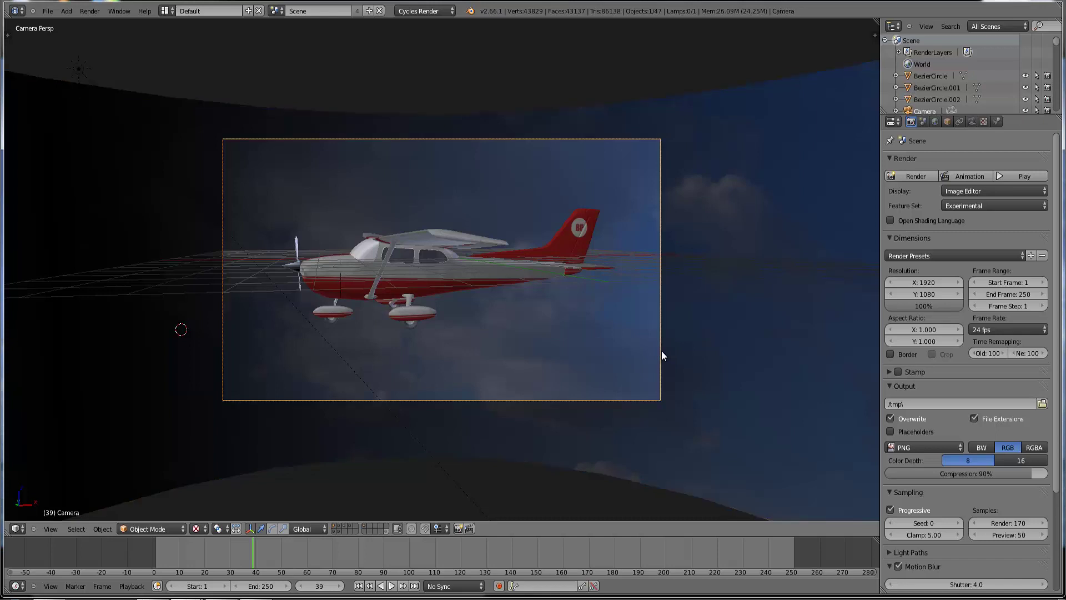
# - Move the camera slightly to reframe the finished aircraft in the camera view
pyautogui.press('g')
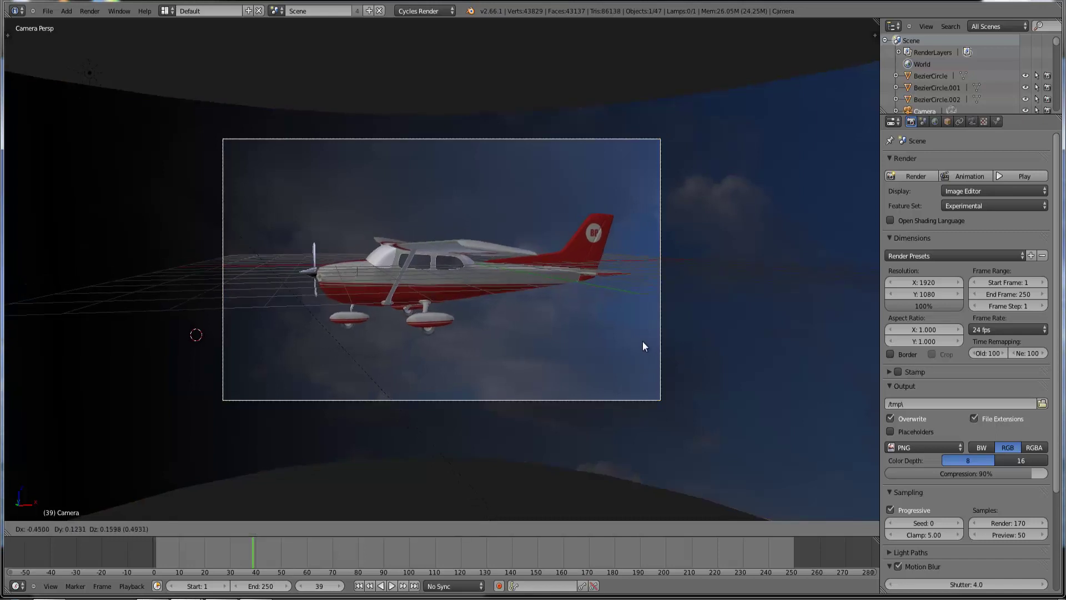
pyautogui.click(643, 339)
pyautogui.scroll(3, 578, 341)
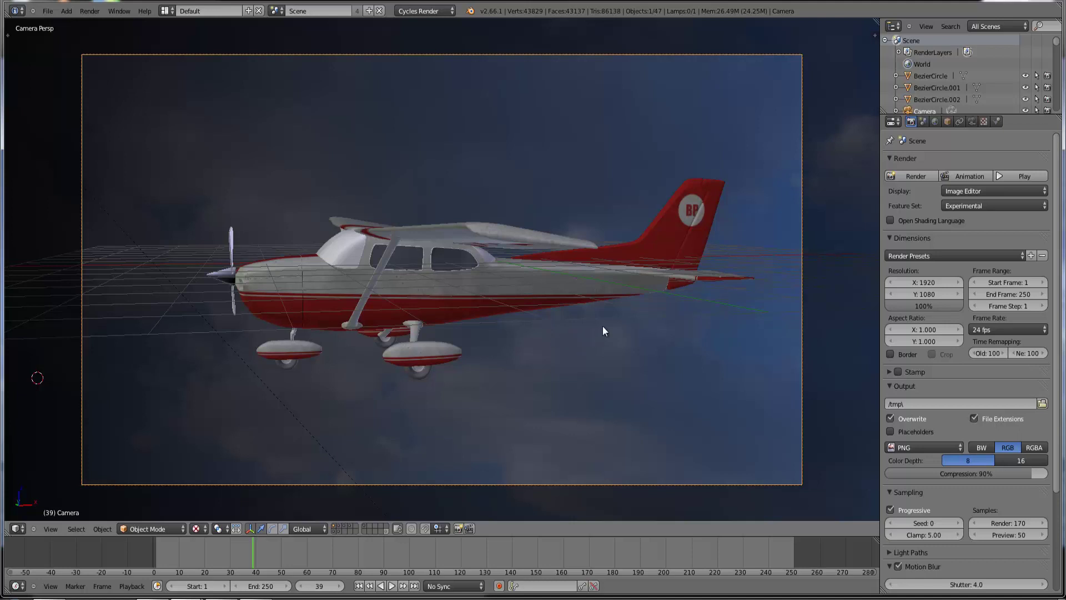
pyautogui.scroll(-3, 482, 272)
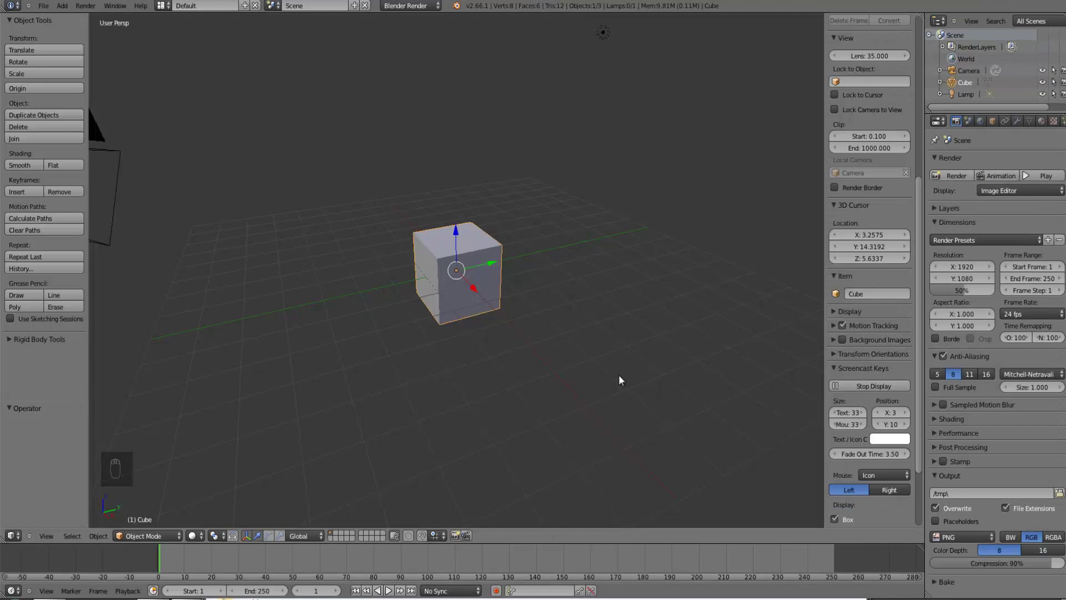
# - Delete the default cube from the new scene
pyautogui.moveTo(620, 380); pyautogui.dragTo(591, 281, button='middle')
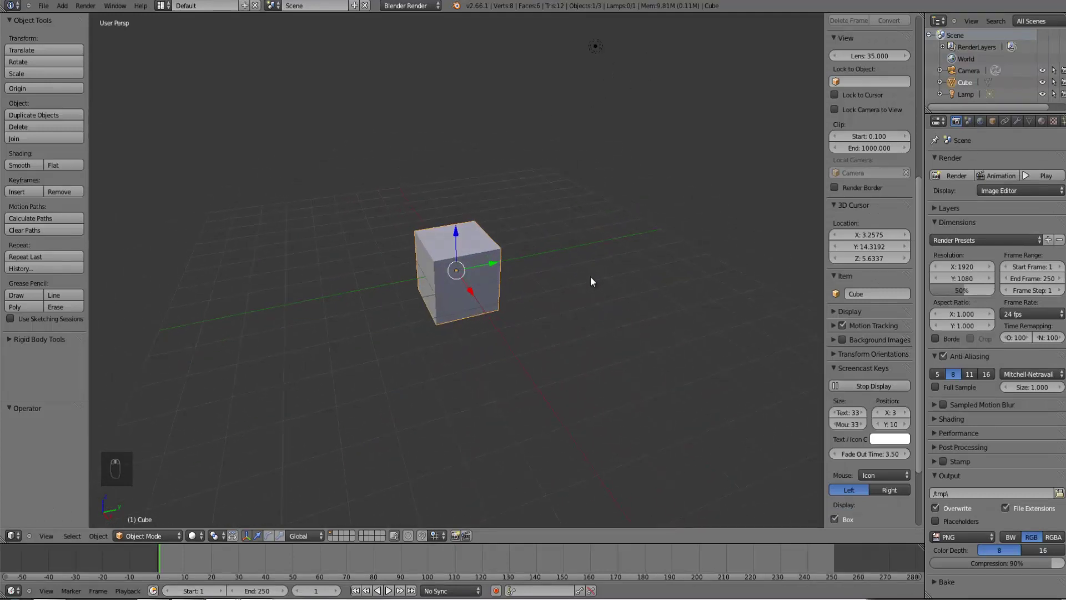
pyautogui.press('x')
pyautogui.click(544, 275)
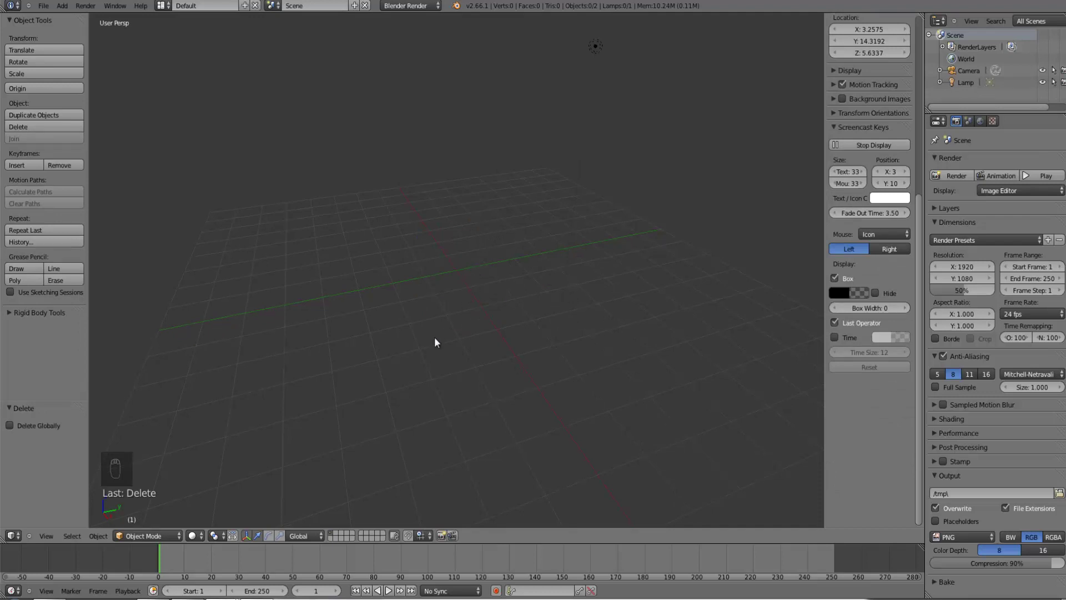
# - Switch the empty scene to the front orthographic view
pyautogui.moveTo(434, 338)
pyautogui.mouseDown(button='middle')
pyautogui.moveTo(476, 320)
pyautogui.moveTo(436, 327)
pyautogui.mouseUp(button='middle')
pyautogui.scroll(-2, 421, 305)
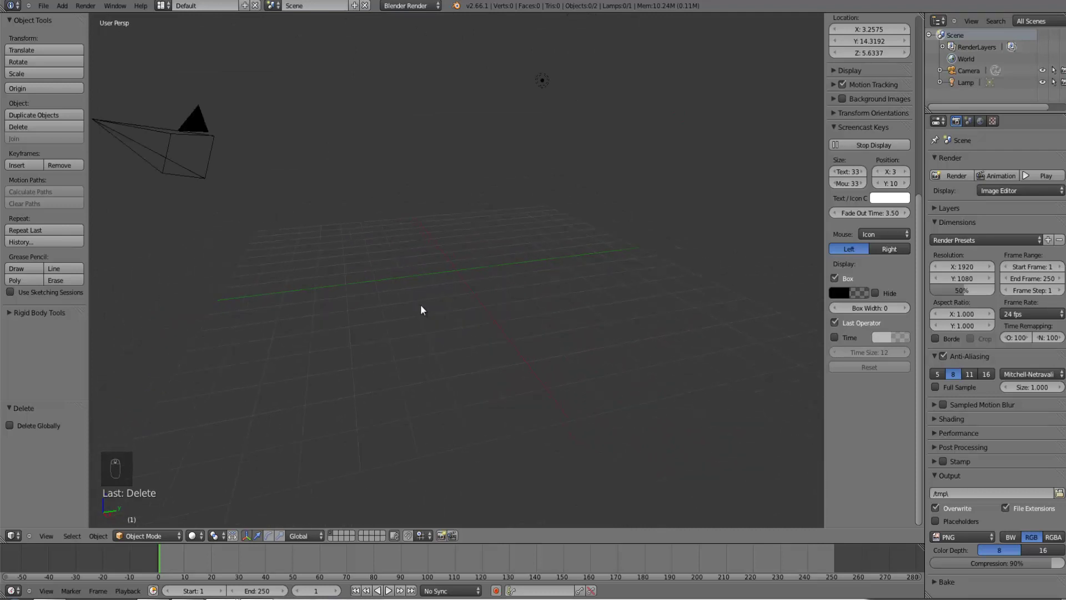
pyautogui.press('KP_1')
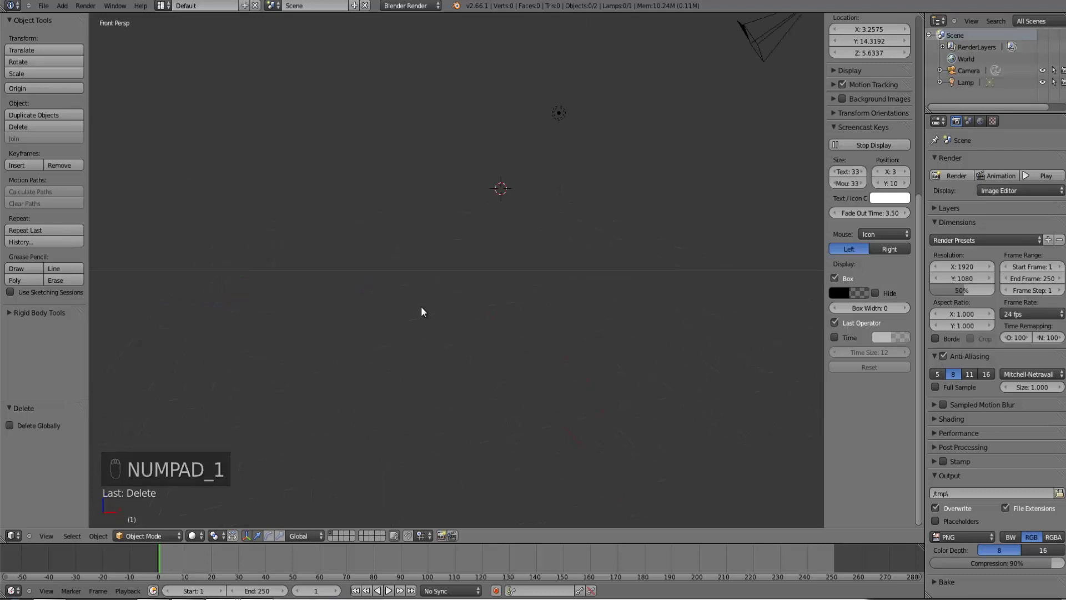
pyautogui.press('KP_5')
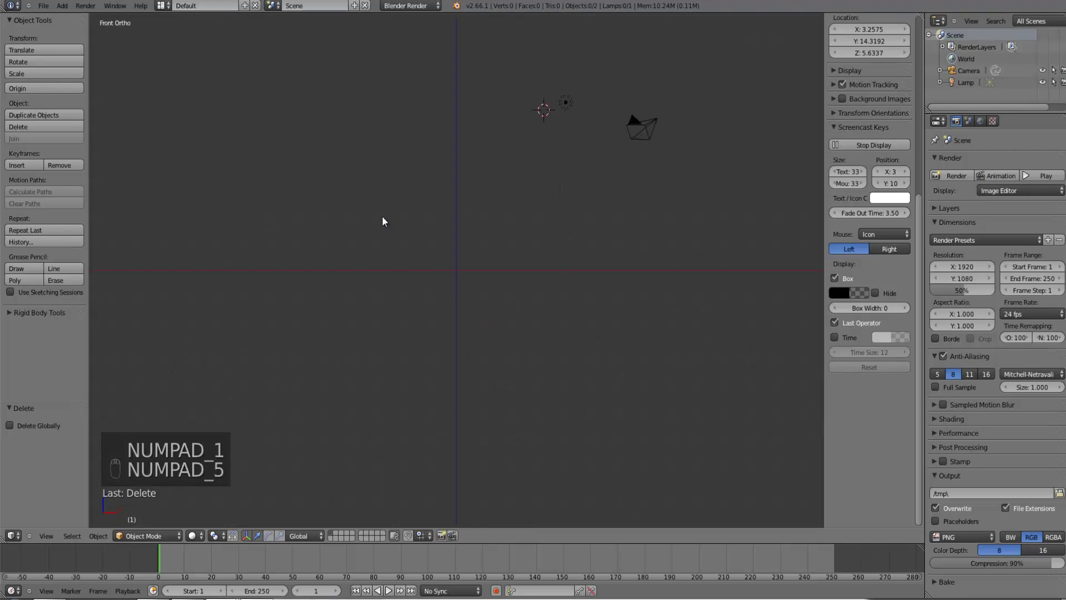
# - Enable background images for the 3D view and add a new image entry
pyautogui.press('n')
pyautogui.press('n')
pyautogui.press('n')
pyautogui.scroll(4, 868, 332)
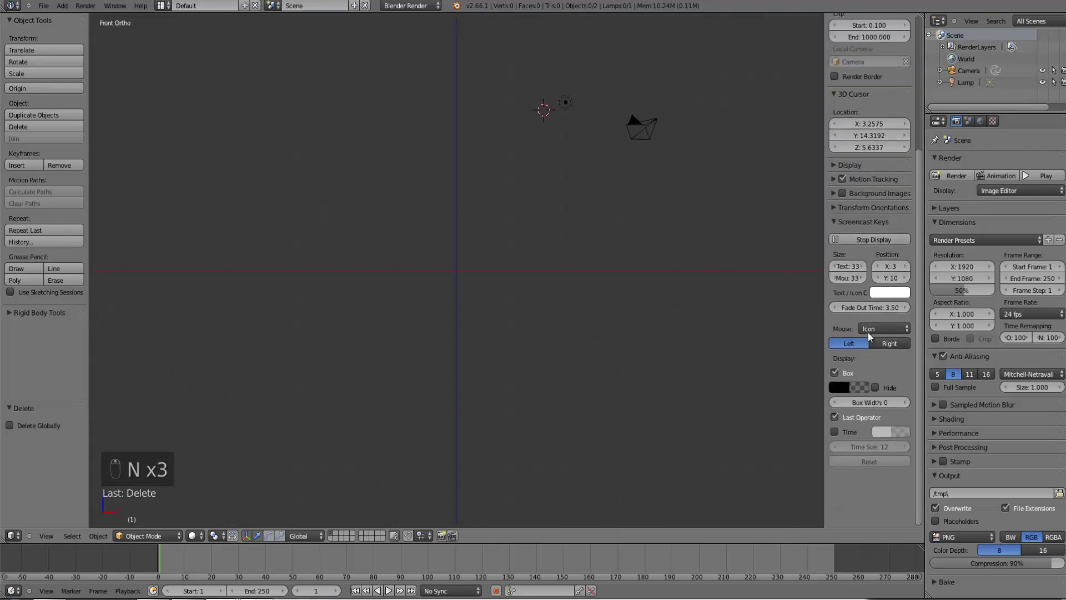
pyautogui.scroll(3, 868, 332)
pyautogui.scroll(4, 856, 235)
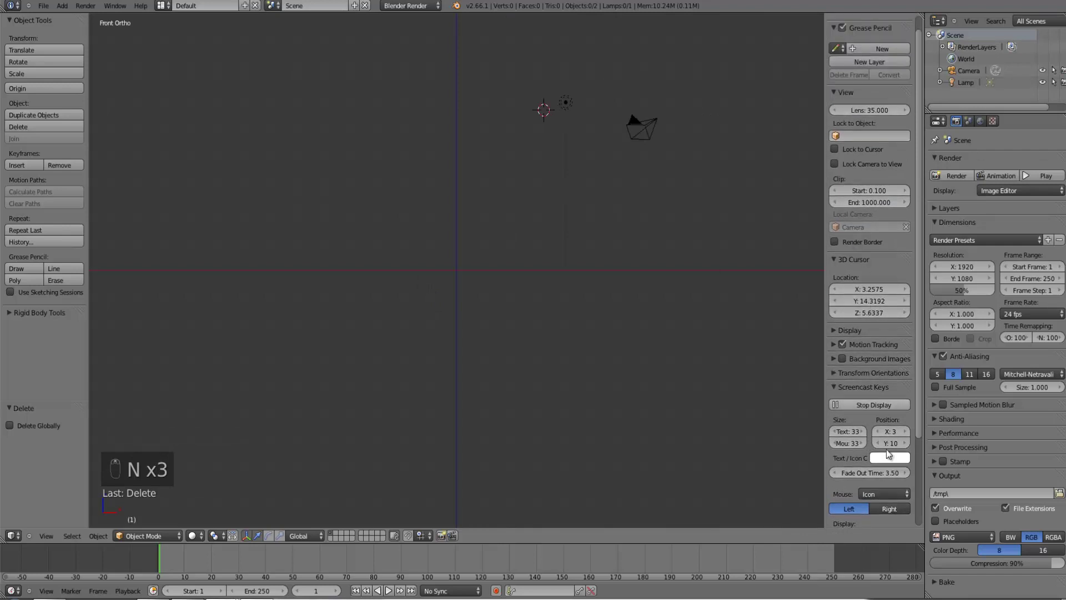
pyautogui.click(831, 359)
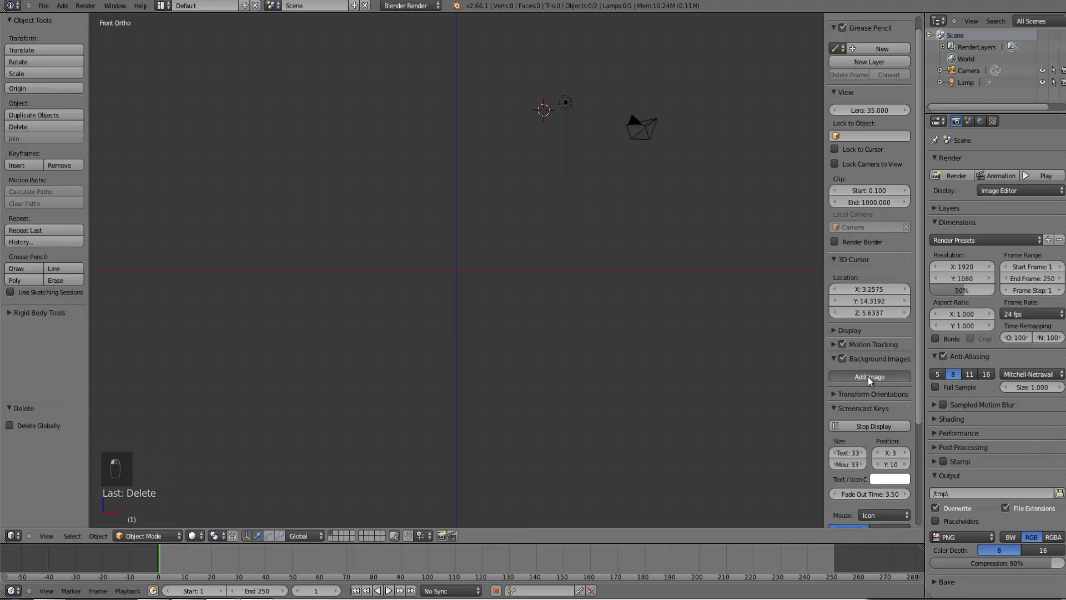
pyautogui.click(869, 376)
# - Load side_view.png from the tutorial_28 folder as the background image
pyautogui.click(890, 445)
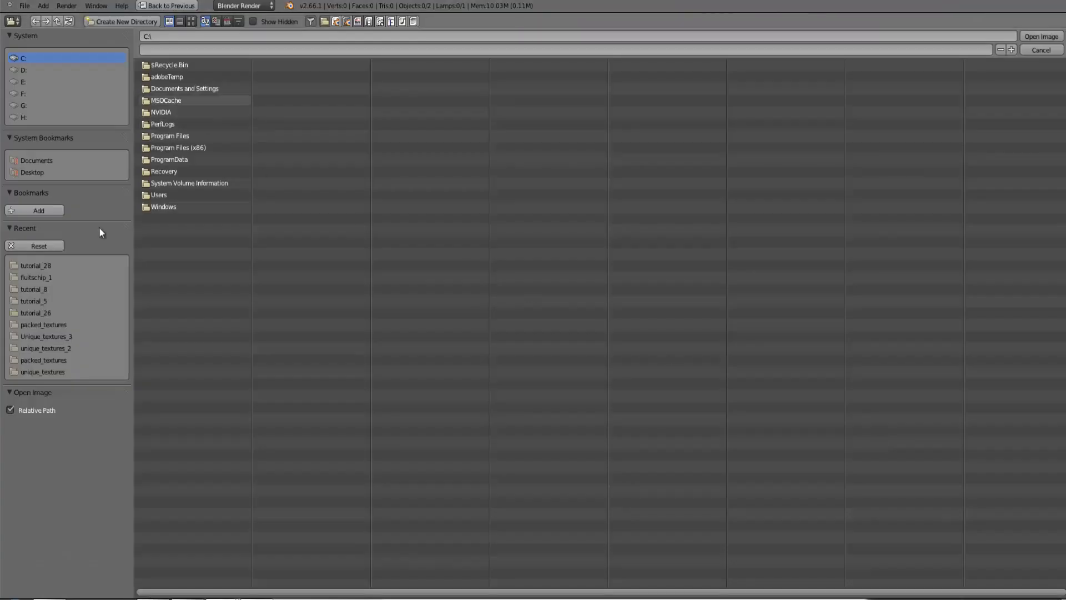
pyautogui.click(49, 265)
pyautogui.click(191, 21)
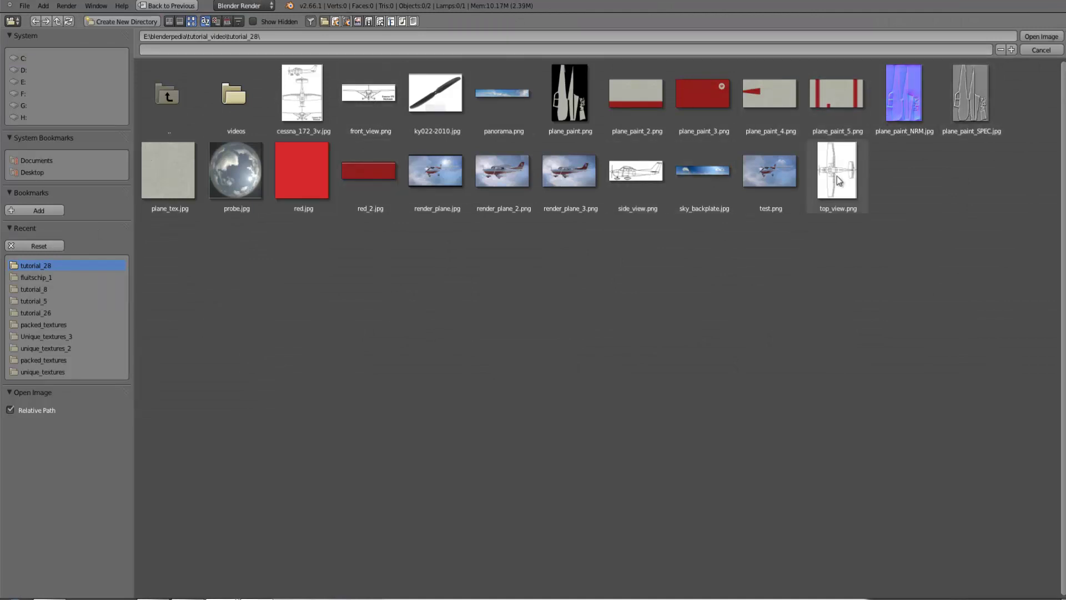
pyautogui.click(636, 171)
pyautogui.click(1041, 37)
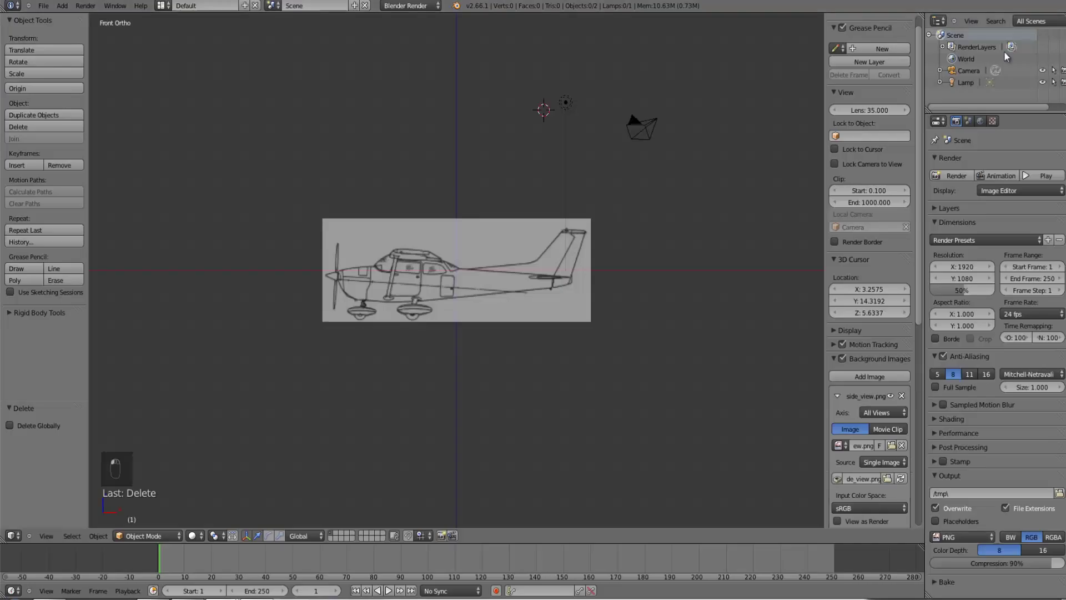
# - Set the side-view background's size to 10 and opacity to about 0.79, and limit it to the Front axis
pyautogui.scroll(-5, 885, 468)
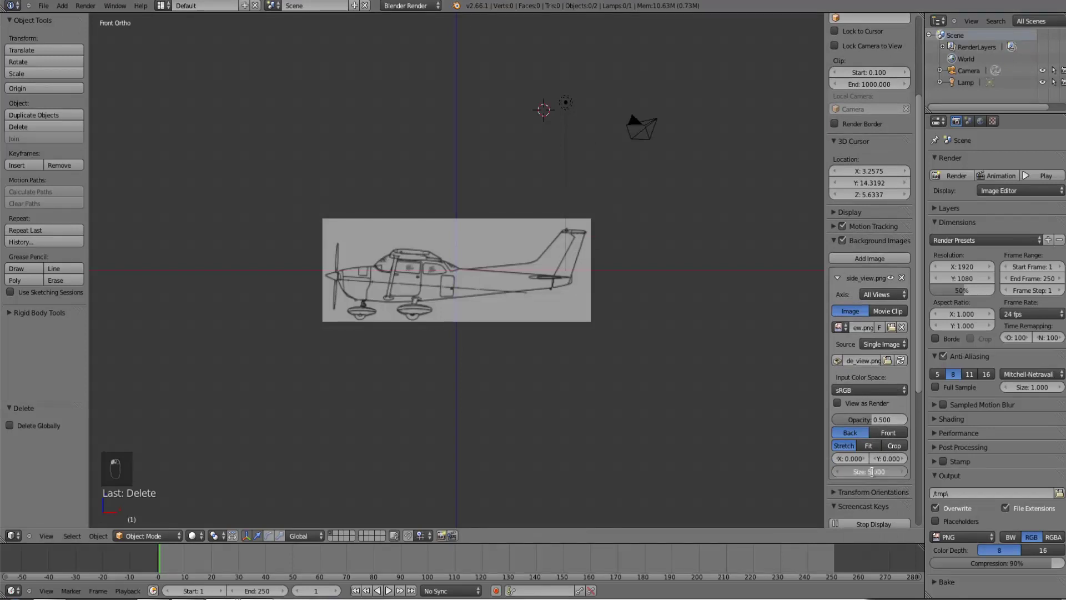
pyautogui.click(873, 473)
pyautogui.write('10')
pyautogui.press('Return')
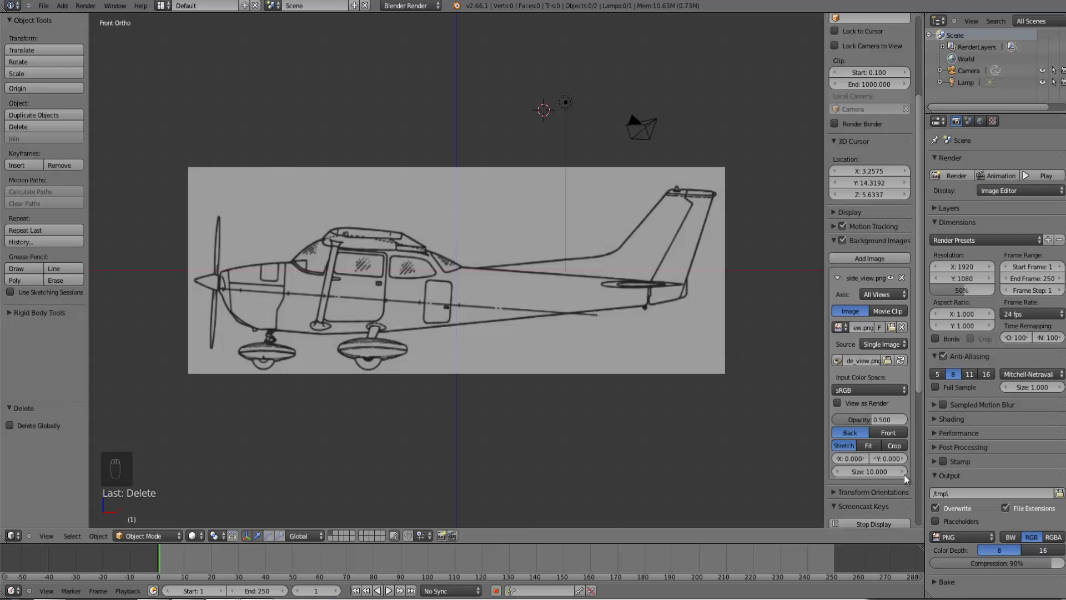
pyautogui.moveTo(871, 421); pyautogui.dragTo(885, 425)
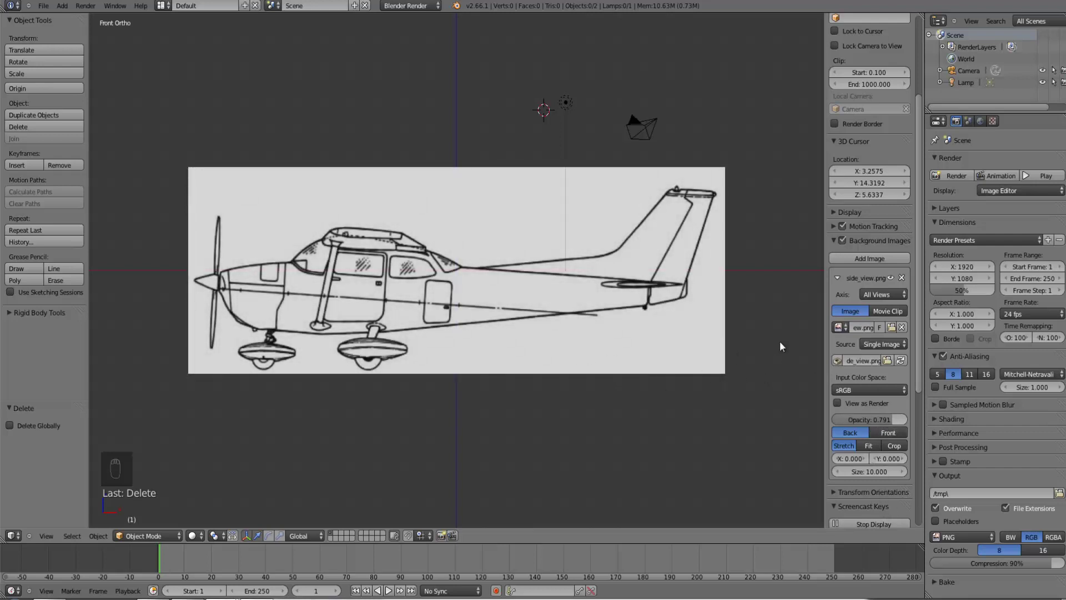
pyautogui.click(886, 294)
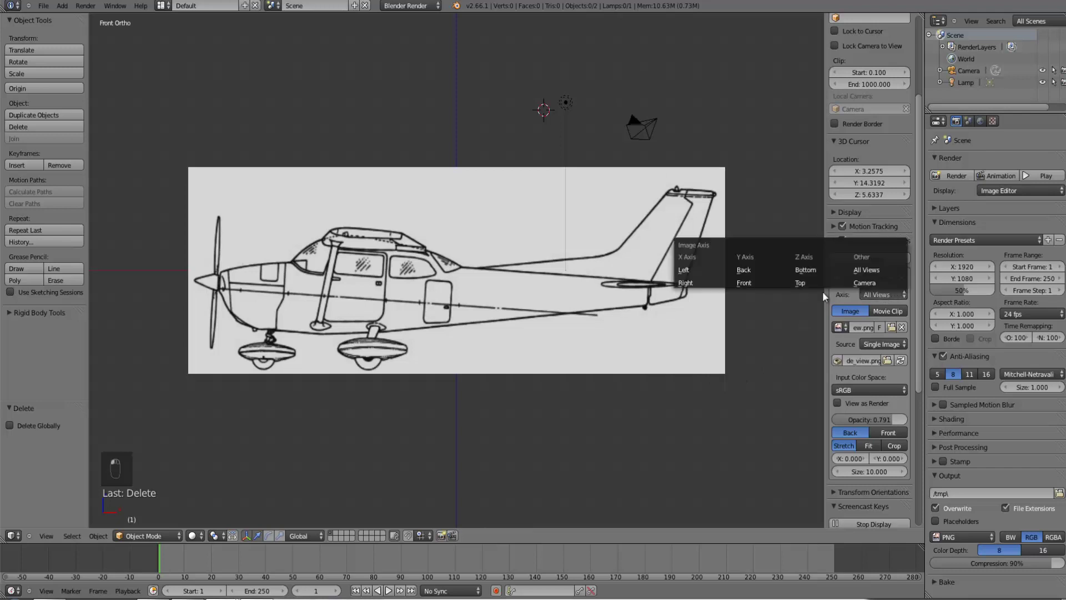
pyautogui.click(743, 283)
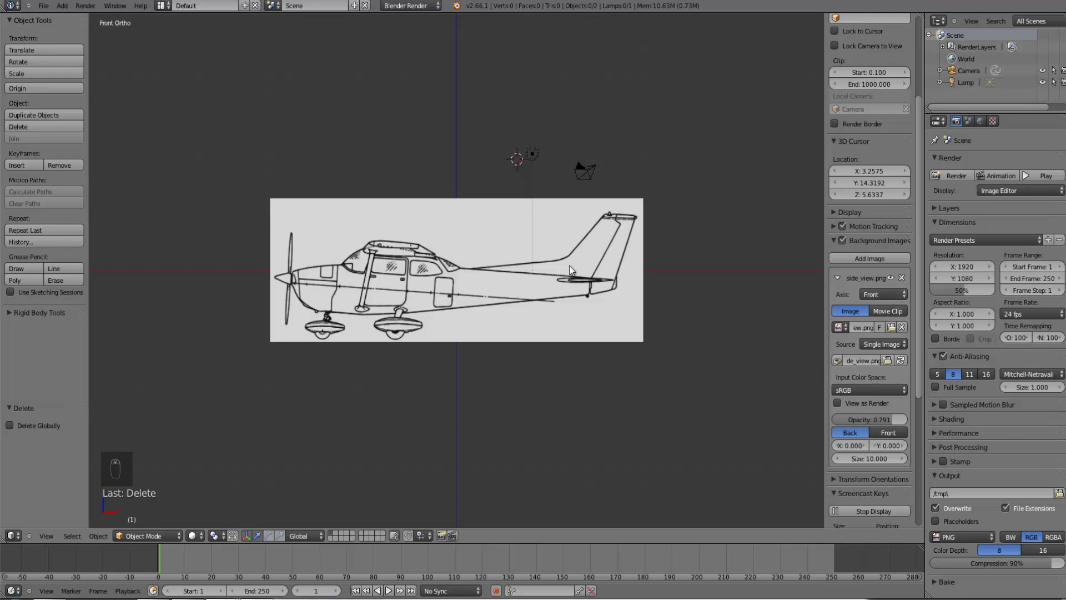
# - Check the side-view background's visibility in the front, top, right and left orthographic views
pyautogui.press('KP_1')
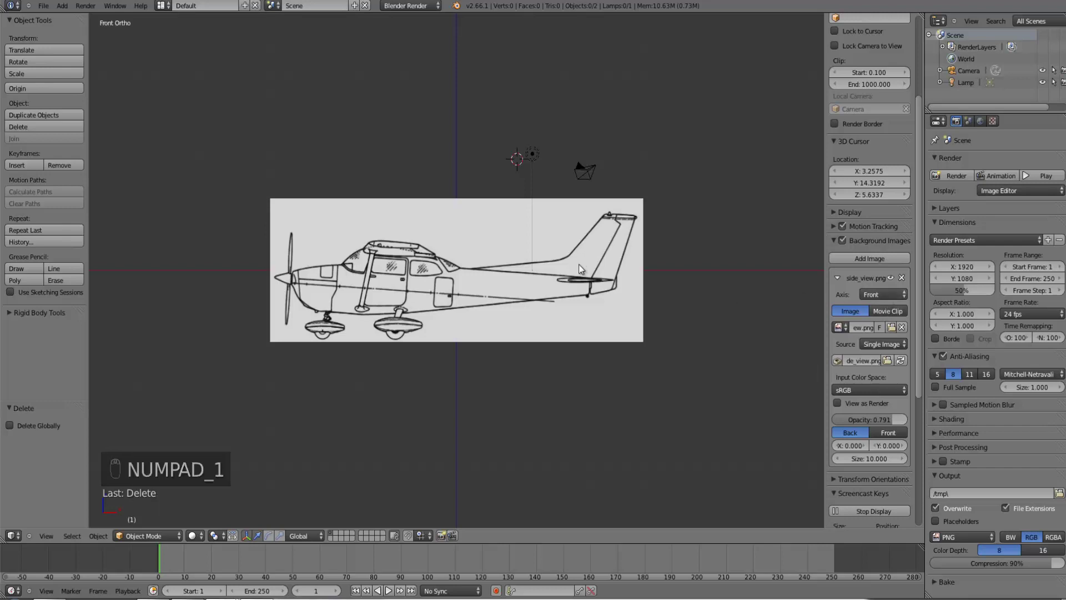
pyautogui.scroll(3, 511, 314)
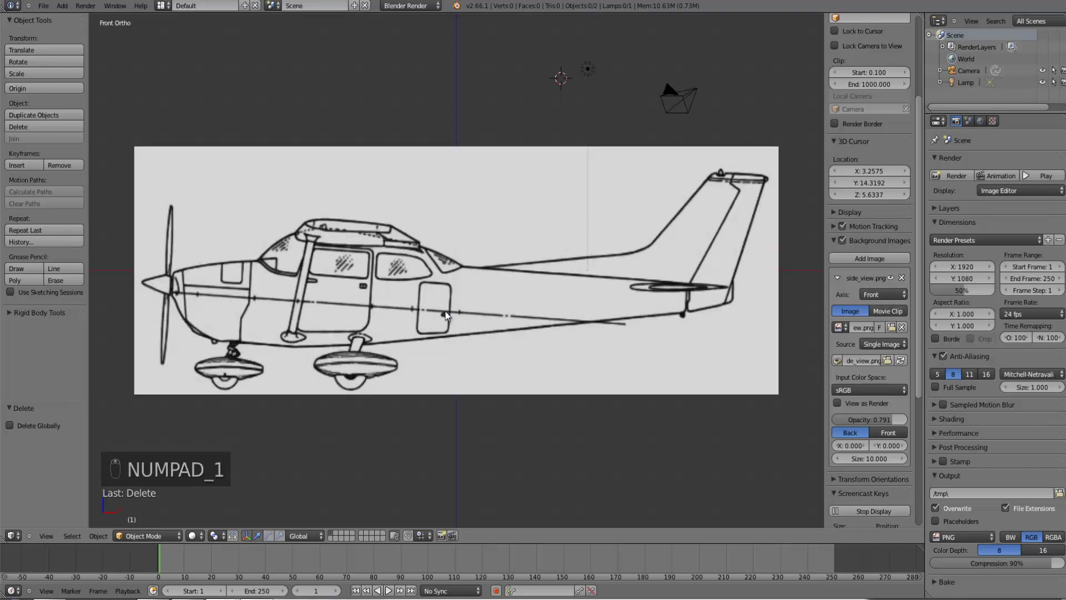
pyautogui.scroll(-1, 427, 305)
pyautogui.press('KP_1')
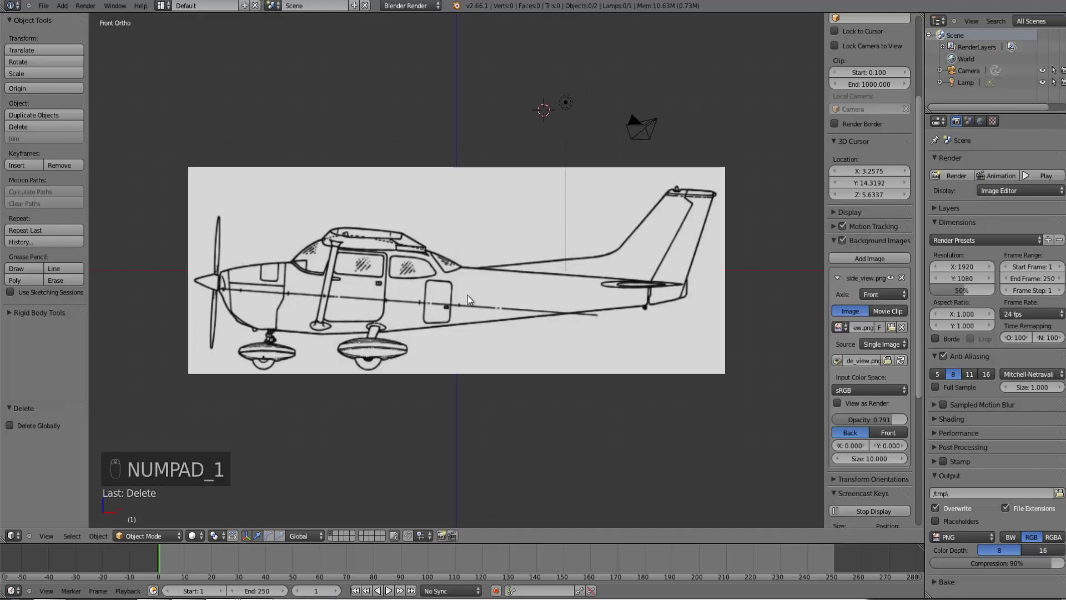
pyautogui.press('KP_7')
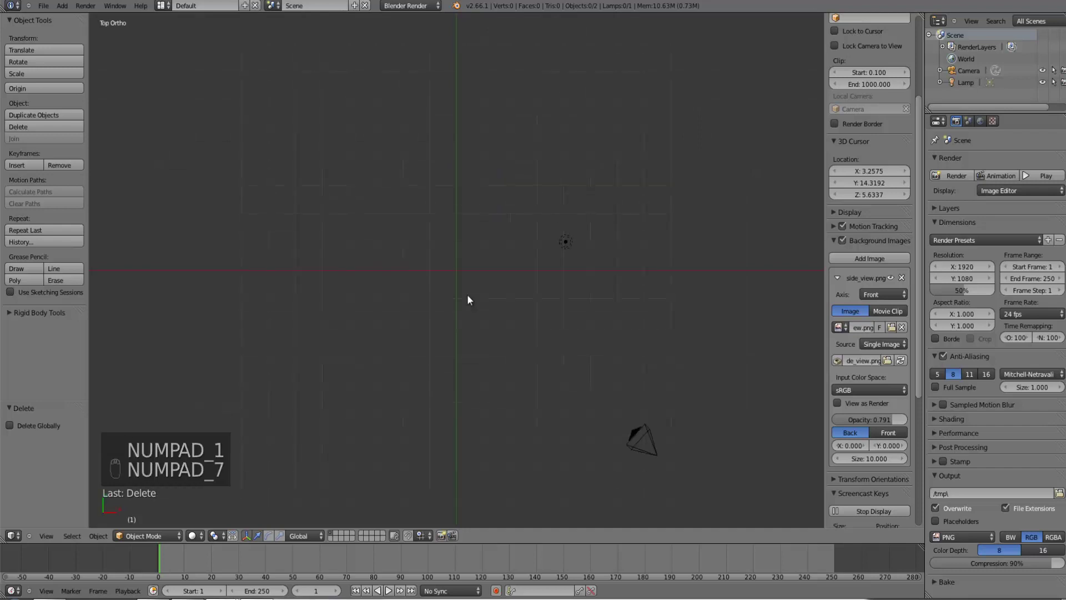
pyautogui.press('KP_3')
pyautogui.press('ctrl+KP_3')
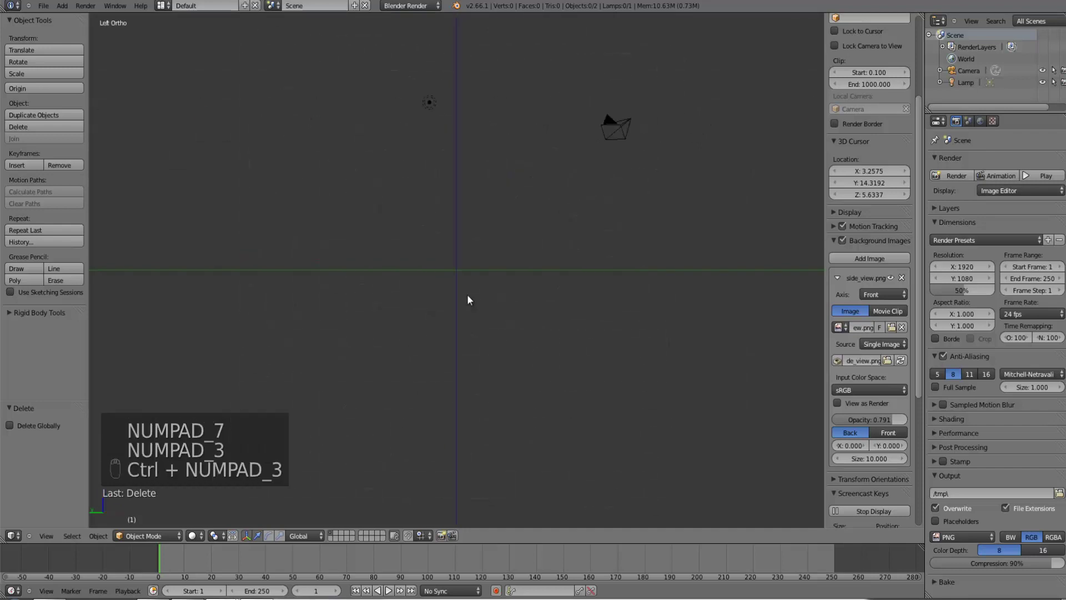
pyautogui.press('KP_1')
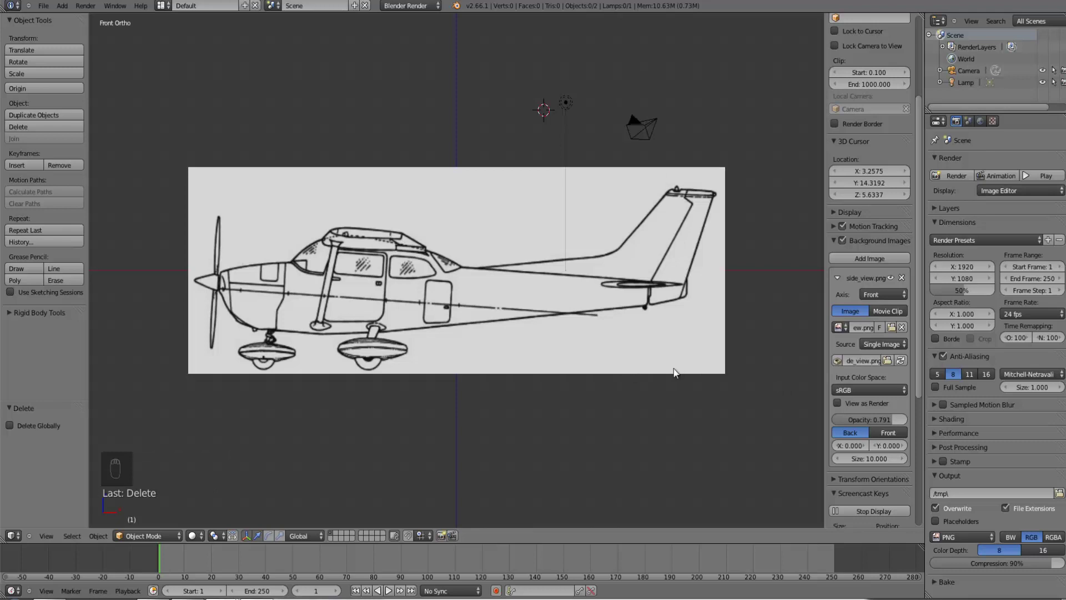
# - Add a second background image and load top_view.png from the tutorial_28 folder into it
pyautogui.click(837, 277)
pyautogui.click(862, 258)
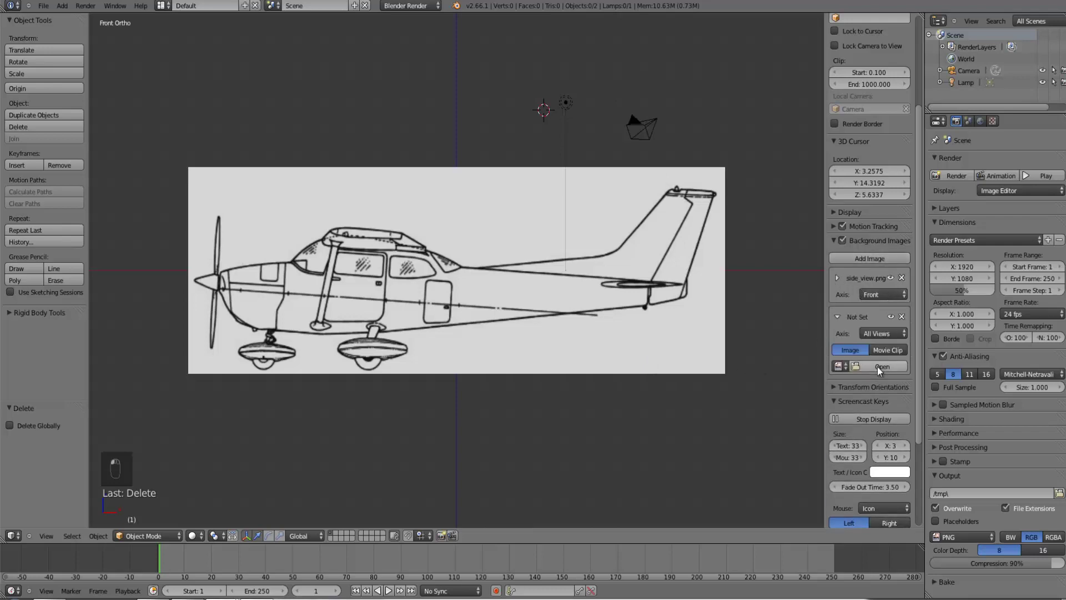
pyautogui.click(880, 367)
pyautogui.click(41, 265)
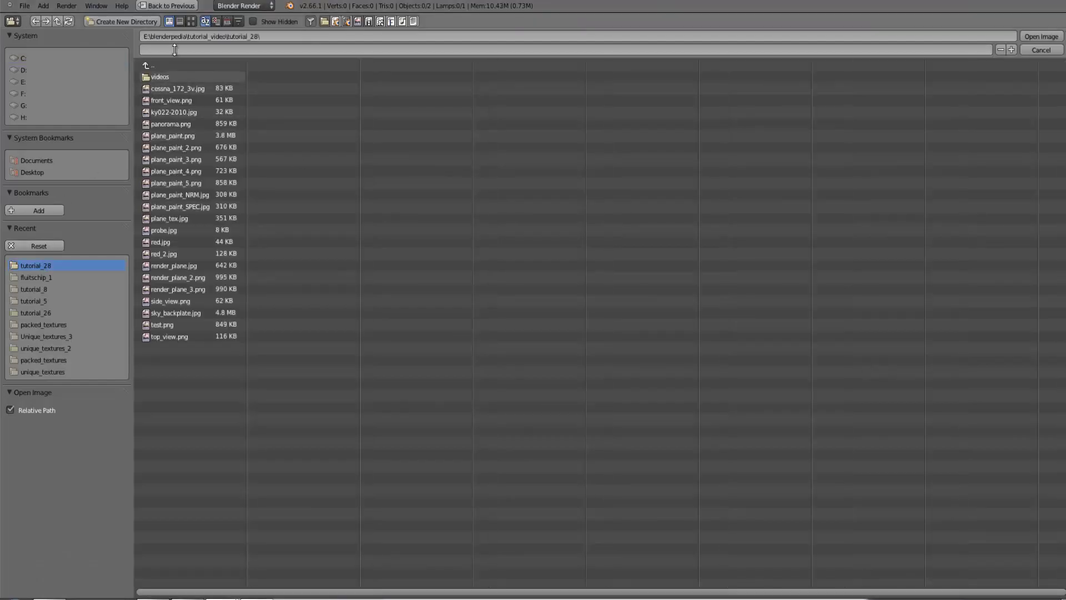
pyautogui.click(191, 21)
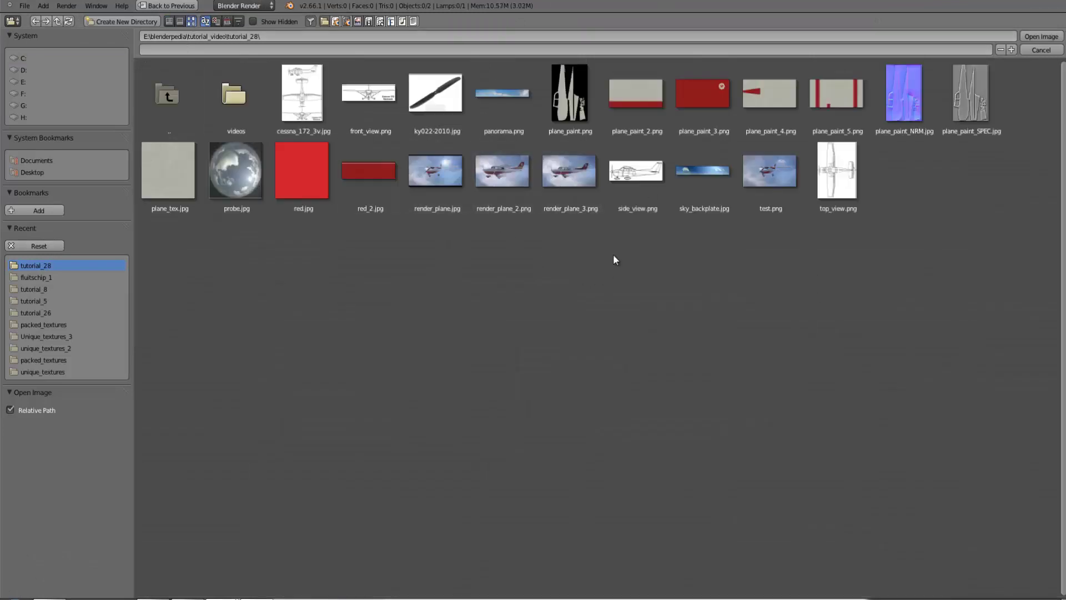
pyautogui.click(834, 187)
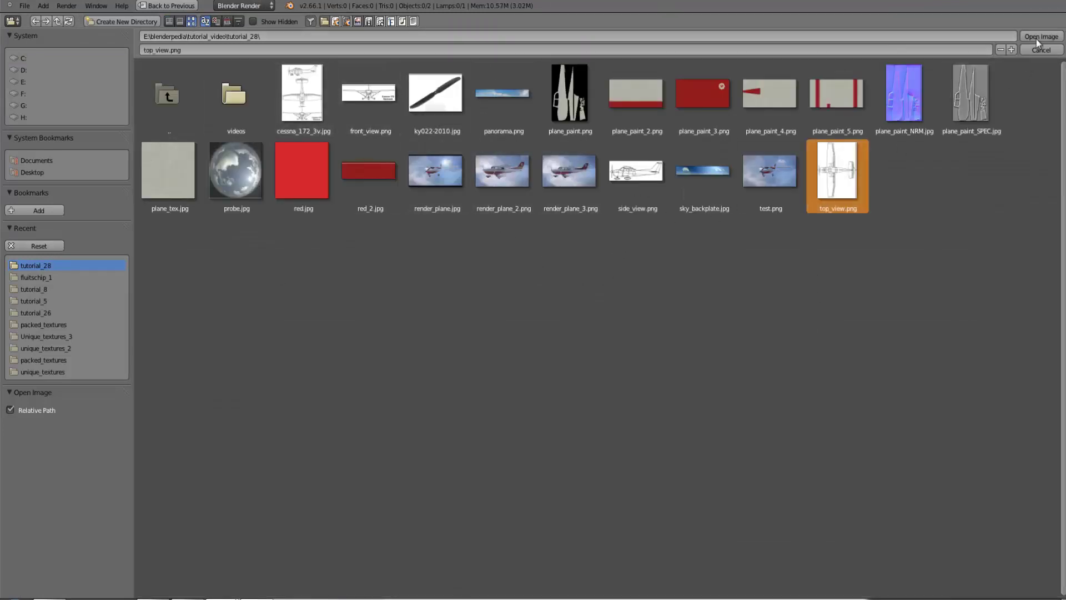
pyautogui.click(1038, 42)
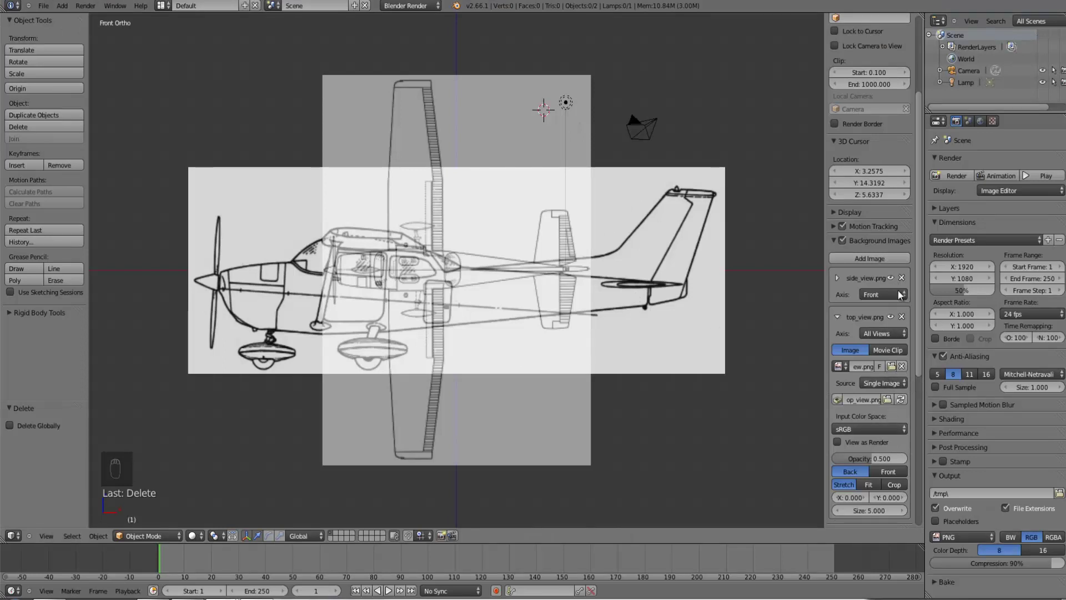
# - Limit the top_view.png background to the Top axis and keep working in the front view
pyautogui.click(888, 332)
pyautogui.click(805, 322)
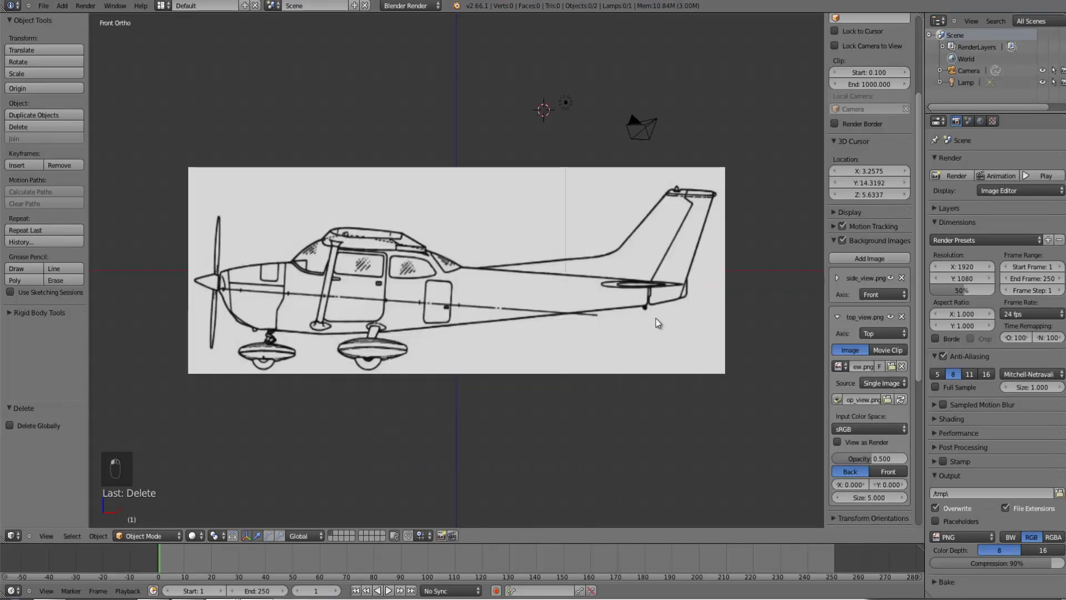
pyautogui.press('KP_1')
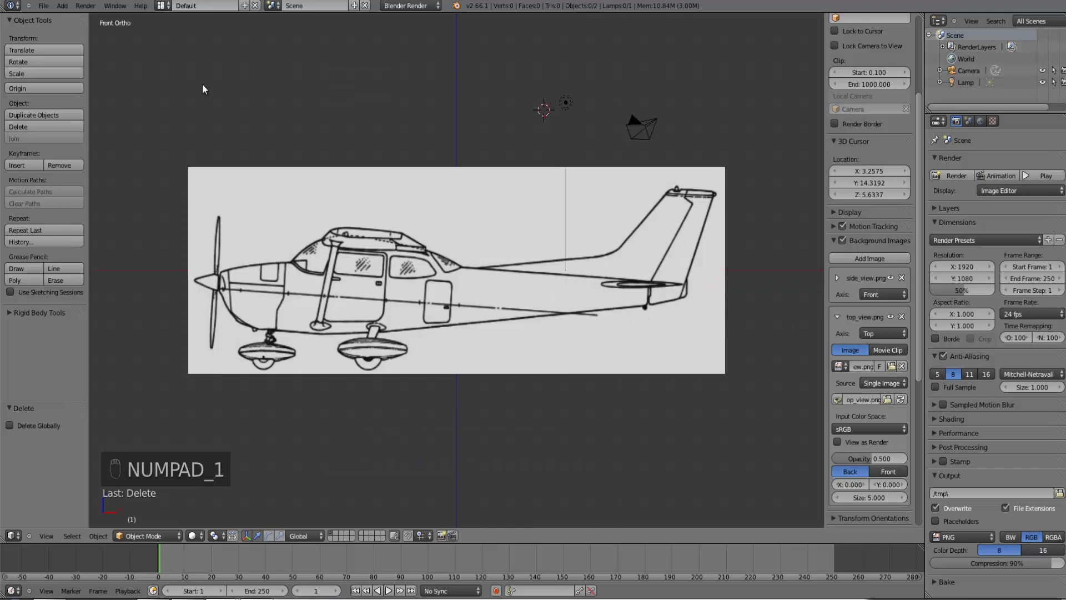
# - Add a cube mesh to the scene
pyautogui.click(61, 6)
pyautogui.moveTo(78, 17)
pyautogui.click(142, 27)
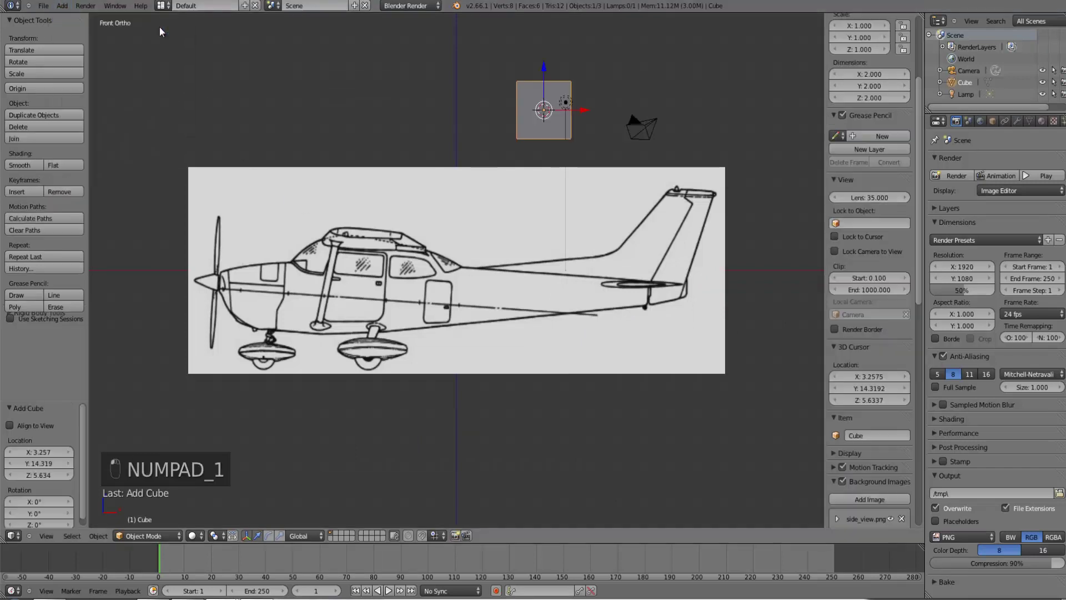
# - Move the cube over the aircraft's cabin in the side-view drawing and scale it up by about 2.94
pyautogui.scroll(-3, 567, 224)
pyautogui.press('g')
pyautogui.click(463, 339)
pyautogui.press('s')
pyautogui.click(561, 394)
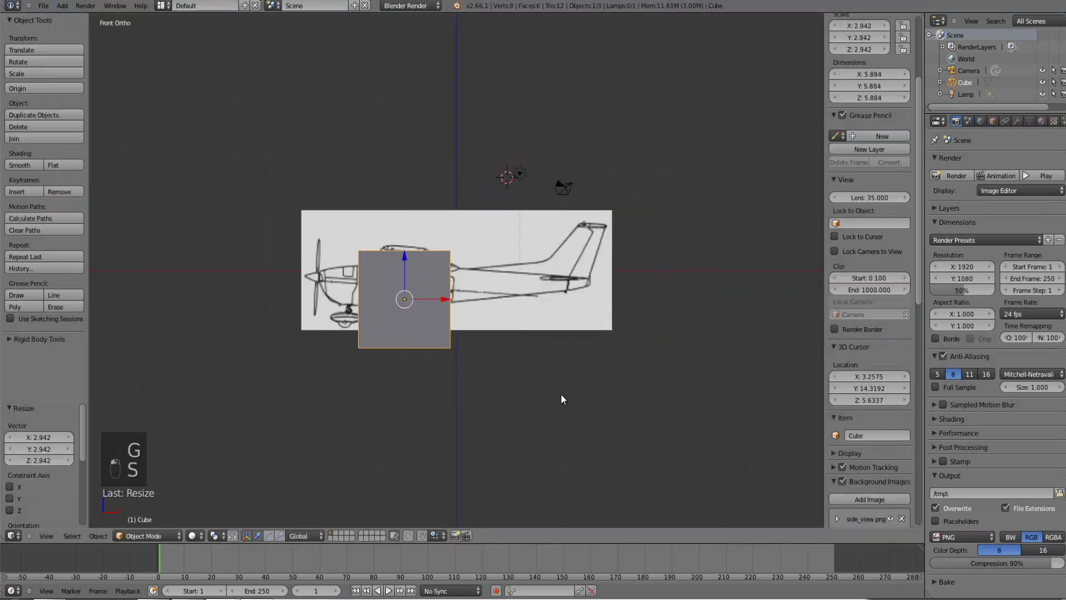
# - Reposition the cube over the aircraft's cabin, shrink it to a scale of about 2.5, and display it as wireframe
pyautogui.scroll(3, 561, 391)
pyautogui.press('g')
pyautogui.click(560, 375)
pyautogui.press('s')
pyautogui.click(583, 389)
pyautogui.press('z')
pyautogui.press('s')
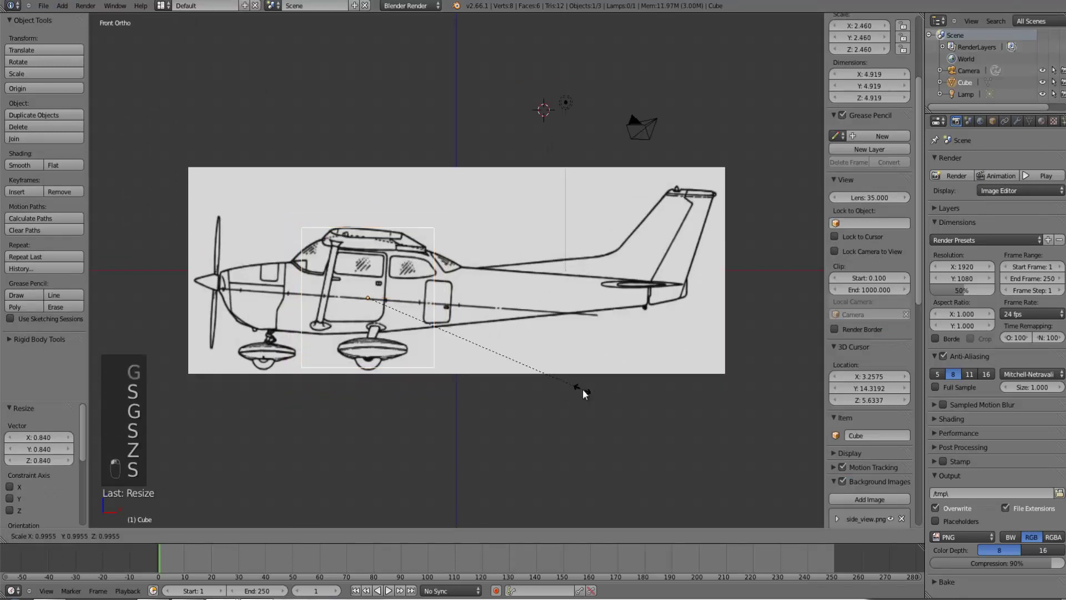
pyautogui.rightClick(588, 389)
# - Stretch the cube along X by about 2.875 and move it to the middle of the side-view drawing
pyautogui.press('s')
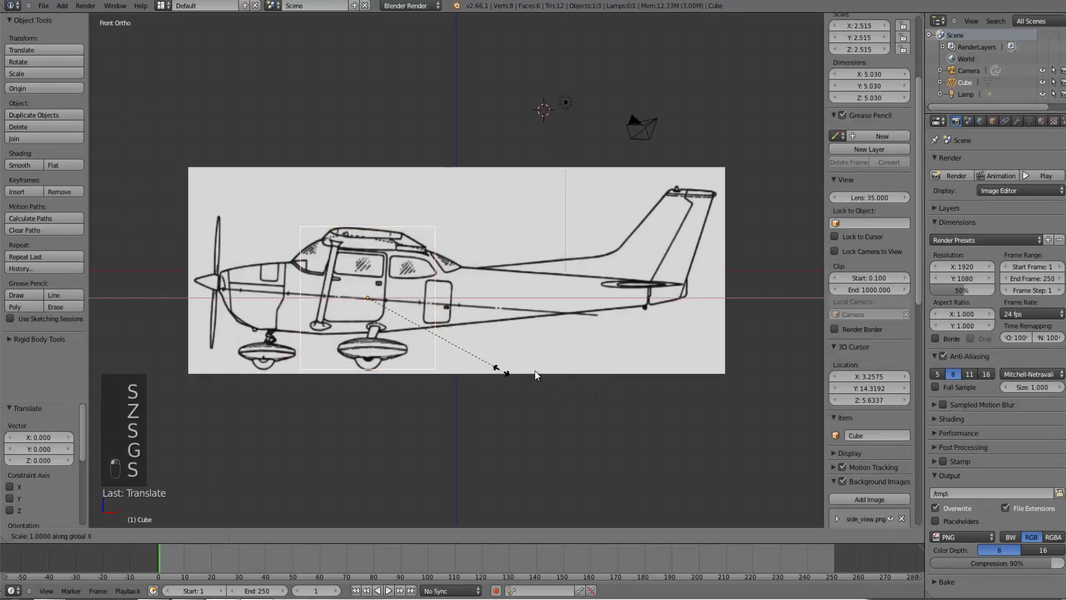
pyautogui.press('x')
pyautogui.click(672, 389)
pyautogui.press('g')
pyautogui.rightClick(188, 278)
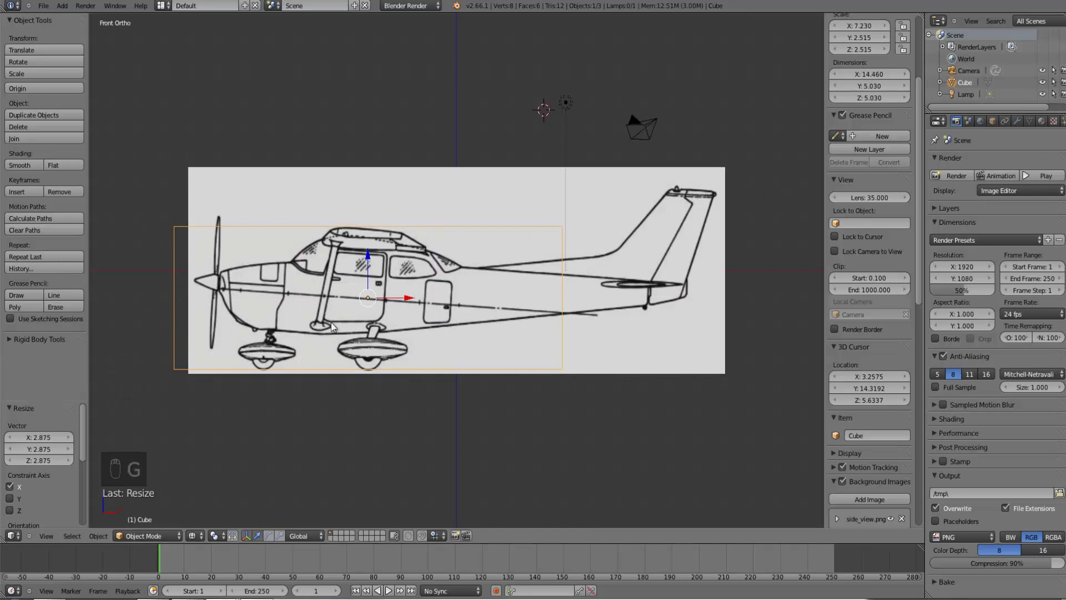
pyautogui.press('g')
pyautogui.click(404, 315)
# - Scale the cube along Z to a height of about 6.47 and center it vertically on the aircraft drawing
pyautogui.press('s')
pyautogui.press('z')
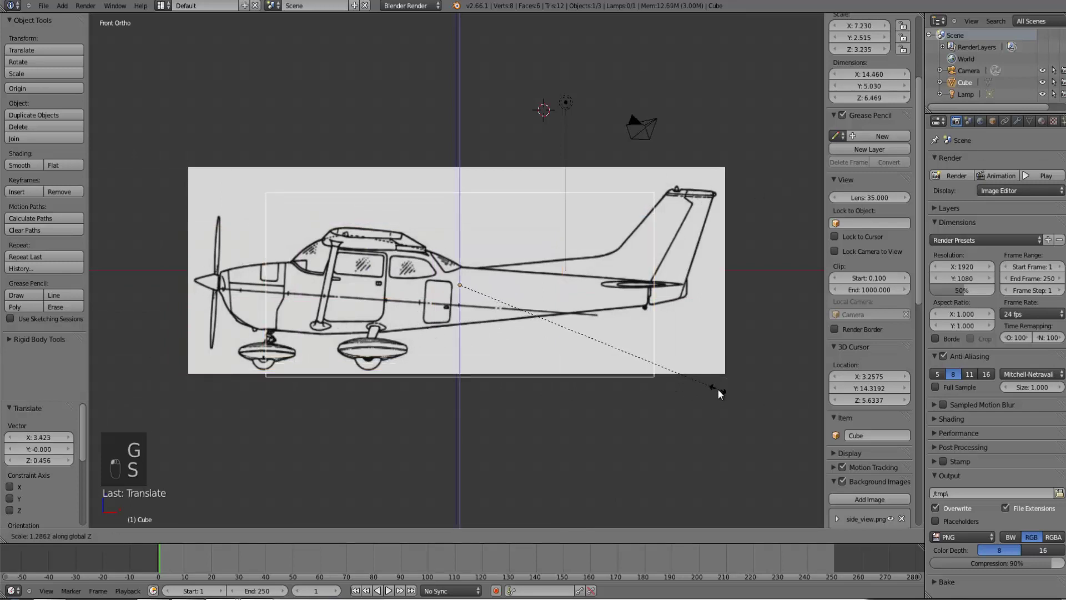
pyautogui.click(695, 388)
pyautogui.press('g')
pyautogui.click(656, 380)
# - Lengthen the cube along X to about 19.25 and nudge it so its ends meet the propeller tip and tail
pyautogui.press('s')
pyautogui.press('x')
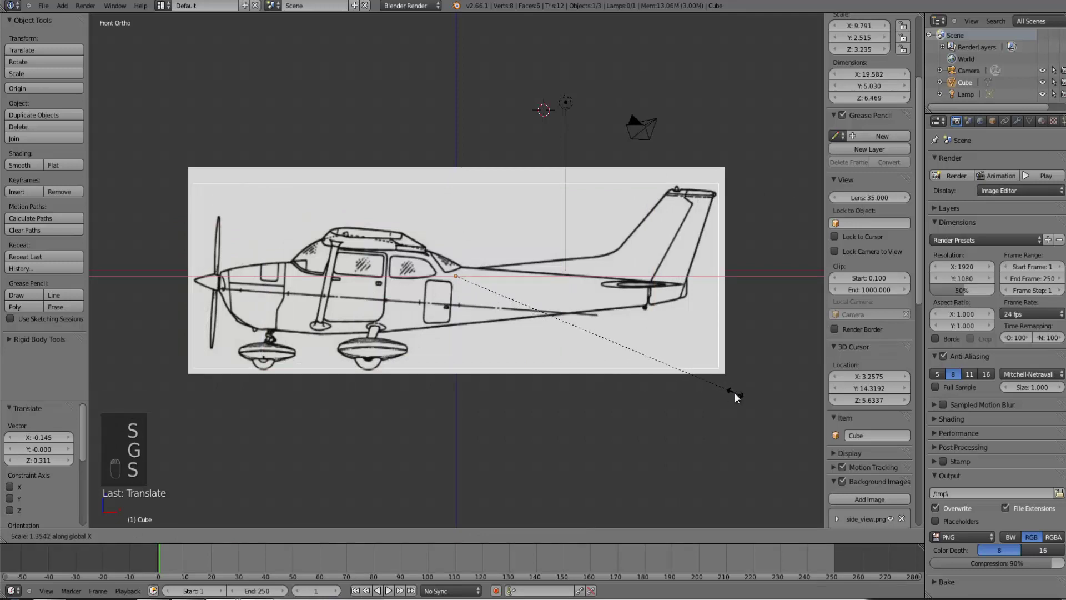
pyautogui.click(730, 394)
pyautogui.press('g')
pyautogui.click(728, 393)
pyautogui.press('s')
pyautogui.rightClick(727, 393)
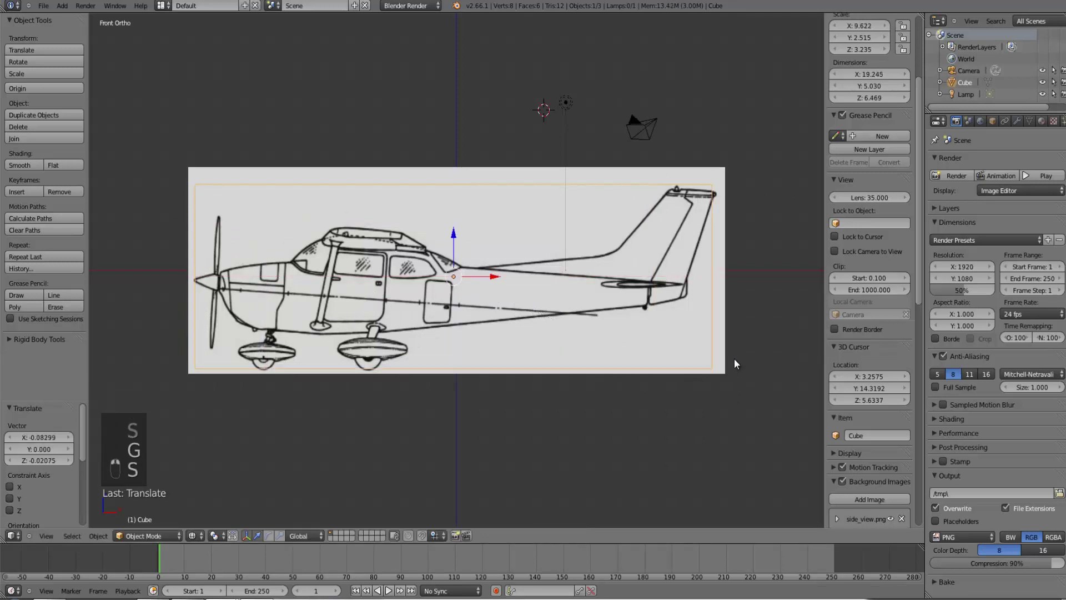
# - Fine-tune the cube's height to about 6.46 in wireframe and lower it by about 0.04 to fit the side view
pyautogui.press('d')
pyautogui.press('z')
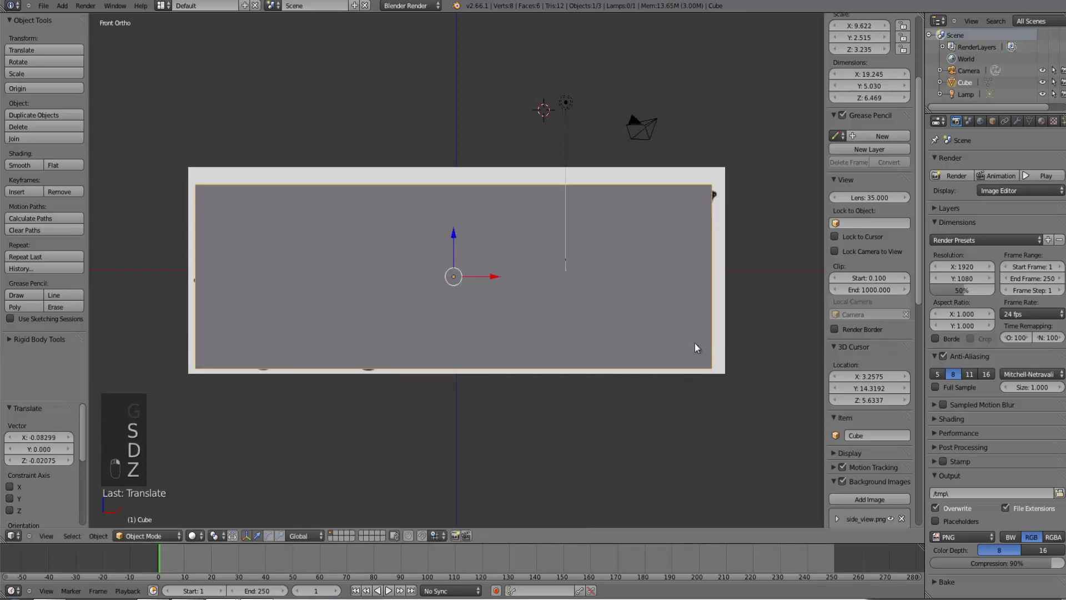
pyautogui.press('z')
pyautogui.press('s')
pyautogui.press('z')
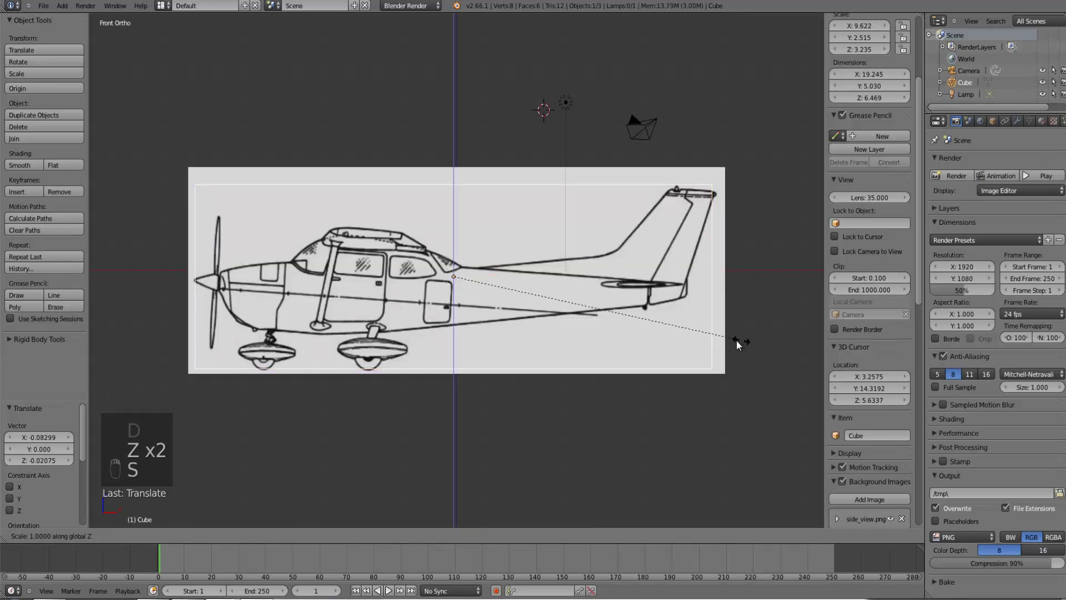
pyautogui.click(741, 341)
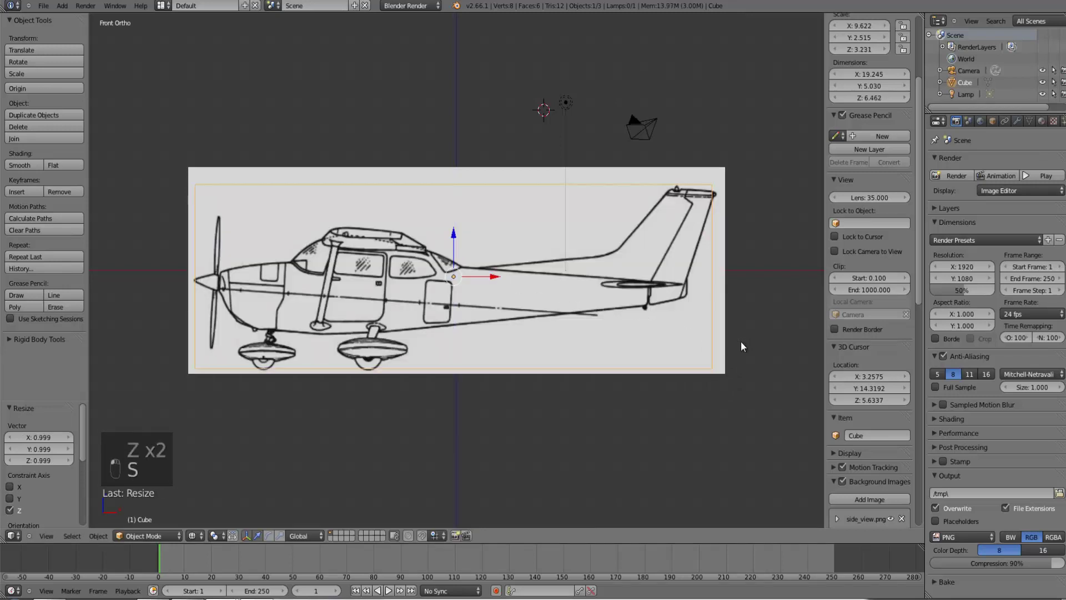
pyautogui.press('g')
pyautogui.click(741, 342)
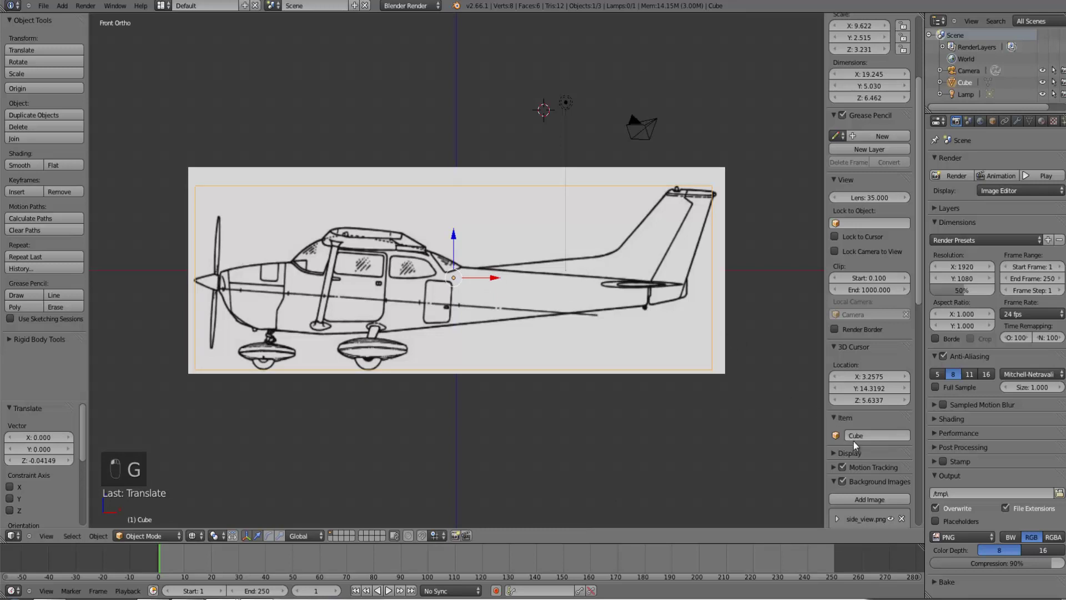
# - Scale the cube along X by about 1.002 to finish matching the side view's length
pyautogui.scroll(-15, 854, 442)
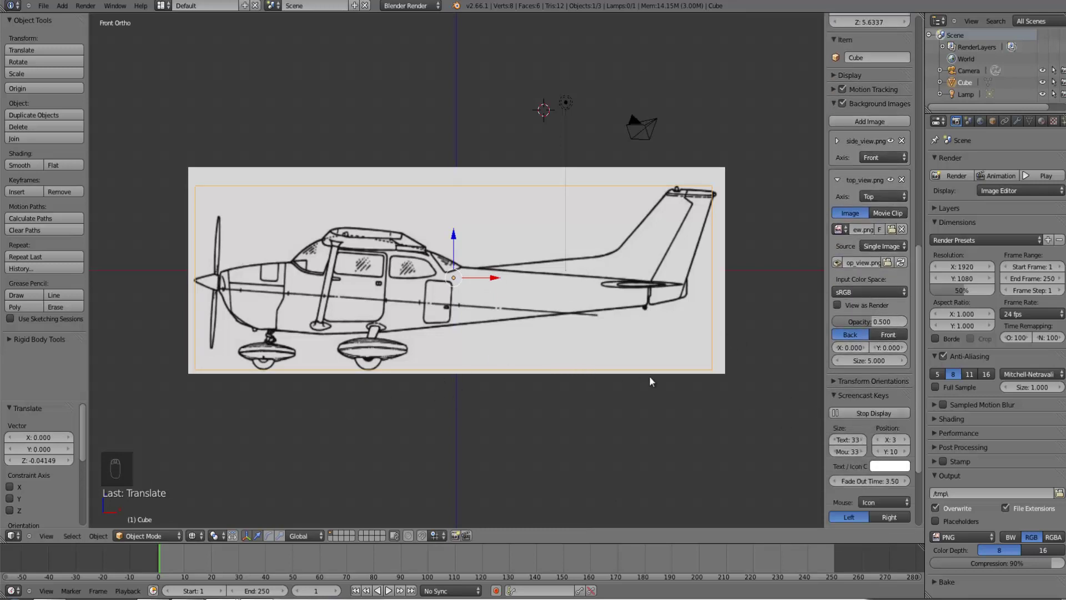
pyautogui.press('s')
pyautogui.press('x')
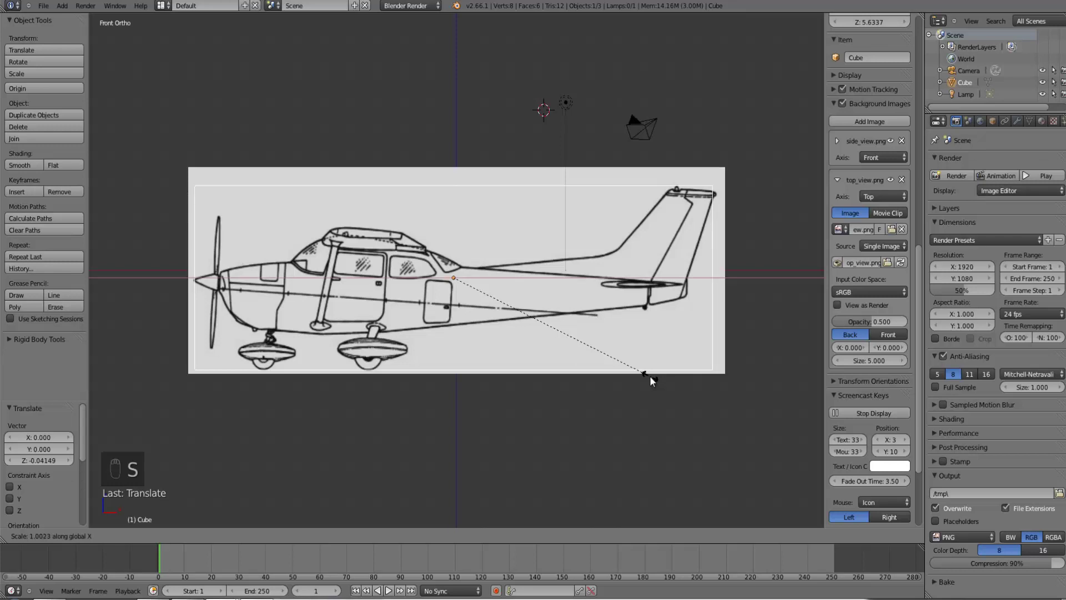
pyautogui.click(650, 377)
# - In the top view, move the cube along Y by about -13.9 onto the aircraft drawing
pyautogui.press('KP_7')
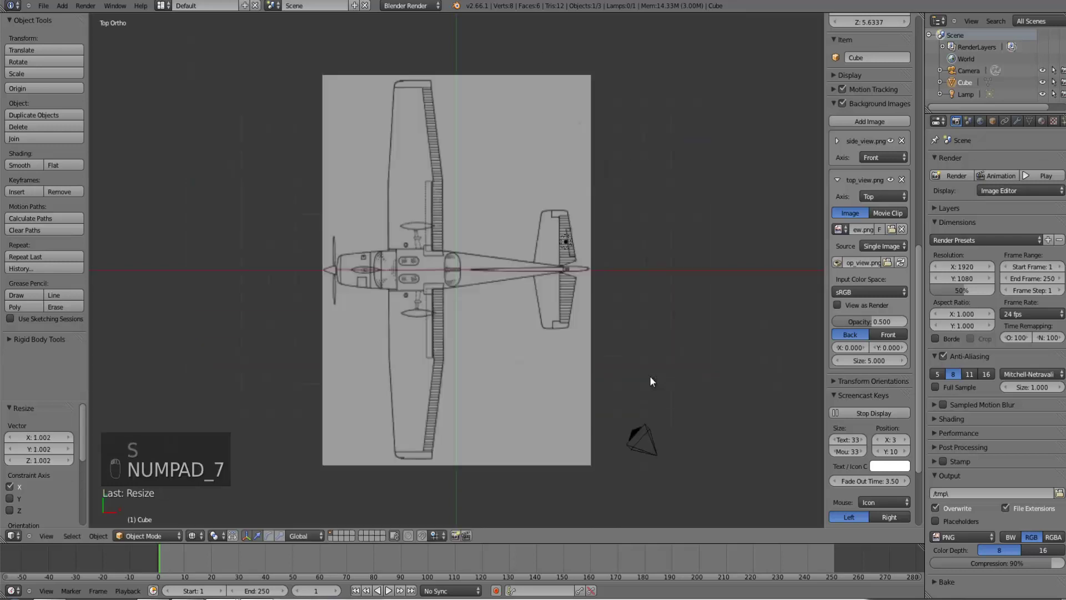
pyautogui.scroll(-4, 650, 376)
pyautogui.moveTo(456, 30); pyautogui.dragTo(443, 222)
pyautogui.scroll(3, 444, 289)
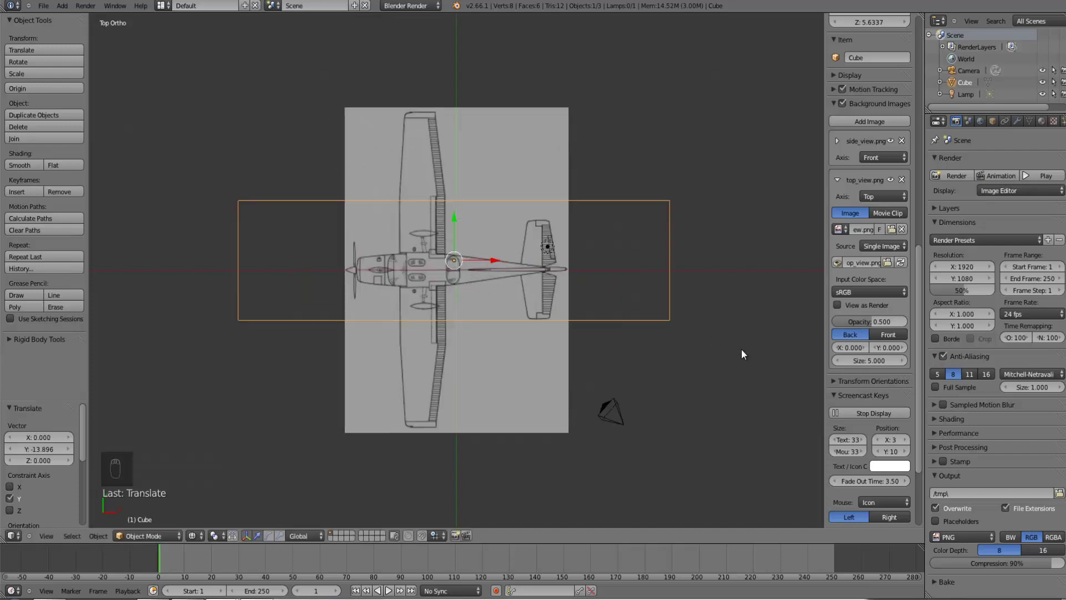
# - Set the size of the top_view.png background image to 10
pyautogui.scroll(-1, 852, 479)
pyautogui.scroll(1, 855, 477)
pyautogui.scroll(1, 861, 422)
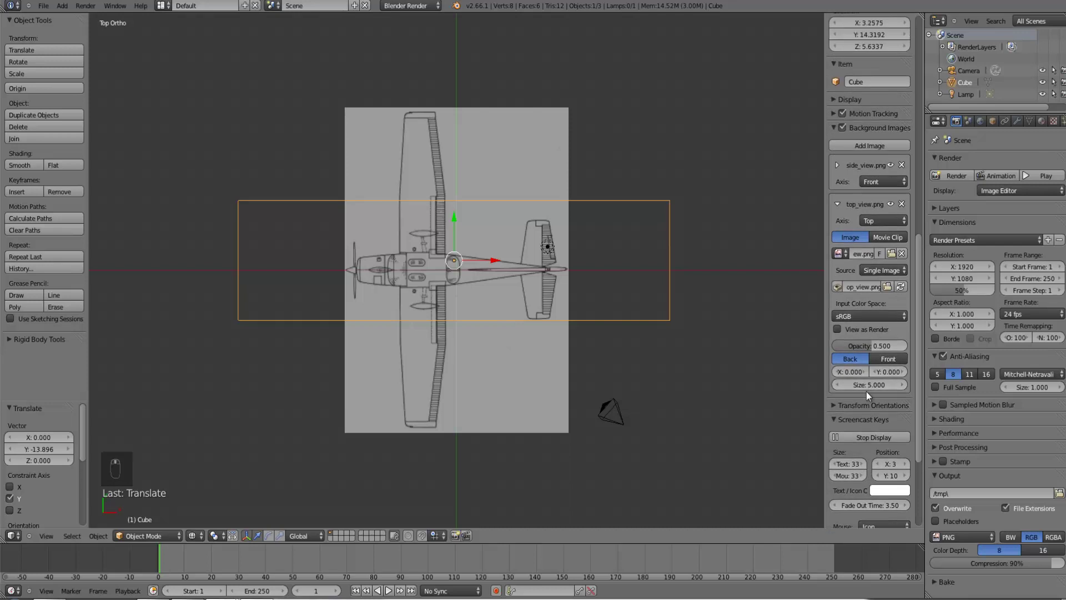
pyautogui.click(865, 389)
pyautogui.write('10')
pyautogui.press('Return')
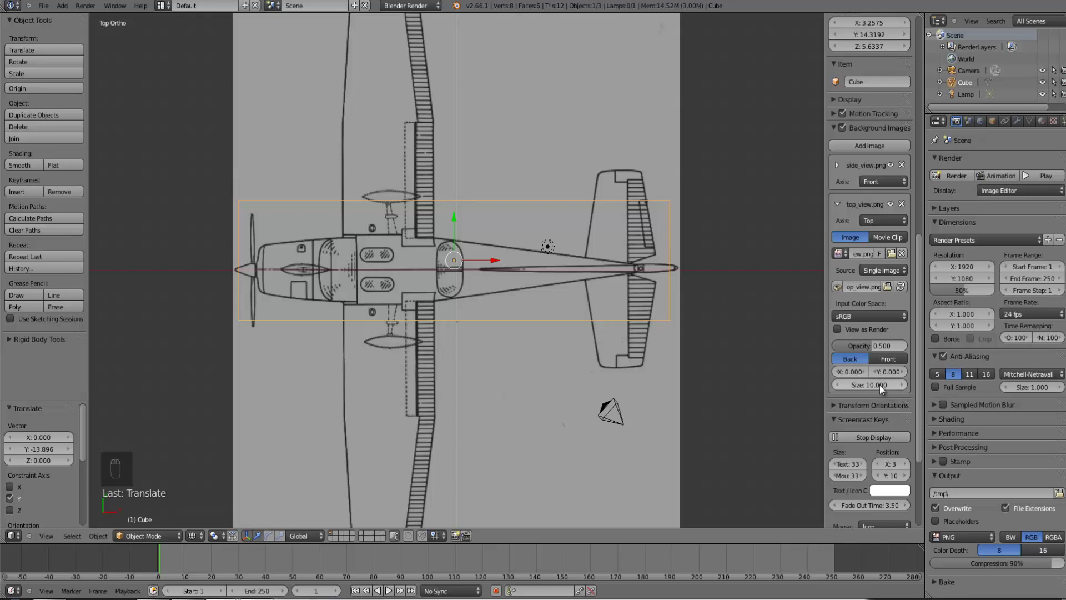
# - Fit the top_view.png background to the cube's length with a size of about 9.75 and an X offset of about -0.096
pyautogui.moveTo(875, 385); pyautogui.dragTo(872, 385)
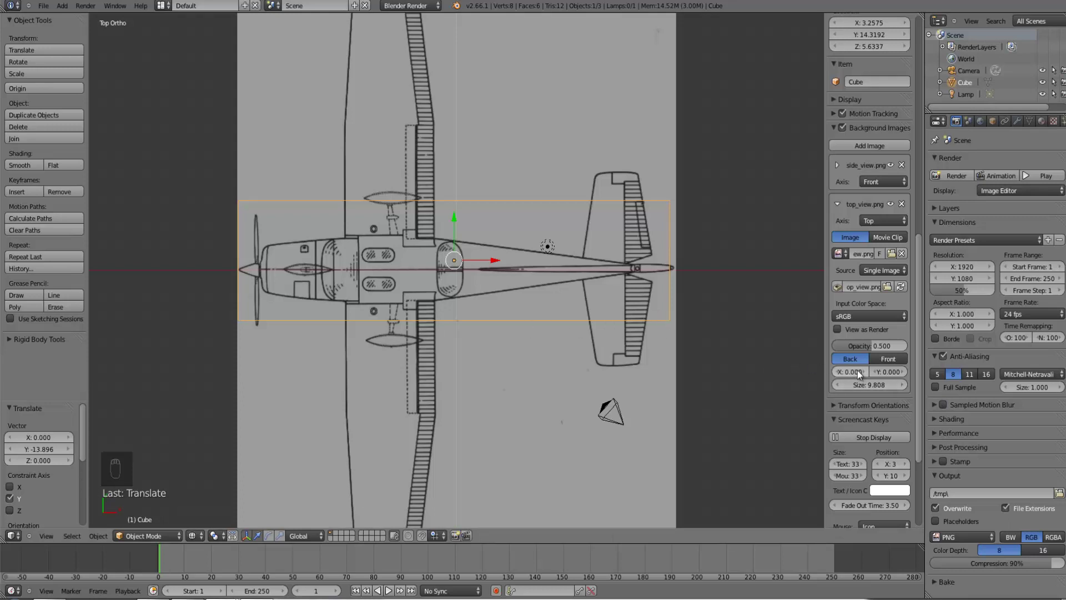
pyautogui.moveTo(849, 371); pyautogui.dragTo(846, 375)
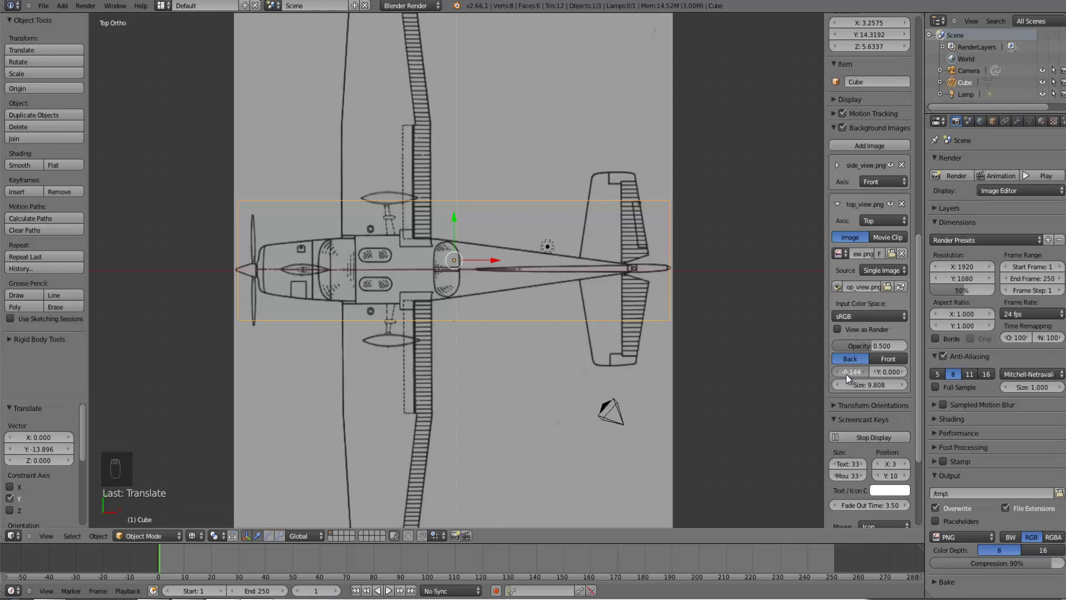
pyautogui.scroll(1, 642, 373)
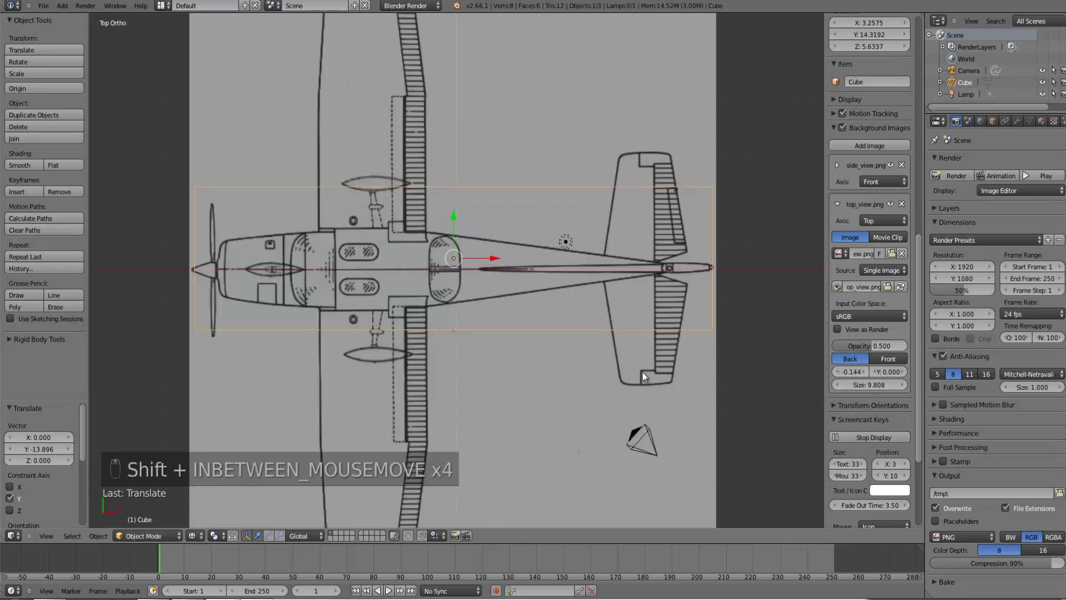
pyautogui.keyDown('shift'); pyautogui.moveTo(871, 388); pyautogui.dragTo(868, 391); pyautogui.keyUp('shift')
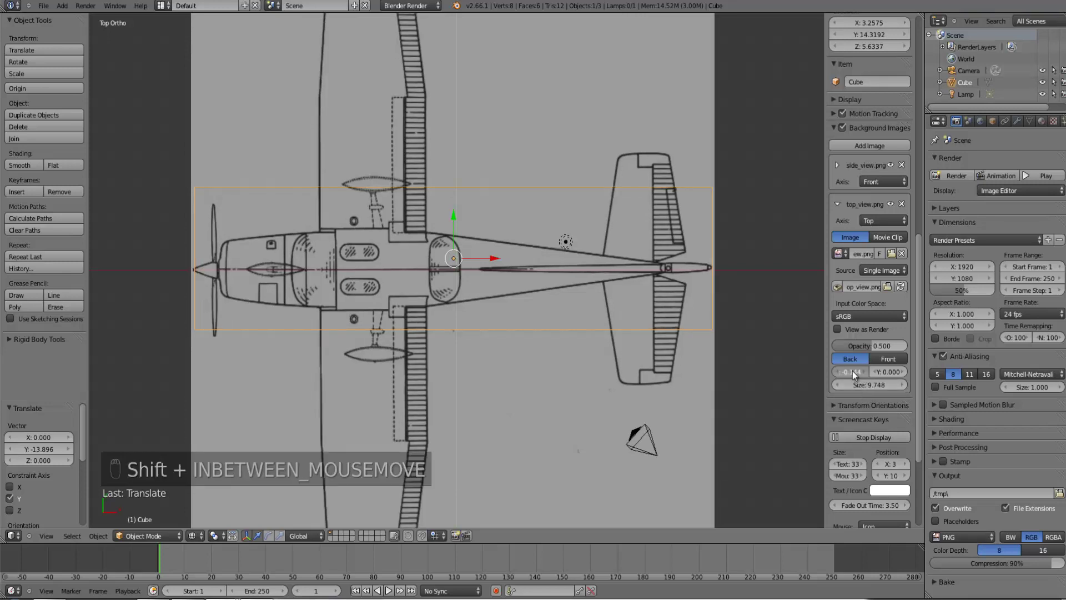
pyautogui.keyDown('shift'); pyautogui.moveTo(852, 371); pyautogui.dragTo(856, 374); pyautogui.keyUp('shift')
# - Center the cube on the fuselage along Y and scale it along Y until it spans the wings in the top view
pyautogui.click(447, 211)
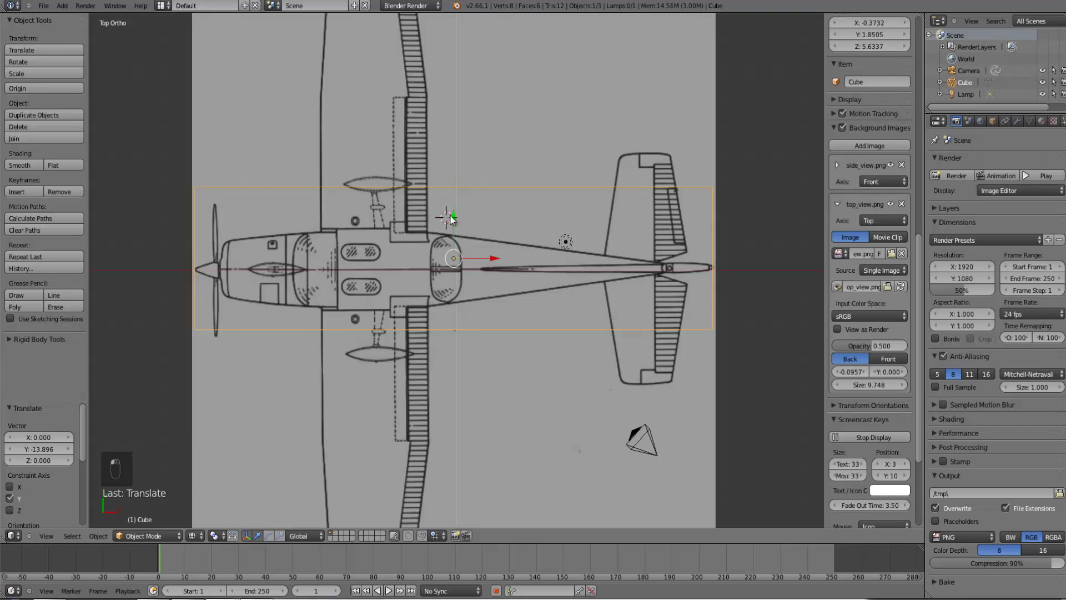
pyautogui.scroll(-3, 564, 275)
pyautogui.press('s')
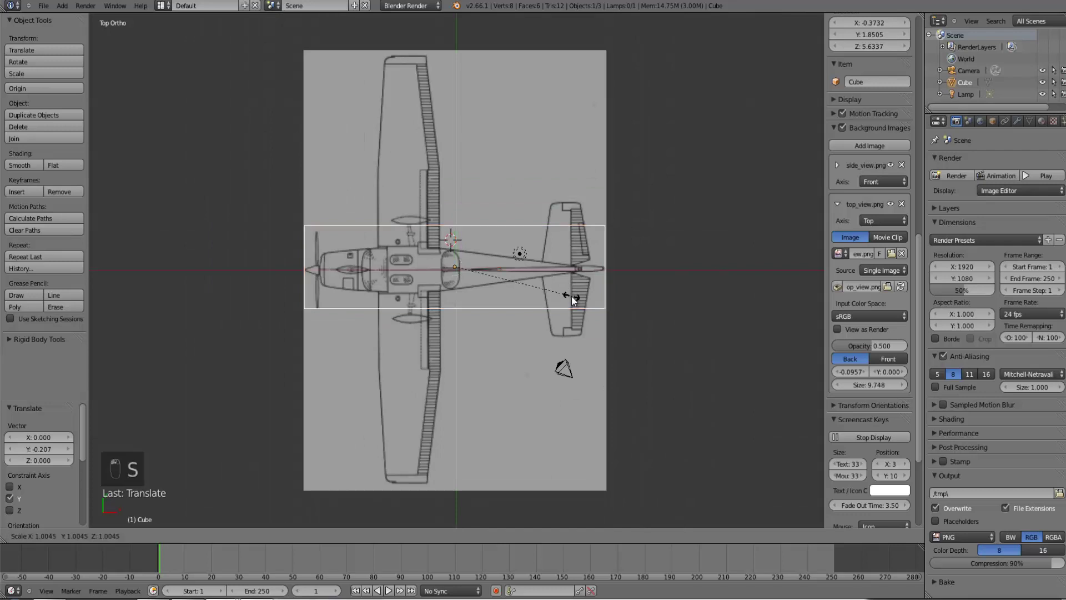
pyautogui.click(731, 279)
pyautogui.press('s')
pyautogui.press('y')
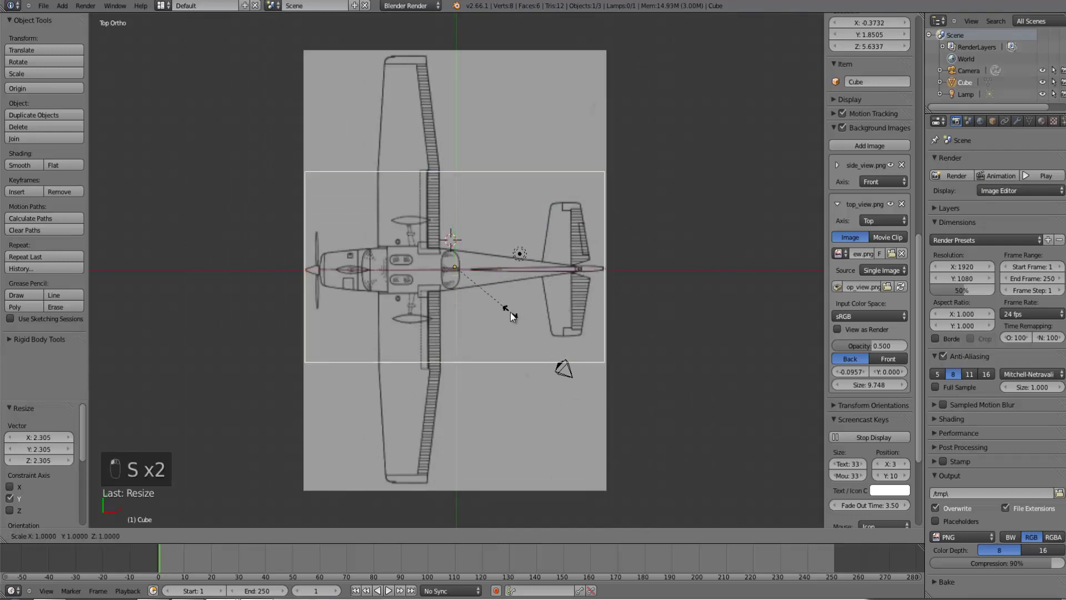
pyautogui.click(598, 305)
pyautogui.moveTo(455, 226); pyautogui.dragTo(456, 229)
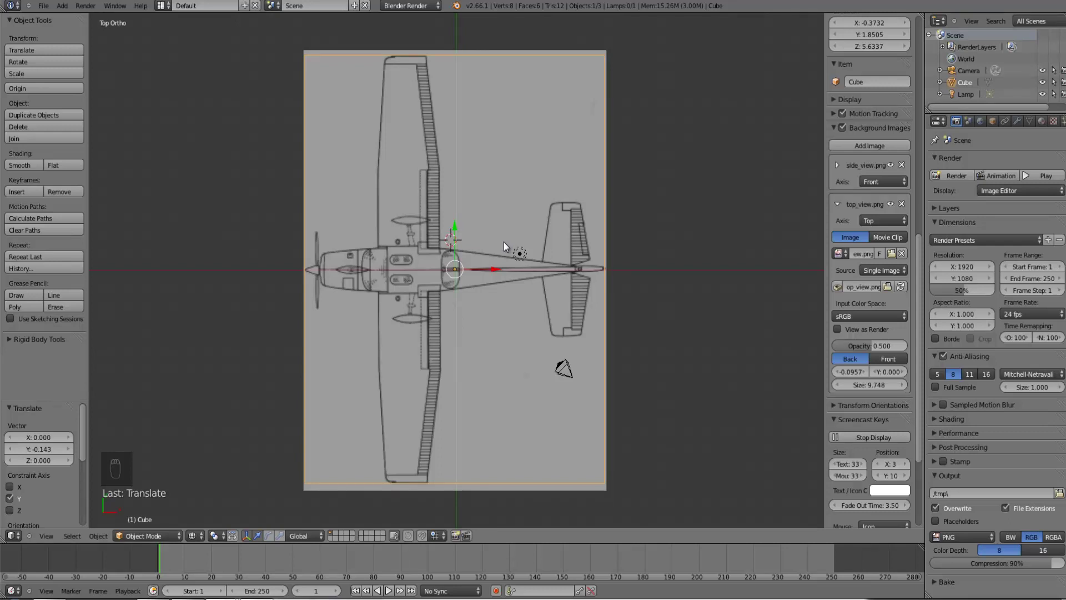
# - Return to the front view, add a third background image, and load front_view.png from the tutorial_28 folder into it
pyautogui.press('KP_1')
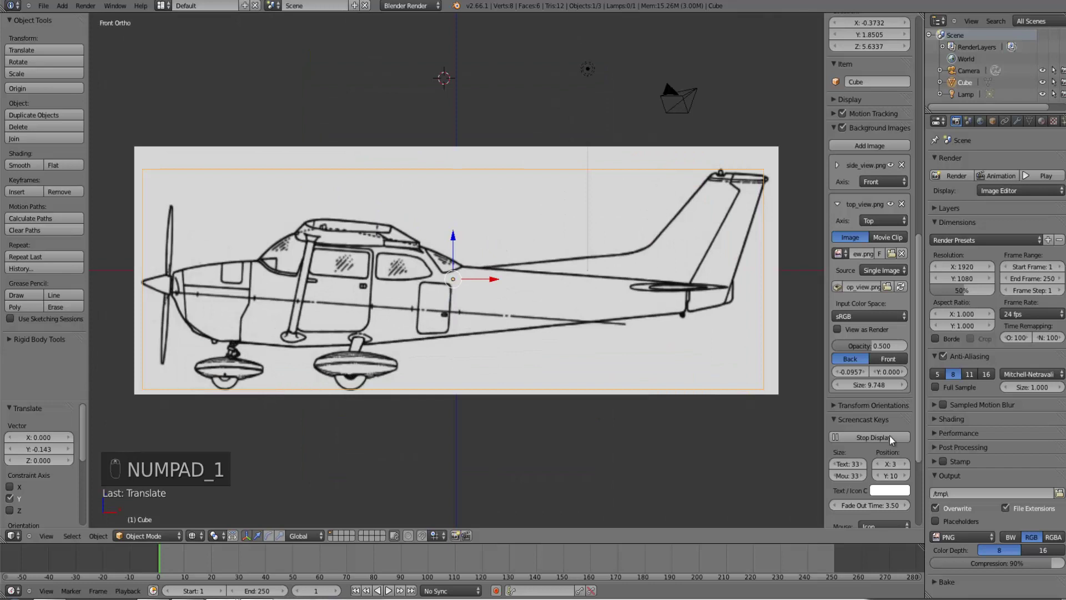
pyautogui.click(838, 204)
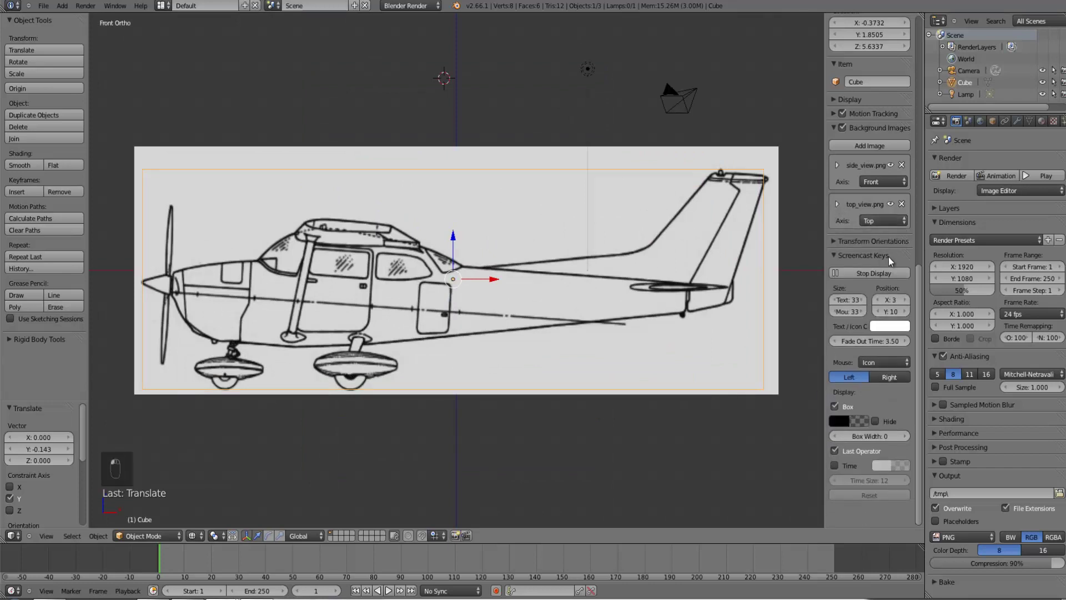
pyautogui.click(872, 145)
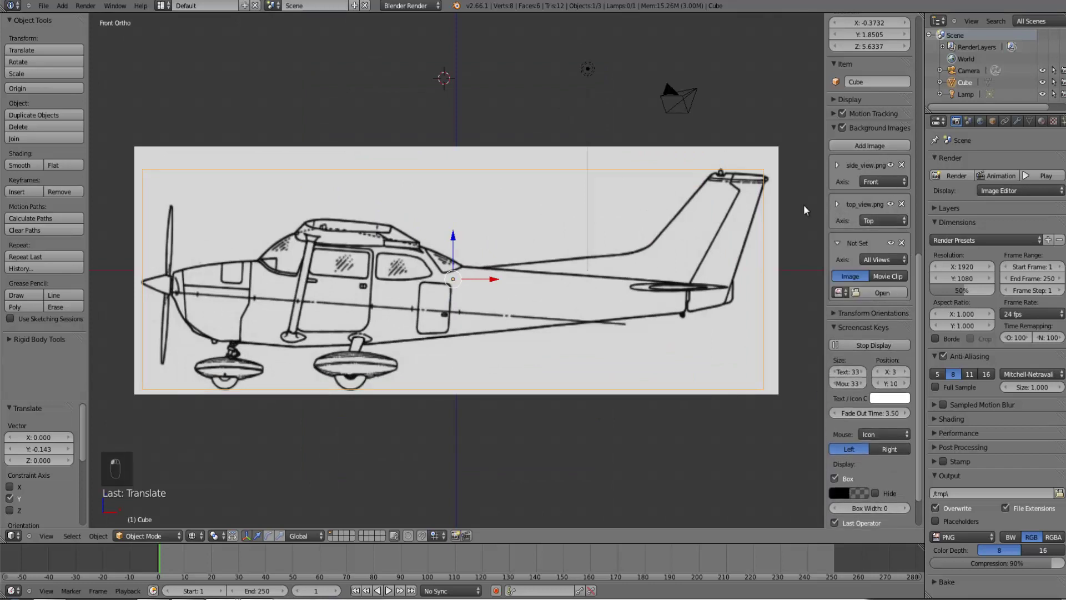
pyautogui.click(883, 292)
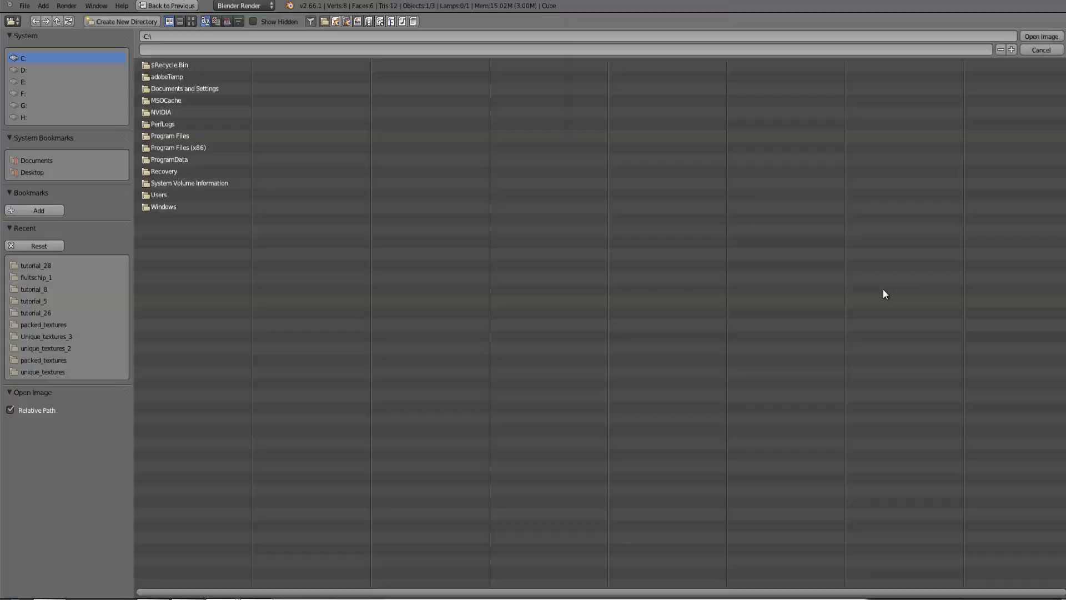
pyautogui.click(47, 265)
pyautogui.click(191, 21)
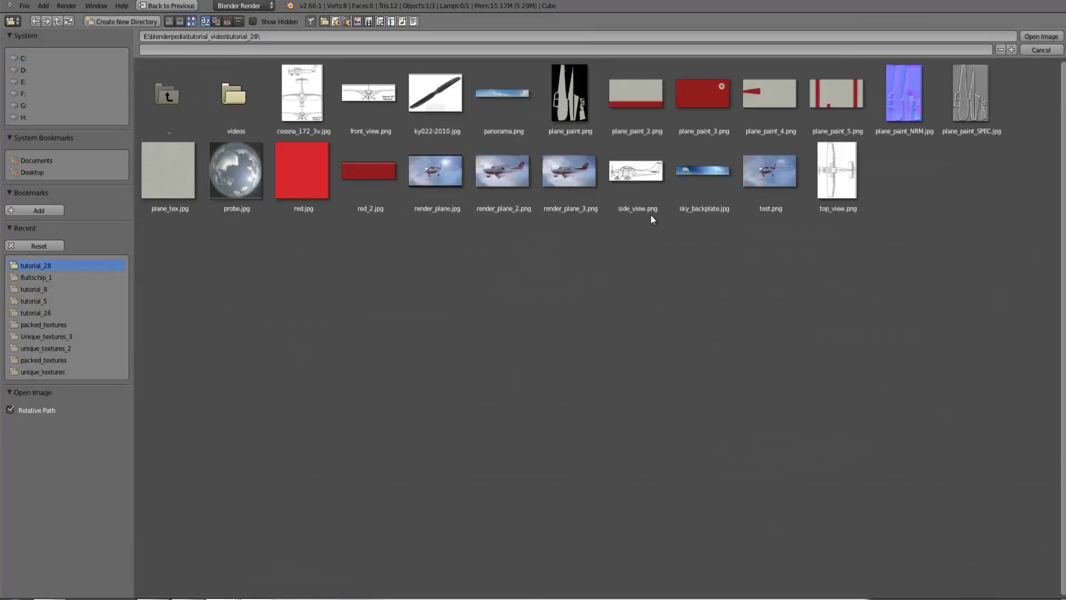
pyautogui.click(368, 93)
pyautogui.click(1041, 36)
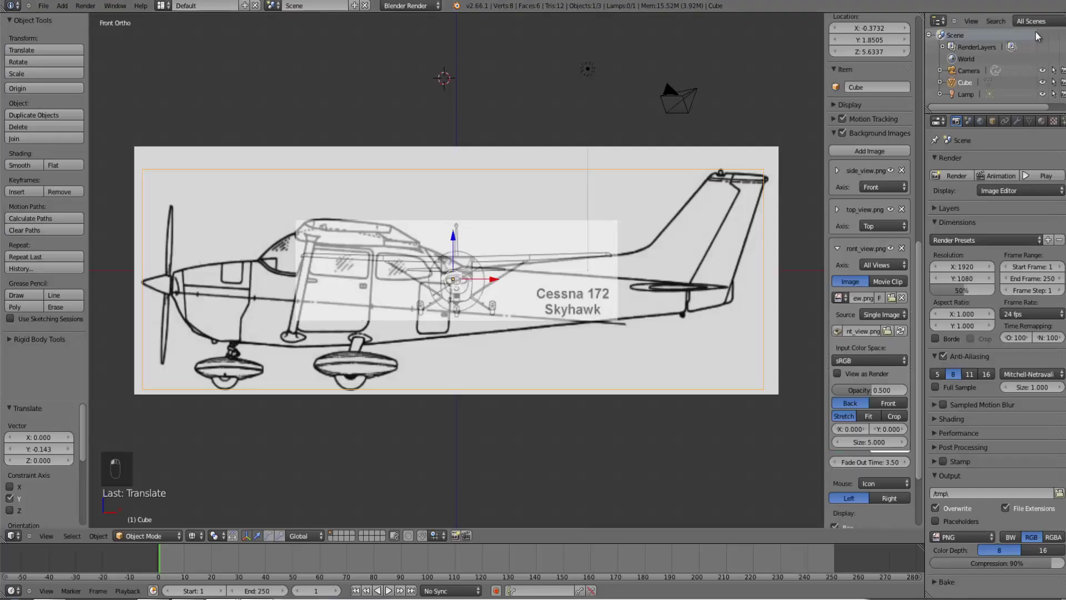
# - Switch to the left view and restrict the front_view.png background image to the Left axis
pyautogui.scroll(-1, 464, 334)
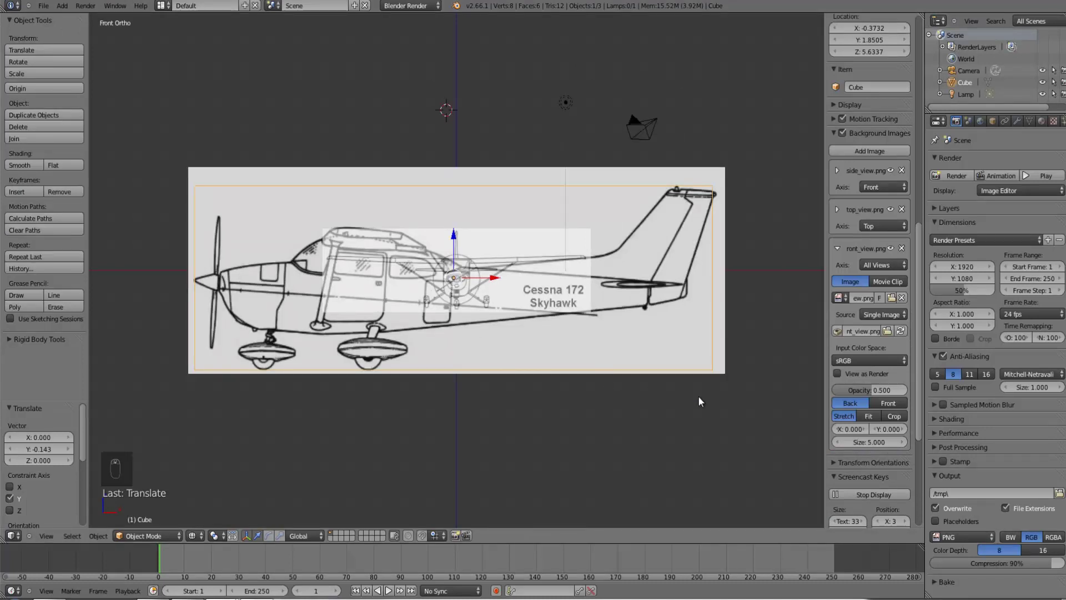
pyautogui.press('KP_3')
pyautogui.press('ctrl+KP_3')
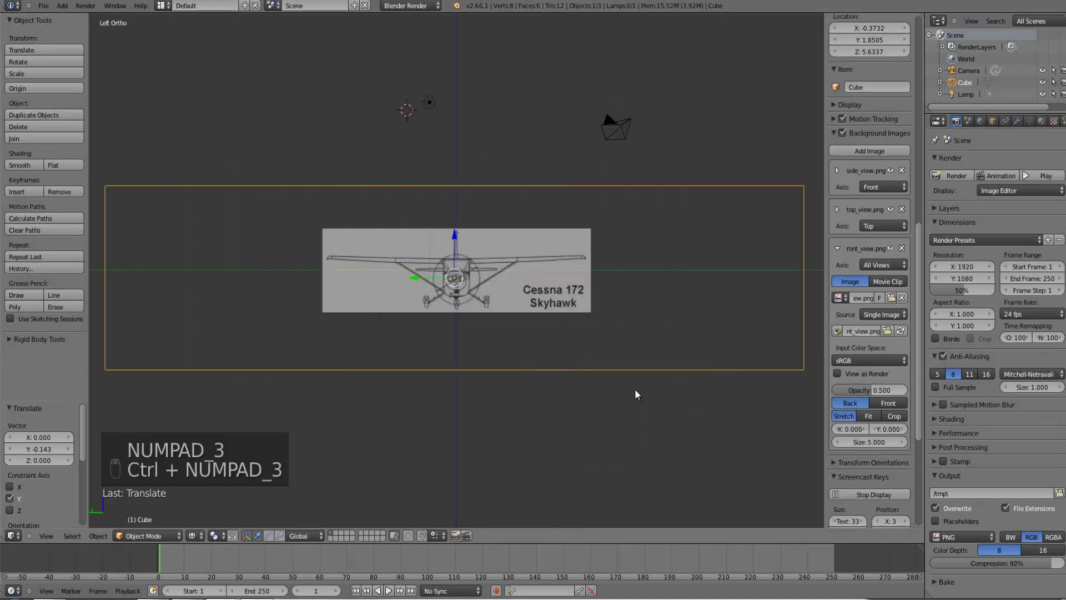
pyautogui.press('KP_3')
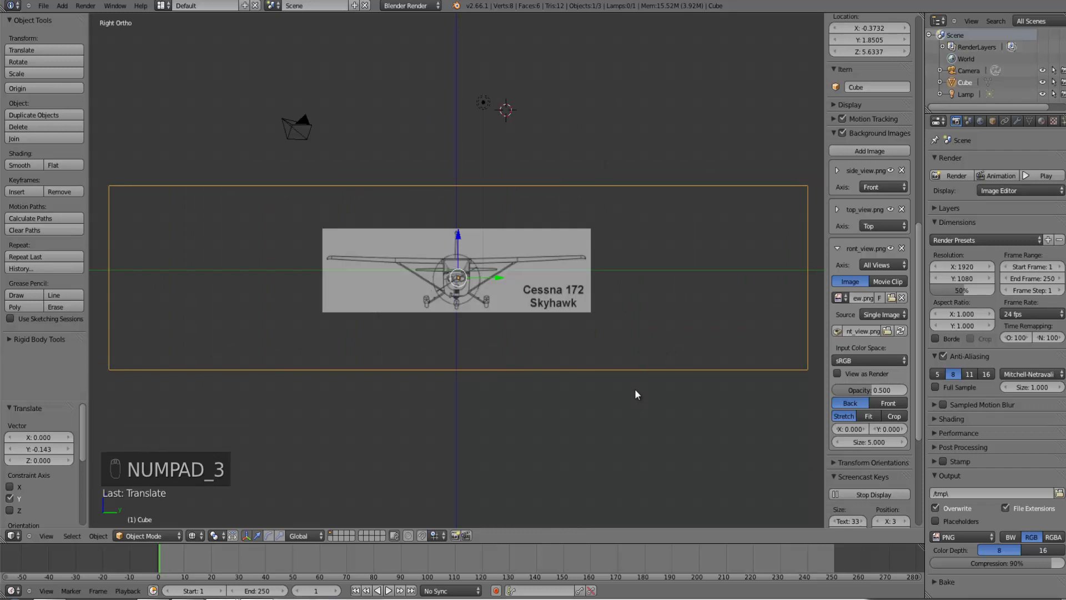
pyautogui.press('ctrl+KP_3')
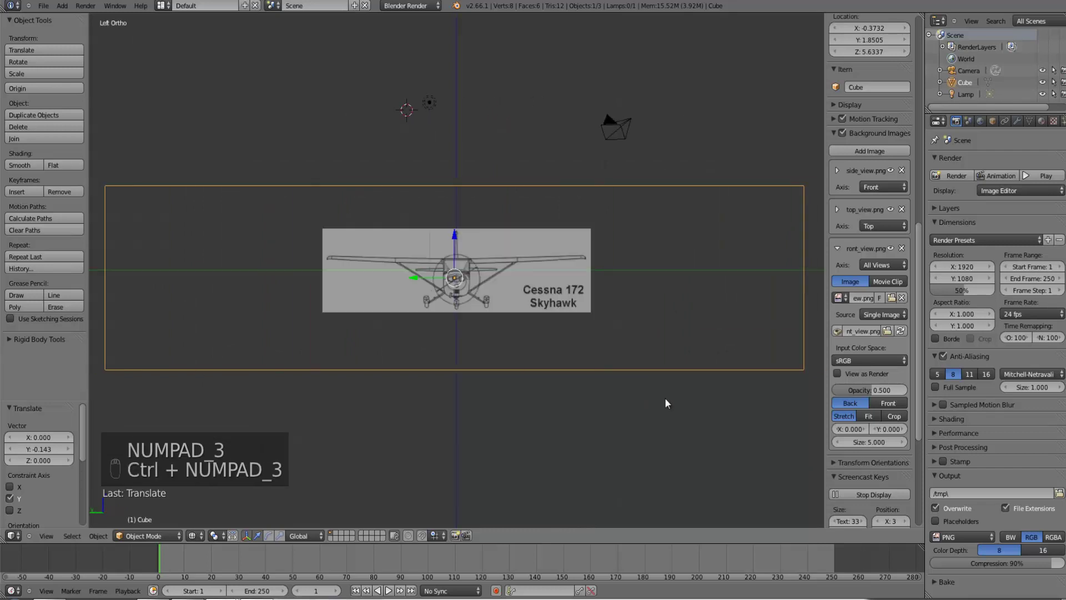
pyautogui.click(882, 265)
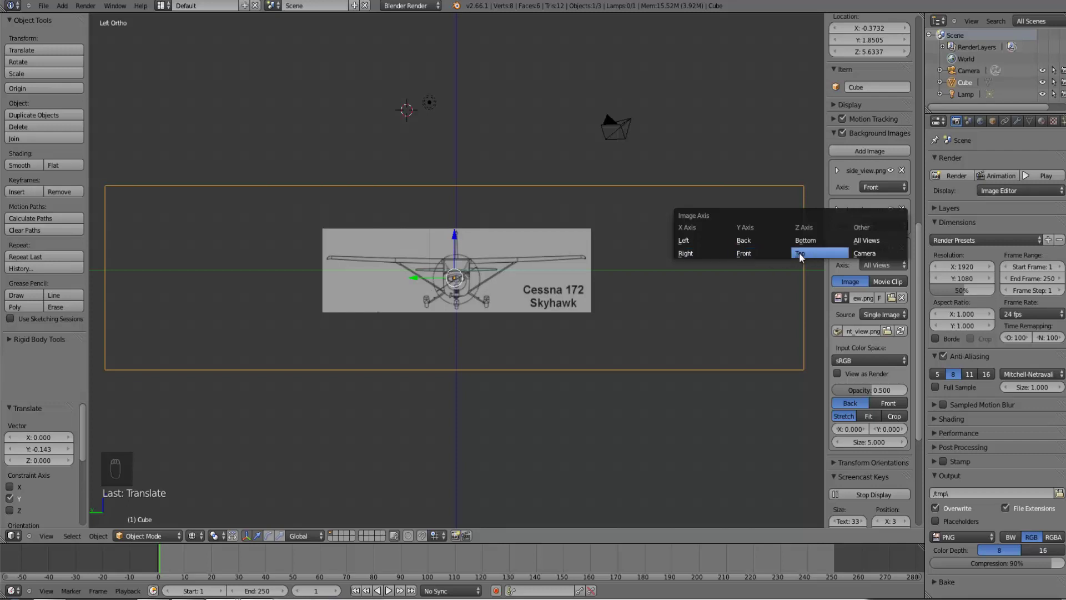
pyautogui.click(746, 251)
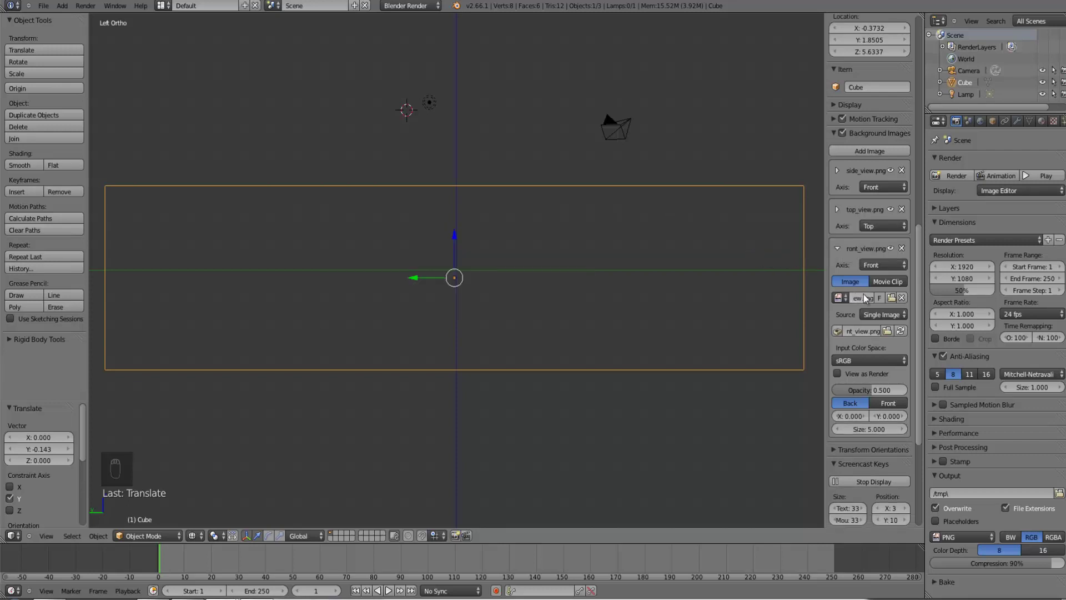
pyautogui.click(881, 266)
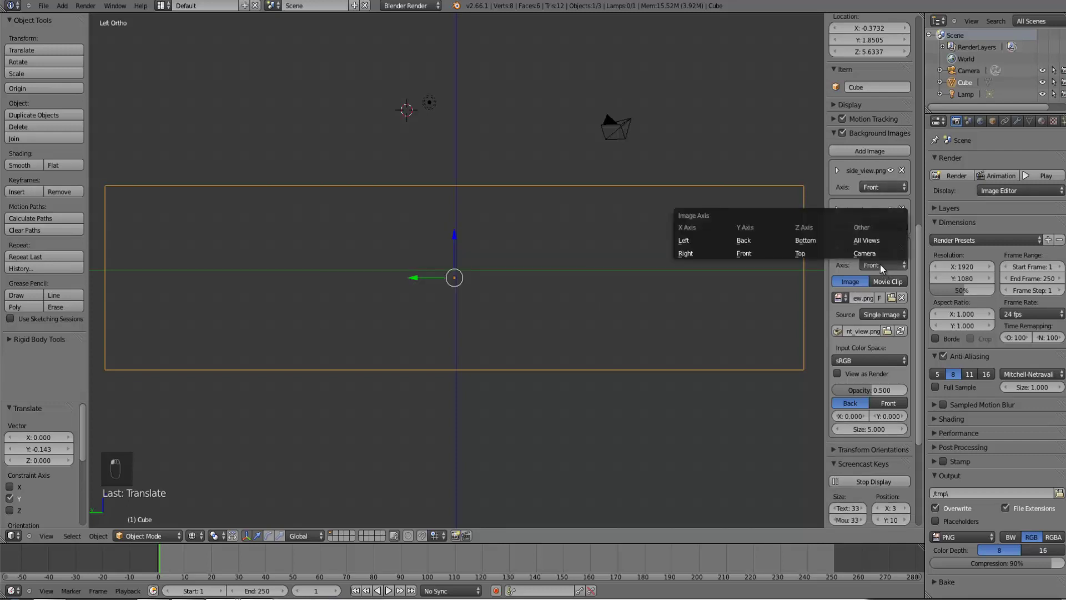
pyautogui.click(883, 266)
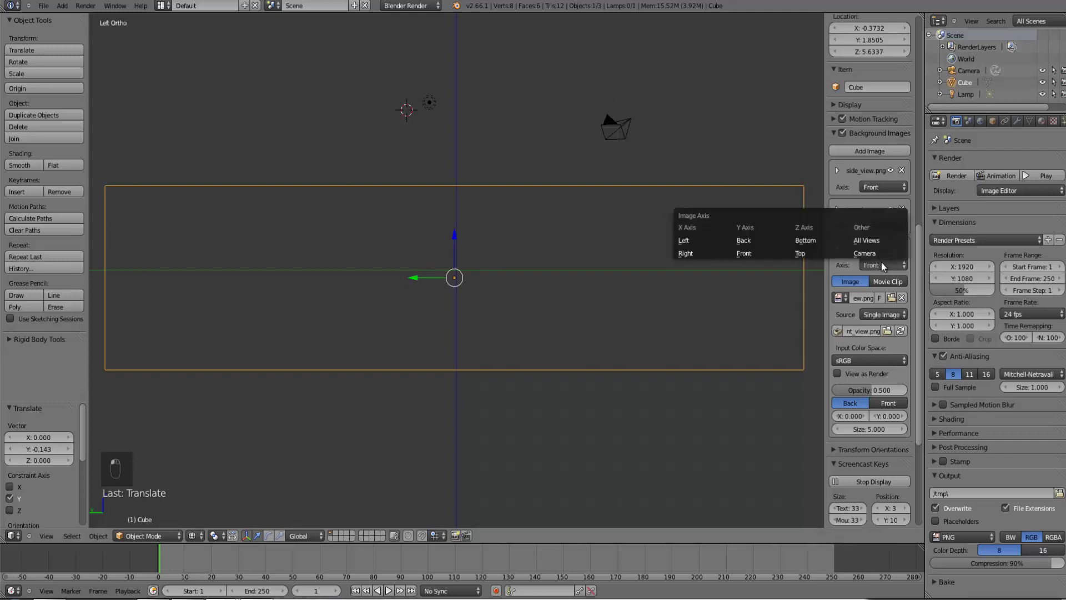
pyautogui.click(722, 239)
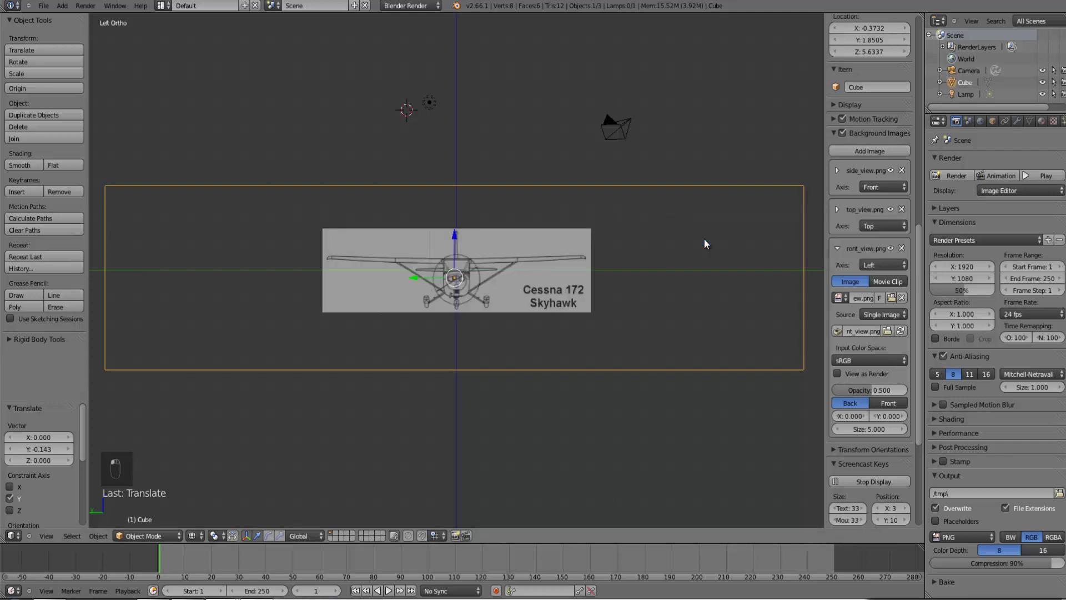
# - Fit the front_view.png background to the cube's width with a size of about 13.436 and an X offset of about -0.0556
pyautogui.click(873, 428)
pyautogui.write('10')
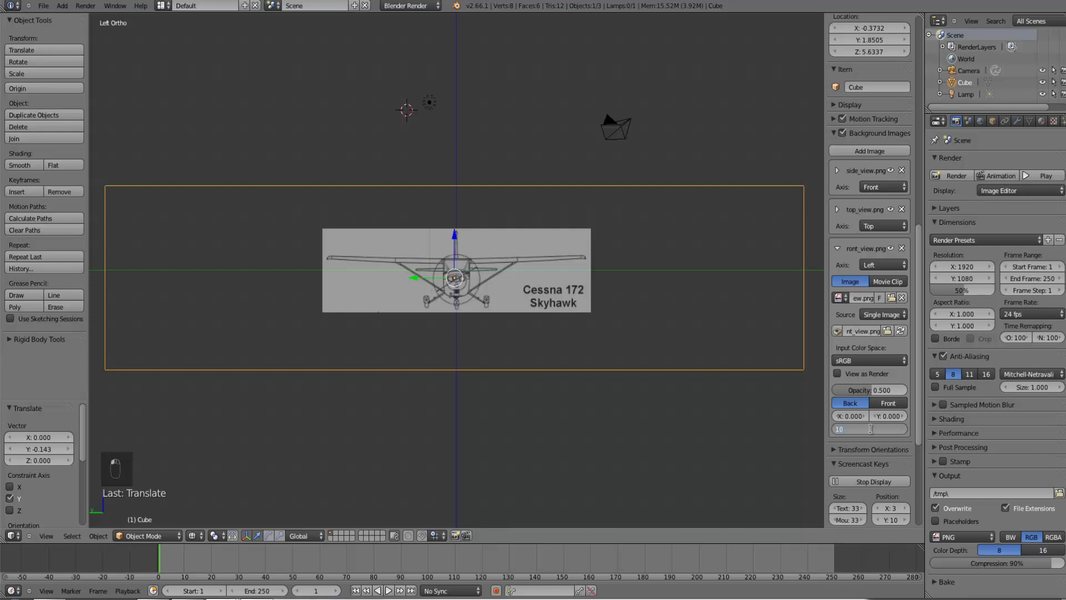
pyautogui.press('Return')
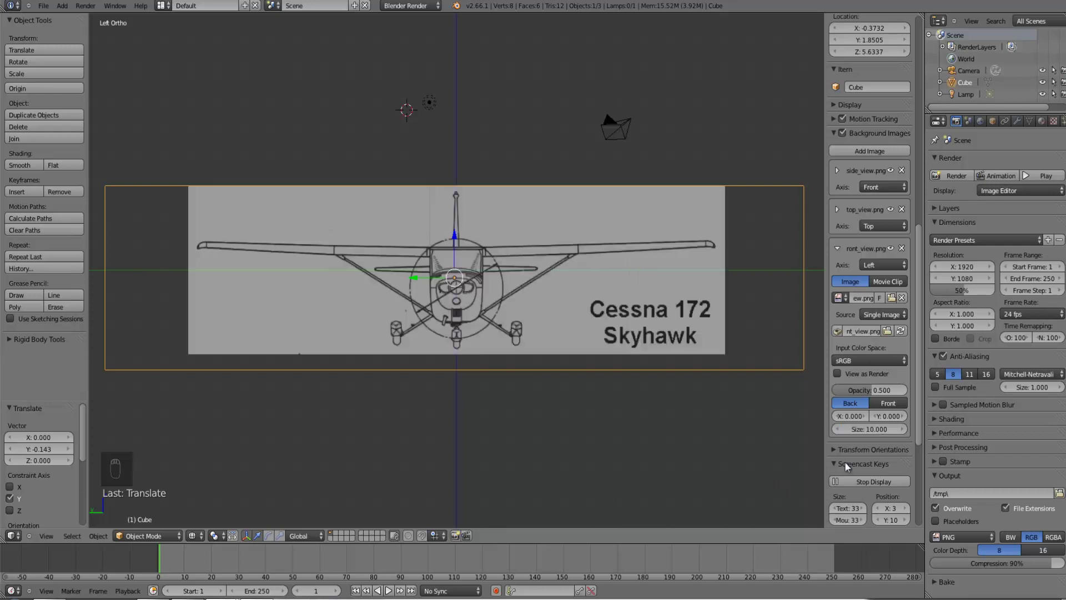
pyautogui.click(862, 429)
pyautogui.write('15')
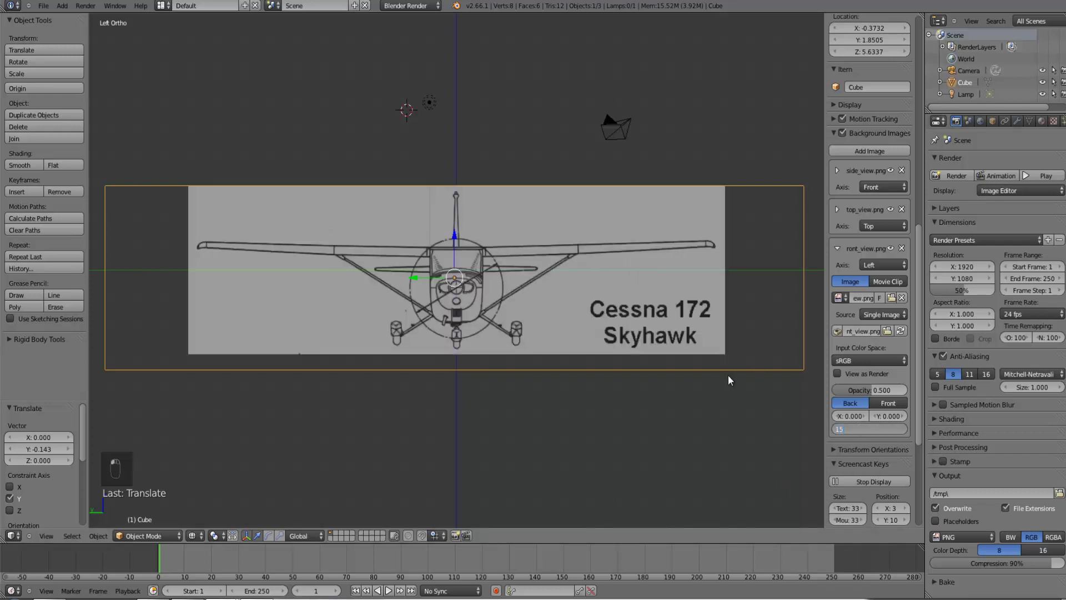
pyautogui.press('Return')
pyautogui.scroll(-3, 725, 377)
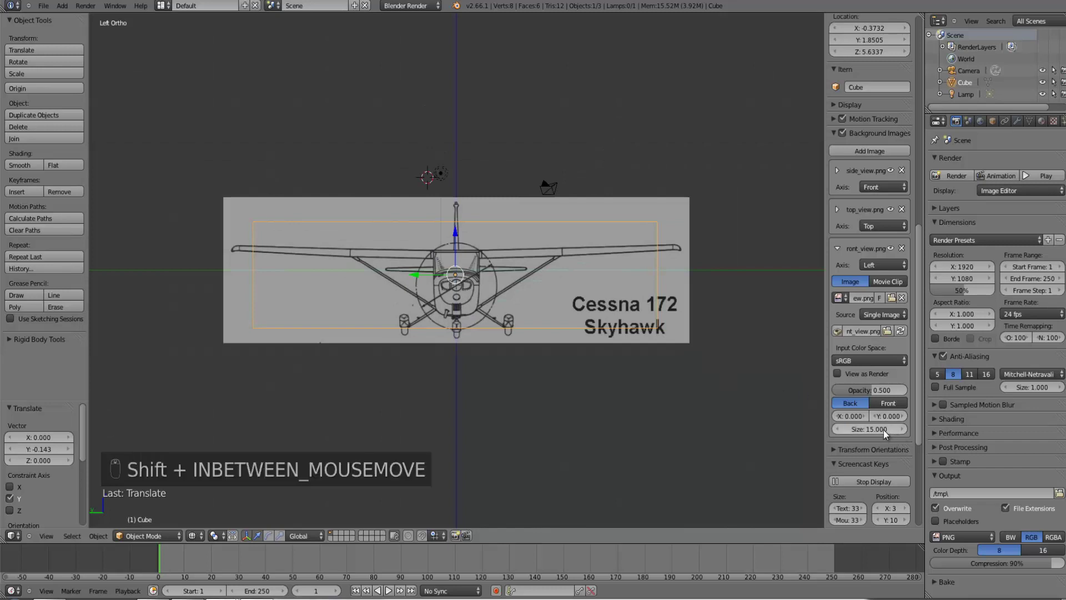
pyautogui.keyDown('shift'); pyautogui.moveTo(885, 430); pyautogui.dragTo(865, 431); pyautogui.keyUp('shift')
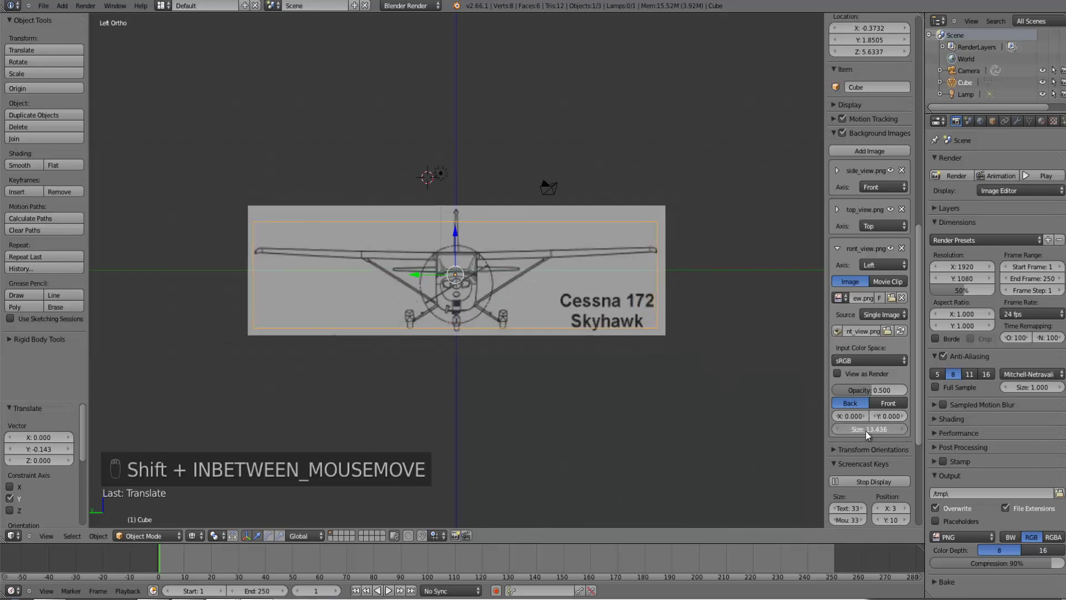
pyautogui.scroll(2, 667, 433)
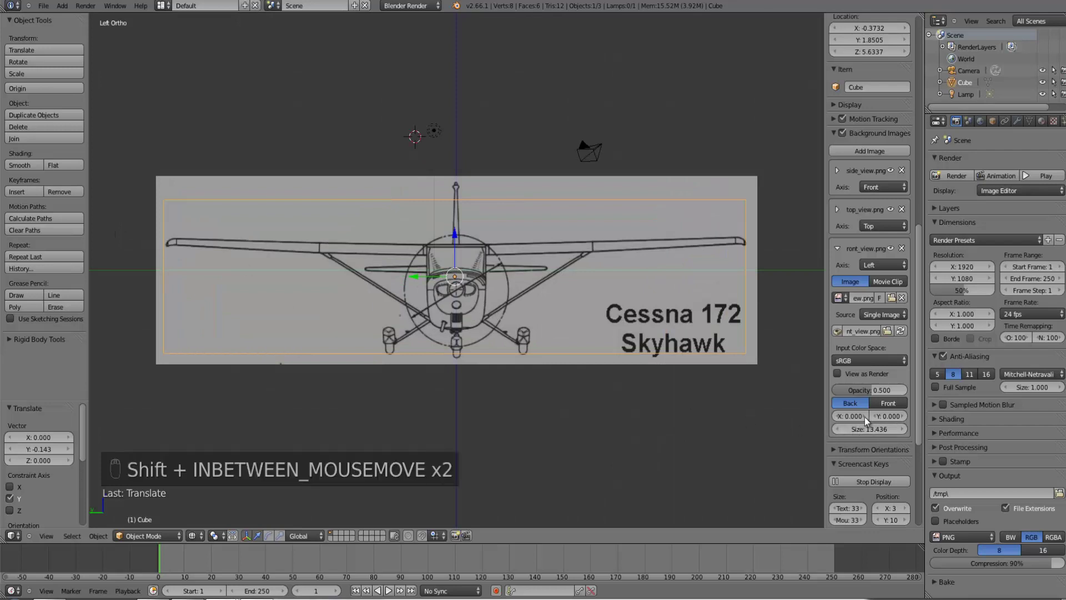
pyautogui.keyDown('shift'); pyautogui.moveTo(856, 417); pyautogui.dragTo(855, 418); pyautogui.keyUp('shift')
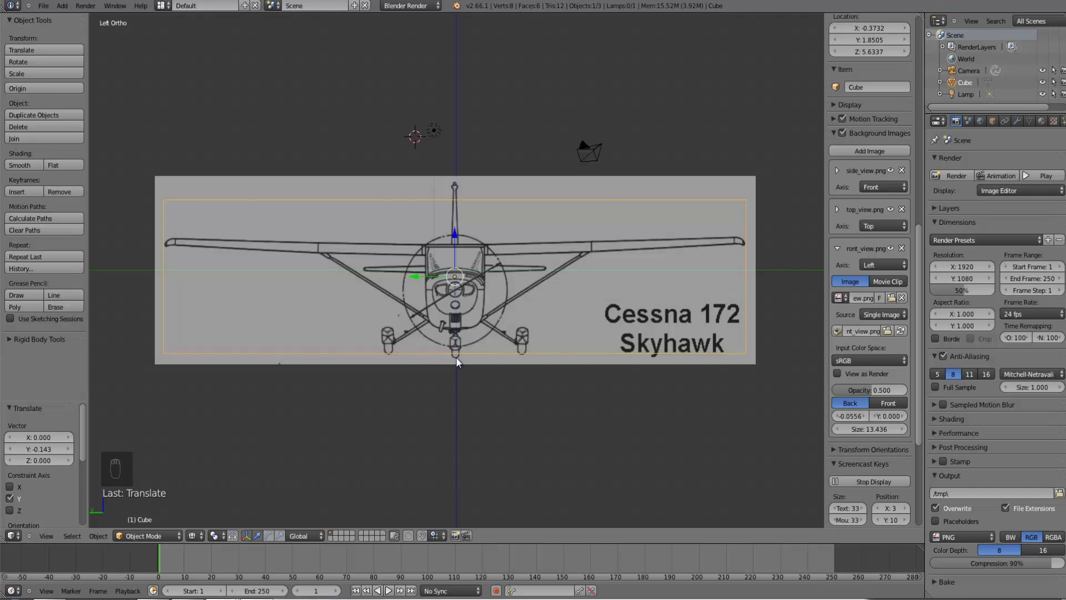
# - Scale the cube along Z and lower it by about 0.398 so it spans from the wing tops to the wheels in the left view
pyautogui.press('s')
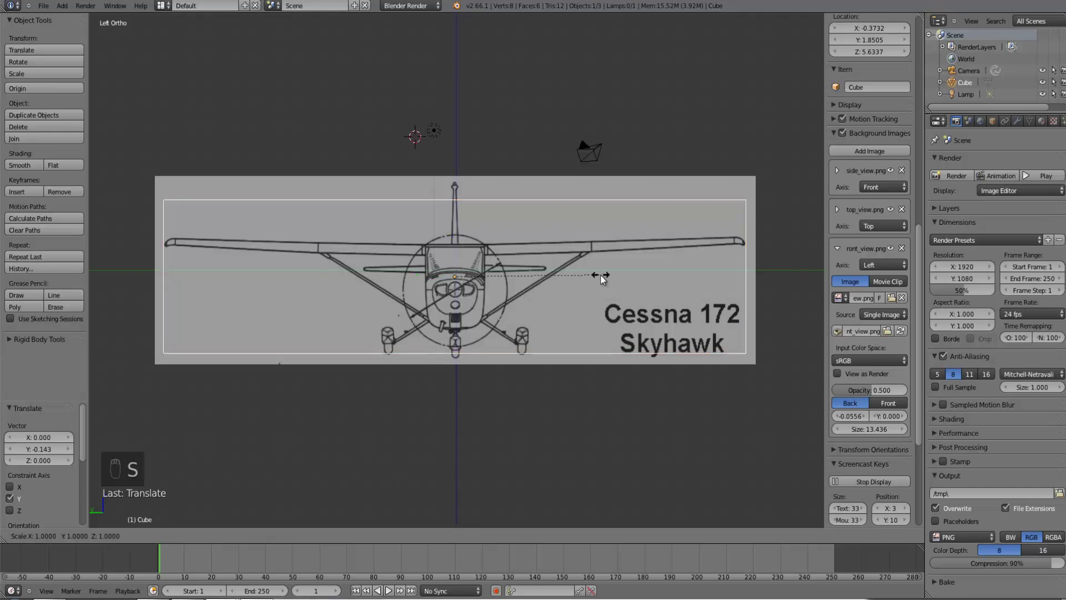
pyautogui.press('z')
pyautogui.click(579, 278)
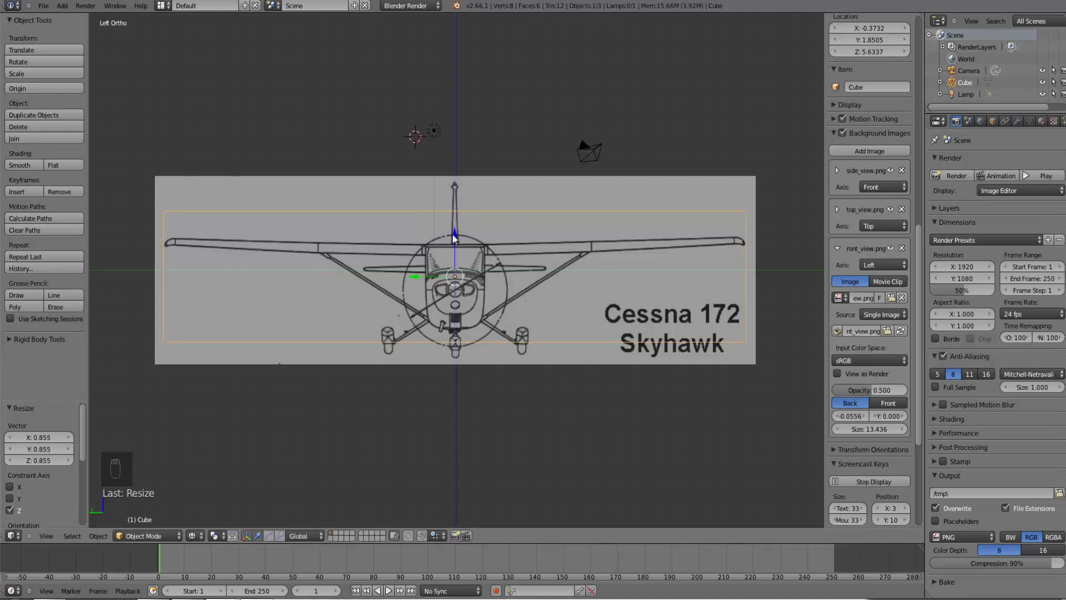
pyautogui.moveTo(454, 235); pyautogui.dragTo(458, 250)
pyautogui.press('s')
pyautogui.click(579, 255)
pyautogui.press('s')
pyautogui.press('z')
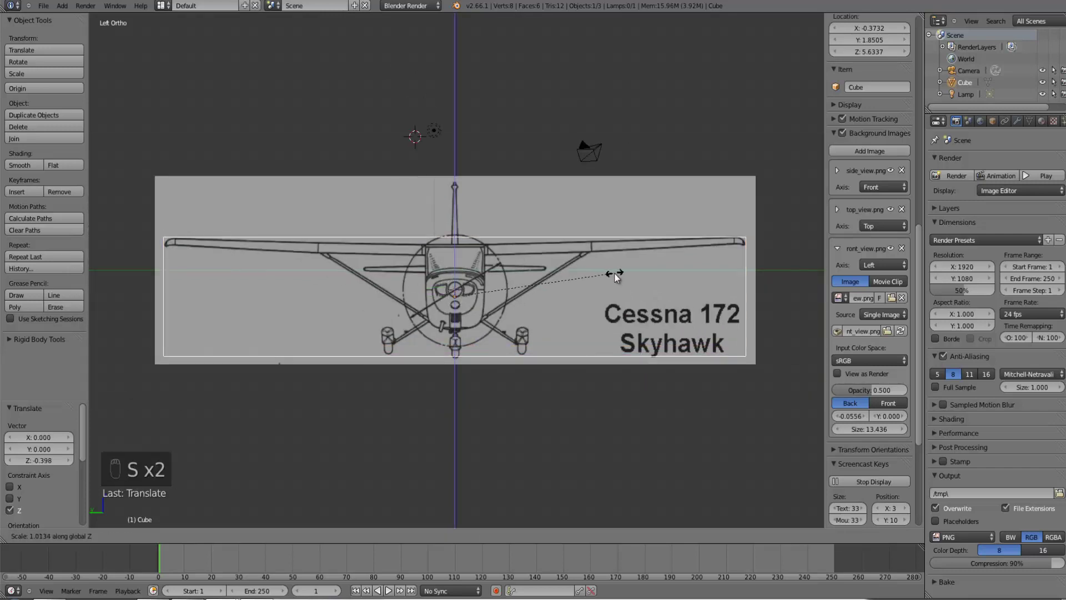
pyautogui.click(614, 275)
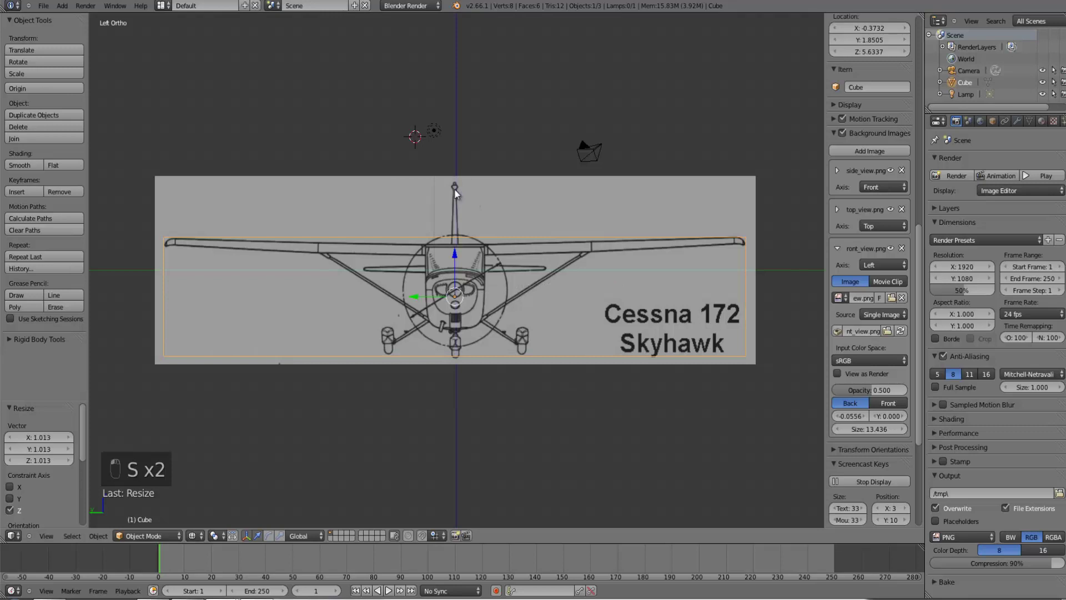
# - In the front view, move and scale the cube along Z until it spans from the wing to the fuselage belly of the side drawing
pyautogui.press('KP_1')
pyautogui.scroll(2, 459, 189)
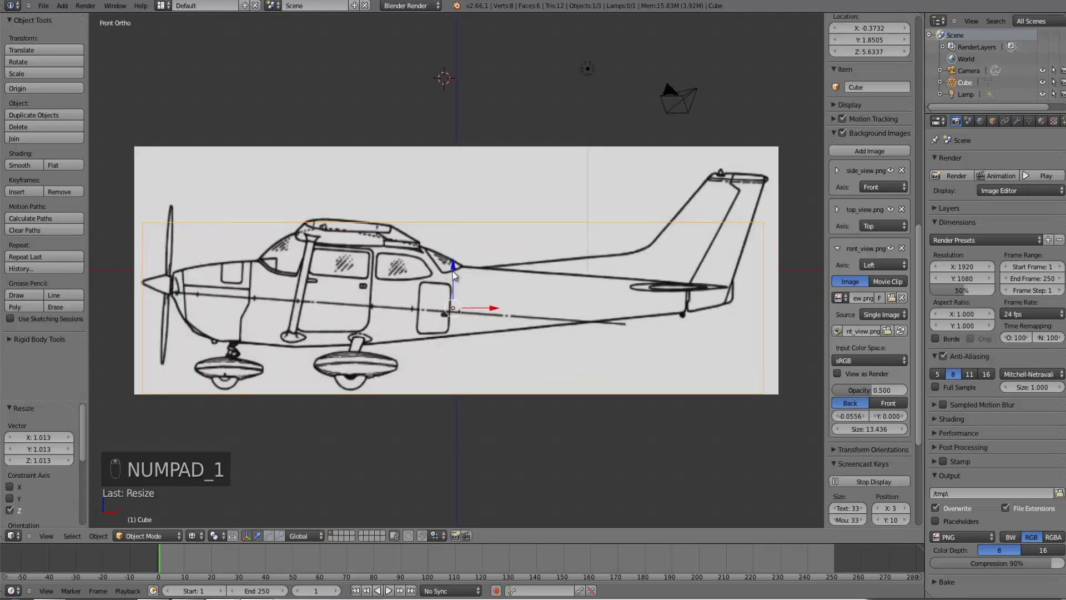
pyautogui.moveTo(453, 275); pyautogui.dragTo(453, 263)
pyautogui.press('s')
pyautogui.press('z')
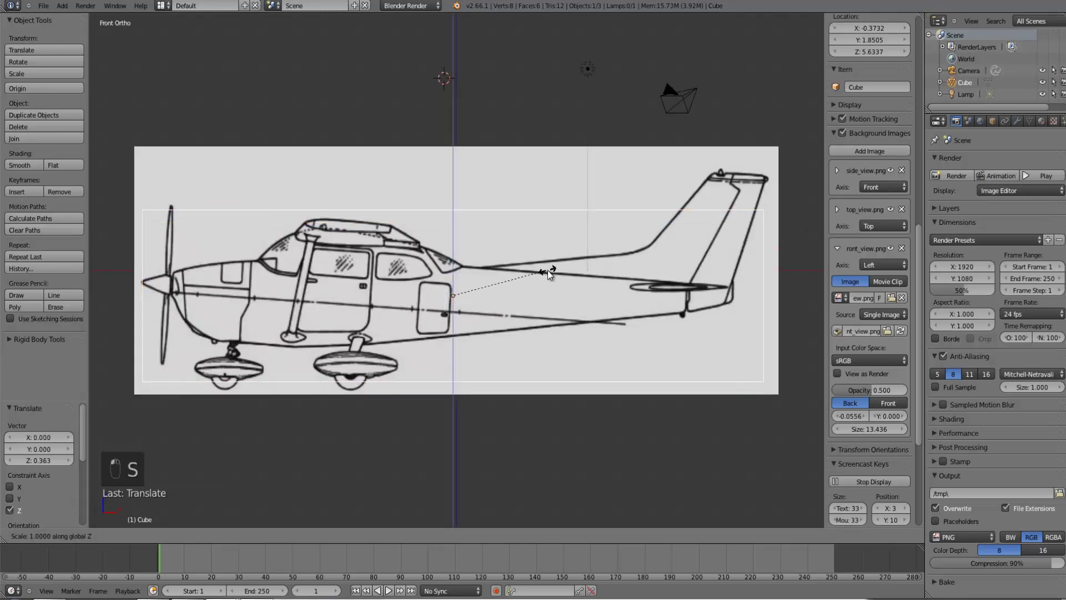
pyautogui.click(518, 275)
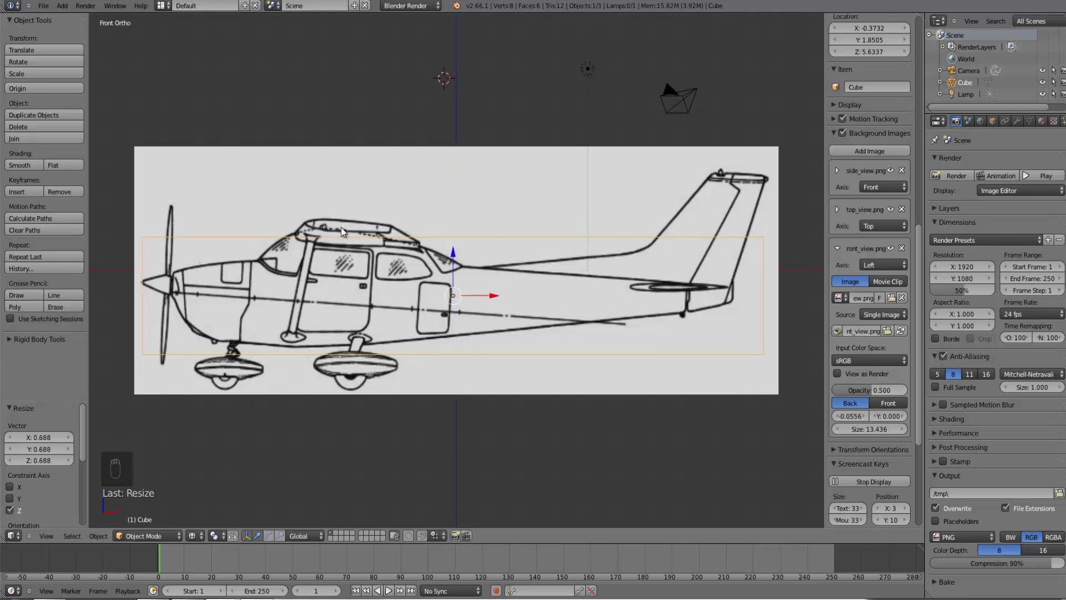
pyautogui.moveTo(453, 261); pyautogui.dragTo(458, 252)
pyautogui.press('s')
pyautogui.press('z')
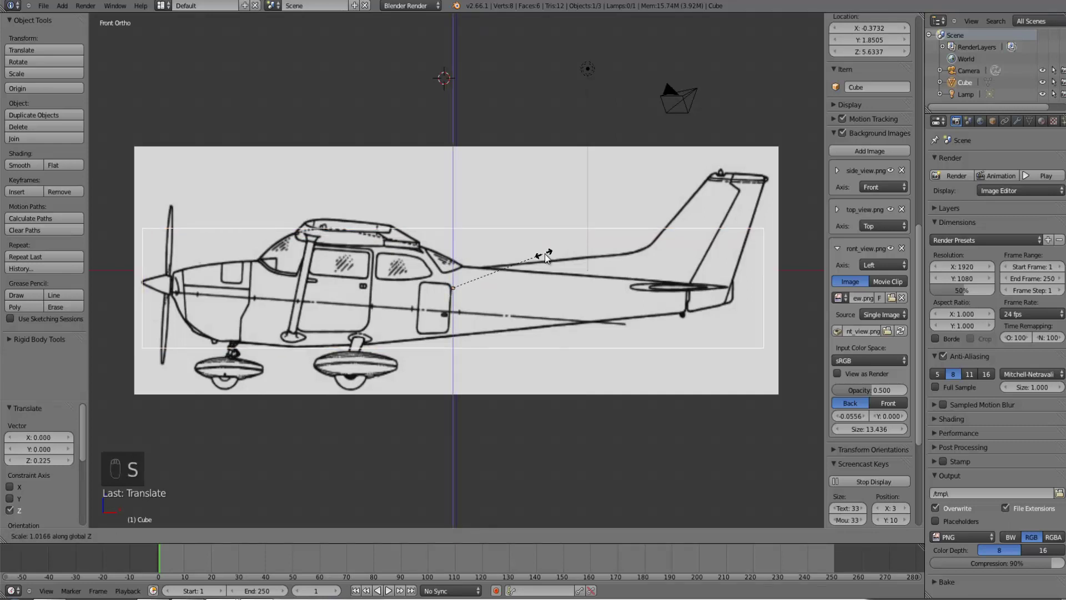
pyautogui.click(543, 254)
# - In the left view, raise the front_view.png background to a Y offset of about 0.633 to match the cube, and compare with the front view
pyautogui.press('ctrl+KP_3')
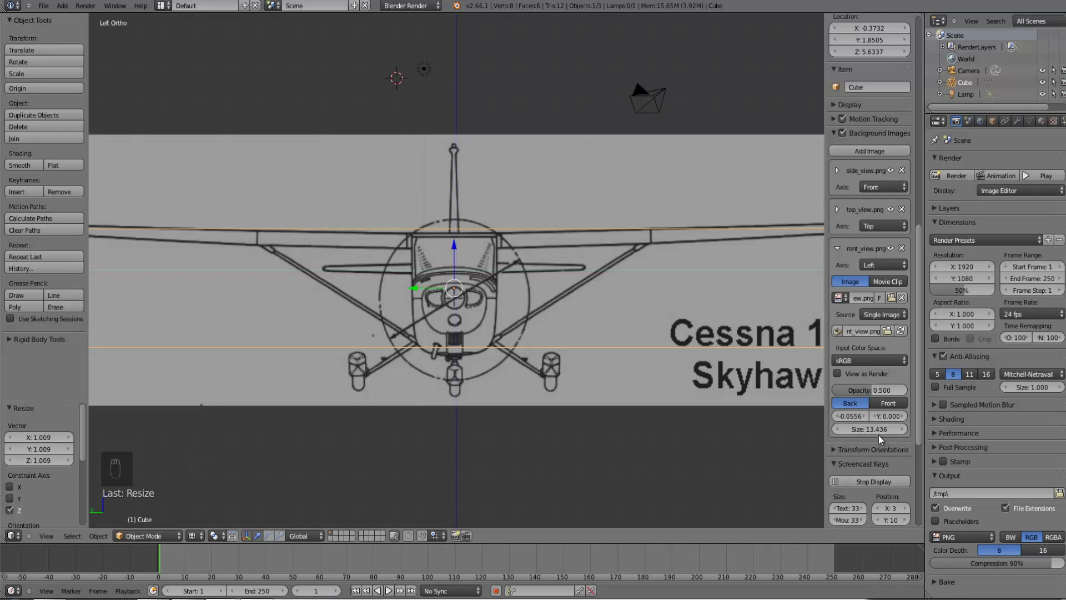
pyautogui.keyDown('shift'); pyautogui.moveTo(882, 417); pyautogui.dragTo(892, 418); pyautogui.keyUp('shift')
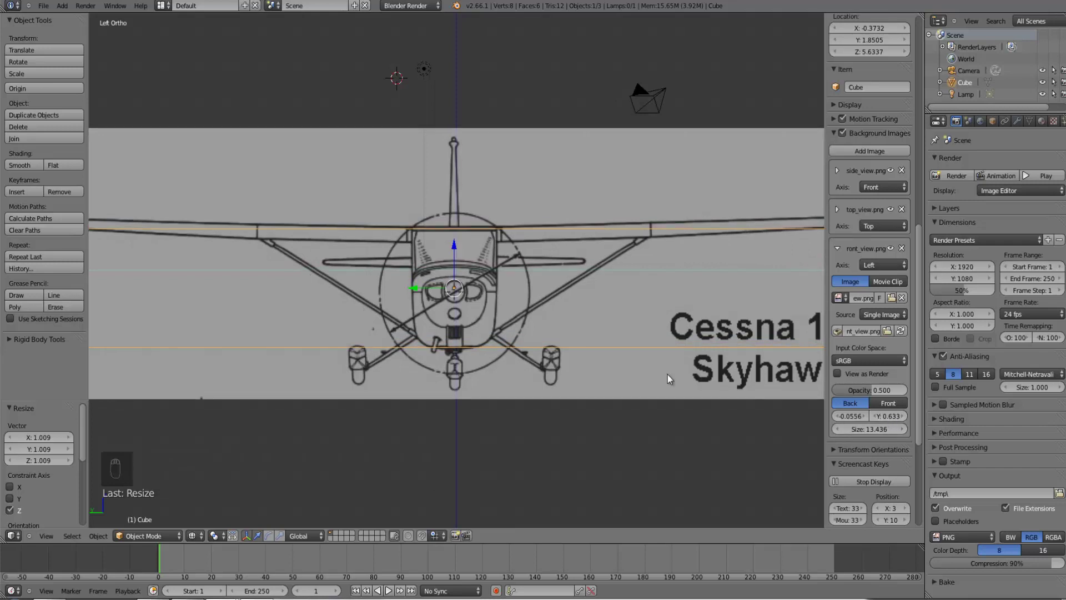
pyautogui.press('KP_1')
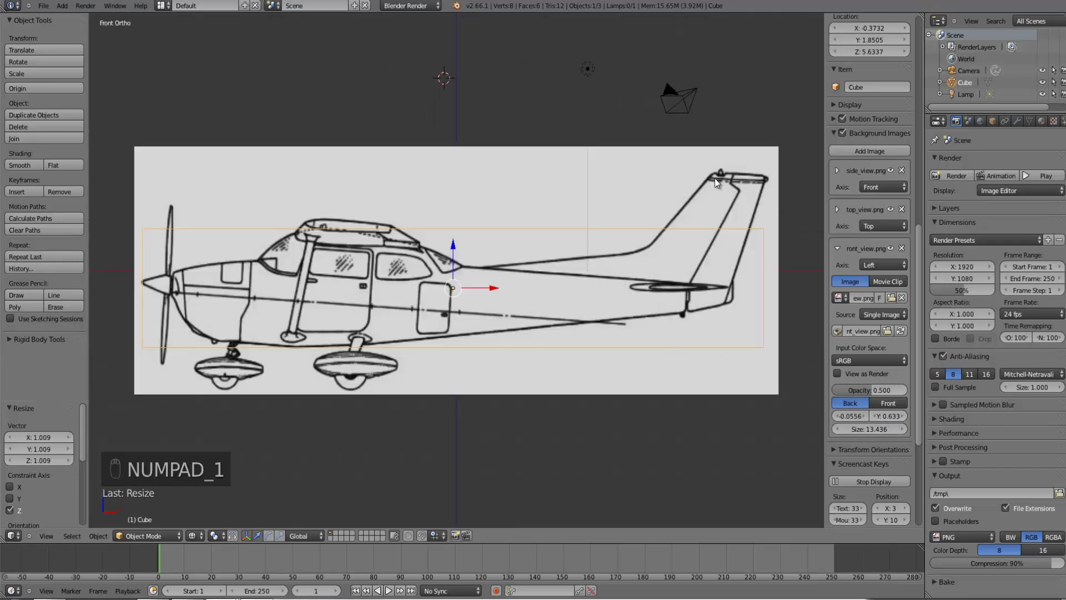
# - Try to stretch and raise the cube along Z to span from the tail fin tip to the wheels in the left view, and compare with the front view
pyautogui.press('ctrl+KP_3')
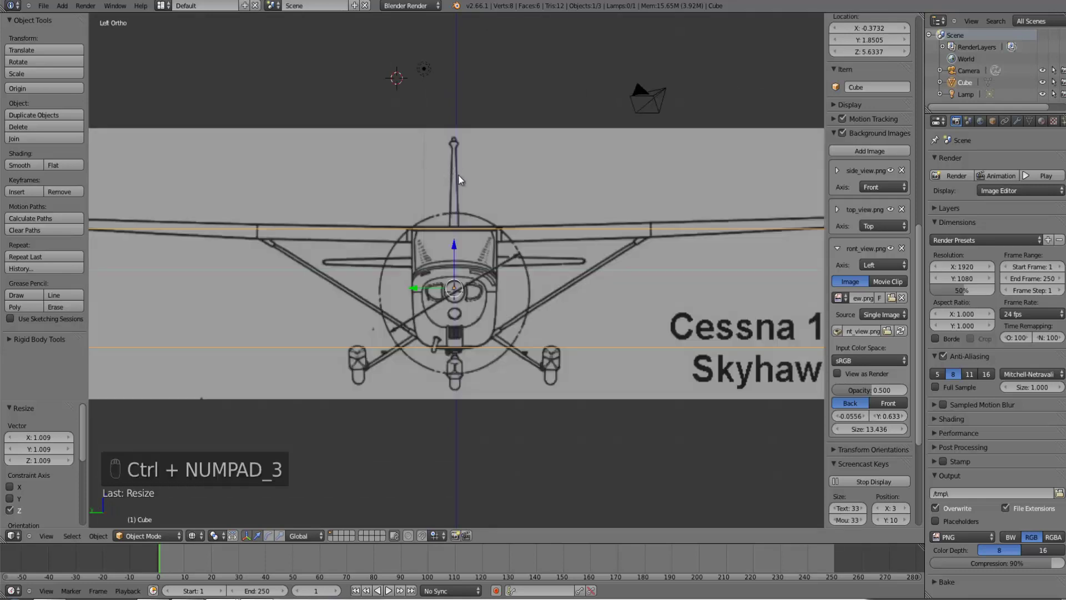
pyautogui.press('s')
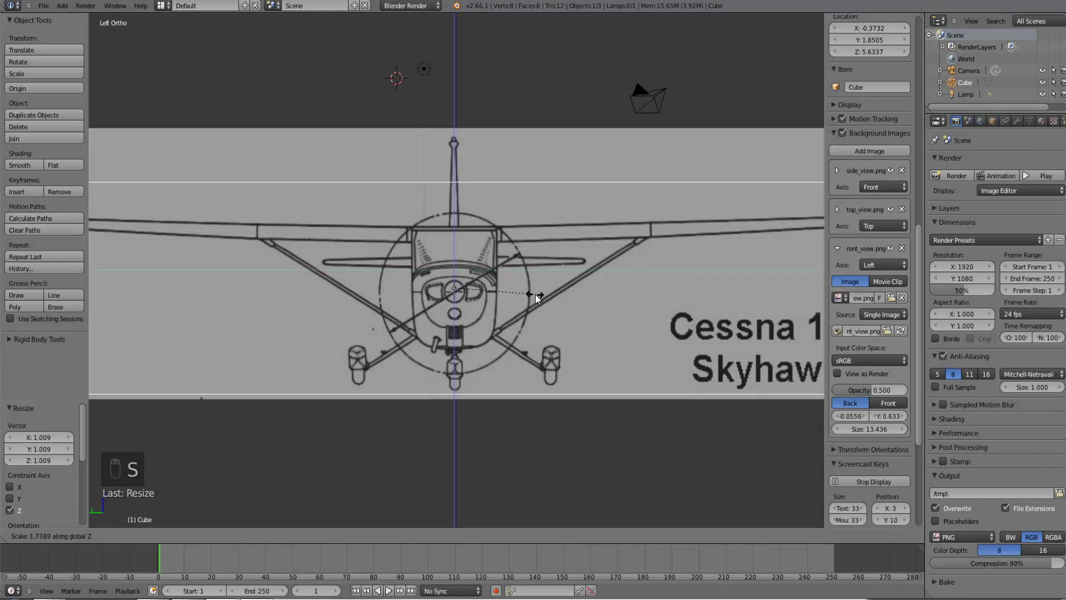
pyautogui.click(547, 299)
pyautogui.moveTo(455, 265); pyautogui.dragTo(465, 239)
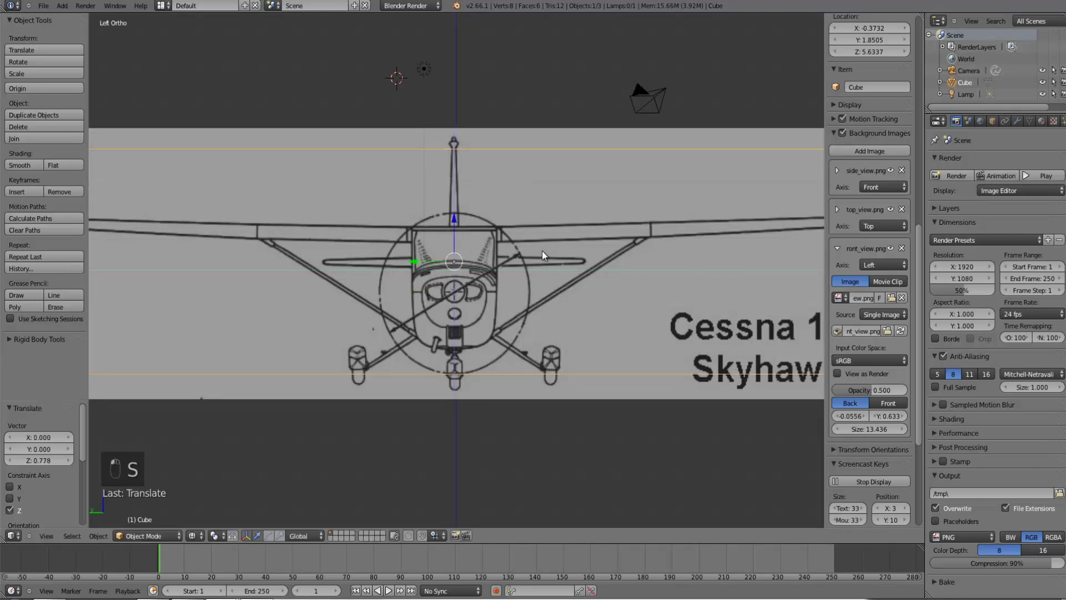
pyautogui.press('s')
pyautogui.press('z')
pyautogui.click(568, 253)
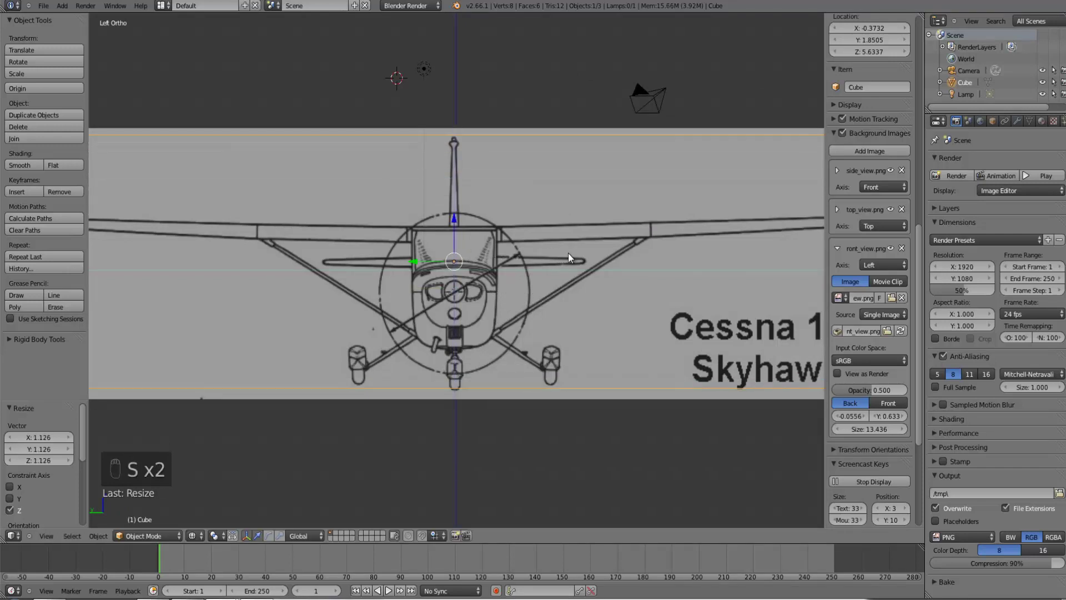
pyautogui.press('KP_1')
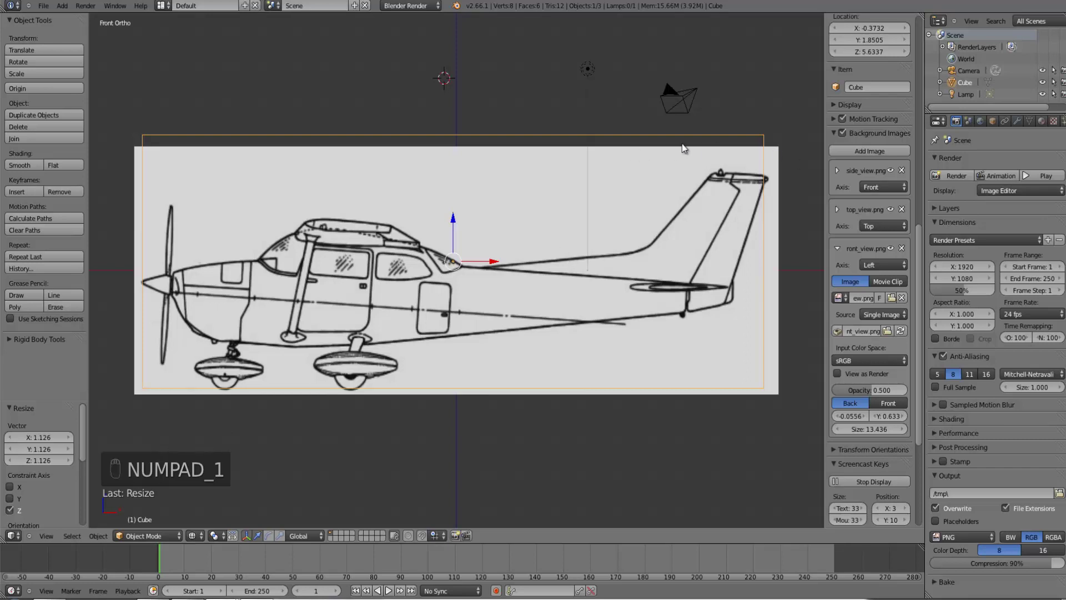
pyautogui.press('ctrl+KP_3')
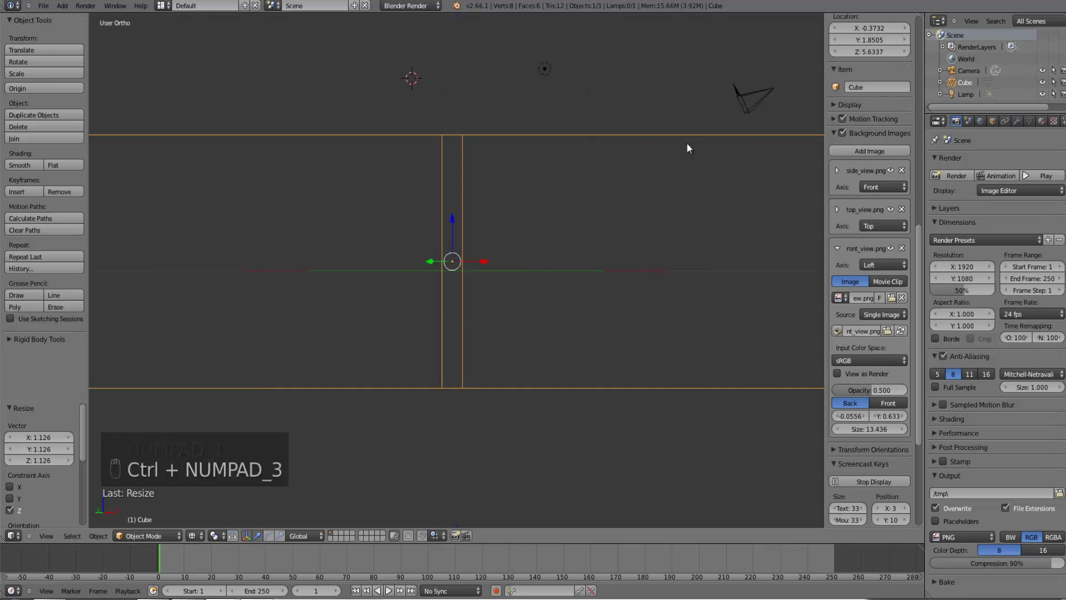
# - Undo the cube's last two Z scalings and the upward move between them
pyautogui.hotkey('ctrl', 'z')
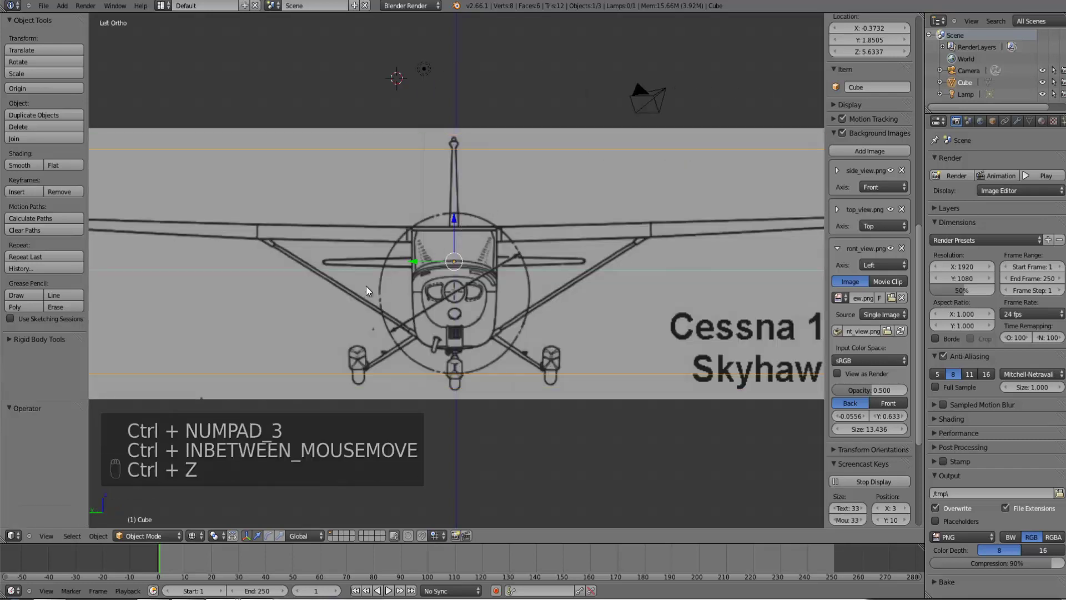
pyautogui.hotkey('ctrl', 'z')
pyautogui.hotkey('ctrl', 'z')
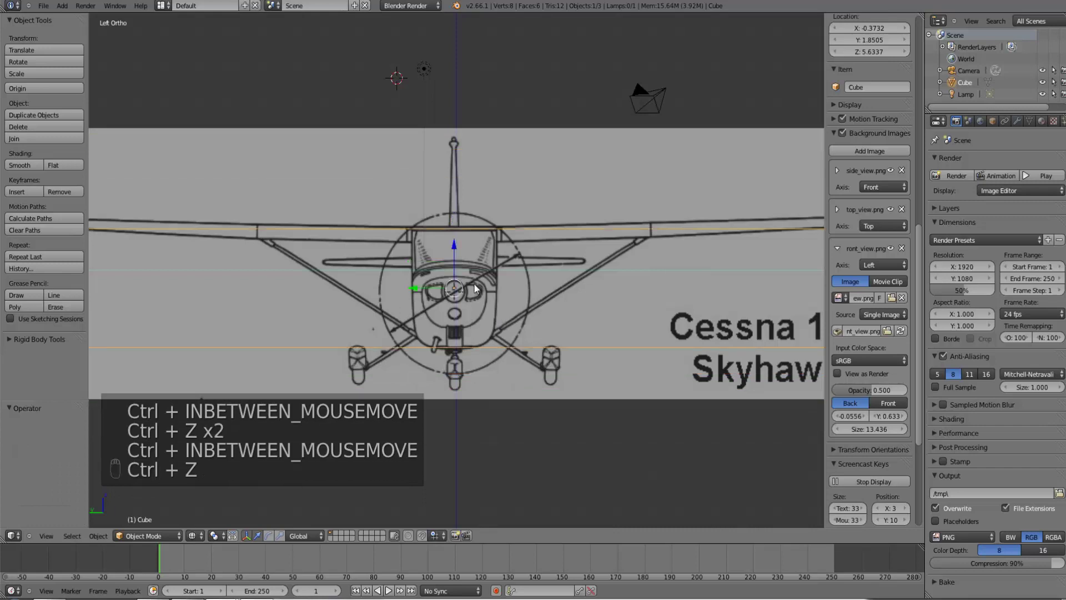
# - Check the backgrounds in the top and front views, and delete the reference cube
pyautogui.scroll(-3, 532, 279)
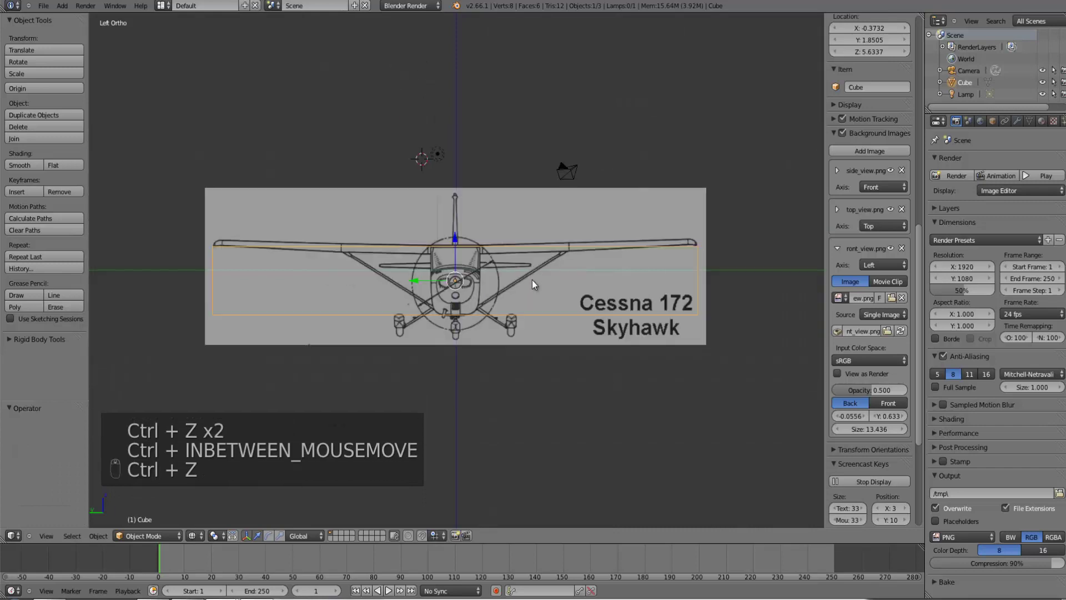
pyautogui.press('KP_7')
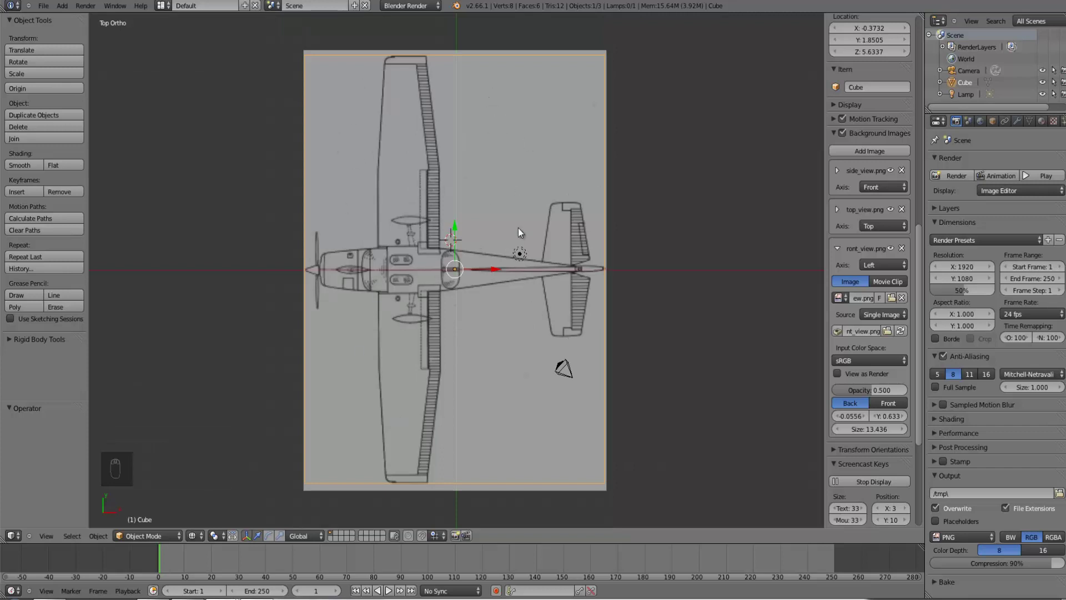
pyautogui.moveTo(518, 228); pyautogui.dragTo(474, 294, button='middle')
pyautogui.press('KP_1')
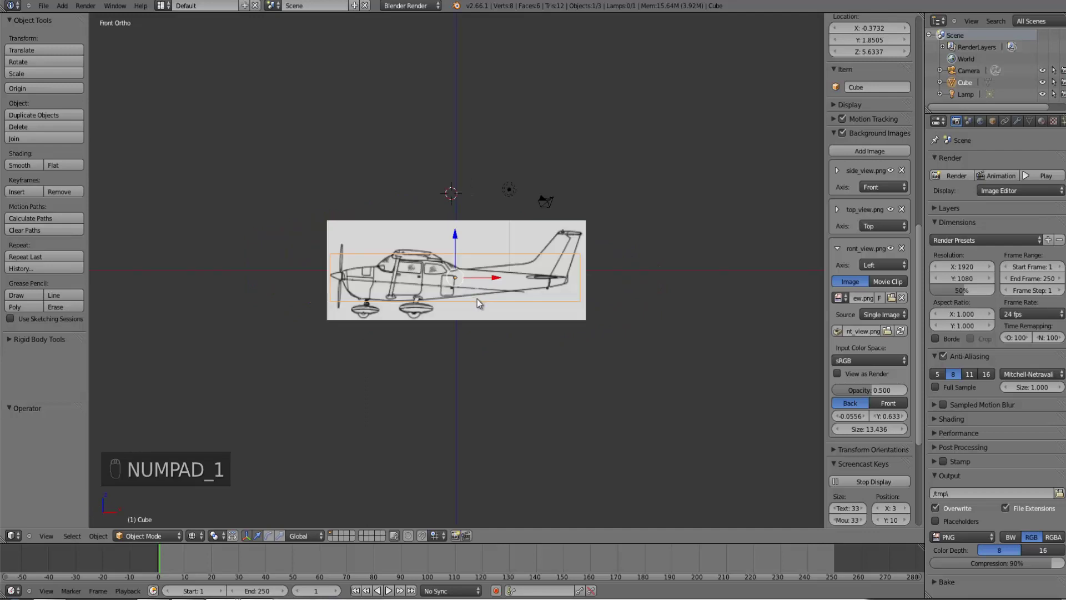
pyautogui.scroll(2, 557, 286)
pyautogui.press('x')
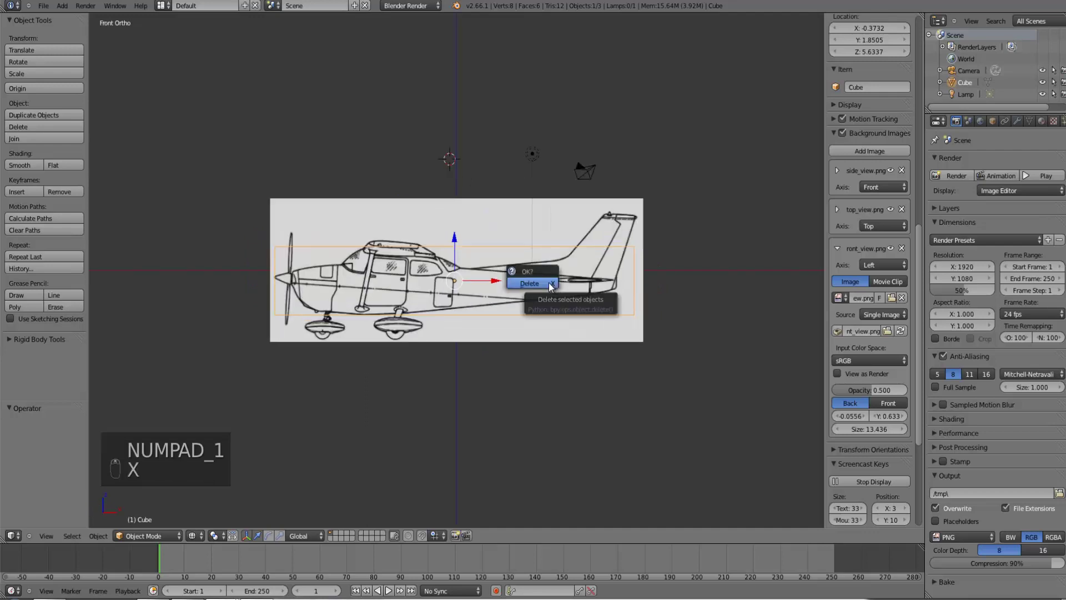
pyautogui.click(549, 282)
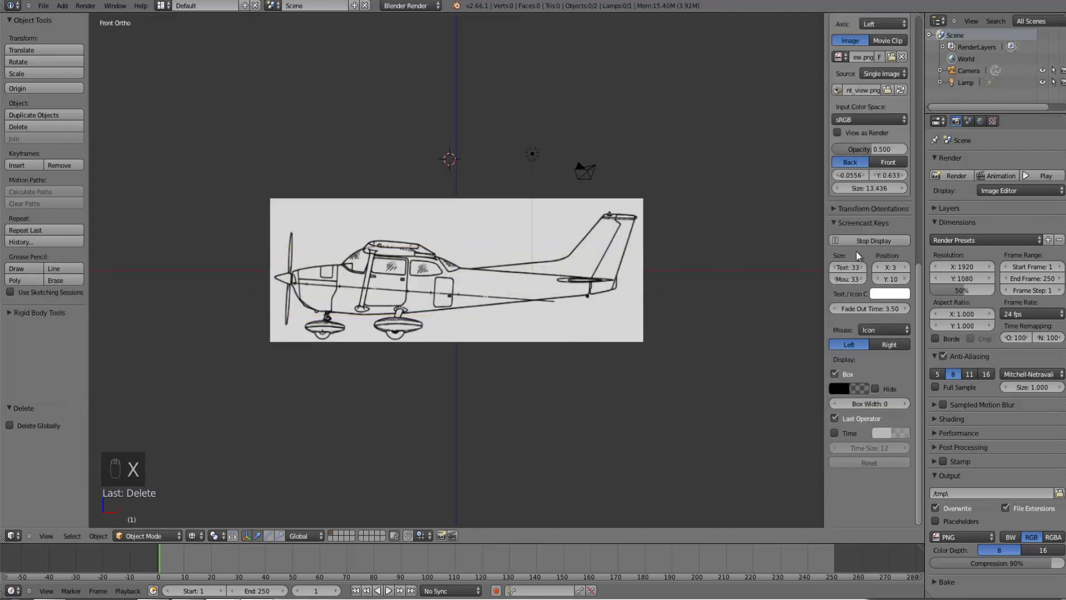
# - Lower the opacity of the side_view.png background image to about 0.555
pyautogui.scroll(4, 863, 244)
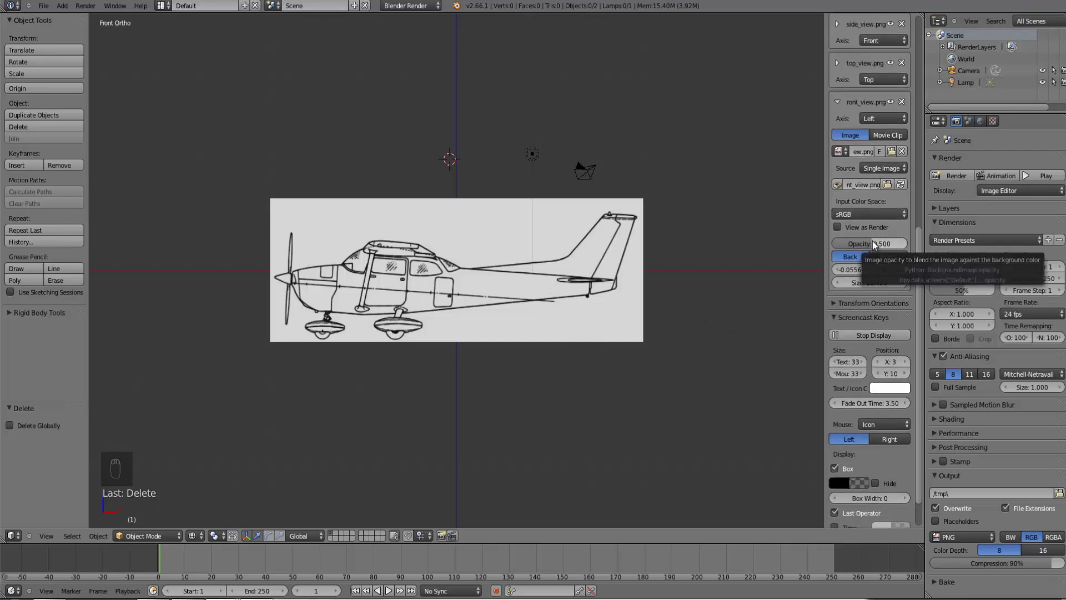
pyautogui.scroll(1, 862, 235)
pyautogui.scroll(3, 745, 168)
pyautogui.scroll(1, 852, 126)
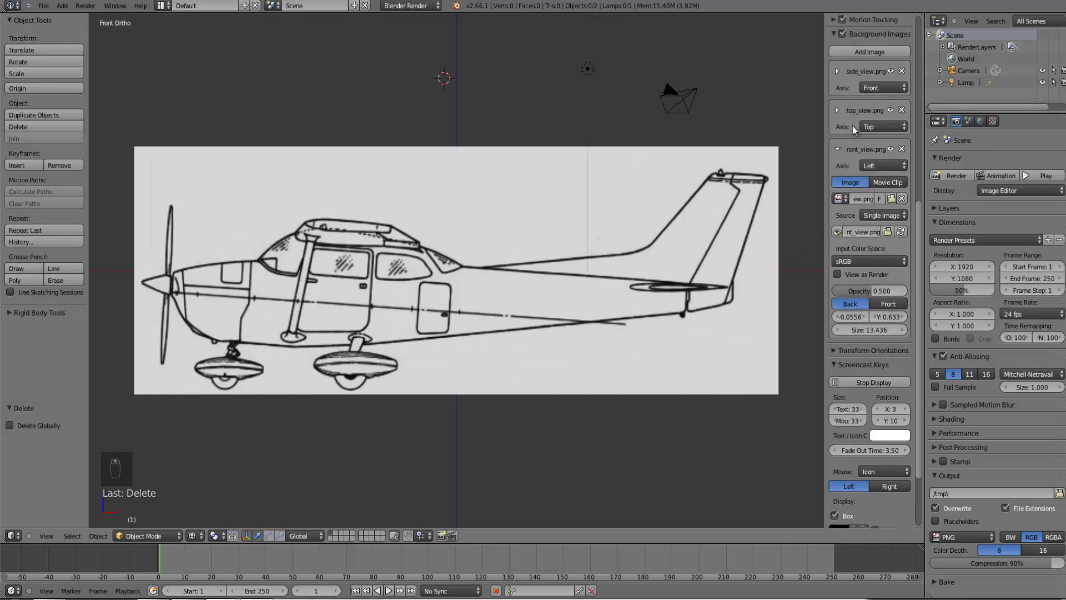
pyautogui.scroll(3, 852, 126)
pyautogui.click(837, 142)
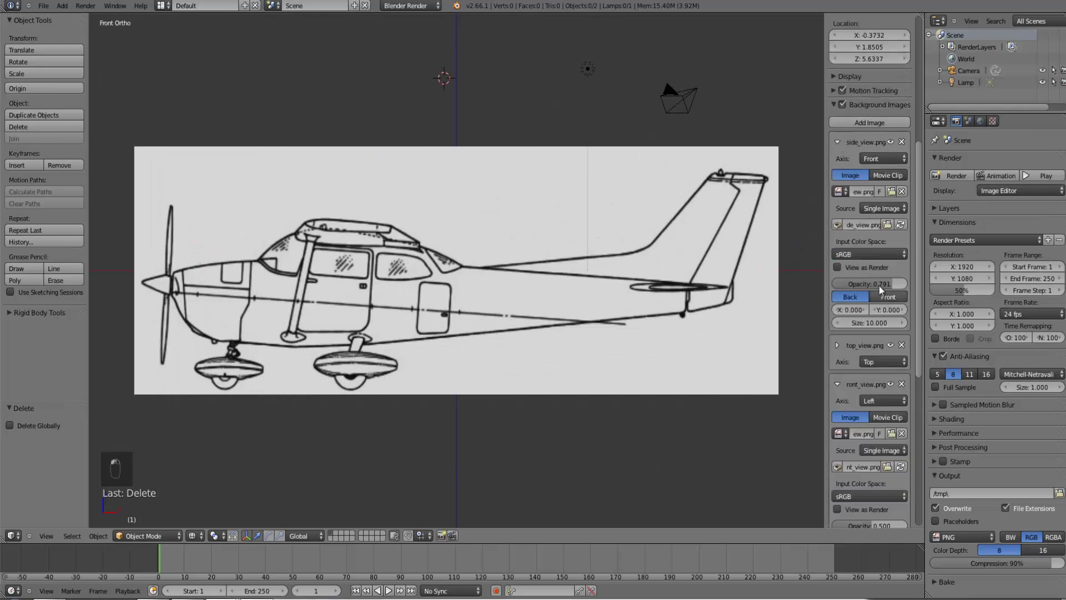
pyautogui.moveTo(876, 283); pyautogui.dragTo(863, 289)
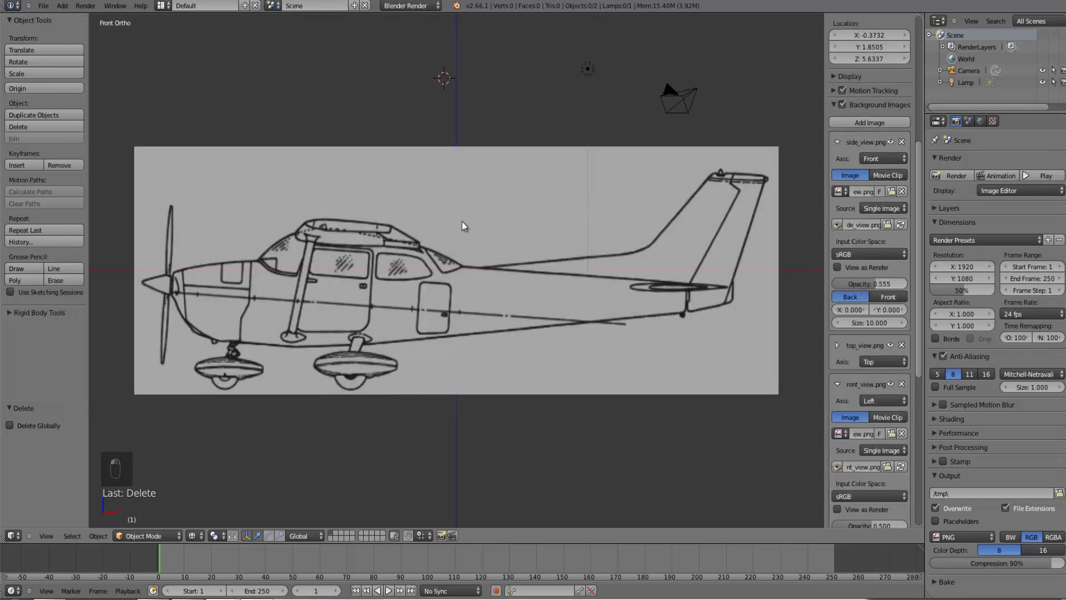
pyautogui.scroll(-2, 533, 210)
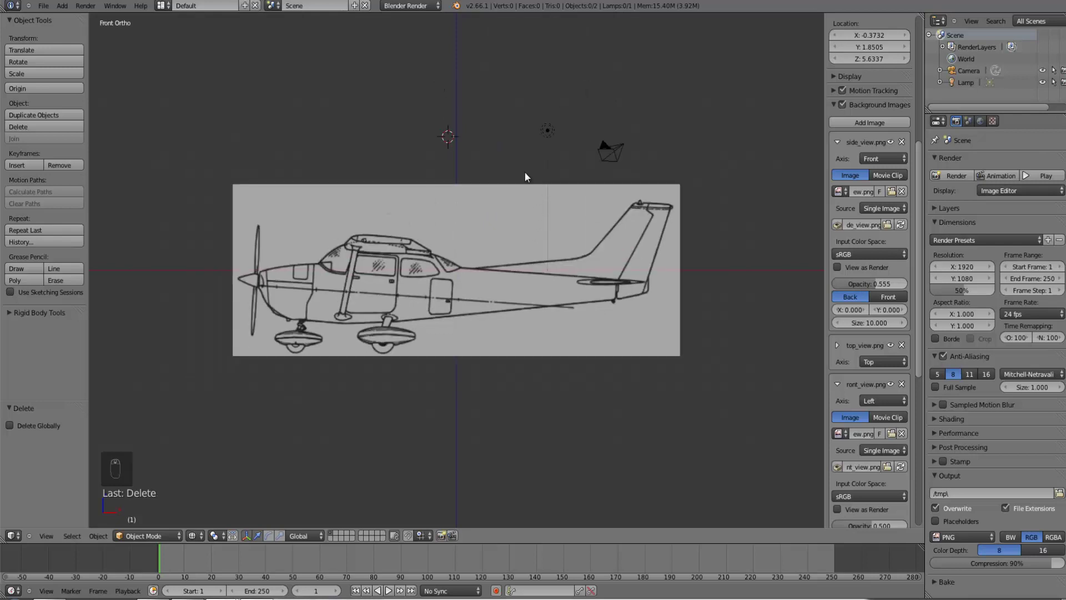
# - Switch the render engine to Cycles Render and set the render device to GPU Compute
pyautogui.click(425, 6)
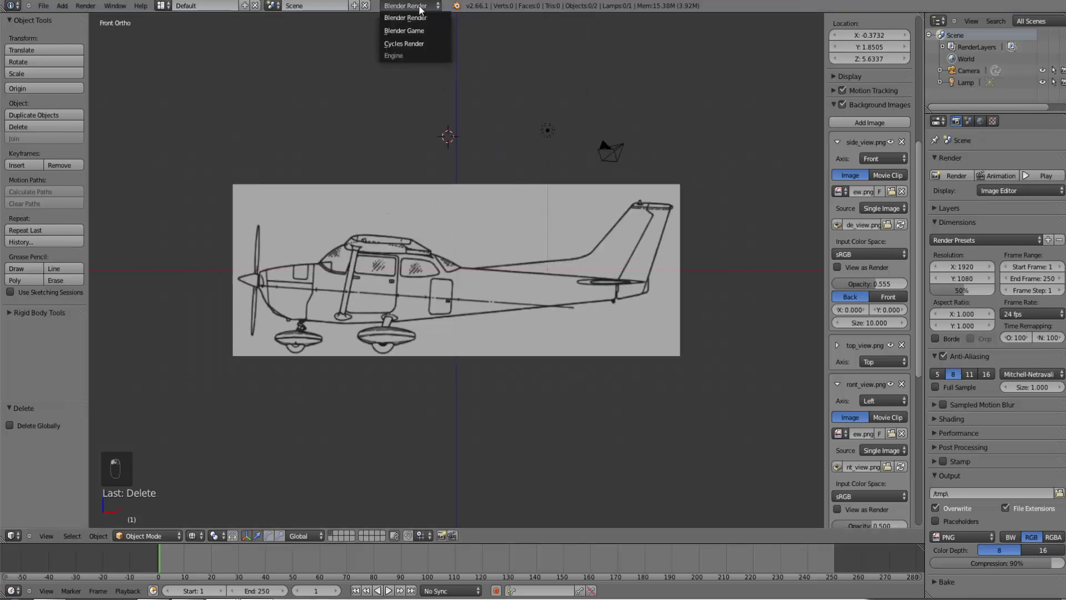
pyautogui.click(416, 40)
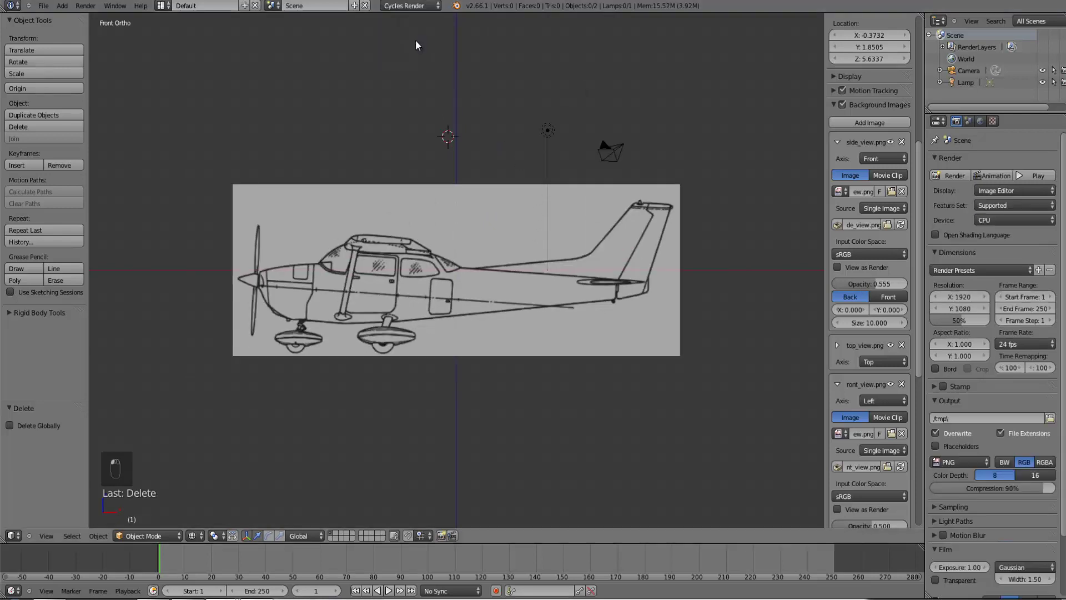
pyautogui.click(1004, 217)
pyautogui.click(1004, 196)
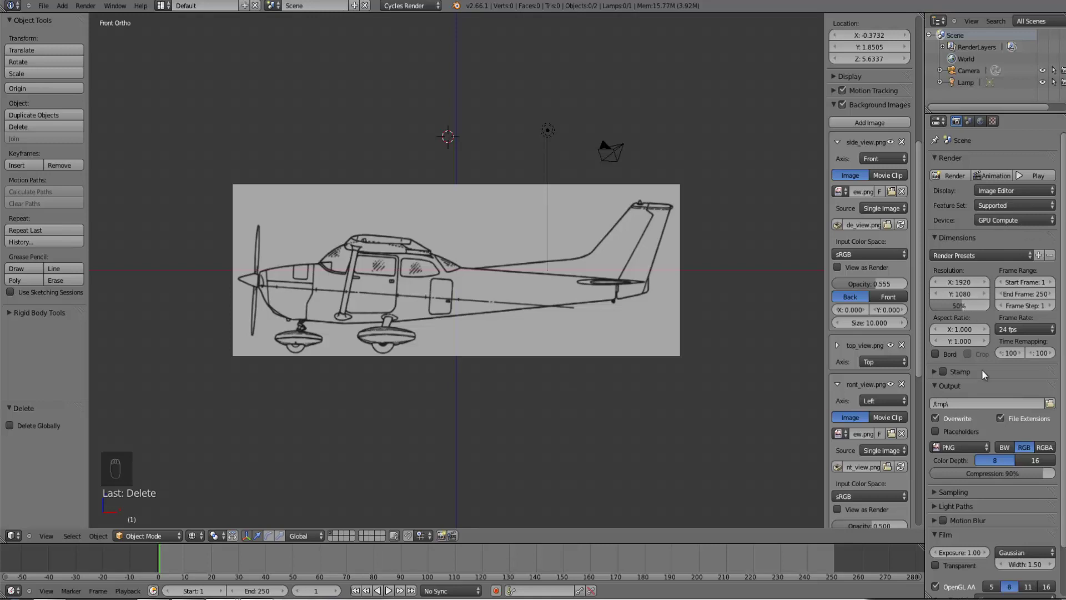
pyautogui.scroll(-3, 982, 368)
pyautogui.scroll(1, 524, 339)
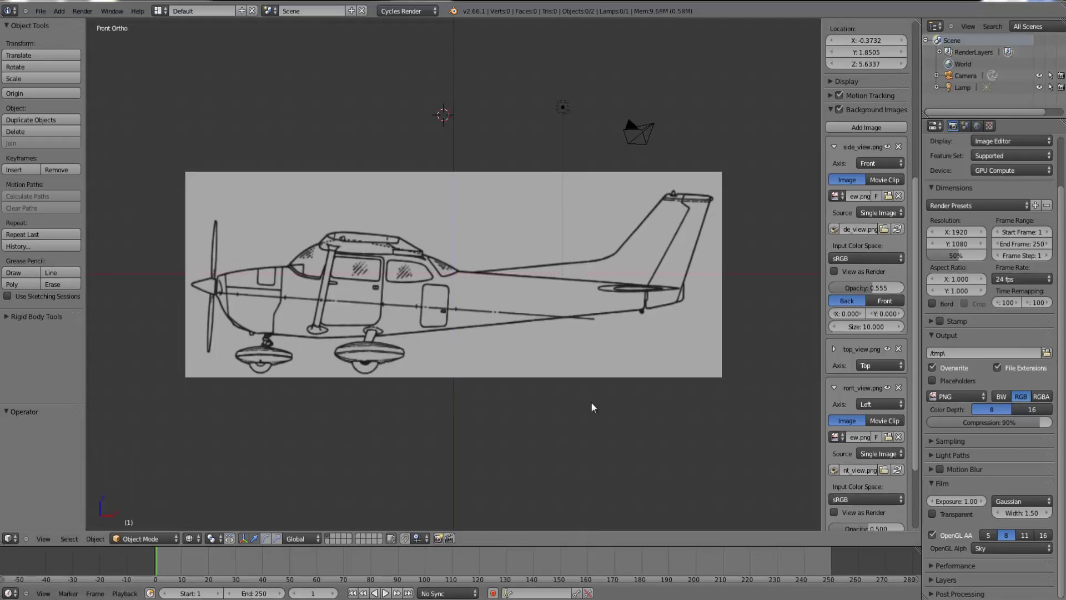
pyautogui.click(528, 340)
pyautogui.moveTo(527, 340); pyautogui.dragTo(482, 394, button='middle')
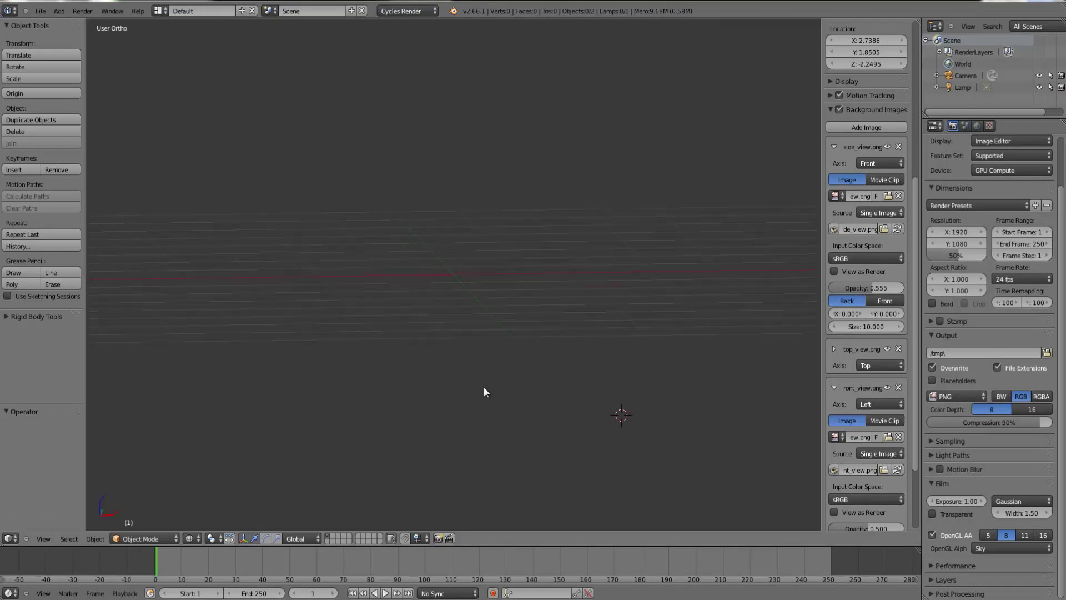
pyautogui.press('ctrl+KP_3')
pyautogui.press('KP_1')
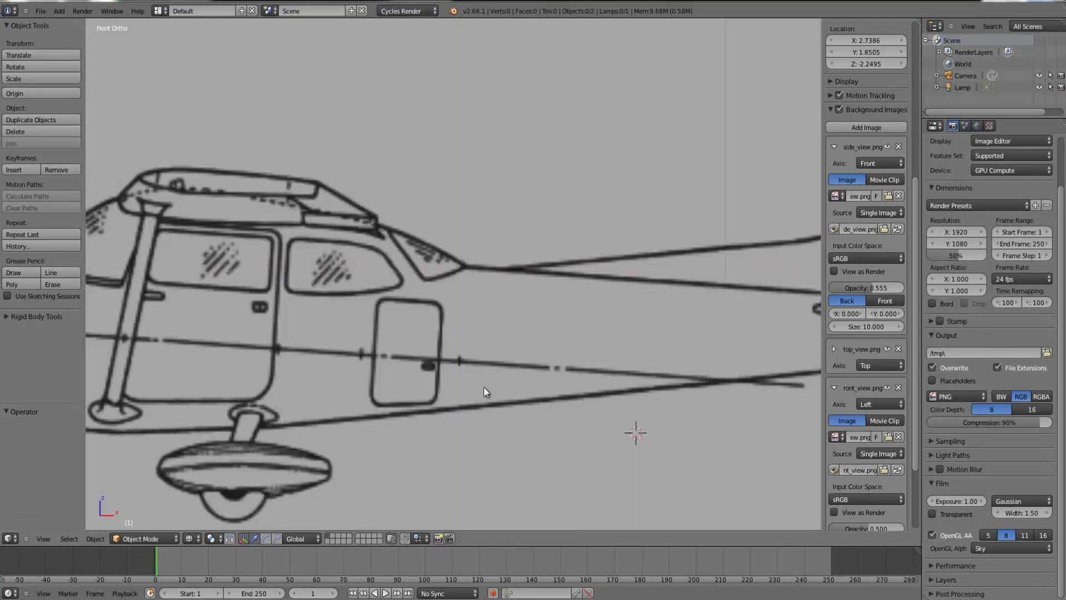
pyautogui.scroll(-5, 438, 341)
pyautogui.scroll(1, 484, 250)
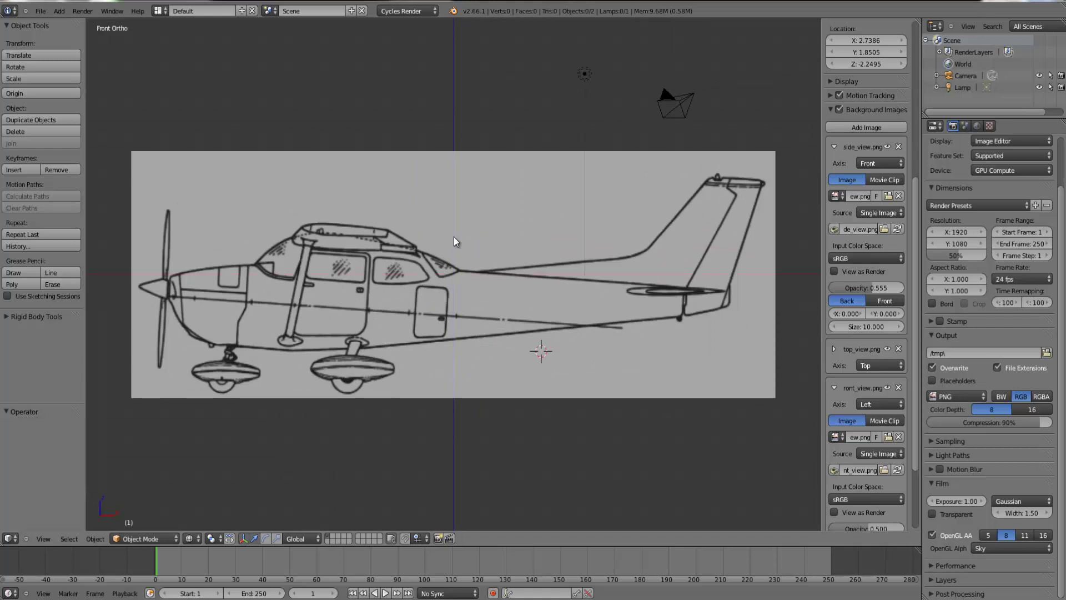
# - Add a plane, move it onto the rear fuselage of the side drawing and set its X rotation to 90°
pyautogui.click(59, 10)
pyautogui.moveTo(66, 25)
pyautogui.click(144, 26)
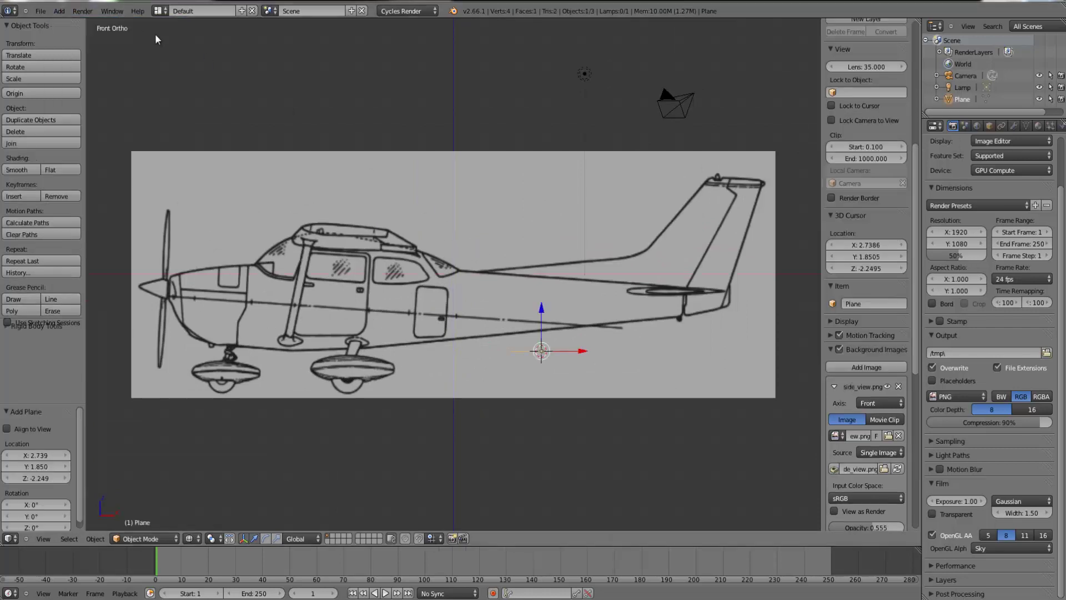
pyautogui.press('g')
pyautogui.click(539, 295)
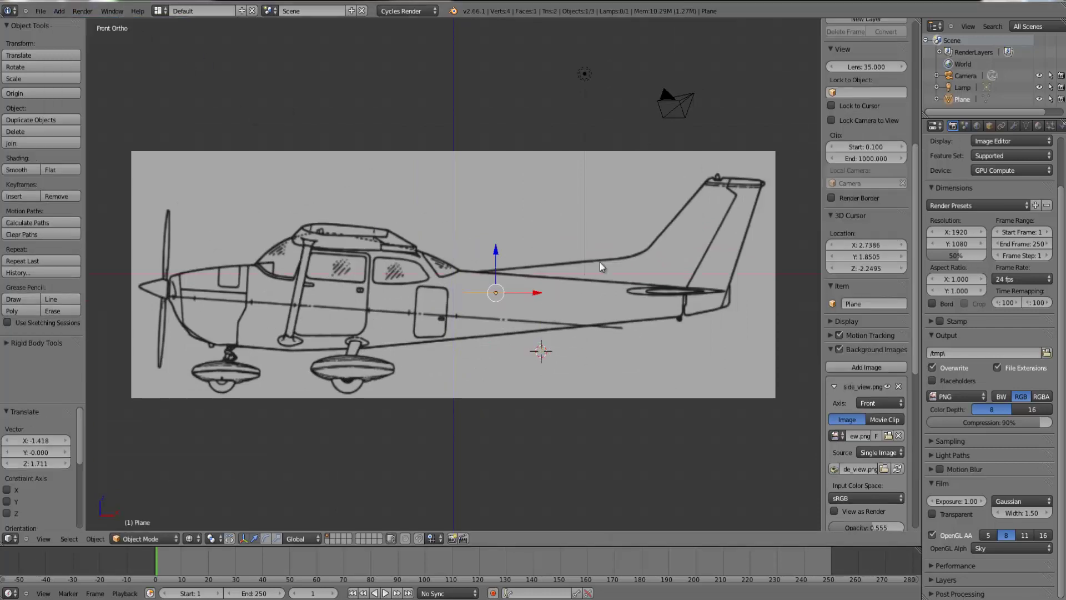
pyautogui.scroll(10, 885, 78)
pyautogui.click(856, 104)
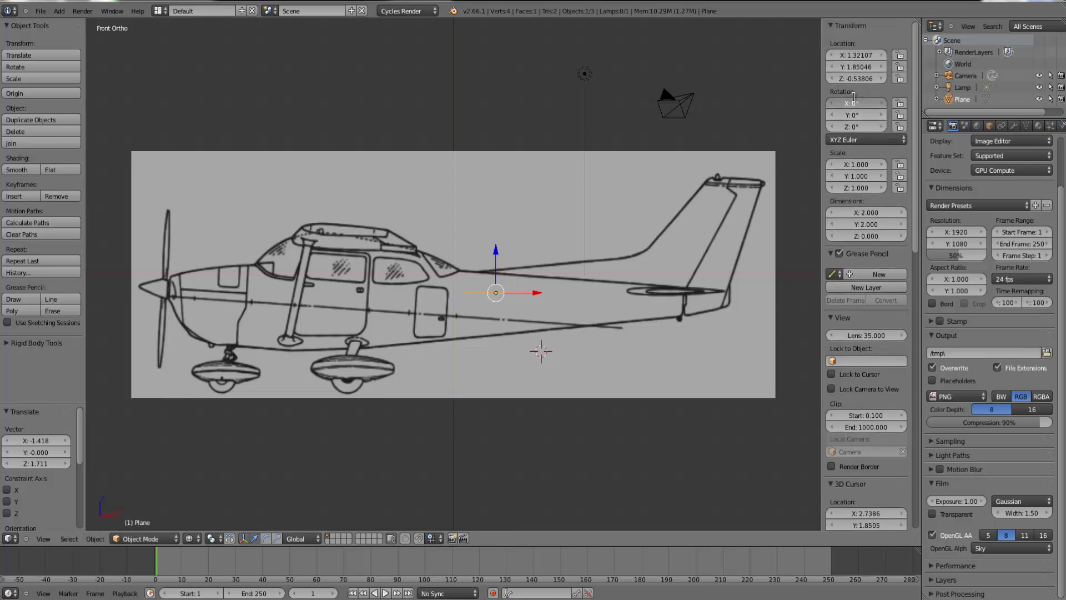
pyautogui.write('90')
pyautogui.press('Return')
# - Fit the plane to the rear fuselage at a scale of about 0.964, and move it along Y to the centreline in the top view
pyautogui.scroll(4, 606, 328)
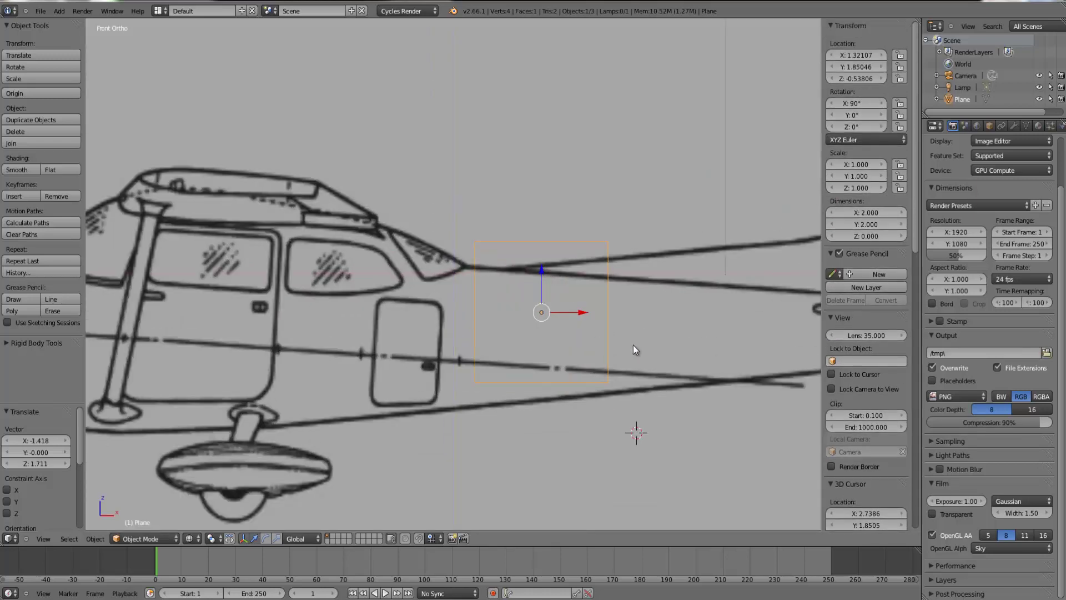
pyautogui.press('g')
pyautogui.click(660, 381)
pyautogui.press('s')
pyautogui.click(655, 382)
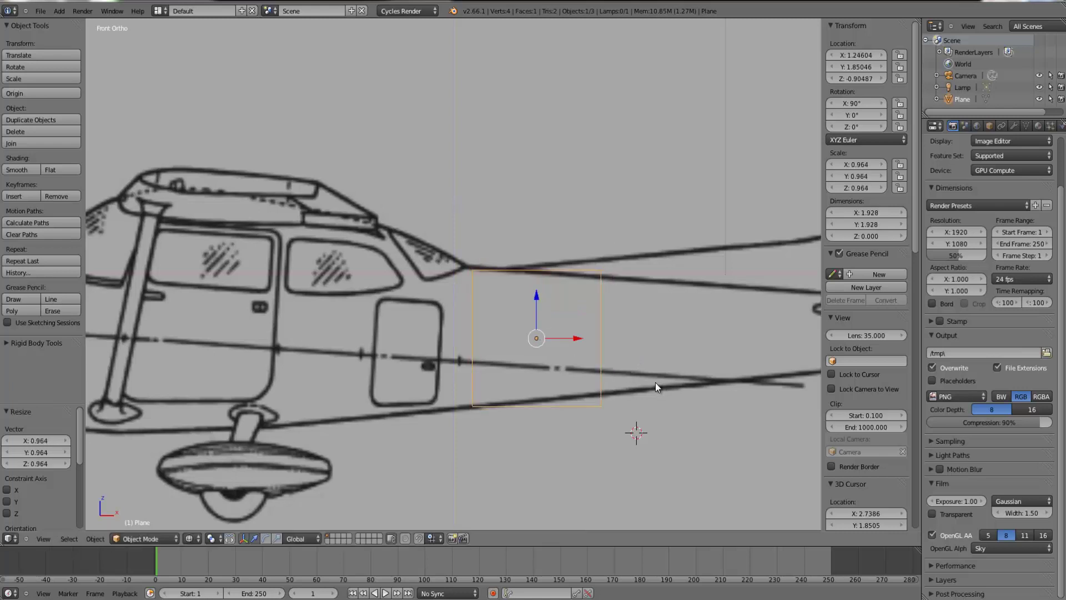
pyautogui.press('KP_7')
pyautogui.moveTo(539, 100); pyautogui.dragTo(764, 230)
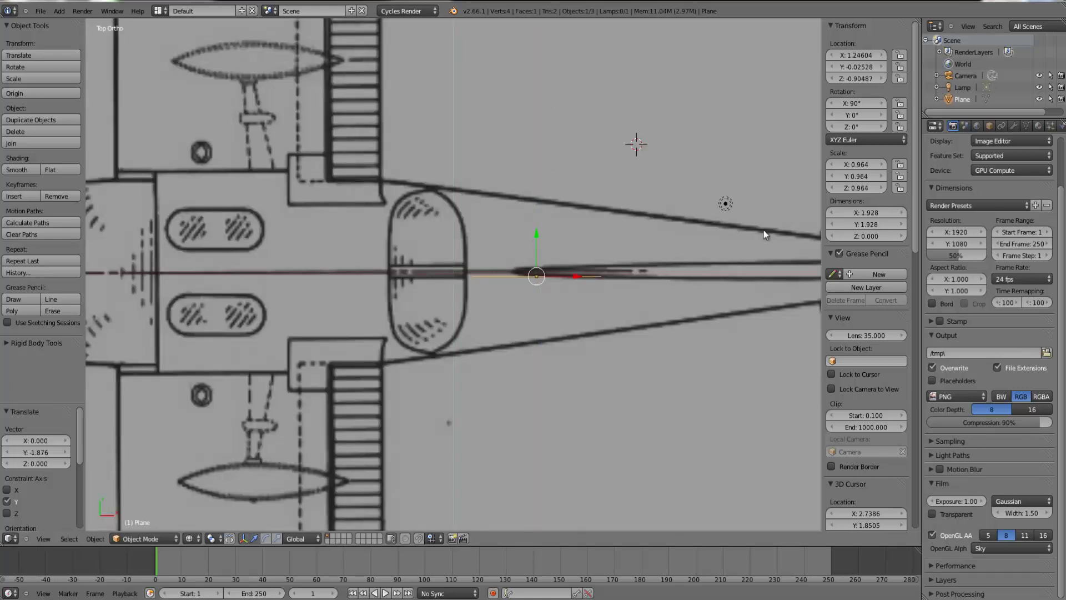
# - Add a Mirror modifier to the plane, mirroring across Z instead of X
pyautogui.click(1014, 124)
pyautogui.click(971, 167)
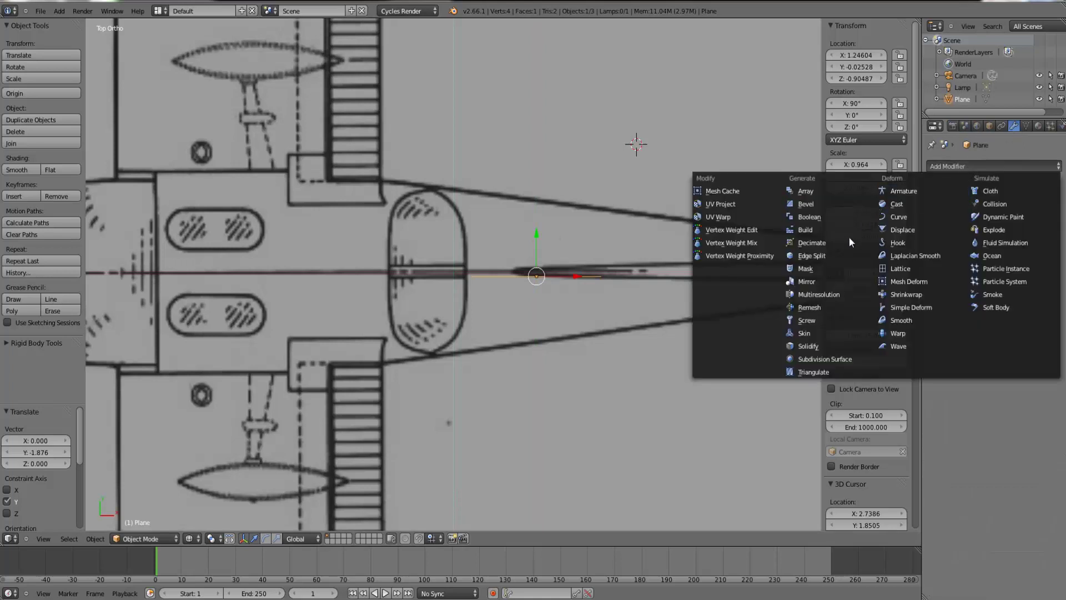
pyautogui.click(819, 281)
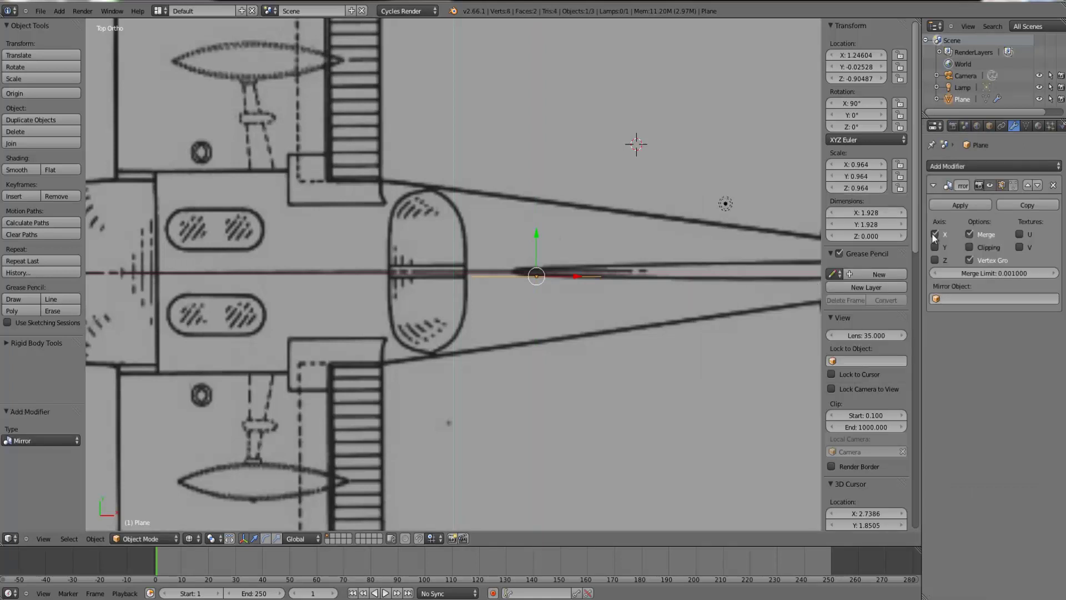
pyautogui.click(935, 260)
# - In Edit Mode, move the plane's mesh about -0.842 along Y towards the fuselage's lower outline in the top view
pyautogui.press('Tab')
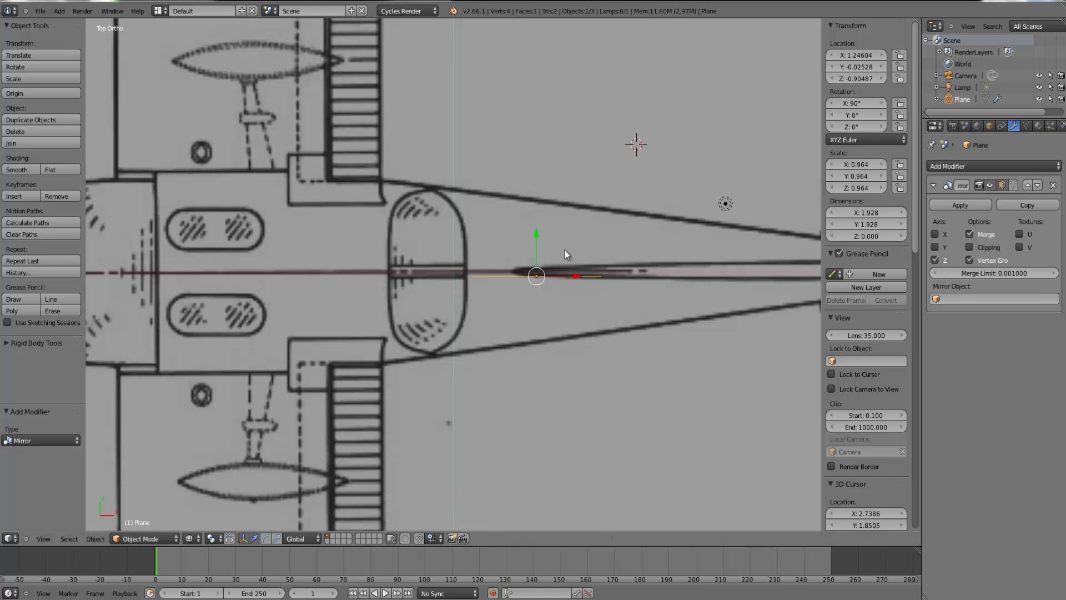
pyautogui.press('g')
pyautogui.press('y')
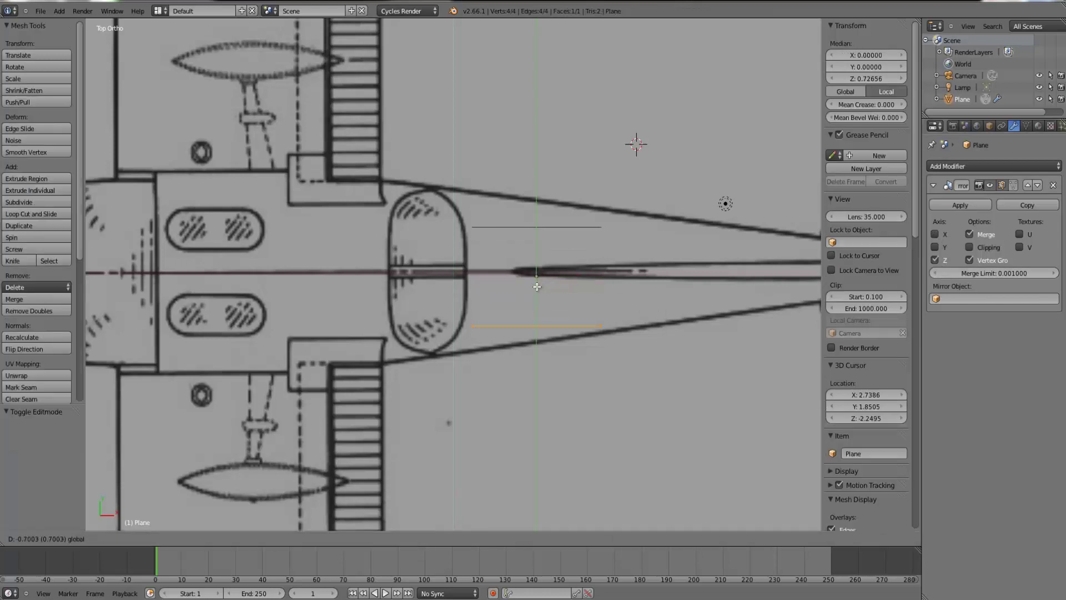
pyautogui.click(536, 297)
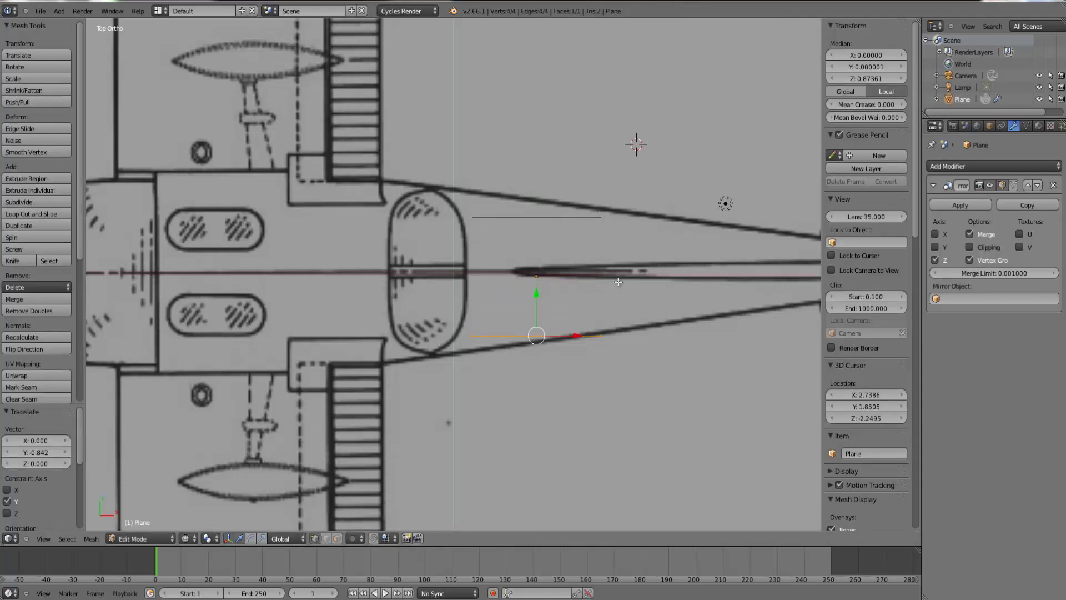
# - Shift the panel's front edge about -0.2 and its rear edge about 0.033 along Y to follow the tapered fuselage outline
pyautogui.rightClick(471, 296)
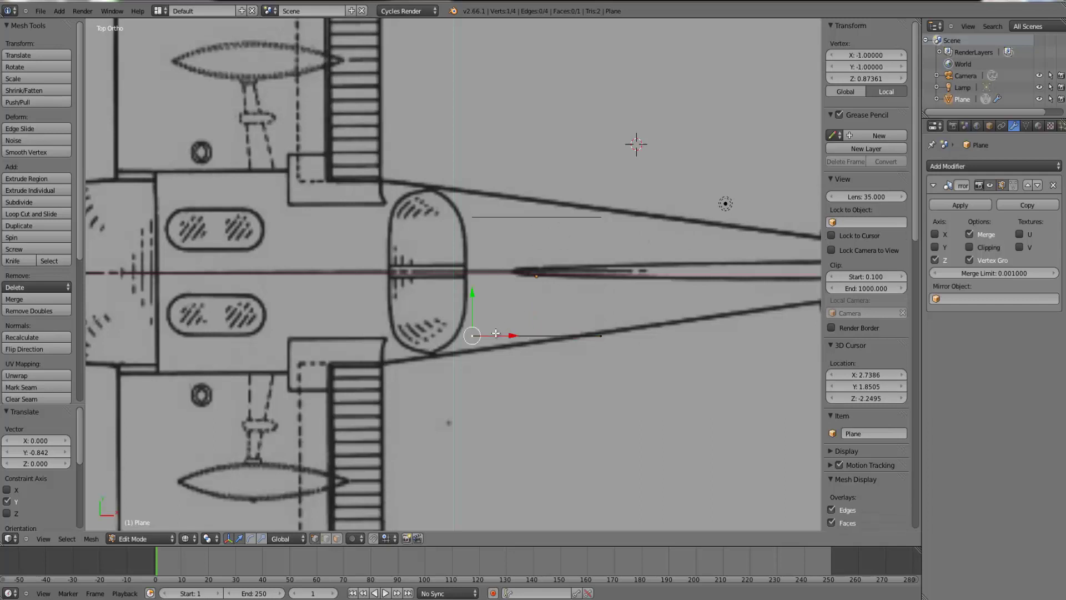
pyautogui.press('g')
pyautogui.press('y')
pyautogui.click(471, 307)
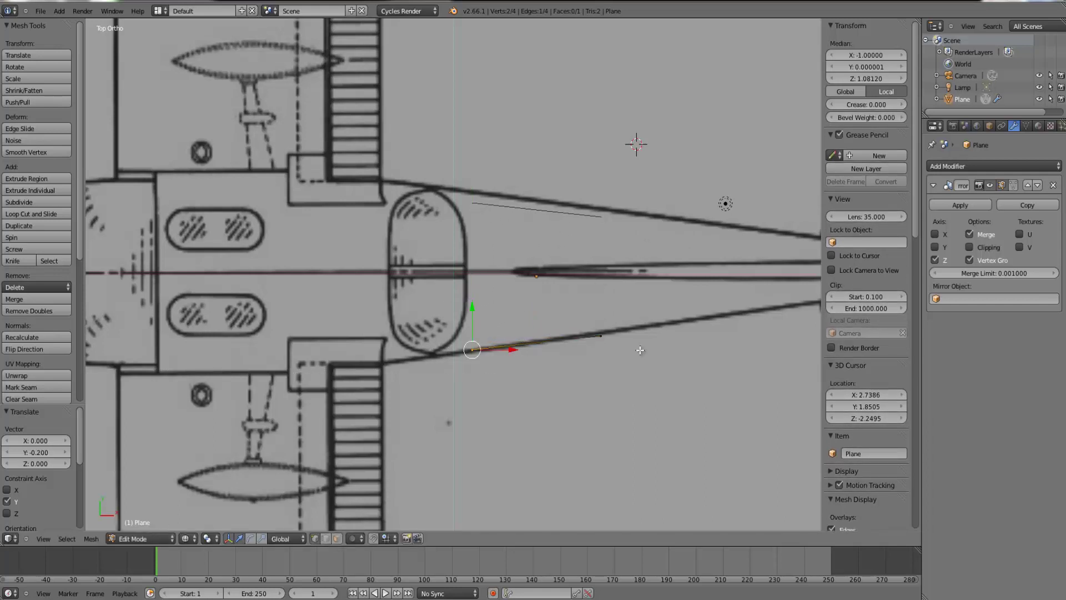
pyautogui.rightClick(601, 335)
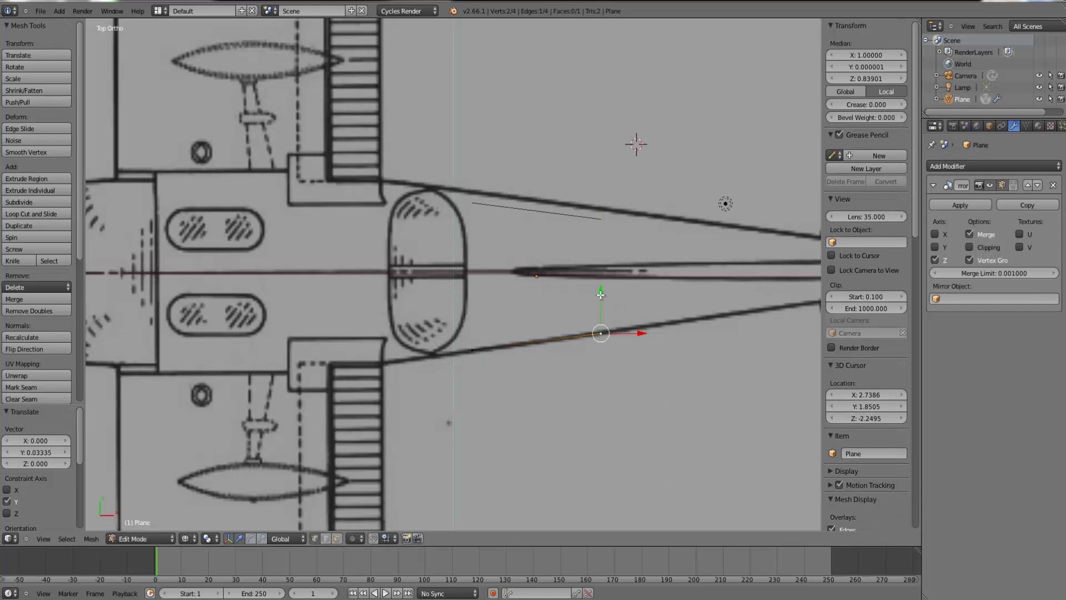
# - Move the whole linked panel along Y in the top view, ending with about -0.008, so both mirrored sides follow the fuselage outlines
pyautogui.press('Tab')
pyautogui.press('Tab')
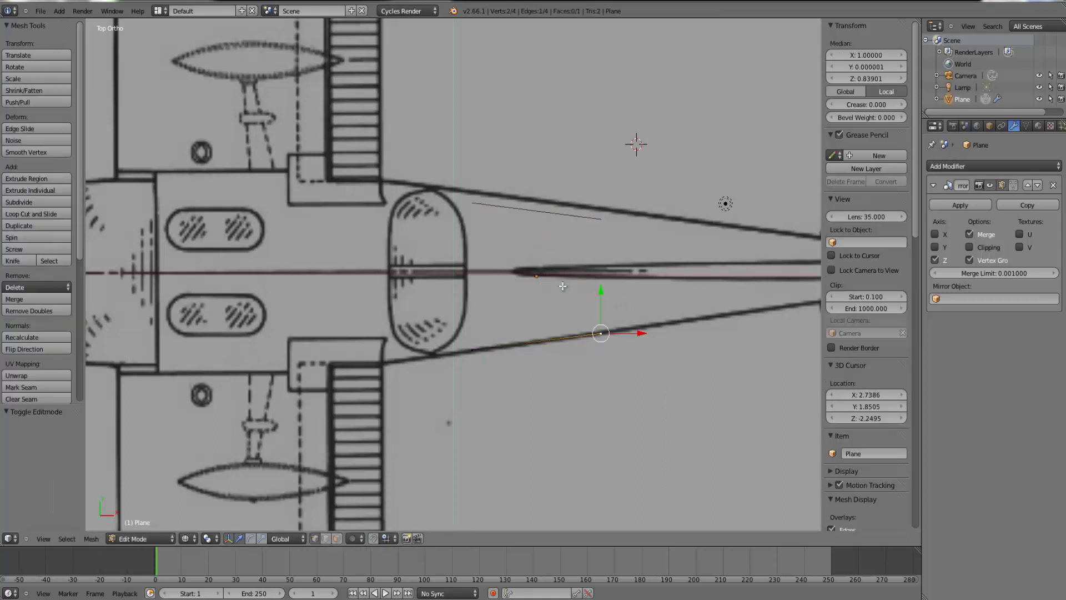
pyautogui.hotkey('ctrl', 'l')
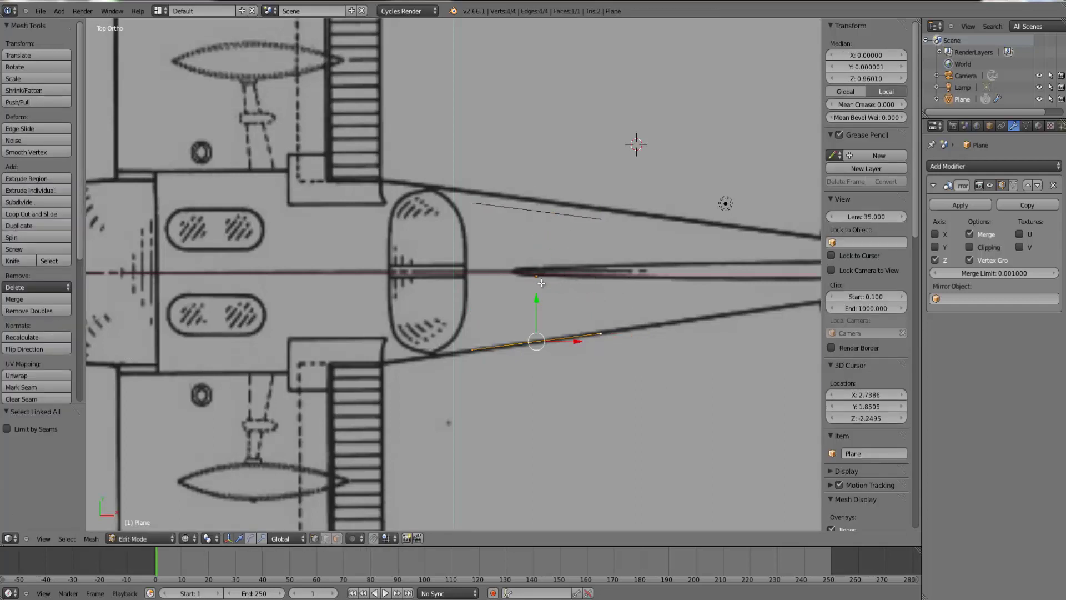
pyautogui.press('Tab')
pyautogui.press('Tab')
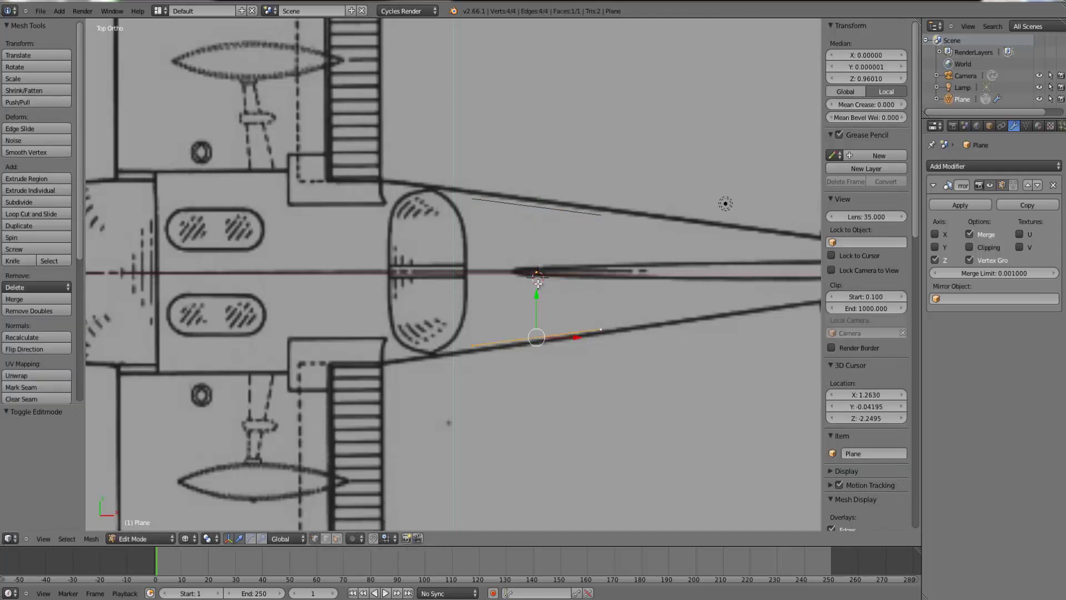
pyautogui.moveTo(535, 291); pyautogui.dragTo(538, 294)
pyautogui.press('Tab')
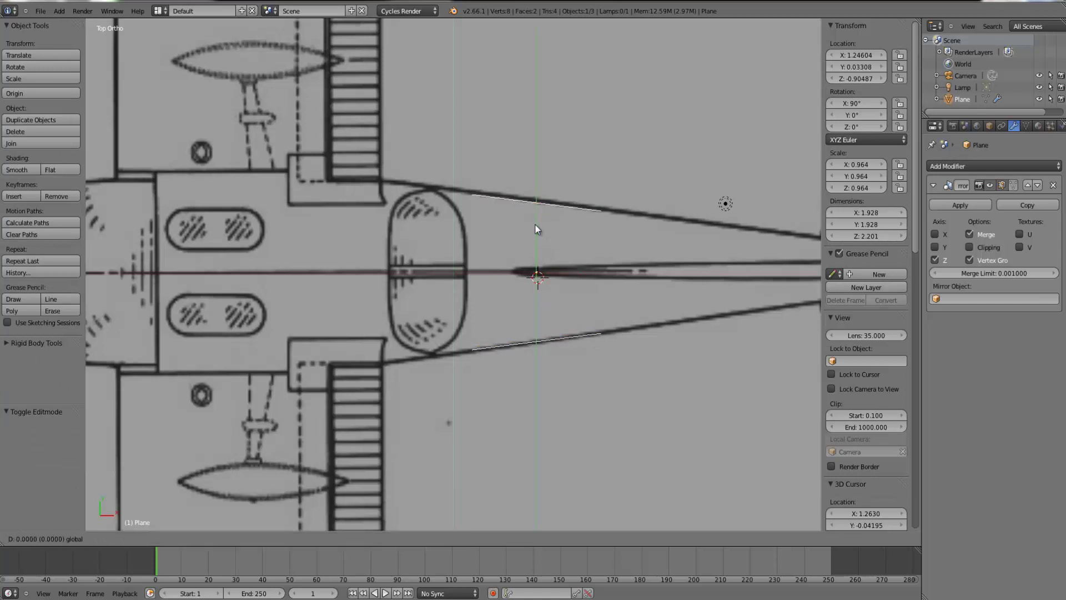
pyautogui.press('Tab')
pyautogui.moveTo(537, 296); pyautogui.dragTo(537, 297)
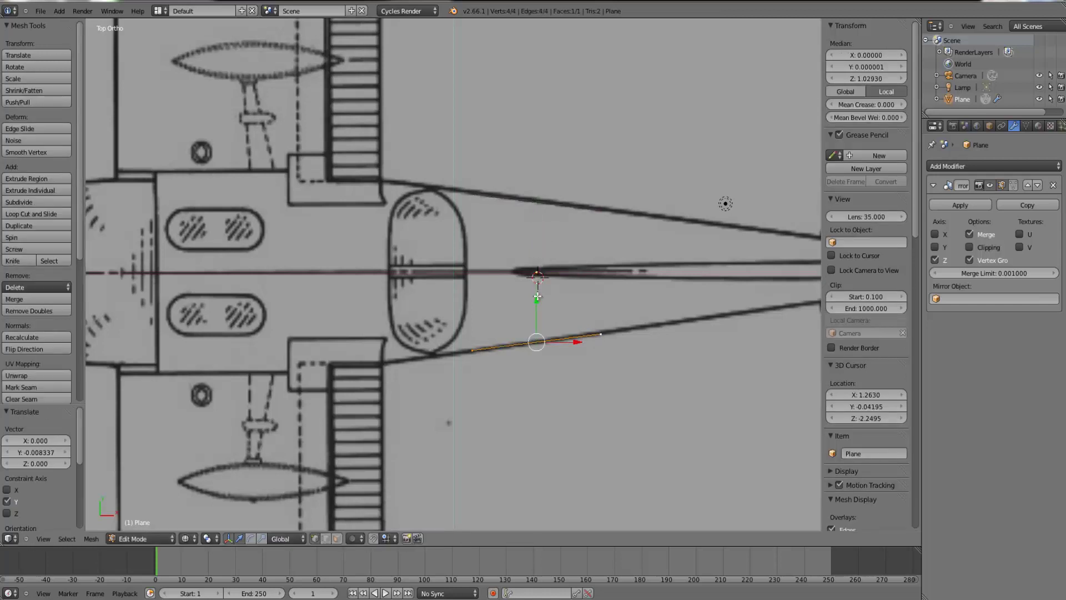
# - In the side view, move the panel's front edge 0.342 along X
pyautogui.press('KP_1')
pyautogui.press('Tab')
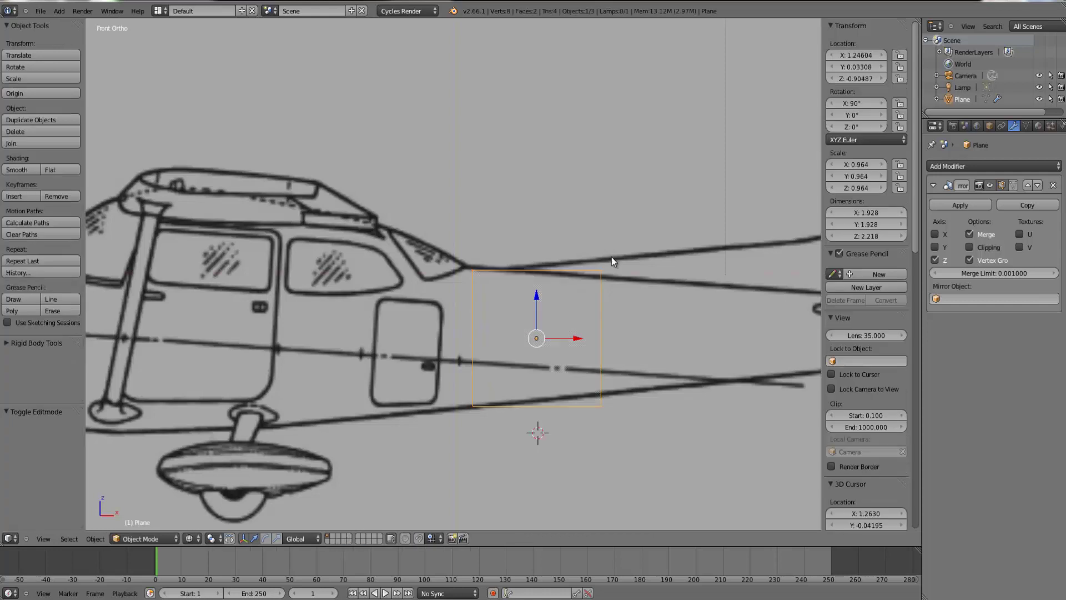
pyautogui.press('Tab')
pyautogui.rightClick(481, 270)
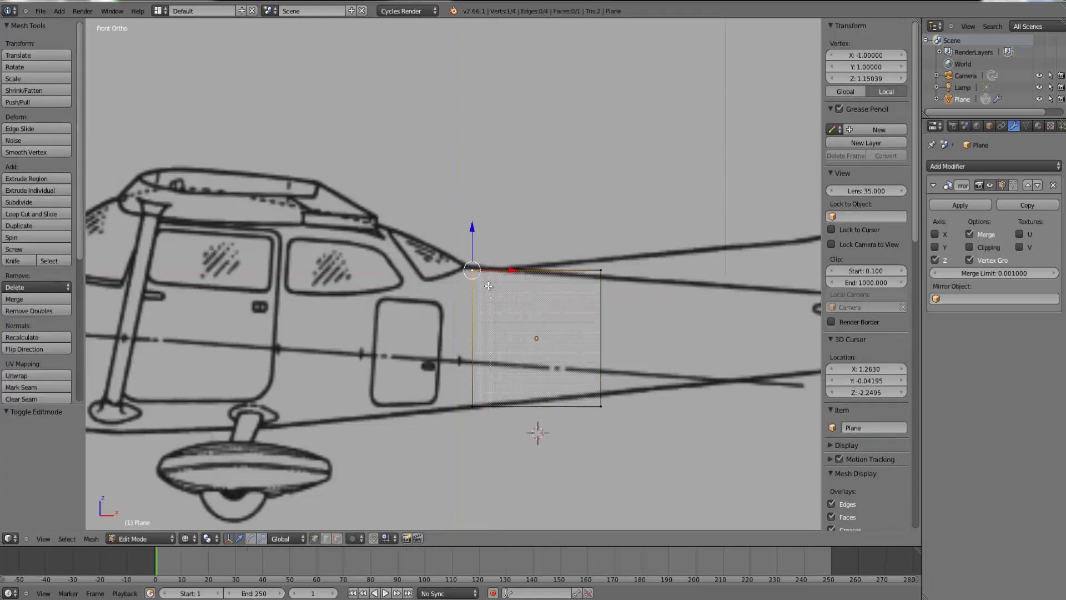
pyautogui.moveTo(511, 464); pyautogui.dragTo(450, 383)
pyautogui.scroll(2, 516, 368)
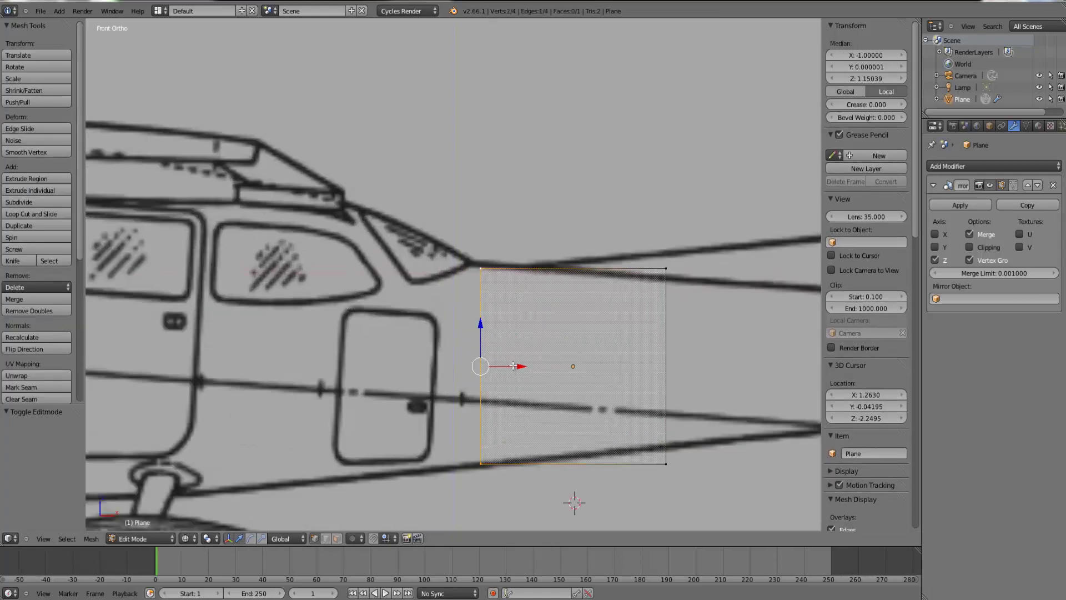
pyautogui.moveTo(520, 368); pyautogui.dragTo(554, 366)
# - Scale the panel's rear edge to 0.897 along Z and raise its lower vertex about 0.064 to match the fuselage's lower line
pyautogui.rightClick(666, 269)
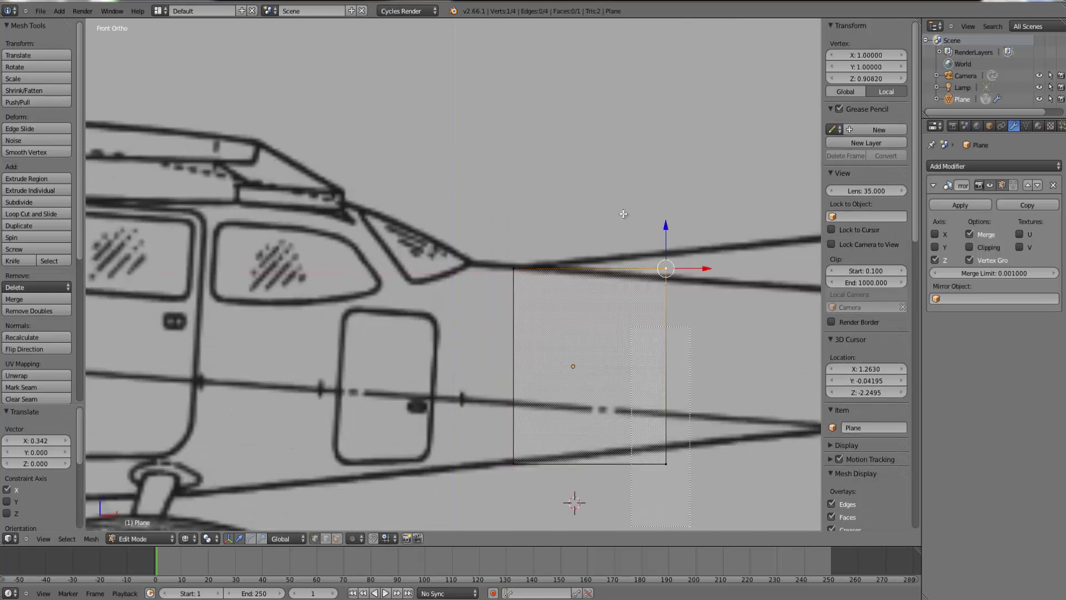
pyautogui.moveTo(624, 214); pyautogui.dragTo(621, 208)
pyautogui.press('s')
pyautogui.press('z')
pyautogui.click(702, 263)
pyautogui.rightClick(680, 464)
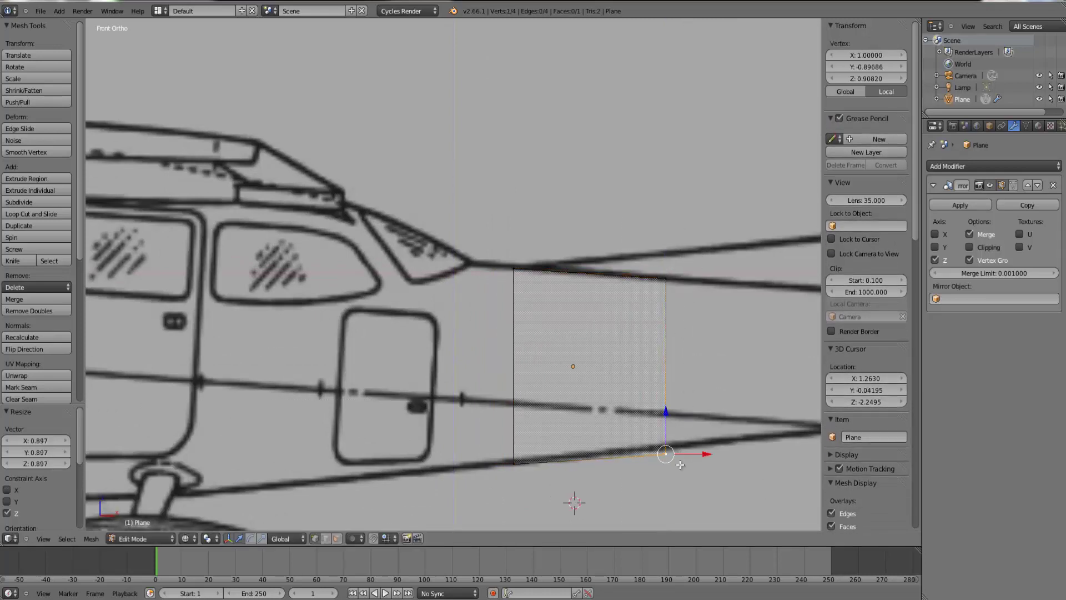
pyautogui.moveTo(669, 421); pyautogui.dragTo(669, 413)
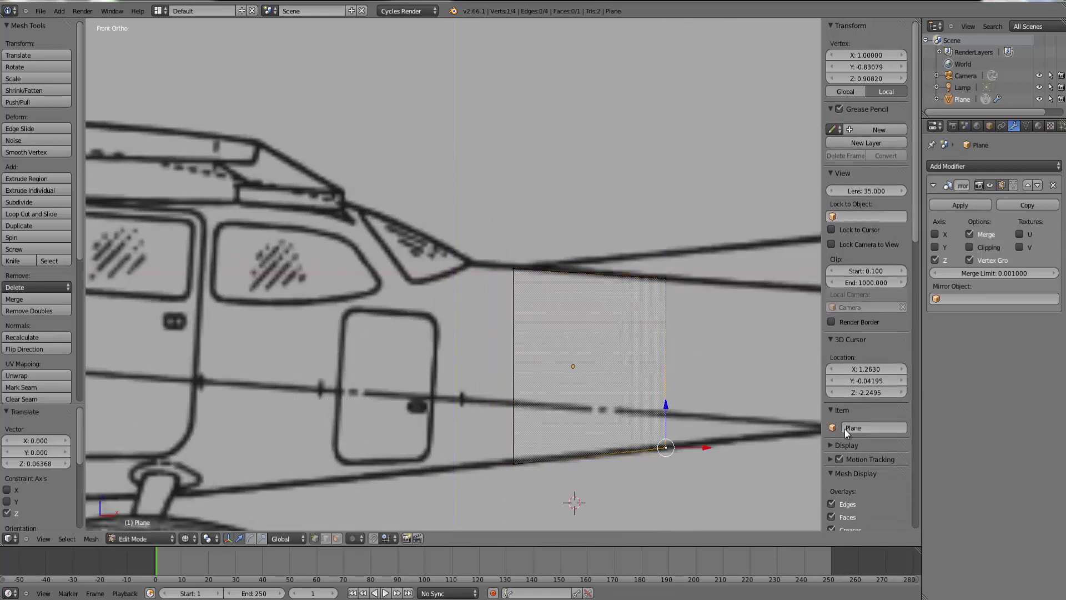
# - Start the Screencast Keys display in the 3D view
pyautogui.scroll(-10, 845, 429)
pyautogui.scroll(-15, 884, 495)
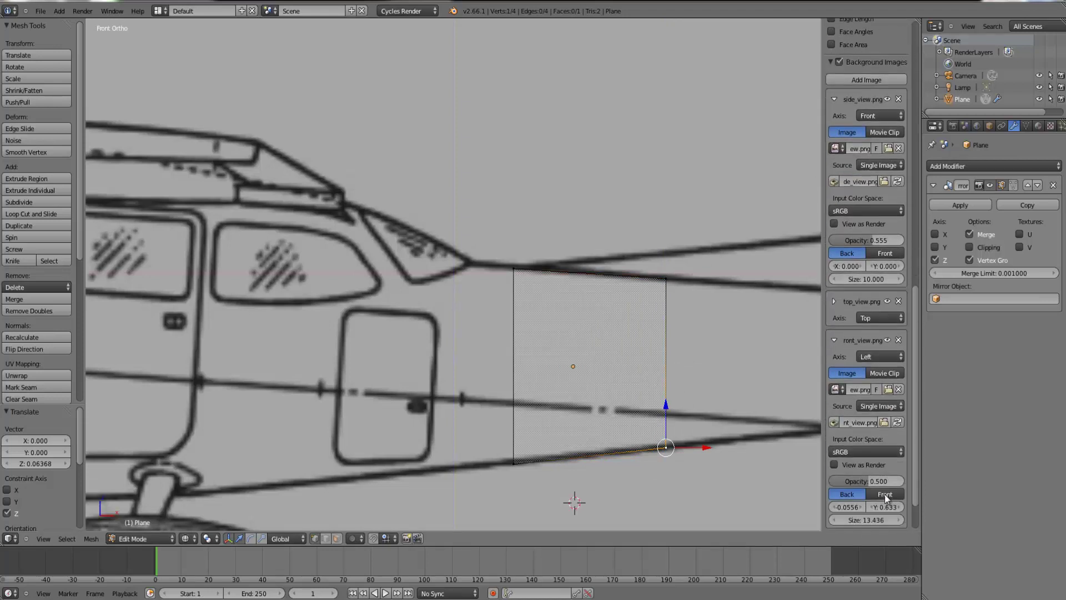
pyautogui.click(867, 522)
pyautogui.scroll(-9, 865, 521)
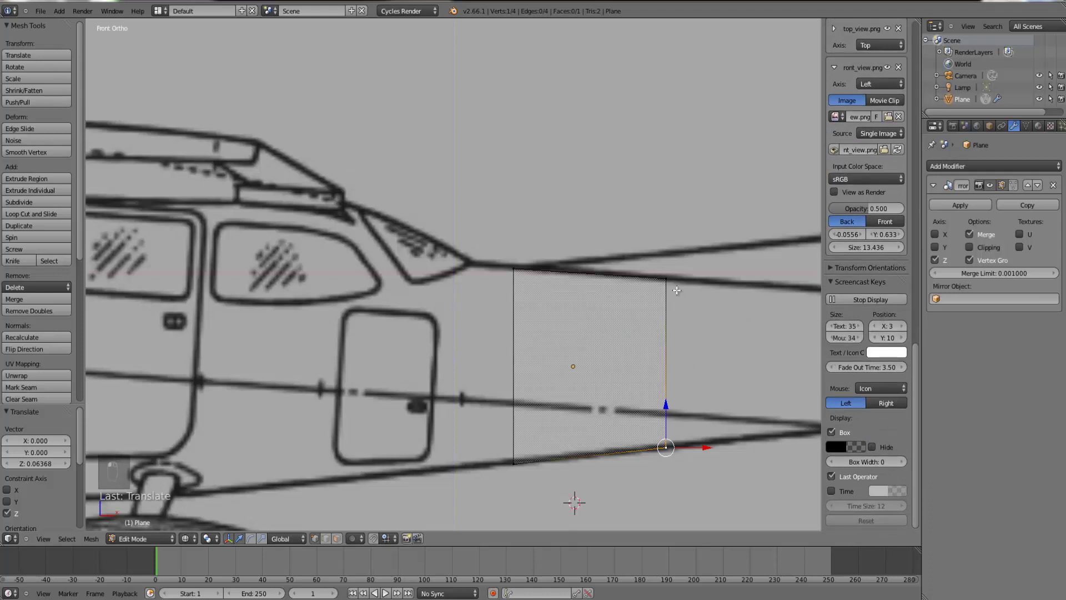
# - Extrude the panel's front edge forward to the rear window's back corner and lower its bottom vertex about 0.075 along Z
pyautogui.rightClick(515, 284)
pyautogui.press('b')
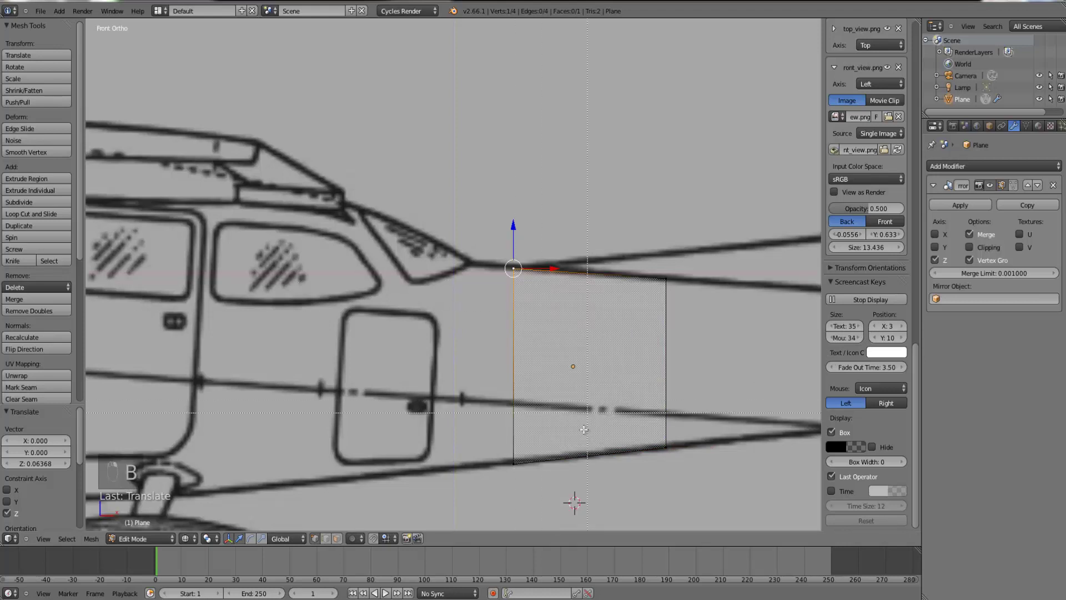
pyautogui.moveTo(532, 488); pyautogui.dragTo(497, 256)
pyautogui.press('e')
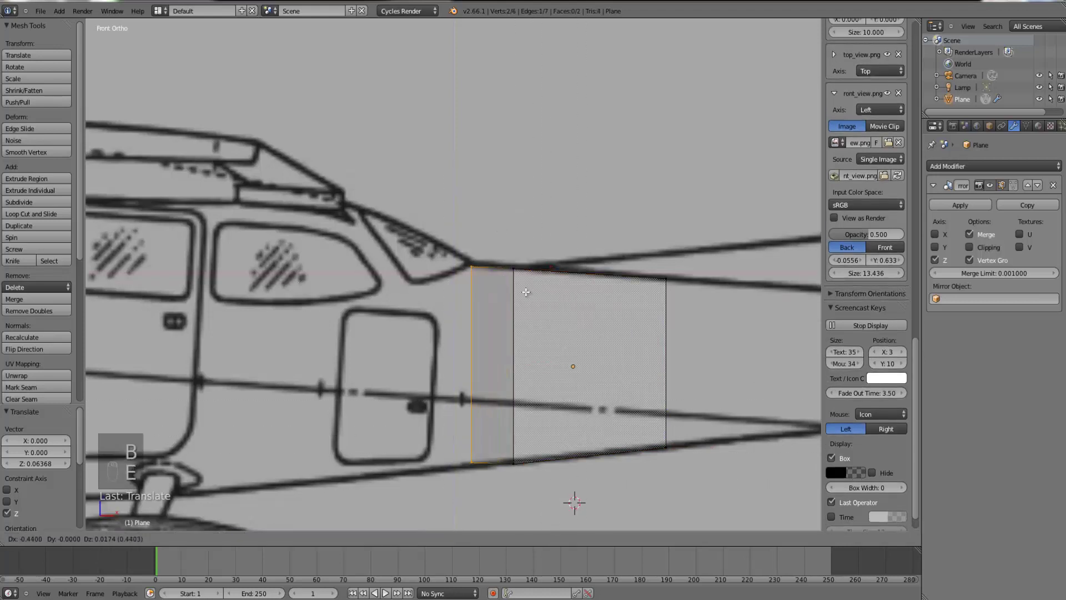
pyautogui.click(527, 289)
pyautogui.press('b')
pyautogui.moveTo(453, 477); pyautogui.dragTo(474, 431)
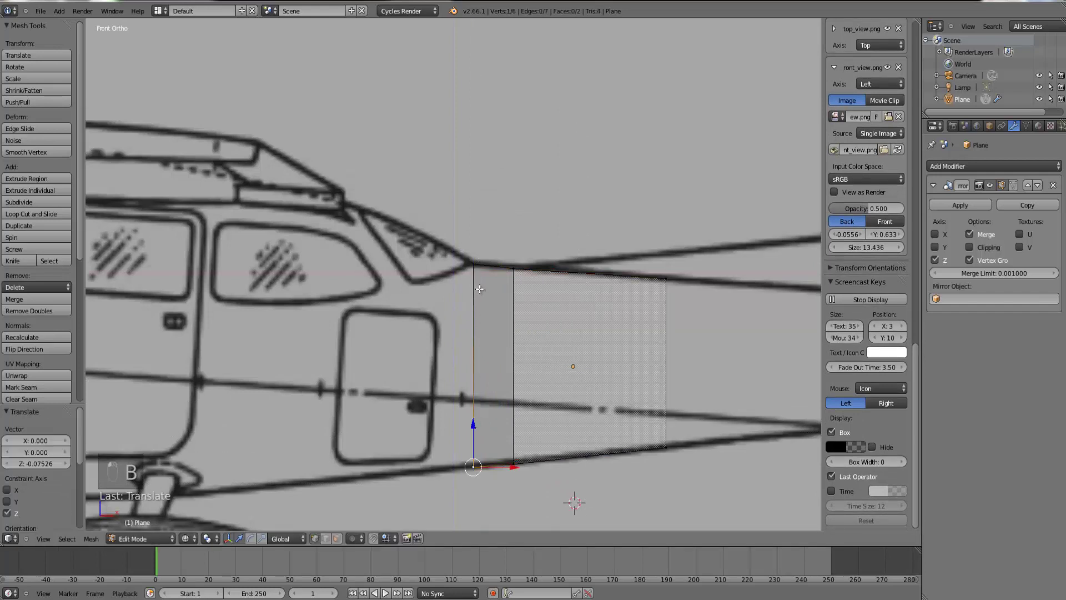
# - In the top view, shift the new front edge about -0.029 and the edge behind it about 0.029 along Y
pyautogui.press('KP_7')
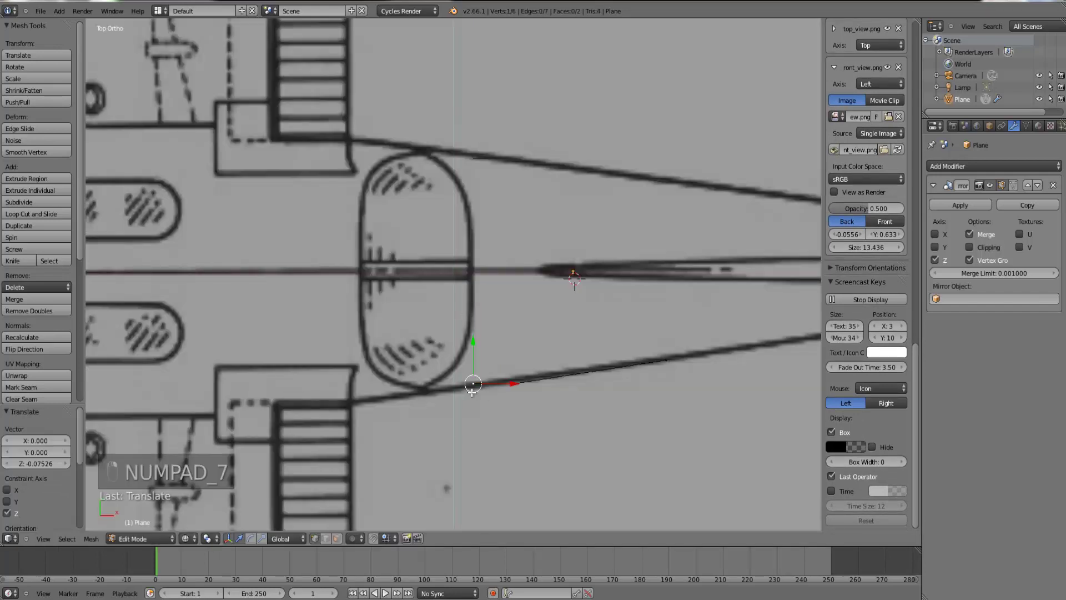
pyautogui.press('b')
pyautogui.moveTo(451, 400); pyautogui.dragTo(479, 349)
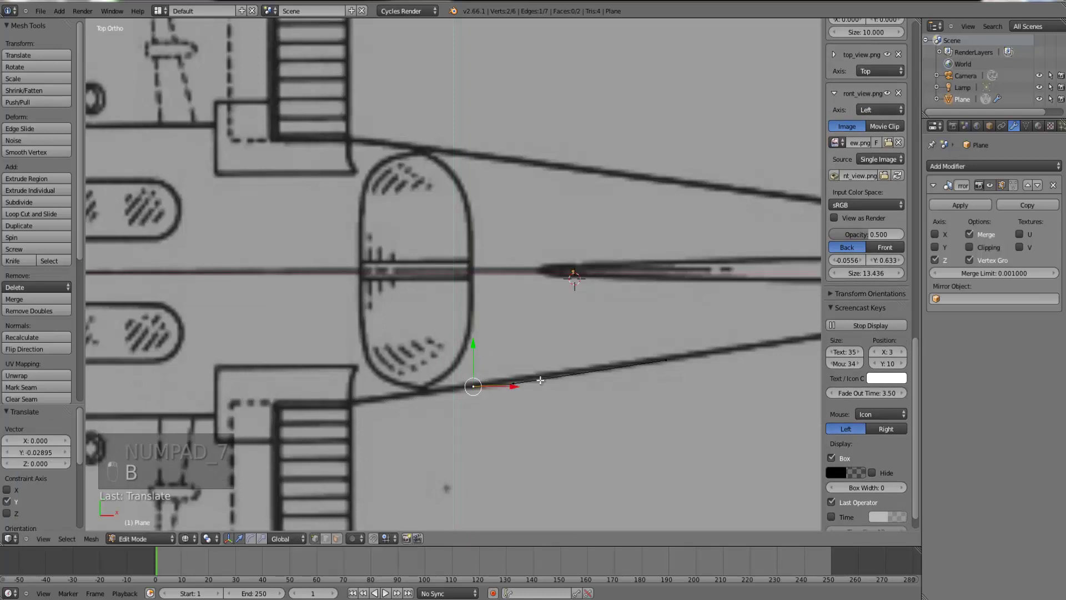
pyautogui.press('b')
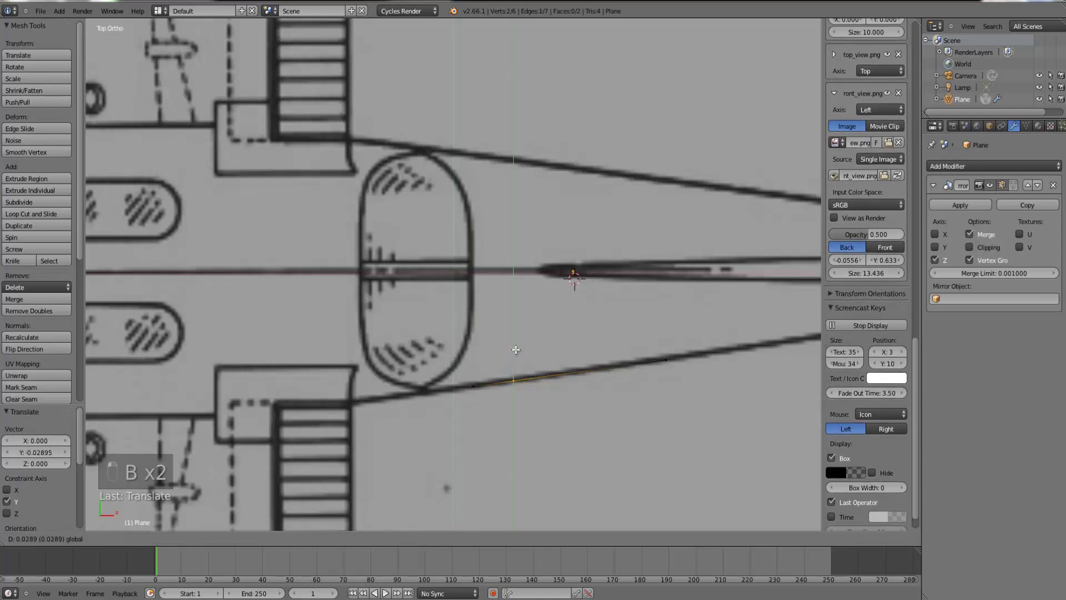
pyautogui.moveTo(515, 349); pyautogui.dragTo(516, 349)
# - Extrude the front edge by -0.394 in X and -0.151 in Z in the side view, and raise its lower vertex 0.116 along Z
pyautogui.rightClick(516, 384)
pyautogui.rightClick(473, 386)
pyautogui.press('b')
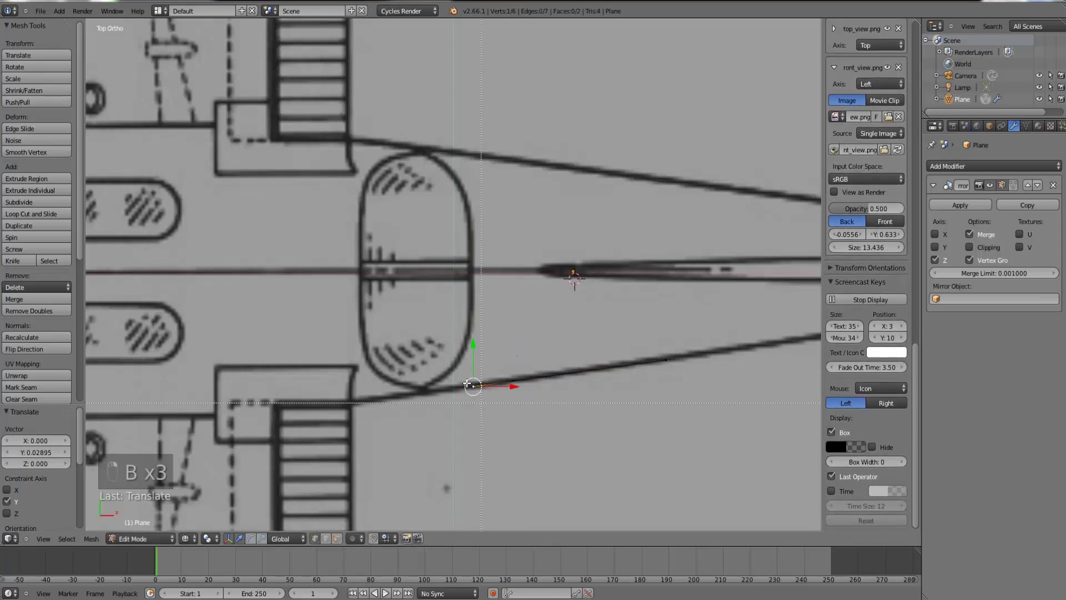
pyautogui.moveTo(490, 427); pyautogui.dragTo(439, 346)
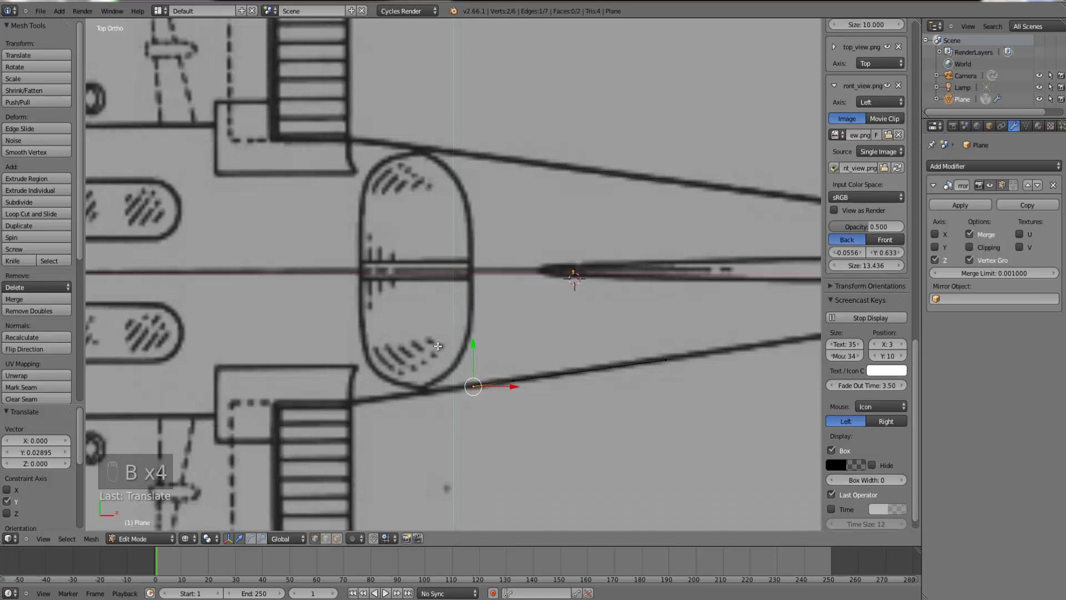
pyautogui.press('KP_1')
pyautogui.press('e')
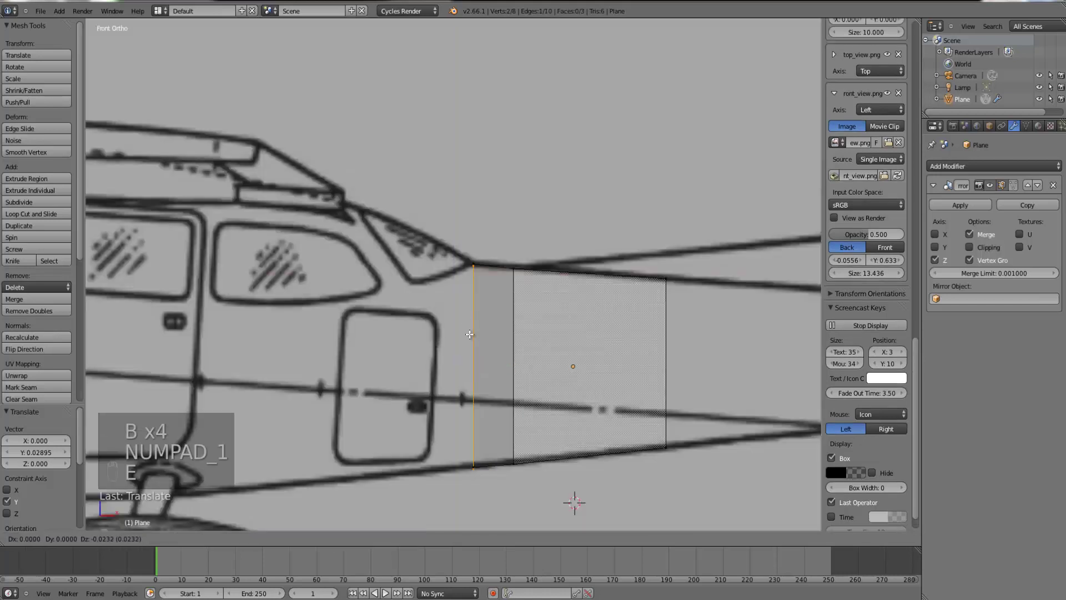
pyautogui.click(428, 441)
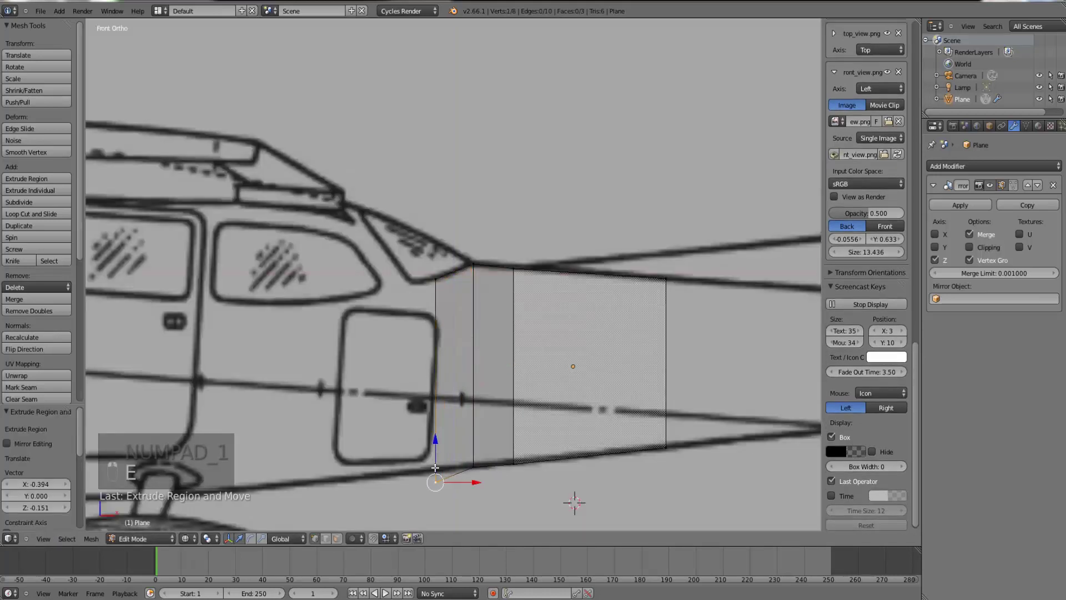
pyautogui.press('b')
pyautogui.moveTo(420, 471); pyautogui.dragTo(406, 267)
pyautogui.press('g')
pyautogui.press('z')
pyautogui.click(440, 432)
# - Extrude the front edge by -0.226 in X and -0.058 in Z to the rear window's lower corner, and raise its lower vertex about 0.035
pyautogui.press('b')
pyautogui.press('e')
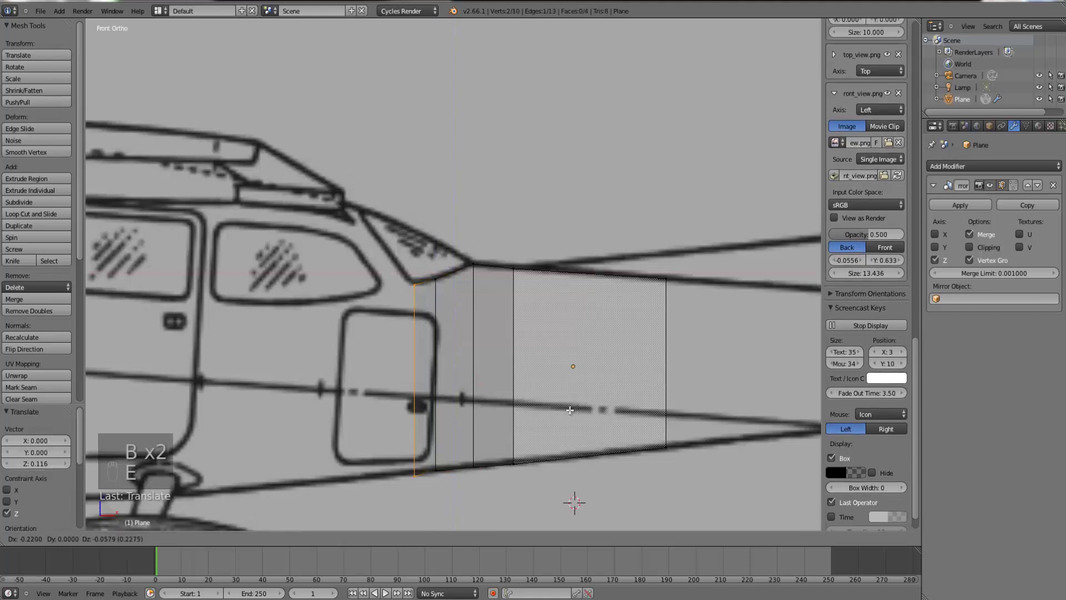
pyautogui.click(570, 410)
pyautogui.rightClick(415, 479)
pyautogui.moveTo(412, 435); pyautogui.dragTo(411, 435)
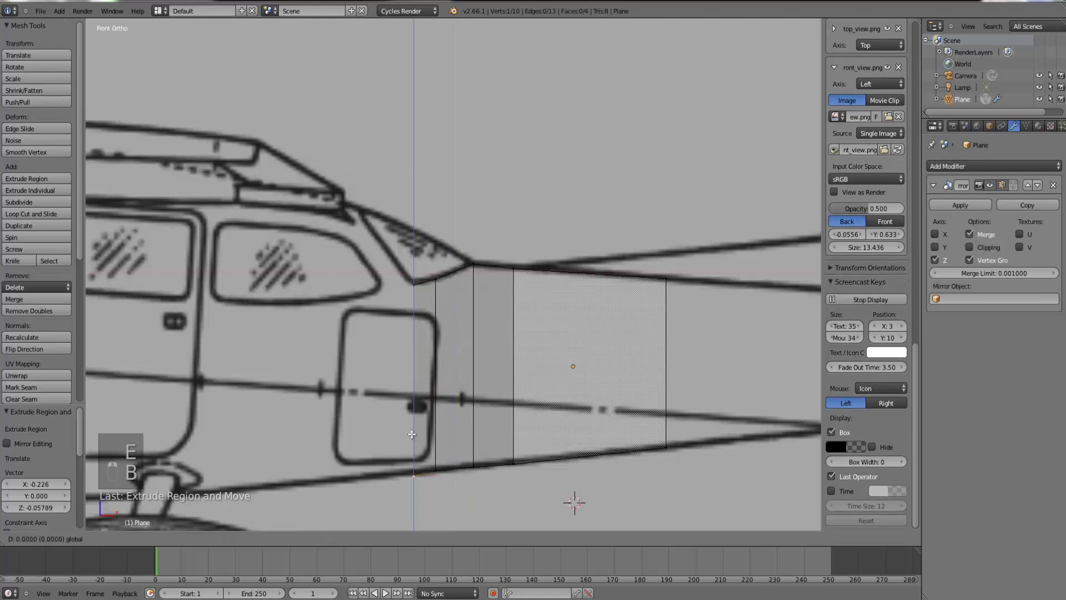
pyautogui.click(412, 432)
# - Select the panel's whole front edge below the rear window's lower corner
pyautogui.scroll(3, 403, 300)
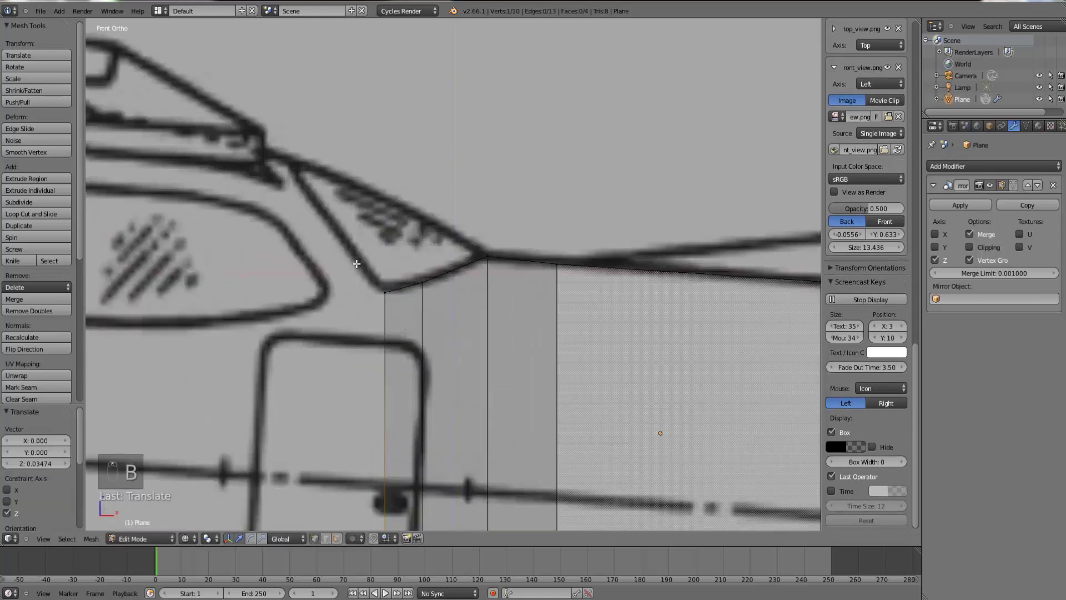
pyautogui.scroll(-4, 387, 287)
pyautogui.scroll(3, 407, 508)
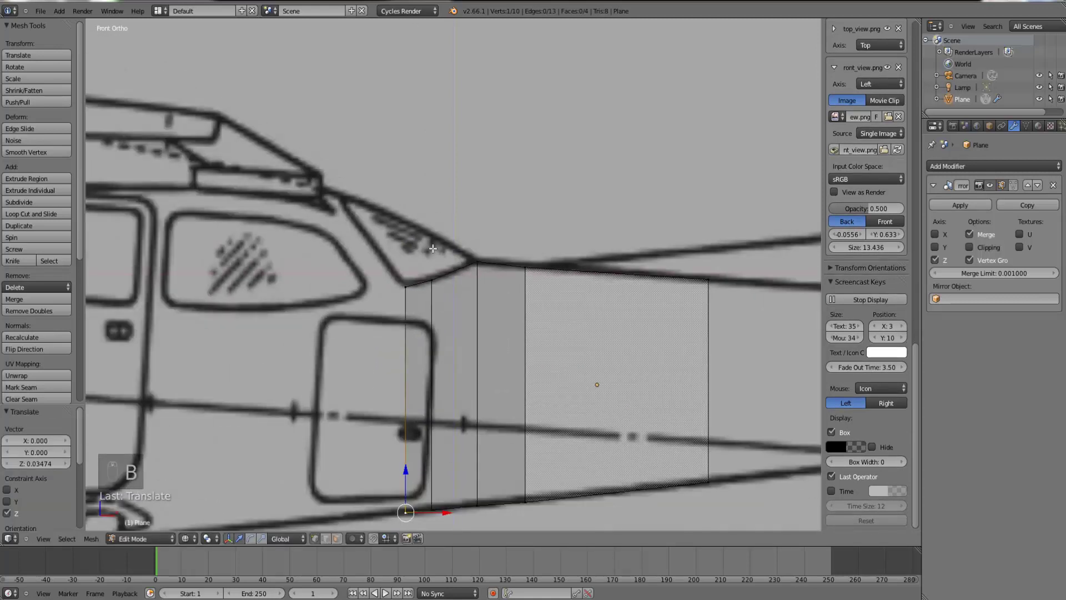
pyautogui.press('b')
pyautogui.moveTo(375, 526); pyautogui.dragTo(420, 275)
pyautogui.press('g')
pyautogui.click(486, 303)
pyautogui.press('e')
pyautogui.click(403, 317)
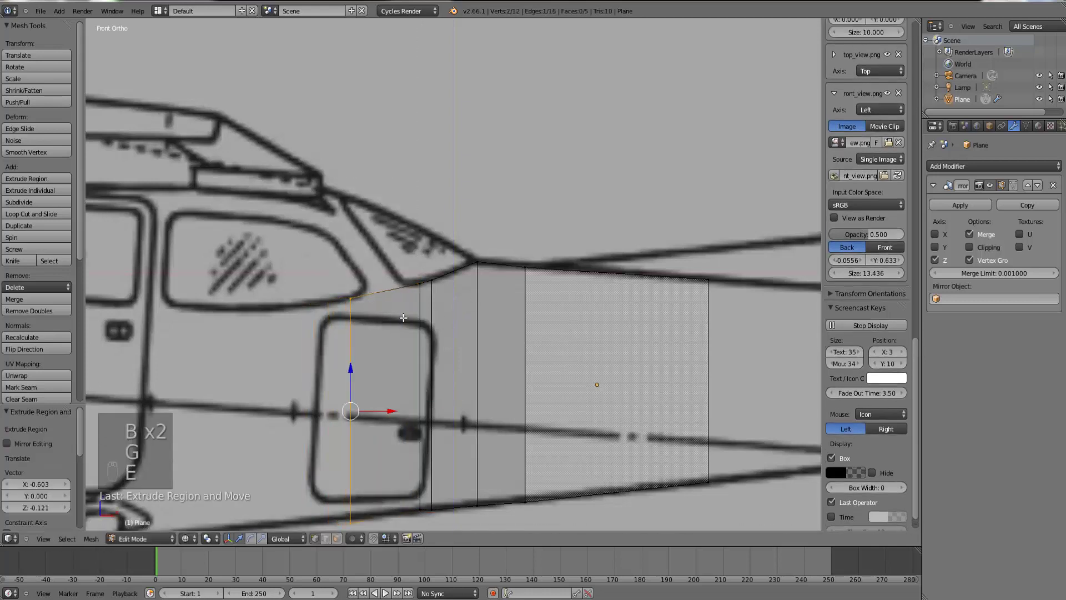
pyautogui.hotkey('ctrl', 'z')
pyautogui.hotkey('ctrl', 'z')
pyautogui.hotkey('ctrl', 'z')
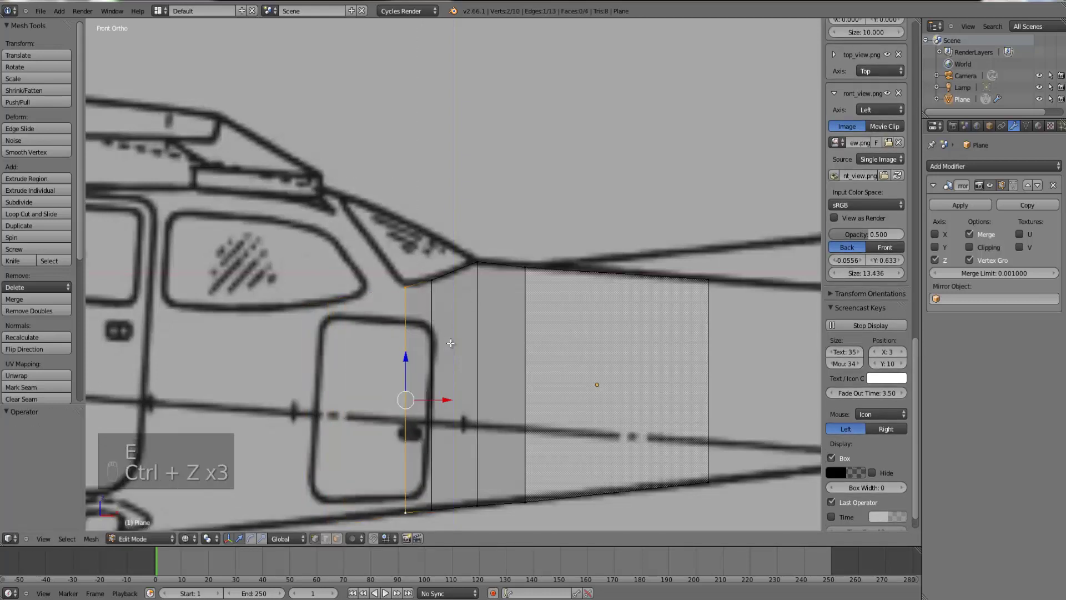
# - Extrude the front edge by -0.371 in X and -0.058 in Z to the side window's rear end, and raise its lower vertex about 0.029
pyautogui.press('e')
pyautogui.click(408, 350)
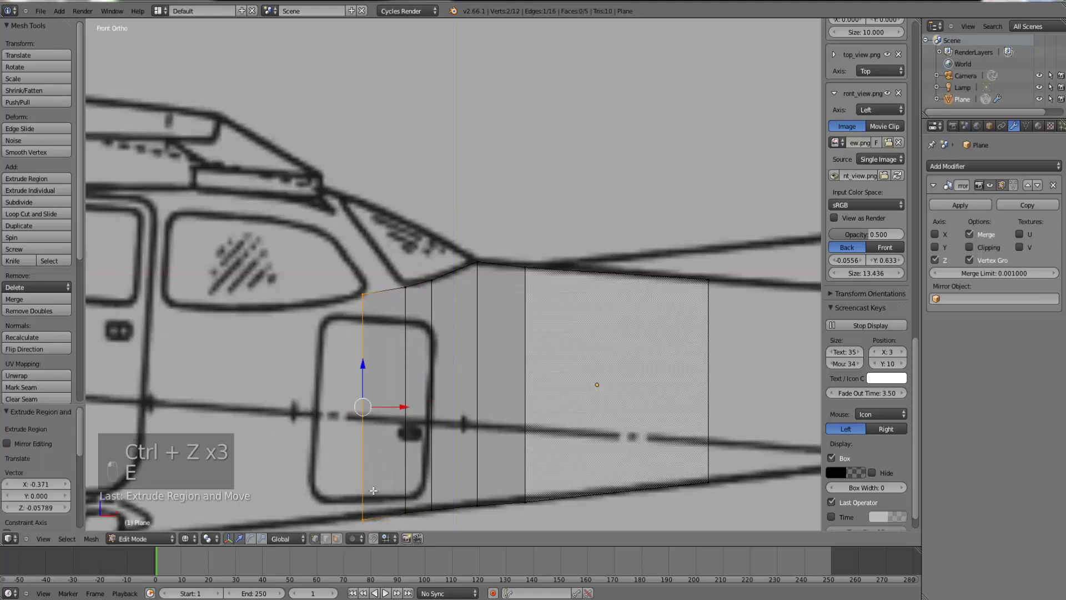
pyautogui.rightClick(368, 511)
pyautogui.press('b')
pyautogui.moveTo(367, 482); pyautogui.dragTo(367, 478)
# - In the top view, shift the three front edges about -0.048 along Y, the front two another -0.029, and the foremost another -0.039
pyautogui.press('KP_7')
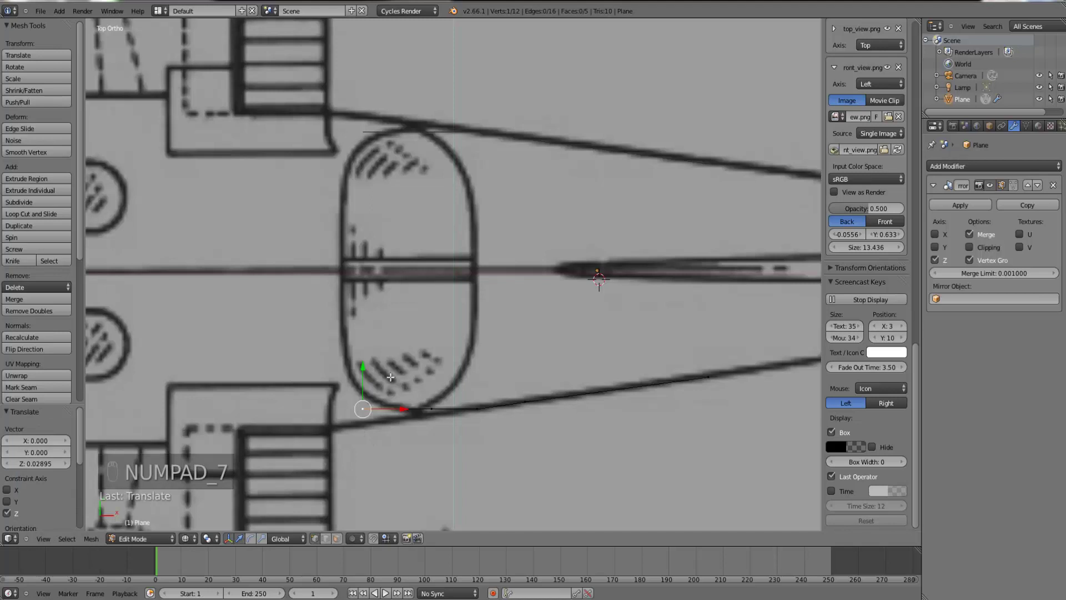
pyautogui.press('b')
pyautogui.moveTo(444, 429); pyautogui.dragTo(334, 381)
pyautogui.moveTo(401, 371); pyautogui.dragTo(401, 377)
pyautogui.press('b')
pyautogui.moveTo(410, 432); pyautogui.dragTo(453, 401, button='middle')
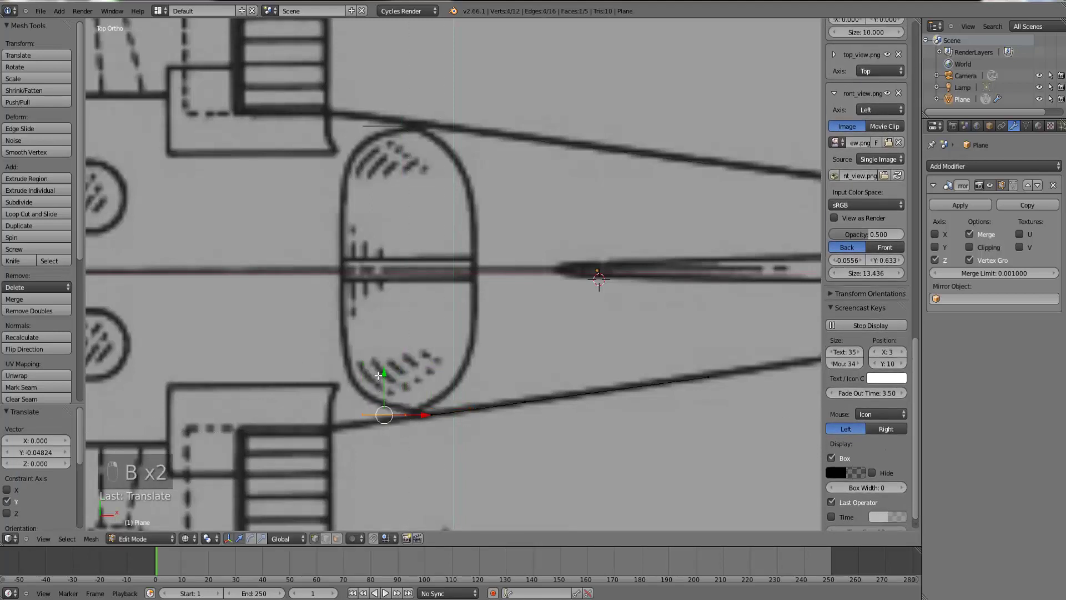
pyautogui.moveTo(384, 370); pyautogui.dragTo(383, 375)
pyautogui.press('b')
pyautogui.moveTo(389, 436); pyautogui.dragTo(424, 404, button='middle')
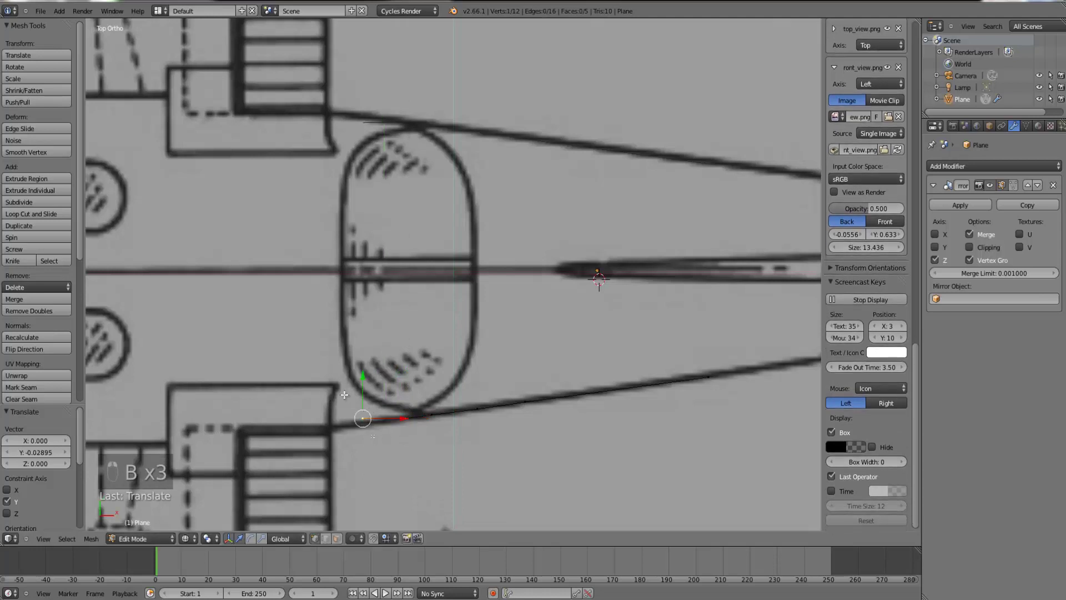
pyautogui.moveTo(363, 378); pyautogui.dragTo(362, 382)
pyautogui.click(363, 383)
# - In the side view, extrude the panel's front edge by -0.504 in X and -0.110 in Z, and raise its lower vertex to the belly line
pyautogui.press('KP_1')
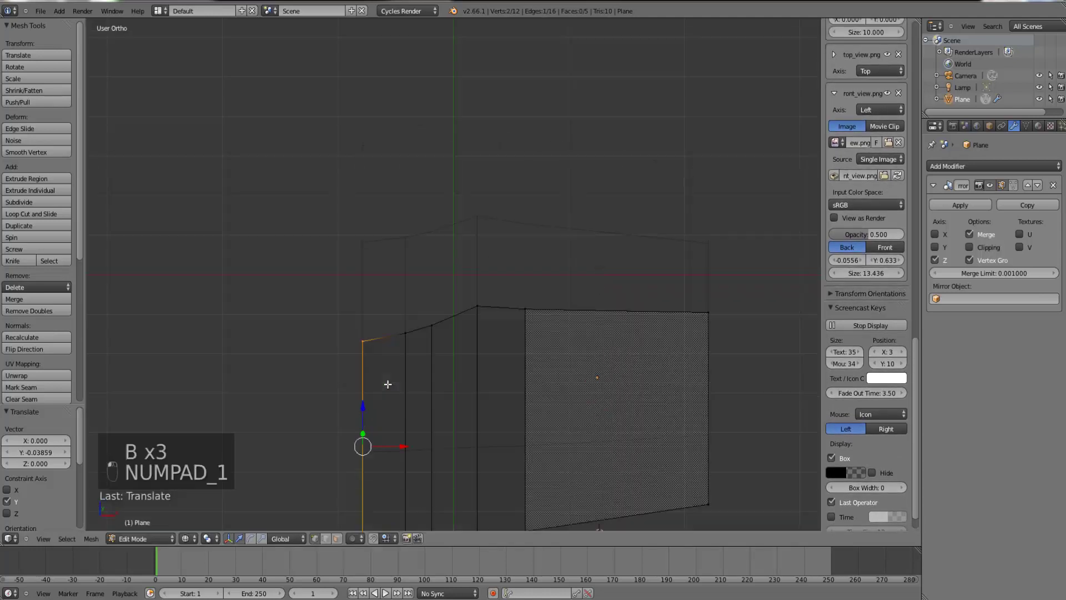
pyautogui.scroll(-1, 473, 309)
pyautogui.press('e')
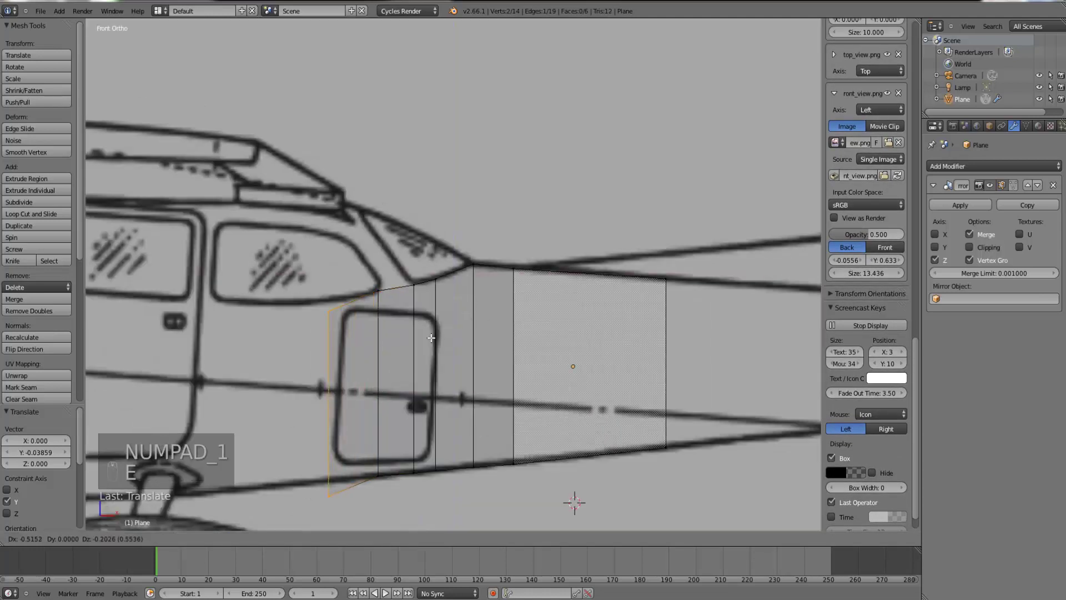
pyautogui.click(434, 329)
pyautogui.rightClick(333, 483)
pyautogui.press('b')
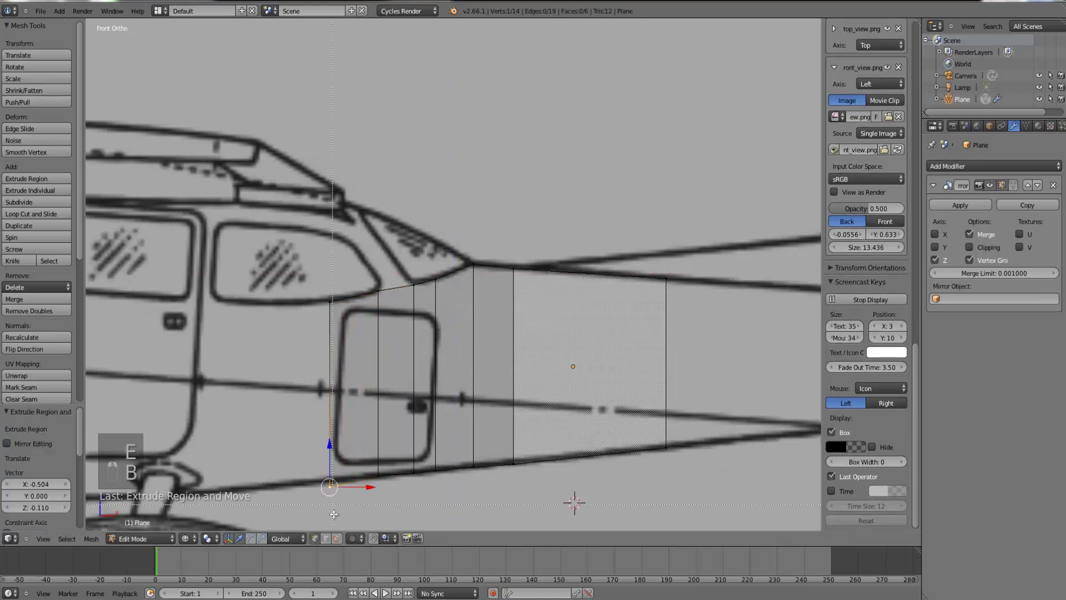
pyautogui.moveTo(328, 450); pyautogui.dragTo(331, 444)
# - Extrude the front edge forward below the middle of the rear side window, and lower its lower vertex about 0.035
pyautogui.press('b')
pyautogui.moveTo(351, 496); pyautogui.dragTo(277, 287)
pyautogui.press('e')
pyautogui.click(439, 384)
pyautogui.rightClick(272, 481)
# - Extrude the front edge by -0.567 in X, and shift it about 0.057 in X and 0.021 in Z to the side window's front end
pyautogui.press('b')
pyautogui.moveTo(288, 502); pyautogui.dragTo(244, 288)
pyautogui.press('b')
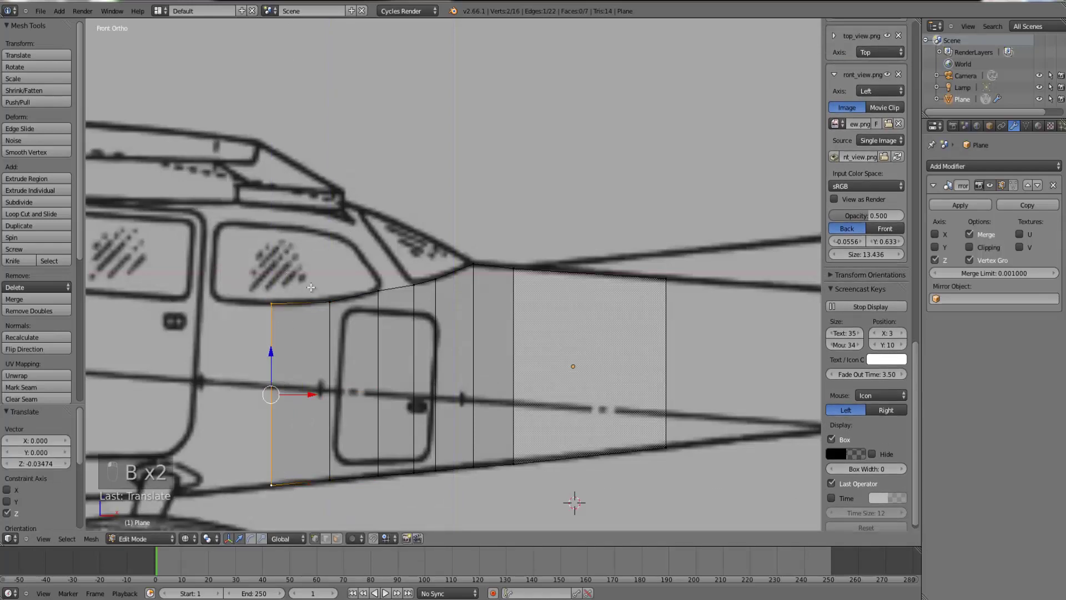
pyautogui.scroll(-2, 311, 289)
pyautogui.press('e')
pyautogui.click(379, 342)
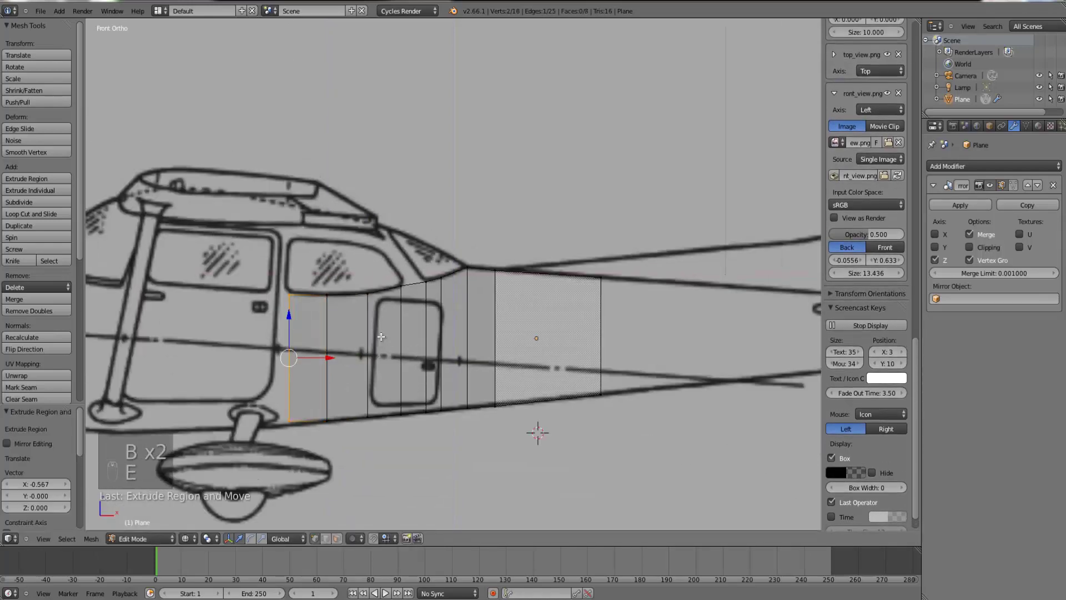
pyautogui.press('ctrl+KP_Decimal')
pyautogui.press('g')
pyautogui.click(493, 333)
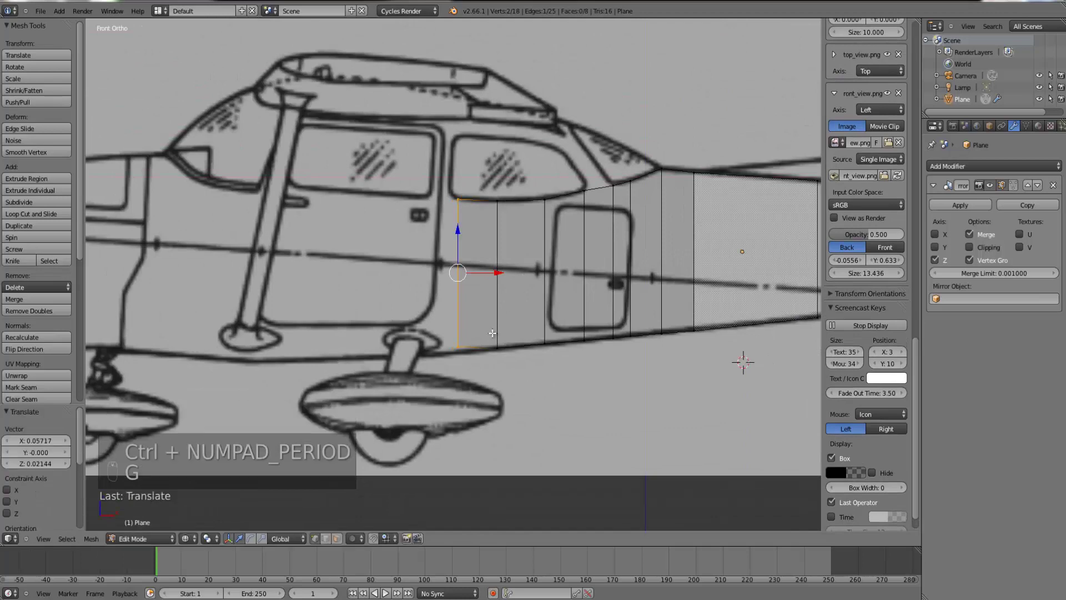
# - Lower the front edge's lower vertex about 0.050 onto the belly line
pyautogui.scroll(3, 493, 333)
pyautogui.rightClick(461, 404)
pyautogui.press('b')
pyautogui.moveTo(471, 430); pyautogui.dragTo(443, 399)
pyautogui.moveTo(460, 357); pyautogui.dragTo(466, 364)
# - Extrude the front edge forward into the cabin door near its handle, and lower its lower vertex about 0.058
pyautogui.press('b')
pyautogui.moveTo(485, 449); pyautogui.dragTo(439, 127)
pyautogui.press('e')
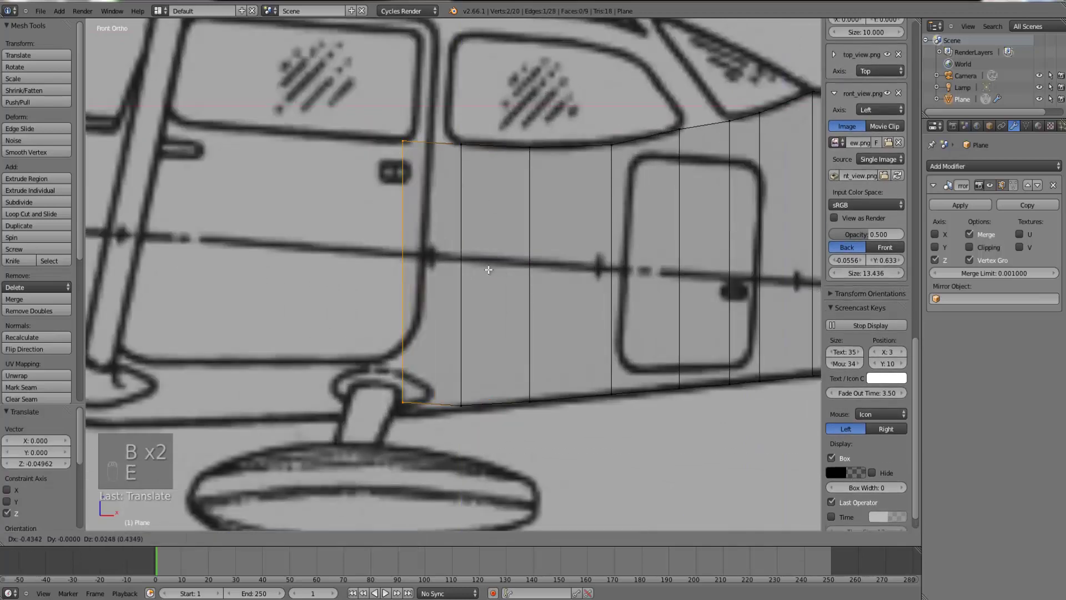
pyautogui.click(483, 270)
pyautogui.rightClick(414, 409)
pyautogui.press('b')
pyautogui.moveTo(420, 426); pyautogui.dragTo(397, 368)
# - Lower the bottom vertex of the edge just behind the front one about 0.012
pyautogui.rightClick(460, 404)
pyautogui.press('b')
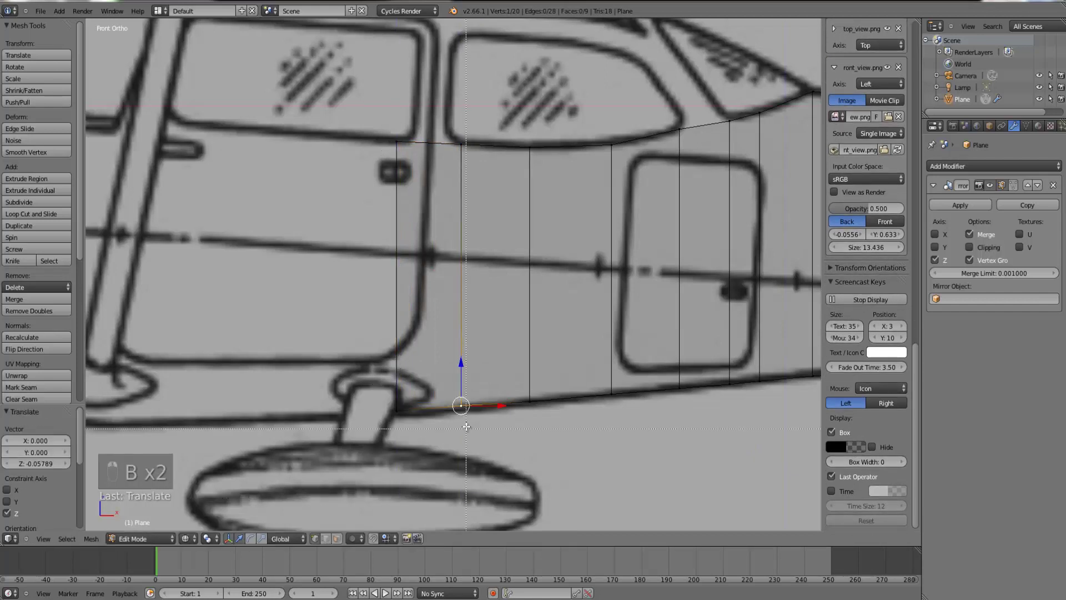
pyautogui.scroll(-3, 424, 372)
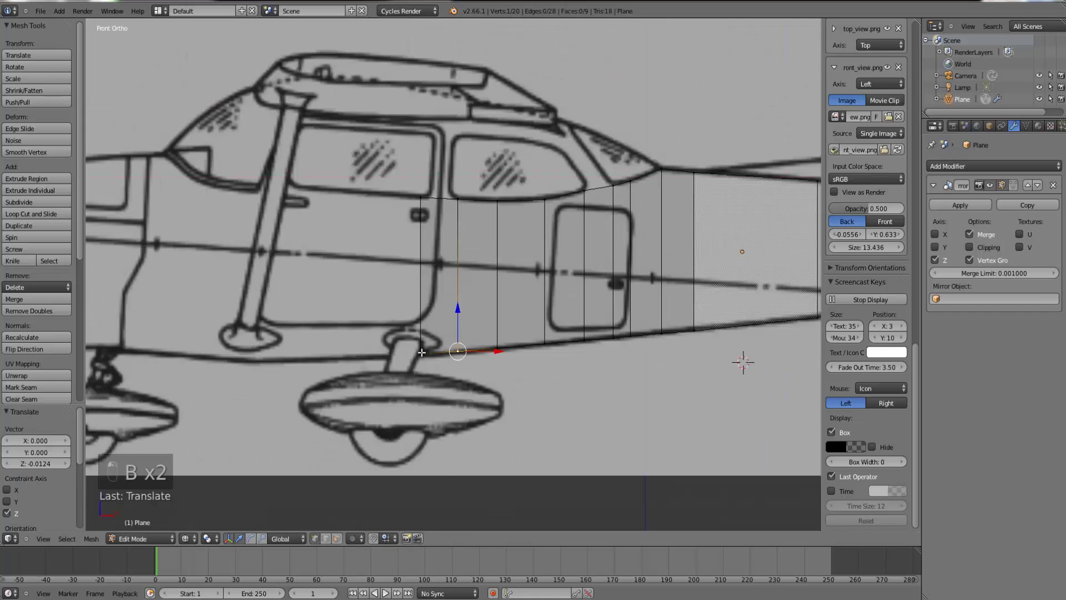
# - Extrude the front edge by -0.793 in X and 0.057 in Z across the door, and lower its lower vertex to the belly line
pyautogui.press('b')
pyautogui.moveTo(426, 378); pyautogui.dragTo(414, 192)
pyautogui.press('e')
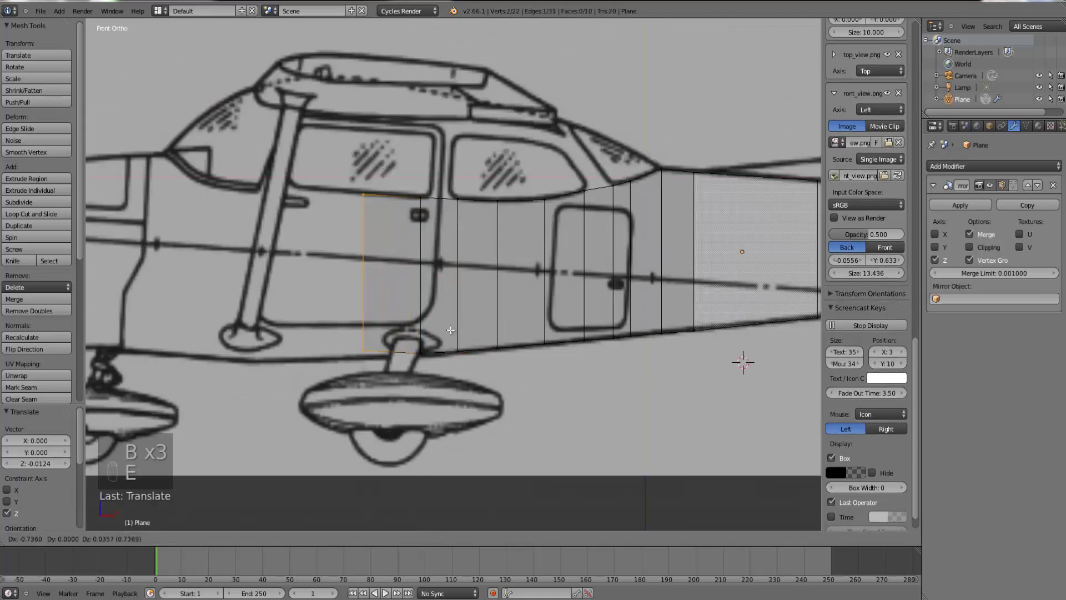
pyautogui.click(447, 328)
pyautogui.rightClick(360, 350)
pyautogui.press('b')
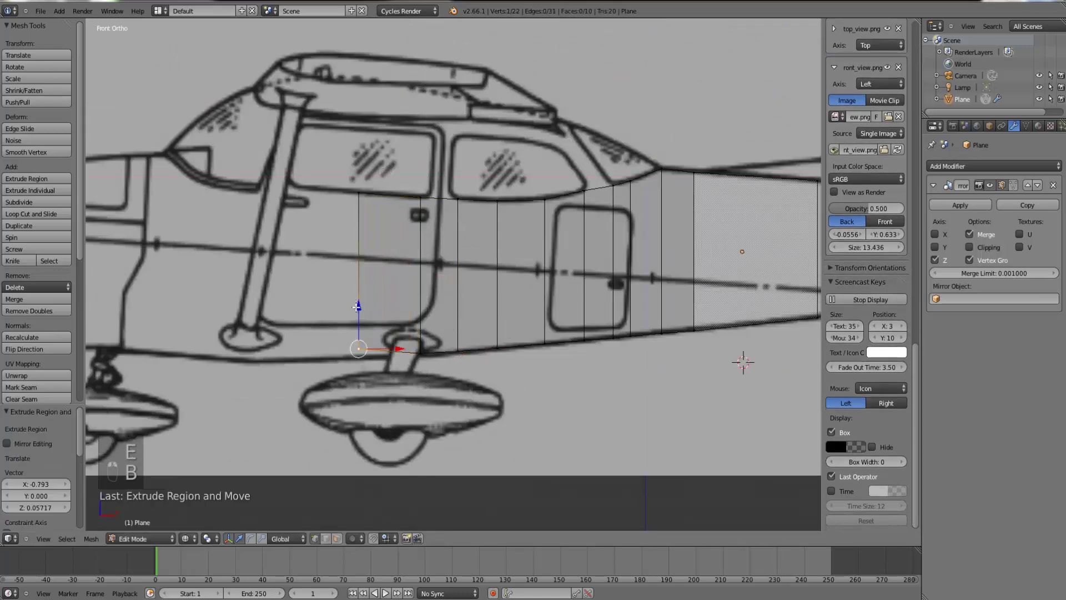
pyautogui.moveTo(356, 307); pyautogui.dragTo(357, 317)
# - Extrude the front edge by -0.629 in X and 0.036 in Z below the door window, and lower its lower vertex about 0.043
pyautogui.press('b')
pyautogui.moveTo(373, 385); pyautogui.dragTo(305, 124)
pyautogui.press('e')
pyautogui.click(454, 308)
pyautogui.press('b')
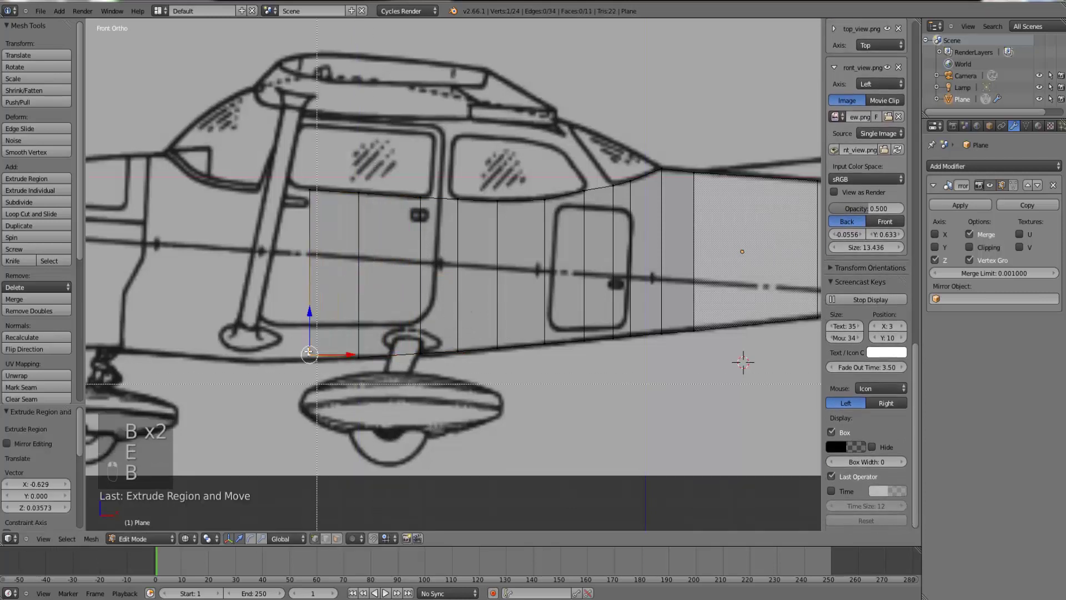
pyautogui.moveTo(309, 311); pyautogui.dragTo(309, 319)
# - Extrude the front edge by -0.179 in X and 0.050 in Z to the door window's front corner
pyautogui.press('b')
pyautogui.press('ctrl+KP_Decimal')
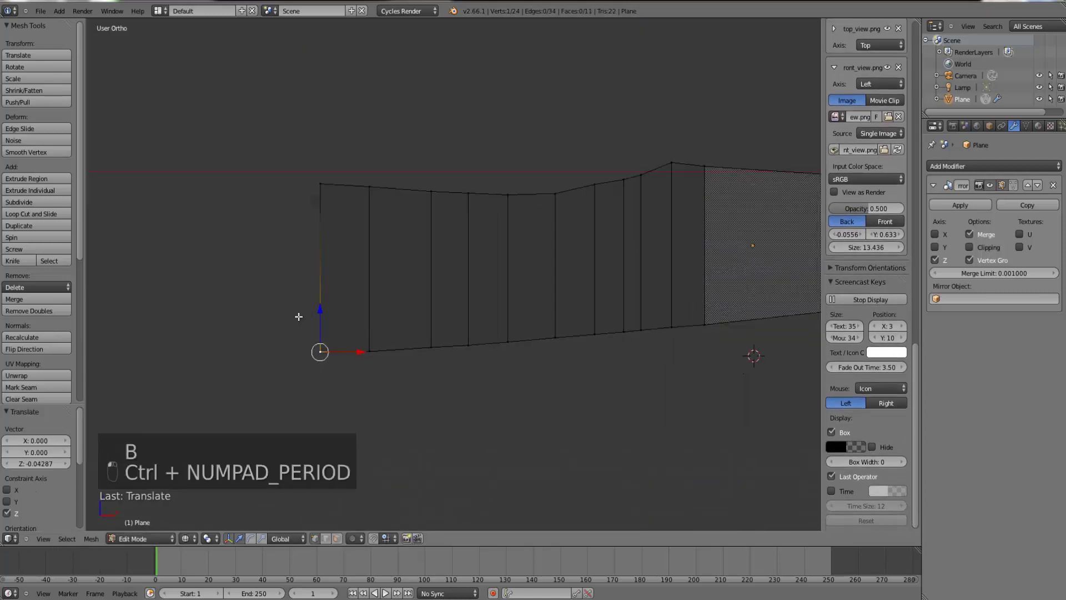
pyautogui.press('b')
pyautogui.moveTo(467, 303); pyautogui.dragTo(441, 89)
pyautogui.press('e')
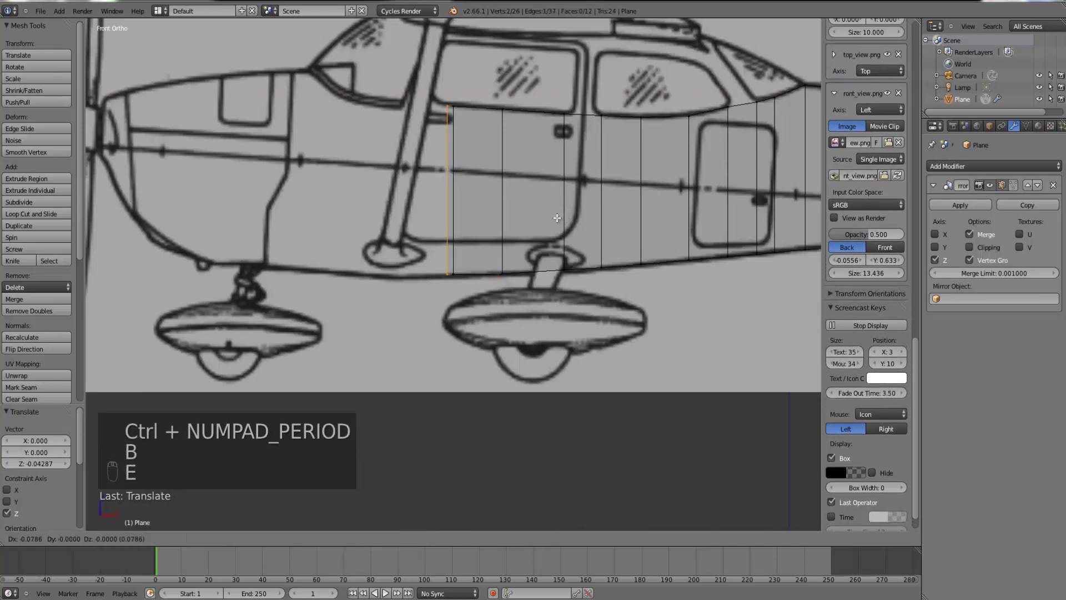
pyautogui.click(553, 214)
# - Move the edge just behind the front one about 0.19 in X to even out the spacing
pyautogui.scroll(2, 487, 233)
pyautogui.press('b')
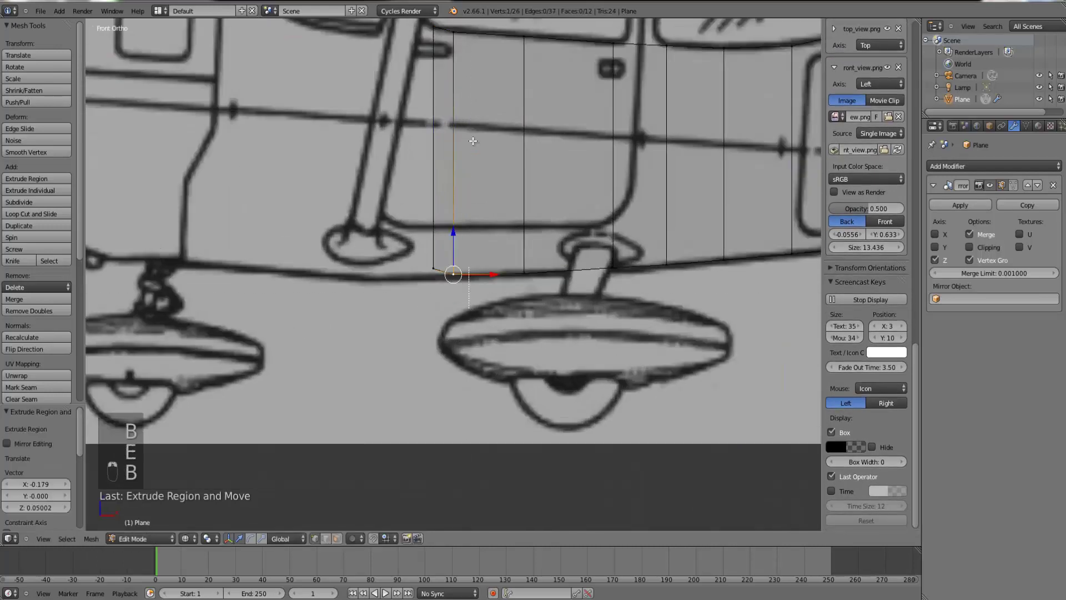
pyautogui.moveTo(469, 308); pyautogui.dragTo(446, 93)
pyautogui.moveTo(448, 25); pyautogui.dragTo(449, 25)
pyautogui.press('g')
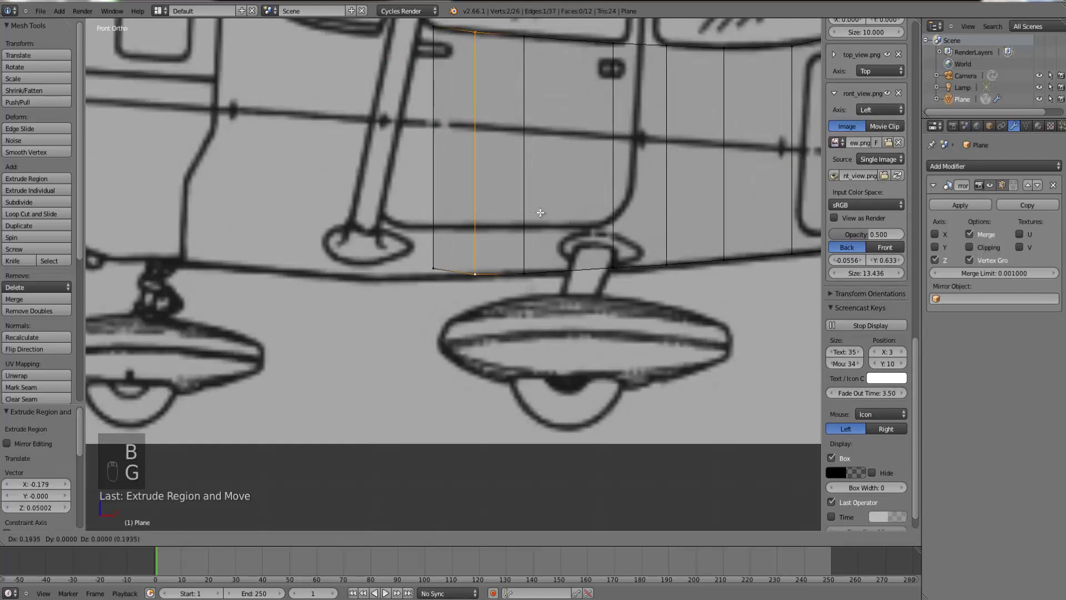
pyautogui.click(541, 212)
pyautogui.moveTo(433, 269); pyautogui.dragTo(438, 269, button='right')
pyautogui.press('b')
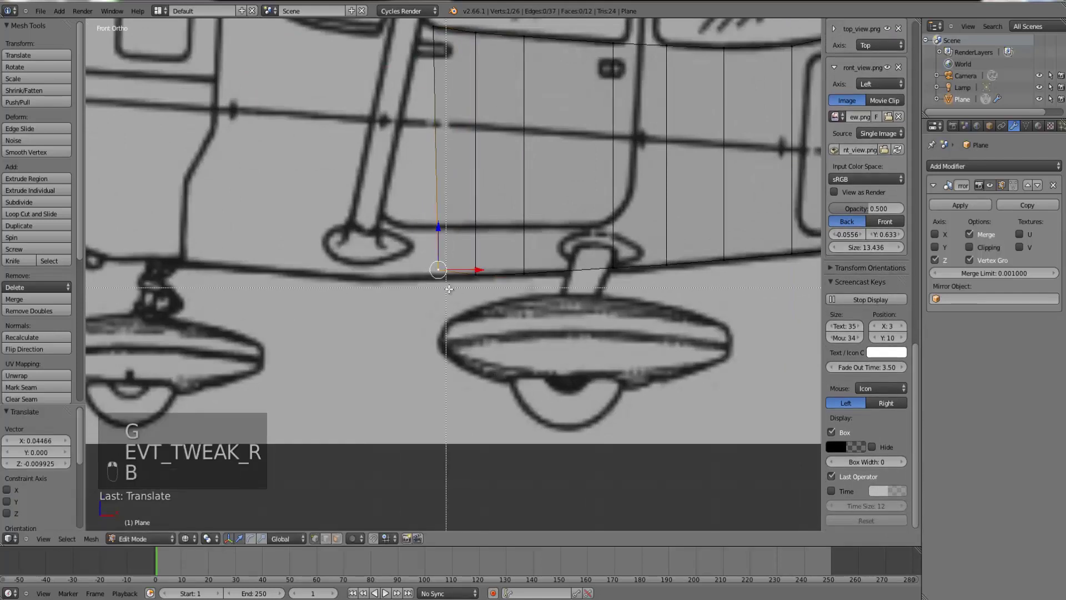
pyautogui.hotkey('ctrl', 'z')
# - Lower the front edge's bottom vertex about 0.069 along Z onto the belly line
pyautogui.press('g')
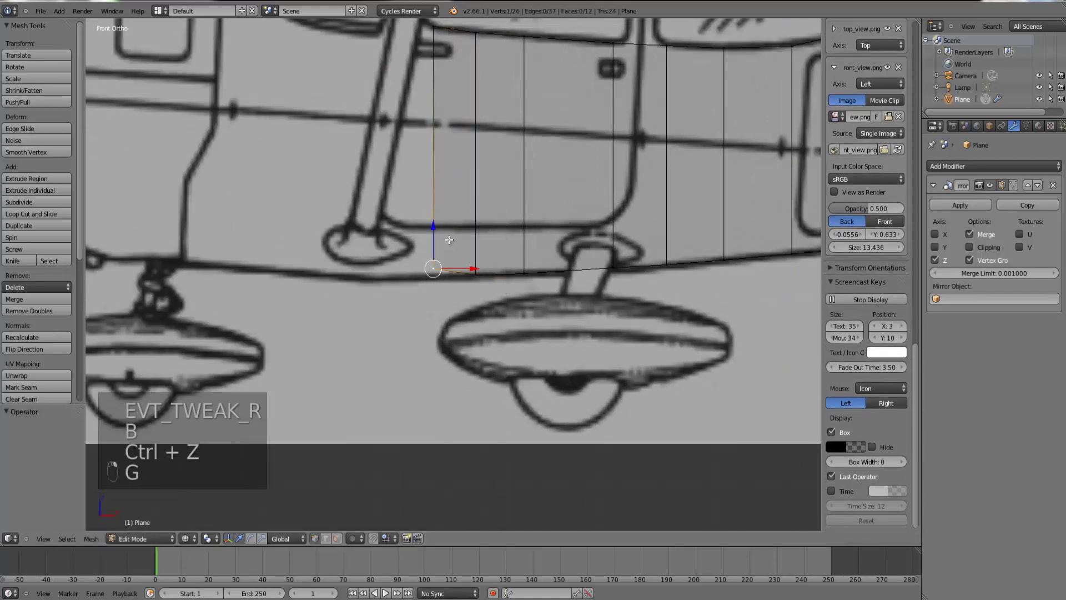
pyautogui.press('z')
pyautogui.click(446, 313)
# - Extrude the front edge by -0.500 in X and -0.101 in Z to the windshield's lower rear corner, and raise its lower vertex about 0.107
pyautogui.scroll(-1, 446, 313)
pyautogui.press('b')
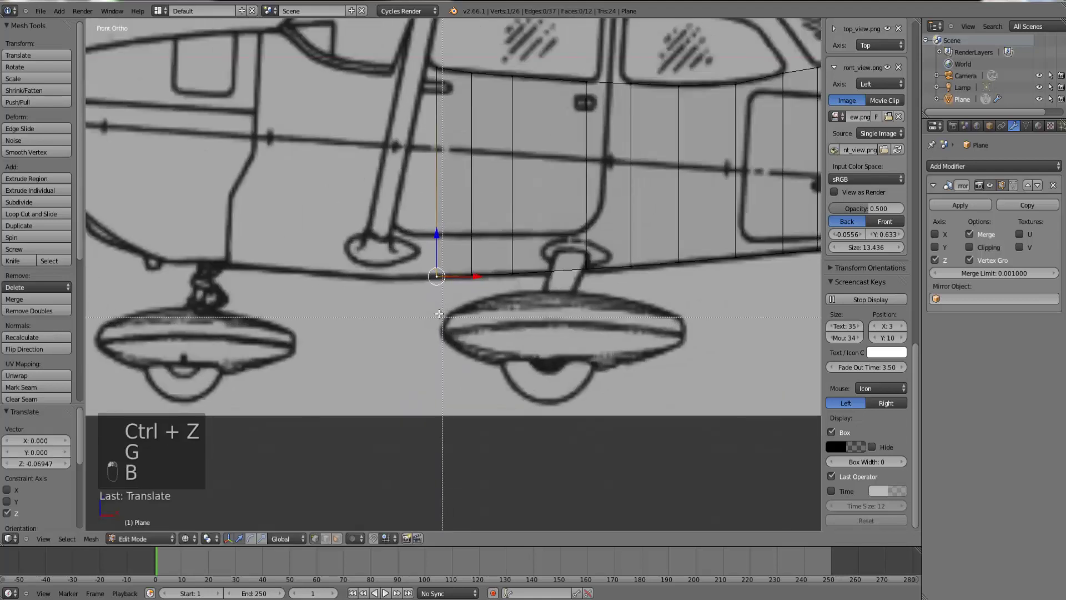
pyautogui.moveTo(441, 317); pyautogui.dragTo(371, 53)
pyautogui.press('e')
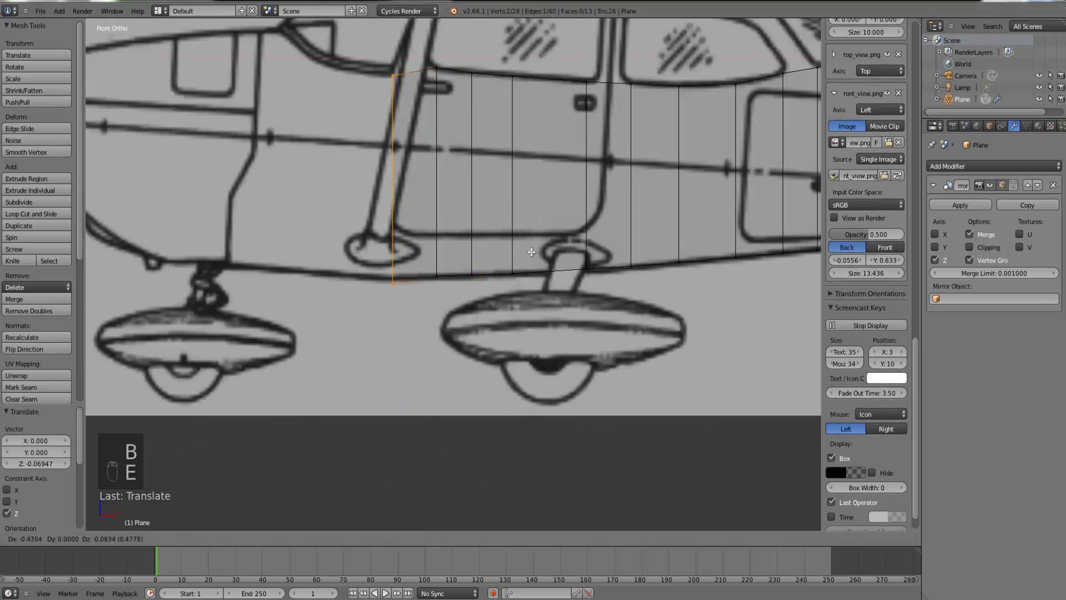
pyautogui.click(528, 254)
pyautogui.rightClick(390, 286)
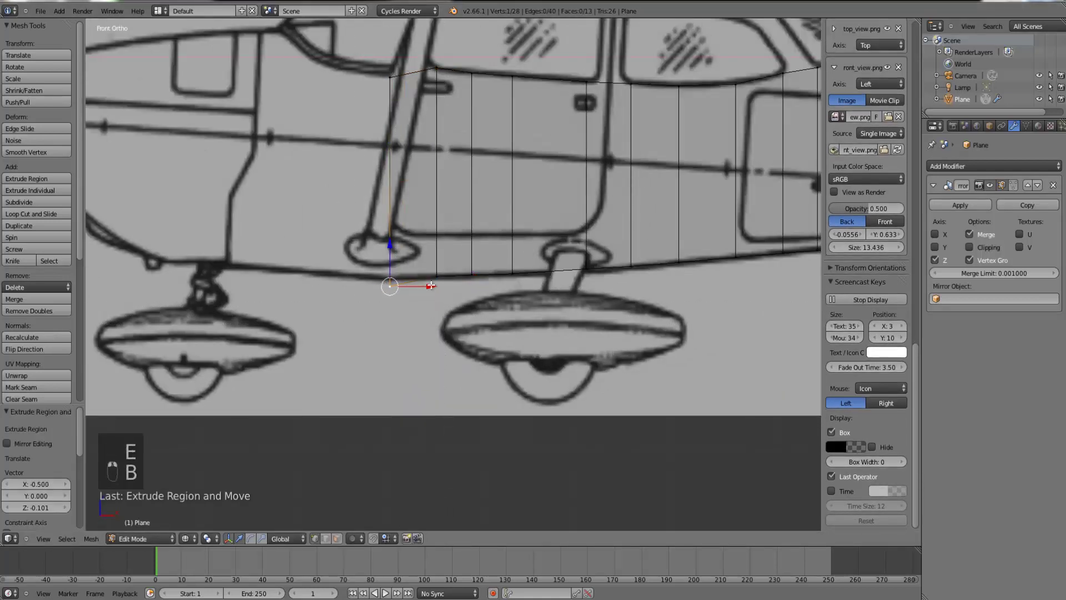
pyautogui.moveTo(392, 245); pyautogui.dragTo(392, 230)
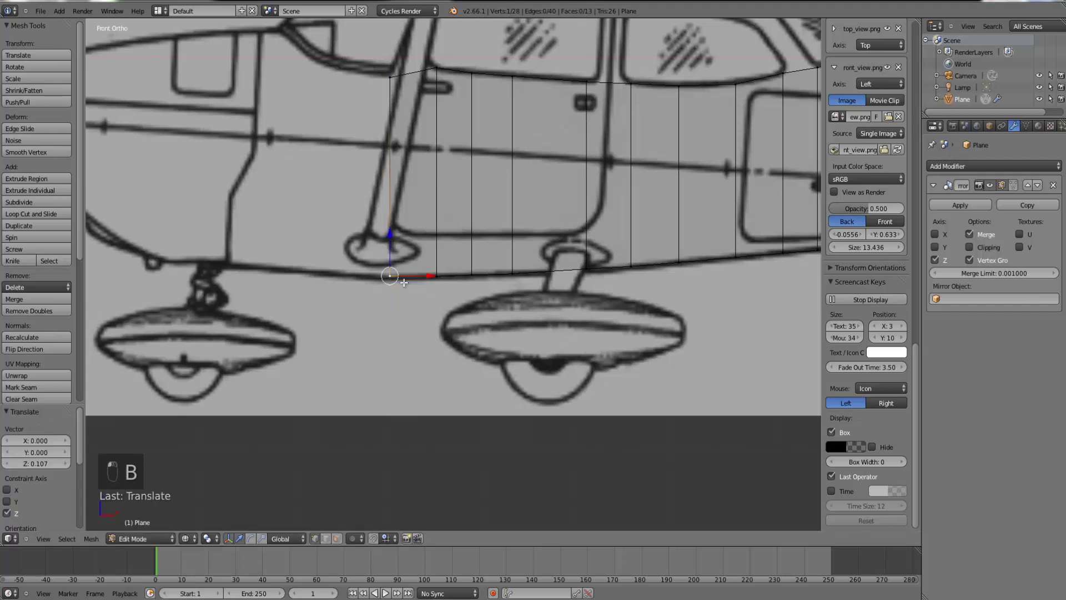
# - Extrude the front edge forward along the windshield's lower outline above the strut base, and lower its lower vertex about 0.024
pyautogui.press('b')
pyautogui.moveTo(402, 303); pyautogui.dragTo(339, 61)
pyautogui.press('e')
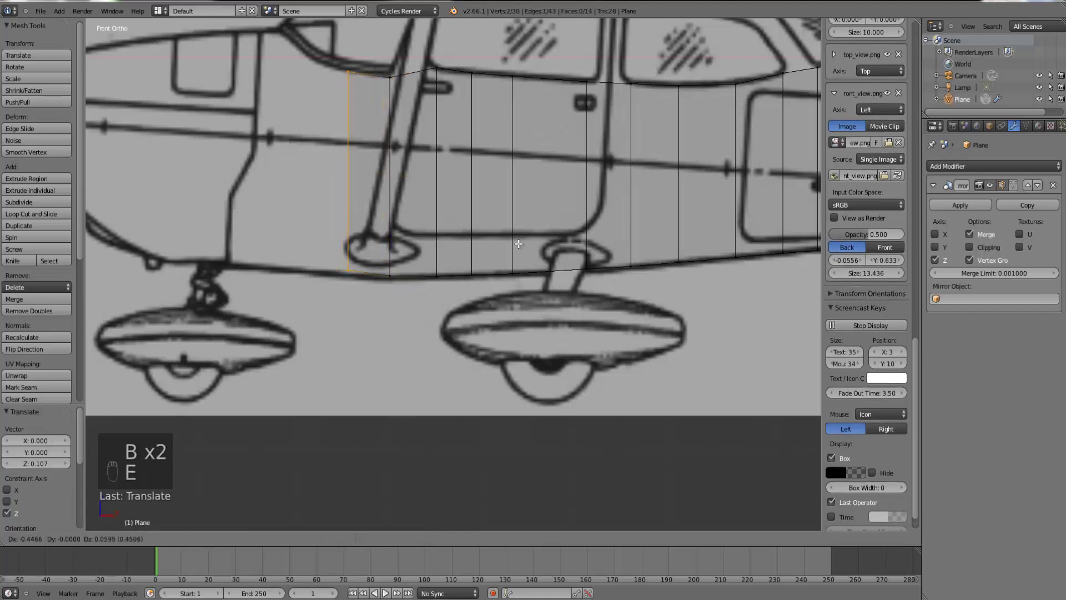
pyautogui.click(521, 244)
pyautogui.rightClick(347, 272)
pyautogui.press('b')
pyautogui.moveTo(354, 289); pyautogui.dragTo(350, 233)
# - Extrude the front edge by -0.411 in X and 0.137 in Z along the windshield outline, and lower its lower vertex about 0.119
pyautogui.press('b')
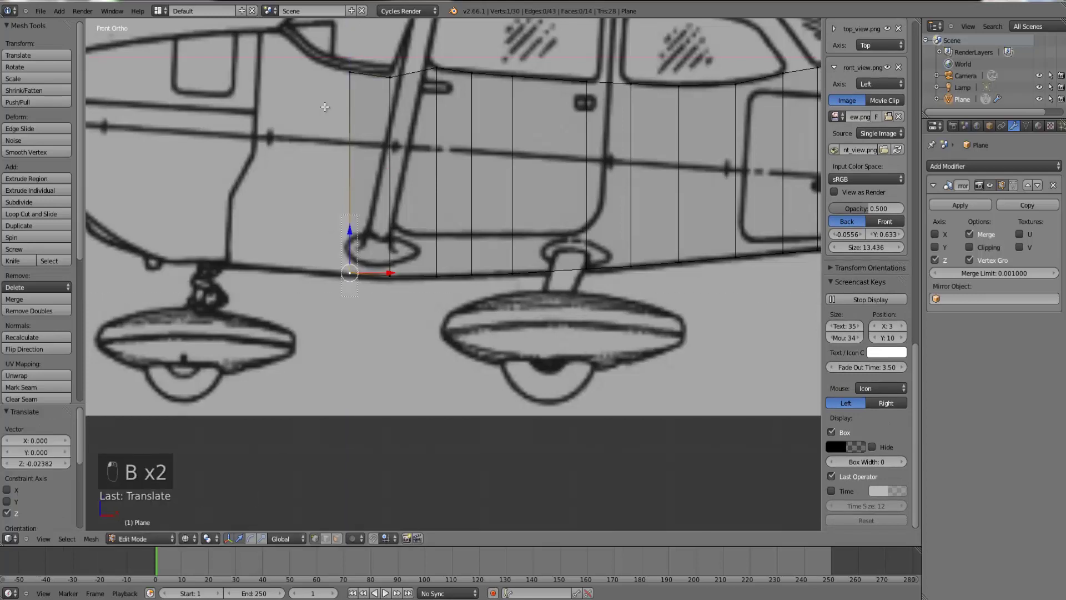
pyautogui.moveTo(315, 45); pyautogui.dragTo(358, 79)
pyautogui.press('e')
pyautogui.click(473, 173)
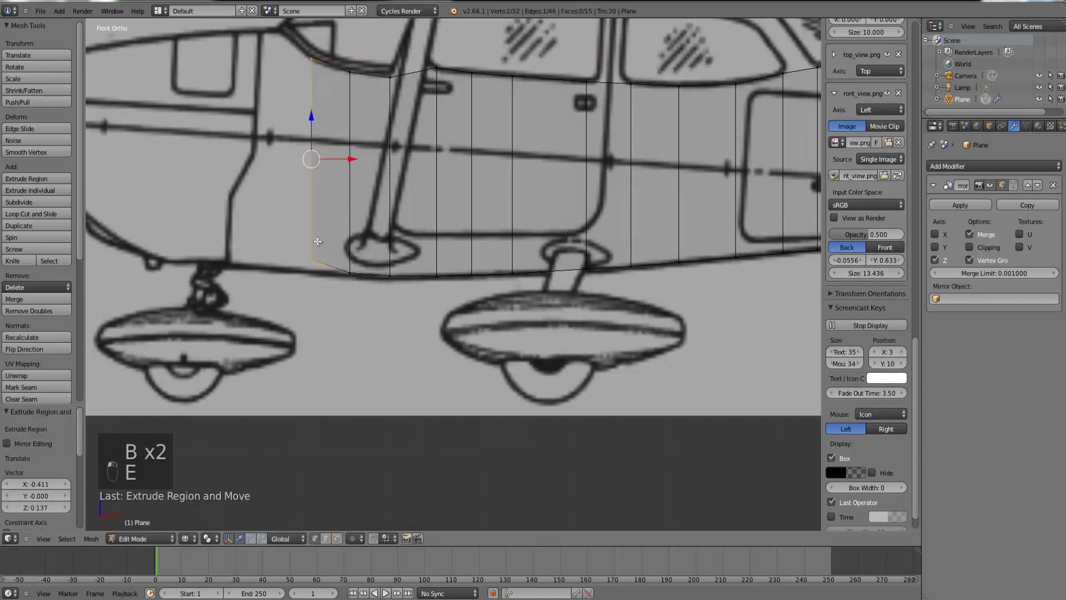
pyautogui.rightClick(314, 261)
# - Extrude the front edge by -0.333 in X and 0.274 in Z to the windshield's front tip, and lower its lower vertex about 0.232
pyautogui.press('b')
pyautogui.moveTo(325, 279); pyautogui.dragTo(280, 47)
pyautogui.press('b')
pyautogui.press('e')
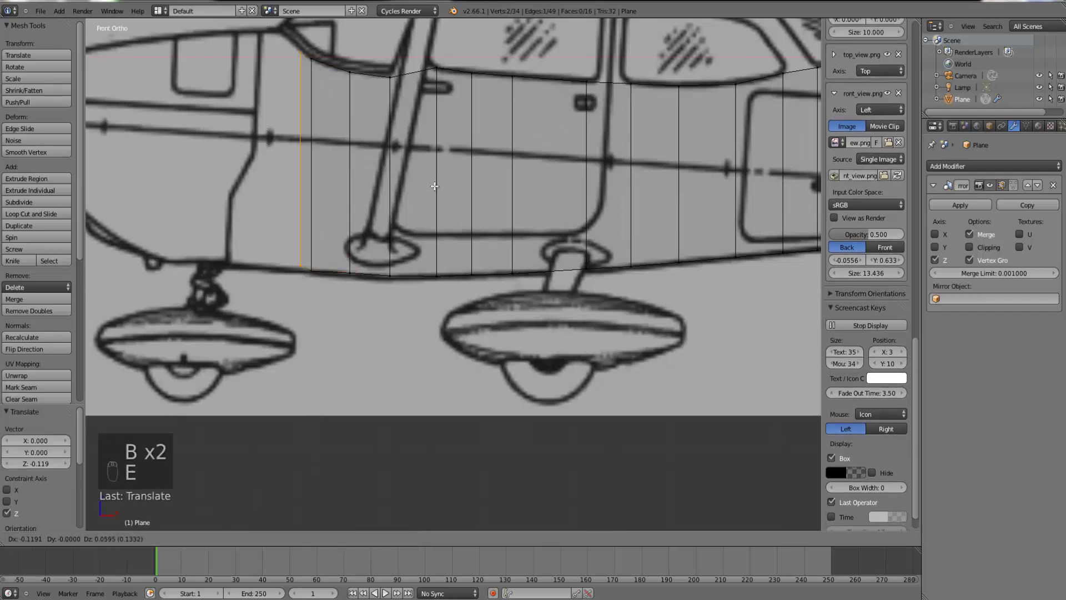
pyautogui.click(421, 172)
pyautogui.press('b')
pyautogui.moveTo(270, 230); pyautogui.dragTo(295, 256)
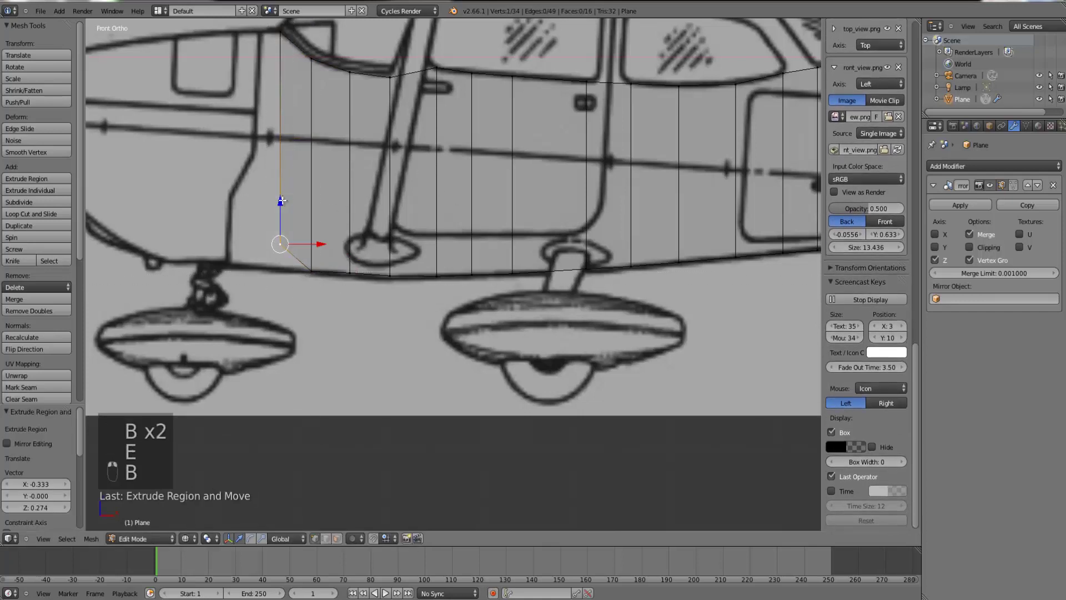
pyautogui.moveTo(281, 200); pyautogui.dragTo(281, 222)
# - Extrude the front edge forward onto the engine cowling above the nose gear, and raise its lower vertex about 0.069
pyautogui.press('b')
pyautogui.moveTo(294, 295); pyautogui.dragTo(224, 23)
pyautogui.scroll(-2, 468, 225)
pyautogui.press('e')
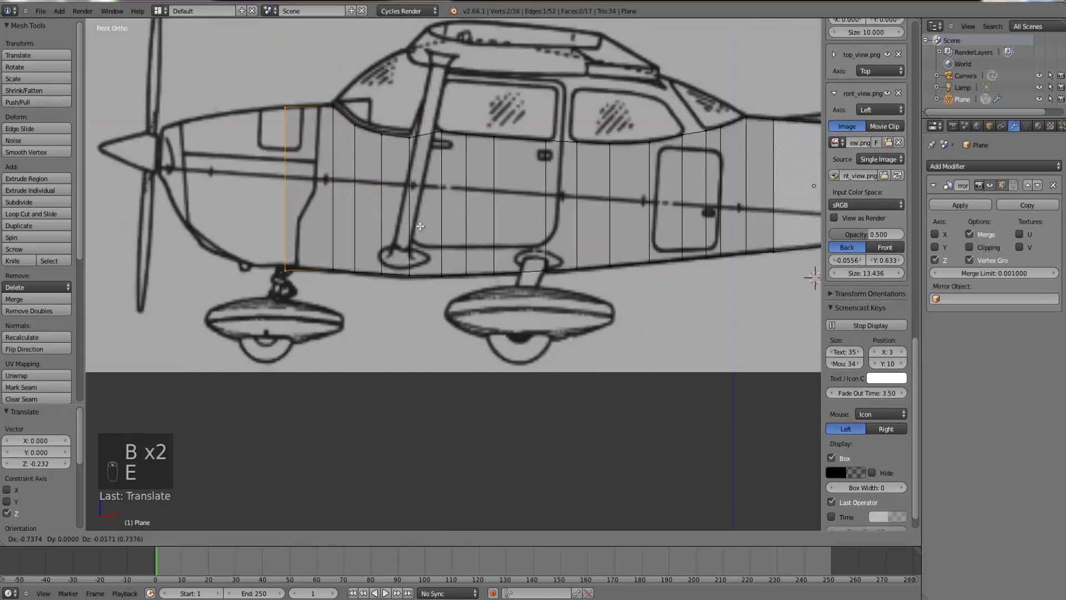
pyautogui.click(421, 226)
pyautogui.moveTo(299, 284); pyautogui.dragTo(303, 304, button='right')
pyautogui.hotkey('ctrl', 'z')
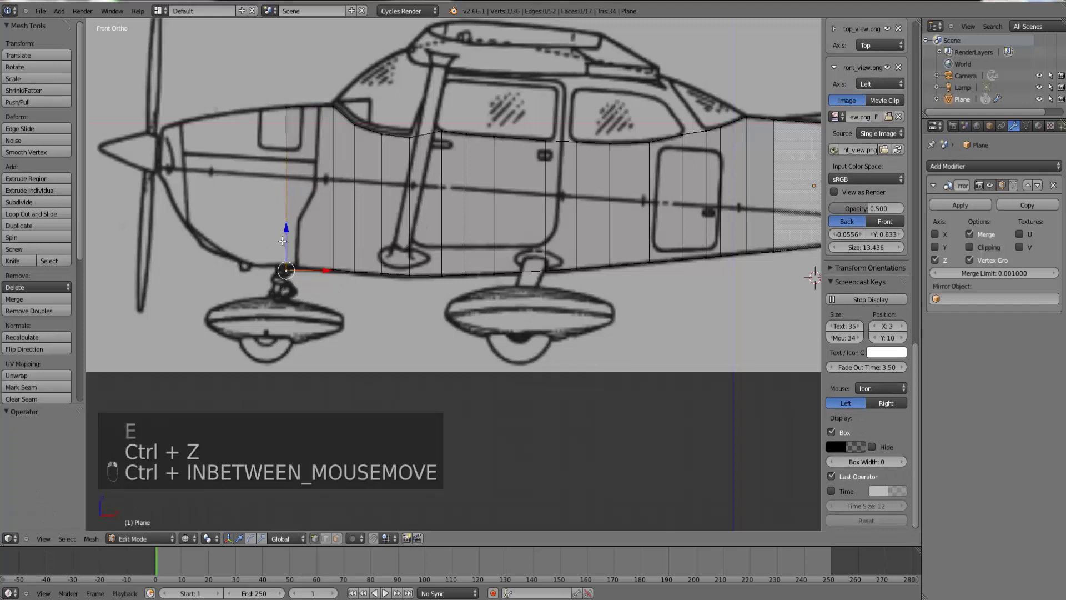
pyautogui.moveTo(282, 240); pyautogui.dragTo(296, 227)
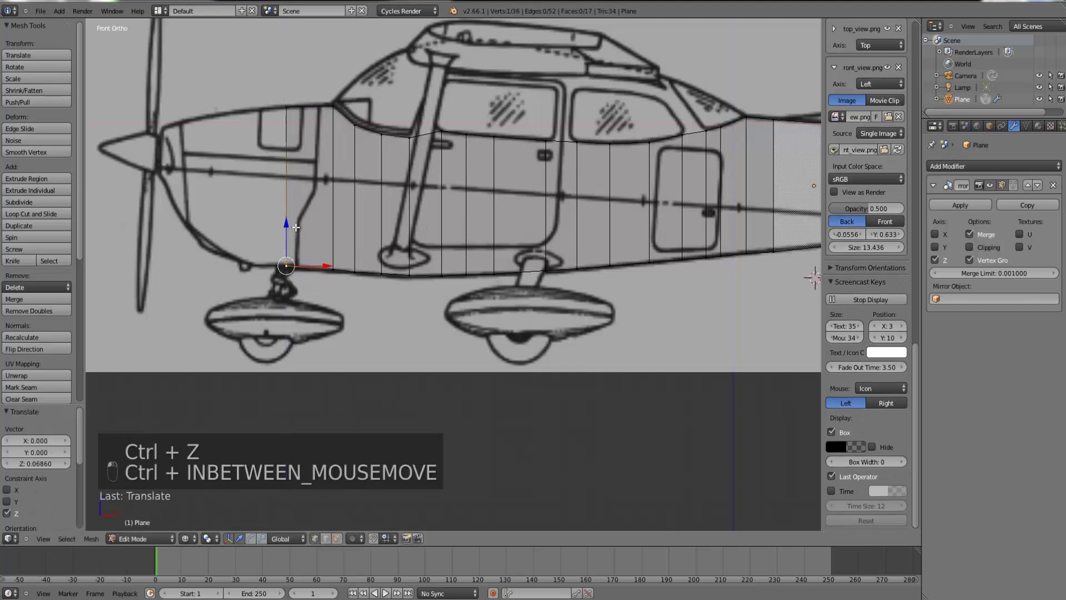
# - In the top view, select the cabin edges between the windshield and the rear window and shift them outward along Y
pyautogui.press('KP_7')
pyautogui.press('b')
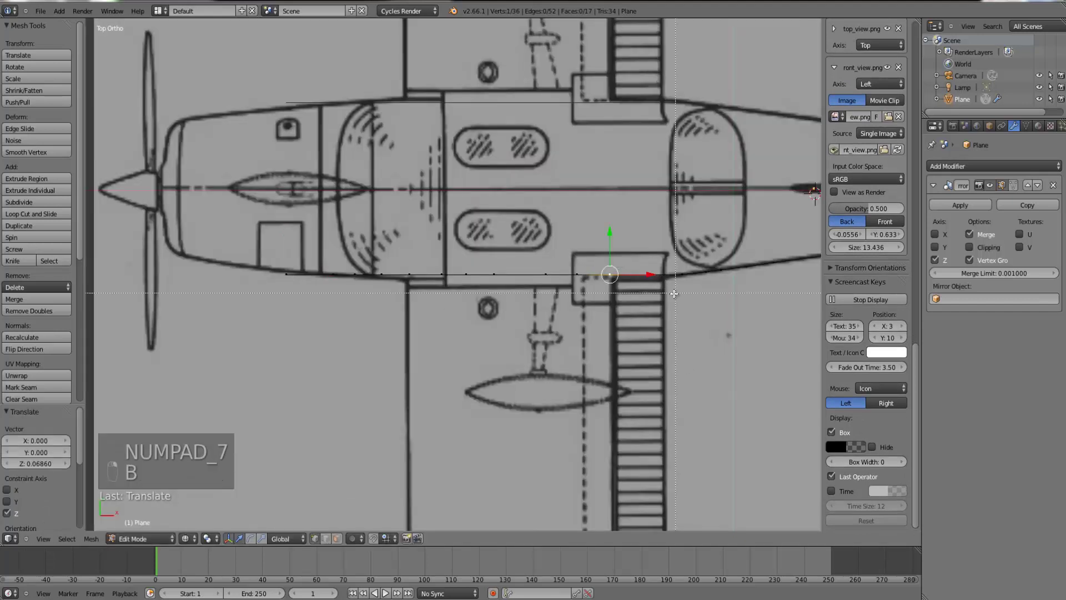
pyautogui.moveTo(673, 293); pyautogui.dragTo(395, 245)
pyautogui.moveTo(525, 237); pyautogui.dragTo(526, 243)
# - Select the cabin edges under the wing and shift them about -0.069 along Y toward the fuselage outline
pyautogui.rightClick(579, 279)
pyautogui.press('b')
pyautogui.moveTo(618, 293); pyautogui.dragTo(434, 246)
pyautogui.moveTo(527, 237); pyautogui.dragTo(468, 254)
# - Shift the four middle cabin edges another -0.034 along Y onto the fuselage outline
pyautogui.rightClick(576, 282)
pyautogui.press('b')
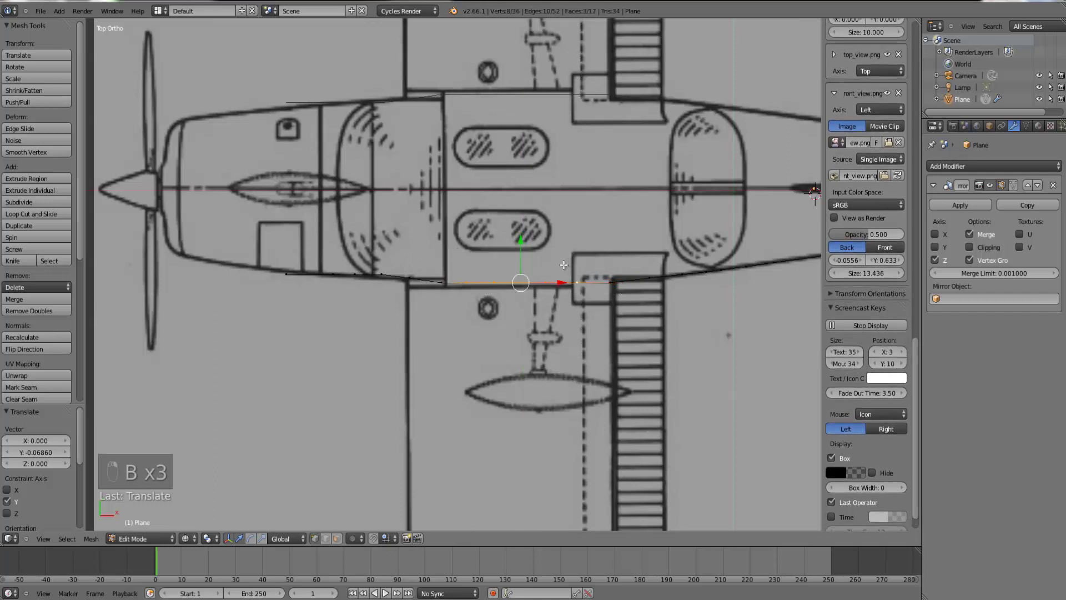
pyautogui.moveTo(523, 235); pyautogui.dragTo(525, 237)
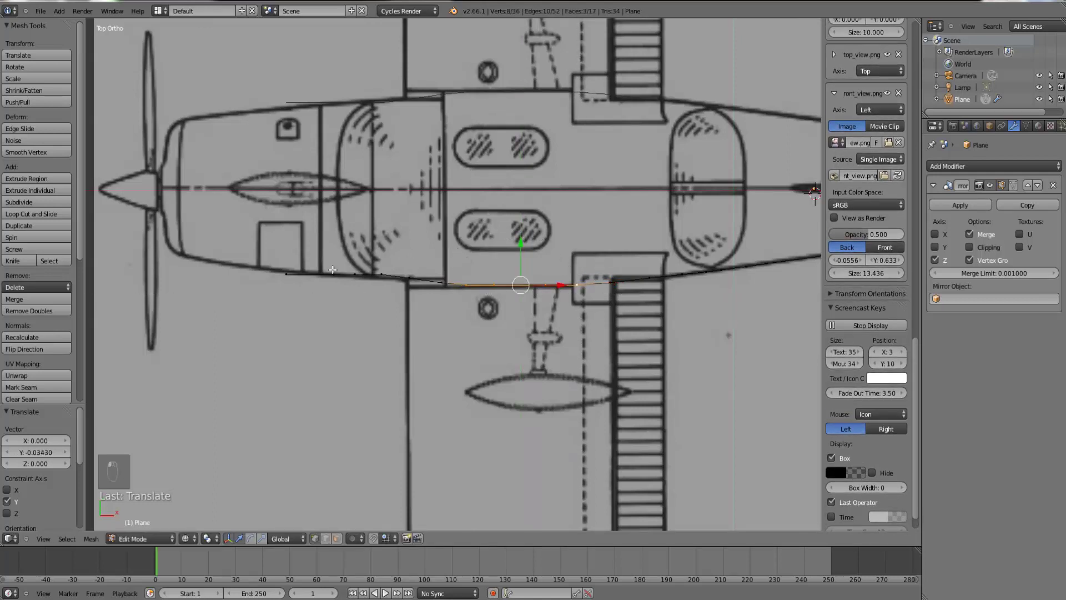
# - Select the foremost fuselage edge and, in the side view, extrude it about 0.73 forward along the cowling's upper outline
pyautogui.rightClick(287, 273)
pyautogui.scroll(2, 303, 314)
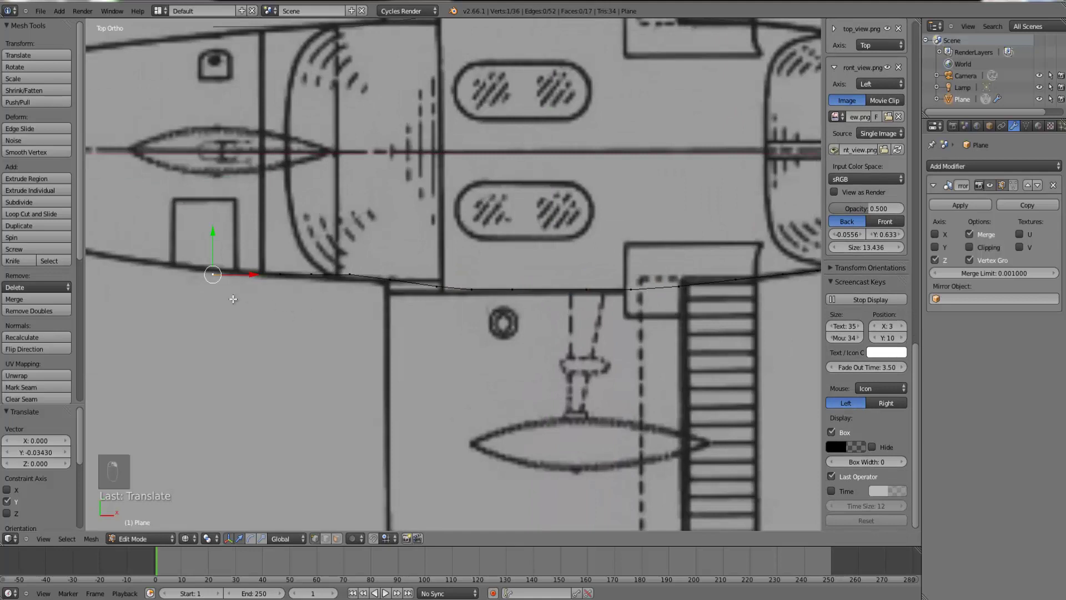
pyautogui.press('b')
pyautogui.moveTo(221, 299); pyautogui.dragTo(156, 219)
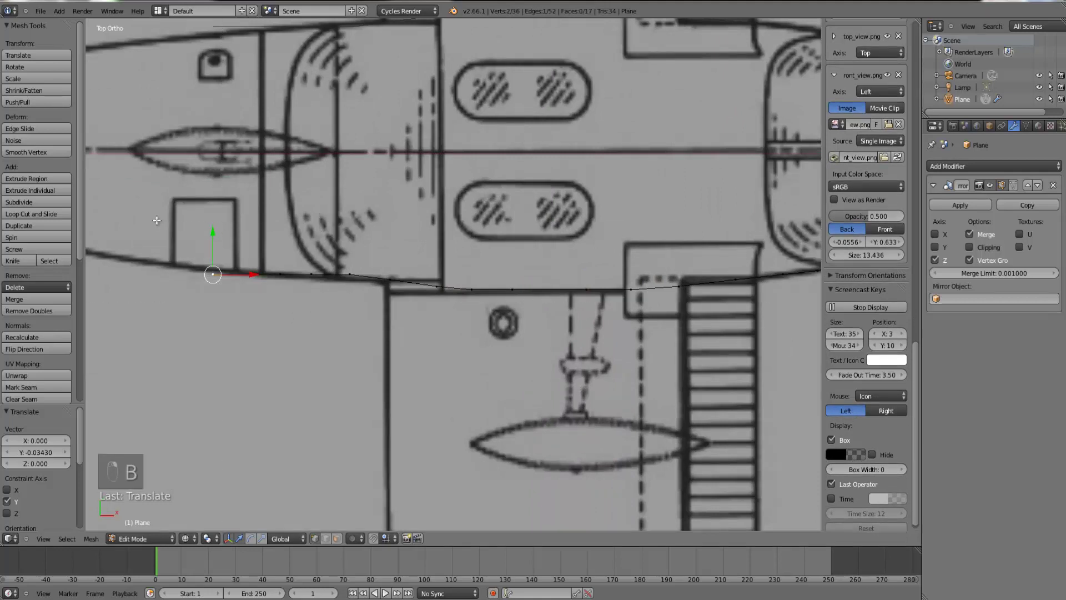
pyautogui.press('KP_1')
pyautogui.press('ctrl+KP_Decimal')
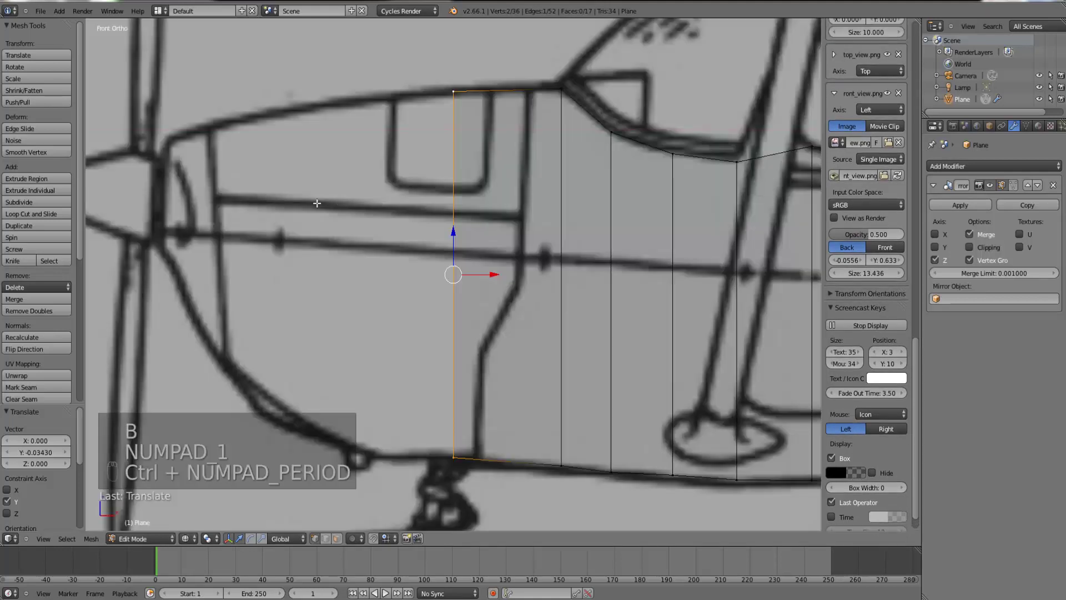
pyautogui.press('e')
pyautogui.click(438, 286)
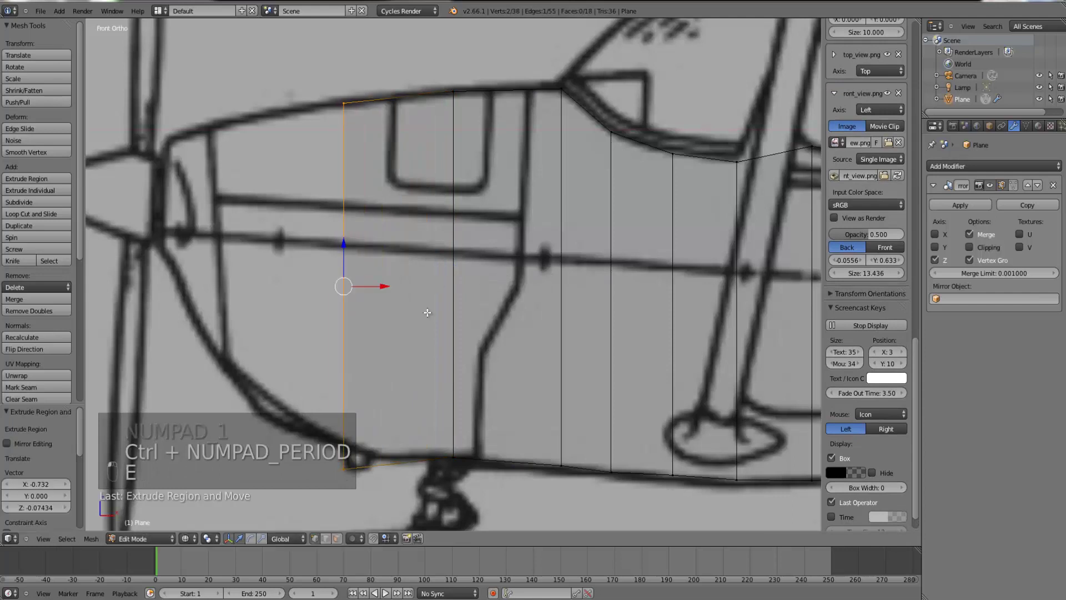
# - Raise the new front edge's lower vertex onto the belly outline ahead of the nose gear
pyautogui.scroll(-1, 425, 313)
pyautogui.press('b')
pyautogui.moveTo(351, 416); pyautogui.dragTo(378, 458)
pyautogui.press('g')
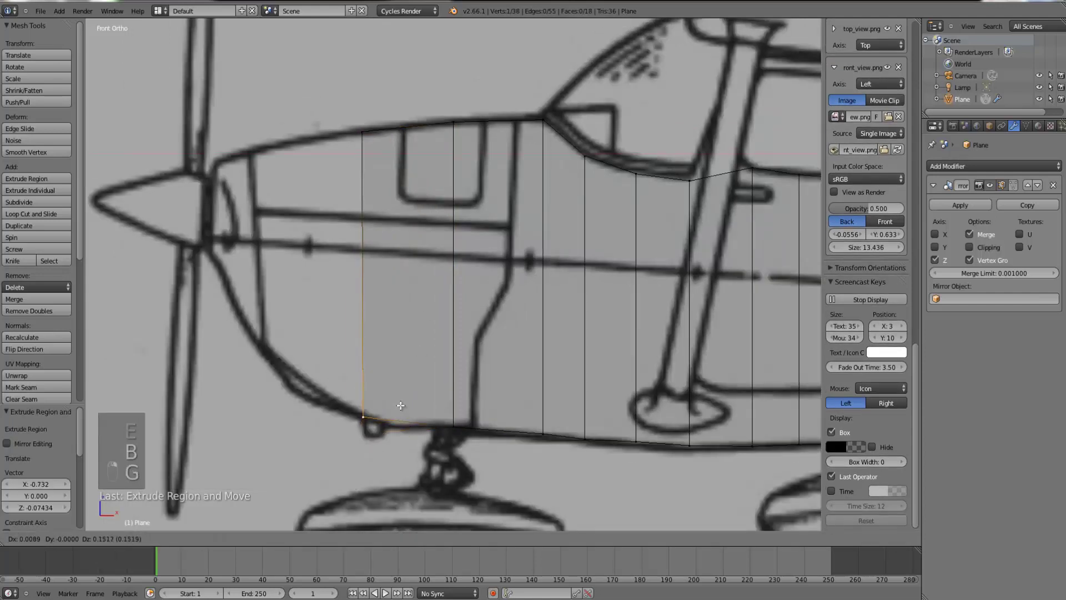
pyautogui.rightClick(401, 404)
pyautogui.moveTo(362, 408); pyautogui.dragTo(364, 372)
pyautogui.press('g')
pyautogui.rightClick(379, 433)
# - Extrude the front edge about 0.5 further forward and raise its lower vertex about 0.388 onto the lower cowling outline
pyautogui.press('b')
pyautogui.moveTo(387, 452); pyautogui.dragTo(290, 81)
pyautogui.press('e')
pyautogui.click(406, 282)
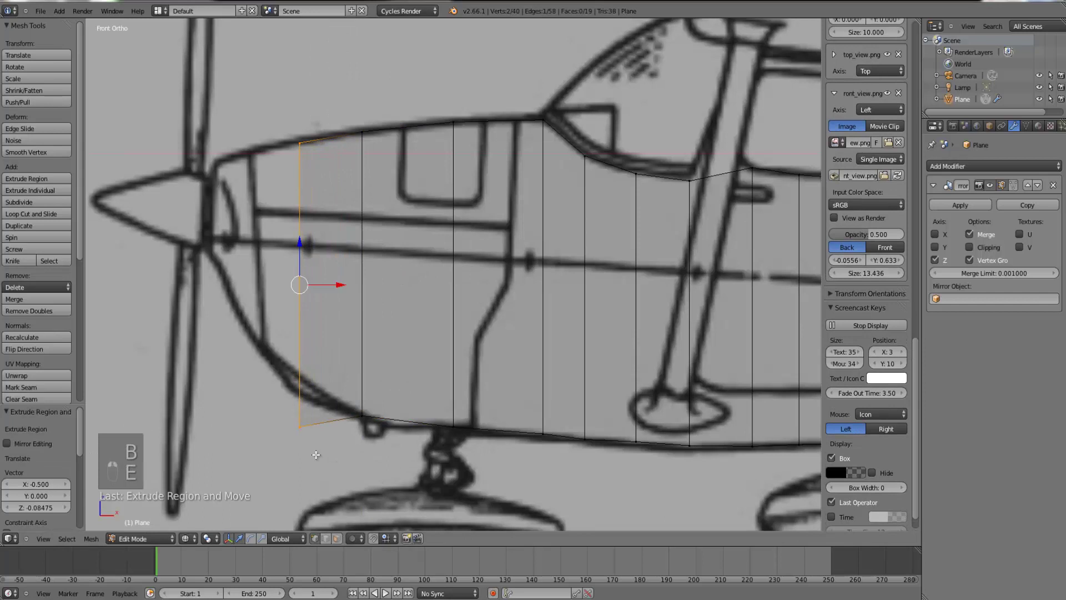
pyautogui.press('b')
pyautogui.rightClick(310, 438)
pyautogui.press('b')
pyautogui.moveTo(303, 387); pyautogui.dragTo(306, 335)
# - Extrude the front edge another 0.446 or so forward and raise its lower vertex onto the curved chin outline
pyautogui.press('b')
pyautogui.moveTo(347, 406); pyautogui.dragTo(251, 67)
pyautogui.press('e')
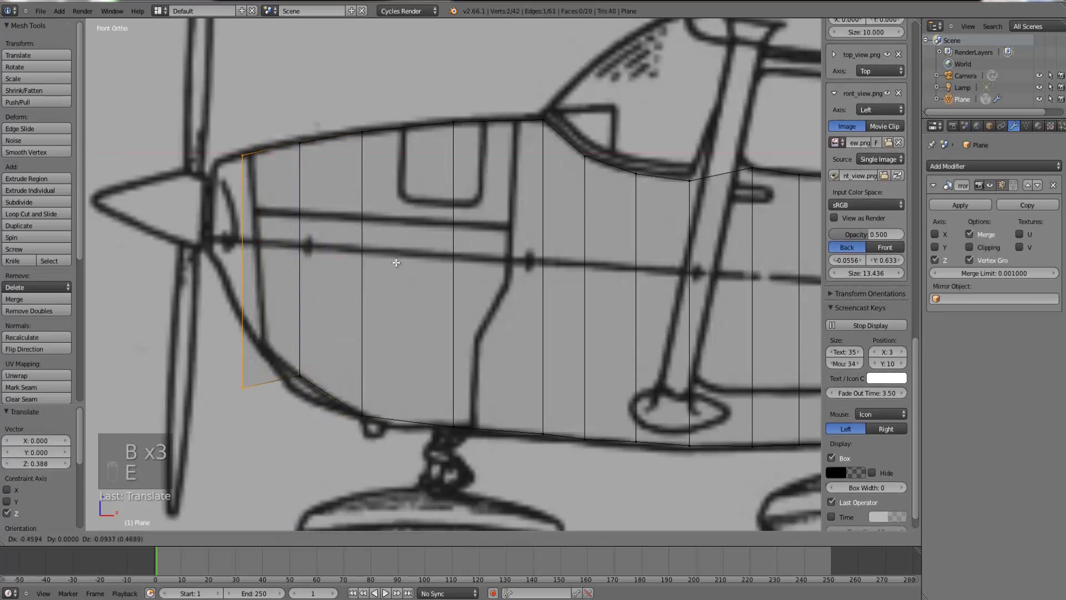
pyautogui.click(397, 263)
pyautogui.press('b')
pyautogui.rightClick(250, 389)
pyautogui.press('b')
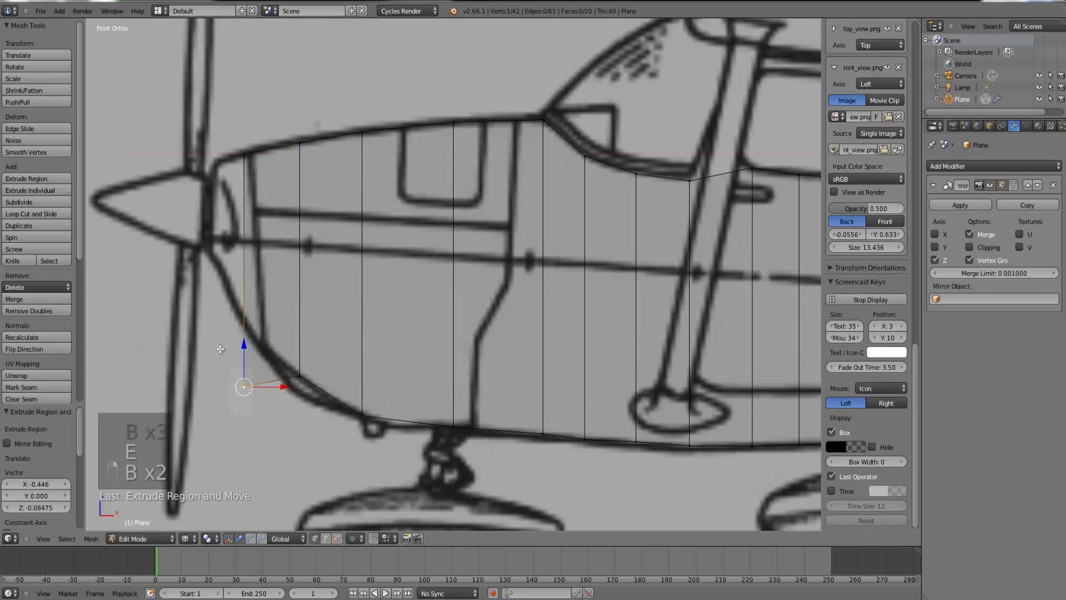
pyautogui.moveTo(245, 345); pyautogui.dragTo(257, 294)
# - Extrude the front edge about 0.223 forward to the propeller end of the cowling and raise its lower vertex about 0.535
pyautogui.press('b')
pyautogui.moveTo(286, 370); pyautogui.dragTo(221, 134)
pyautogui.press('e')
pyautogui.click(287, 216)
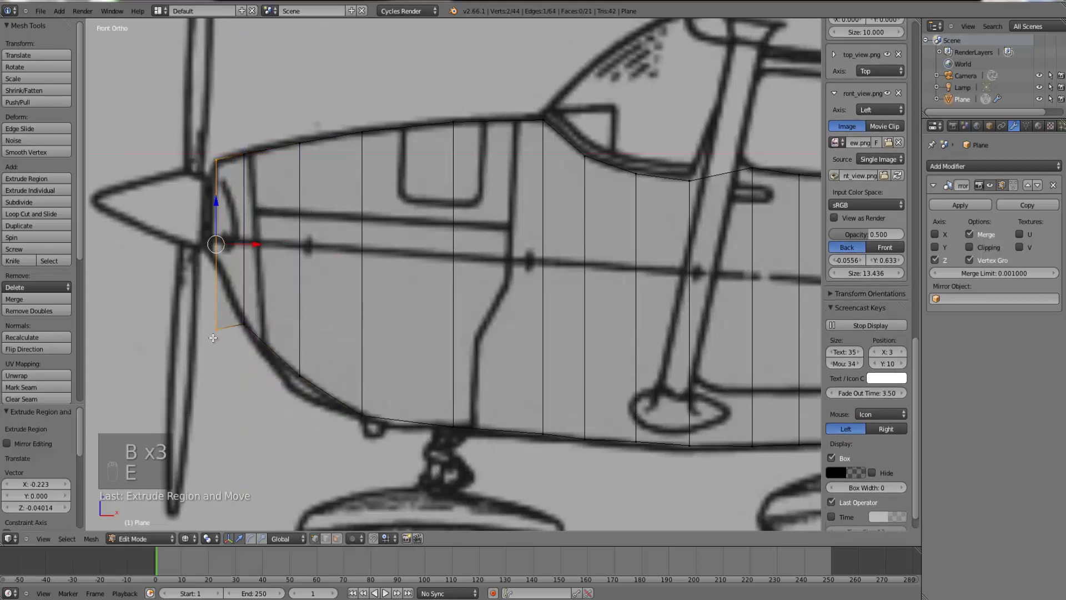
pyautogui.rightClick(216, 335)
pyautogui.press('b')
pyautogui.moveTo(195, 358); pyautogui.dragTo(228, 214)
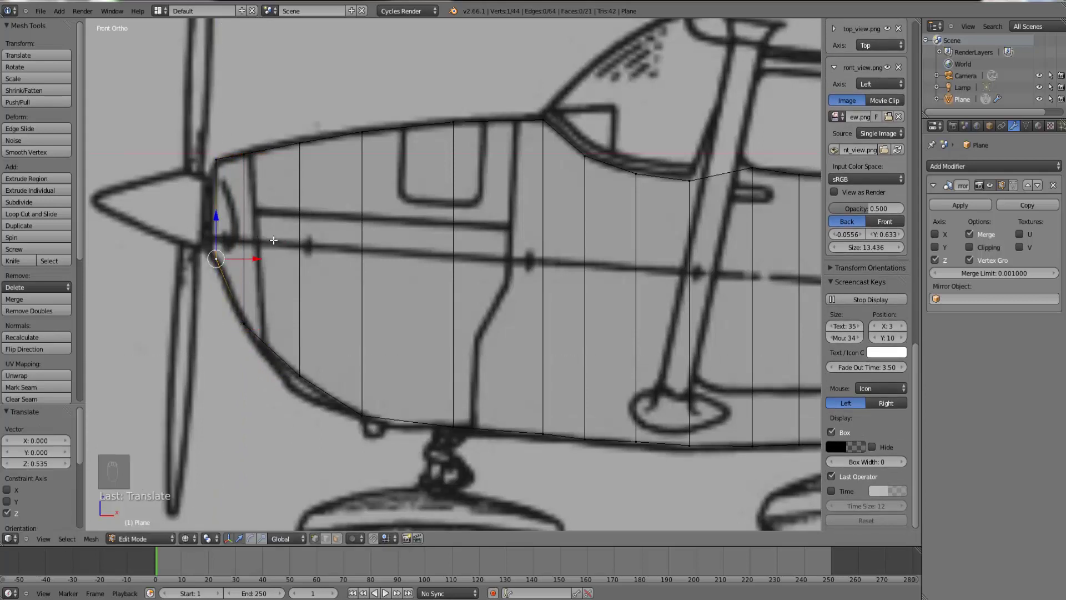
# - In the top view, select the eight front edges from the windshield forward and shift them about -0.027 along Y
pyautogui.press('KP_7')
pyautogui.rightClick(358, 274)
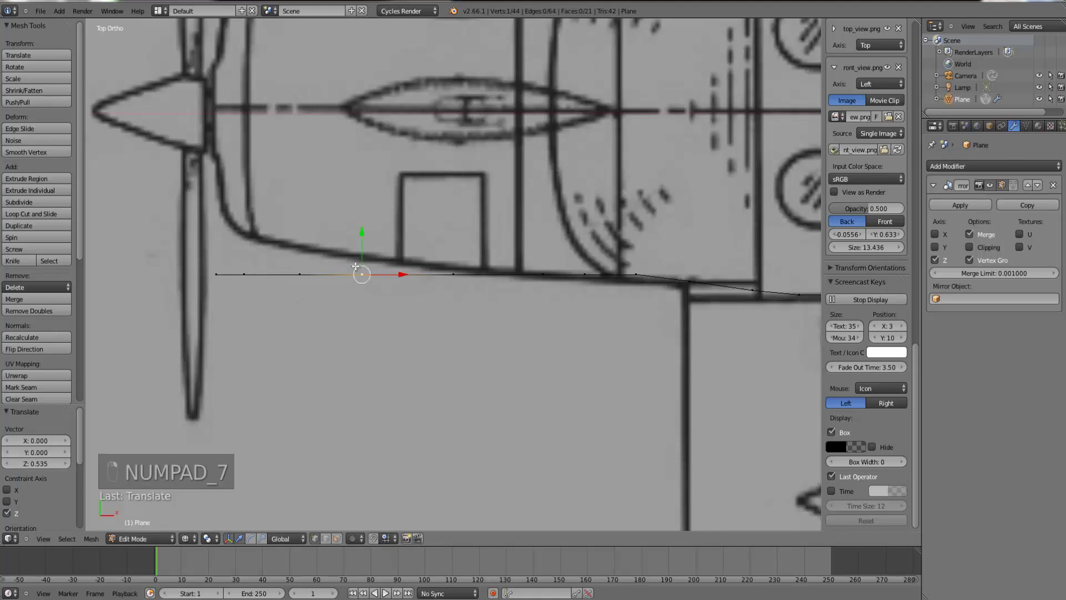
pyautogui.rightClick(452, 275)
pyautogui.press('b')
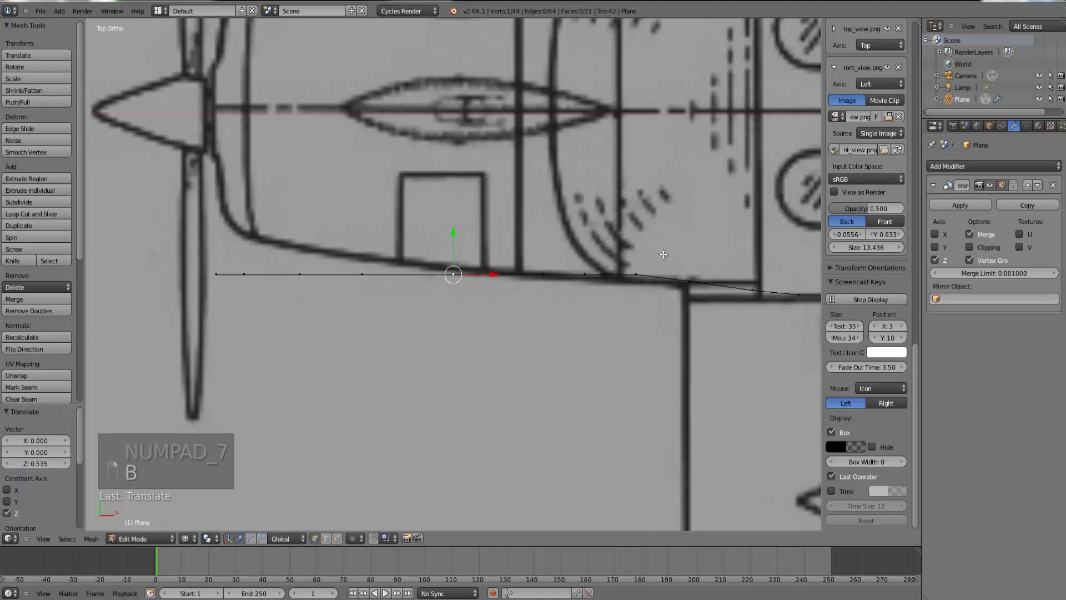
pyautogui.rightClick(636, 274)
pyautogui.press('b')
pyautogui.moveTo(643, 299); pyautogui.dragTo(564, 228)
pyautogui.moveTo(456, 219); pyautogui.dragTo(178, 176)
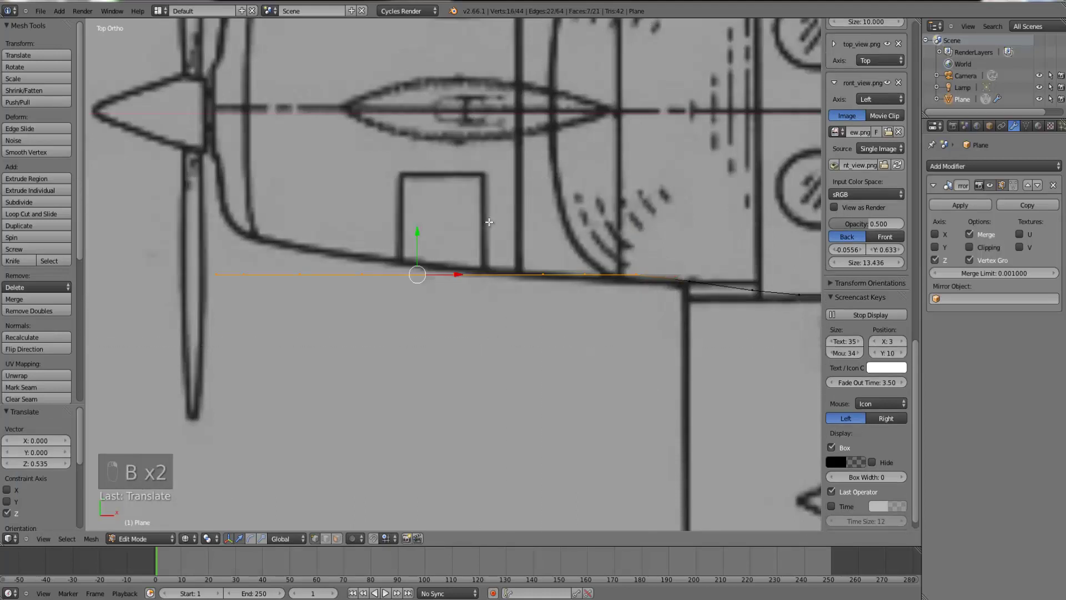
pyautogui.moveTo(419, 236); pyautogui.dragTo(425, 240)
# - Shift the six front cowling edges inward along Y, and the front five another 0.036 or so toward the outline
pyautogui.rightClick(577, 294)
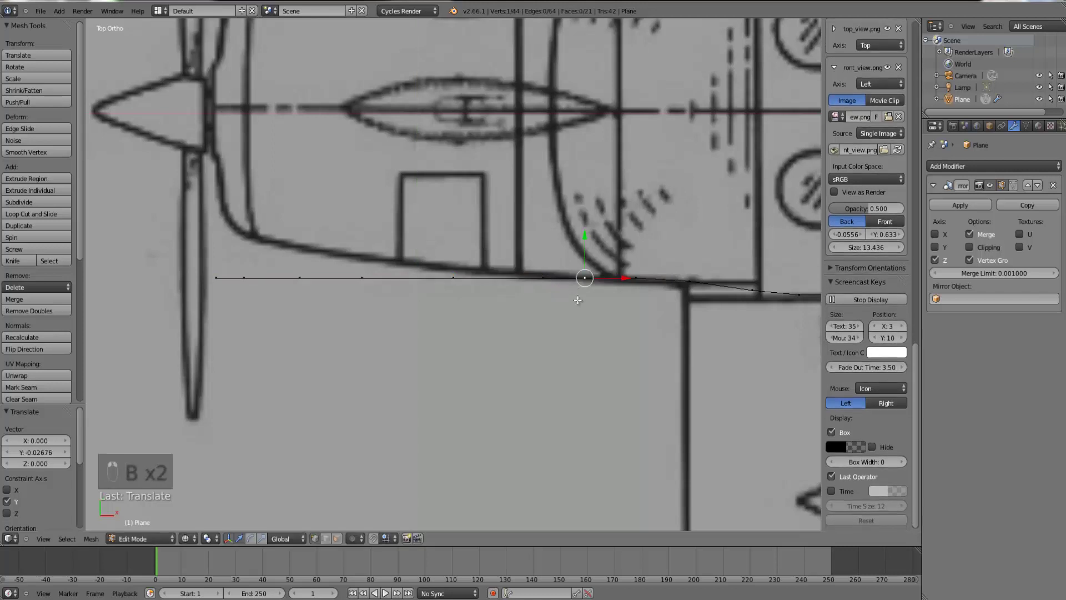
pyautogui.rightClick(550, 292)
pyautogui.press('b')
pyautogui.moveTo(558, 320); pyautogui.dragTo(145, 250)
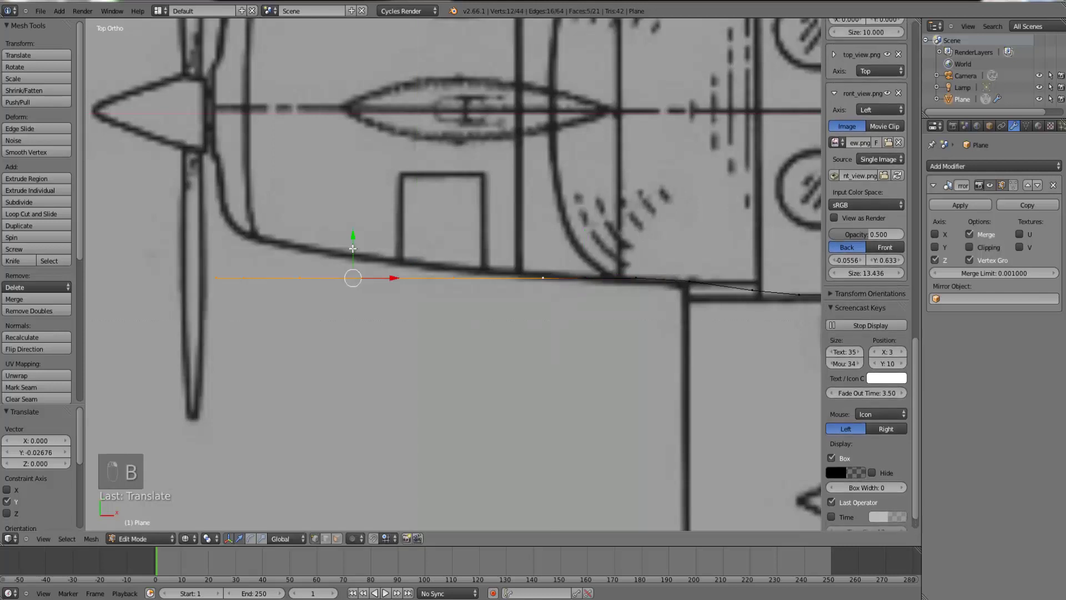
pyautogui.moveTo(352, 249); pyautogui.dragTo(357, 244)
pyautogui.rightClick(453, 276)
pyautogui.press('b')
pyautogui.moveTo(476, 319); pyautogui.dragTo(162, 212)
pyautogui.moveTo(316, 237); pyautogui.dragTo(316, 234)
# - Shift the front four cowling edges about 0.089 along Y, and the front three about 0.094 more
pyautogui.rightClick(300, 270)
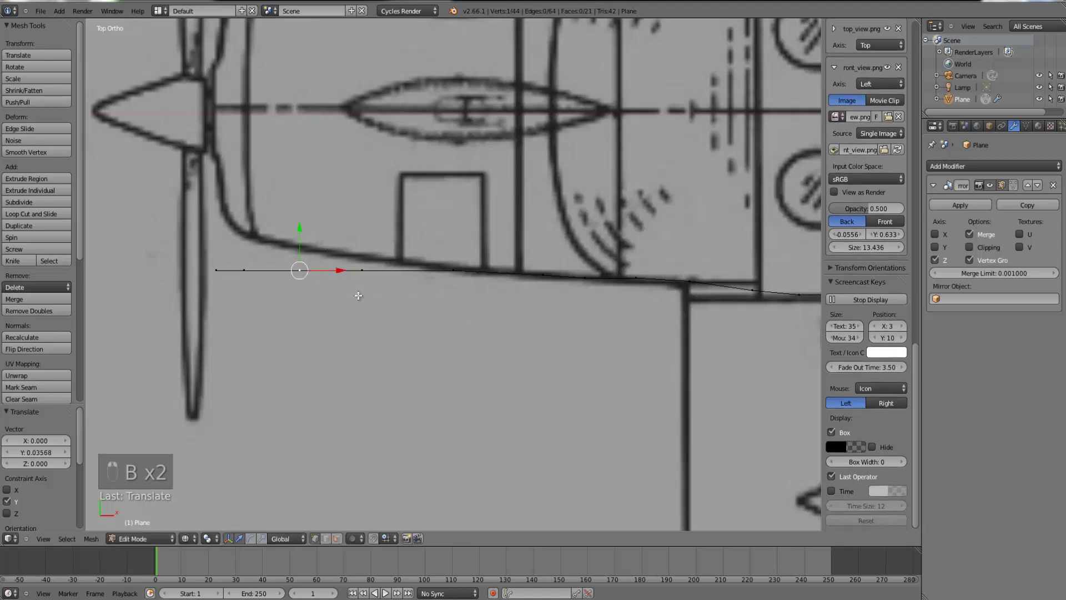
pyautogui.press('b')
pyautogui.moveTo(381, 328); pyautogui.dragTo(164, 223)
pyautogui.moveTo(282, 231); pyautogui.dragTo(284, 223)
pyautogui.rightClick(246, 262)
pyautogui.press('b')
pyautogui.moveTo(325, 281); pyautogui.dragTo(180, 225)
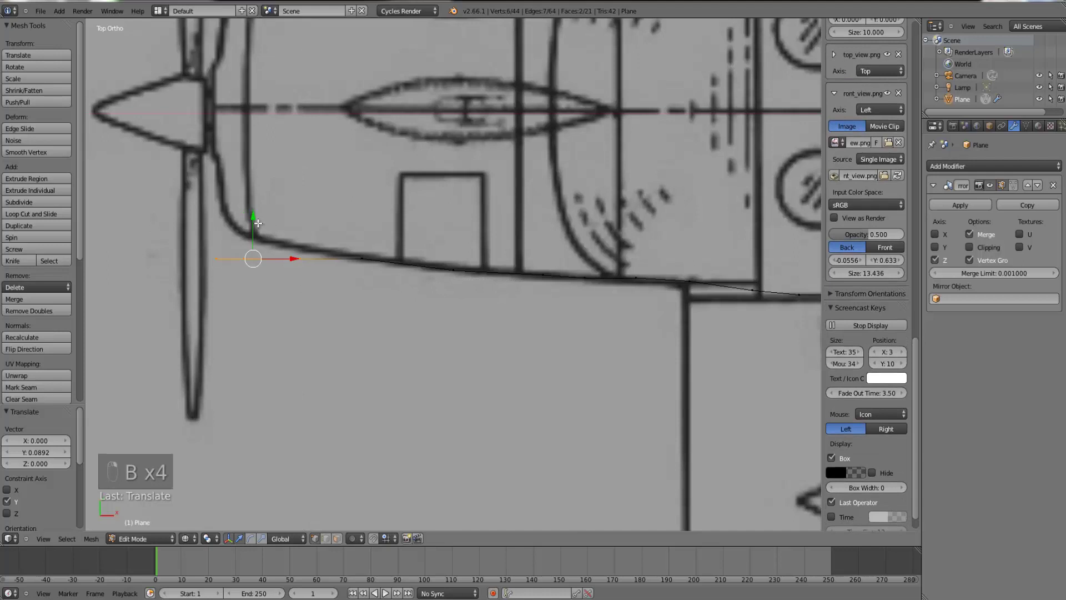
pyautogui.moveTo(258, 223); pyautogui.dragTo(255, 210)
# - Shift the two foremost edges about 0.089 along Y, and the very front edge another 0.58 toward the spinner
pyautogui.rightClick(248, 240)
pyautogui.press('b')
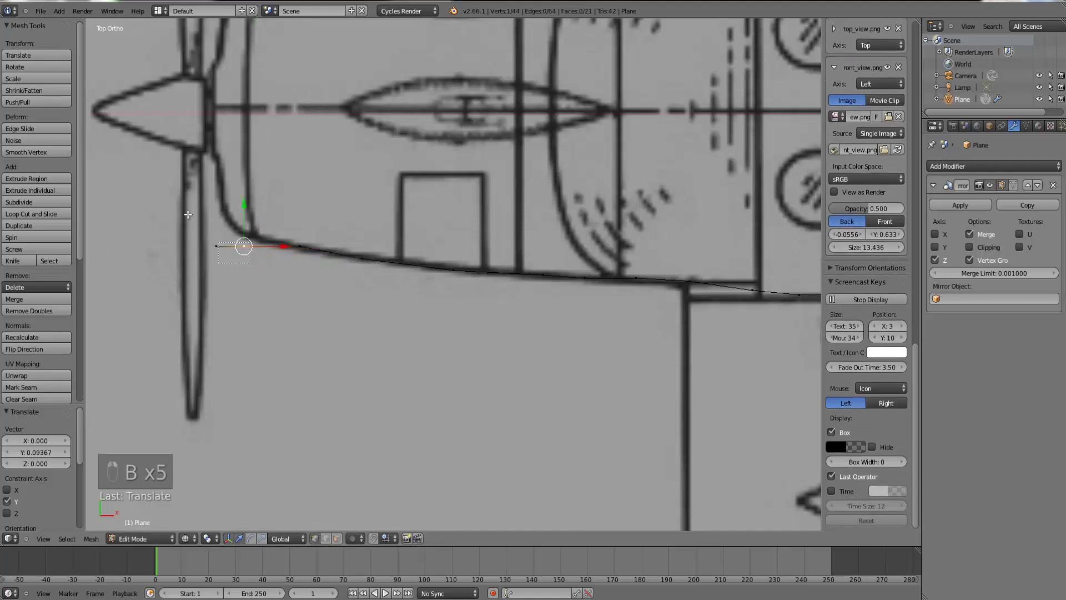
pyautogui.moveTo(188, 215); pyautogui.dragTo(271, 262)
pyautogui.moveTo(234, 211); pyautogui.dragTo(235, 199)
pyautogui.rightClick(218, 235)
pyautogui.press('b')
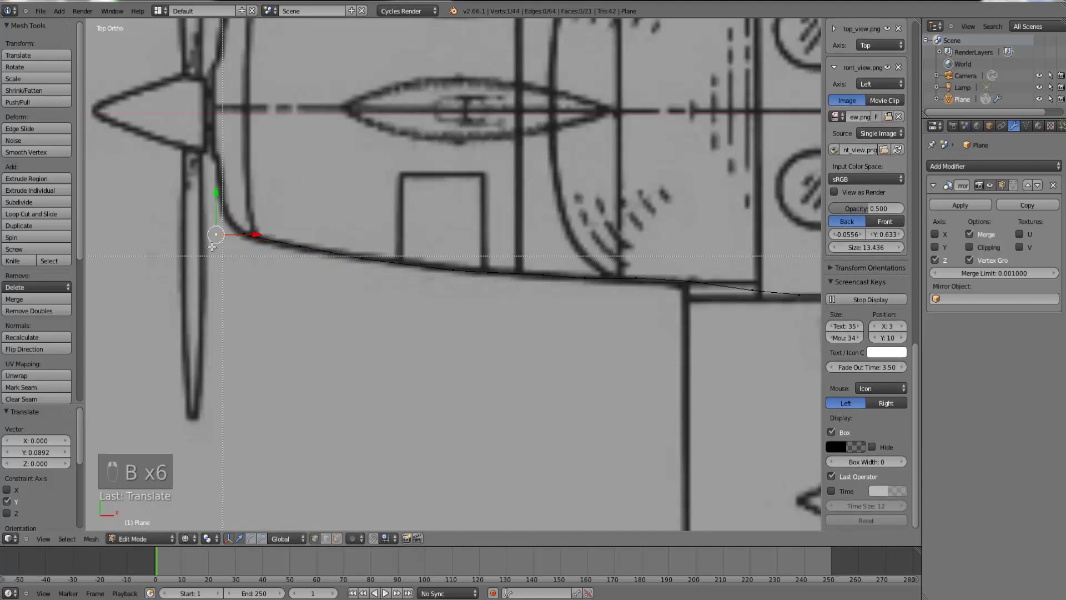
pyautogui.moveTo(223, 255); pyautogui.dragTo(237, 129)
# - Add a vertical loop cut through the foremost nose face and shift it about -0.174 along Y onto the cowling's rounded corner
pyautogui.hotkey('ctrl', 'r')
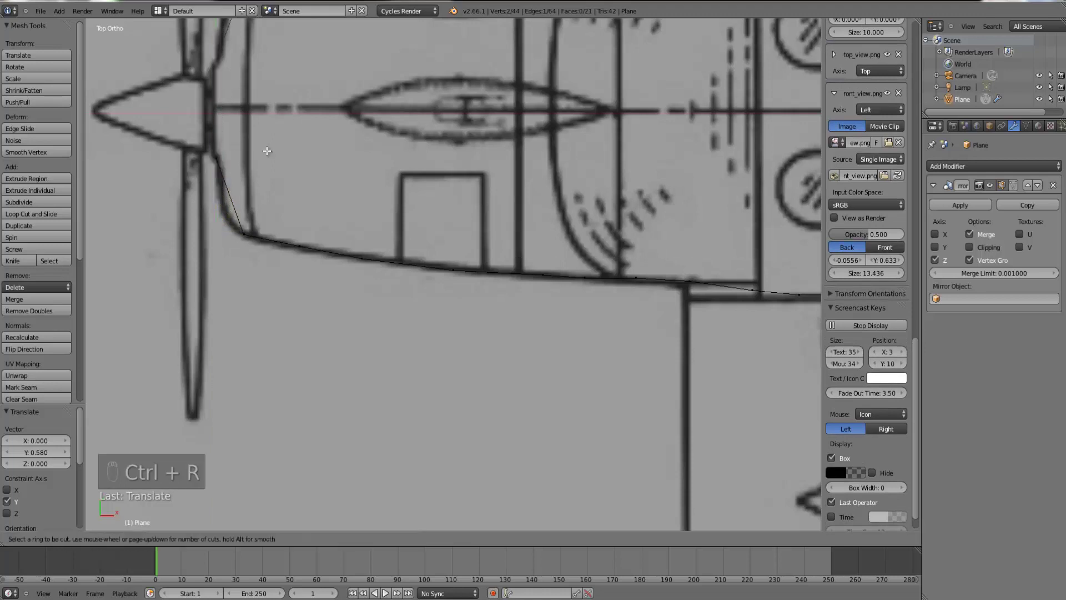
pyautogui.rightClick(227, 202)
pyautogui.moveTo(227, 202); pyautogui.dragTo(235, 260, button='middle')
pyautogui.hotkey('ctrl', 'r')
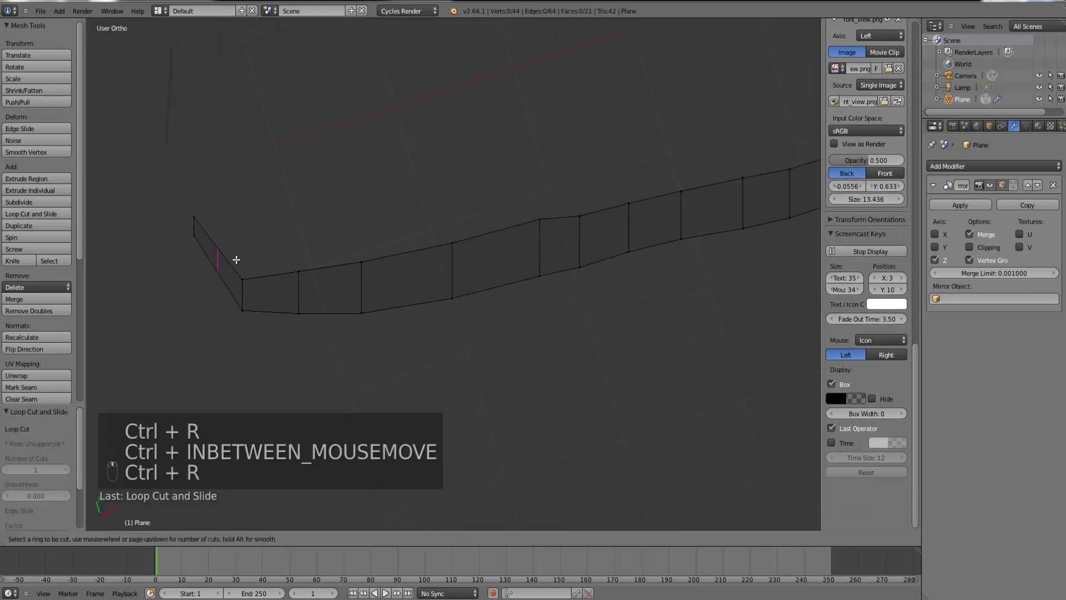
pyautogui.click(233, 259)
pyautogui.rightClick(234, 259)
pyautogui.press('KP_7')
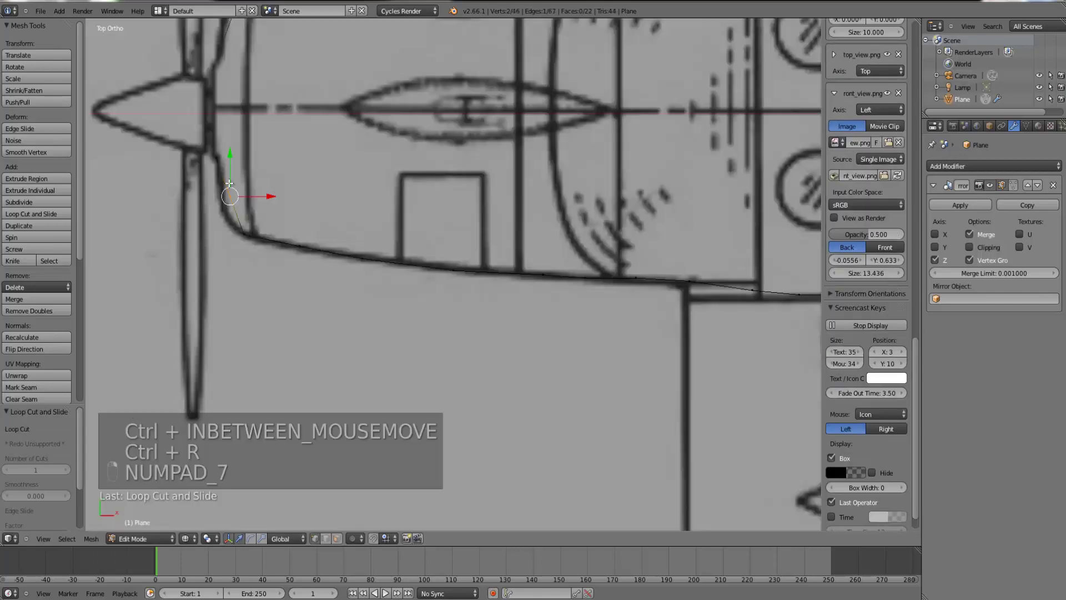
pyautogui.moveTo(230, 153); pyautogui.dragTo(230, 178)
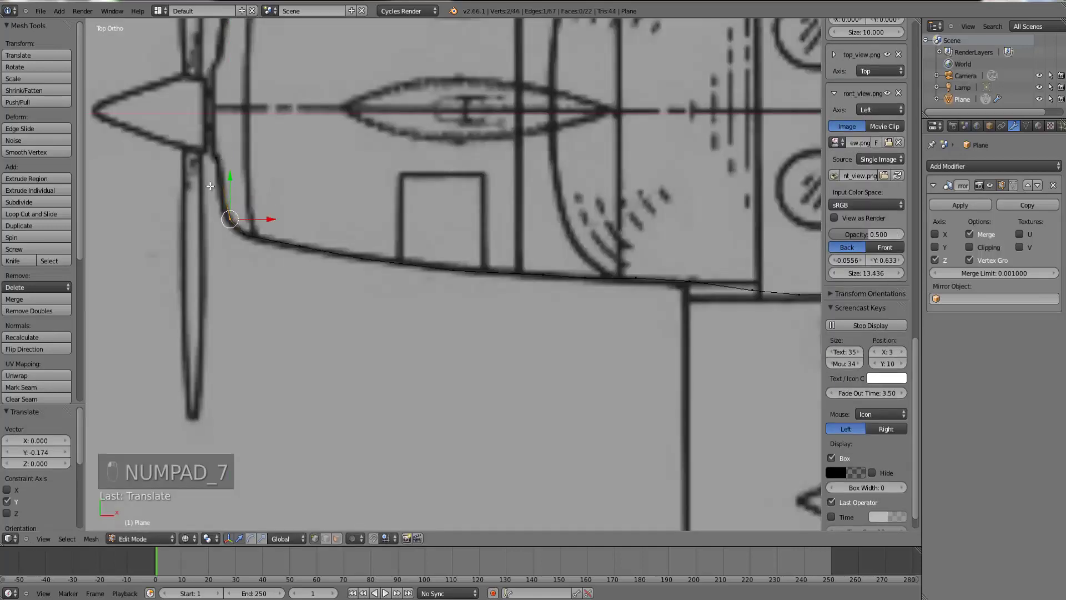
# - Return to Object Mode with solid shading and enable Clipping on the fuselage's Mirror modifier
pyautogui.press('KP_1')
pyautogui.press('Tab')
pyautogui.press('z')
pyautogui.scroll(-3, 353, 251)
pyautogui.moveTo(352, 251); pyautogui.dragTo(440, 272, button='middle')
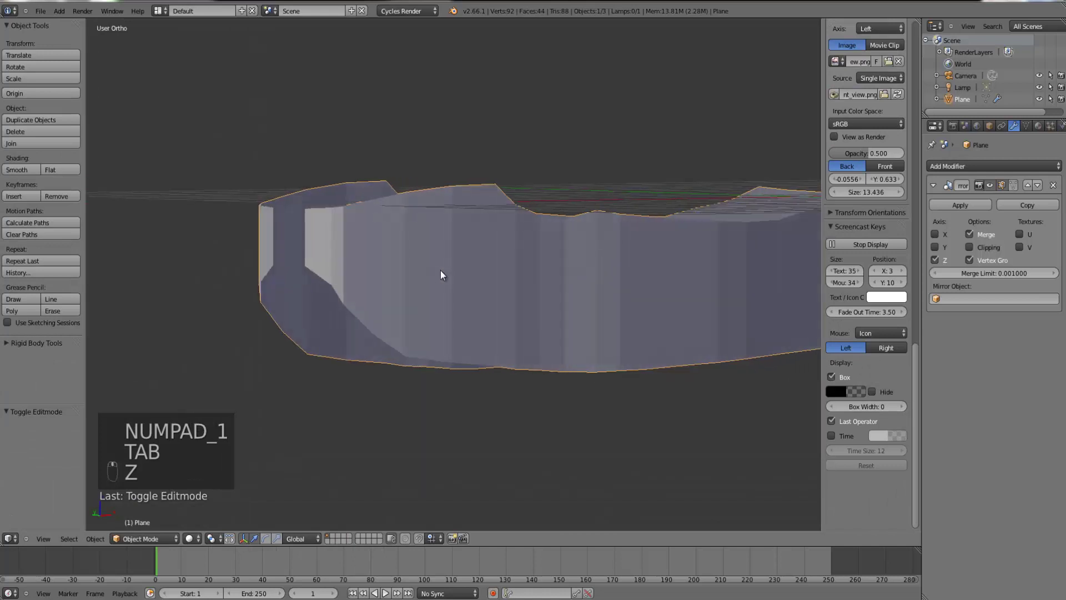
pyautogui.click(970, 248)
# - Examine the mirrored fuselage shape from several angles and against the side-view blueprint
pyautogui.scroll(2, 548, 279)
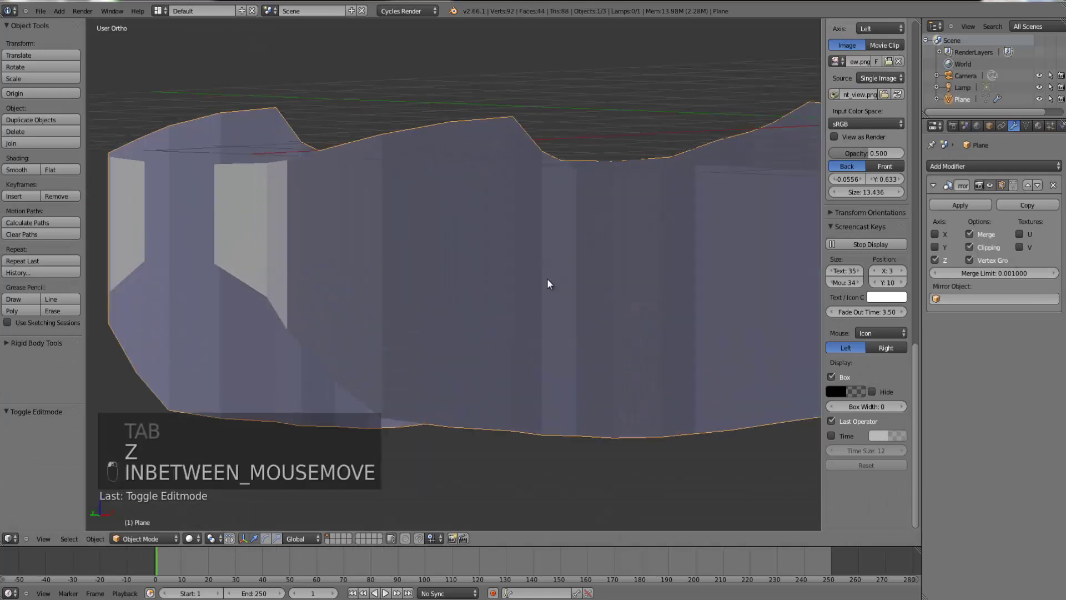
pyautogui.scroll(-3, 565, 272)
pyautogui.moveTo(550, 277)
pyautogui.mouseDown(button='middle')
pyautogui.moveTo(560, 290)
pyautogui.moveTo(532, 279)
pyautogui.mouseUp(button='middle')
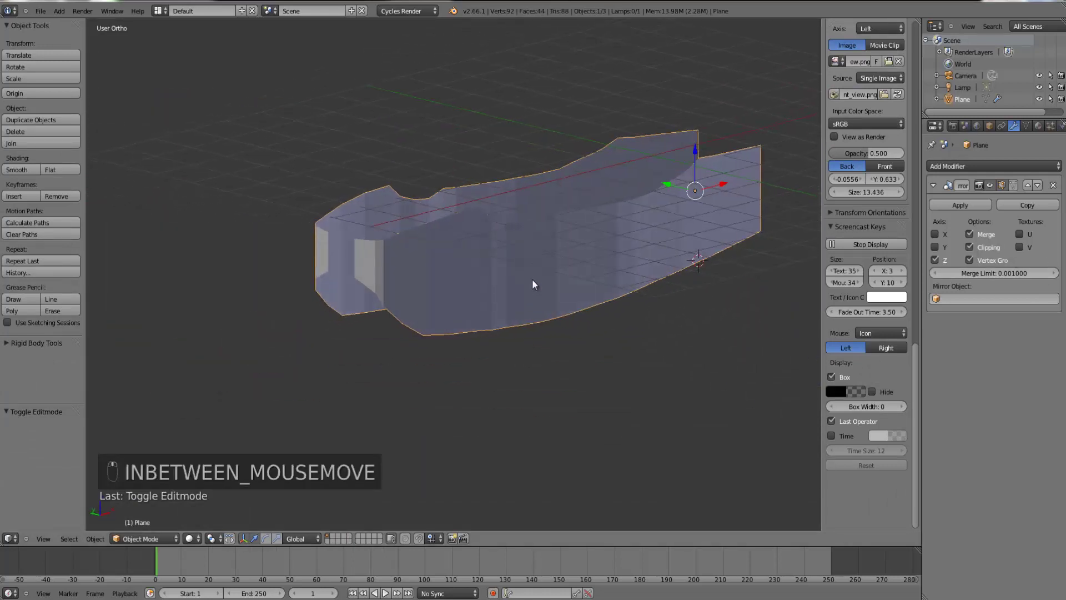
pyautogui.click(45, 12)
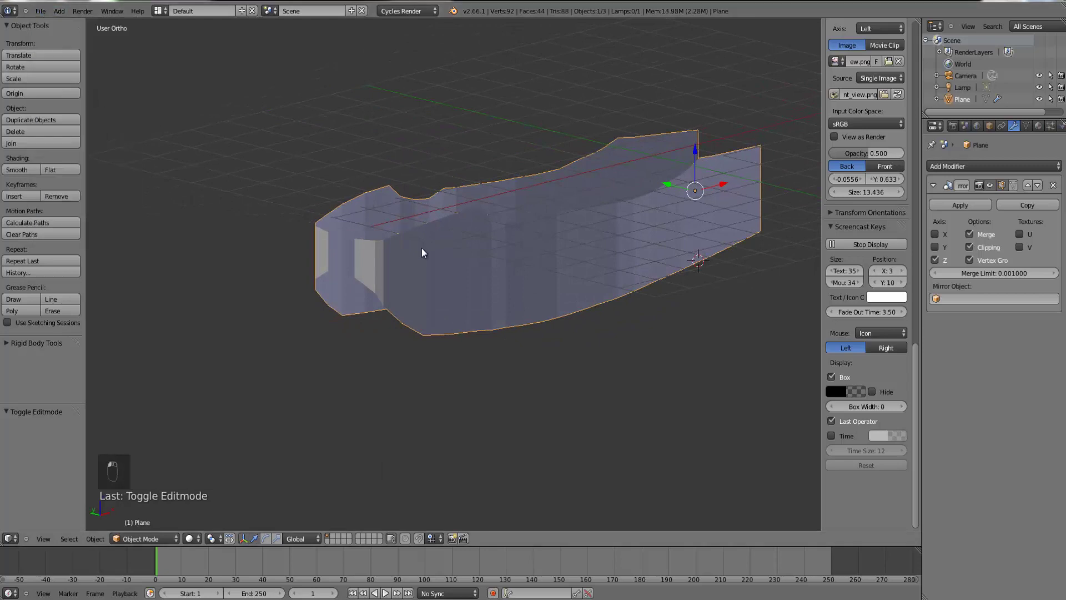
pyautogui.scroll(3, 391, 255)
pyautogui.press('KP_1')
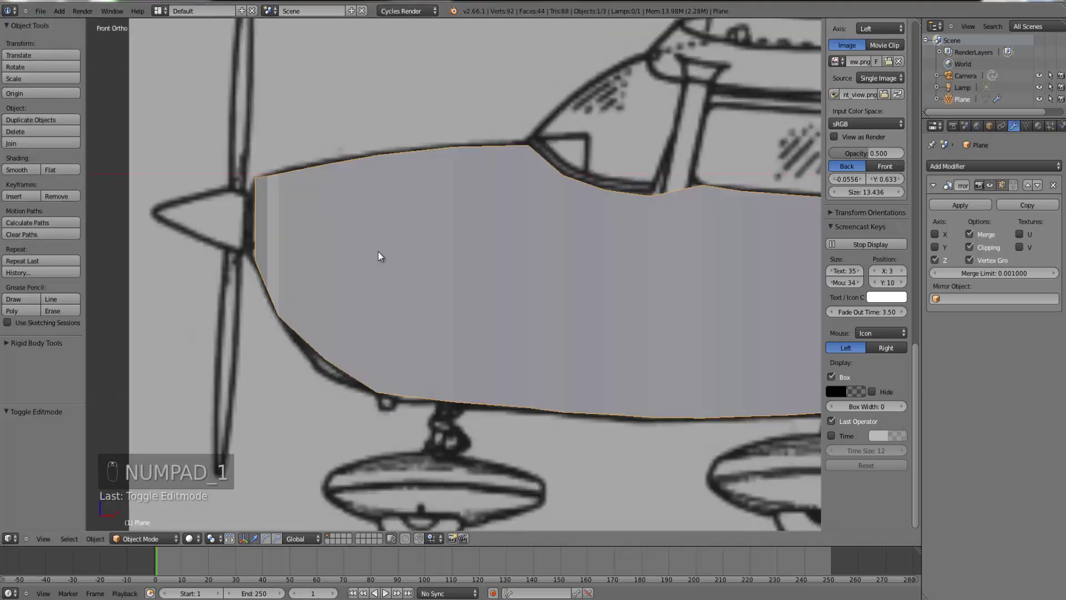
pyautogui.scroll(-2, 378, 252)
pyautogui.moveTo(465, 292); pyautogui.dragTo(495, 312, button='middle')
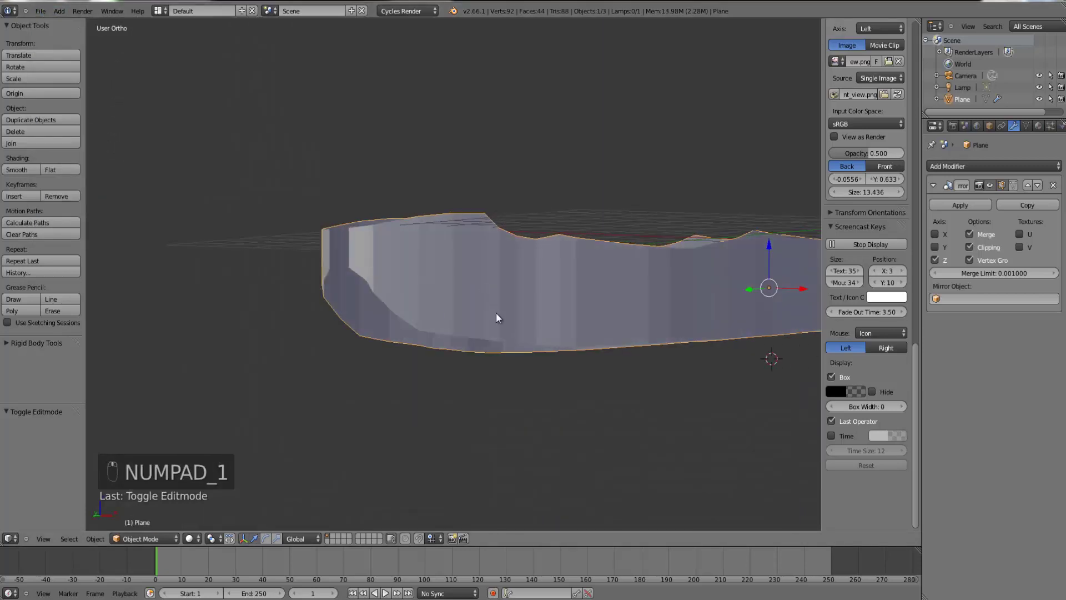
pyautogui.press('KP_1')
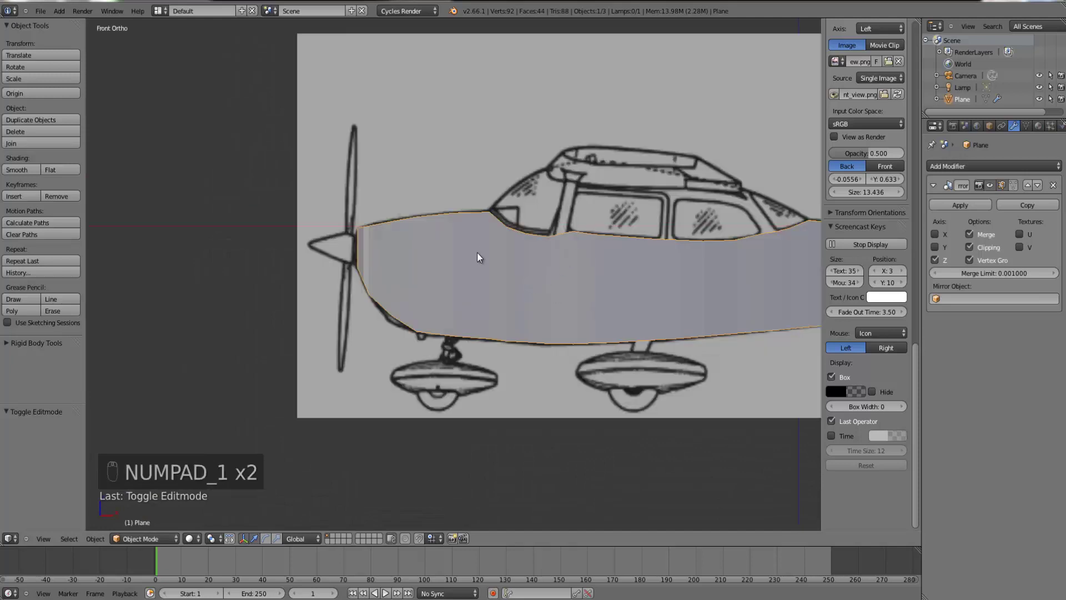
# - Add a lengthwise loop cut midway up the fuselage side panel
pyautogui.press('Tab')
pyautogui.hotkey('ctrl', 'r')
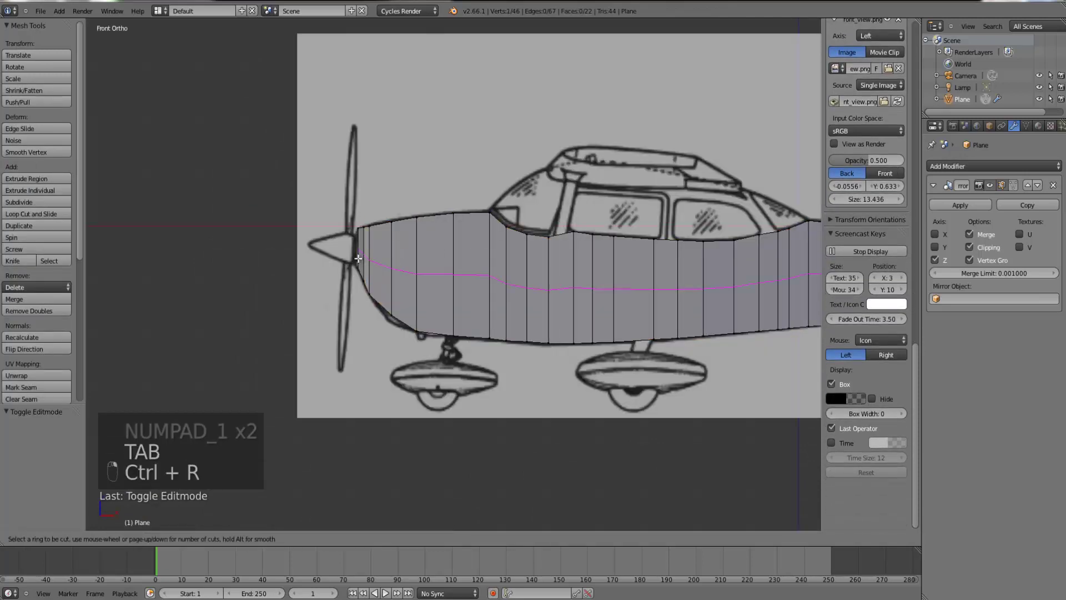
pyautogui.click(359, 259)
pyautogui.rightClick(359, 258)
pyautogui.press('Tab')
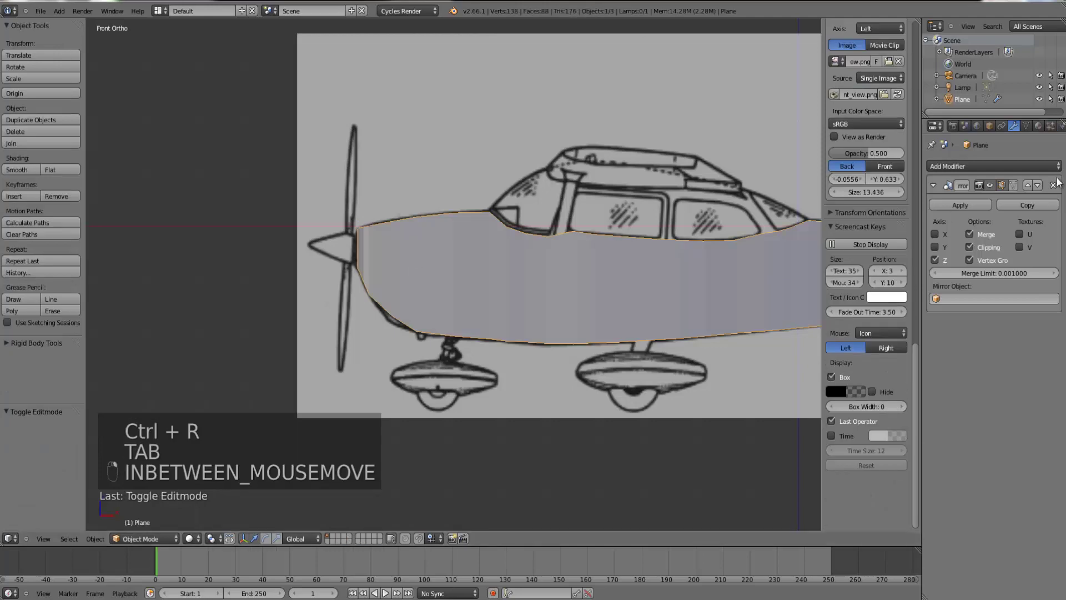
# - Add a Subdivision Surface modifier to the fuselage and, in Edit Mode, select the lower vertex on the chin of the nose
pyautogui.click(980, 167)
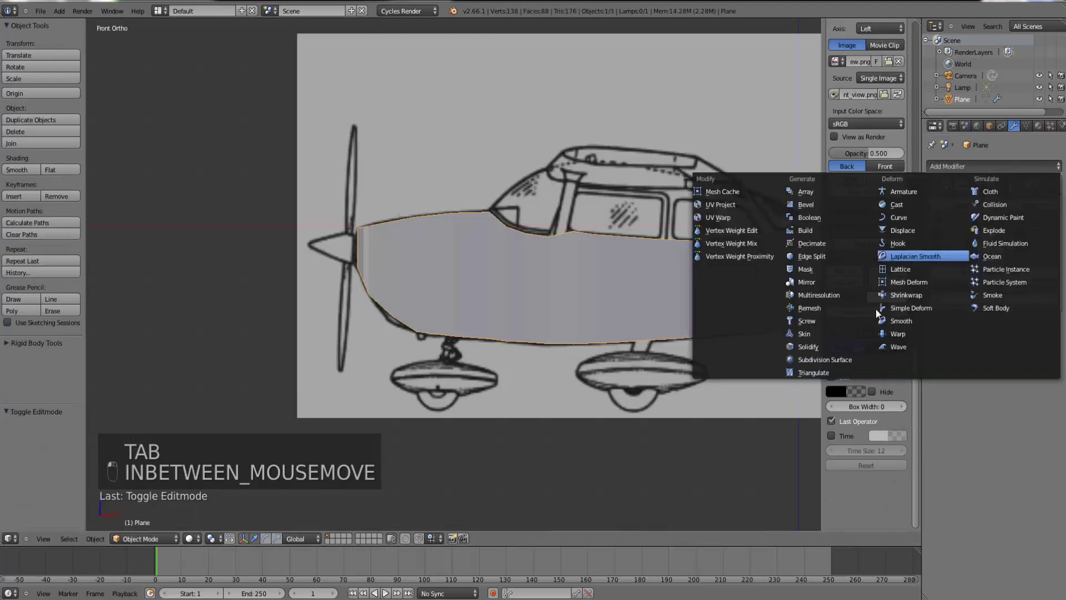
pyautogui.click(800, 359)
pyautogui.press('Tab')
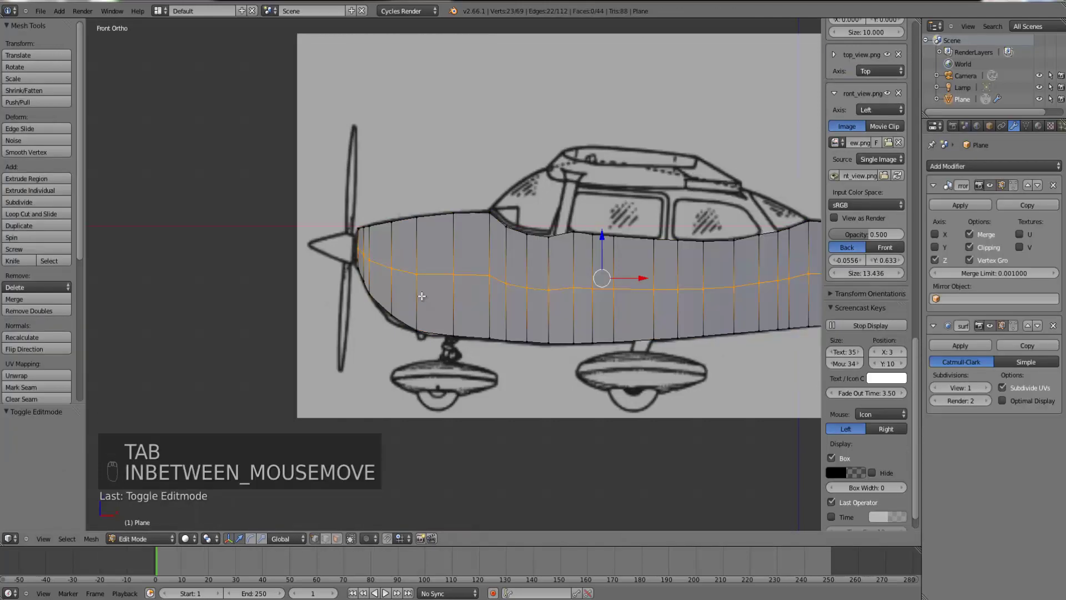
pyautogui.rightClick(369, 293)
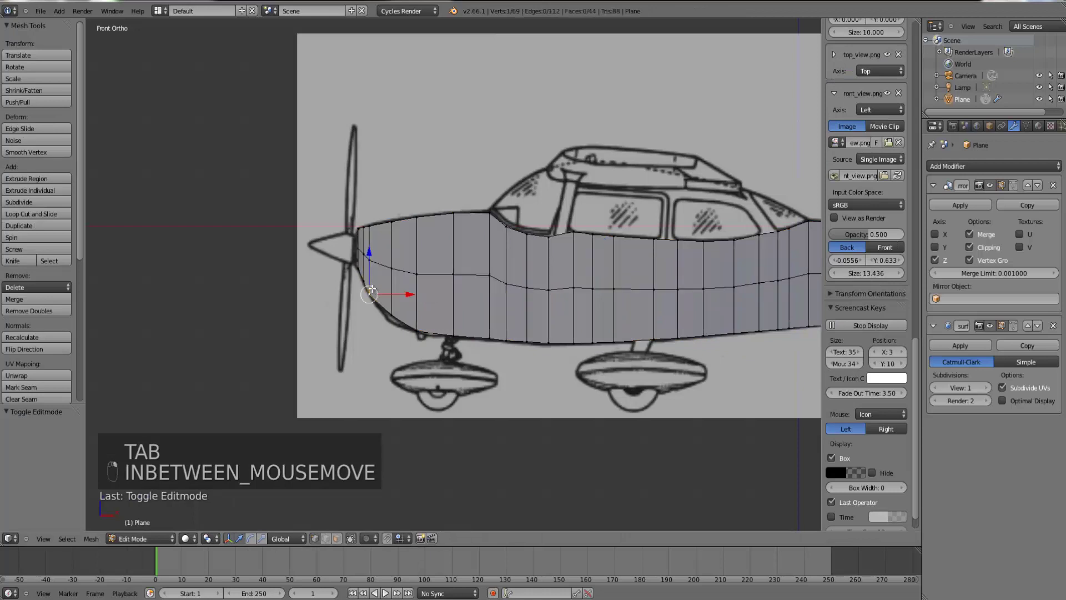
# - Move the fuselage's entire lower edge loop inward about 0.39 in Y and up about 0.14 in Z in the front view
pyautogui.keyDown('alt'); pyautogui.rightClick(390, 313); pyautogui.keyUp('alt')
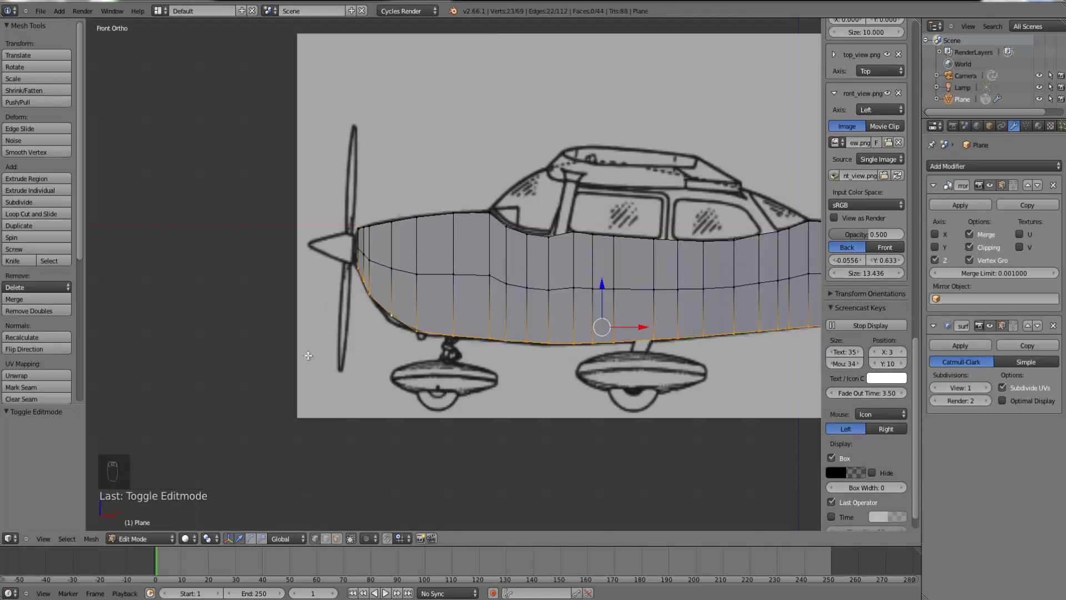
pyautogui.moveTo(450, 340); pyautogui.dragTo(707, 337, button='middle')
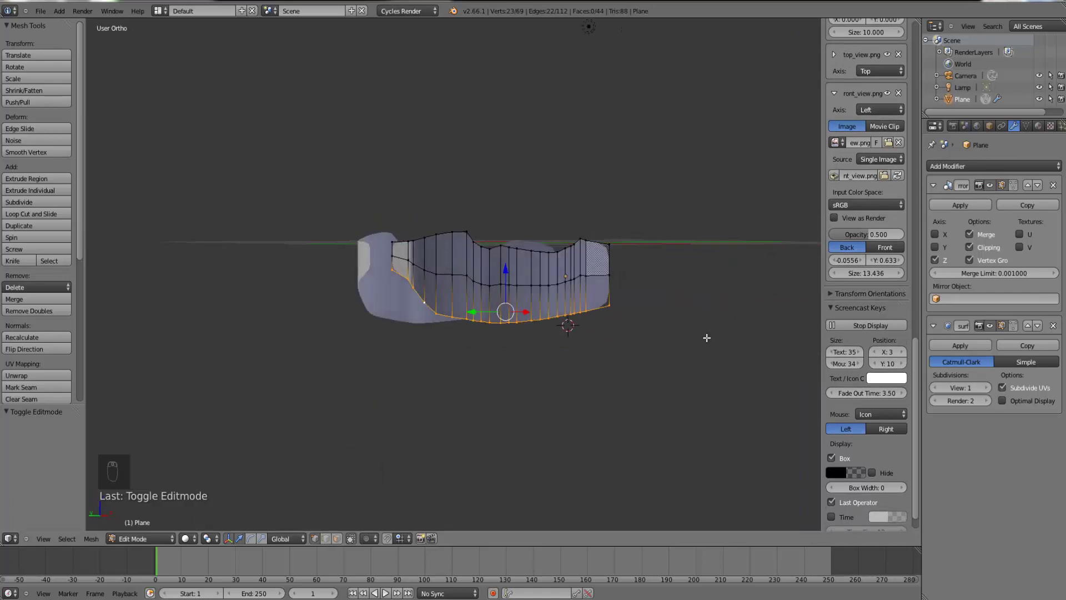
pyautogui.press('KP_3')
pyautogui.press('ctrl+KP_3')
pyautogui.scroll(3, 722, 317)
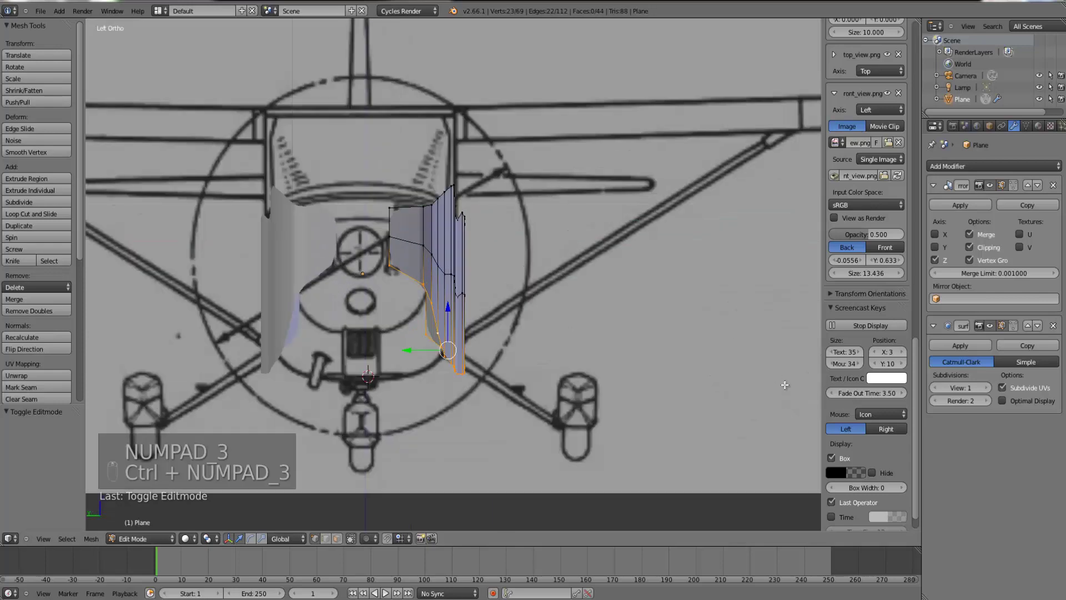
pyautogui.scroll(3, 761, 389)
pyautogui.press('z')
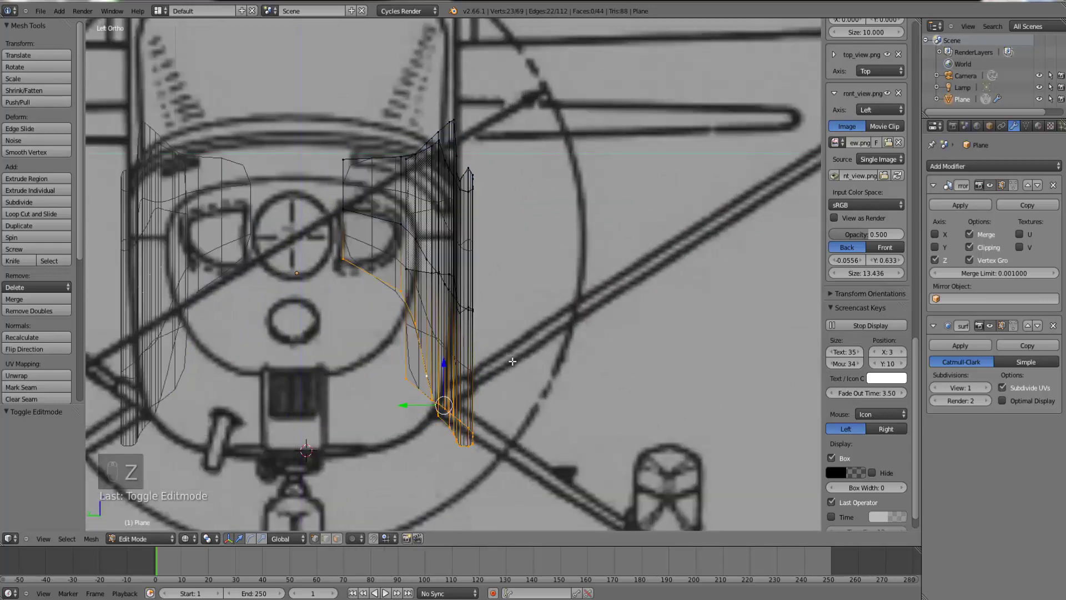
pyautogui.press('g')
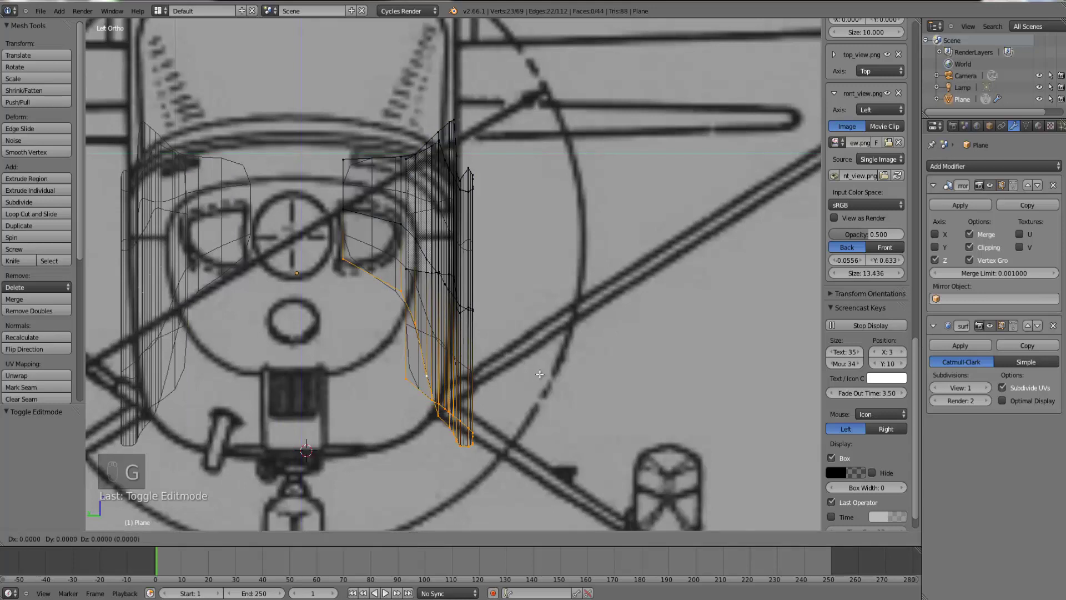
pyautogui.click(488, 353)
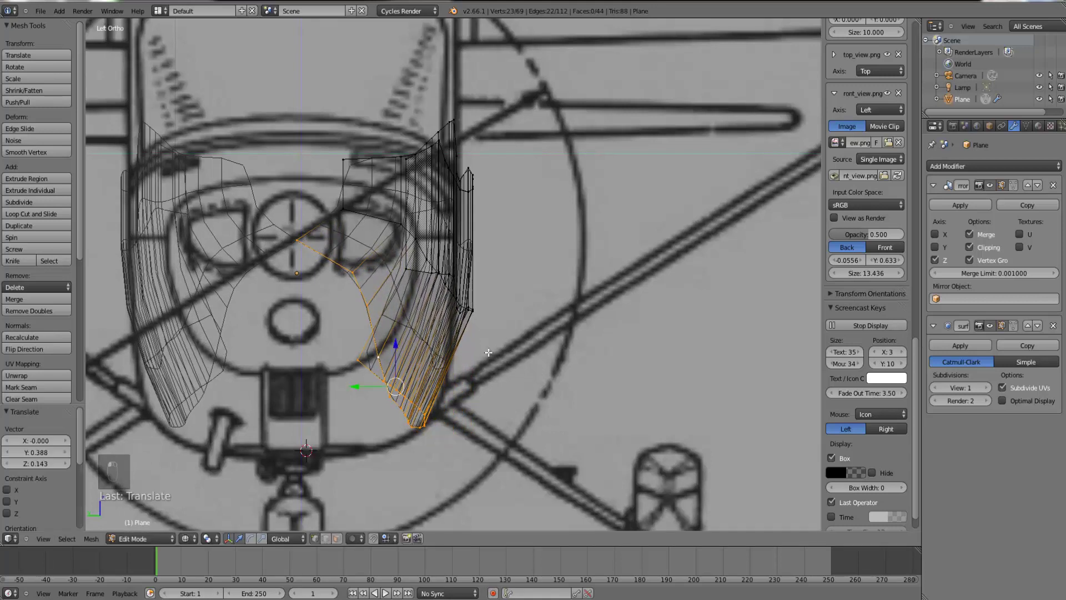
# - Move the lower edge's frontmost vertex outward from the centreline to the rim of the propeller hub, about -0.32 in Y and -0.04 in Z
pyautogui.rightClick(299, 241)
pyautogui.press('g')
pyautogui.rightClick(316, 247)
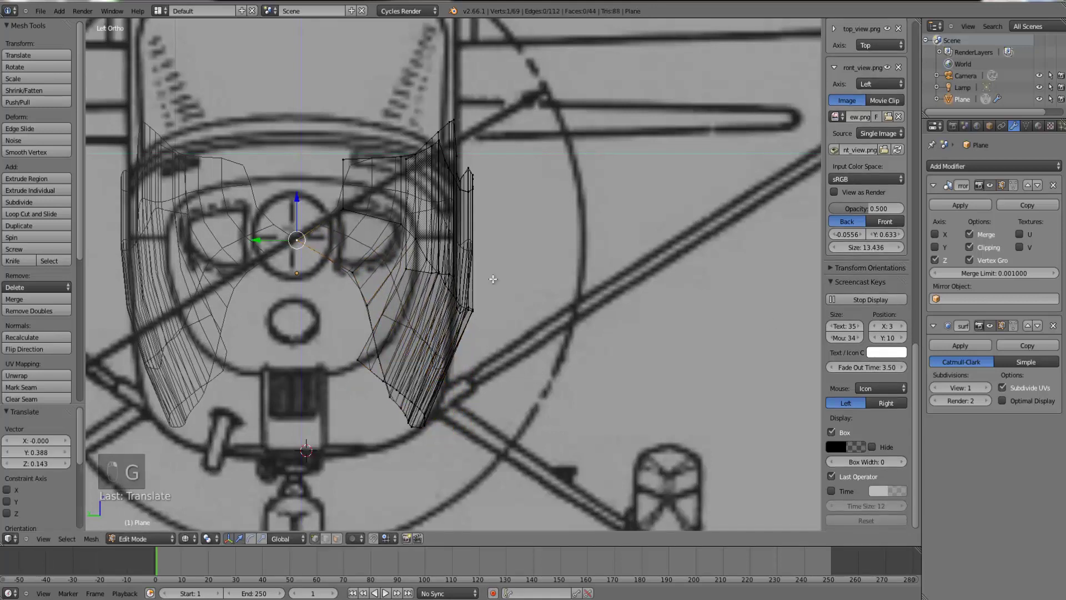
pyautogui.press('g')
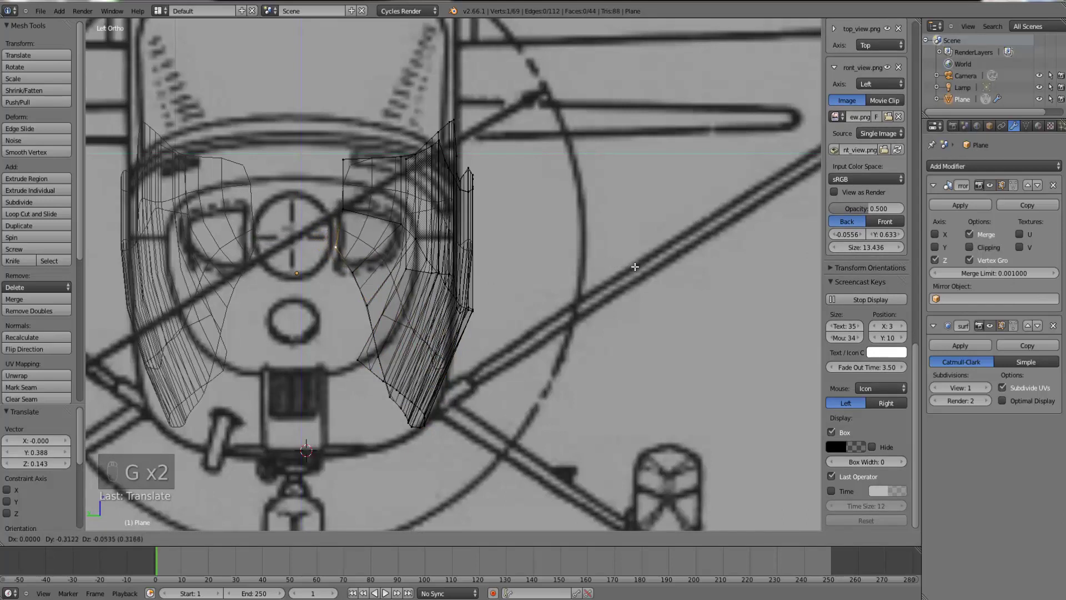
pyautogui.click(633, 265)
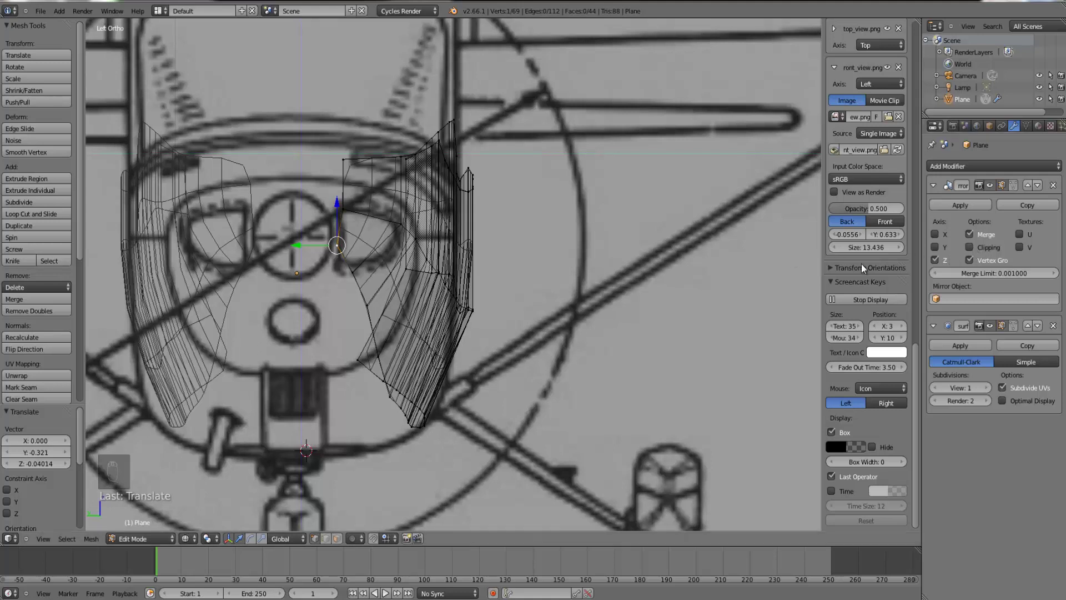
# - Extrude the lower edge loop inward about 0.19 in Y and -0.10 in Z, and shift the new edge about 0.07 and -0.05 further
pyautogui.keyDown('alt'); pyautogui.keyDown('shift'); pyautogui.rightClick(375, 351); pyautogui.keyUp('shift'); pyautogui.keyUp('alt')
pyautogui.press('e')
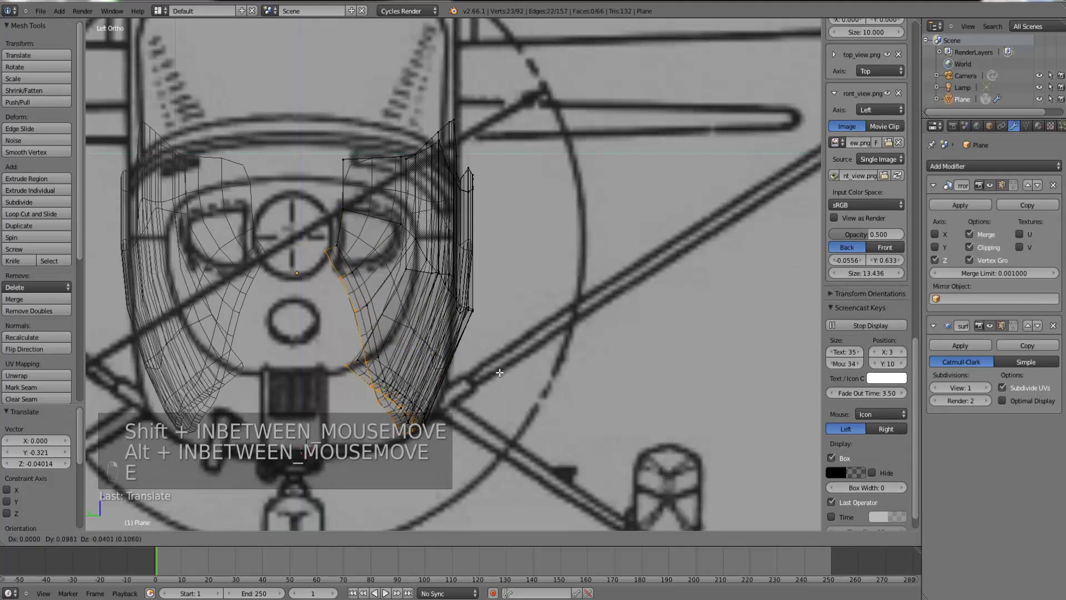
pyautogui.click(489, 380)
pyautogui.scroll(-2, 489, 378)
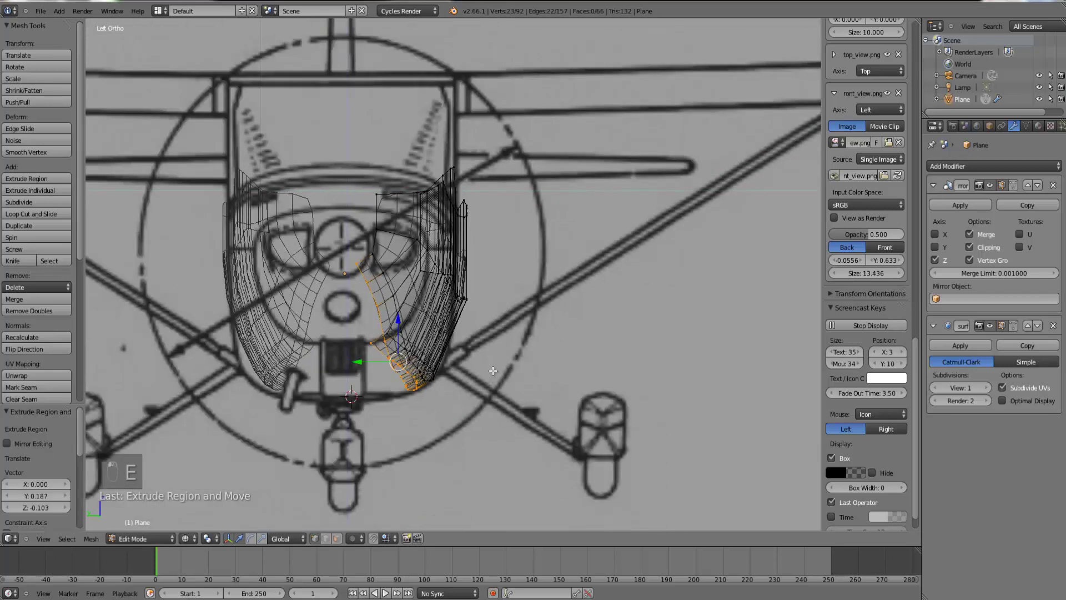
pyautogui.scroll(1, 493, 373)
pyautogui.press('g')
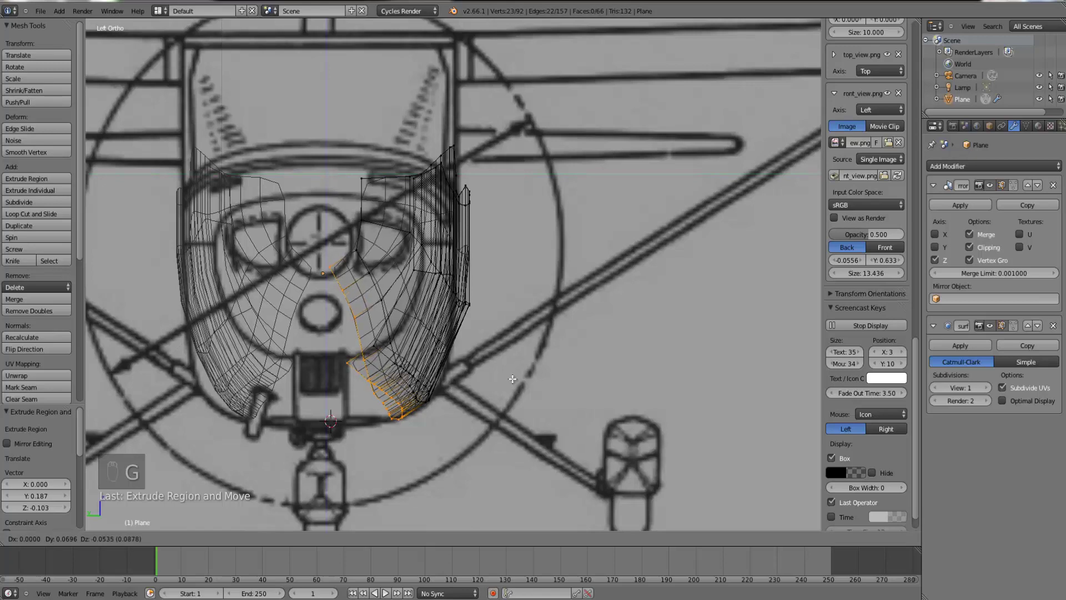
pyautogui.click(512, 379)
# - Reposition the three nose vertices along the lower rim of the propeller hub and just below it to follow the hub circle
pyautogui.scroll(3, 623, 285)
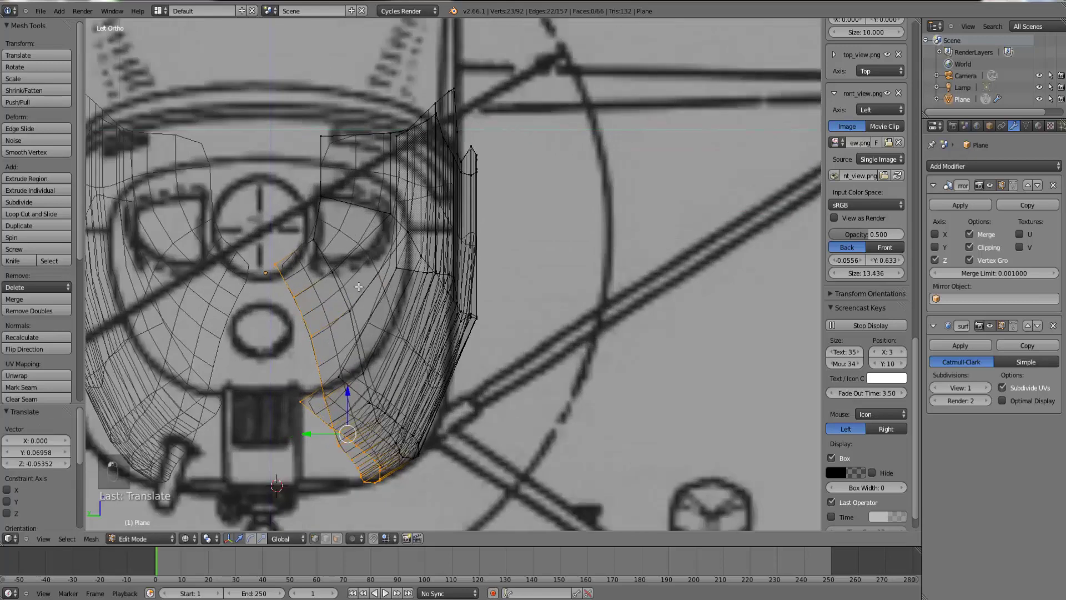
pyautogui.rightClick(230, 269)
pyautogui.press('g')
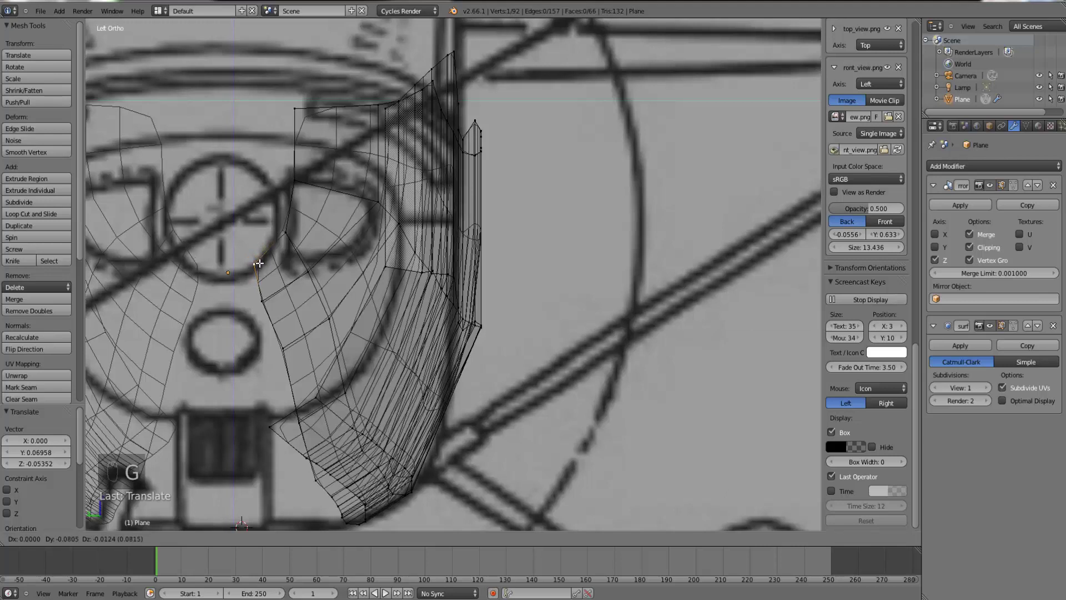
pyautogui.click(257, 261)
pyautogui.rightClick(289, 235)
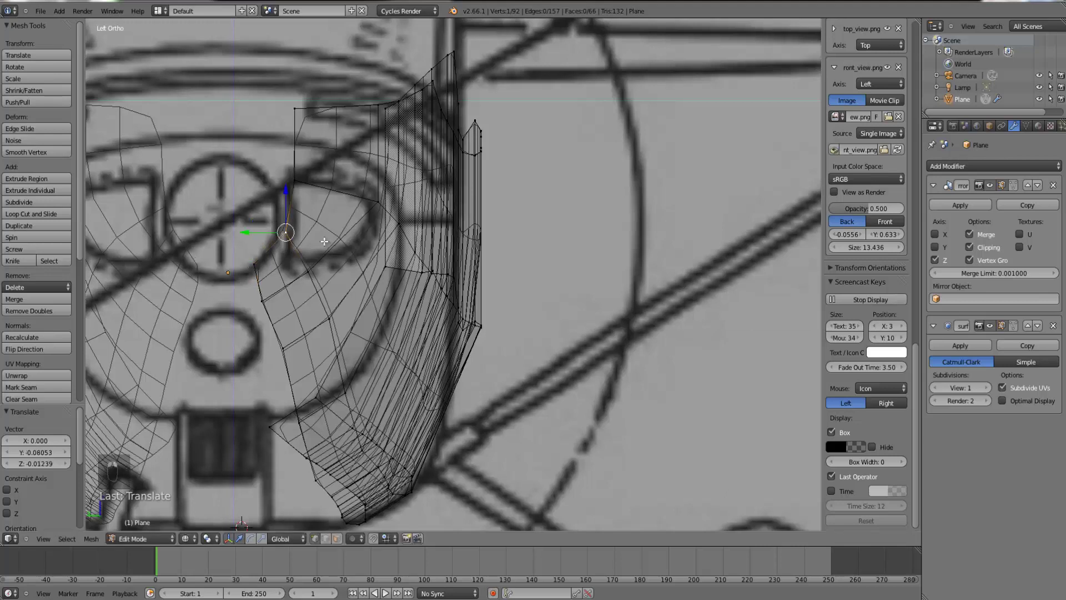
pyautogui.press('g')
pyautogui.click(324, 240)
pyautogui.rightClick(267, 311)
pyautogui.press('g')
pyautogui.click(272, 311)
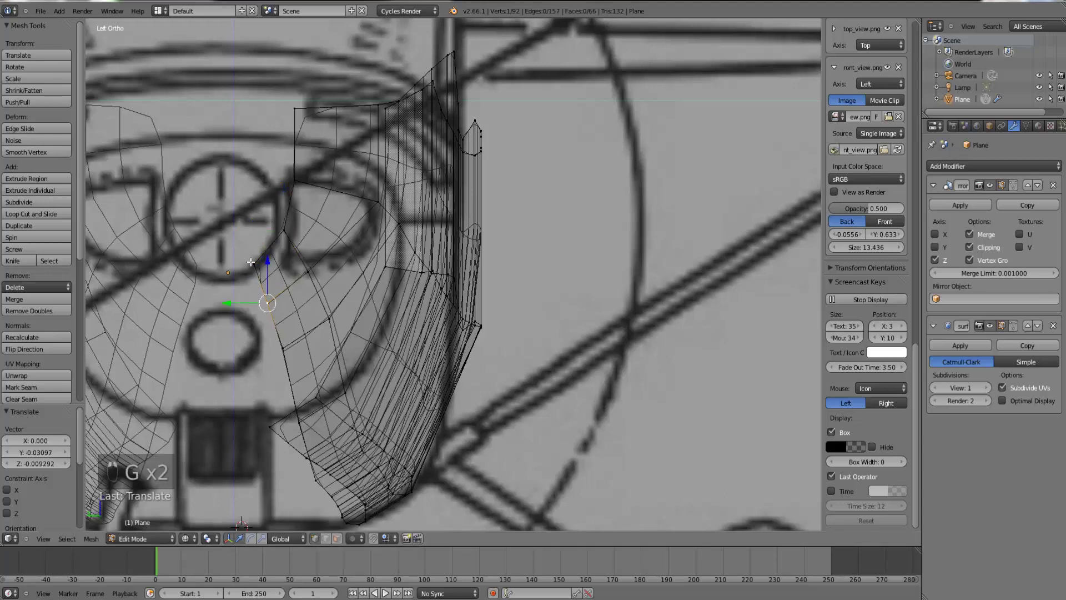
# - Extrude the lower edge loop to the centreline to close the belly, and view the result solid in Object Mode
pyautogui.keyDown('alt'); pyautogui.rightClick(276, 303); pyautogui.keyUp('alt')
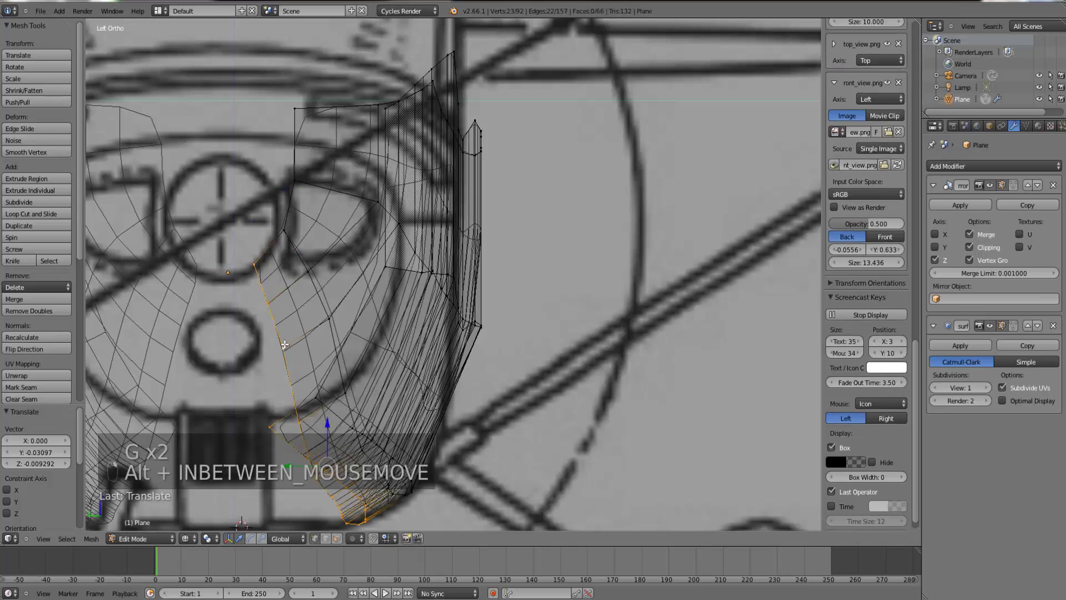
pyautogui.scroll(-4, 461, 250)
pyautogui.press('e')
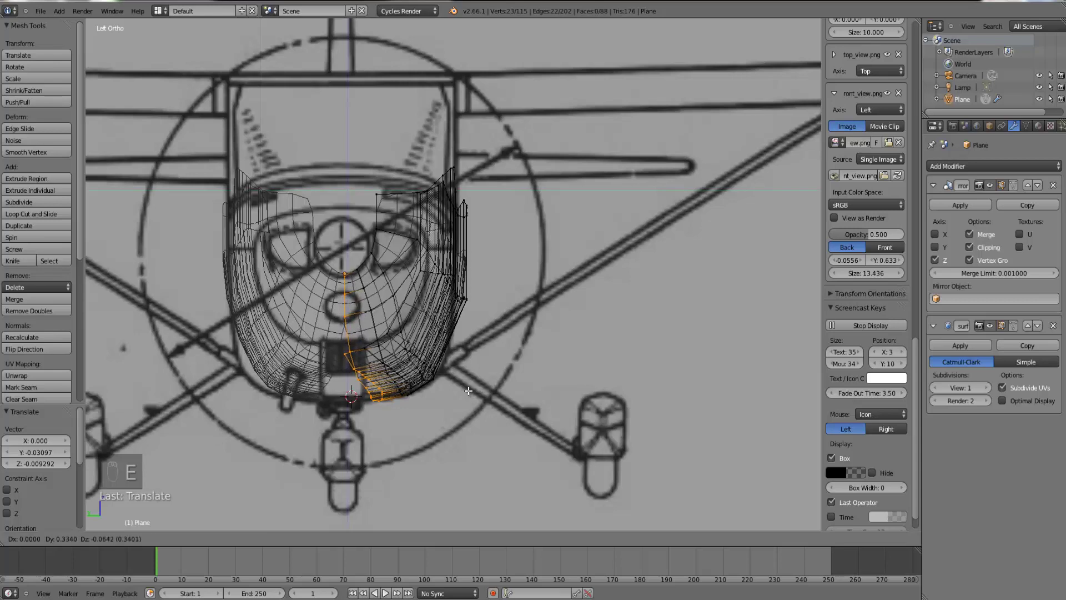
pyautogui.click(428, 393)
pyautogui.press('Tab')
pyautogui.press('z')
pyautogui.moveTo(446, 381)
pyautogui.mouseDown(button='middle')
pyautogui.moveTo(324, 367)
pyautogui.moveTo(391, 400)
pyautogui.moveTo(415, 392)
pyautogui.mouseUp(button='middle')
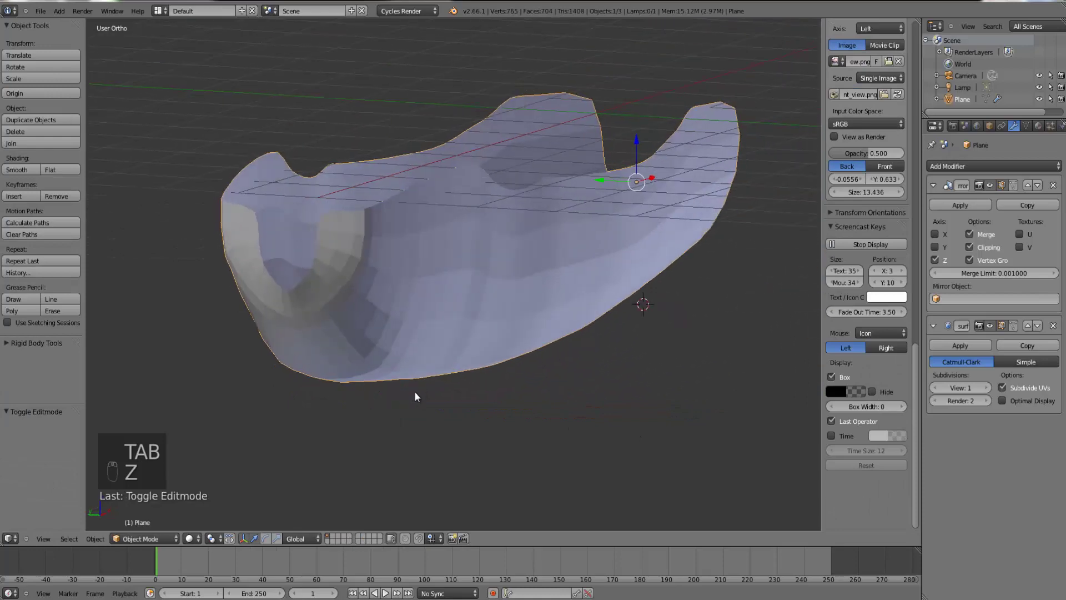
# - In Edit Mode, extrude the upper inner edge of the nose toward the centreline about 0.27 in Y and 0.08 in Z
pyautogui.press('ctrl+KP_3')
pyautogui.press('Tab')
pyautogui.scroll(3, 374, 348)
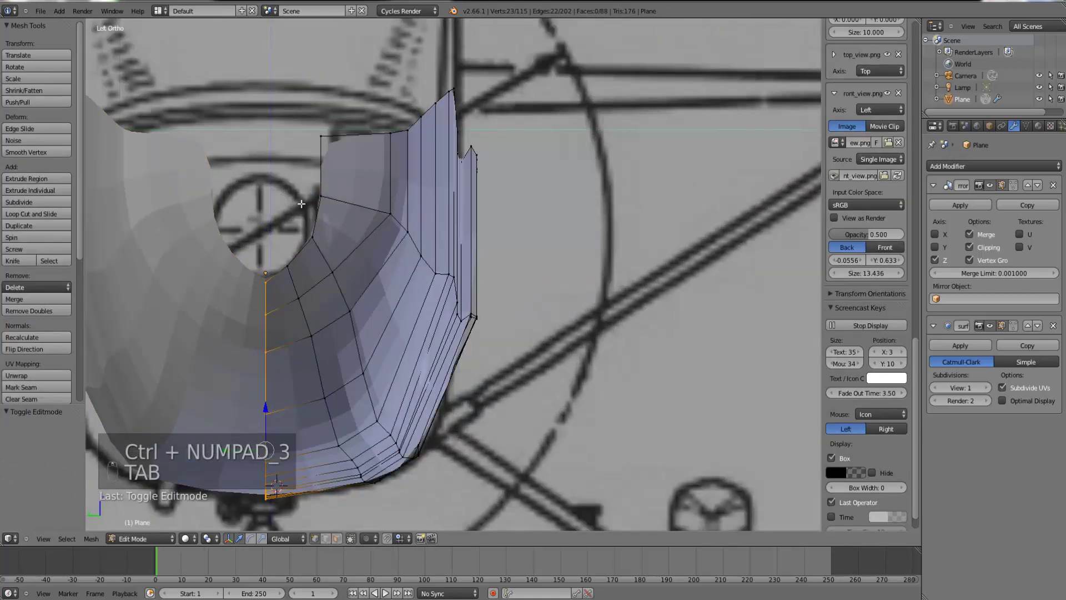
pyautogui.rightClick(322, 178)
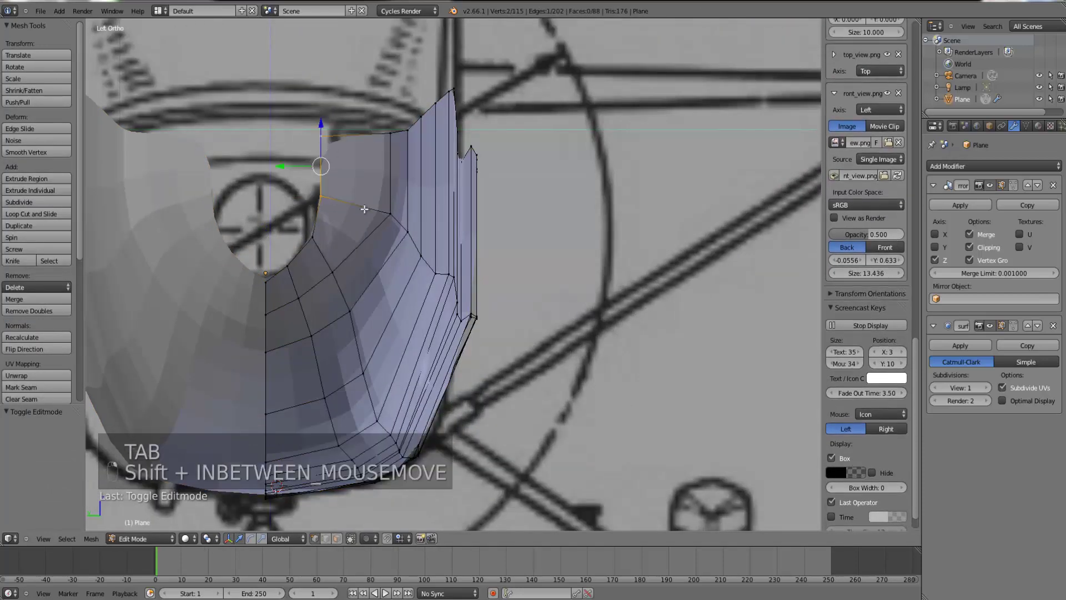
pyautogui.press('e')
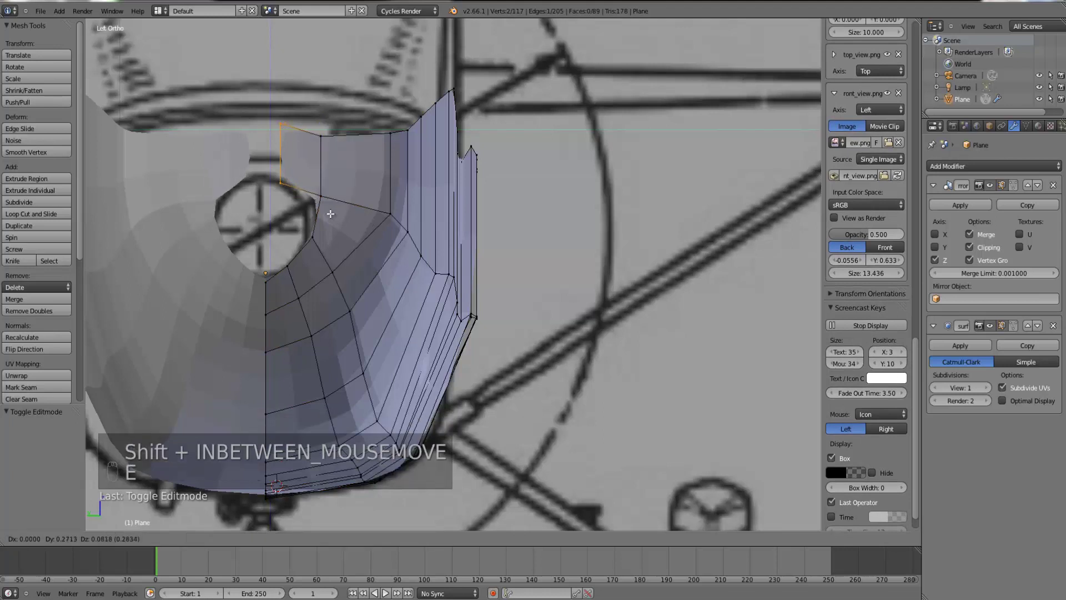
pyautogui.click(301, 206)
# - Pull the hub opening's upper side vertex inward and lower the top vertex of the newly extruded nose edge
pyautogui.rightClick(320, 195)
pyautogui.press('g')
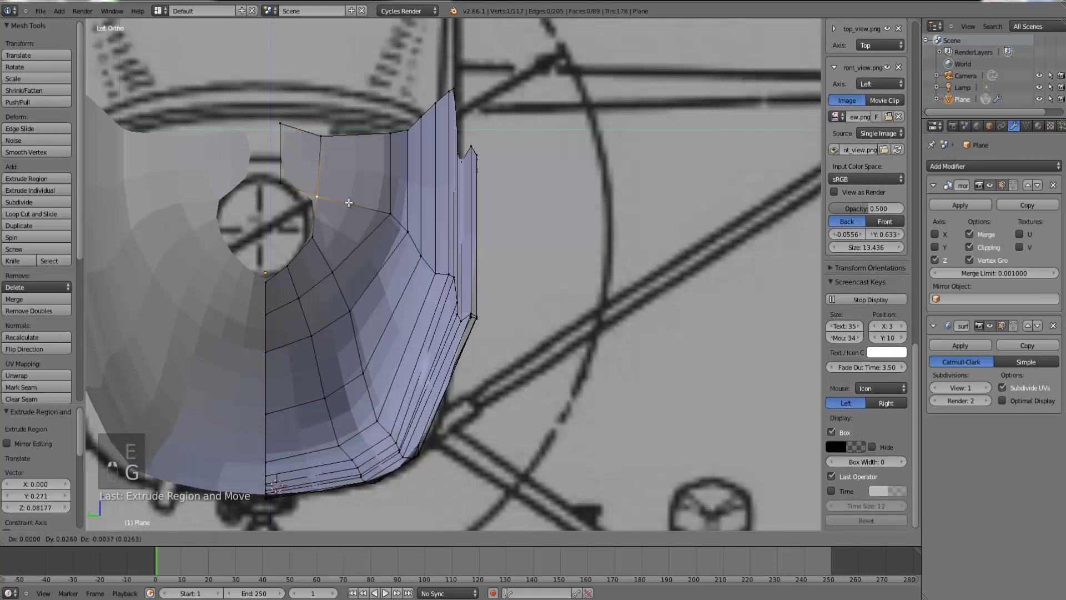
pyautogui.click(345, 202)
pyautogui.rightClick(280, 125)
pyautogui.press('g')
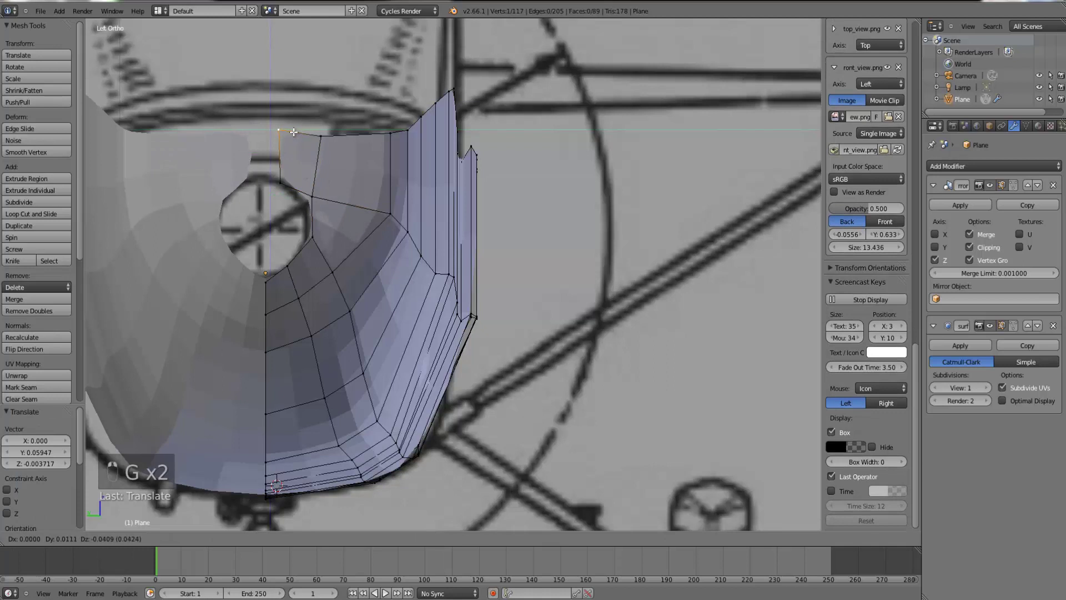
pyautogui.click(294, 132)
# - Extrude the inner nose edge to the centreline to close the cowling above the propeller hub
pyautogui.keyDown('shift'); pyautogui.rightClick(281, 183); pyautogui.keyUp('shift')
pyautogui.press('e')
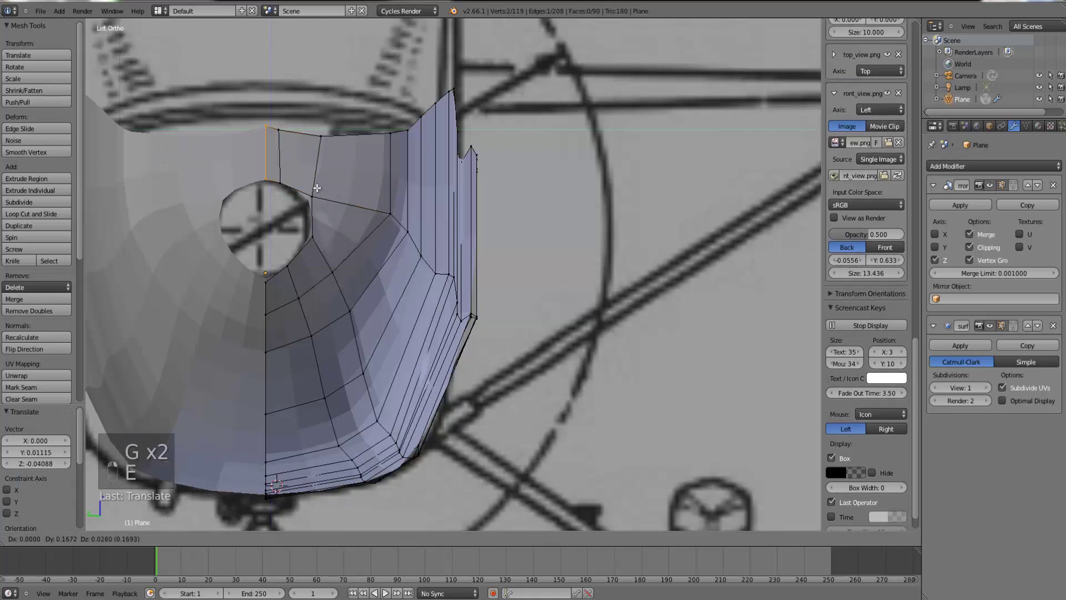
pyautogui.click(317, 188)
# - Round the propeller hub opening by pulling its two side vertices inward and raising its bottom vertex about 0.04 in Z
pyautogui.rightClick(318, 196)
pyautogui.press('g')
pyautogui.click(322, 201)
pyautogui.rightClick(314, 244)
pyautogui.press('g')
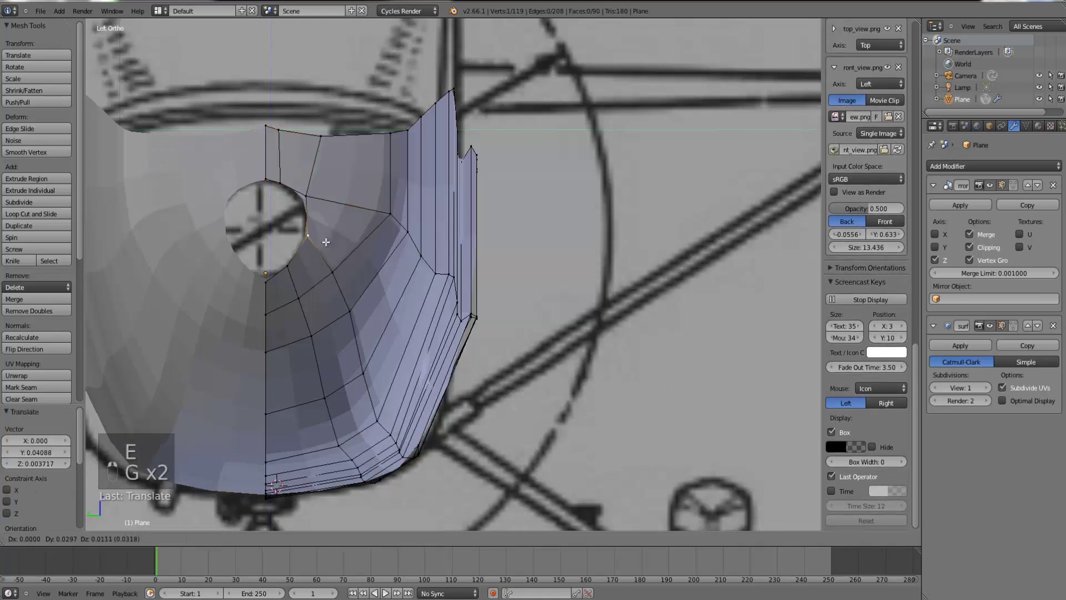
pyautogui.click(325, 241)
pyautogui.rightClick(268, 282)
pyautogui.moveTo(266, 254); pyautogui.dragTo(266, 251)
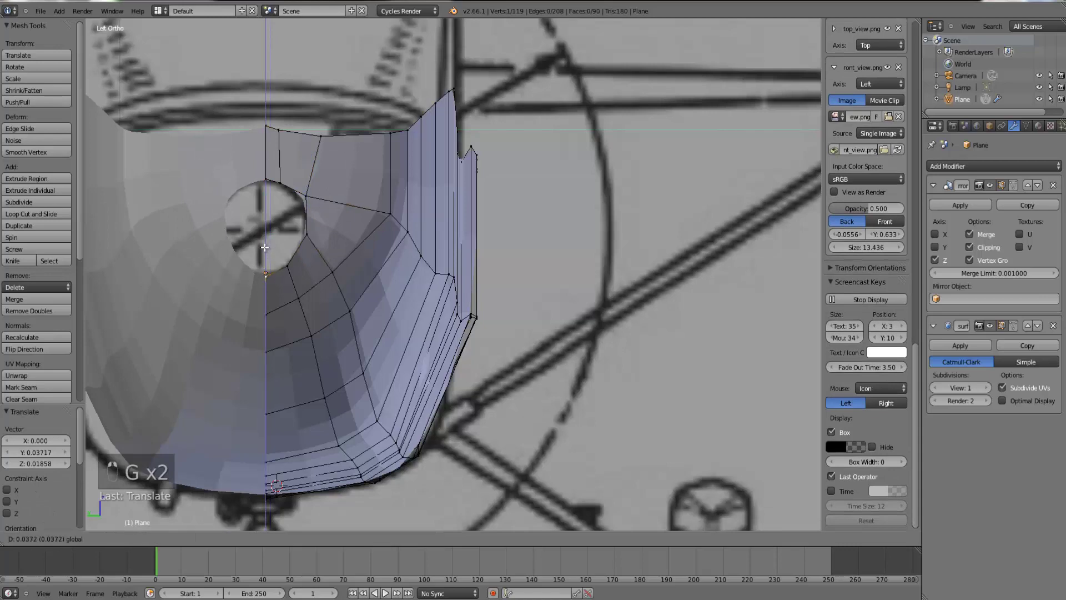
pyautogui.click(266, 248)
# - Add a lengthwise loop cut along the lower fuselage side from the hub opening and reposition it against the front-view blueprint
pyautogui.hotkey('ctrl', 'r')
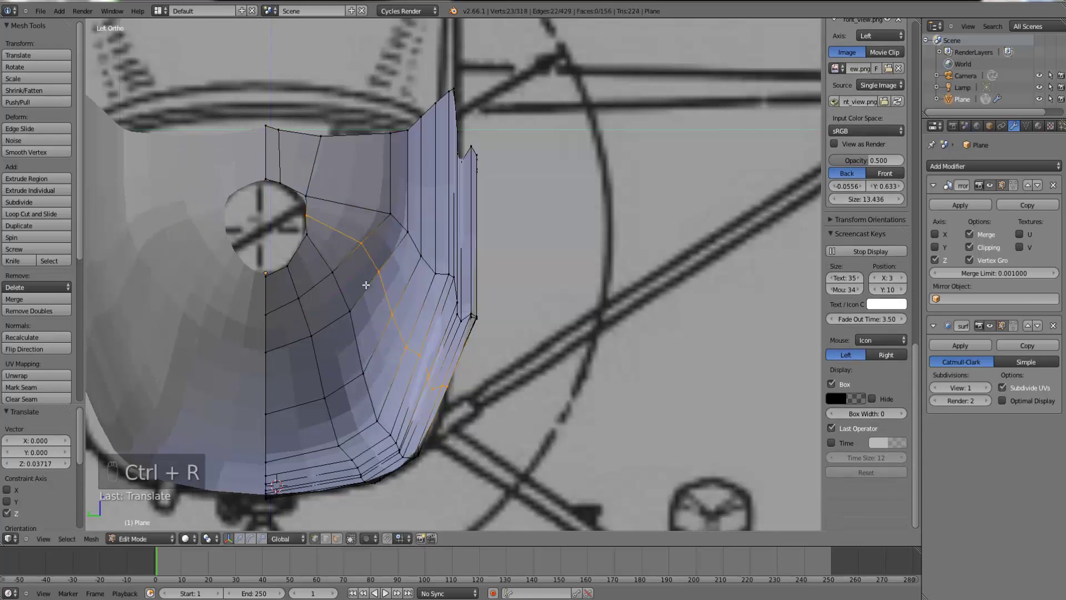
pyautogui.click(366, 286)
pyautogui.press('z')
pyautogui.press('g')
pyautogui.click(477, 331)
# - Examine the solid fuselage in Object Mode from an angle and against the top, side and front blueprints
pyautogui.press('Tab')
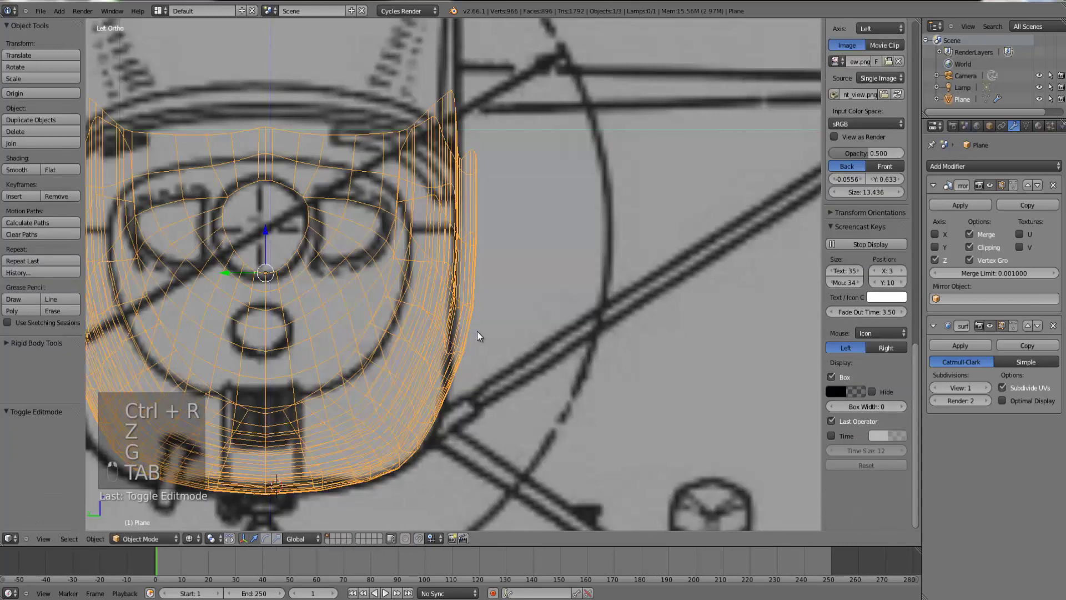
pyautogui.press('z')
pyautogui.moveTo(499, 336)
pyautogui.mouseDown(button='middle')
pyautogui.moveTo(419, 339)
pyautogui.moveTo(590, 340)
pyautogui.moveTo(596, 352)
pyautogui.mouseUp(button='middle')
pyautogui.press('KP_7')
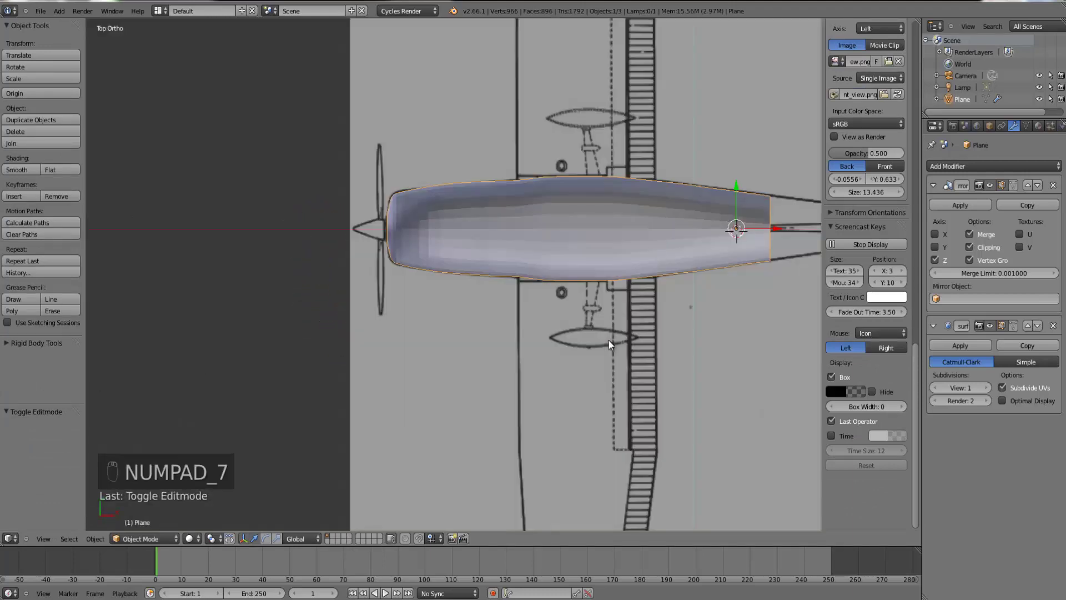
pyautogui.press('KP_1')
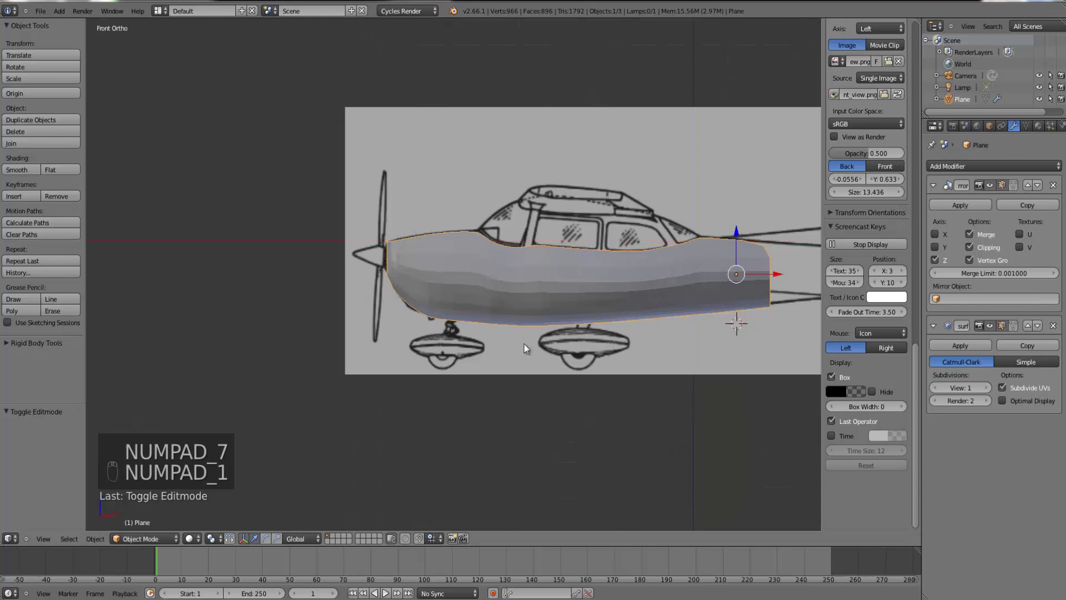
pyautogui.scroll(4, 523, 350)
pyautogui.press('ctrl+KP_3')
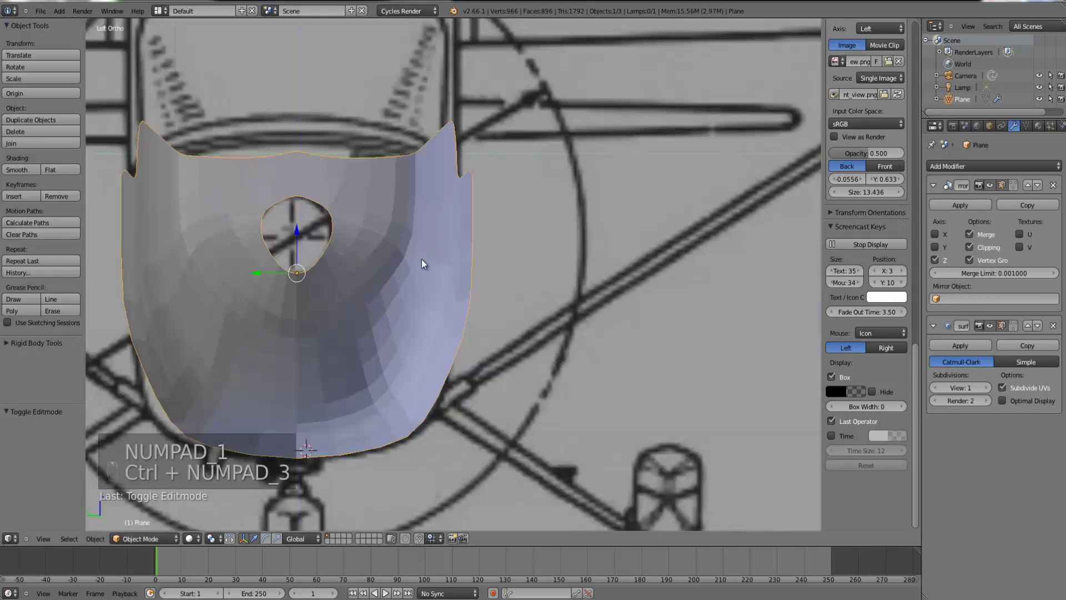
pyautogui.press('Tab')
pyautogui.rightClick(426, 143)
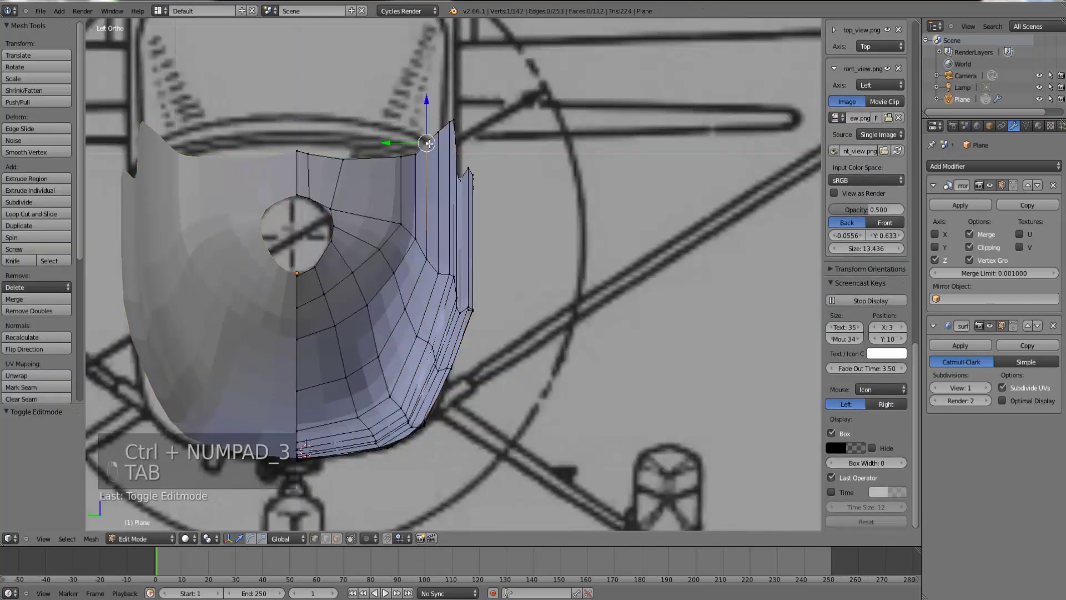
pyautogui.moveTo(517, 146); pyautogui.dragTo(491, 165, button='middle')
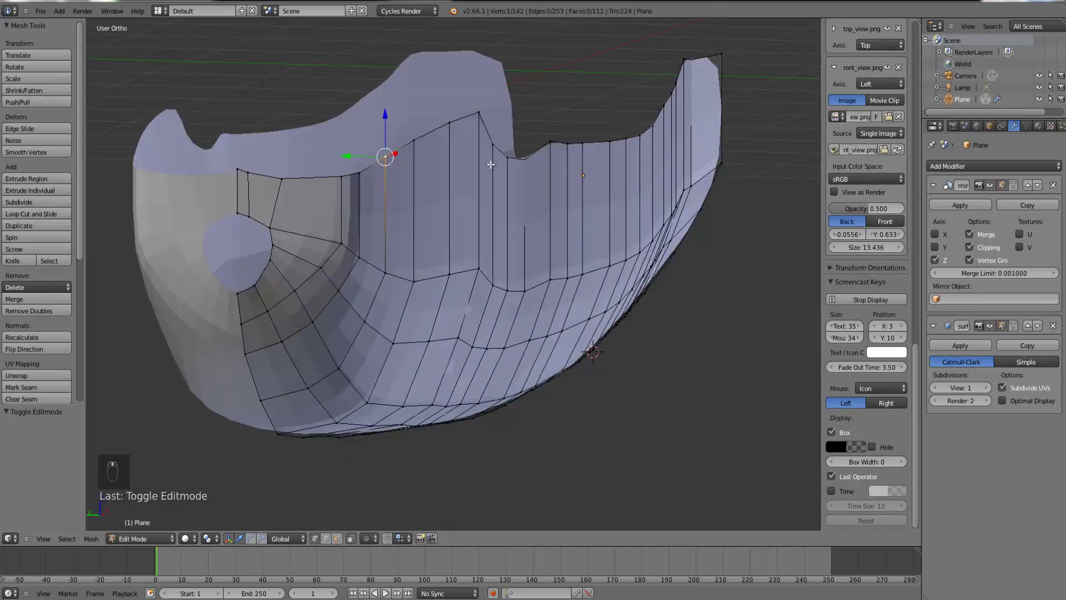
pyautogui.press('KP_1')
pyautogui.press('z')
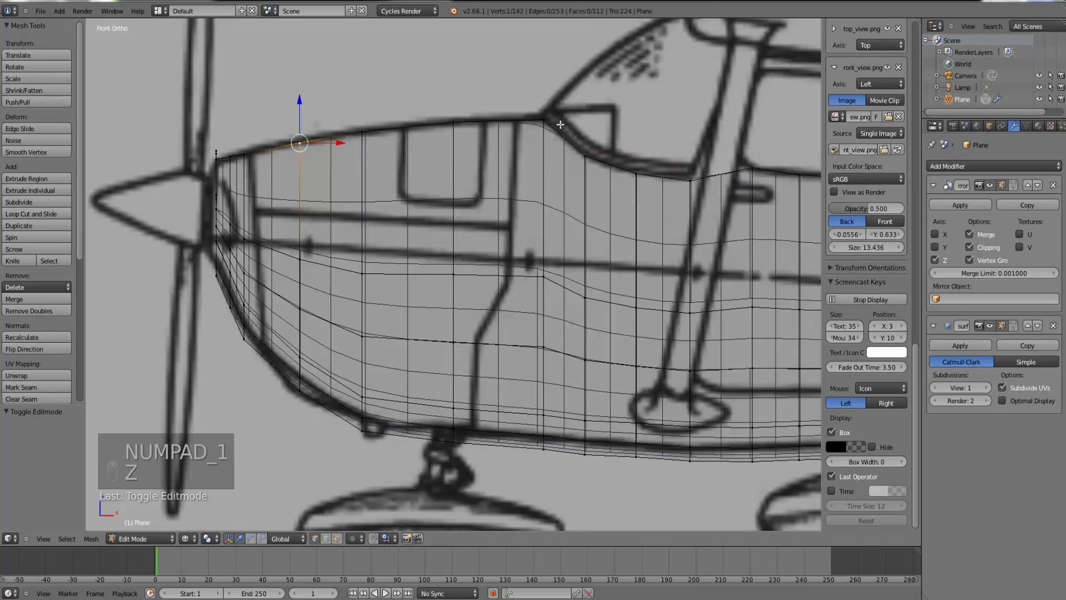
pyautogui.press('c')
pyautogui.moveTo(543, 120); pyautogui.dragTo(232, 161)
pyautogui.moveTo(231, 160); pyautogui.dragTo(261, 165, button='middle')
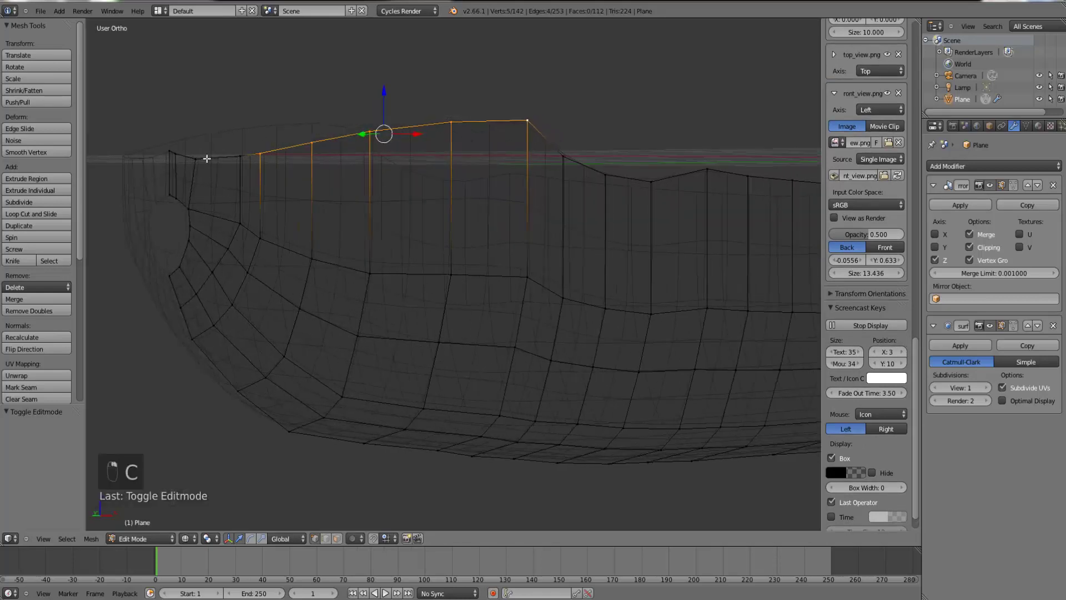
# - Level the nose's top edge at the centreline by lowering its centre vertex about 0.05 and the adjacent vertex about 0.02 in Z
pyautogui.rightClick(176, 151)
pyautogui.press('ctrl+KP_3')
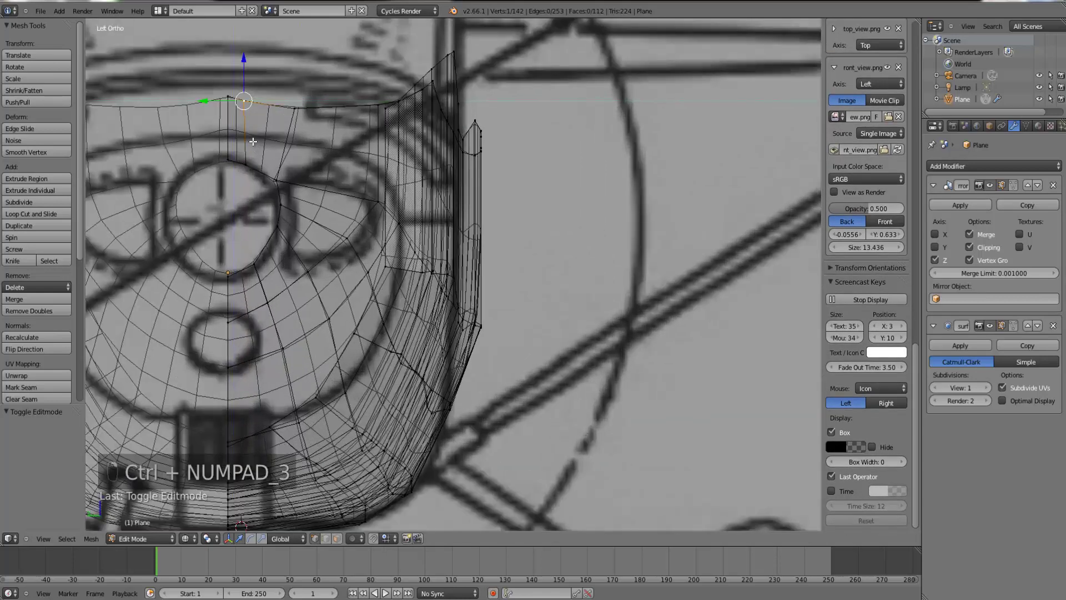
pyautogui.press('g')
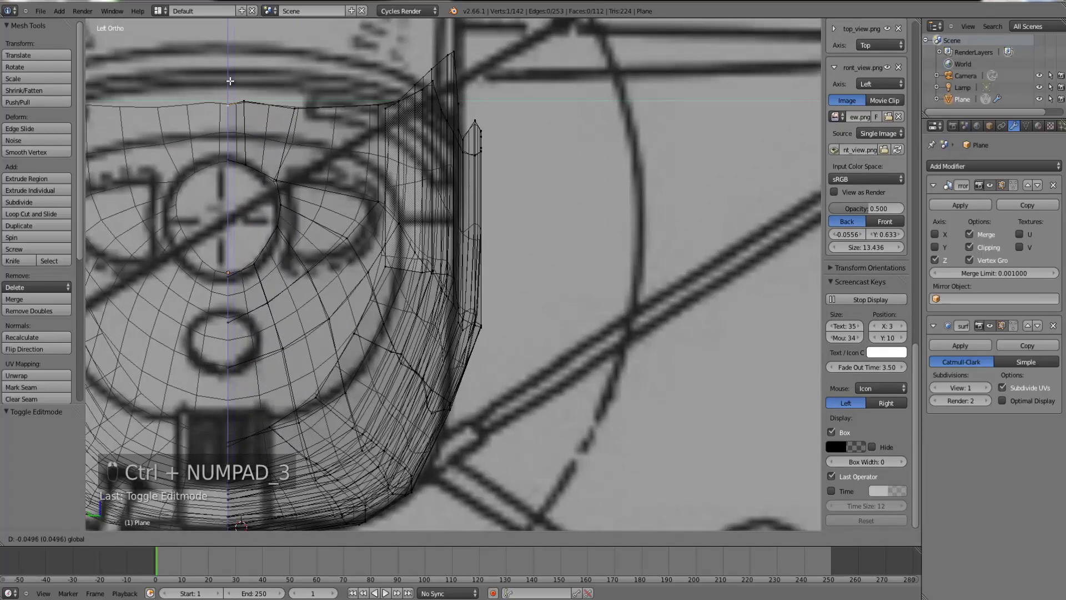
pyautogui.click(231, 80)
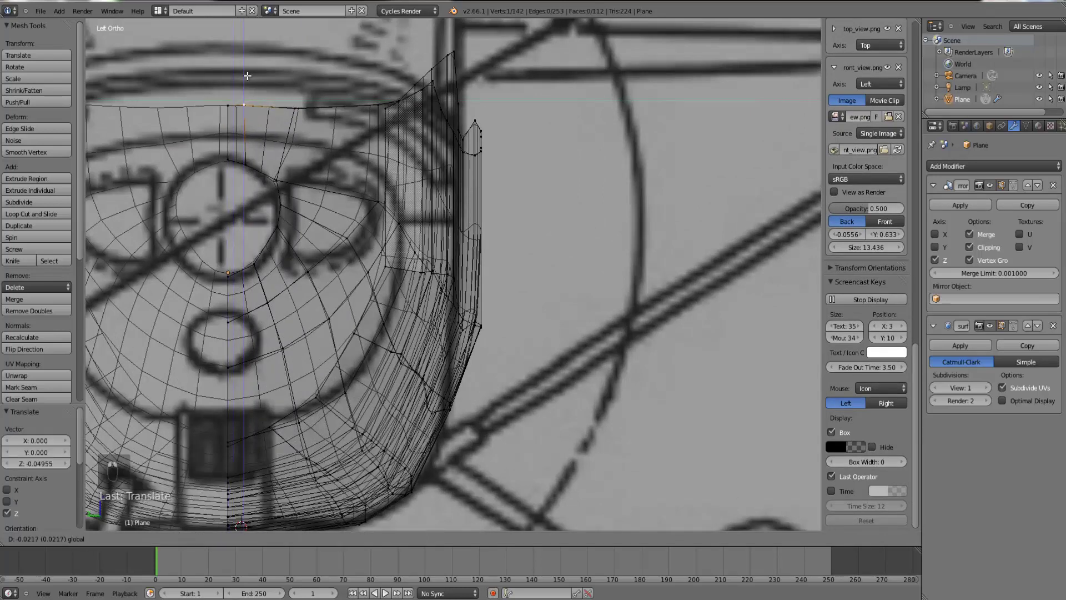
pyautogui.click(247, 75)
# - Lower the two top centre nose vertices and the vertex beside them about 0.17 in Z against the front-view blueprint
pyautogui.keyDown('shift'); pyautogui.rightClick(245, 71); pyautogui.keyUp('shift')
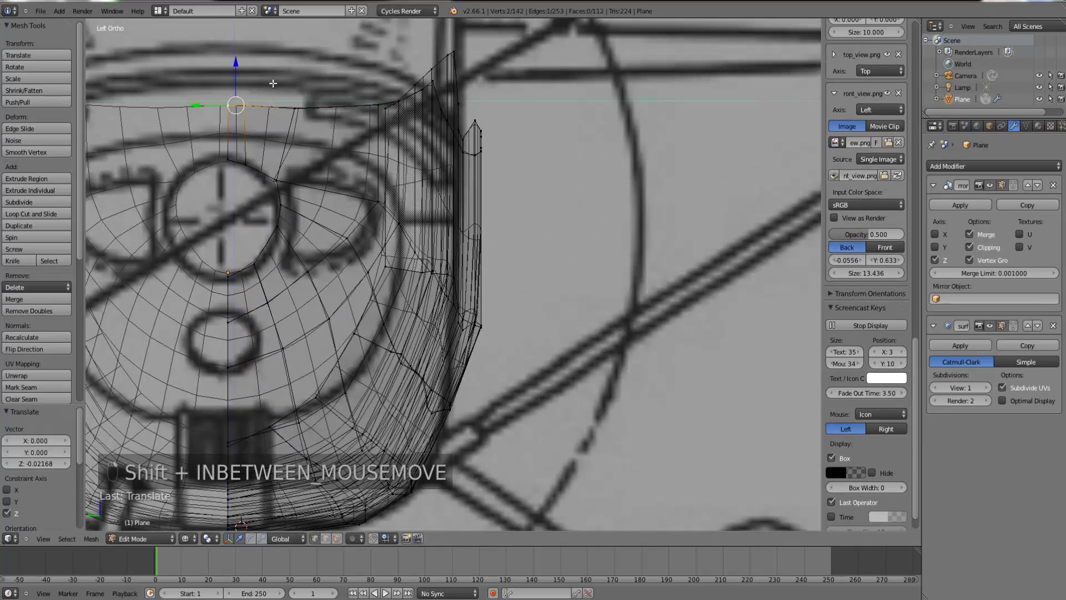
pyautogui.scroll(-3, 316, 104)
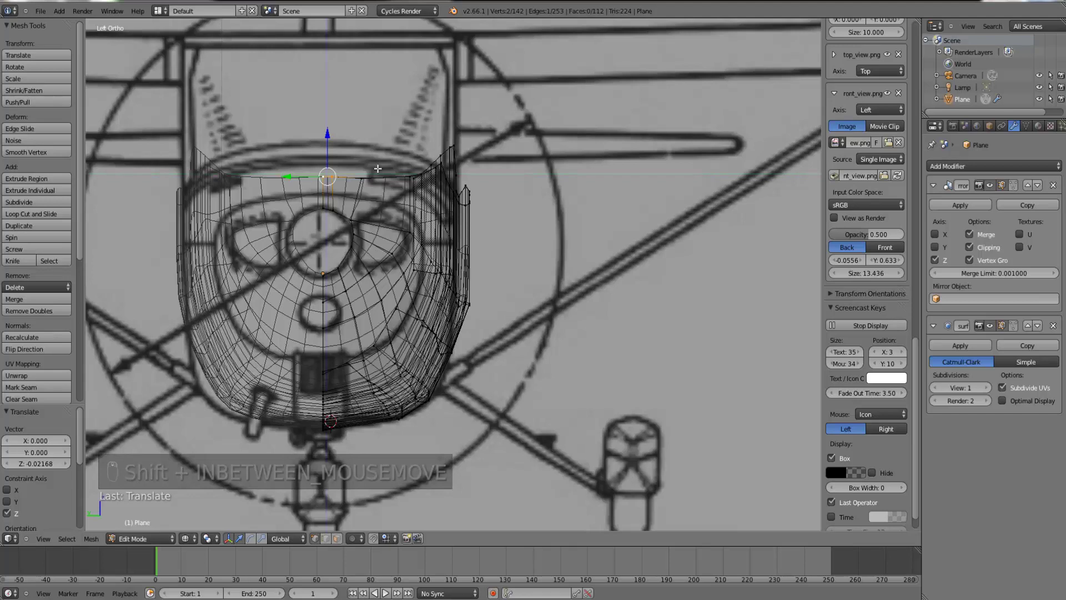
pyautogui.scroll(2, 332, 140)
pyautogui.moveTo(272, 92); pyautogui.dragTo(321, 123)
pyautogui.rightClick(321, 136)
# - Select the six upper cowling edge vertices from the windshield base to the nose in the side view and return to the front view
pyautogui.rightClick(392, 137)
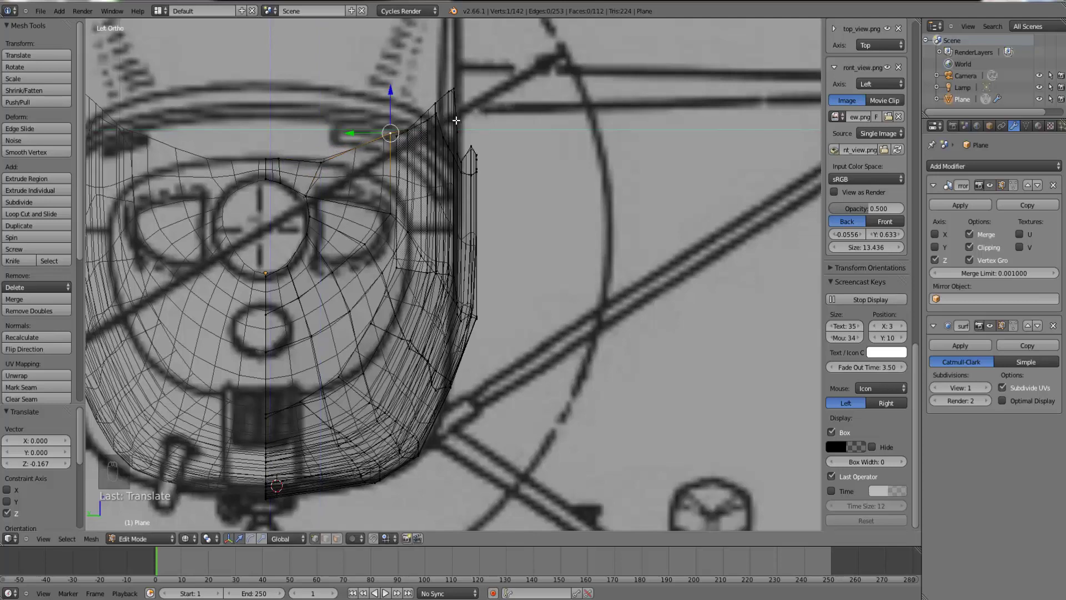
pyautogui.press('z')
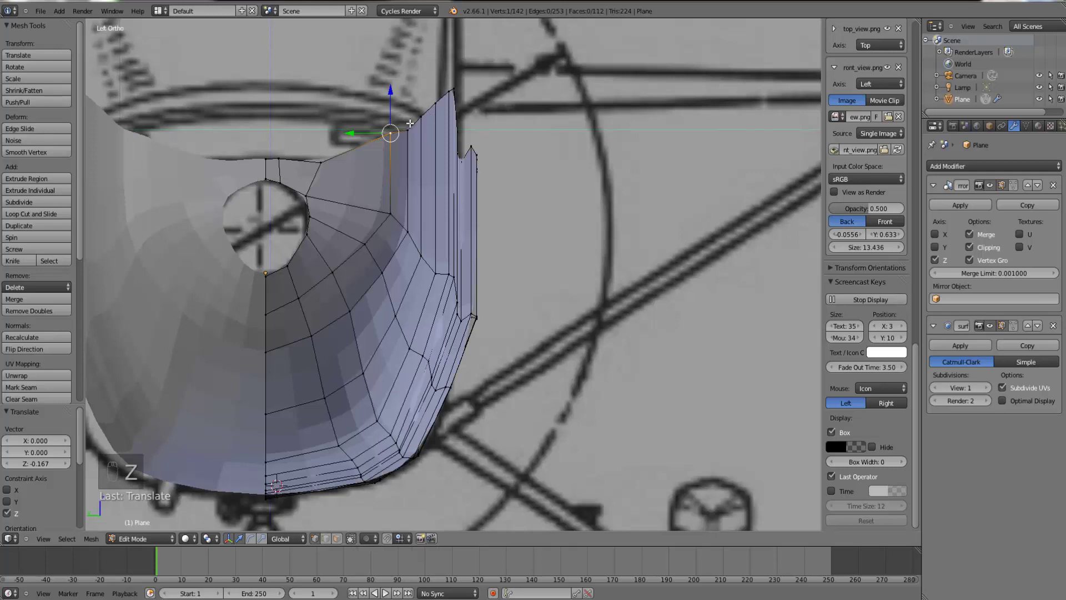
pyautogui.press('z')
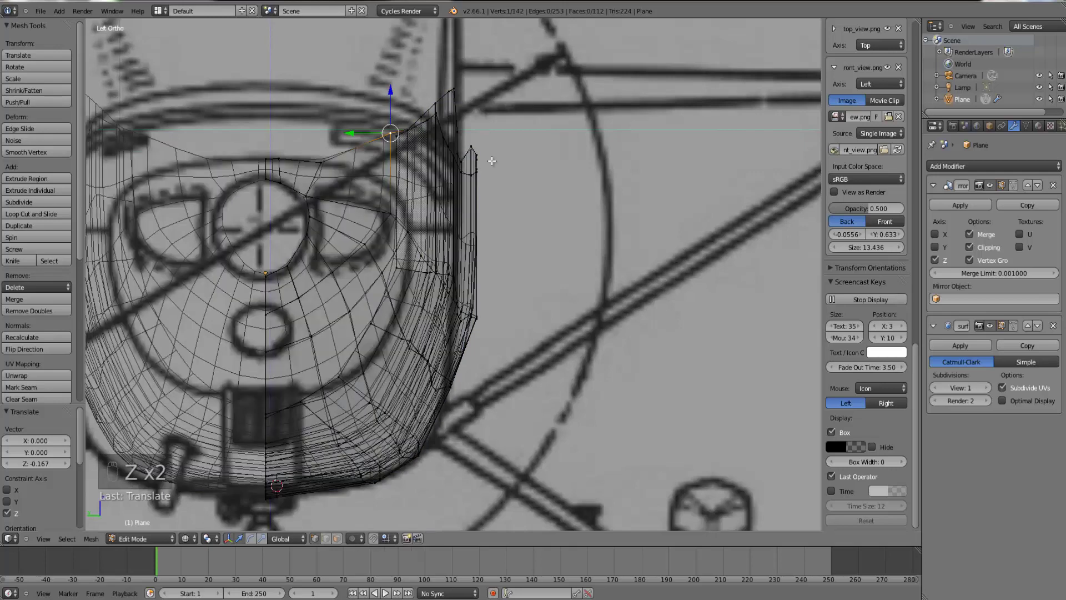
pyautogui.press('KP_1')
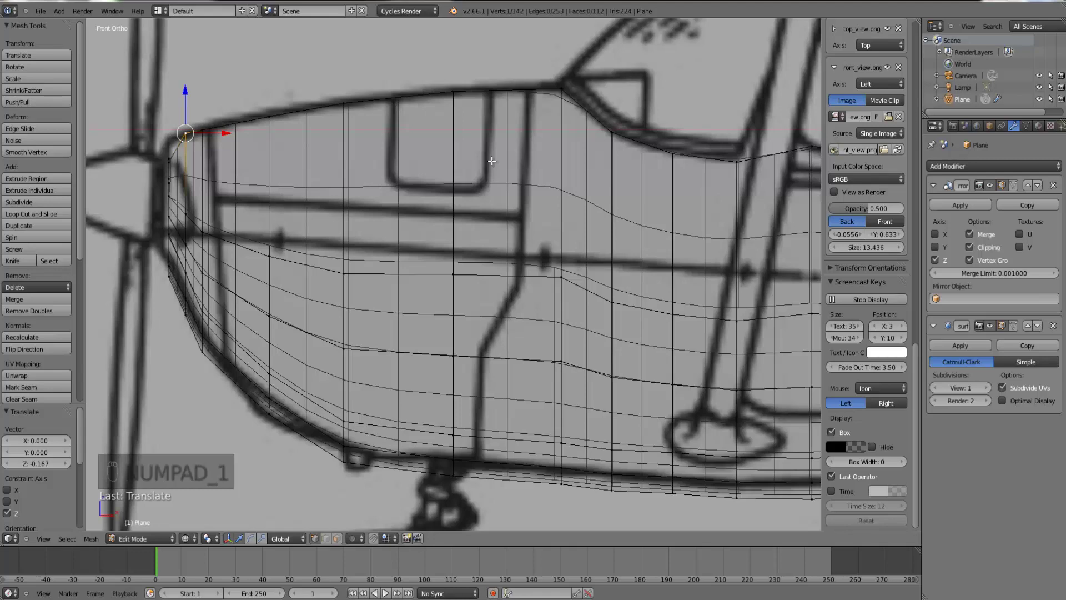
pyautogui.moveTo(582, 85); pyautogui.dragTo(184, 134)
pyautogui.press('ctrl+KP_3')
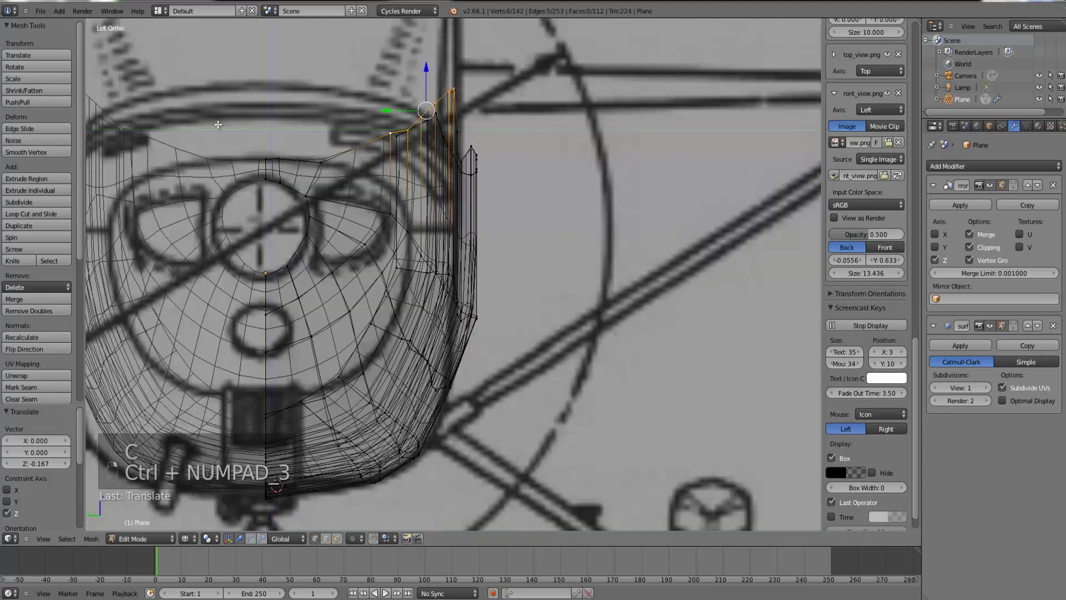
# - Try to extrude the selected upper cowling edge inward about 0.59 in Y and 0.07 in Z
pyautogui.press('e')
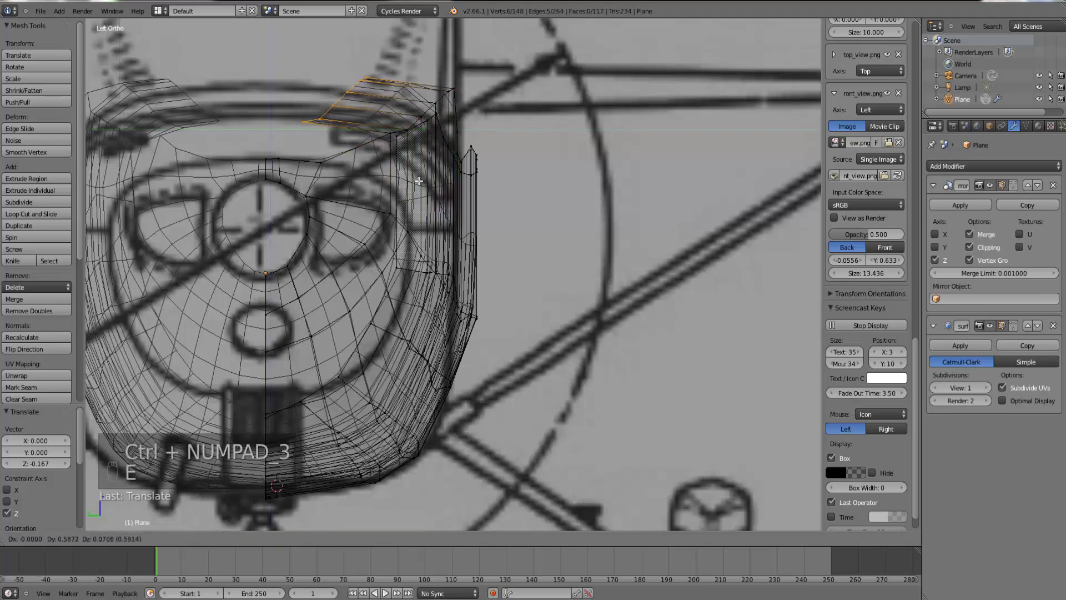
pyautogui.click(418, 181)
pyautogui.press('z')
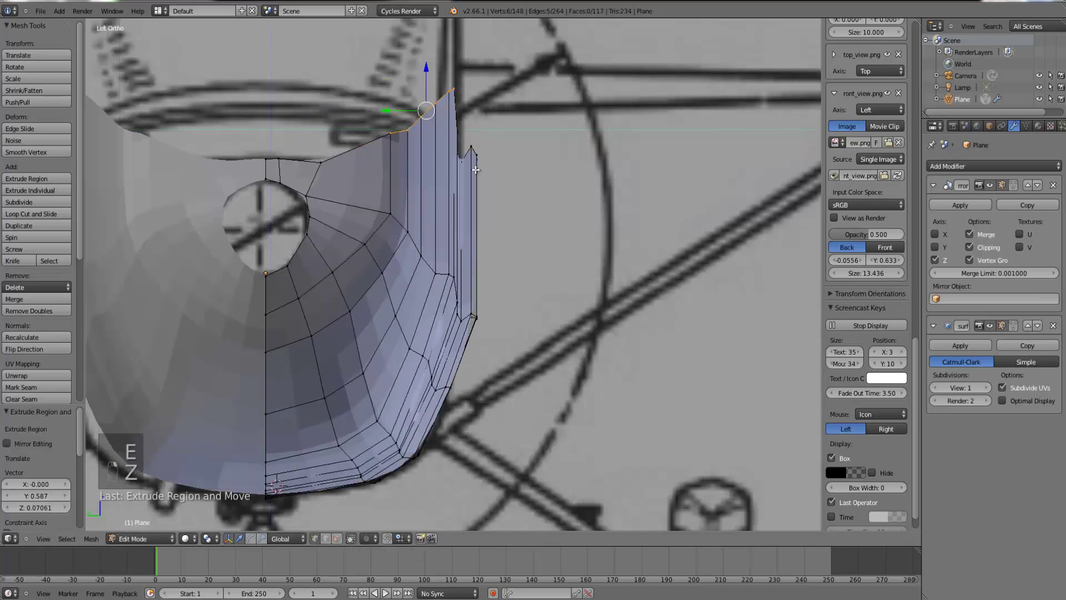
pyautogui.hotkey('ctrl', 'z')
# - Lower the selected upper cowling edge about 0.19 in Z
pyautogui.moveTo(426, 78); pyautogui.dragTo(425, 102)
# - Try shifting the upper cowling edge inward about 0.15 in Y and extruding it another 0.36, and undo both changes
pyautogui.press('g')
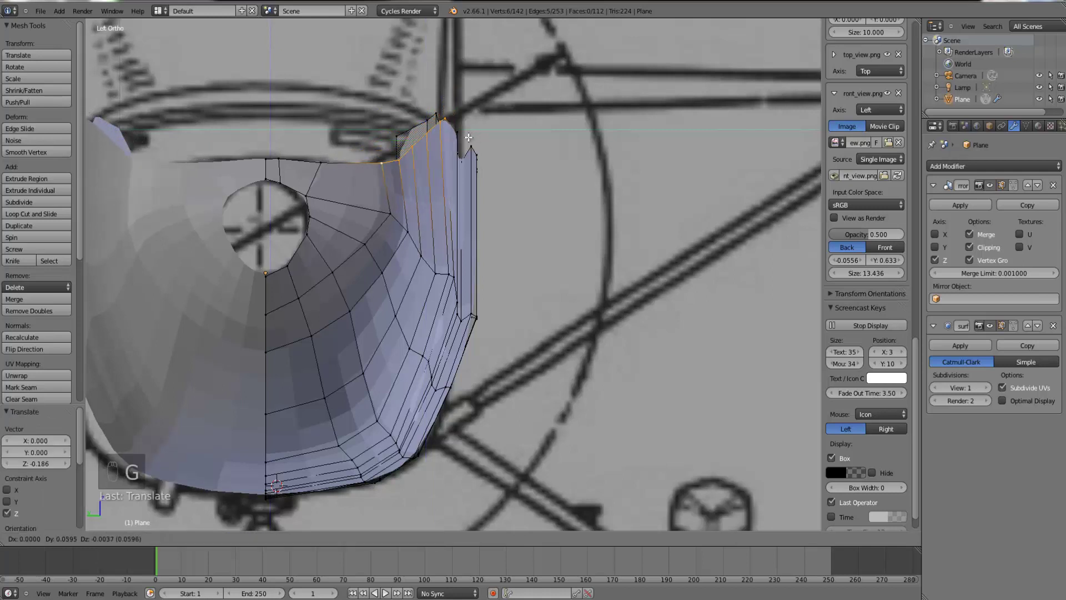
pyautogui.click(456, 138)
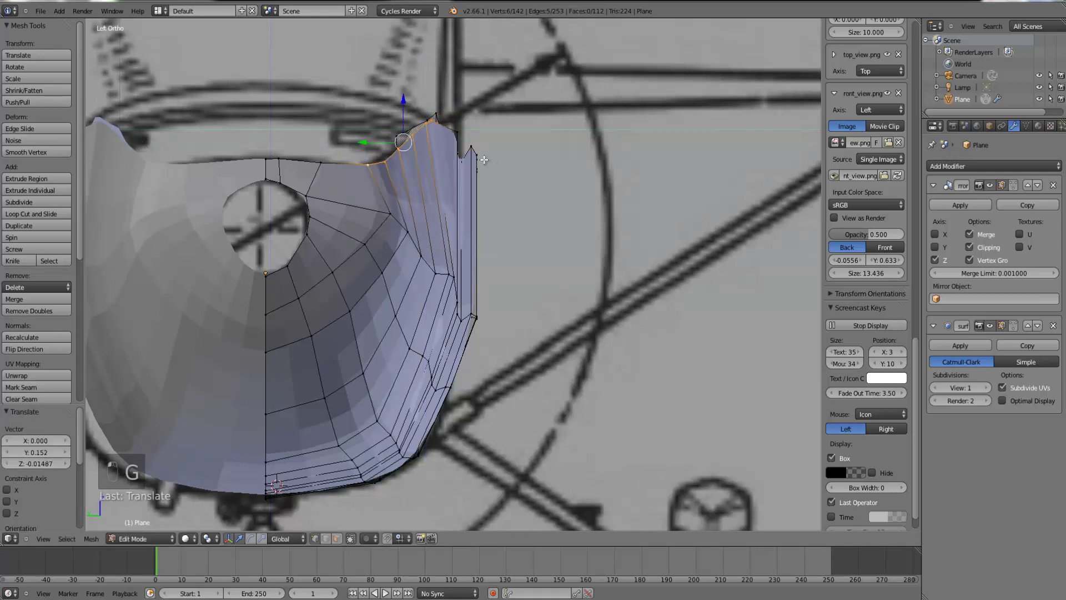
pyautogui.press('e')
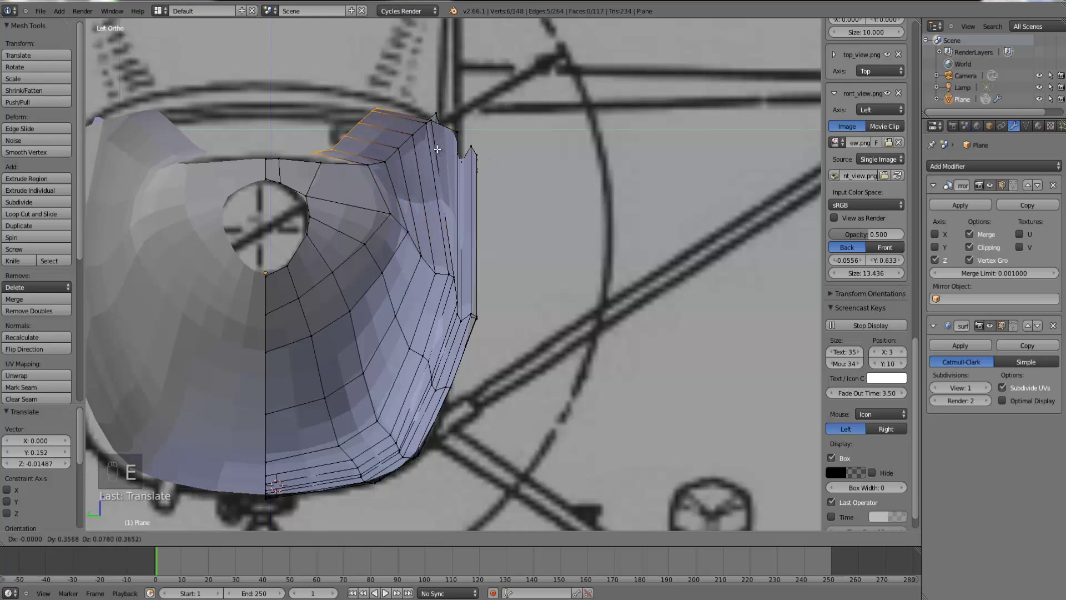
pyautogui.click(438, 149)
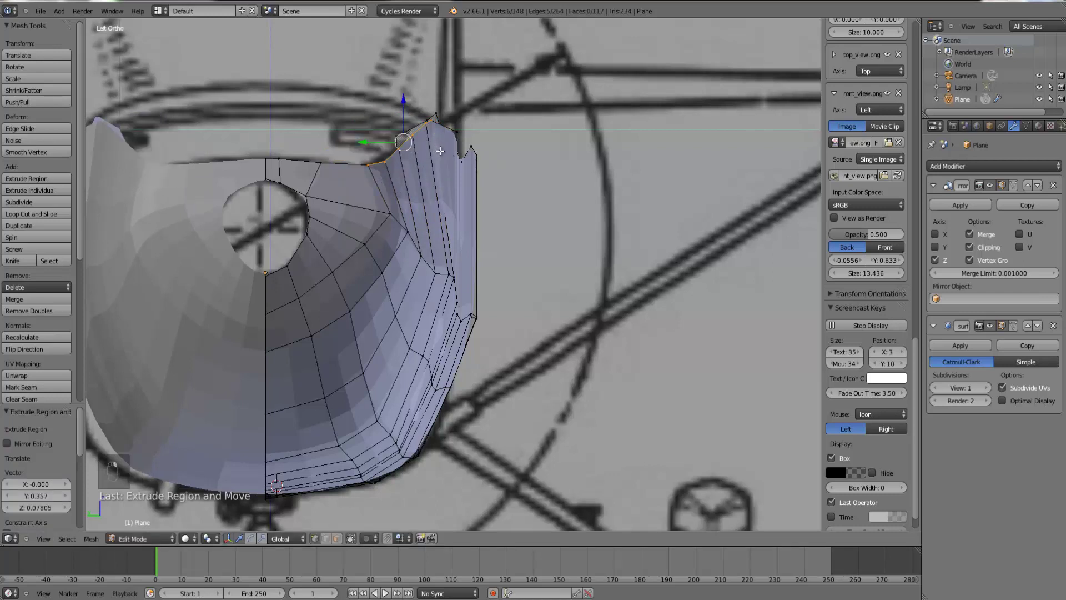
pyautogui.hotkey('ctrl', 'z')
pyautogui.hotkey('ctrl', 'z')
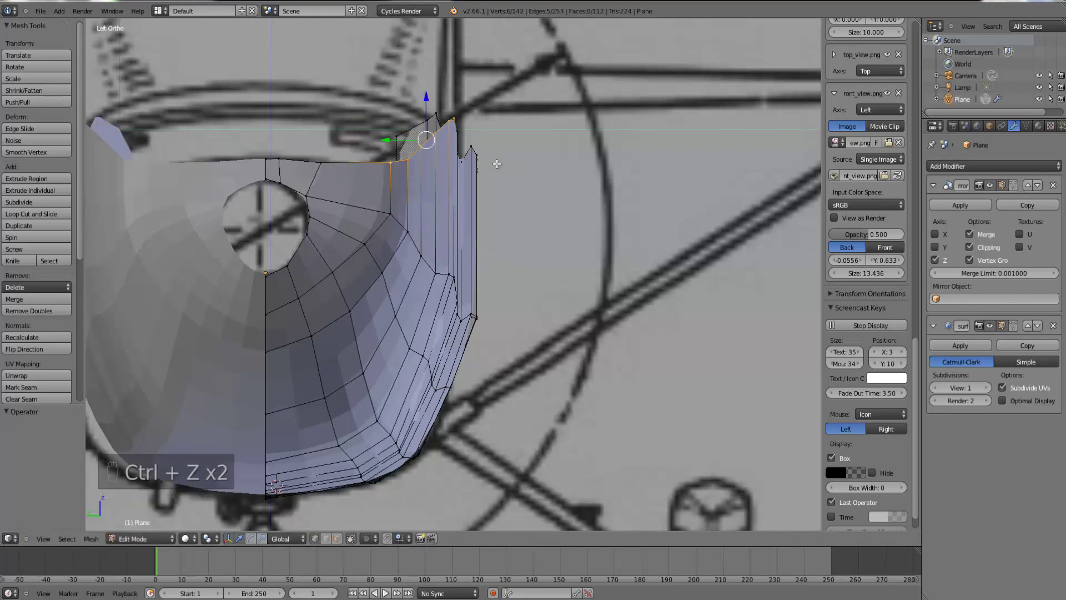
# - Extrude the upper cowling edge inward to the centreline in three segments of about 0.38, 0.42 and 0.49 in Y, following the blueprint's curve
pyautogui.press('e')
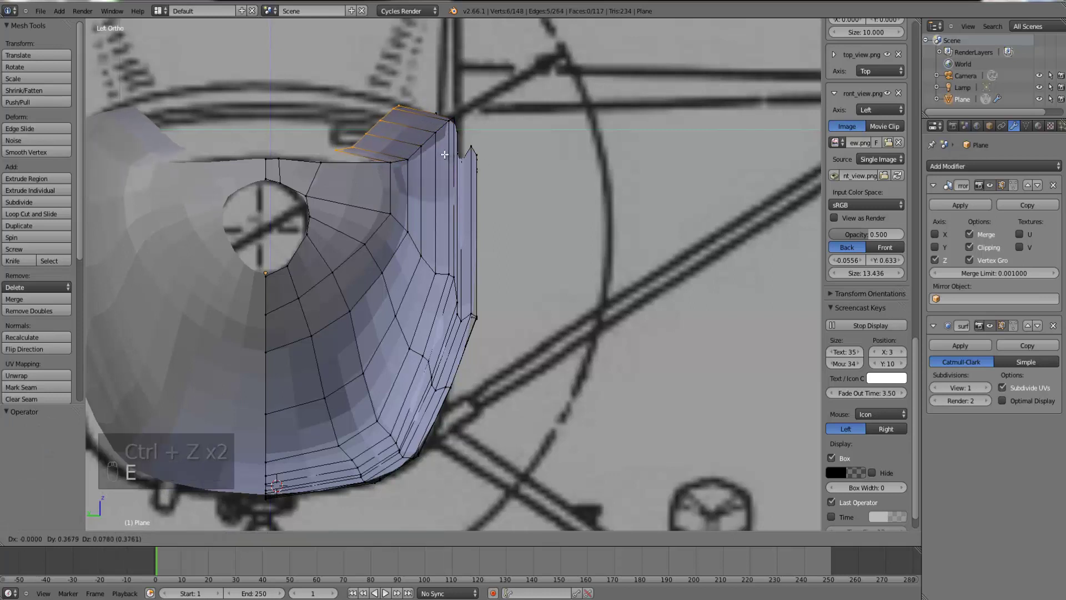
pyautogui.click(442, 151)
pyautogui.press('e')
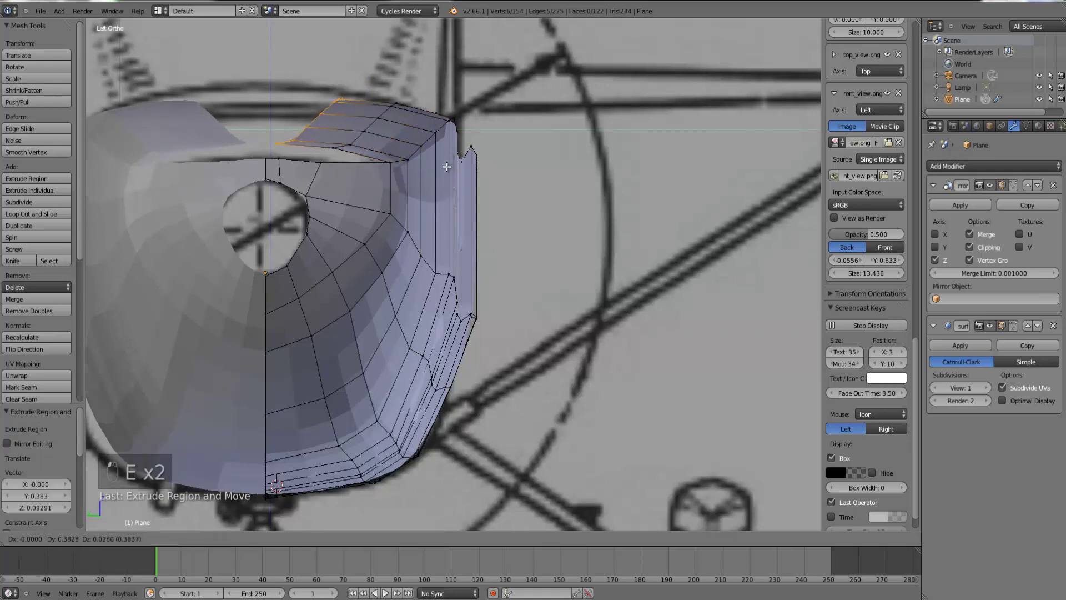
pyautogui.click(447, 174)
pyautogui.press('e')
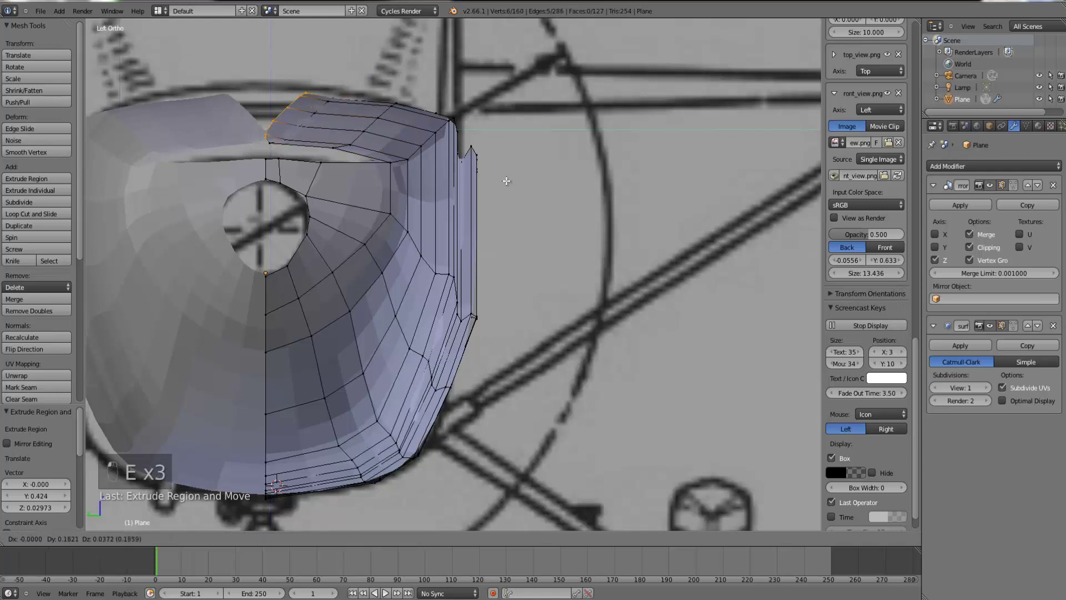
pyautogui.click(470, 183)
# - Fill the outer end of the gap between the cowling top and the nose with a triangular face and check it in Object Mode
pyautogui.rightClick(389, 165)
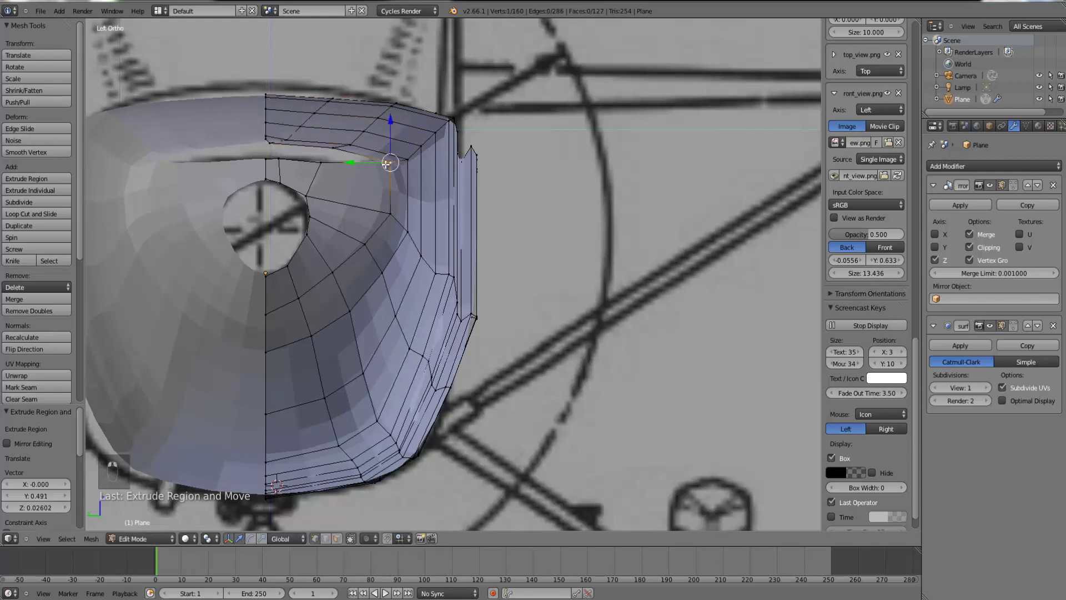
pyautogui.keyDown('shift'); pyautogui.rightClick(322, 164); pyautogui.keyUp('shift')
pyautogui.keyDown('shift'); pyautogui.rightClick(332, 150); pyautogui.keyUp('shift')
pyautogui.press('f')
pyautogui.press('Tab')
pyautogui.press('Tab')
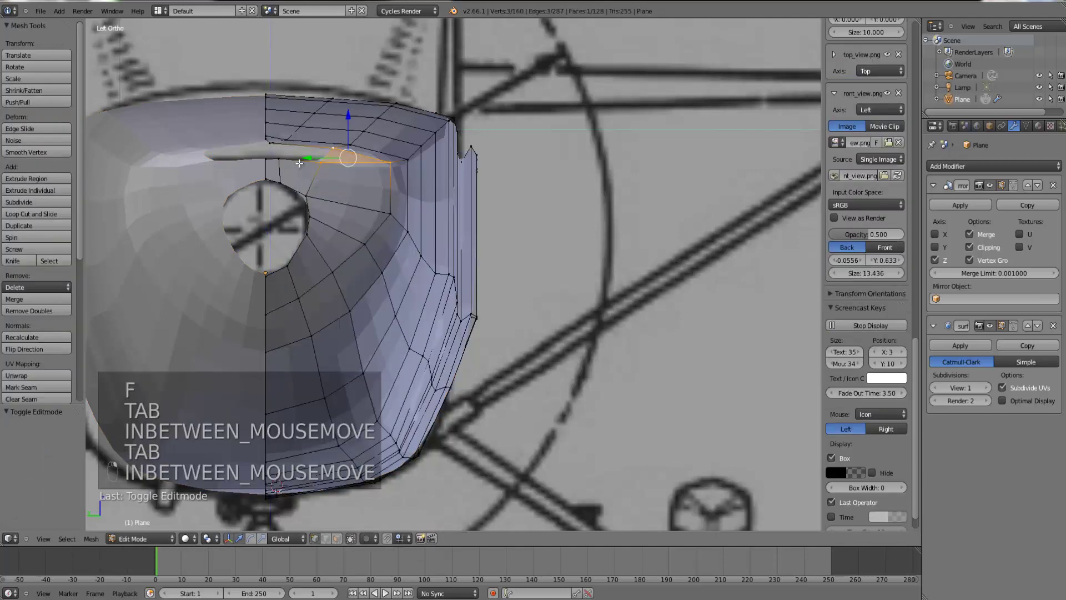
# - Fill the middle of the gap between the cowling top and the nose with a four-sided face
pyautogui.rightClick(276, 161)
pyautogui.press('ctrl+KP_Decimal')
pyautogui.scroll(5, 461, 295)
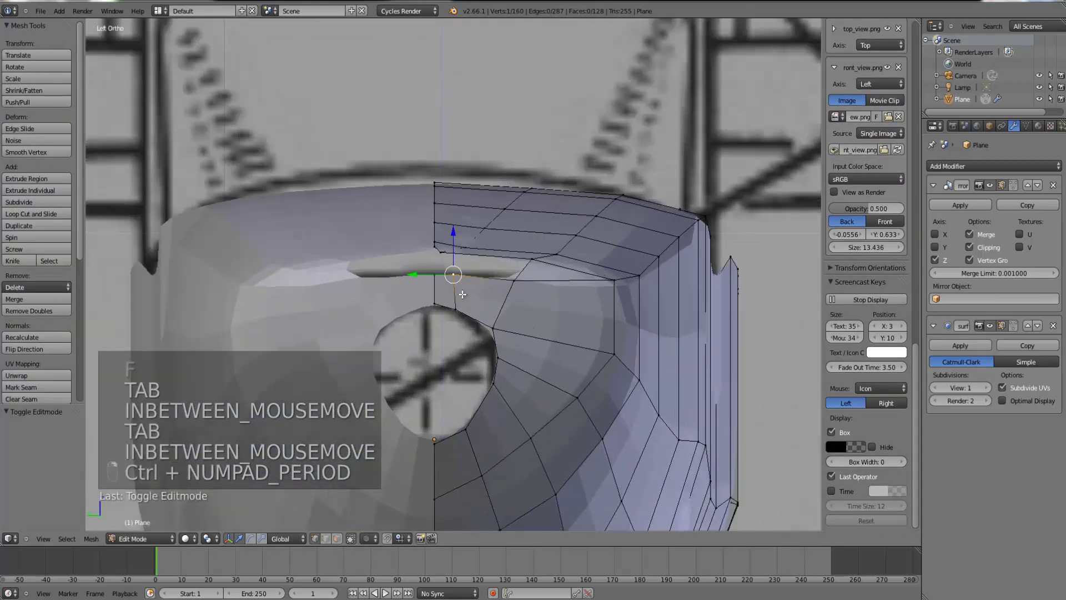
pyautogui.moveTo(461, 295); pyautogui.dragTo(471, 313, button='middle')
pyautogui.rightClick(561, 286)
pyautogui.keyDown('shift'); pyautogui.rightClick(591, 243); pyautogui.keyUp('shift')
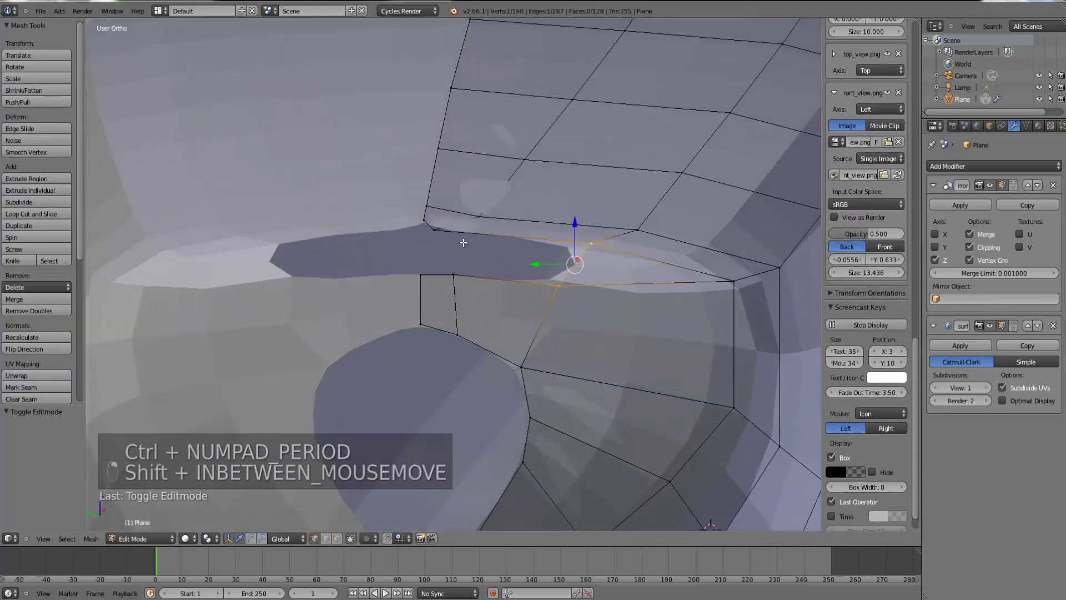
pyautogui.keyDown('shift'); pyautogui.rightClick(449, 246); pyautogui.keyUp('shift')
pyautogui.press('f')
# - Close the remaining gap at the centreline above the propeller hub with two faces and inspect the solid nose
pyautogui.rightClick(420, 271)
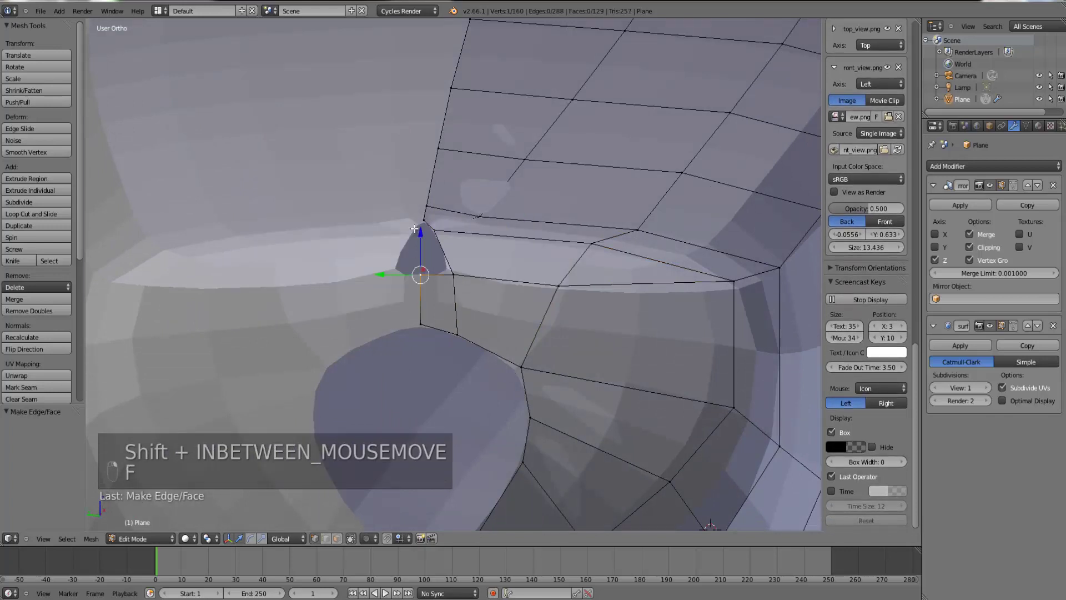
pyautogui.keyDown('shift'); pyautogui.rightClick(452, 273); pyautogui.keyUp('shift')
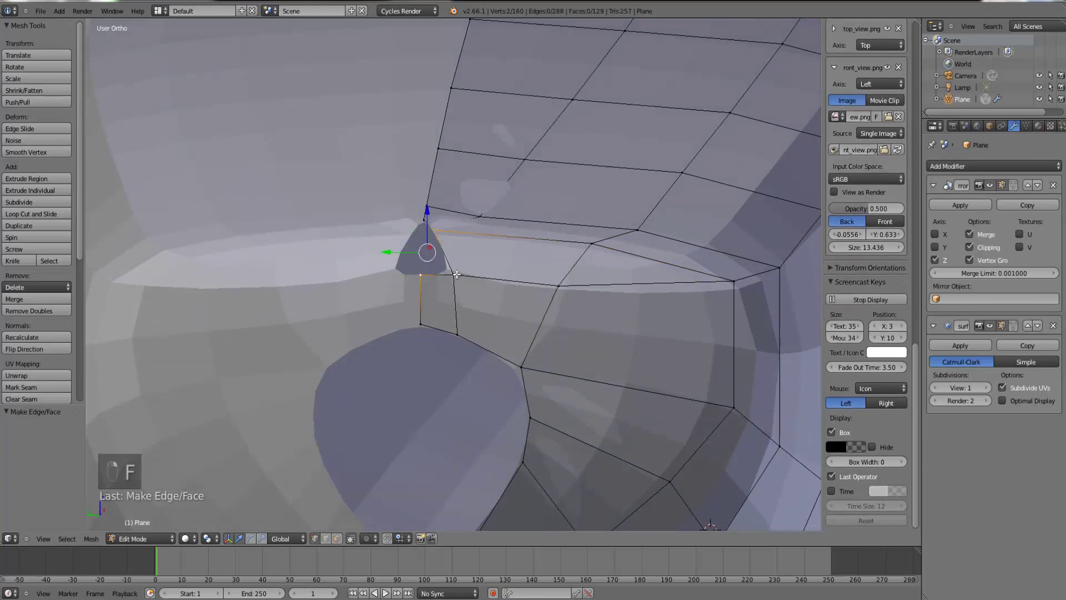
pyautogui.press('f')
pyautogui.press('f')
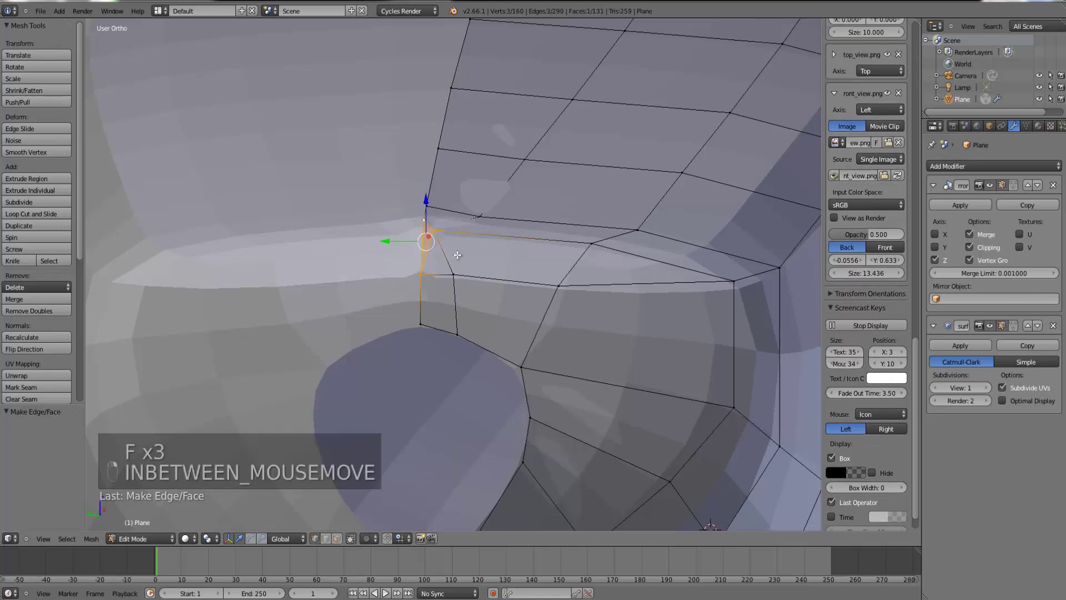
pyautogui.press('Tab')
pyautogui.scroll(5, 415, 270)
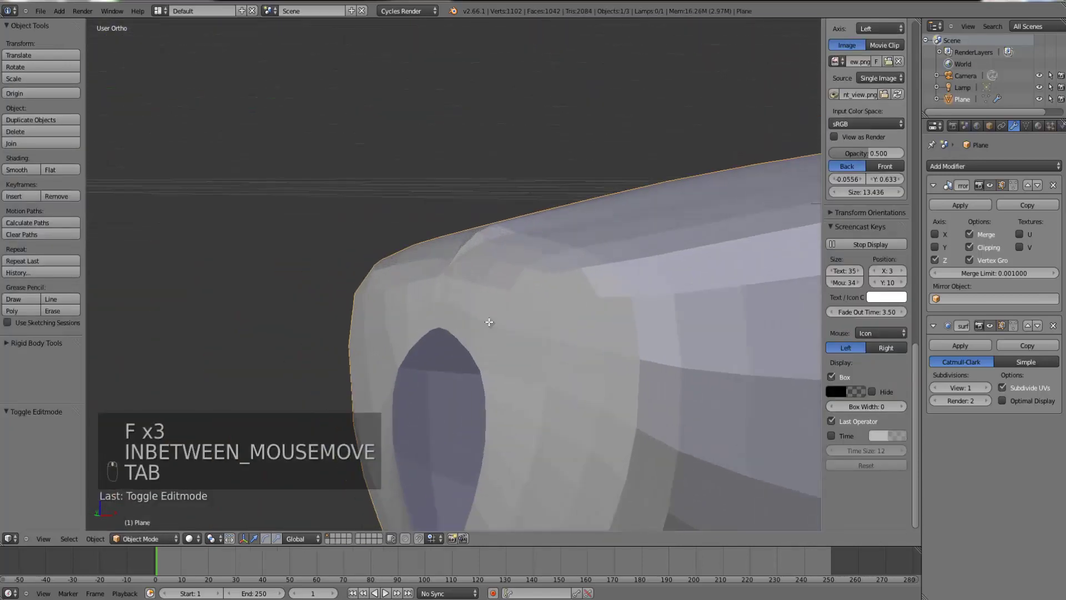
# - Lower the centreline vertex on the cowling's front top edge about 0.02 in Z and check the nose in Object Mode
pyautogui.press('Tab')
pyautogui.rightClick(450, 205)
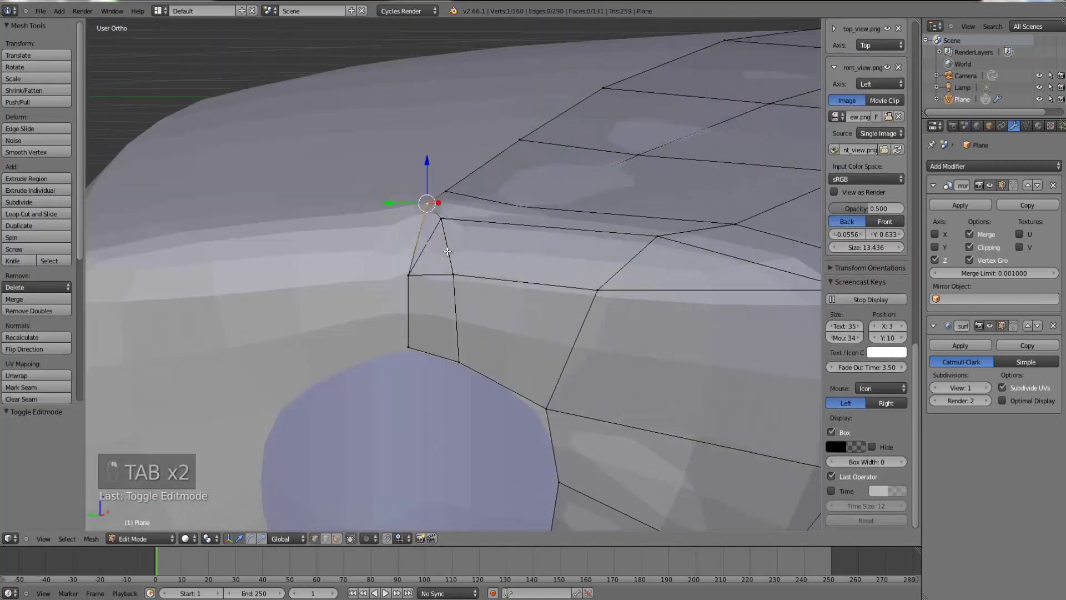
pyautogui.moveTo(450, 204); pyautogui.dragTo(422, 226, button='middle')
pyautogui.moveTo(390, 186); pyautogui.dragTo(391, 200)
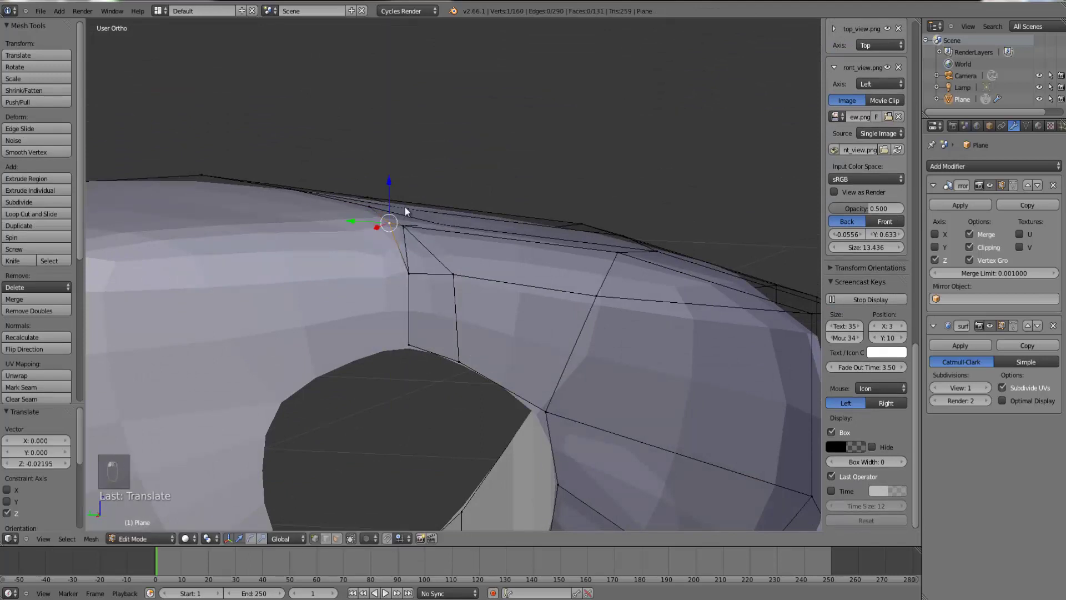
pyautogui.press('Tab')
pyautogui.scroll(-2, 457, 262)
pyautogui.moveTo(458, 261)
pyautogui.mouseDown(button='middle')
pyautogui.moveTo(432, 290)
pyautogui.moveTo(524, 310)
pyautogui.moveTo(625, 309)
pyautogui.moveTo(555, 326)
pyautogui.moveTo(537, 351)
pyautogui.moveTo(459, 309)
pyautogui.mouseUp(button='middle')
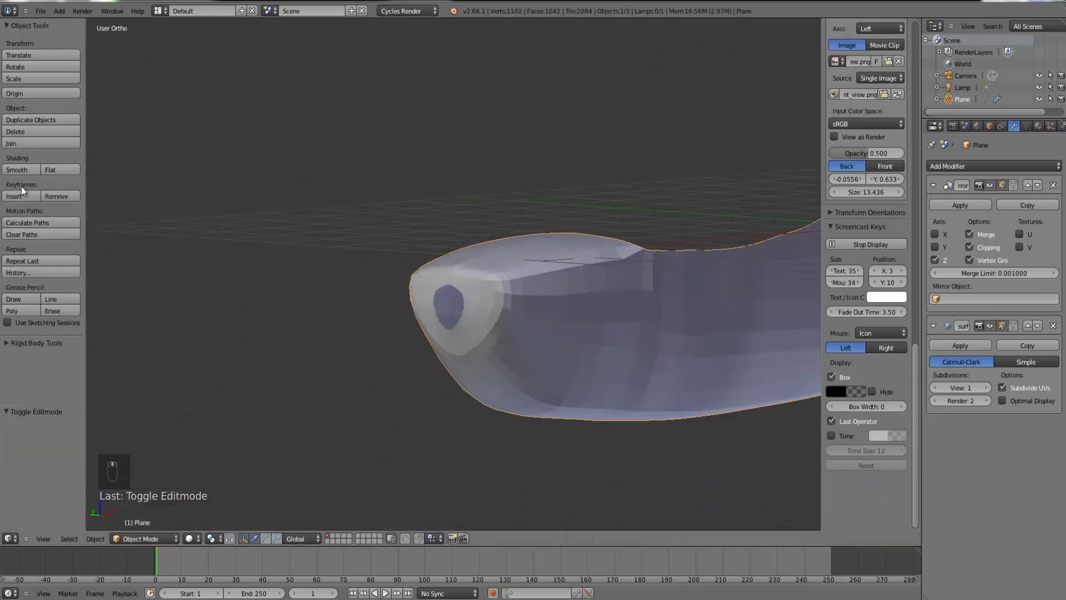
# - Apply smooth shading to the fuselage and inspect the result
pyautogui.click(19, 169)
pyautogui.moveTo(561, 328)
pyautogui.mouseDown(button='middle')
pyautogui.moveTo(584, 340)
pyautogui.moveTo(518, 330)
pyautogui.moveTo(570, 319)
pyautogui.mouseUp(button='middle')
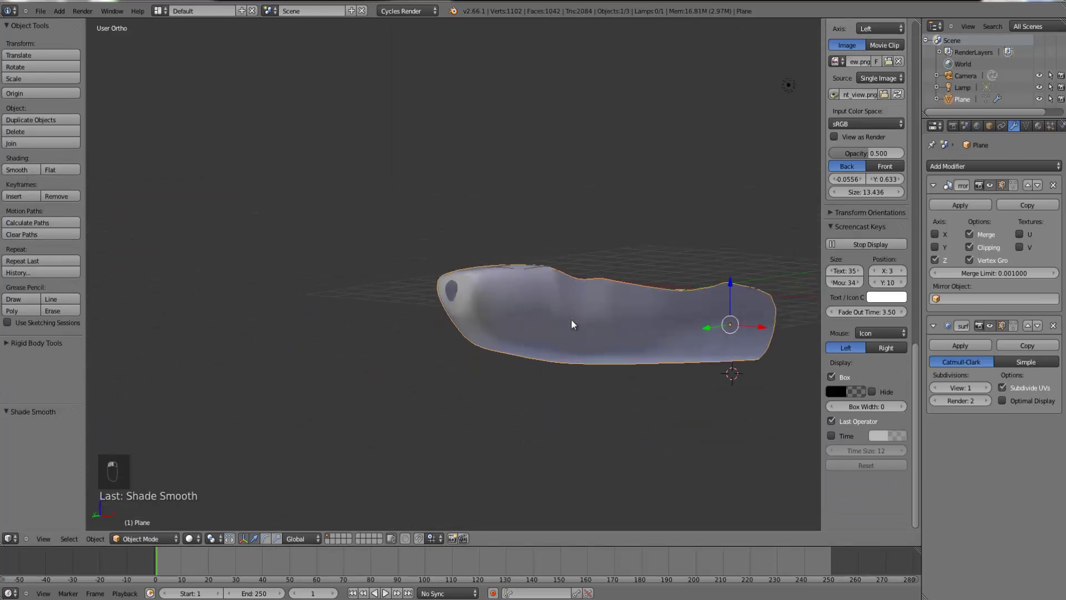
pyautogui.scroll(2, 571, 318)
# - Close the propeller hub opening with a single face across its rim vertices and check the nose in Object Mode
pyautogui.press('Tab')
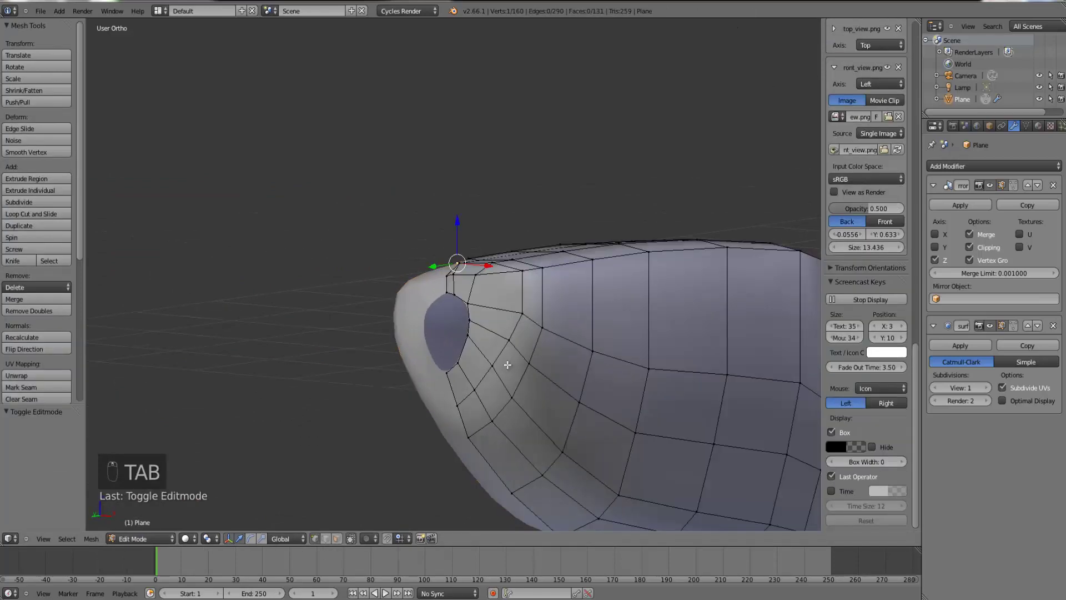
pyautogui.press('ctrl+KP_3')
pyautogui.press('z')
pyautogui.scroll(4, 499, 354)
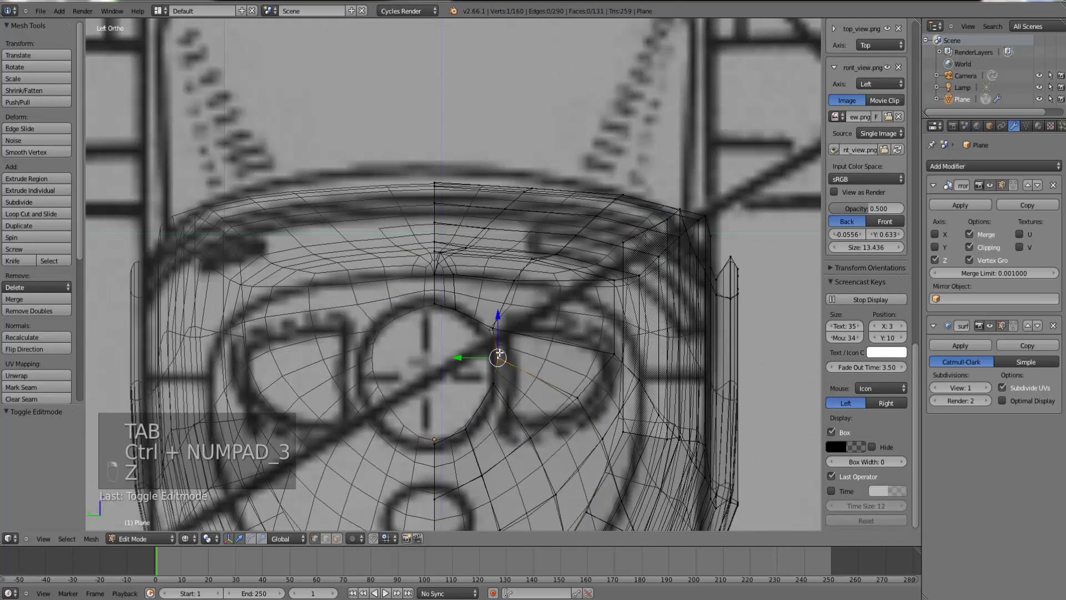
pyautogui.press('z')
pyautogui.press('c')
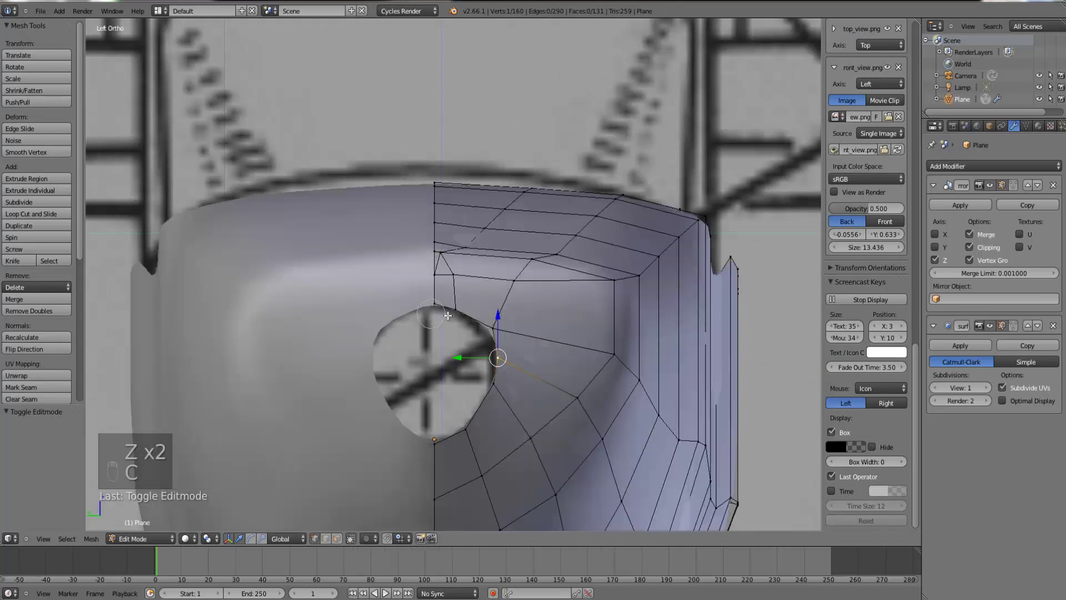
pyautogui.moveTo(435, 311)
pyautogui.mouseDown()
pyautogui.moveTo(491, 365)
pyautogui.moveTo(490, 388)
pyautogui.mouseUp()
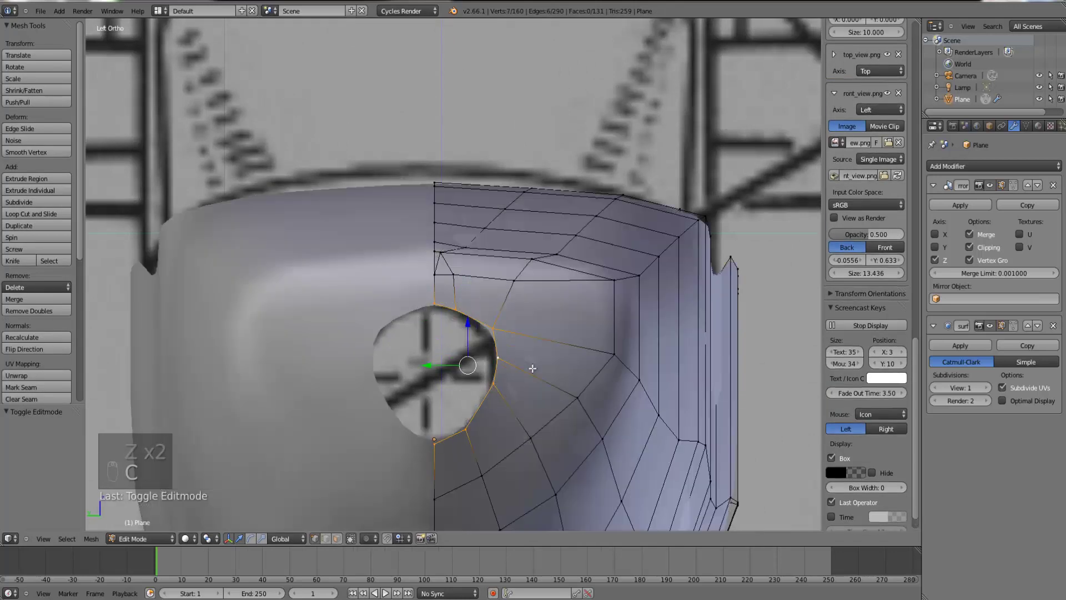
pyautogui.press('f')
pyautogui.press('Tab')
pyautogui.scroll(-5, 525, 364)
pyautogui.moveTo(604, 335)
pyautogui.mouseDown(button='middle')
pyautogui.moveTo(483, 340)
pyautogui.moveTo(572, 353)
pyautogui.mouseUp(button='middle')
# - Move the edge loop running from the hub's upper rim along the fuselage side about 0.064 in Y against the front-view blueprint
pyautogui.press('ctrl+KP_3')
pyautogui.press('z')
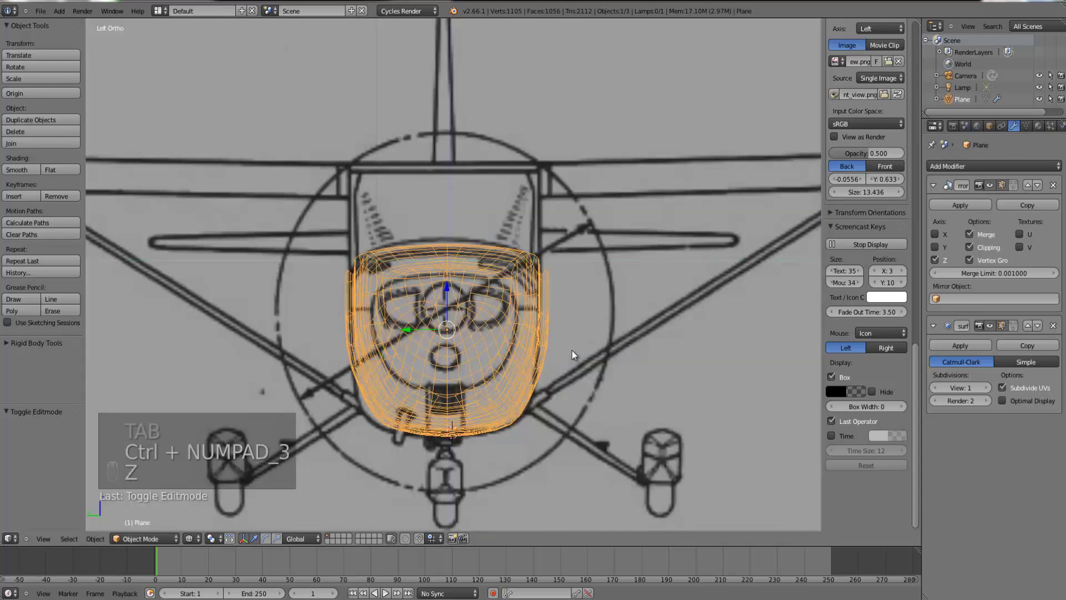
pyautogui.scroll(5, 572, 351)
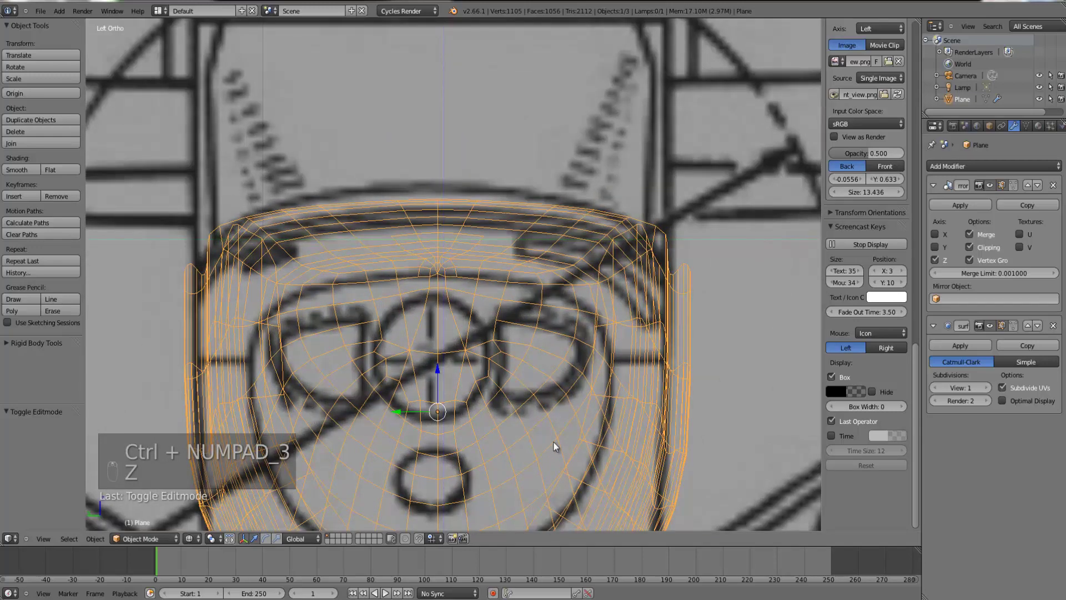
pyautogui.scroll(-5, 556, 428)
pyautogui.scroll(2, 555, 359)
pyautogui.press('Tab')
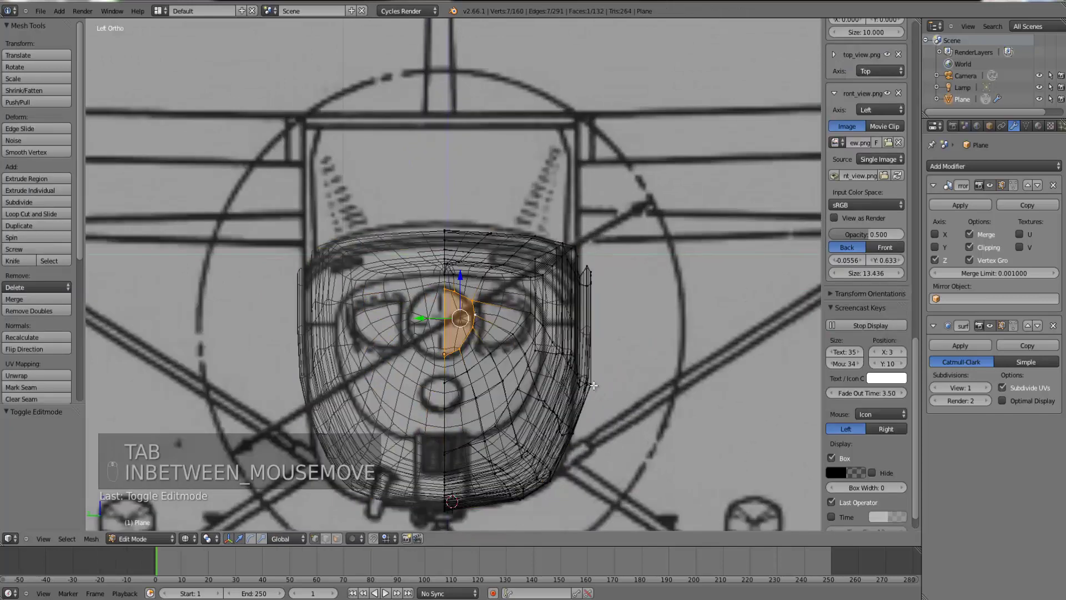
pyautogui.rightClick(592, 385)
pyautogui.press('z')
pyautogui.keyDown('alt'); pyautogui.rightClick(590, 382); pyautogui.keyUp('alt')
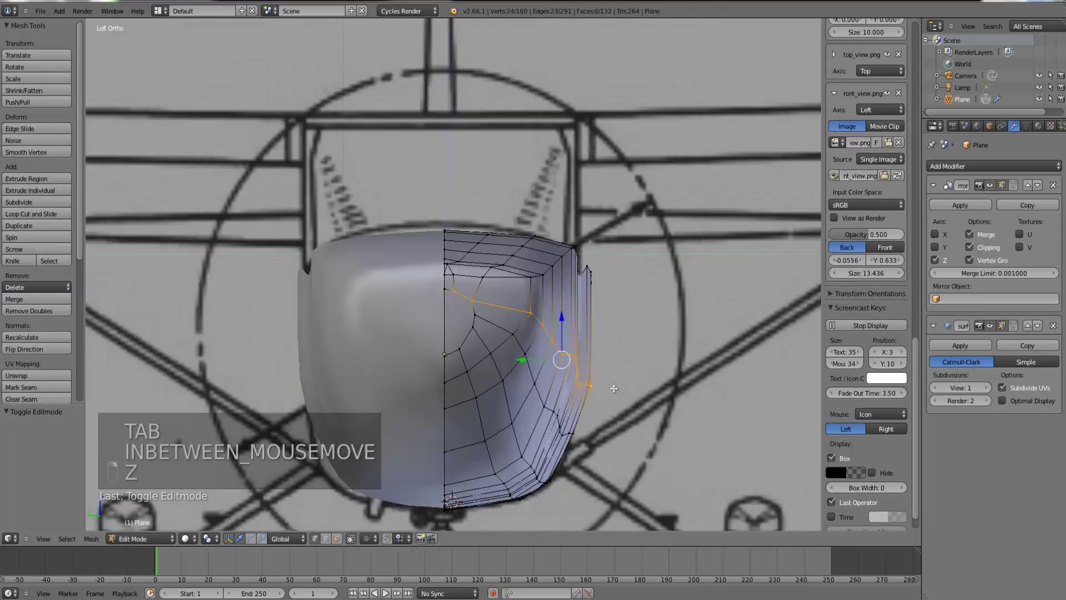
pyautogui.press('z')
pyautogui.press('g')
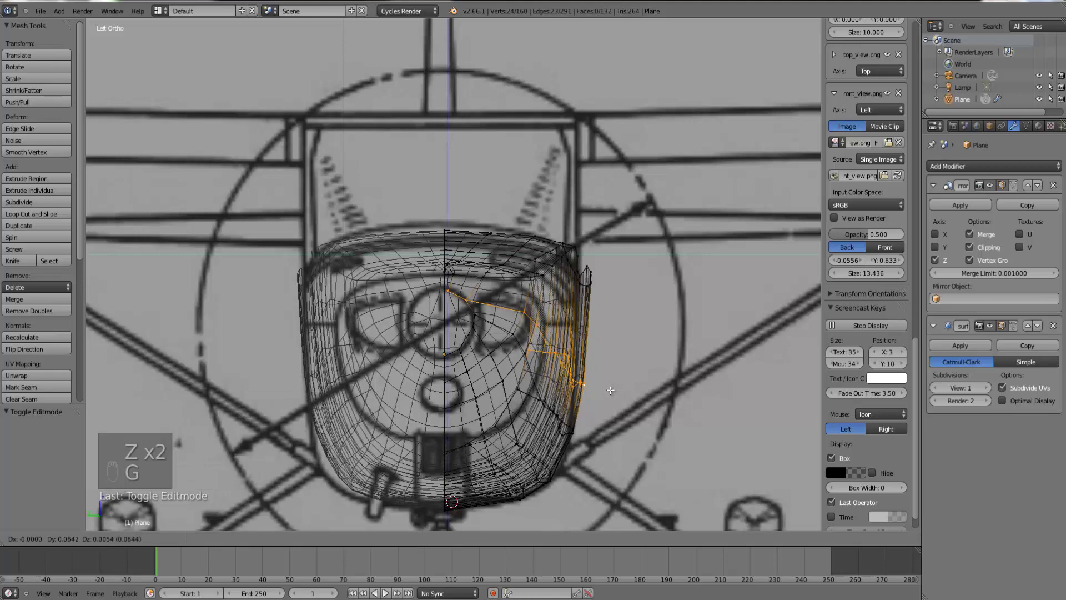
pyautogui.click(611, 388)
# - Realign two hub upper-rim vertices with the blueprint circle, moving one -0.0473 in Y and -0.01935 in Z, the other 0.01935 in Y
pyautogui.scroll(5, 478, 328)
pyautogui.rightClick(470, 314)
pyautogui.press('g')
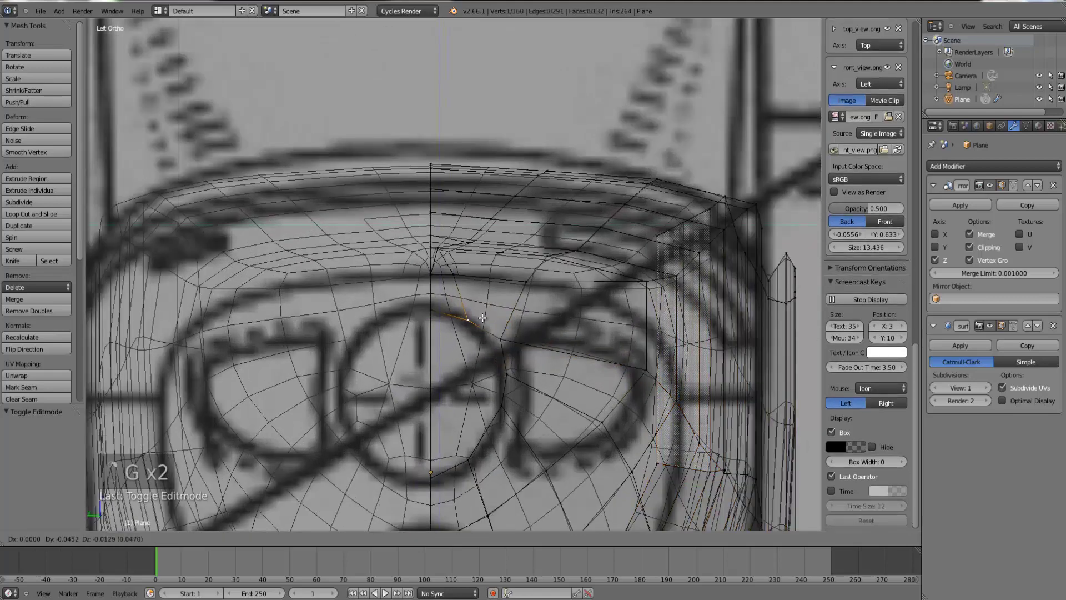
pyautogui.click(478, 319)
pyautogui.press('g')
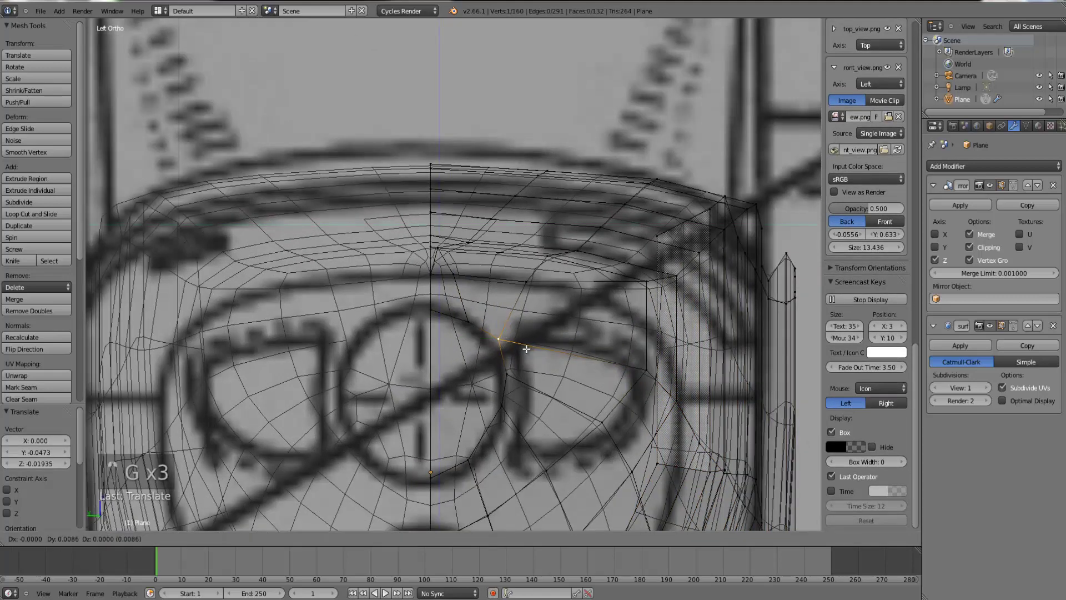
pyautogui.click(500, 333)
pyautogui.scroll(-3, 500, 336)
# - Shift the side edge loop from the hub rim about 0.082 in Y and 0.037 in Z, and check the smoothed shape
pyautogui.press('z')
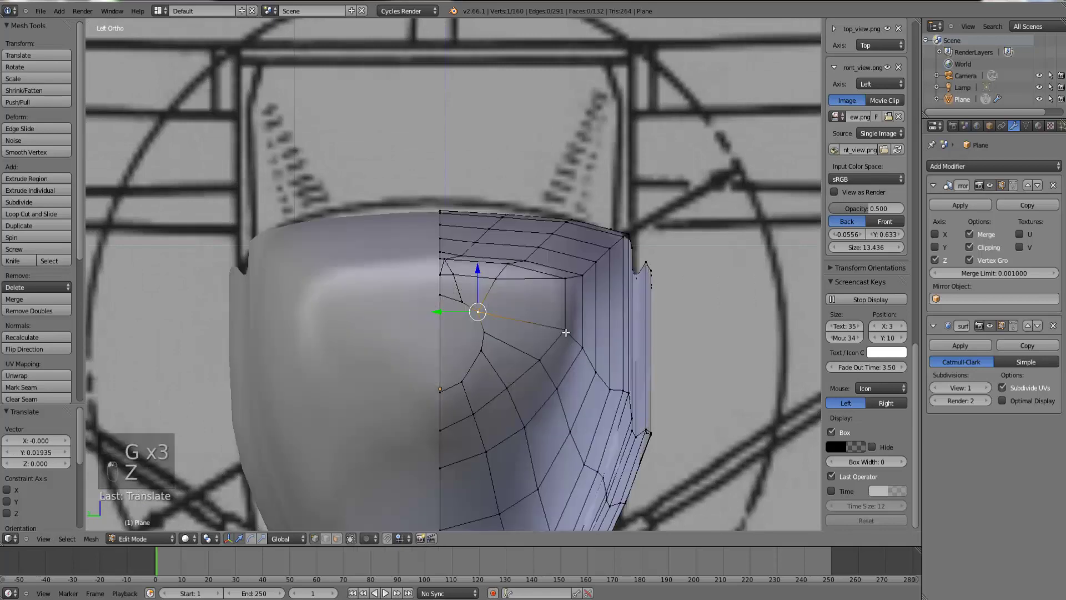
pyautogui.keyDown('alt'); pyautogui.rightClick(582, 344); pyautogui.keyUp('alt')
pyautogui.press('z')
pyautogui.press('g')
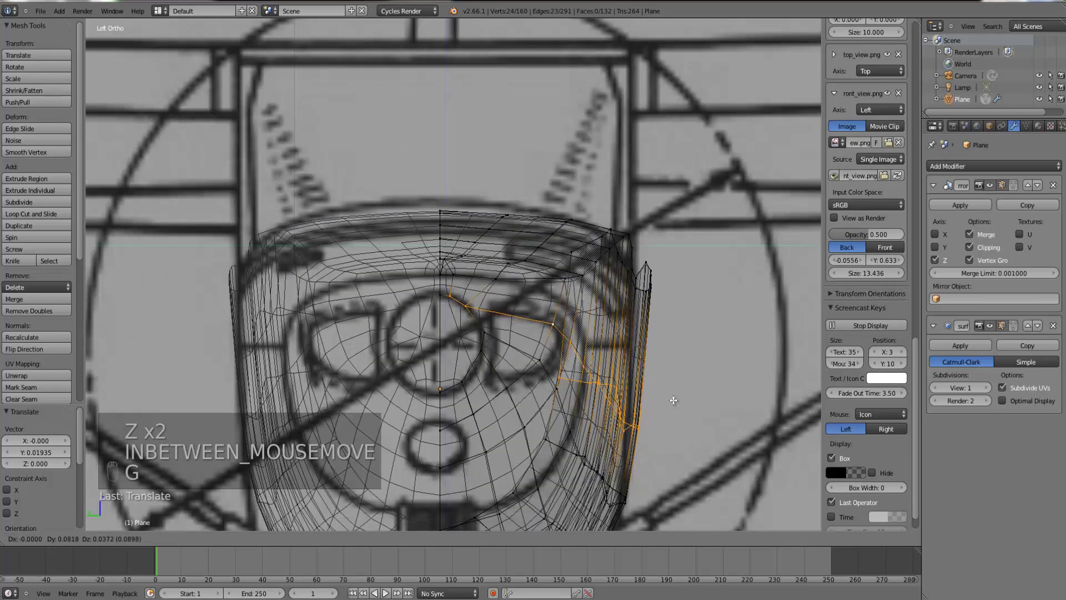
pyautogui.click(674, 400)
pyautogui.press('Tab')
pyautogui.press('z')
pyautogui.press('Tab')
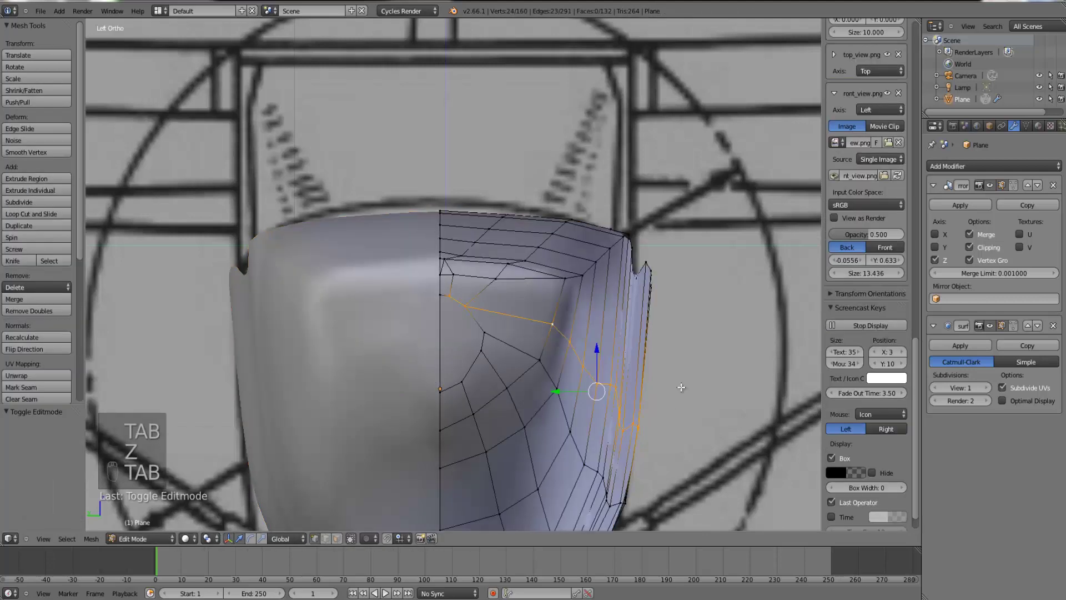
# - Move the fuselage's upper edge loop 0.08918 in Y and 0.0223 in Z to fit the blueprint, and inspect the body in Object Mode
pyautogui.press('z')
pyautogui.keyDown('alt'); pyautogui.rightClick(648, 271); pyautogui.keyUp('alt')
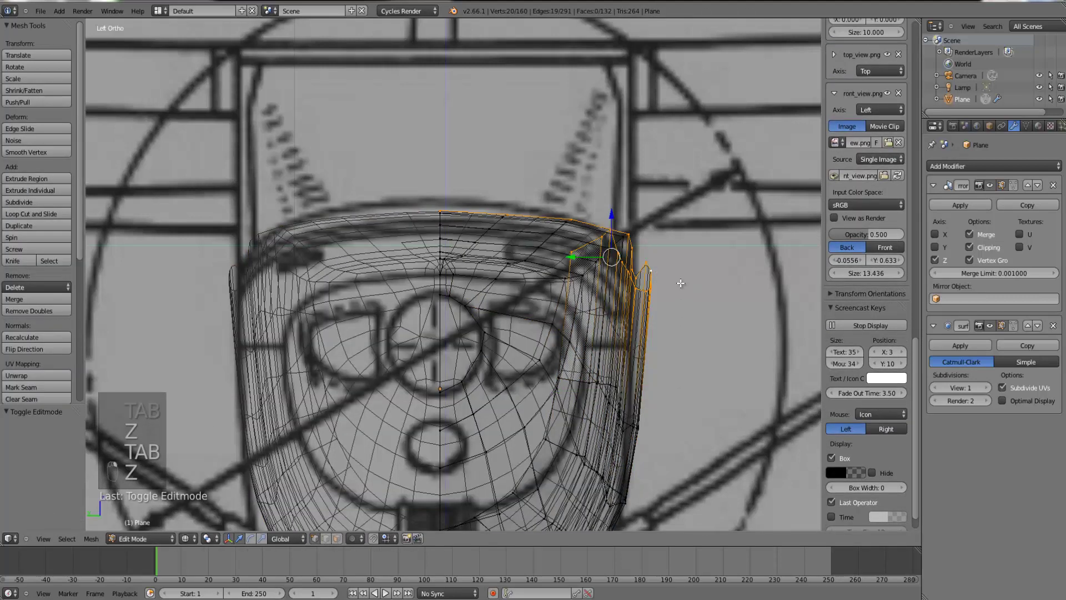
pyautogui.press('g')
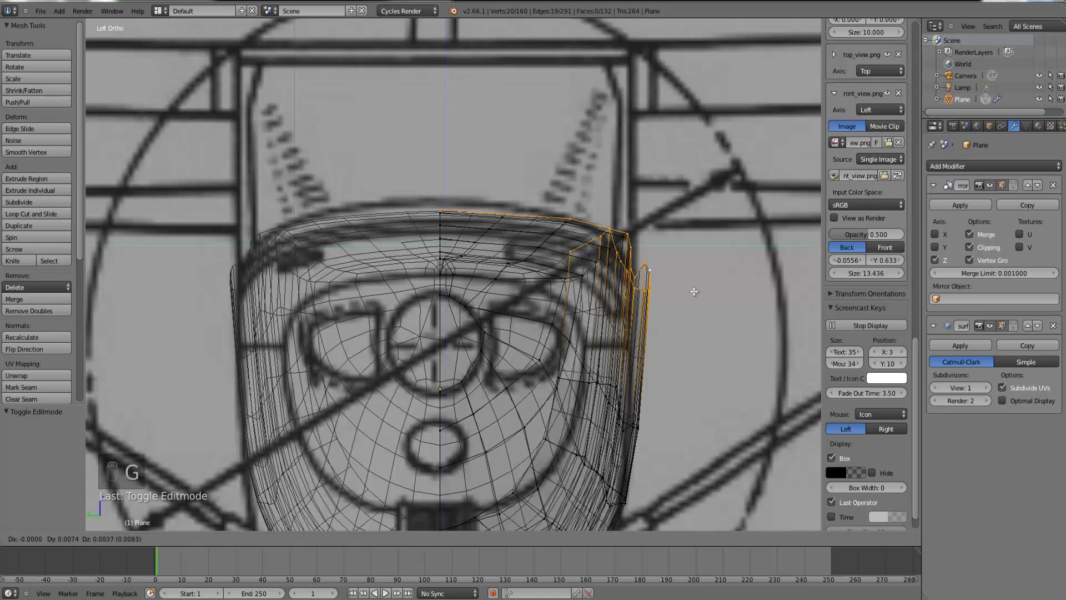
pyautogui.click(681, 289)
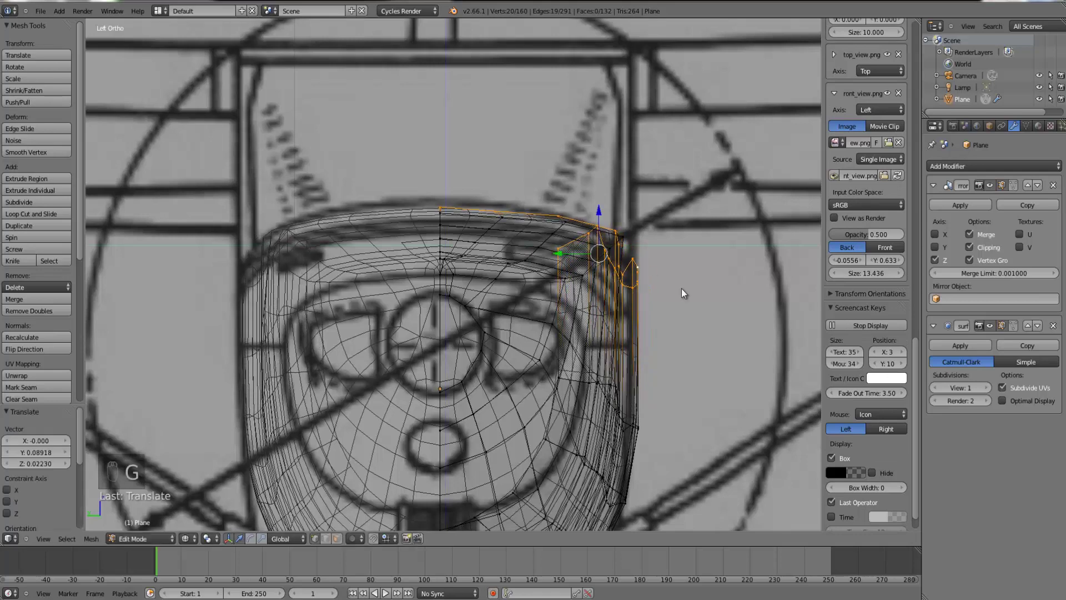
pyautogui.press('Tab')
pyautogui.press('Tab')
pyautogui.press('Tab')
pyautogui.press('z')
pyautogui.press('Tab')
pyautogui.press('z')
pyautogui.moveTo(635, 330)
pyautogui.mouseDown(button='middle')
pyautogui.moveTo(581, 338)
pyautogui.moveTo(505, 321)
pyautogui.mouseUp(button='middle')
pyautogui.scroll(-6, 619, 347)
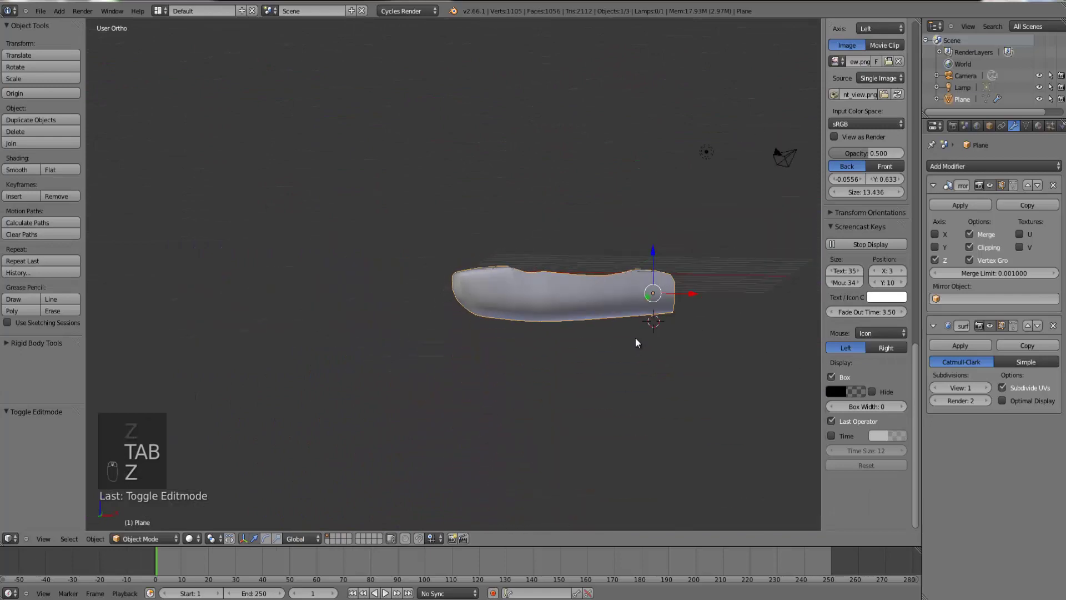
pyautogui.moveTo(636, 340); pyautogui.dragTo(593, 345, button='middle')
# - Select all the vertices along the fuselage's open rear edge against the side-view blueprint
pyautogui.press('KP_1')
pyautogui.press('Tab')
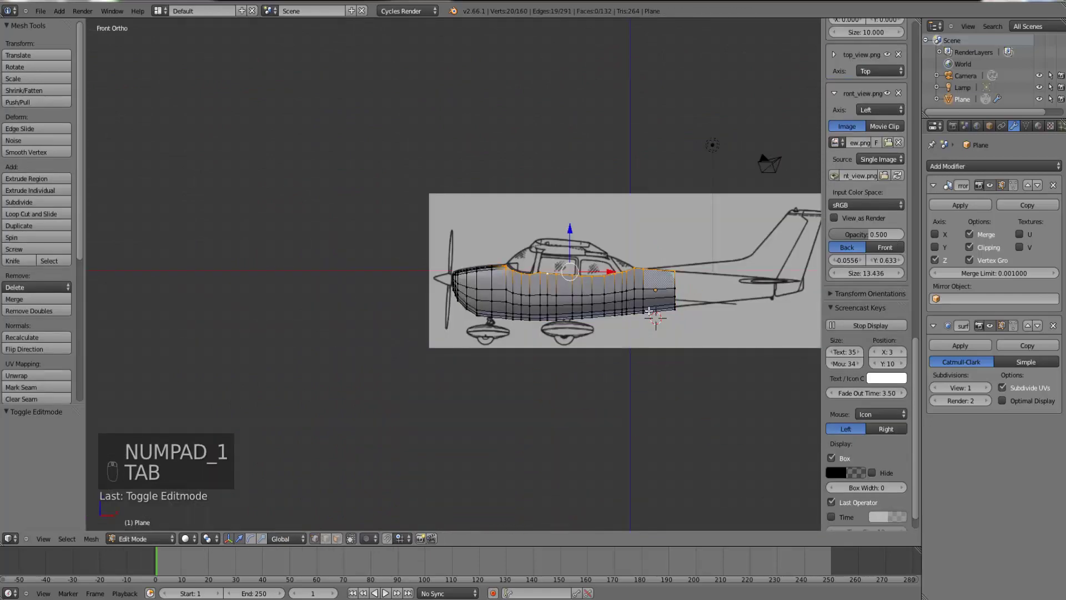
pyautogui.press('ctrl+KP_Decimal')
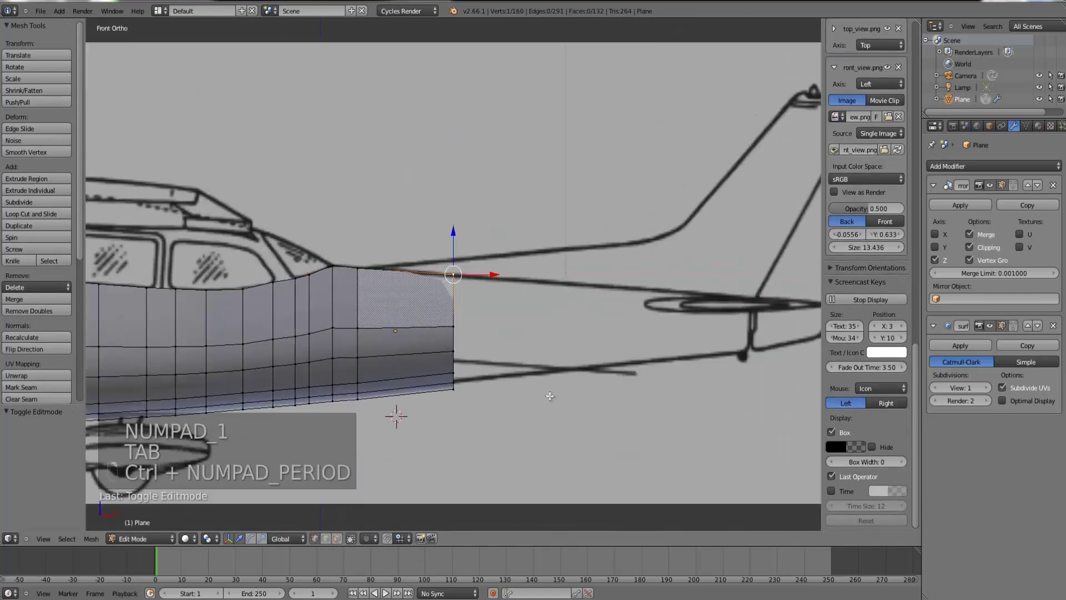
pyautogui.press('z')
pyautogui.press('b')
pyautogui.press('b')
pyautogui.moveTo(506, 410); pyautogui.dragTo(429, 314)
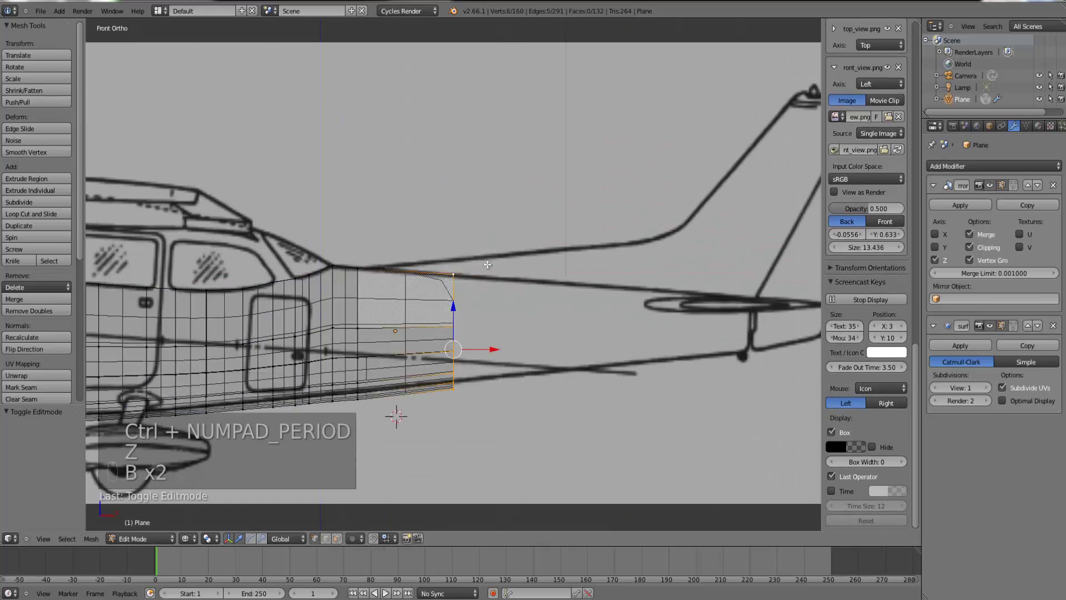
# - Extrude the fuselage's rear edge along the tail boom, scale it to 0.801 and move it to match the blueprint outline
pyautogui.press('e')
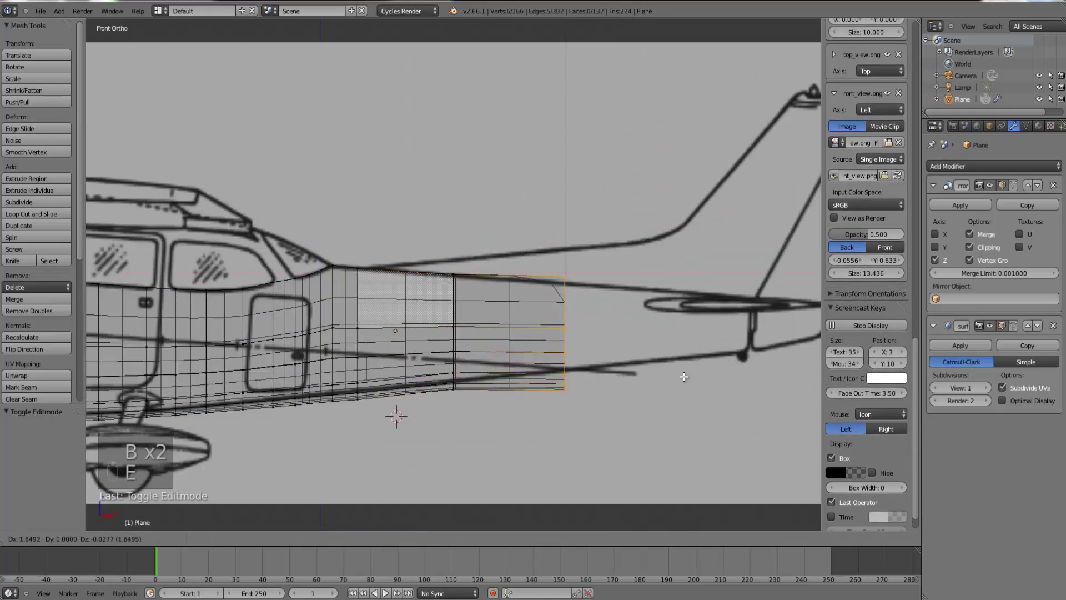
pyautogui.click(686, 377)
pyautogui.press('s')
pyautogui.click(703, 375)
pyautogui.press('g')
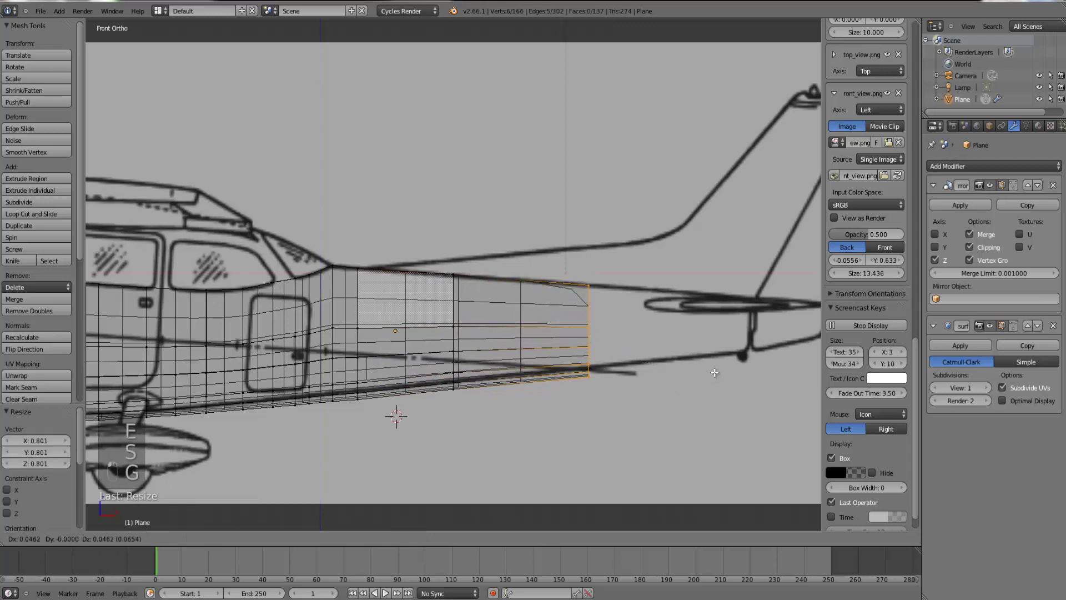
pyautogui.click(717, 370)
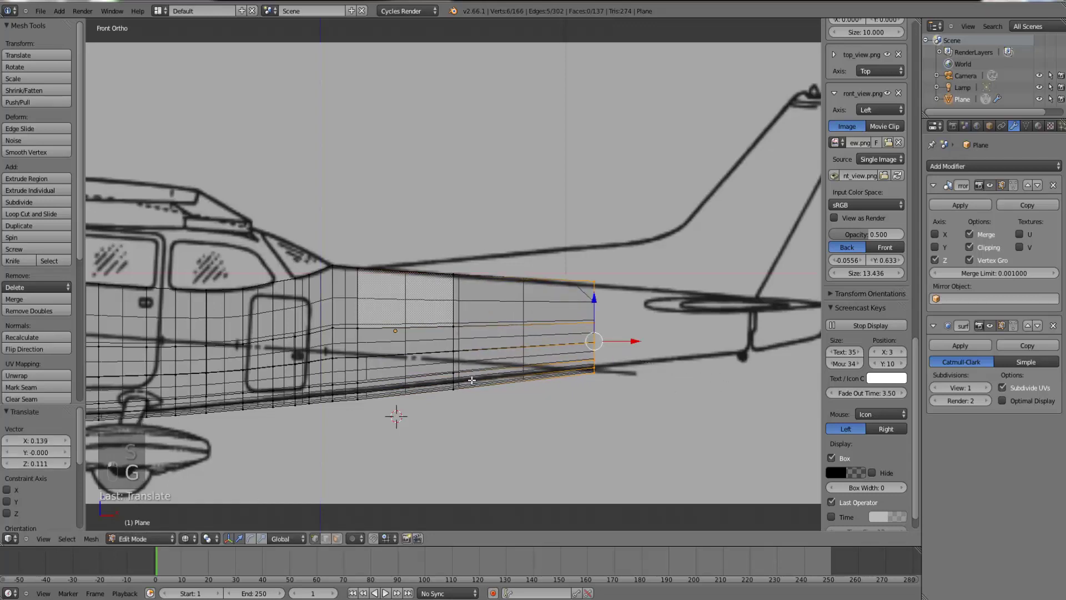
# - Extrude the rear edge again to just before the tail end, scale it to 0.726 and align it with the blueprint
pyautogui.press('e')
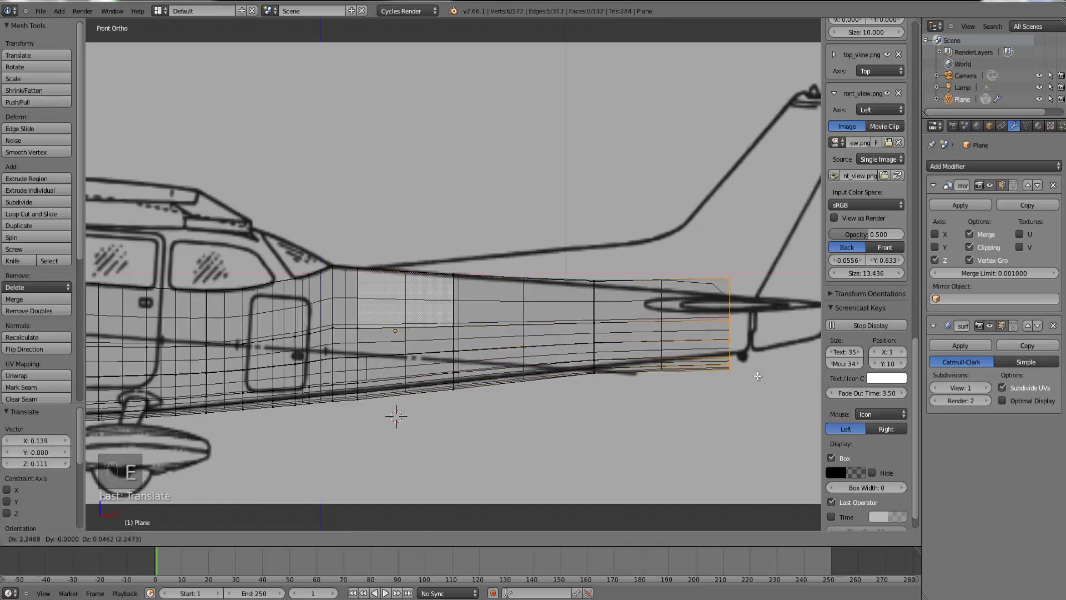
pyautogui.click(757, 377)
pyautogui.press('s')
pyautogui.click(764, 376)
pyautogui.press('g')
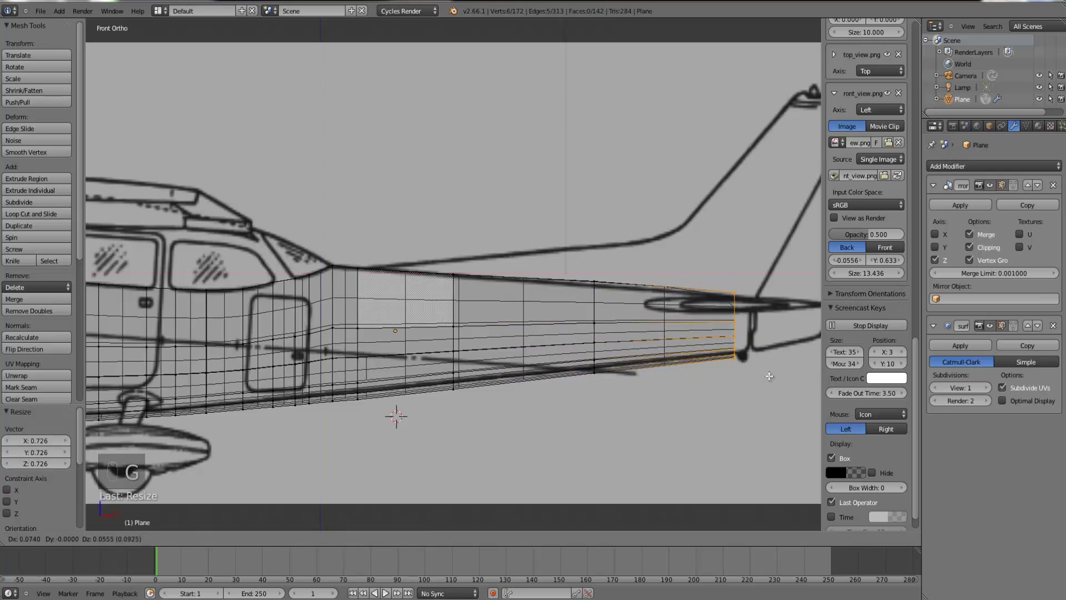
pyautogui.click(769, 376)
# - Extrude one short final section from the rear edge to the rudder line at the tail end
pyautogui.press('s')
pyautogui.click(770, 376)
pyautogui.press('e')
pyautogui.press('s')
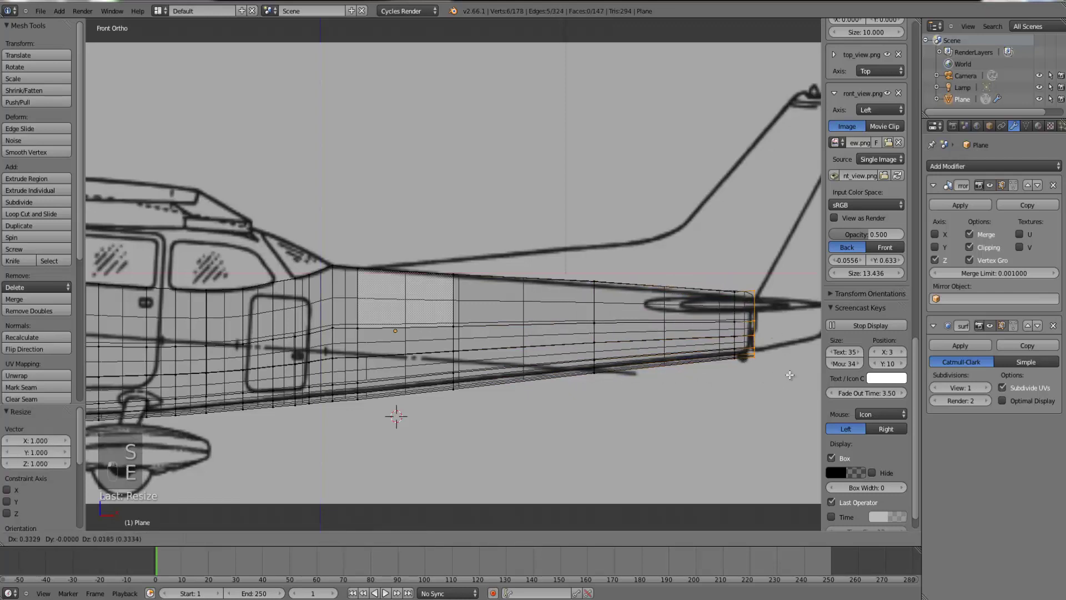
pyautogui.click(784, 371)
# - Inspect the extended fuselage in solid shading and from above against the top blueprint
pyautogui.press('Tab')
pyautogui.press('z')
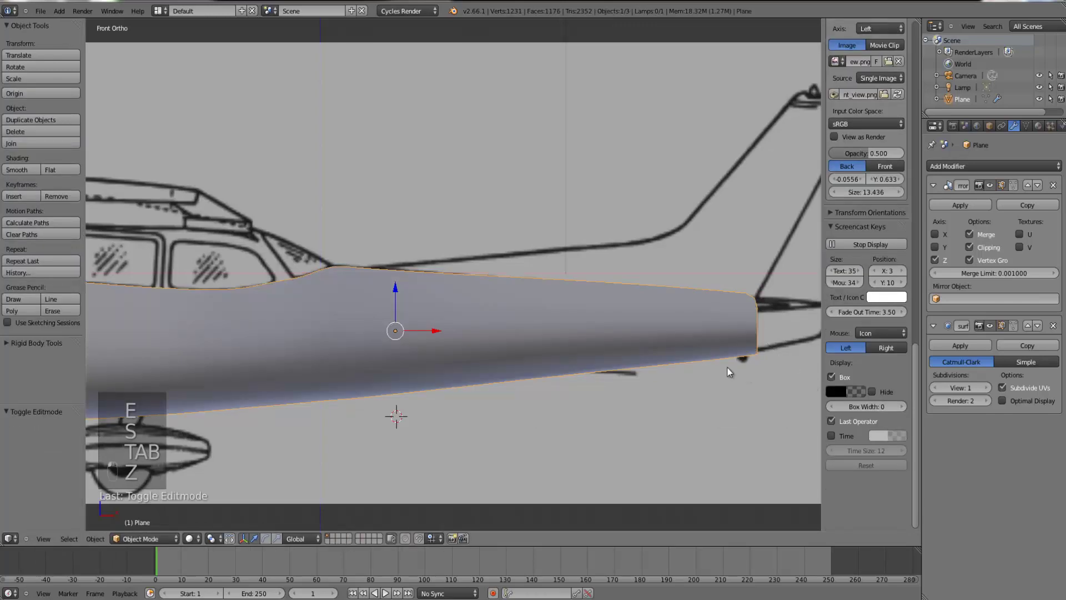
pyautogui.press('Tab')
pyautogui.press('KP_7')
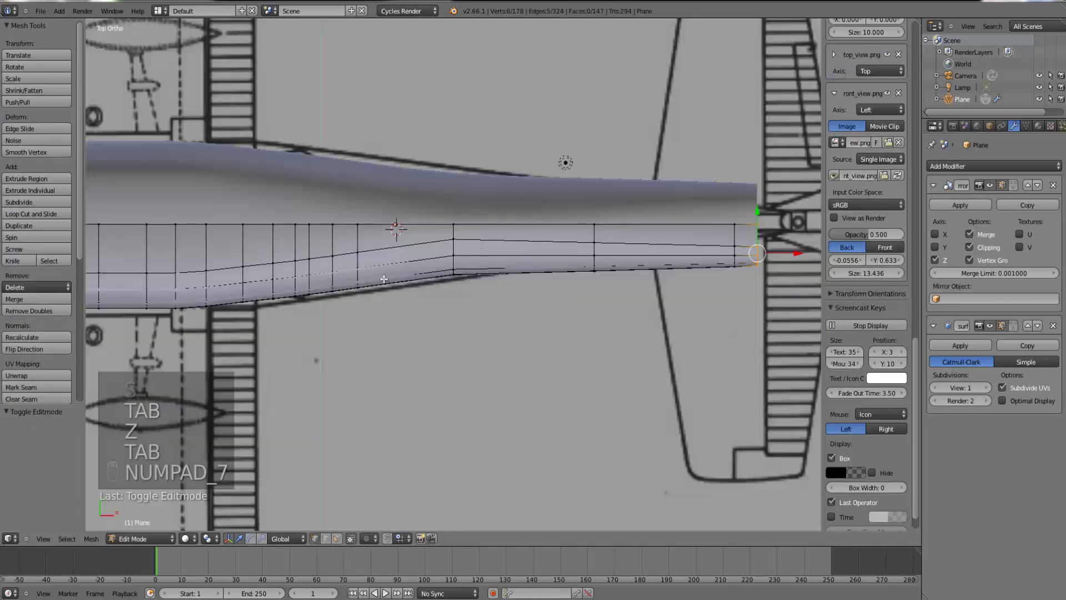
pyautogui.moveTo(383, 279); pyautogui.dragTo(364, 263, button='middle')
pyautogui.press('z')
pyautogui.press('KP_1')
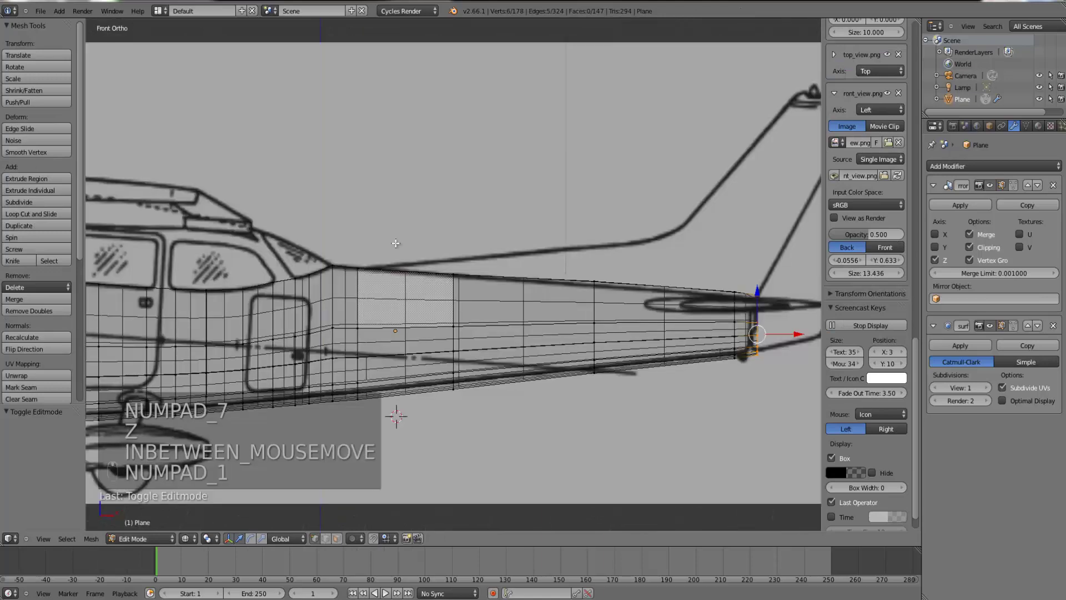
# - Select the upper-edge vertices from behind the cabin to the tail end and lower them by 0.185 along Z
pyautogui.scroll(5, 301, 275)
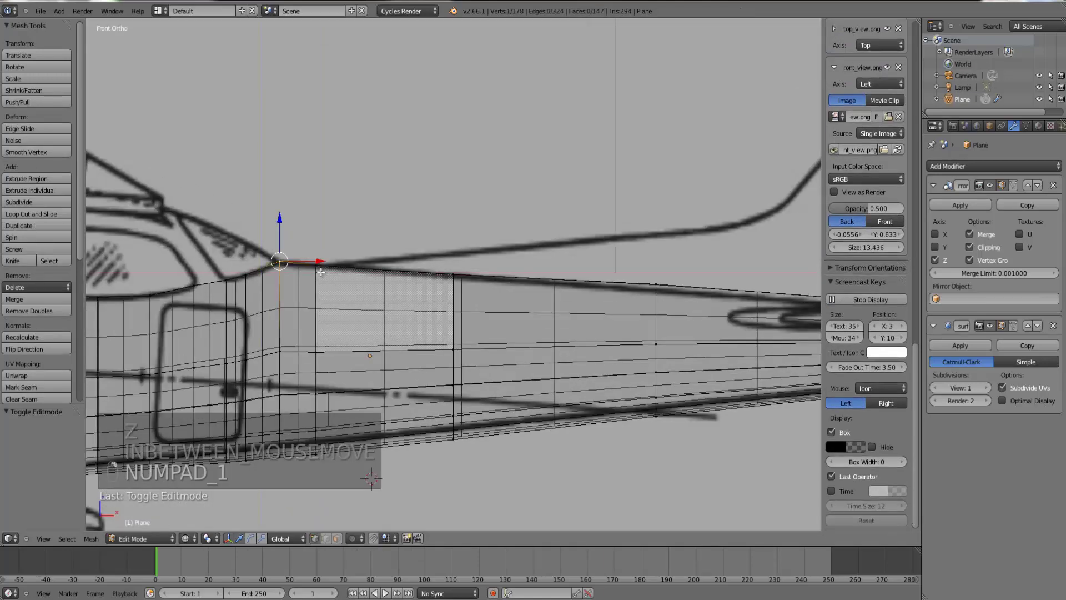
pyautogui.scroll(-1, 328, 271)
pyautogui.press('c')
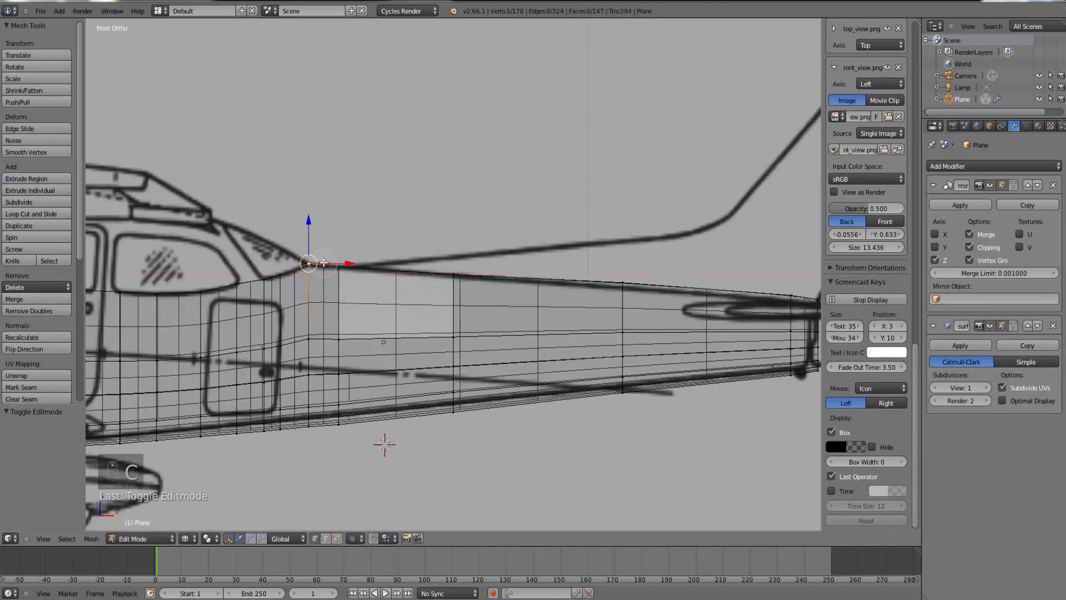
pyautogui.moveTo(310, 263); pyautogui.dragTo(760, 285)
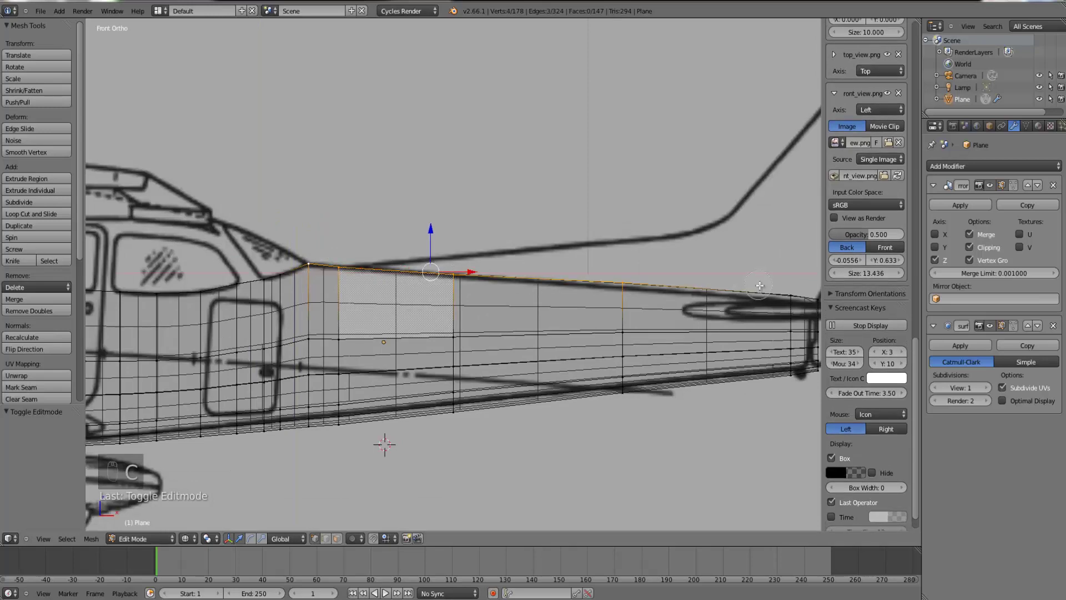
pyautogui.moveTo(598, 265); pyautogui.dragTo(597, 264, button='middle')
pyautogui.moveTo(721, 276); pyautogui.dragTo(705, 273, button='middle')
pyautogui.press('c')
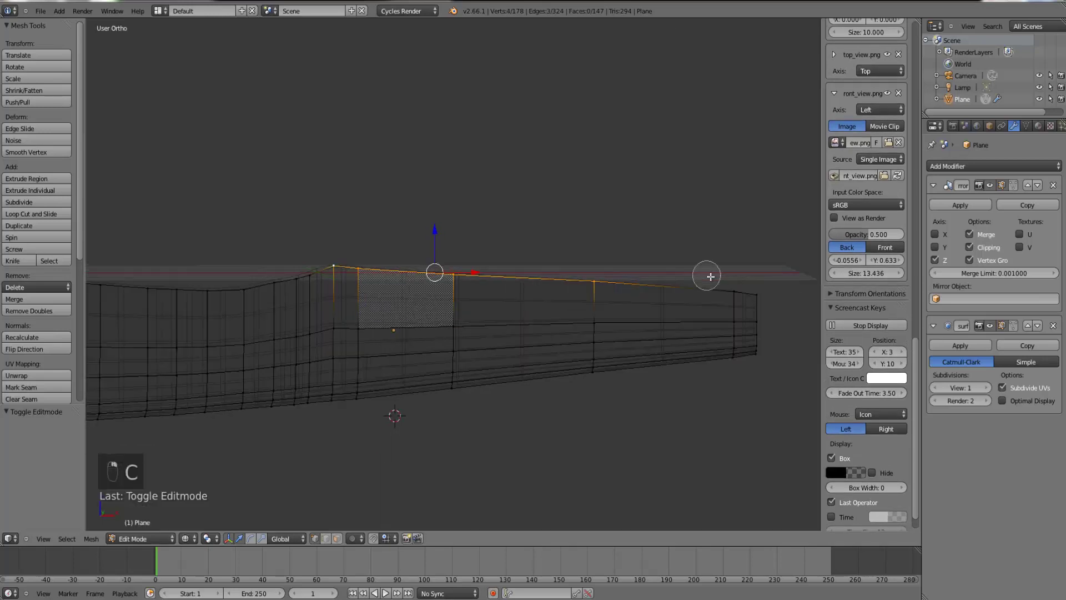
pyautogui.moveTo(705, 274); pyautogui.dragTo(768, 290)
pyautogui.press('KP_1')
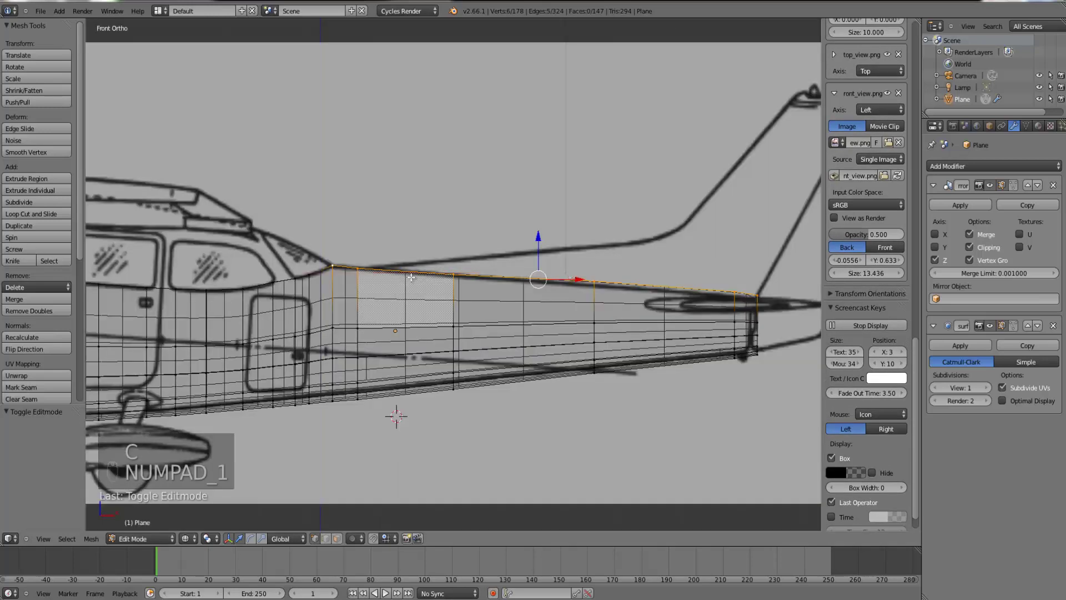
pyautogui.moveTo(540, 238); pyautogui.dragTo(543, 249)
# - Extrude the selected upper edge inward three times in the right view until it meets the mirror centreline, closing the rear fuselage's top
pyautogui.press('KP_3')
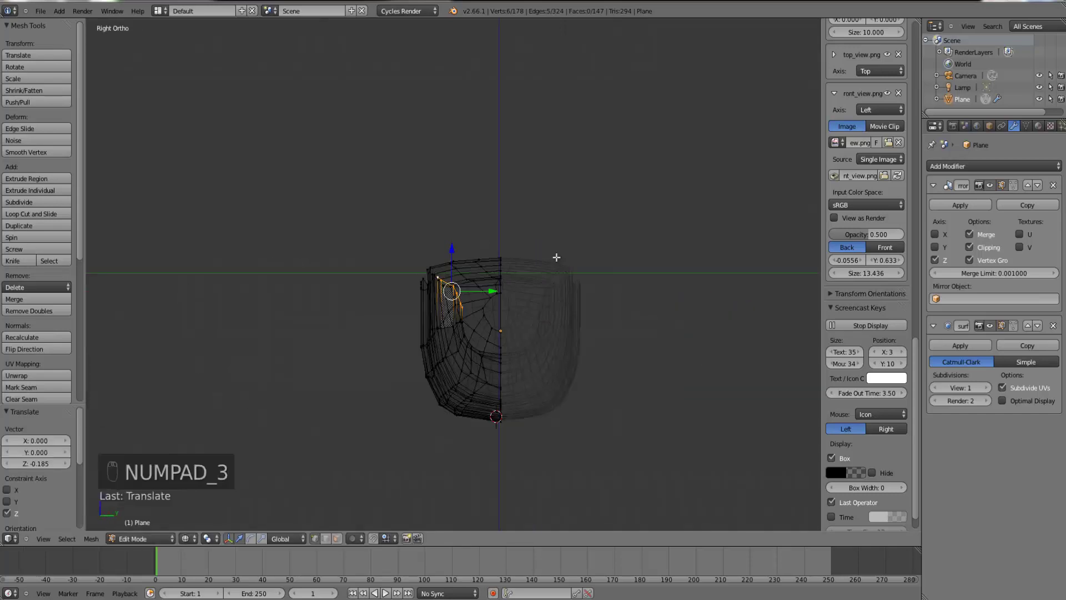
pyautogui.press('z')
pyautogui.scroll(3, 541, 267)
pyautogui.press('e')
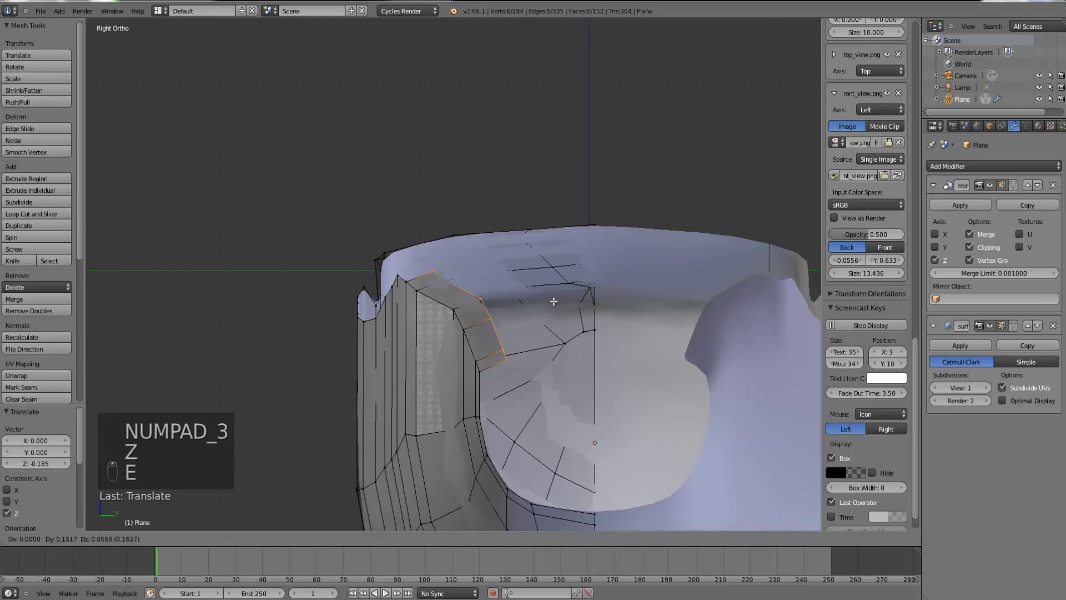
pyautogui.click(545, 298)
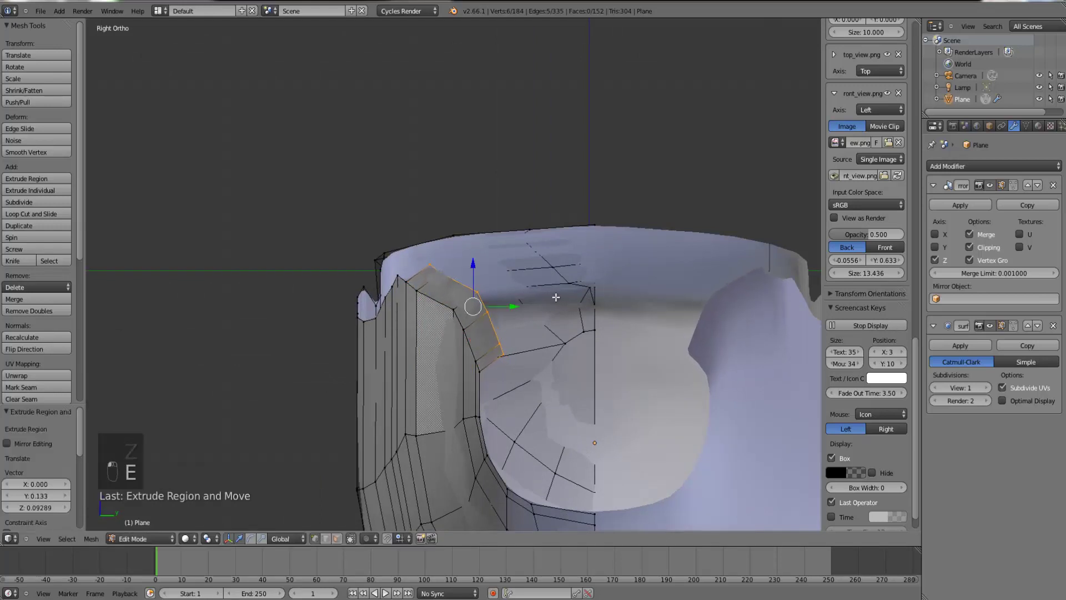
pyautogui.press('e')
pyautogui.click(601, 286)
pyautogui.press('e')
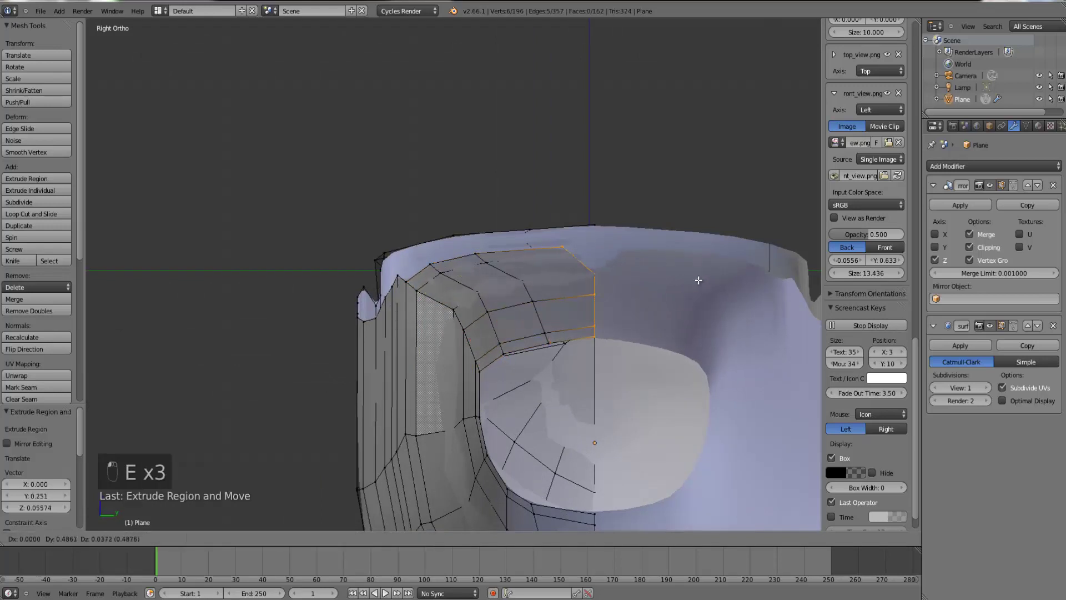
pyautogui.click(741, 276)
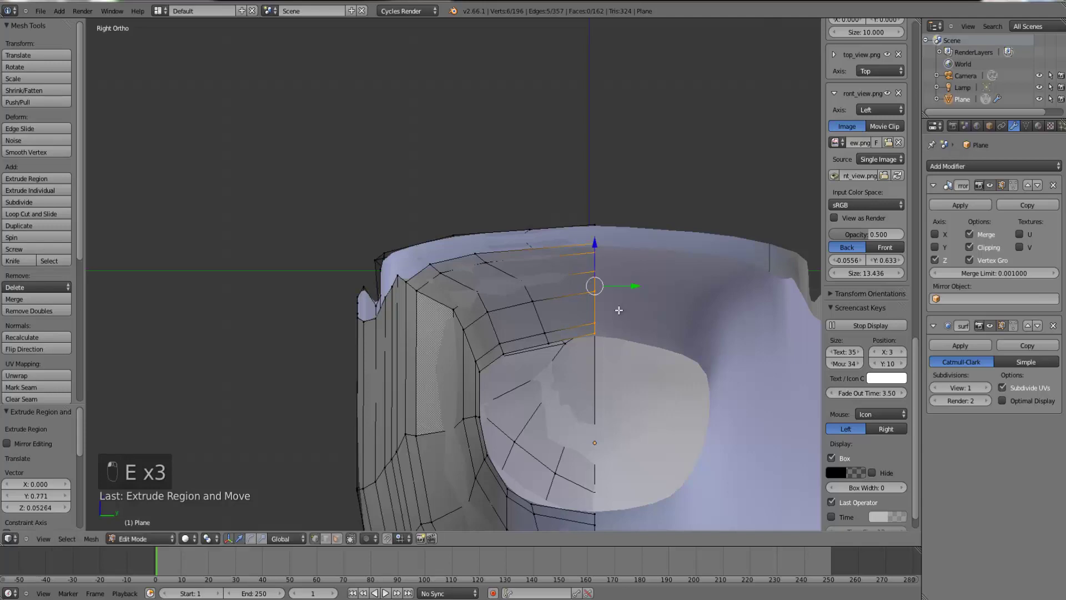
# - Examine the rear fuselage's edge loops and the smoothed body in solid shading from several angles and the front view
pyautogui.keyDown('alt'); pyautogui.rightClick(548, 334); pyautogui.keyUp('alt')
pyautogui.rightClick(546, 334)
pyautogui.keyDown('alt'); pyautogui.rightClick(543, 330); pyautogui.keyUp('alt')
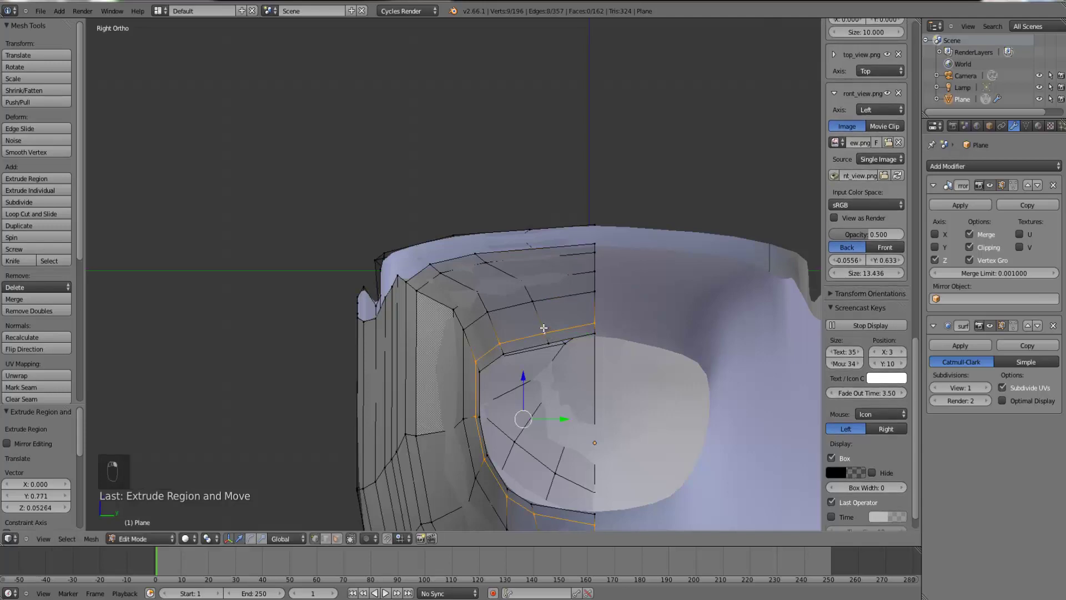
pyautogui.keyDown('alt'); pyautogui.rightClick(542, 326); pyautogui.keyUp('alt')
pyautogui.press('Tab')
pyautogui.press('z')
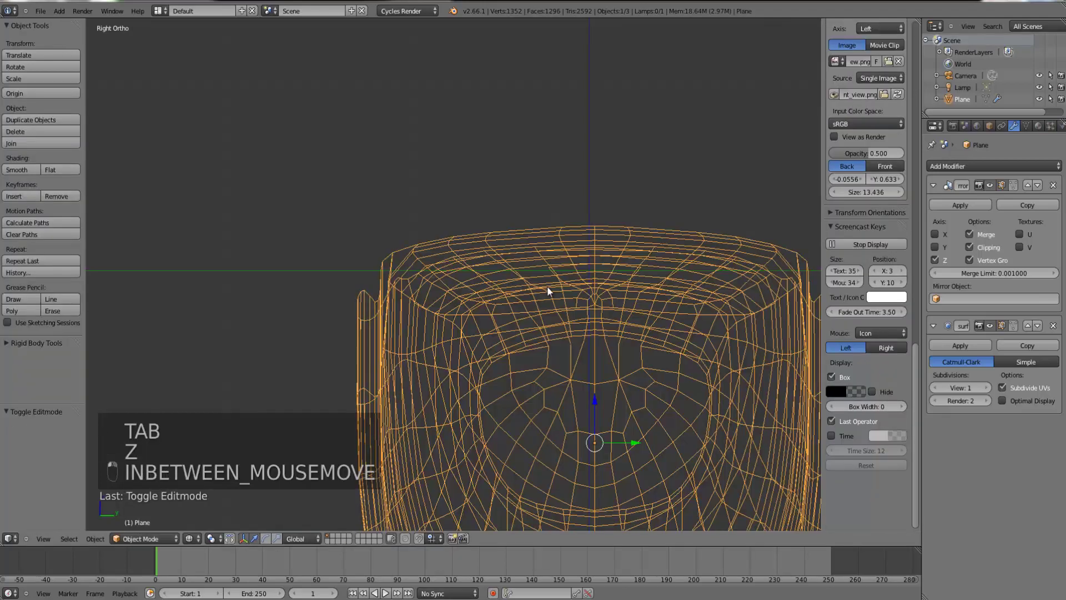
pyautogui.press('z')
pyautogui.moveTo(471, 355); pyautogui.dragTo(597, 341, button='middle')
pyautogui.scroll(-5, 593, 341)
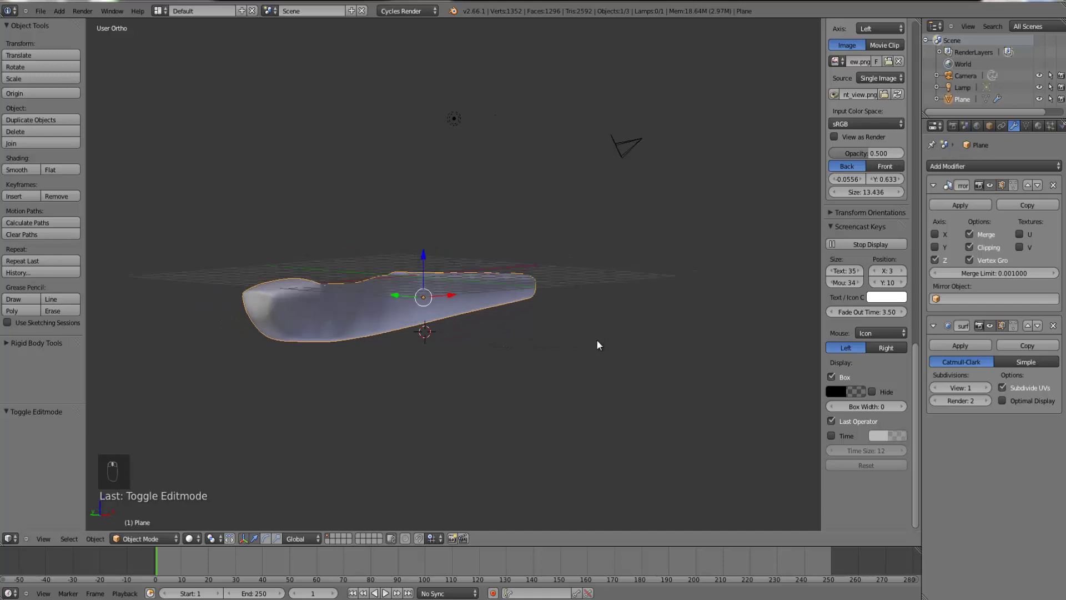
pyautogui.press('KP_1')
pyautogui.scroll(2, 222, 358)
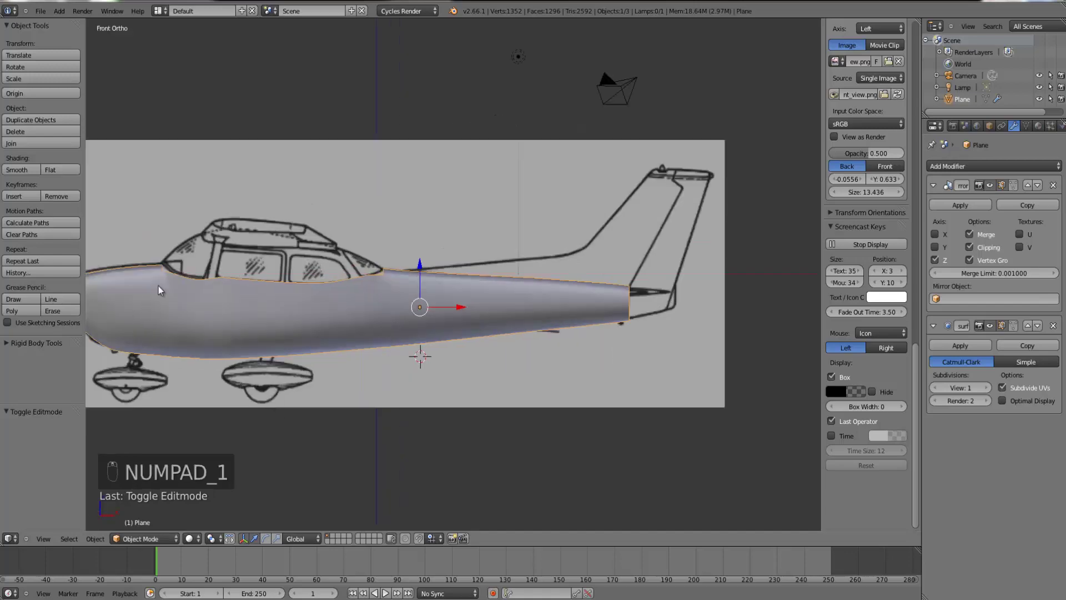
# - Try to move the side vertex at the windshield's front base
pyautogui.press('Tab')
pyautogui.rightClick(171, 271)
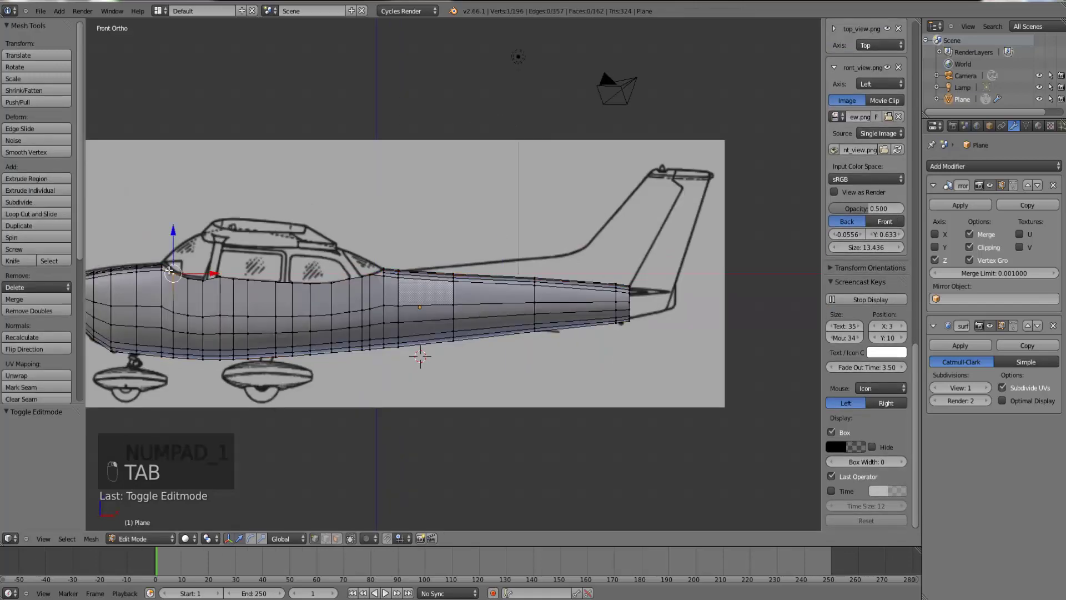
pyautogui.press('ctrl+KP_Decimal')
pyautogui.rightClick(393, 258)
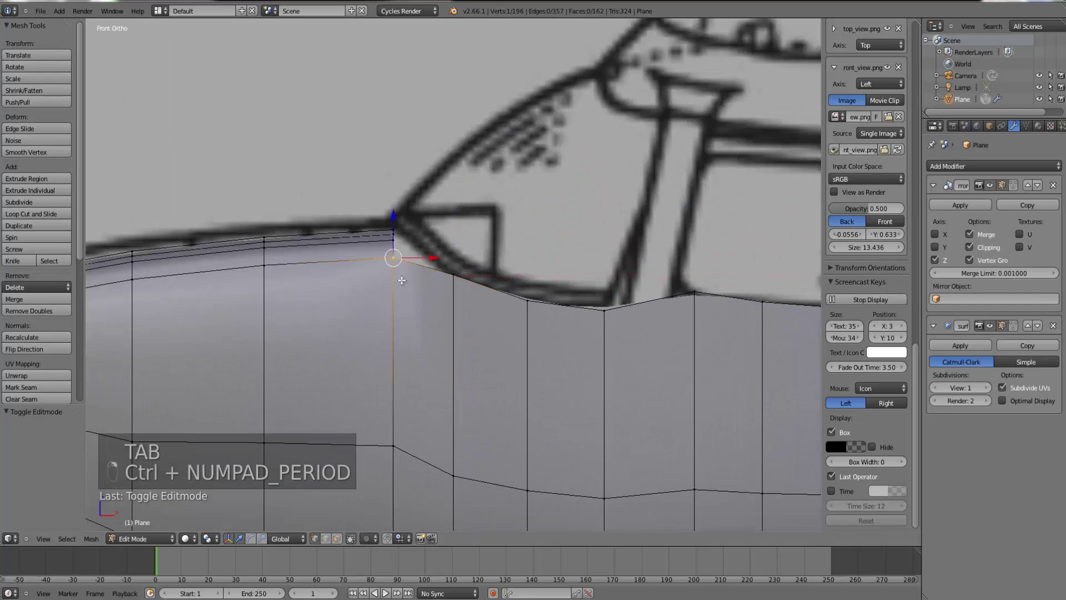
pyautogui.scroll(3, 400, 270)
pyautogui.press('g')
pyautogui.click(438, 291)
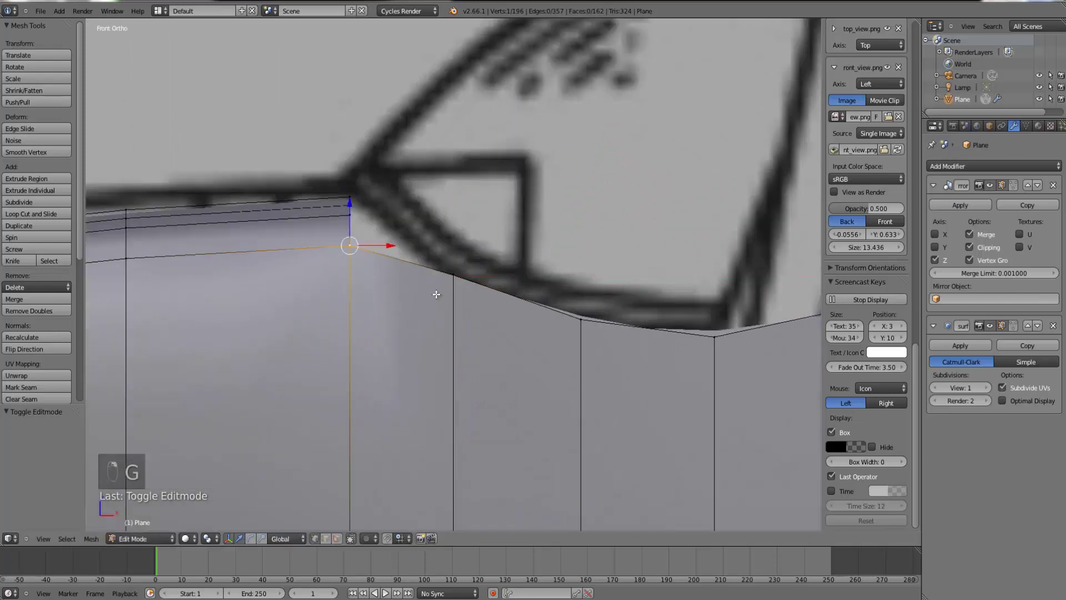
pyautogui.scroll(-5, 433, 300)
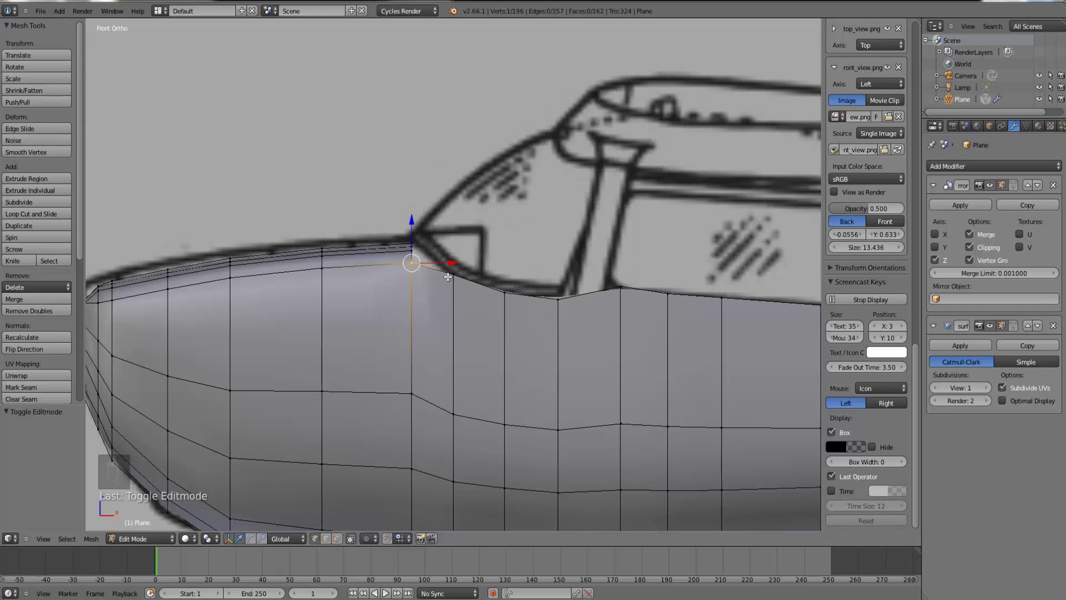
pyautogui.scroll(-4, 438, 278)
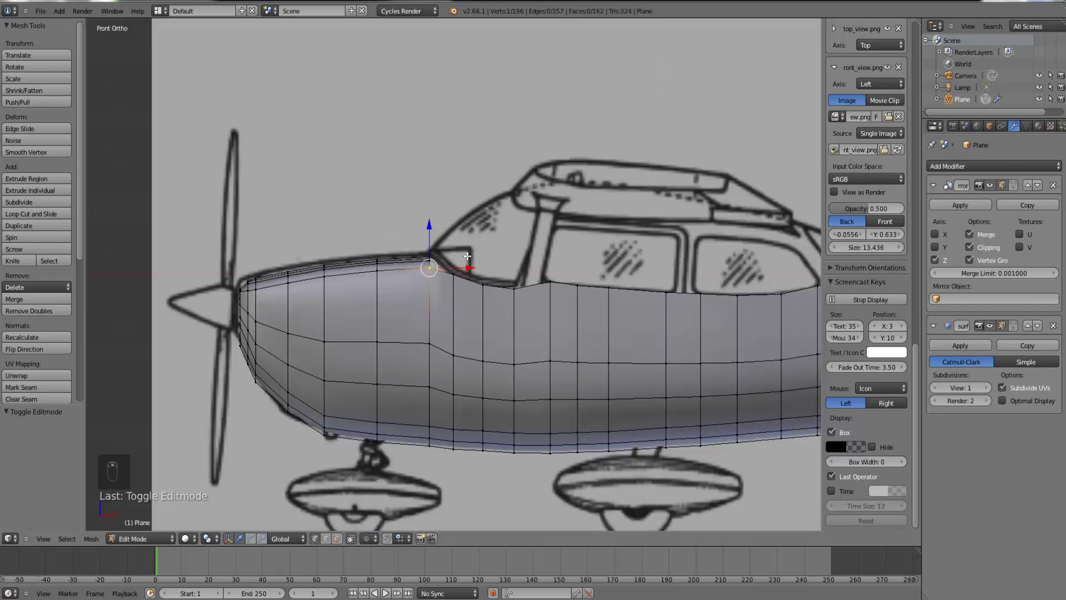
pyautogui.scroll(-2, 583, 343)
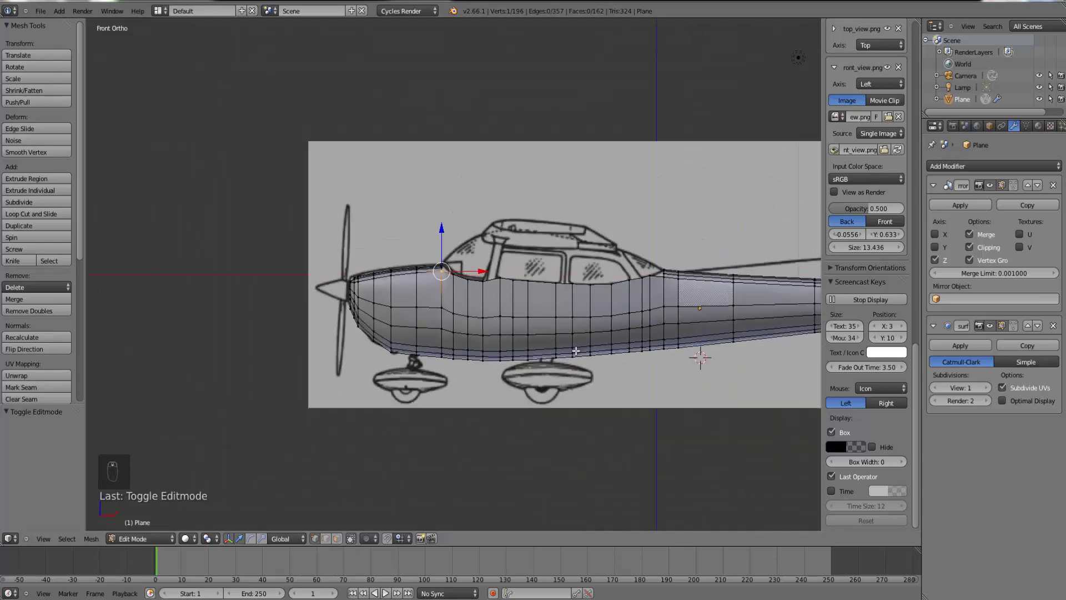
pyautogui.scroll(4, 547, 352)
pyautogui.scroll(-2, 567, 358)
pyautogui.scroll(-2, 567, 358)
pyautogui.scroll(2, 492, 336)
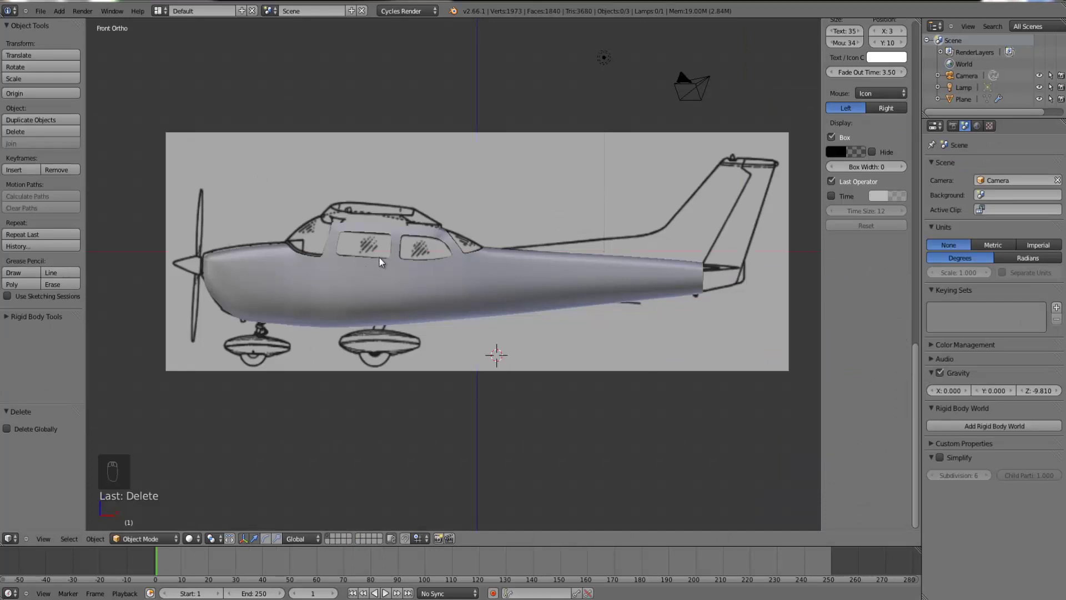
# - Place the 3D cursor near the wing root in the front view and add a cube mesh in the top view
pyautogui.click(349, 240)
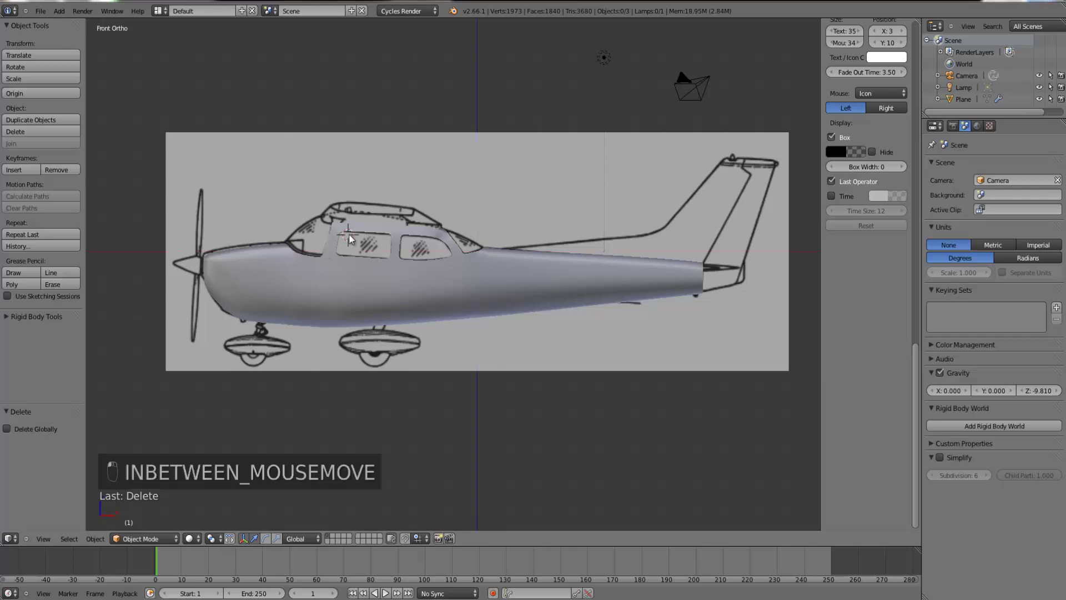
pyautogui.scroll(2, 315, 186)
pyautogui.press('KP_7')
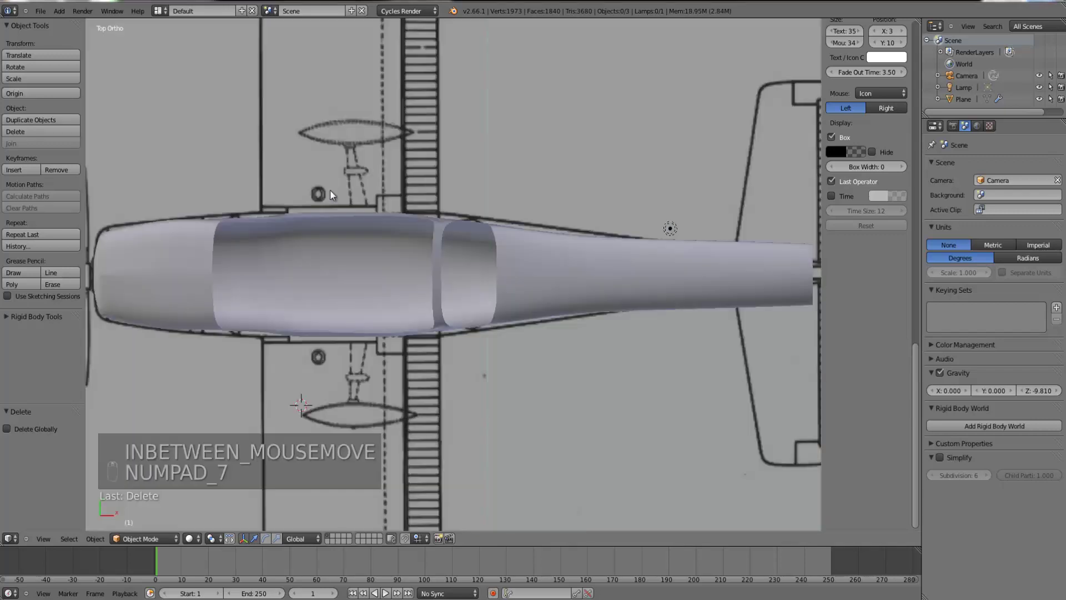
pyautogui.scroll(-4, 403, 242)
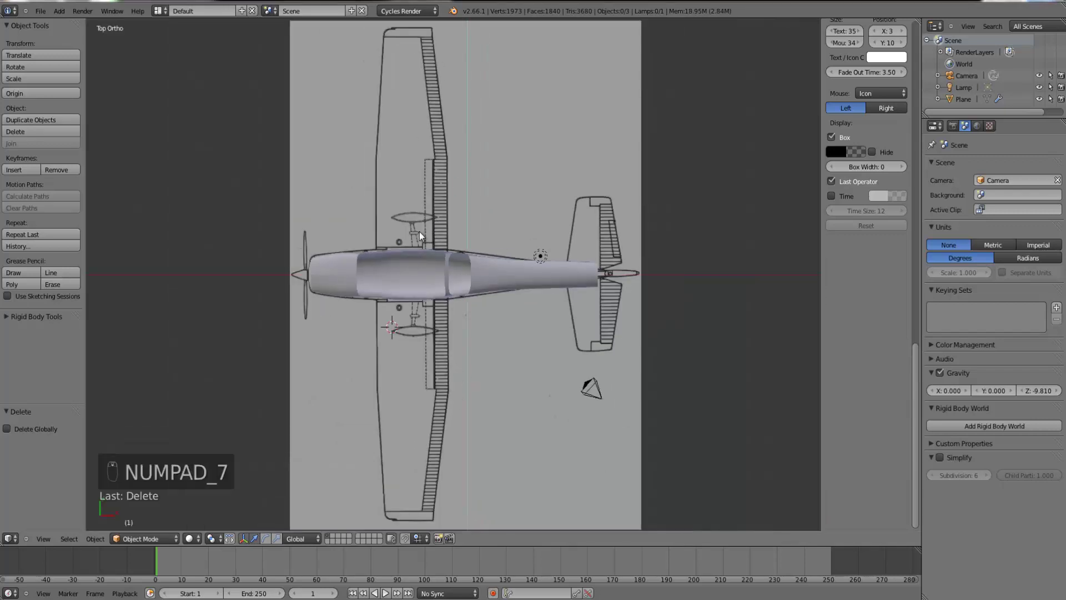
pyautogui.click(59, 11)
pyautogui.moveTo(83, 24)
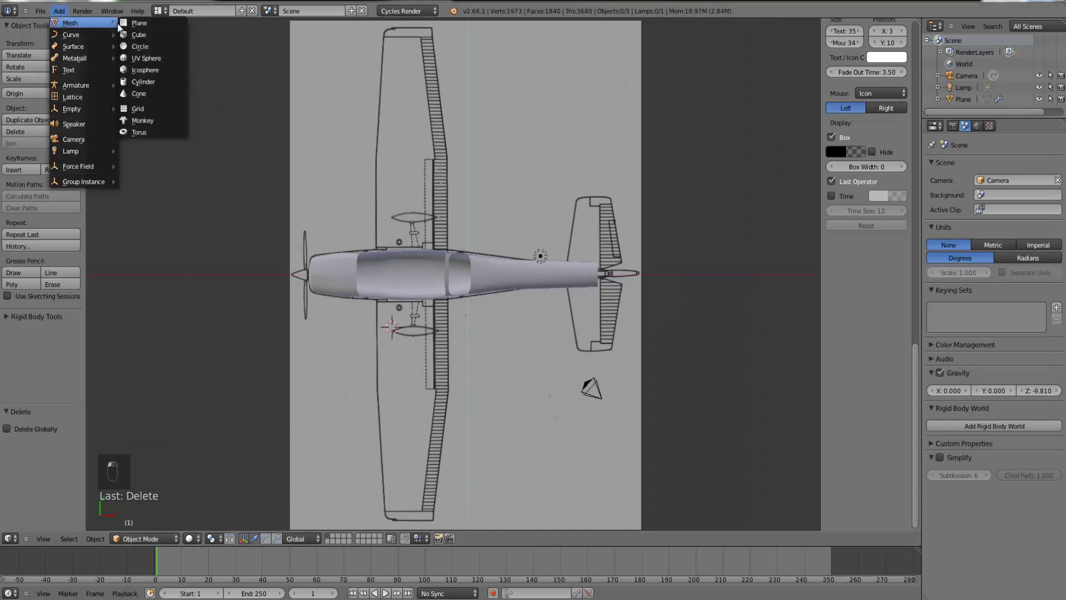
pyautogui.click(154, 34)
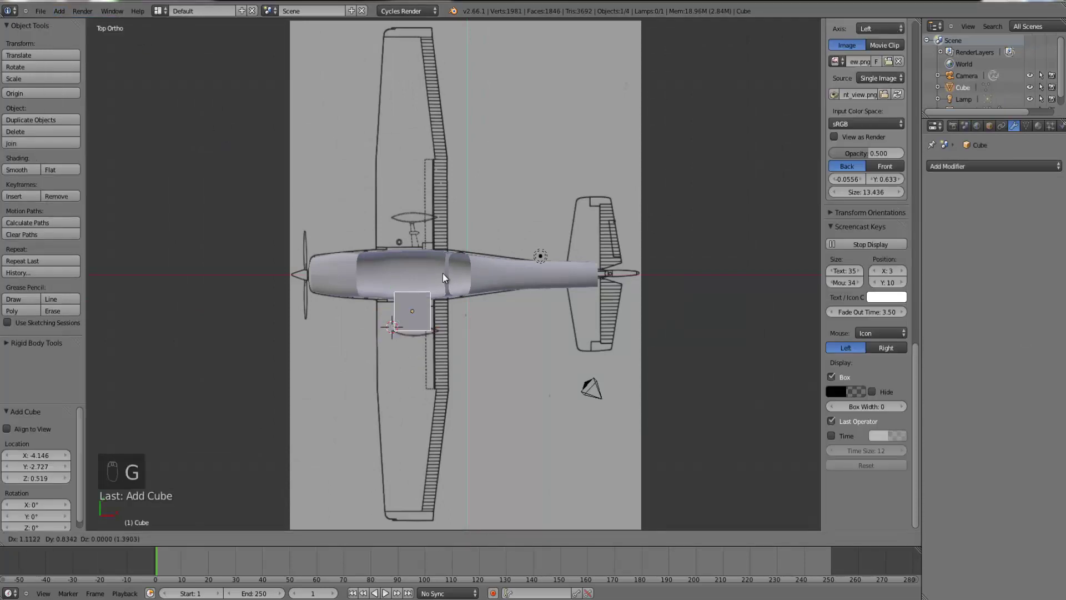
# - Move the cube onto the fuselage centreline in the top view and add a Mirror modifier on the Y axis only
pyautogui.click(443, 258)
pyautogui.scroll(6, 421, 308)
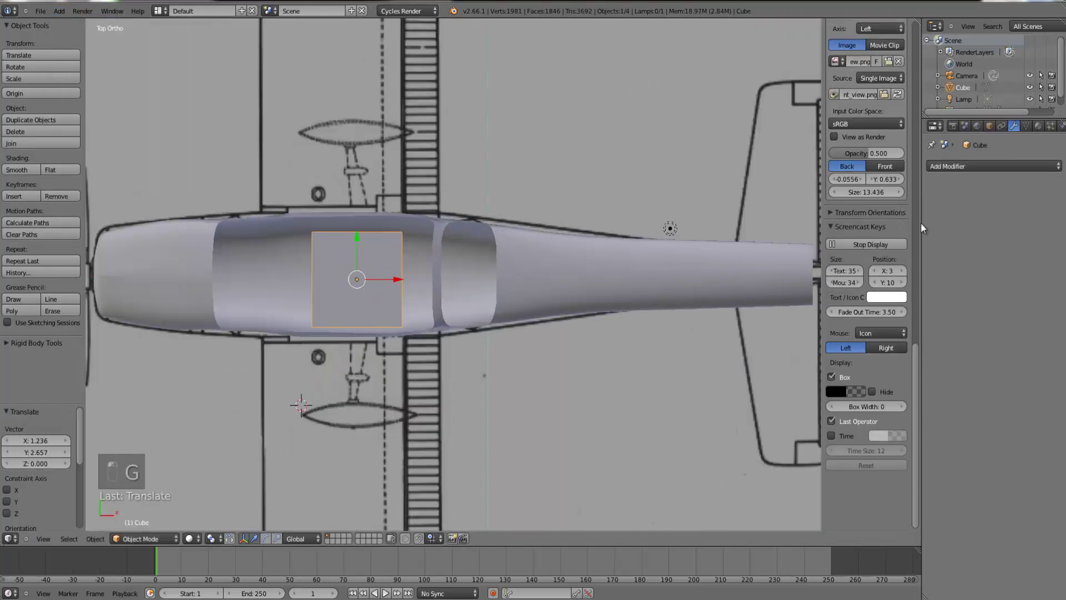
pyautogui.click(971, 165)
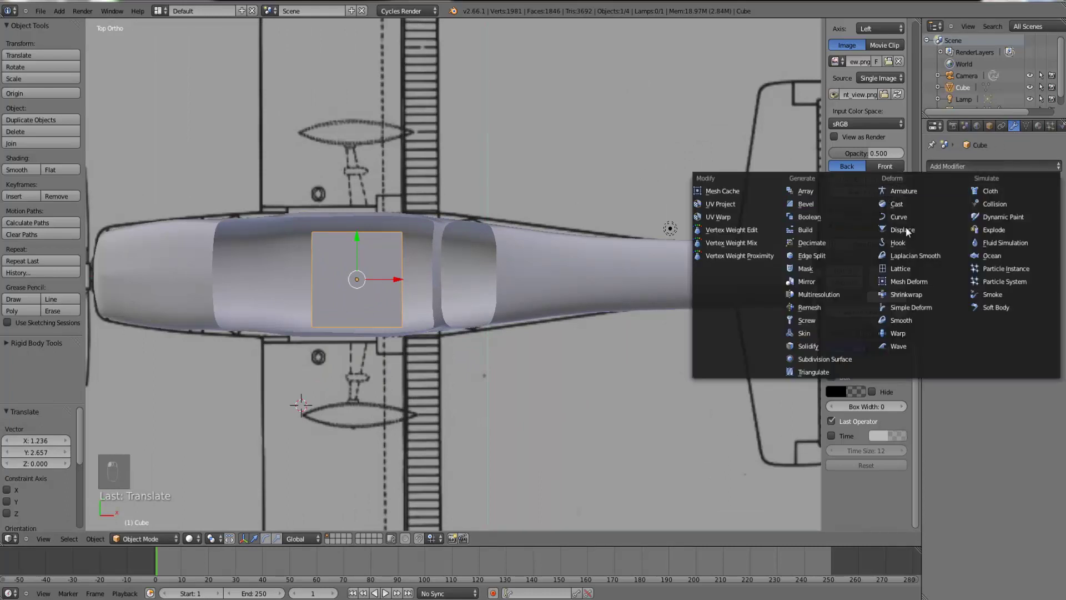
pyautogui.click(808, 282)
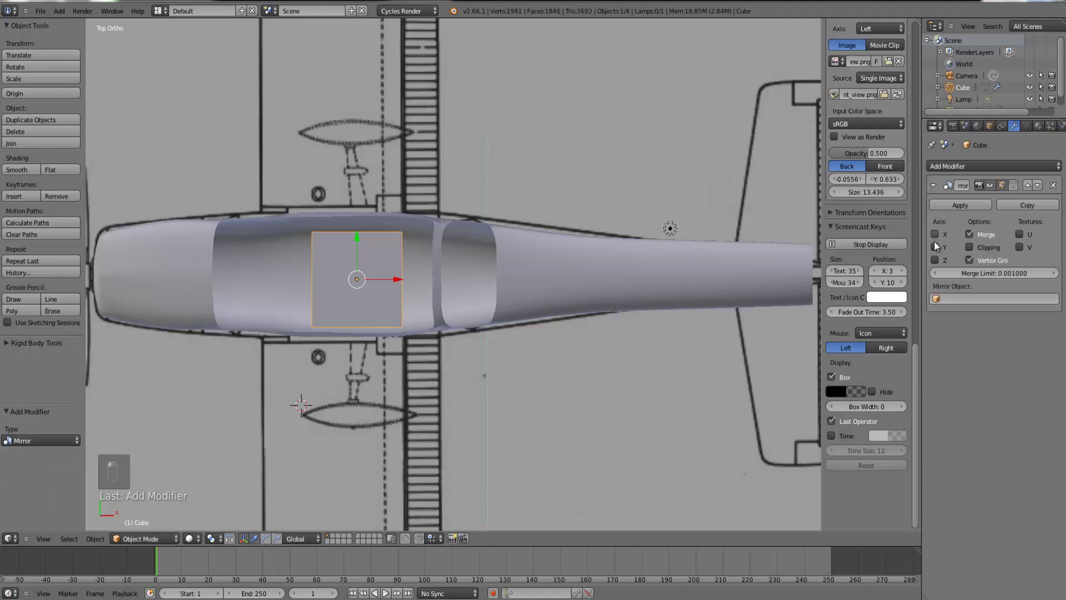
pyautogui.press('Tab')
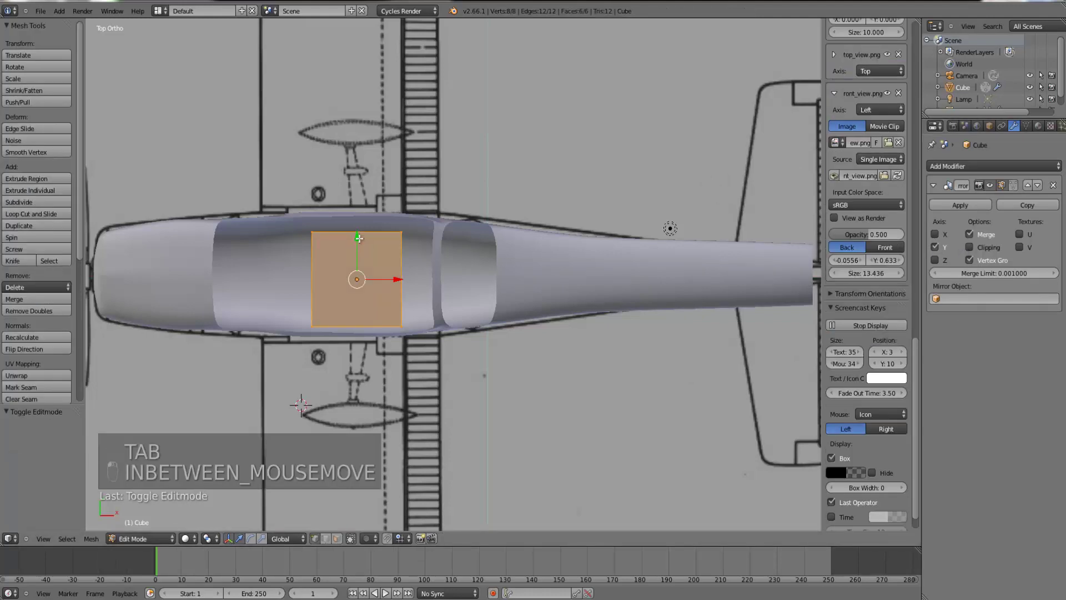
# - Shift the cube's mesh along Y in Edit Mode until its inner side overlaps the mirrored half at the centreline
pyautogui.moveTo(357, 251); pyautogui.dragTo(352, 297)
pyautogui.scroll(-3, 404, 282)
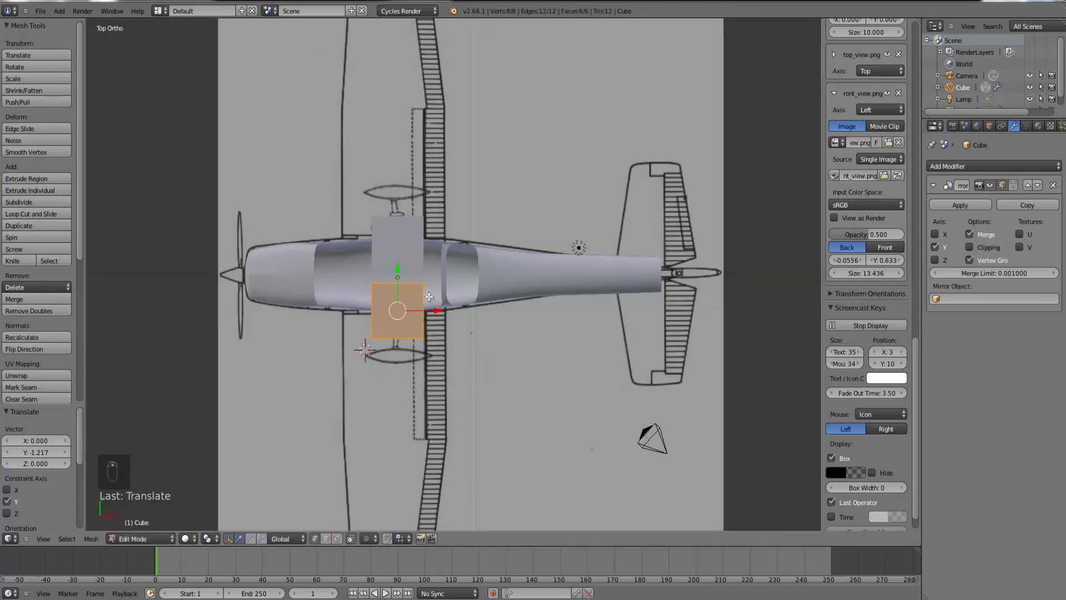
pyautogui.press('Tab')
pyautogui.press('Tab')
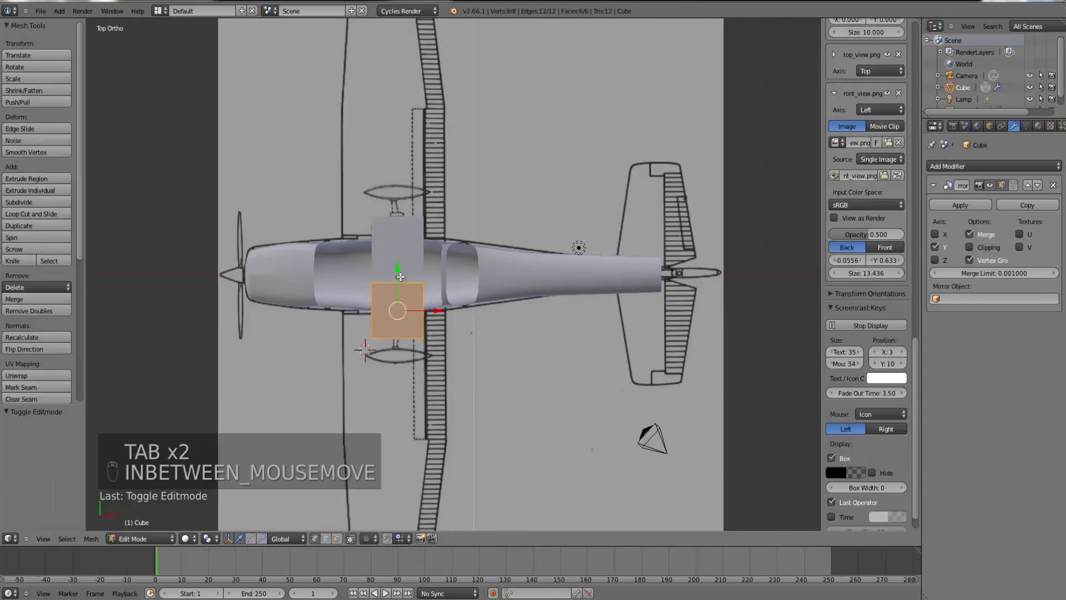
pyautogui.moveTo(399, 276); pyautogui.dragTo(401, 263)
pyautogui.press('Tab')
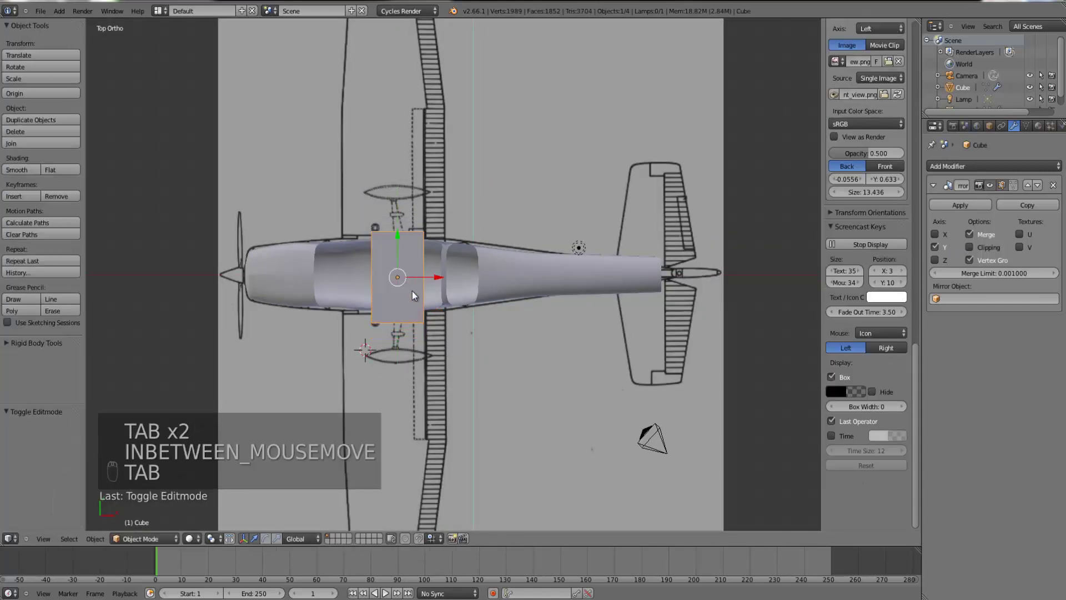
# - Stretch the cube's outer end to the blueprint wingtip in wireframe and centre the mirrored object by moving it about 0.074 along Y
pyautogui.scroll(-3, 420, 281)
pyautogui.press('Tab')
pyautogui.press('z')
pyautogui.rightClick(437, 302)
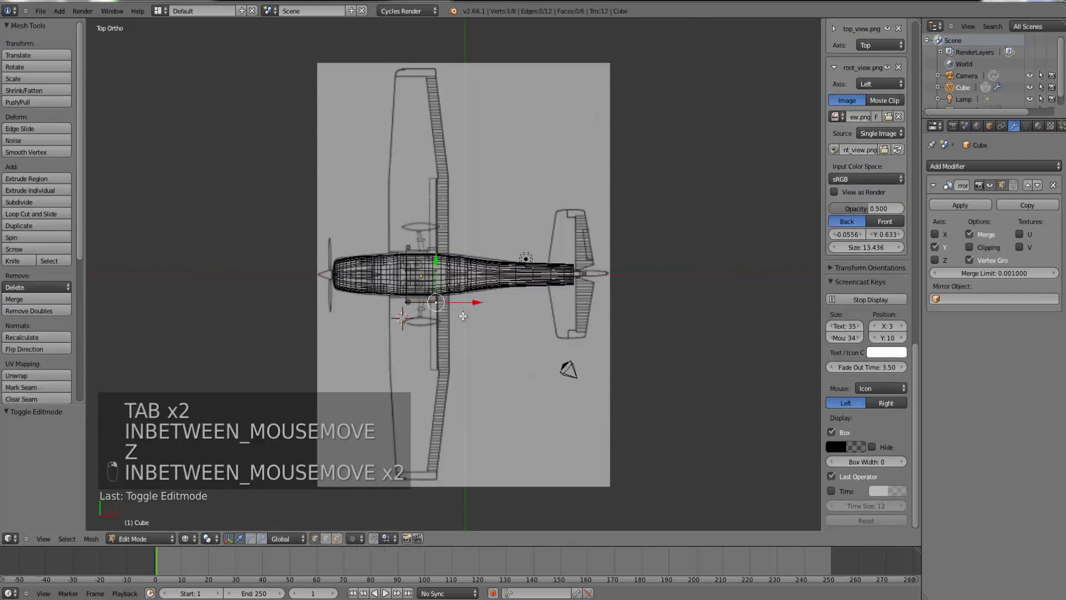
pyautogui.press('b')
pyautogui.moveTo(463, 315)
pyautogui.mouseDown()
pyautogui.moveTo(391, 290)
pyautogui.moveTo(423, 366)
pyautogui.moveTo(428, 442)
pyautogui.mouseUp()
pyautogui.press('Tab')
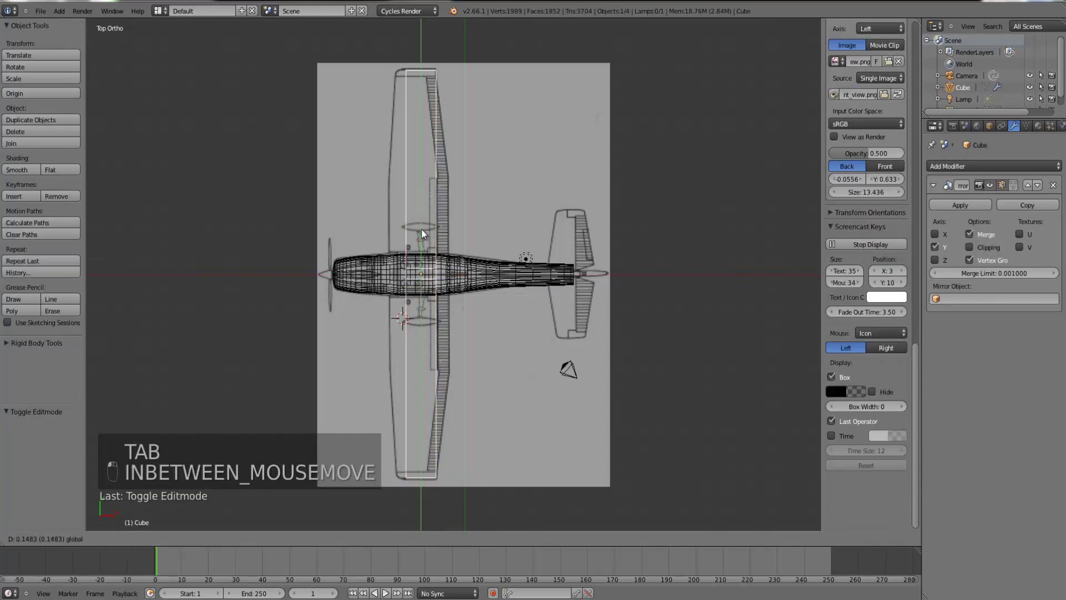
pyautogui.moveTo(422, 230); pyautogui.dragTo(422, 231)
pyautogui.click(422, 230)
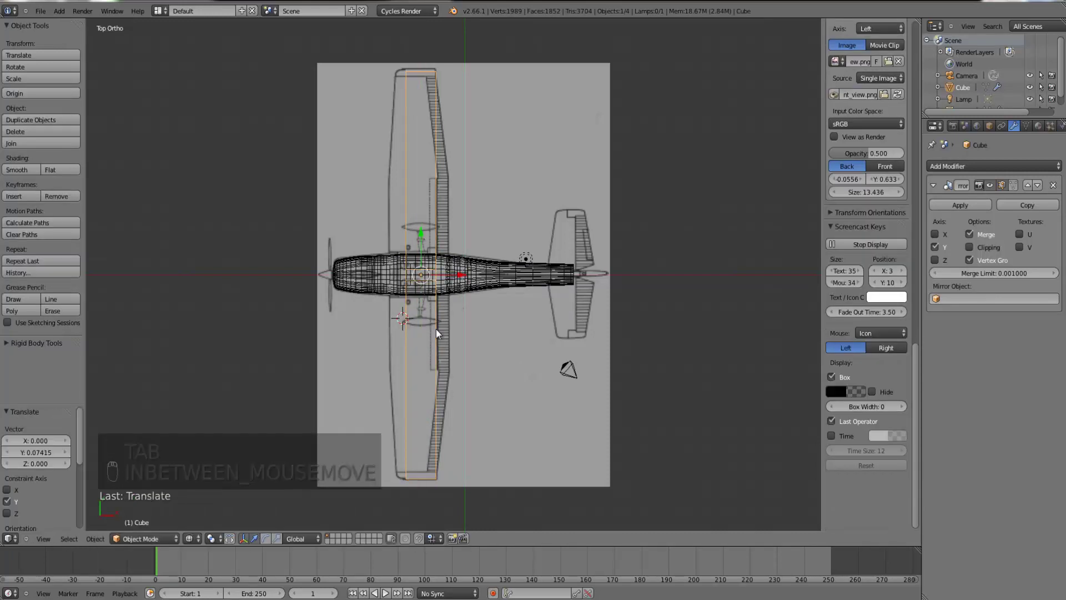
# - Move the outer-end vertices back by about 11.345 along Y to the fuselage's side in the top view
pyautogui.press('Tab')
pyautogui.press('b')
pyautogui.press('b')
pyautogui.moveTo(380, 456); pyautogui.dragTo(442, 274)
pyautogui.click(443, 258)
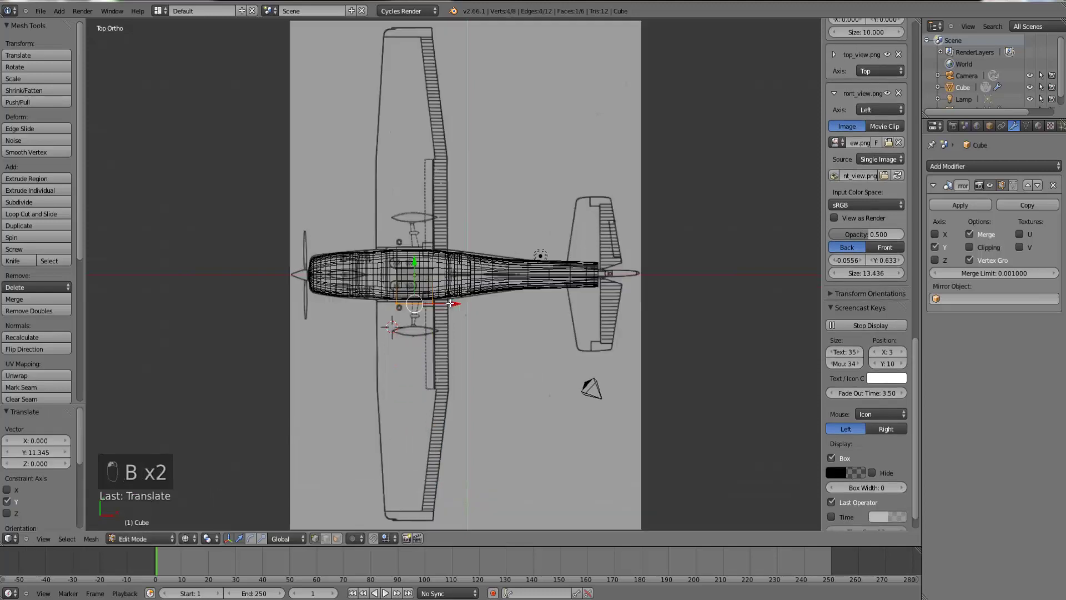
# - Flatten the wing block and raise it over the cabin roof in the front view, stretching it by 1.426 along X
pyautogui.scroll(5, 443, 258)
pyautogui.press('KP_1')
pyautogui.press('Tab')
pyautogui.scroll(4, 638, 269)
pyautogui.press('s')
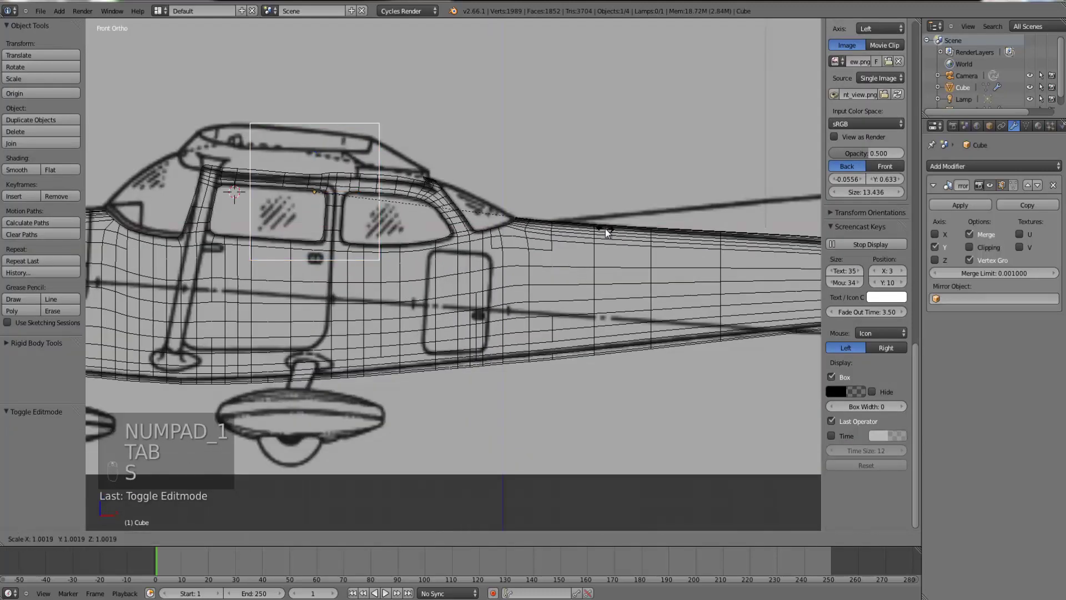
pyautogui.click(429, 222)
pyautogui.moveTo(320, 167); pyautogui.dragTo(321, 130)
pyautogui.press('s')
pyautogui.press('x')
pyautogui.click(446, 204)
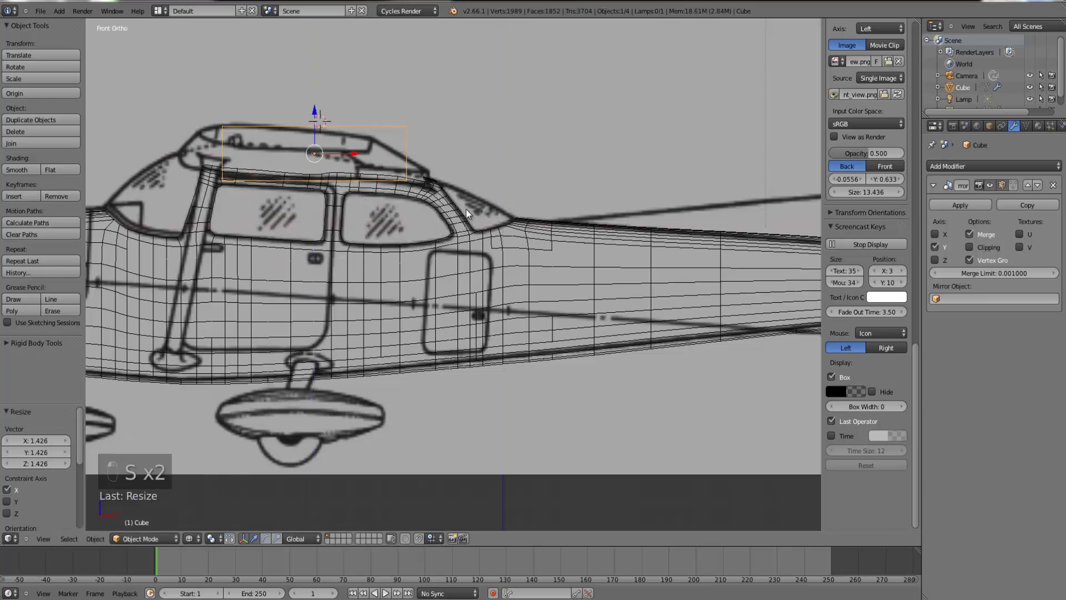
# - Scale the wing block by 0.460 along Z and lower it by about 0.069 in the front view
pyautogui.press('s')
pyautogui.press('z')
pyautogui.click(381, 191)
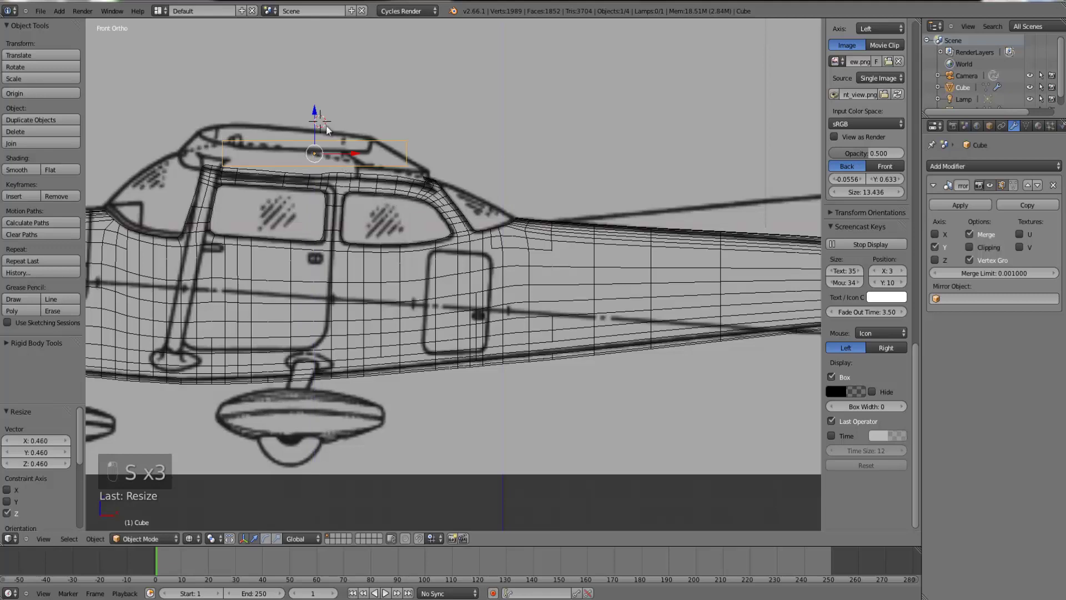
pyautogui.moveTo(315, 114); pyautogui.dragTo(315, 119)
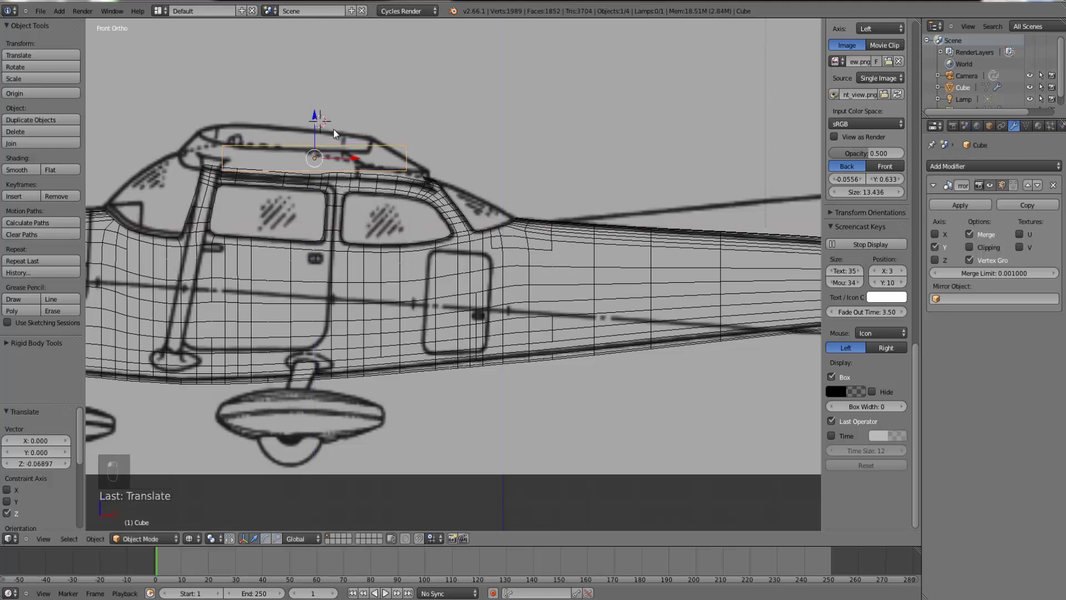
# - Match the block's thickness and height to the left-view blueprint, scaling Z by 1.152 and 1.035, and shift it toward the nose
pyautogui.press('ctrl+KP_3')
pyautogui.scroll(3, 543, 147)
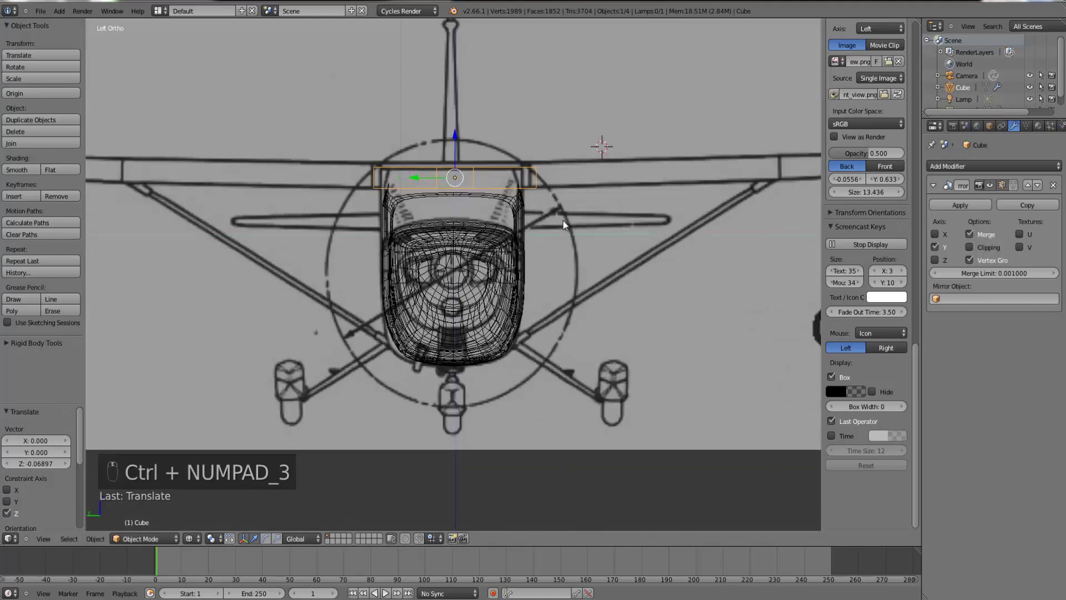
pyautogui.press('s')
pyautogui.click(463, 133)
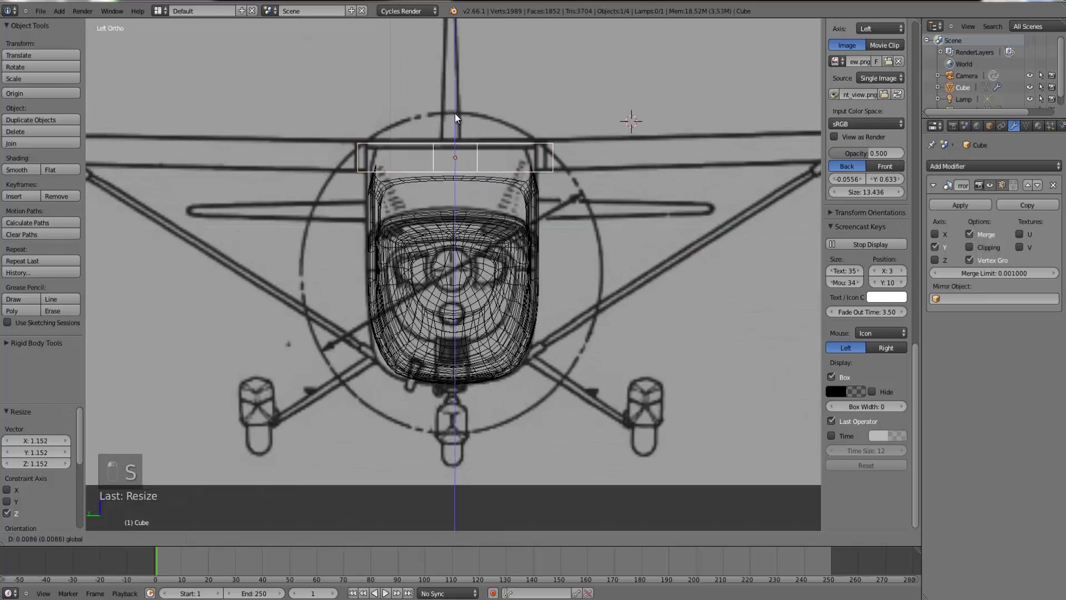
pyautogui.moveTo(455, 113); pyautogui.dragTo(455, 111)
pyautogui.press('s')
pyautogui.click(659, 209)
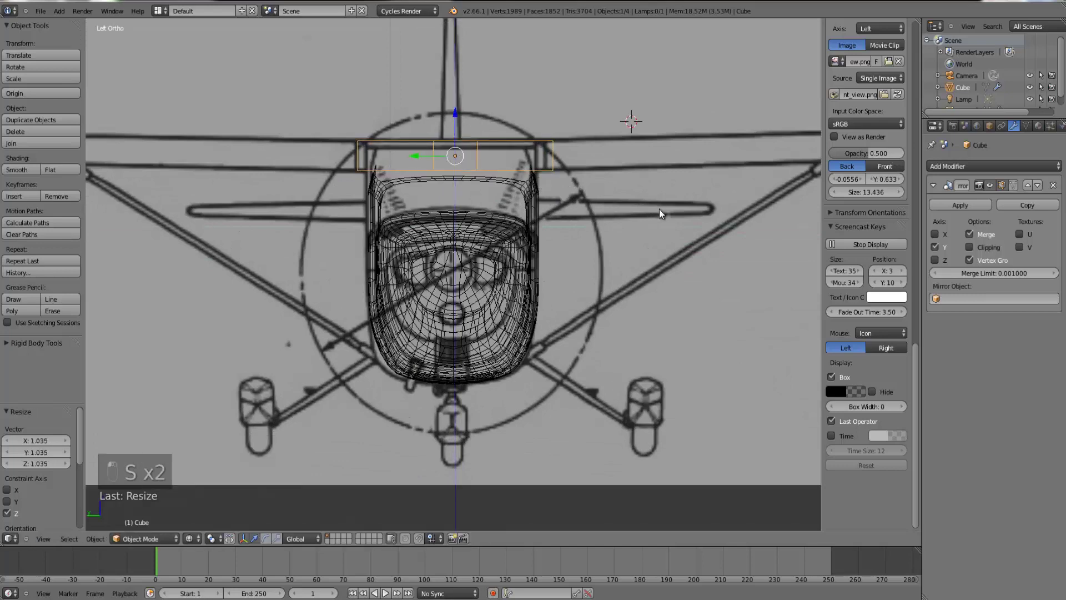
pyautogui.press('KP_1')
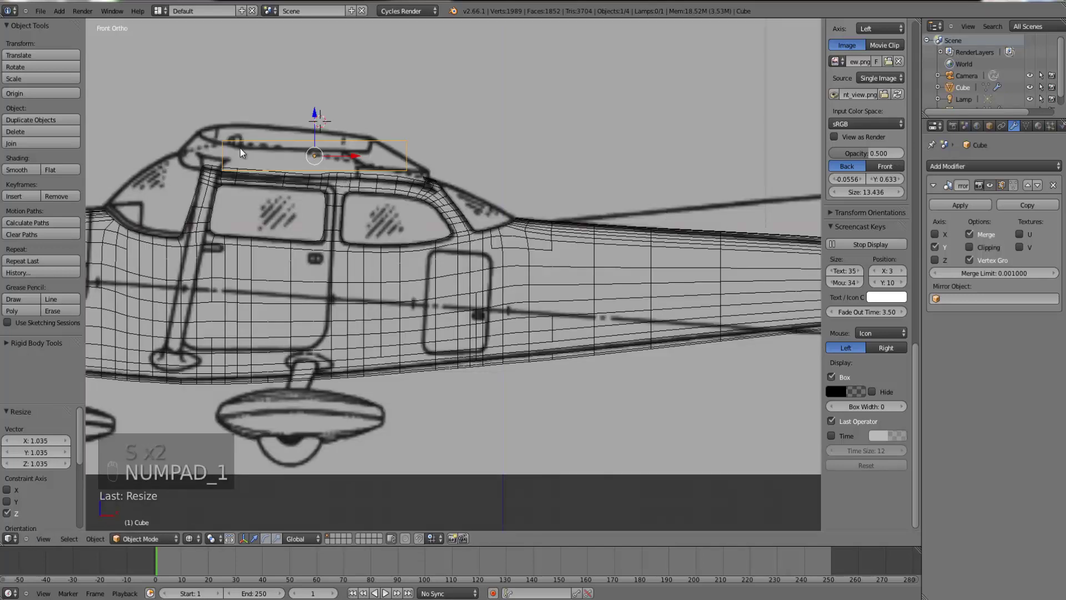
pyautogui.moveTo(354, 160); pyautogui.dragTo(332, 161)
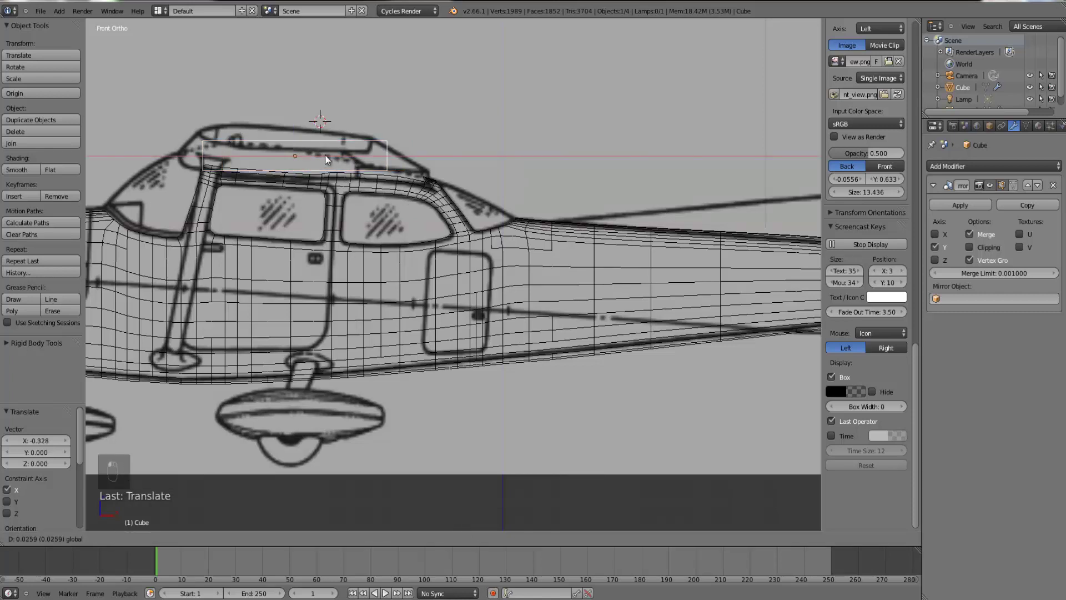
# - Extrude the block's front end forward three times, scaling each extrusion smaller to form a rounded leading edge
pyautogui.press('Tab')
pyautogui.press('b')
pyautogui.press('b')
pyautogui.moveTo(231, 191); pyautogui.dragTo(179, 137)
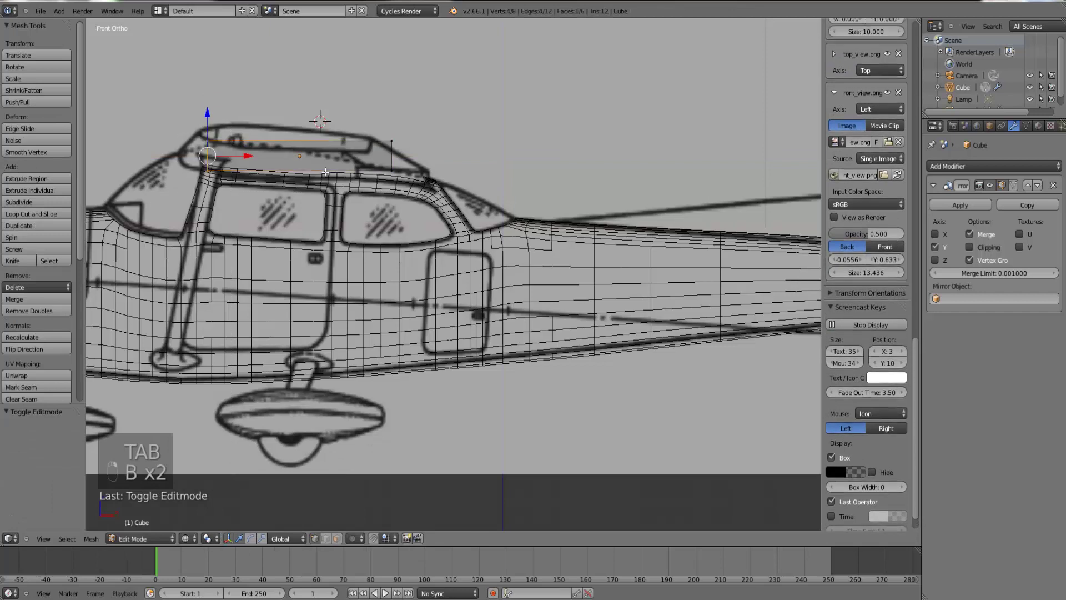
pyautogui.press('e')
pyautogui.press('s')
pyautogui.click(301, 172)
pyautogui.press('e')
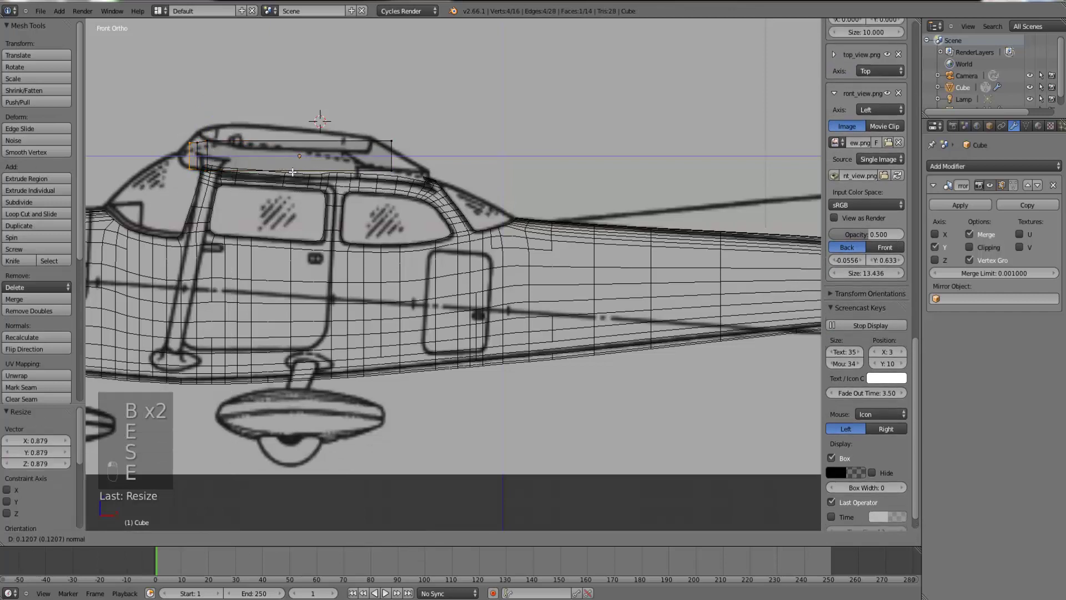
pyautogui.click(289, 171)
pyautogui.press('s')
pyautogui.click(255, 171)
pyautogui.press('e')
pyautogui.click(253, 171)
pyautogui.press('s')
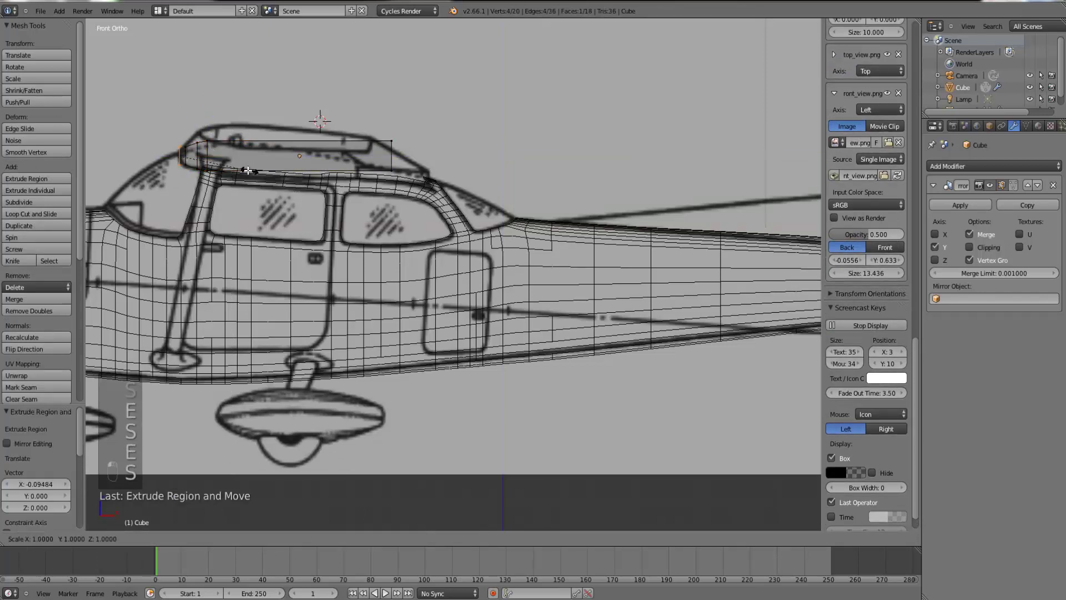
pyautogui.click(223, 171)
pyautogui.press('Tab')
pyautogui.press('z')
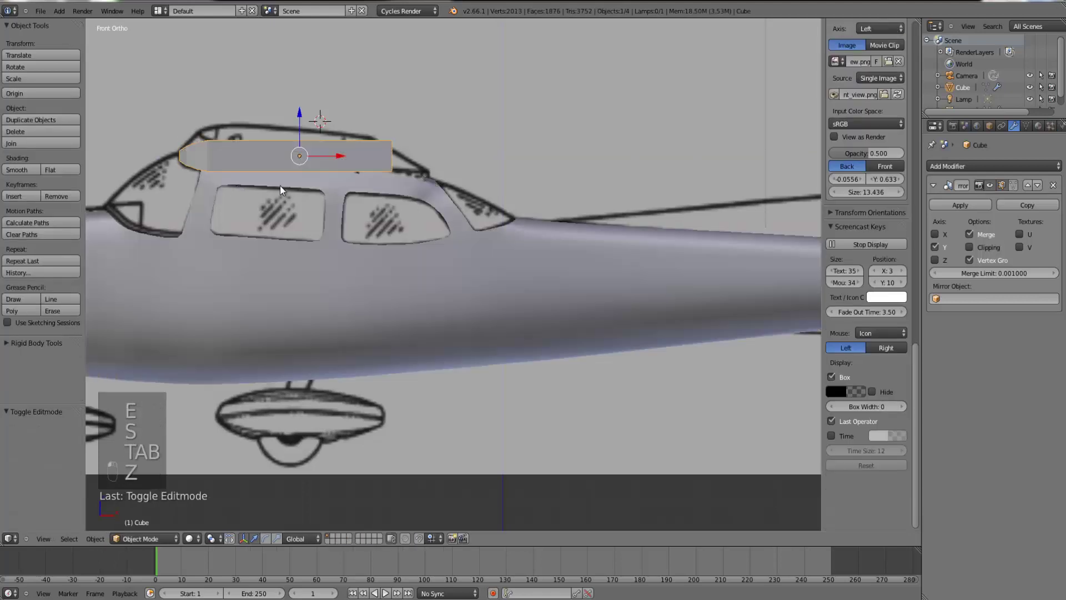
# - Scale the block's rear end face by 0.610 and lower it by about 0.086 to taper the wing profile
pyautogui.press('Tab')
pyautogui.press('z')
pyautogui.rightClick(394, 172)
pyautogui.press('b')
pyautogui.moveTo(361, 190); pyautogui.dragTo(413, 133)
pyautogui.press('s')
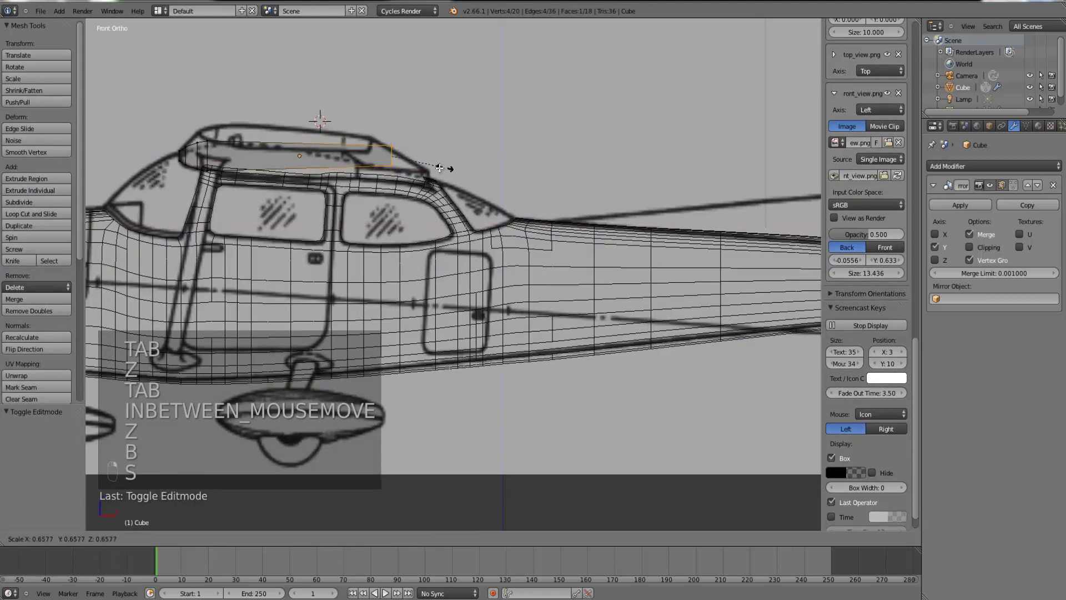
pyautogui.click(441, 170)
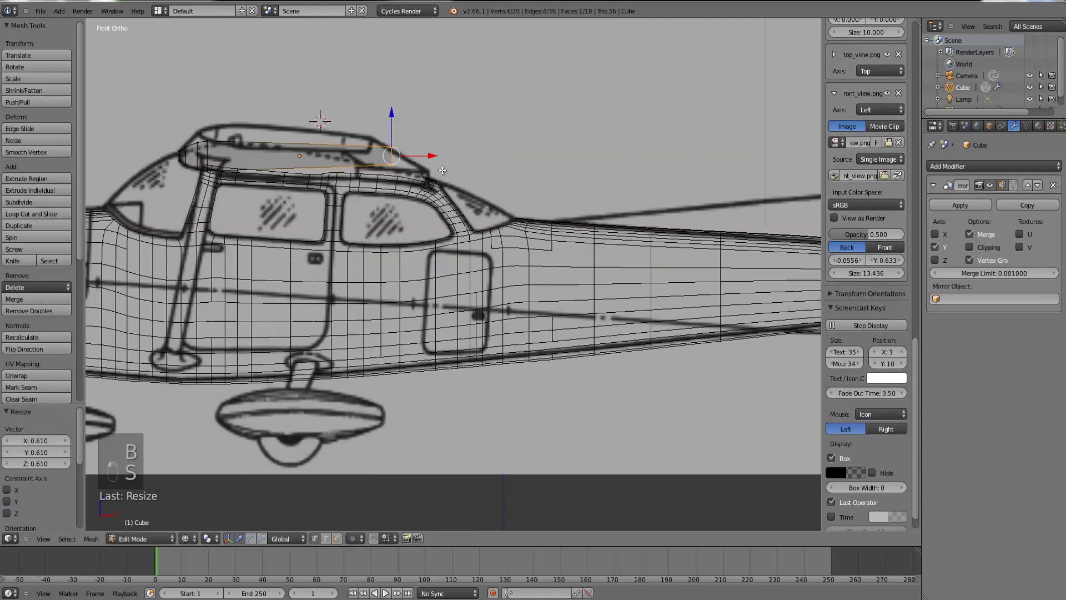
pyautogui.moveTo(393, 125); pyautogui.dragTo(392, 119)
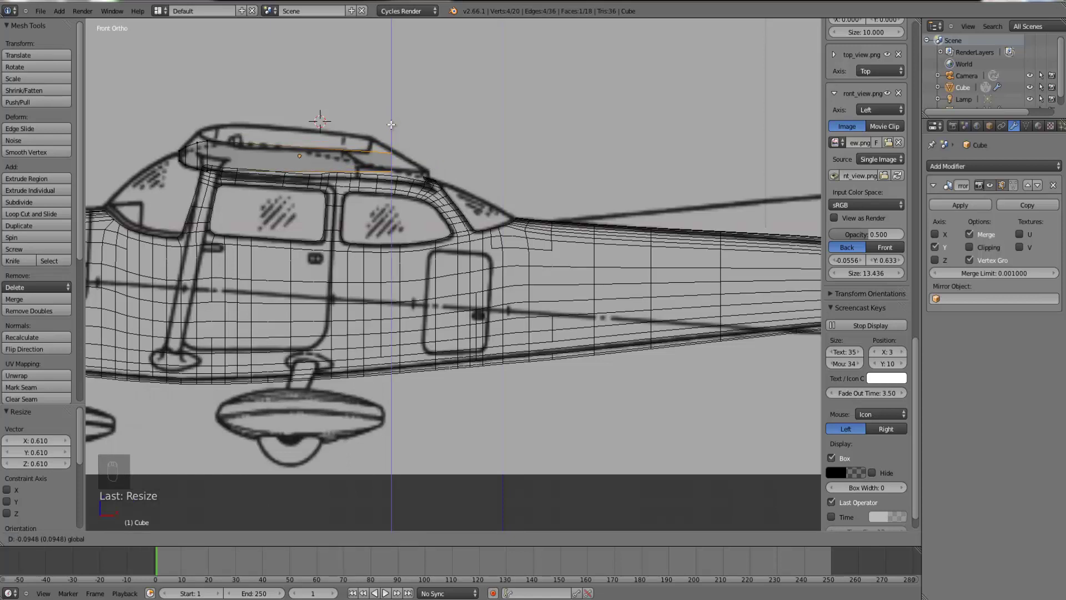
pyautogui.click(391, 124)
# - Select the leading-edge vertices and rotate them by about 3.367° in the front view
pyautogui.press('b')
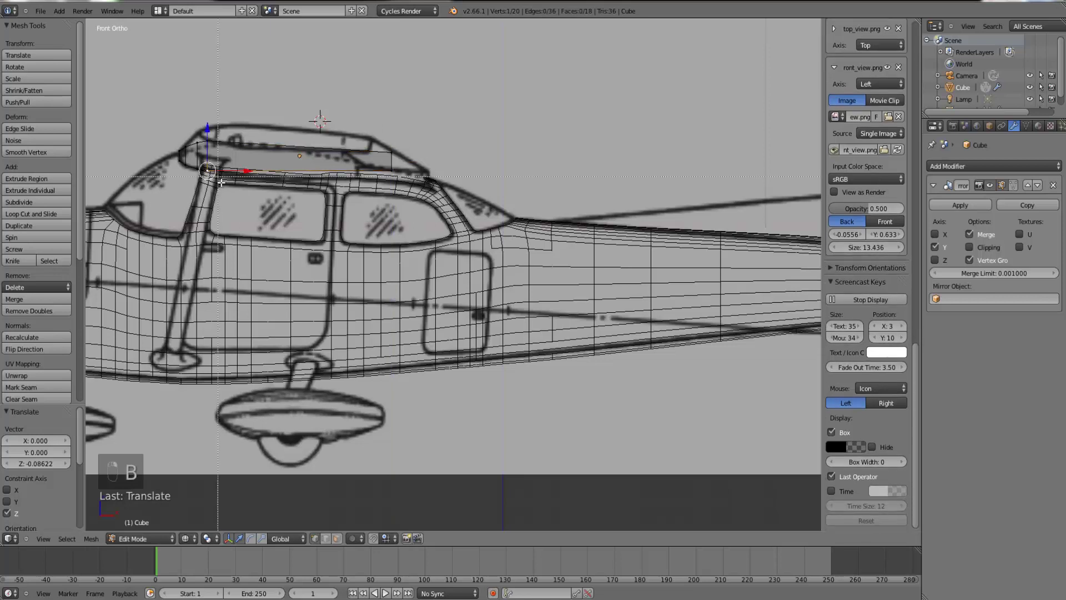
pyautogui.moveTo(210, 132); pyautogui.dragTo(176, 173)
pyautogui.press('r')
pyautogui.click(290, 126)
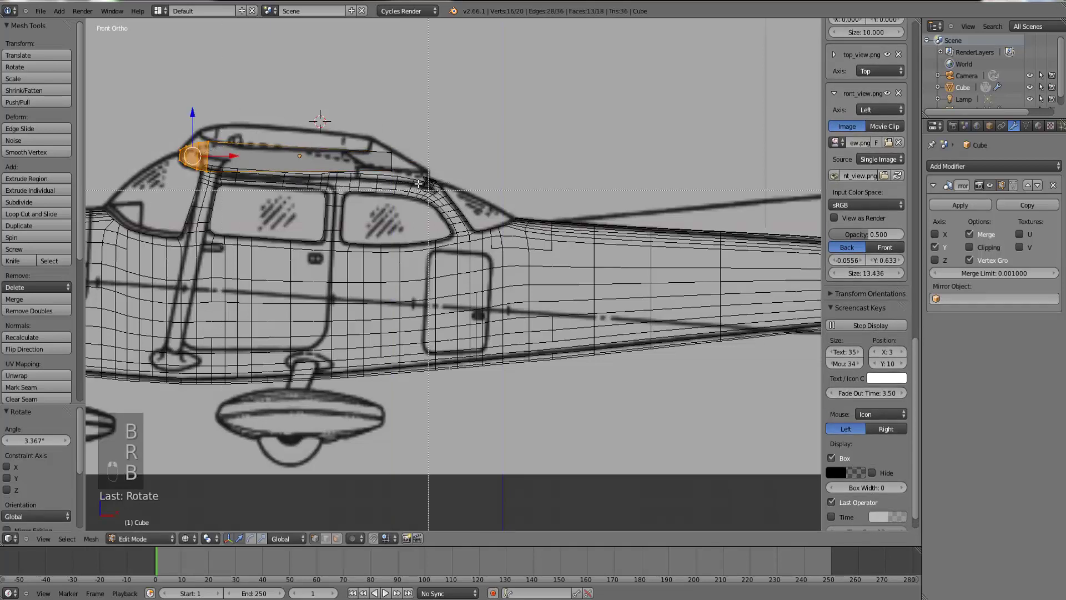
# - Extrude the rear end face backward twice, scaling each extrusion smaller to round off the block's rear edge
pyautogui.rightClick(418, 184)
pyautogui.rightClick(392, 170)
pyautogui.press('b')
pyautogui.moveTo(405, 146); pyautogui.dragTo(381, 183)
pyautogui.press('e')
pyautogui.click(428, 155)
pyautogui.press('s')
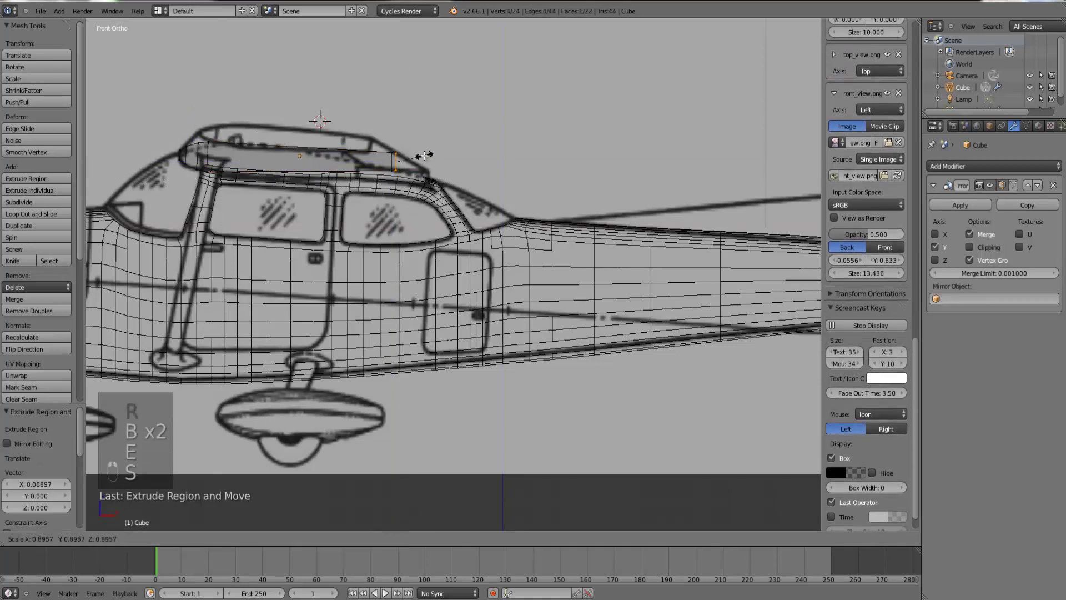
pyautogui.click(425, 155)
pyautogui.press('e')
pyautogui.click(430, 156)
pyautogui.press('s')
pyautogui.click(429, 157)
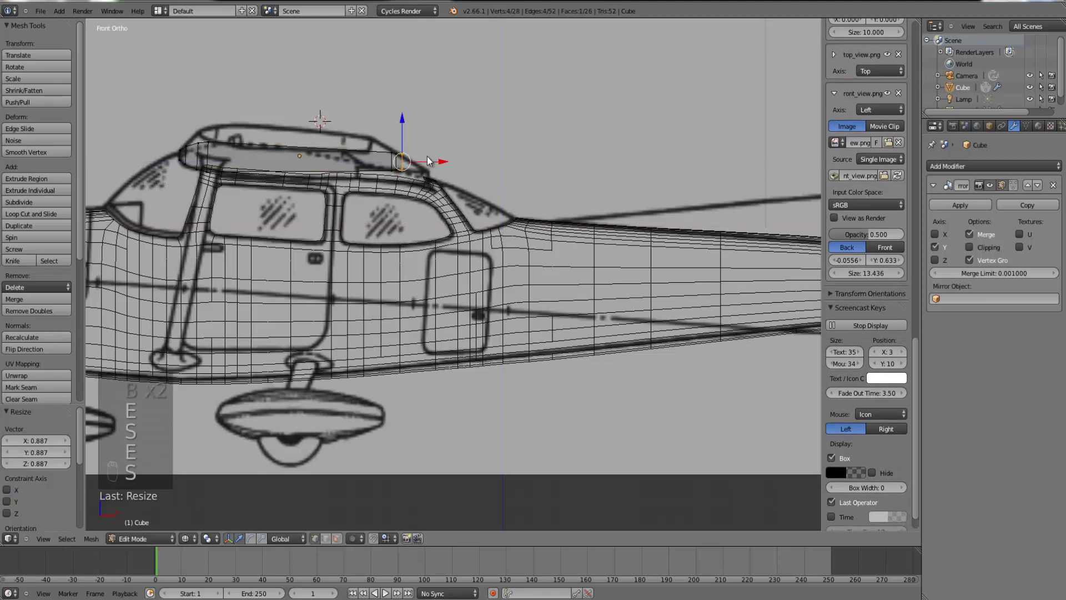
pyautogui.press('Tab')
pyautogui.press('Tab')
pyautogui.press('s')
pyautogui.press('Tab')
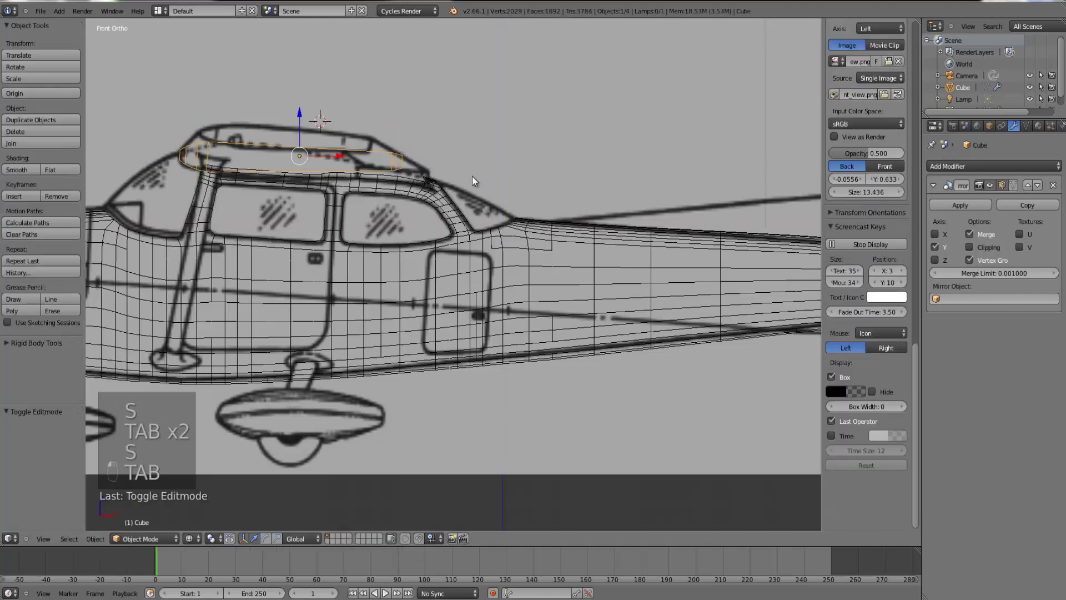
# - Delete the wing block's inner face at the mirror centreline and switch back to solid shading
pyautogui.press('z')
pyautogui.moveTo(395, 209); pyautogui.dragTo(362, 169, button='middle')
pyautogui.scroll(-2, 362, 170)
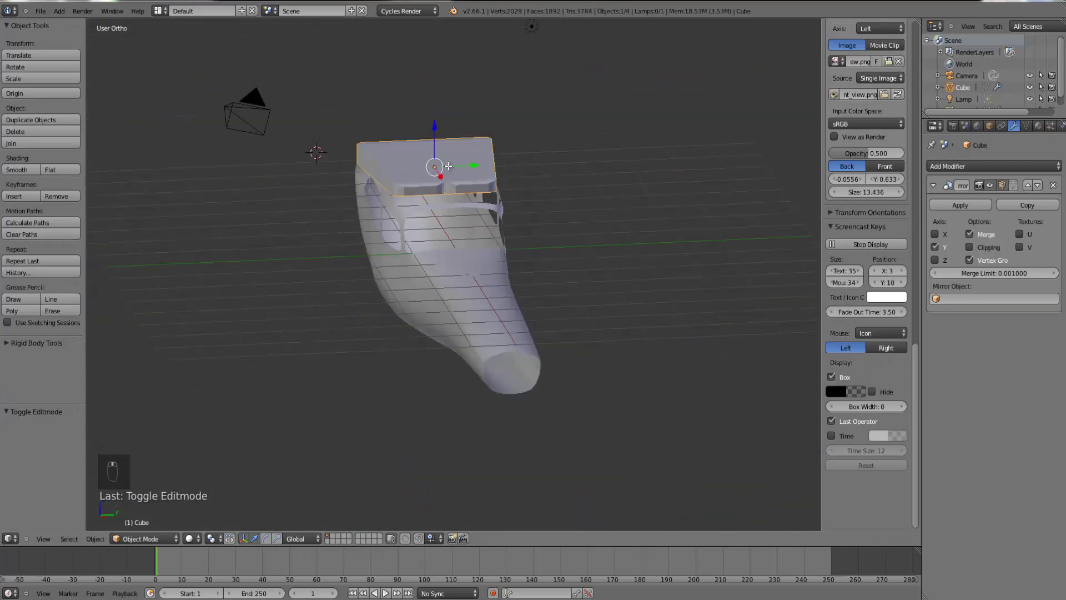
pyautogui.press('Tab')
pyautogui.press('z')
pyautogui.moveTo(468, 178); pyautogui.dragTo(461, 180, button='middle')
pyautogui.rightClick(448, 182)
pyautogui.press('b')
pyautogui.press('b')
pyautogui.moveTo(469, 210); pyautogui.dragTo(444, 131)
pyautogui.moveTo(477, 157); pyautogui.dragTo(458, 162, button='middle')
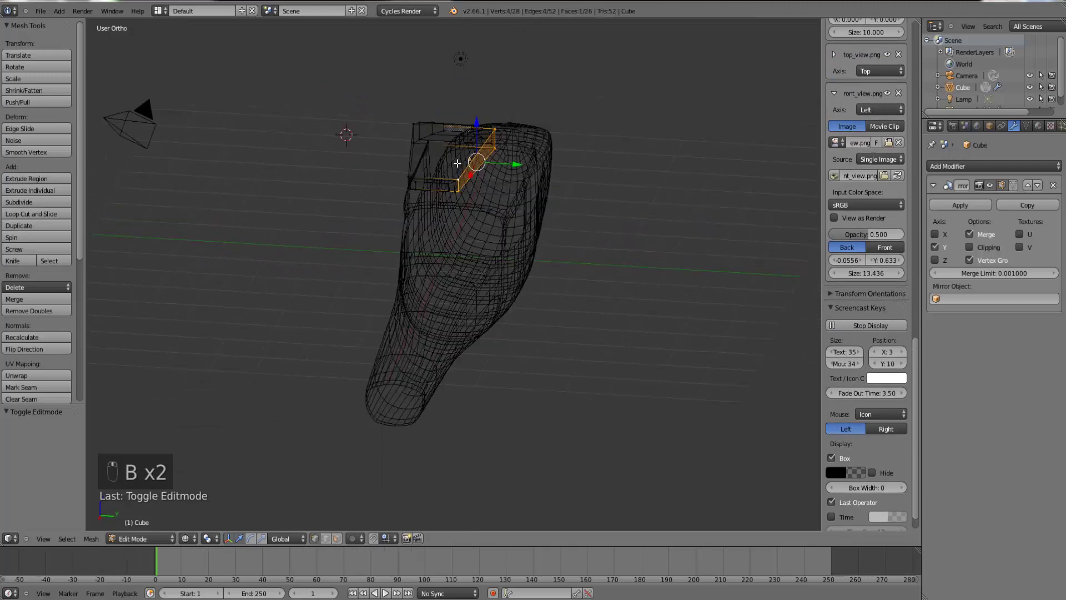
pyautogui.press('x')
pyautogui.click(450, 184)
pyautogui.press('Tab')
pyautogui.press('z')
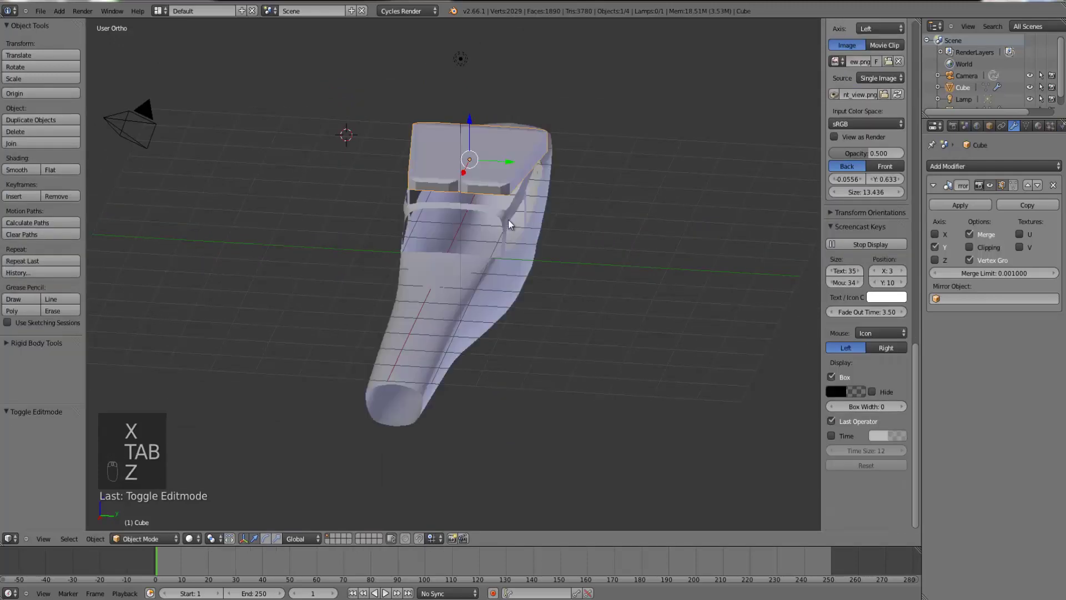
# - Delete the inner end faces of the wing block's rounded rear edge at the mirror centreline
pyautogui.press('Tab')
pyautogui.scroll(6, 484, 135)
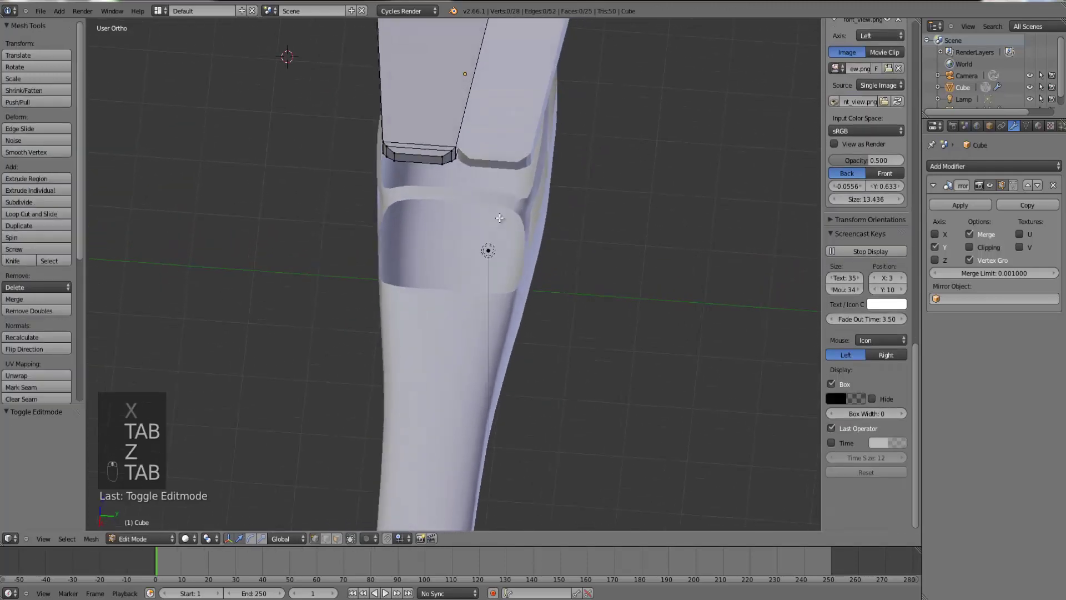
pyautogui.keyDown('shift'); pyautogui.rightClick(449, 80); pyautogui.keyUp('shift')
pyautogui.keyDown('shift'); pyautogui.rightClick(456, 56); pyautogui.keyUp('shift')
pyautogui.keyDown('shift'); pyautogui.rightClick(449, 64); pyautogui.keyUp('shift')
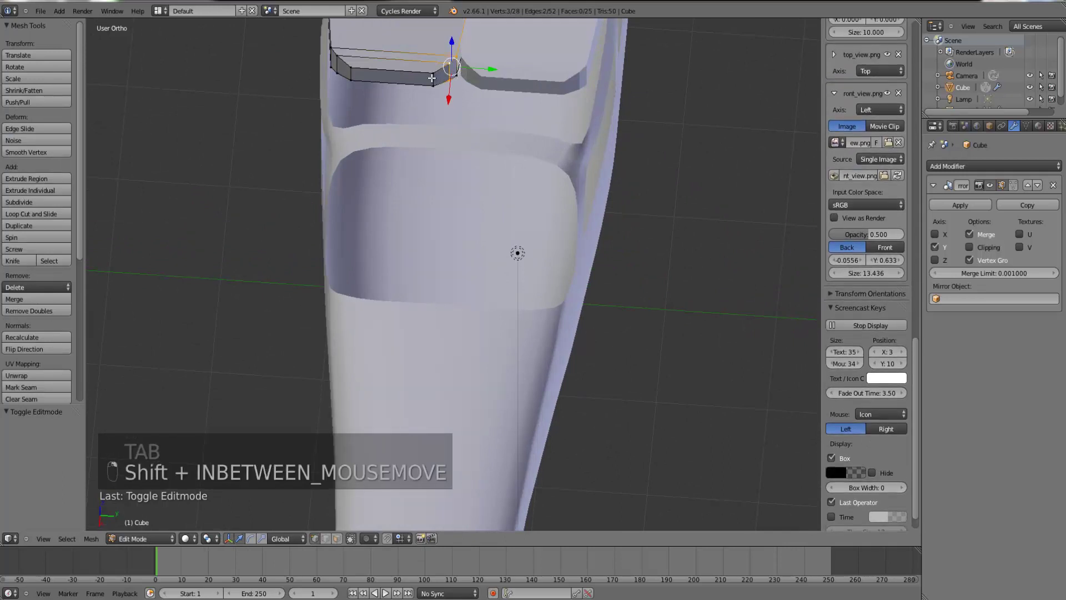
pyautogui.keyDown('shift'); pyautogui.rightClick(433, 74); pyautogui.keyUp('shift')
pyautogui.press('x')
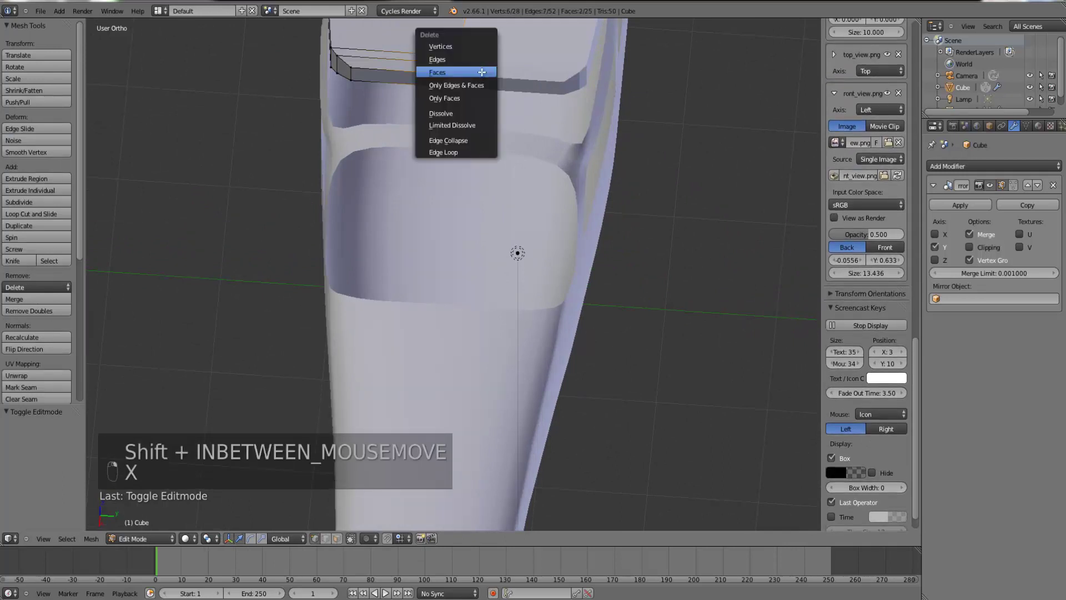
pyautogui.click(481, 74)
# - Enable clipping in the Mirror modifier and move the rear edge's inner vertices along Y onto the centreline
pyautogui.rightClick(432, 84)
pyautogui.rightClick(457, 56)
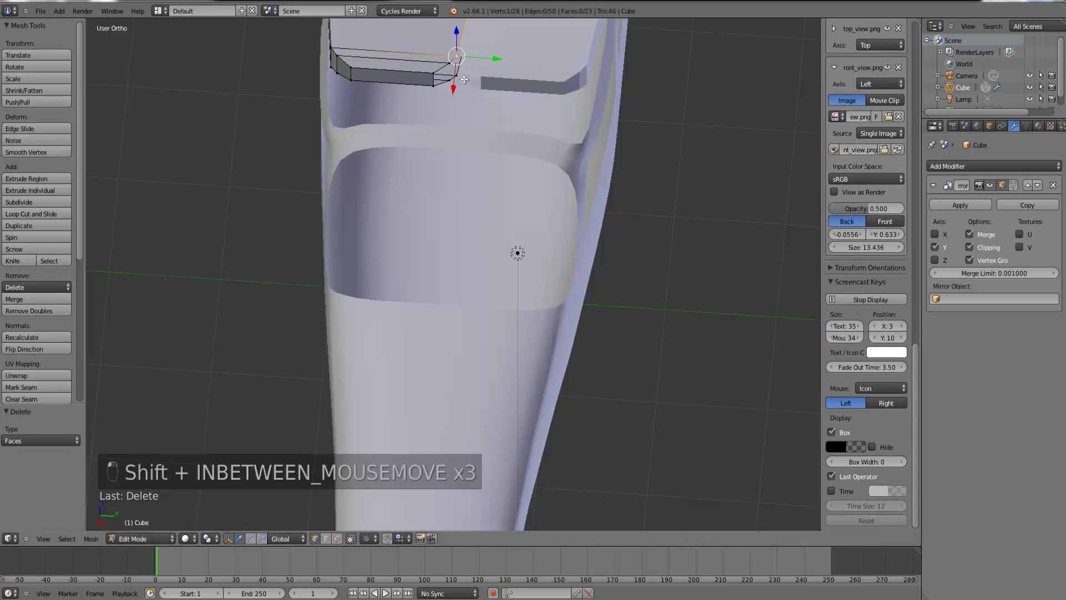
pyautogui.moveTo(477, 68); pyautogui.dragTo(527, 75)
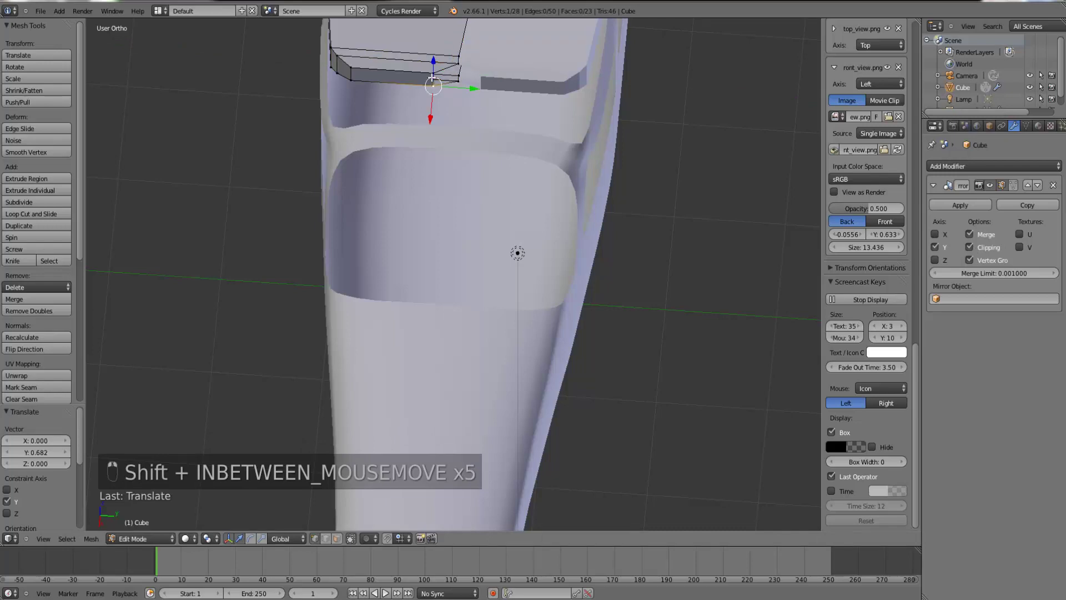
pyautogui.press('Tab')
pyautogui.scroll(-3, 500, 117)
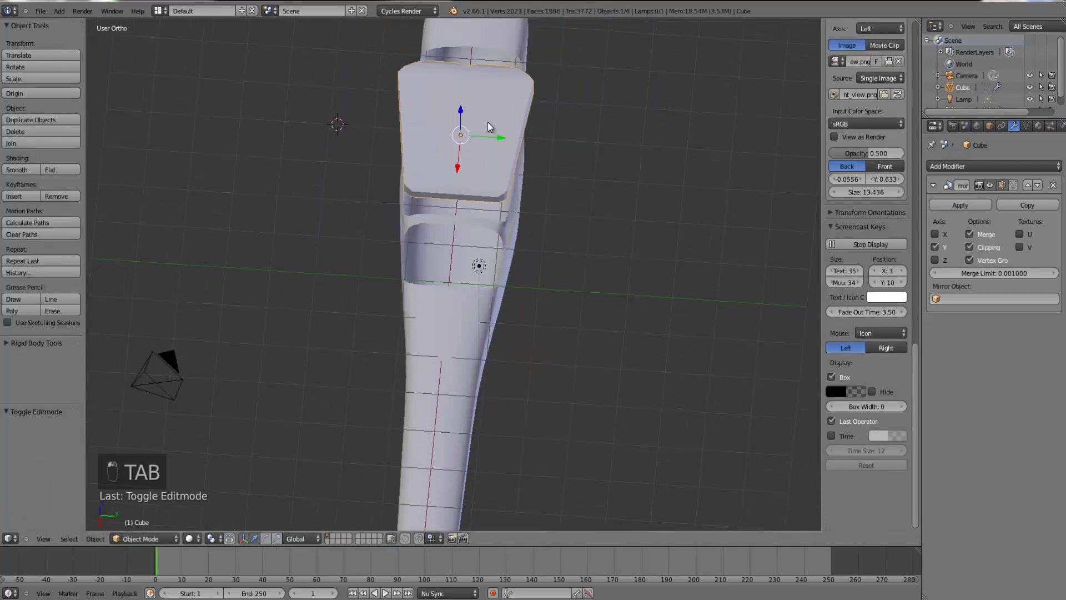
# - Delete two inner end faces of the wing block's front edge at the mirror centreline, using wireframe to select their vertices
pyautogui.press('Tab')
pyautogui.press('ctrl+KP_Decimal')
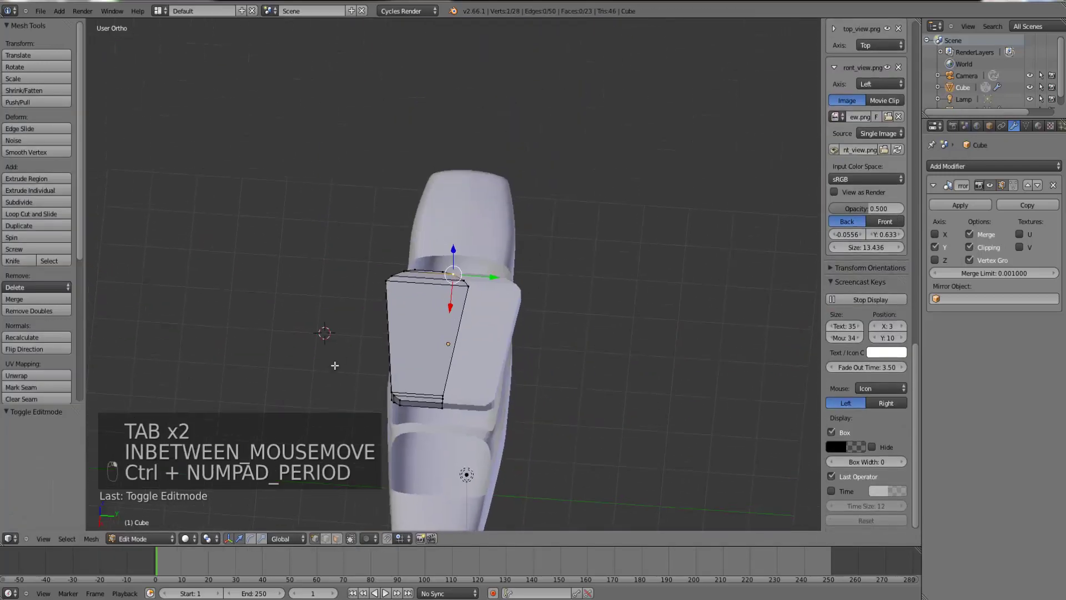
pyautogui.moveTo(335, 365)
pyautogui.mouseDown(button='middle')
pyautogui.moveTo(526, 352)
pyautogui.moveTo(515, 333)
pyautogui.moveTo(537, 336)
pyautogui.mouseUp(button='middle')
pyautogui.scroll(7, 526, 352)
pyautogui.press('z')
pyautogui.press('z')
pyautogui.press('z')
pyautogui.rightClick(404, 267)
pyautogui.keyDown('shift'); pyautogui.rightClick(405, 328); pyautogui.keyUp('shift')
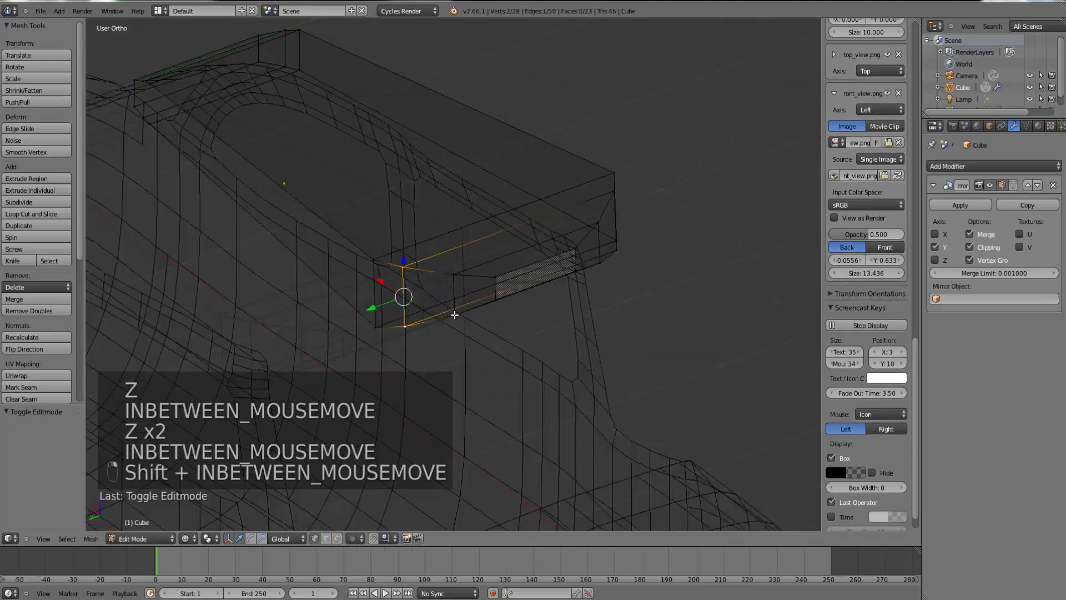
pyautogui.keyDown('shift'); pyautogui.rightClick(454, 315); pyautogui.keyUp('shift')
pyautogui.keyDown('shift'); pyautogui.rightClick(473, 314); pyautogui.keyUp('shift')
pyautogui.press('x')
pyautogui.click(473, 315)
pyautogui.press('z')
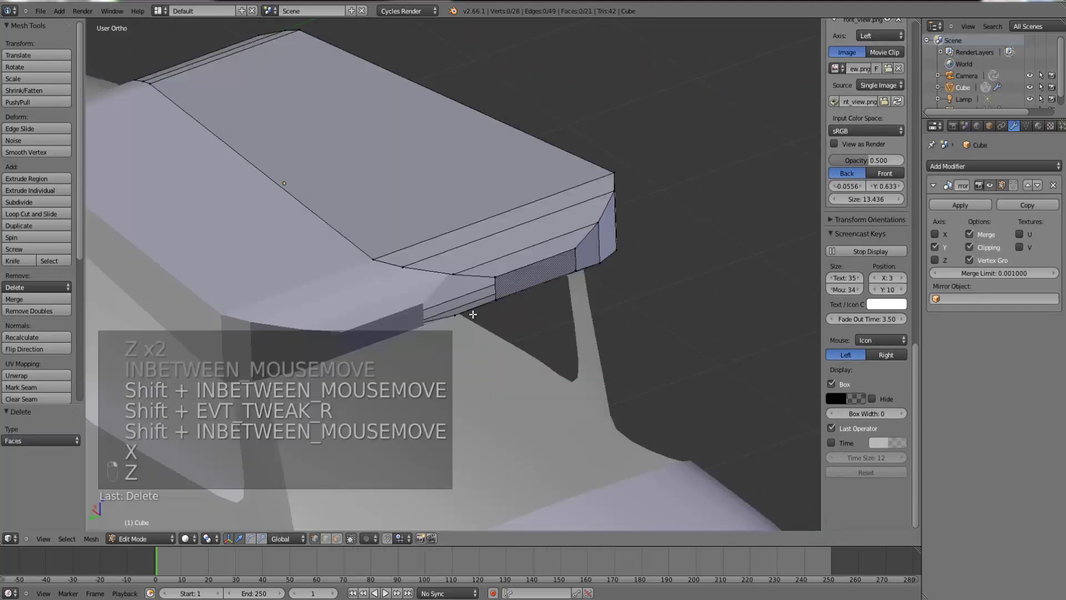
# - Try to move an inner vertex pair of the front edge about 0.277 along Y
pyautogui.rightClick(404, 267)
pyautogui.keyDown('shift'); pyautogui.rightClick(406, 326); pyautogui.keyUp('shift')
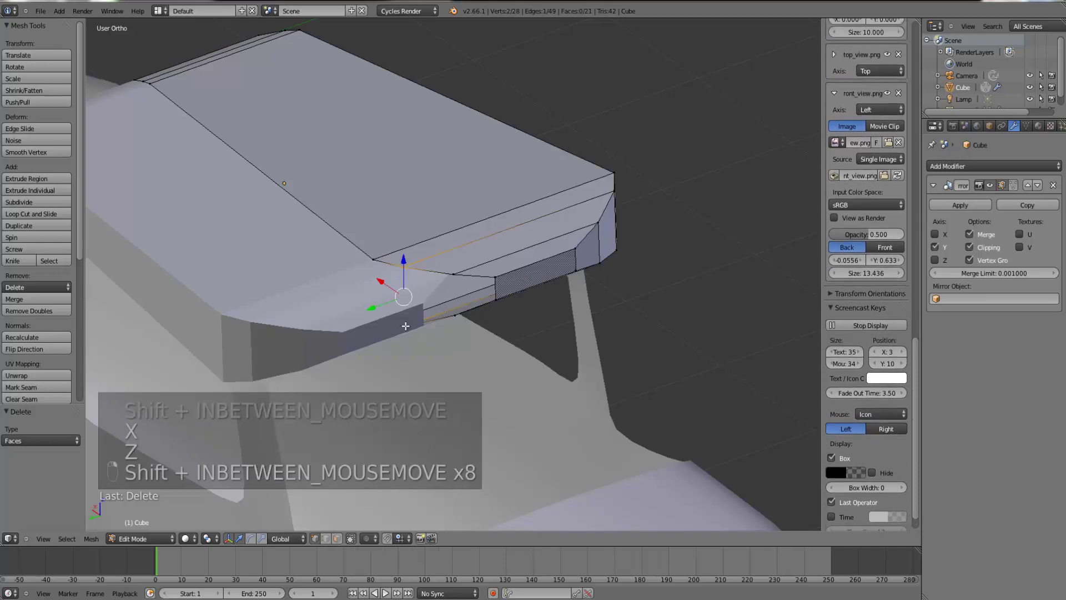
pyautogui.press('z')
pyautogui.press('z')
pyautogui.keyDown('ctrl'); pyautogui.moveTo(390, 303); pyautogui.dragTo(372, 322); pyautogui.keyUp('ctrl')
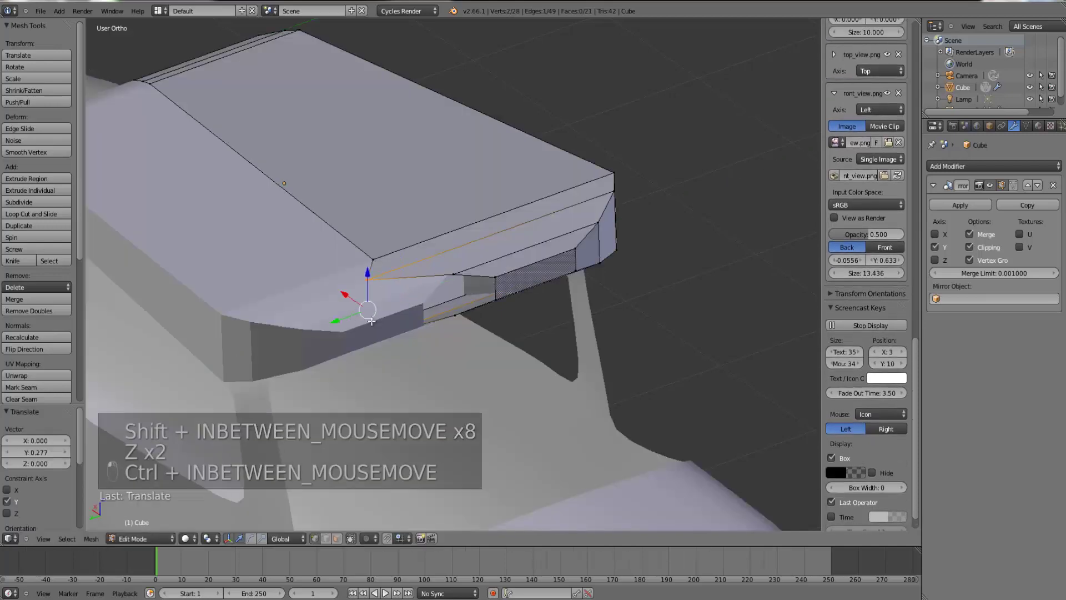
pyautogui.hotkey('ctrl', 'z')
# - Delete the remaining inner end face of the wing block's front edge
pyautogui.moveTo(372, 321)
pyautogui.mouseDown(button='middle')
pyautogui.moveTo(483, 306)
pyautogui.moveTo(488, 327)
pyautogui.moveTo(448, 338)
pyautogui.mouseUp(button='middle')
pyautogui.press('z')
pyautogui.press('z')
pyautogui.press('z')
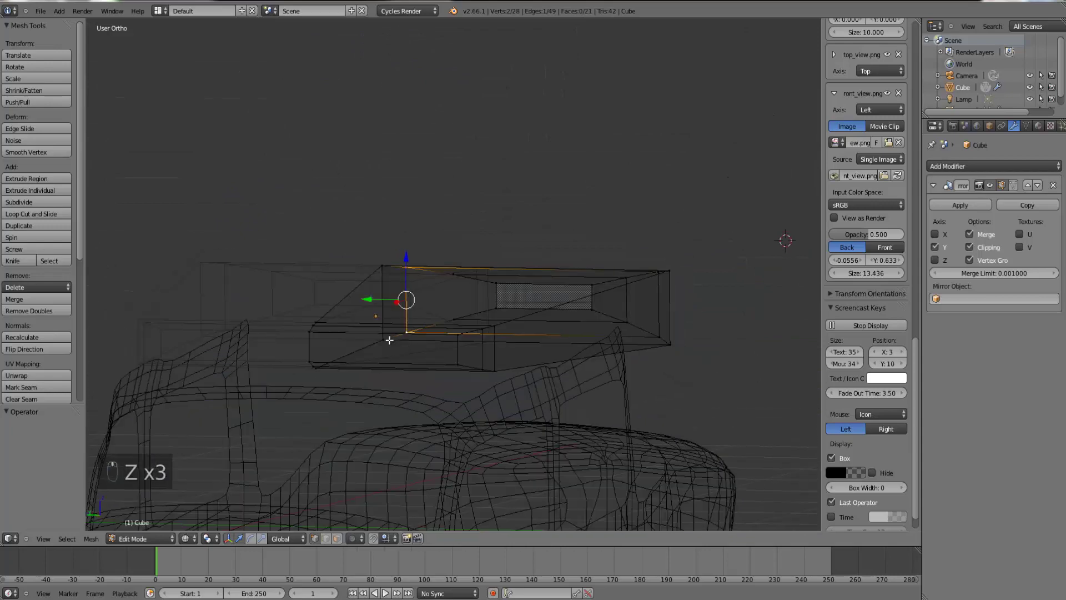
pyautogui.keyDown('shift'); pyautogui.rightClick(395, 331); pyautogui.keyUp('shift')
pyautogui.press('x')
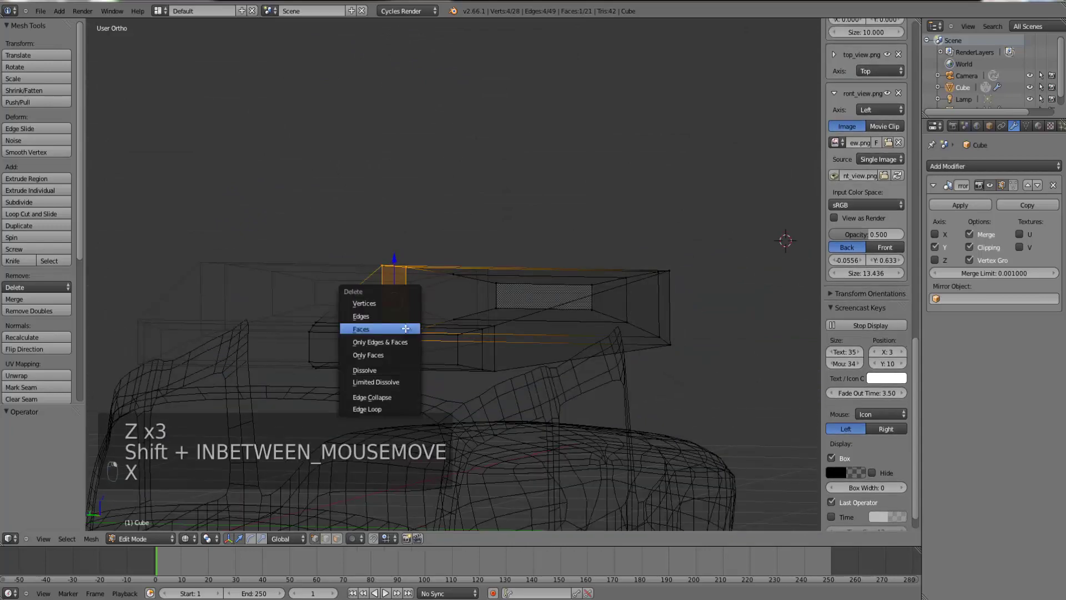
pyautogui.click(406, 329)
pyautogui.press('z')
# - Try to move the second inner vertex pair of the front edge along Y toward the centreline
pyautogui.moveTo(429, 328)
pyautogui.mouseDown(button='middle')
pyautogui.moveTo(410, 316)
pyautogui.moveTo(450, 378)
pyautogui.mouseUp(button='middle')
pyautogui.rightClick(407, 260)
pyautogui.press('z')
pyautogui.press('z')
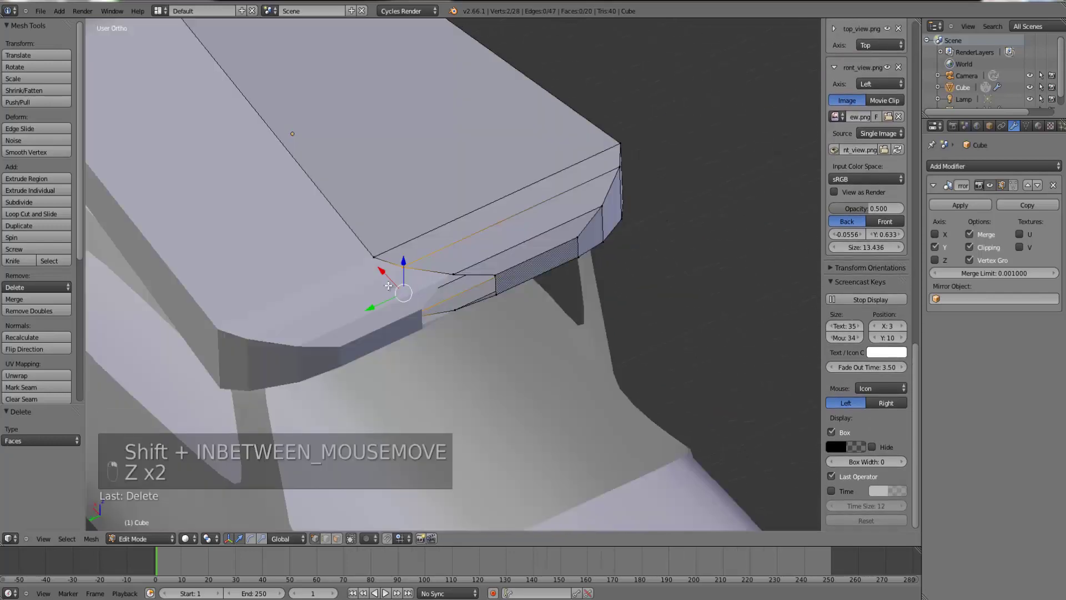
pyautogui.moveTo(379, 306)
pyautogui.mouseDown()
pyautogui.moveTo(357, 311)
pyautogui.moveTo(458, 296)
pyautogui.mouseUp()
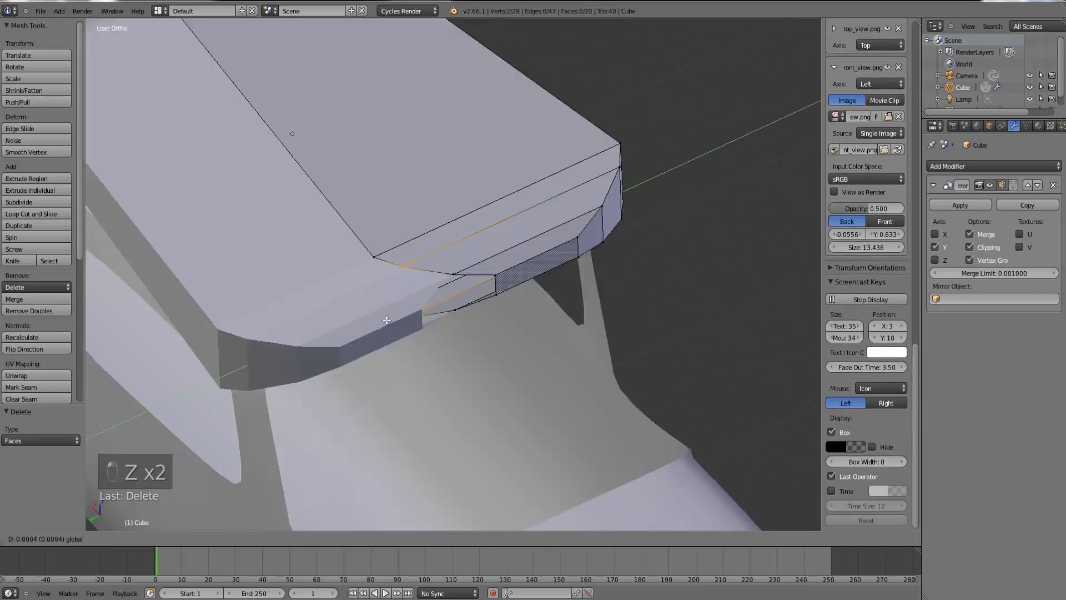
pyautogui.moveTo(386, 320); pyautogui.dragTo(465, 315)
pyautogui.hotkey('ctrl', 'z')
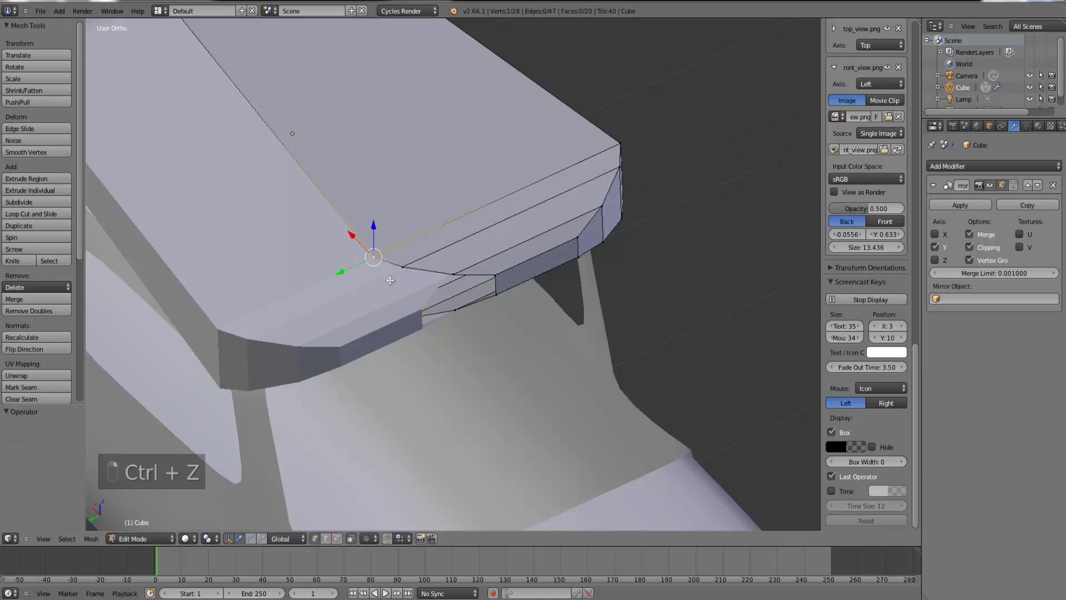
# - Move the inner corner vertex pair behind the front bevel about -1.023 along Y onto the centreline
pyautogui.press('z')
pyautogui.press('z')
pyautogui.press('z')
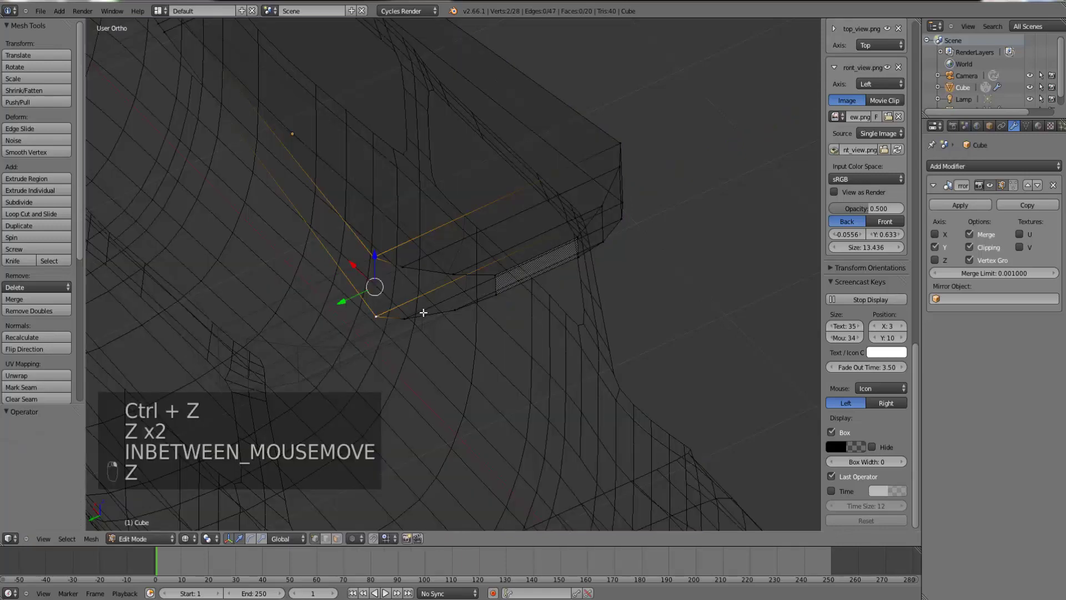
pyautogui.press('z')
pyautogui.moveTo(423, 313); pyautogui.dragTo(375, 276, button='middle')
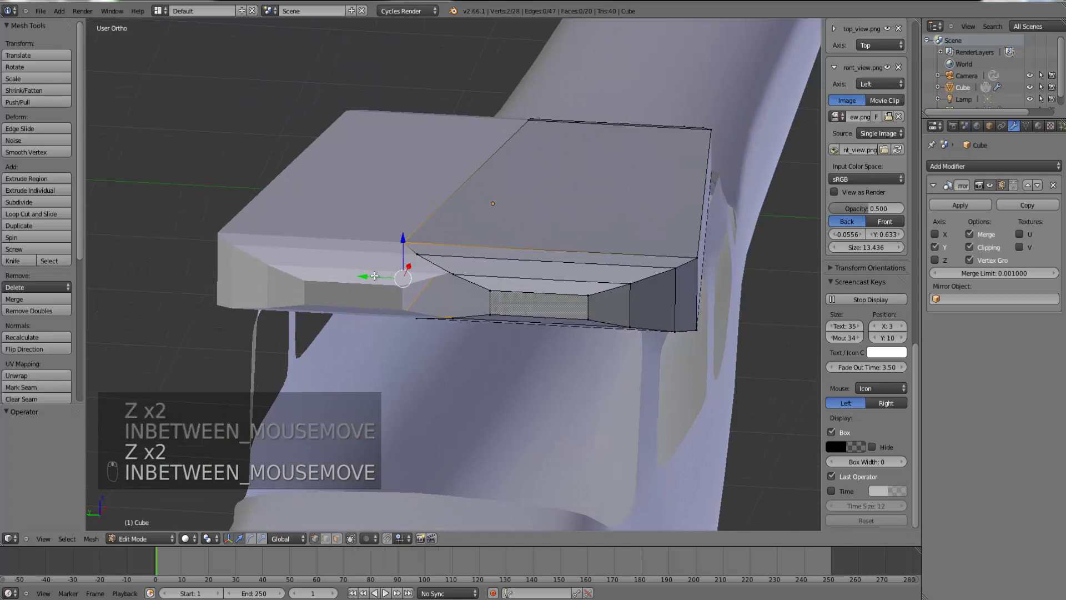
pyautogui.moveTo(360, 277); pyautogui.dragTo(467, 301)
# - Move the remaining inner vertex pairs of the front bevel along Y onto the centreline to close the gap
pyautogui.rightClick(419, 257)
pyautogui.keyDown('shift'); pyautogui.rightClick(416, 324); pyautogui.keyUp('shift')
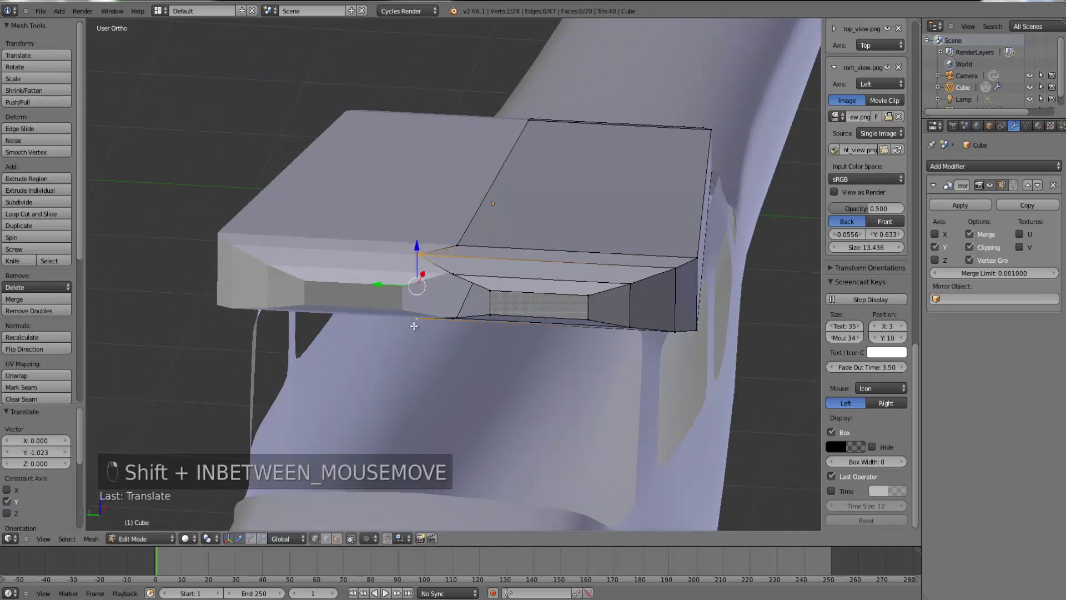
pyautogui.keyDown('shift'); pyautogui.moveTo(383, 289); pyautogui.dragTo(438, 298); pyautogui.keyUp('shift')
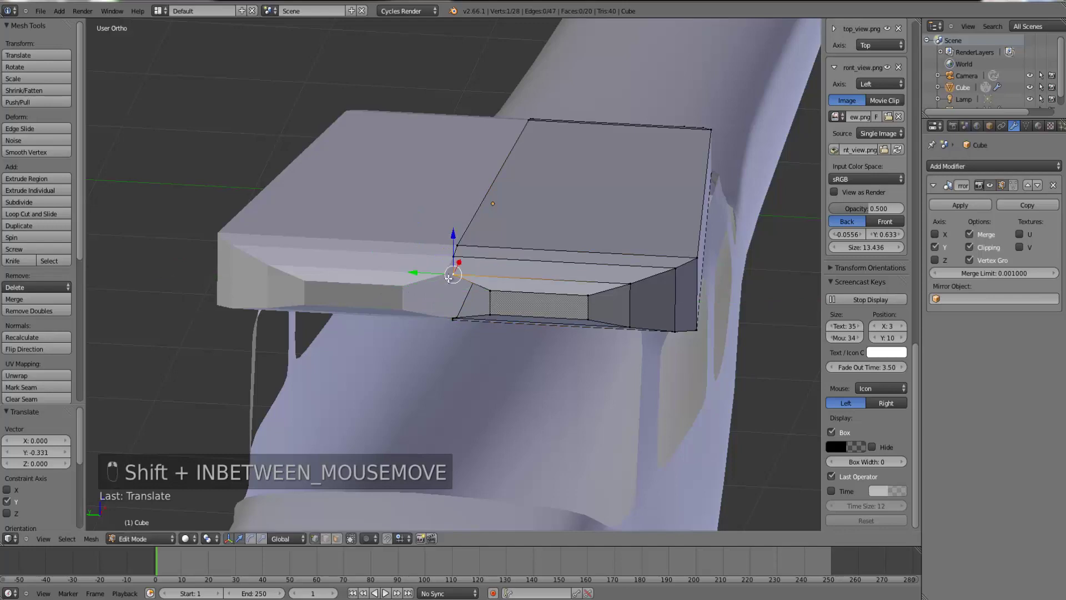
pyautogui.moveTo(454, 321); pyautogui.dragTo(477, 348, button='middle')
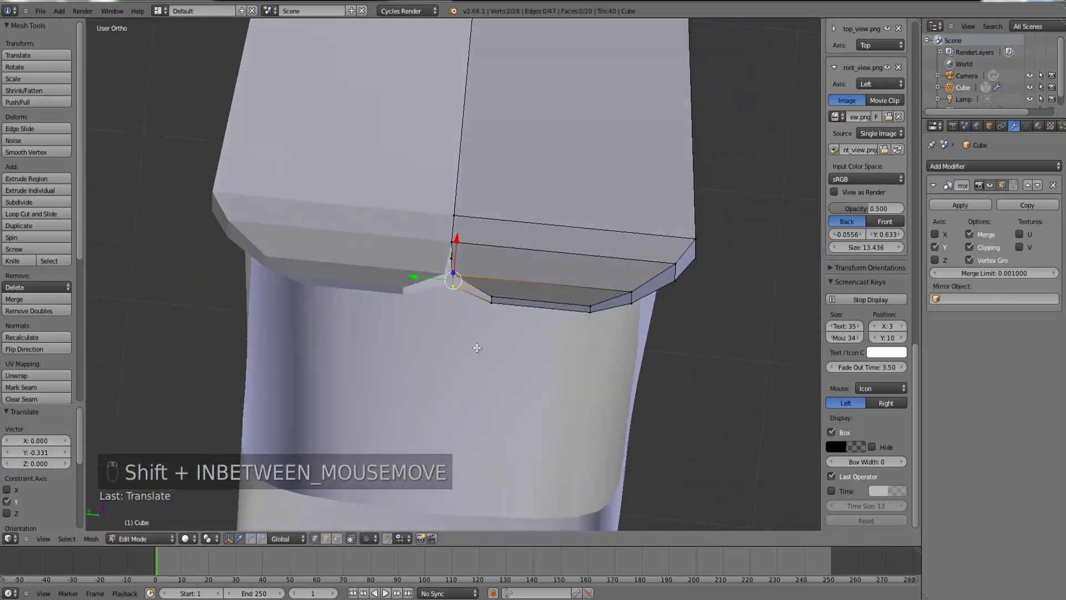
pyautogui.moveTo(417, 277); pyautogui.dragTo(409, 276)
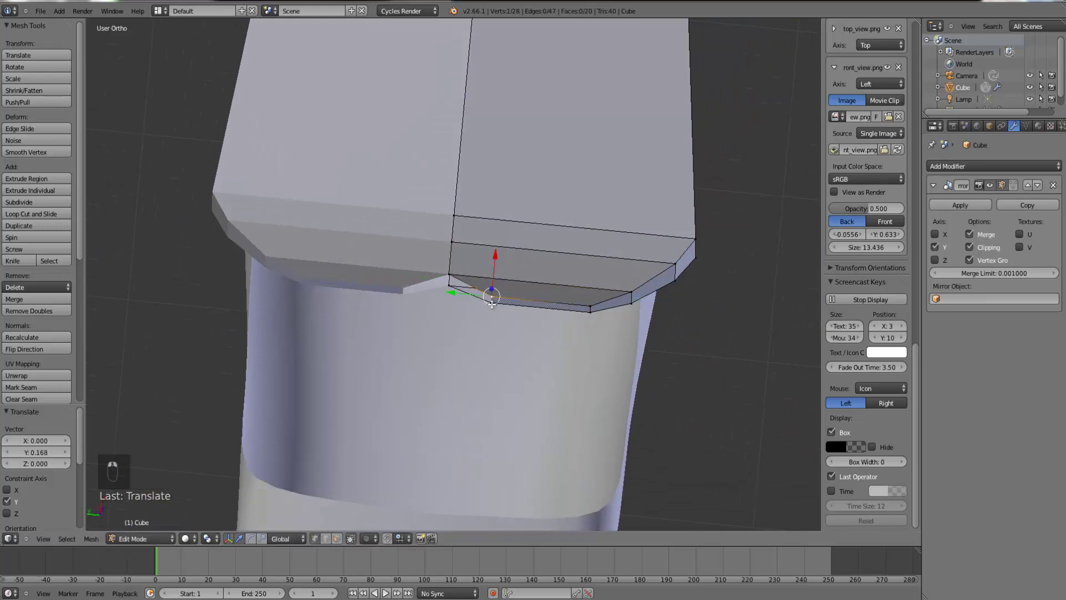
pyautogui.press('Tab')
pyautogui.moveTo(465, 308); pyautogui.dragTo(527, 321, button='middle')
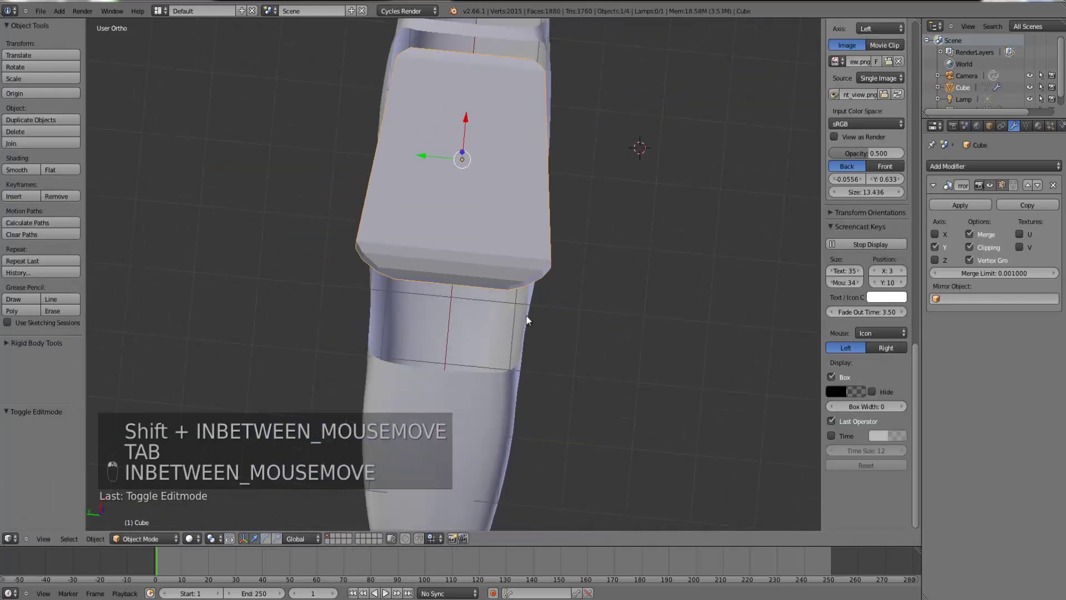
# - Move the foremost outer vertex pair of the front edge outward along Y to reshape the wing block's front corner
pyautogui.scroll(4, 528, 320)
pyautogui.press('Tab')
pyautogui.rightClick(573, 307)
pyautogui.keyDown('shift'); pyautogui.rightClick(571, 298); pyautogui.keyUp('shift')
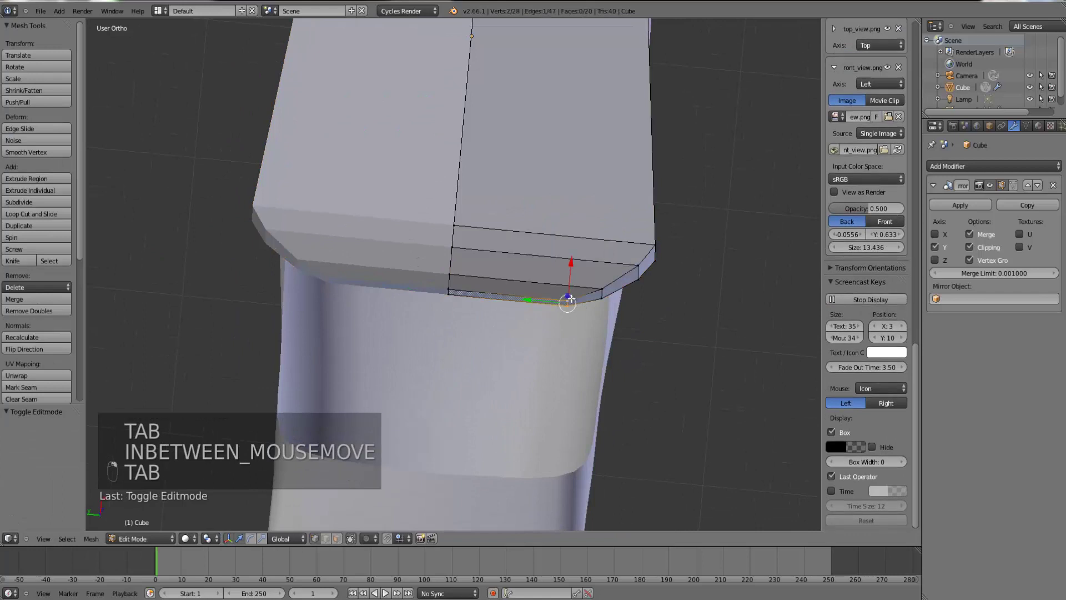
pyautogui.moveTo(549, 301); pyautogui.dragTo(612, 270)
pyautogui.rightClick(637, 265)
pyautogui.keyDown('shift'); pyautogui.rightClick(639, 278); pyautogui.keyUp('shift')
pyautogui.scroll(-4, 632, 291)
pyautogui.press('Tab')
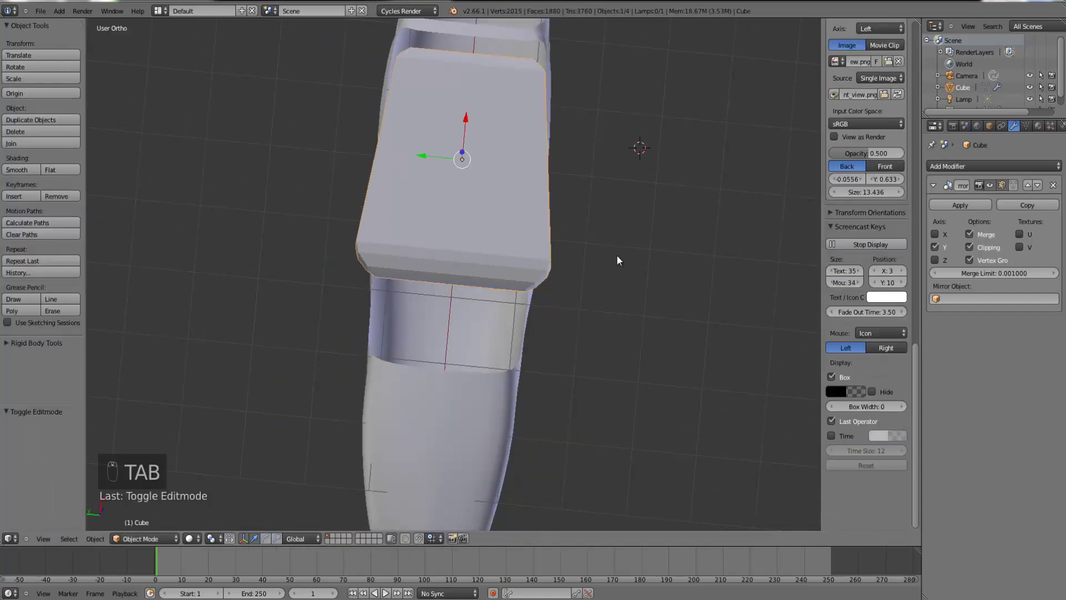
# - Box-select the wing block's outer-side vertices in the wireframe top view
pyautogui.press('z')
pyautogui.press('KP_7')
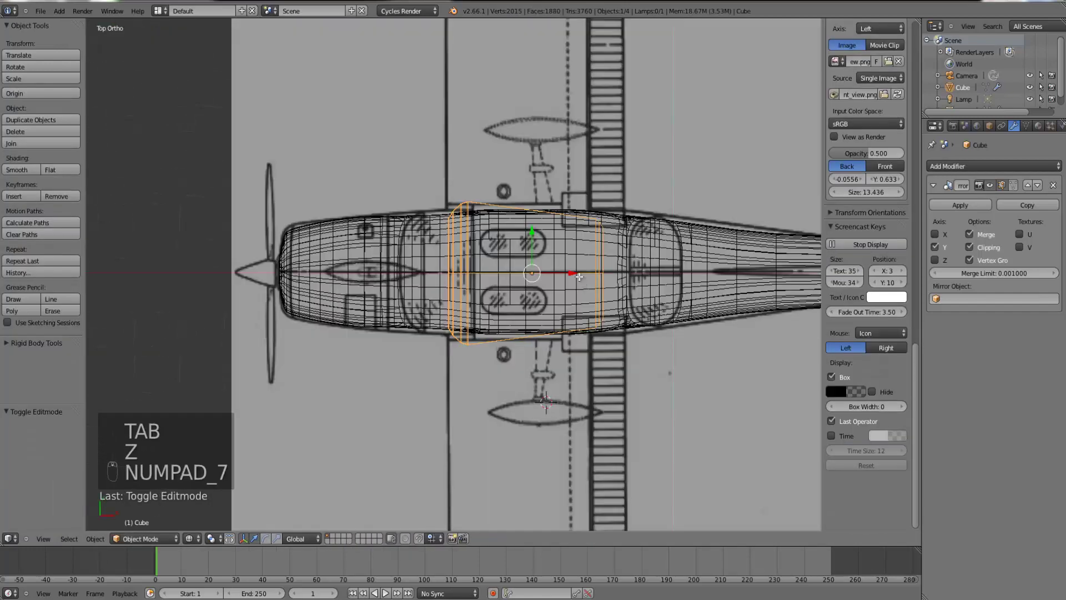
pyautogui.press('Tab')
pyautogui.press('z')
pyautogui.press('z')
pyautogui.press('b')
pyautogui.moveTo(610, 368); pyautogui.dragTo(417, 310)
pyautogui.scroll(-3, 606, 321)
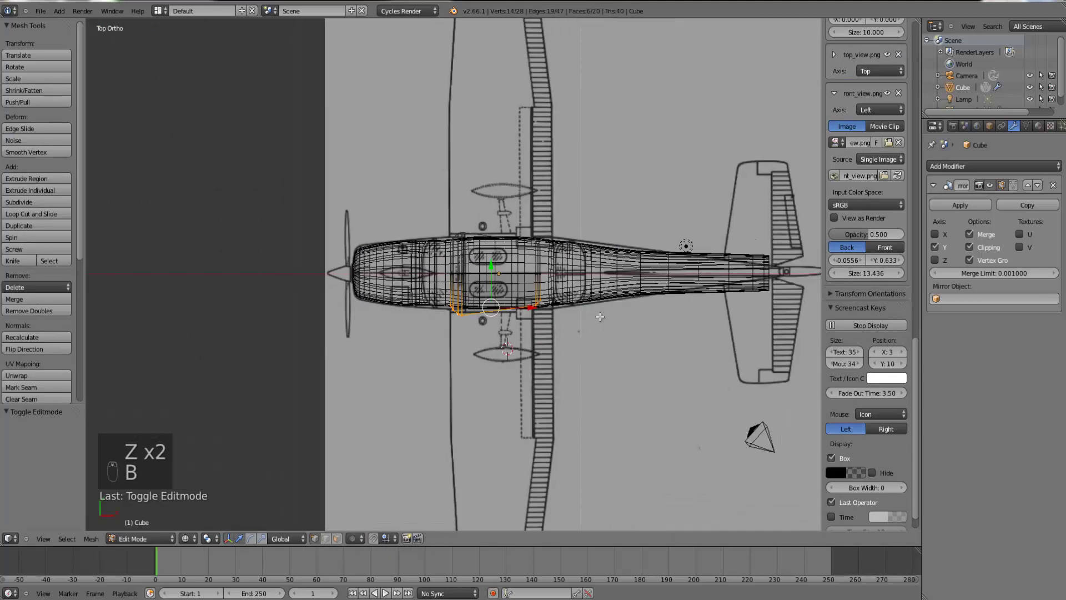
# - Move the selected outer-side vertices about -6.932 along Y to the blueprint wing's taper point
pyautogui.press('Tab')
pyautogui.press('z')
pyautogui.press('KP_1')
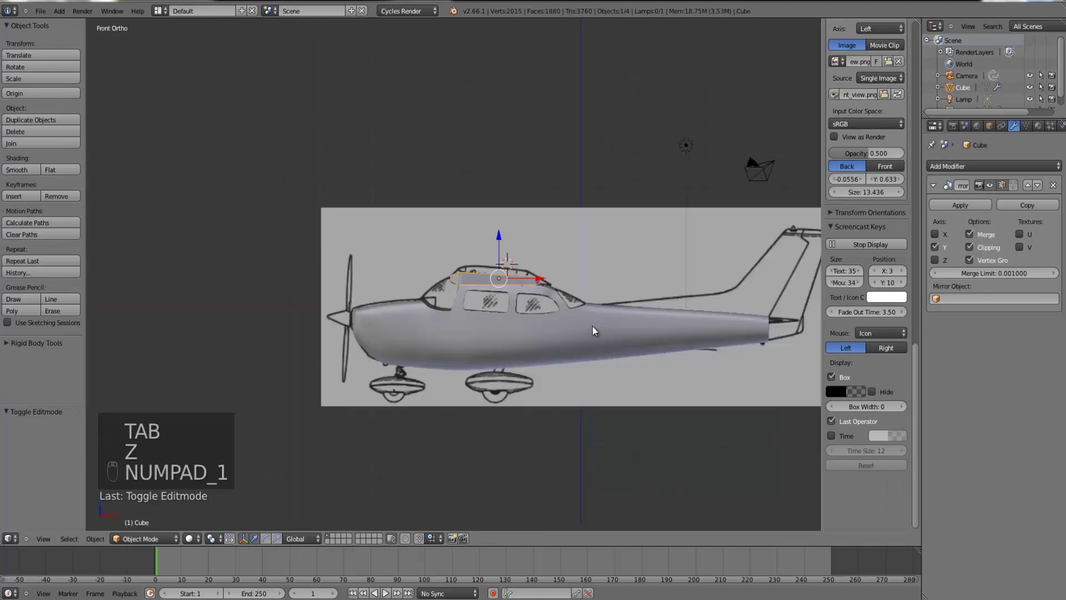
pyautogui.press('z')
pyautogui.scroll(6, 592, 326)
pyautogui.press('z')
pyautogui.press('KP_7')
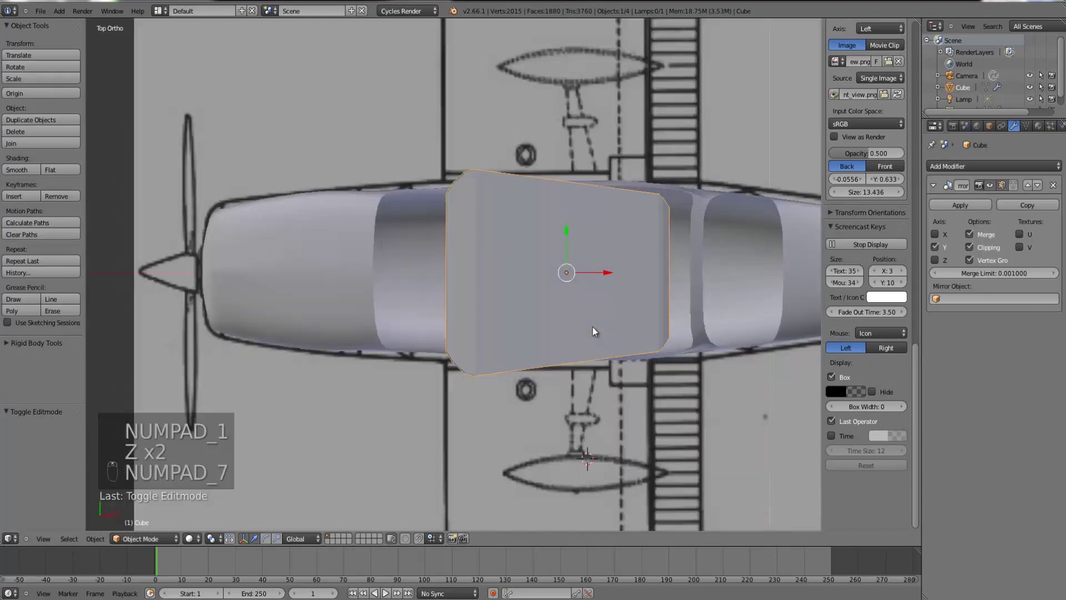
pyautogui.press('z')
pyautogui.press('Tab')
pyautogui.scroll(-4, 502, 284)
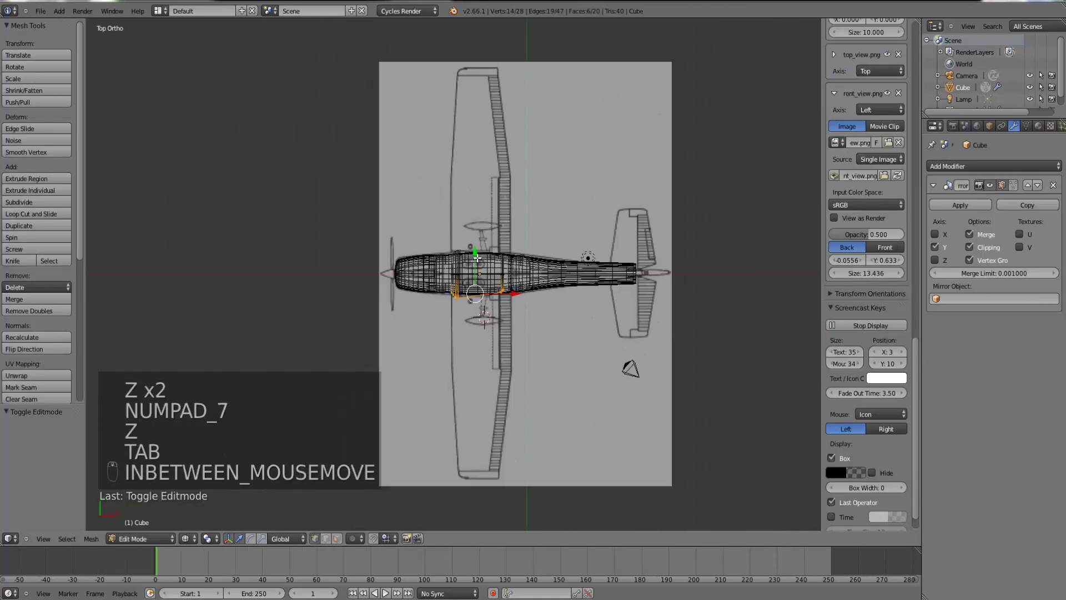
pyautogui.moveTo(478, 257); pyautogui.dragTo(527, 399)
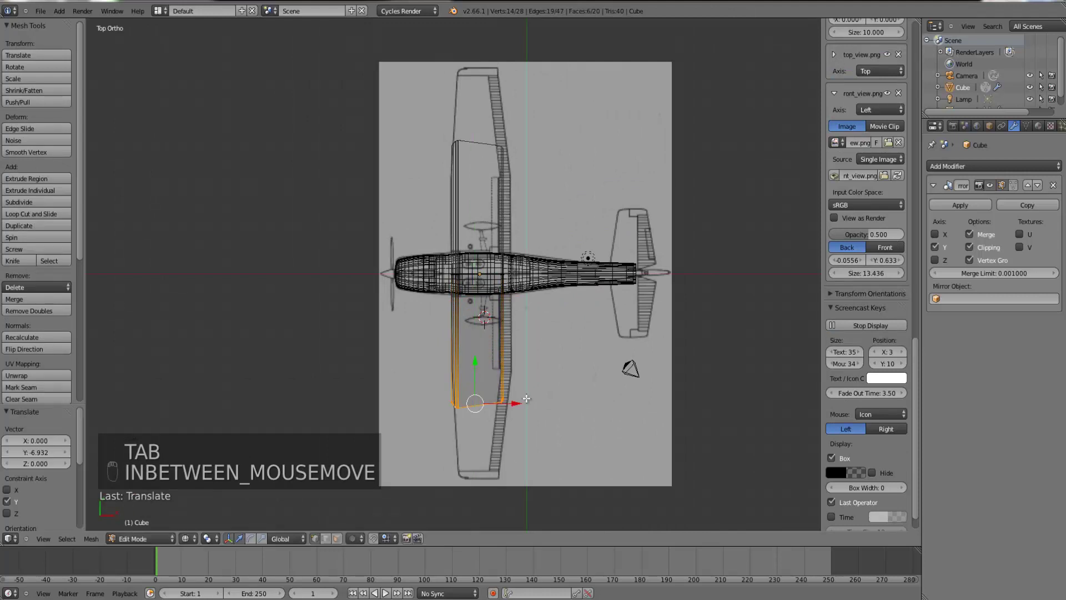
# - Extrude the wing's outer end toward the tip, scaling it by 0.883 and 0.963 and repositioning it to follow the blueprint taper
pyautogui.press('e')
pyautogui.press('e')
pyautogui.click(495, 459)
pyautogui.press('s')
pyautogui.click(565, 470)
pyautogui.press('g')
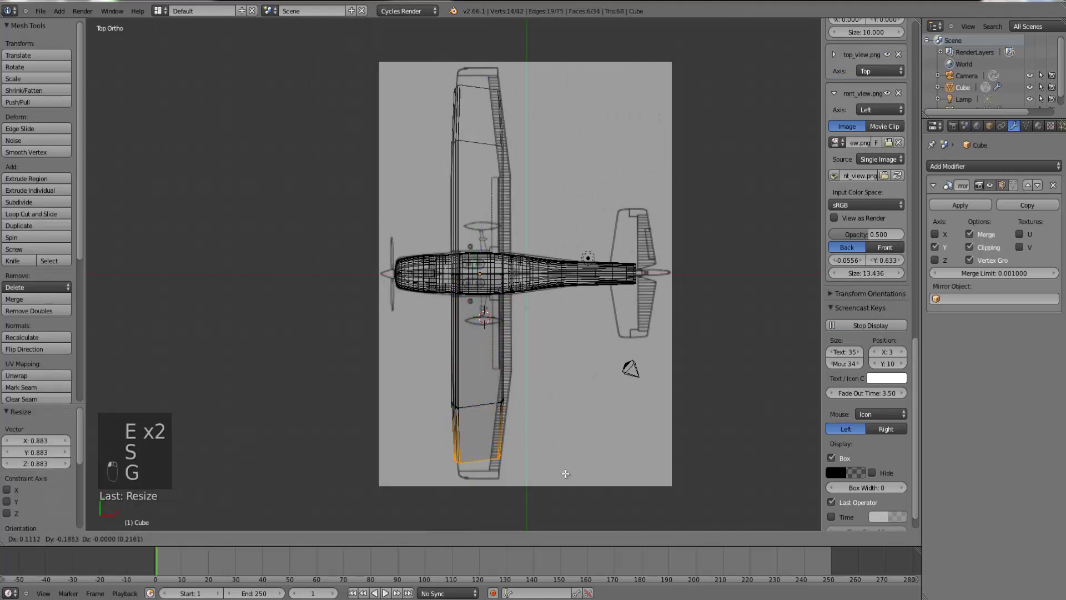
pyautogui.click(566, 476)
pyautogui.press('s')
pyautogui.click(563, 479)
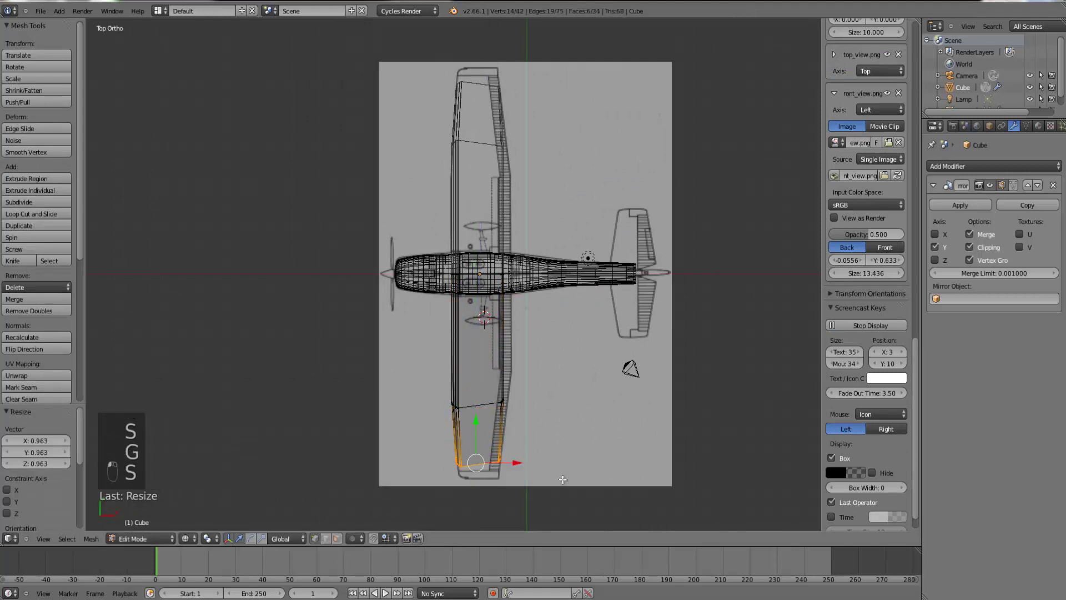
# - Extrude the wing's outer end to the blueprint tip, scaling it by 0.818, rotating it slightly and rescaling it along X
pyautogui.press('e')
pyautogui.click(561, 490)
pyautogui.press('Tab')
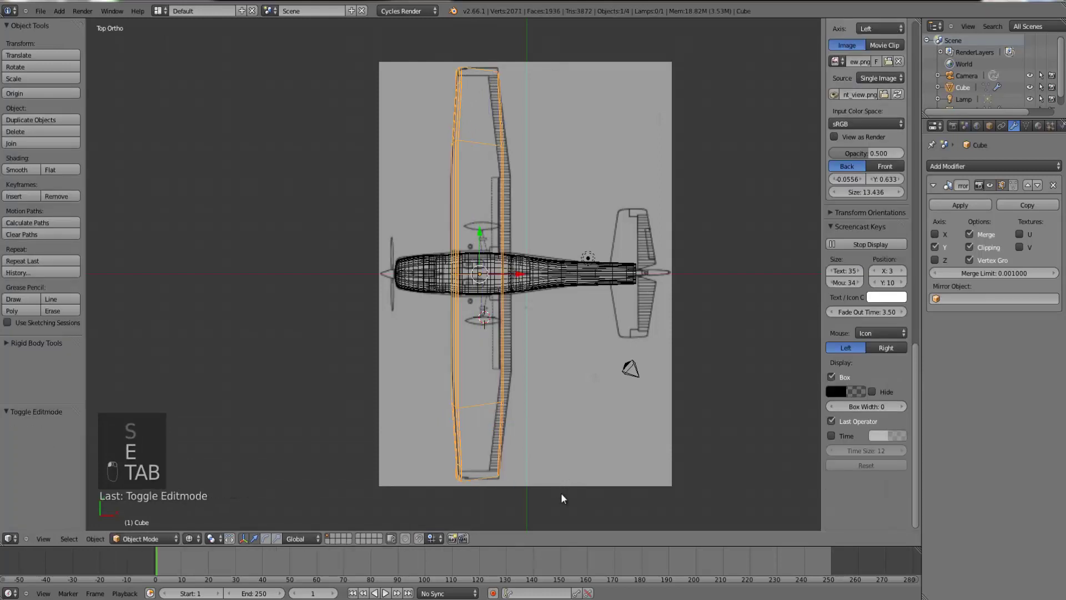
pyautogui.press('Tab')
pyautogui.press('s')
pyautogui.click(557, 473)
pyautogui.press('r')
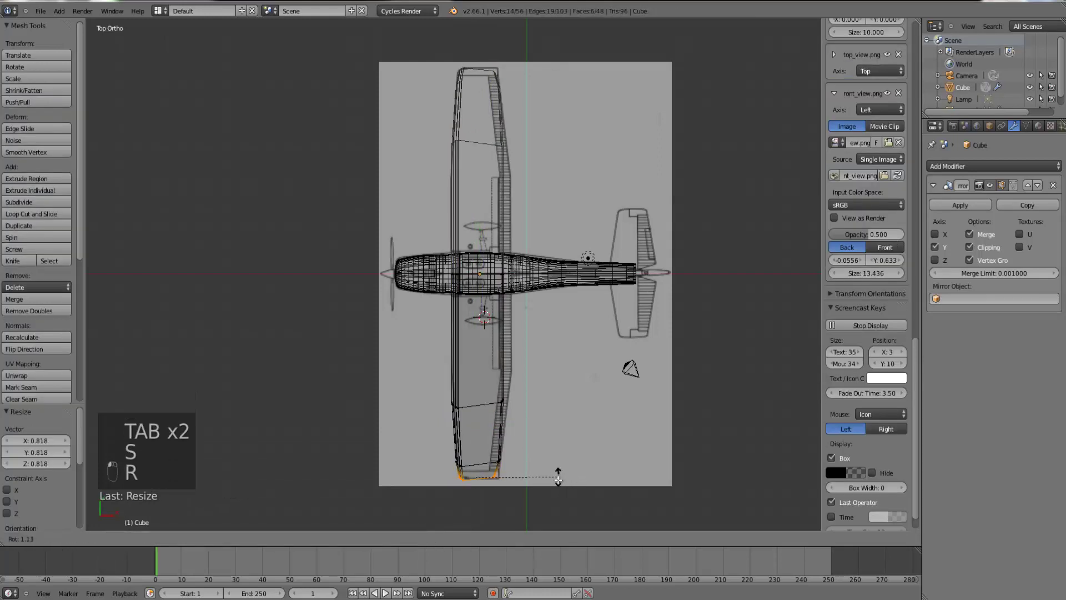
pyautogui.click(554, 481)
pyautogui.press('s')
pyautogui.press('x')
pyautogui.click(570, 486)
# - Inspect the extended wing in solid shading from an angled view and against the blueprint's side profile
pyautogui.press('Tab')
pyautogui.press('z')
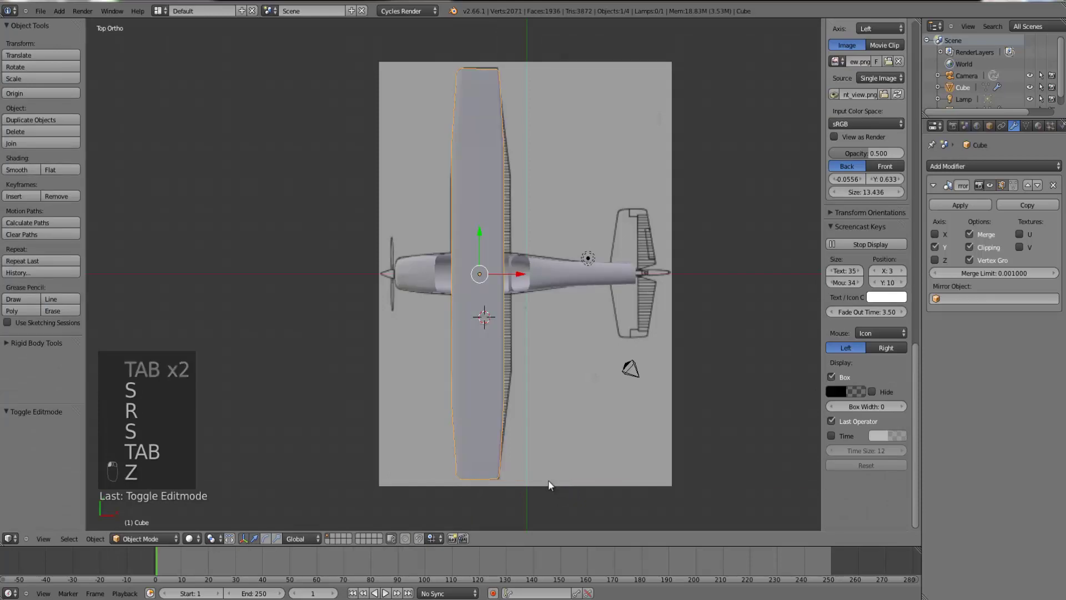
pyautogui.moveTo(549, 481); pyautogui.dragTo(578, 375, button='middle')
pyautogui.scroll(4, 626, 400)
pyautogui.moveTo(626, 399); pyautogui.dragTo(615, 384, button='middle')
pyautogui.press('KP_1')
pyautogui.scroll(3, 706, 358)
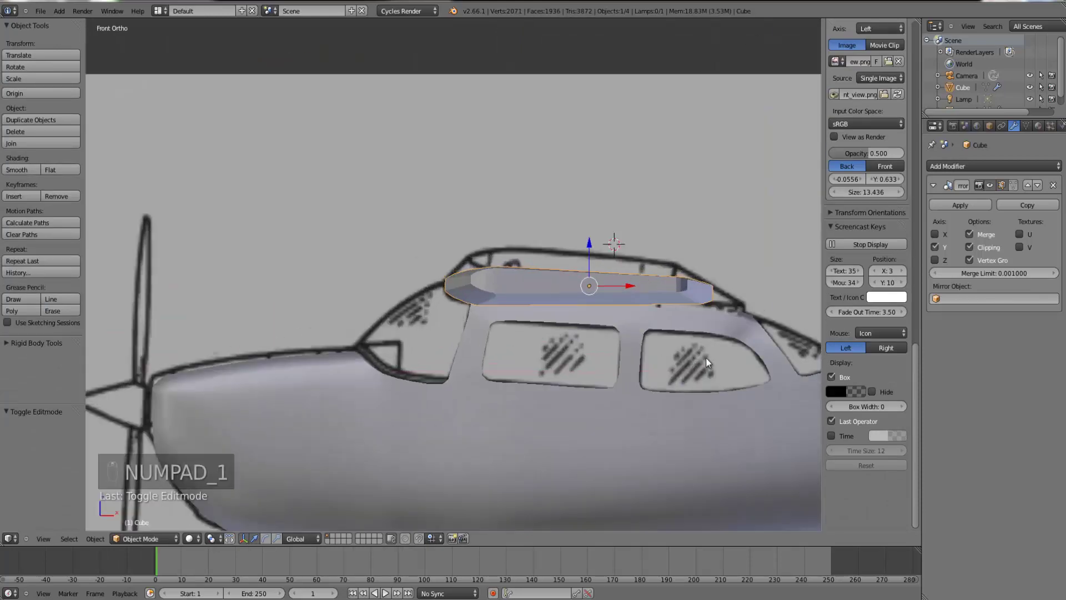
pyautogui.scroll(-1, 687, 318)
pyautogui.press('Tab')
pyautogui.press('KP_1')
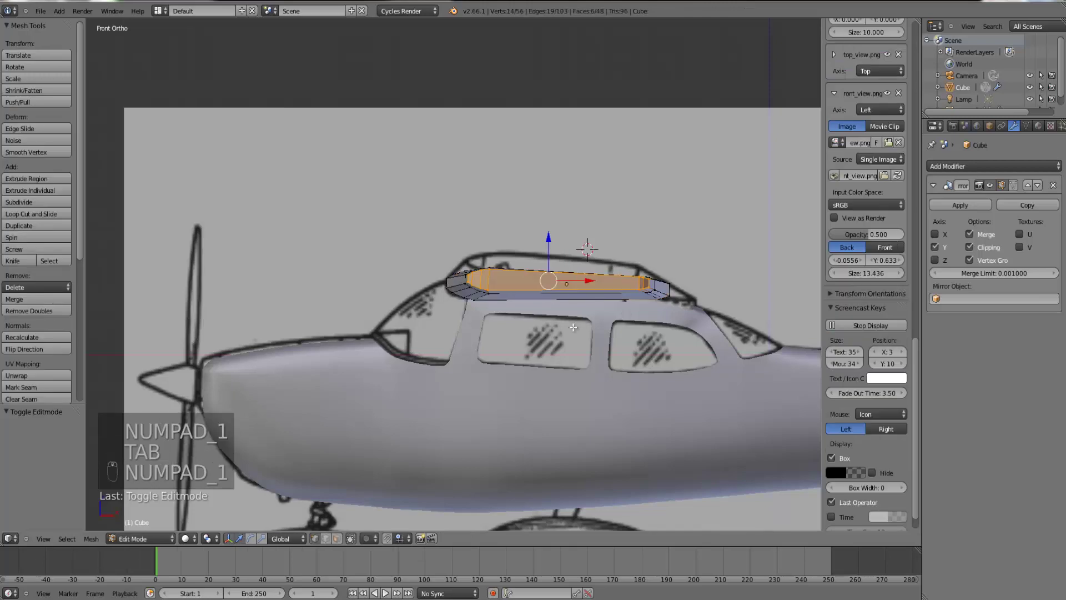
# - Add a centred loop cut across the wing's inner panel in the wireframe view against the Cessna front blueprint
pyautogui.press('ctrl+KP_3')
pyautogui.scroll(-3, 628, 250)
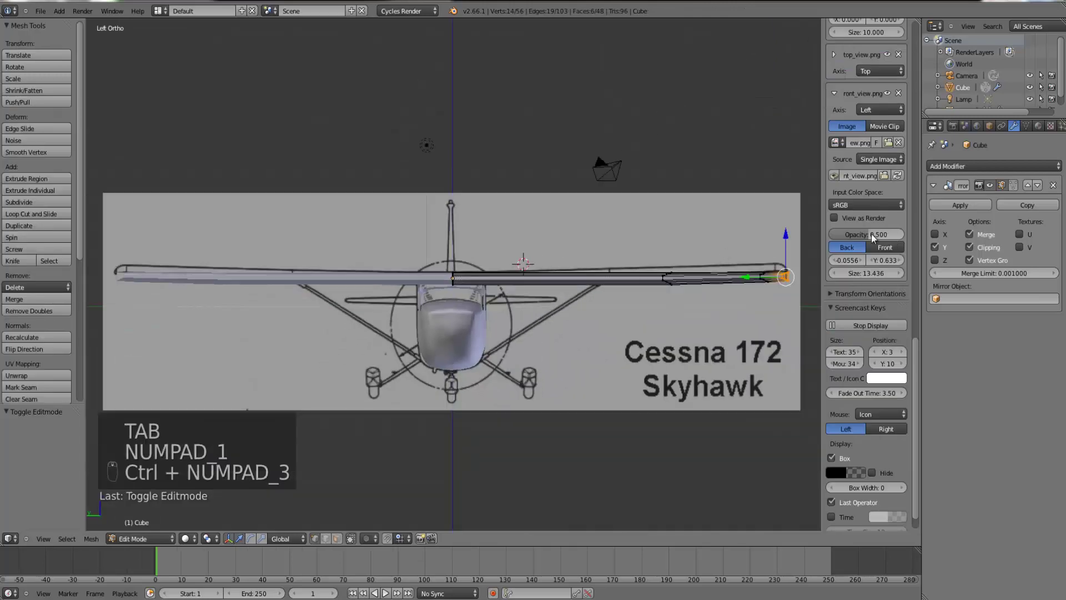
pyautogui.press('z')
pyautogui.hotkey('ctrl', 'r')
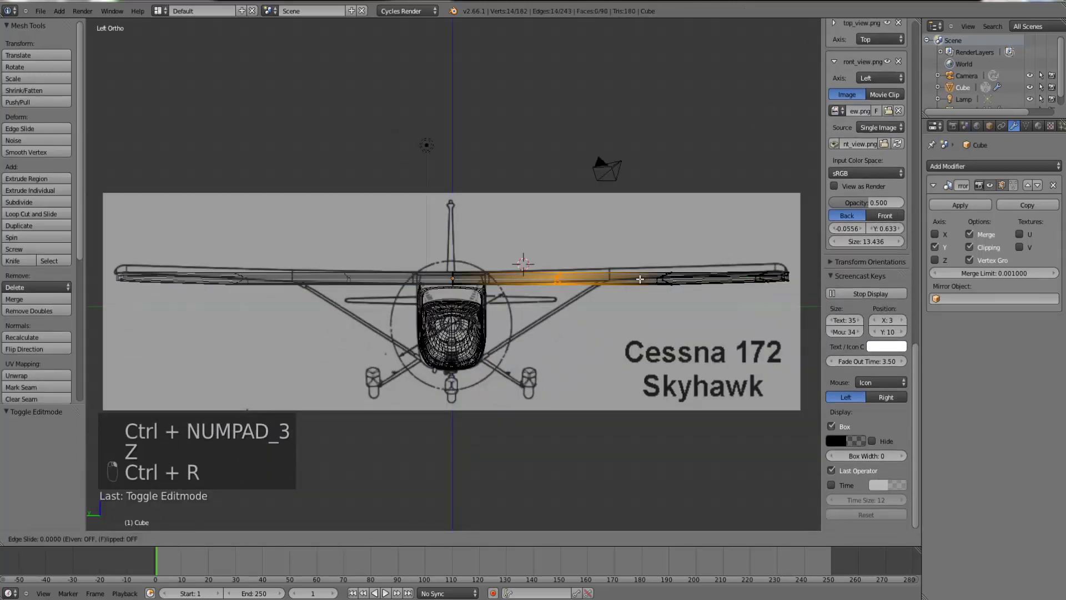
pyautogui.click(588, 255)
pyautogui.rightClick(587, 255)
# - Raise progressively more outboard wing sections along Z by 0.06435, 0.215 and 0.0858 to follow the blueprint wing's upward slope
pyautogui.moveTo(561, 242); pyautogui.dragTo(798, 290)
pyautogui.rightClick(787, 277)
pyautogui.press('b')
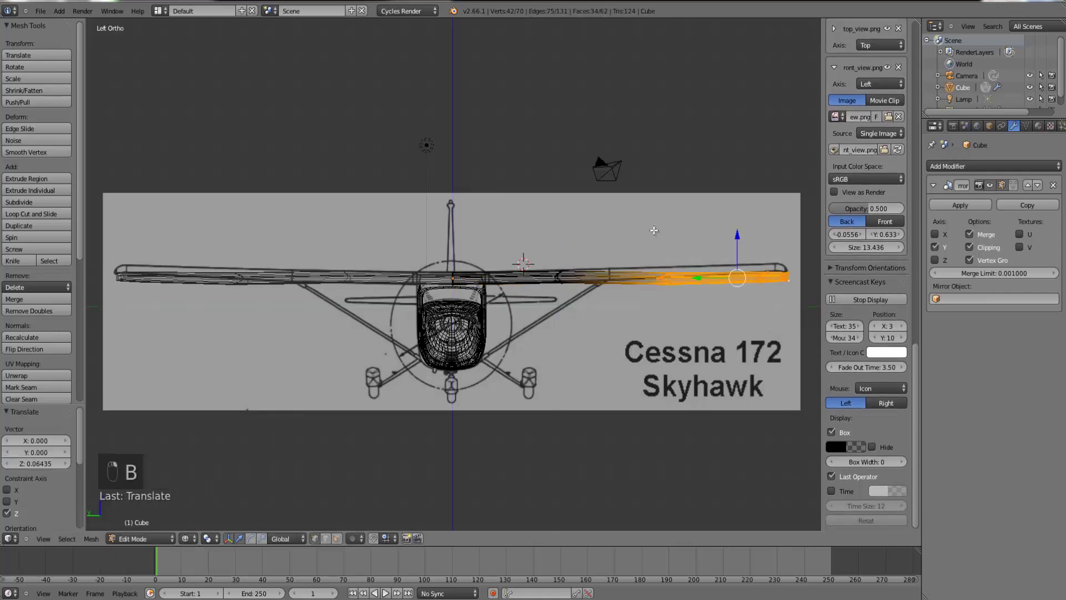
pyautogui.press('b')
pyautogui.moveTo(742, 235); pyautogui.dragTo(743, 234)
pyautogui.rightClick(789, 272)
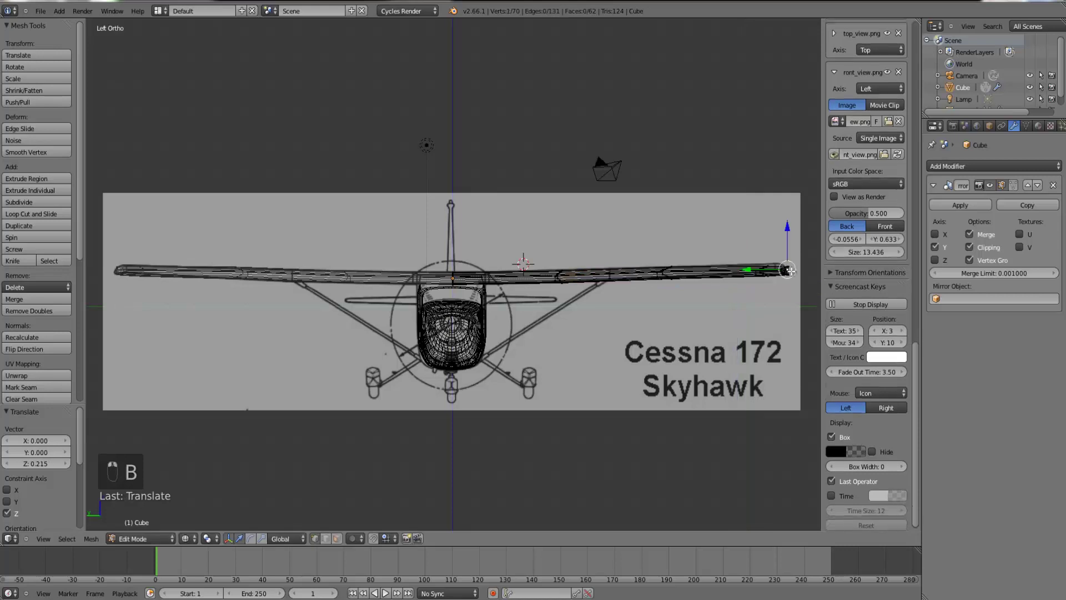
pyautogui.press('b')
pyautogui.moveTo(800, 288); pyautogui.dragTo(776, 258)
# - Add a loop cut across the wing's end section and slide it into place near the tip
pyautogui.press('ctrl+KP_Decimal')
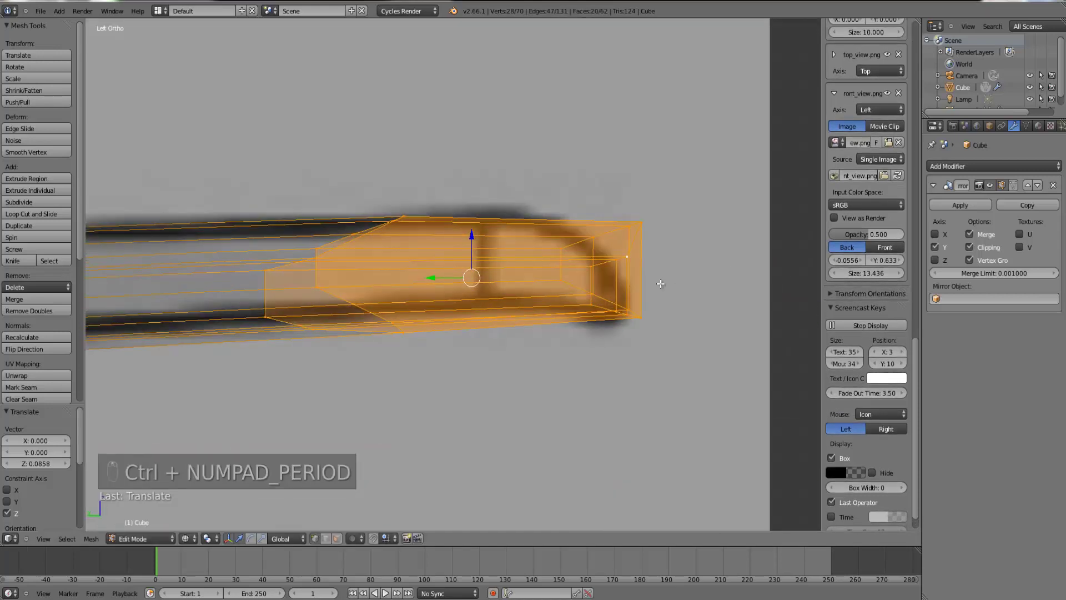
pyautogui.hotkey('ctrl', 'r')
pyautogui.click(498, 259)
pyautogui.click(547, 269)
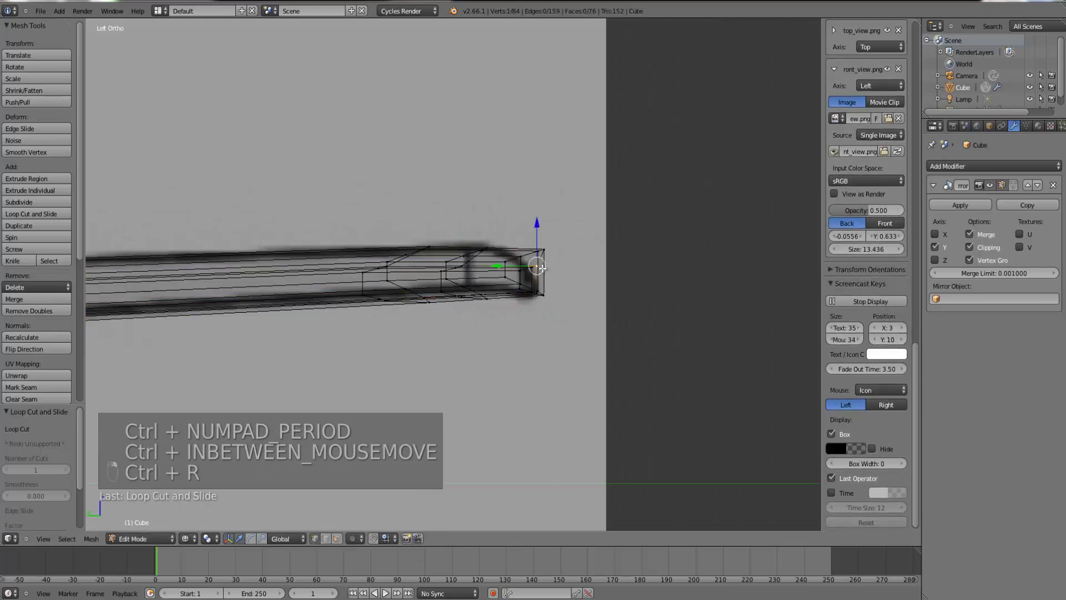
# - Try to select the wing tip's end vertices as edge loops
pyautogui.keyDown('alt'); pyautogui.rightClick(548, 271); pyautogui.keyUp('alt')
pyautogui.keyDown('alt'); pyautogui.rightClick(534, 287); pyautogui.keyUp('alt')
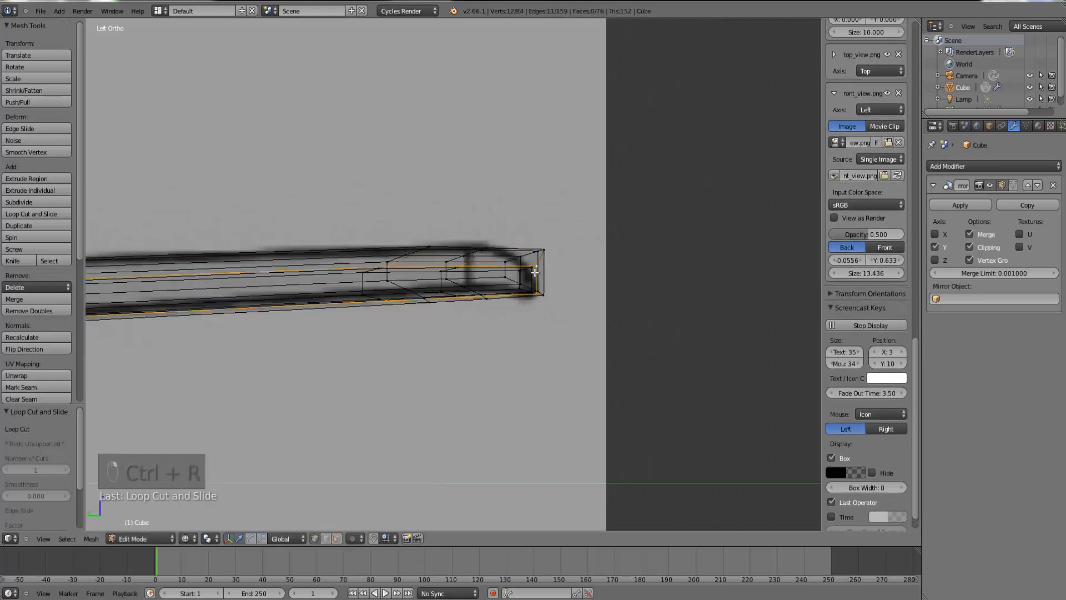
pyautogui.keyDown('alt'); pyautogui.rightClick(514, 257); pyautogui.keyUp('alt')
pyautogui.keyDown('alt'); pyautogui.rightClick(499, 269); pyautogui.keyUp('alt')
pyautogui.moveTo(499, 269); pyautogui.dragTo(523, 271, button='middle')
pyautogui.keyDown('alt'); pyautogui.rightClick(523, 272); pyautogui.keyUp('alt')
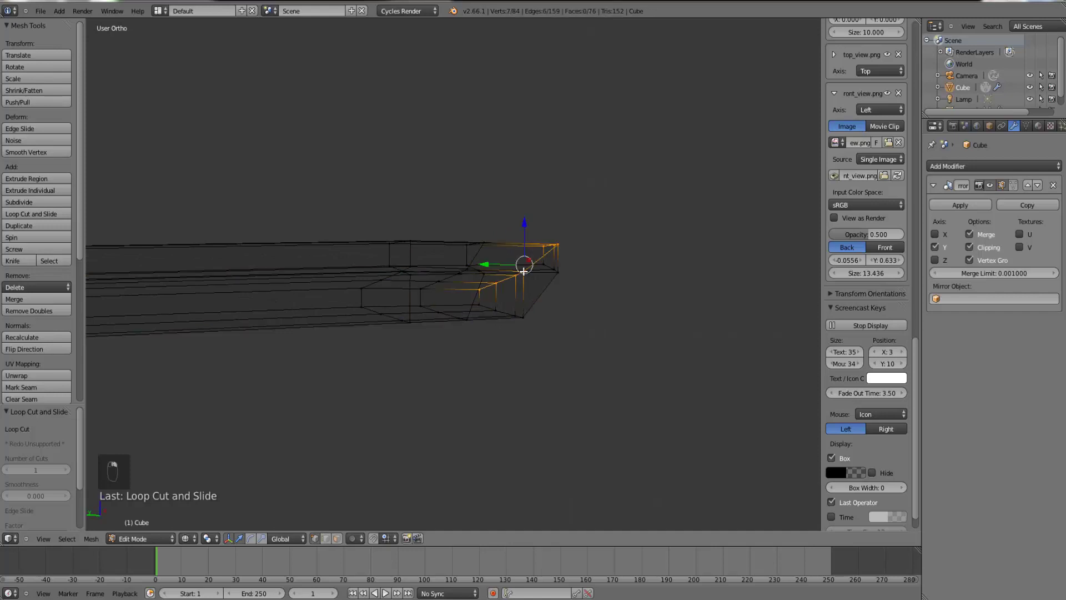
pyautogui.keyDown('alt'); pyautogui.rightClick(515, 311); pyautogui.keyUp('alt')
pyautogui.keyDown('alt'); pyautogui.keyDown('shift'); pyautogui.rightClick(512, 290); pyautogui.keyUp('shift'); pyautogui.keyUp('alt')
pyautogui.keyDown('alt'); pyautogui.keyDown('shift'); pyautogui.rightClick(514, 290); pyautogui.keyUp('shift'); pyautogui.keyUp('alt')
# - Circle-select all the vertices of the wing tip's outermost end face
pyautogui.rightClick(527, 289)
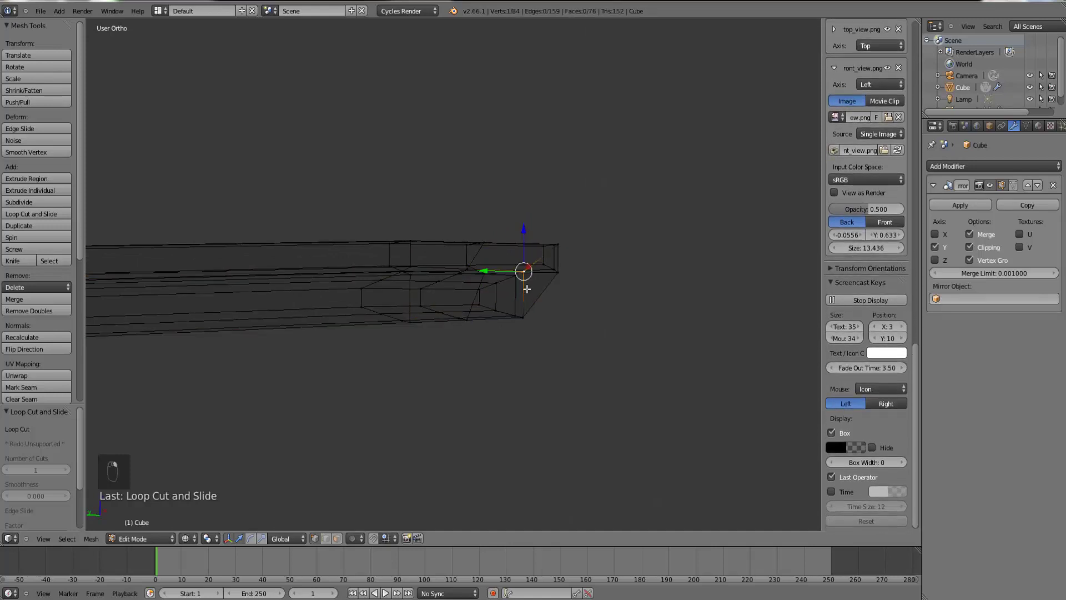
pyautogui.press('c')
pyautogui.moveTo(543, 267); pyautogui.dragTo(546, 260)
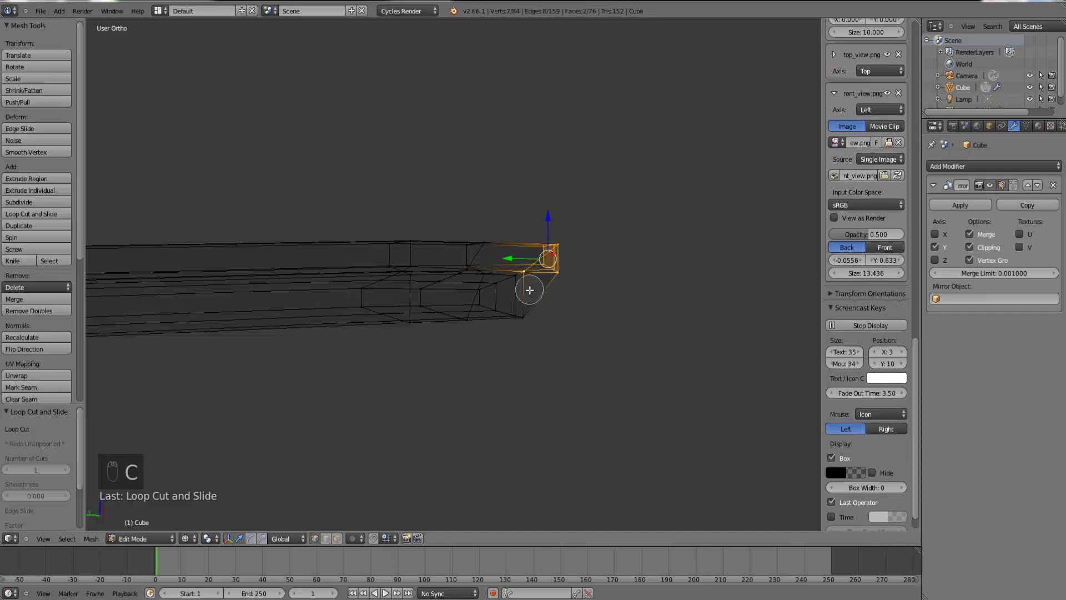
pyautogui.press('c')
pyautogui.moveTo(539, 287); pyautogui.dragTo(548, 288, button='middle')
pyautogui.press('c')
pyautogui.moveTo(545, 282)
pyautogui.mouseDown()
pyautogui.moveTo(514, 291)
pyautogui.moveTo(526, 326)
pyautogui.mouseUp()
pyautogui.rightClick(553, 311)
pyautogui.press('z')
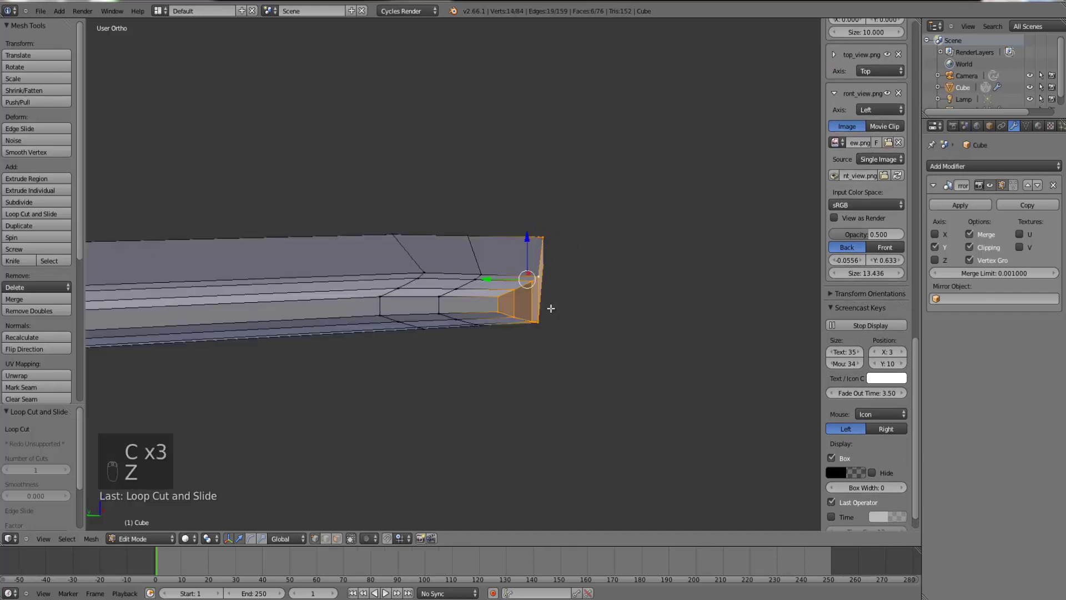
# - Lower the selected tip end along Z and scale it by 0.665 to fit the blueprint's rounded wing tip
pyautogui.press('KP_1')
pyautogui.press('ctrl+KP_3')
pyautogui.press('z')
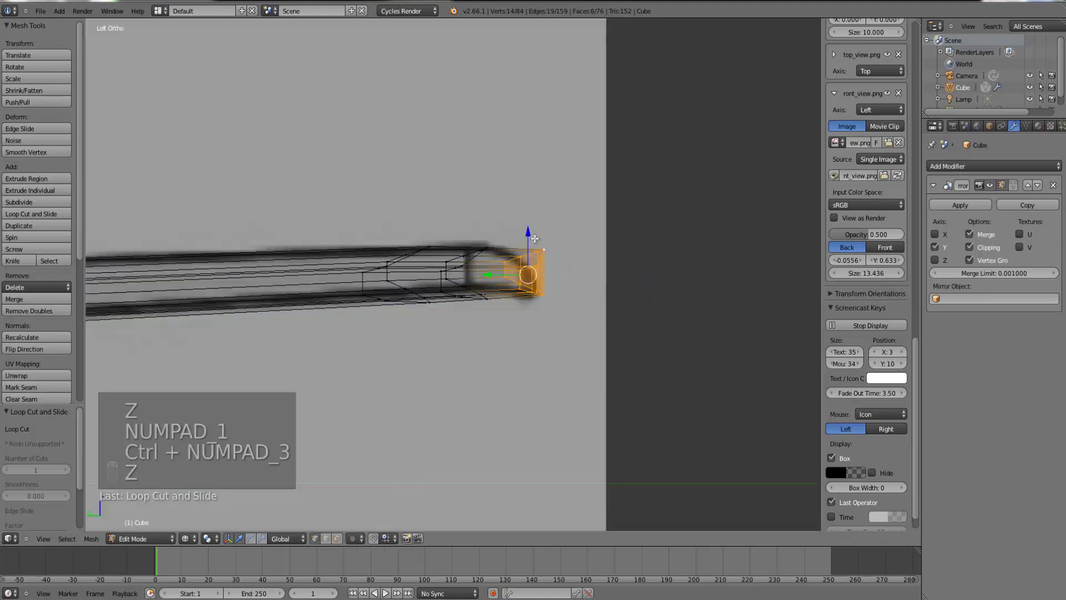
pyautogui.moveTo(529, 232); pyautogui.dragTo(529, 241)
pyautogui.press('s')
pyautogui.click(581, 271)
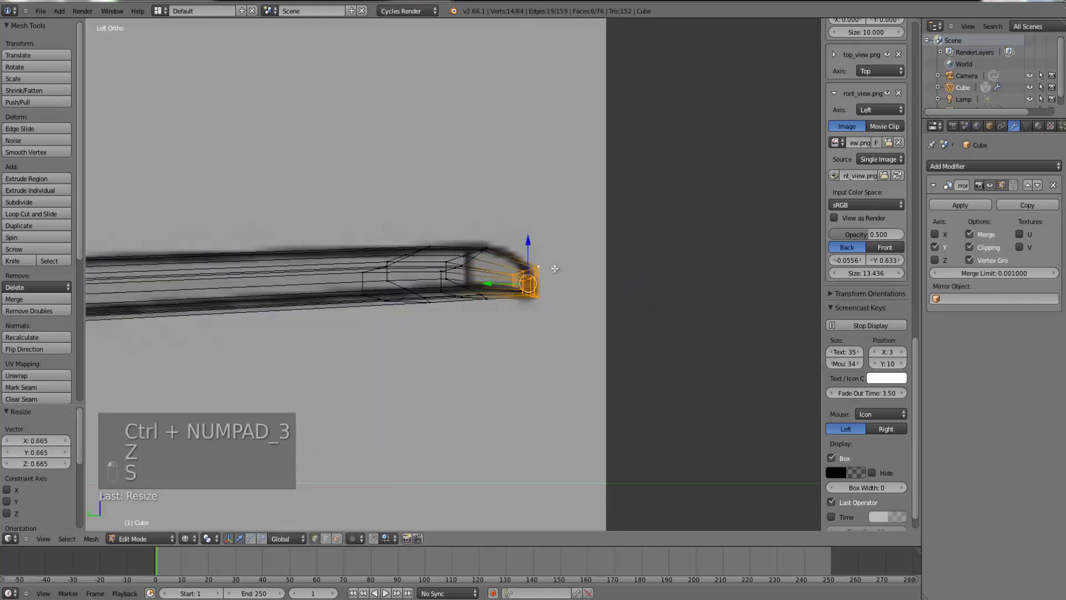
# - Widen the wing tip's end face by a factor of about 1.3 along X in the side view
pyautogui.press('Tab')
pyautogui.press('z')
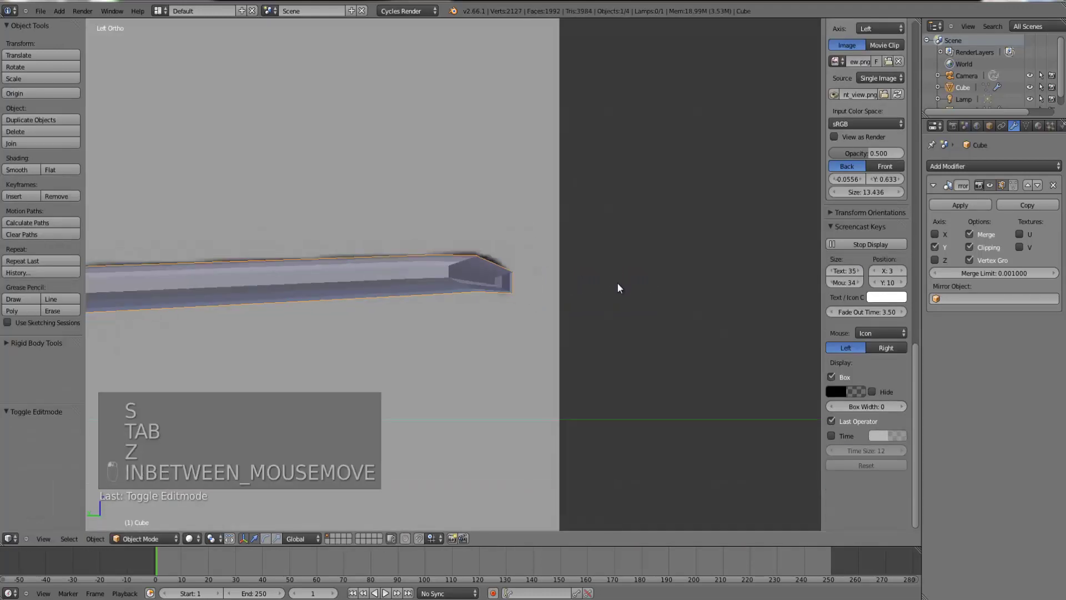
pyautogui.press('KP_1')
pyautogui.press('Tab')
pyautogui.press('s')
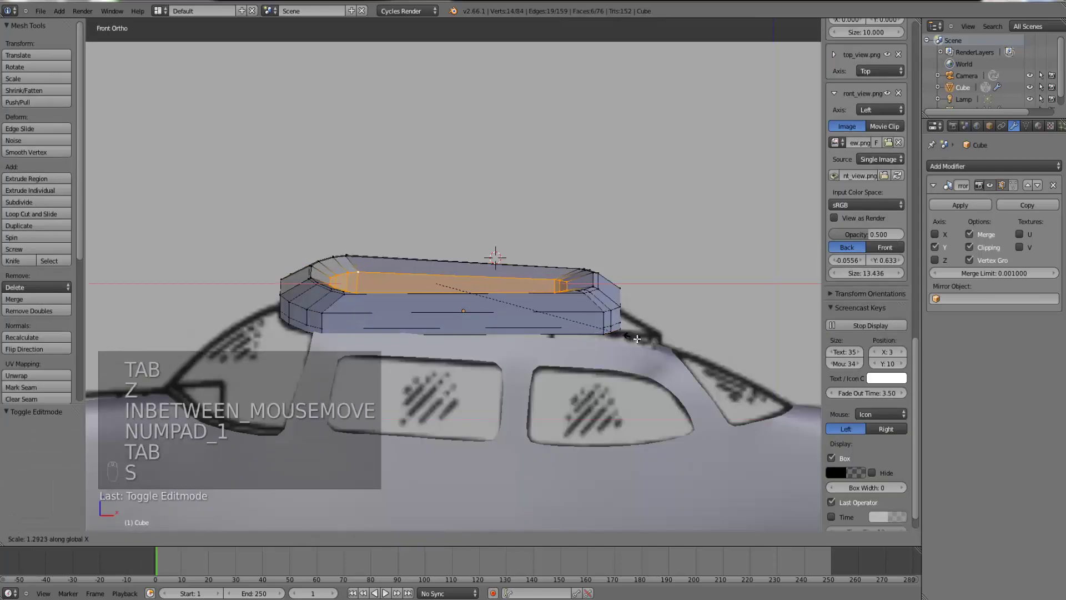
pyautogui.click(642, 339)
pyautogui.press('Tab')
pyautogui.moveTo(423, 336); pyautogui.dragTo(361, 370, button='middle')
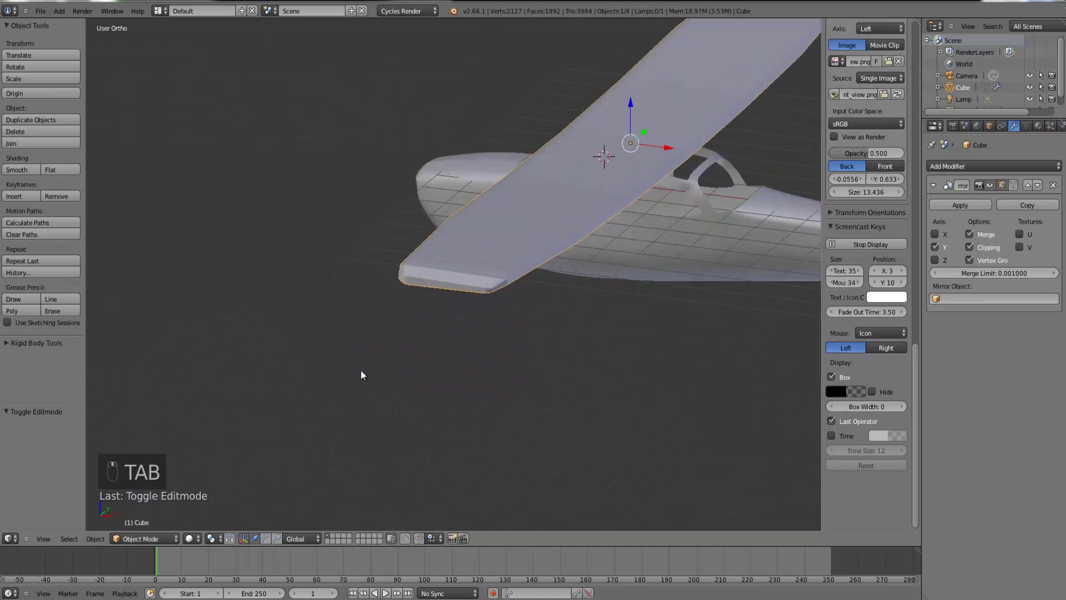
# - Move the trailing-edge vertices at the wing's taper section by 0.197 in X and -0.127 in Y to match the top blueprint
pyautogui.scroll(-4, 414, 352)
pyautogui.press('KP_7')
pyautogui.press('z')
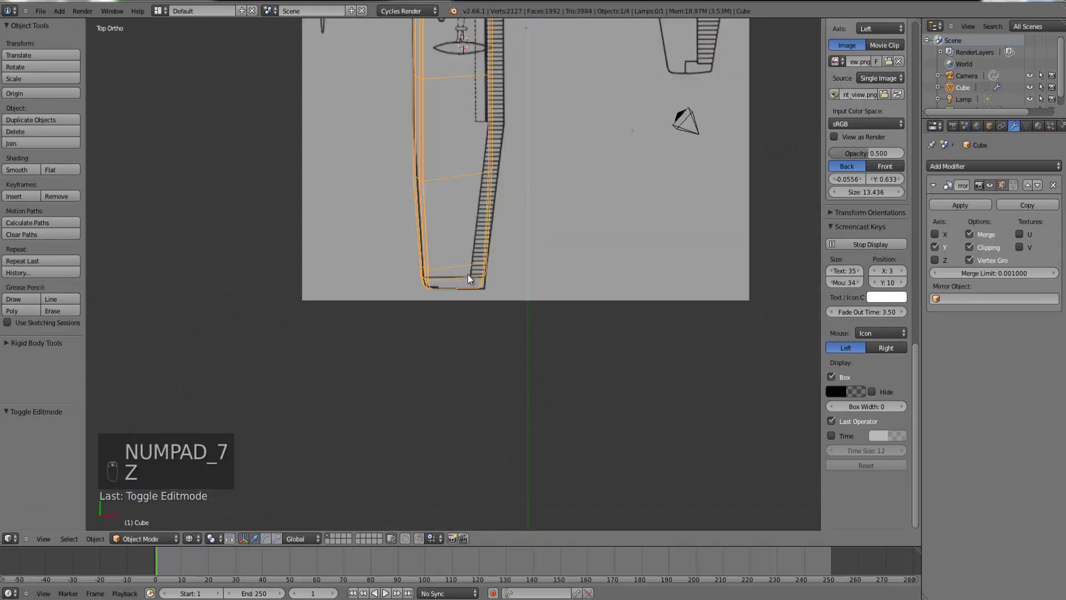
pyautogui.scroll(1, 519, 168)
pyautogui.press('Tab')
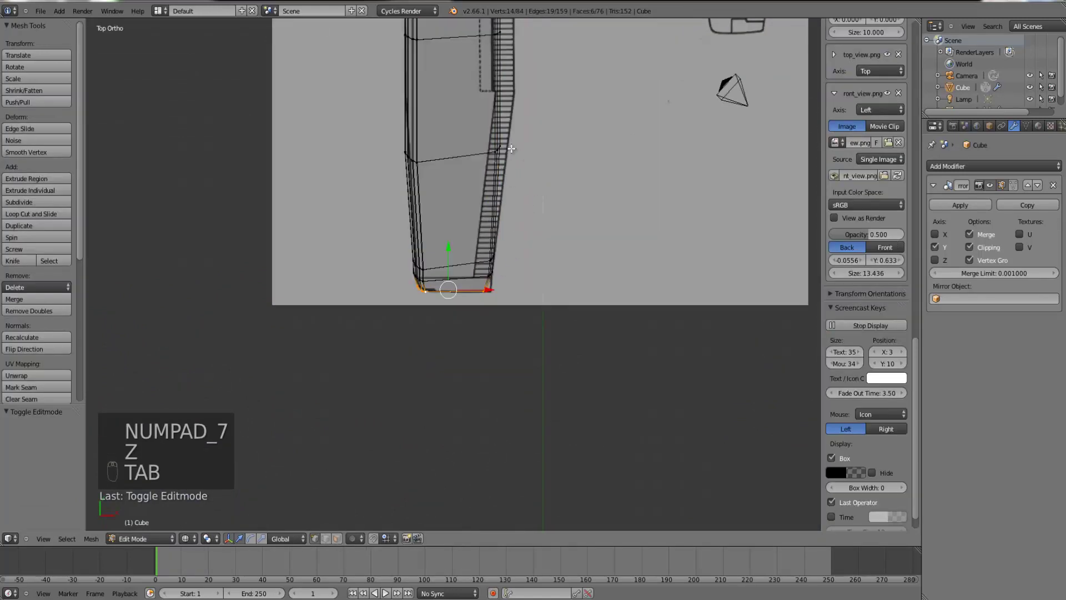
pyautogui.rightClick(508, 146)
pyautogui.press('ctrl+KP_Decimal')
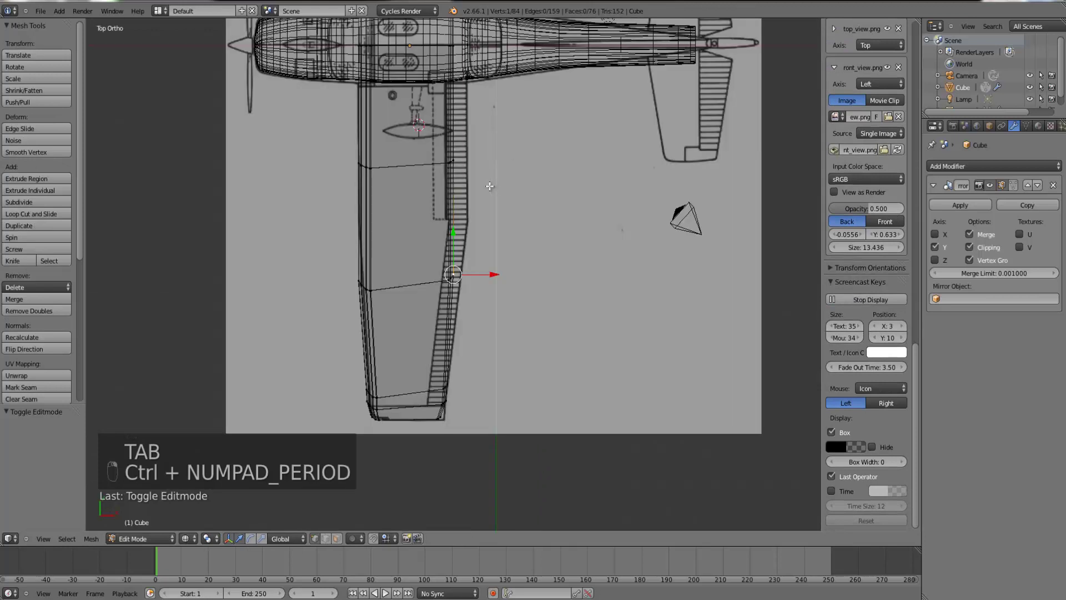
pyautogui.scroll(2, 472, 324)
pyautogui.press('b')
pyautogui.moveTo(436, 306); pyautogui.dragTo(505, 269)
pyautogui.press('g')
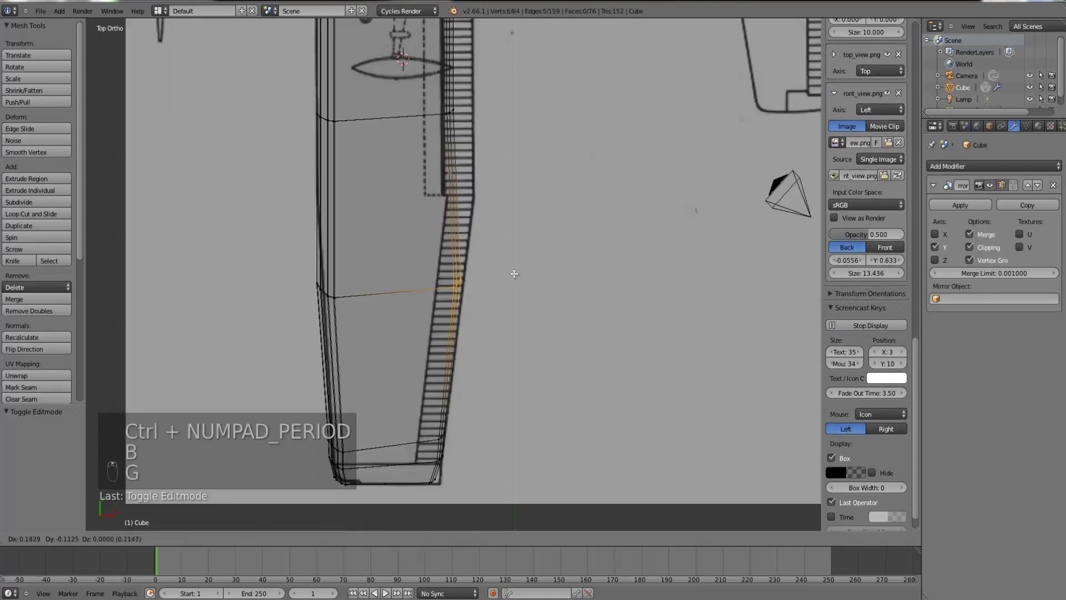
pyautogui.click(515, 274)
# - Move the inner section's trailing-edge vertices about 0.39 in X and -0.13 in Y onto the blueprint's trailing edge
pyautogui.rightClick(466, 118)
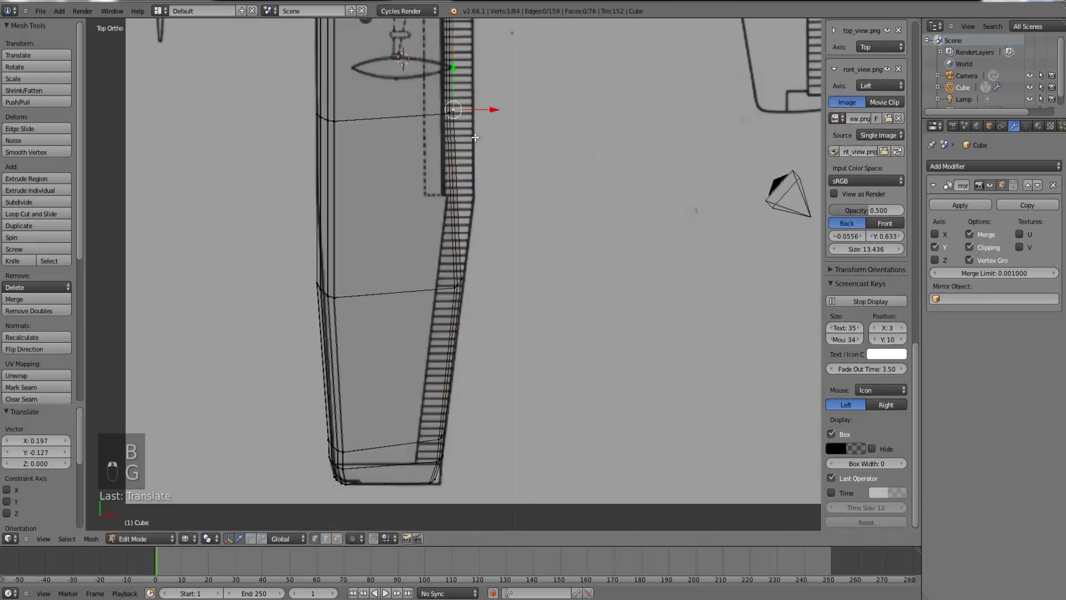
pyautogui.press('g')
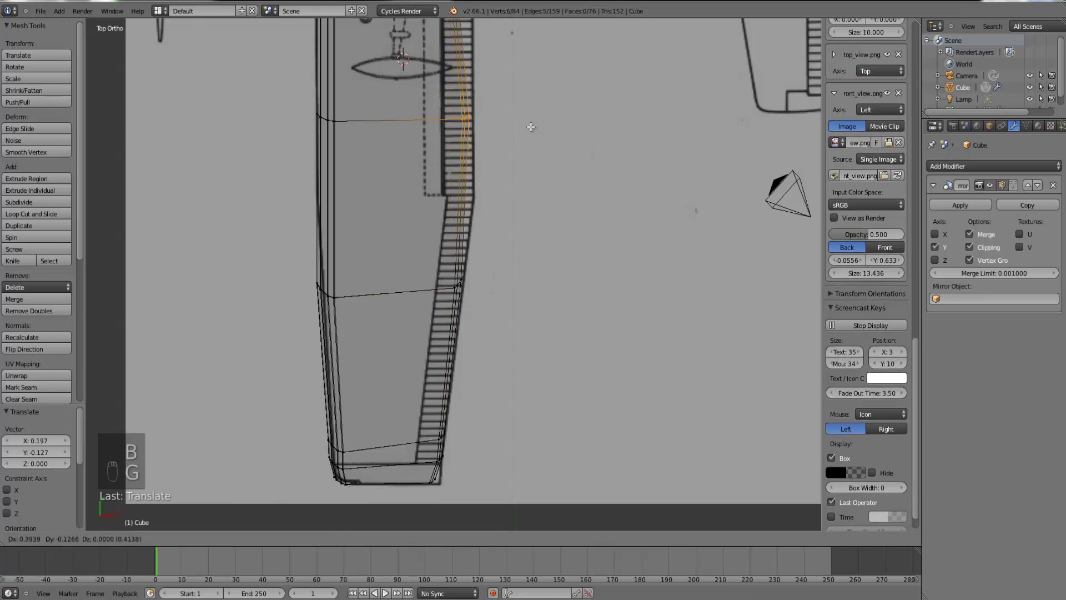
pyautogui.click(531, 126)
# - Add a loop cut between the inner and taper sections and move its trailing-edge vertices 0.197 along X
pyautogui.hotkey('ctrl', 'r')
pyautogui.click(495, 203)
pyautogui.click(494, 202)
pyautogui.rightClick(461, 202)
pyautogui.press('b')
pyautogui.moveTo(447, 217); pyautogui.dragTo(492, 201)
pyautogui.scroll(-3, 488, 121)
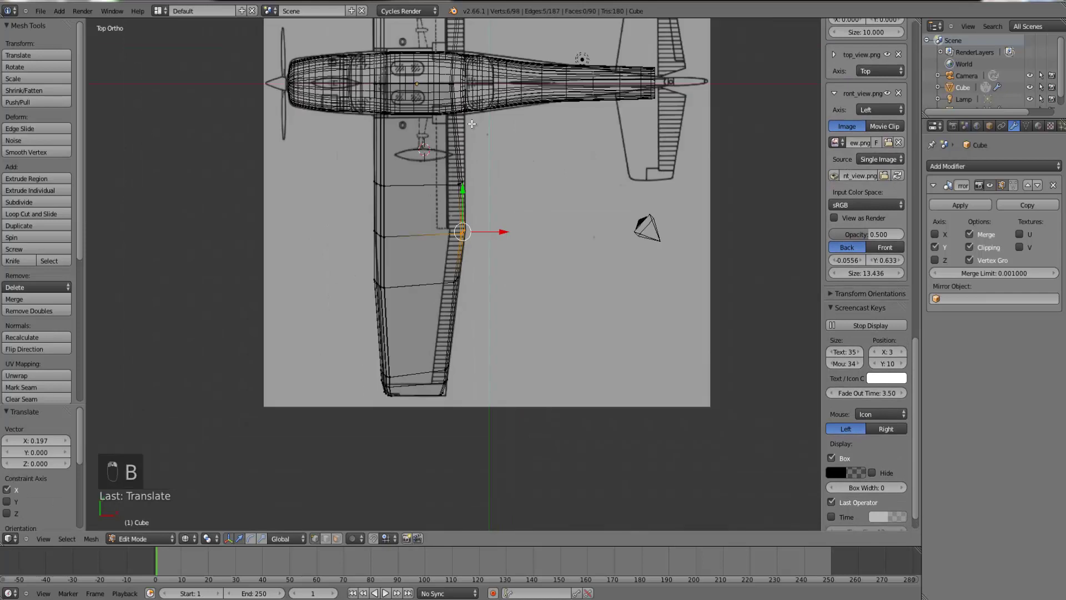
# - Box-select the trailing-edge vertices at the wing's centreline and move them 0.510 along X
pyautogui.press('b')
pyautogui.rightClick(478, 96)
pyautogui.rightClick(456, 86)
pyautogui.press('b')
pyautogui.moveTo(481, 106)
pyautogui.mouseDown()
pyautogui.moveTo(446, 75)
pyautogui.moveTo(484, 89)
pyautogui.mouseUp()
# - Box-select the inner section's trailing-edge vertices and align them with the straight blueprint trailing edge
pyautogui.rightClick(470, 184)
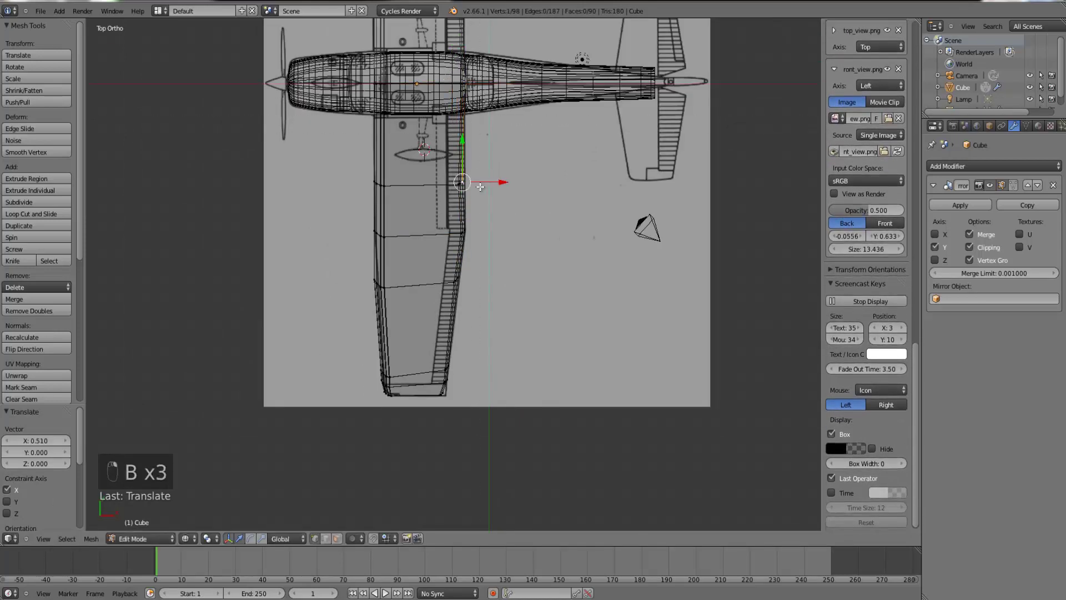
pyautogui.press('b')
pyautogui.moveTo(451, 195); pyautogui.dragTo(484, 184)
pyautogui.click(485, 184)
pyautogui.press('Tab')
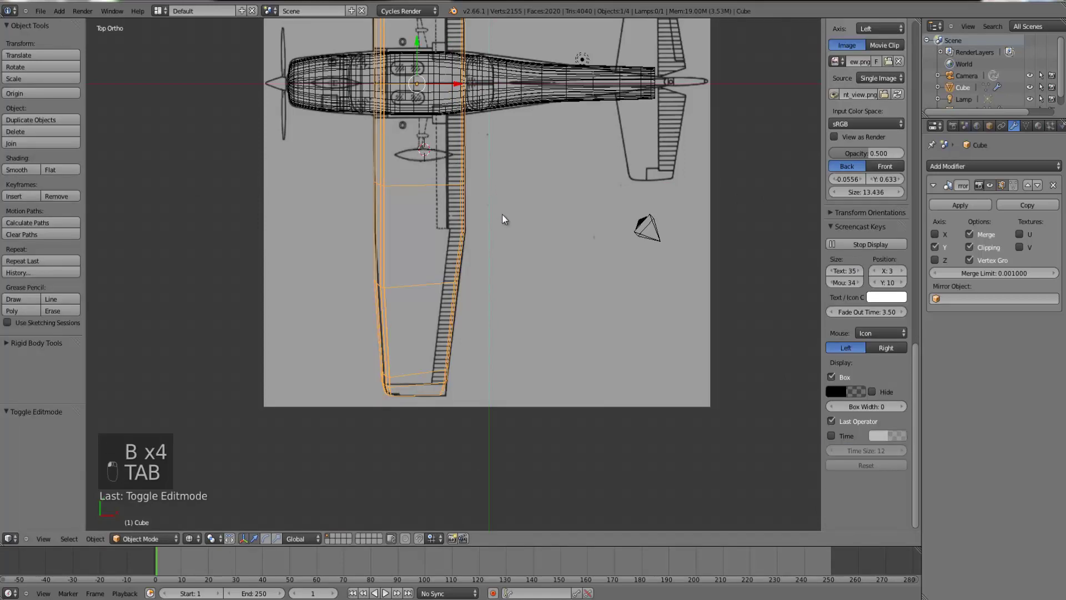
# - Shade the wing smooth and add a Subdivision Surface modifier to it
pyautogui.press('z')
pyautogui.moveTo(502, 214)
pyautogui.mouseDown(button='middle')
pyautogui.moveTo(492, 295)
pyautogui.moveTo(473, 205)
pyautogui.moveTo(494, 197)
pyautogui.moveTo(462, 322)
pyautogui.moveTo(531, 275)
pyautogui.mouseUp(button='middle')
pyautogui.scroll(6, 502, 349)
pyautogui.click(23, 169)
pyautogui.click(22, 170)
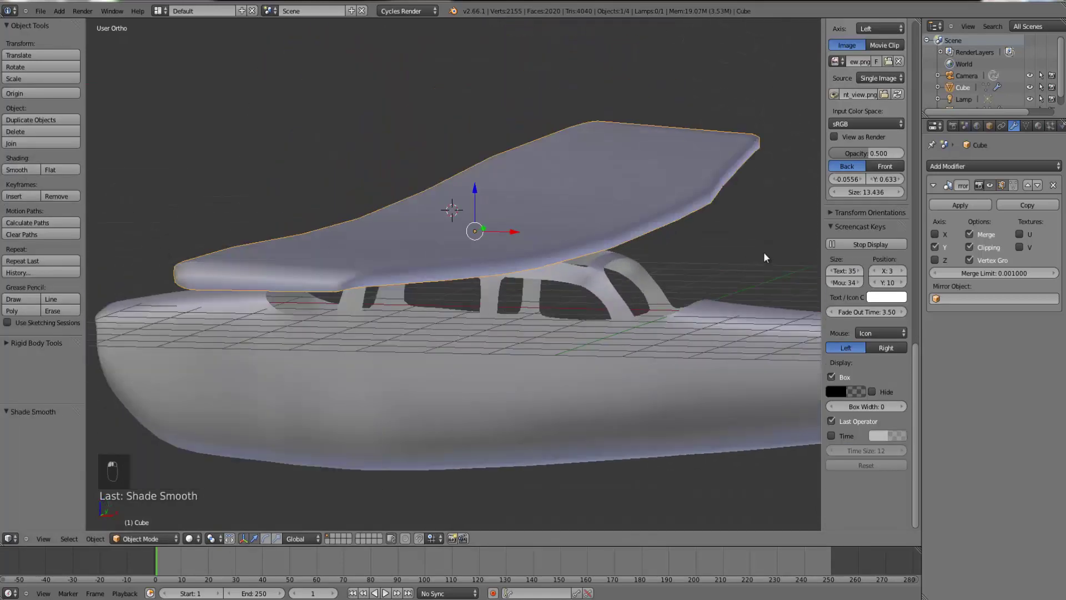
pyautogui.click(975, 166)
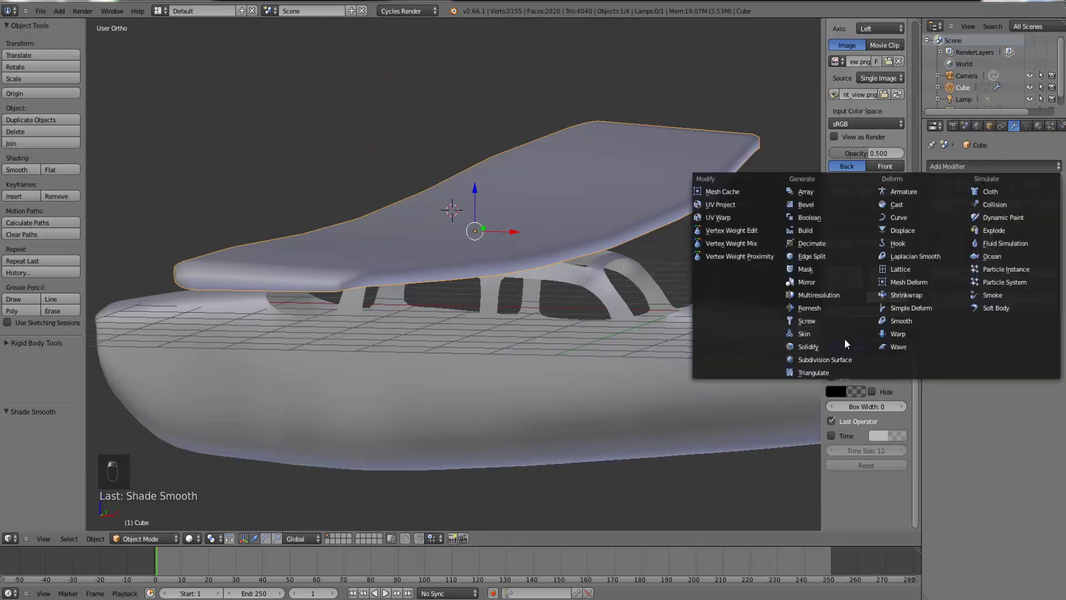
pyautogui.click(830, 361)
pyautogui.scroll(-3, 545, 328)
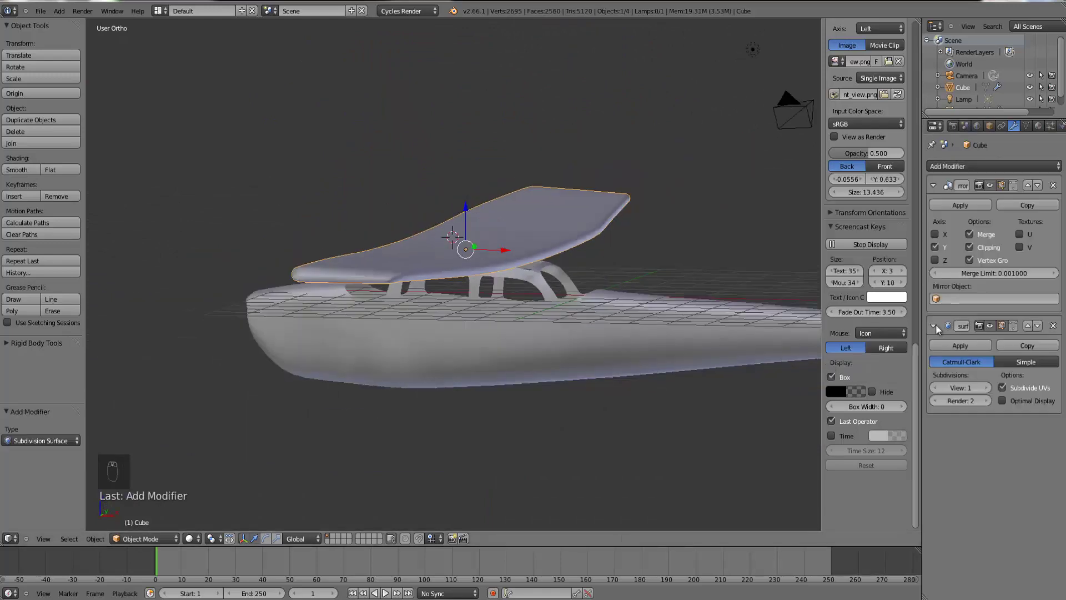
# - Compare the subdivided wing with its editing cage and check its shape against the side blueprint
pyautogui.press('Tab')
pyautogui.moveTo(448, 312); pyautogui.dragTo(479, 319, button='middle')
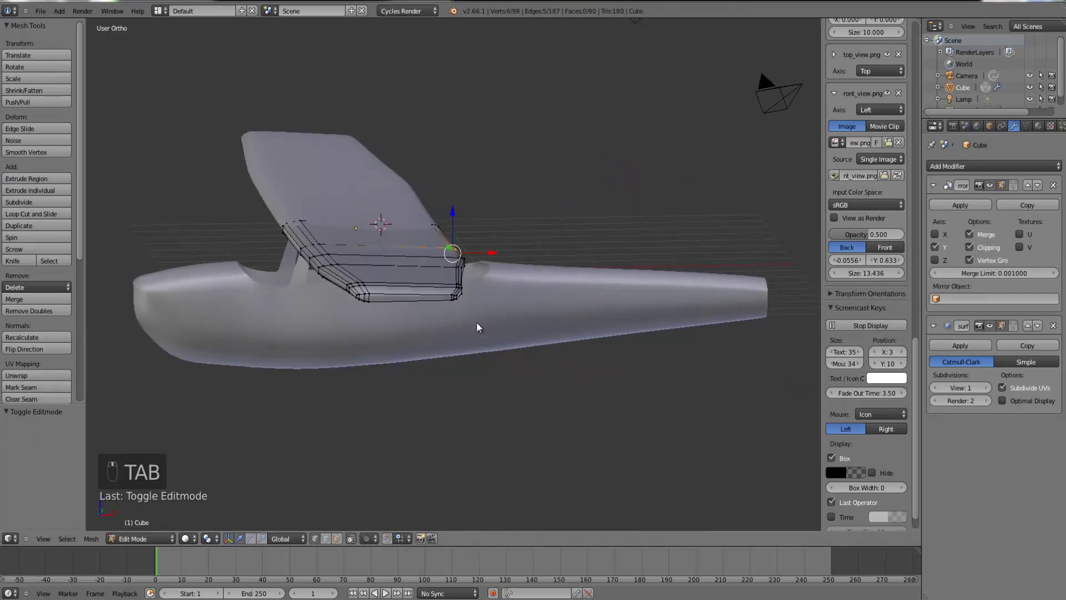
pyautogui.press('Tab')
pyautogui.press('Tab')
pyautogui.press('Tab')
pyautogui.press('Tab')
pyautogui.press('Tab')
pyautogui.moveTo(398, 355); pyautogui.dragTo(435, 352, button='middle')
pyautogui.press('KP_1')
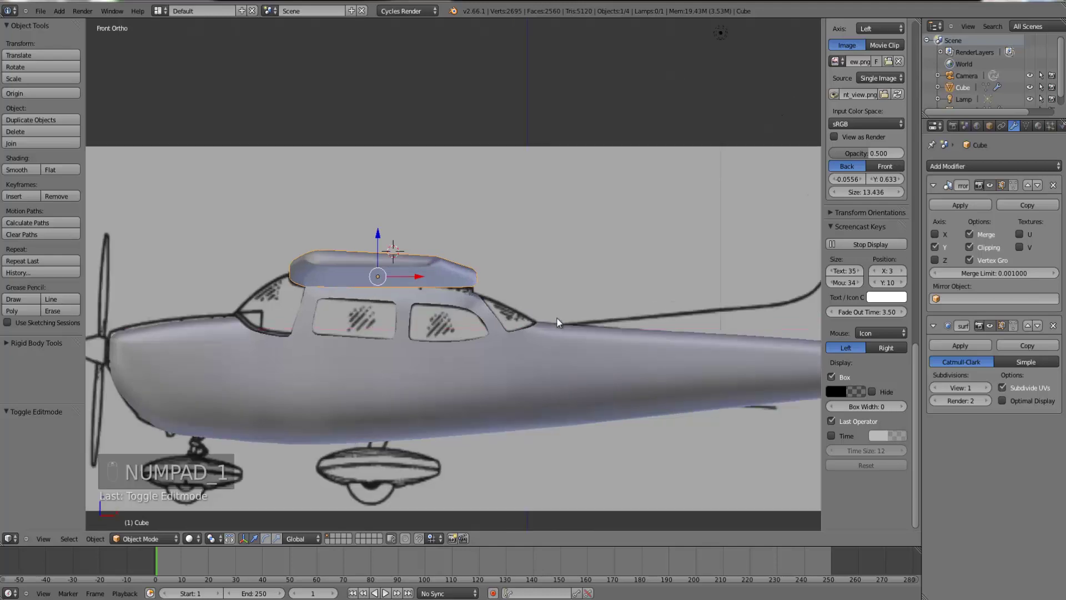
# - Circle-select the trailing-edge vertices of the wing's inner section and move them -0.142 along Z to match the side blueprint
pyautogui.press('Tab')
pyautogui.press('z')
pyautogui.scroll(4, 558, 318)
pyautogui.press('z')
pyautogui.moveTo(521, 310); pyautogui.dragTo(509, 296, button='middle')
pyautogui.press('z')
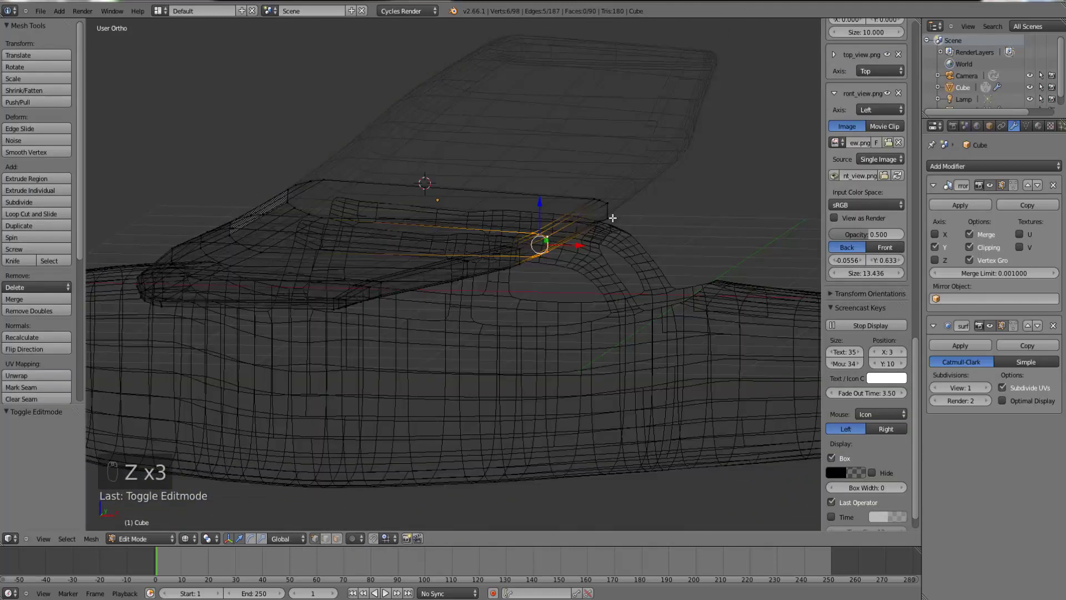
pyautogui.press('c')
pyautogui.click(612, 227)
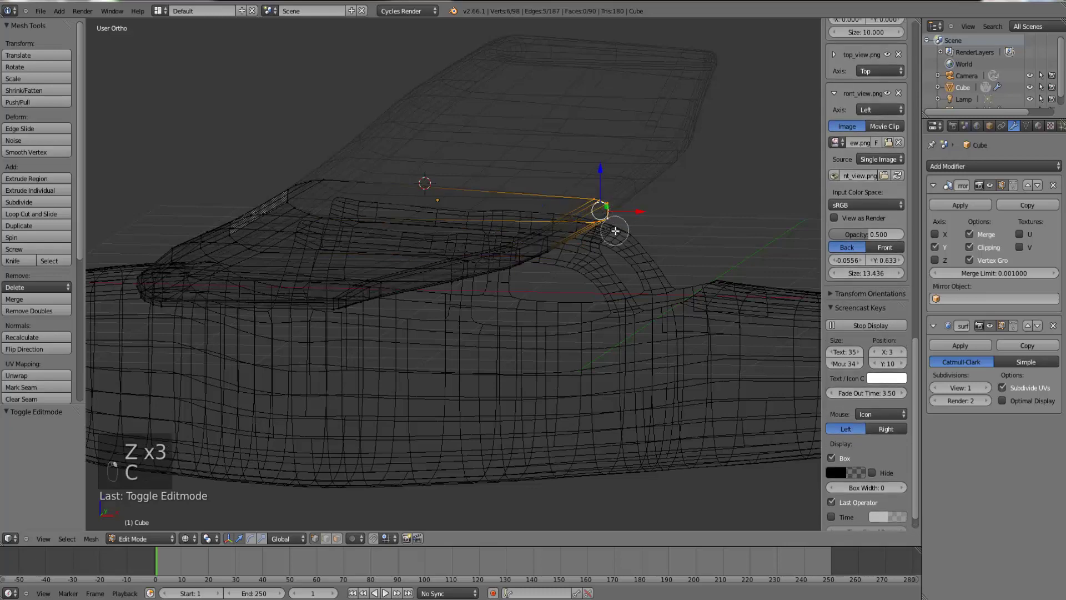
pyautogui.press('z')
pyautogui.moveTo(634, 268); pyautogui.dragTo(615, 255, button='middle')
pyautogui.press('c')
pyautogui.moveTo(595, 250)
pyautogui.mouseDown()
pyautogui.moveTo(554, 219)
pyautogui.moveTo(560, 255)
pyautogui.mouseUp()
pyautogui.press('z')
pyautogui.press('c')
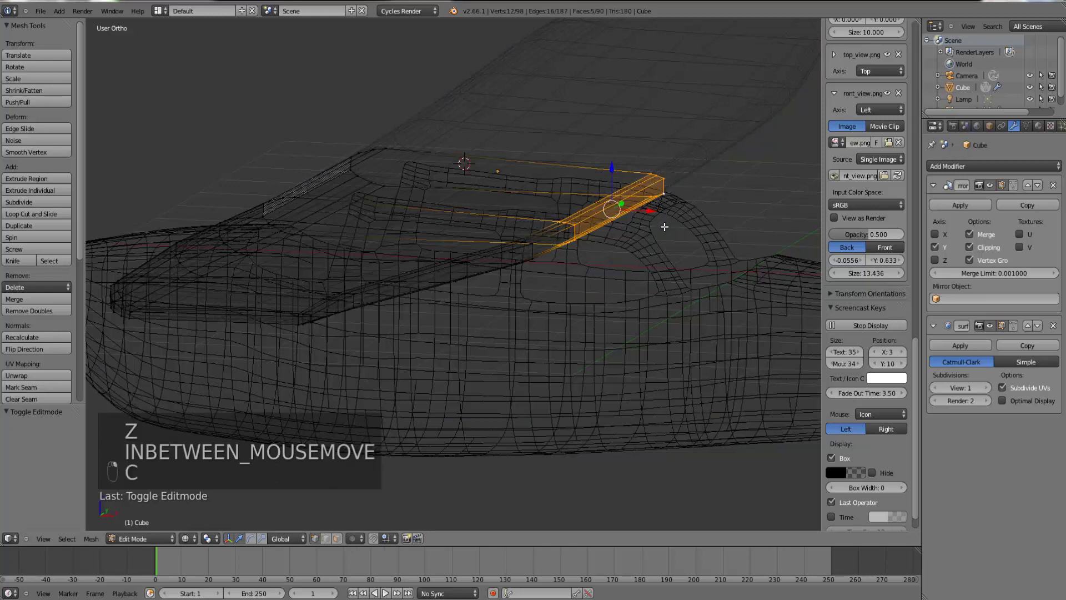
pyautogui.press('KP_1')
pyautogui.press('z')
pyautogui.press('z')
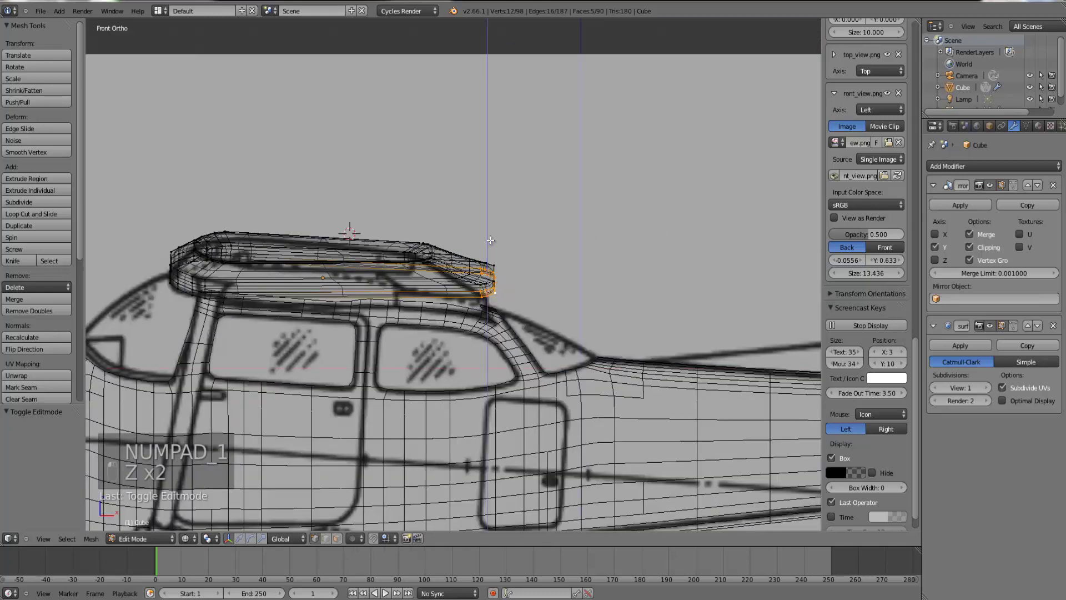
pyautogui.moveTo(490, 240); pyautogui.dragTo(490, 252)
pyautogui.press('z')
pyautogui.moveTo(556, 277); pyautogui.dragTo(515, 292, button='middle')
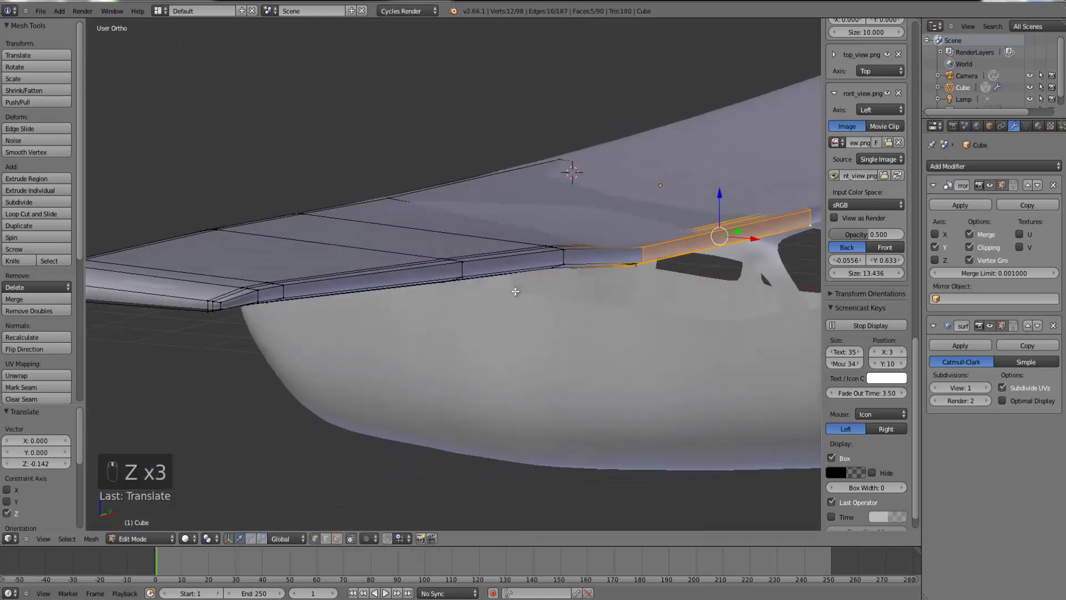
# - Examine the adjusted trailing edge on the smoothed wing, looking along the span towards the tip
pyautogui.press('Tab')
pyautogui.press('Tab')
pyautogui.press('z')
pyautogui.rightClick(570, 264)
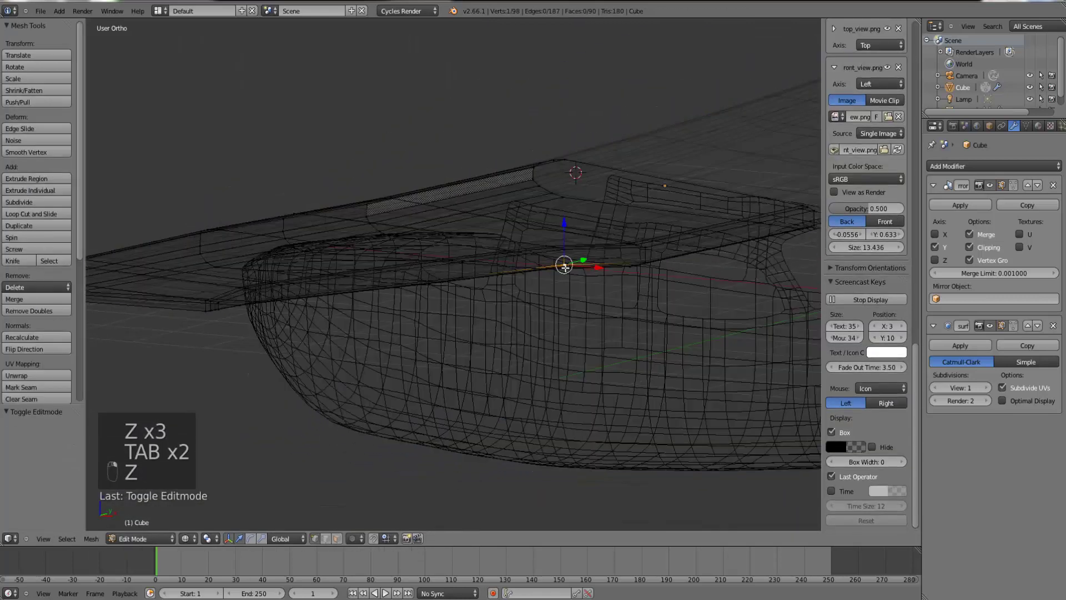
pyautogui.press('c')
pyautogui.moveTo(560, 272)
pyautogui.mouseDown()
pyautogui.moveTo(546, 247)
pyautogui.moveTo(557, 241)
pyautogui.mouseUp()
pyautogui.rightClick(547, 247)
pyautogui.press('z')
pyautogui.press('Tab')
pyautogui.scroll(-4, 606, 301)
pyautogui.moveTo(605, 301); pyautogui.dragTo(326, 254, button='middle')
pyautogui.press('Tab')
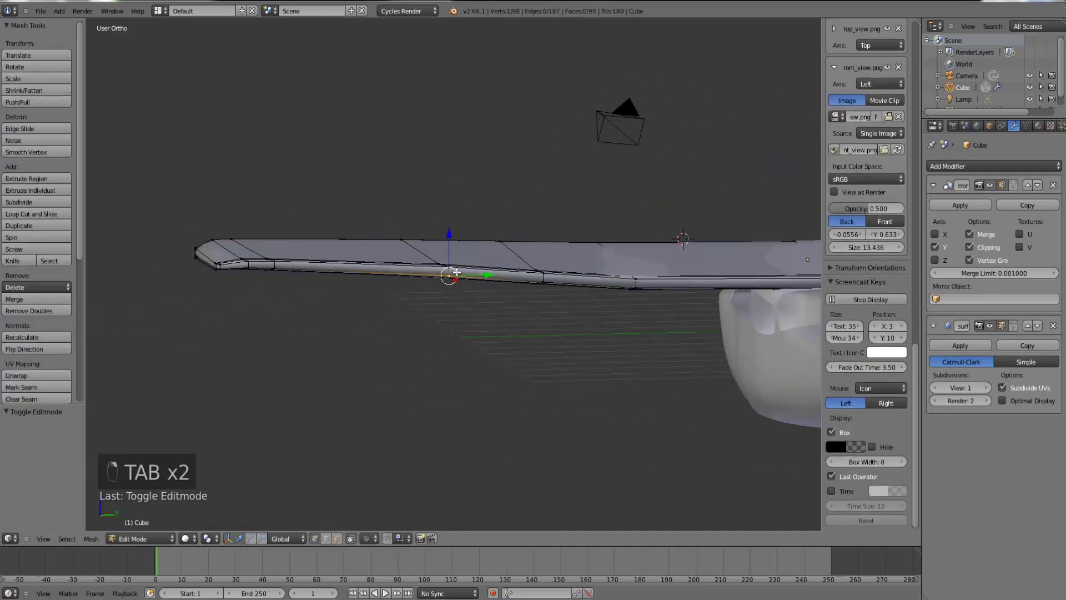
# - Circle-select the six trailing-edge vertices at the outer wing section and compare them with the side blueprint
pyautogui.press('z')
pyautogui.moveTo(456, 285); pyautogui.dragTo(454, 290, button='middle')
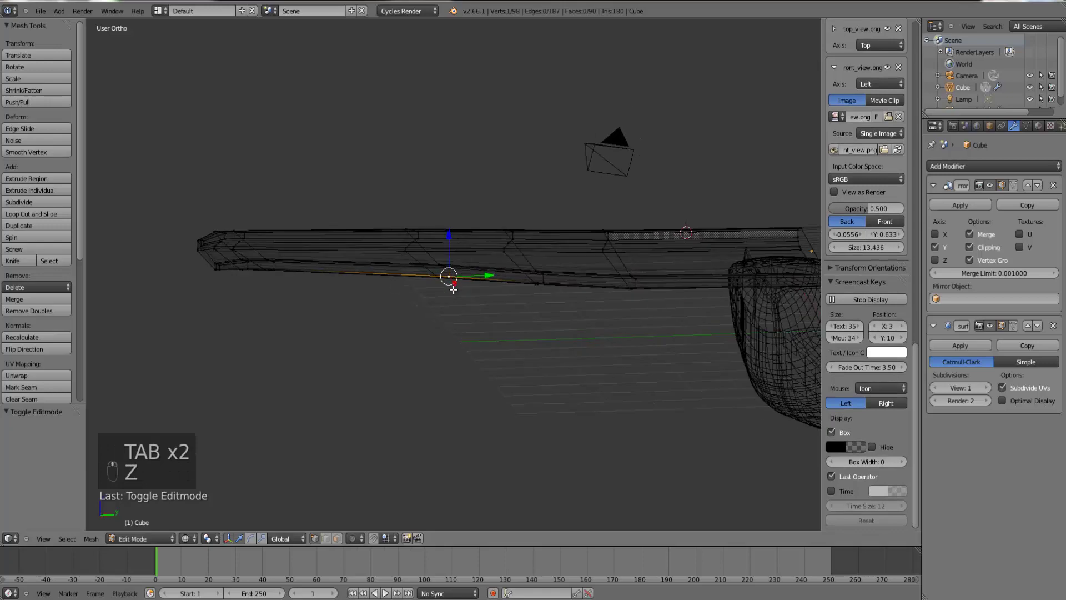
pyautogui.press('c')
pyautogui.moveTo(449, 277); pyautogui.dragTo(448, 274)
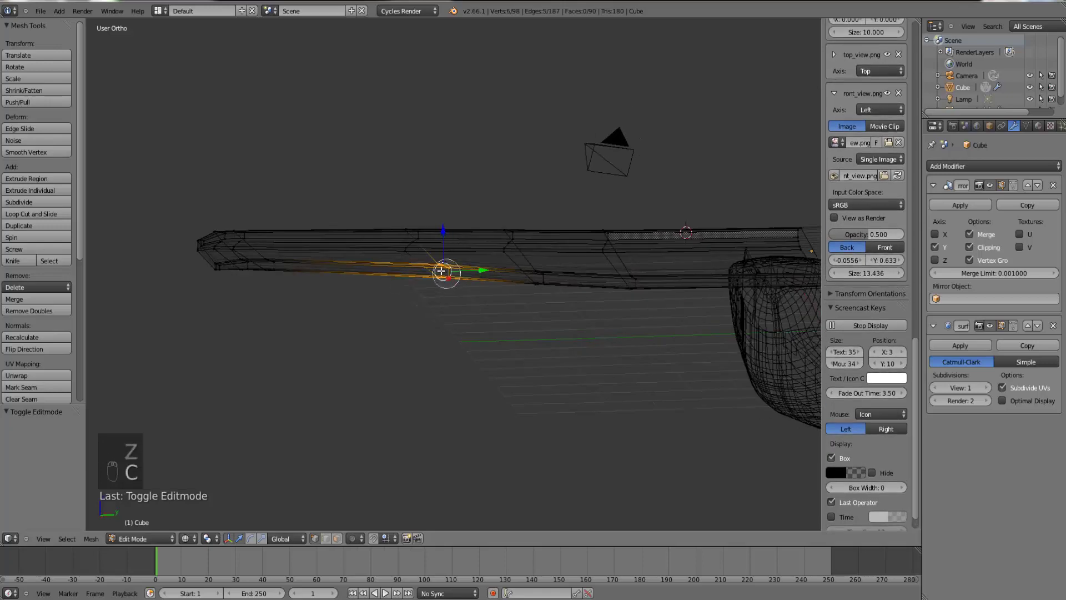
pyautogui.press('z')
pyautogui.press('KP_1')
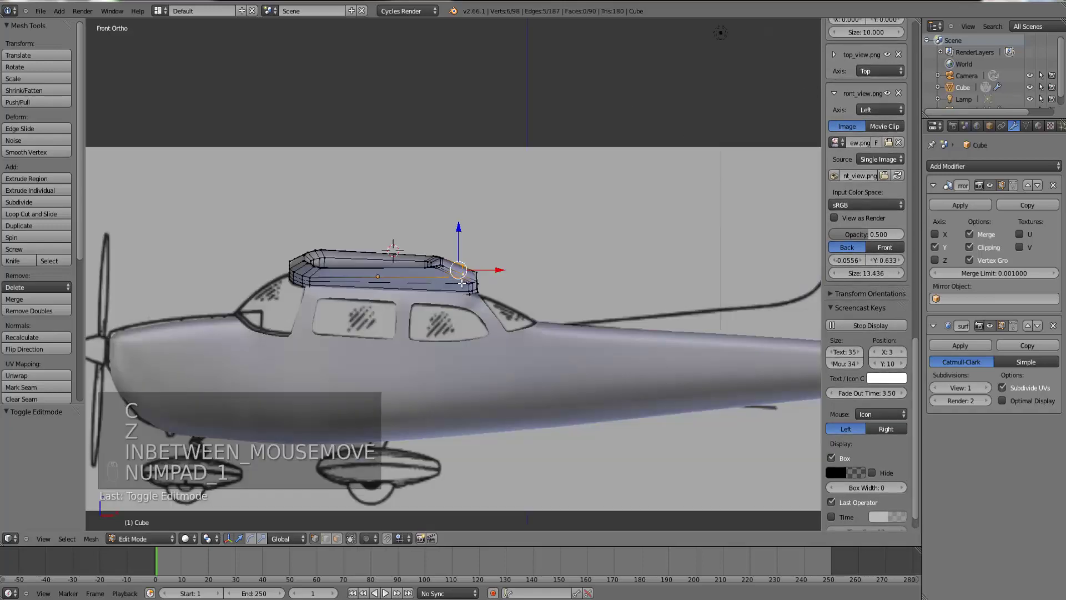
pyautogui.press('z')
pyautogui.scroll(3, 503, 266)
pyautogui.press('z')
# - Inspect the smoothed wing from several angles and check its profile against the side blueprint
pyautogui.moveTo(565, 257)
pyautogui.mouseDown(button='middle')
pyautogui.moveTo(571, 283)
pyautogui.moveTo(622, 295)
pyautogui.mouseUp(button='middle')
pyautogui.press('Tab')
pyautogui.scroll(-5, 647, 317)
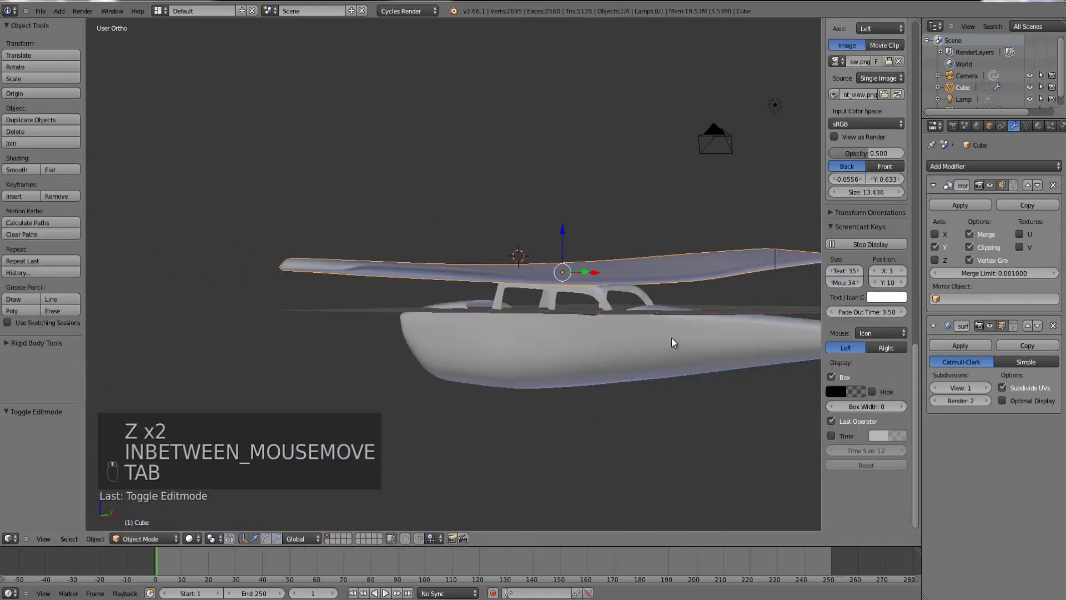
pyautogui.moveTo(671, 337); pyautogui.dragTo(411, 368, button='middle')
pyautogui.press('KP_1')
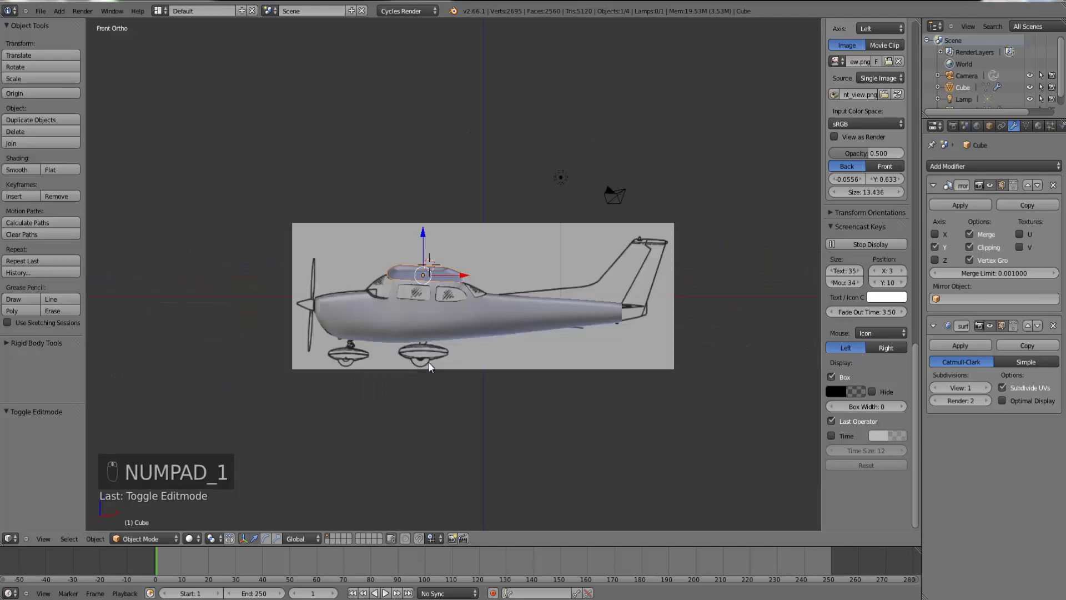
pyautogui.scroll(6, 466, 317)
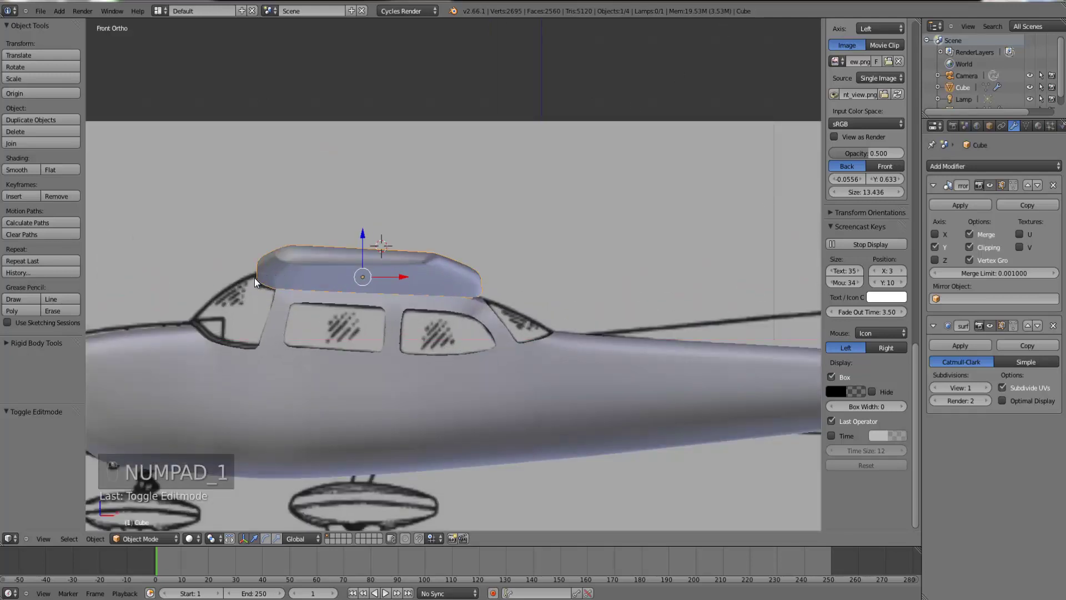
pyautogui.press('Tab')
pyautogui.press('Tab')
# - Select the fuselage for mesh editing and centre the view on the base of the front window pillar
pyautogui.rightClick(274, 296)
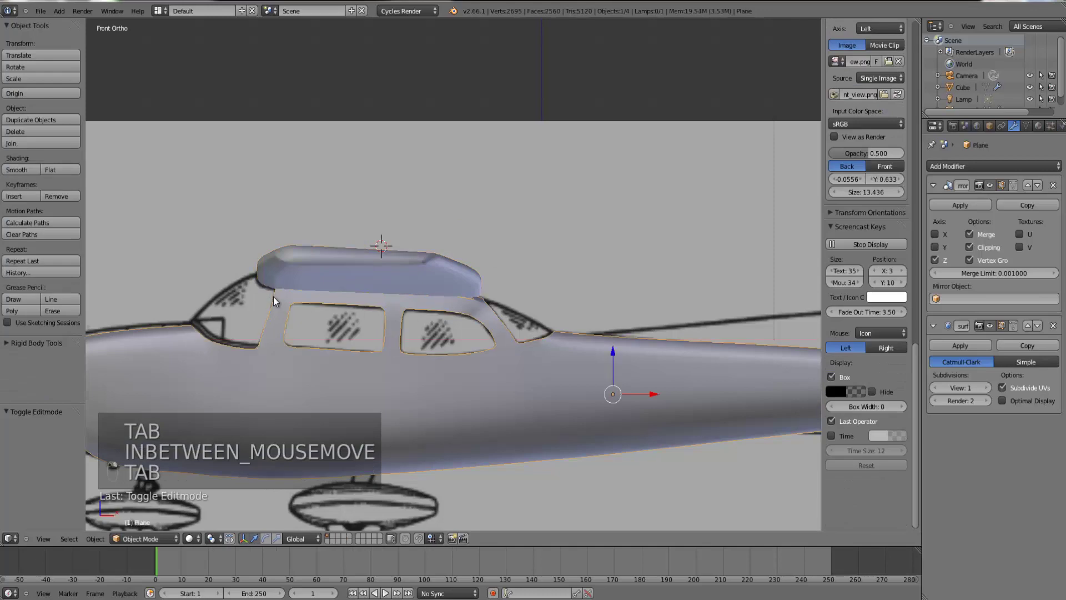
pyautogui.press('ctrl+KP_Decimal')
pyautogui.moveTo(295, 285); pyautogui.dragTo(316, 302, button='middle')
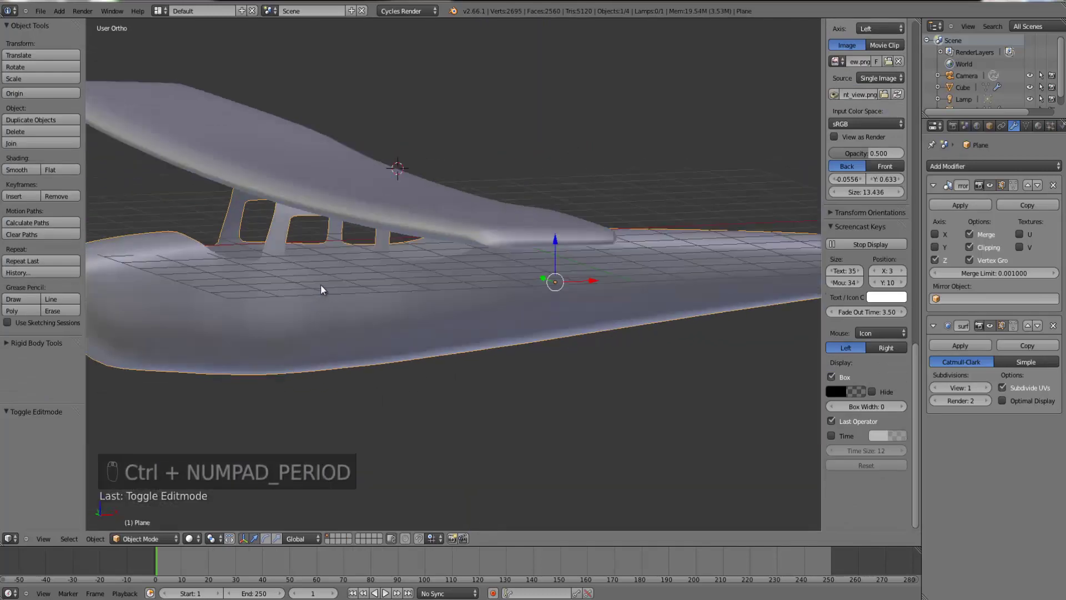
pyautogui.press('Tab')
pyautogui.rightClick(255, 255)
pyautogui.press('ctrl+KP_Decimal')
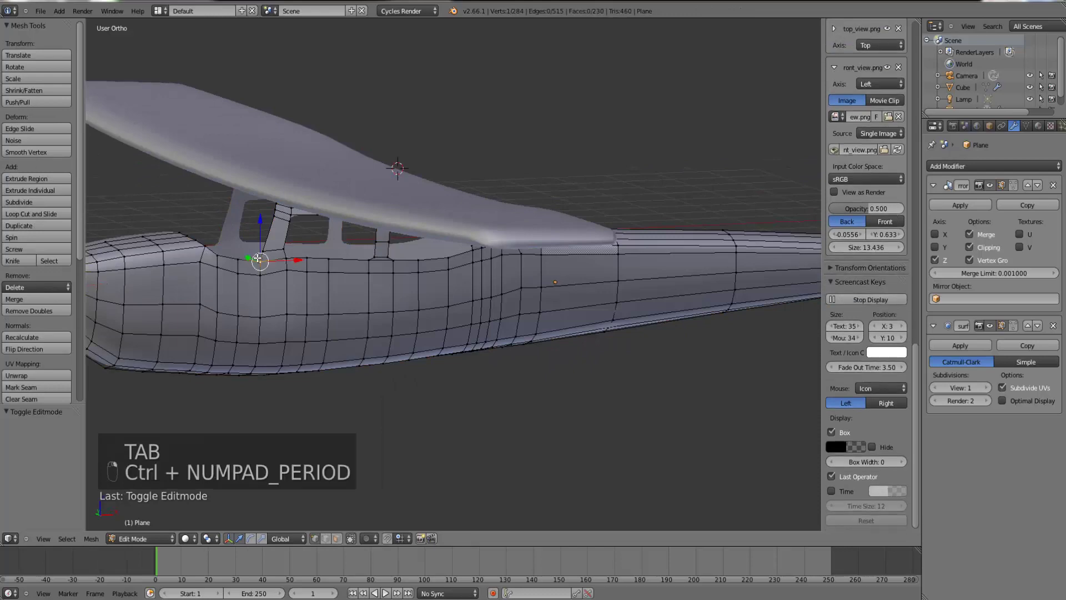
# - Select the two vertices atop the front window pillar and extrude their edge four times, curving inward to the fuselage centreline
pyautogui.scroll(6, 519, 302)
pyautogui.moveTo(530, 302); pyautogui.dragTo(516, 244, button='middle')
pyautogui.scroll(-3, 512, 299)
pyautogui.press('z')
pyautogui.keyDown('shift'); pyautogui.rightClick(472, 172); pyautogui.keyUp('shift')
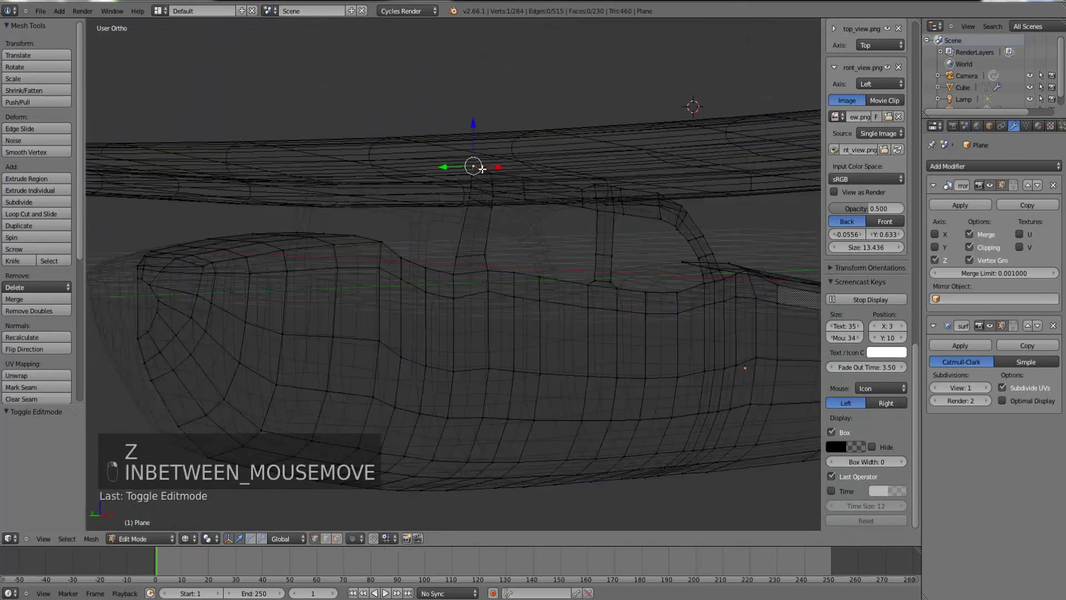
pyautogui.press('ctrl+KP_3')
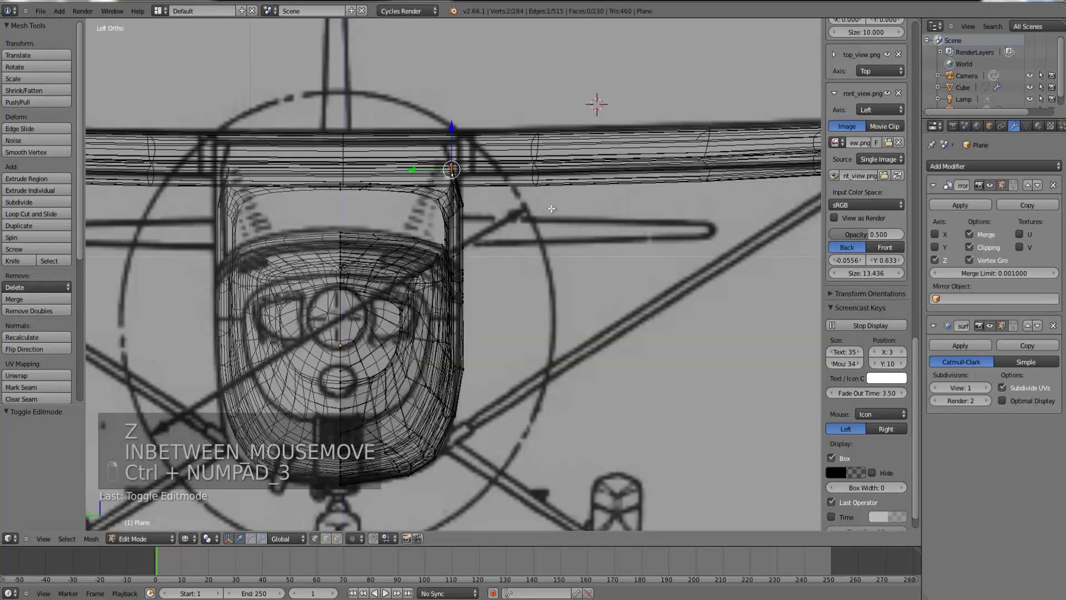
pyautogui.press('e')
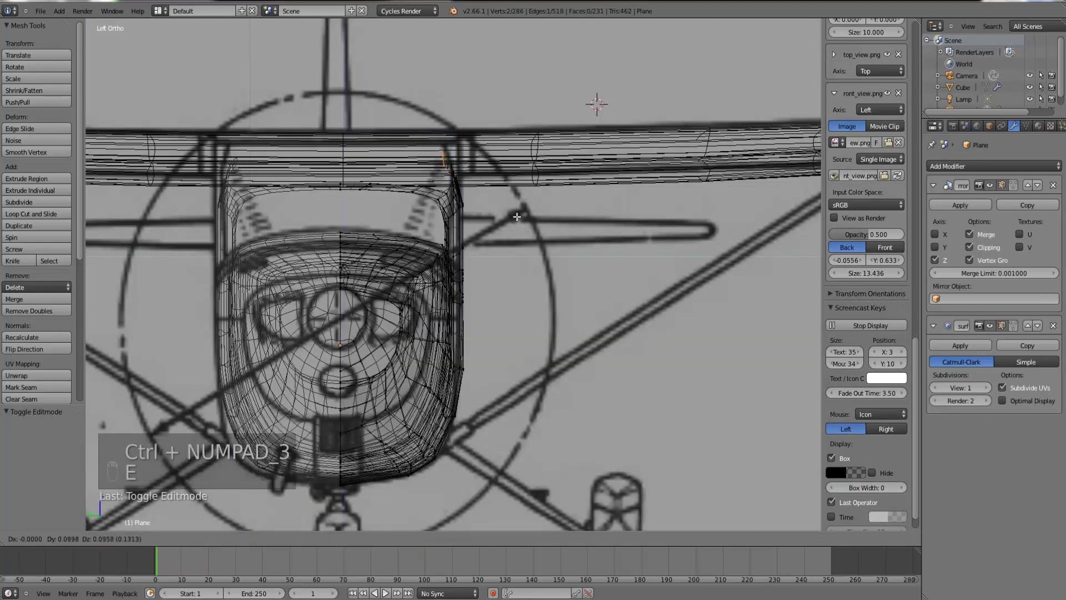
pyautogui.click(516, 211)
pyautogui.press('e')
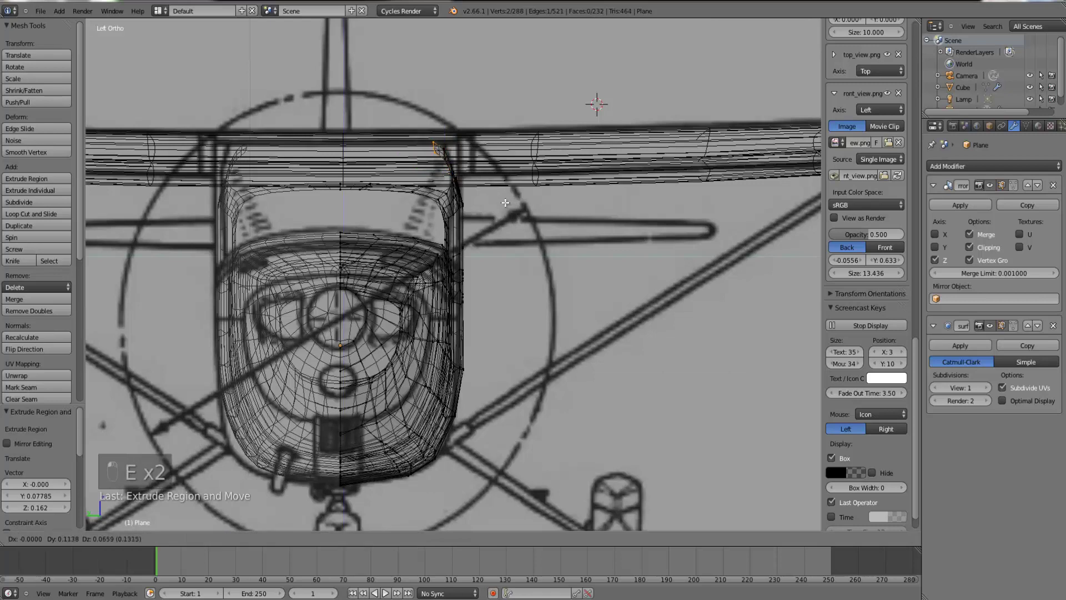
pyautogui.click(498, 203)
pyautogui.press('e')
pyautogui.click(444, 198)
pyautogui.press('e')
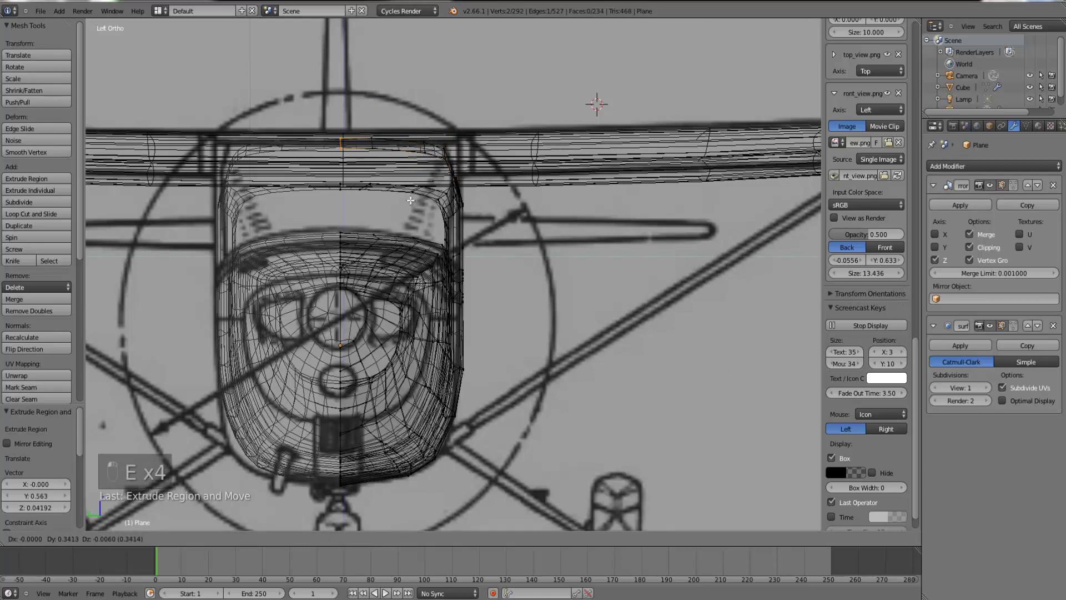
pyautogui.click(404, 199)
# - Examine the extruded roof strip and its fit under the wing in shaded view
pyautogui.press('Tab')
pyautogui.press('z')
pyautogui.moveTo(472, 226)
pyautogui.mouseDown(button='middle')
pyautogui.moveTo(405, 221)
pyautogui.moveTo(425, 221)
pyautogui.mouseUp(button='middle')
pyautogui.press('z')
pyautogui.press('z')
pyautogui.moveTo(523, 219)
pyautogui.mouseDown(button='middle')
pyautogui.moveTo(478, 221)
pyautogui.moveTo(488, 178)
pyautogui.mouseUp(button='middle')
pyautogui.scroll(3, 484, 220)
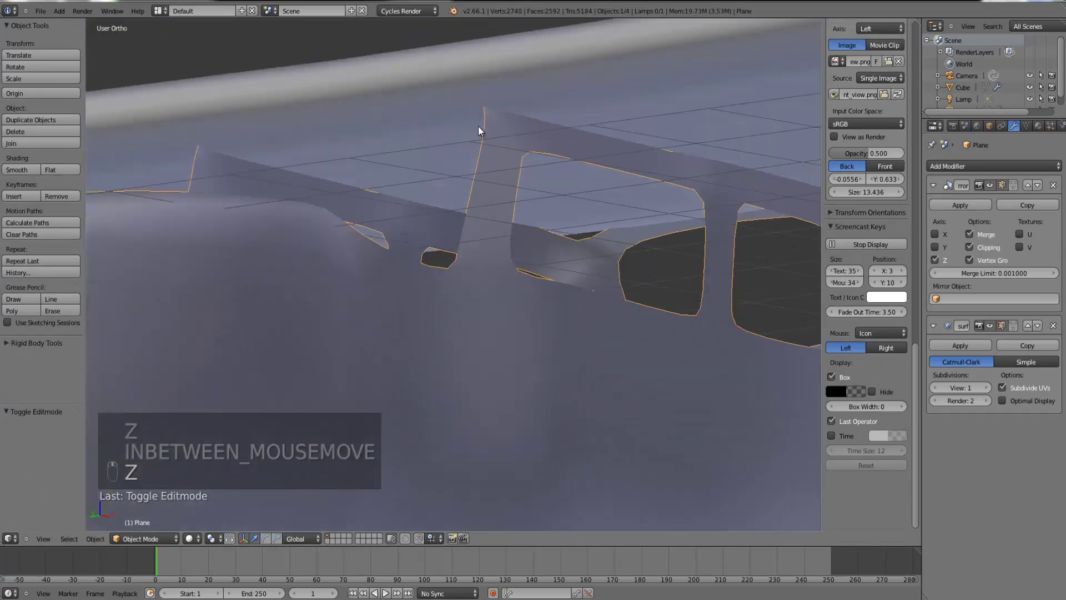
pyautogui.moveTo(479, 126)
pyautogui.mouseDown(button='middle')
pyautogui.moveTo(492, 132)
pyautogui.moveTo(472, 106)
pyautogui.moveTo(462, 124)
pyautogui.moveTo(469, 102)
pyautogui.mouseUp(button='middle')
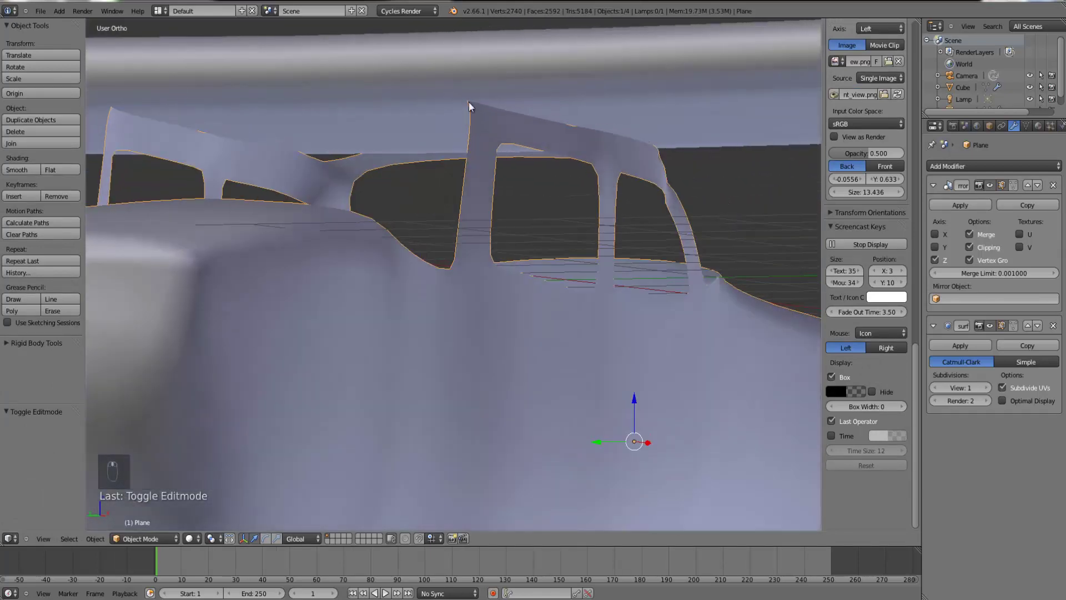
# - Select the five front vertices of the extruded roof strip and shift them slightly along X
pyautogui.press('z')
pyautogui.press('Tab')
pyautogui.press('z')
pyautogui.press('z')
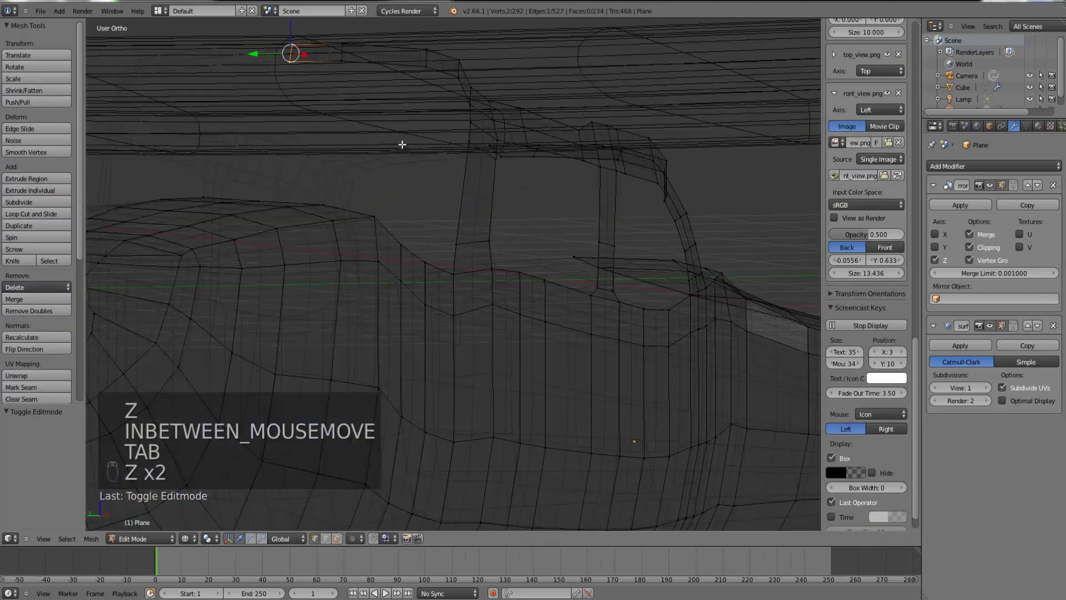
pyautogui.scroll(4, 357, 161)
pyautogui.press('KP_1')
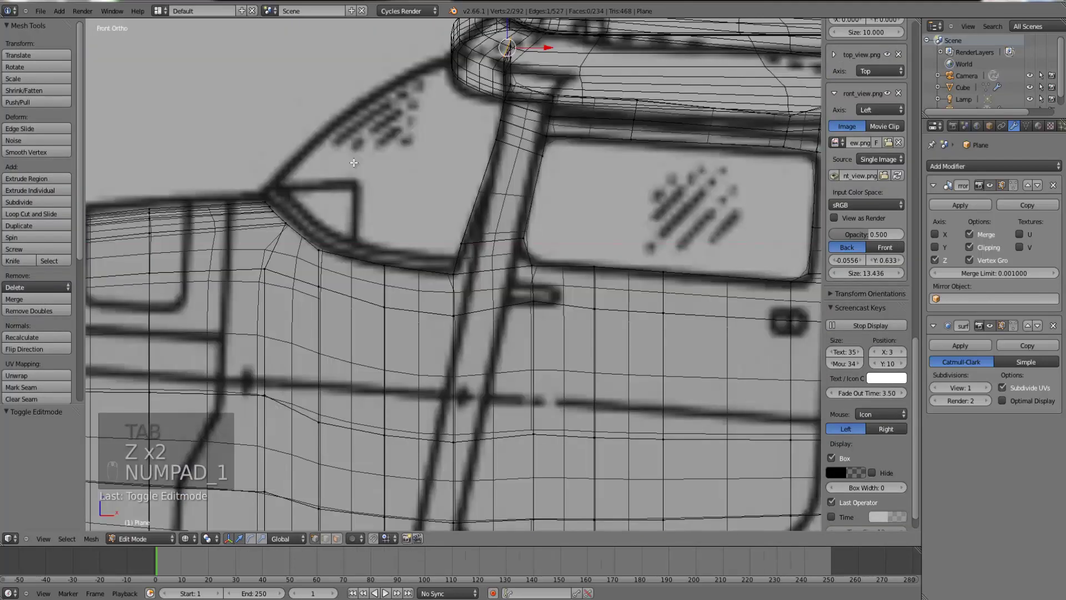
pyautogui.moveTo(462, 99)
pyautogui.mouseDown(button='middle')
pyautogui.moveTo(476, 88)
pyautogui.moveTo(525, 95)
pyautogui.moveTo(515, 76)
pyautogui.mouseUp(button='middle')
pyautogui.press('z')
pyautogui.press('z')
pyautogui.keyDown('shift'); pyautogui.rightClick(510, 58); pyautogui.keyUp('shift')
pyautogui.keyDown('shift'); pyautogui.rightClick(508, 44); pyautogui.keyUp('shift')
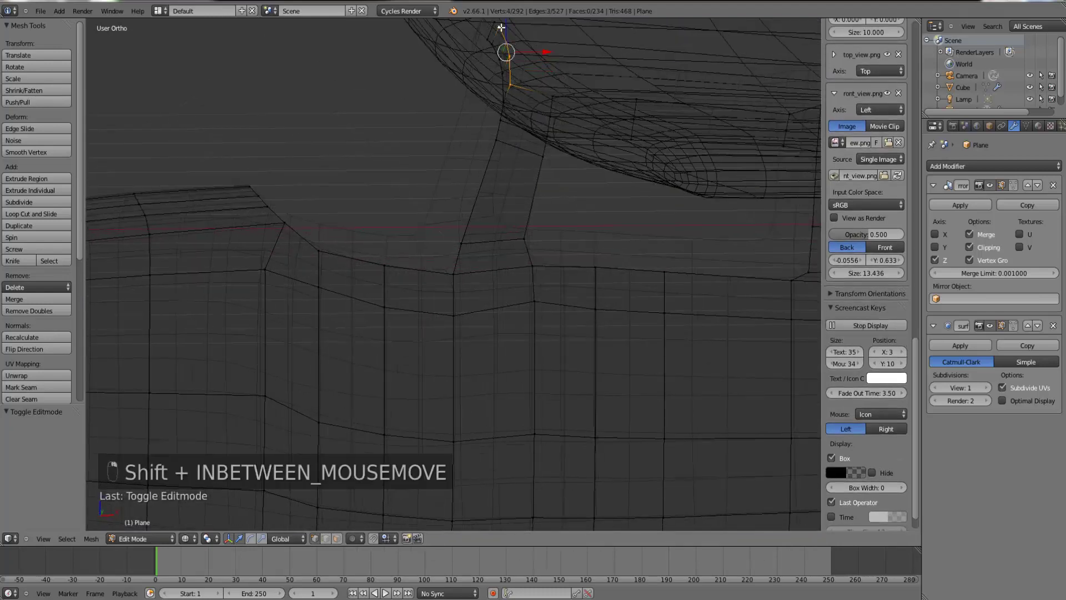
pyautogui.moveTo(522, 34); pyautogui.dragTo(451, 88, button='middle')
pyautogui.keyDown('shift'); pyautogui.rightClick(450, 89); pyautogui.keyUp('shift')
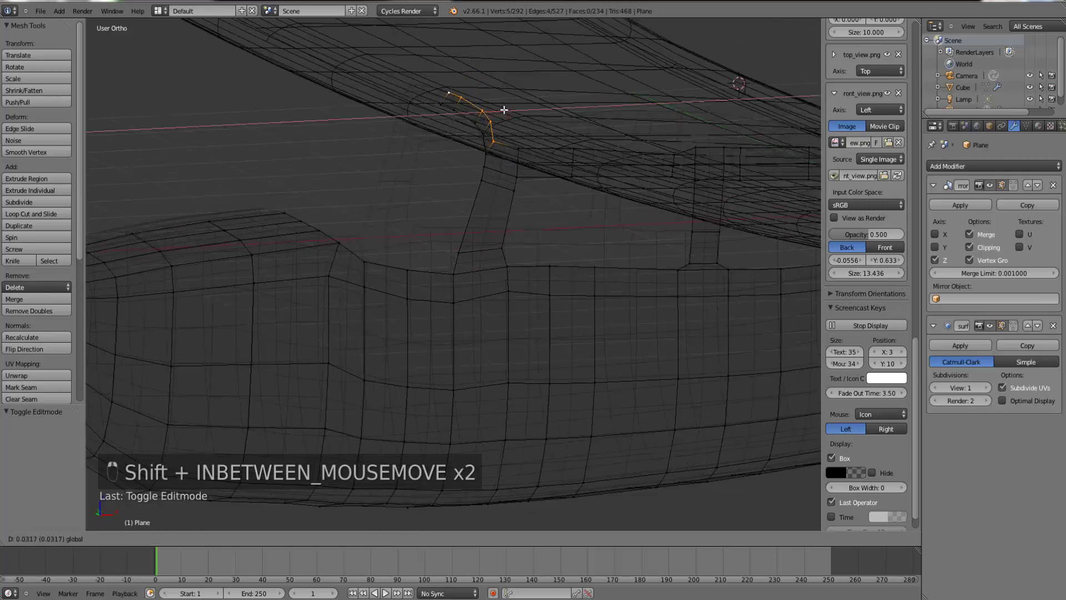
# - Inspect the front window pillar and the fuselage mesh around it in shaded view
pyautogui.press('Tab')
pyautogui.press('z')
pyautogui.moveTo(463, 148); pyautogui.dragTo(475, 259, button='middle')
pyautogui.scroll(1, 477, 179)
pyautogui.scroll(1, 471, 268)
pyautogui.press('Tab')
pyautogui.scroll(-3, 468, 276)
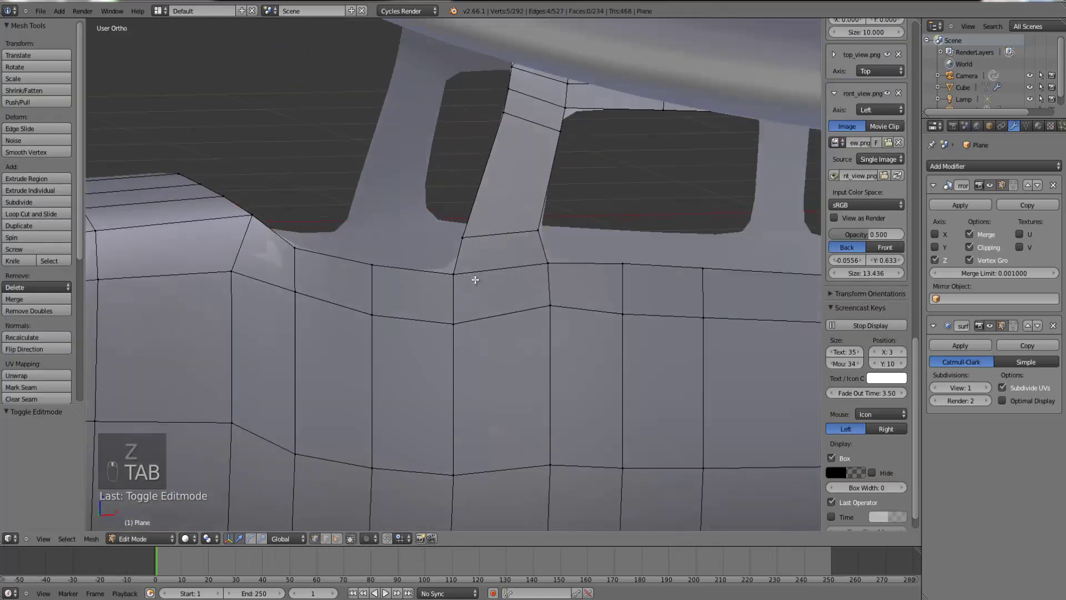
# - Select the 15 vertices outlining the windshield opening from the nose up the front pillar to the roof centreline and duplicate them
pyautogui.rightClick(447, 271)
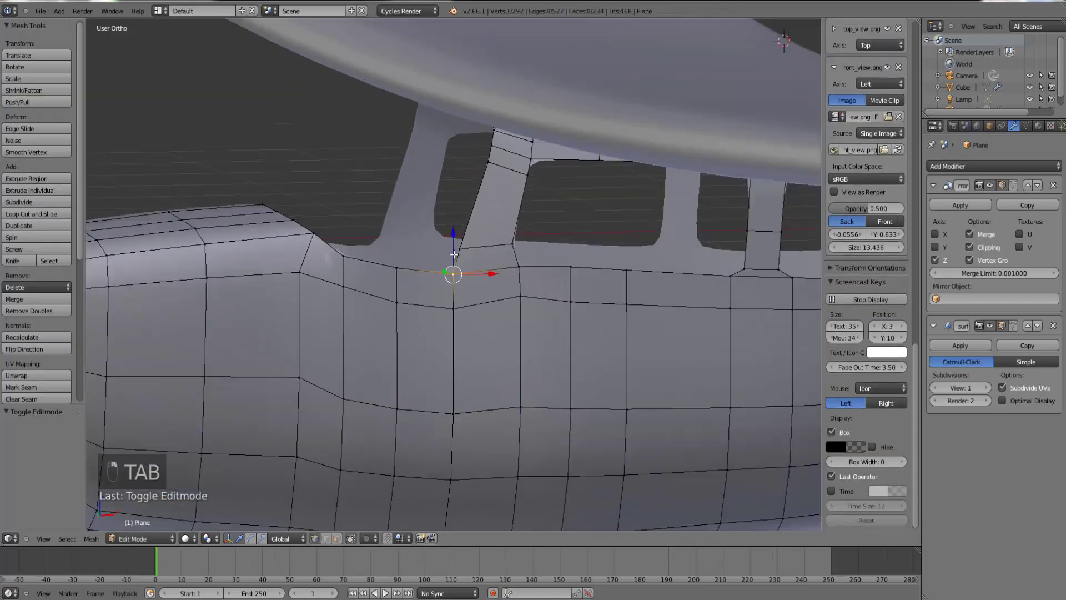
pyautogui.moveTo(311, 231); pyautogui.dragTo(347, 243, button='middle')
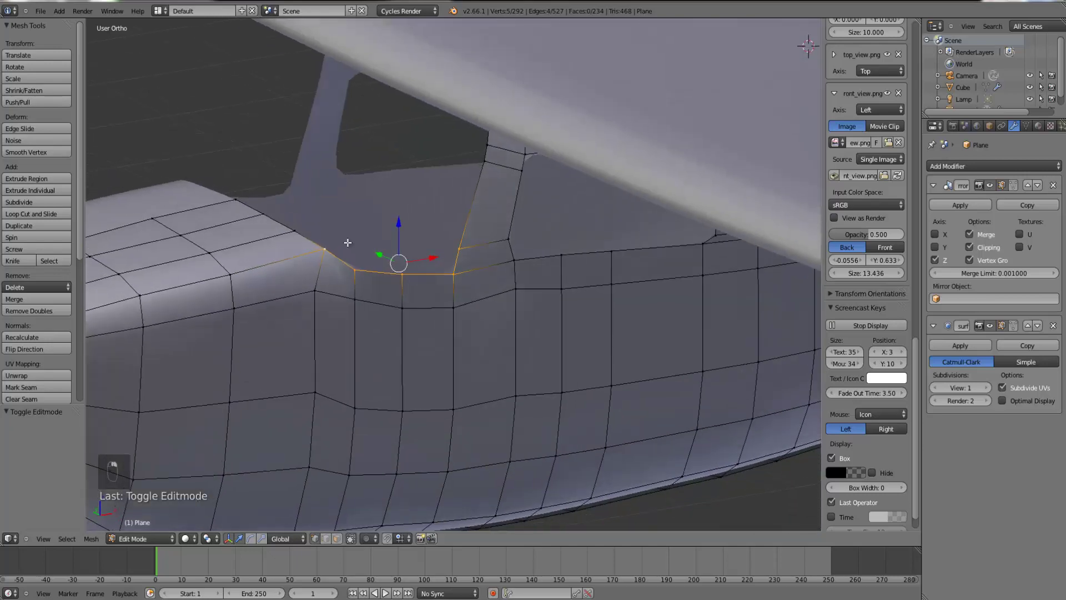
pyautogui.moveTo(427, 258); pyautogui.dragTo(483, 202, button='middle')
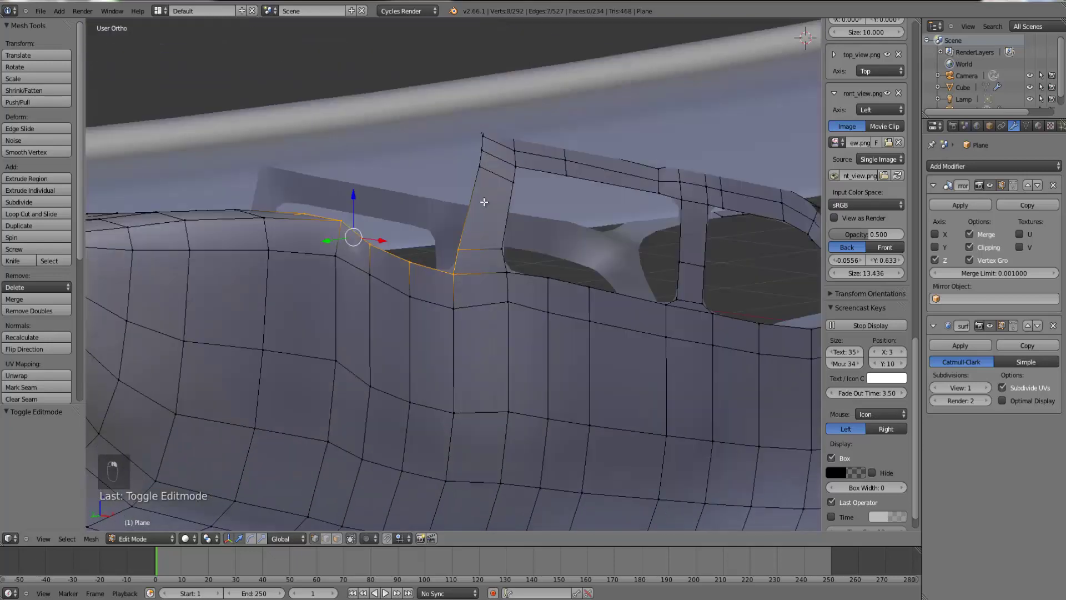
pyautogui.keyDown('shift'); pyautogui.rightClick(483, 139); pyautogui.keyUp('shift')
pyautogui.press('z')
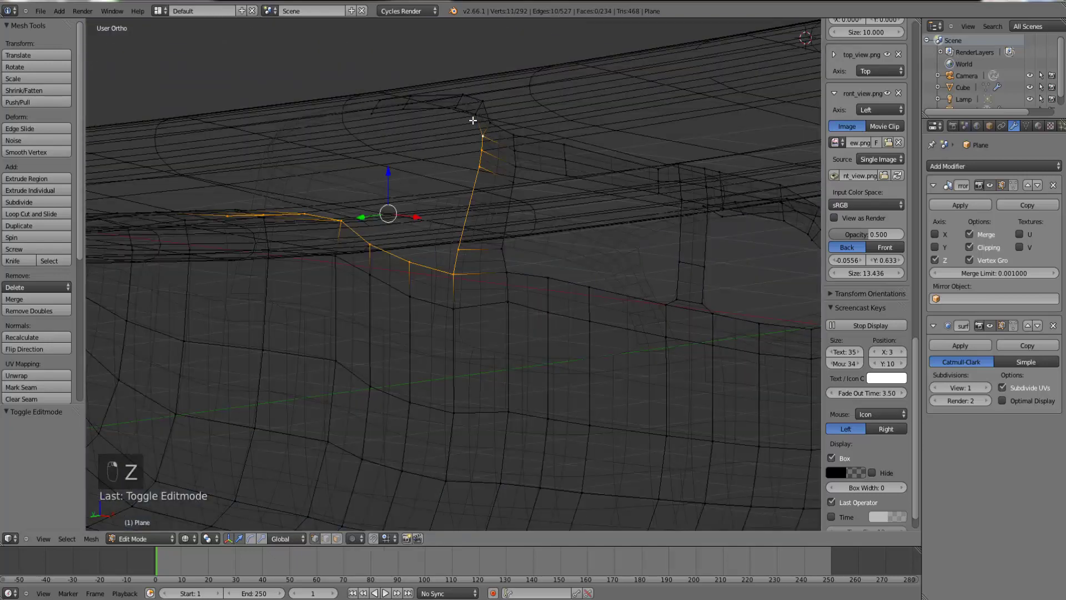
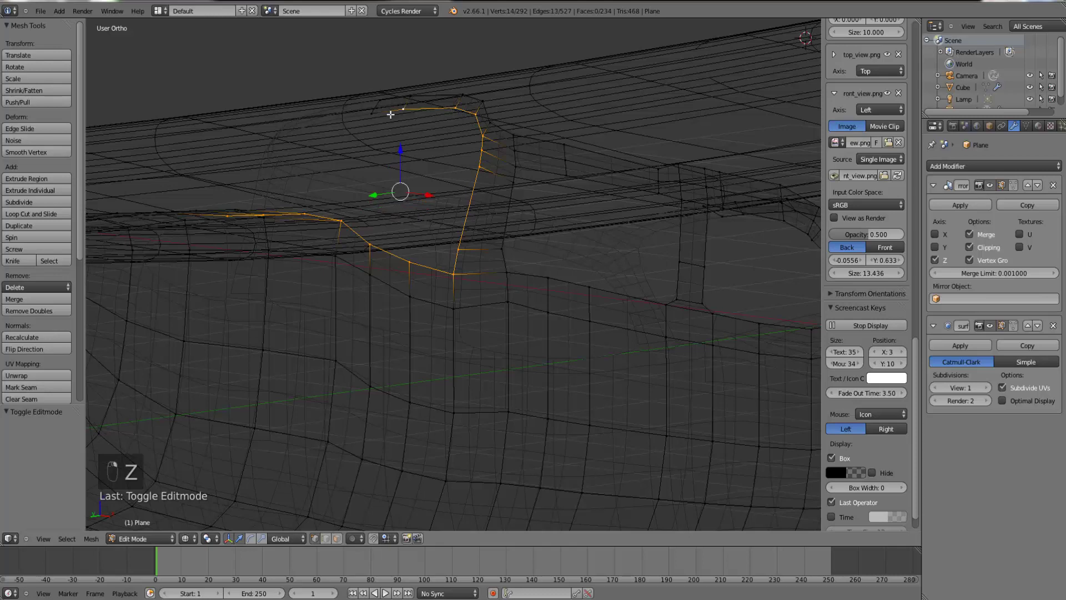
pyautogui.moveTo(369, 168); pyautogui.dragTo(420, 199, button='middle')
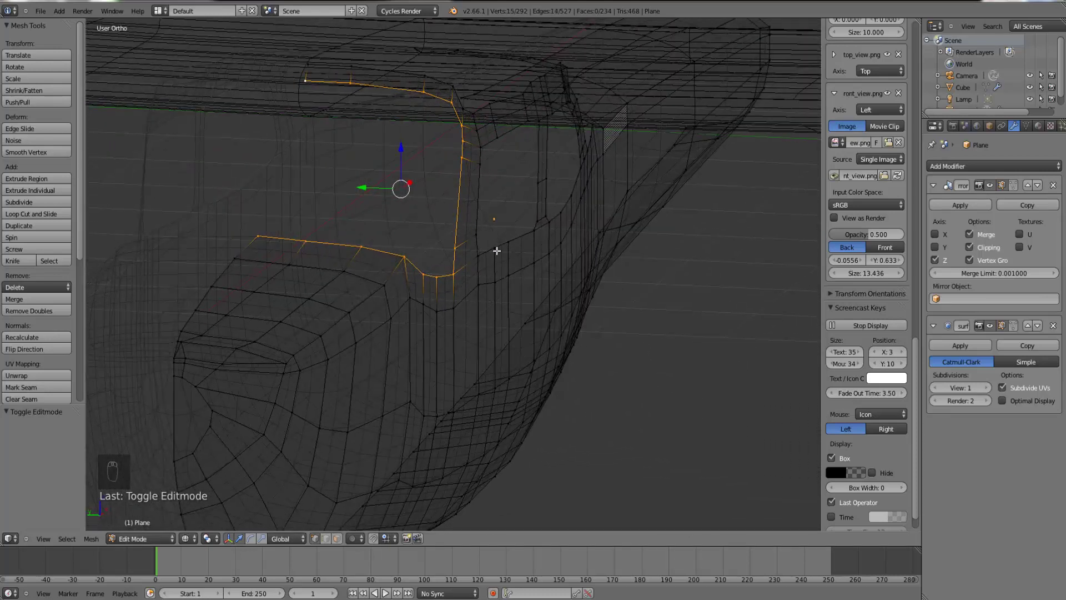
pyautogui.hotkey('shift', 'd')
pyautogui.click(470, 258)
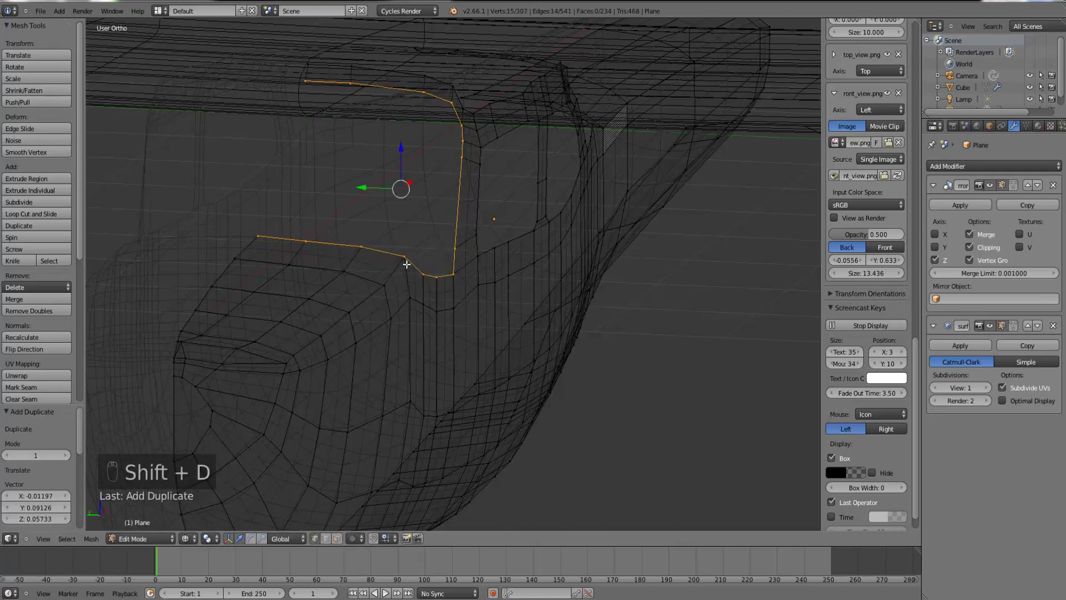
# - Try to fill the duplicated windshield outline with a single face and check its shape from the side
pyautogui.press('z')
pyautogui.press('f')
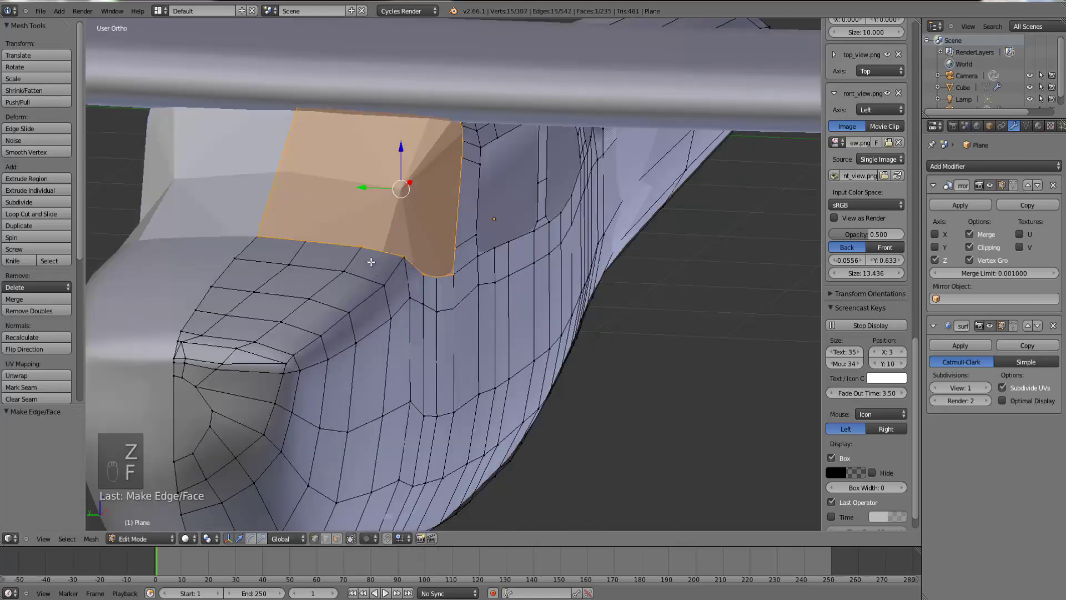
pyautogui.moveTo(401, 270); pyautogui.dragTo(408, 269, button='middle')
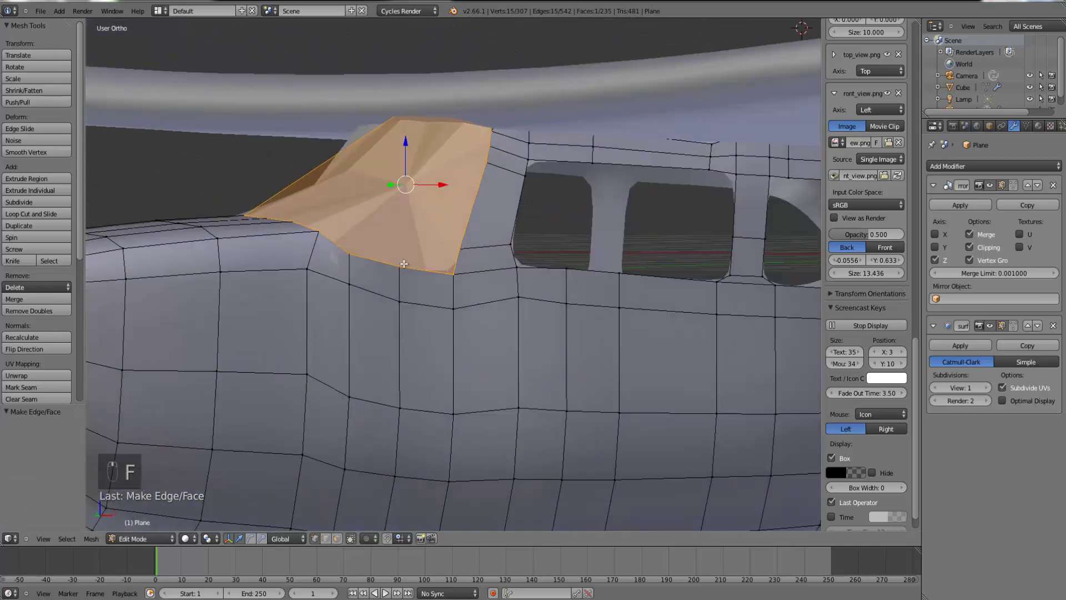
pyautogui.press('Tab')
pyautogui.press('Tab')
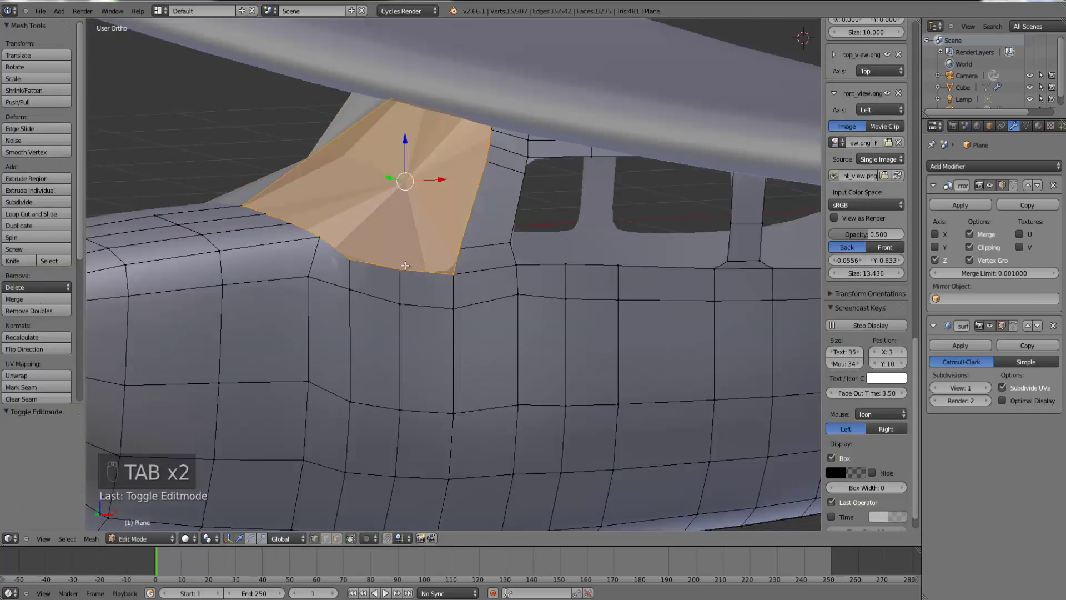
pyautogui.moveTo(373, 243); pyautogui.dragTo(255, 229, button='middle')
pyautogui.hotkey('ctrl', 'z')
pyautogui.hotkey('ctrl', 'z')
pyautogui.hotkey('ctrl', 'z')
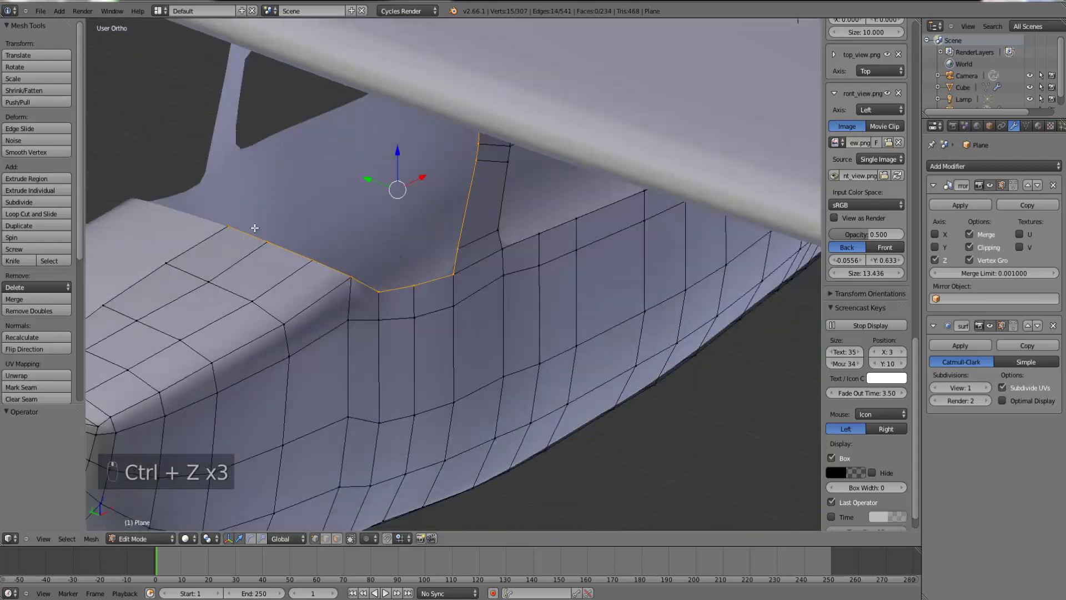
pyautogui.rightClick(255, 229)
pyautogui.press('KP_1')
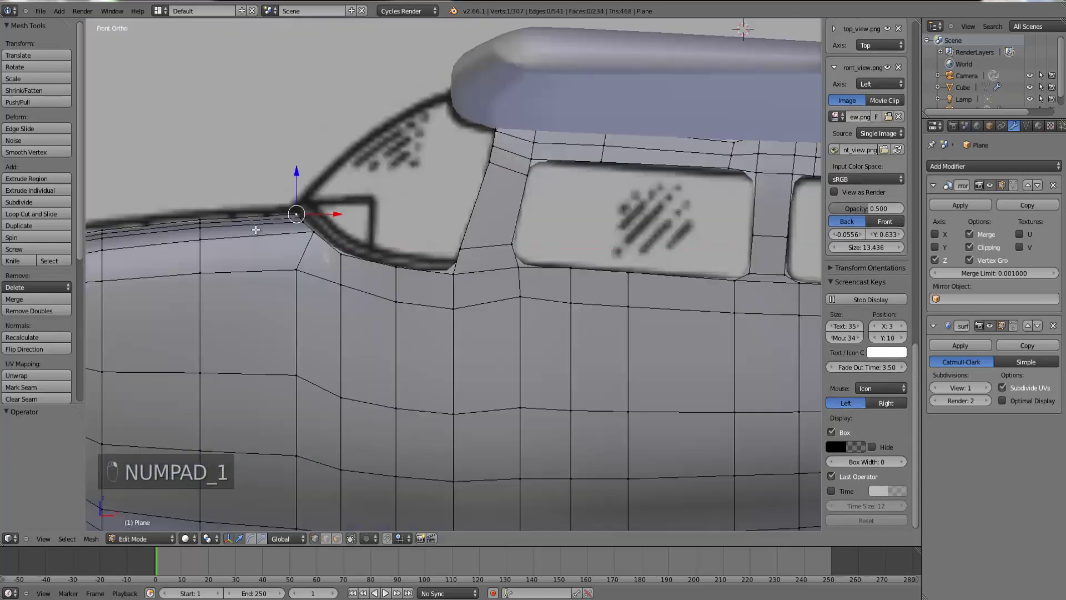
pyautogui.scroll(1, 364, 209)
pyautogui.press('e')
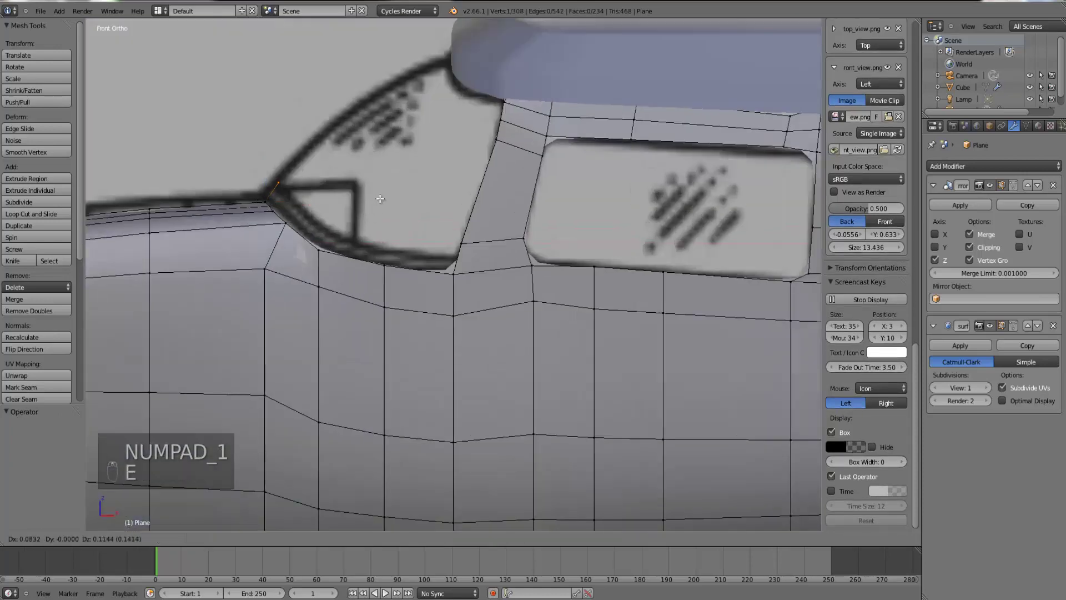
pyautogui.click(380, 198)
pyautogui.hotkey('ctrl', 'z')
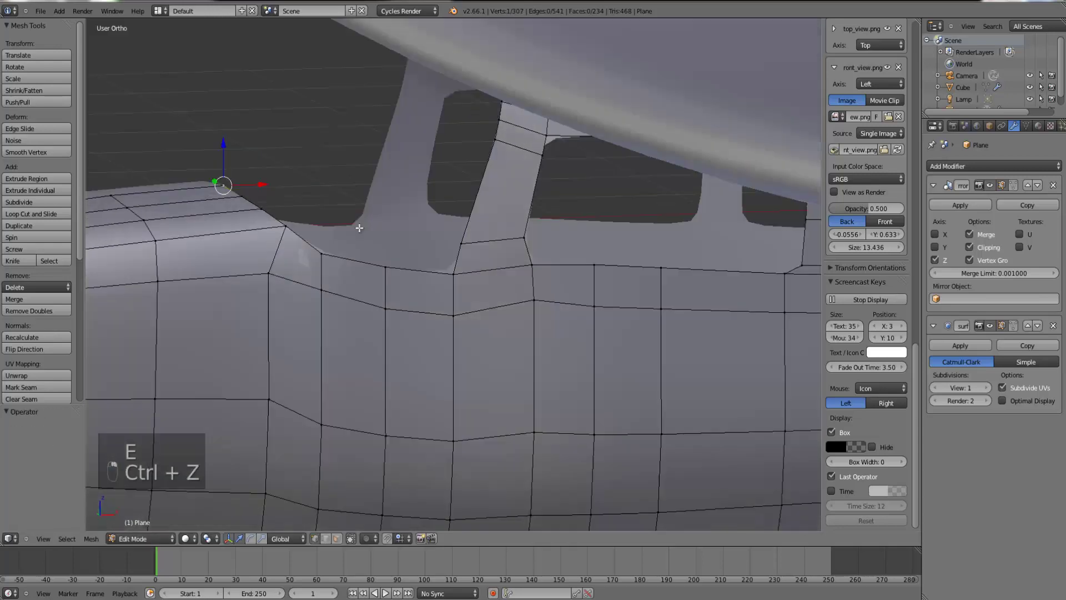
# - Select the linked vertices of the duplicated windshield outline, separate them into their own object and open that object for editing
pyautogui.press('Tab')
pyautogui.press('Tab')
pyautogui.press('Tab')
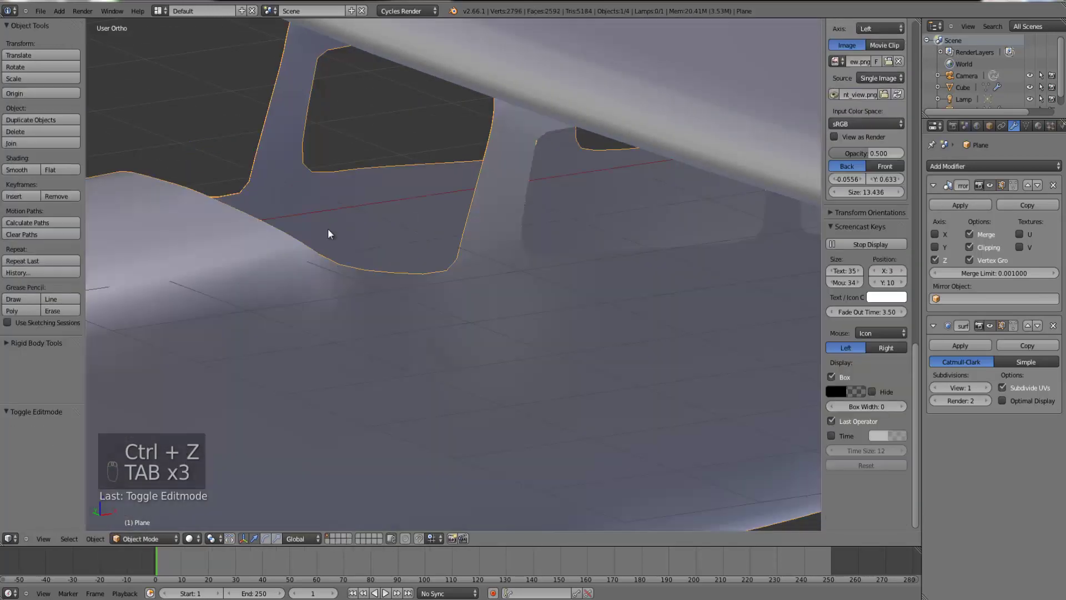
pyautogui.press('Tab')
pyautogui.click(296, 238)
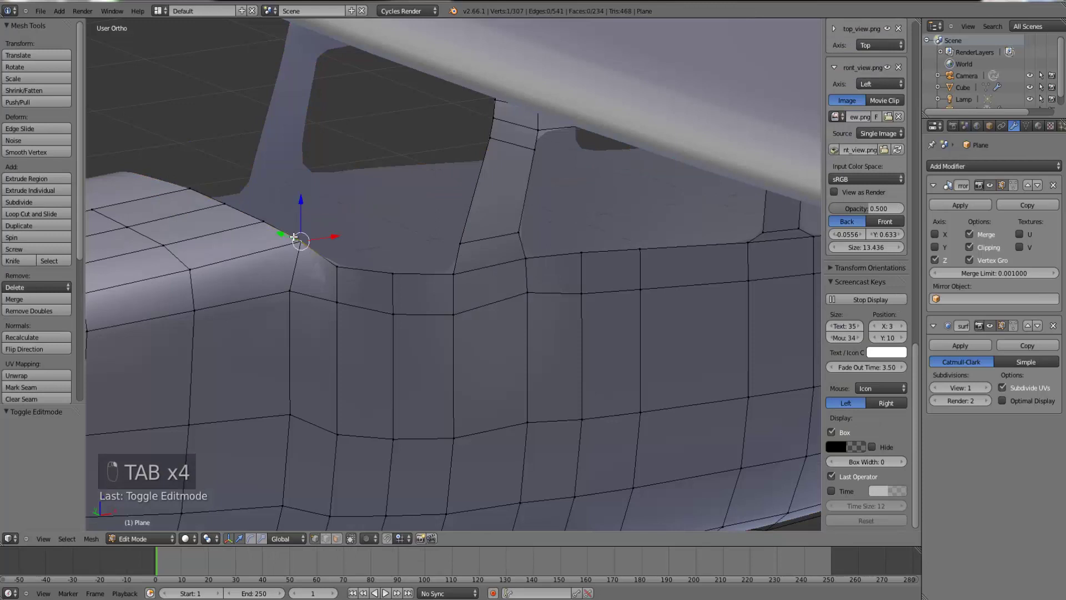
pyautogui.hotkey('ctrl', 'l')
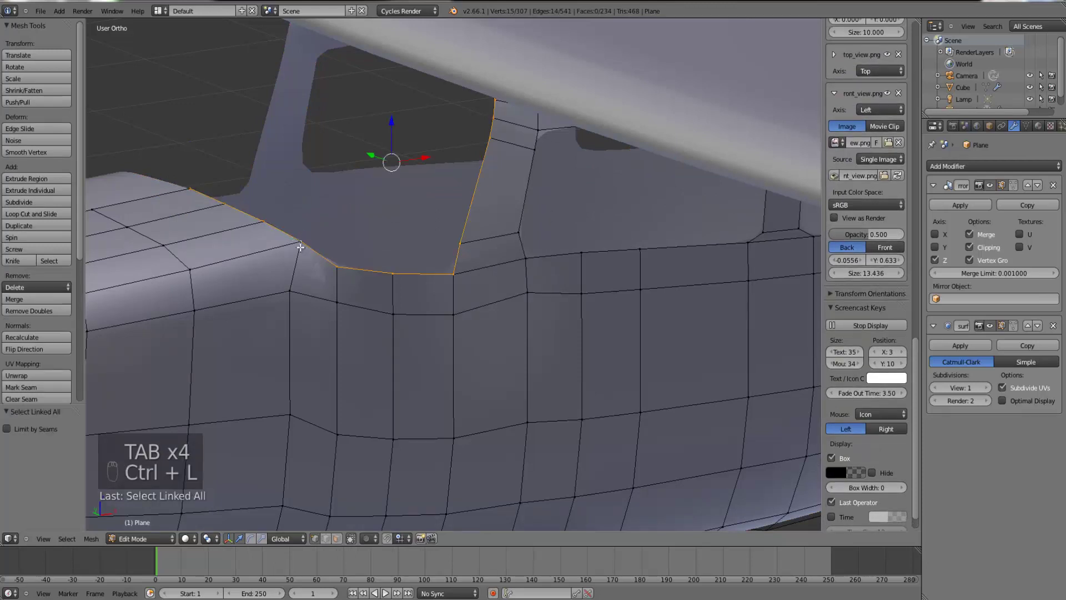
pyautogui.press('p')
pyautogui.click(356, 278)
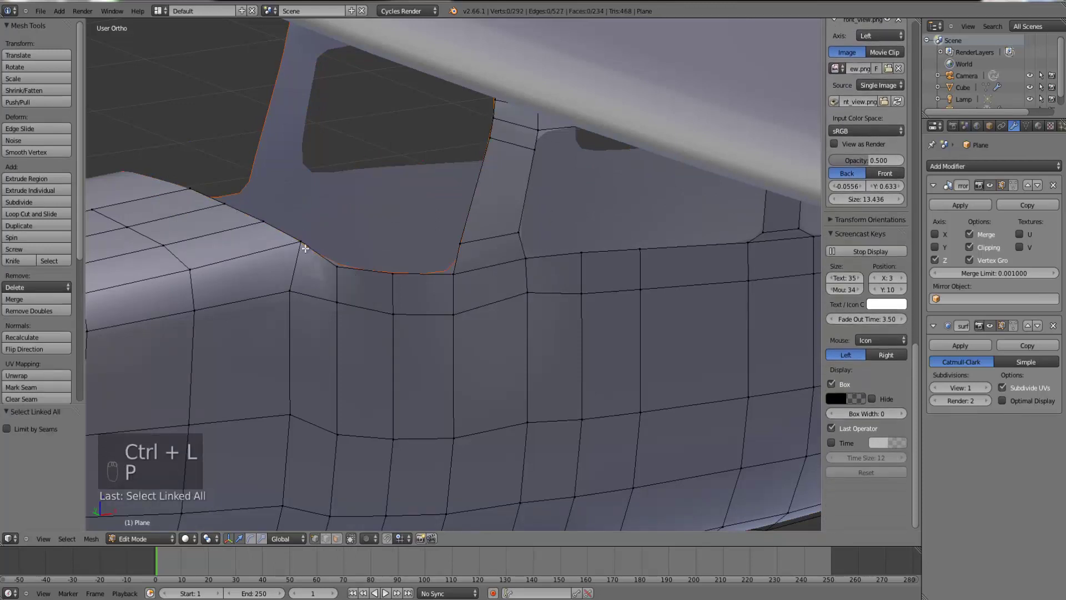
pyautogui.press('Tab')
pyautogui.rightClick(289, 233)
pyautogui.press('Tab')
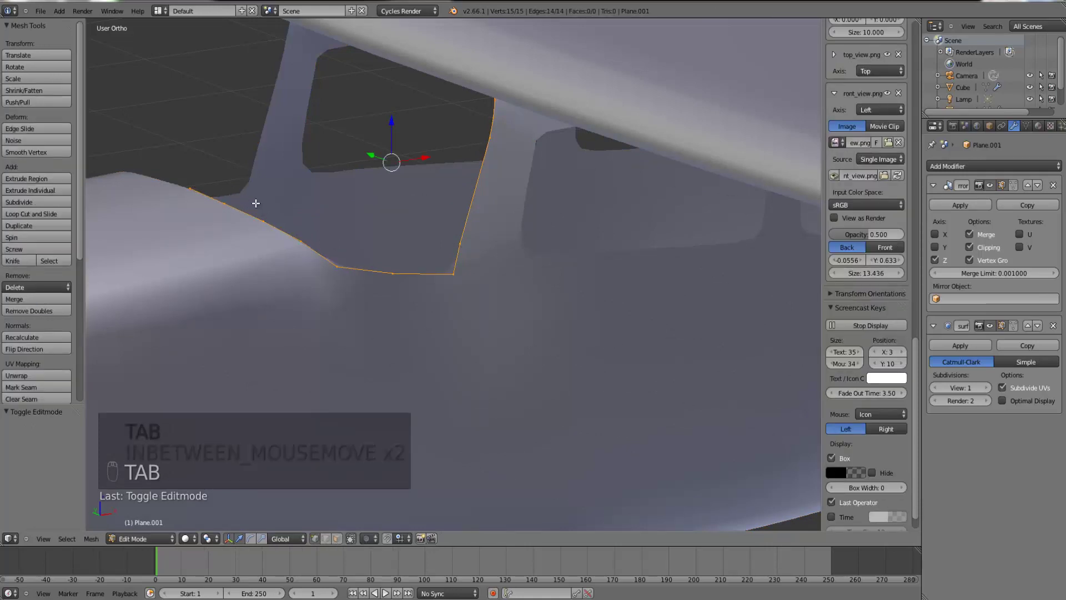
# - Extrude five vertices from the outline's centreline vertex at the nose, following the windshield profile in the side blueprint up to the wing
pyautogui.press('KP_1')
pyautogui.moveTo(255, 203); pyautogui.dragTo(274, 187, button='middle')
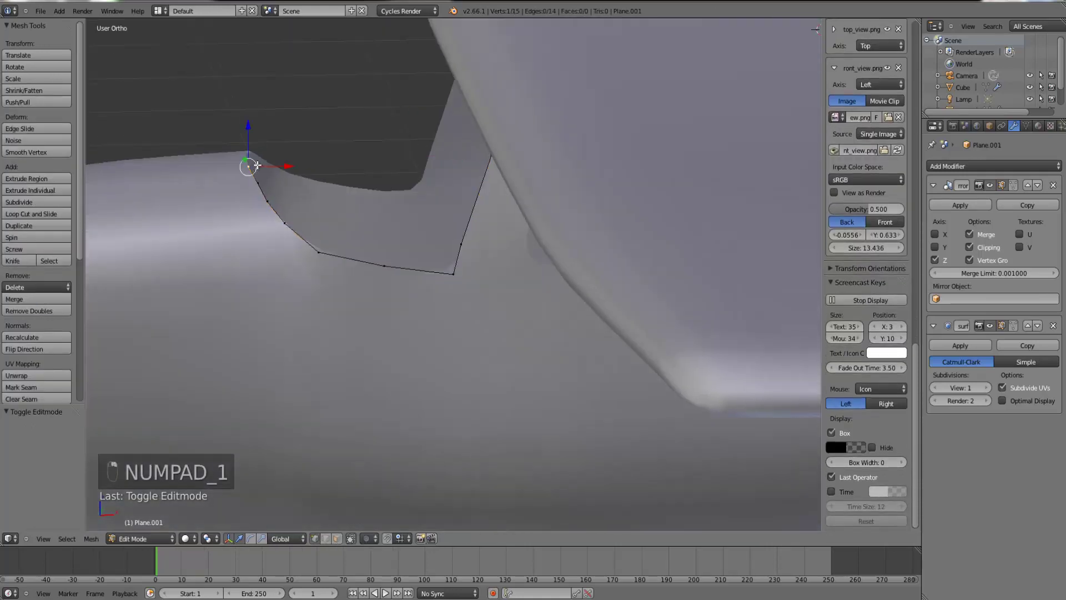
pyautogui.press('KP_1')
pyautogui.rightClick(265, 195)
pyautogui.press('e')
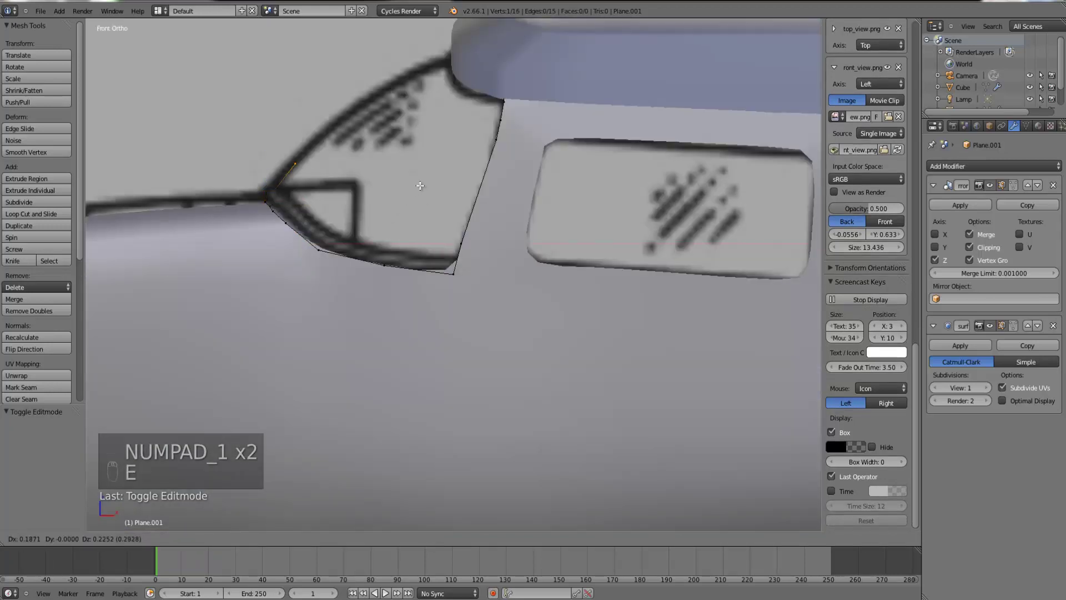
pyautogui.click(420, 186)
pyautogui.press('e')
pyautogui.click(455, 146)
pyautogui.press('e')
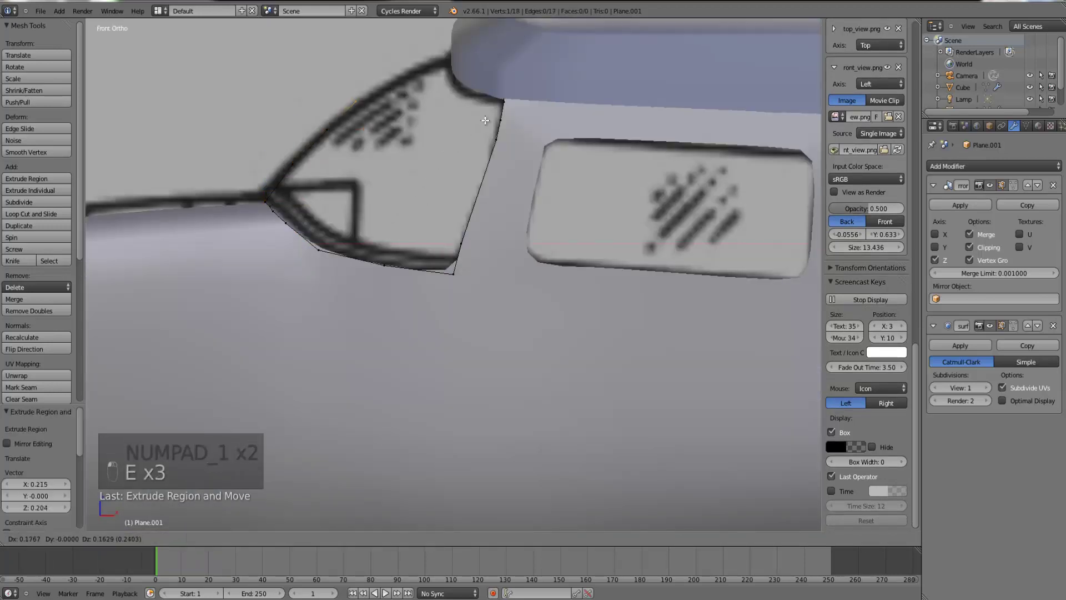
pyautogui.click(498, 119)
pyautogui.press('e')
pyautogui.click(545, 89)
pyautogui.press('e')
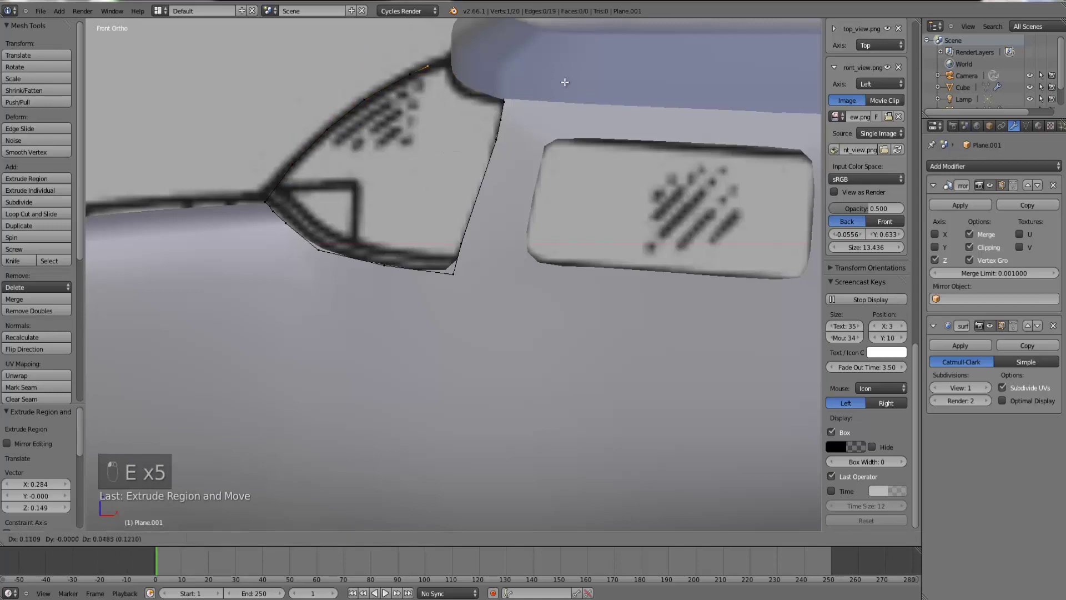
pyautogui.click(569, 81)
# - Join the upper end of the centreline profile to the outline's centreline roof vertex with an edge
pyautogui.moveTo(503, 133); pyautogui.dragTo(568, 134, button='middle')
pyautogui.press('z')
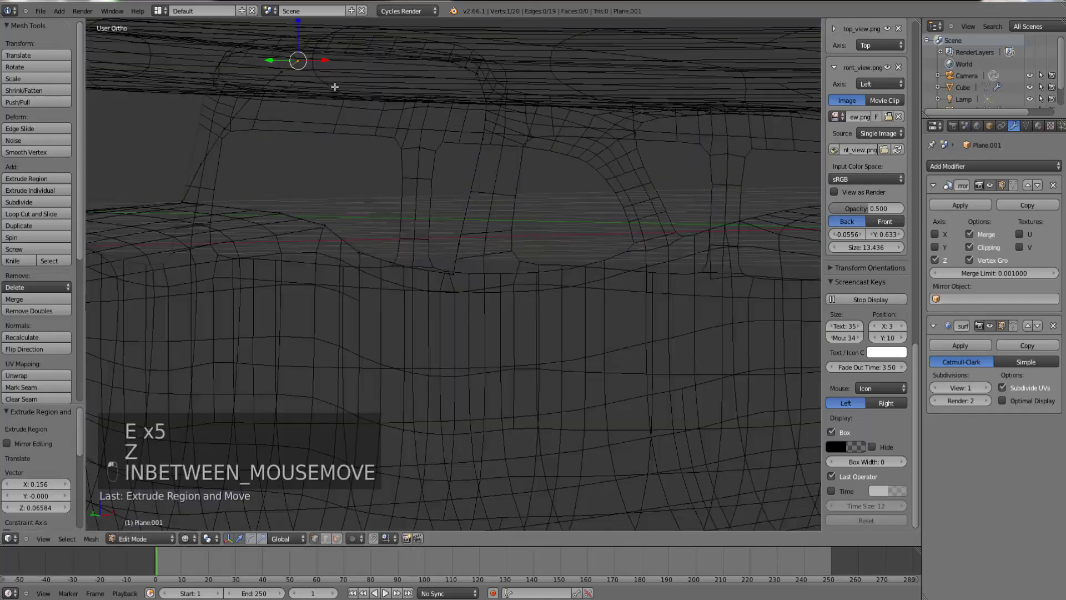
pyautogui.moveTo(333, 88); pyautogui.dragTo(362, 114, button='middle')
pyautogui.press('ctrl+KP_Decimal')
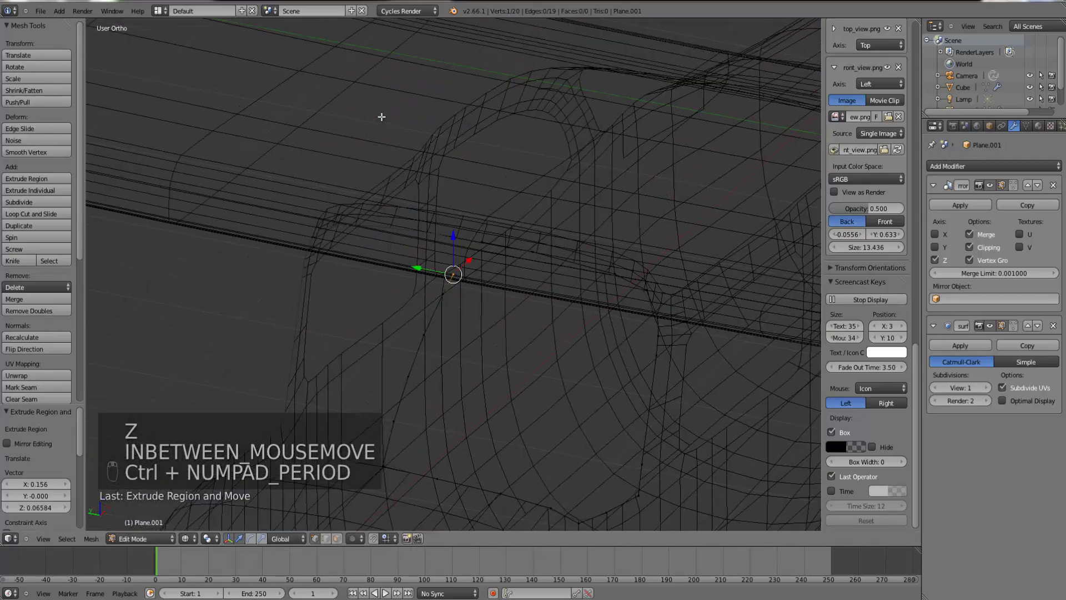
pyautogui.moveTo(345, 290); pyautogui.dragTo(361, 338, button='middle')
pyautogui.keyDown('shift'); pyautogui.rightClick(514, 212); pyautogui.keyUp('shift')
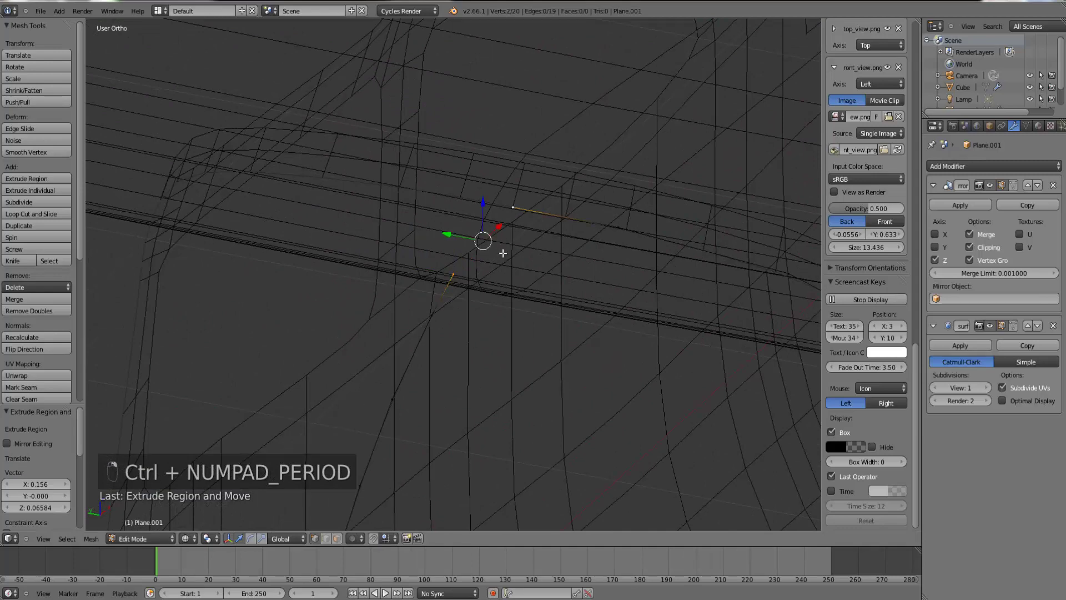
pyautogui.press('f')
# - Extrude a second line of five vertices from the next nose vertex of the outline, following the windshield profile up to the wing
pyautogui.scroll(-3, 503, 253)
pyautogui.rightClick(445, 436)
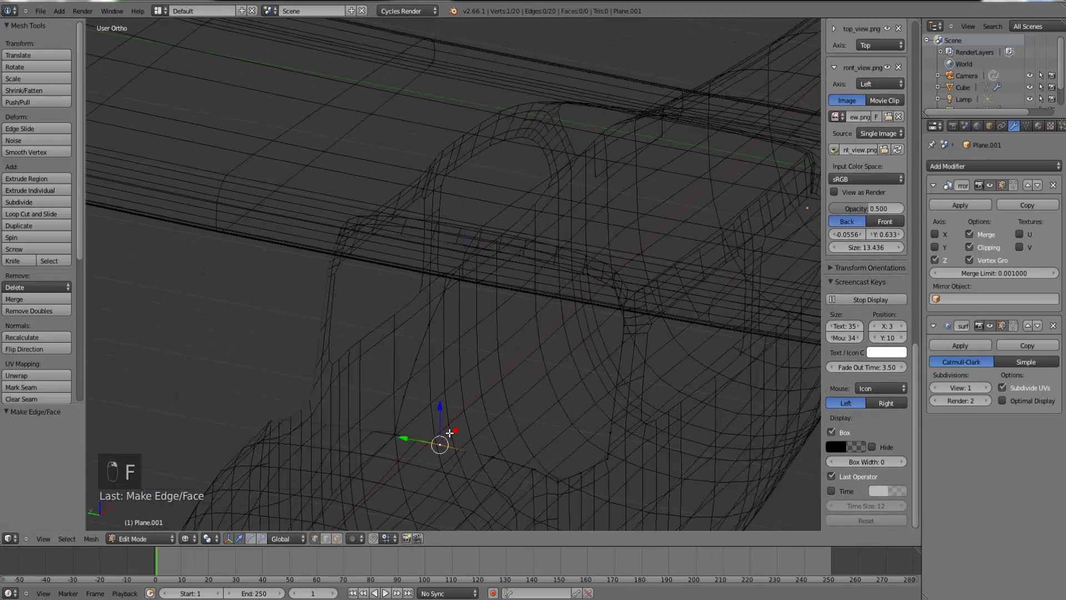
pyautogui.press('KP_1')
pyautogui.scroll(1, 447, 493)
pyautogui.press('e')
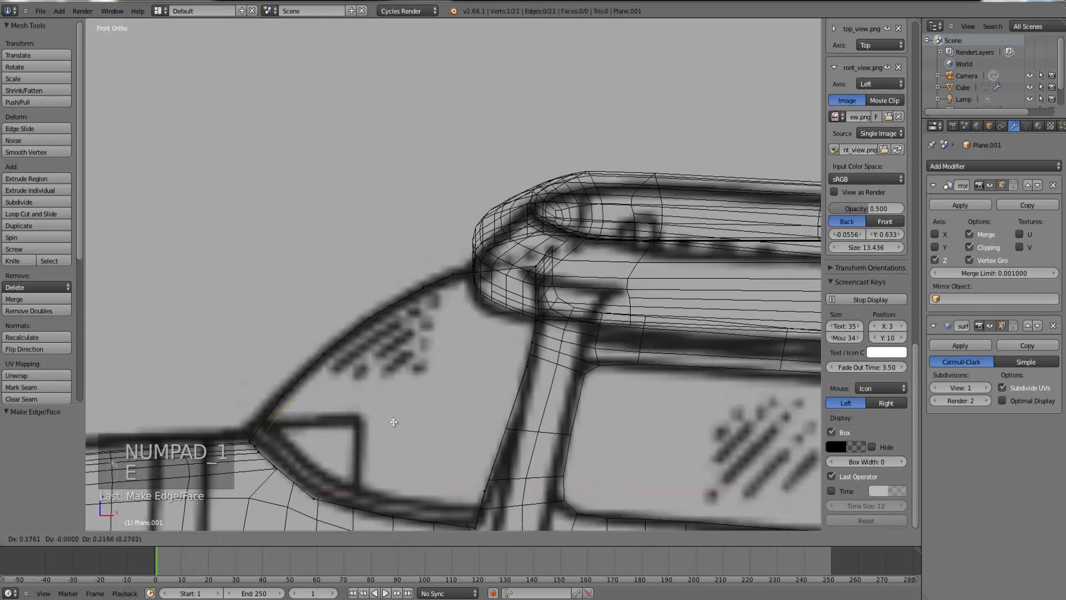
pyautogui.click(397, 426)
pyautogui.press('e')
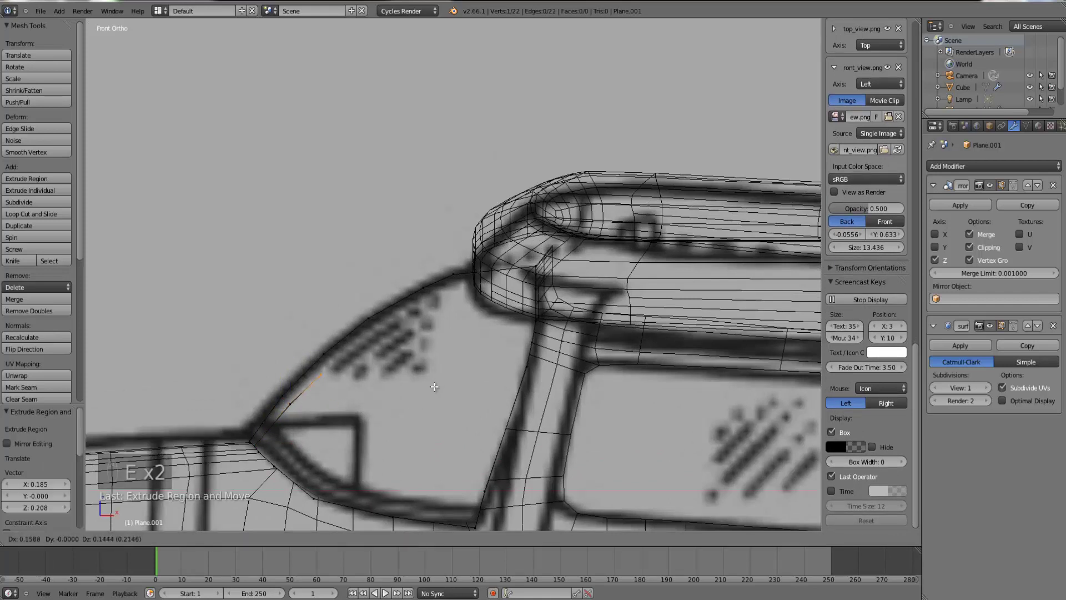
pyautogui.click(438, 379)
pyautogui.press('e')
pyautogui.click(485, 343)
pyautogui.press('e')
pyautogui.click(540, 315)
pyautogui.press('e')
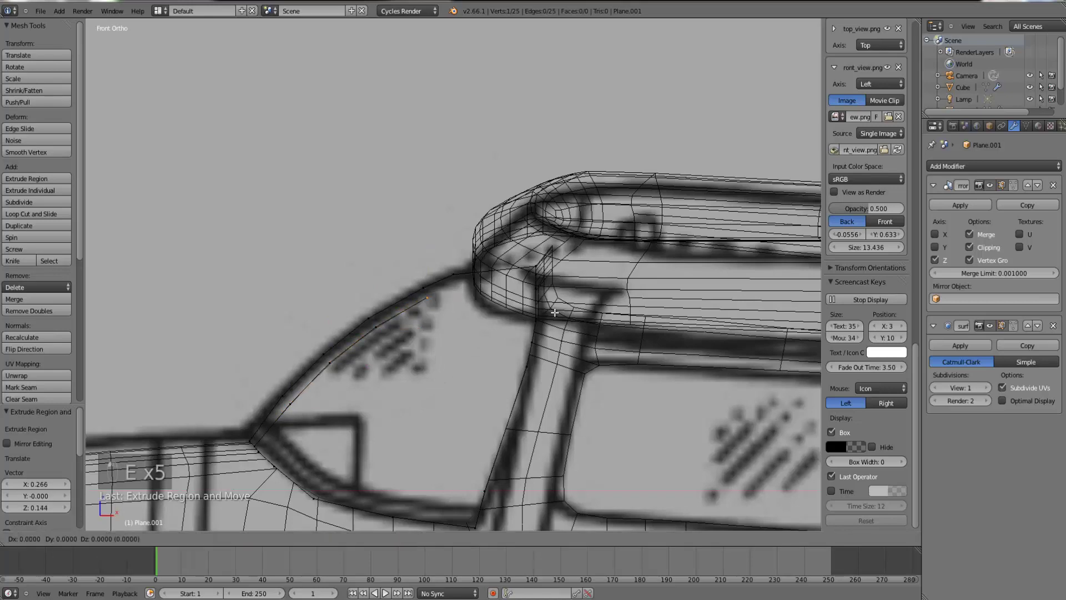
pyautogui.click(568, 300)
# - Discard the extra extrusion and join the second line's upper end to the neighbouring roof vertex with an edge
pyautogui.press('e')
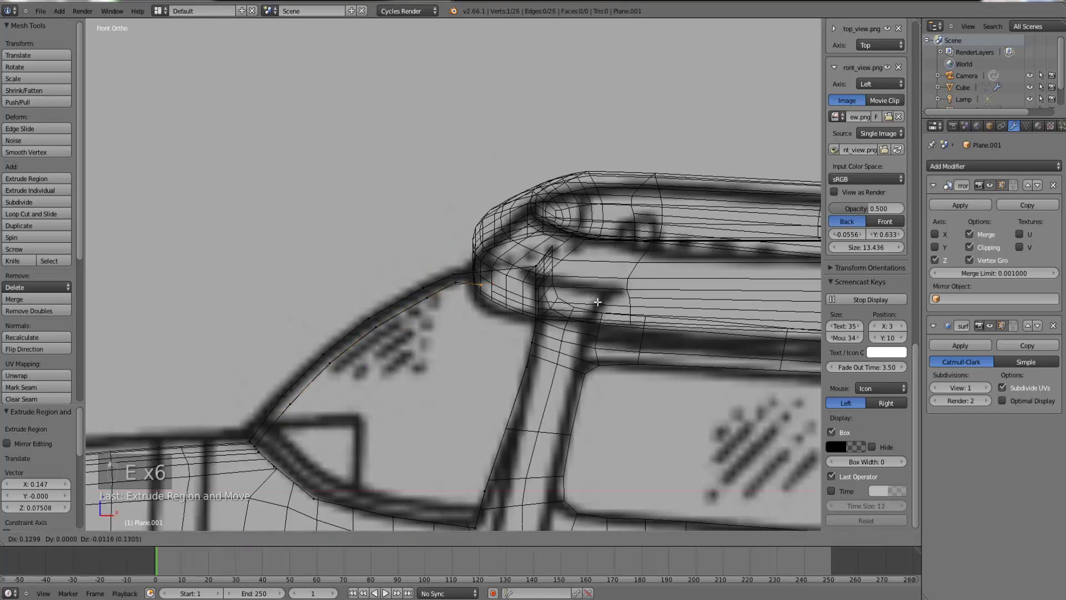
pyautogui.rightClick(613, 300)
pyautogui.hotkey('ctrl', 'z')
pyautogui.moveTo(595, 306)
pyautogui.mouseDown(button='middle')
pyautogui.moveTo(524, 345)
pyautogui.moveTo(529, 334)
pyautogui.moveTo(502, 333)
pyautogui.moveTo(550, 364)
pyautogui.mouseUp(button='middle')
pyautogui.press('z')
pyautogui.press('z')
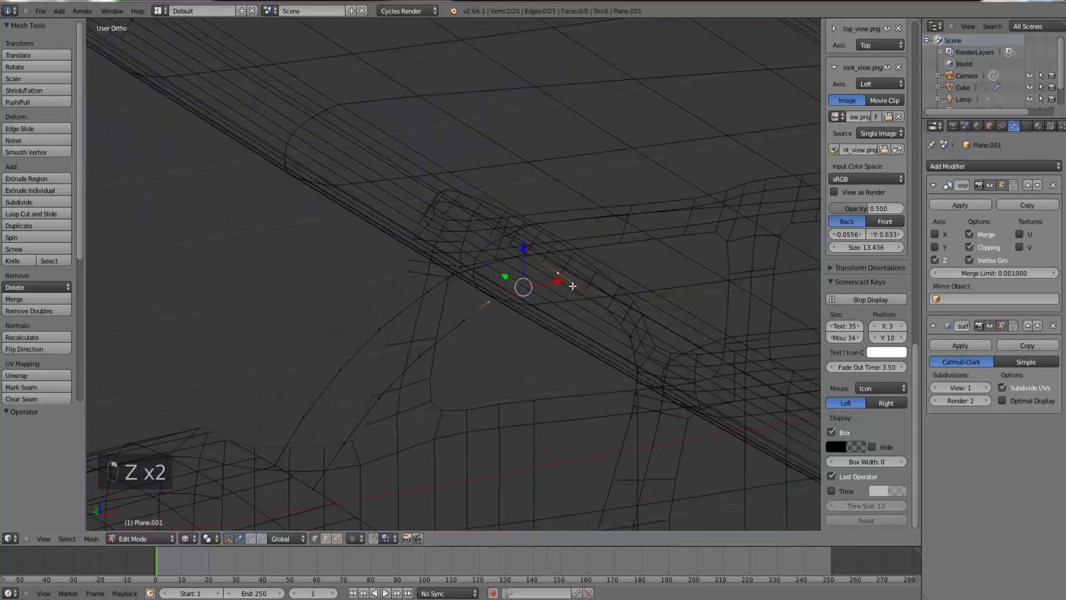
pyautogui.press('f')
# - Extrude a third line of five vertices from the outline's third nose vertex, curving just inside the second line up towards the wing
pyautogui.press('KP_1')
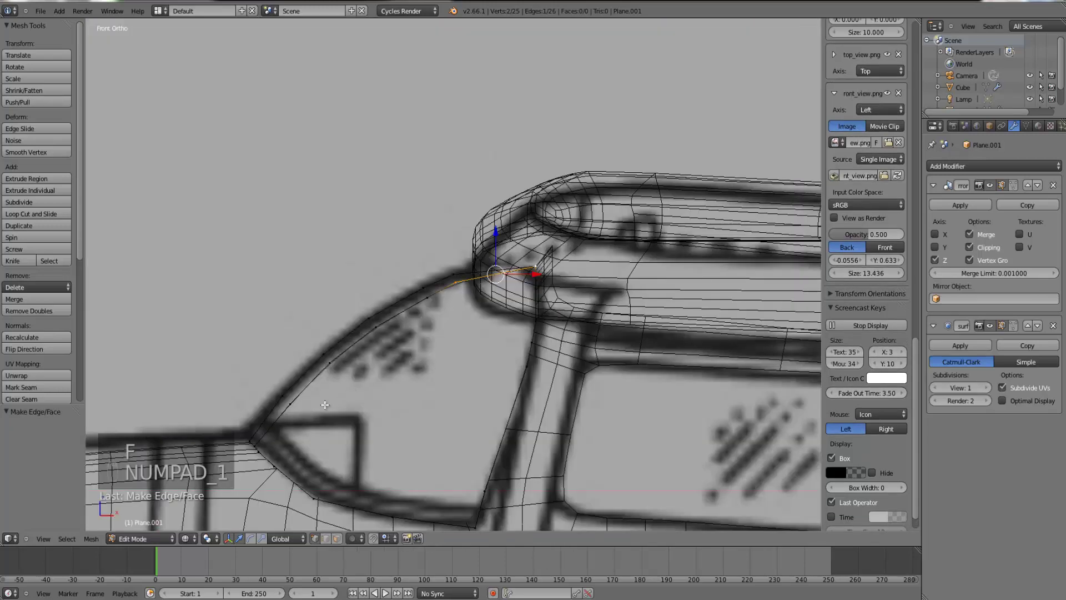
pyautogui.press('z')
pyautogui.moveTo(289, 468); pyautogui.dragTo(298, 476, button='middle')
pyautogui.rightClick(277, 459)
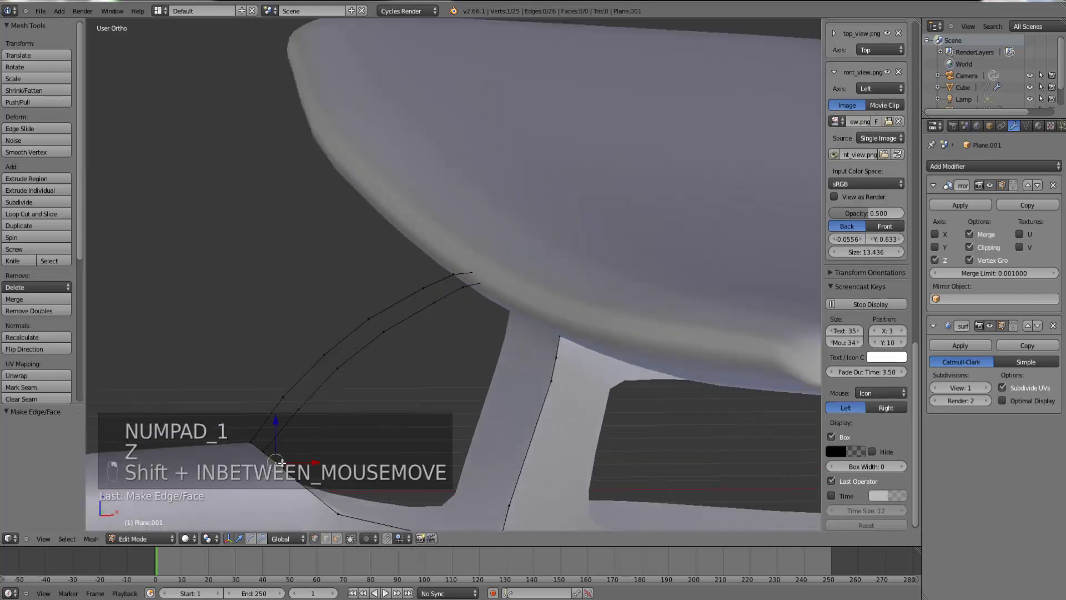
pyautogui.press('KP_1')
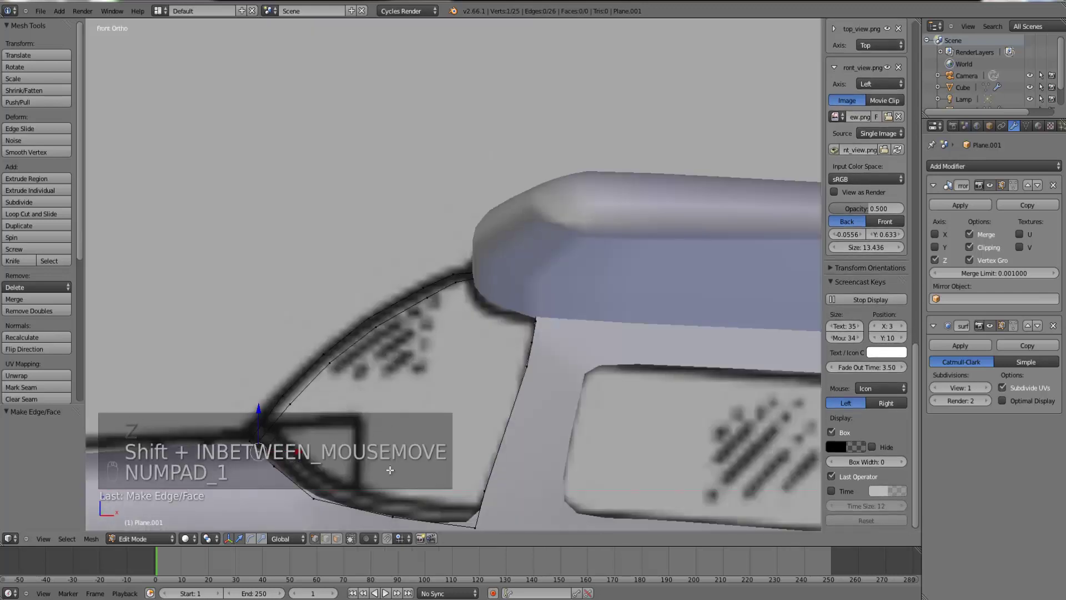
pyautogui.press('e')
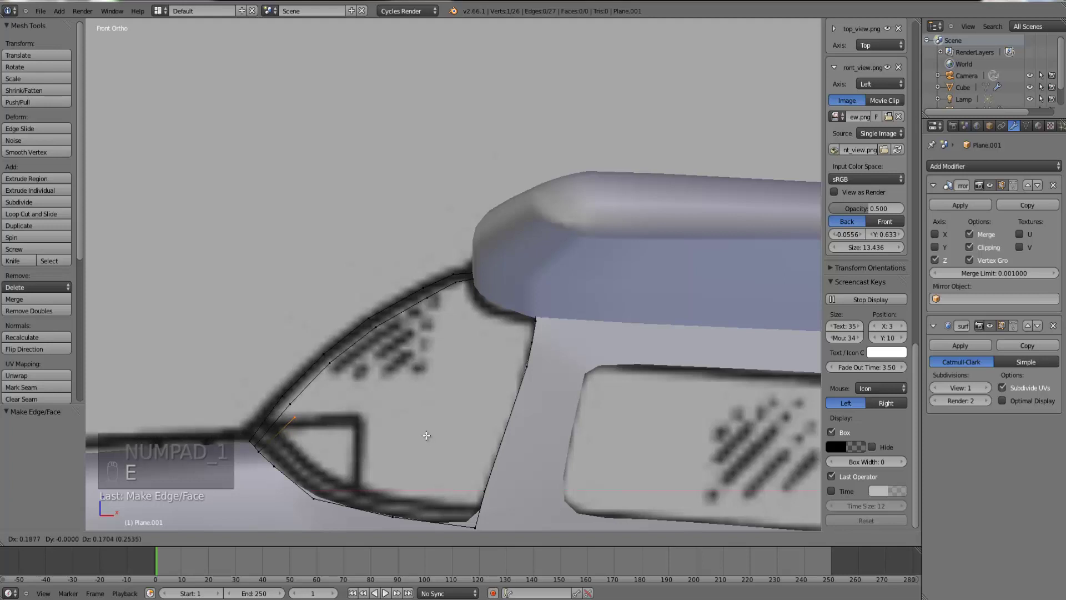
pyautogui.click(427, 435)
pyautogui.press('e')
pyautogui.click(473, 389)
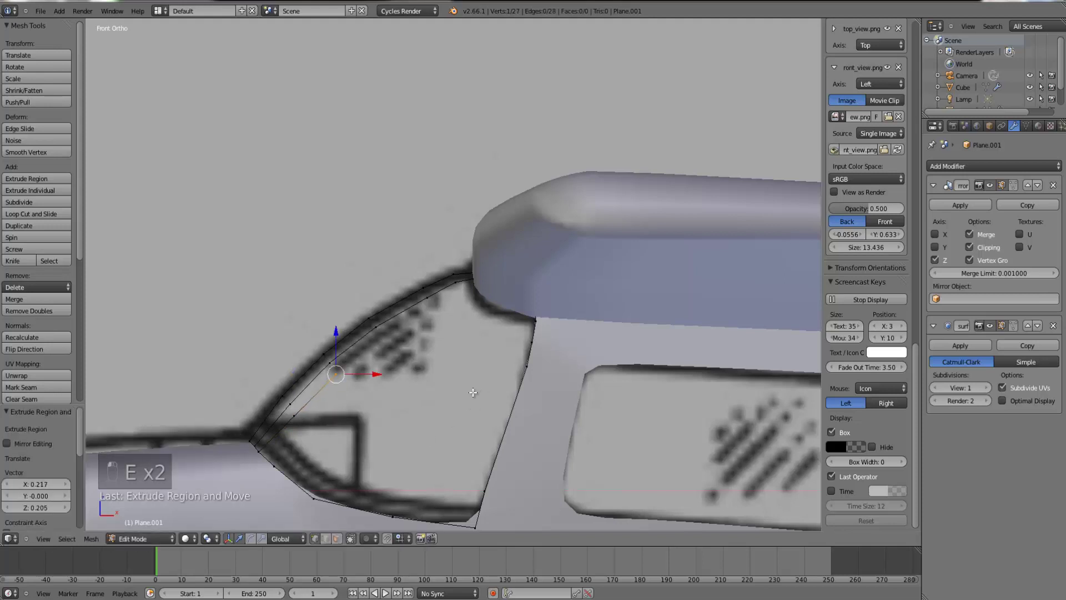
pyautogui.press('e')
pyautogui.click(527, 359)
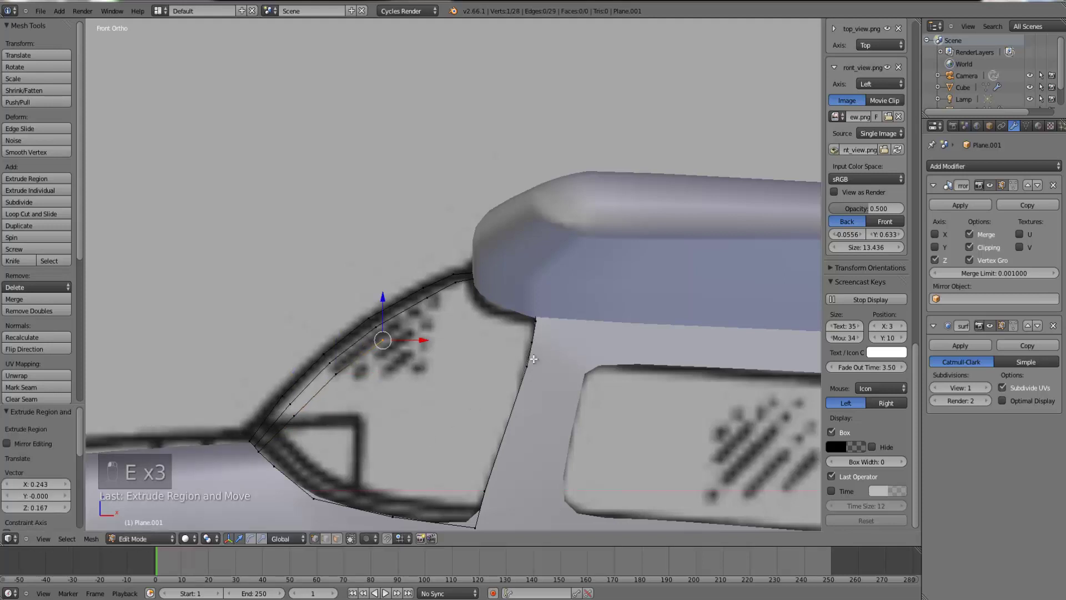
pyautogui.press('e')
pyautogui.click(574, 330)
pyautogui.press('e')
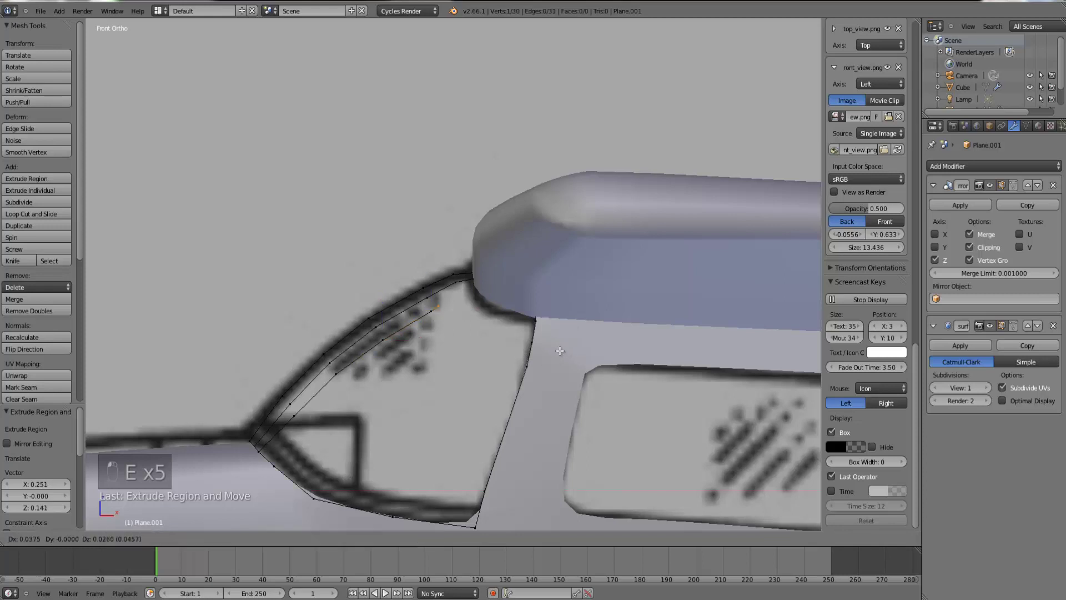
pyautogui.click(577, 344)
# - Try to extend the third windshield line by one more vertex under the wing, and apply a delete to the selection
pyautogui.press('z')
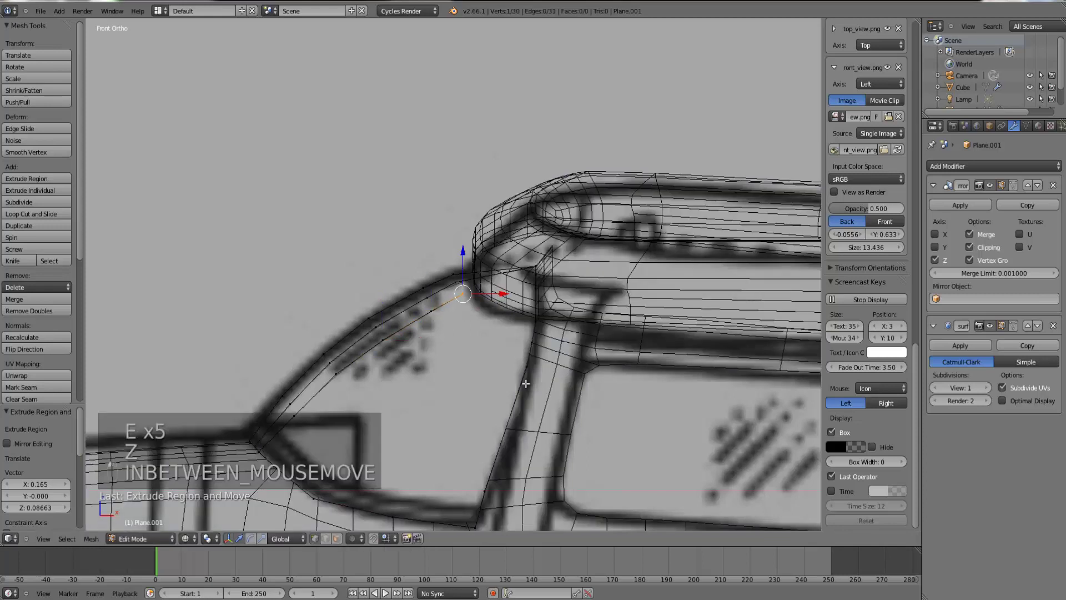
pyautogui.press('e')
pyautogui.press('e')
pyautogui.click(564, 373)
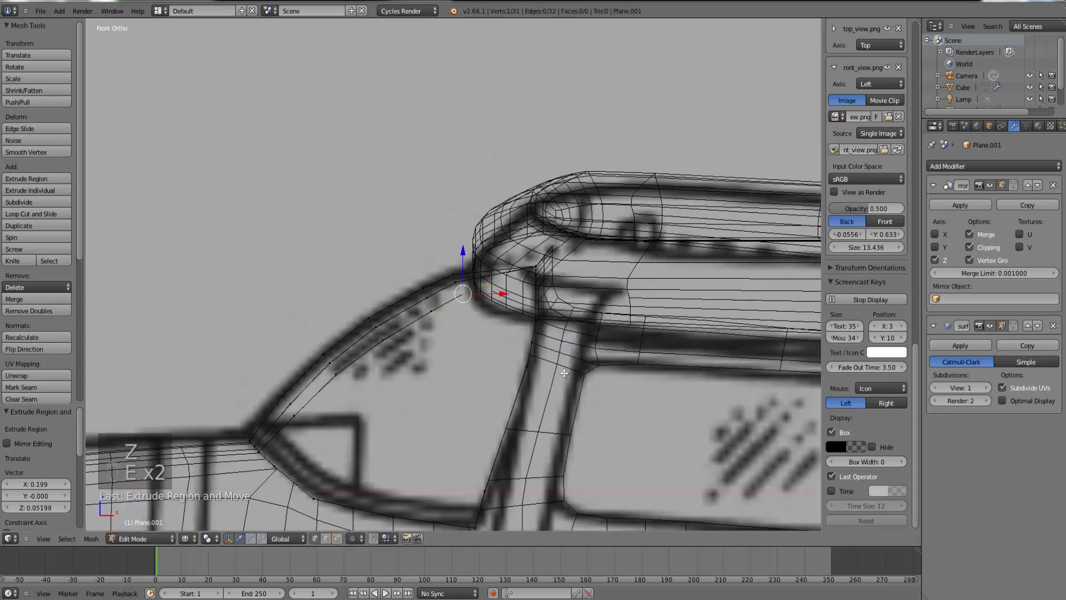
pyautogui.press('x')
pyautogui.click(503, 347)
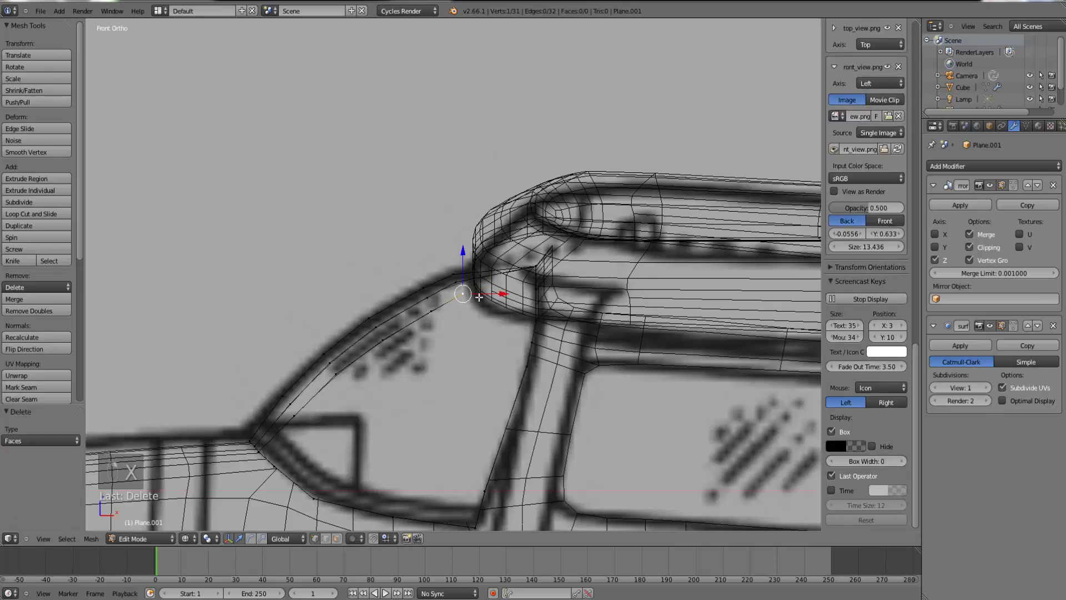
# - Try to join the third windshield line's upper end to the roof vertex with an edge, and undo it
pyautogui.moveTo(503, 348)
pyautogui.mouseDown(button='middle')
pyautogui.moveTo(554, 316)
pyautogui.moveTo(654, 360)
pyautogui.mouseUp(button='middle')
pyautogui.press('z')
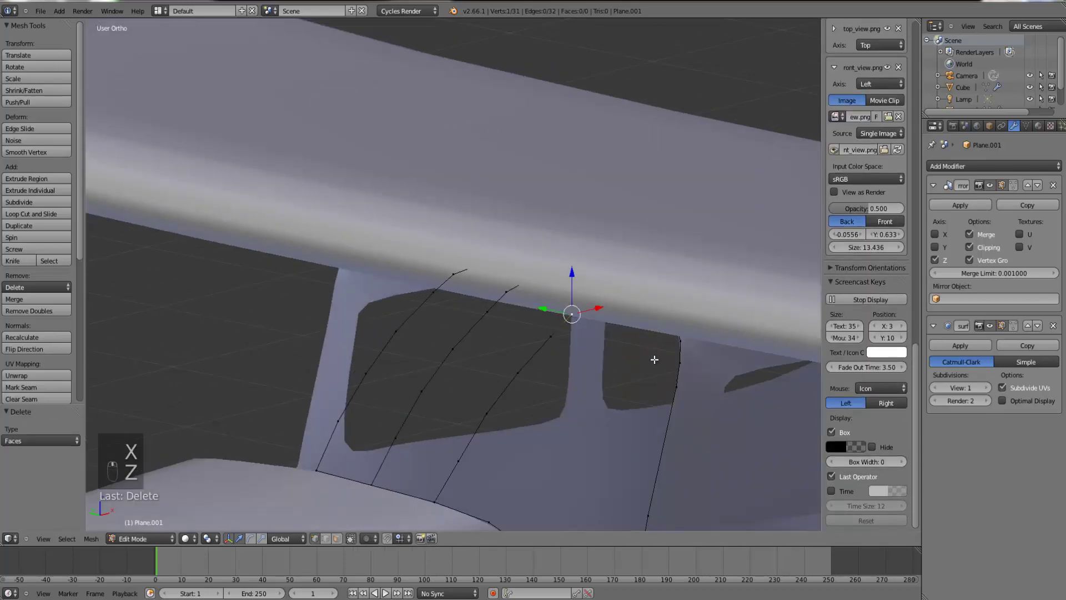
pyautogui.press('z')
pyautogui.moveTo(591, 323); pyautogui.dragTo(642, 281, button='middle')
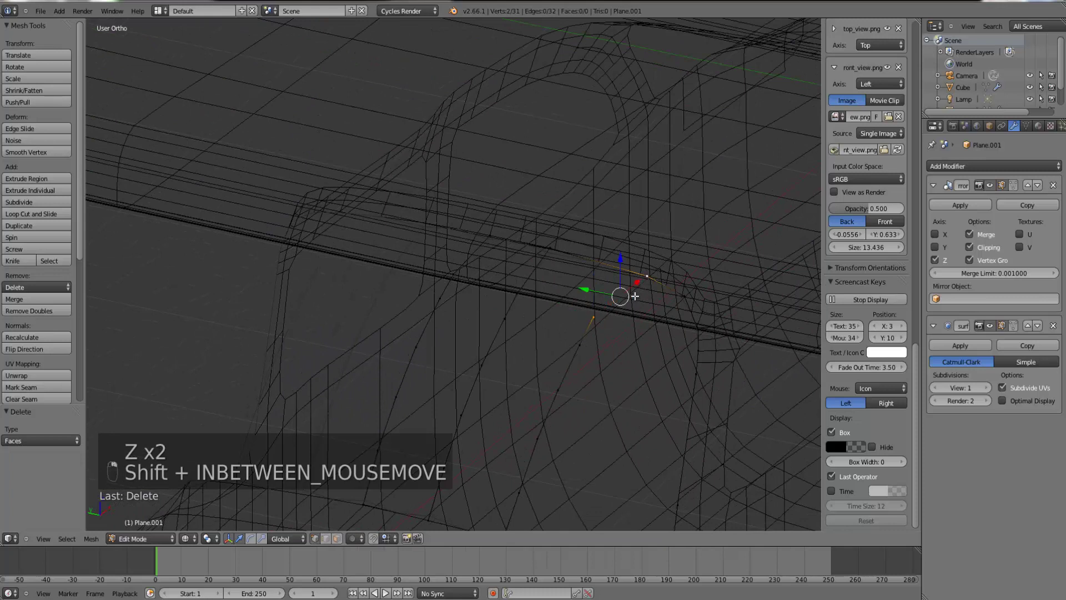
pyautogui.press('f')
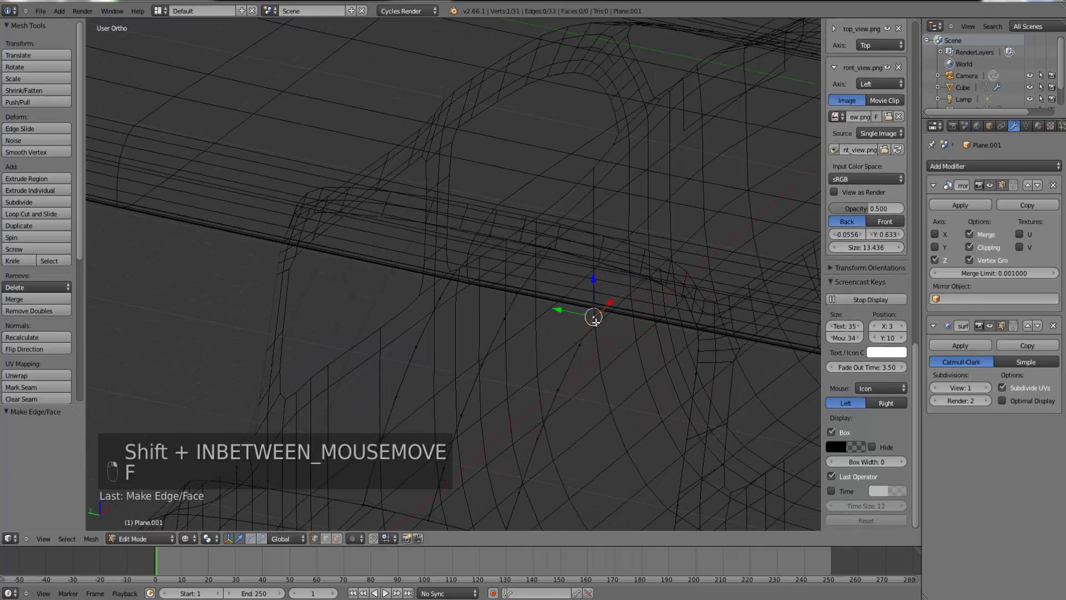
pyautogui.hotkey('ctrl', 'z')
pyautogui.hotkey('ctrl', 'z')
pyautogui.hotkey('ctrl', 'z')
pyautogui.hotkey('ctrl', 'z')
pyautogui.hotkey('ctrl', 'z')
pyautogui.hotkey('ctrl', 'z')
pyautogui.hotkey('ctrl', 'z')
pyautogui.hotkey('ctrl', 'z')
pyautogui.hotkey('ctrl', 'z')
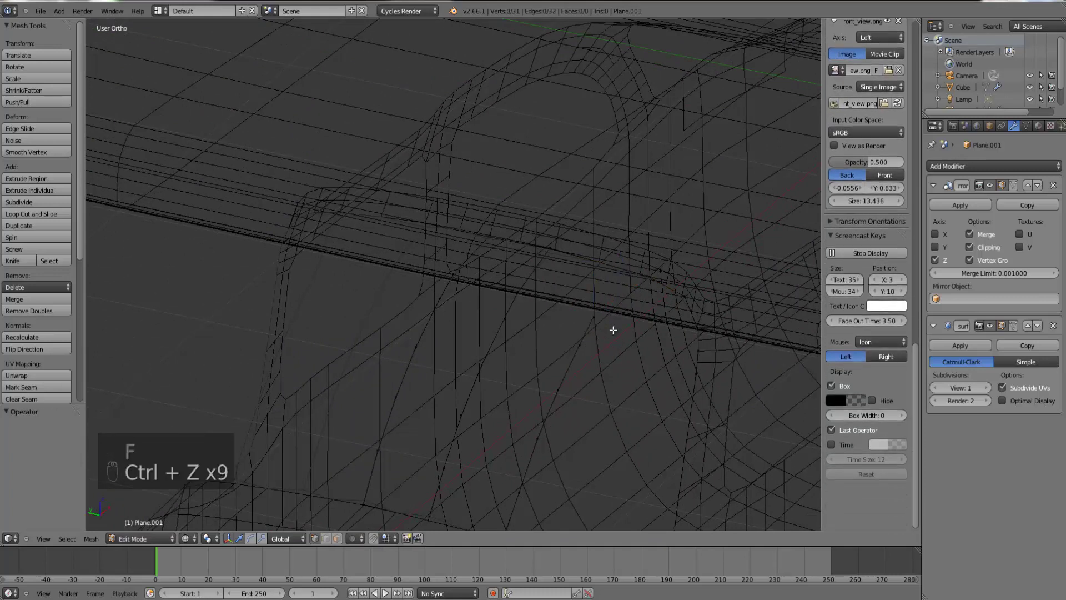
# - Delete the stray vertex at the third line's upper end and join the remaining end to its neighbouring roof vertex with an edge
pyautogui.press('z')
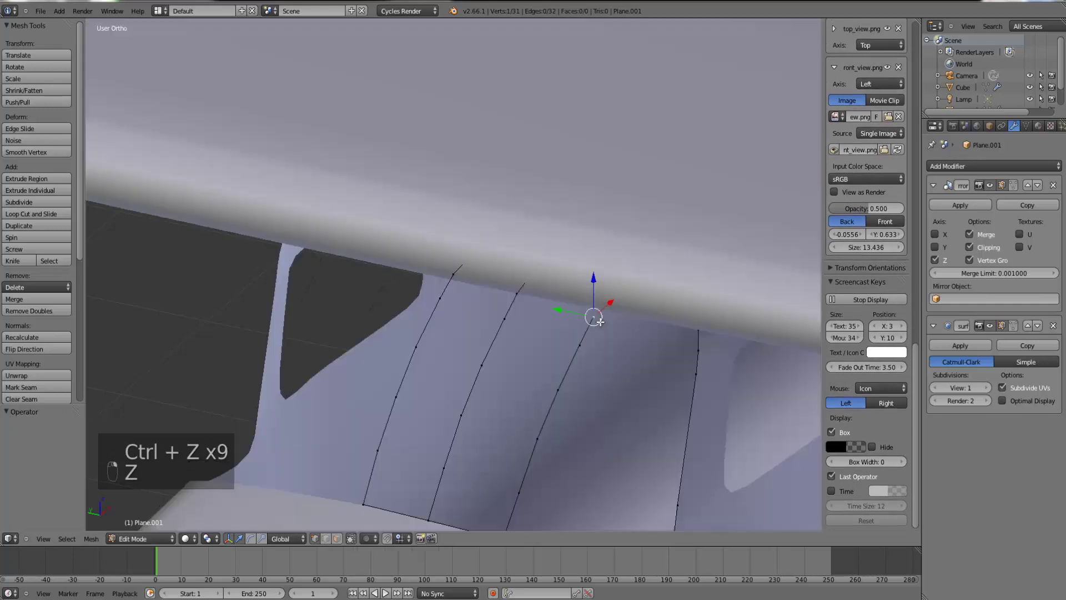
pyautogui.press('z')
pyautogui.press('x')
pyautogui.click(600, 296)
pyautogui.rightClick(600, 309)
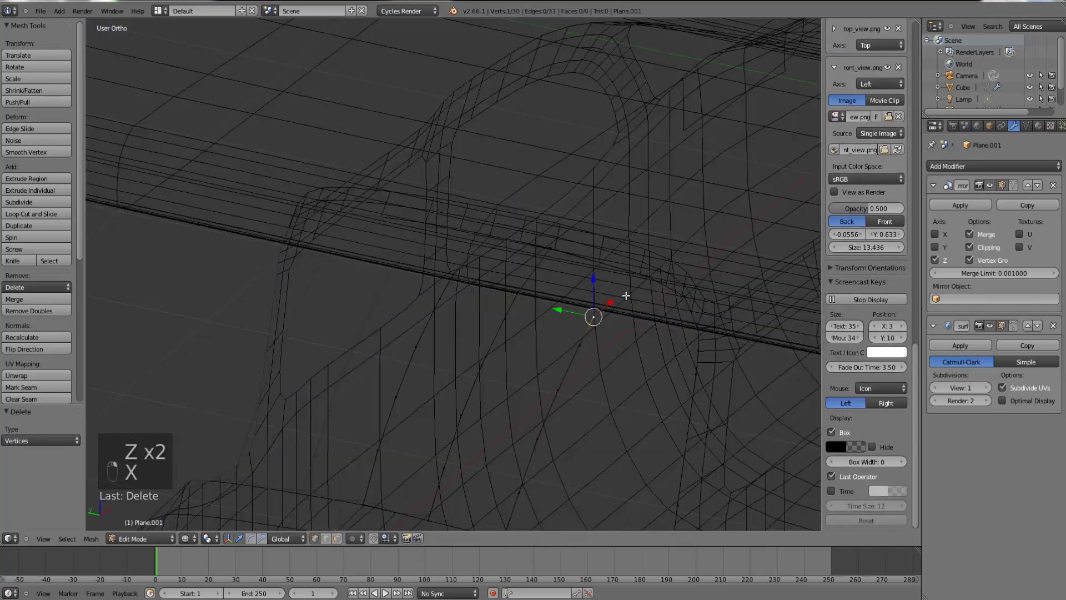
pyautogui.press('f')
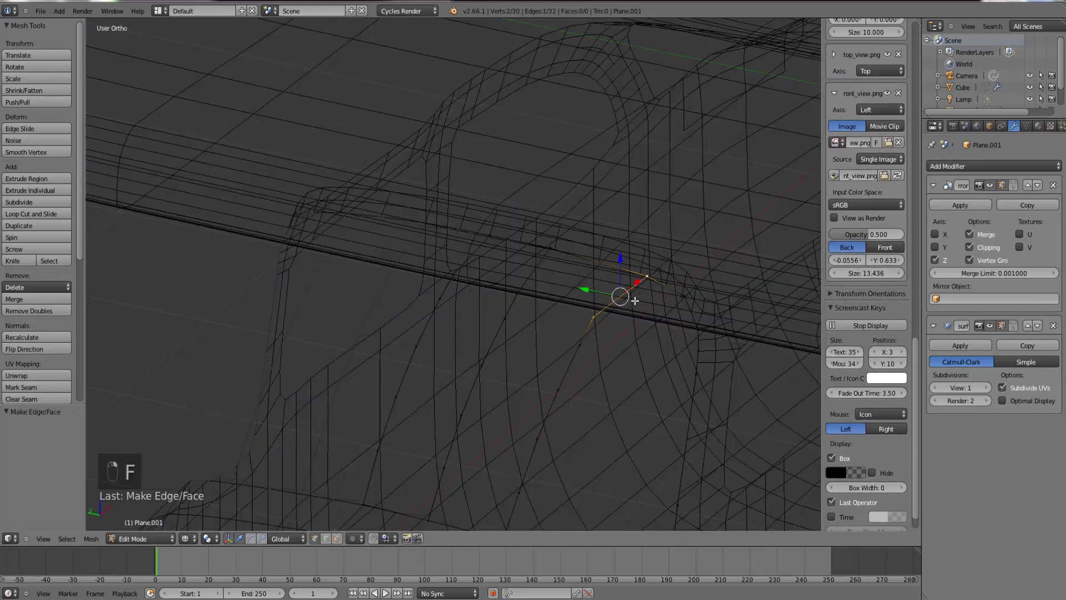
# - Extrude a fourth line of five vertices from the outline's fourth nose vertex, curving below the third line up to the wing's underside
pyautogui.press('KP_1')
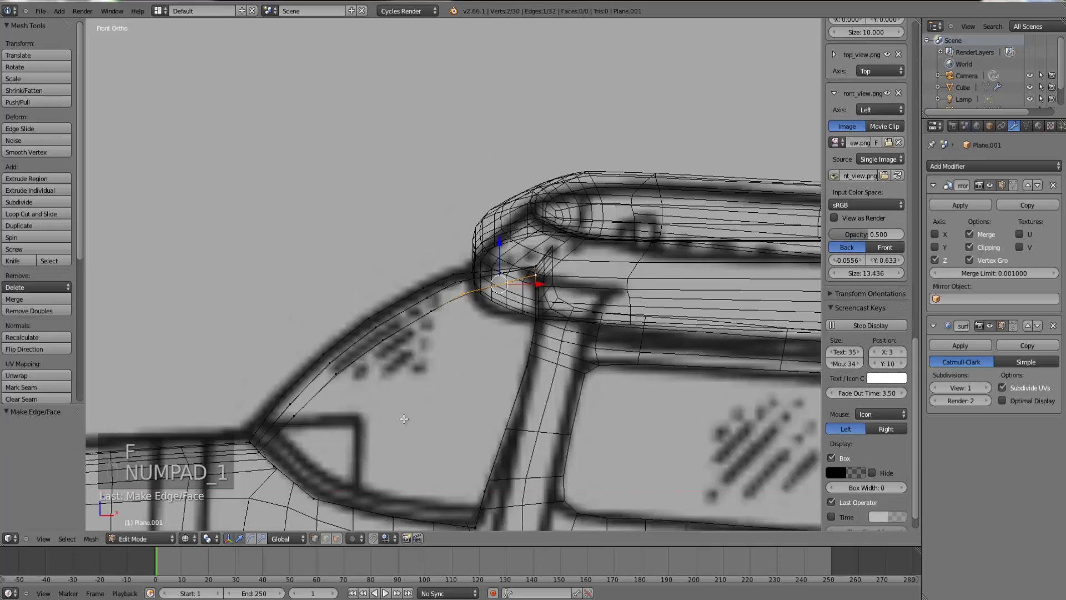
pyautogui.moveTo(404, 418); pyautogui.dragTo(454, 367, button='middle')
pyautogui.press('KP_1')
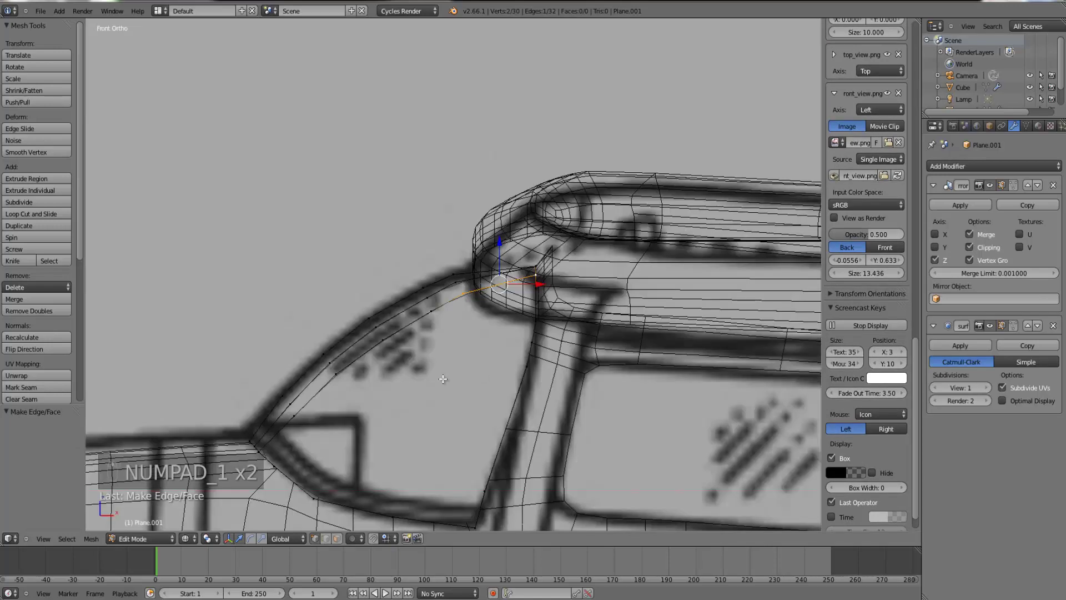
pyautogui.rightClick(265, 458)
pyautogui.press('z')
pyautogui.moveTo(314, 467); pyautogui.dragTo(326, 468, button='middle')
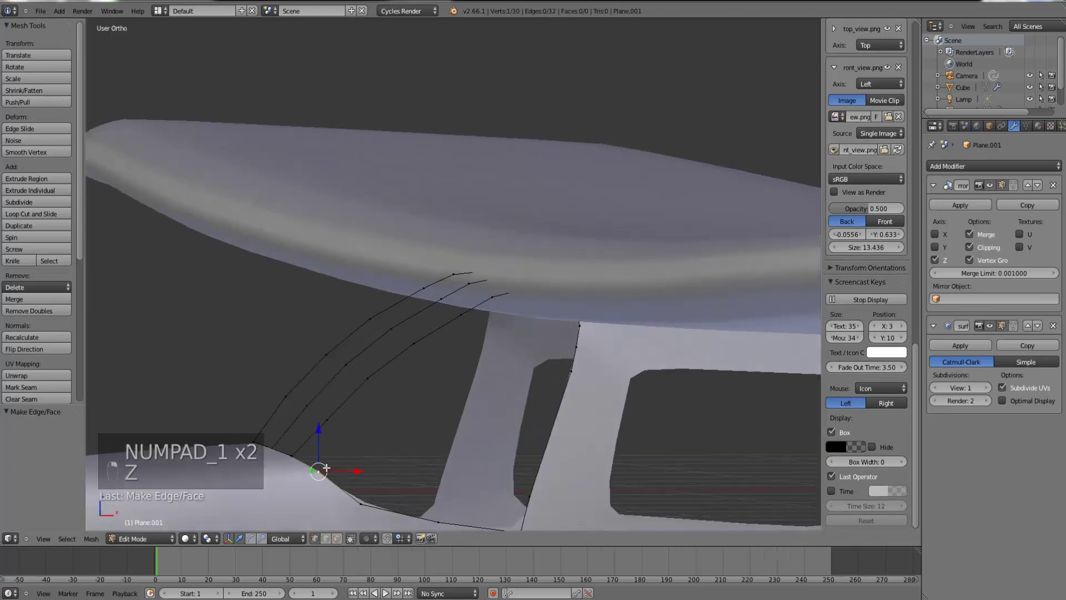
pyautogui.press('KP_1')
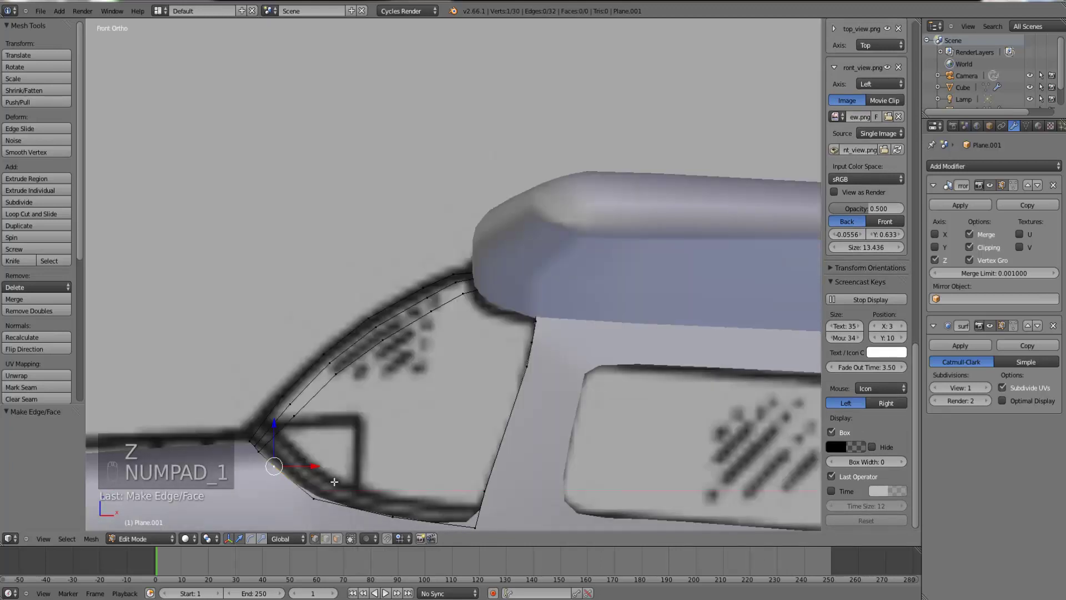
pyautogui.press('e')
pyautogui.click(347, 427)
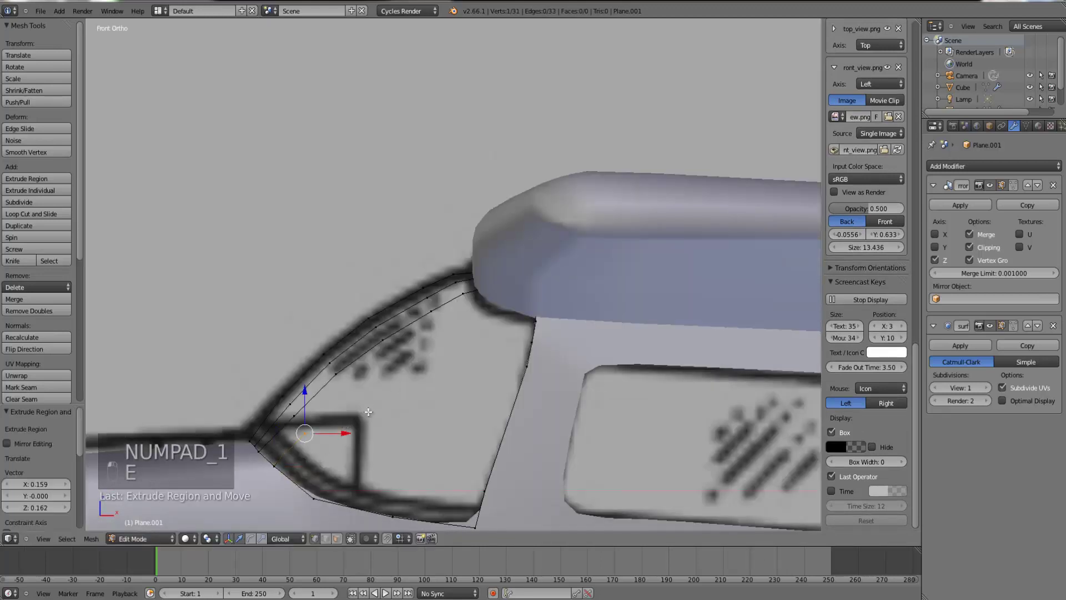
pyautogui.press('e')
pyautogui.click(405, 381)
pyautogui.press('e')
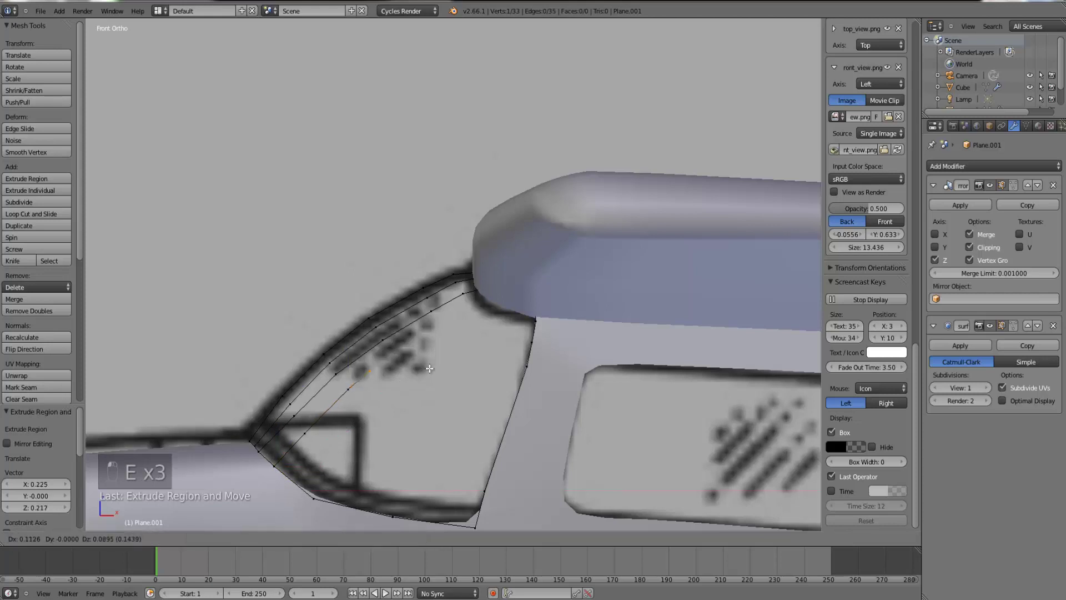
pyautogui.click(444, 360)
pyautogui.press('e')
pyautogui.click(488, 334)
pyautogui.press('e')
pyautogui.click(521, 314)
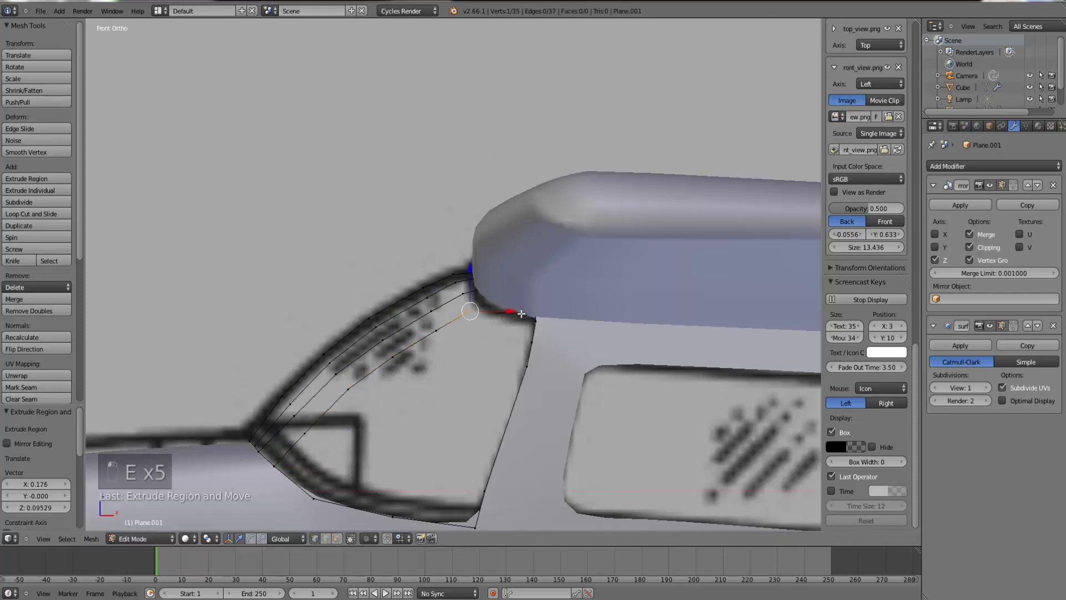
# - Join the fourth line's upper end to the neighbouring roof vertex with an edge
pyautogui.press('z')
pyautogui.moveTo(494, 337); pyautogui.dragTo(484, 274, button='middle')
pyautogui.press('z')
pyautogui.moveTo(514, 383); pyautogui.dragTo(539, 361, button='middle')
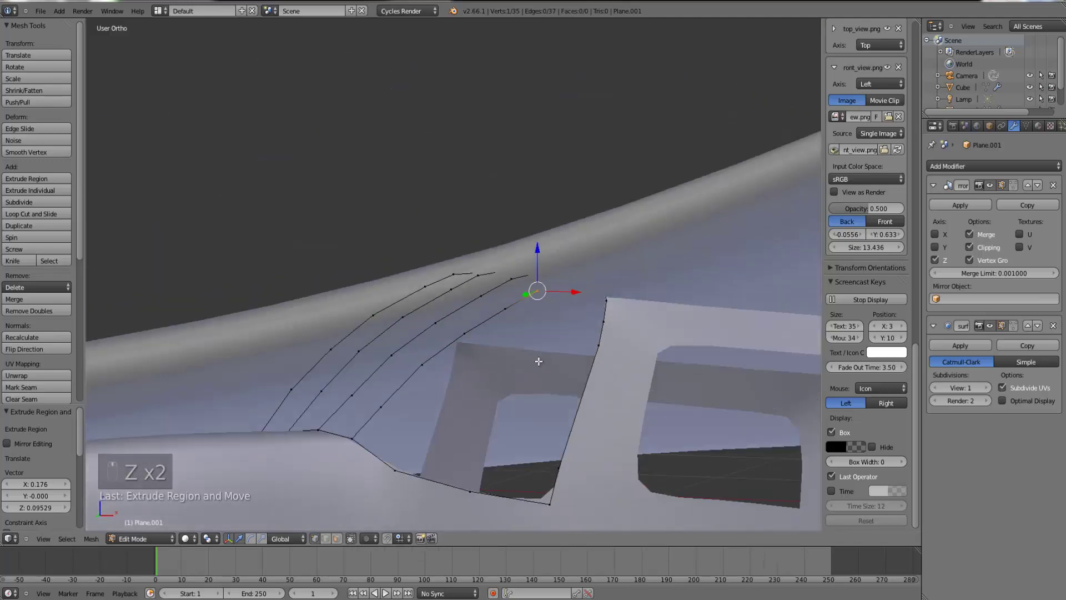
pyautogui.press('z')
pyautogui.moveTo(605, 317); pyautogui.dragTo(647, 337, button='middle')
pyautogui.keyDown('shift'); pyautogui.rightClick(664, 310); pyautogui.keyUp('shift')
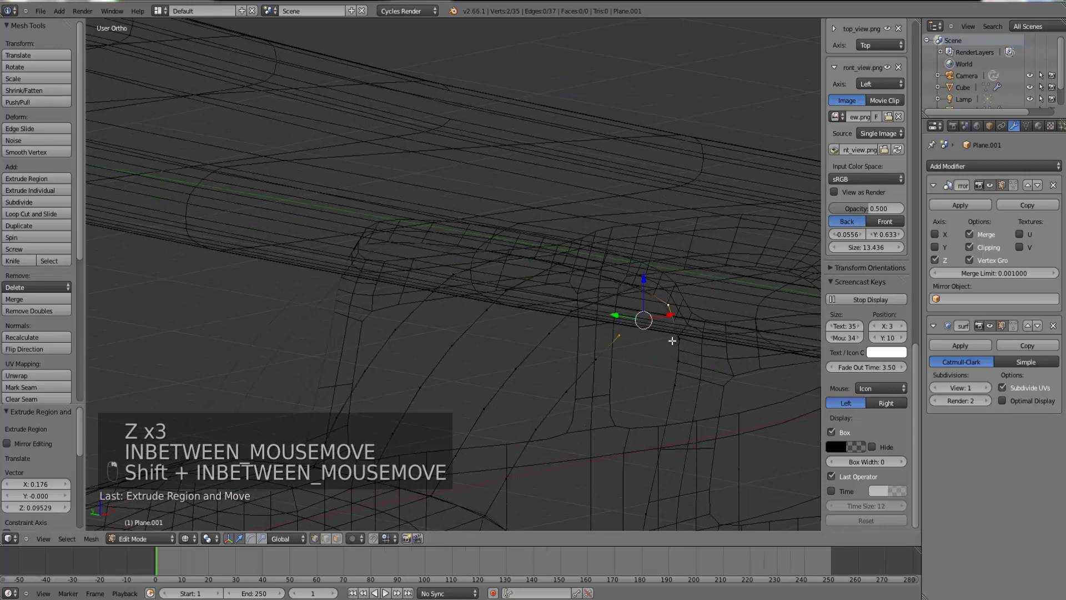
pyautogui.press('f')
# - Extrude a fifth line of five vertices from the next lower outline vertex, curving below the fourth line towards the door pillar's top
pyautogui.press('KP_1')
pyautogui.scroll(-2, 669, 339)
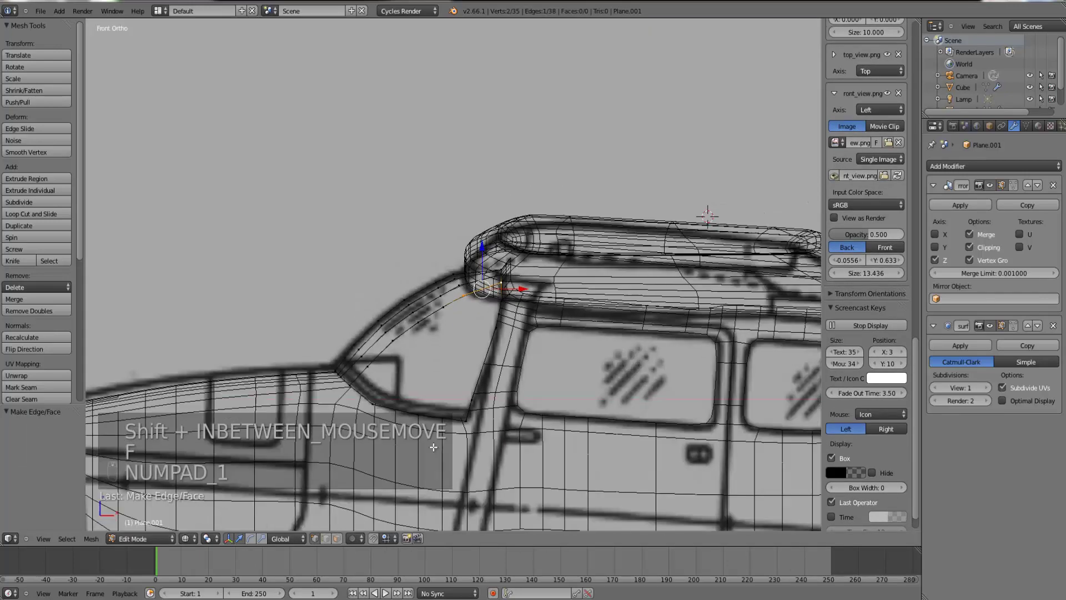
pyautogui.rightClick(385, 402)
pyautogui.scroll(1, 425, 409)
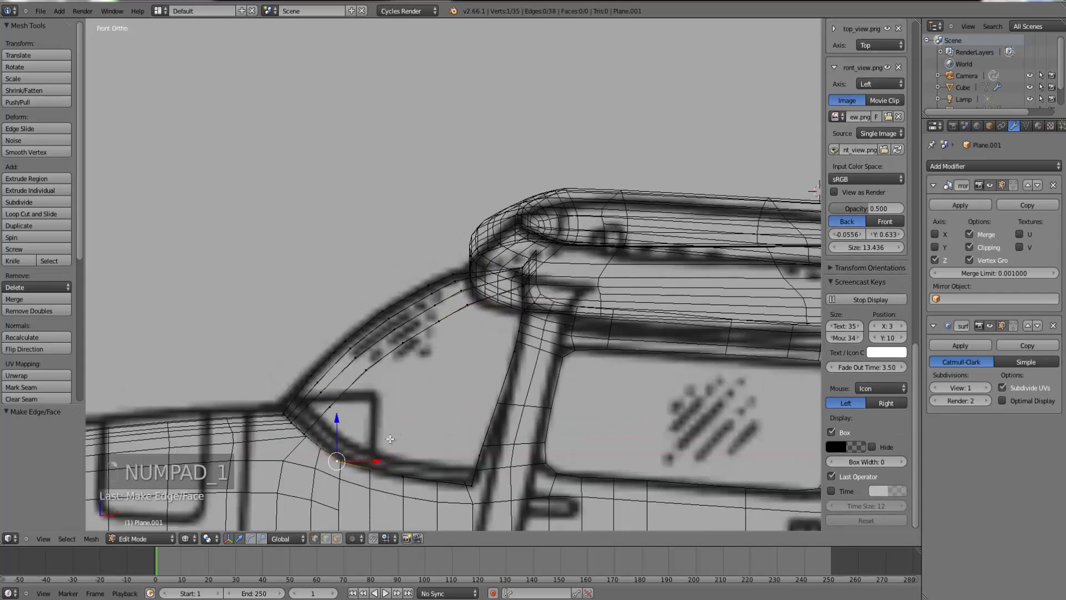
pyautogui.press('e')
pyautogui.click(403, 421)
pyautogui.press('e')
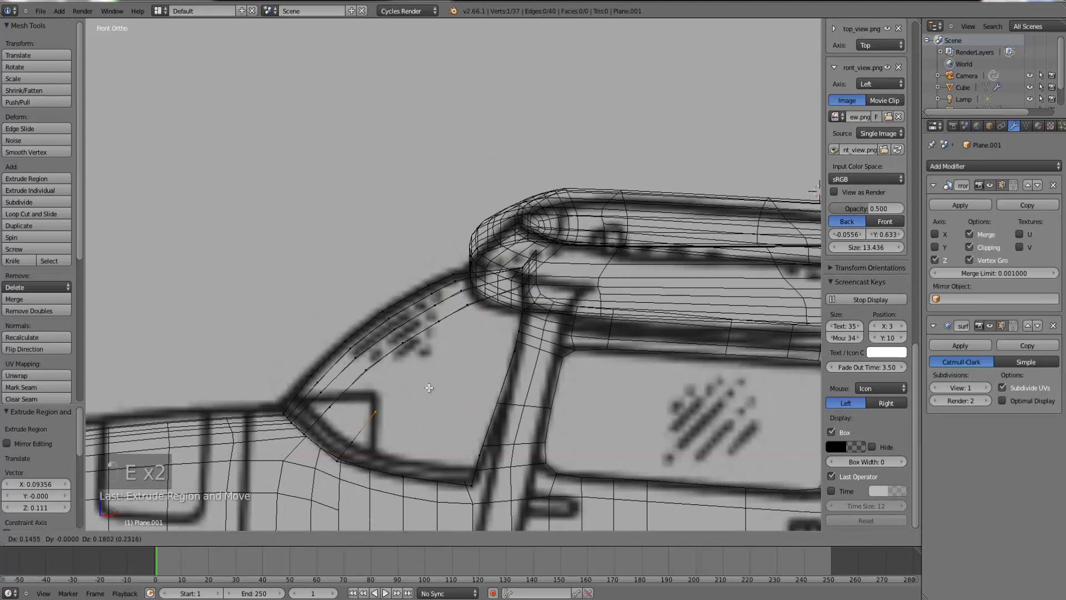
pyautogui.click(438, 382)
pyautogui.press('e')
pyautogui.click(470, 356)
pyautogui.press('e')
pyautogui.click(501, 334)
pyautogui.press('e')
pyautogui.click(529, 315)
# - Try to join the fifth line's upper end to the pillar vertex just below the outline's top corner, and undo the edge
pyautogui.press('z')
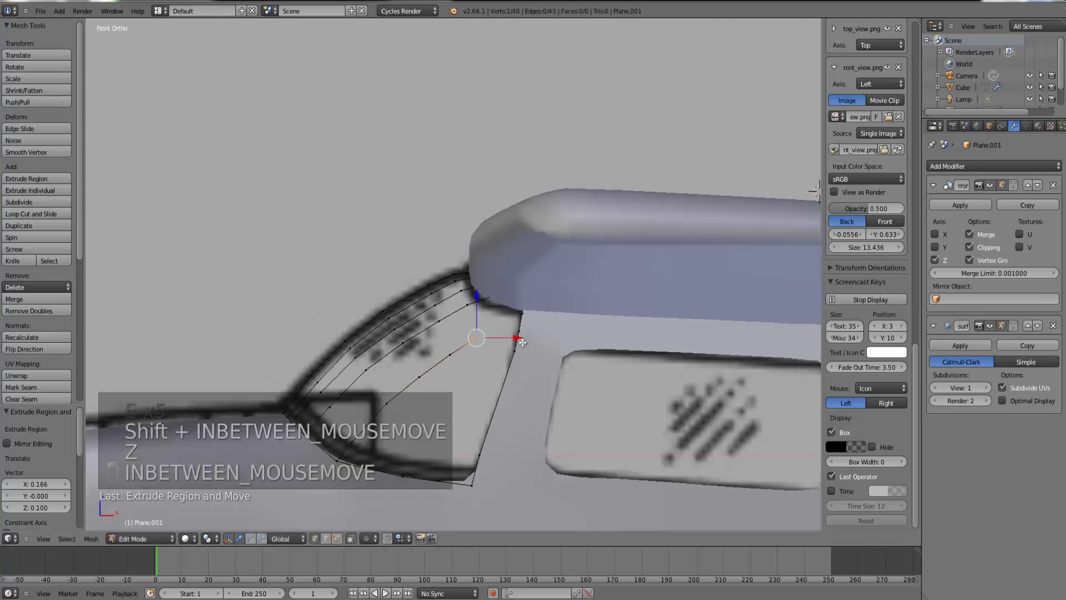
pyautogui.press('z')
pyautogui.moveTo(522, 343)
pyautogui.mouseDown(button='middle')
pyautogui.moveTo(501, 396)
pyautogui.moveTo(519, 395)
pyautogui.moveTo(474, 390)
pyautogui.mouseUp(button='middle')
pyautogui.press('z')
pyautogui.keyDown('shift'); pyautogui.rightClick(639, 348); pyautogui.keyUp('shift')
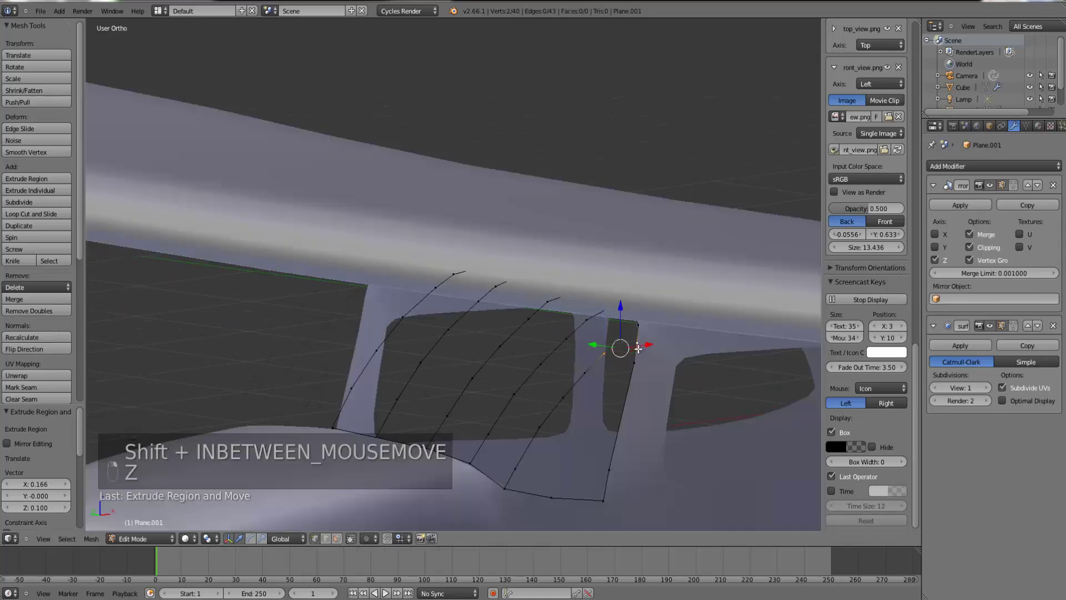
pyautogui.press('f')
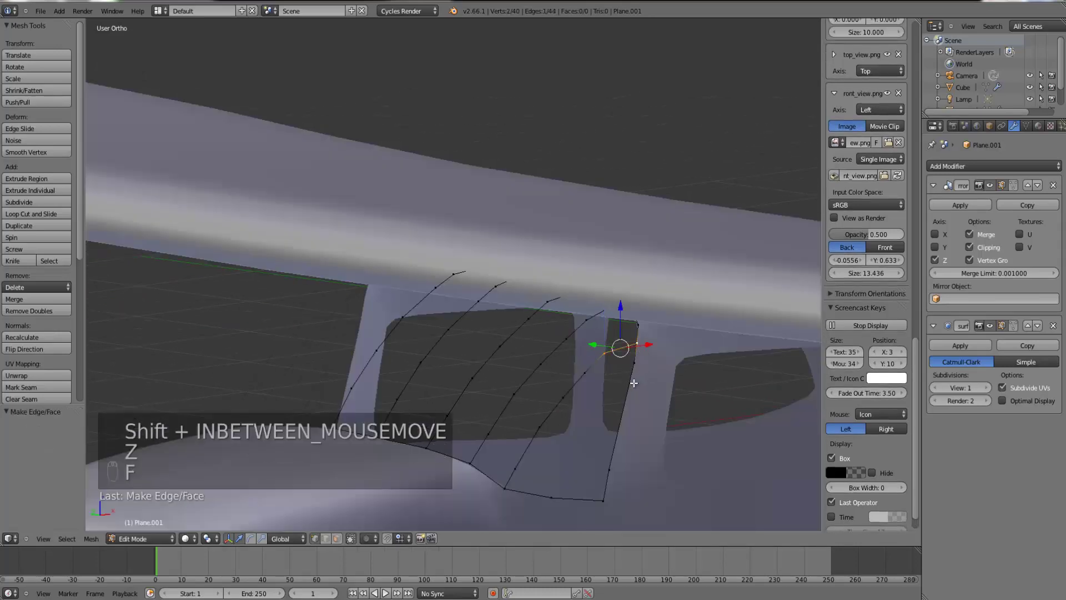
pyautogui.press('KP_1')
pyautogui.hotkey('ctrl', 'z')
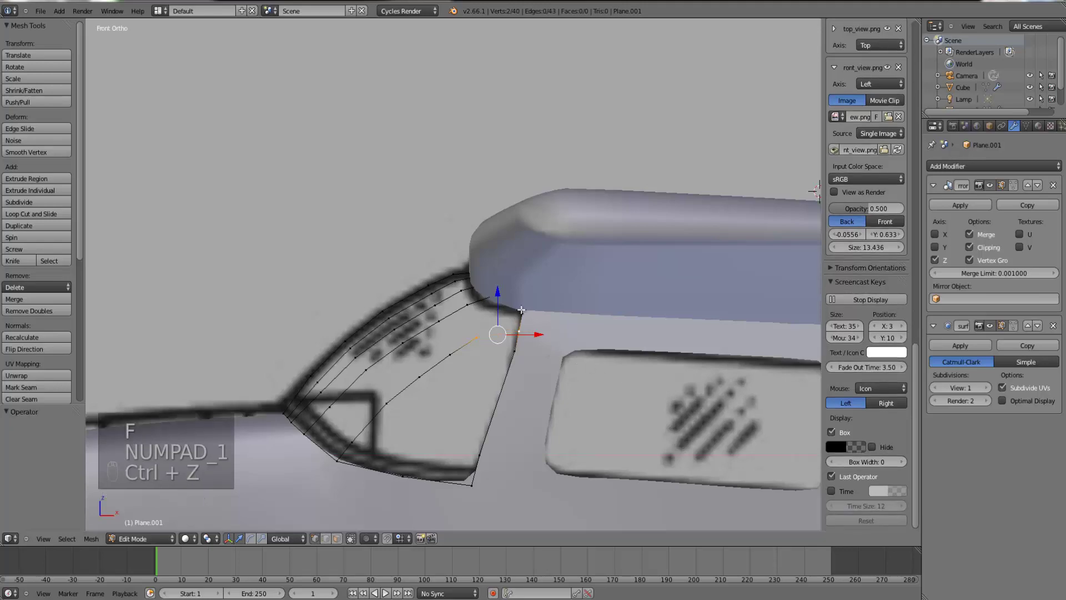
# - Join the fifth line's upper end to the outline's top corner vertex at the door pillar with an edge
pyautogui.press('f')
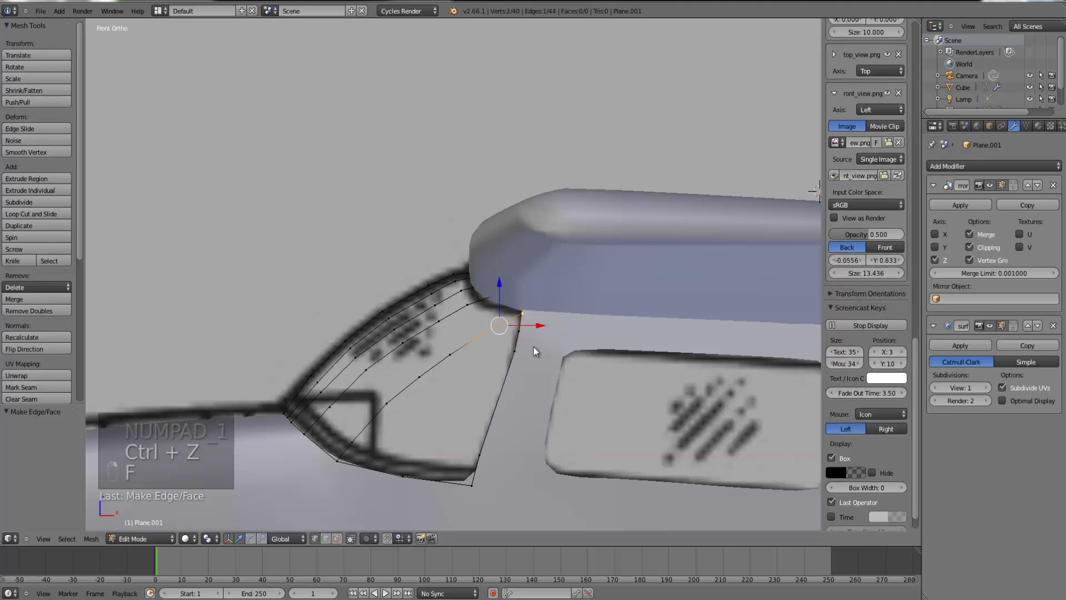
pyautogui.press('Tab')
pyautogui.press('z')
pyautogui.press('z')
pyautogui.press('Tab')
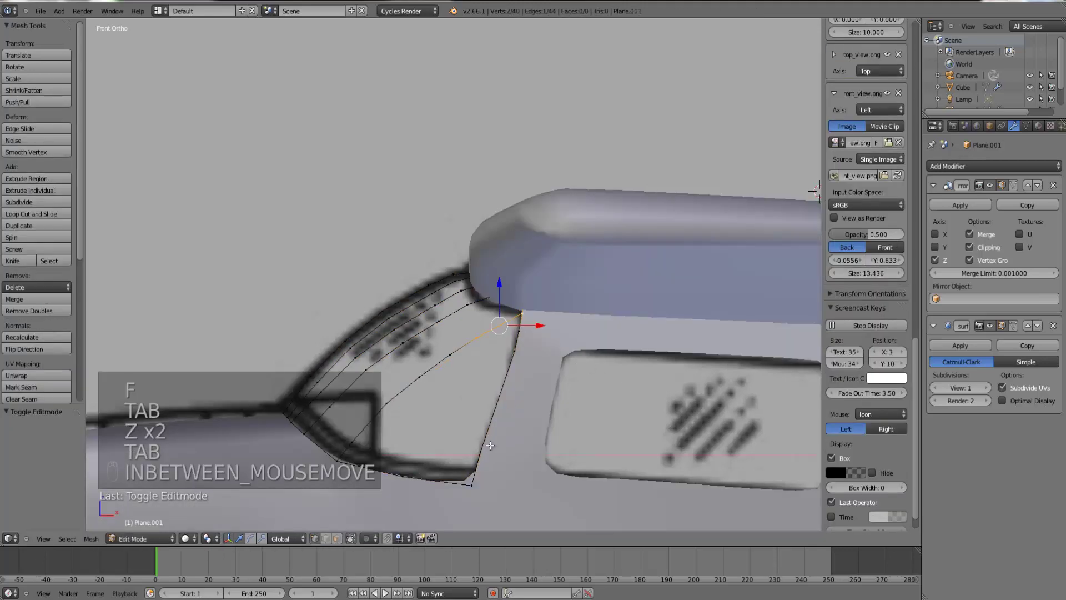
# - Fill the two lowest faces between the first and second windshield lines, starting at the nose
pyautogui.moveTo(505, 411); pyautogui.dragTo(475, 443, button='middle')
pyautogui.rightClick(340, 430)
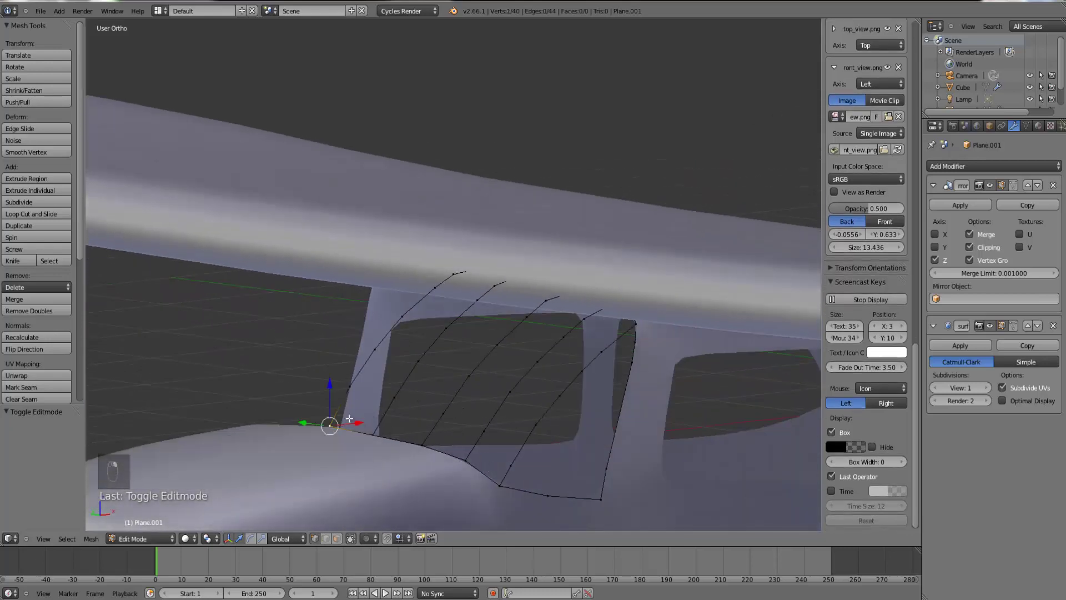
pyautogui.keyDown('shift'); pyautogui.rightClick(351, 395); pyautogui.keyUp('shift')
pyautogui.press('f')
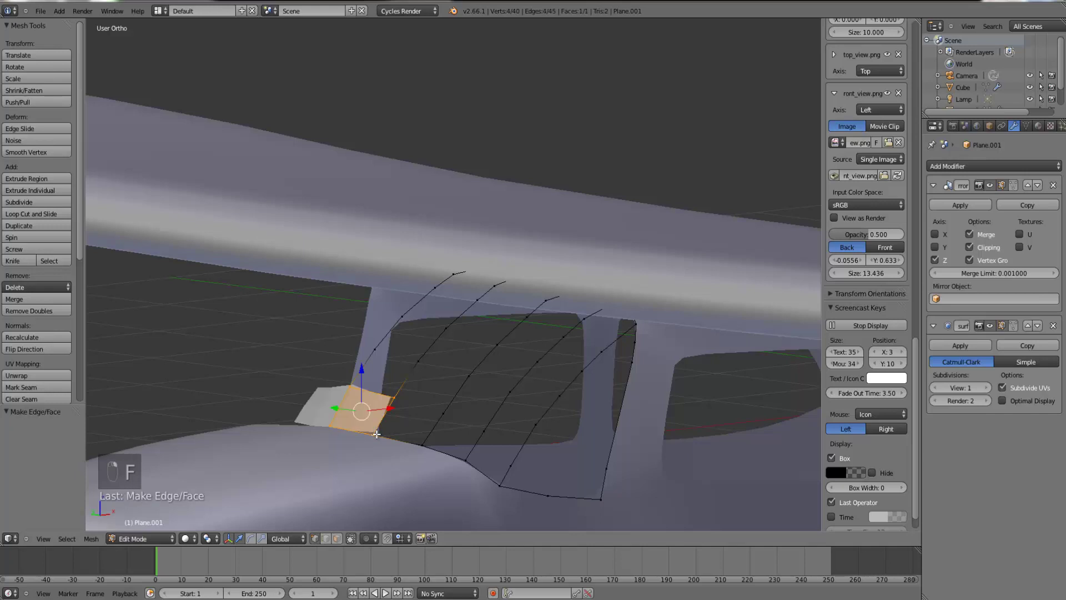
pyautogui.moveTo(348, 415); pyautogui.dragTo(368, 425, button='middle')
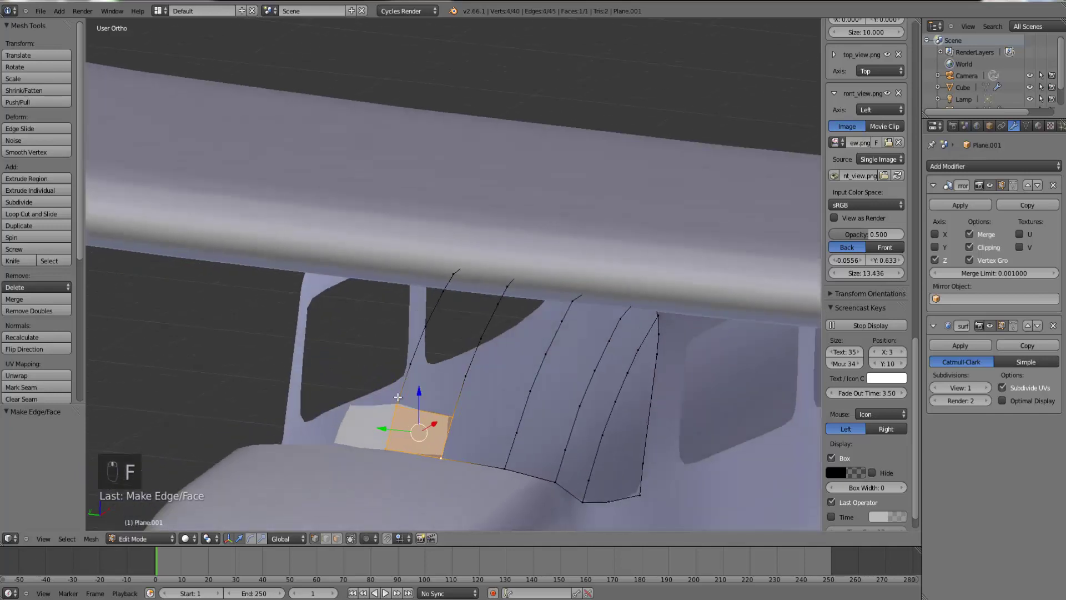
pyautogui.rightClick(399, 398)
pyautogui.keyDown('shift'); pyautogui.rightClick(407, 366); pyautogui.keyUp('shift')
pyautogui.keyDown('shift'); pyautogui.rightClick(457, 381); pyautogui.keyUp('shift')
pyautogui.keyDown('shift'); pyautogui.rightClick(446, 424); pyautogui.keyUp('shift')
pyautogui.press('f')
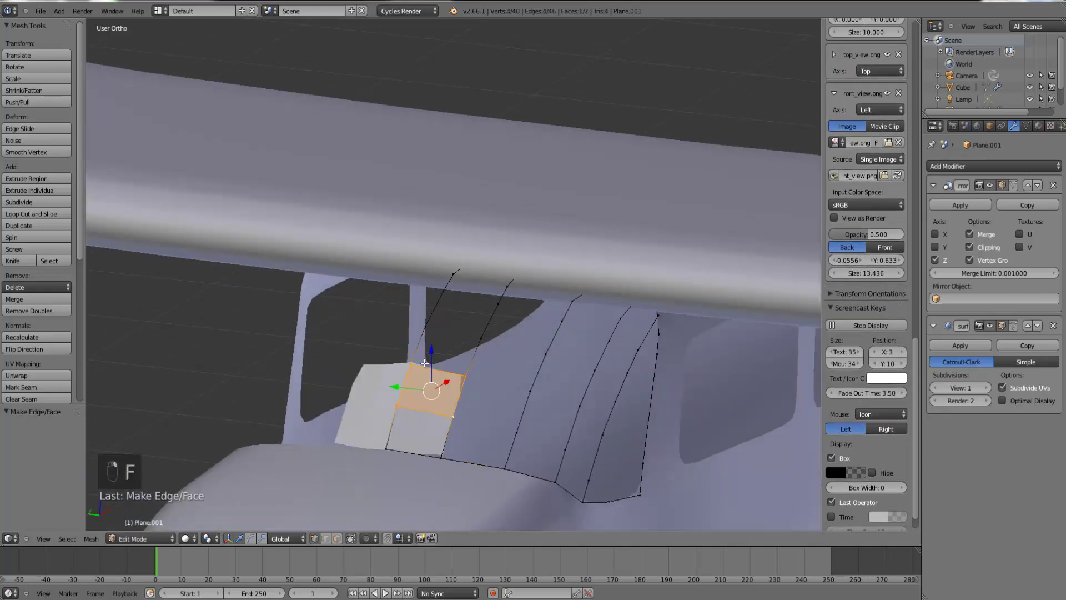
# - Fill the third and fourth faces upwards between the first and second windshield lines
pyautogui.rightClick(411, 364)
pyautogui.keyDown('shift'); pyautogui.rightClick(428, 328); pyautogui.keyUp('shift')
pyautogui.keyDown('shift'); pyautogui.rightClick(480, 338); pyautogui.keyUp('shift')
pyautogui.keyDown('shift'); pyautogui.rightClick(465, 375); pyautogui.keyUp('shift')
pyautogui.press('f')
pyautogui.rightClick(428, 327)
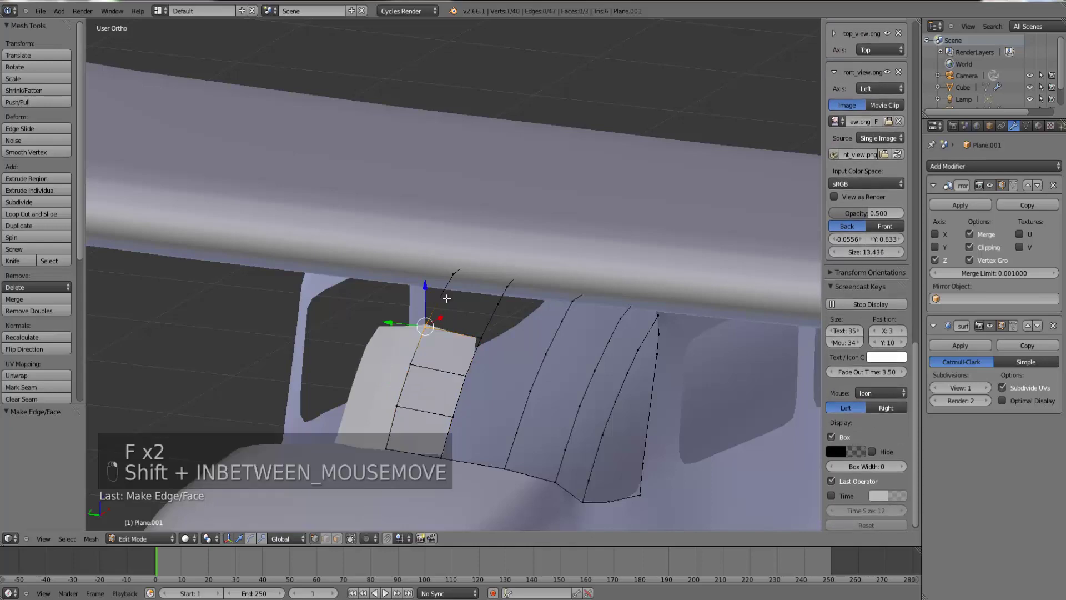
pyautogui.keyDown('shift'); pyautogui.rightClick(443, 293); pyautogui.keyUp('shift')
pyautogui.press('f')
# - Fill the last two faces between the first and second windshield lines, closing the strip up to the roof vertices
pyautogui.rightClick(444, 292)
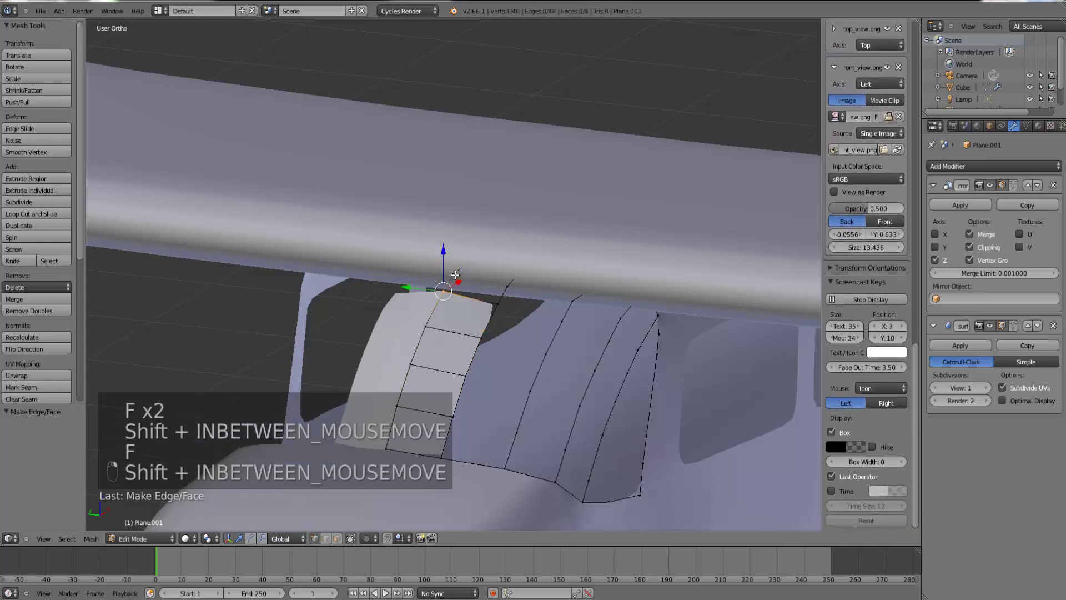
pyautogui.keyDown('shift'); pyautogui.rightClick(454, 275); pyautogui.keyUp('shift')
pyautogui.keyDown('shift'); pyautogui.rightClick(507, 286); pyautogui.keyUp('shift')
pyautogui.keyDown('shift'); pyautogui.rightClick(499, 306); pyautogui.keyUp('shift')
pyautogui.press('f')
pyautogui.press('z')
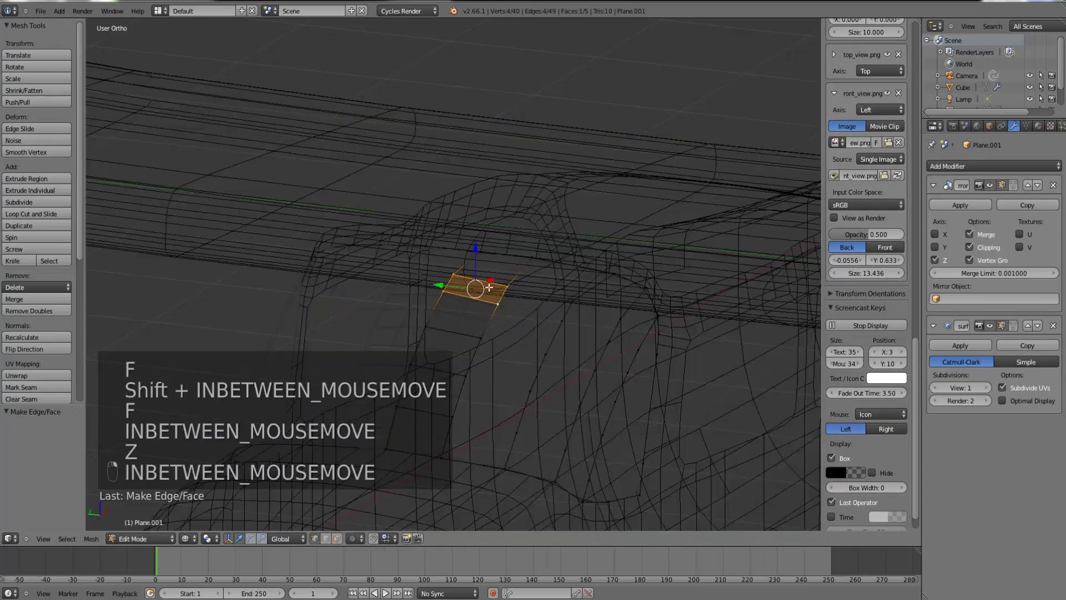
pyautogui.rightClick(454, 275)
pyautogui.keyDown('shift'); pyautogui.rightClick(481, 253); pyautogui.keyUp('shift')
pyautogui.press('f')
# - Check the filled strip in Object Mode, and fill the topmost face between the second and third lines at the roof
pyautogui.press('Tab')
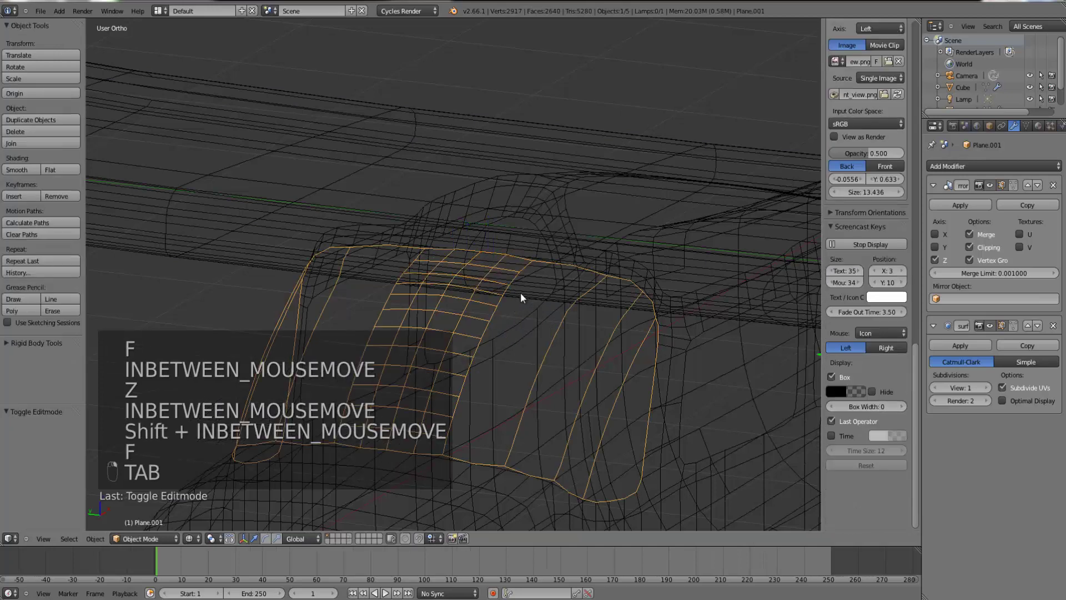
pyautogui.press('z')
pyautogui.moveTo(478, 339)
pyautogui.mouseDown(button='middle')
pyautogui.moveTo(460, 312)
pyautogui.moveTo(477, 355)
pyautogui.moveTo(526, 300)
pyautogui.mouseUp(button='middle')
pyautogui.press('Tab')
pyautogui.press('z')
pyautogui.rightClick(501, 289)
pyautogui.keyDown('shift'); pyautogui.rightClick(540, 265); pyautogui.keyUp('shift')
pyautogui.keyDown('shift'); pyautogui.rightClick(606, 284); pyautogui.keyUp('shift')
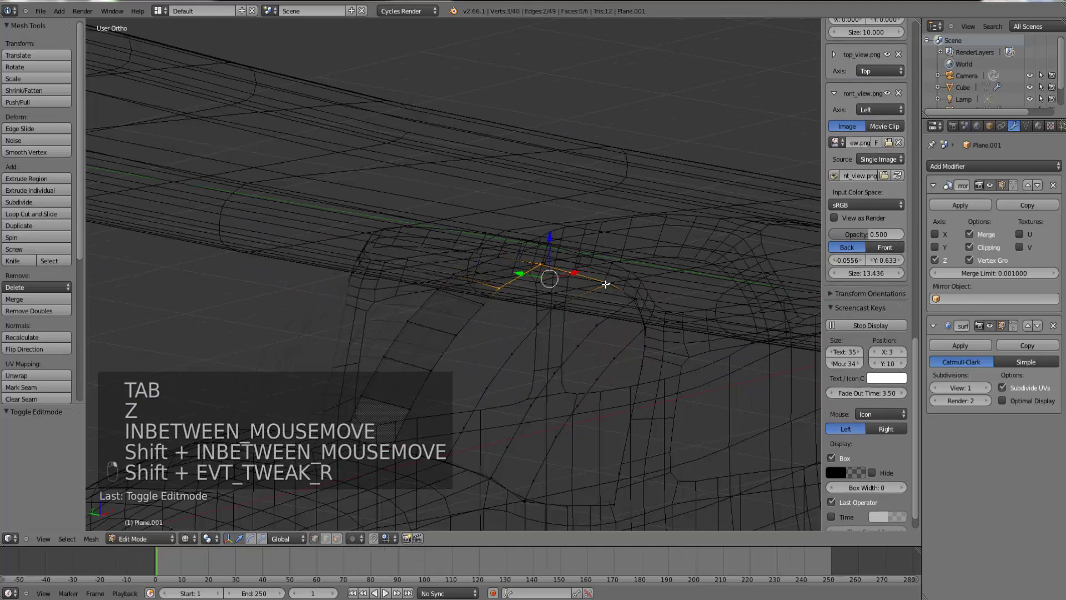
pyautogui.press('f')
# - Fill the second and third faces down from the roof between the second and third windshield lines
pyautogui.rightClick(486, 305)
pyautogui.keyDown('shift'); pyautogui.rightClick(500, 289); pyautogui.keyUp('shift')
pyautogui.keyDown('shift'); pyautogui.rightClick(536, 322); pyautogui.keyUp('shift')
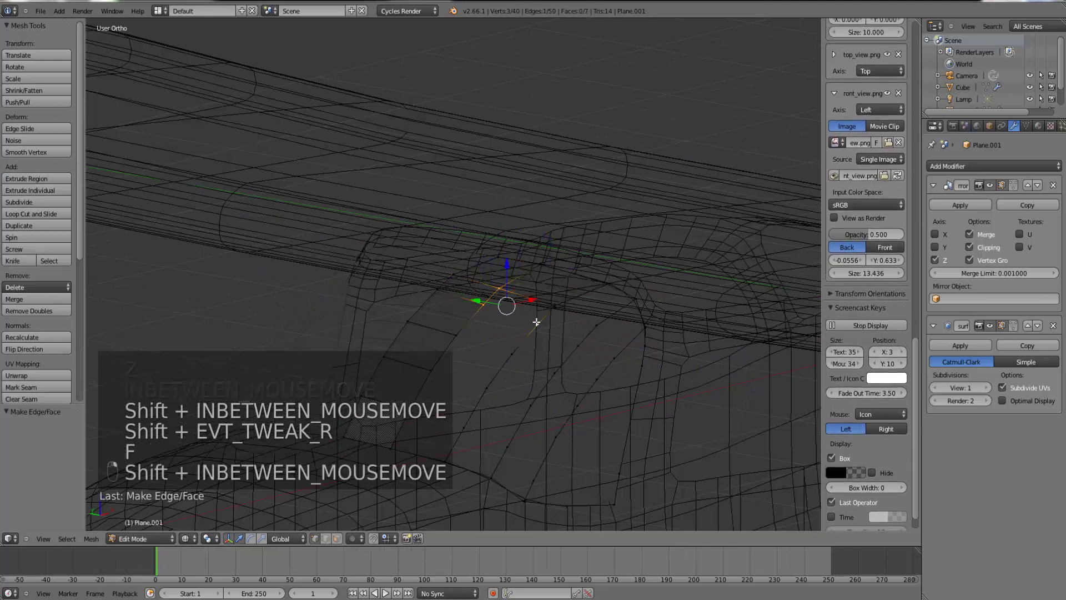
pyautogui.keyDown('shift'); pyautogui.rightClick(537, 322); pyautogui.keyUp('shift')
pyautogui.press('f')
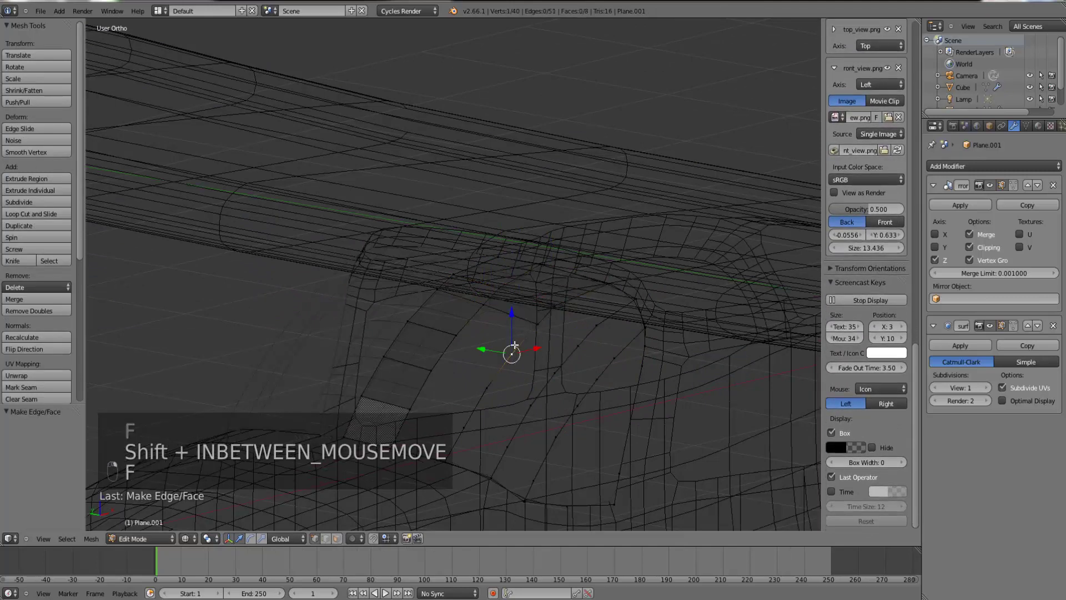
pyautogui.press('z')
pyautogui.keyDown('shift'); pyautogui.rightClick(456, 339); pyautogui.keyUp('shift')
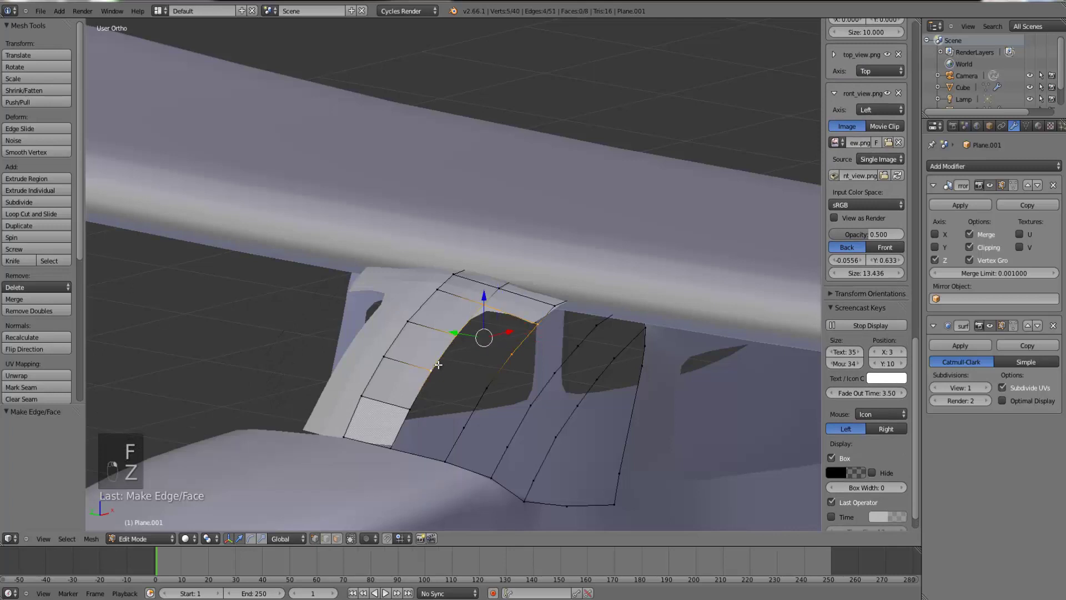
pyautogui.press('f')
# - Fill the fourth and fifth faces downwards between the second and third windshield lines
pyautogui.rightClick(456, 337)
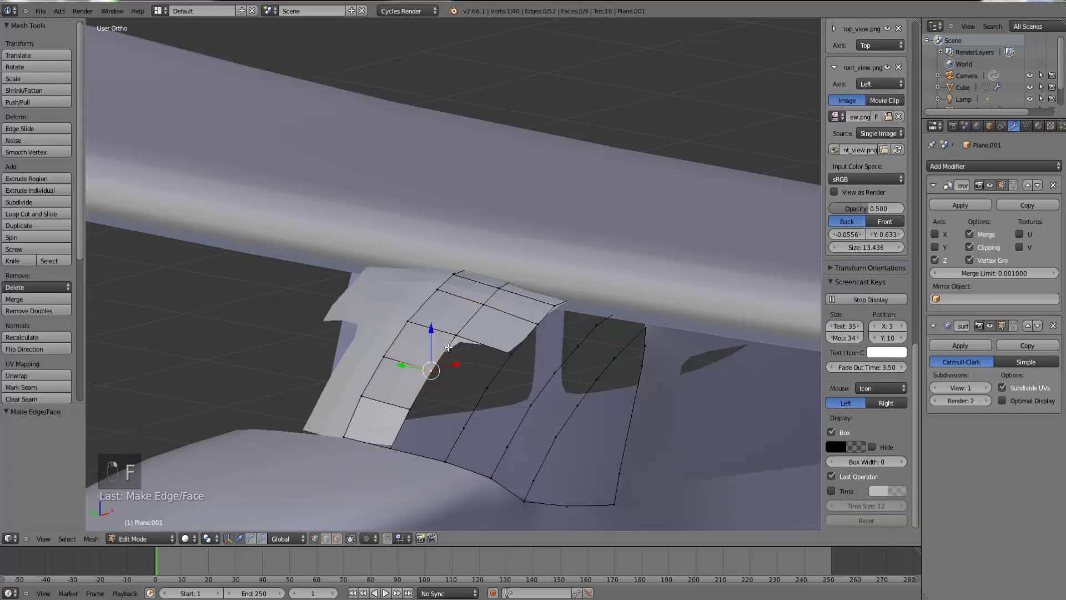
pyautogui.keyDown('shift'); pyautogui.rightClick(432, 369); pyautogui.keyUp('shift')
pyautogui.keyDown('shift'); pyautogui.rightClick(488, 388); pyautogui.keyUp('shift')
pyautogui.press('f')
pyautogui.rightClick(409, 410)
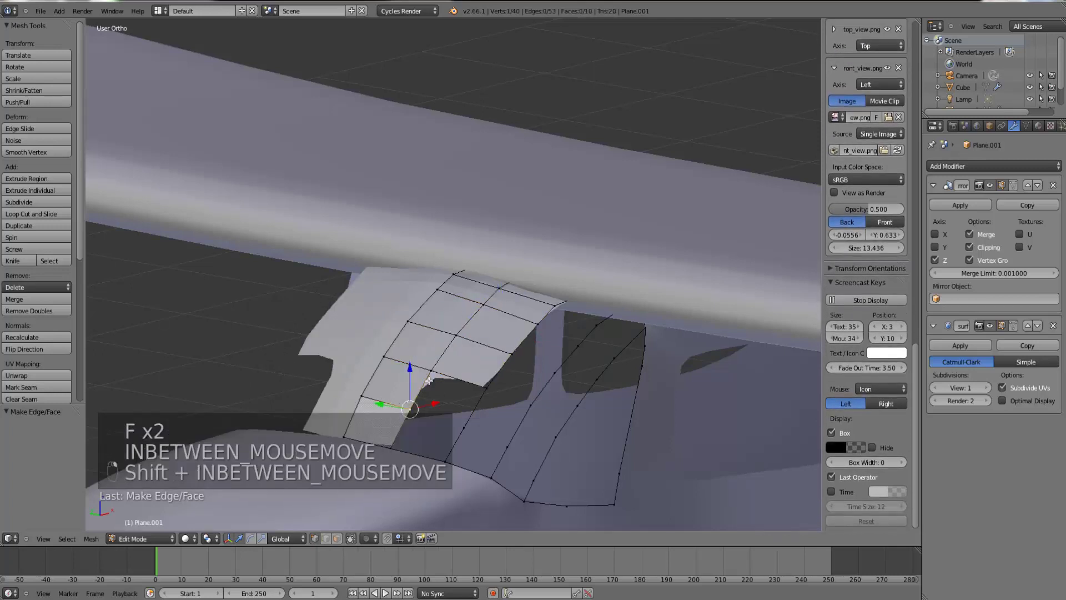
pyautogui.keyDown('shift'); pyautogui.rightClick(431, 371); pyautogui.keyUp('shift')
pyautogui.press('f')
# - Fill the lowest face between the second and third windshield lines, closing the strip at the nose
pyautogui.rightClick(395, 451)
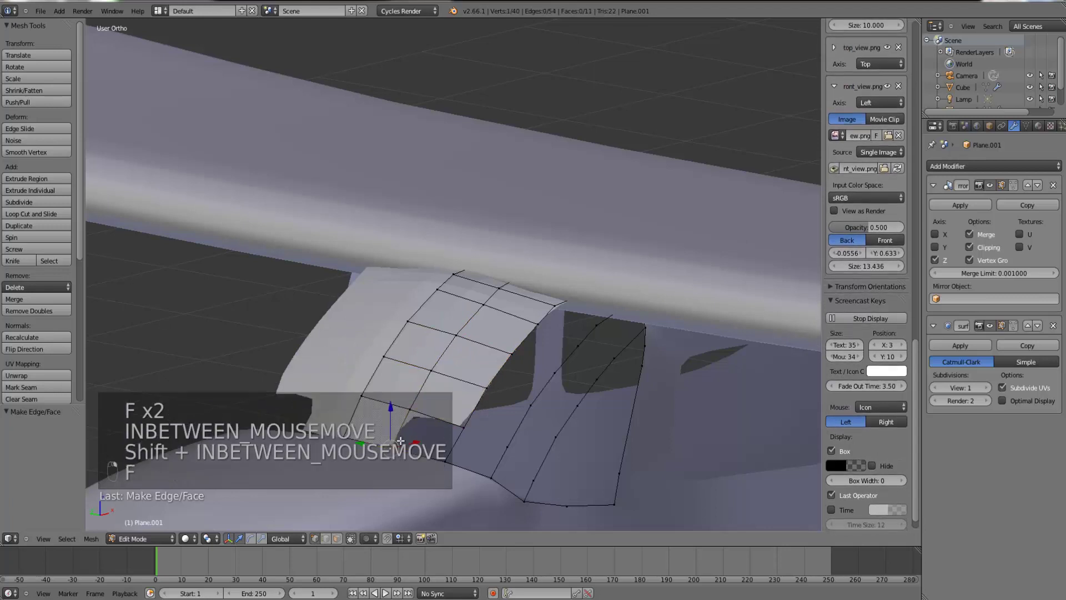
pyautogui.keyDown('shift'); pyautogui.rightClick(410, 410); pyautogui.keyUp('shift')
pyautogui.keyDown('shift'); pyautogui.rightClick(464, 427); pyautogui.keyUp('shift')
pyautogui.press('f')
# - Fill the two lowest faces between the third and fourth windshield lines, starting at the nose
pyautogui.rightClick(444, 461)
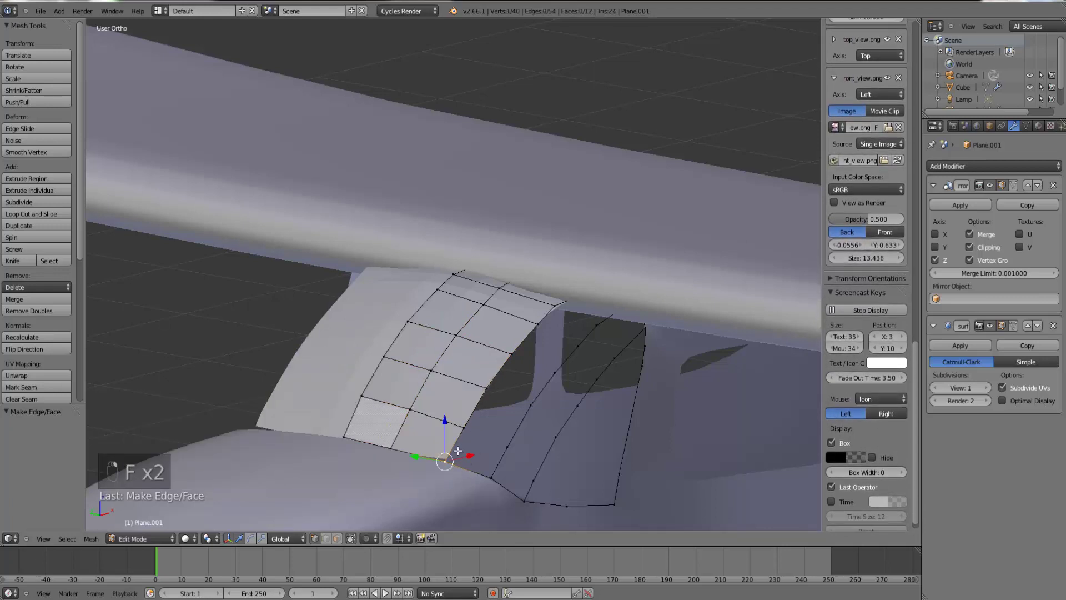
pyautogui.keyDown('shift'); pyautogui.rightClick(464, 428); pyautogui.keyUp('shift')
pyautogui.press('f')
pyautogui.rightClick(465, 428)
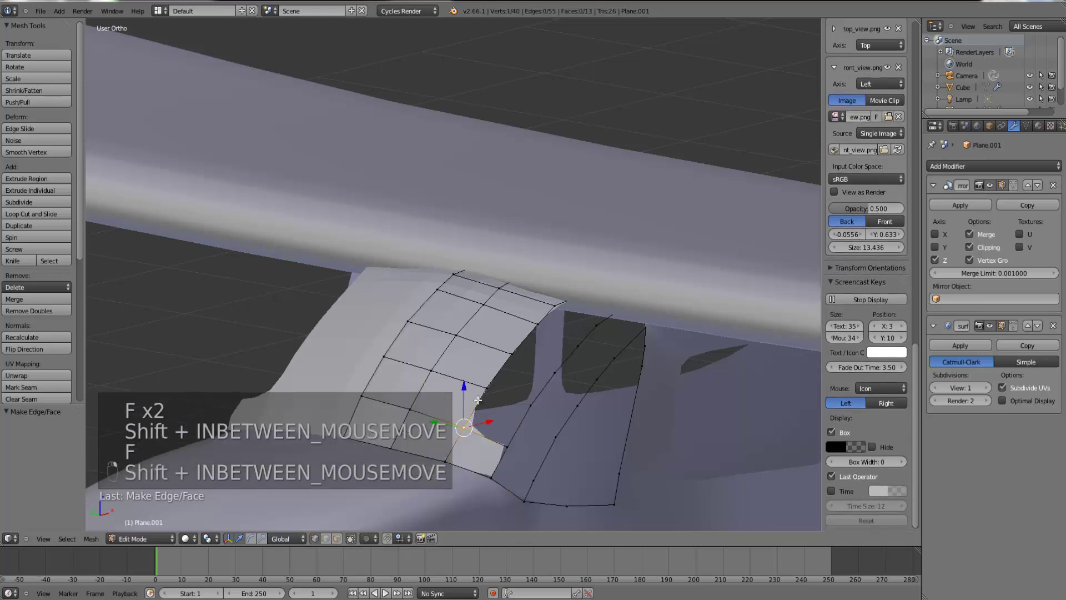
pyautogui.keyDown('shift'); pyautogui.rightClick(486, 388); pyautogui.keyUp('shift')
pyautogui.keyDown('shift'); pyautogui.rightClick(529, 406); pyautogui.keyUp('shift')
pyautogui.keyDown('shift'); pyautogui.rightClick(504, 445); pyautogui.keyUp('shift')
pyautogui.press('f')
# - Fill the third and fourth faces upwards between the third and fourth windshield lines
pyautogui.rightClick(487, 388)
pyautogui.keyDown('shift'); pyautogui.rightClick(511, 355); pyautogui.keyUp('shift')
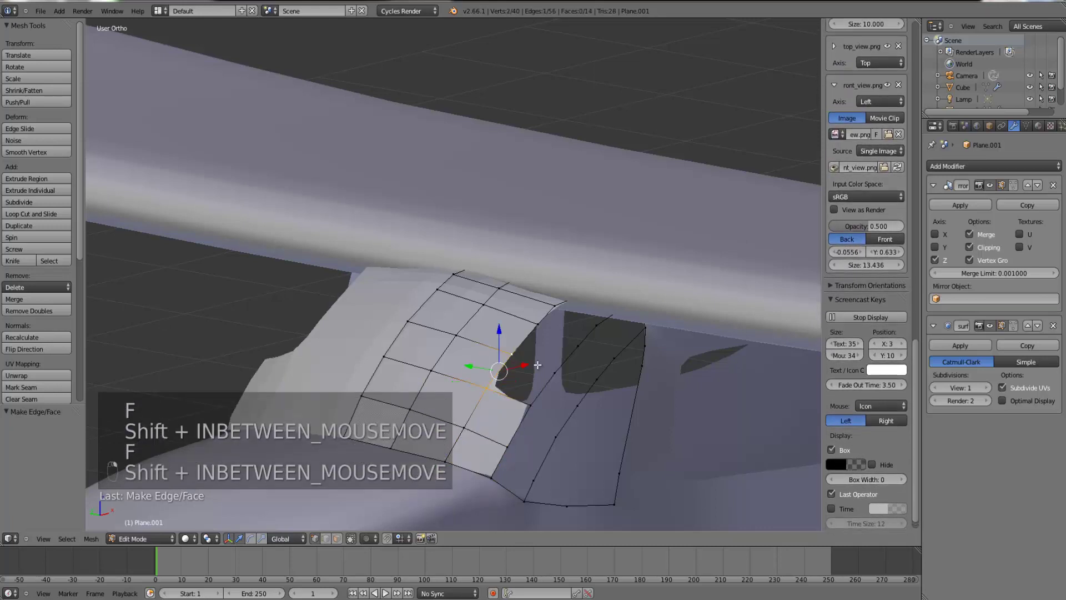
pyautogui.keyDown('shift'); pyautogui.rightClick(555, 374); pyautogui.keyUp('shift')
pyautogui.keyDown('shift'); pyautogui.rightClick(532, 404); pyautogui.keyUp('shift')
pyautogui.press('f')
pyautogui.rightClick(512, 355)
pyautogui.keyDown('shift'); pyautogui.rightClick(537, 324); pyautogui.keyUp('shift')
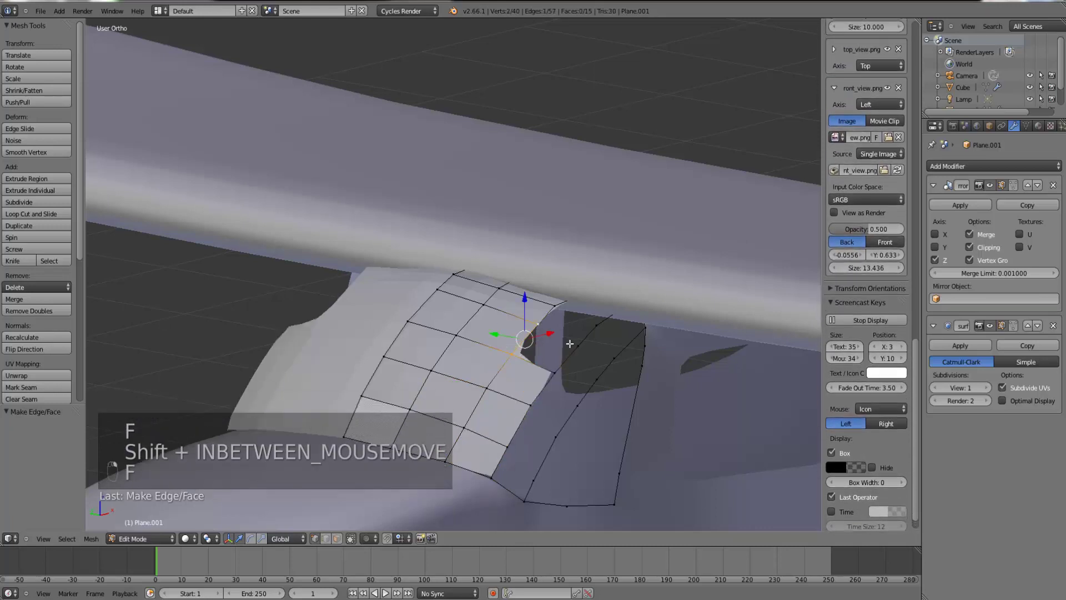
pyautogui.keyDown('shift'); pyautogui.rightClick(578, 346); pyautogui.keyUp('shift')
pyautogui.keyDown('shift'); pyautogui.rightClick(555, 374); pyautogui.keyUp('shift')
pyautogui.press('f')
# - Fill the last two faces between the third and fourth windshield lines, closing the strip up to the roof vertices
pyautogui.rightClick(538, 324)
pyautogui.keyDown('shift'); pyautogui.rightClick(555, 306); pyautogui.keyUp('shift')
pyautogui.keyDown('shift'); pyautogui.rightClick(596, 325); pyautogui.keyUp('shift')
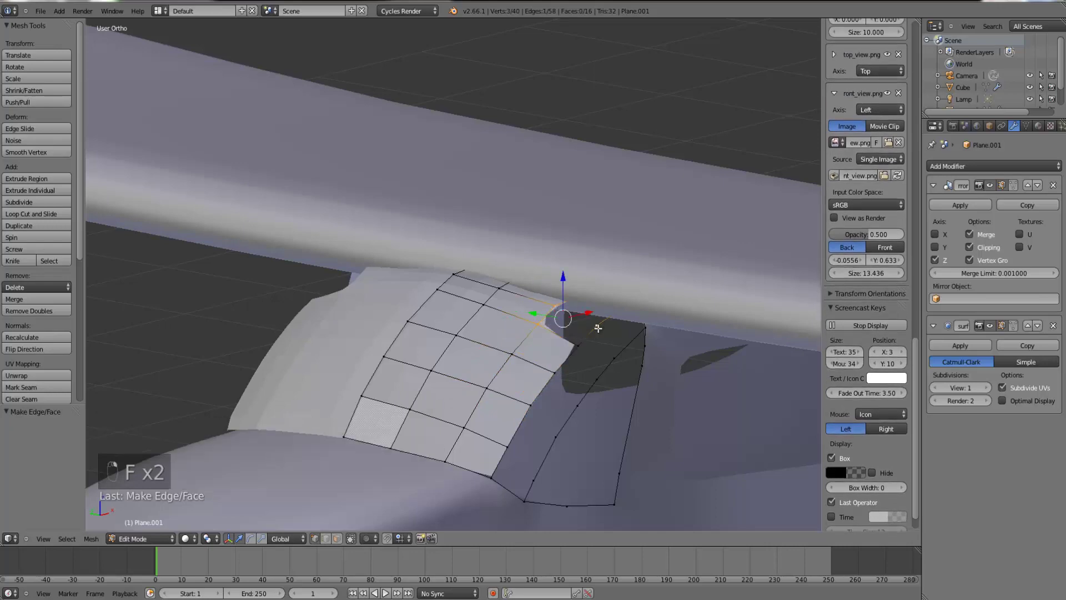
pyautogui.keyDown('shift'); pyautogui.rightClick(579, 346); pyautogui.keyUp('shift')
pyautogui.press('f')
pyautogui.press('z')
pyautogui.rightClick(558, 304)
pyautogui.keyDown('shift'); pyautogui.rightClick(609, 284); pyautogui.keyUp('shift')
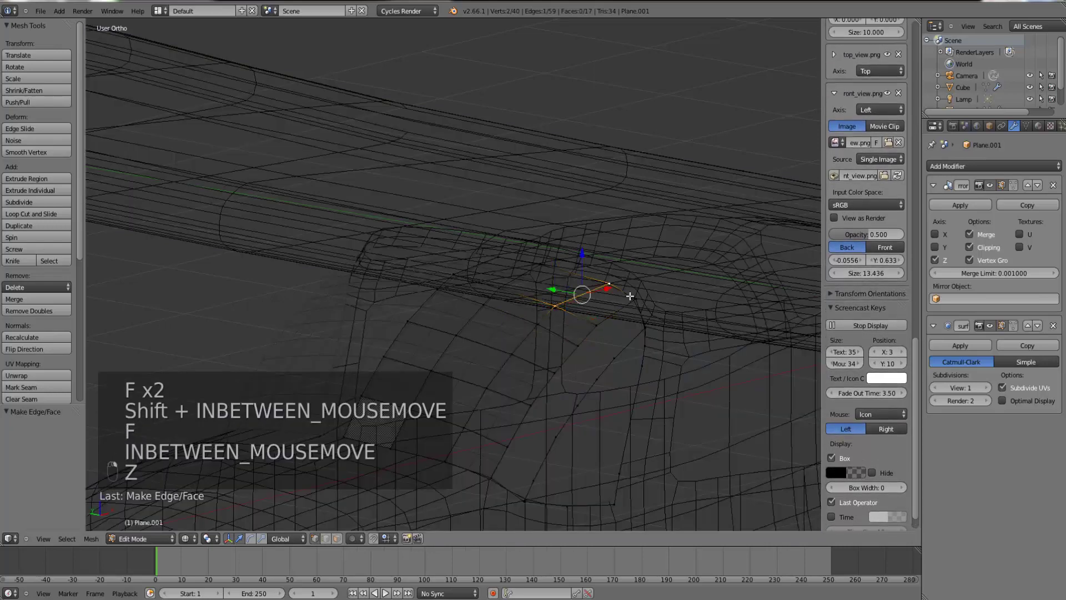
pyautogui.keyDown('shift'); pyautogui.rightClick(636, 298); pyautogui.keyUp('shift')
pyautogui.keyDown('shift'); pyautogui.rightClick(597, 322); pyautogui.keyUp('shift')
pyautogui.press('f')
pyautogui.press('z')
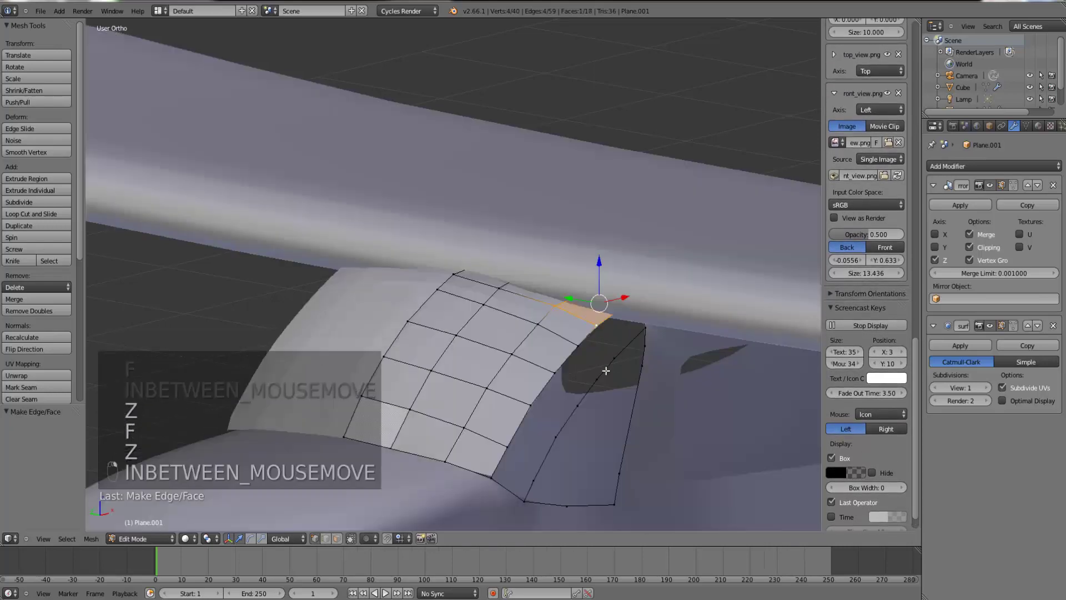
# - Fill the two lowest faces between the fourth and fifth windshield lines, starting at the fuselage
pyautogui.rightClick(503, 461)
pyautogui.keyDown('shift'); pyautogui.rightClick(509, 445); pyautogui.keyUp('shift')
pyautogui.keyDown('shift'); pyautogui.rightClick(527, 478); pyautogui.keyUp('shift')
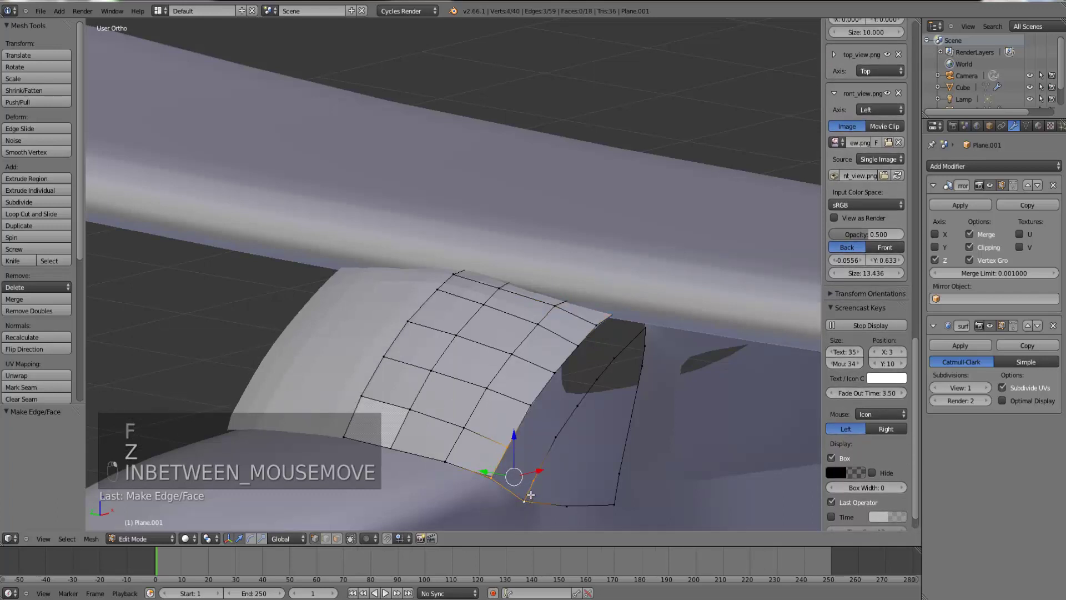
pyautogui.press('f')
pyautogui.rightClick(509, 447)
pyautogui.keyDown('shift'); pyautogui.rightClick(532, 408); pyautogui.keyUp('shift')
pyautogui.keyDown('shift'); pyautogui.rightClick(553, 444); pyautogui.keyUp('shift')
pyautogui.keyDown('shift'); pyautogui.rightClick(541, 476); pyautogui.keyUp('shift')
pyautogui.press('f')
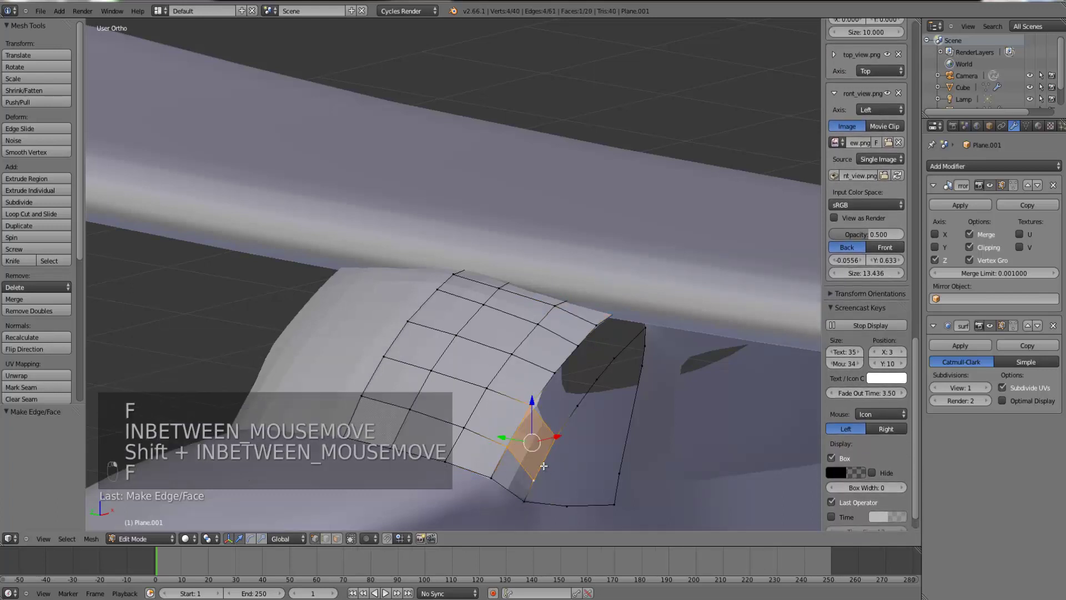
# - Fill the third and fourth faces upwards between the fourth and fifth windshield lines
pyautogui.rightClick(530, 405)
pyautogui.keyDown('shift'); pyautogui.rightClick(555, 372); pyautogui.keyUp('shift')
pyautogui.keyDown('shift'); pyautogui.rightClick(578, 405); pyautogui.keyUp('shift')
pyautogui.keyDown('shift'); pyautogui.rightClick(557, 437); pyautogui.keyUp('shift')
pyautogui.press('f')
pyautogui.rightClick(555, 373)
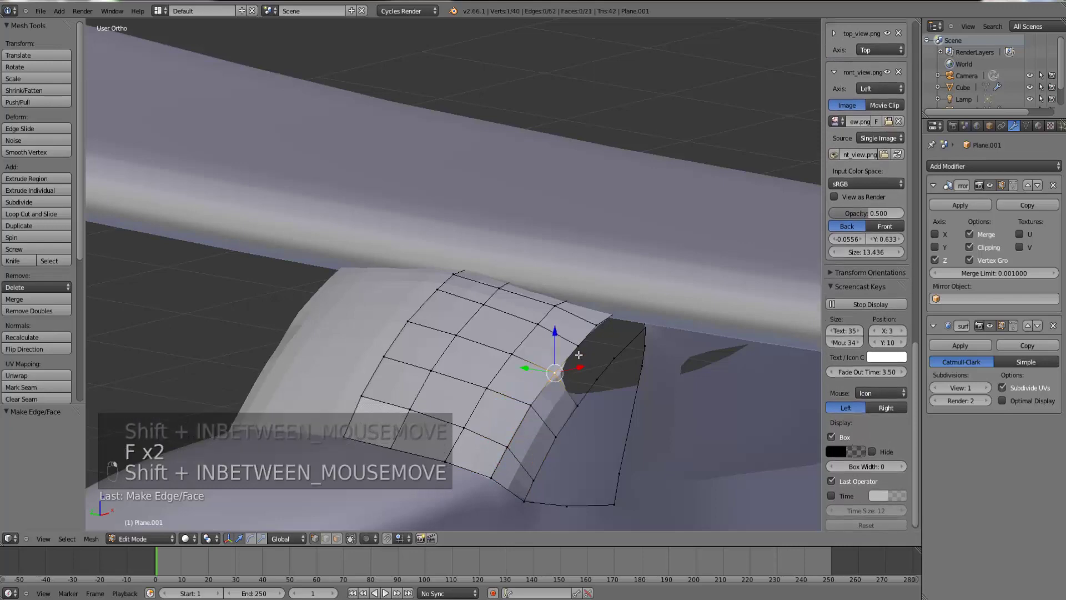
pyautogui.keyDown('shift'); pyautogui.rightClick(578, 348); pyautogui.keyUp('shift')
pyautogui.keyDown('shift'); pyautogui.rightClick(595, 379); pyautogui.keyUp('shift')
pyautogui.keyDown('shift'); pyautogui.rightClick(580, 402); pyautogui.keyUp('shift')
pyautogui.press('f')
# - Fill the last two faces between the fourth and fifth windshield lines, ending at the upper rear corner
pyautogui.rightClick(597, 381)
pyautogui.keyDown('shift'); pyautogui.rightClick(614, 359); pyautogui.keyUp('shift')
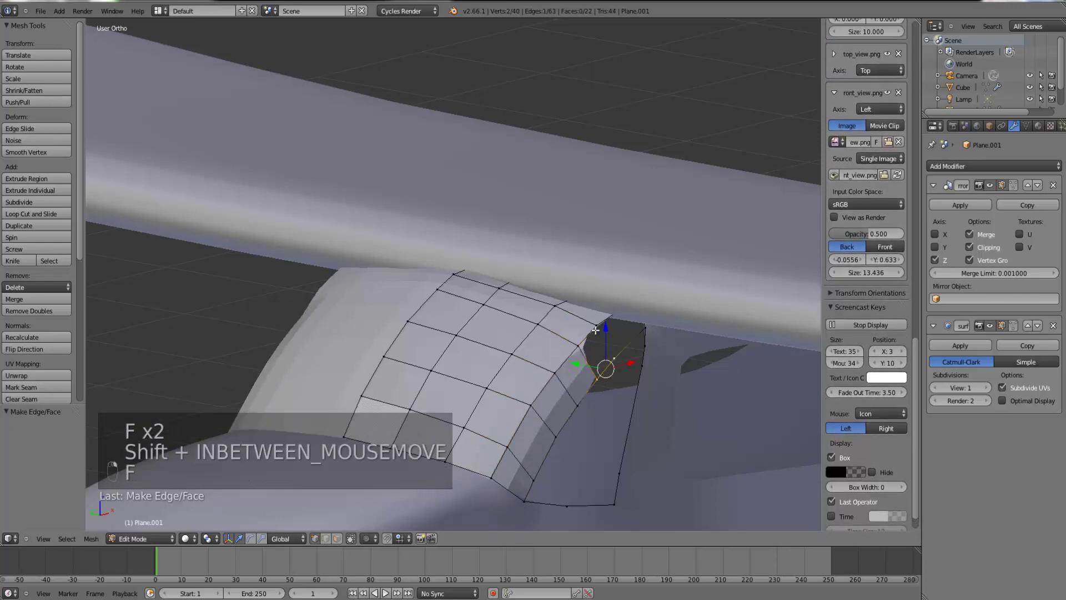
pyautogui.press('f')
pyautogui.press('z')
pyautogui.rightClick(645, 325)
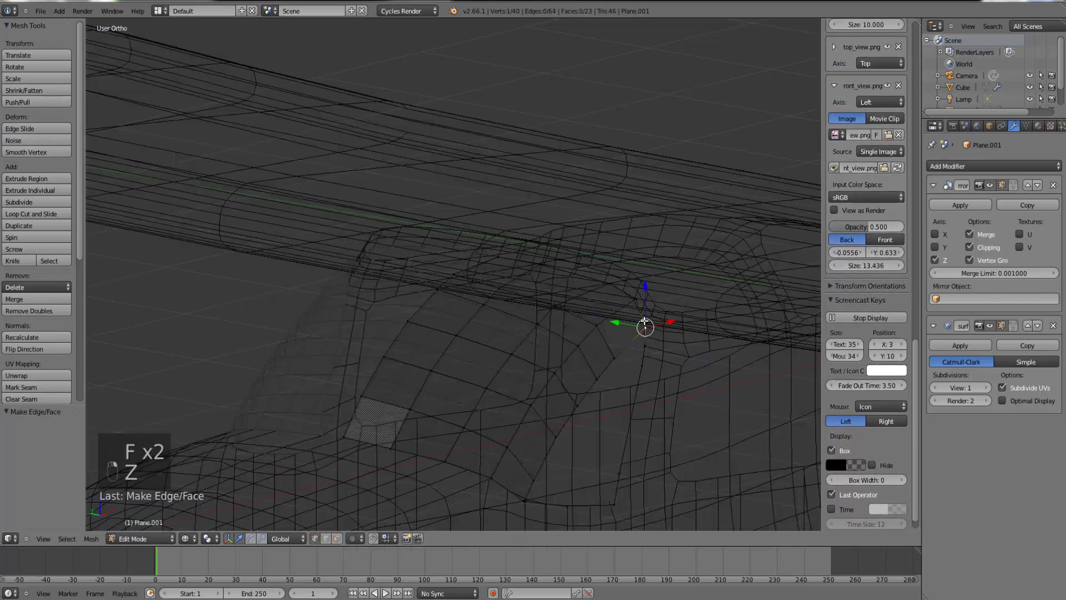
pyautogui.keyDown('shift'); pyautogui.rightClick(608, 330); pyautogui.keyUp('shift')
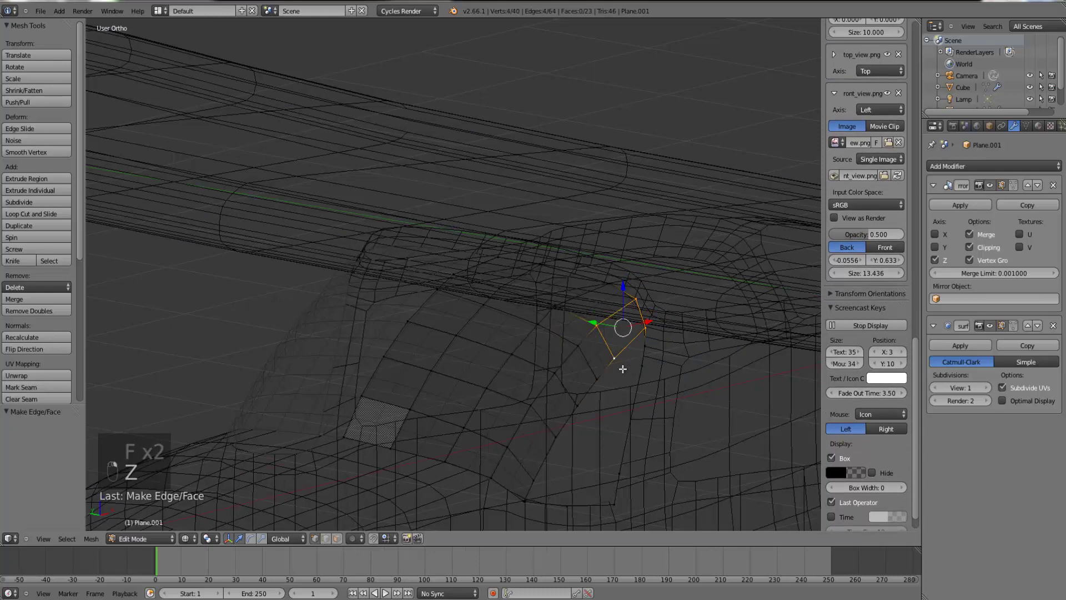
pyautogui.press('f')
pyautogui.press('z')
# - Fill a triangular face at the upper rear corner and the four-sided face below it, up to the windshield's rear edge
pyautogui.moveTo(629, 423); pyautogui.dragTo(588, 368, button='middle')
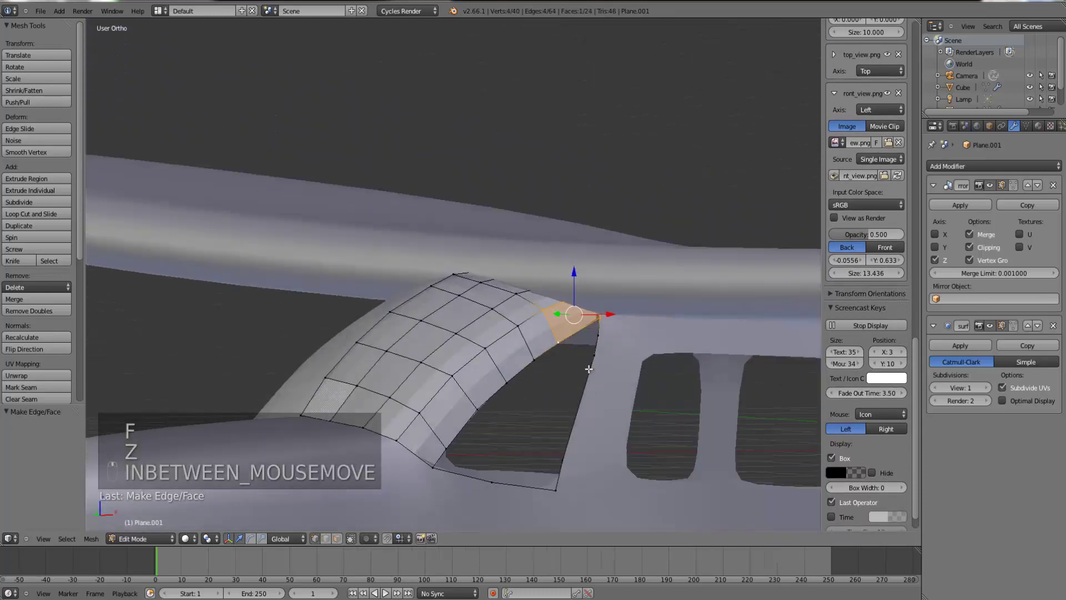
pyautogui.rightClick(599, 334)
pyautogui.keyDown('shift'); pyautogui.rightClick(560, 343); pyautogui.keyUp('shift')
pyautogui.keyDown('shift'); pyautogui.rightClick(598, 319); pyautogui.keyUp('shift')
pyautogui.press('f')
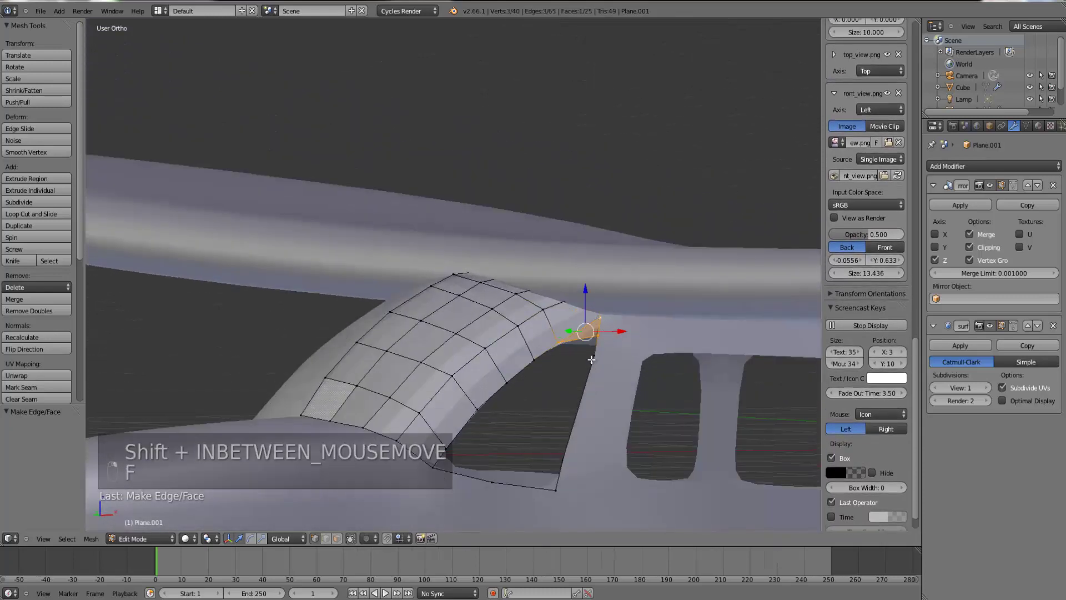
pyautogui.rightClick(592, 359)
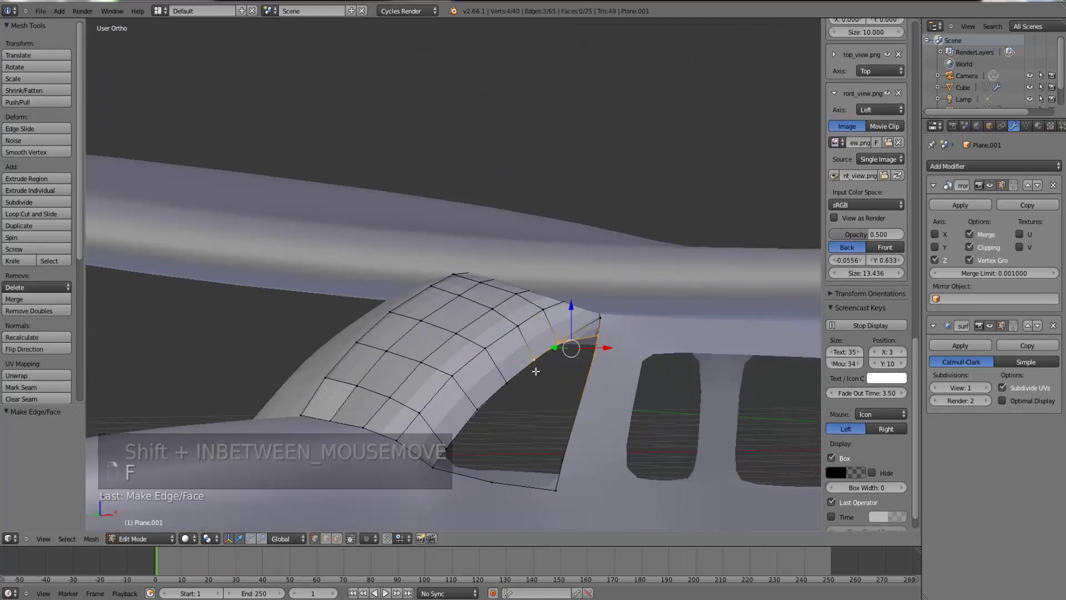
pyautogui.press('f')
# - Fill the large four-sided face between the fifth line and the long middle segment of the windshield's rear edge
pyautogui.rightClick(567, 452)
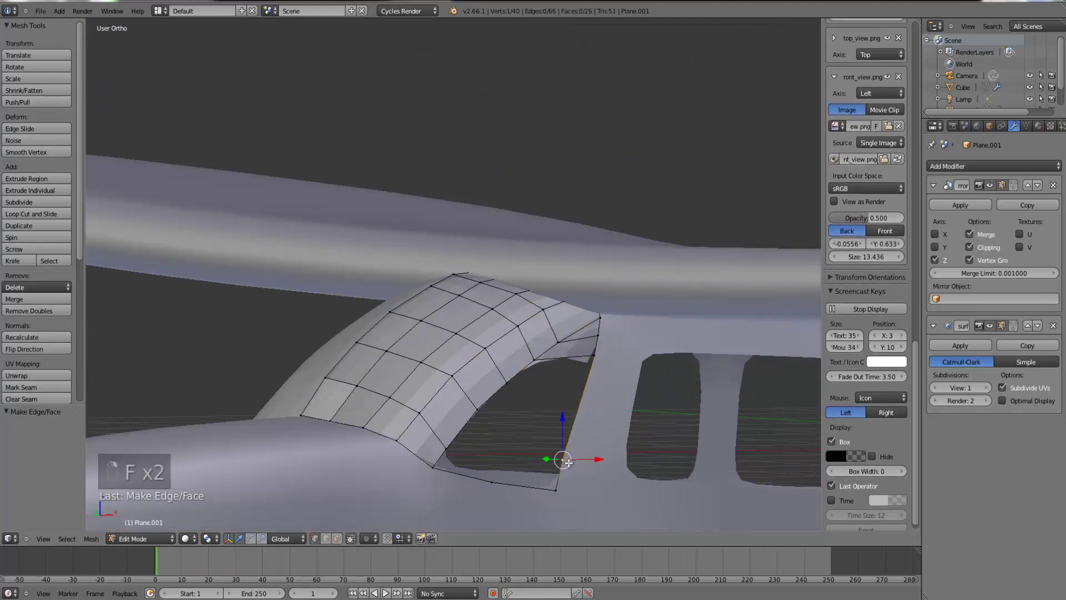
pyautogui.rightClick(539, 364)
pyautogui.keyDown('shift'); pyautogui.rightClick(512, 382); pyautogui.keyUp('shift')
pyautogui.keyDown('shift'); pyautogui.rightClick(594, 363); pyautogui.keyUp('shift')
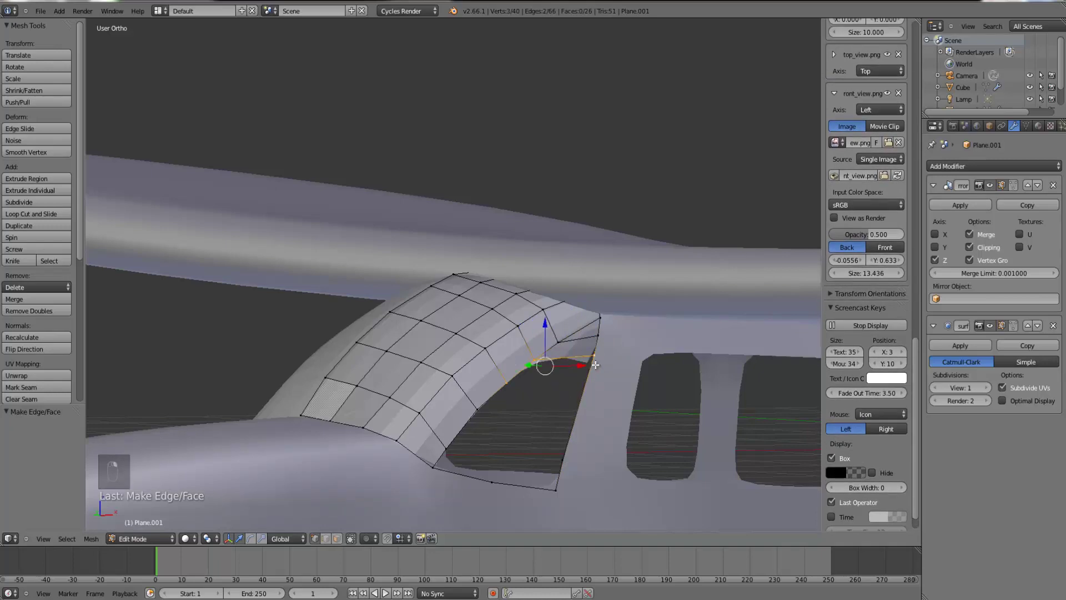
pyautogui.press('f')
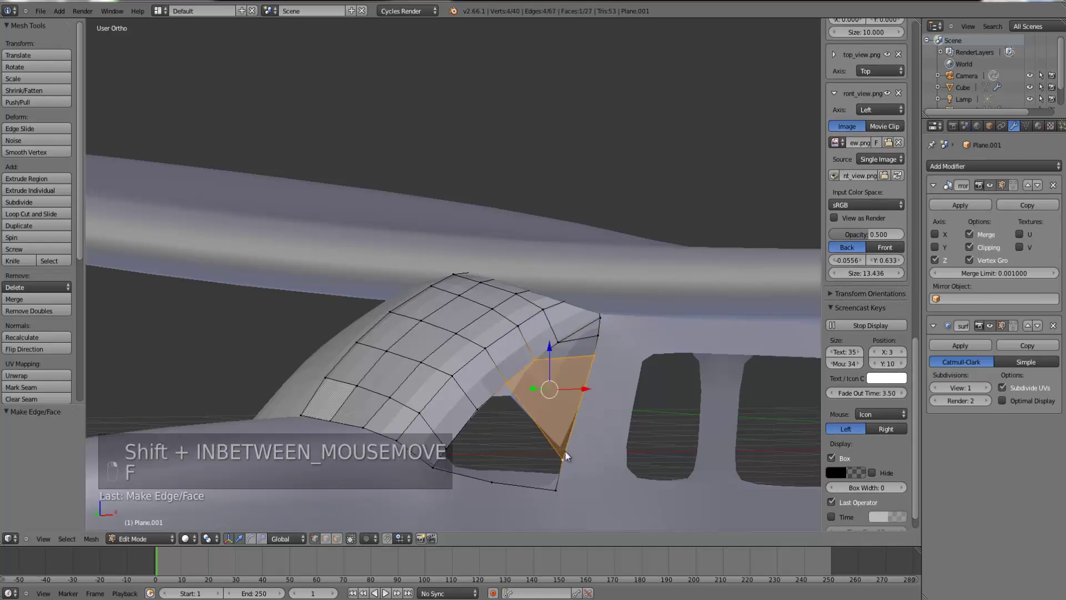
# - Check the side surface in Object Mode, and select two fifth-line vertices plus the lower rear-edge vertex for the next face
pyautogui.press('Tab')
pyautogui.press('Tab')
pyautogui.rightClick(480, 415)
pyautogui.keyDown('shift'); pyautogui.rightClick(508, 385); pyautogui.keyUp('shift')
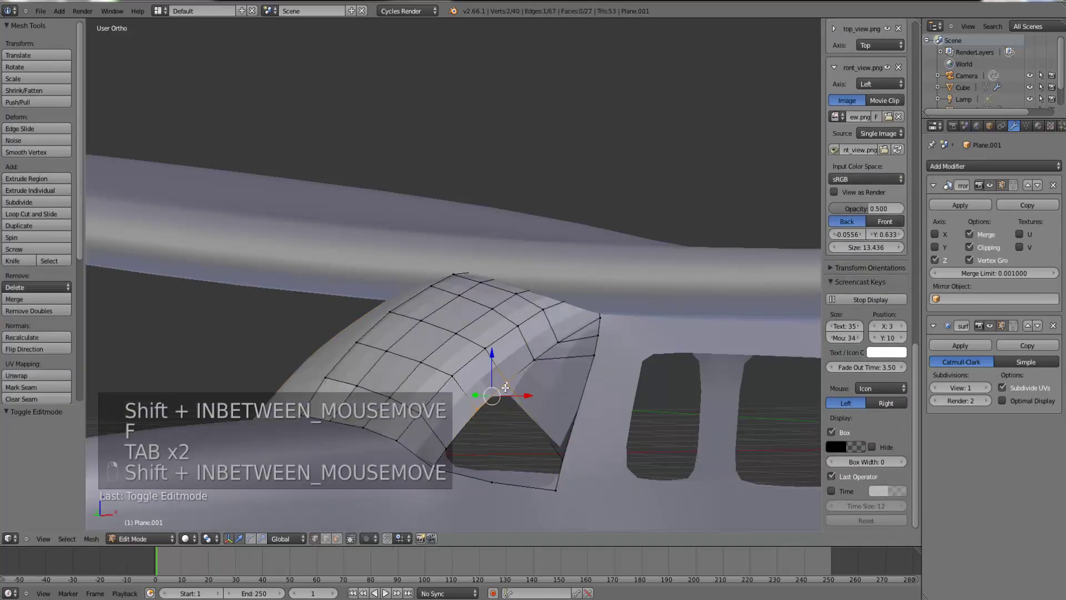
pyautogui.keyDown('shift'); pyautogui.rightClick(566, 461); pyautogui.keyUp('shift')
pyautogui.moveTo(511, 450); pyautogui.dragTo(511, 447, button='middle')
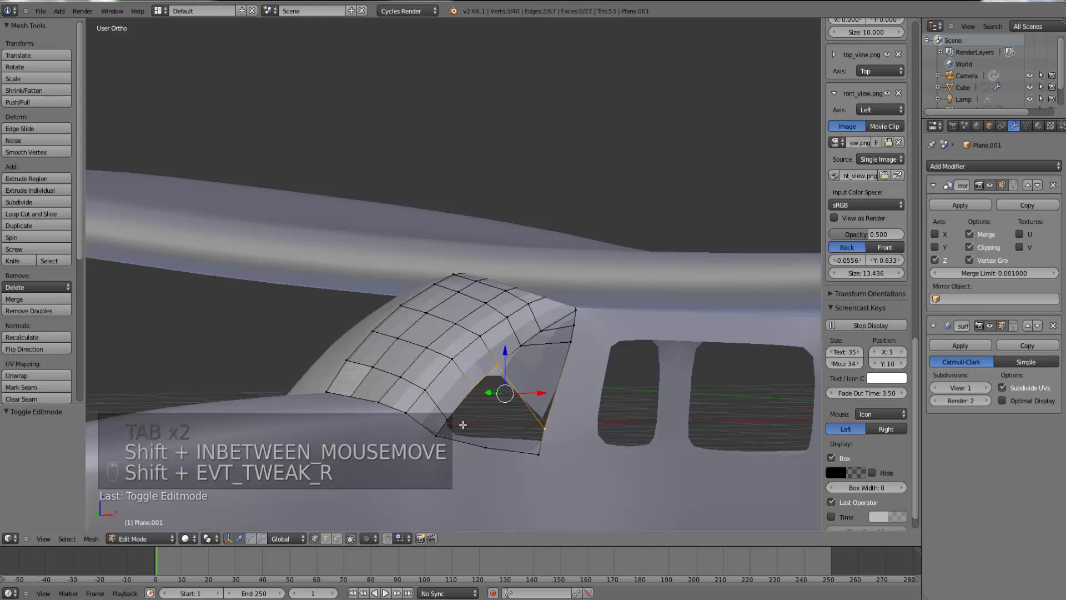
pyautogui.rightClick(537, 454)
pyautogui.press('d')
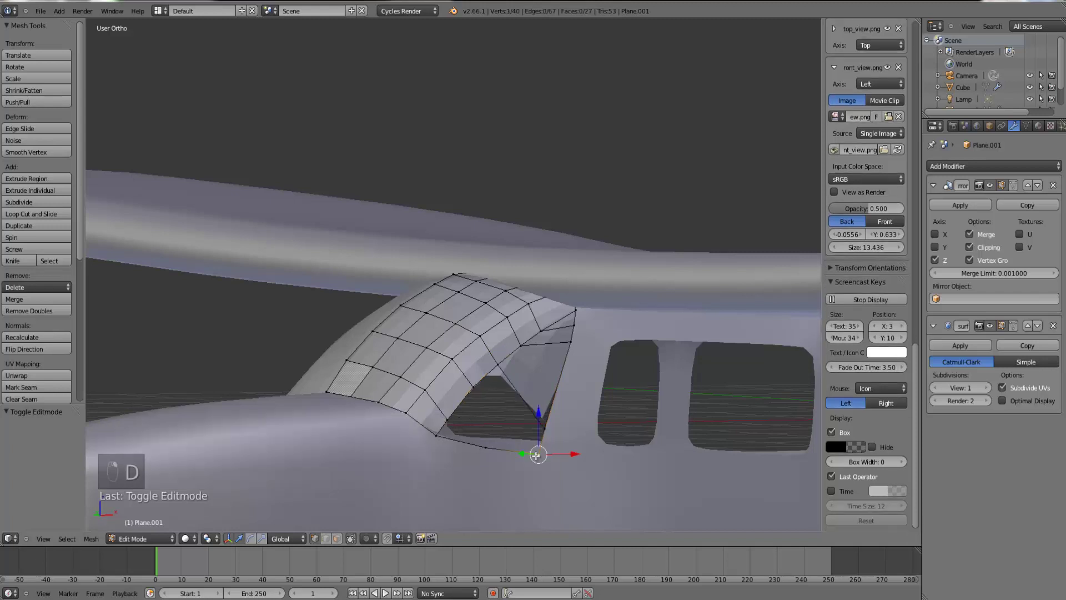
pyautogui.press('f')
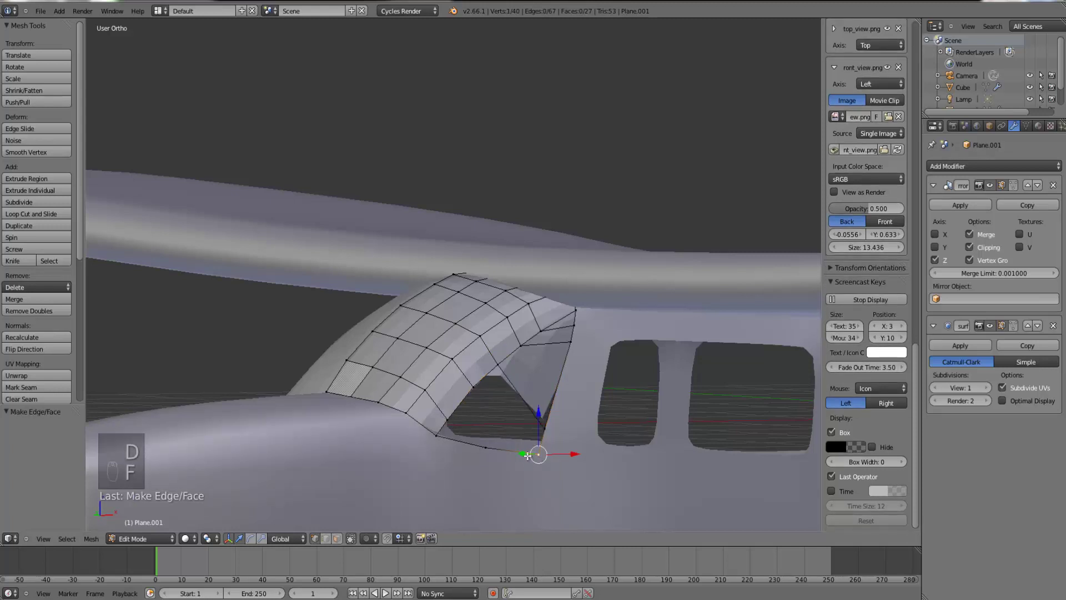
pyautogui.hotkey('ctrl', 'z')
pyautogui.hotkey('ctrl', 'z')
pyautogui.hotkey('ctrl', 'z')
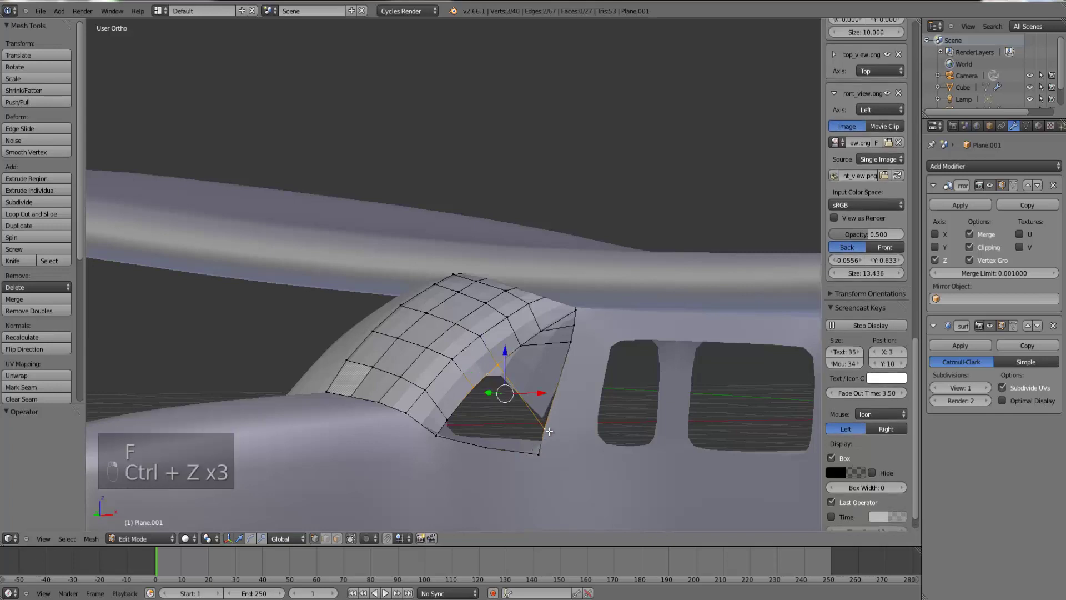
# - Fill the remaining side faces between the fifth line and the lower rear corner, closing the gap along the bottom edge
pyautogui.press('f')
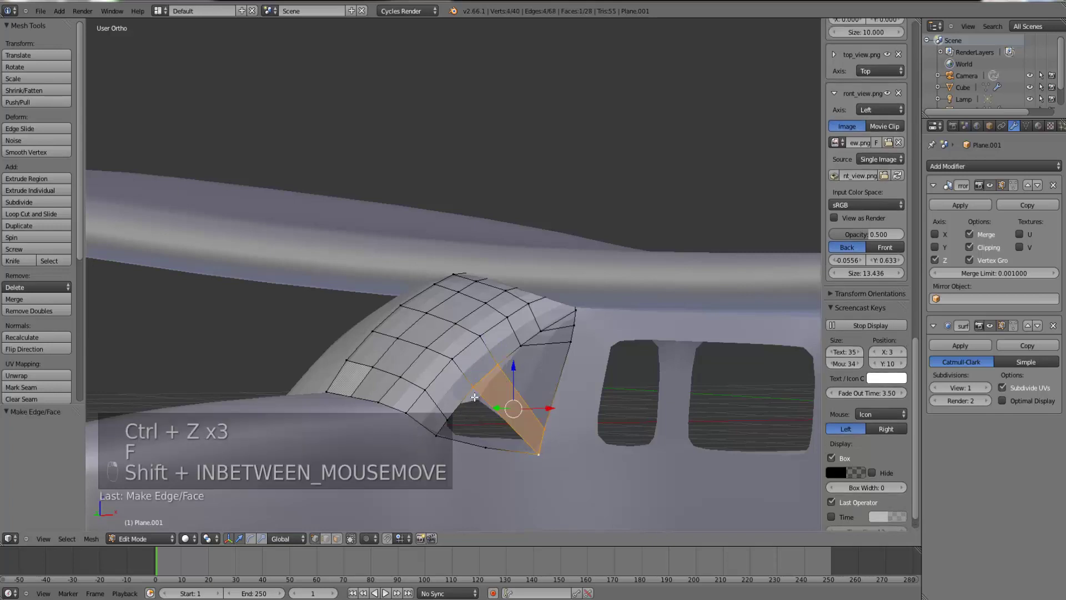
pyautogui.rightClick(447, 420)
pyautogui.keyDown('shift'); pyautogui.rightClick(473, 387); pyautogui.keyUp('shift')
pyautogui.press('f')
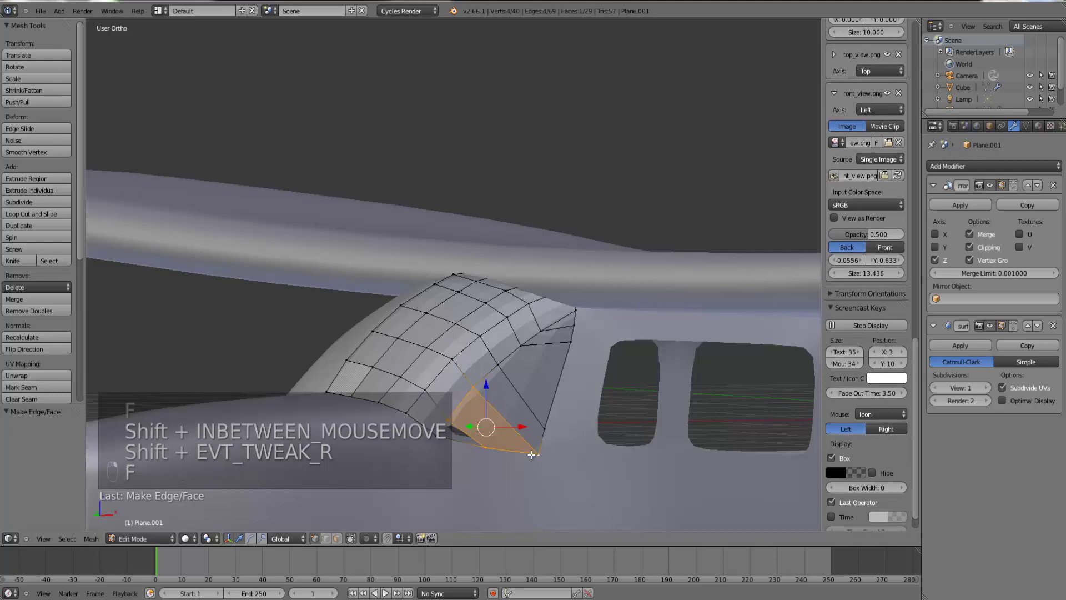
pyautogui.press('f')
# - Return to Object Mode, apply smooth shading to the windshield, and inspect it from several sides
pyautogui.press('Tab')
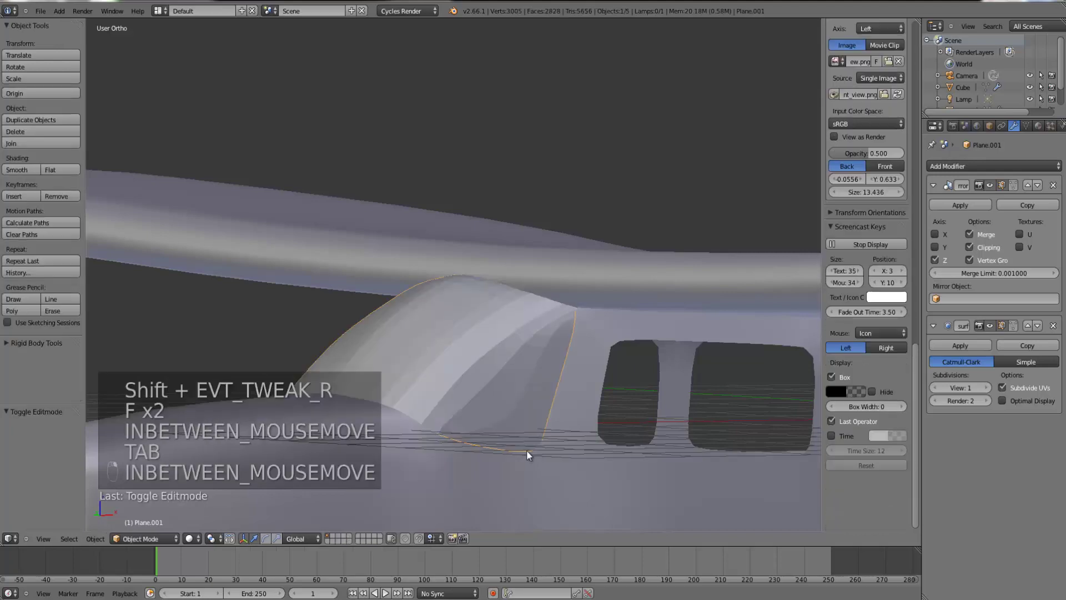
pyautogui.scroll(-2, 533, 452)
pyautogui.click(34, 169)
pyautogui.moveTo(377, 305)
pyautogui.mouseDown(button='middle')
pyautogui.moveTo(436, 323)
pyautogui.moveTo(528, 321)
pyautogui.moveTo(376, 308)
pyautogui.mouseUp(button='middle')
pyautogui.scroll(-2, 571, 382)
pyautogui.scroll(4, 551, 395)
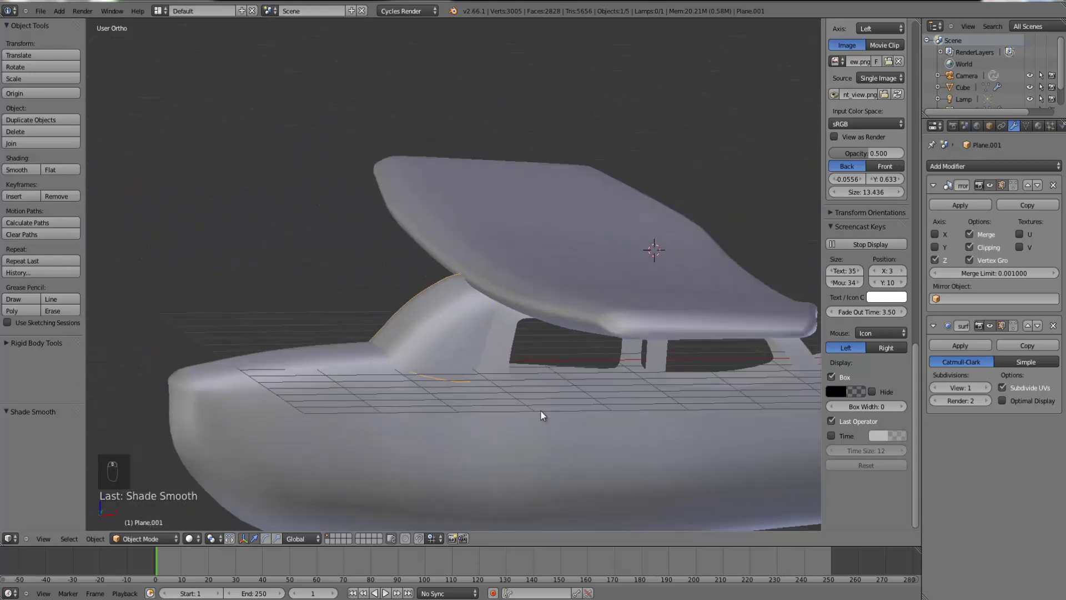
pyautogui.moveTo(502, 378); pyautogui.dragTo(535, 295, button='middle')
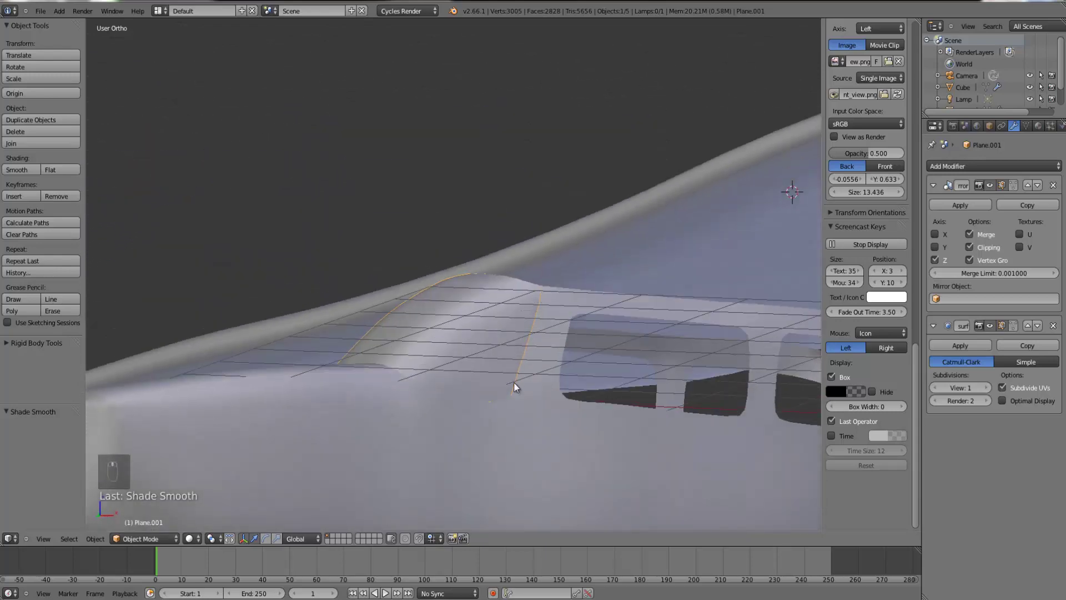
# - Check the windshield against the blueprint in the front view and save the file
pyautogui.moveTo(399, 377); pyautogui.dragTo(476, 388, button='middle')
pyautogui.press('KP_1')
pyautogui.scroll(5, 489, 400)
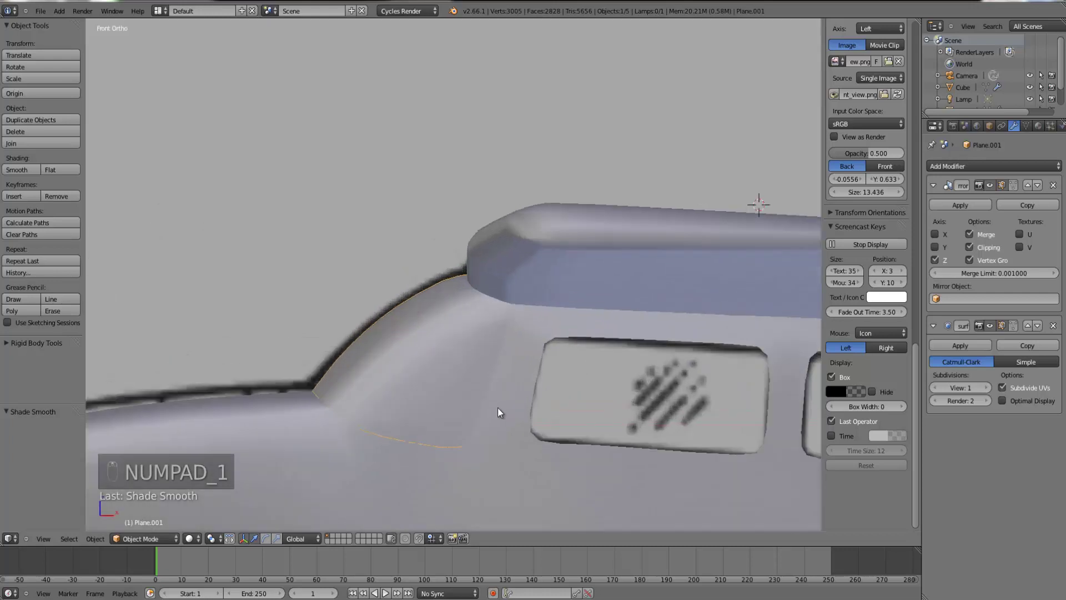
pyautogui.press('KP_1')
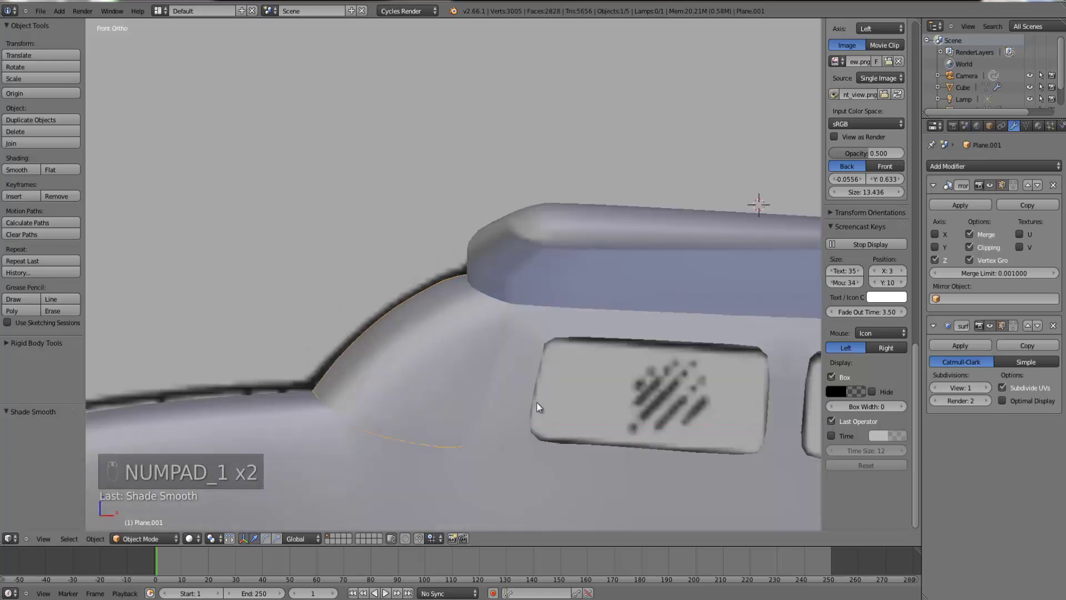
pyautogui.click(40, 11)
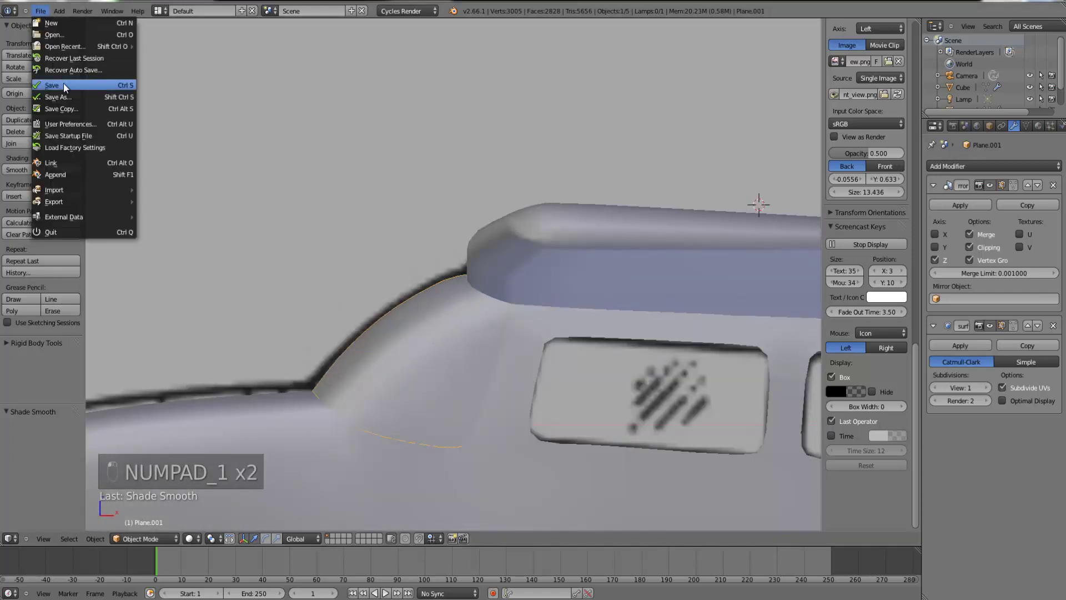
# - Switch from the windshield to editing the fuselage mesh, focusing on the lower front corner vertex of the front side window
pyautogui.press('Tab')
pyautogui.press('Tab')
pyautogui.press('Tab')
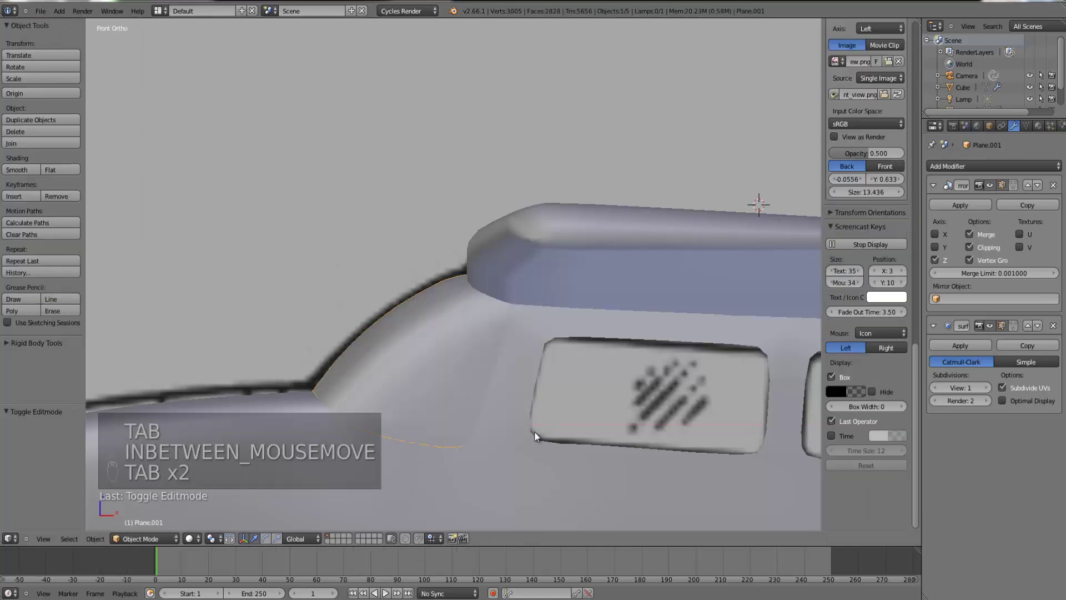
pyautogui.press('Tab')
pyautogui.press('Tab')
pyautogui.press('Tab')
pyautogui.rightClick(539, 433)
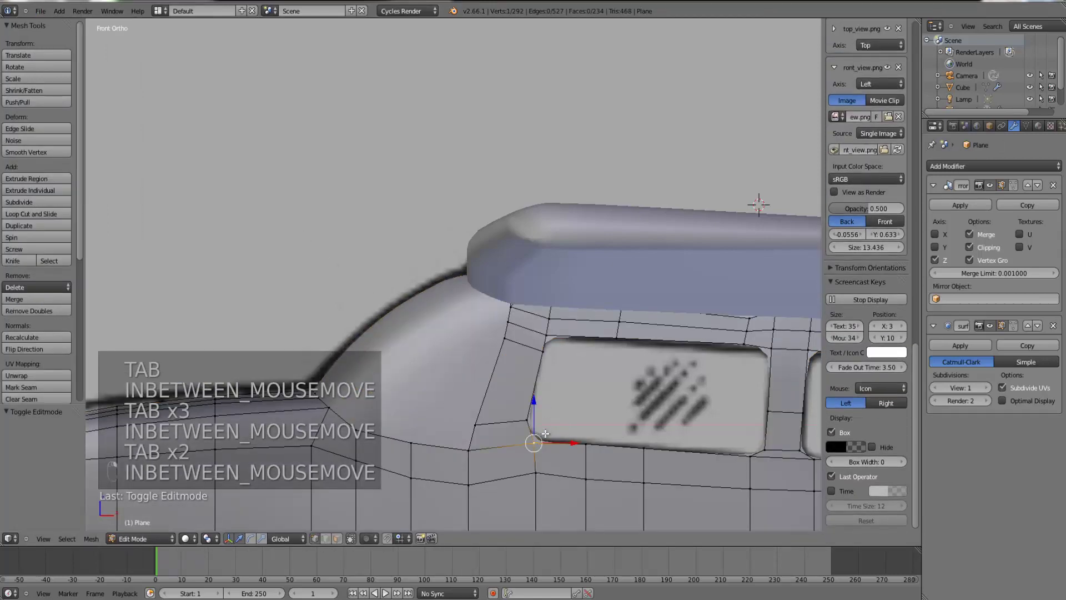
pyautogui.press('ctrl+KP_Decimal')
# - Select the remaining vertices around the front side window opening, going from the front edge over the upper and rear edges
pyautogui.keyDown('shift'); pyautogui.rightClick(449, 240); pyautogui.keyUp('shift')
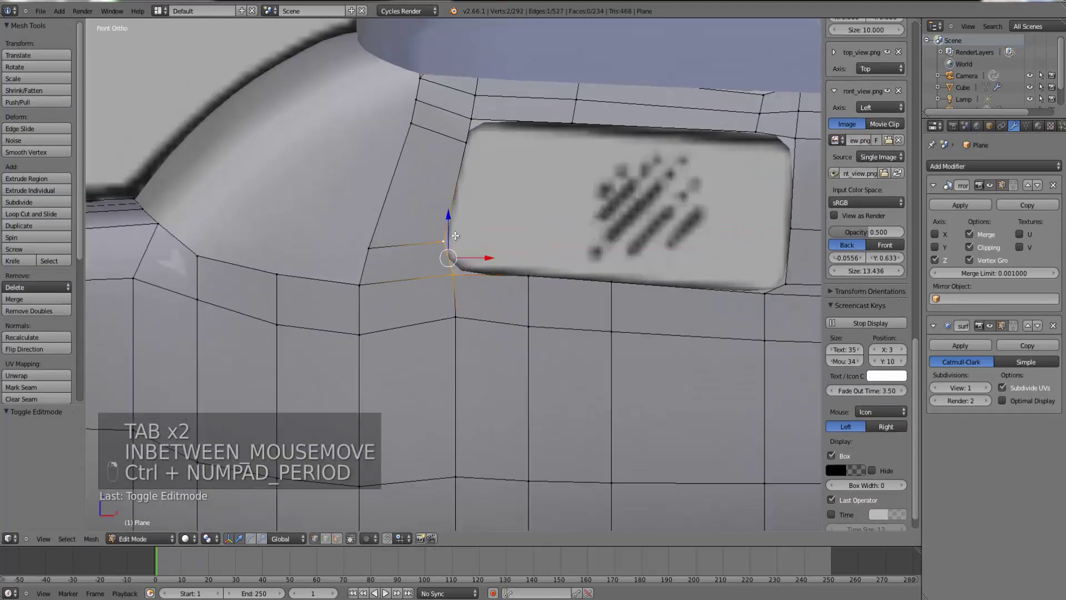
pyautogui.keyDown('shift'); pyautogui.rightClick(466, 143); pyautogui.keyUp('shift')
pyautogui.keyDown('shift'); pyautogui.rightClick(472, 119); pyautogui.keyUp('shift')
pyautogui.keyDown('shift'); pyautogui.rightClick(572, 123); pyautogui.keyUp('shift')
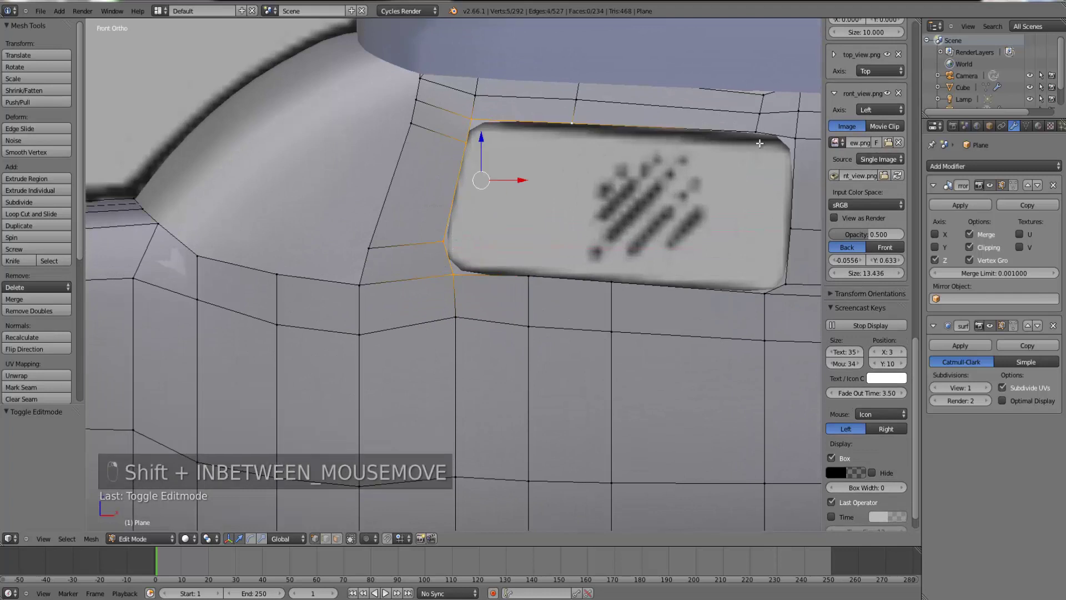
pyautogui.keyDown('shift'); pyautogui.rightClick(759, 132); pyautogui.keyUp('shift')
pyautogui.keyDown('shift'); pyautogui.rightClick(796, 140); pyautogui.keyUp('shift')
pyautogui.keyDown('shift'); pyautogui.rightClick(767, 292); pyautogui.keyUp('shift')
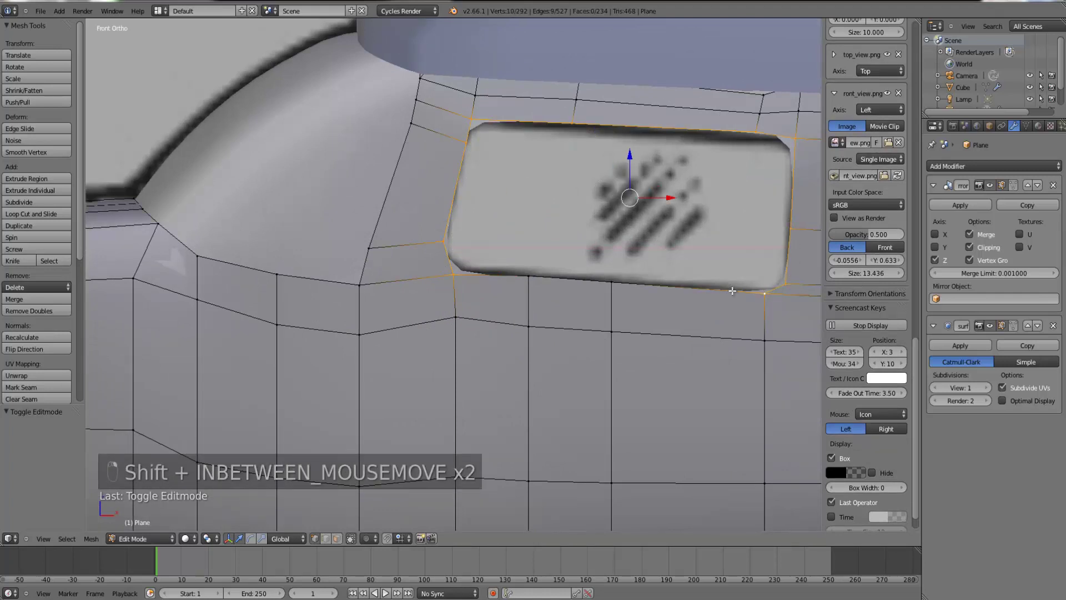
pyautogui.keyDown('shift'); pyautogui.rightClick(612, 282); pyautogui.keyUp('shift')
pyautogui.keyDown('shift'); pyautogui.rightClick(529, 276); pyautogui.keyUp('shift')
# - Set the fuselage's subdivision view level to 2 and lower the vertex on the front side window's bottom edge by about 0.012
pyautogui.press('Tab')
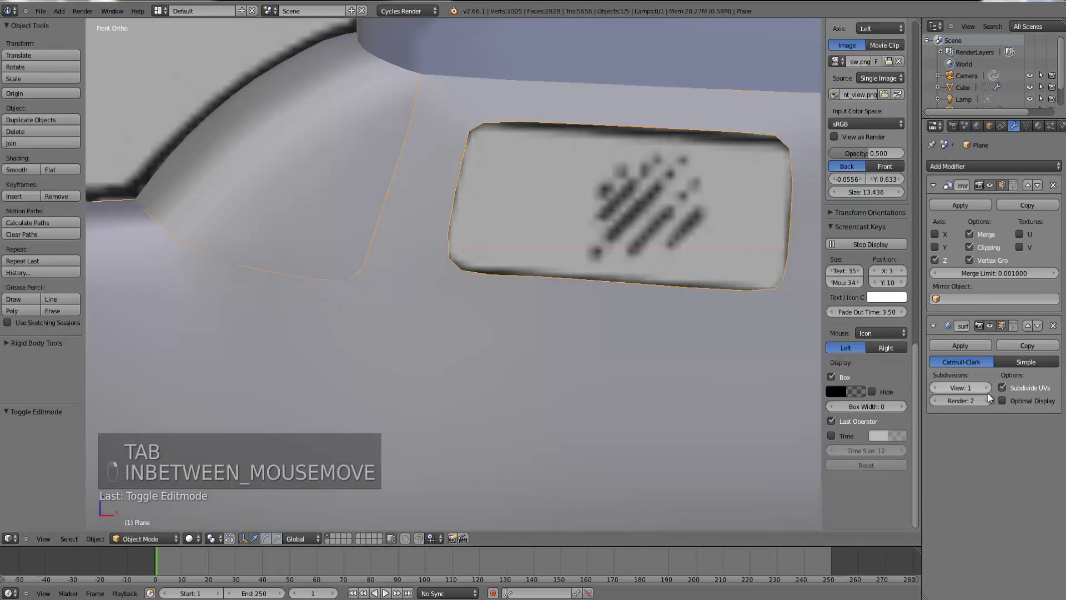
pyautogui.click(988, 387)
pyautogui.press('Tab')
pyautogui.rightClick(535, 276)
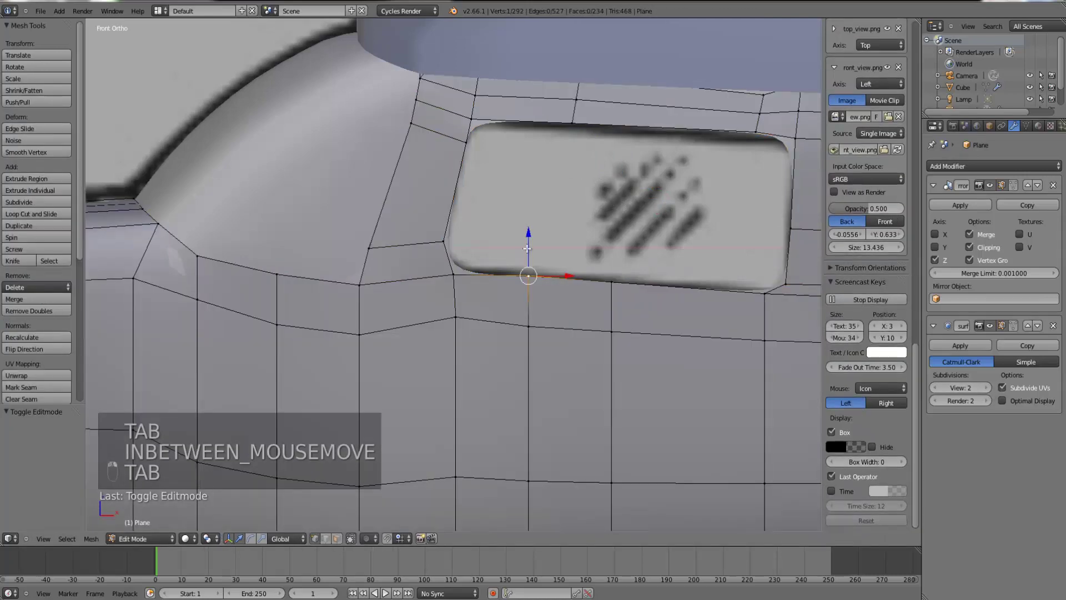
pyautogui.moveTo(530, 245); pyautogui.dragTo(530, 249)
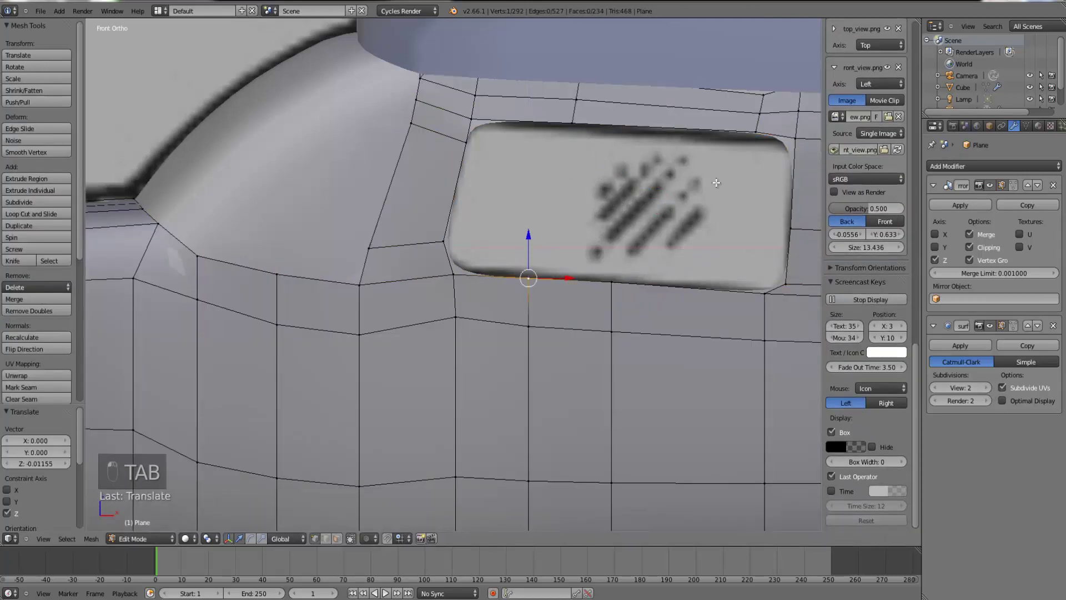
# - Add the front side window's other rim vertices to the selection, from the lower front corner around to the lower rear corner
pyautogui.keyDown('shift'); pyautogui.rightClick(454, 274); pyautogui.keyUp('shift')
pyautogui.keyDown('shift'); pyautogui.rightClick(449, 245); pyautogui.keyUp('shift')
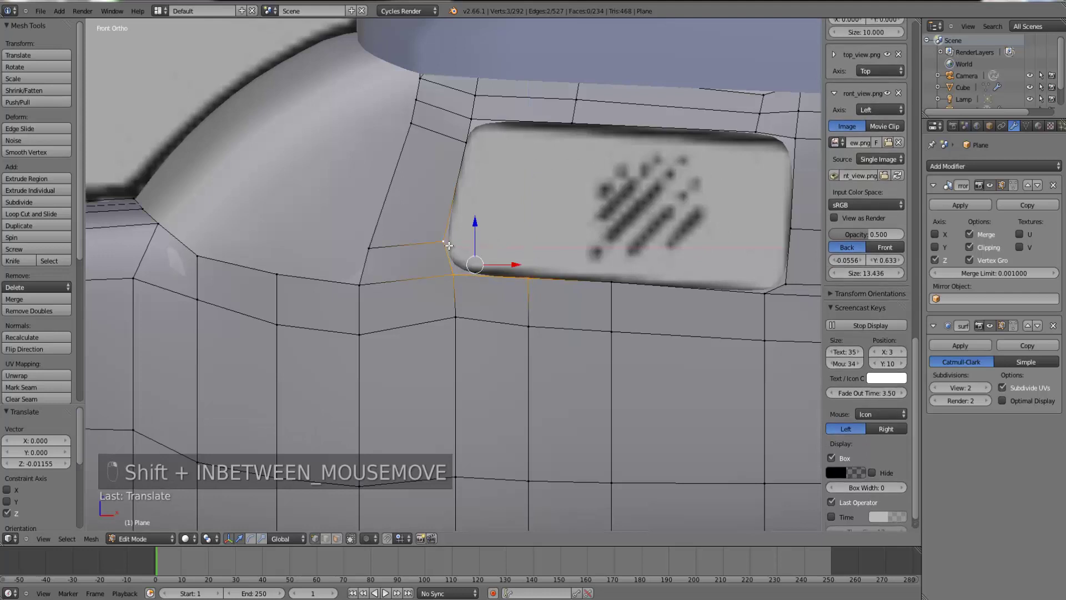
pyautogui.keyDown('shift'); pyautogui.rightClick(467, 141); pyautogui.keyUp('shift')
pyautogui.keyDown('shift'); pyautogui.rightClick(471, 119); pyautogui.keyUp('shift')
pyautogui.keyDown('shift'); pyautogui.rightClick(572, 124); pyautogui.keyUp('shift')
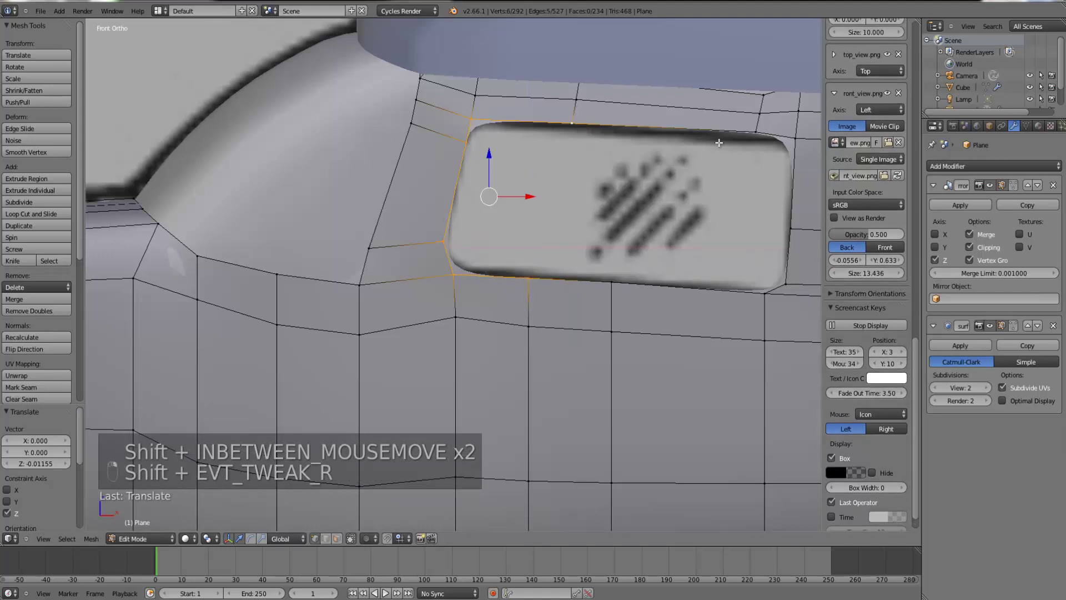
pyautogui.keyDown('shift'); pyautogui.rightClick(790, 228); pyautogui.keyUp('shift')
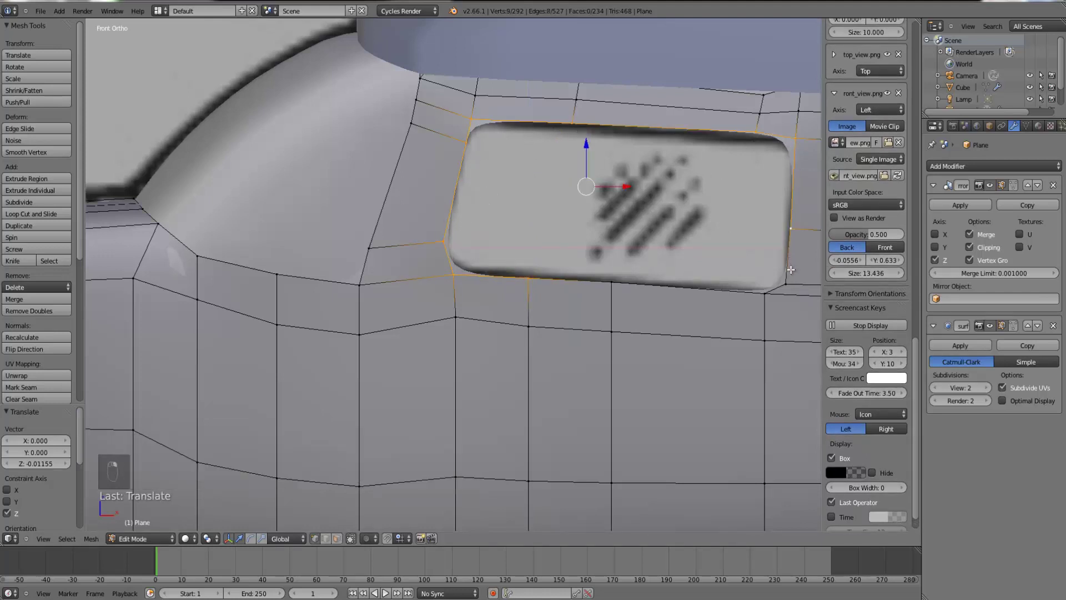
pyautogui.keyDown('shift'); pyautogui.rightClick(785, 283); pyautogui.keyUp('shift')
pyautogui.keyDown('shift'); pyautogui.rightClick(763, 291); pyautogui.keyUp('shift')
pyautogui.scroll(-2, 757, 271)
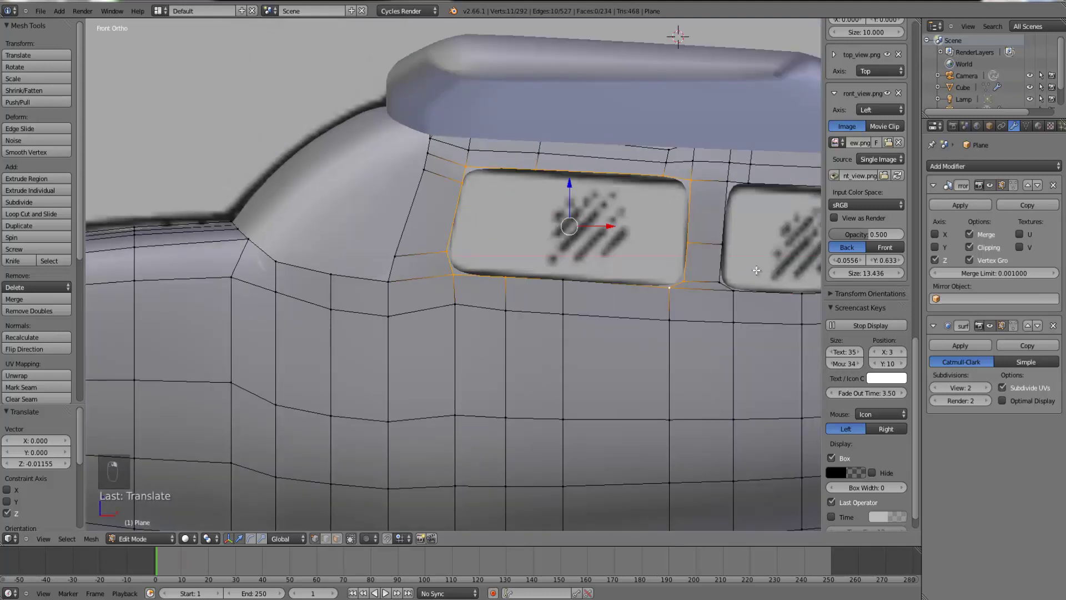
# - Cut an extra edge across the upper half of the pillar between the two side windows
pyautogui.hotkey('ctrl', 'r')
pyautogui.click(715, 214)
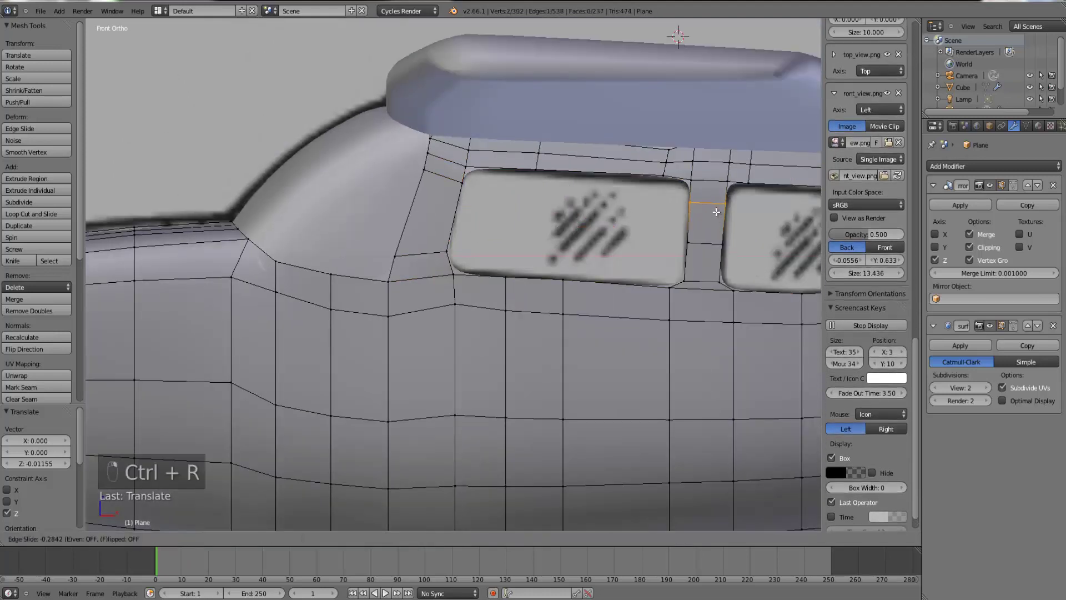
pyautogui.click(716, 217)
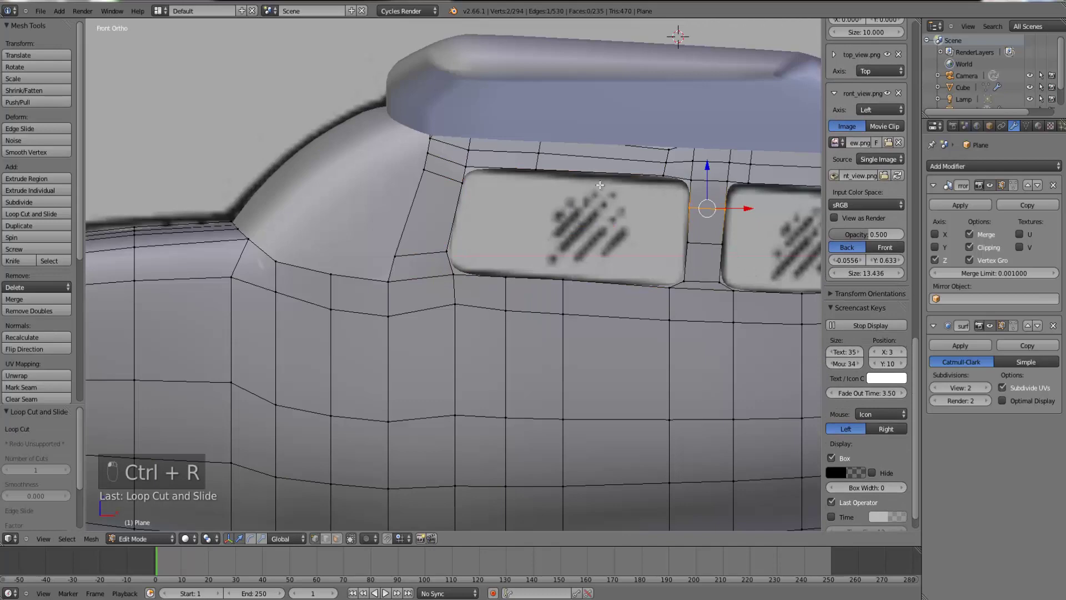
# - Raise the vertex under the wing, above the front side window's rear corner, by about 0.017 and compare it with the blueprint
pyautogui.rightClick(669, 148)
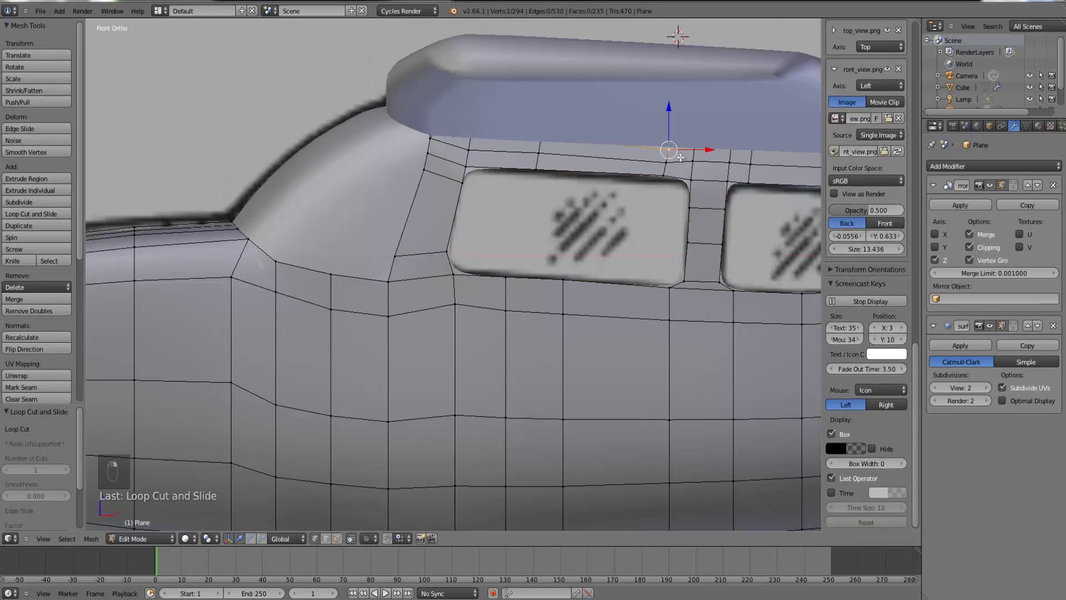
pyautogui.press('g')
pyautogui.click(687, 171)
pyautogui.press('z')
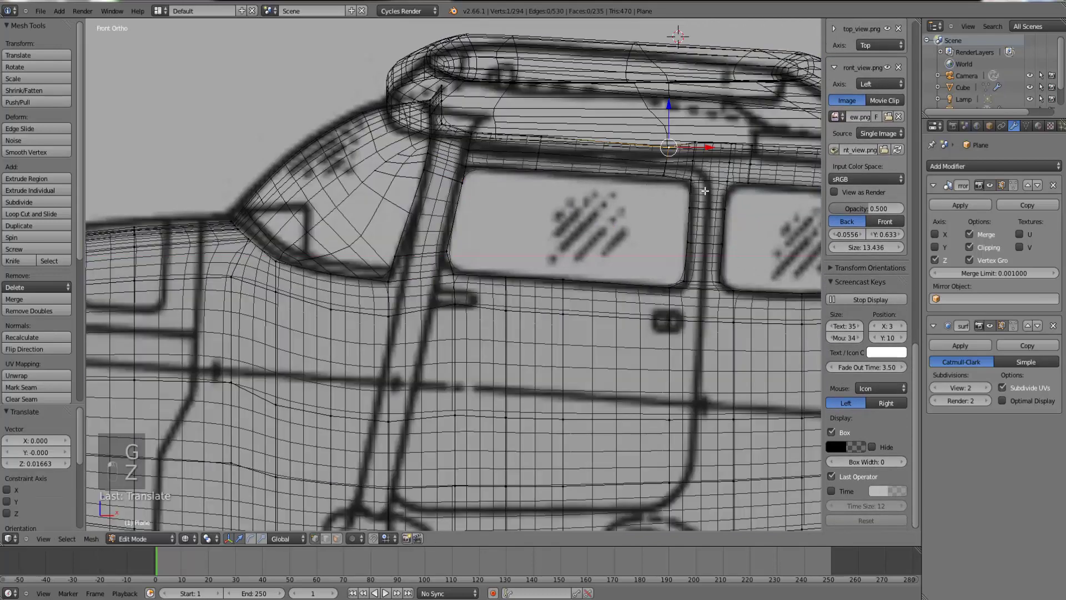
pyautogui.press('z')
# - Select the complete vertex loop around the front side window opening, including the new vertex on the pillar
pyautogui.keyDown('shift'); pyautogui.rightClick(671, 285); pyautogui.keyUp('shift')
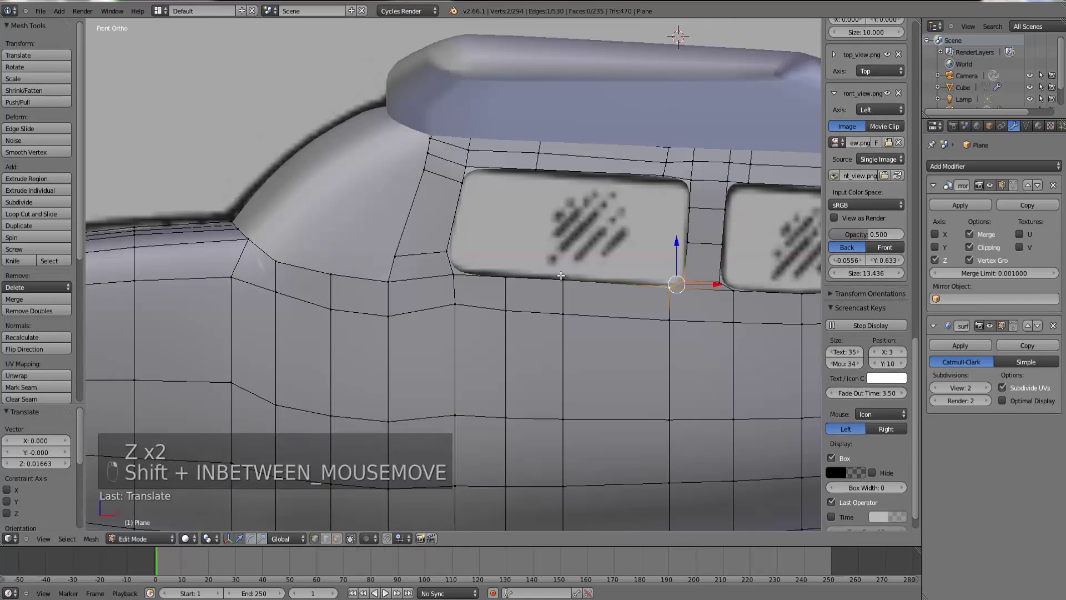
pyautogui.keyDown('shift'); pyautogui.rightClick(454, 273); pyautogui.keyUp('shift')
pyautogui.keyDown('shift'); pyautogui.rightClick(466, 184); pyautogui.keyUp('shift')
pyautogui.keyDown('shift'); pyautogui.rightClick(471, 171); pyautogui.keyUp('shift')
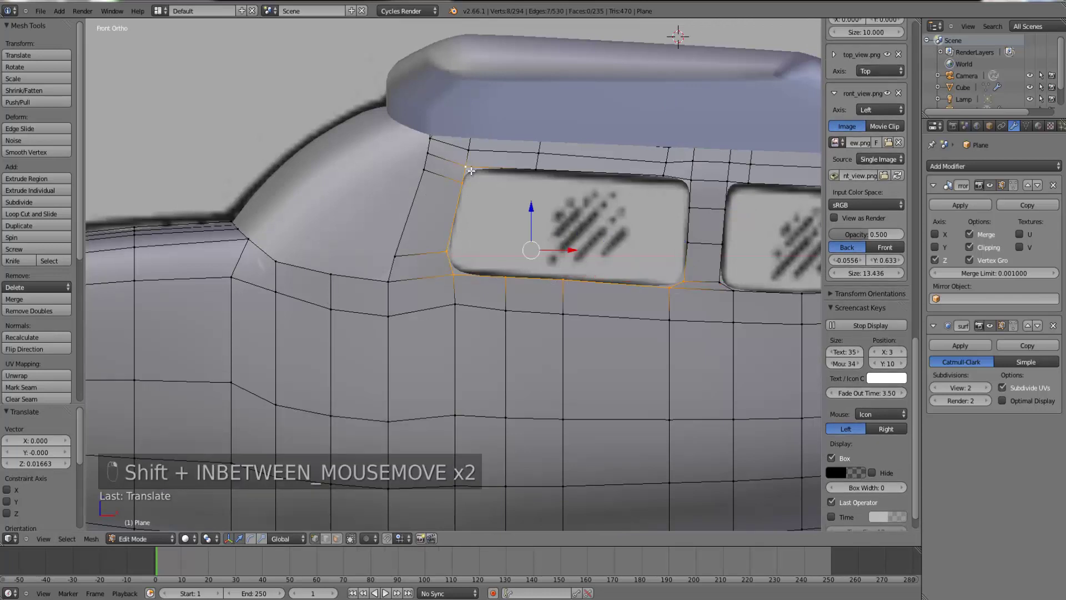
pyautogui.keyDown('shift'); pyautogui.rightClick(666, 177); pyautogui.keyUp('shift')
pyautogui.keyDown('shift'); pyautogui.rightClick(690, 179); pyautogui.keyUp('shift')
pyautogui.keyDown('shift'); pyautogui.rightClick(689, 209); pyautogui.keyUp('shift')
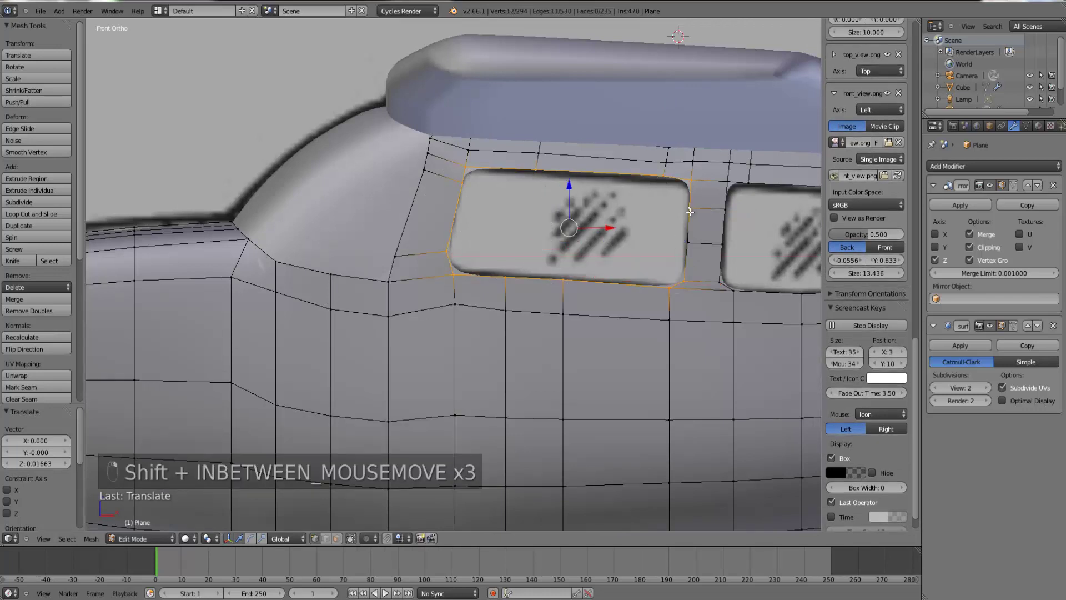
# - Duplicate the front side window's rim in place, separate the copy into its own object, and return to Object Mode
pyautogui.hotkey('shift', 'd')
pyautogui.click(674, 237)
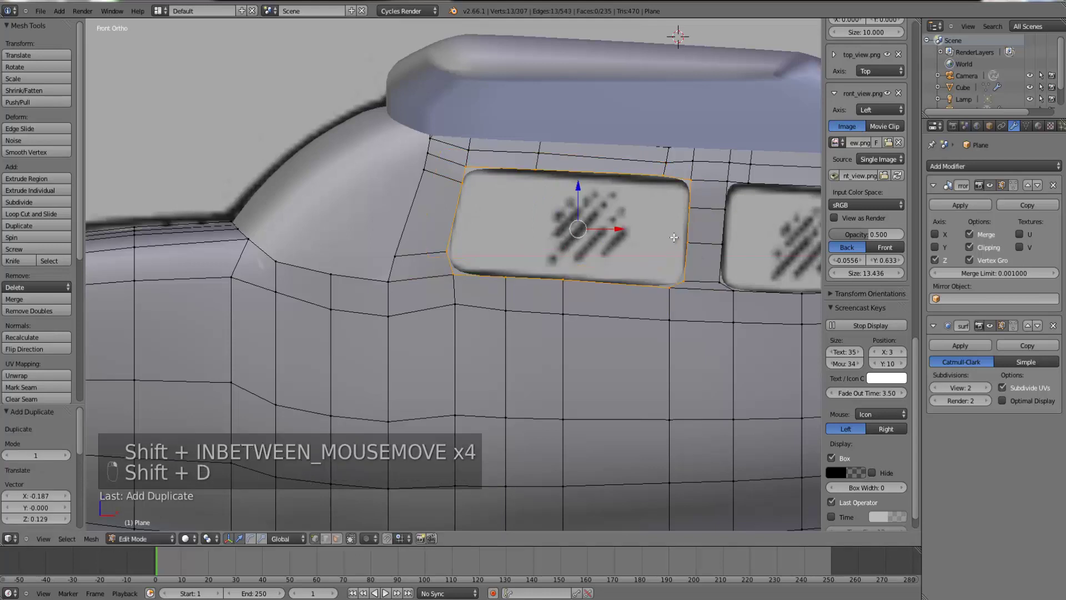
pyautogui.press('p')
pyautogui.click(672, 236)
pyautogui.press('Tab')
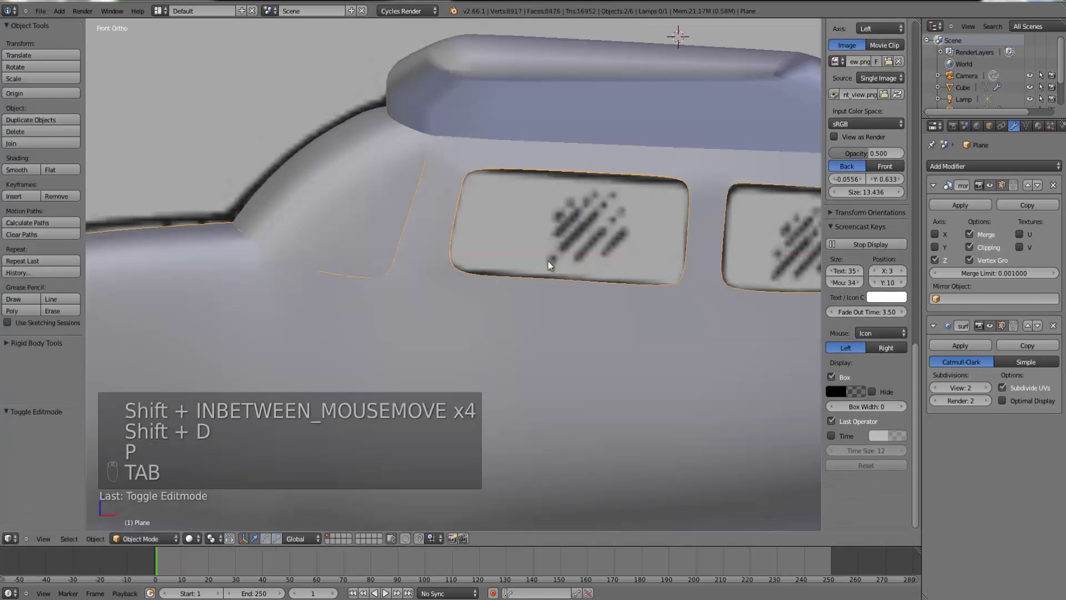
# - Fill the separated front window rim with a single face, apply smooth shading, and inspect the pane at an angle
pyautogui.rightClick(522, 278)
pyautogui.press('Tab')
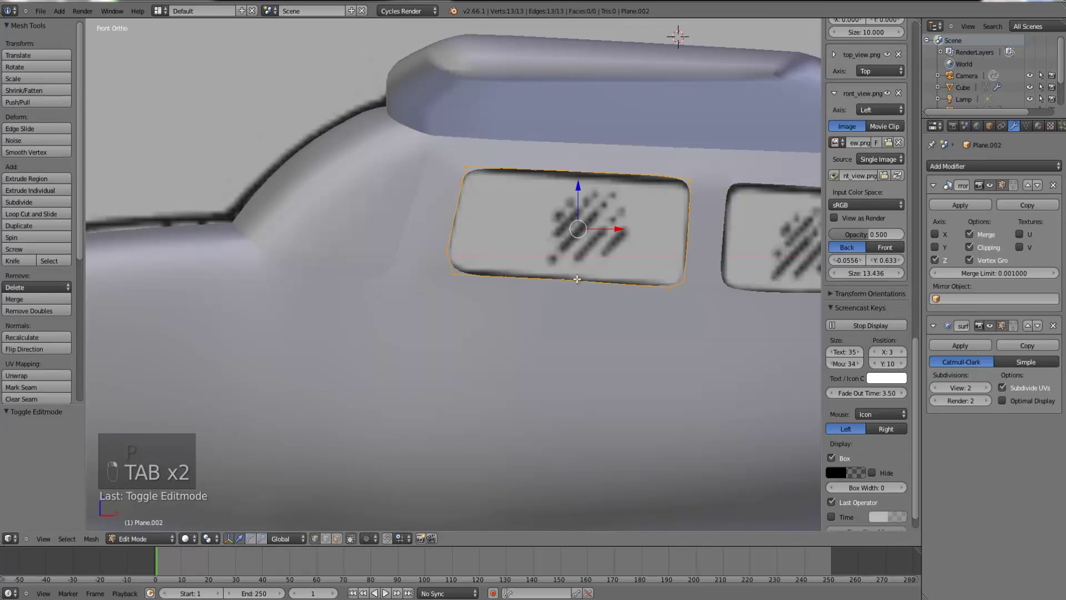
pyautogui.press('f')
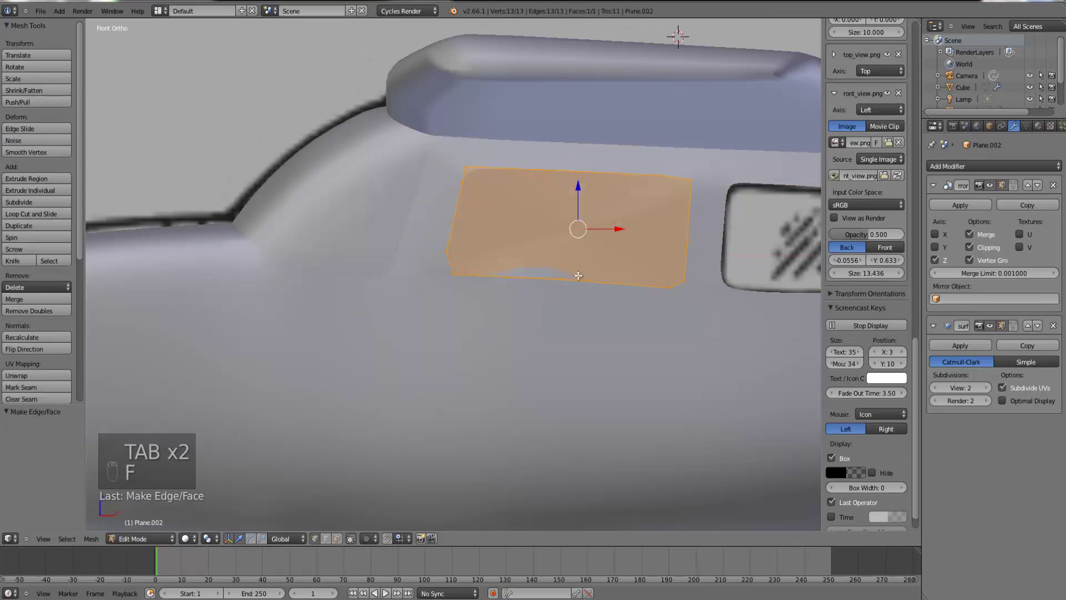
pyautogui.press('Tab')
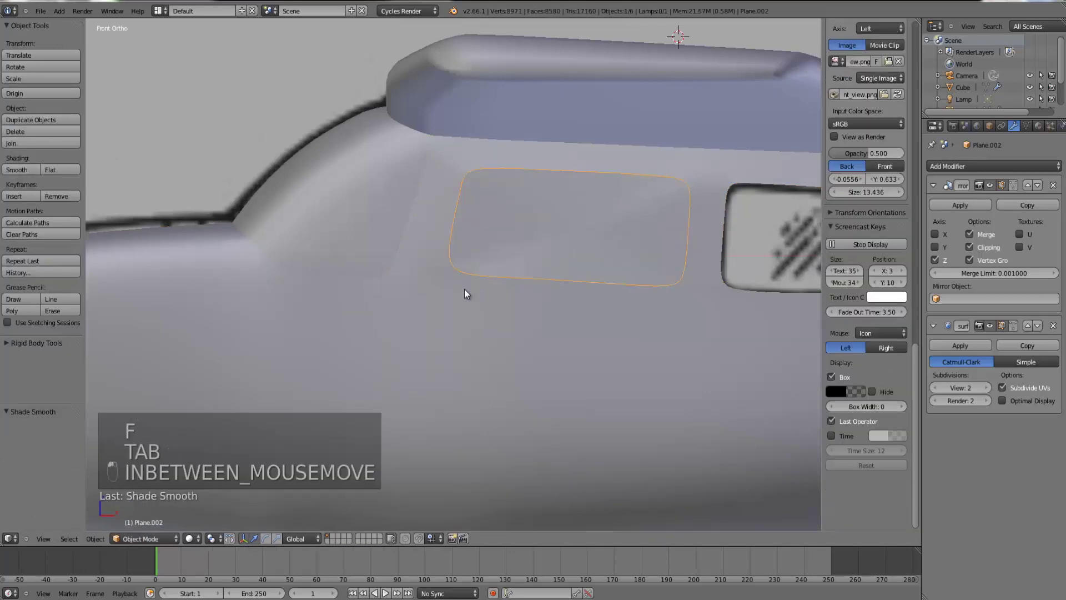
pyautogui.moveTo(466, 290); pyautogui.dragTo(489, 300, button='middle')
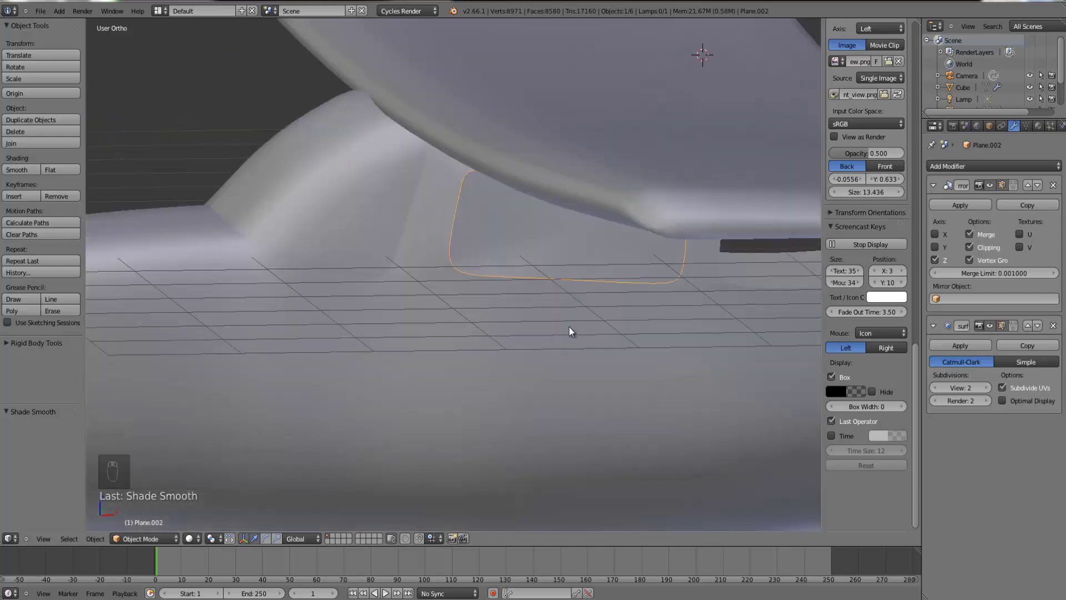
pyautogui.moveTo(569, 331); pyautogui.dragTo(562, 333, button='middle')
pyautogui.press('KP_1')
pyautogui.press('Tab')
pyautogui.press('Tab')
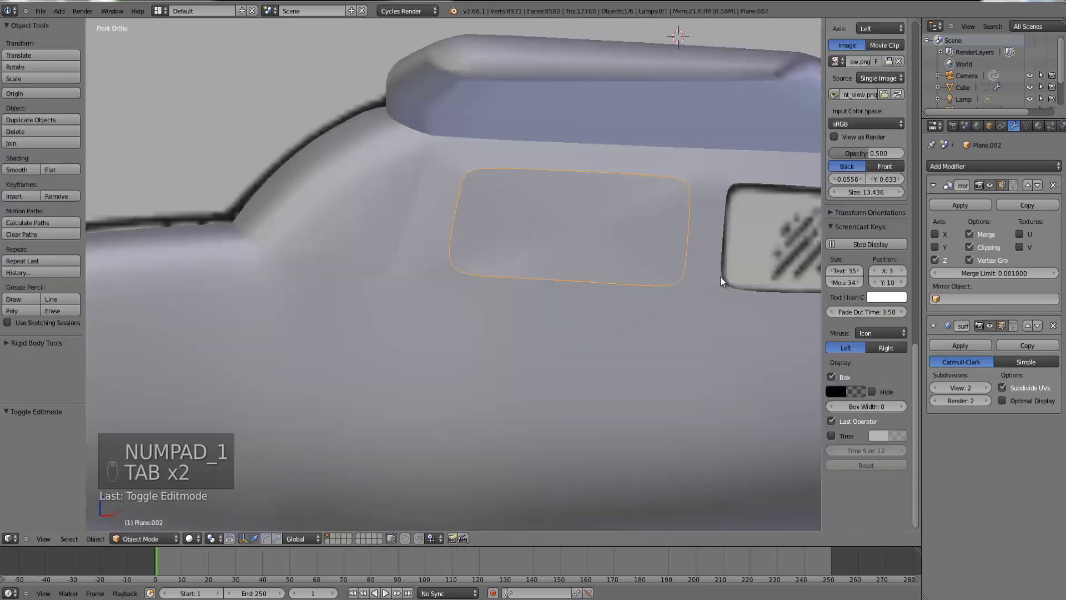
# - Return to editing the fuselage mesh and raise the vertex near the rear side window's upper front corner by about 0.009
pyautogui.rightClick(721, 280)
pyautogui.press('Tab')
pyautogui.rightClick(717, 279)
pyautogui.press('ctrl+KP_Decimal')
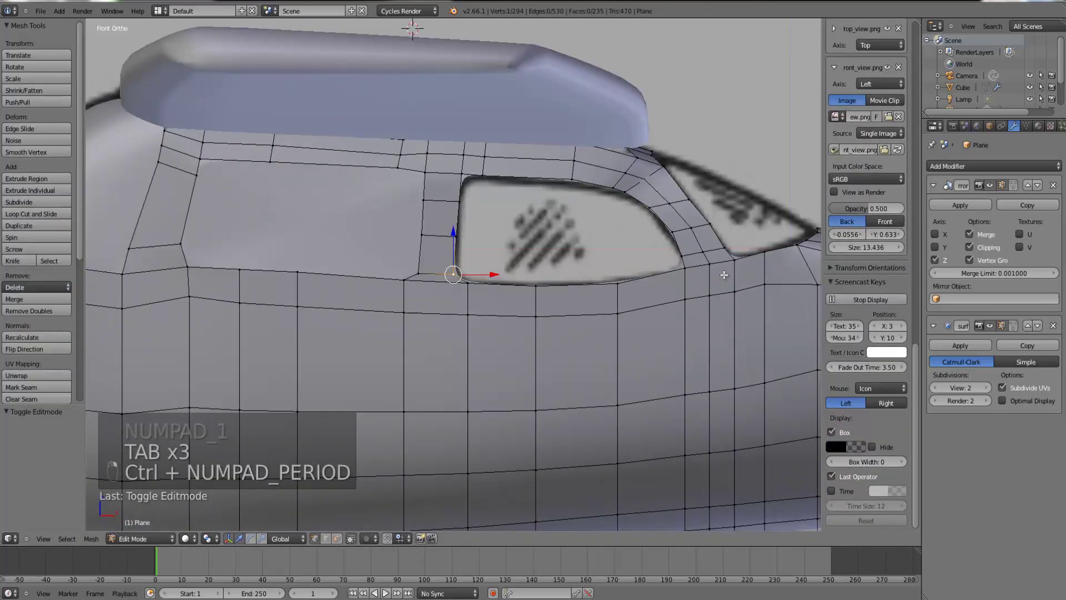
pyautogui.scroll(3, 724, 274)
pyautogui.rightClick(481, 108)
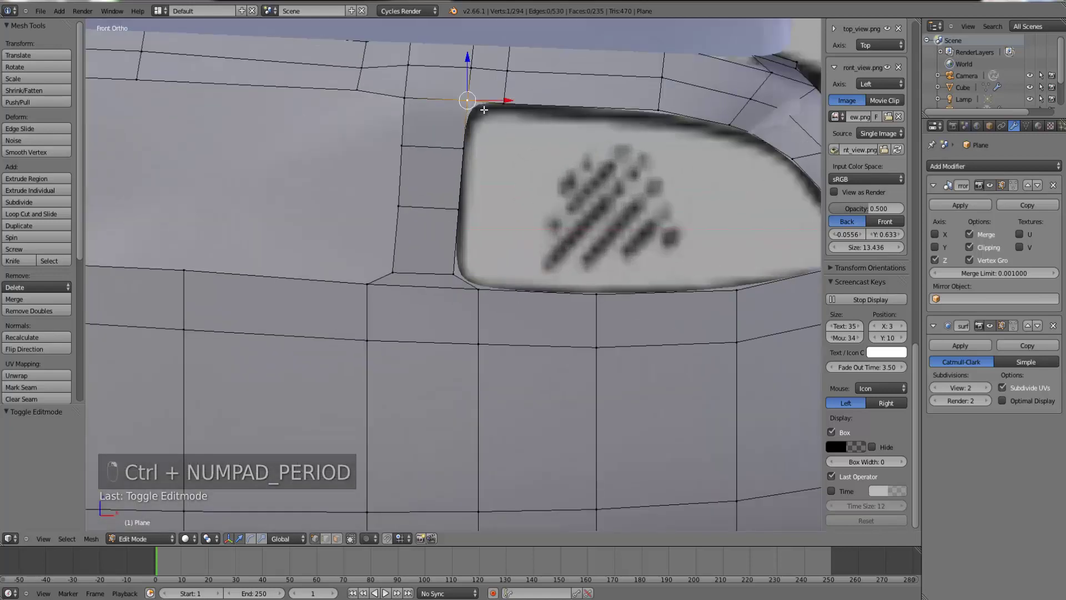
pyautogui.moveTo(504, 110); pyautogui.dragTo(576, 129, button='right')
pyautogui.rightClick(577, 127)
pyautogui.scroll(-1, 559, 128)
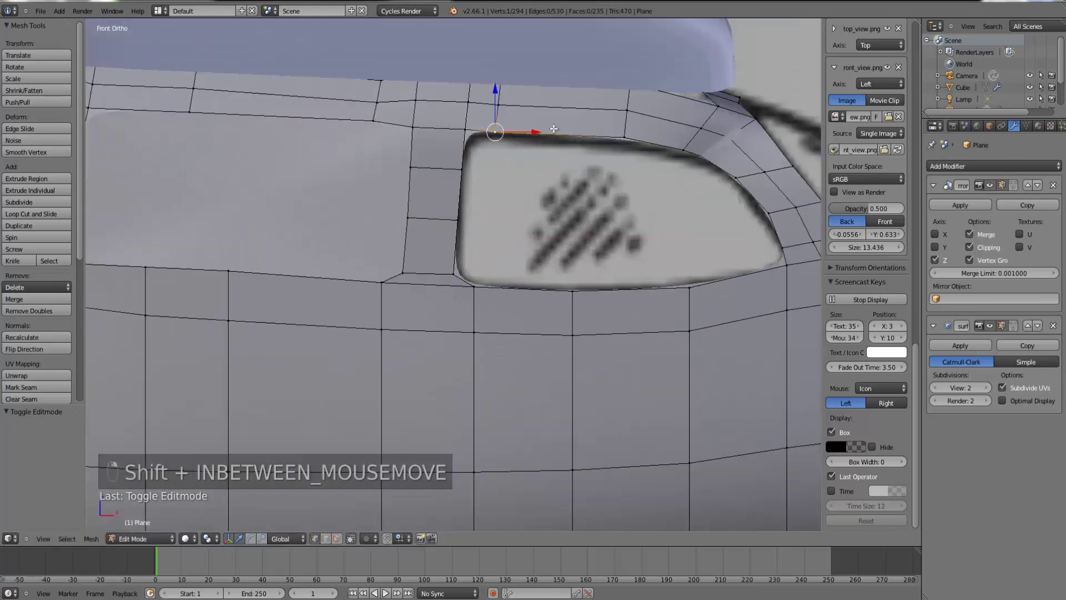
pyautogui.keyDown('shift'); pyautogui.moveTo(497, 98); pyautogui.dragTo(498, 92); pyautogui.keyUp('shift')
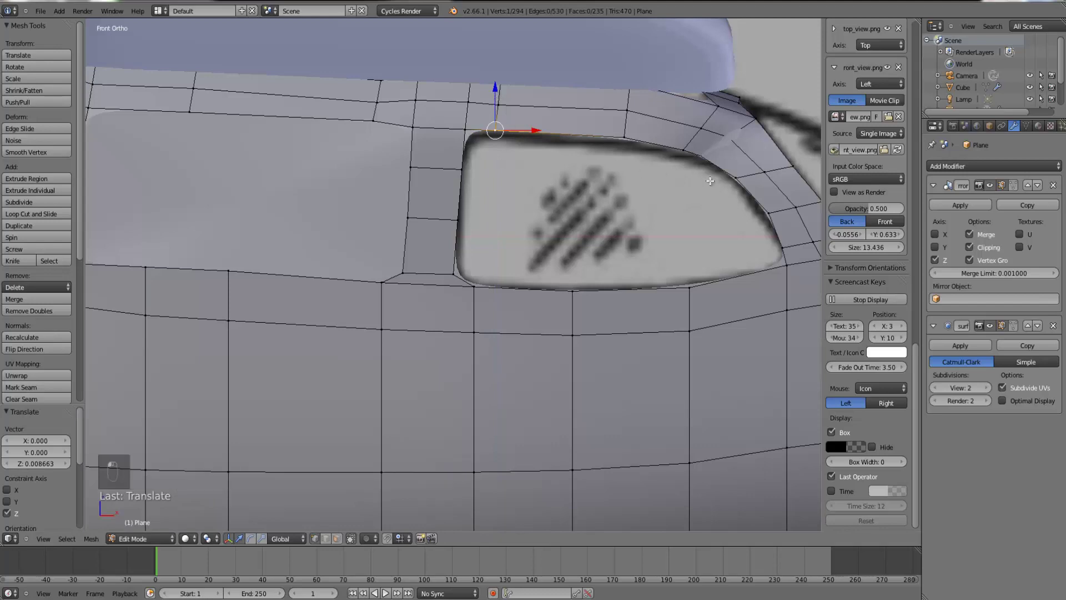
# - Select the complete loop of vertices around the rear side window opening on the fuselage mesh
pyautogui.moveTo(726, 188); pyautogui.dragTo(564, 136, button='middle')
pyautogui.press('KP_1')
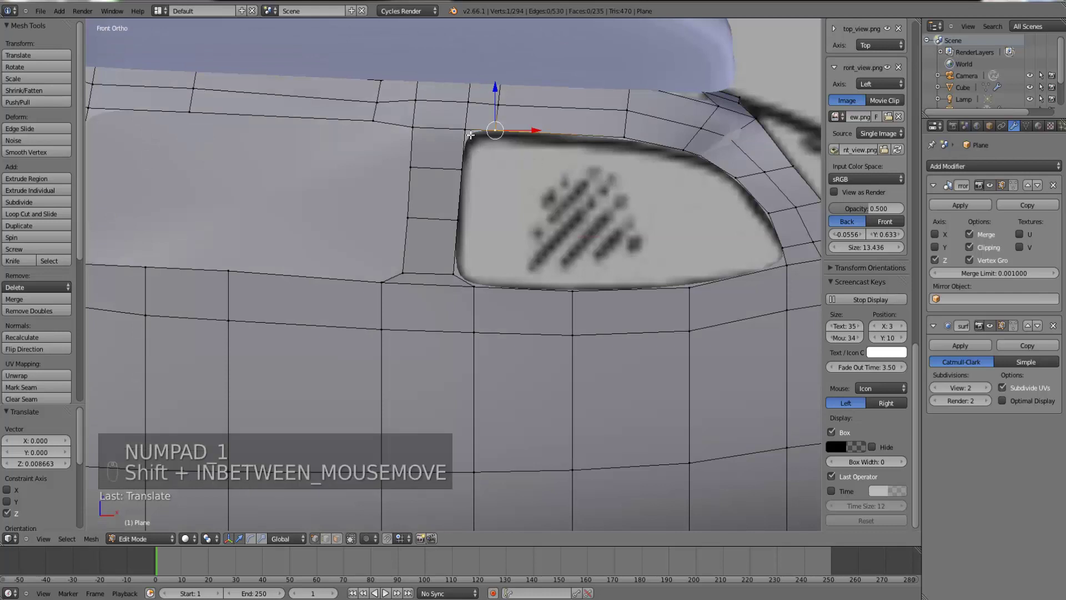
pyautogui.keyDown('shift'); pyautogui.rightClick(465, 129); pyautogui.keyUp('shift')
pyautogui.keyDown('shift'); pyautogui.rightClick(462, 169); pyautogui.keyUp('shift')
pyautogui.keyDown('shift'); pyautogui.rightClick(458, 219); pyautogui.keyUp('shift')
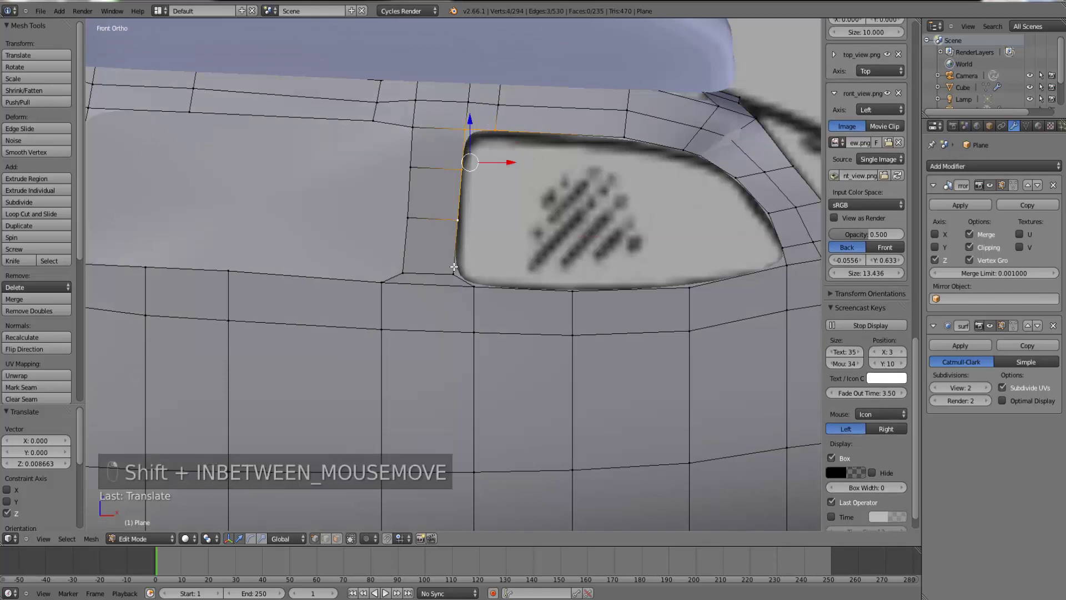
pyautogui.keyDown('shift'); pyautogui.rightClick(572, 289); pyautogui.keyUp('shift')
pyautogui.keyDown('shift'); pyautogui.rightClick(689, 286); pyautogui.keyUp('shift')
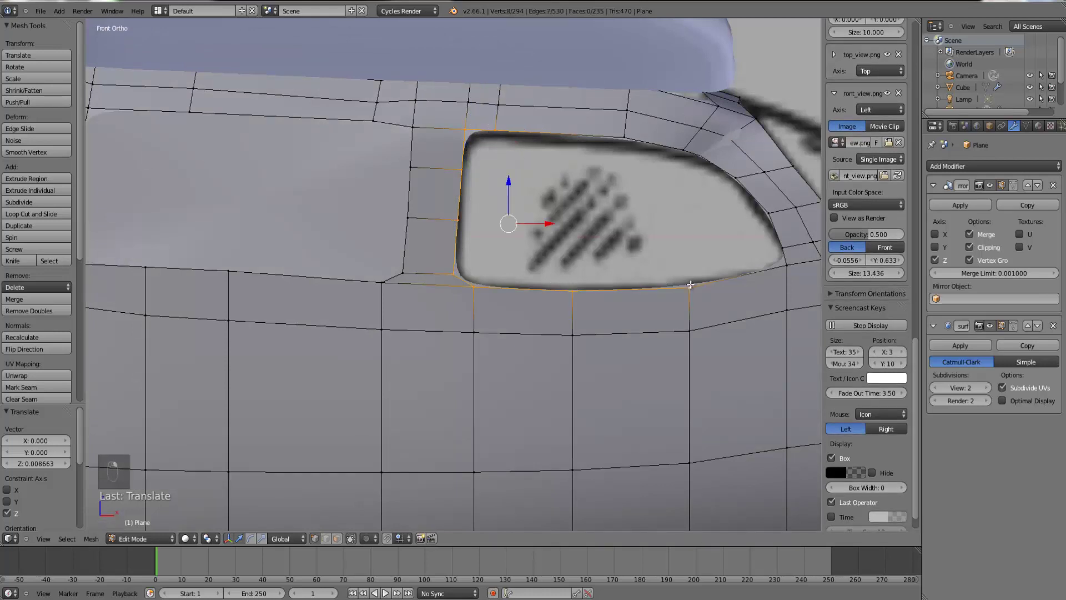
pyautogui.keyDown('shift'); pyautogui.rightClick(786, 266); pyautogui.keyUp('shift')
pyautogui.keyDown('shift'); pyautogui.rightClick(783, 248); pyautogui.keyUp('shift')
pyautogui.keyDown('shift'); pyautogui.rightClick(769, 213); pyautogui.keyUp('shift')
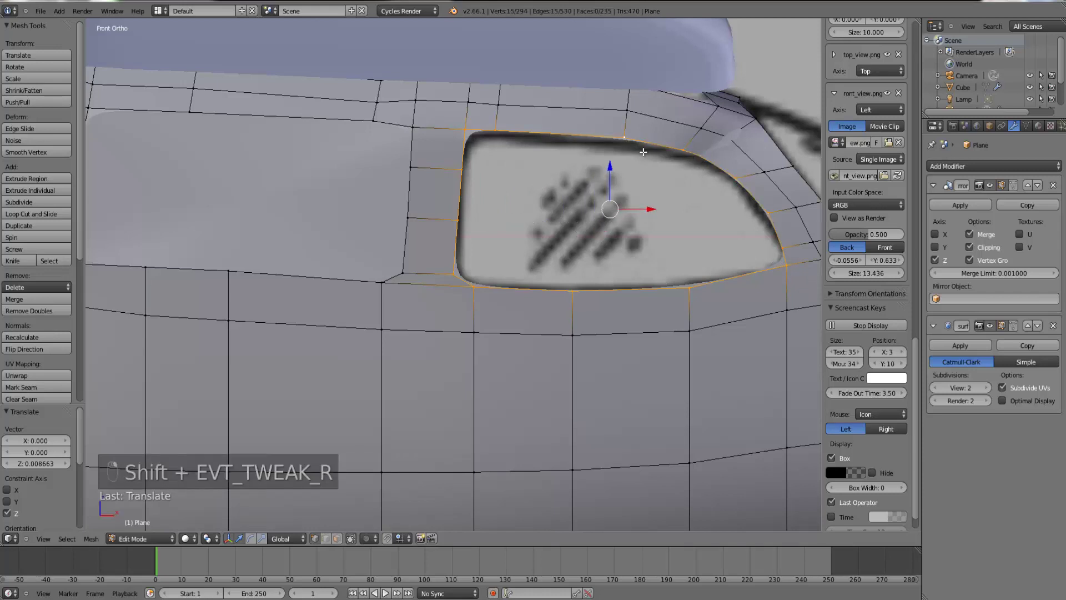
# - Duplicate the rear side window's rim in place, separate the copy into its own object, and open that object for mesh editing
pyautogui.hotkey('shift', 'd')
pyautogui.press('p')
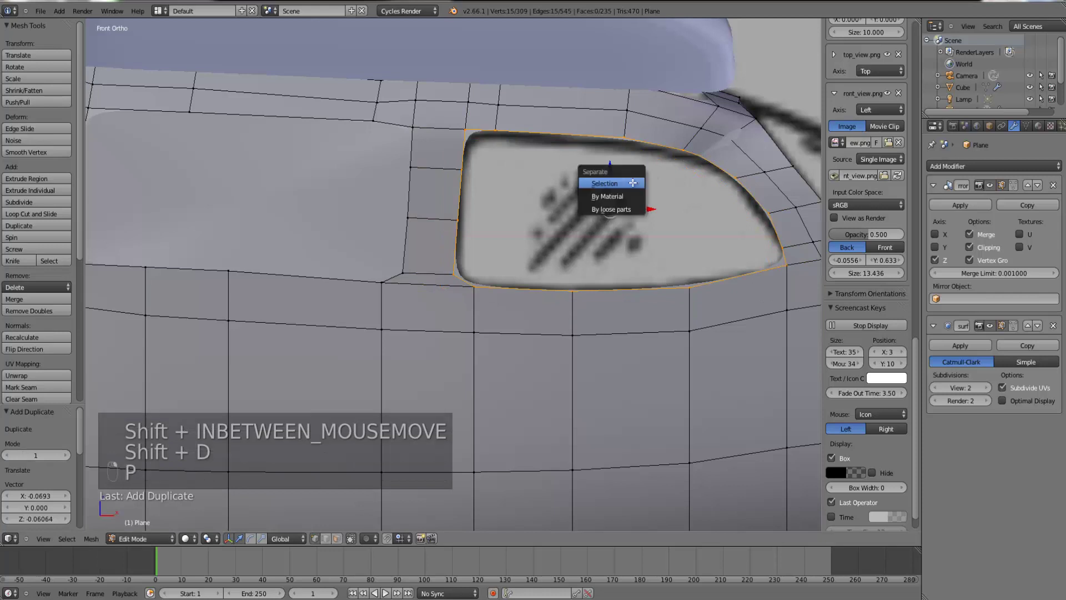
pyautogui.click(633, 183)
pyautogui.press('Tab')
pyautogui.press('Tab')
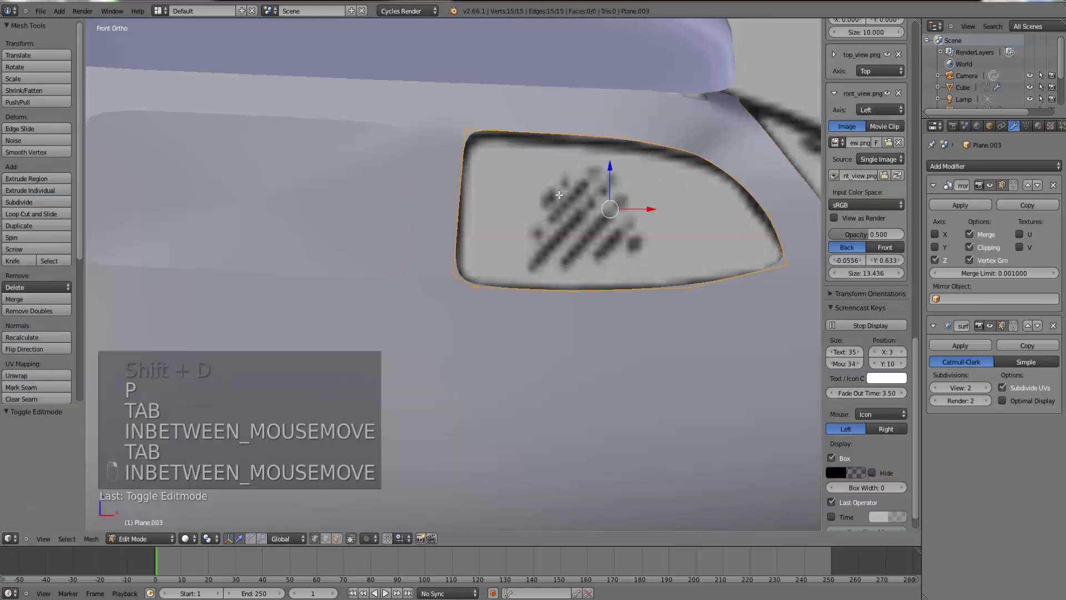
# - Connect an upper and a lower rim vertex with an edge across the rear part of the window, and subdivide that edge with one cut
pyautogui.rightClick(627, 142)
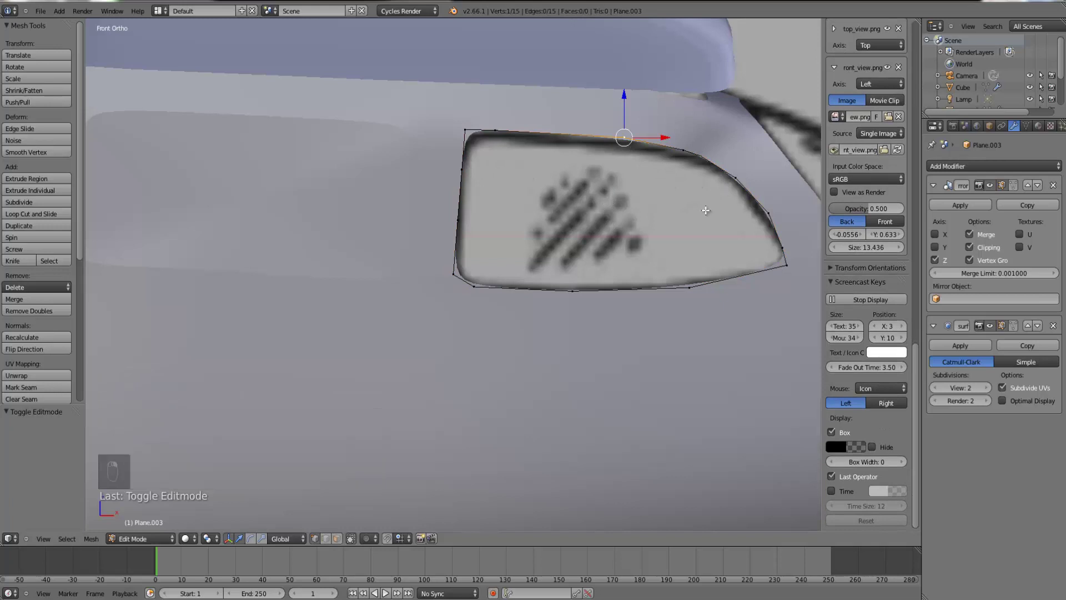
pyautogui.press('f')
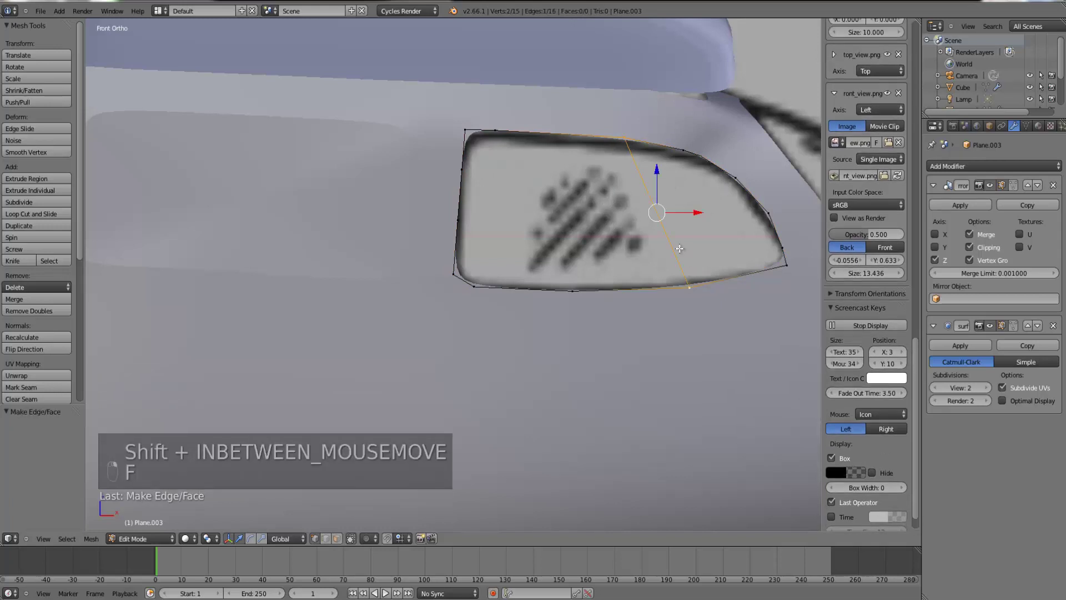
pyautogui.click(20, 202)
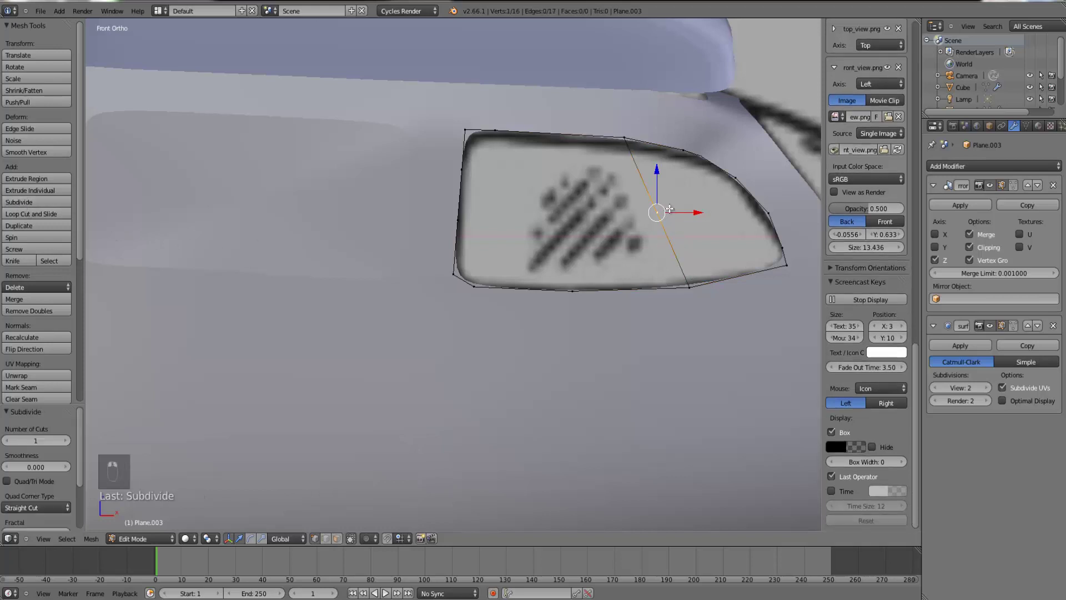
# - Select the window outline's rear lower corner vertex together with the vertex at the lower end of the dividing edge
pyautogui.rightClick(785, 266)
pyautogui.keyDown('shift'); pyautogui.rightClick(689, 286); pyautogui.keyUp('shift')
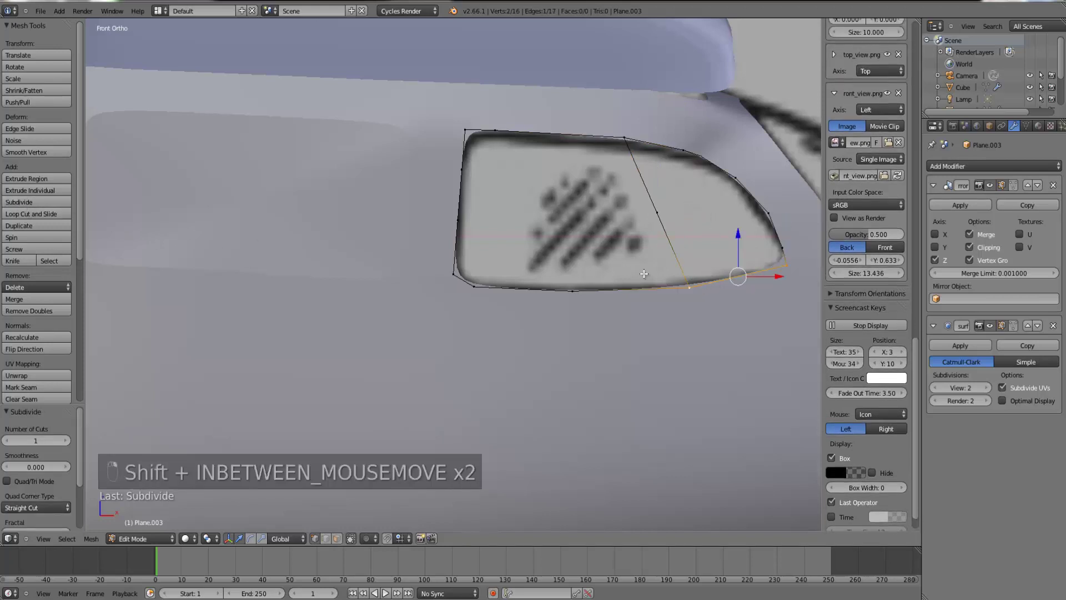
# - Try adding a second cross edge between the window's lower and upper outline, with a vertex subdivided at its midpoint
pyautogui.click(27, 203)
pyautogui.rightClick(740, 278)
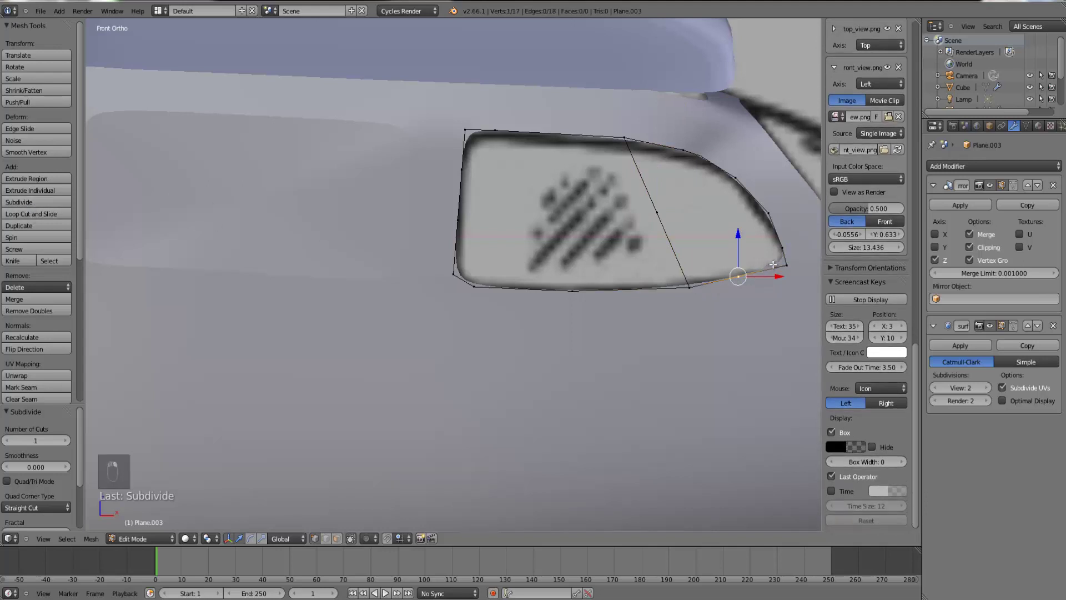
pyautogui.keyDown('shift'); pyautogui.rightClick(686, 151); pyautogui.keyUp('shift')
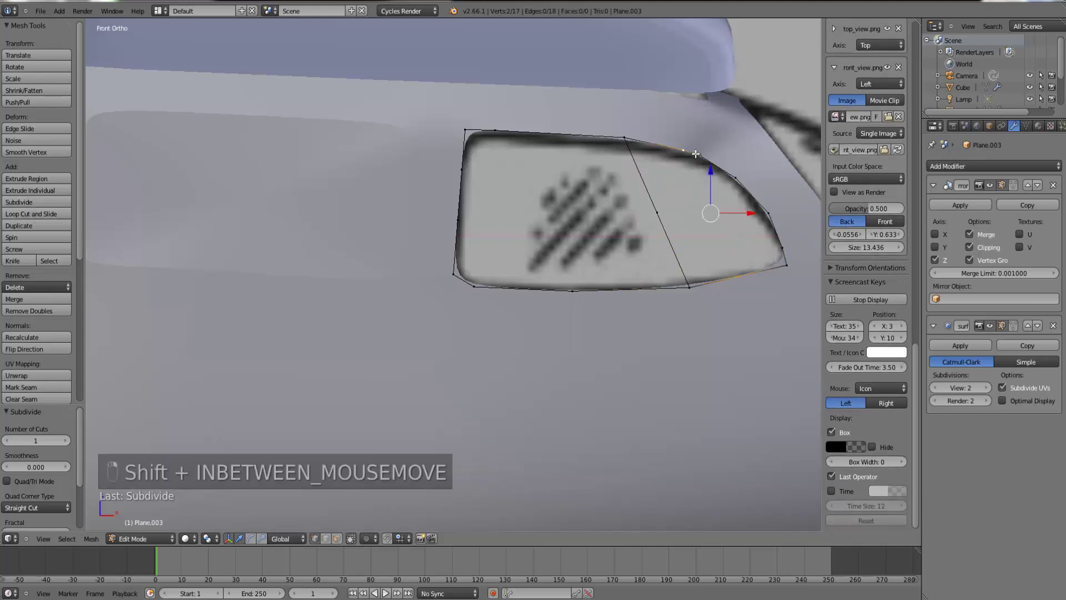
pyautogui.press('f')
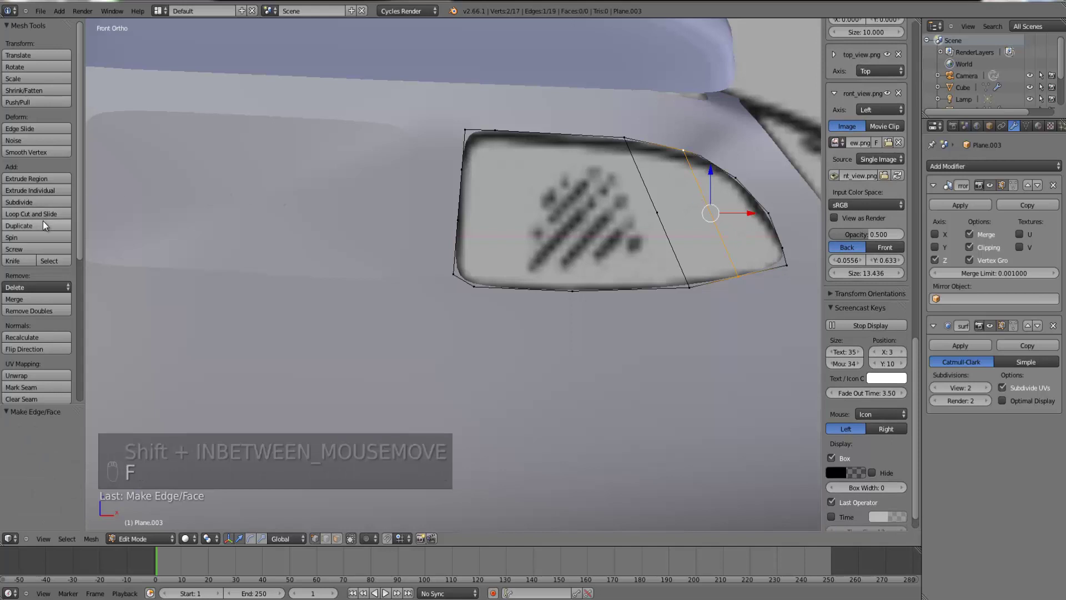
pyautogui.click(35, 200)
# - Subdivide the lower edge nearest the window's pointed tip and add a third cross edge with a midpoint vertex
pyautogui.rightClick(723, 225)
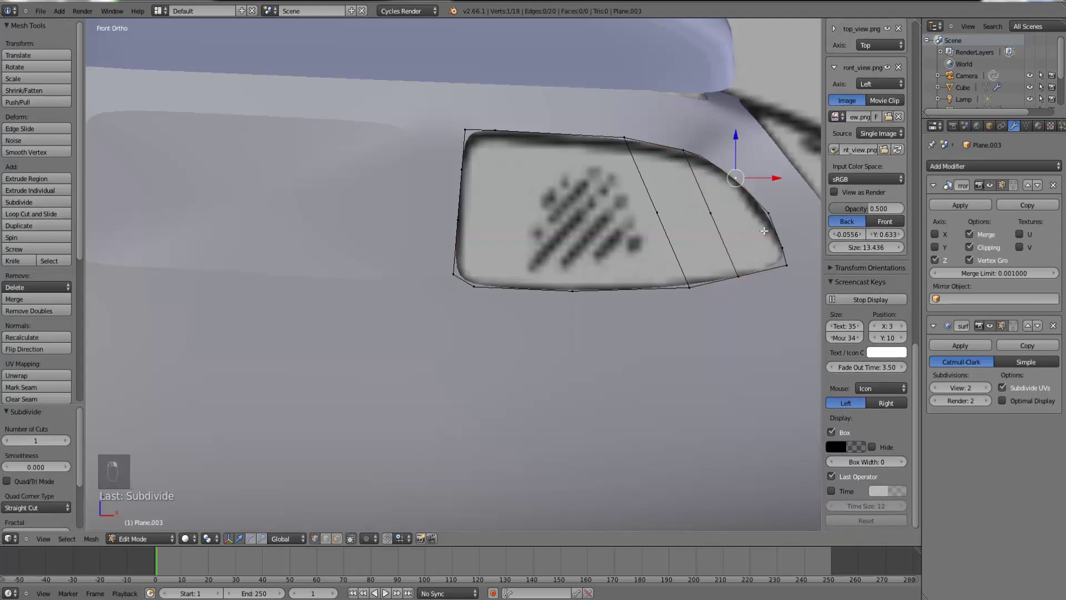
pyautogui.keyDown('shift'); pyautogui.rightClick(748, 276); pyautogui.keyUp('shift')
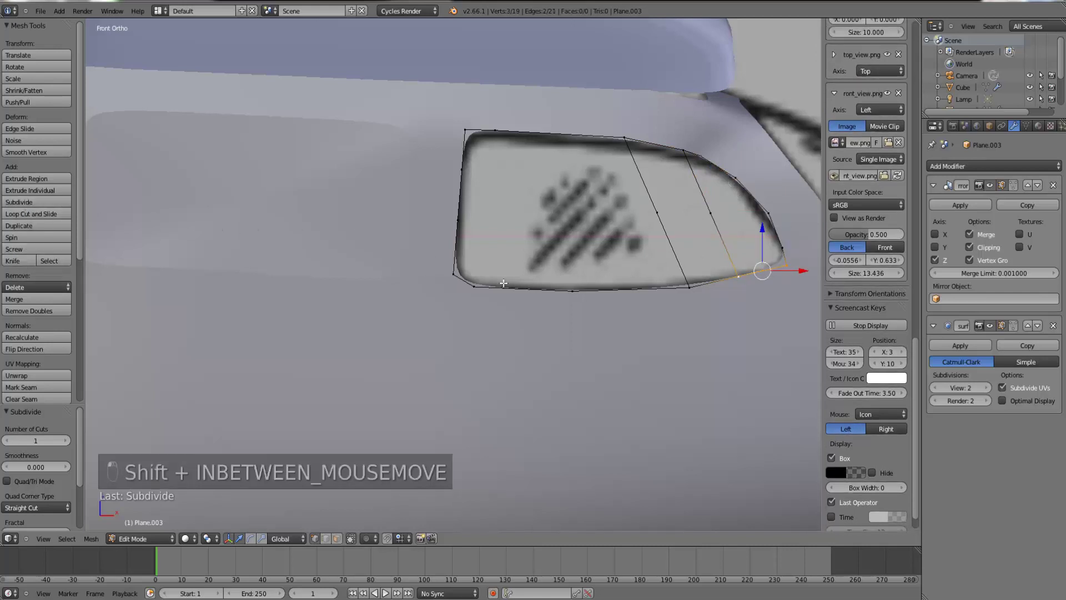
pyautogui.rightClick(762, 271)
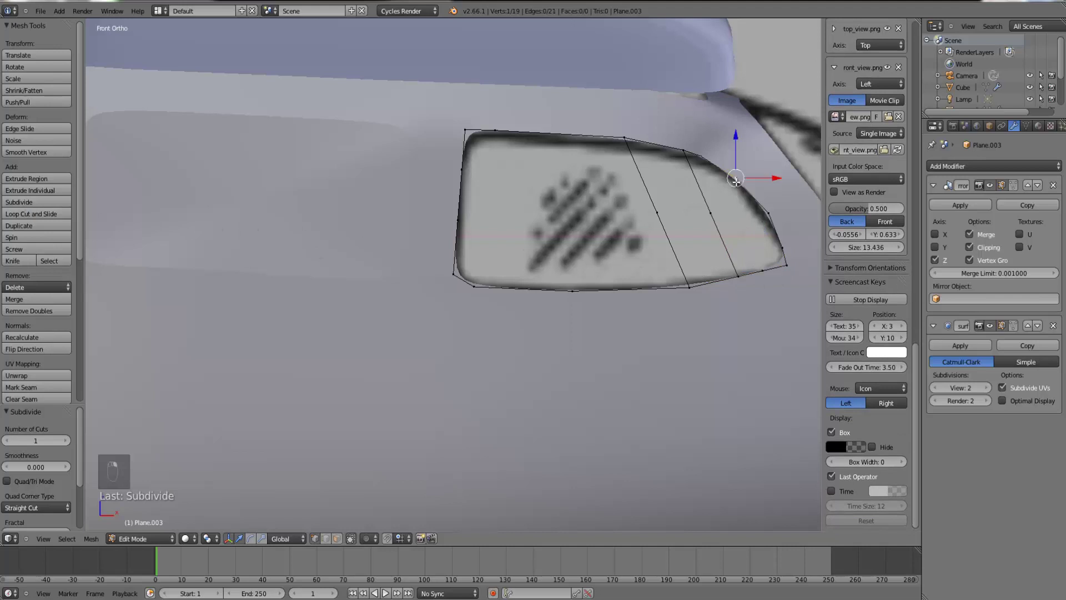
pyautogui.press('f')
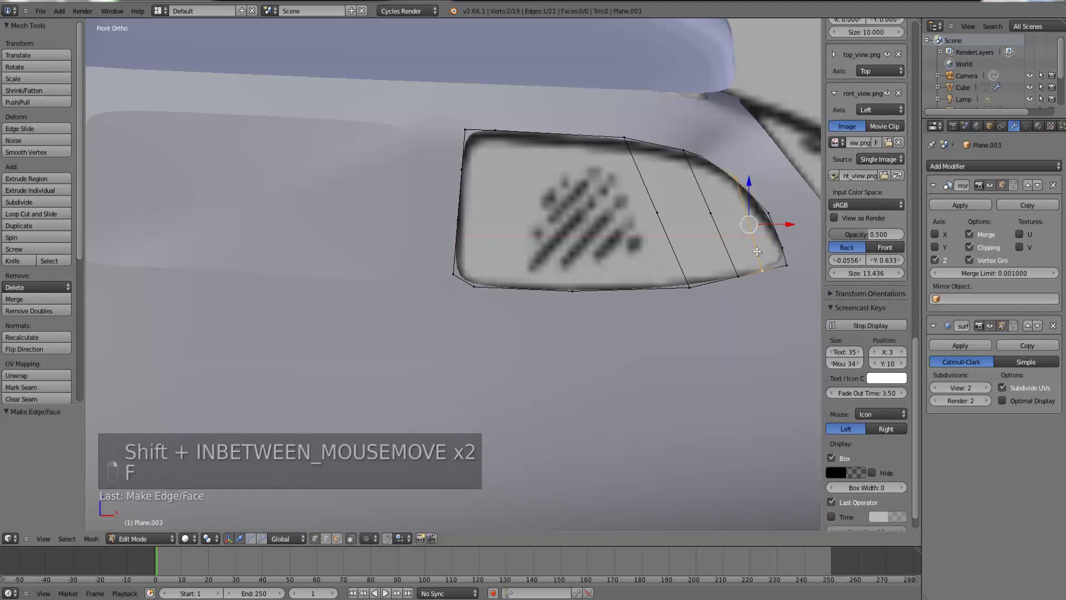
pyautogui.click(17, 204)
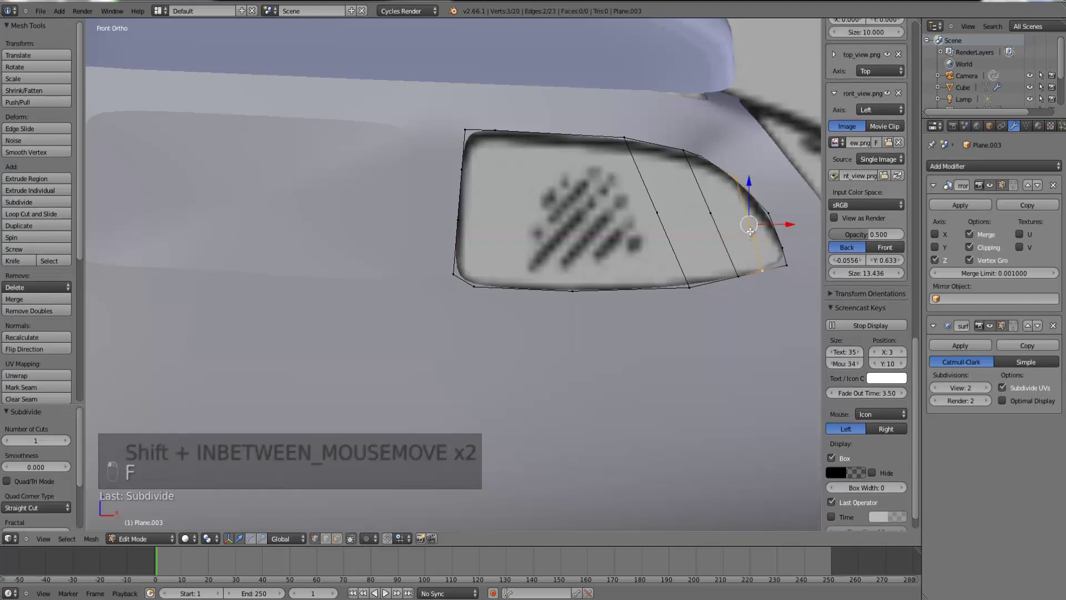
# - Fill the window's pointed tip beyond the third cross edge with two triangles and a quad
pyautogui.keyDown('shift'); pyautogui.rightClick(769, 213); pyautogui.keyUp('shift')
pyautogui.press('f')
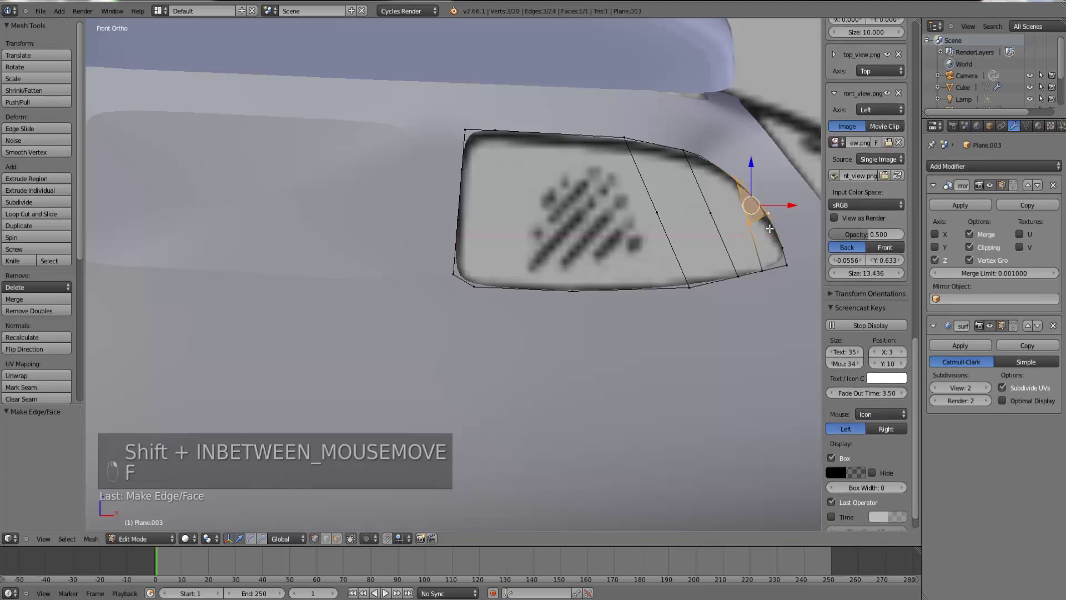
pyautogui.rightClick(750, 227)
pyautogui.keyDown('shift'); pyautogui.rightClick(769, 213); pyautogui.keyUp('shift')
pyautogui.keyDown('shift'); pyautogui.rightClick(783, 248); pyautogui.keyUp('shift')
pyautogui.press('f')
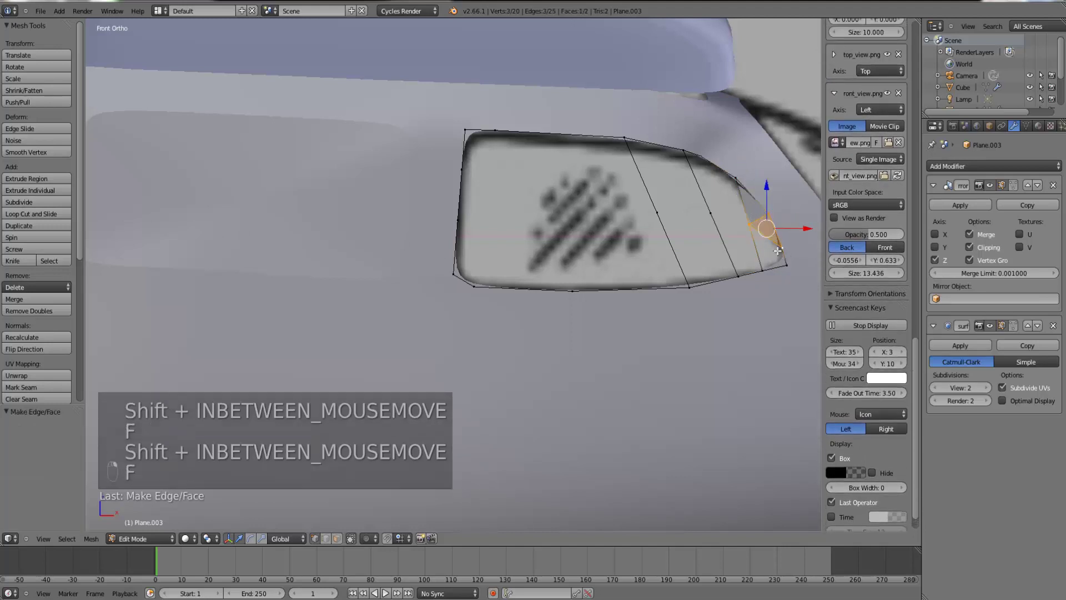
pyautogui.rightClick(749, 224)
pyautogui.press('f')
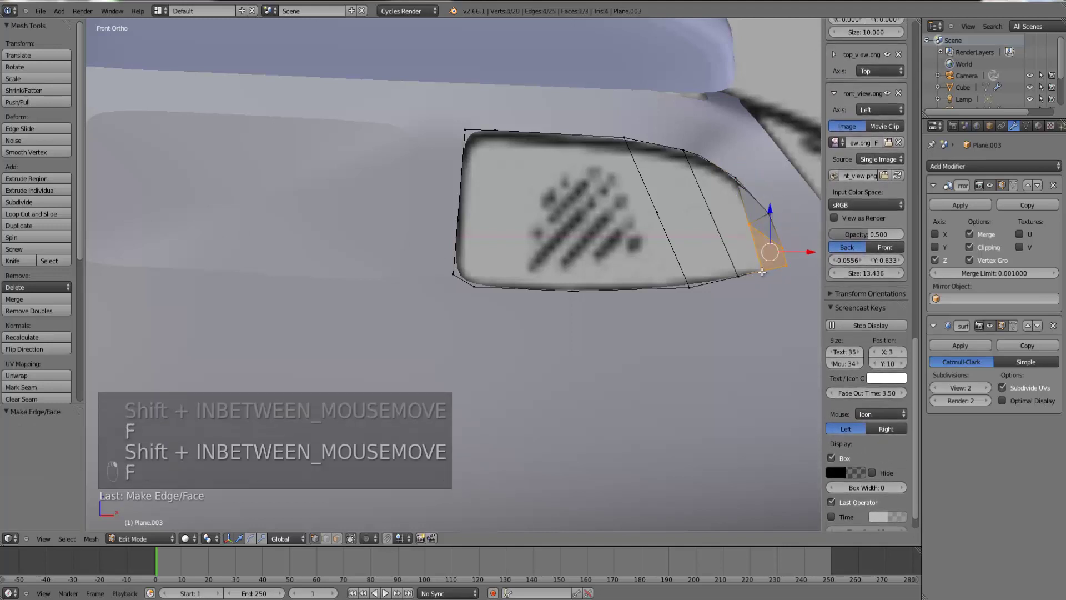
# - Fill the lower and upper faces between the window's second and third cross edges
pyautogui.keyDown('shift'); pyautogui.rightClick(750, 227); pyautogui.keyUp('shift')
pyautogui.keyDown('shift'); pyautogui.rightClick(711, 215); pyautogui.keyUp('shift')
pyautogui.keyDown('shift'); pyautogui.rightClick(755, 273); pyautogui.keyUp('shift')
pyautogui.keyDown('shift'); pyautogui.rightClick(740, 275); pyautogui.keyUp('shift')
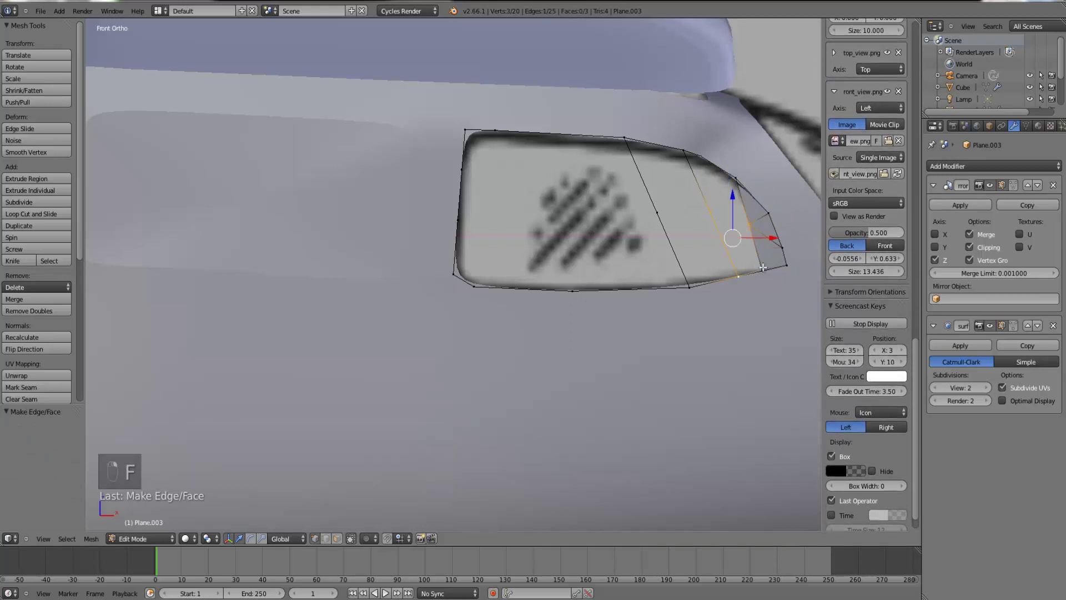
pyautogui.keyDown('shift'); pyautogui.rightClick(762, 268); pyautogui.keyUp('shift')
pyautogui.press('f')
pyautogui.rightClick(714, 210)
pyautogui.keyDown('shift'); pyautogui.rightClick(749, 223); pyautogui.keyUp('shift')
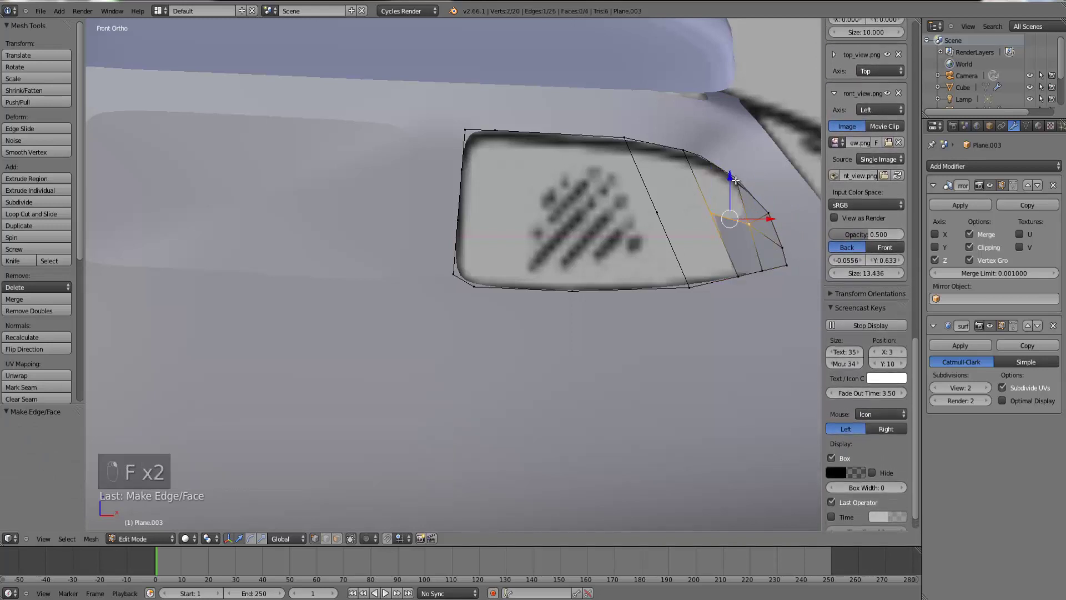
pyautogui.keyDown('shift'); pyautogui.rightClick(690, 154); pyautogui.keyUp('shift')
pyautogui.press('f')
# - Check the window's curvature from the side, and fill the two faces between its first and second cross edges
pyautogui.moveTo(743, 230); pyautogui.dragTo(501, 244, button='middle')
pyautogui.press('Tab')
pyautogui.press('Tab')
pyautogui.press('Tab')
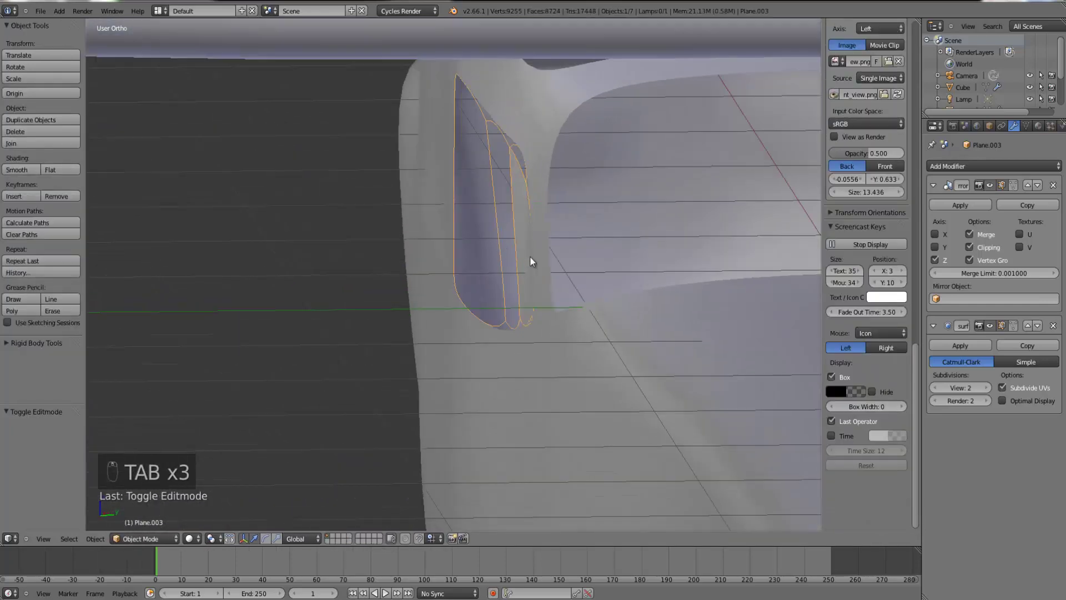
pyautogui.press('KP_1')
pyautogui.press('Tab')
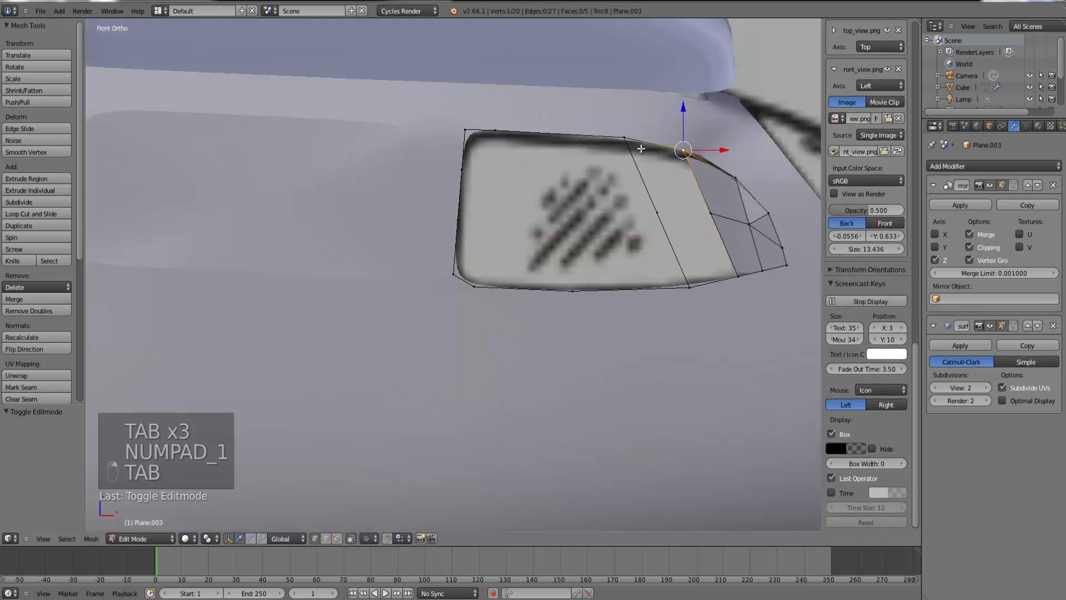
pyautogui.keyDown('shift'); pyautogui.rightClick(627, 138); pyautogui.keyUp('shift')
pyautogui.keyDown('shift'); pyautogui.rightClick(659, 210); pyautogui.keyUp('shift')
pyautogui.keyDown('shift'); pyautogui.rightClick(712, 213); pyautogui.keyUp('shift')
pyautogui.press('f')
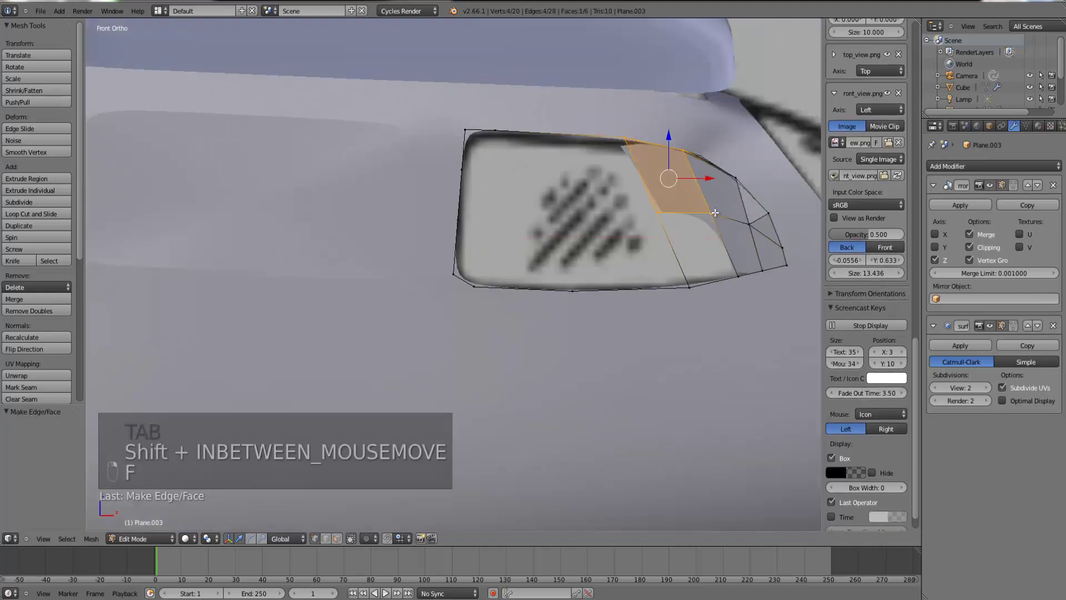
pyautogui.rightClick(738, 279)
pyautogui.keyDown('shift'); pyautogui.rightClick(712, 222); pyautogui.keyUp('shift')
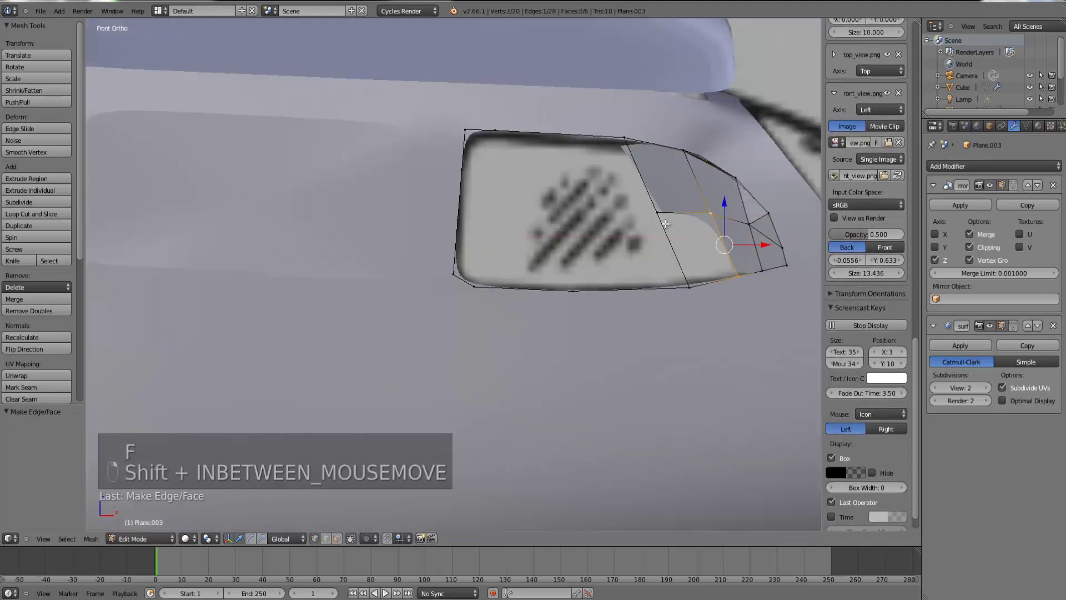
pyautogui.keyDown('shift'); pyautogui.rightClick(687, 282); pyautogui.keyUp('shift')
pyautogui.press('f')
# - Fill the middle of the window with a large quad and a triangle beside the first cross edge
pyautogui.rightClick(624, 138)
pyautogui.keyDown('shift'); pyautogui.rightClick(465, 129); pyautogui.keyUp('shift')
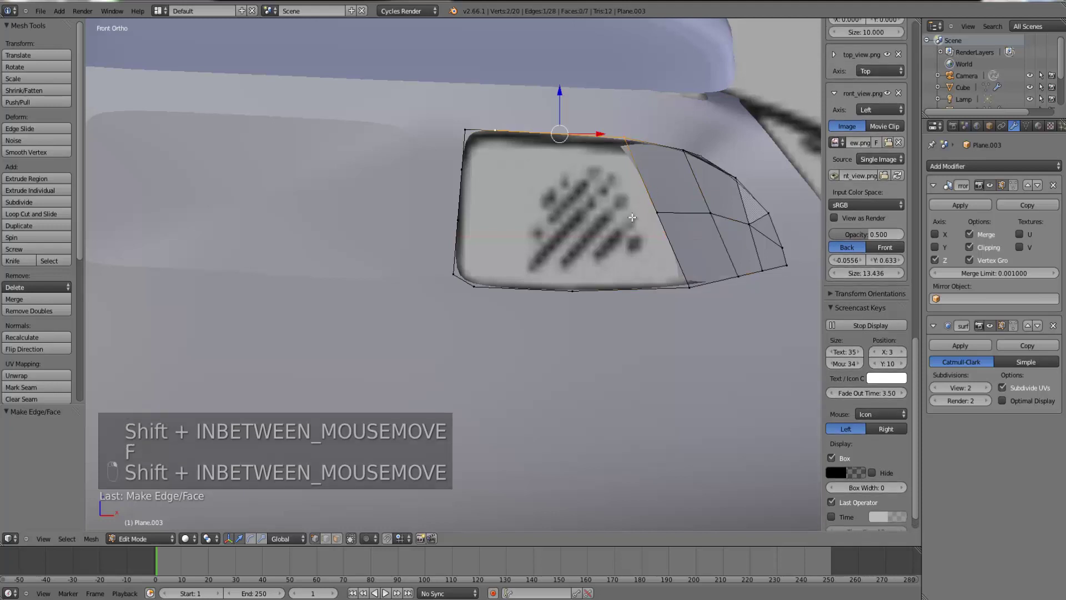
pyautogui.keyDown('shift'); pyautogui.rightClick(655, 212); pyautogui.keyUp('shift')
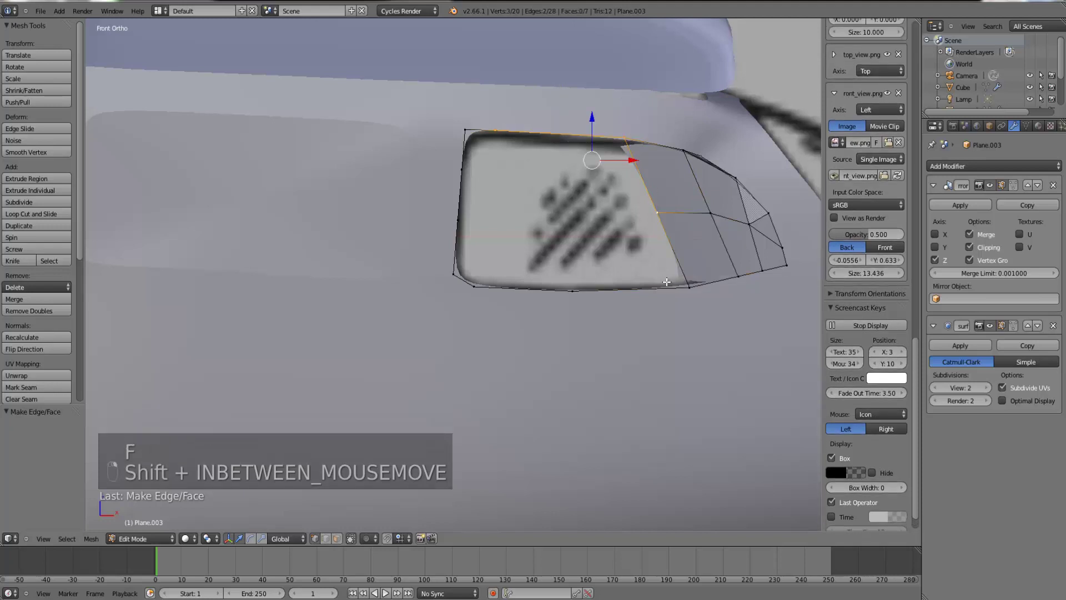
pyautogui.keyDown('shift'); pyautogui.rightClick(575, 288); pyautogui.keyUp('shift')
pyautogui.press('f')
pyautogui.rightClick(579, 290)
pyautogui.keyDown('shift'); pyautogui.rightClick(654, 217); pyautogui.keyUp('shift')
pyautogui.press('f')
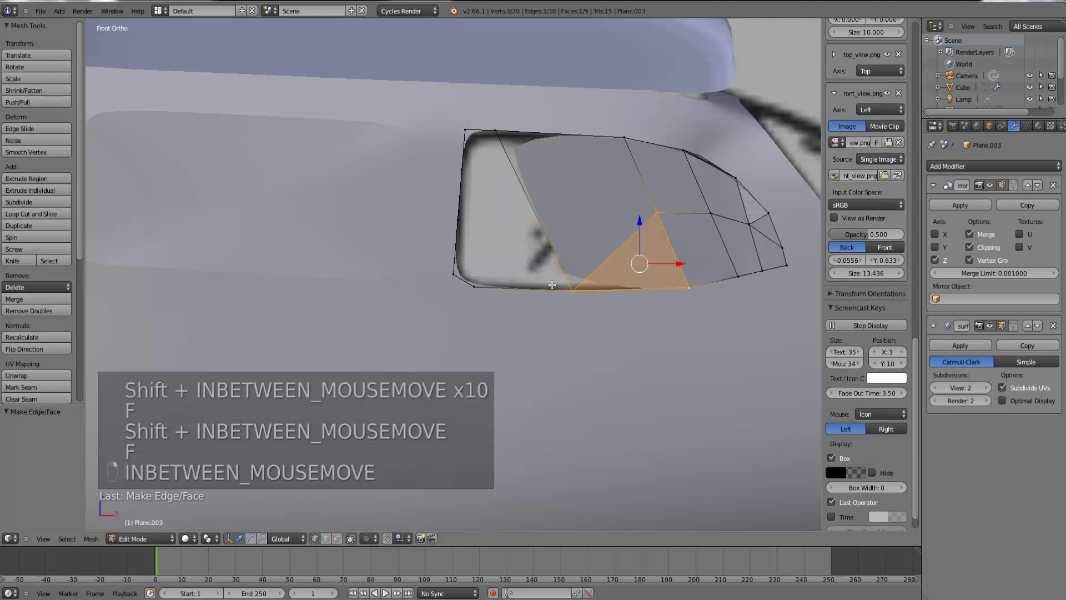
# - Fill the window's remaining square end with a triangle, a quad and a small triangle at the upper corner
pyautogui.rightClick(573, 289)
pyautogui.keyDown('shift'); pyautogui.rightClick(474, 287); pyautogui.keyUp('shift')
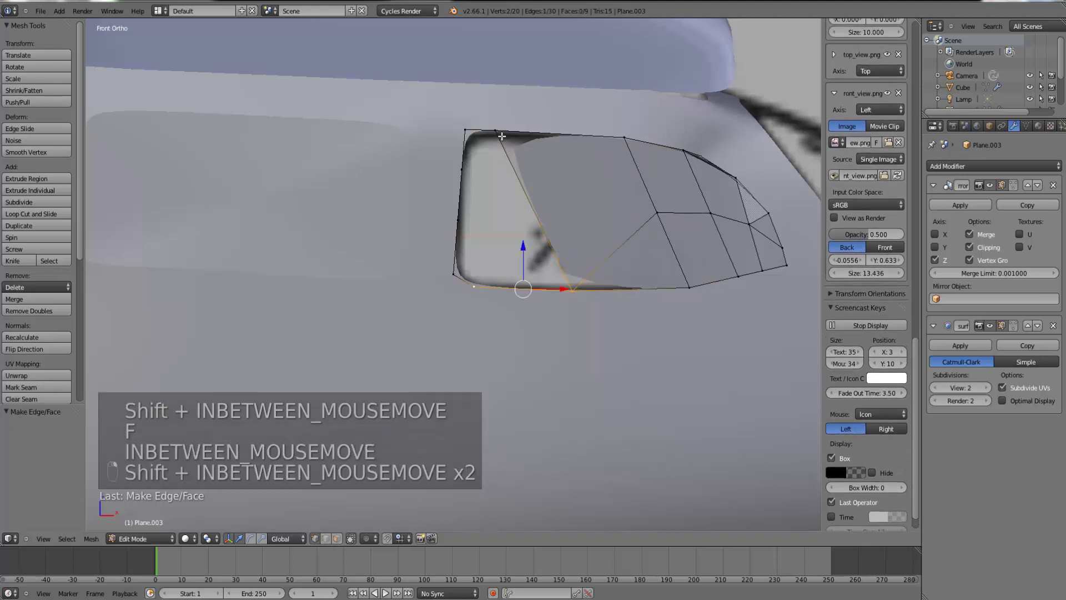
pyautogui.keyDown('shift'); pyautogui.rightClick(495, 131); pyautogui.keyUp('shift')
pyautogui.press('f')
pyautogui.rightClick(466, 284)
pyautogui.keyDown('shift'); pyautogui.rightClick(454, 273); pyautogui.keyUp('shift')
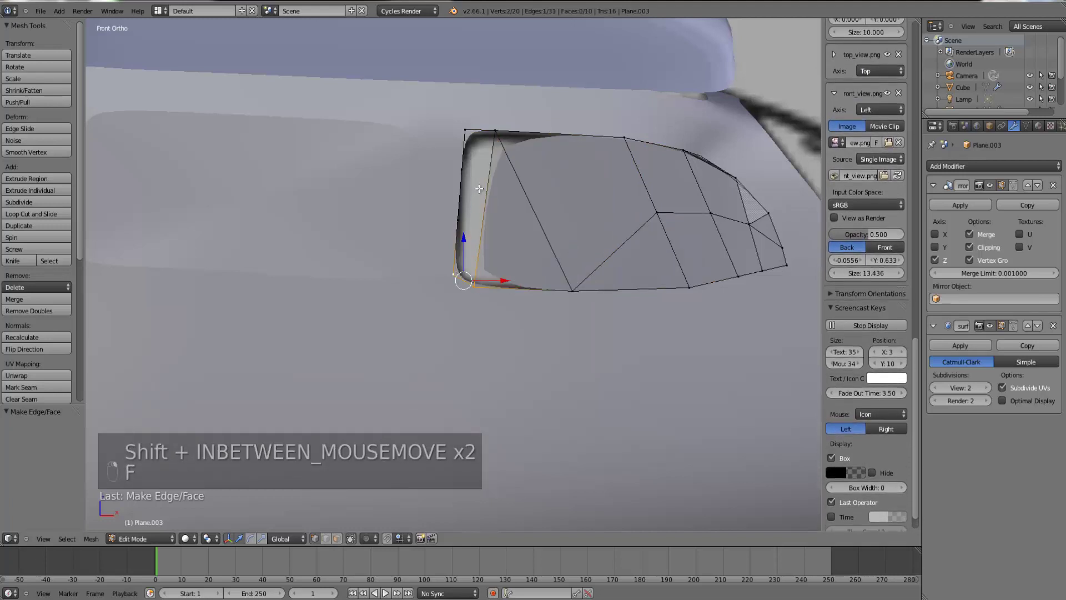
pyautogui.keyDown('shift'); pyautogui.rightClick(462, 169); pyautogui.keyUp('shift')
pyautogui.keyDown('shift'); pyautogui.rightClick(495, 131); pyautogui.keyUp('shift')
pyautogui.press('f')
pyautogui.rightClick(465, 130)
pyautogui.keyDown('shift'); pyautogui.rightClick(462, 169); pyautogui.keyUp('shift')
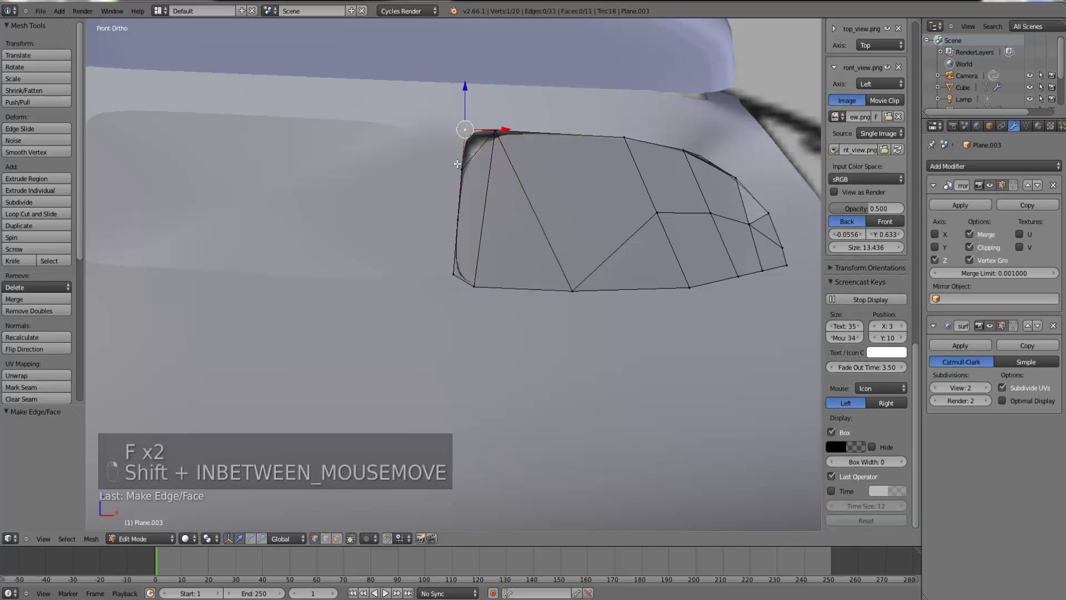
pyautogui.keyDown('shift'); pyautogui.rightClick(495, 131); pyautogui.keyUp('shift')
pyautogui.press('f')
# - Examine the filled window's smoothed surface and mesh from the side and front
pyautogui.press('Tab')
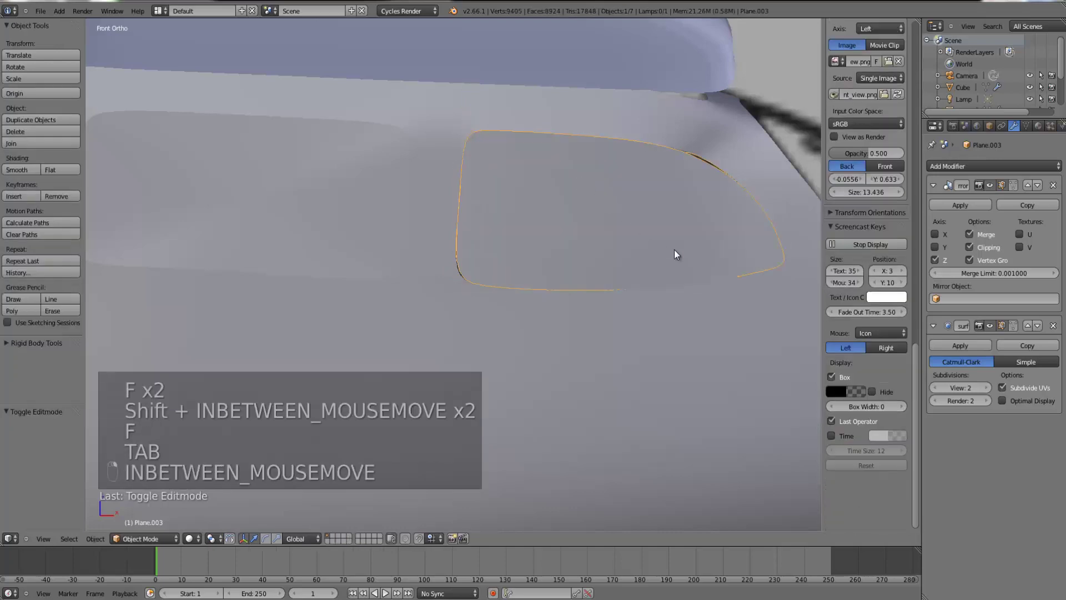
pyautogui.moveTo(673, 254); pyautogui.dragTo(586, 153, button='middle')
pyautogui.press('Tab')
pyautogui.press('Tab')
pyautogui.press('Tab')
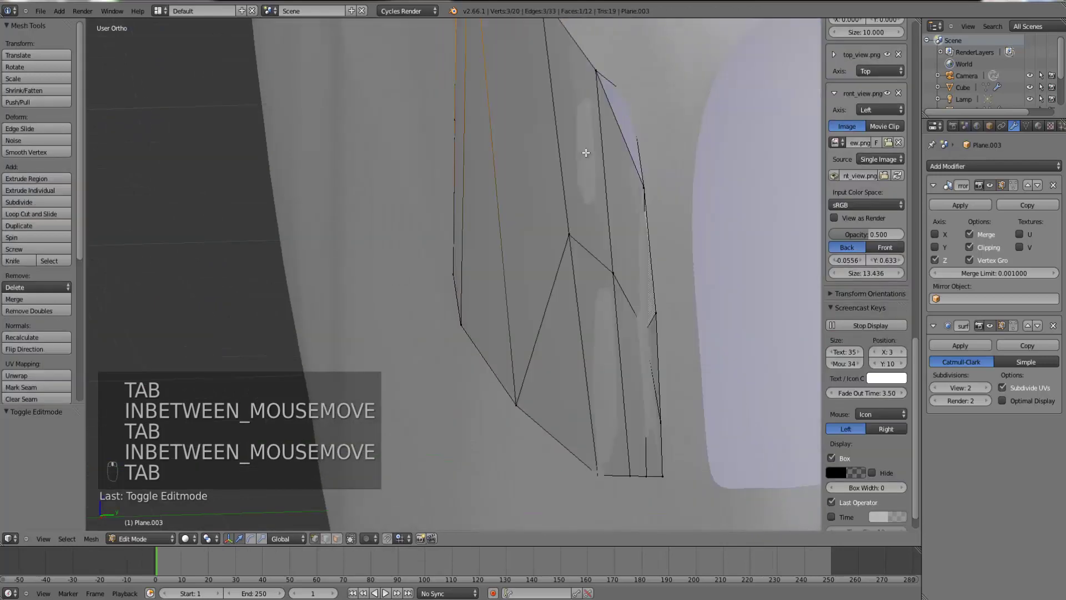
pyautogui.moveTo(648, 179); pyautogui.dragTo(648, 248, button='middle')
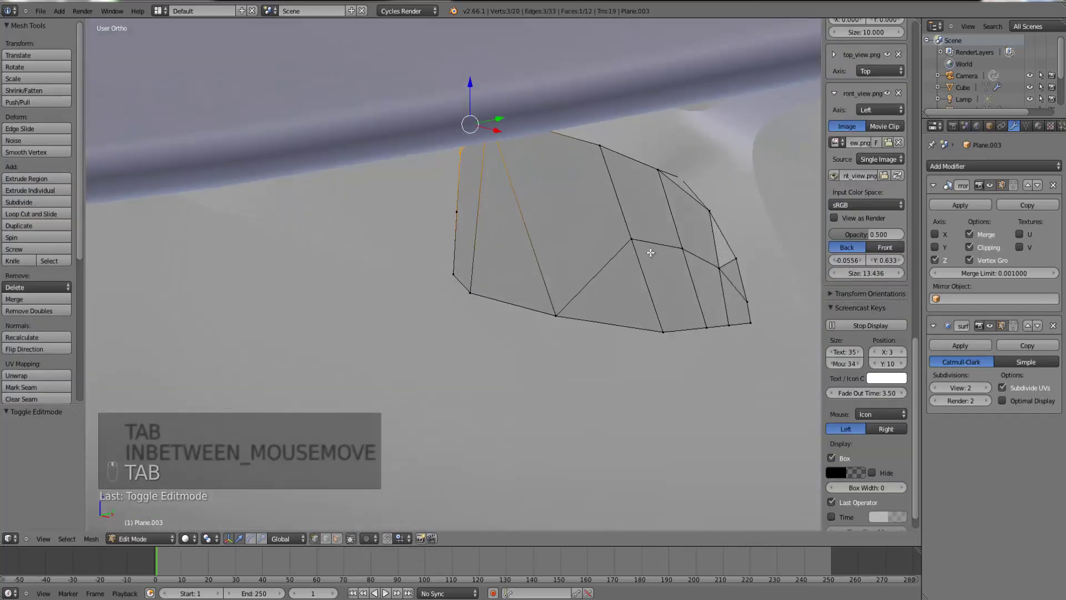
pyautogui.press('KP_1')
pyautogui.scroll(-3, 633, 300)
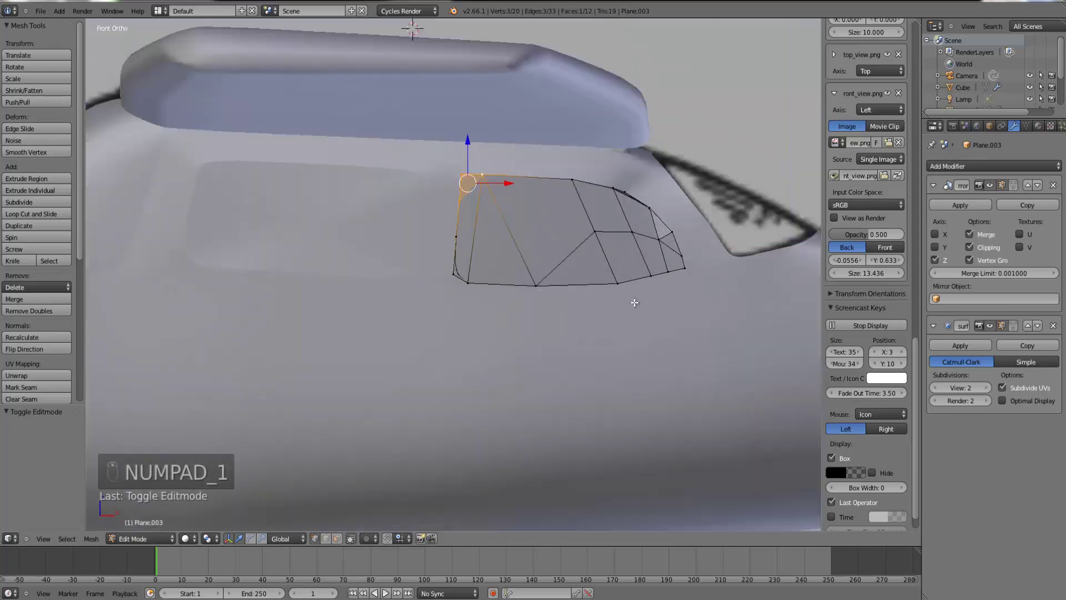
# - Delete the separate window object
pyautogui.press('Tab')
pyautogui.press('x')
pyautogui.click(591, 288)
# - Duplicate the car body's vertices around the window opening in place and separate the copy into its own object
pyautogui.rightClick(502, 189)
pyautogui.press('Tab')
pyautogui.scroll(2, 494, 194)
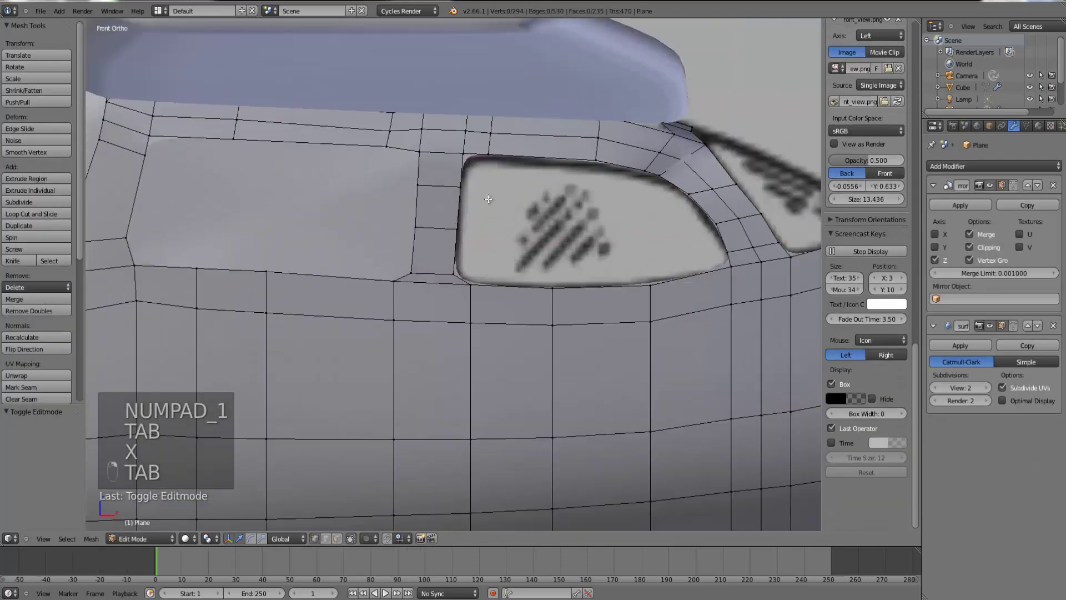
pyautogui.rightClick(468, 160)
pyautogui.keyDown('shift'); pyautogui.rightClick(463, 185); pyautogui.keyUp('shift')
pyautogui.keyDown('shift'); pyautogui.rightClick(488, 156); pyautogui.keyUp('shift')
pyautogui.keyDown('shift'); pyautogui.rightClick(595, 162); pyautogui.keyUp('shift')
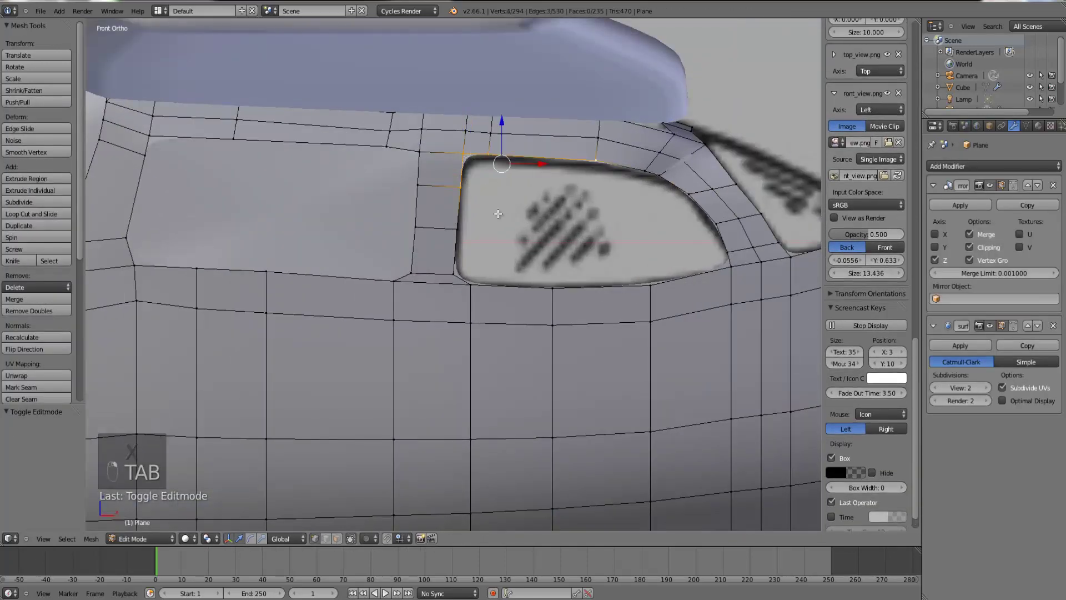
pyautogui.keyDown('shift'); pyautogui.rightClick(458, 231); pyautogui.keyUp('shift')
pyautogui.keyDown('shift'); pyautogui.rightClick(457, 272); pyautogui.keyUp('shift')
pyautogui.keyDown('shift'); pyautogui.rightClick(471, 285); pyautogui.keyUp('shift')
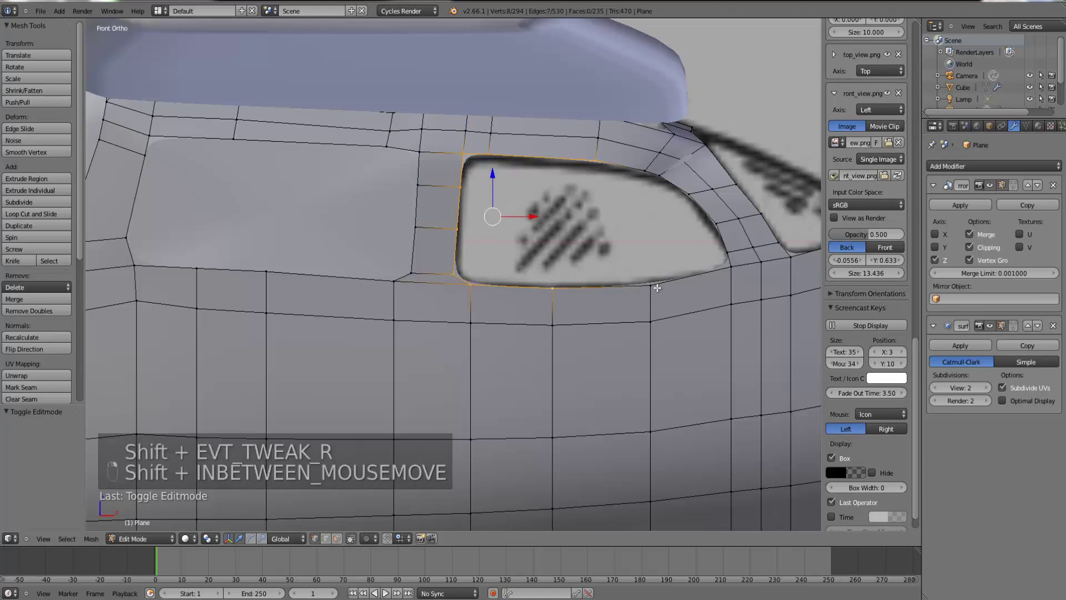
pyautogui.keyDown('shift'); pyautogui.rightClick(731, 266); pyautogui.keyUp('shift')
pyautogui.keyDown('shift'); pyautogui.rightClick(727, 252); pyautogui.keyUp('shift')
pyautogui.keyDown('shift'); pyautogui.rightClick(717, 224); pyautogui.keyUp('shift')
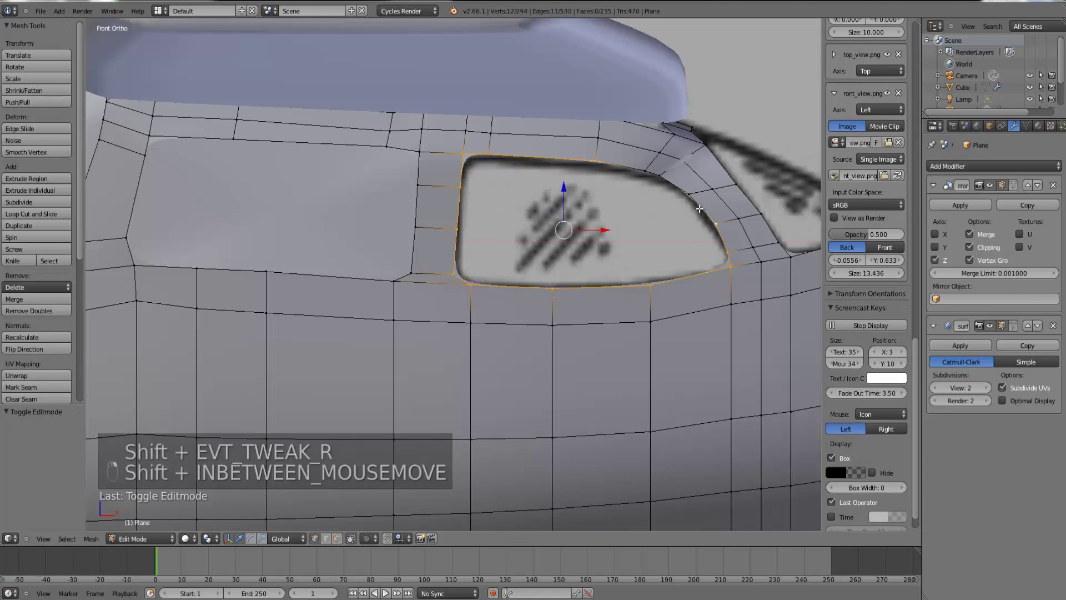
pyautogui.keyDown('shift'); pyautogui.rightClick(659, 177); pyautogui.keyUp('shift')
pyautogui.keyDown('shift'); pyautogui.rightClick(645, 171); pyautogui.keyUp('shift')
pyautogui.hotkey('shift', 'd')
pyautogui.rightClick(651, 238)
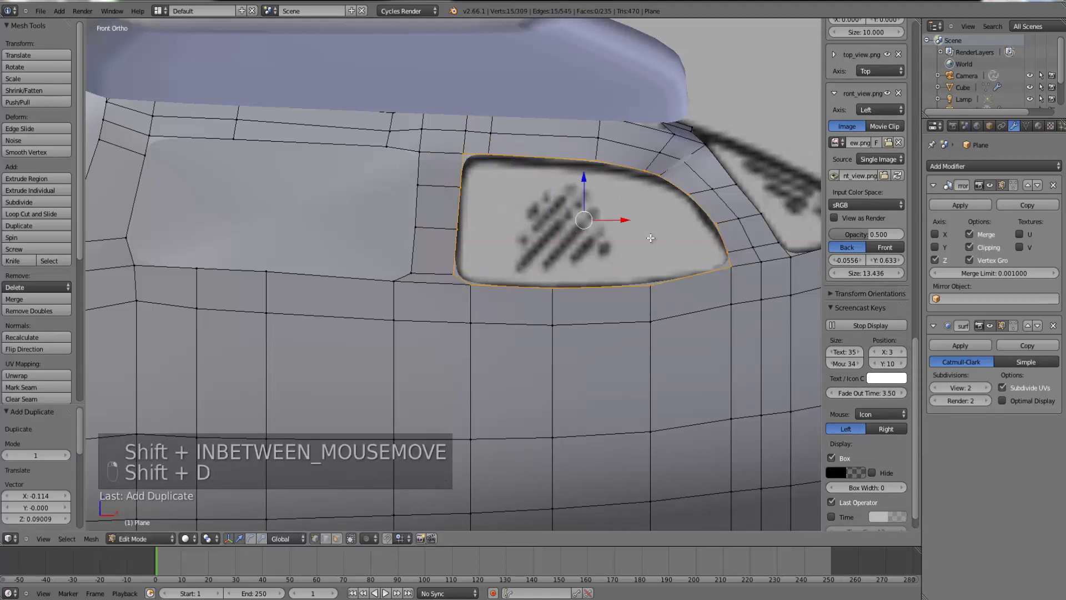
pyautogui.press('p')
pyautogui.click(644, 236)
pyautogui.press('Tab')
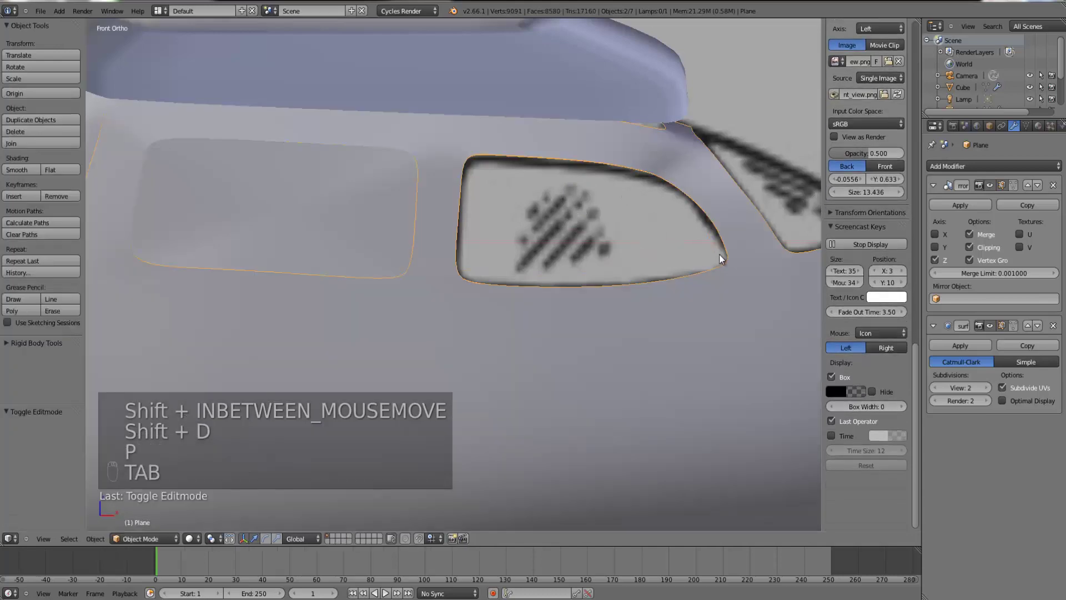
# - Fill the separated window outline with a single face and check its smoothed shape from the side
pyautogui.press('Tab')
pyautogui.press('f')
pyautogui.press('Tab')
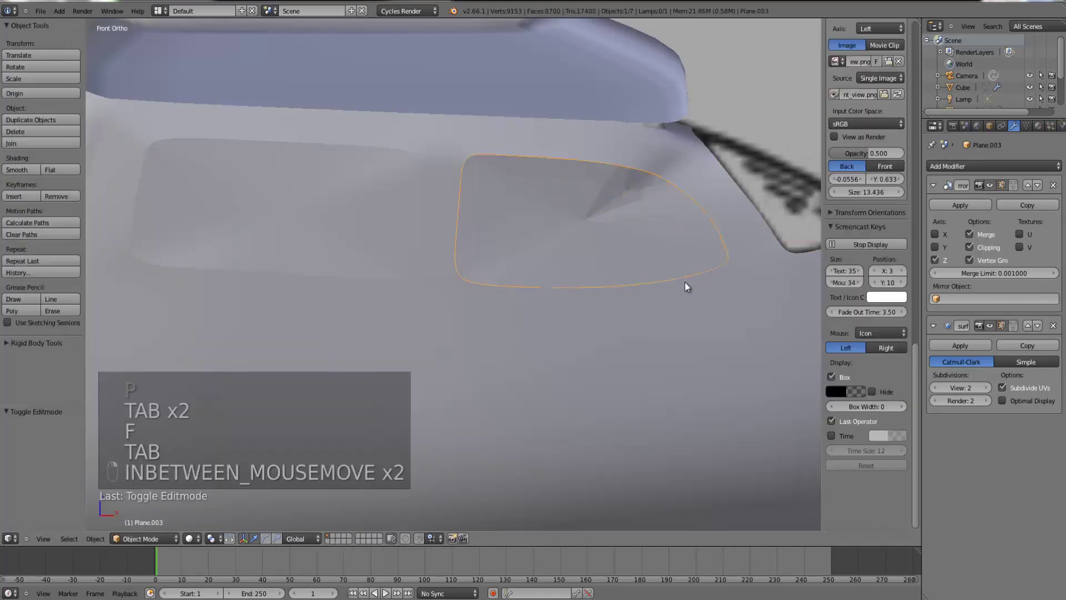
pyautogui.moveTo(685, 281); pyautogui.dragTo(522, 258, button='middle')
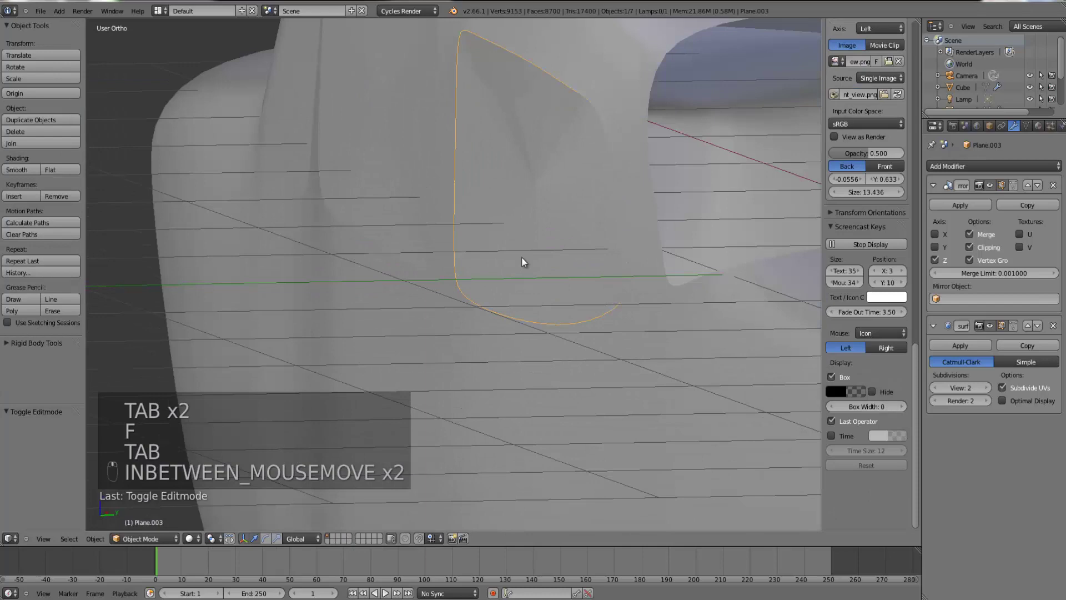
# - Apply smooth shading to the filled side window and check it against the body in the front view
pyautogui.click(15, 170)
pyautogui.moveTo(344, 261); pyautogui.dragTo(504, 300, button='middle')
pyautogui.press('KP_1')
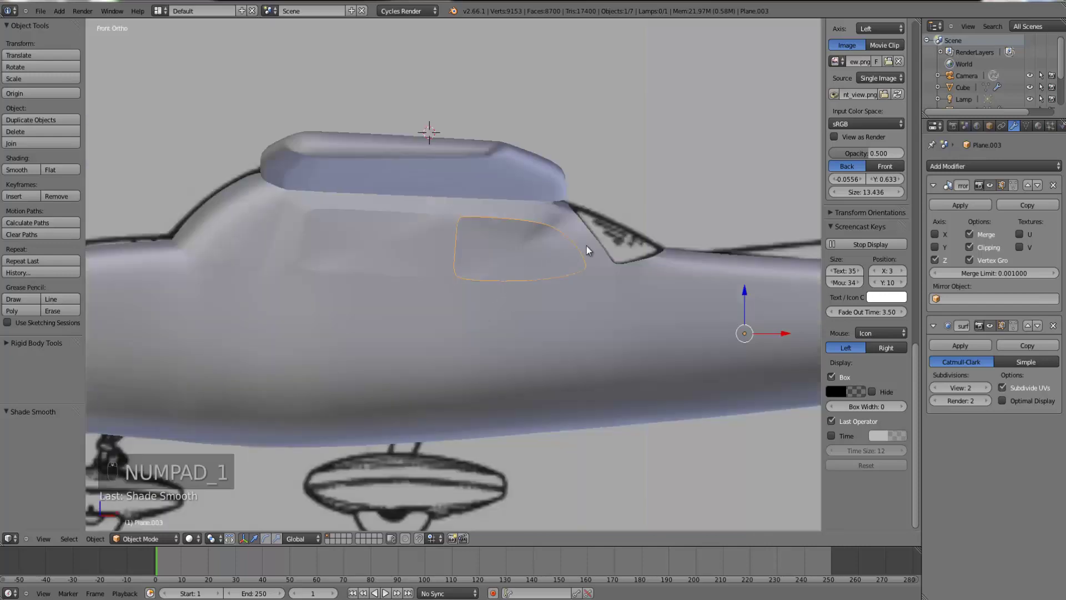
pyautogui.moveTo(587, 245); pyautogui.dragTo(545, 266, button='middle')
# - In the body mesh, select the vertices along the windshield opening's edge, from the roof down around to the nose
pyautogui.press('Tab')
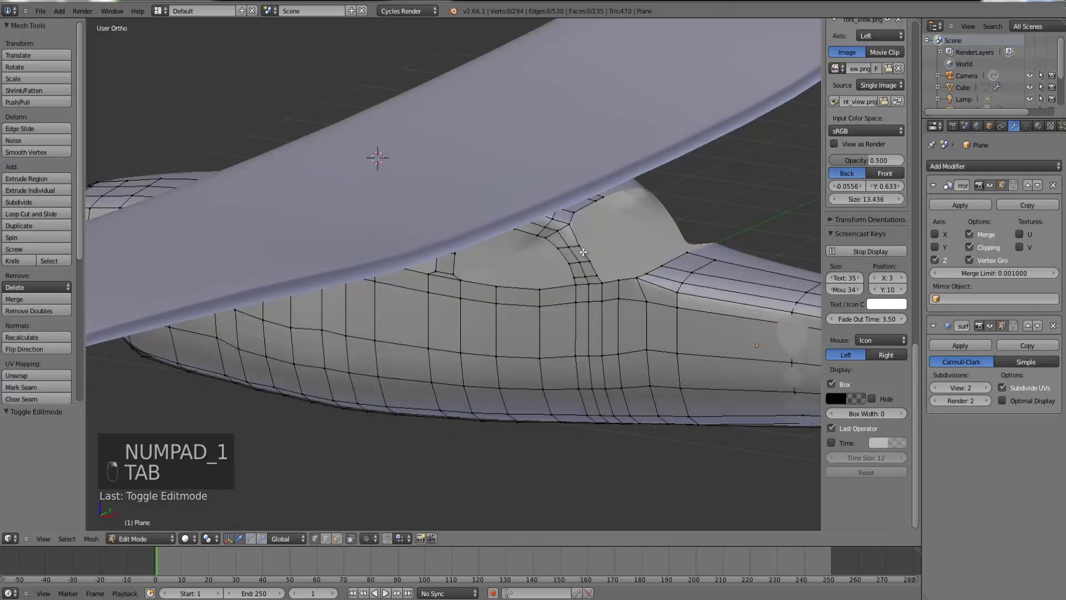
pyautogui.press('ctrl+KP_Decimal')
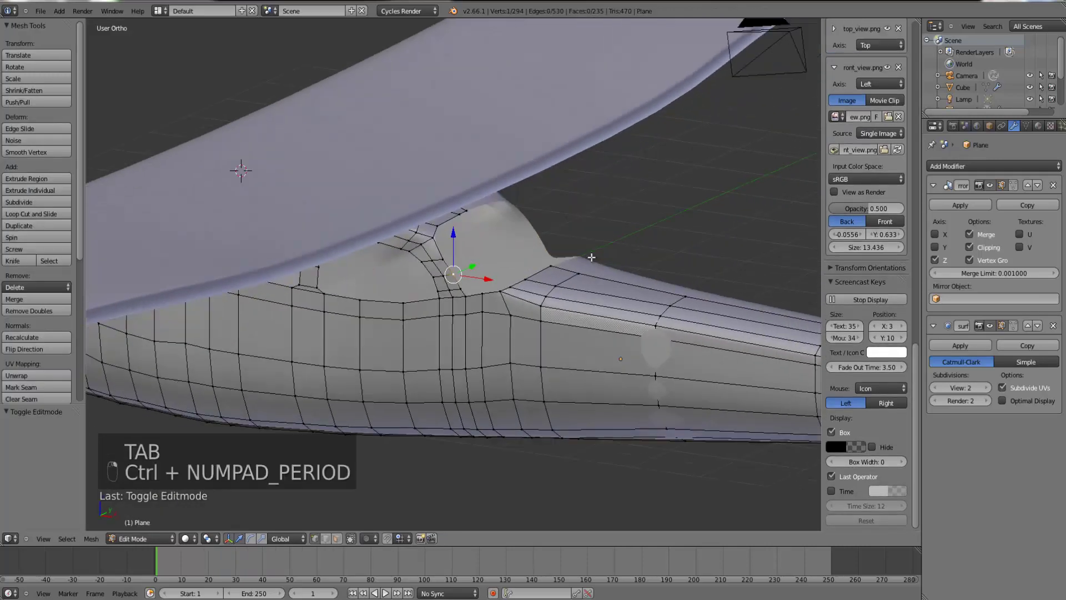
pyautogui.rightClick(413, 152)
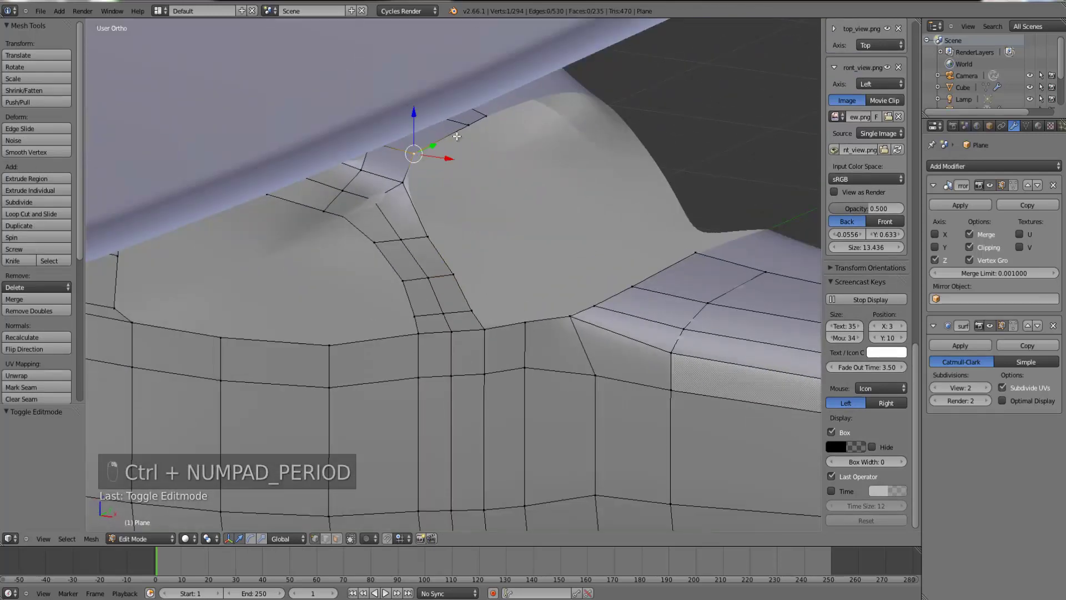
pyautogui.keyDown('shift'); pyautogui.rightClick(469, 125); pyautogui.keyUp('shift')
pyautogui.keyDown('shift'); pyautogui.rightClick(406, 186); pyautogui.keyUp('shift')
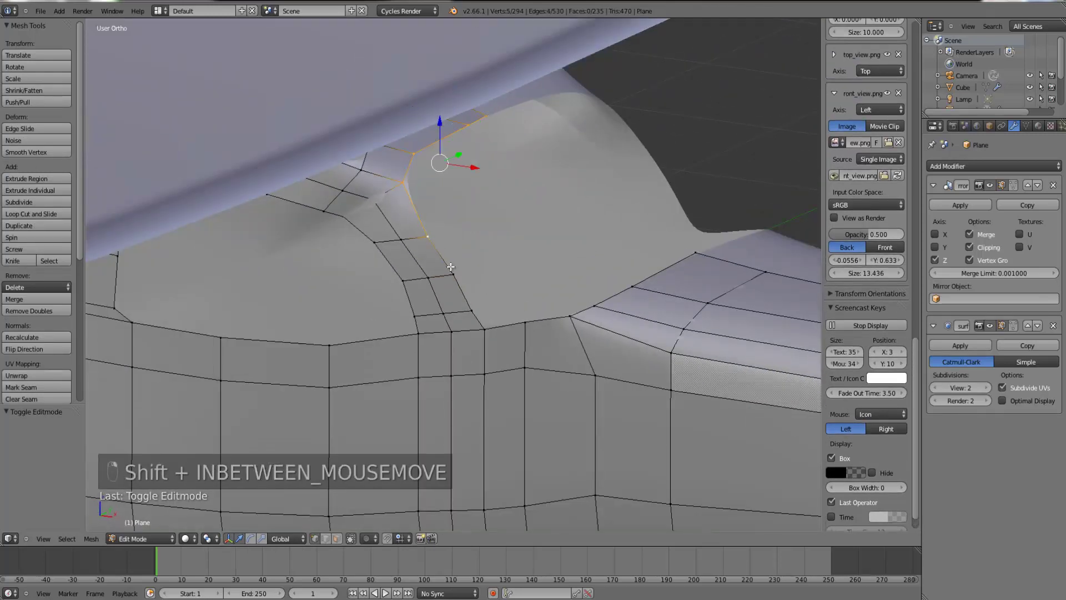
pyautogui.keyDown('shift'); pyautogui.rightClick(471, 310); pyautogui.keyUp('shift')
pyautogui.keyDown('shift'); pyautogui.rightClick(485, 330); pyautogui.keyUp('shift')
pyautogui.keyDown('shift'); pyautogui.rightClick(524, 322); pyautogui.keyUp('shift')
pyautogui.keyDown('shift'); pyautogui.rightClick(570, 316); pyautogui.keyUp('shift')
pyautogui.keyDown('shift'); pyautogui.rightClick(595, 306); pyautogui.keyUp('shift')
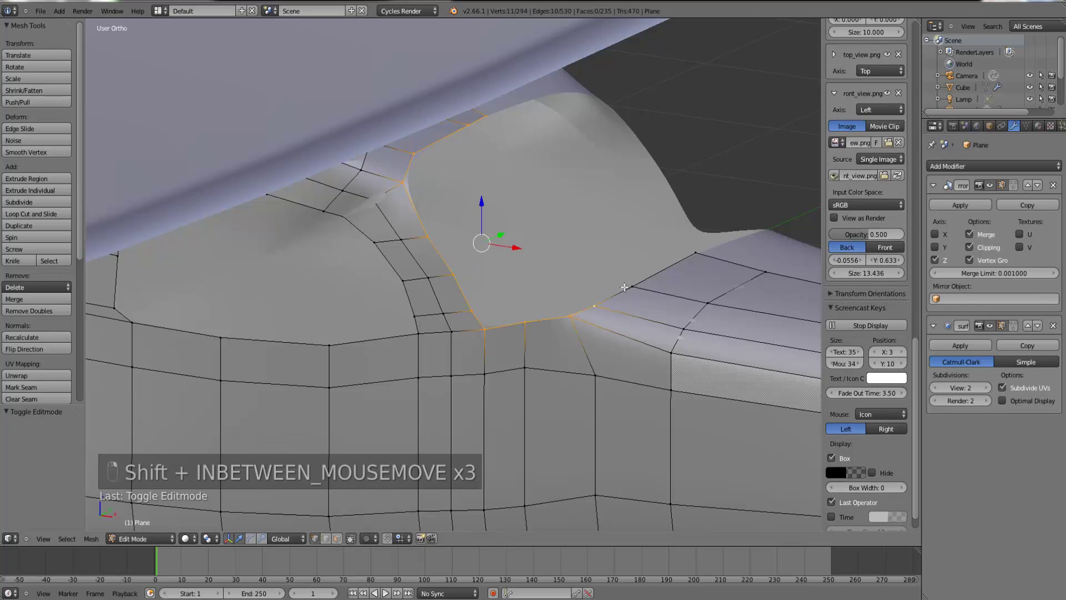
pyautogui.keyDown('shift'); pyautogui.rightClick(632, 287); pyautogui.keyUp('shift')
pyautogui.keyDown('shift'); pyautogui.rightClick(690, 257); pyautogui.keyUp('shift')
# - Compare the windshield opening's outline with the reference drawings from the front and top, focusing on its forward corner
pyautogui.press('KP_1')
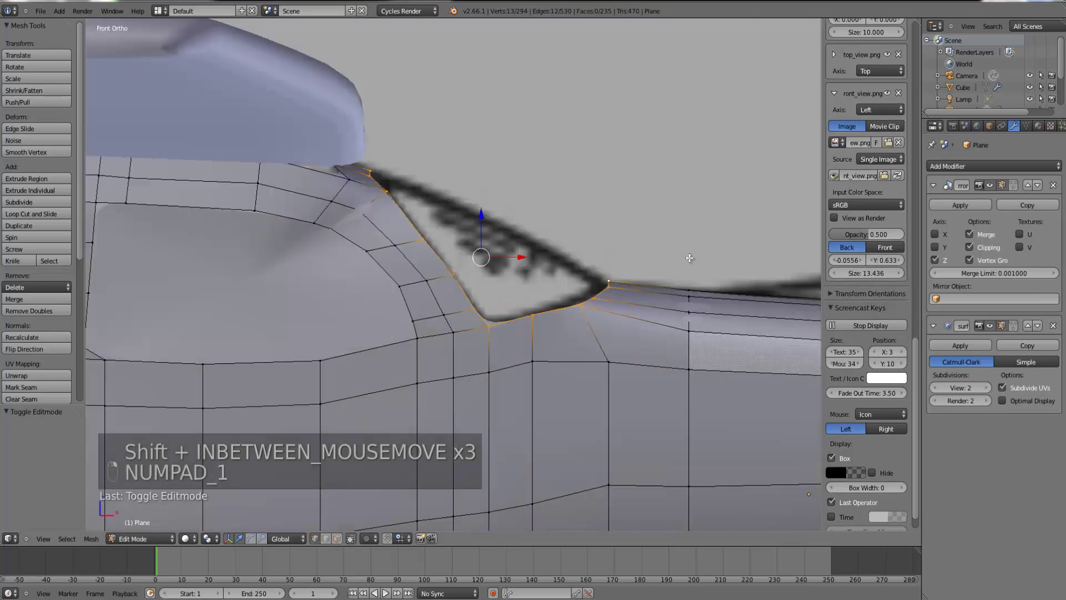
pyautogui.moveTo(696, 261); pyautogui.dragTo(571, 323, button='middle')
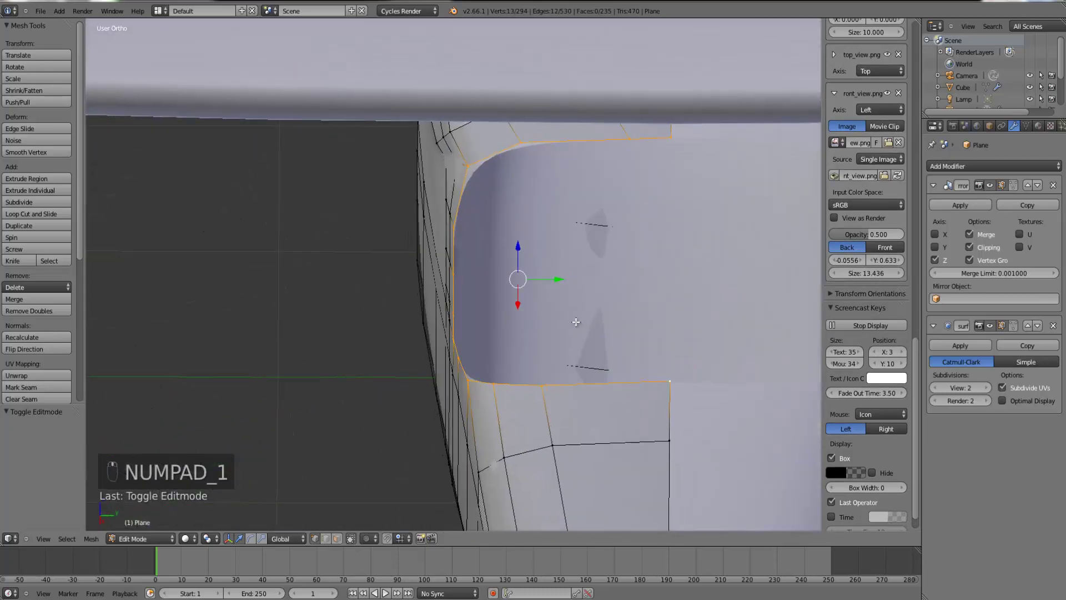
pyautogui.press('KP_7')
pyautogui.press('z')
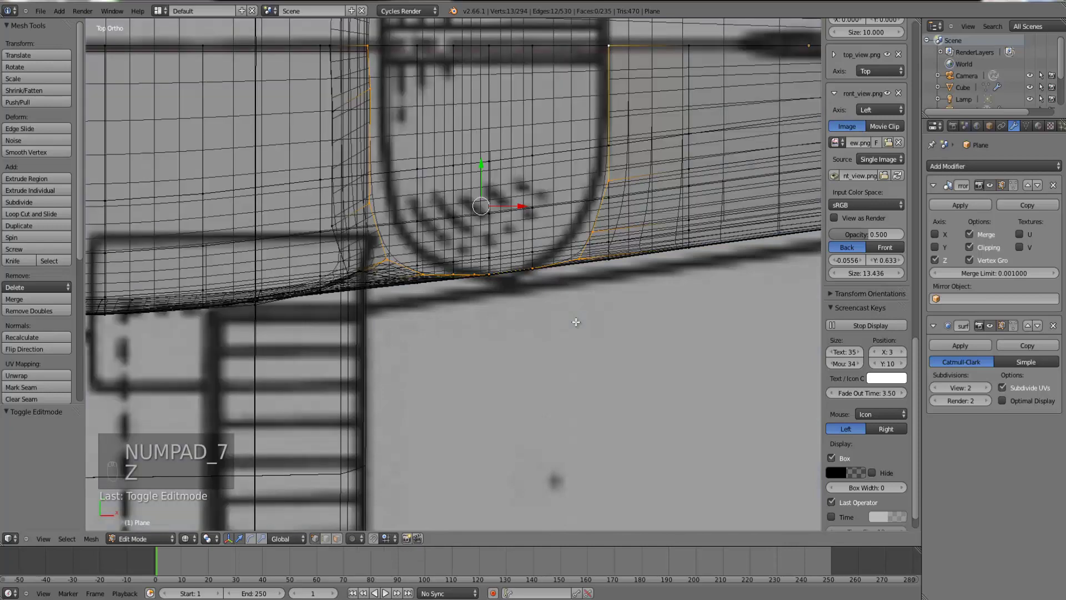
pyautogui.press('z')
pyautogui.moveTo(573, 273); pyautogui.dragTo(560, 238, button='middle')
pyautogui.rightClick(584, 288)
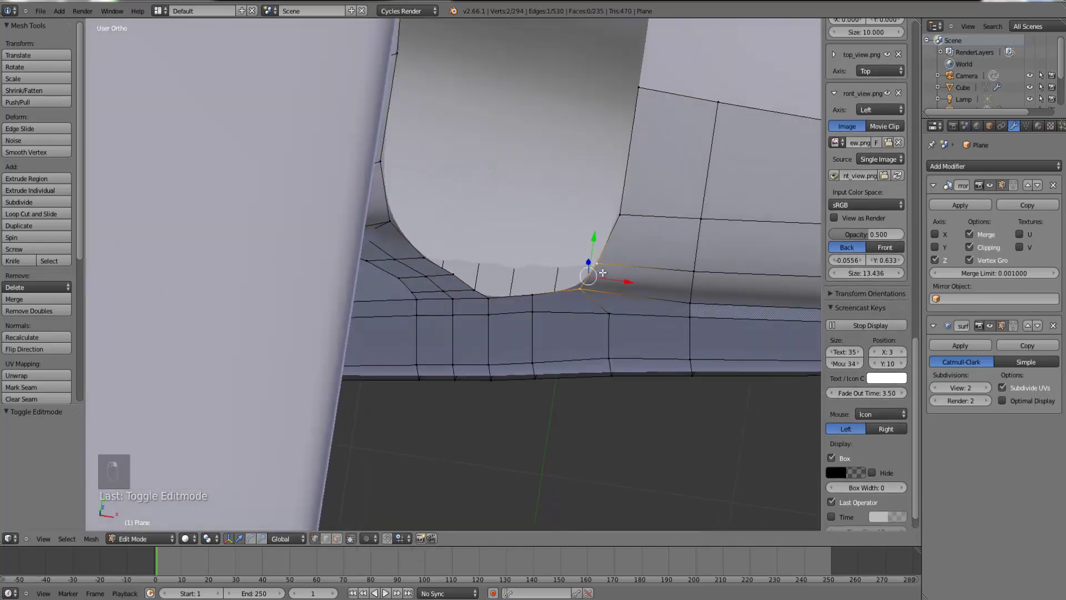
pyautogui.press('KP_7')
pyautogui.press('z')
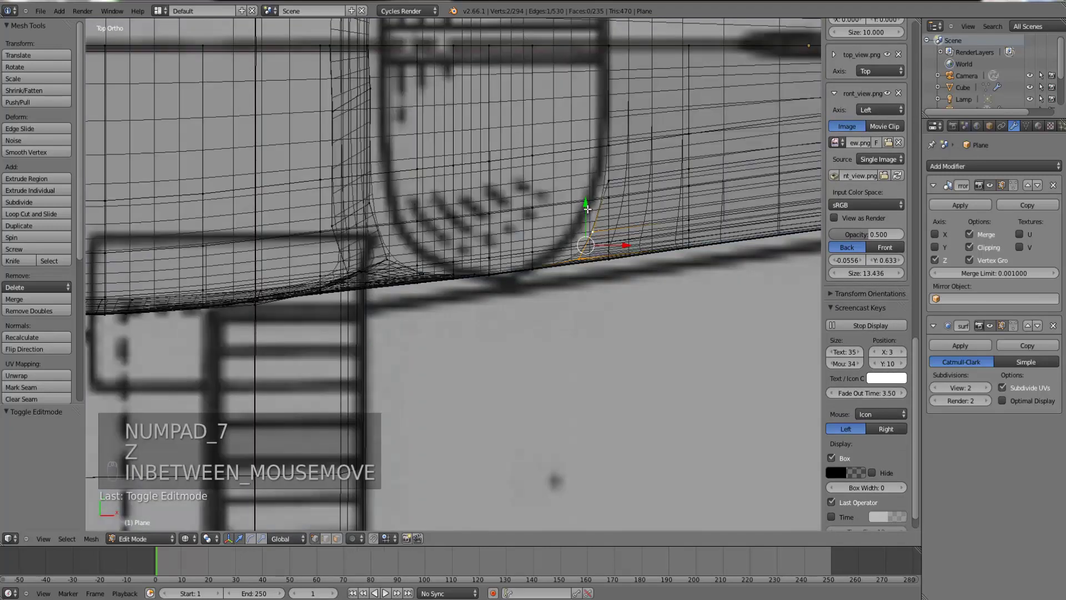
pyautogui.press('z')
pyautogui.press('Tab')
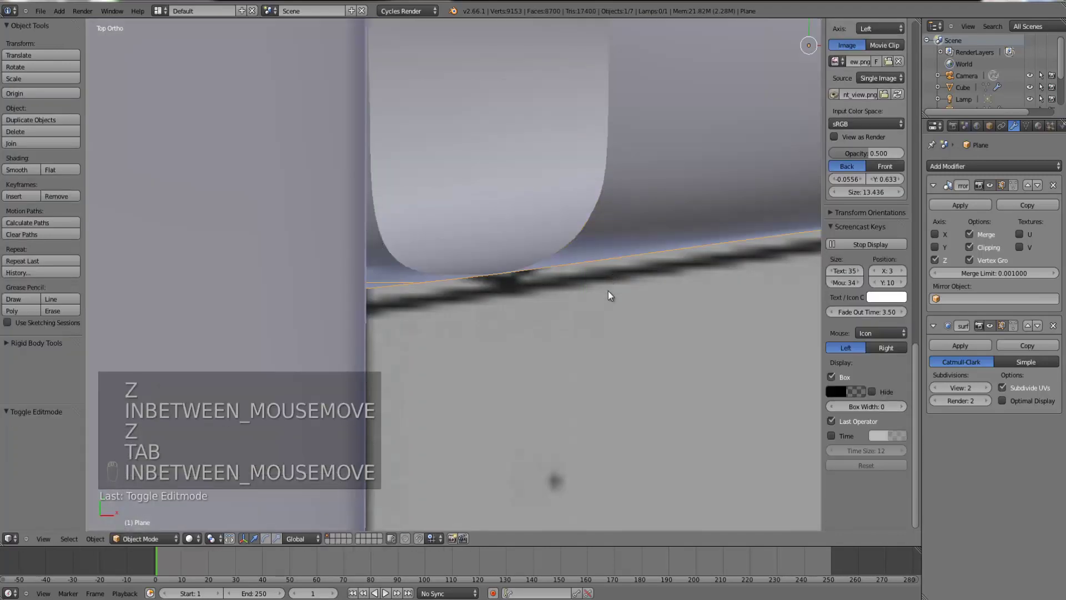
pyautogui.moveTo(608, 292); pyautogui.dragTo(598, 224, button='middle')
pyautogui.press('KP_7')
pyautogui.press('Tab')
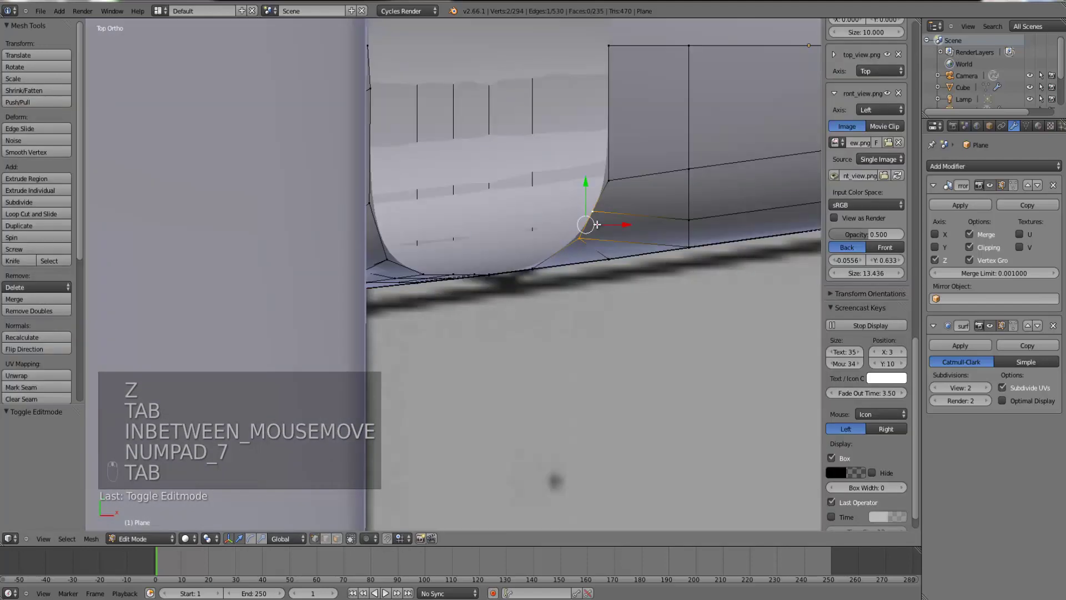
# - In top view, move the vertex on the windshield opening's forward edge about -0.032 along X onto the reference outline
pyautogui.press('z')
pyautogui.rightClick(610, 178)
pyautogui.press('g')
pyautogui.click(628, 175)
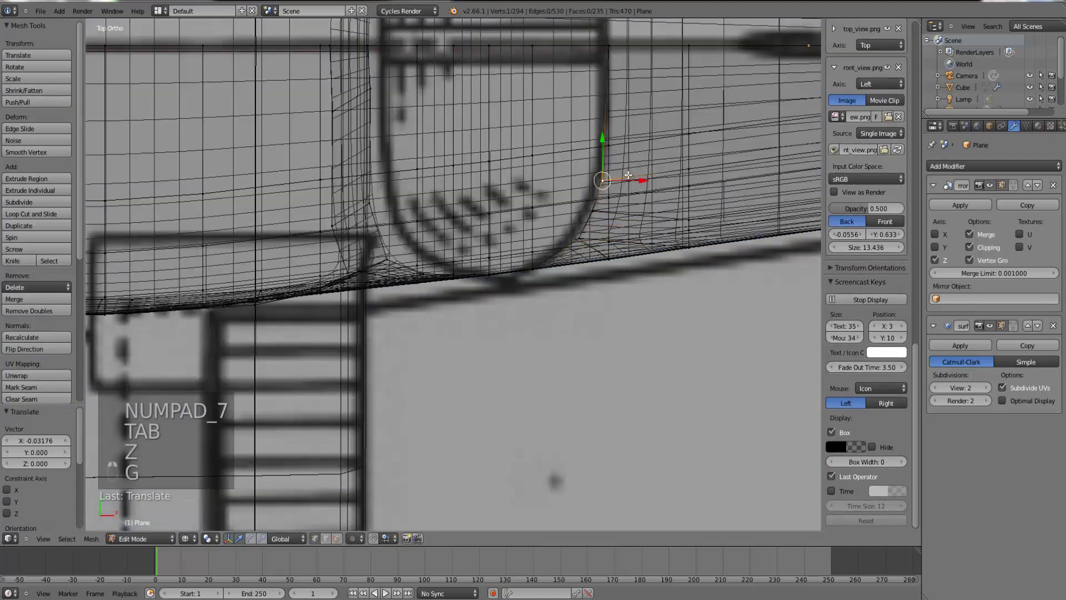
pyautogui.press('z')
pyautogui.press('z')
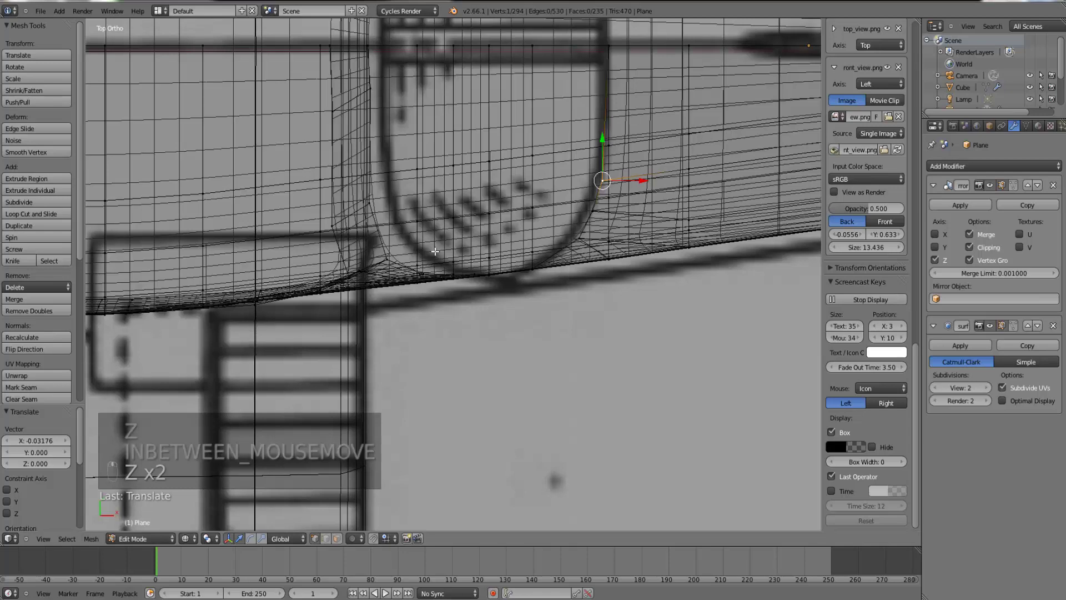
# - Select the two neighbouring vertices at the windshield opening's rear outer corner, beside the wing
pyautogui.press('z')
pyautogui.moveTo(420, 267)
pyautogui.mouseDown(button='middle')
pyautogui.moveTo(455, 316)
pyautogui.moveTo(414, 197)
pyautogui.mouseUp(button='middle')
pyautogui.rightClick(410, 194)
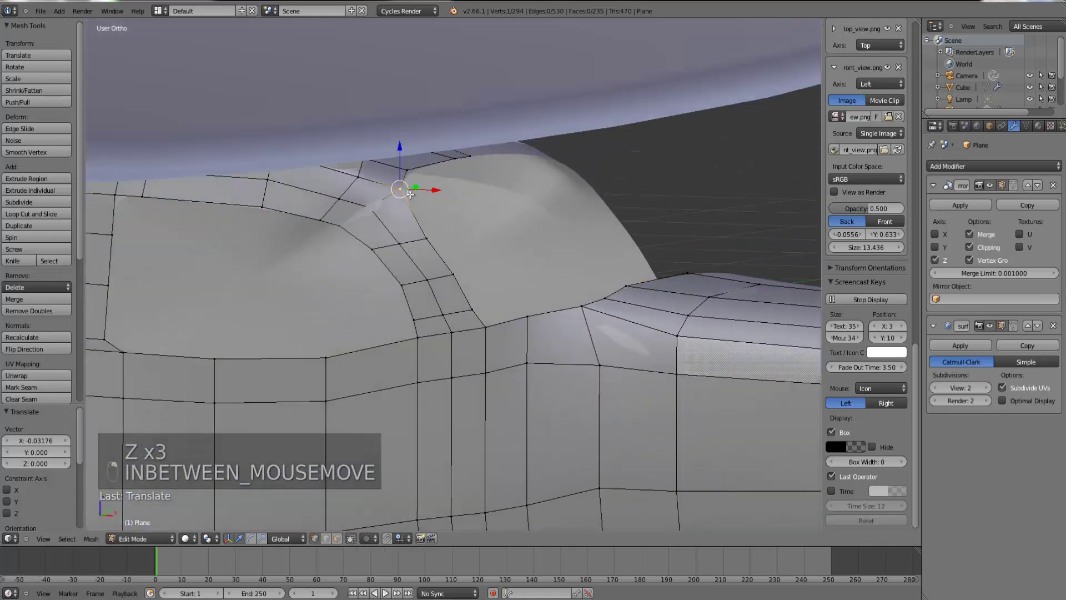
pyautogui.press('KP_7')
pyautogui.press('Tab')
pyautogui.press('z')
pyautogui.press('Tab')
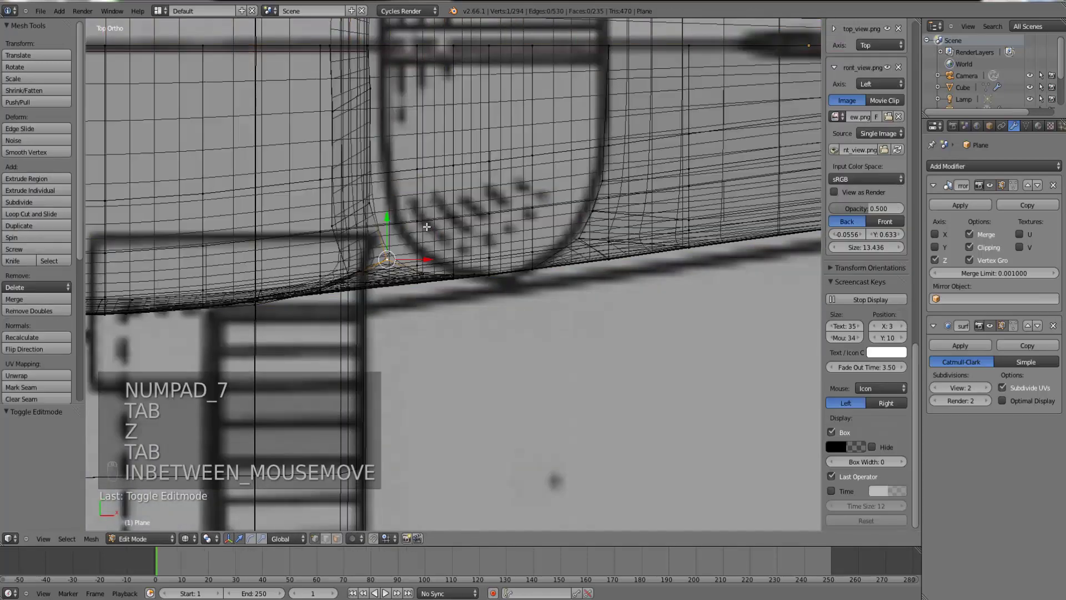
pyautogui.scroll(4, 430, 240)
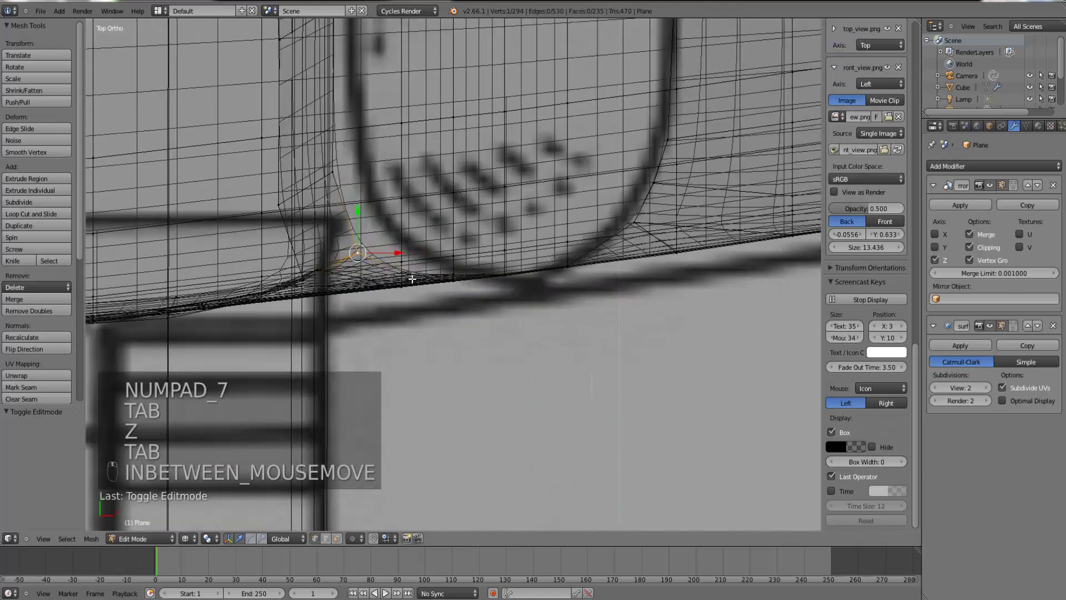
pyautogui.press('g')
pyautogui.rightClick(425, 272)
pyautogui.press('z')
pyautogui.moveTo(427, 292); pyautogui.dragTo(427, 265, button='middle')
pyautogui.press('KP_7')
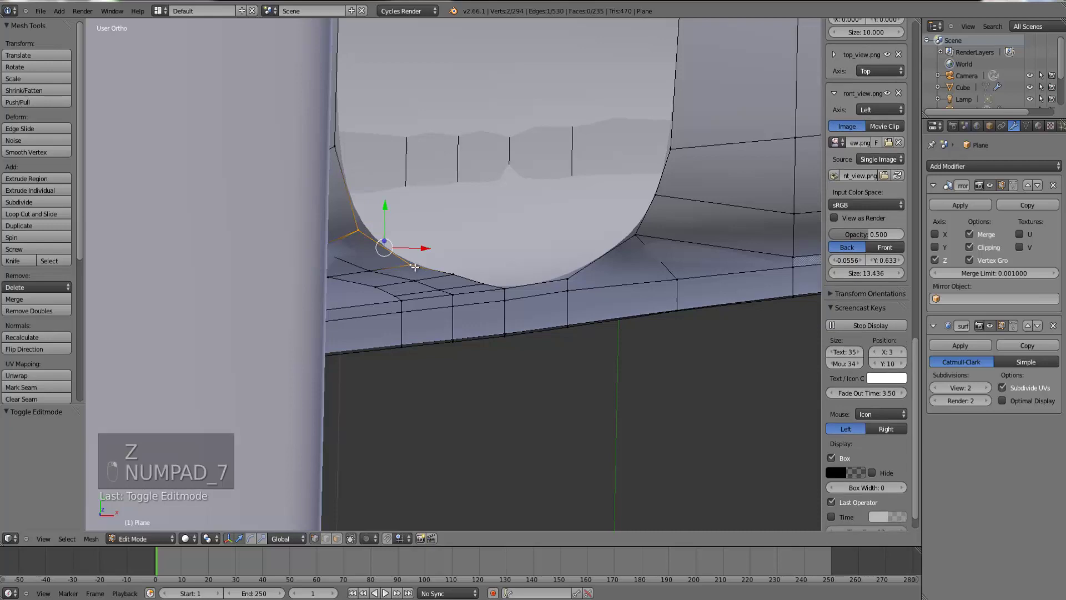
# - In top view, move the rear outer corner vertices and the next rear edge vertex onto the windshield's reference outline
pyautogui.press('z')
pyautogui.press('g')
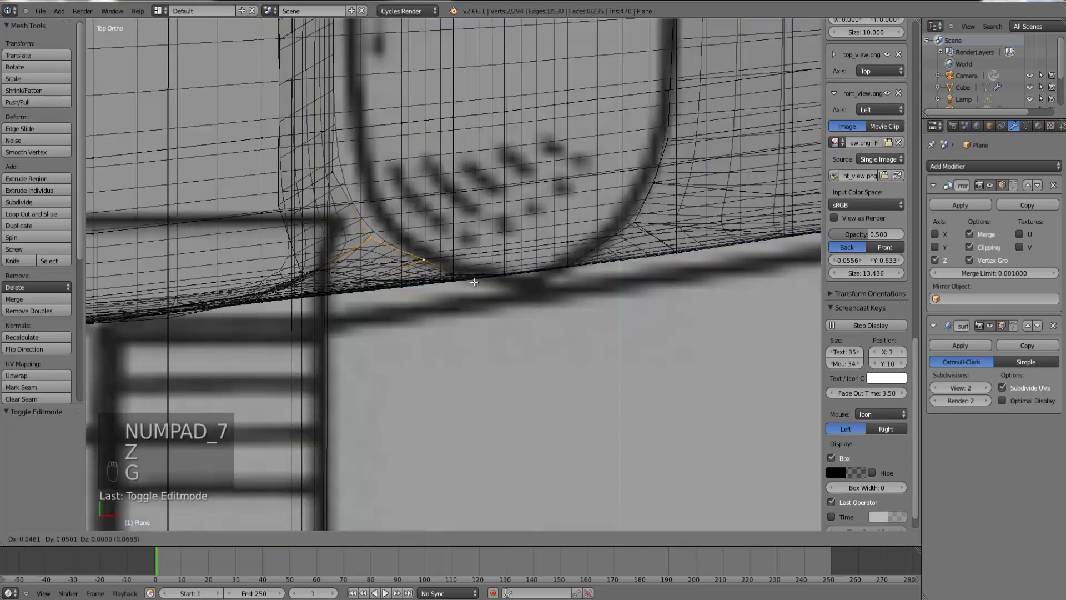
pyautogui.click(468, 286)
pyautogui.rightClick(377, 237)
pyautogui.press('g')
pyautogui.click(386, 237)
pyautogui.rightClick(336, 173)
pyautogui.press('g')
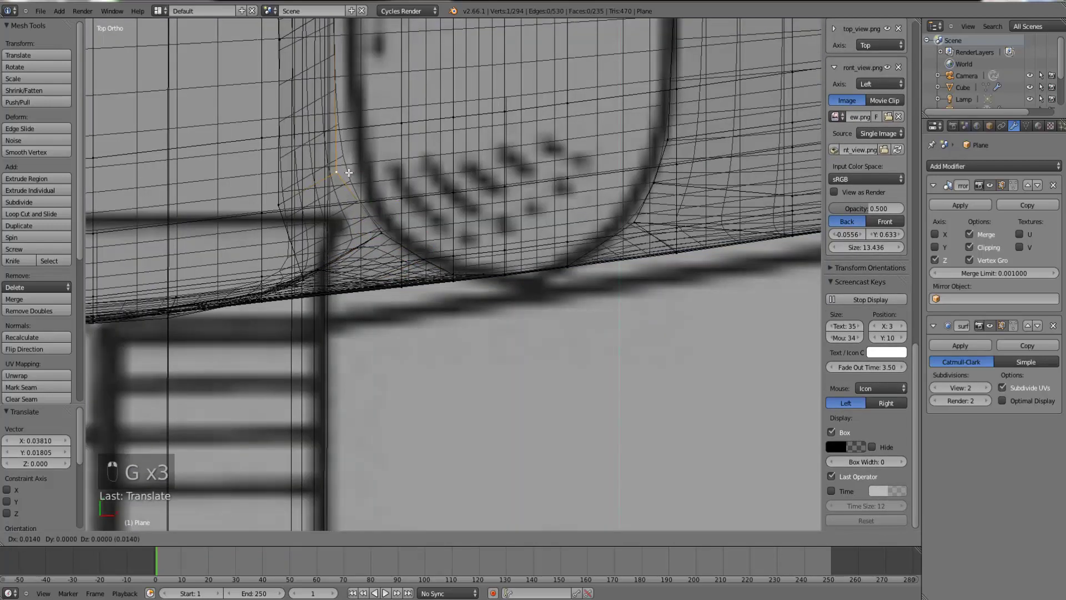
pyautogui.click(361, 172)
# - Select the two vertices on the windshield opening's roof edge nearest the centre line
pyautogui.scroll(-3, 392, 93)
pyautogui.rightClick(388, 122)
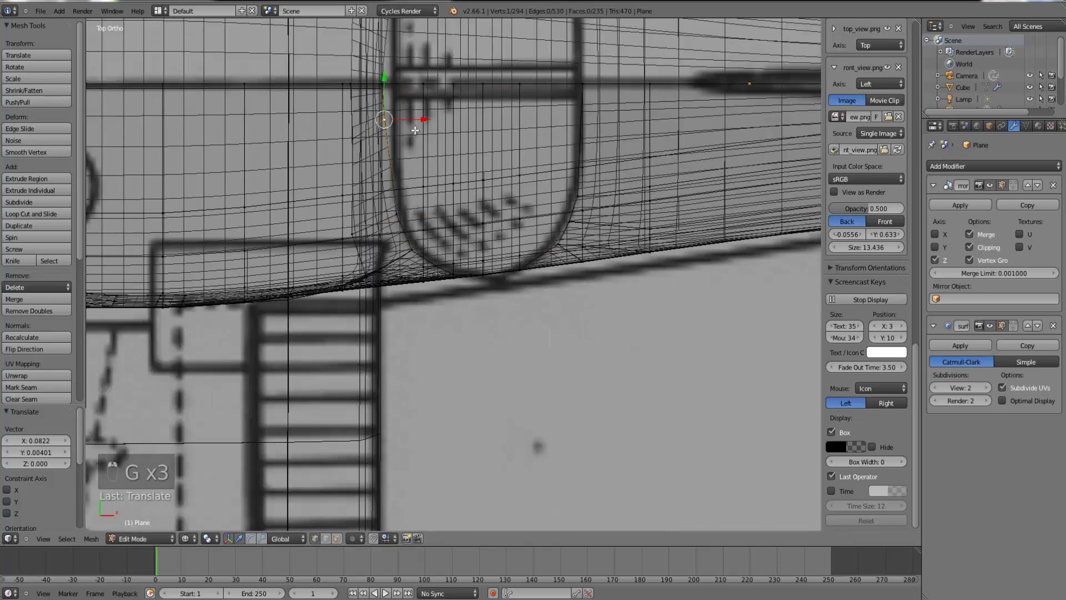
pyautogui.press('z')
pyautogui.moveTo(388, 107); pyautogui.dragTo(361, 81, button='middle')
pyautogui.press('Tab')
pyautogui.moveTo(512, 297); pyautogui.dragTo(440, 215, button='middle')
pyautogui.press('Tab')
pyautogui.keyDown('shift'); pyautogui.rightClick(631, 181); pyautogui.keyUp('shift')
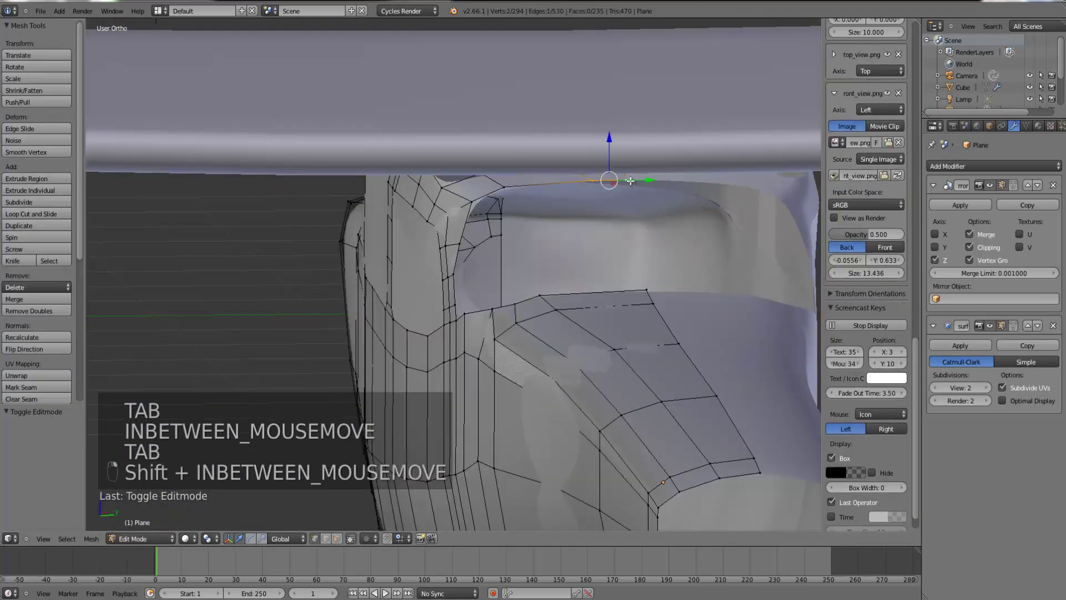
# - Align the two roof edge vertices with the windshield's rear outline in top view and check the smoothed body
pyautogui.press('KP_7')
pyautogui.press('z')
pyautogui.moveTo(421, 102)
pyautogui.mouseDown()
pyautogui.moveTo(431, 103)
pyautogui.moveTo(418, 85)
pyautogui.mouseUp()
pyautogui.rightClick(391, 84)
pyautogui.press('Tab')
pyautogui.press('z')
pyautogui.moveTo(514, 267)
pyautogui.mouseDown(button='middle')
pyautogui.moveTo(423, 145)
pyautogui.moveTo(381, 148)
pyautogui.moveTo(501, 146)
pyautogui.moveTo(627, 308)
pyautogui.mouseUp(button='middle')
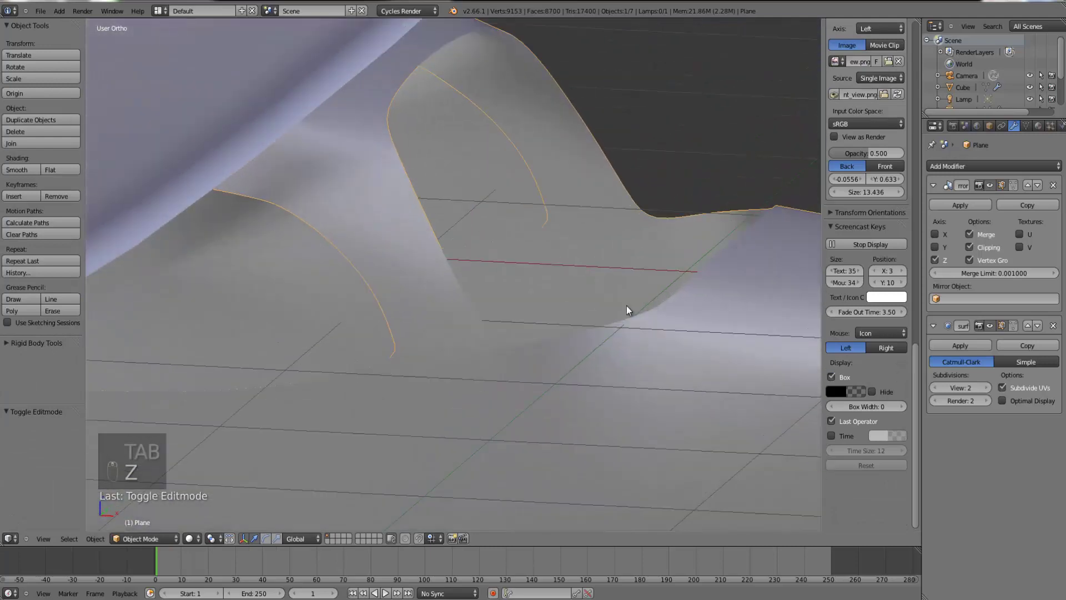
# - In the front view wireframe, move the middle vertex of the windshield pillar back along X onto the reference line
pyautogui.press('KP_1')
pyautogui.press('z')
pyautogui.press('z')
pyautogui.press('z')
pyautogui.press('Tab')
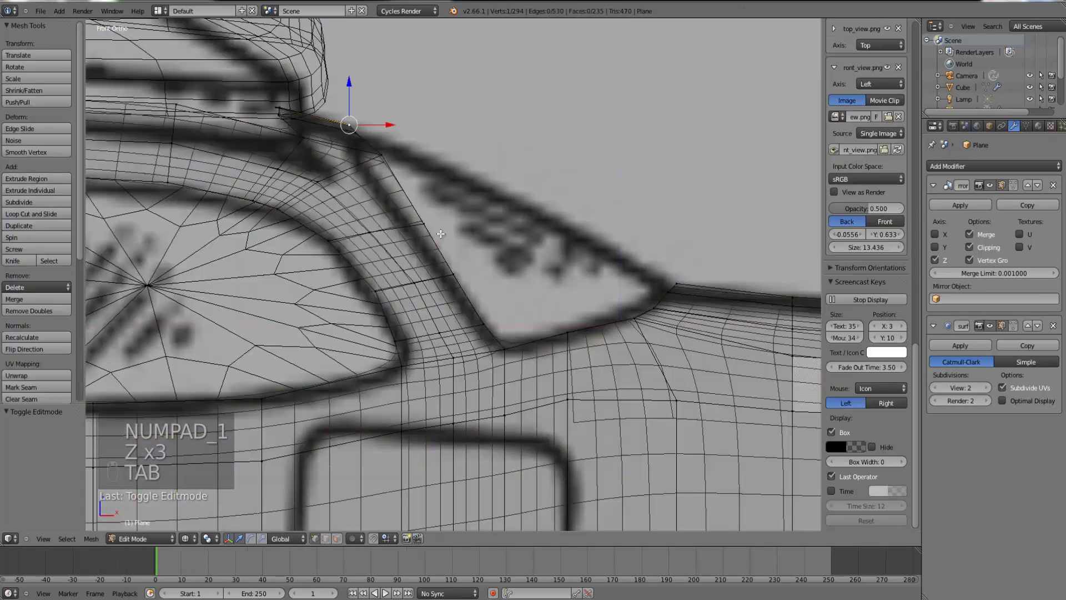
pyautogui.rightClick(453, 267)
pyautogui.press('g')
pyautogui.press('x')
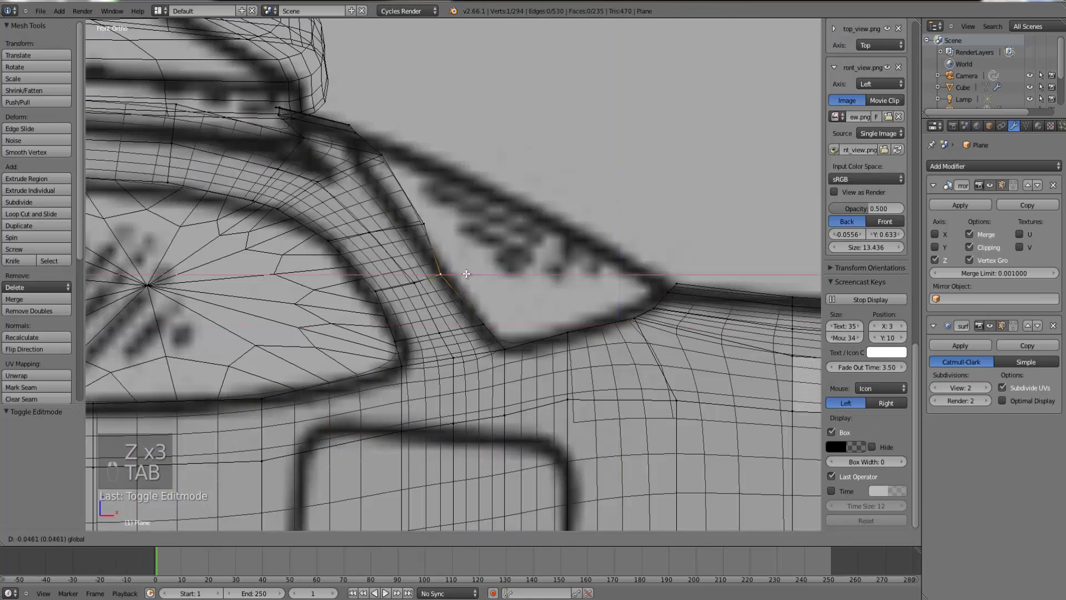
pyautogui.moveTo(466, 275); pyautogui.dragTo(467, 274)
# - Move the three upper vertices of the windshield pillar back along X onto the reference line
pyautogui.rightClick(424, 224)
pyautogui.moveTo(459, 225); pyautogui.dragTo(442, 224)
pyautogui.rightClick(384, 157)
pyautogui.moveTo(417, 157); pyautogui.dragTo(394, 156)
pyautogui.rightClick(358, 133)
pyautogui.press('g')
pyautogui.press('x')
pyautogui.click(373, 134)
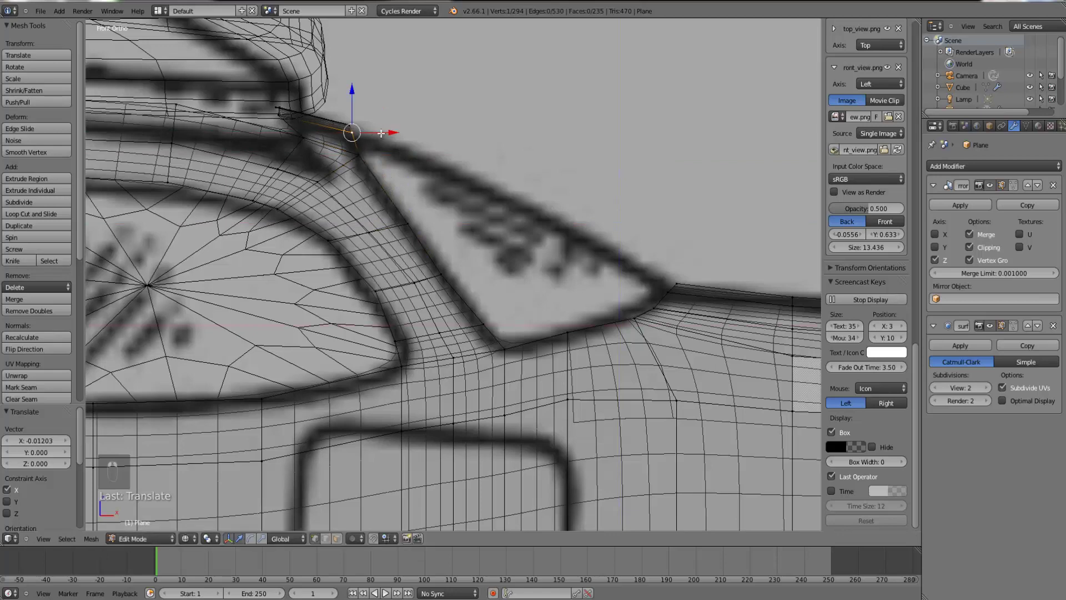
# - Examine the smoothed windshield opening in perspective and compare its outline with the front view reference in wireframe
pyautogui.press('KP_7')
pyautogui.press('Tab')
pyautogui.press('KP_1')
pyautogui.press('Tab')
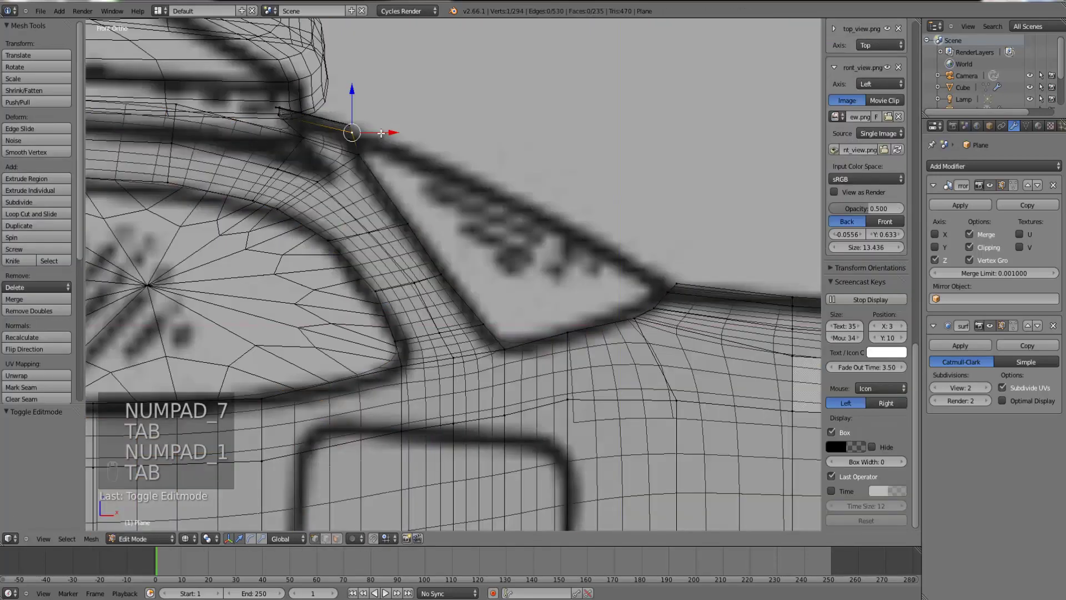
pyautogui.rightClick(363, 114)
pyautogui.moveTo(494, 250)
pyautogui.mouseDown(button='middle')
pyautogui.moveTo(419, 264)
pyautogui.moveTo(509, 272)
pyautogui.moveTo(485, 273)
pyautogui.moveTo(526, 292)
pyautogui.moveTo(585, 365)
pyautogui.mouseUp(button='middle')
pyautogui.press('Tab')
pyautogui.press('z')
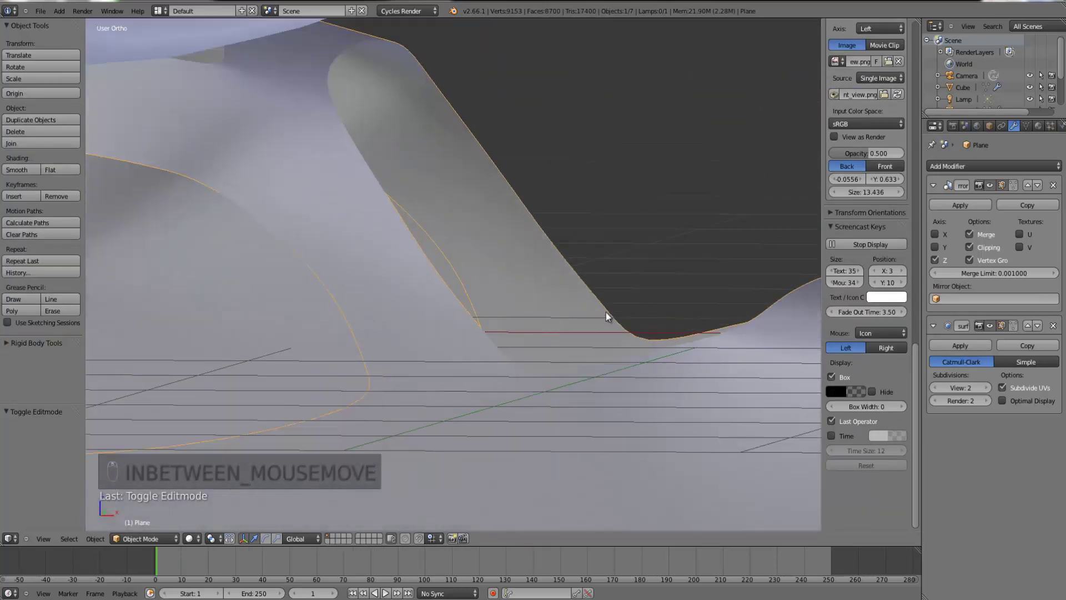
pyautogui.press('Tab')
pyautogui.press('KP_1')
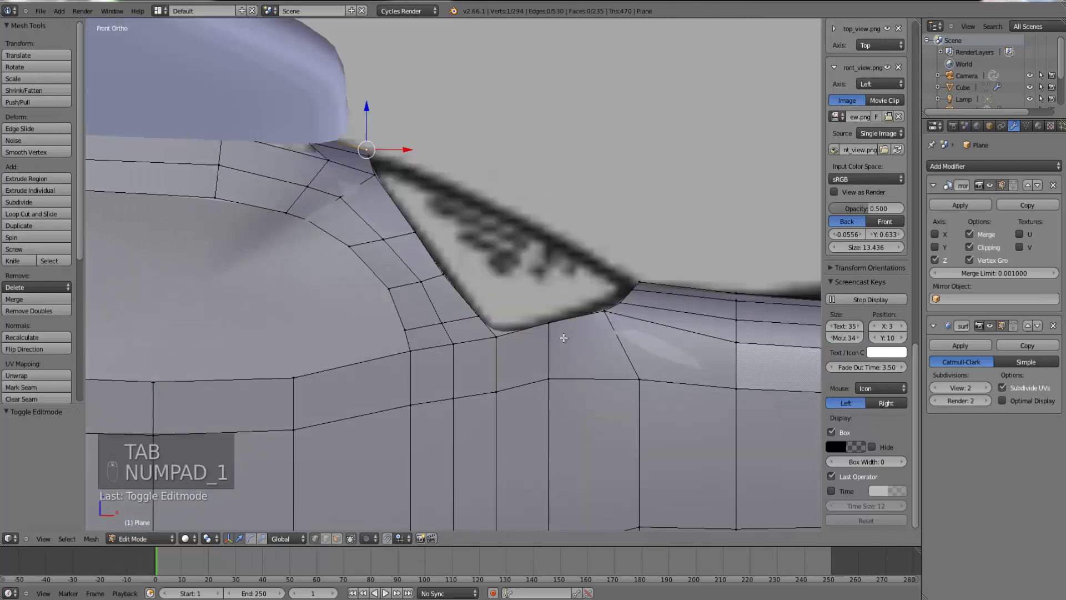
pyautogui.press('z')
# - Circle-select the windshield opening's rear edge vertices from the roof down to the lower corner
pyautogui.click(496, 333)
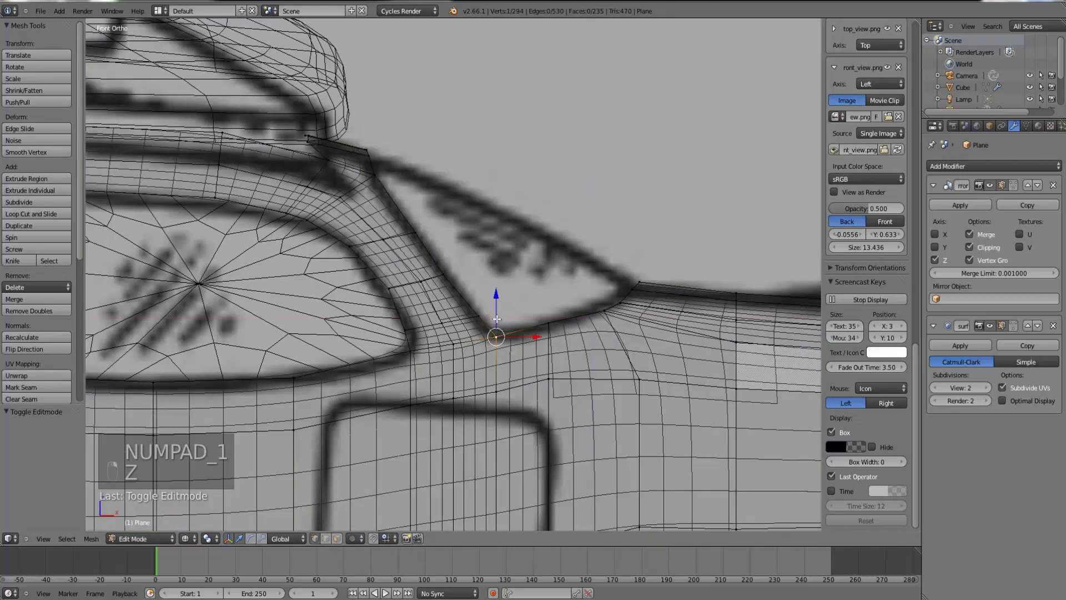
pyautogui.press('c')
pyautogui.moveTo(377, 149); pyautogui.dragTo(474, 284)
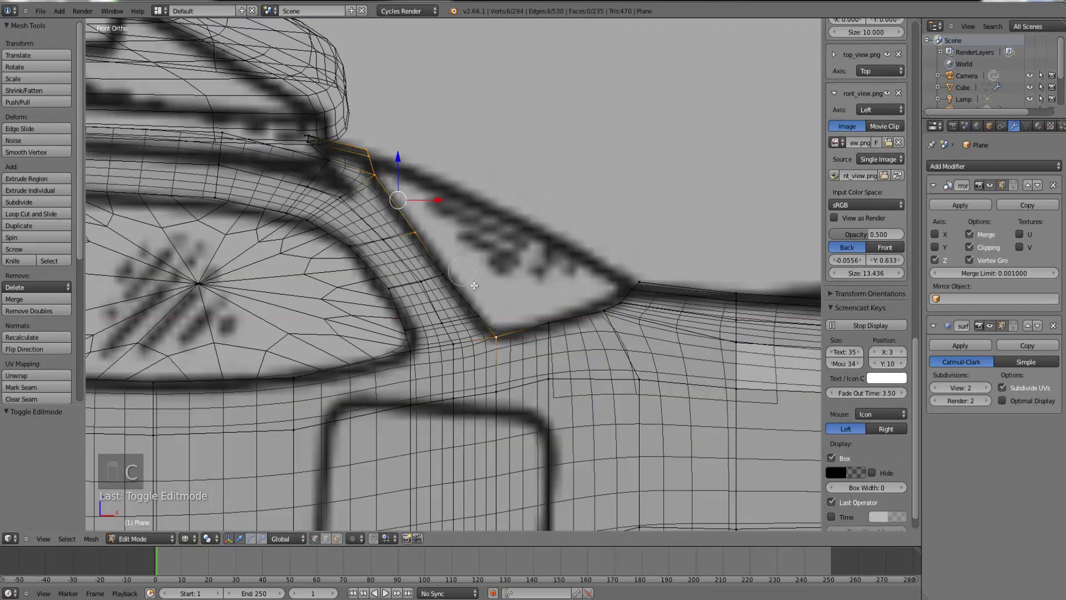
pyautogui.click(482, 314)
pyautogui.click(450, 270)
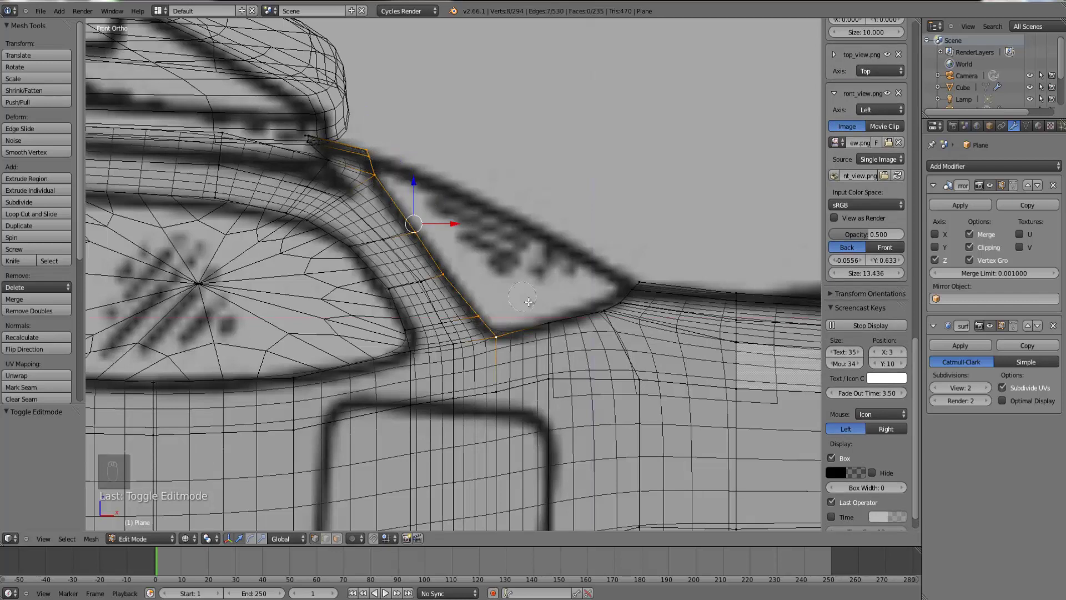
pyautogui.click(544, 310)
# - Move the vertex on the windshield opening's lower edge about 0.005 along X and -0.010 along Z onto the reference line
pyautogui.rightClick(549, 324)
pyautogui.press('g')
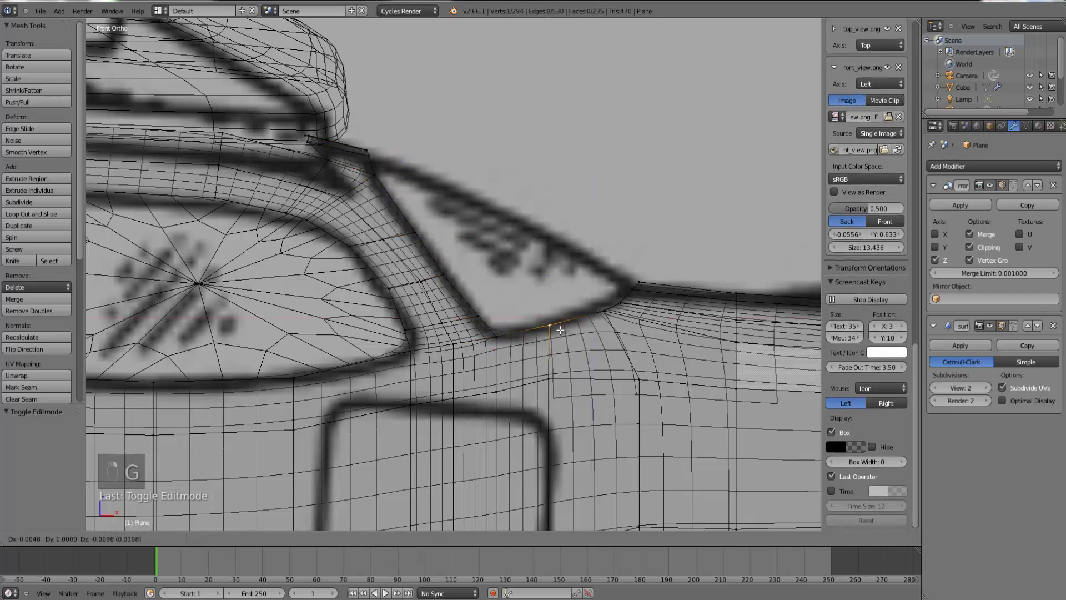
pyautogui.click(560, 330)
# - Circle-select the edge vertices around the windshield opening from the front corner along the lower edge and up to the roof
pyautogui.press('c')
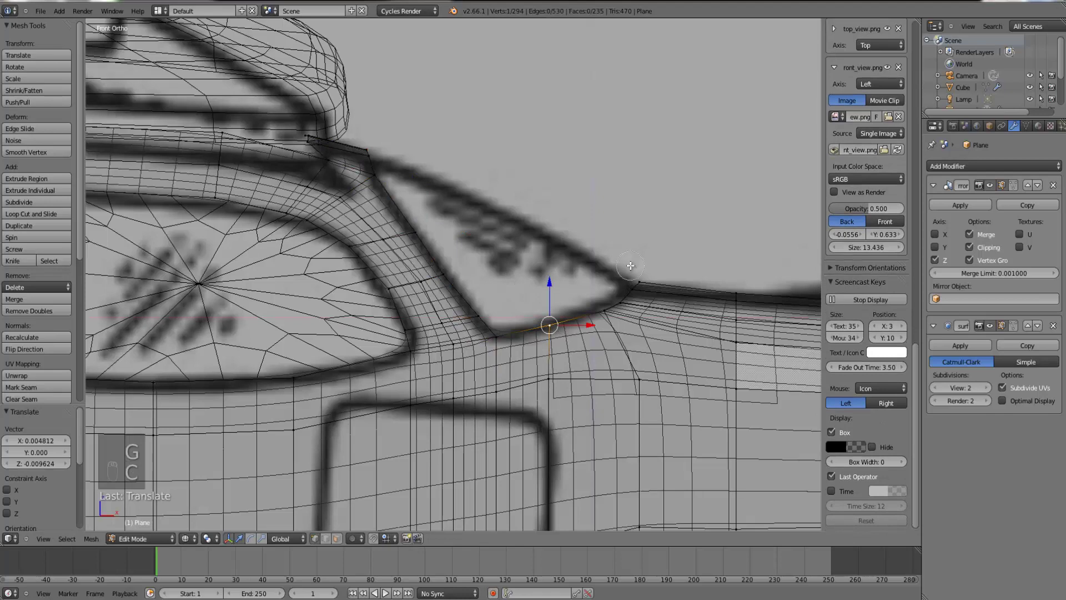
pyautogui.moveTo(626, 280)
pyautogui.mouseDown()
pyautogui.moveTo(605, 309)
pyautogui.moveTo(539, 328)
pyautogui.moveTo(480, 325)
pyautogui.moveTo(361, 155)
pyautogui.mouseUp()
pyautogui.press('z')
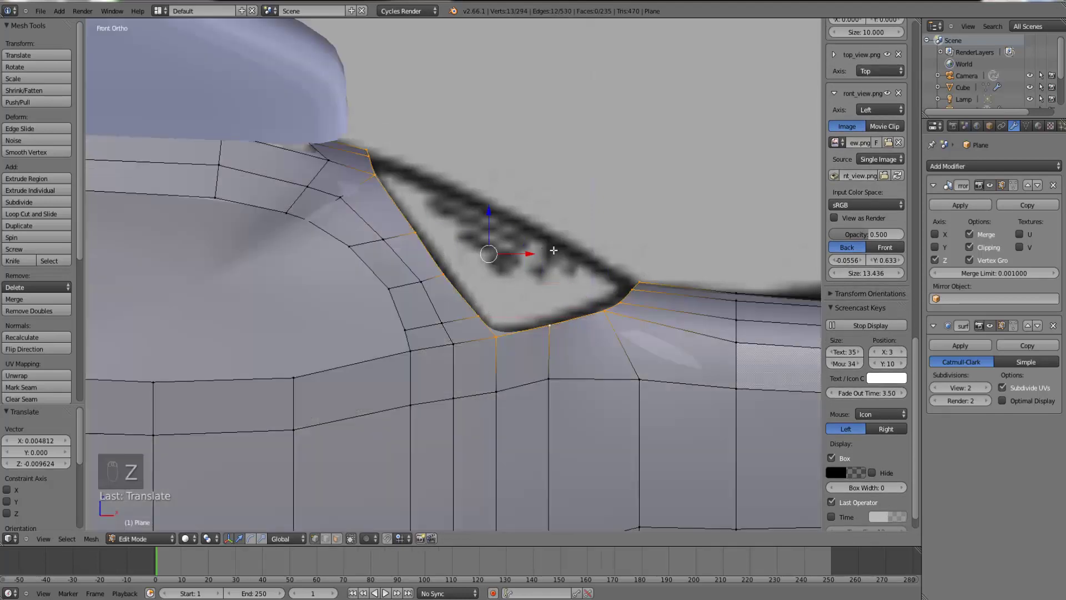
pyautogui.moveTo(389, 167)
pyautogui.mouseDown(button='middle')
pyautogui.moveTo(578, 315)
pyautogui.moveTo(561, 316)
pyautogui.mouseUp(button='middle')
# - Duplicate the windshield opening's edge vertices in place and separate them into their own object
pyautogui.hotkey('shift', 'd')
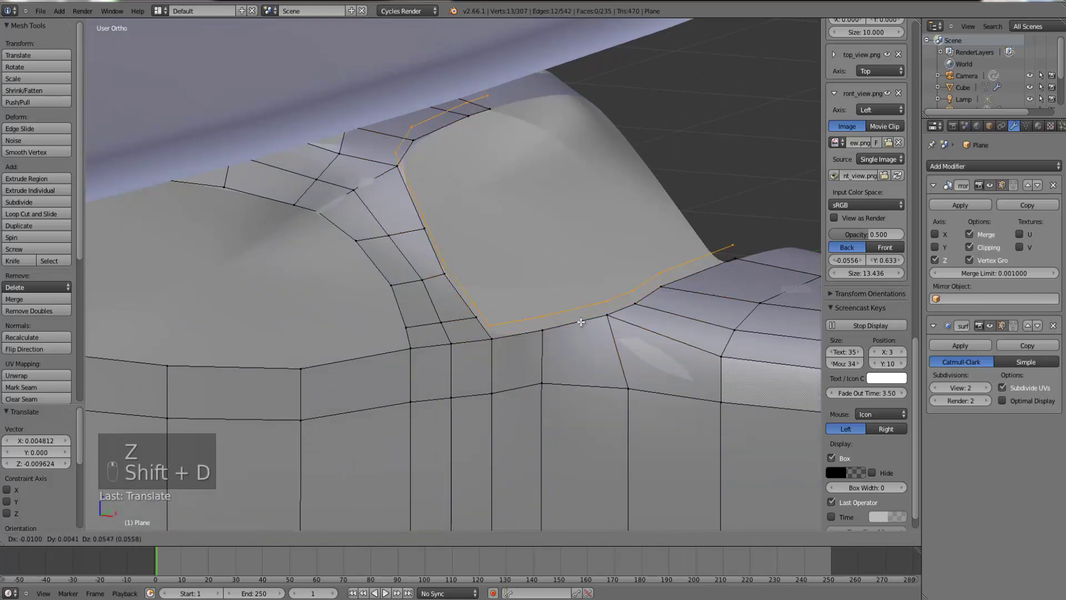
pyautogui.click(596, 325)
pyautogui.press('p')
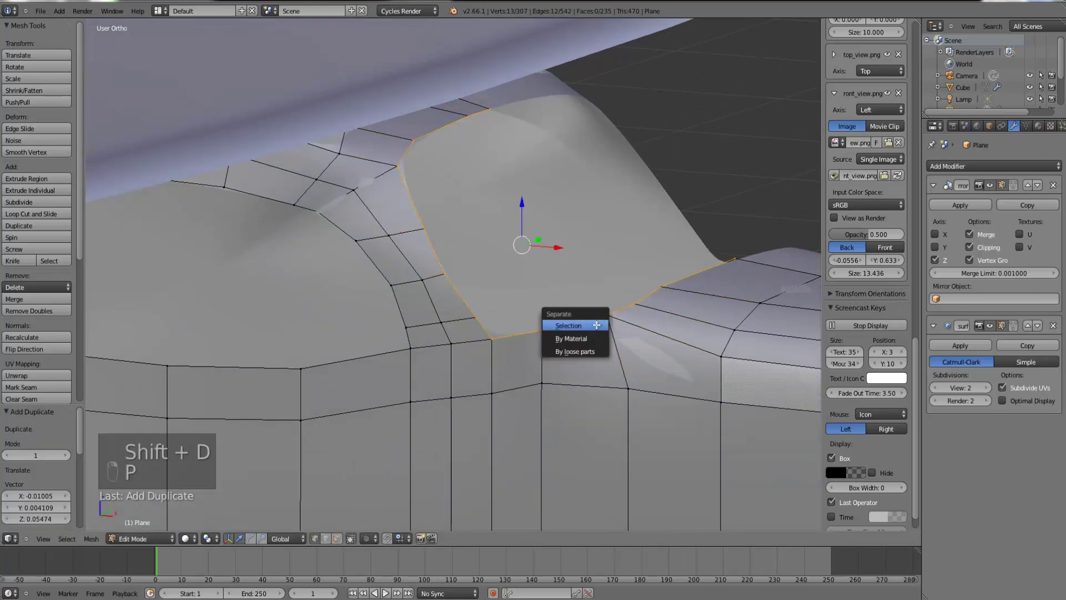
pyautogui.click(596, 325)
pyautogui.press('Tab')
# - Open the separated windshield outline for editing and select the front end vertex of its lower edge in front view
pyautogui.rightClick(722, 261)
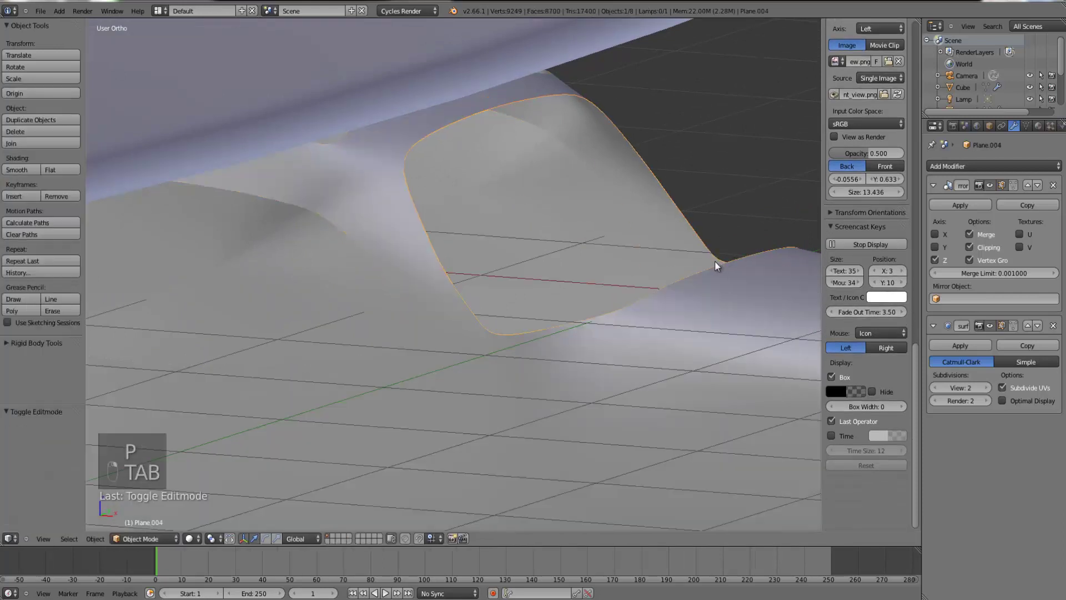
pyautogui.press('Tab')
pyautogui.rightClick(730, 258)
pyautogui.keyDown('shift'); pyautogui.rightClick(496, 116); pyautogui.keyUp('shift')
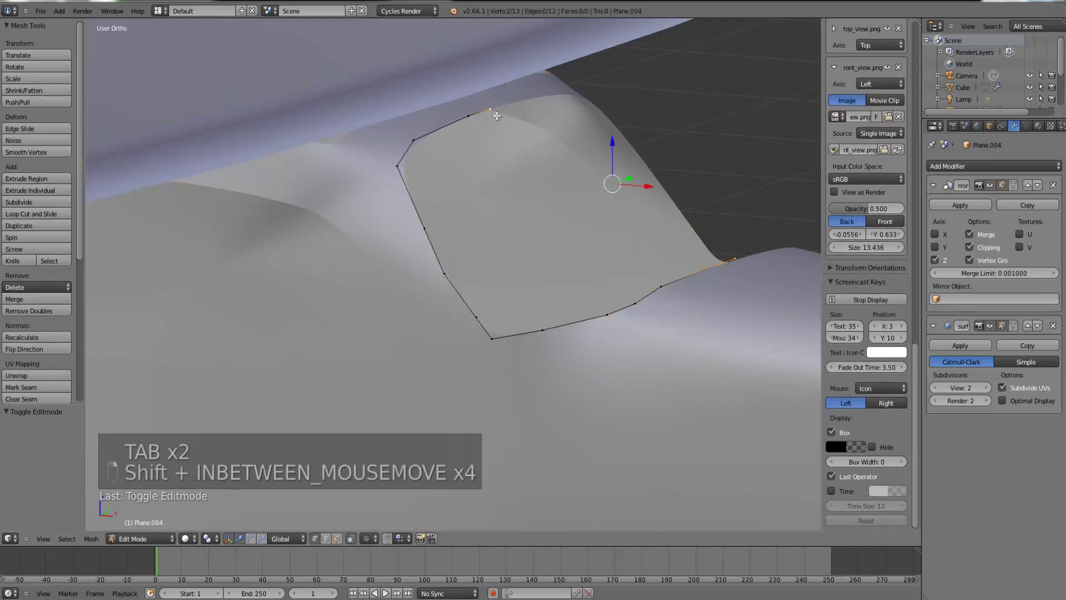
pyautogui.press('KP_3')
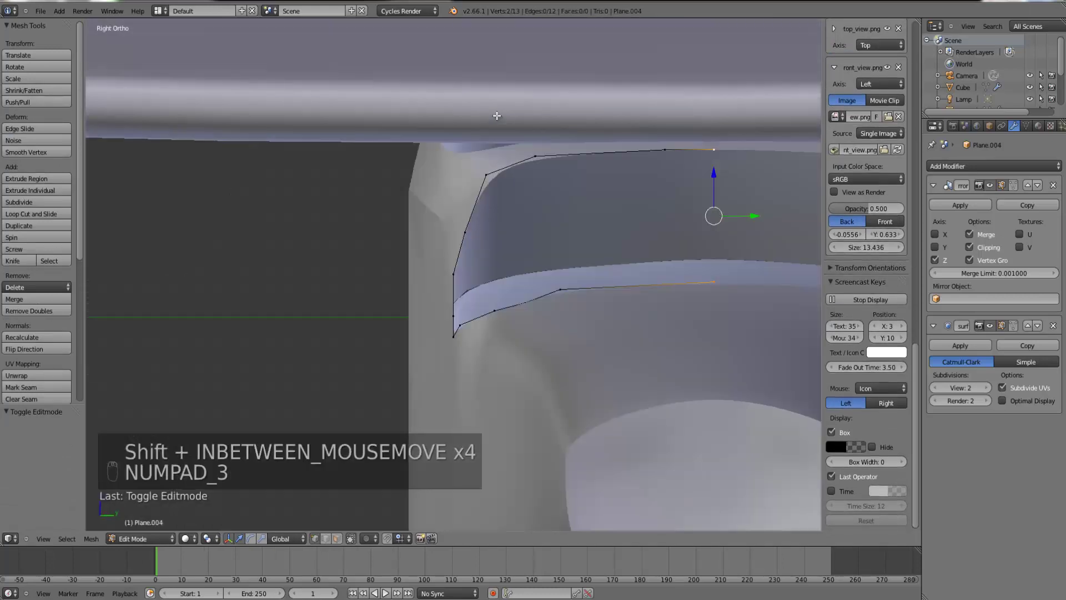
pyautogui.press('KP_1')
pyautogui.rightClick(636, 275)
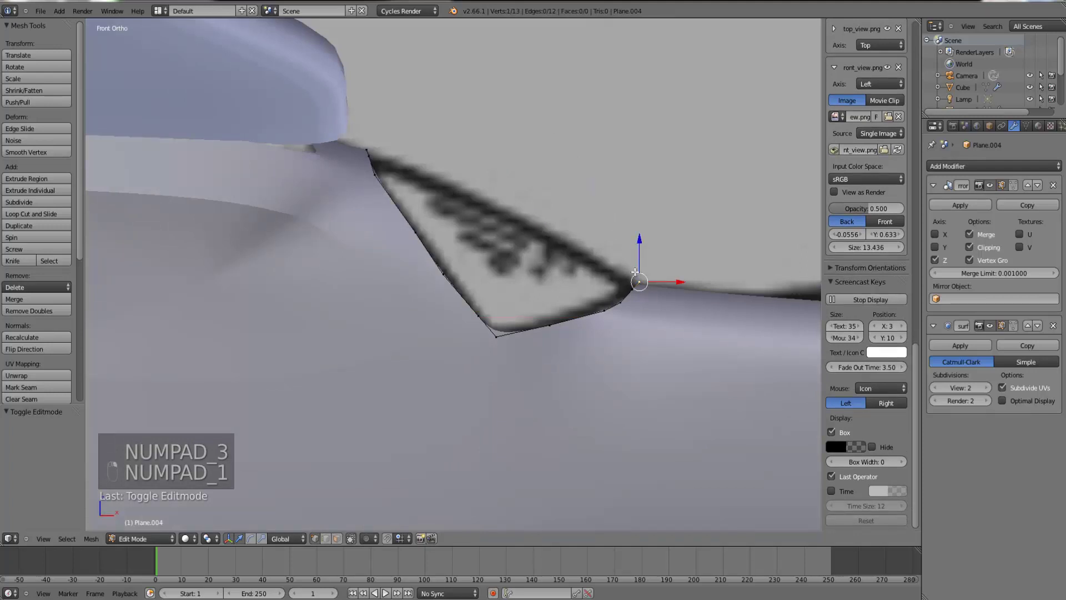
# - Extrude four vertices from the front end vertex up the reference's sloping windshield line and join the last to the outline's upper end
pyautogui.press('e')
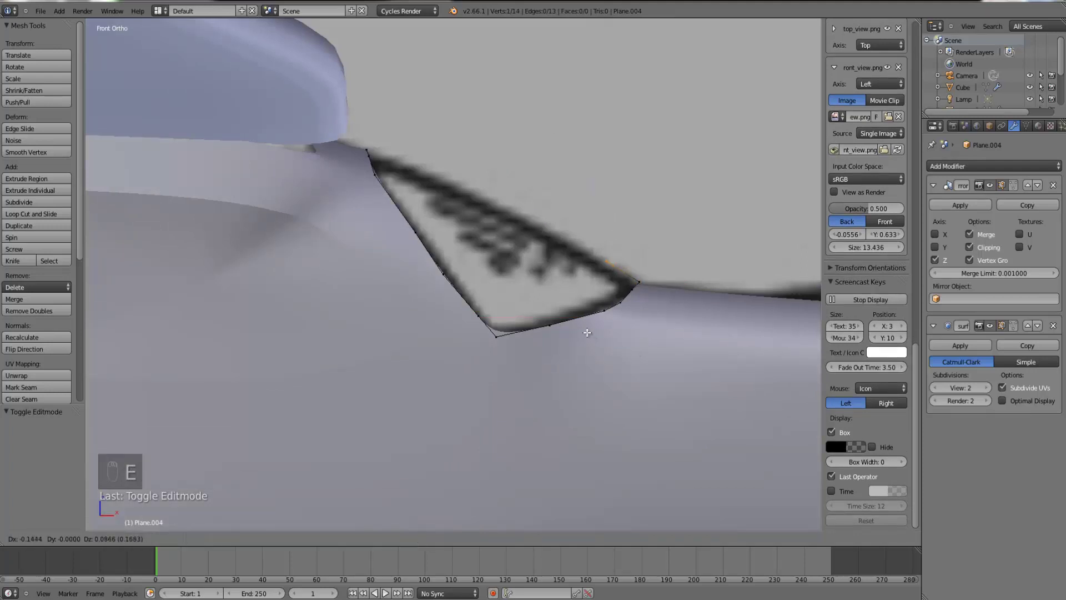
pyautogui.click(587, 332)
pyautogui.press('e')
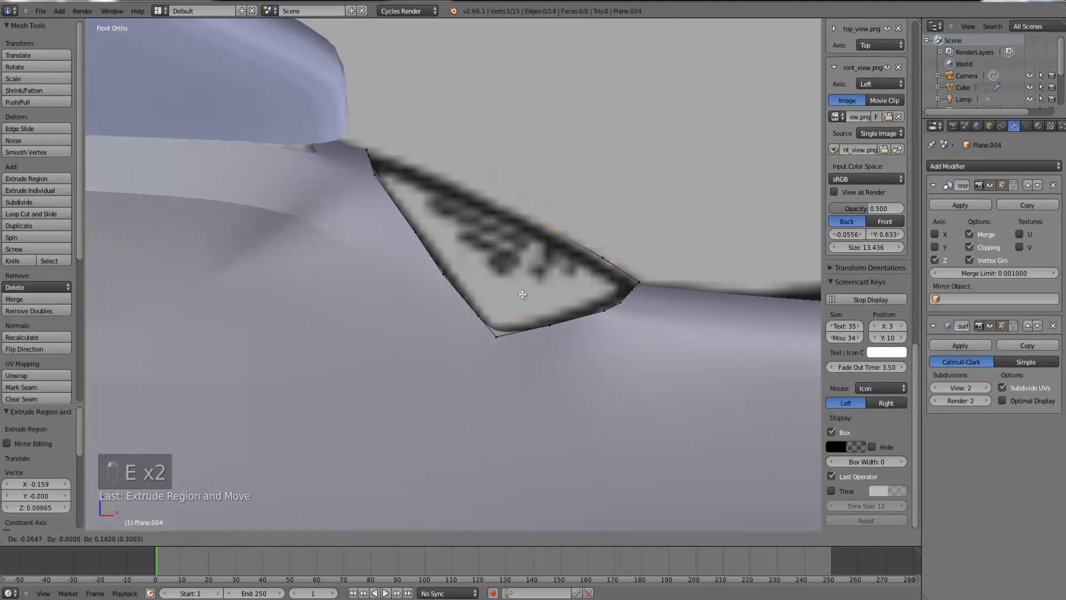
pyautogui.click(523, 295)
pyautogui.press('e')
pyautogui.click(448, 264)
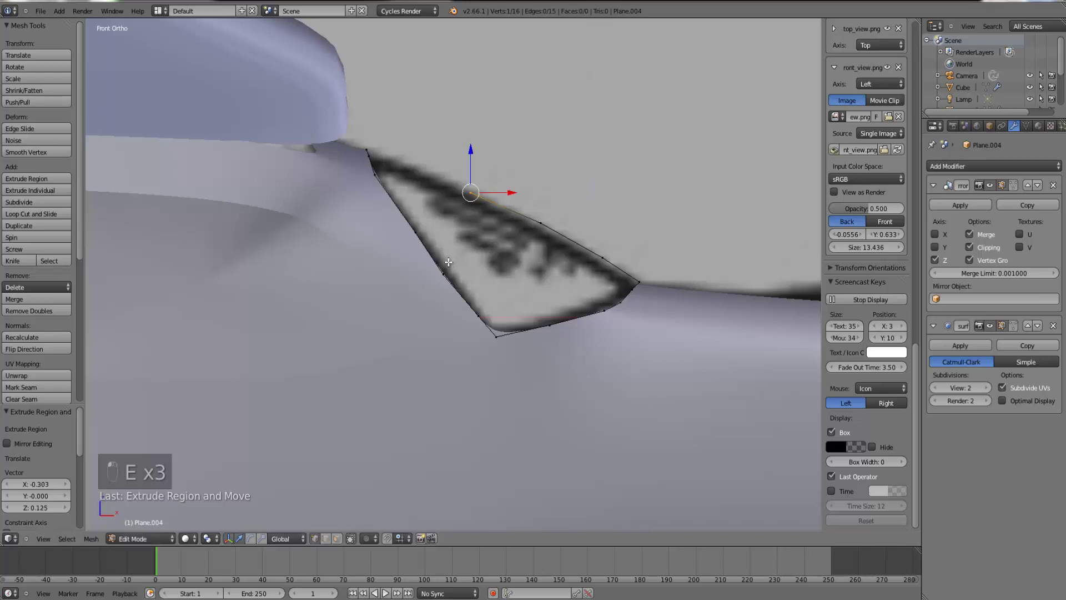
pyautogui.press('e')
pyautogui.click(382, 236)
pyautogui.moveTo(382, 236); pyautogui.dragTo(478, 150, button='middle')
pyautogui.press('f')
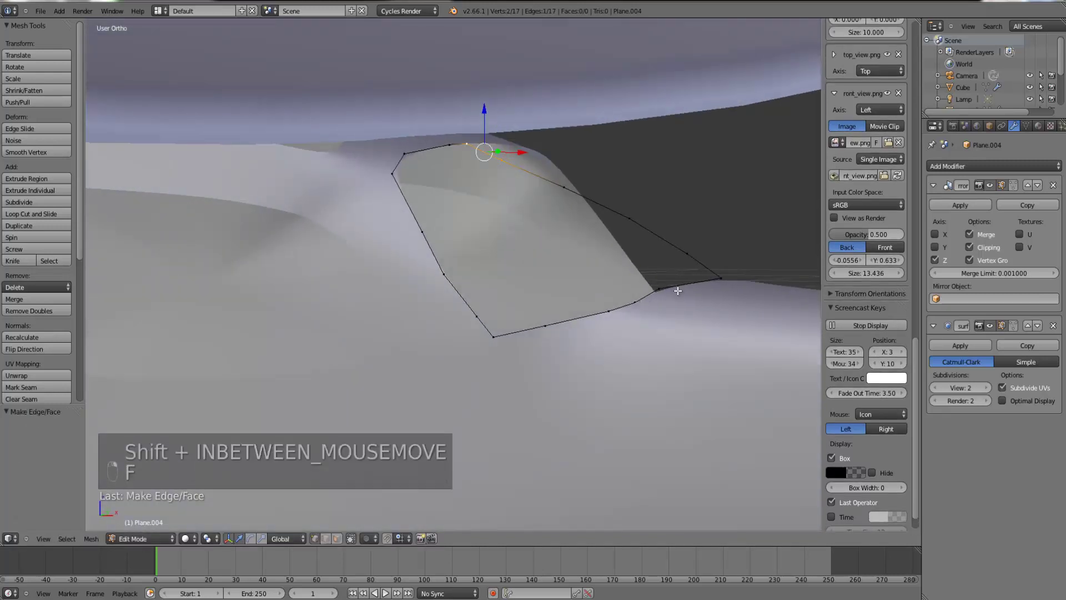
# - Extrude a second row of three vertices from the lower edge's neighbouring vertex, running up parallel to the centreline row
pyautogui.moveTo(677, 289)
pyautogui.mouseDown(button='middle')
pyautogui.moveTo(643, 295)
pyautogui.moveTo(638, 318)
pyautogui.mouseUp(button='middle')
pyautogui.rightClick(657, 294)
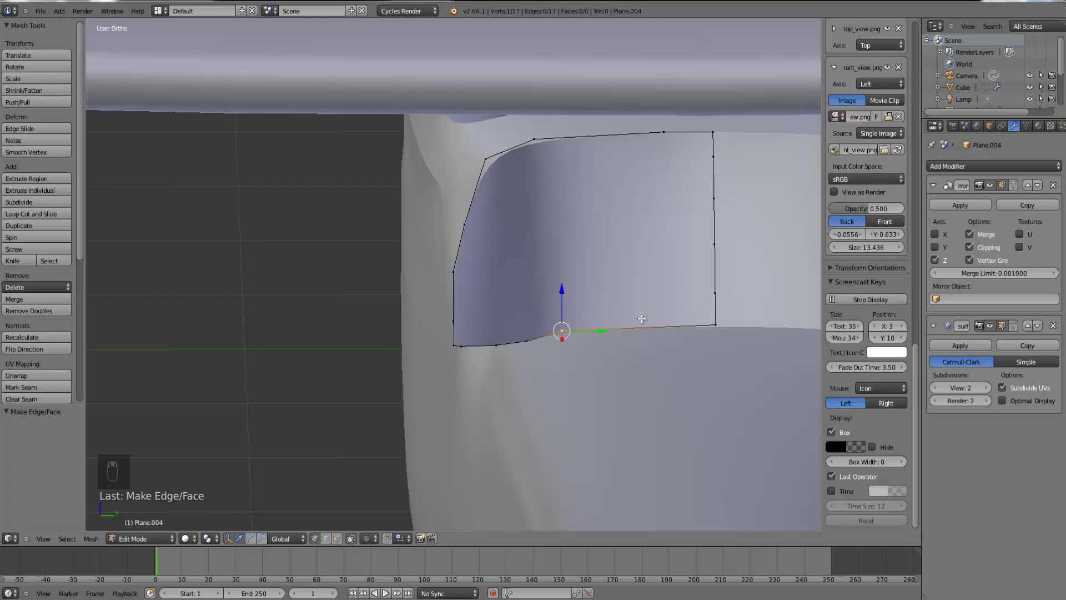
pyautogui.press('KP_1')
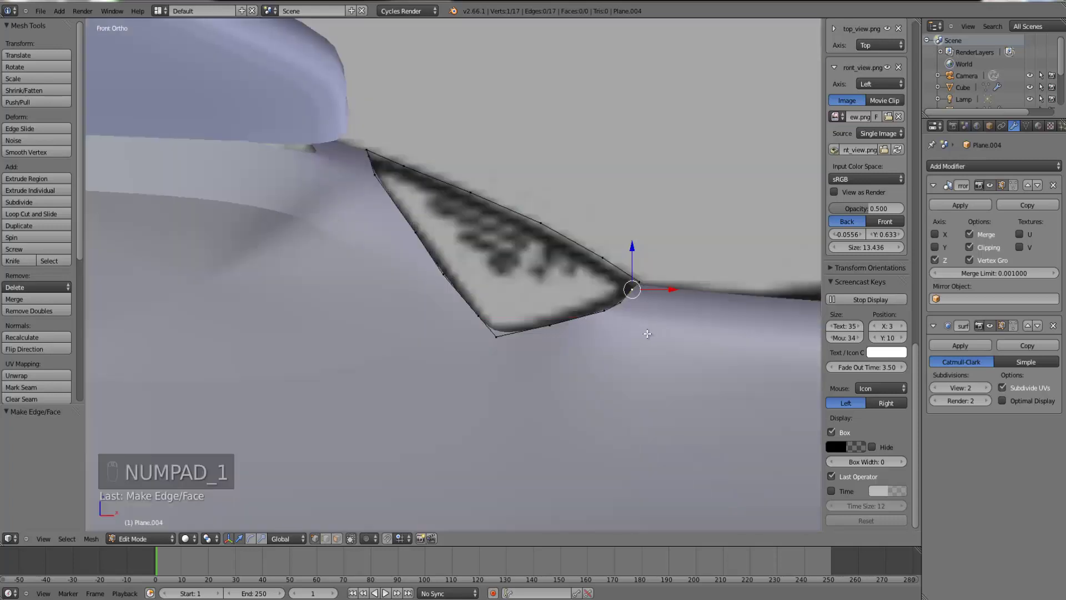
pyautogui.press('e')
pyautogui.click(550, 288)
pyautogui.press('e')
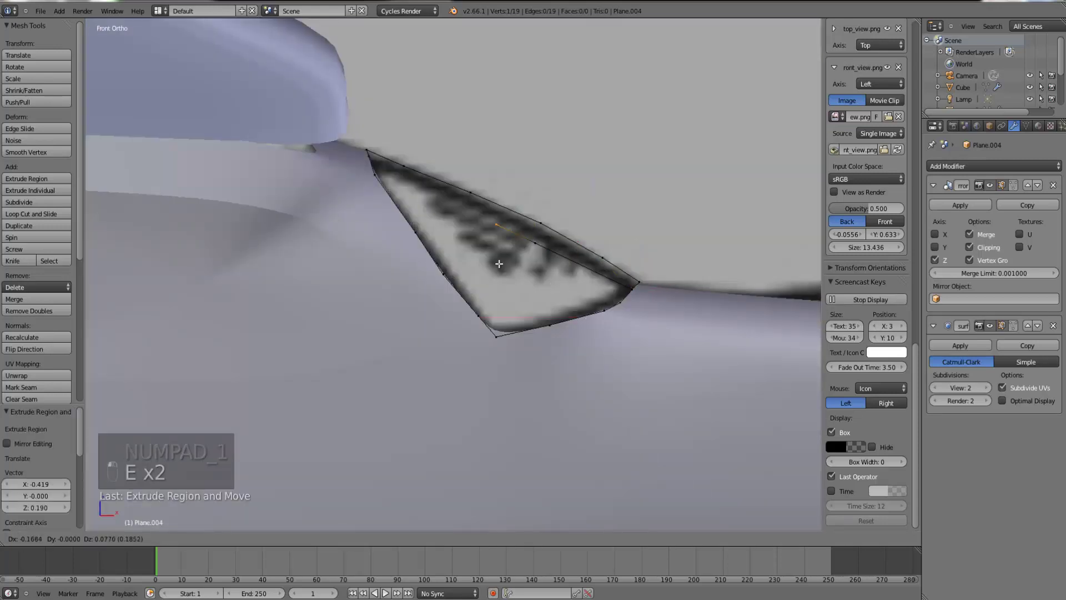
pyautogui.click(485, 258)
pyautogui.press('e')
pyautogui.click(392, 209)
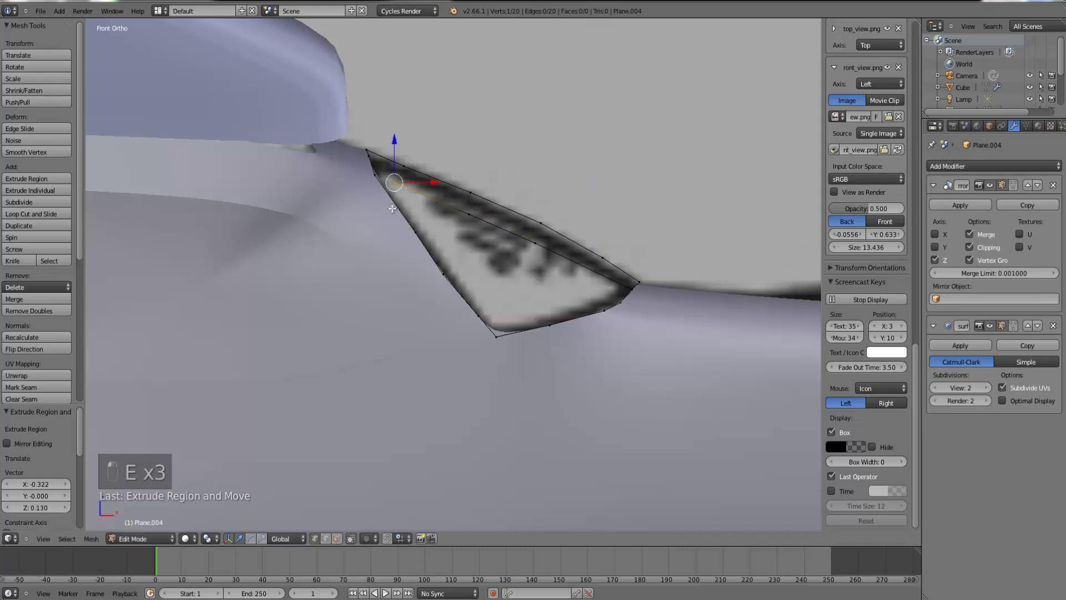
# - Subdivide the lower edge segment between the starting vertices of the two rows with one cut
pyautogui.moveTo(418, 186); pyautogui.dragTo(481, 159, button='middle')
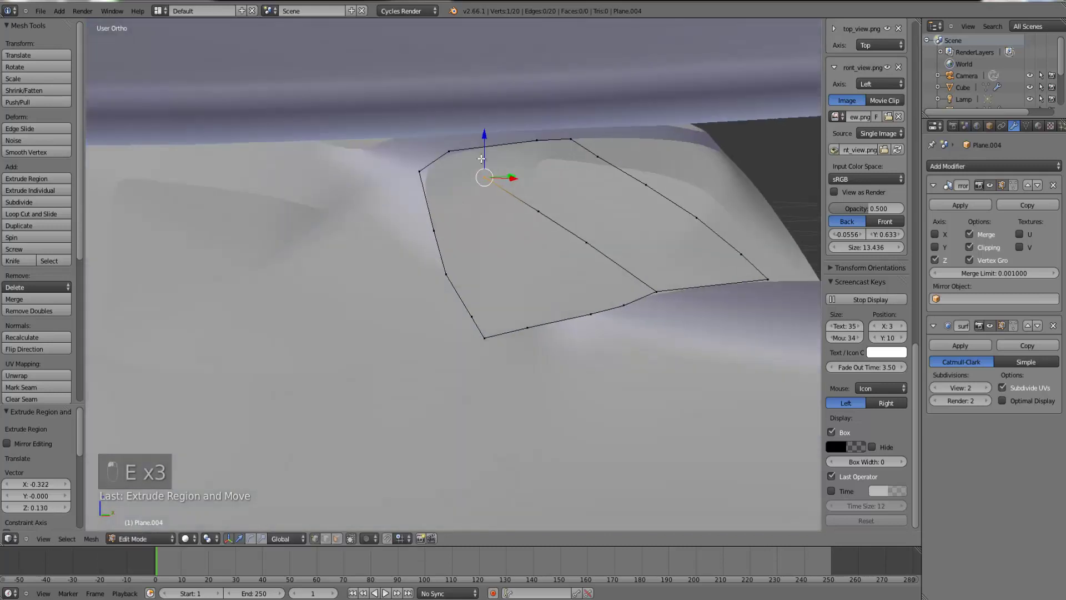
pyautogui.rightClick(657, 295)
pyautogui.moveTo(669, 317); pyautogui.dragTo(662, 318, button='middle')
pyautogui.hotkey('ctrl', 'r')
pyautogui.click(657, 294)
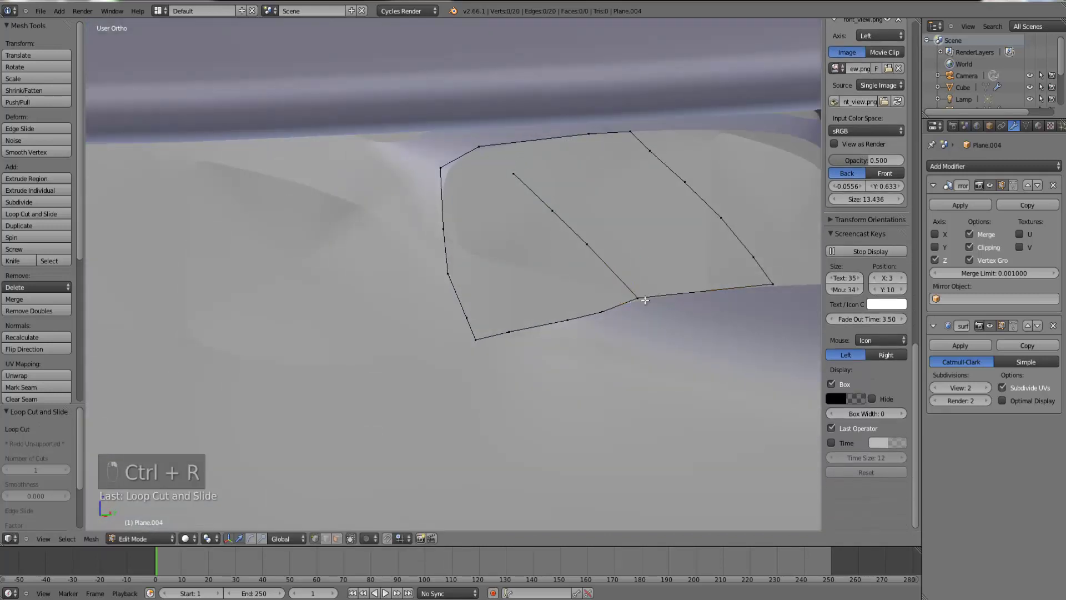
pyautogui.keyDown('shift'); pyautogui.rightClick(639, 299); pyautogui.keyUp('shift')
pyautogui.keyDown('shift'); pyautogui.rightClick(773, 283); pyautogui.keyUp('shift')
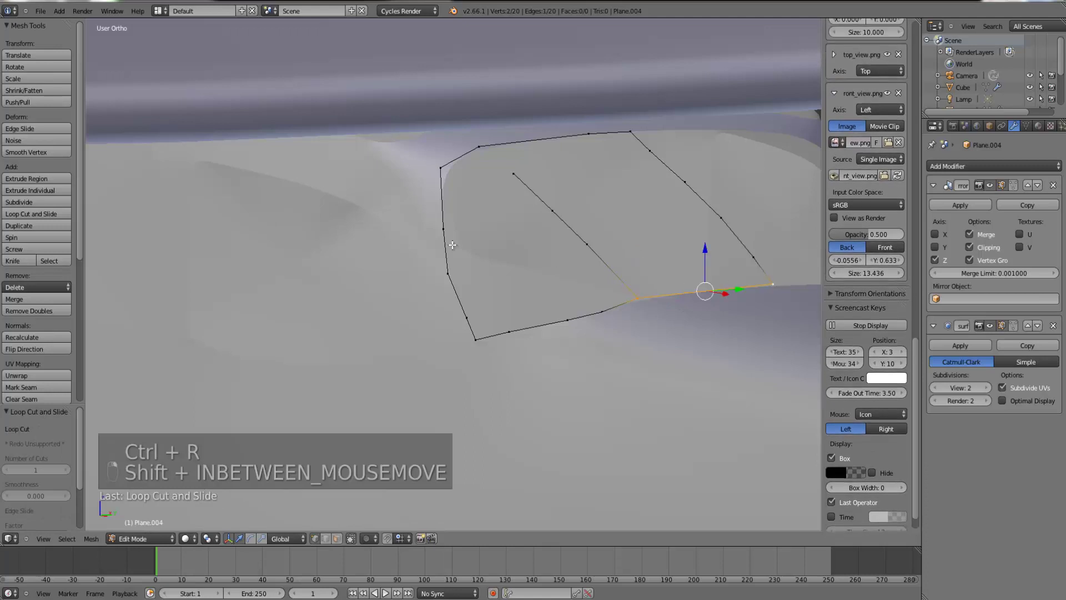
pyautogui.click(44, 202)
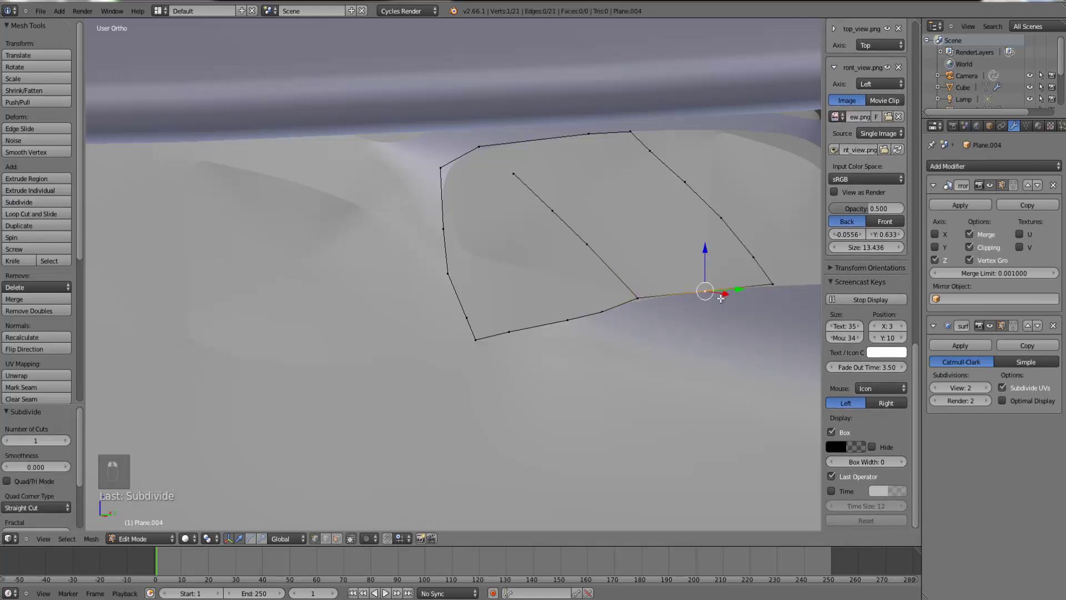
# - Extrude a middle row of four vertices from the new lower edge midpoint, running up between the two existing rows
pyautogui.press('KP_1')
pyautogui.press('e')
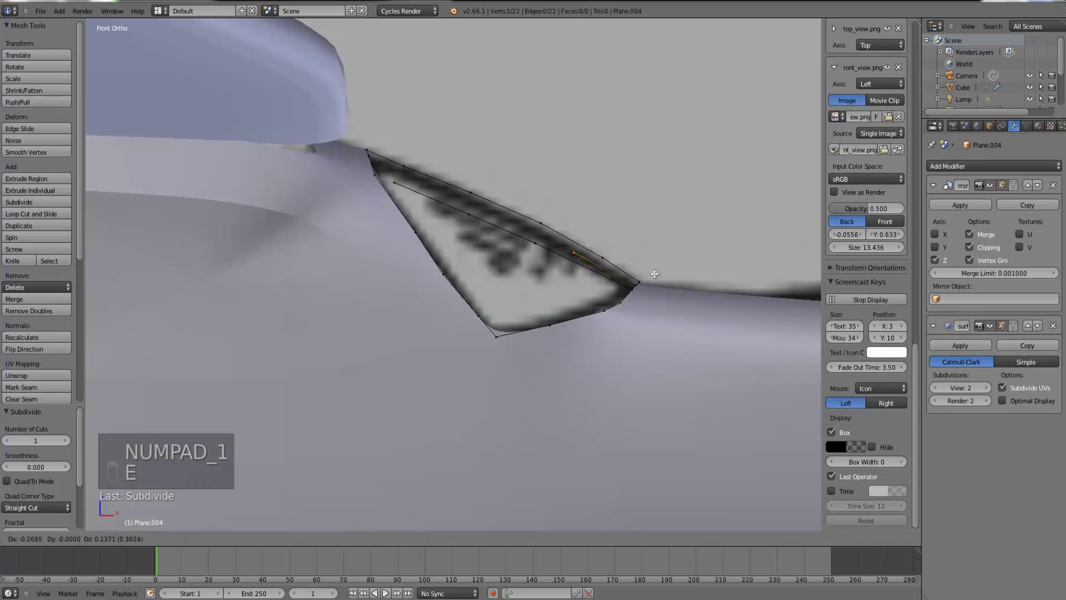
pyautogui.click(679, 284)
pyautogui.press('e')
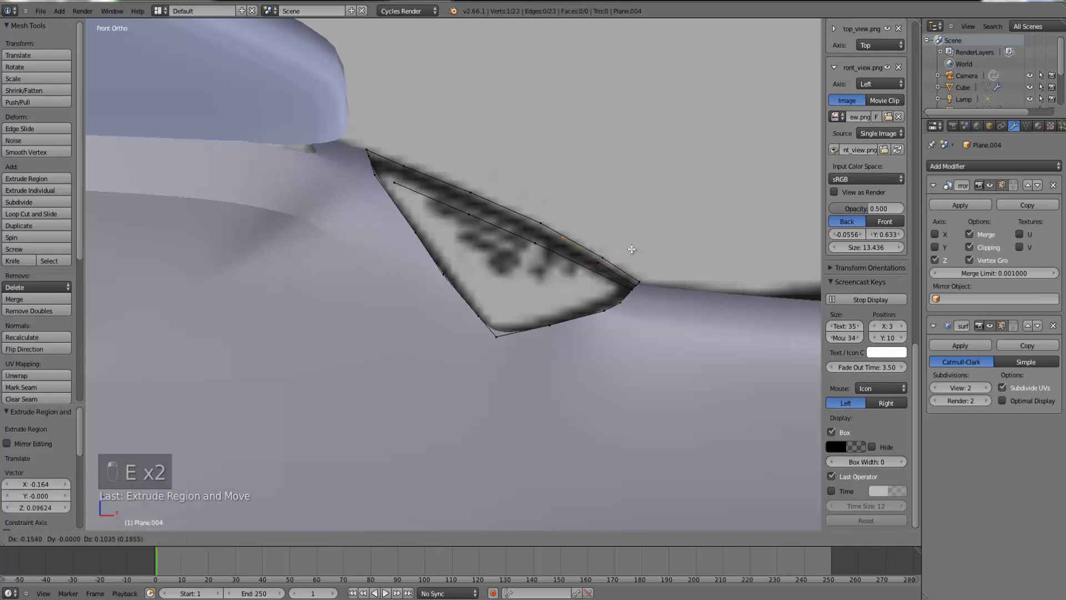
pyautogui.click(549, 236)
pyautogui.press('e')
pyautogui.click(545, 218)
pyautogui.press('e')
pyautogui.click(499, 209)
pyautogui.moveTo(499, 209); pyautogui.dragTo(667, 185, button='middle')
# - Move the middle row's two upper vertices up about 0.024 and 0.026 along Z, closer to the centreline row
pyautogui.press('KP_1')
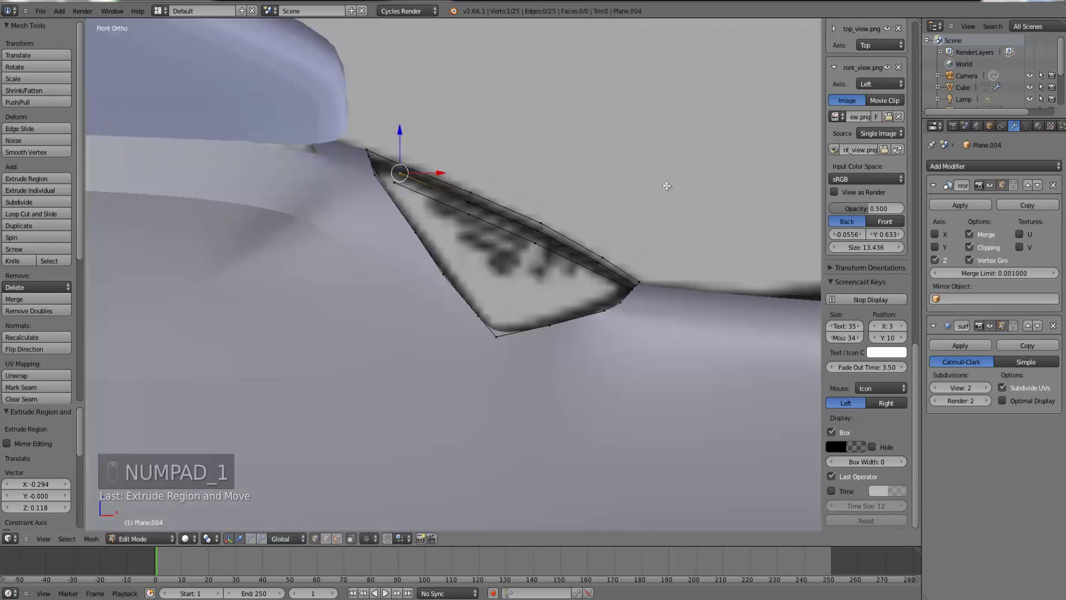
pyautogui.scroll(1, 632, 226)
pyautogui.press('g')
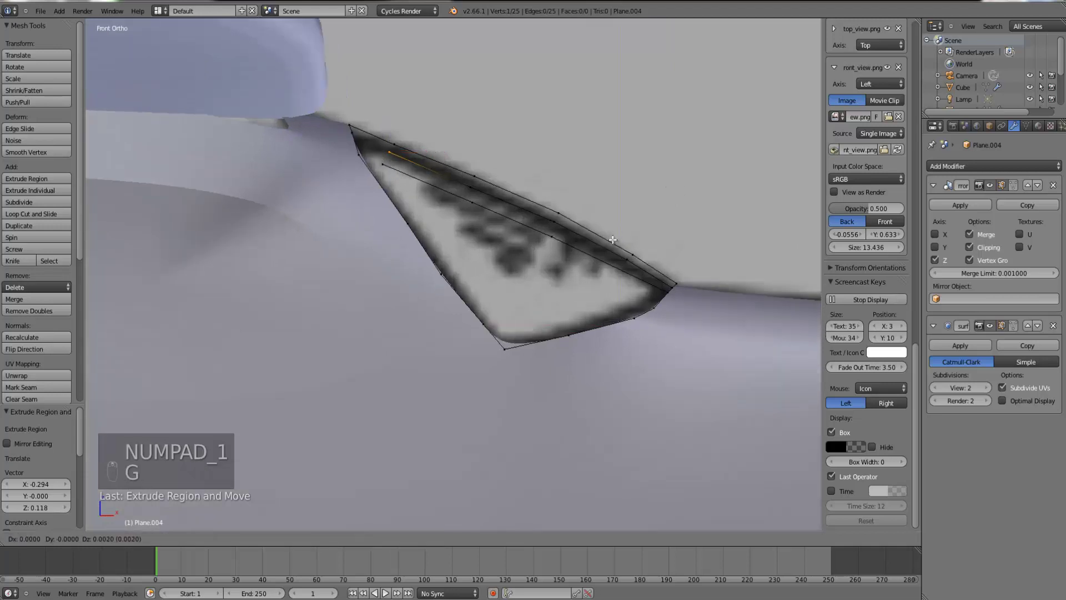
pyautogui.click(613, 234)
pyautogui.rightClick(472, 179)
pyautogui.press('g')
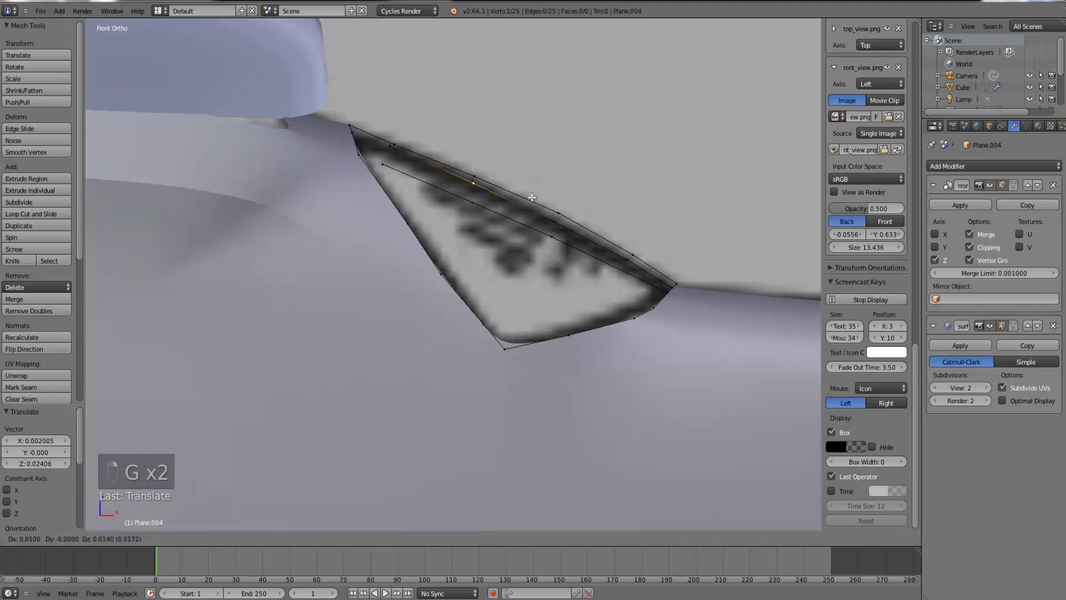
pyautogui.click(530, 194)
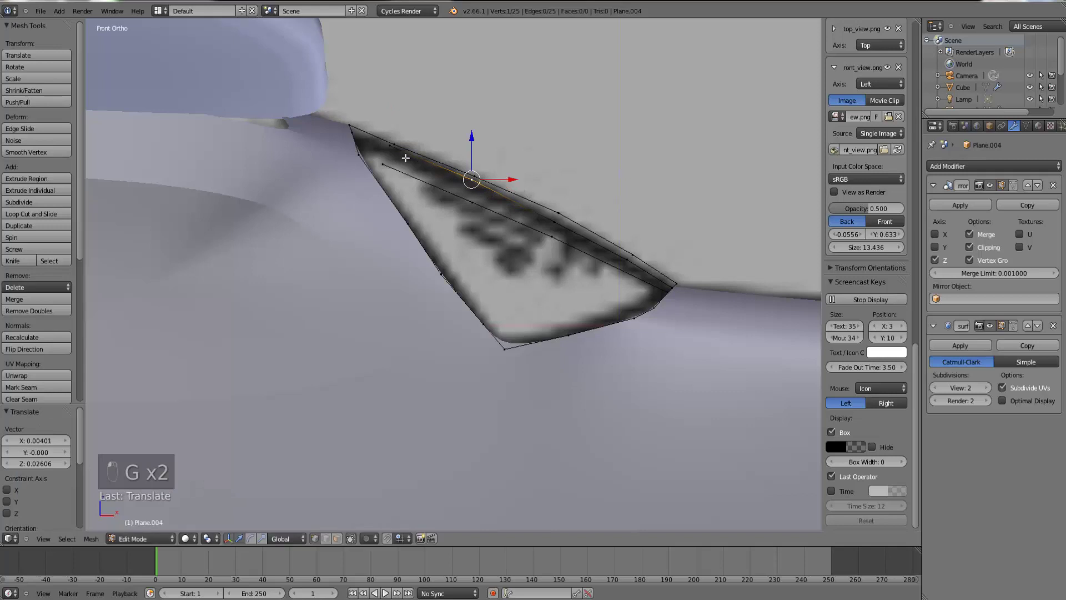
# - Move the middle row's two lower vertices closer to the centreline row in front view
pyautogui.moveTo(552, 219); pyautogui.dragTo(615, 252, button='right')
pyautogui.press('g')
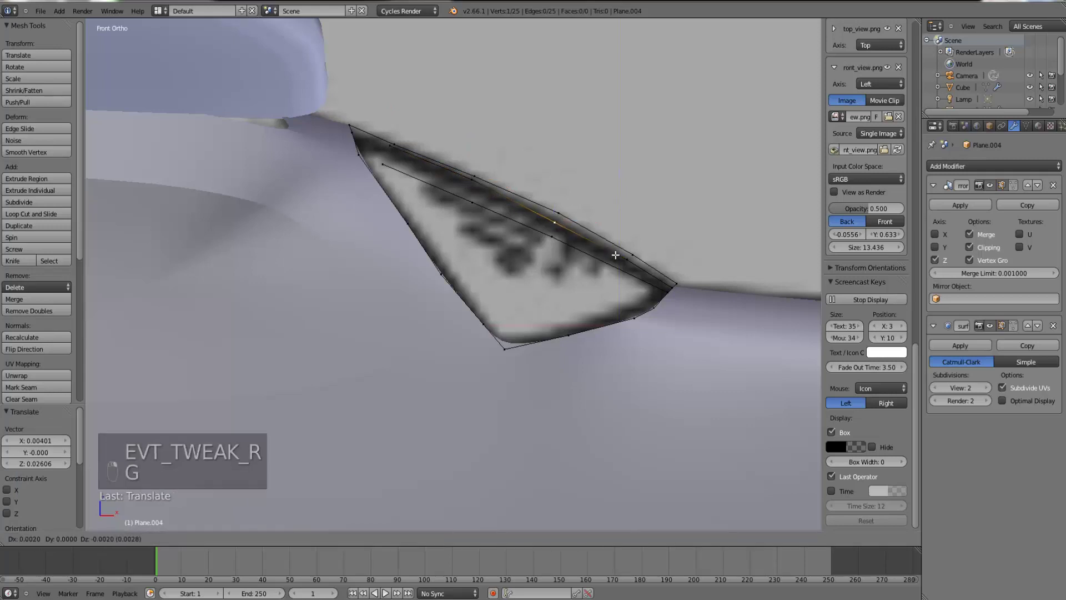
pyautogui.click(616, 253)
pyautogui.rightClick(621, 258)
pyautogui.press('g')
pyautogui.click(659, 274)
# - Move the outer row's three vertices up towards the middle row, the lowest by about 0.016 and the central one 0.018 along Z
pyautogui.rightClick(565, 247)
pyautogui.press('g')
pyautogui.click(579, 245)
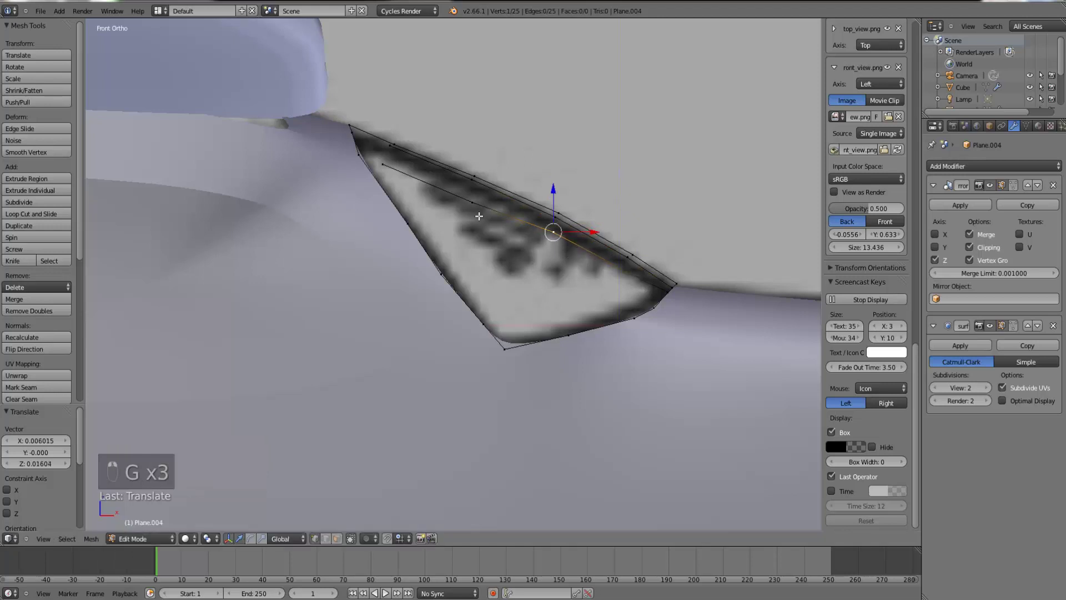
pyautogui.rightClick(479, 215)
pyautogui.press('g')
pyautogui.click(479, 207)
pyautogui.rightClick(393, 168)
pyautogui.press('g')
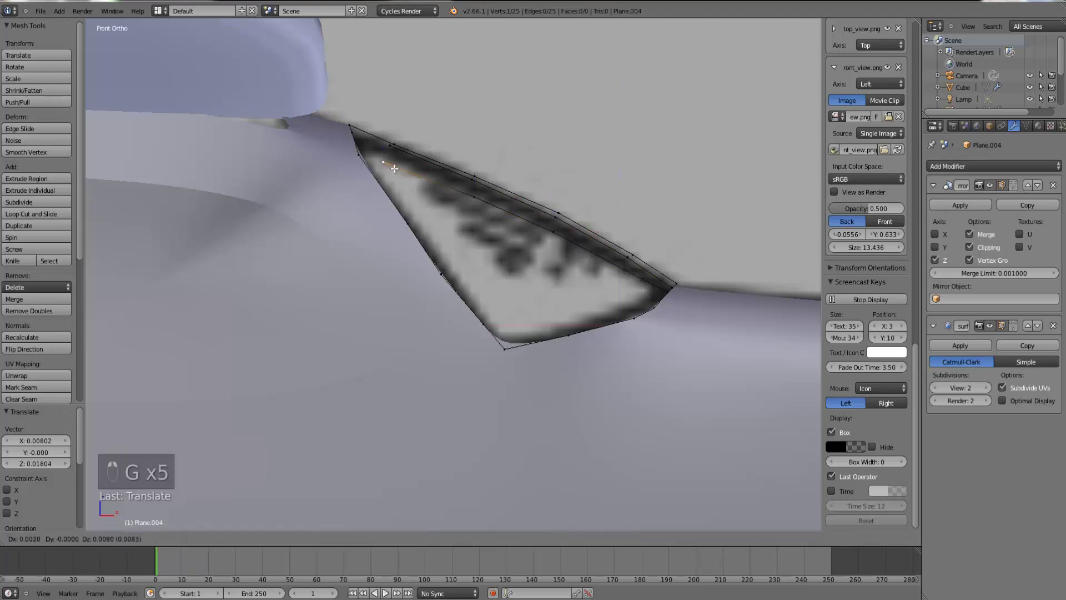
pyautogui.click(393, 166)
# - Raise the outer row's vertices further along Z: the top one about 0.026, the central one 0.030 and the lowest 0.026
pyautogui.press('g')
pyautogui.click(428, 185)
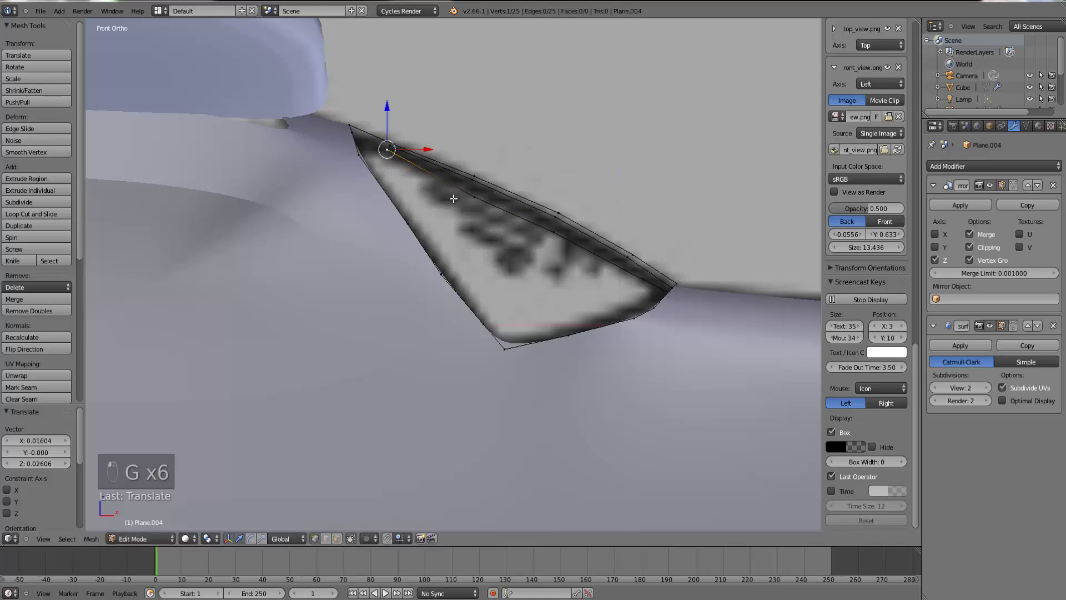
pyautogui.rightClick(472, 193)
pyautogui.press('g')
pyautogui.click(534, 217)
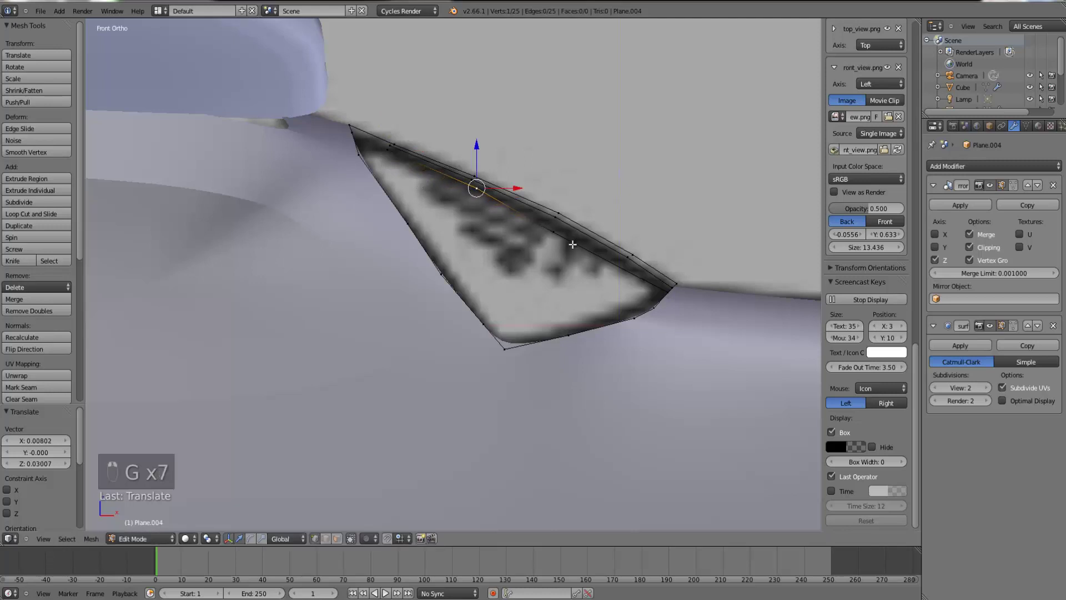
pyautogui.rightClick(558, 225)
pyautogui.press('g')
pyautogui.click(586, 248)
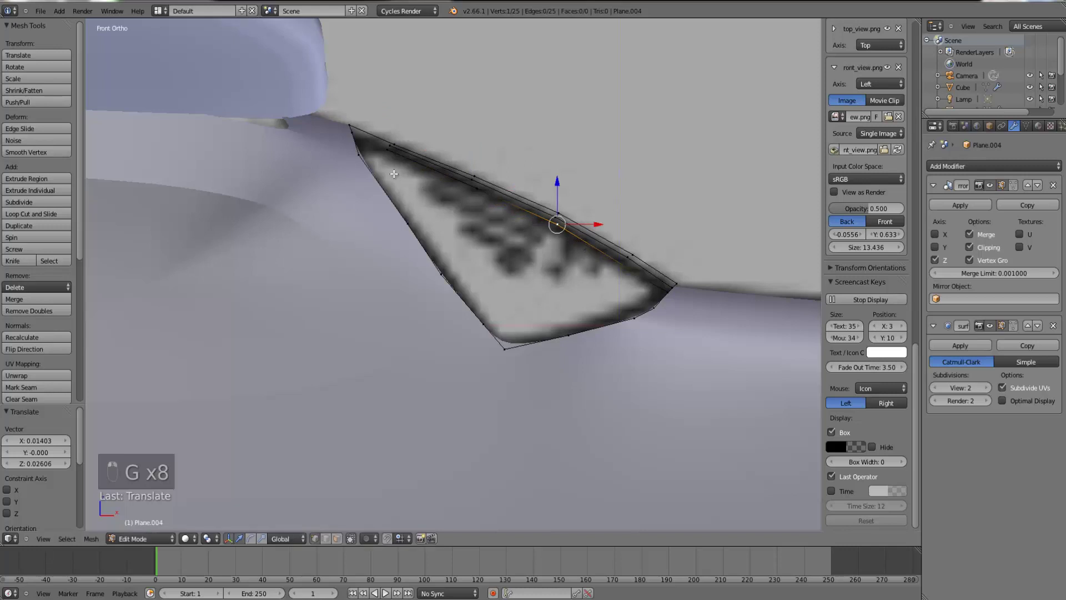
# - Connect the top vertices of the outer and middle rows with edges to the matching vertices on the outline's upper edge
pyautogui.rightClick(392, 152)
pyautogui.moveTo(429, 170); pyautogui.dragTo(400, 138, button='middle')
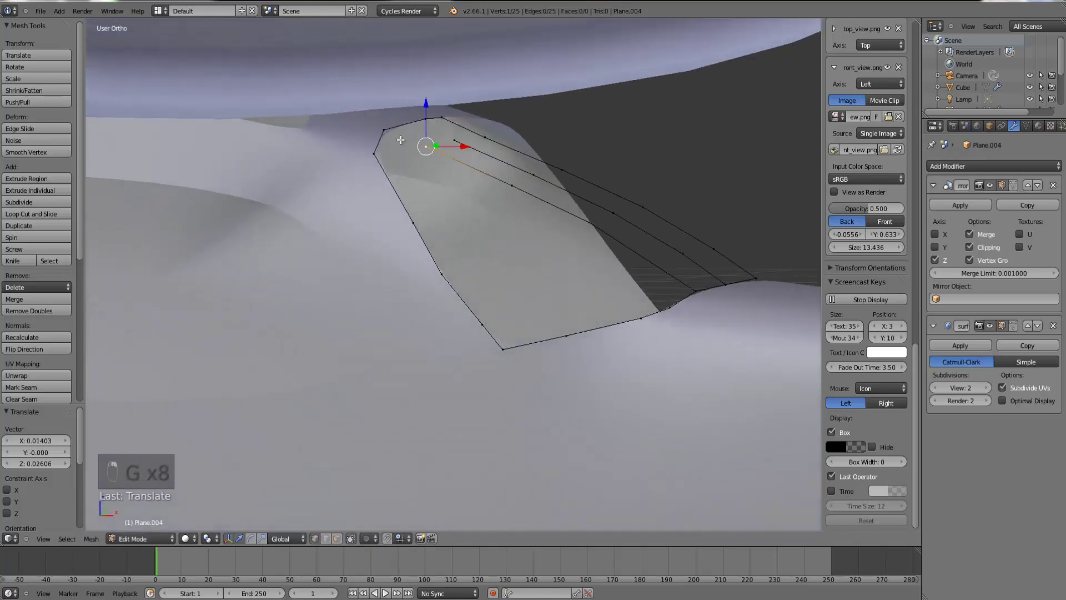
pyautogui.keyDown('shift'); pyautogui.rightClick(388, 130); pyautogui.keyUp('shift')
pyautogui.press('f')
pyautogui.rightClick(452, 140)
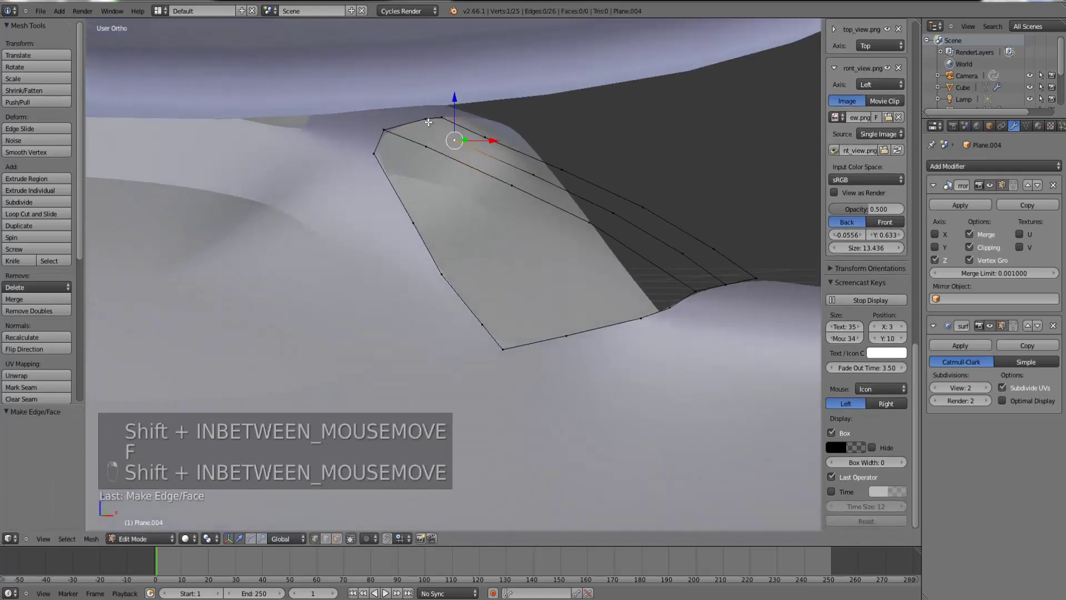
pyautogui.keyDown('shift'); pyautogui.rightClick(430, 122); pyautogui.keyUp('shift')
pyautogui.press('f')
pyautogui.rightClick(462, 146)
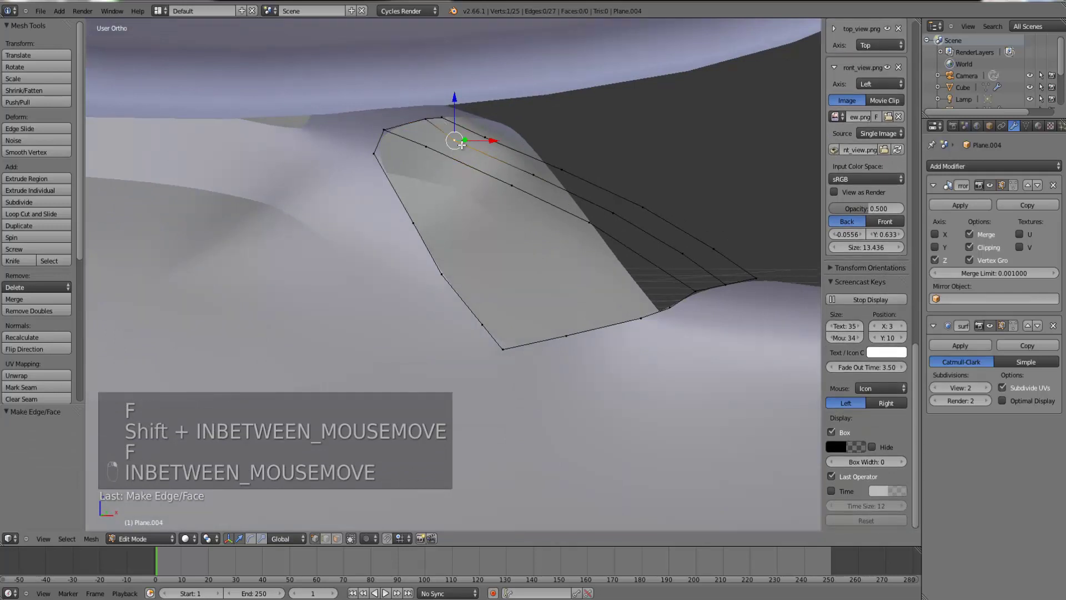
# - Raise the middle row's top vertex about 0.008 along Z in front view, then nudge the vertex below it to the reference curve
pyautogui.press('KP_1')
pyautogui.press('g')
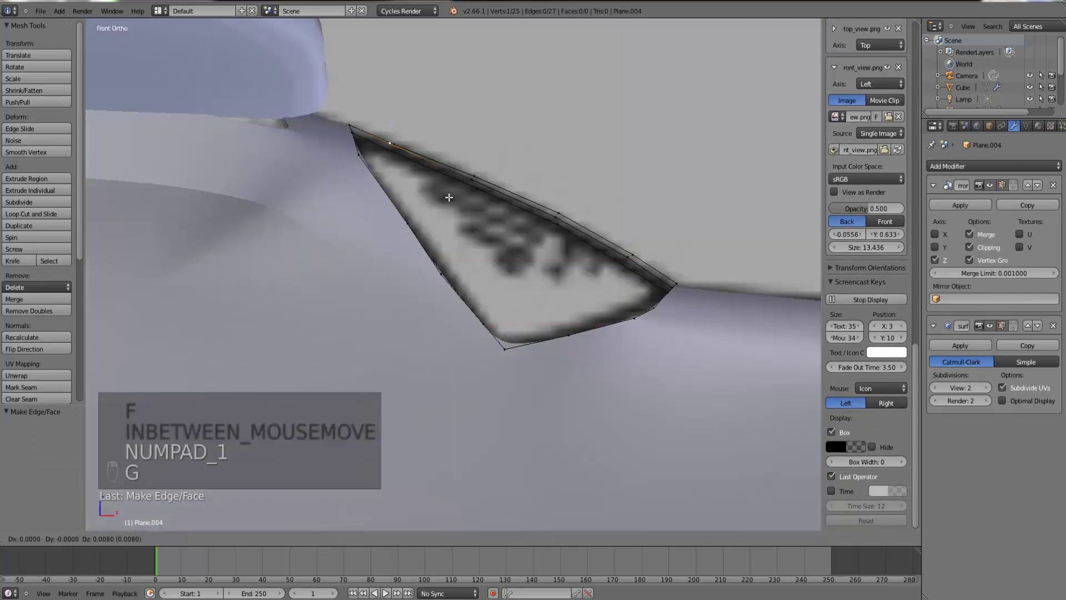
pyautogui.click(448, 196)
pyautogui.rightClick(471, 181)
pyautogui.press('g')
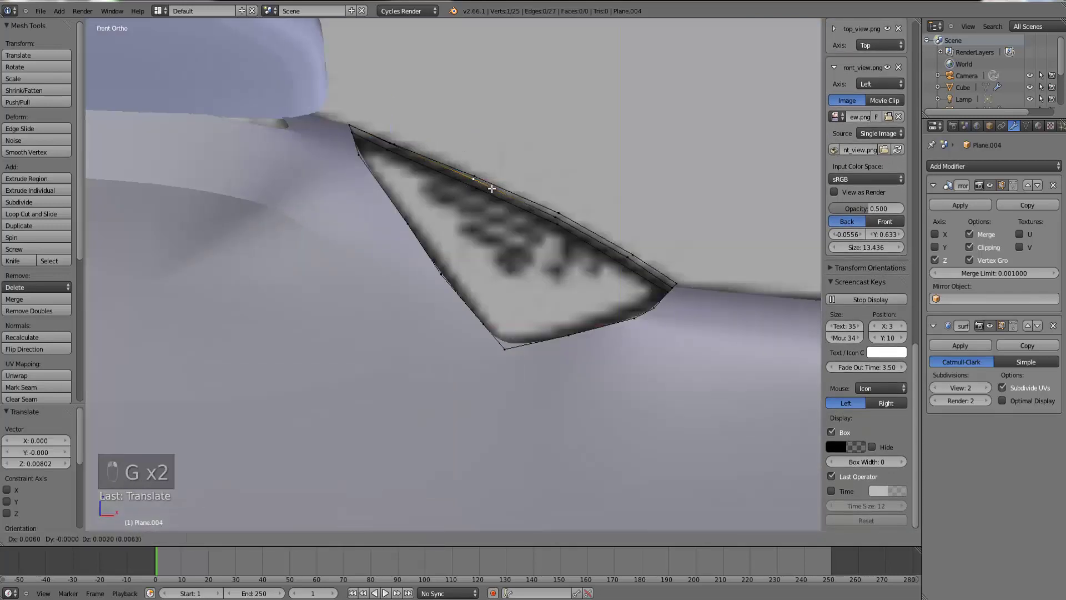
pyautogui.click(472, 200)
pyautogui.press('Tab')
pyautogui.press('z')
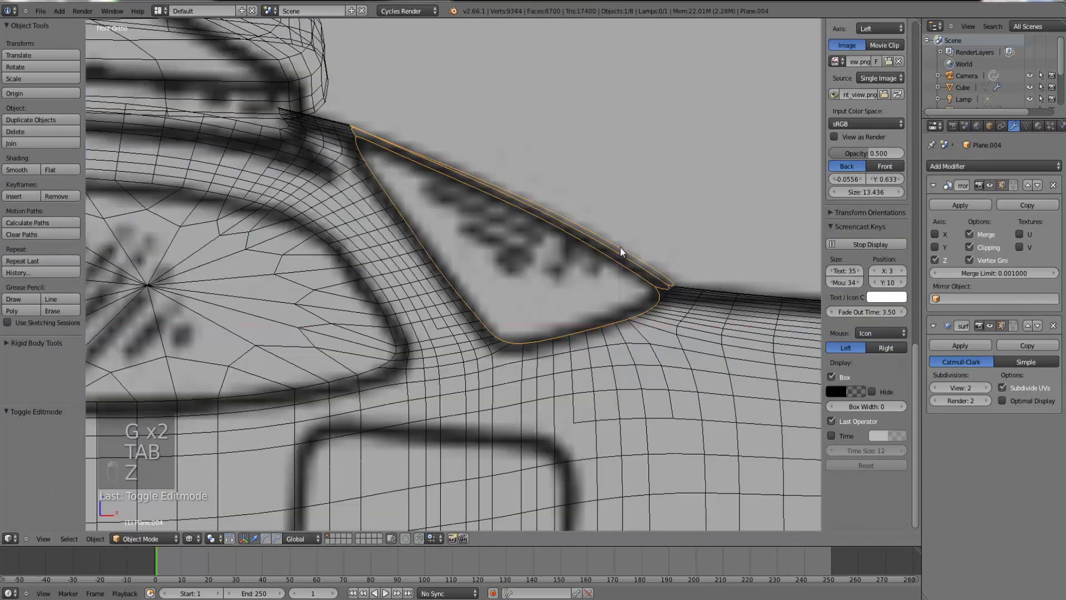
pyautogui.press('z')
pyautogui.press('Tab')
# - Extrude a chain of four vertices in front view from the outline's lower-edge vertex towards its upper side corner, forming a new side row
pyautogui.moveTo(600, 244); pyautogui.dragTo(544, 251, button='middle')
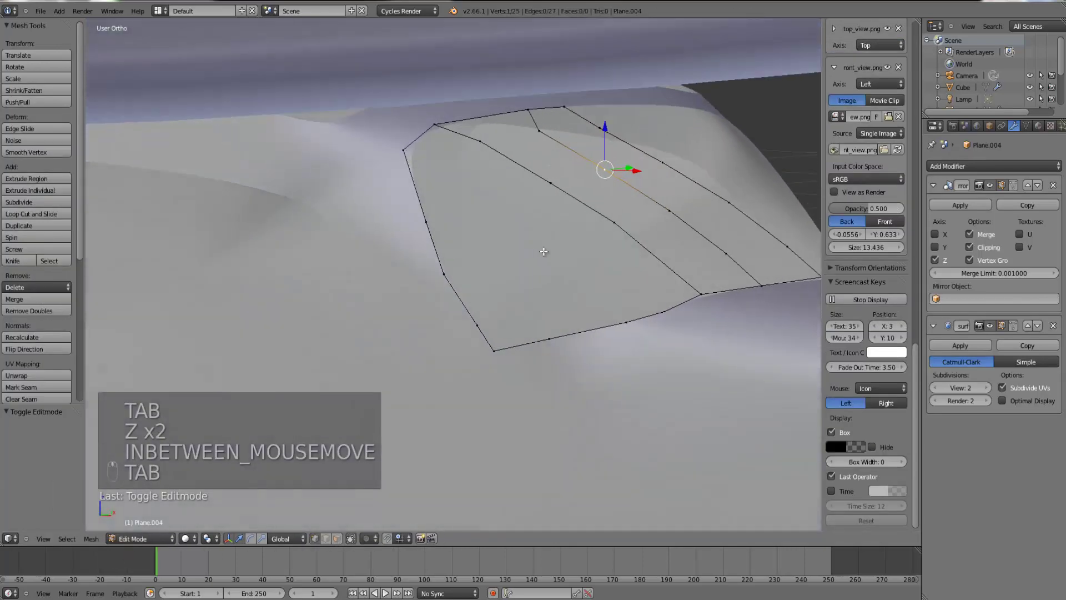
pyautogui.rightClick(616, 315)
pyautogui.press('KP_1')
pyautogui.press('z')
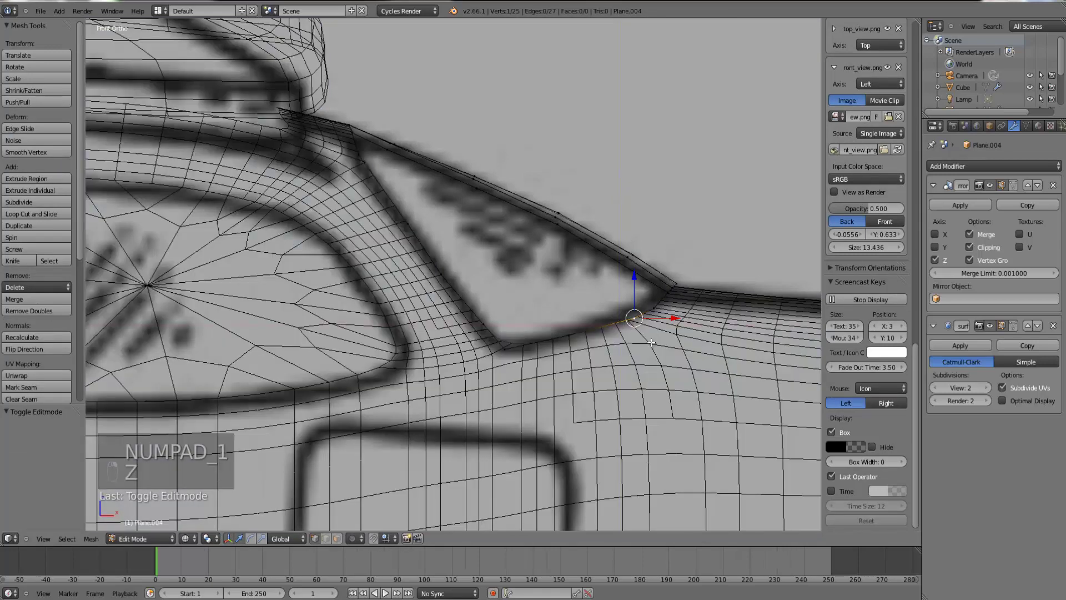
pyautogui.press('z')
pyautogui.press('e')
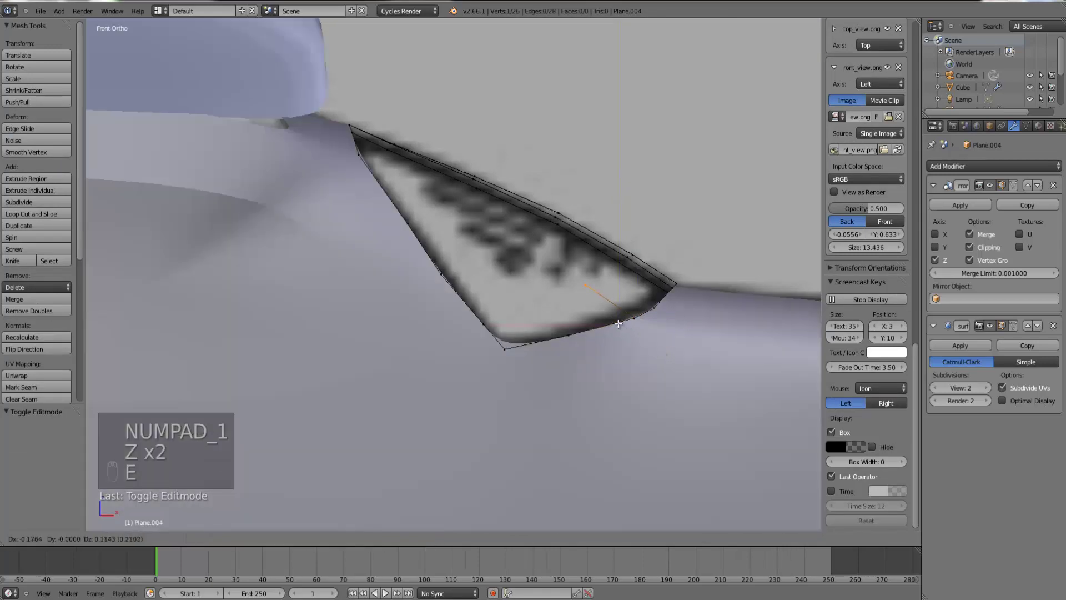
pyautogui.click(618, 323)
pyautogui.press('e')
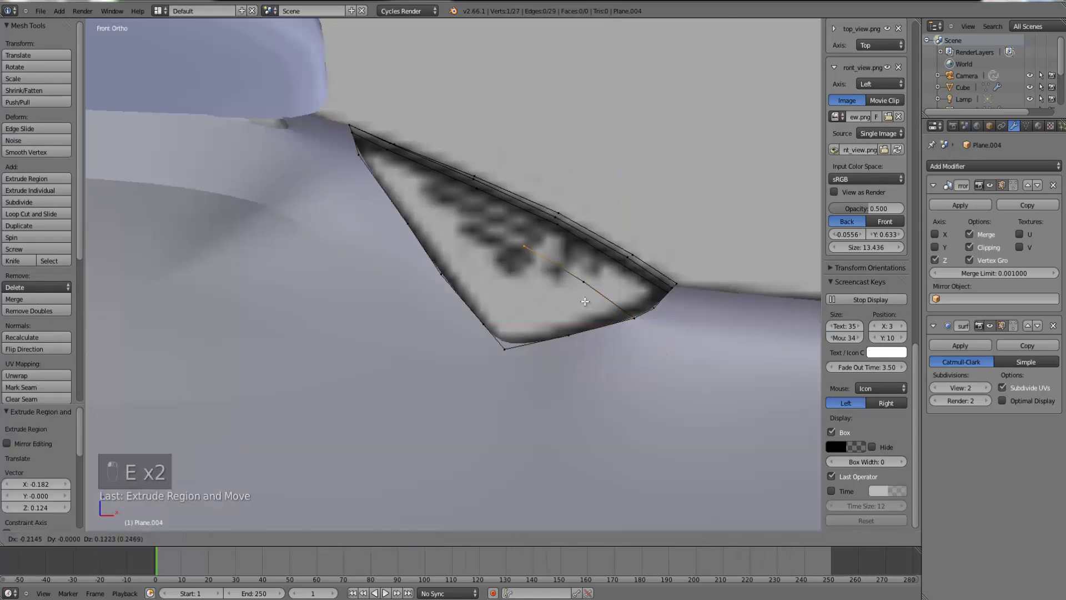
pyautogui.click(585, 302)
pyautogui.press('e')
pyautogui.click(532, 268)
pyautogui.press('e')
pyautogui.click(390, 167)
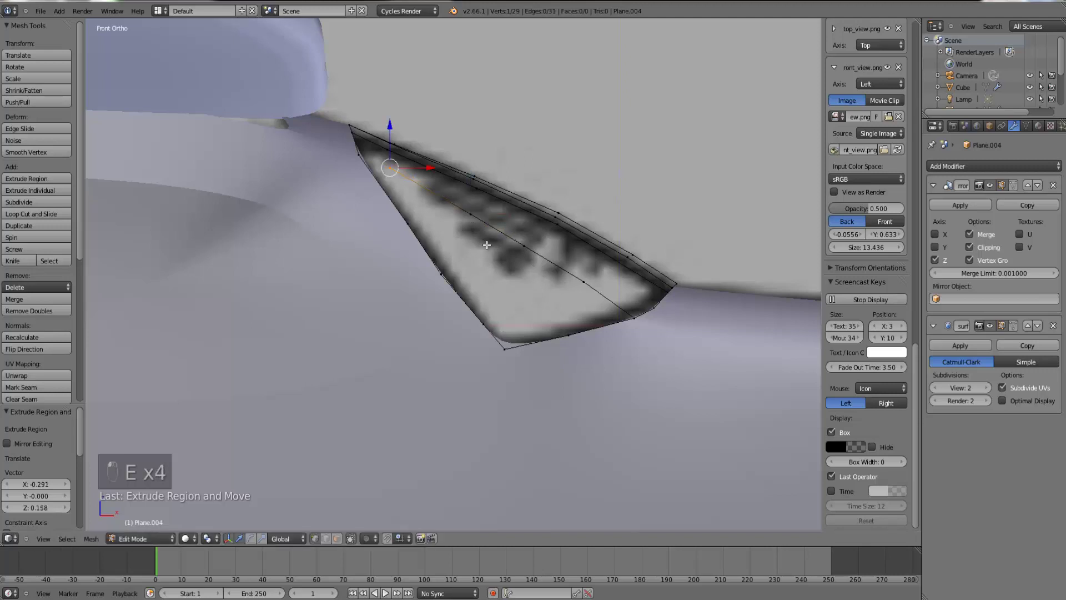
# - Smooth the new row's curve in front view, raising its three lower vertices, the uppermost of them about 0.020 and the lowest 0.030 along Z
pyautogui.press('g')
pyautogui.click(522, 247)
pyautogui.press('g')
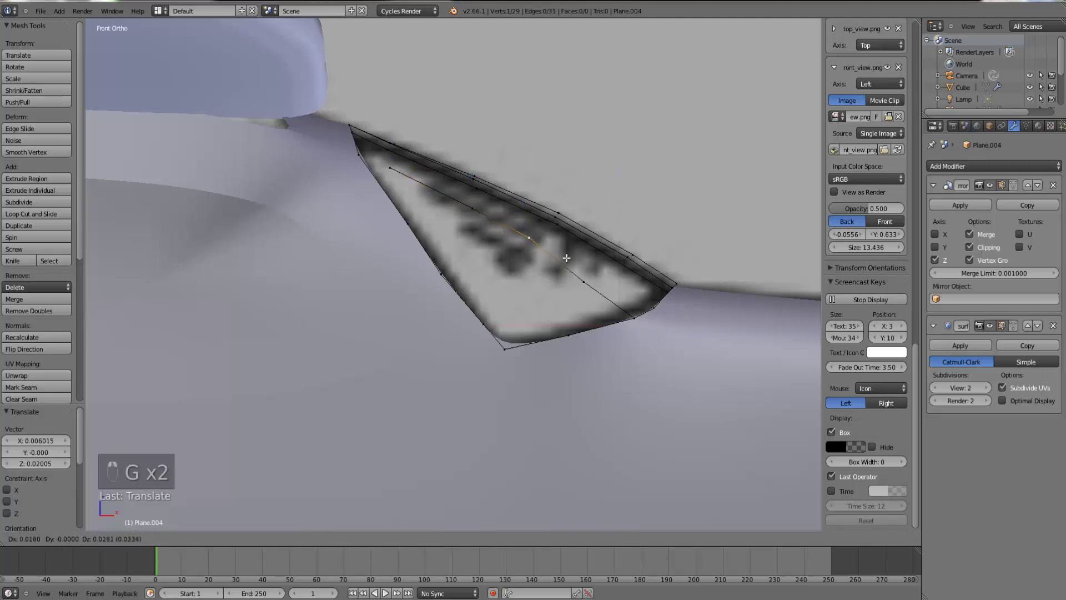
pyautogui.click(588, 275)
pyautogui.press('g')
pyautogui.click(588, 278)
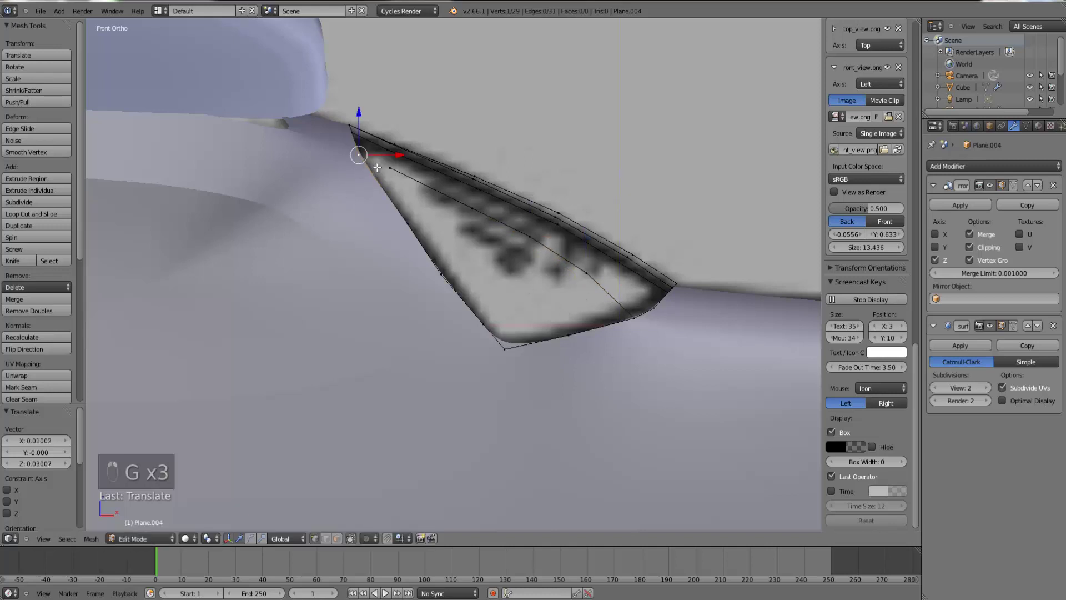
# - Connect the new row's top vertex to the adjacent outline vertex with an edge and check the curve outside Edit Mode
pyautogui.keyDown('shift'); pyautogui.rightClick(390, 167); pyautogui.keyUp('shift')
pyautogui.press('Tab')
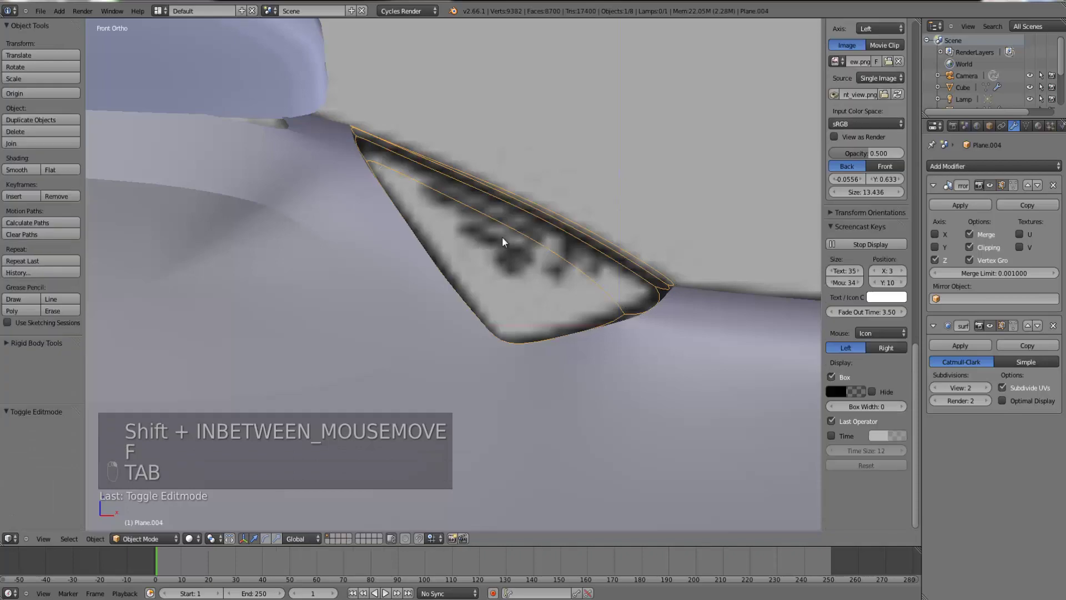
pyautogui.moveTo(502, 237); pyautogui.dragTo(435, 252, button='middle')
pyautogui.press('z')
pyautogui.press('z')
pyautogui.press('Tab')
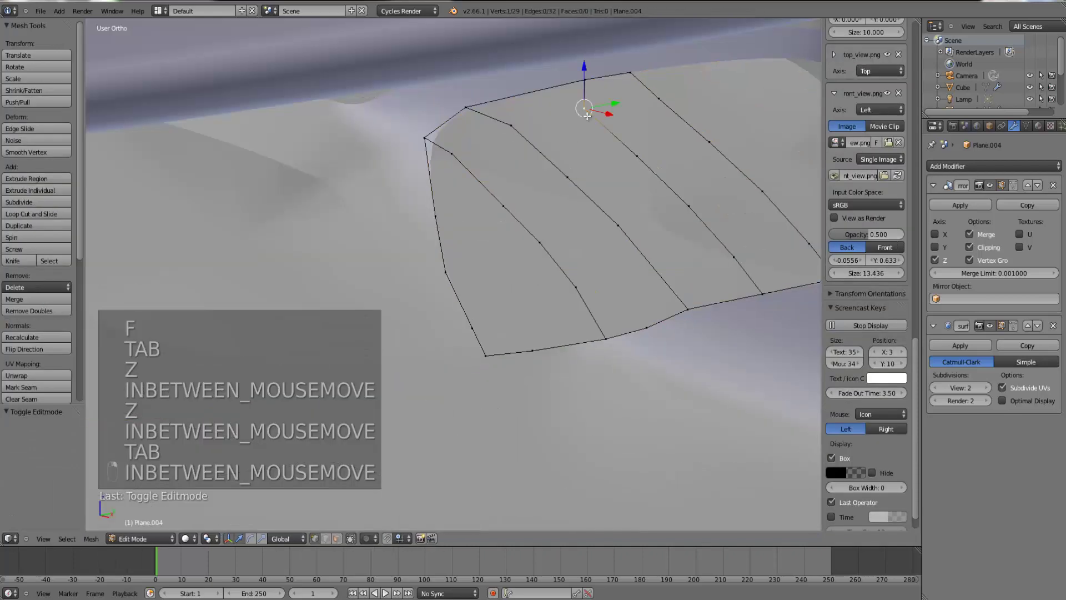
# - Fill two faces between the outline's upper edge and the top vertices of the outer, middle and centreline rows
pyautogui.moveTo(577, 151); pyautogui.dragTo(604, 128, button='middle')
pyautogui.scroll(-3, 587, 139)
pyautogui.moveTo(610, 219); pyautogui.dragTo(630, 289, button='middle')
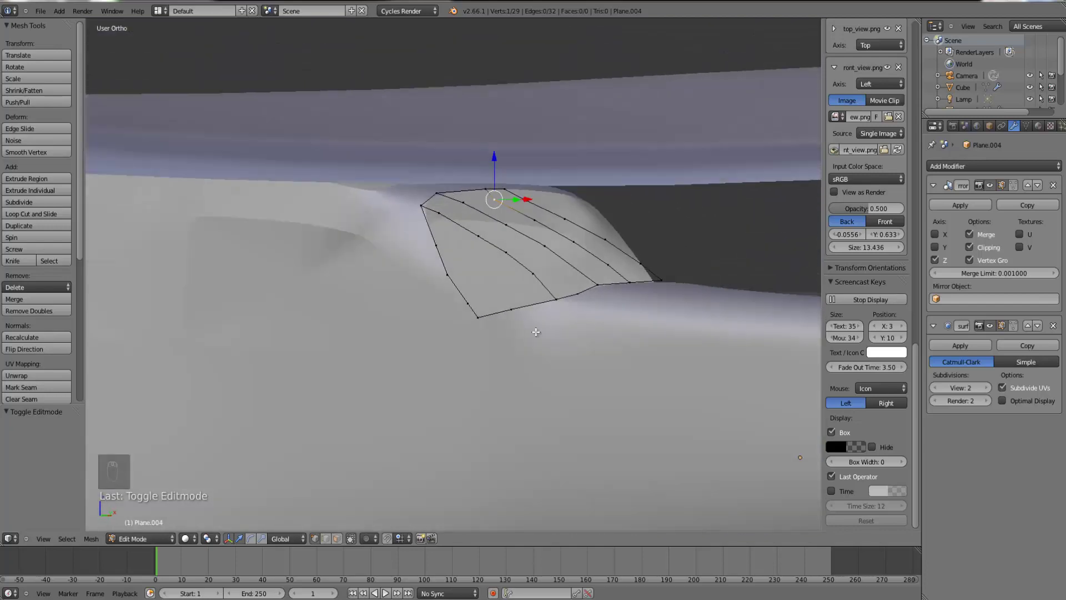
pyautogui.moveTo(555, 323); pyautogui.dragTo(449, 364, button='middle')
pyautogui.keyDown('shift'); pyautogui.rightClick(523, 188); pyautogui.keyUp('shift')
pyautogui.keyDown('shift'); pyautogui.rightClick(504, 171); pyautogui.keyUp('shift')
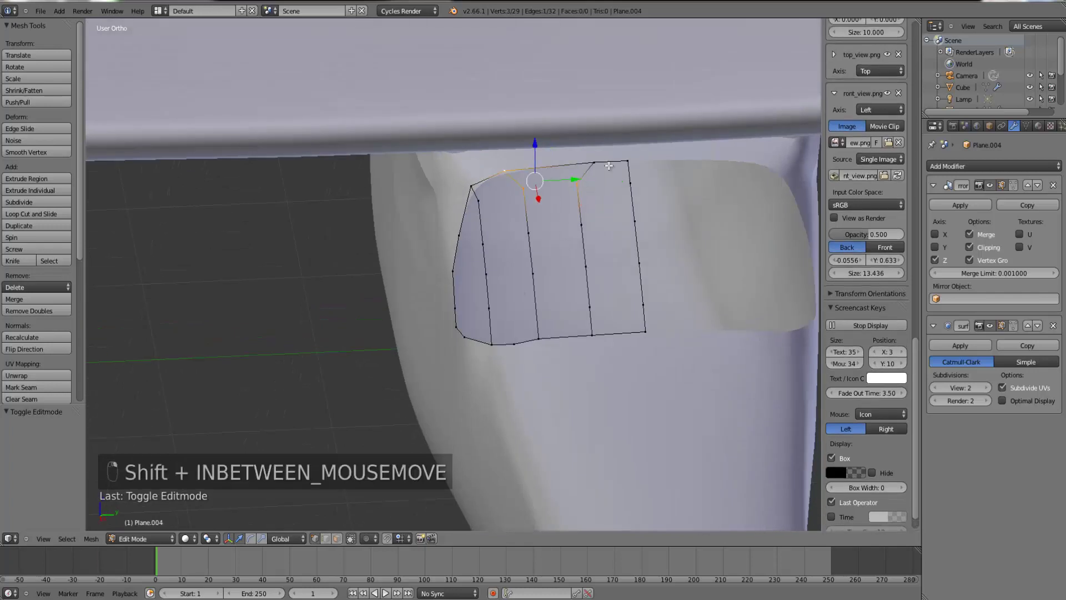
pyautogui.keyDown('shift'); pyautogui.rightClick(594, 162); pyautogui.keyUp('shift')
pyautogui.press('f')
pyautogui.rightClick(596, 163)
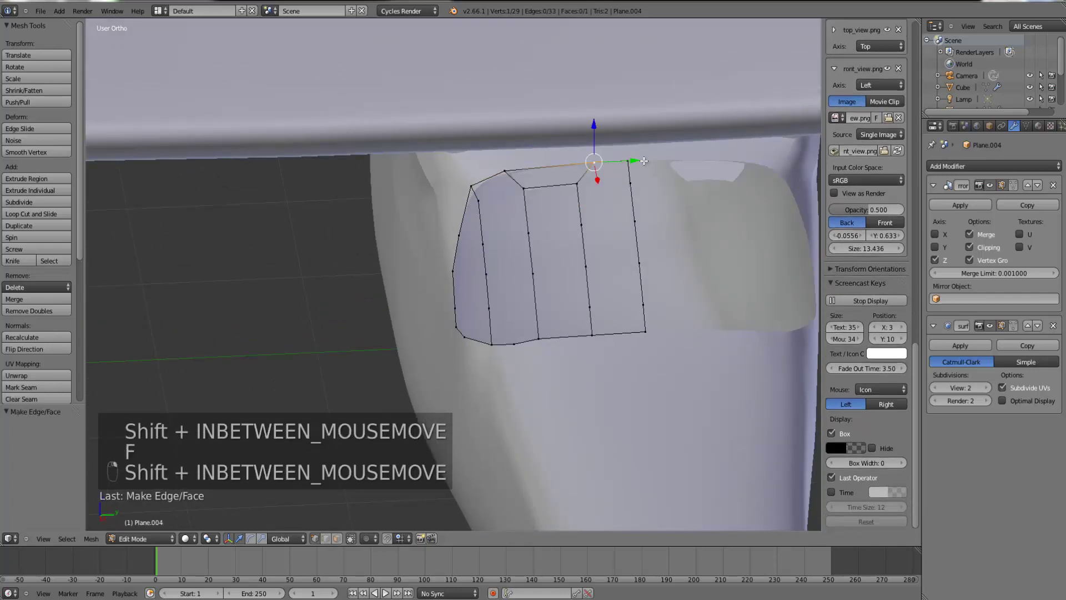
pyautogui.keyDown('shift'); pyautogui.rightClick(628, 161); pyautogui.keyUp('shift')
pyautogui.keyDown('shift'); pyautogui.rightClick(630, 182); pyautogui.keyUp('shift')
pyautogui.press('f')
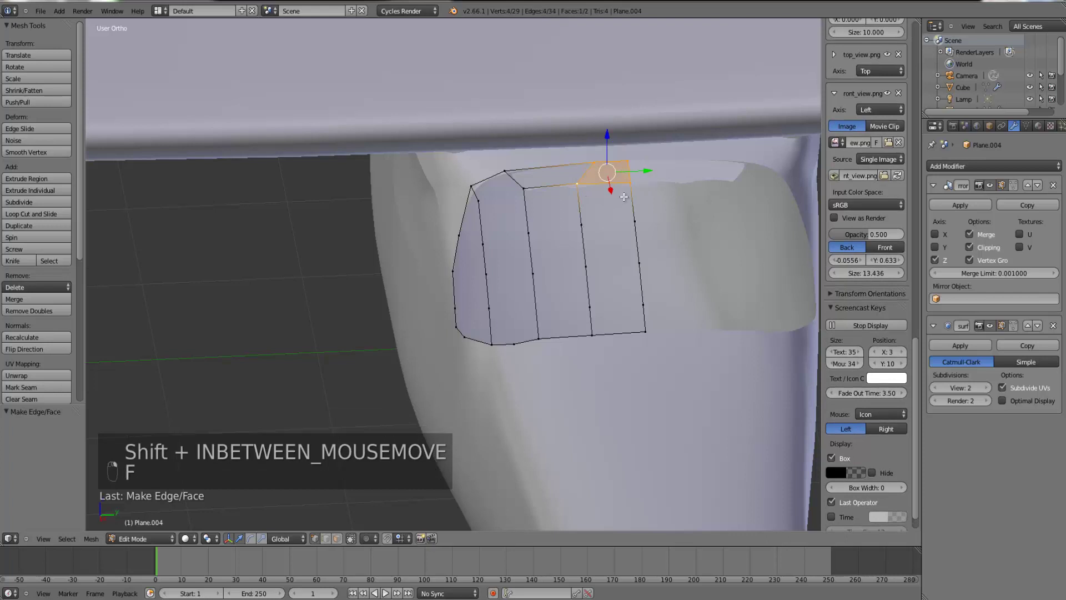
# - Fill the next two quads down the strip between the centreline and middle rows
pyautogui.rightClick(635, 221)
pyautogui.keyDown('shift'); pyautogui.rightClick(631, 183); pyautogui.keyUp('shift')
pyautogui.keyDown('shift'); pyautogui.rightClick(579, 184); pyautogui.keyUp('shift')
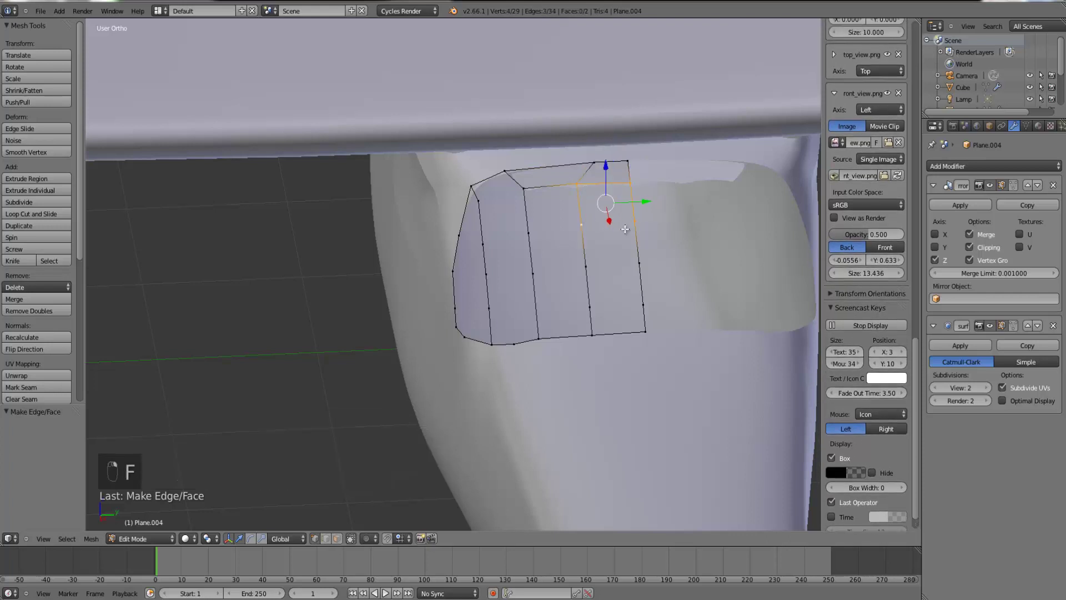
pyautogui.rightClick(588, 268)
pyautogui.keyDown('shift'); pyautogui.rightClick(583, 226); pyautogui.keyUp('shift')
pyautogui.keyDown('shift'); pyautogui.rightClick(635, 222); pyautogui.keyUp('shift')
pyautogui.keyDown('shift'); pyautogui.rightClick(641, 263); pyautogui.keyUp('shift')
pyautogui.press('f')
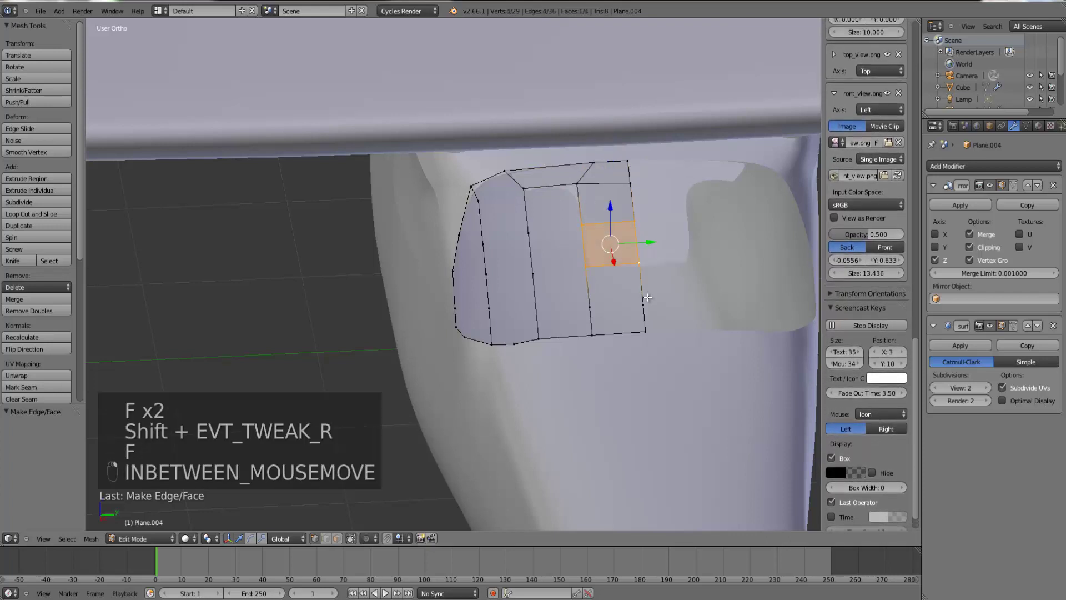
# - Fill the two lowest quads between the centreline and middle rows, down to the outline's lower edge
pyautogui.rightClick(644, 304)
pyautogui.keyDown('shift'); pyautogui.rightClick(591, 306); pyautogui.keyUp('shift')
pyautogui.keyDown('shift'); pyautogui.rightClick(587, 267); pyautogui.keyUp('shift')
pyautogui.keyDown('shift'); pyautogui.rightClick(639, 263); pyautogui.keyUp('shift')
pyautogui.press('f')
pyautogui.rightClick(645, 331)
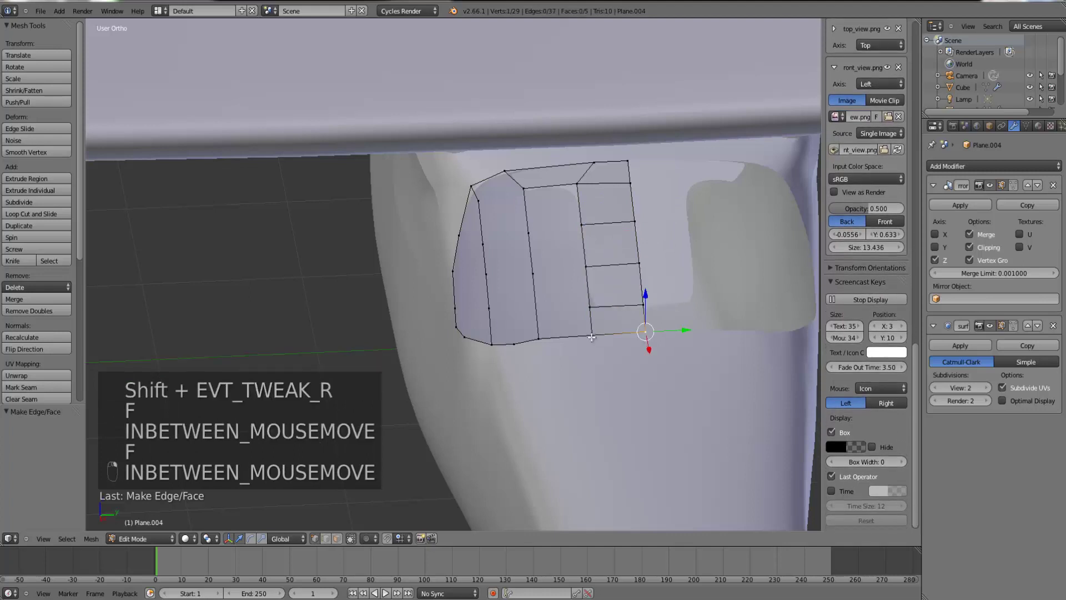
pyautogui.keyDown('shift'); pyautogui.rightClick(592, 335); pyautogui.keyUp('shift')
pyautogui.keyDown('shift'); pyautogui.rightClick(590, 307); pyautogui.keyUp('shift')
pyautogui.press('f')
# - Fill the lower end of the strip between the middle and outer rows with a triangle and the quad above it
pyautogui.rightClick(593, 335)
pyautogui.keyDown('shift'); pyautogui.rightClick(539, 338); pyautogui.keyUp('shift')
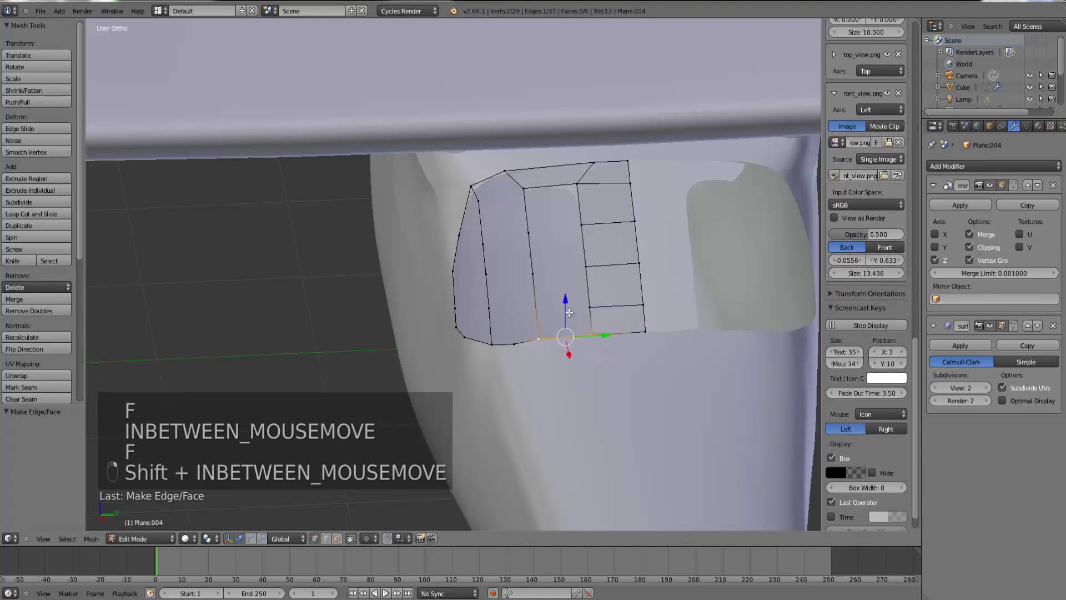
pyautogui.press('f')
pyautogui.keyDown('shift'); pyautogui.rightClick(584, 266); pyautogui.keyUp('shift')
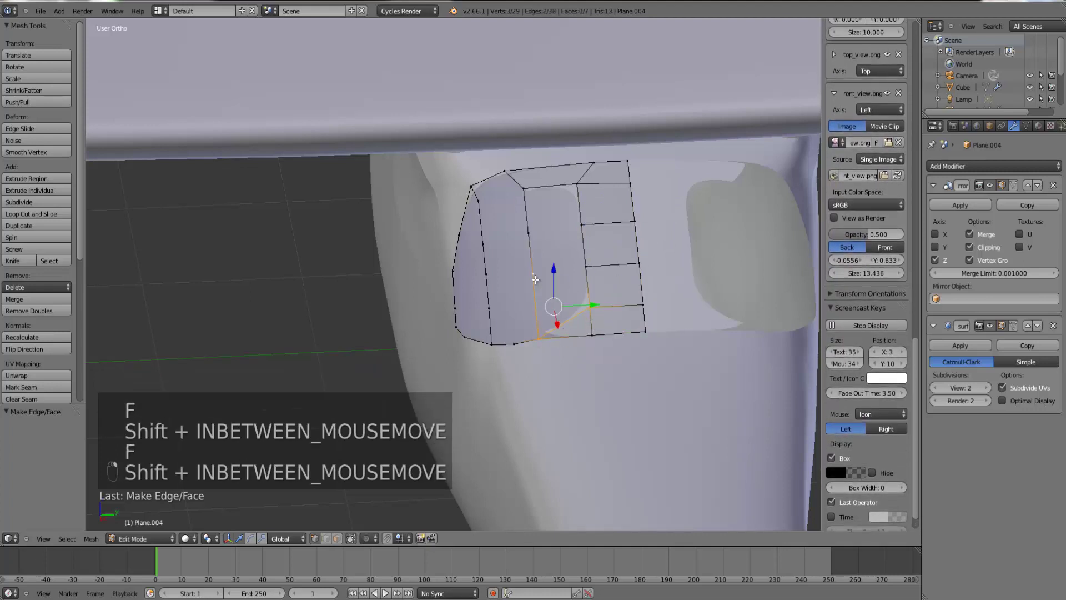
pyautogui.press('f')
# - Fill the two remaining upper quads between the middle and outer rows
pyautogui.rightClick(585, 266)
pyautogui.keyDown('shift'); pyautogui.rightClick(534, 273); pyautogui.keyUp('shift')
pyautogui.keyDown('shift'); pyautogui.rightClick(528, 233); pyautogui.keyUp('shift')
pyautogui.keyDown('shift'); pyautogui.rightClick(581, 225); pyautogui.keyUp('shift')
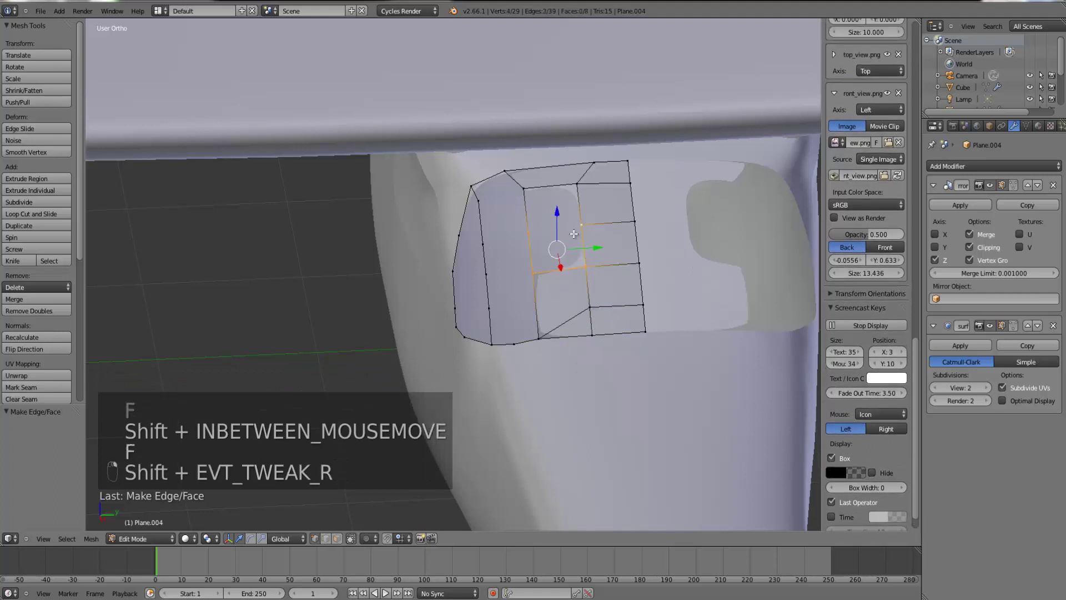
pyautogui.press('f')
pyautogui.rightClick(581, 225)
pyautogui.keyDown('shift'); pyautogui.rightClick(529, 233); pyautogui.keyUp('shift')
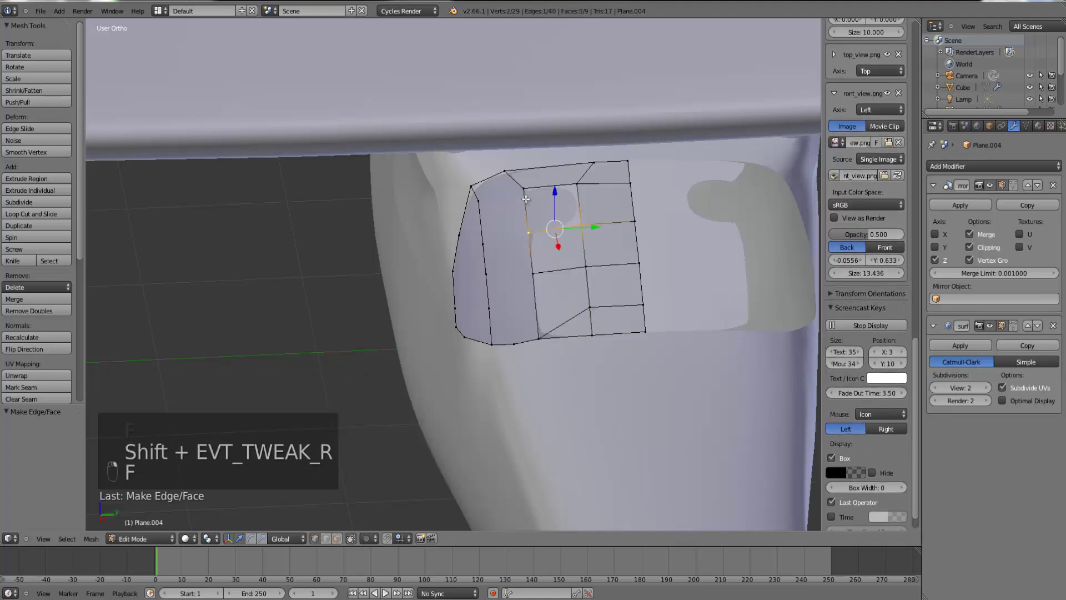
pyautogui.keyDown('shift'); pyautogui.rightClick(523, 188); pyautogui.keyUp('shift')
pyautogui.keyDown('shift'); pyautogui.rightClick(577, 184); pyautogui.keyUp('shift')
pyautogui.press('f')
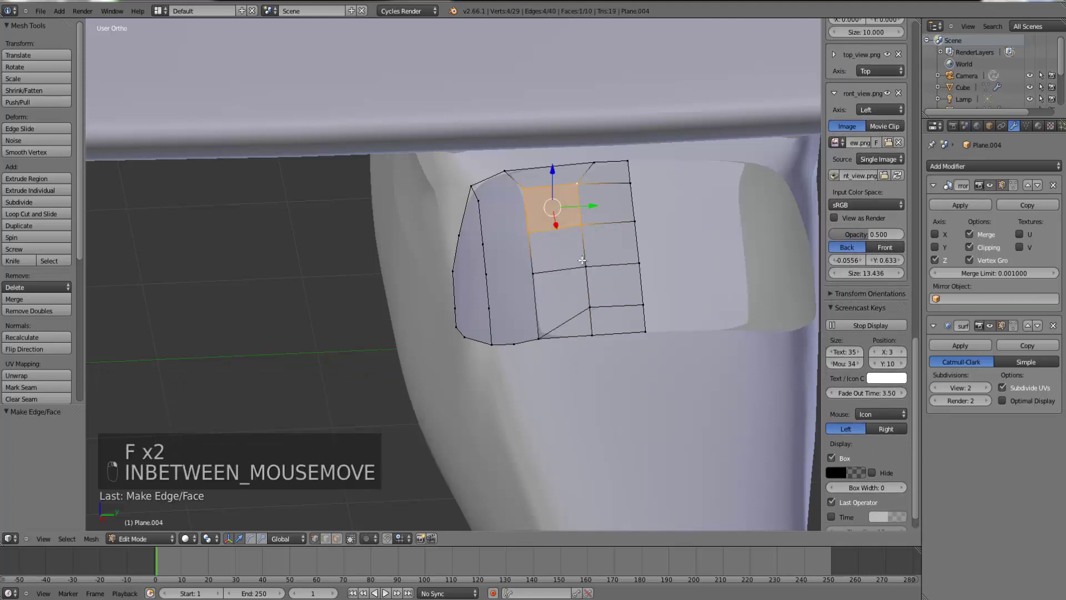
# - Fill the lower end of the strip between the outer and new side rows with a quad and a corner triangle
pyautogui.rightClick(539, 339)
pyautogui.keyDown('shift'); pyautogui.rightClick(490, 307); pyautogui.keyUp('shift')
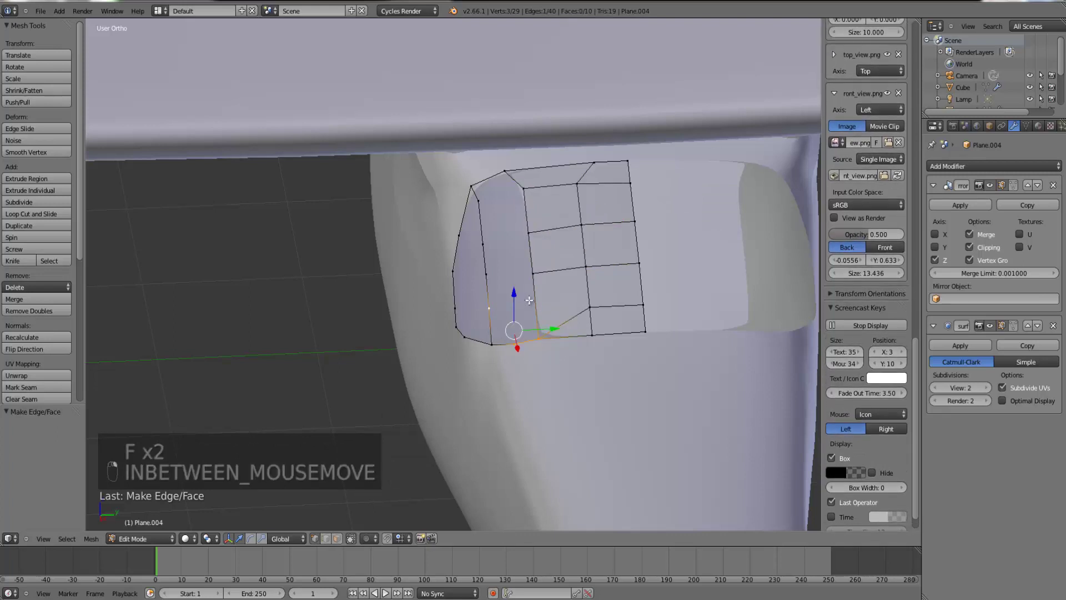
pyautogui.keyDown('shift'); pyautogui.rightClick(532, 273); pyautogui.keyUp('shift')
pyautogui.press('f')
pyautogui.rightClick(492, 345)
pyautogui.keyDown('shift'); pyautogui.rightClick(489, 308); pyautogui.keyUp('shift')
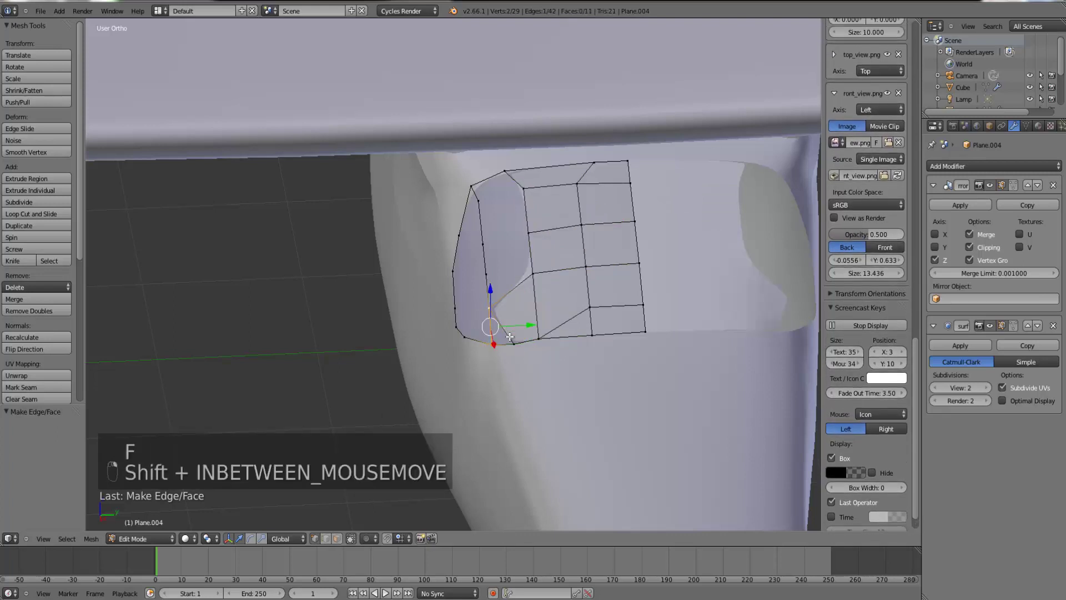
pyautogui.keyDown('shift'); pyautogui.rightClick(514, 344); pyautogui.keyUp('shift')
pyautogui.press('f')
# - Fill a triangle and the quad above it midway up the strip between the outer and new side rows
pyautogui.rightClick(488, 280)
pyautogui.keyDown('shift'); pyautogui.rightClick(489, 309); pyautogui.keyUp('shift')
pyautogui.keyDown('shift'); pyautogui.rightClick(533, 273); pyautogui.keyUp('shift')
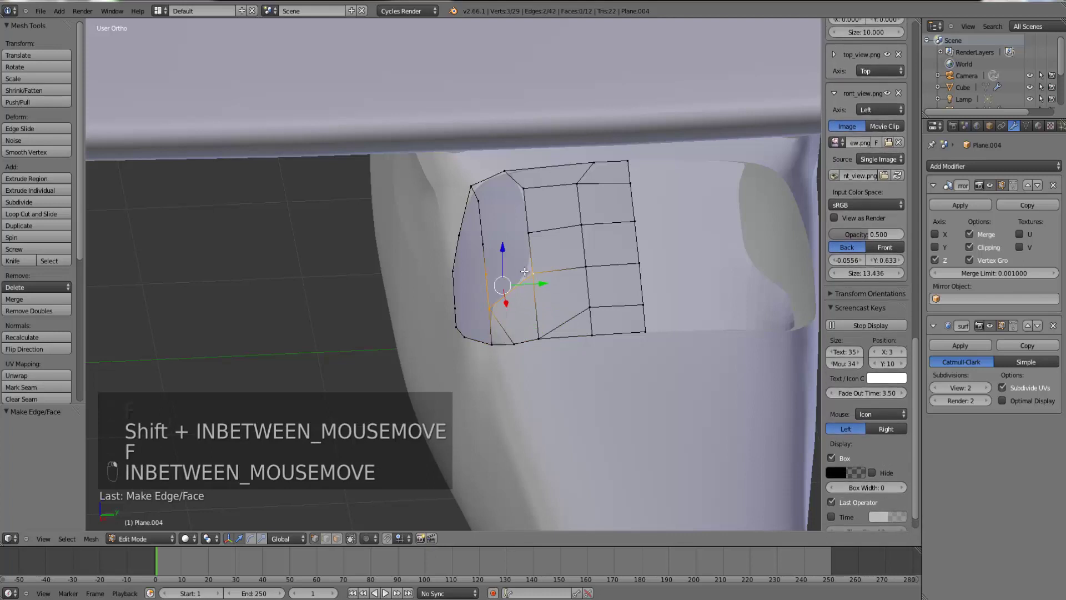
pyautogui.press('f')
pyautogui.rightClick(486, 274)
pyautogui.keyDown('shift'); pyautogui.rightClick(483, 245); pyautogui.keyUp('shift')
pyautogui.keyDown('shift'); pyautogui.rightClick(528, 233); pyautogui.keyUp('shift')
pyautogui.keyDown('shift'); pyautogui.rightClick(532, 272); pyautogui.keyUp('shift')
pyautogui.press('f')
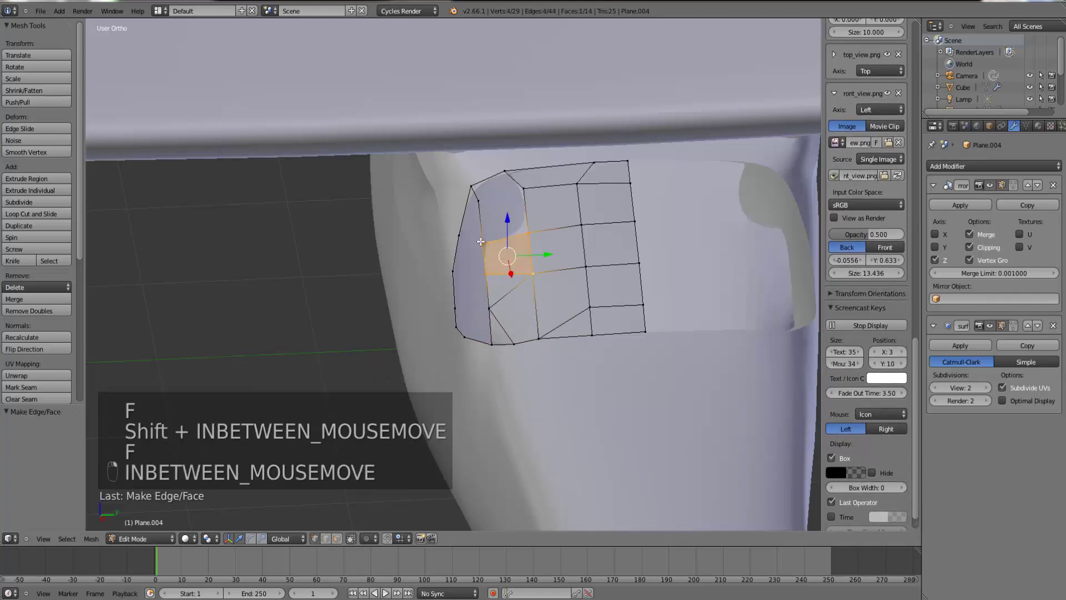
# - Fill the last two faces at the upper end of the strip between the outer and new side rows
pyautogui.rightClick(485, 245)
pyautogui.keyDown('shift'); pyautogui.rightClick(481, 202); pyautogui.keyUp('shift')
pyautogui.keyDown('shift'); pyautogui.rightClick(516, 192); pyautogui.keyUp('shift')
pyautogui.press('f')
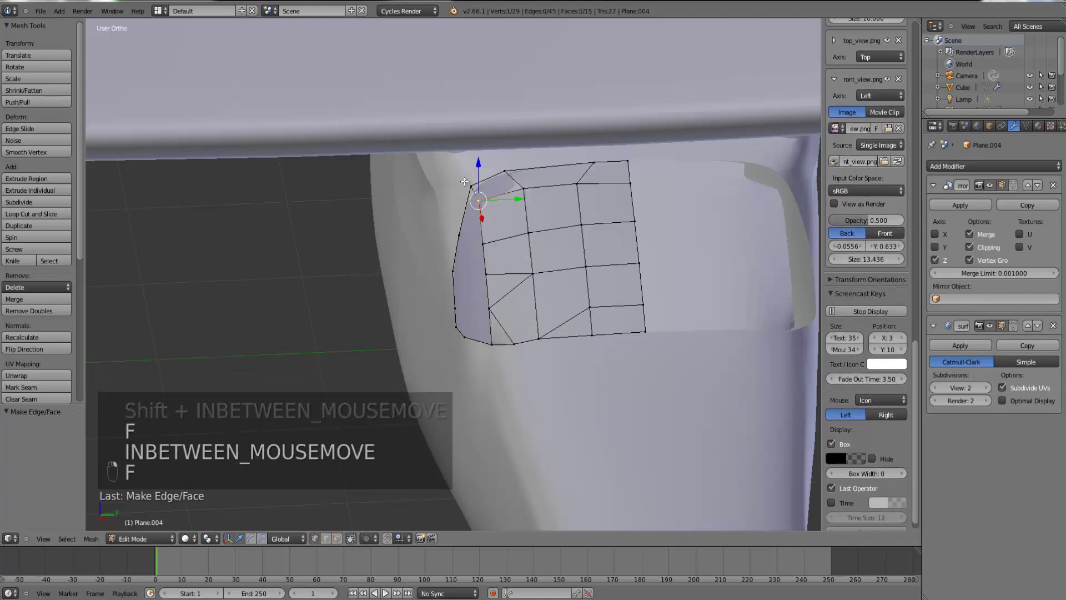
pyautogui.keyDown('shift'); pyautogui.rightClick(524, 185); pyautogui.keyUp('shift')
pyautogui.press('f')
# - Fill the top triangle between the new side row and the outline's side edge, and check the surface outside Edit Mode
pyautogui.moveTo(486, 224); pyautogui.dragTo(583, 255, button='middle')
pyautogui.rightClick(434, 204)
pyautogui.keyDown('shift'); pyautogui.rightClick(441, 242); pyautogui.keyUp('shift')
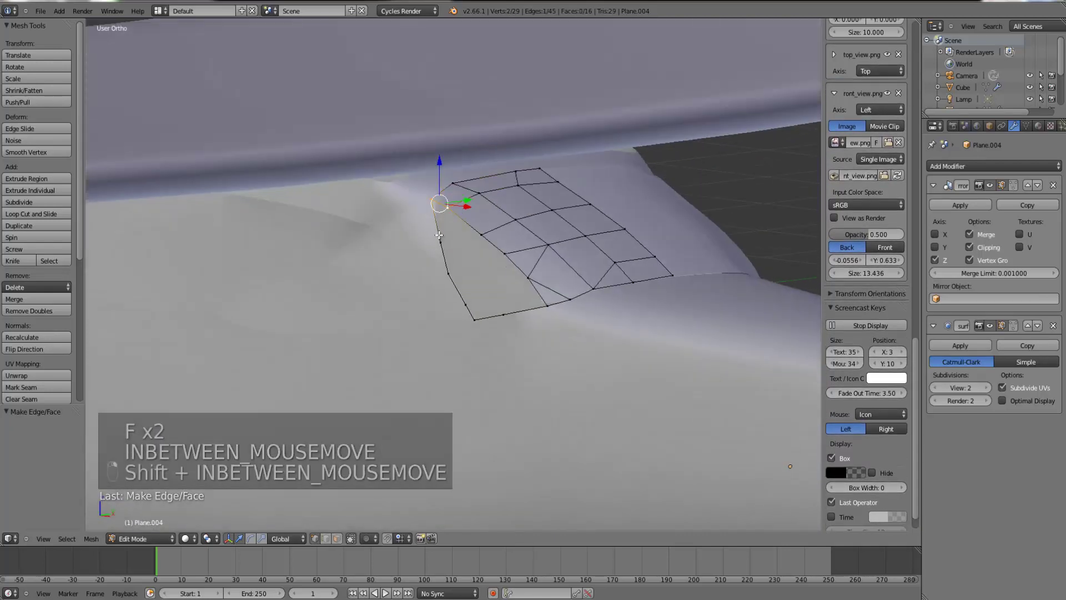
pyautogui.moveTo(440, 242); pyautogui.dragTo(507, 234, button='middle')
pyautogui.keyDown('shift'); pyautogui.rightClick(444, 233); pyautogui.keyUp('shift')
pyautogui.press('f')
pyautogui.press('Tab')
pyautogui.moveTo(469, 274); pyautogui.dragTo(417, 239, button='middle')
pyautogui.press('Tab')
# - Fill the next two triangles down the side gap between the new row and the outline's side edge
pyautogui.keyDown('shift'); pyautogui.rightClick(479, 225); pyautogui.keyUp('shift')
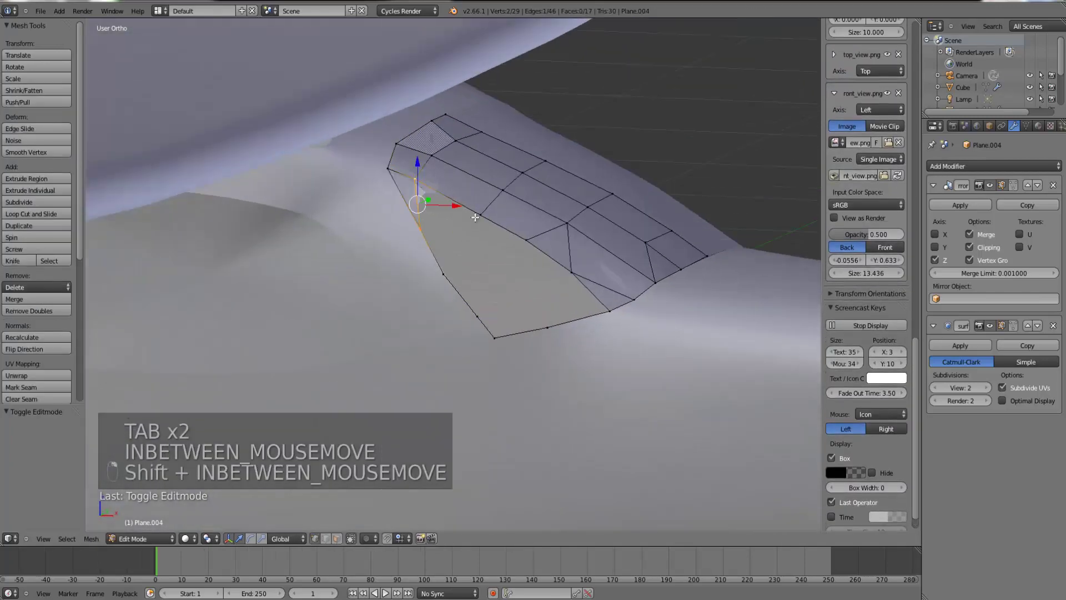
pyautogui.press('f')
pyautogui.keyDown('shift'); pyautogui.rightClick(425, 234); pyautogui.keyUp('shift')
pyautogui.keyDown('shift'); pyautogui.rightClick(478, 217); pyautogui.keyUp('shift')
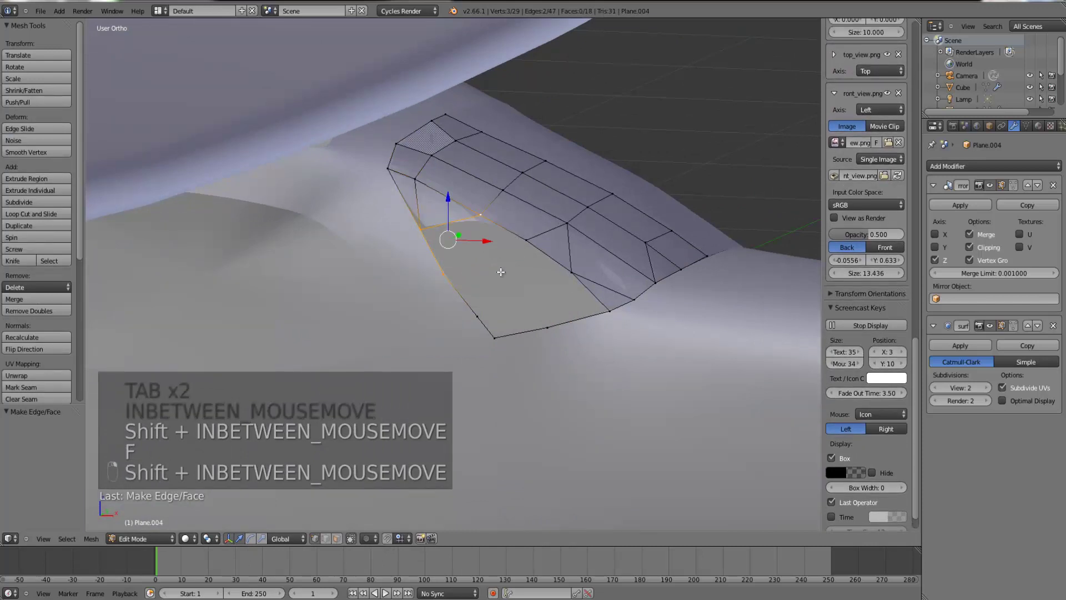
pyautogui.press('f')
# - Fill two more triangles in the side gap, joining the new row's middle vertices to the outline's lower side vertices
pyautogui.rightClick(446, 282)
pyautogui.keyDown('shift'); pyautogui.rightClick(473, 313); pyautogui.keyUp('shift')
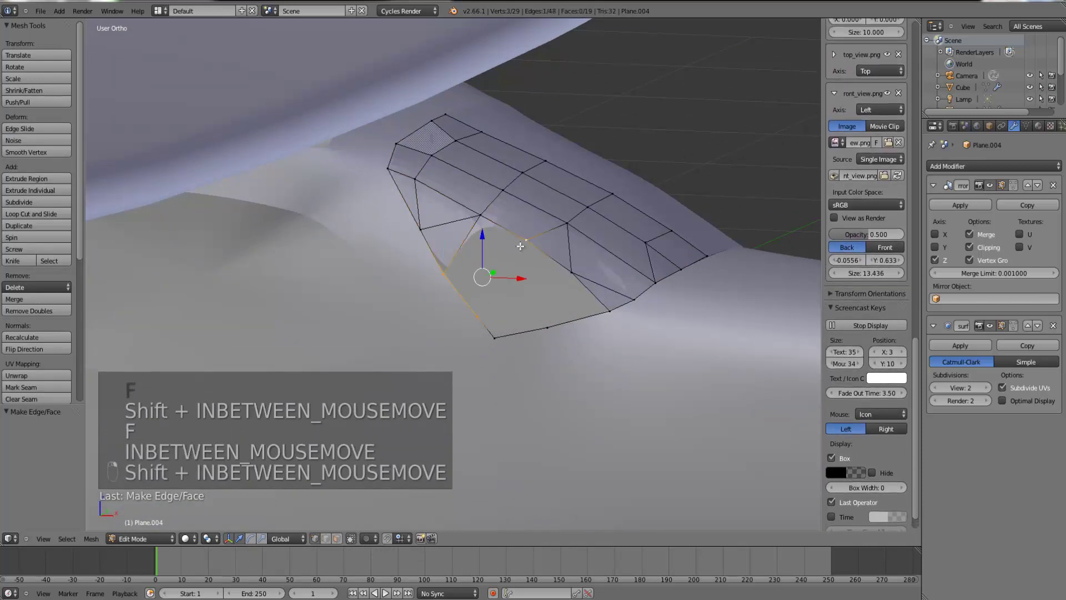
pyautogui.press('f')
pyautogui.rightClick(447, 271)
pyautogui.keyDown('shift'); pyautogui.rightClick(480, 219); pyautogui.keyUp('shift')
pyautogui.keyDown('shift'); pyautogui.rightClick(521, 239); pyautogui.keyUp('shift')
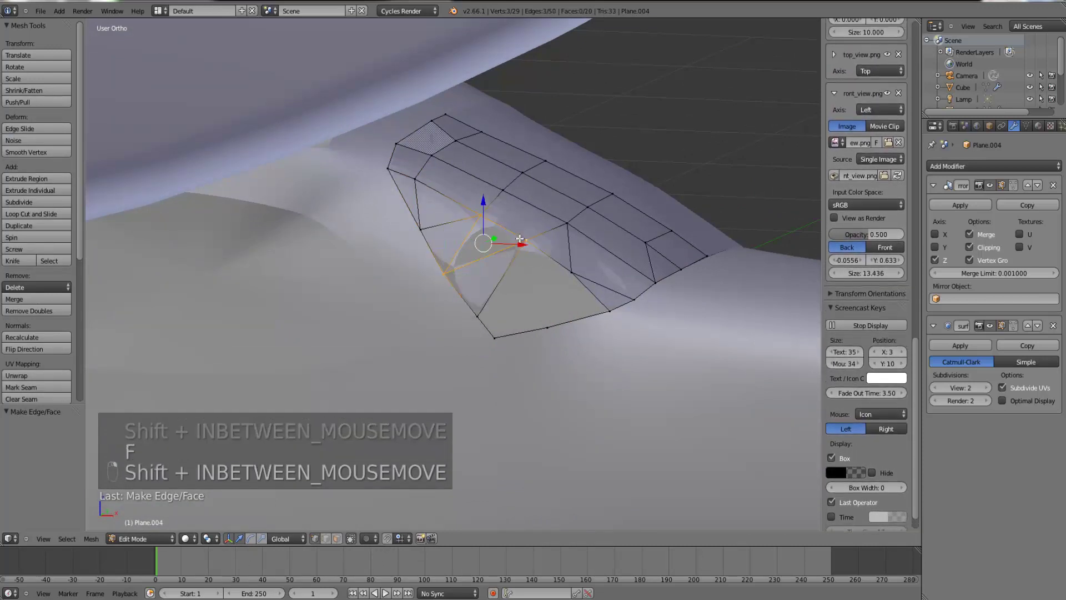
pyautogui.press('f')
# - Fill a quad between the row's last two vertices and the outline's lowest side vertices, plus the adjoining triangle along the bottom edge
pyautogui.rightClick(481, 323)
pyautogui.keyDown('shift'); pyautogui.rightClick(494, 338); pyautogui.keyUp('shift')
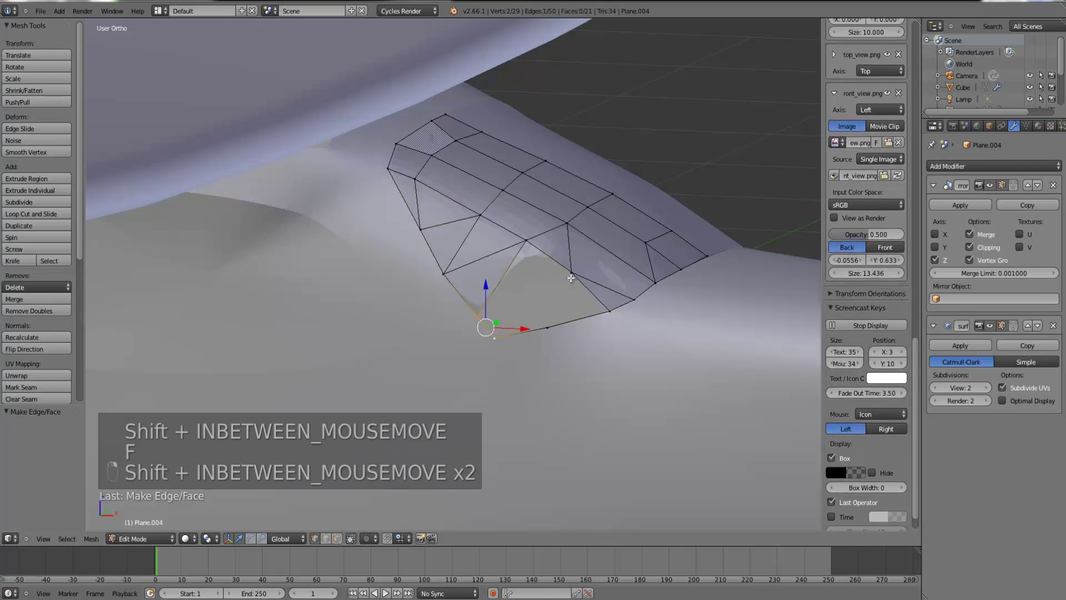
pyautogui.keyDown('shift'); pyautogui.rightClick(528, 243); pyautogui.keyUp('shift')
pyautogui.press('f')
pyautogui.rightClick(547, 325)
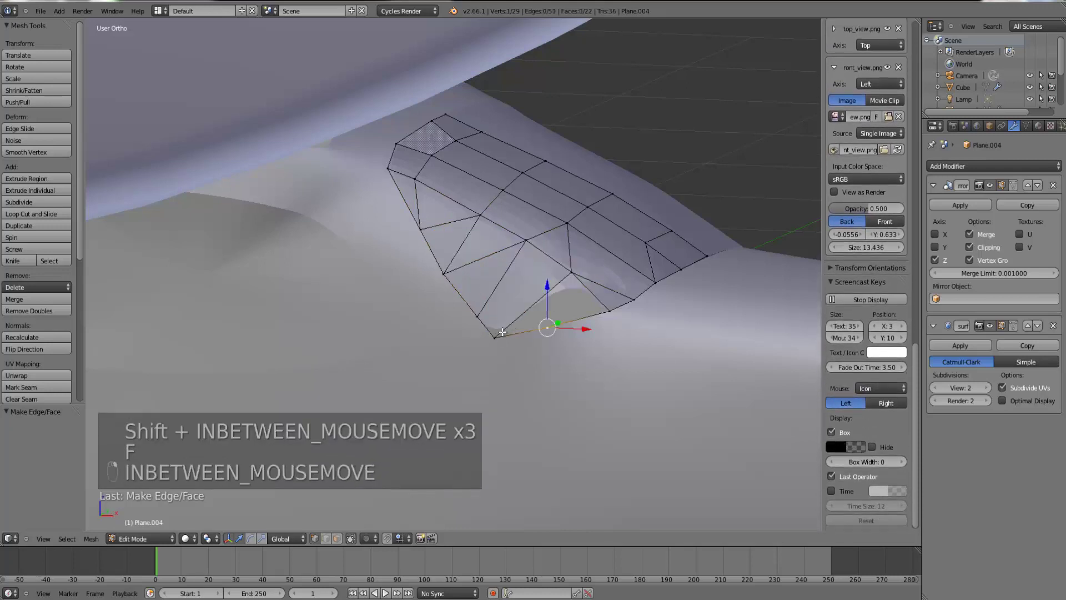
pyautogui.keyDown('shift'); pyautogui.rightClick(495, 337); pyautogui.keyUp('shift')
pyautogui.keyDown('shift'); pyautogui.rightClick(569, 274); pyautogui.keyUp('shift')
pyautogui.press('f')
# - Fill the last triangle at the bottom edge, between the row's lowest vertex and the outline's next two bottom vertices
pyautogui.rightClick(547, 326)
pyautogui.keyDown('shift'); pyautogui.rightClick(571, 273); pyautogui.keyUp('shift')
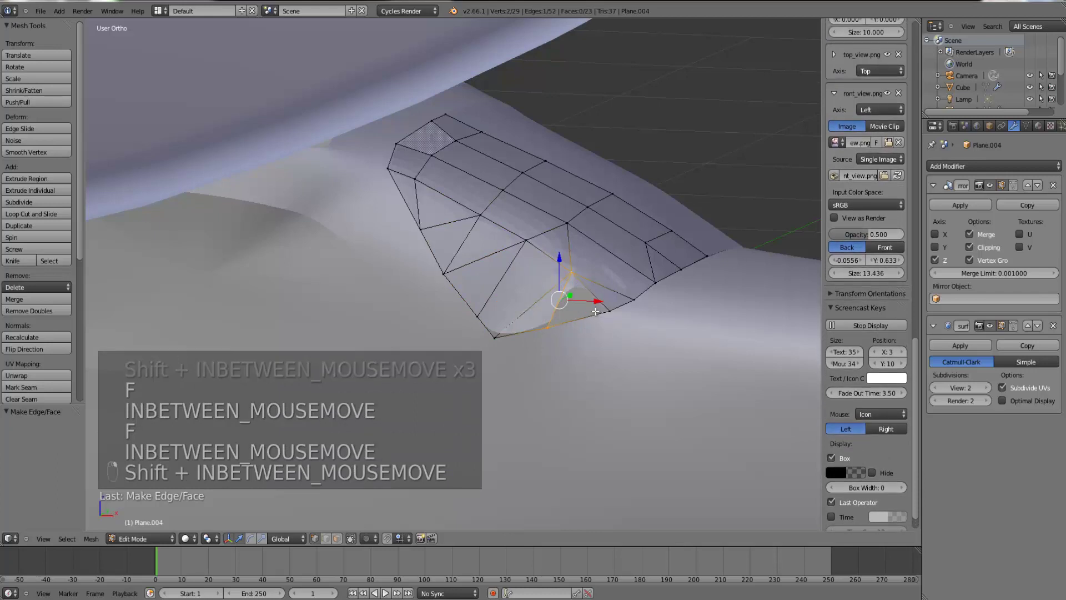
pyautogui.hotkey('shift', 'f')
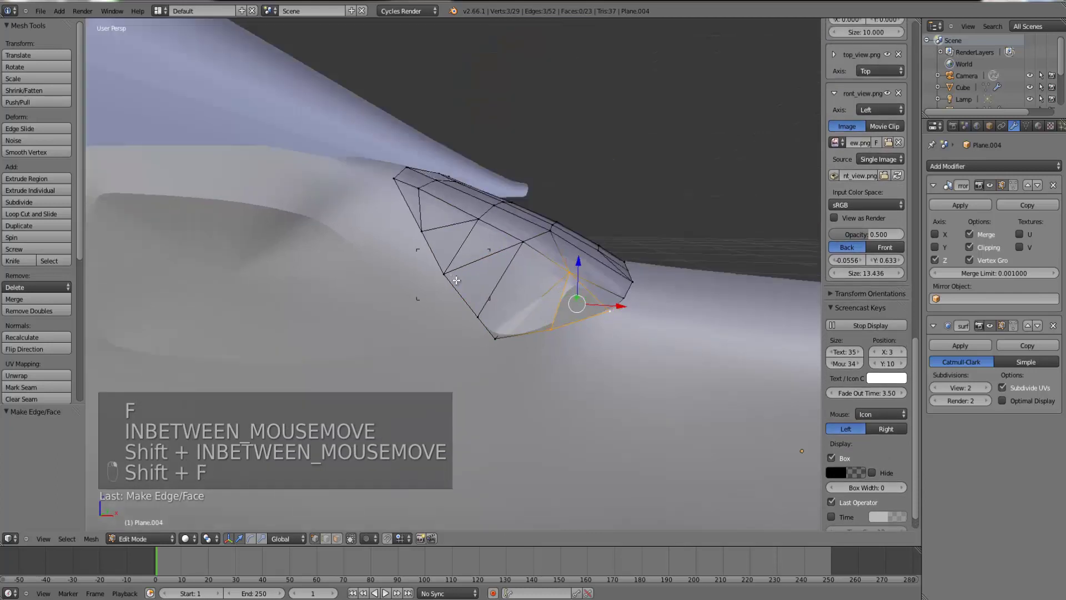
pyautogui.press('Escape')
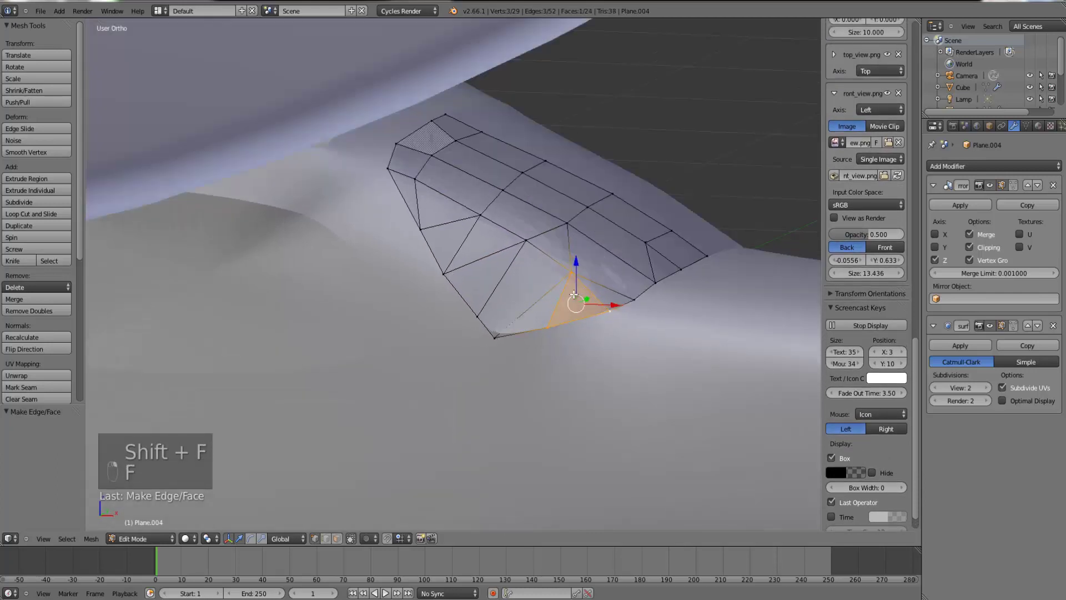
pyautogui.press('f')
# - Apply smooth shading to the windshield and inspect its side surface before returning to Edit Mode
pyautogui.press('Tab')
pyautogui.moveTo(552, 338); pyautogui.dragTo(589, 323, button='middle')
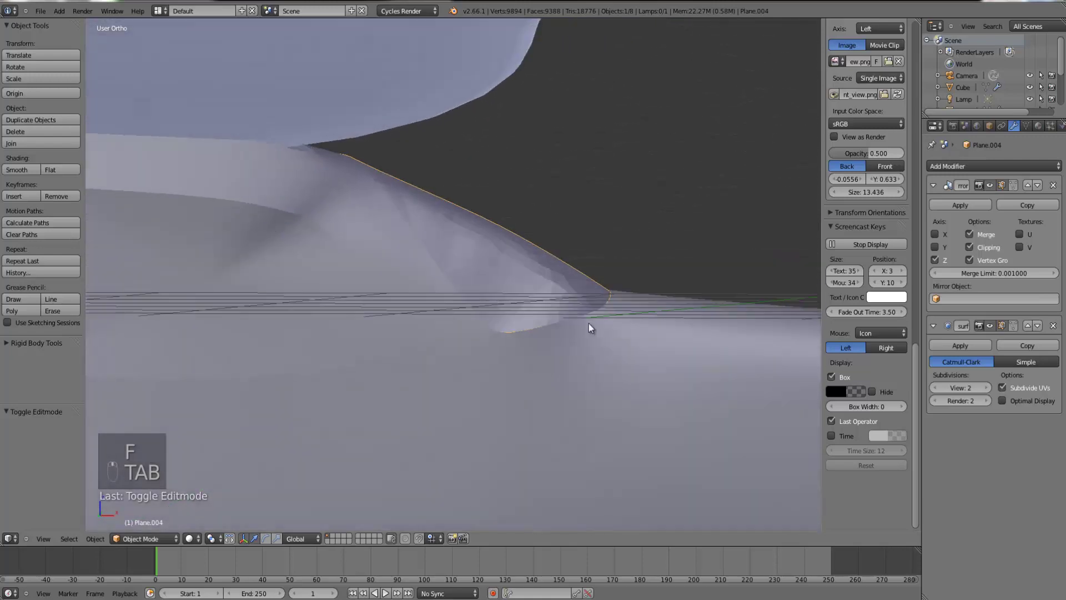
pyautogui.click(20, 172)
pyautogui.moveTo(390, 291); pyautogui.dragTo(467, 299, button='middle')
pyautogui.press('Tab')
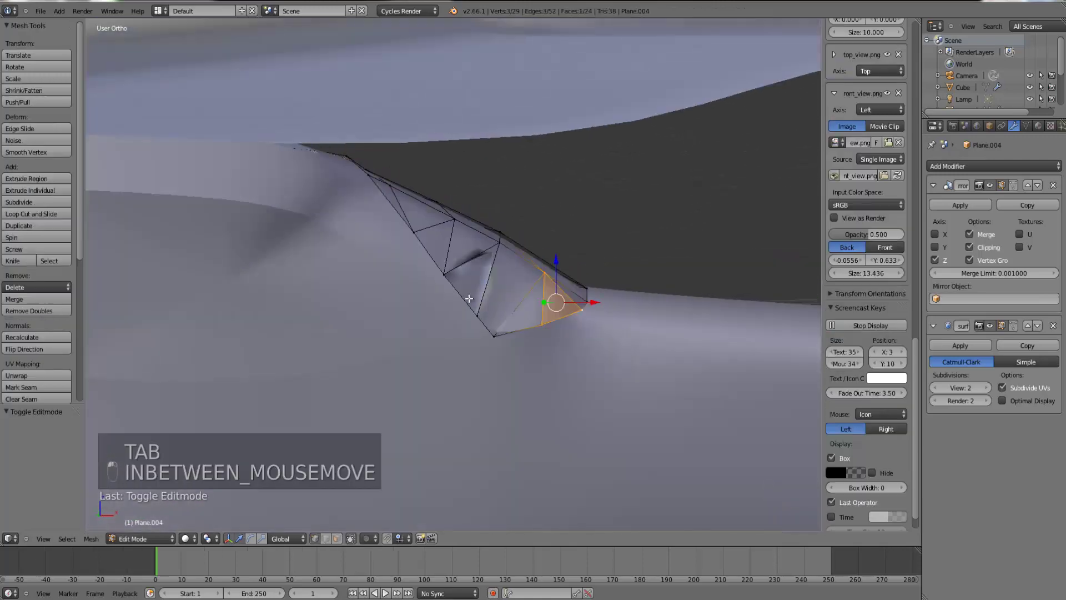
# - Try recalculating the normals of the dark triangle in the lower side gap and check the surface outside Edit Mode
pyautogui.scroll(2, 481, 329)
pyautogui.rightClick(465, 273)
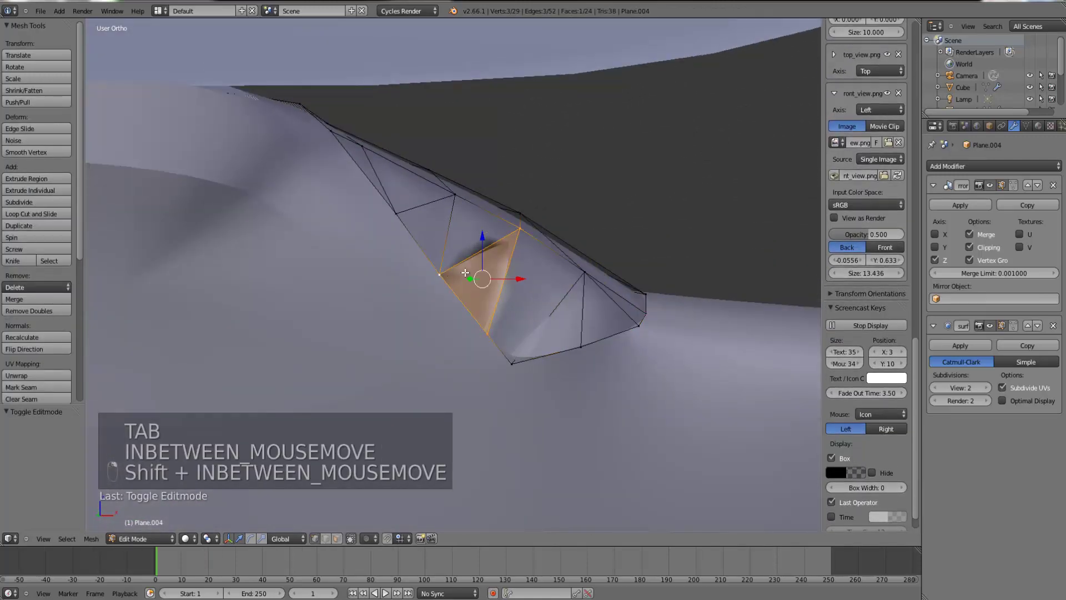
pyautogui.hotkey('ctrl', 'n')
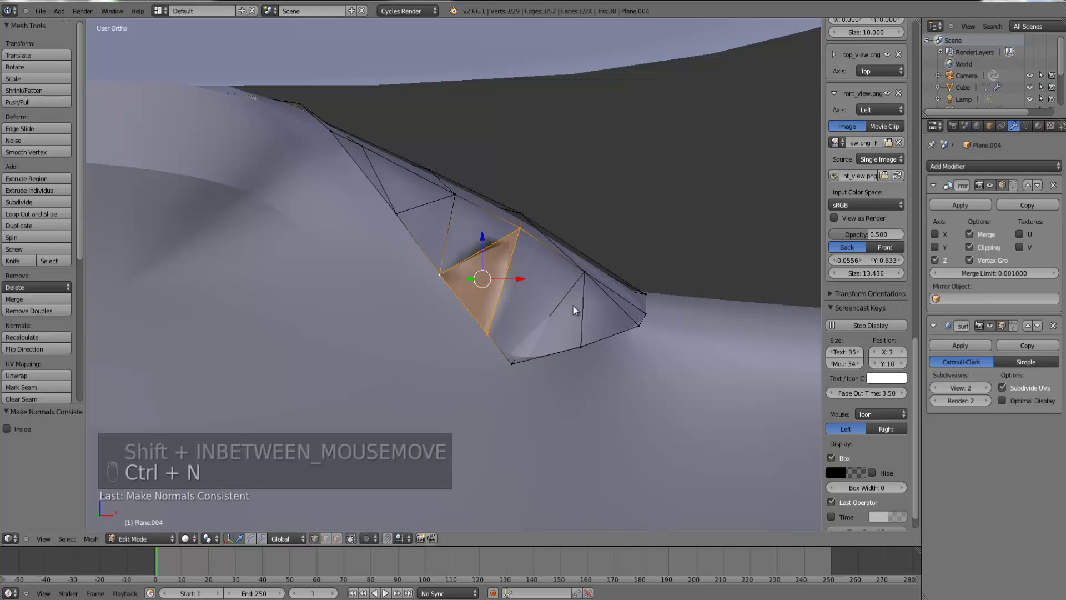
pyautogui.press('Tab')
pyautogui.press('Tab')
# - Try recalculating the normals of the adjacent triangle above it and check the surface outside Edit Mode
pyautogui.rightClick(439, 273)
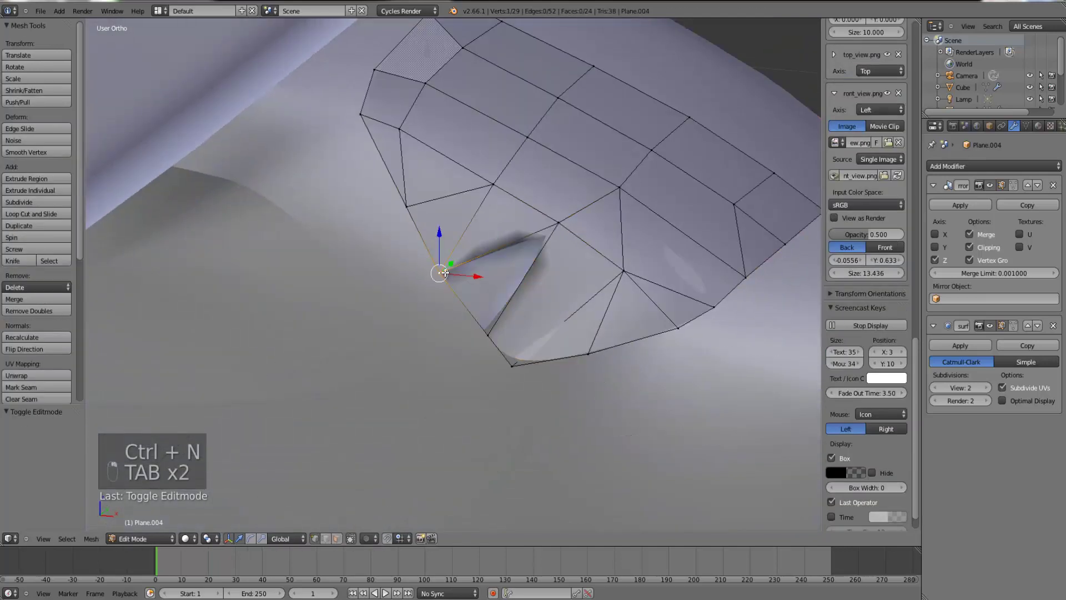
pyautogui.keyDown('shift'); pyautogui.rightClick(484, 187); pyautogui.keyUp('shift')
pyautogui.keyDown('shift'); pyautogui.rightClick(545, 223); pyautogui.keyUp('shift')
pyautogui.hotkey('ctrl', 'n')
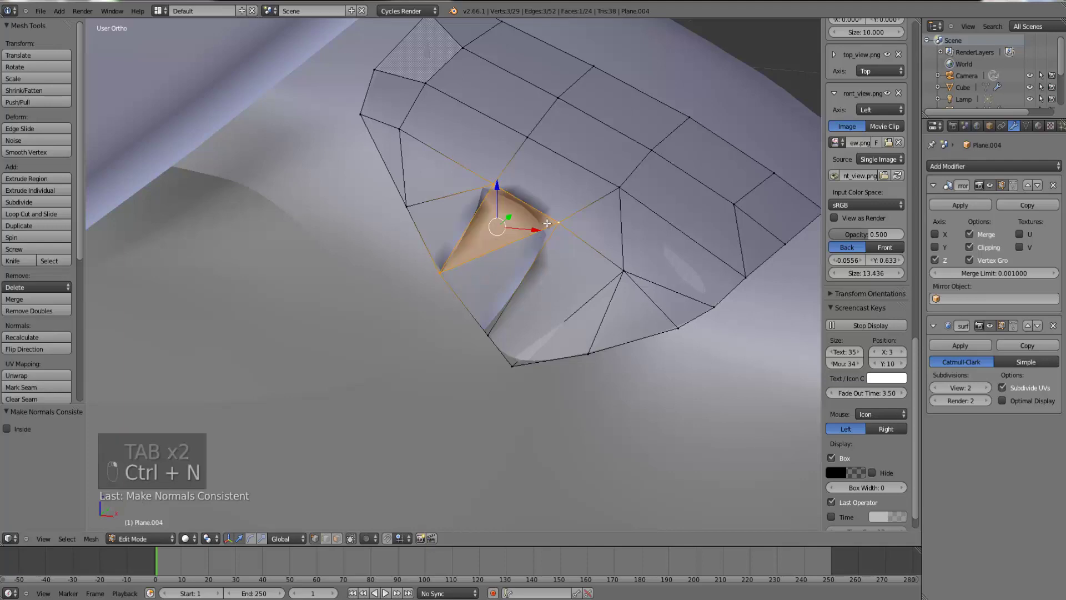
pyautogui.press('Tab')
pyautogui.press('Tab')
pyautogui.press('Tab')
# - Undo the normal recalculations, the smooth shading and the last filled triangle at the bottom edge
pyautogui.hotkey('ctrl', 'z')
pyautogui.hotkey('ctrl', 'z')
pyautogui.hotkey('ctrl', 'z')
pyautogui.hotkey('ctrl', 'z')
pyautogui.hotkey('ctrl', 'z')
pyautogui.hotkey('ctrl', 'z')
pyautogui.hotkey('ctrl', 'z')
pyautogui.hotkey('ctrl', 'z')
pyautogui.hotkey('ctrl', 'z')
pyautogui.hotkey('ctrl', 'z')
pyautogui.hotkey('ctrl', 'z')
pyautogui.hotkey('ctrl', 'z')
pyautogui.hotkey('ctrl', 'z')
pyautogui.hotkey('ctrl', 'z')
pyautogui.hotkey('ctrl', 'z')
pyautogui.hotkey('ctrl', 'z')
pyautogui.hotkey('ctrl', 'z')
pyautogui.hotkey('ctrl', 'z')
pyautogui.hotkey('ctrl', 'z')
pyautogui.hotkey('ctrl', 'z')
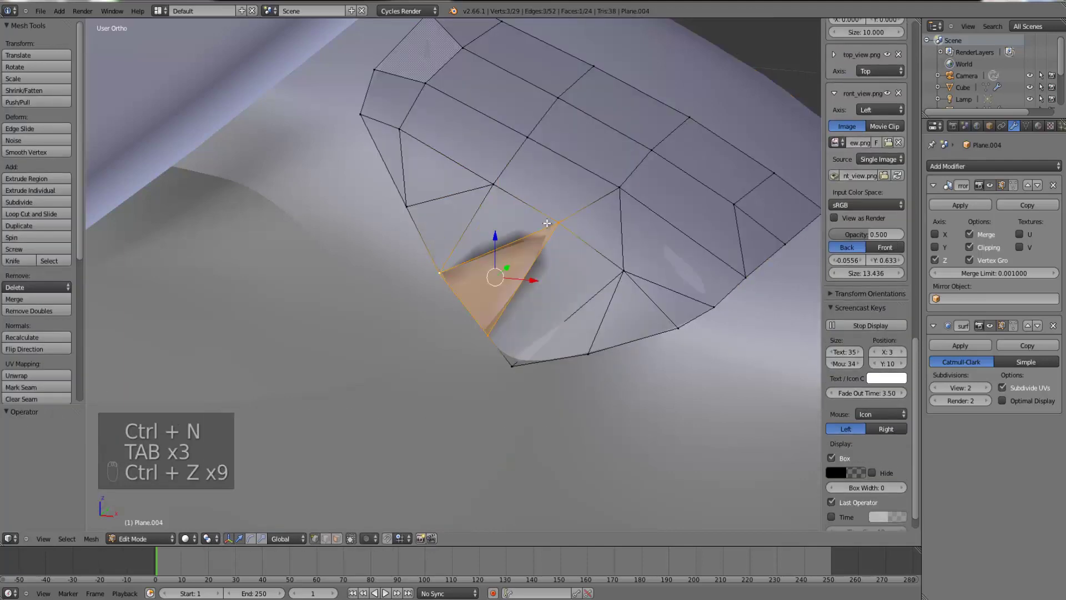
pyautogui.hotkey('ctrl', 'z')
pyautogui.hotkey('ctrl', 'z')
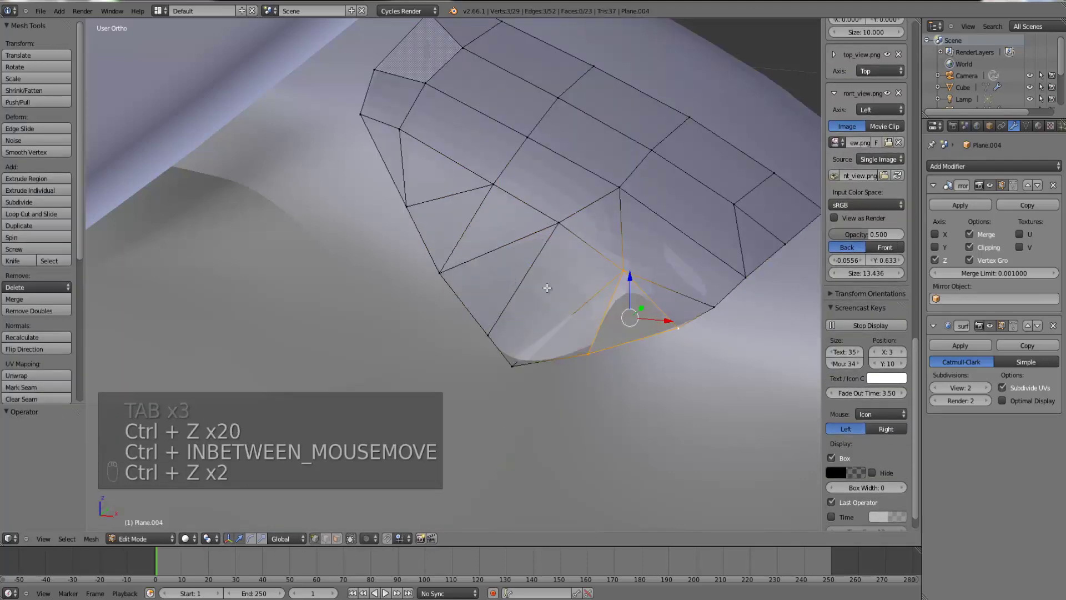
# - Fill the open bottom-edge triangle again and apply smooth shading to the windshield
pyautogui.keyDown('shift'); pyautogui.rightClick(662, 323); pyautogui.keyUp('shift')
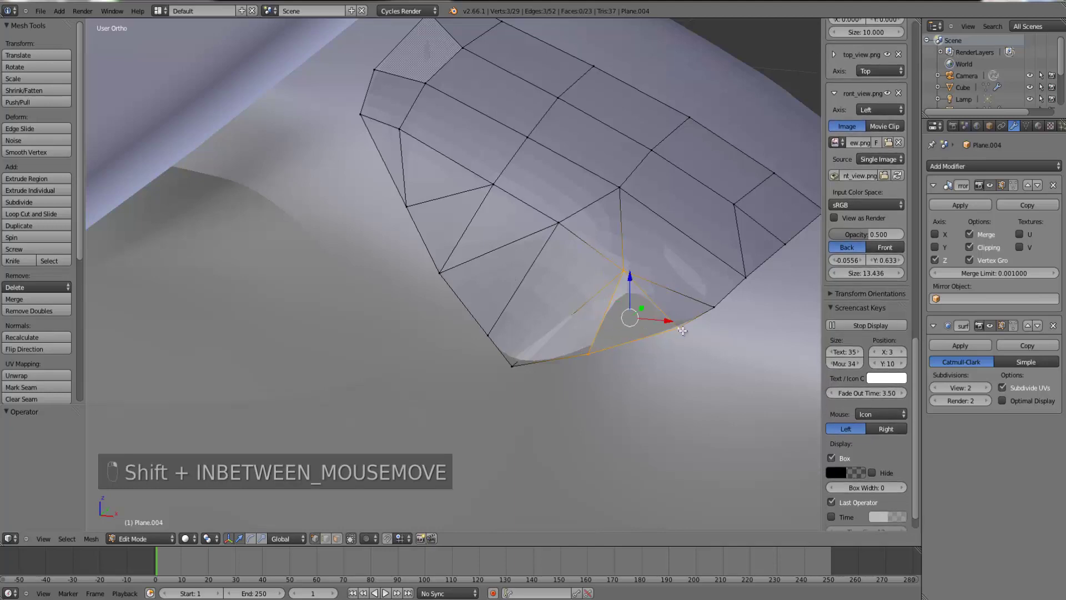
pyautogui.press('f')
pyautogui.press('Tab')
pyautogui.scroll(5, 638, 367)
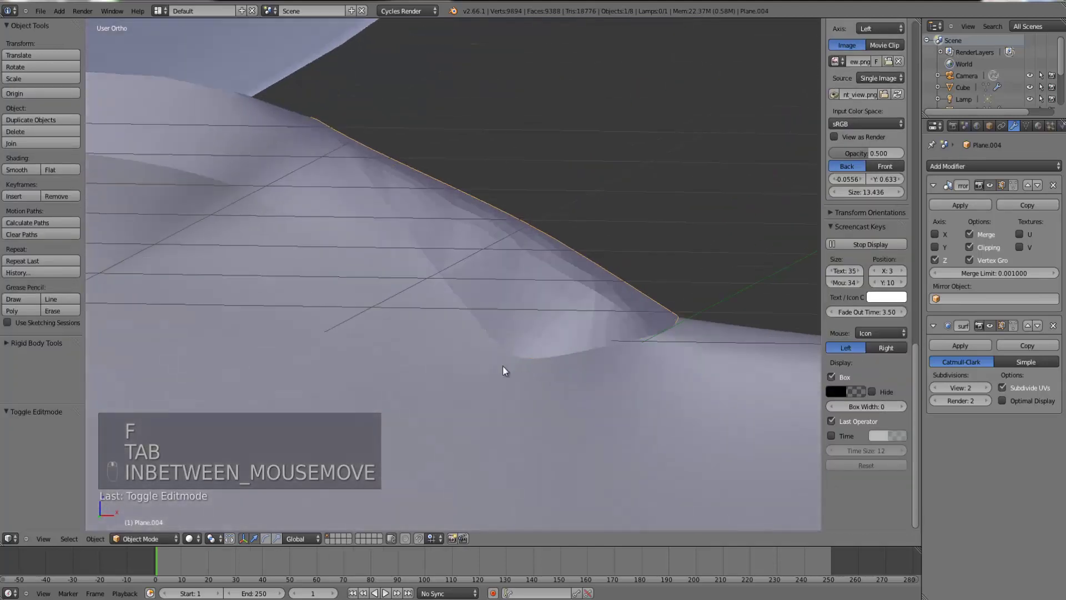
pyautogui.scroll(-3, 503, 371)
pyautogui.click(18, 170)
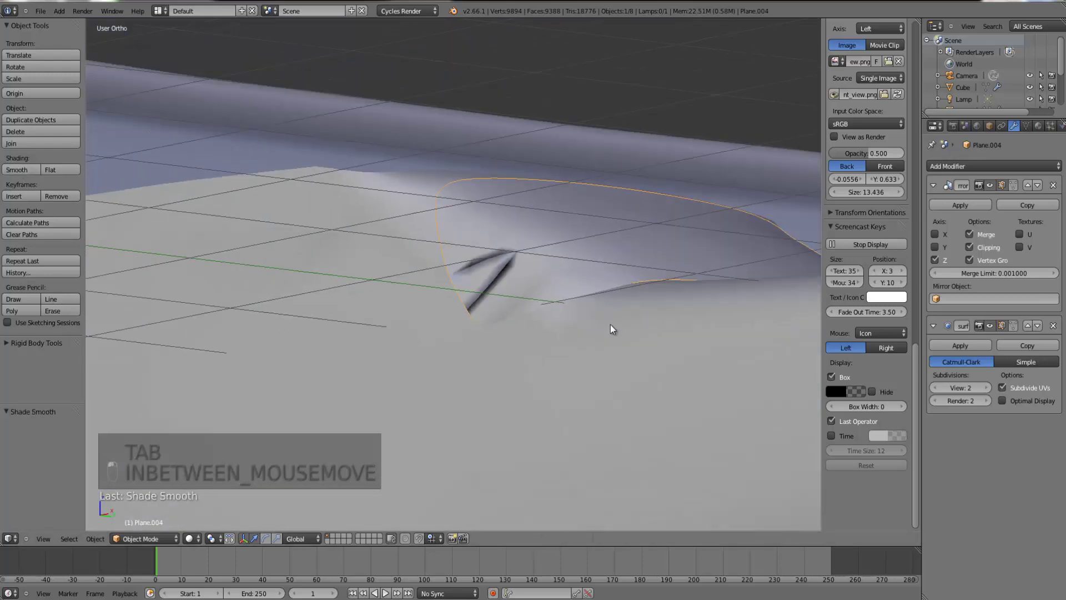
pyautogui.moveTo(611, 329); pyautogui.dragTo(531, 290, button='middle')
# - Select the windshield's entire linked mesh, remove its double vertices and make its normals consistent
pyautogui.press('Tab')
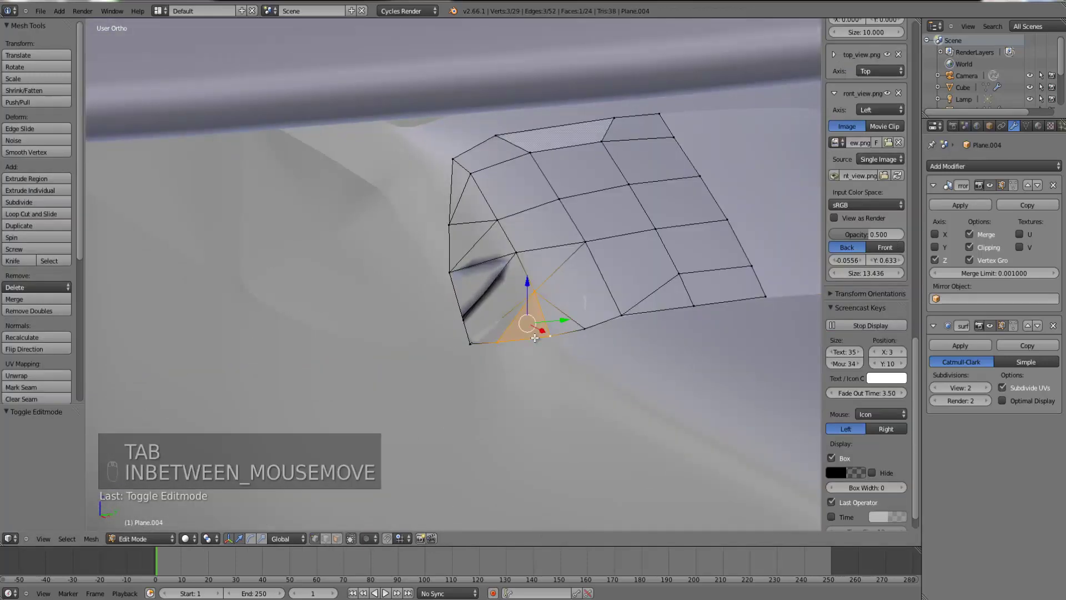
pyautogui.hotkey('ctrl', 'l')
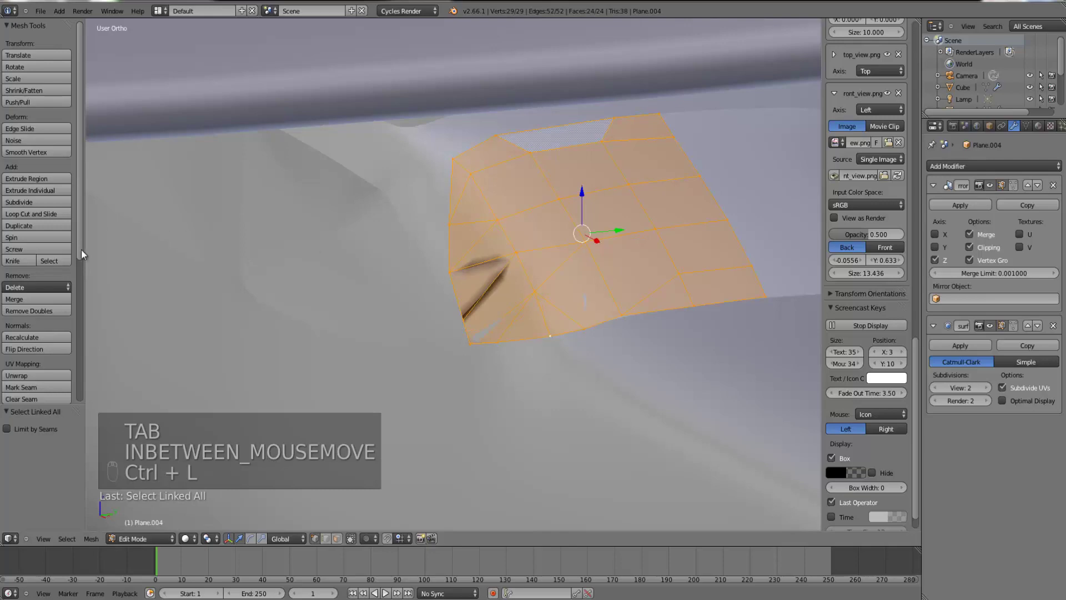
pyautogui.click(43, 311)
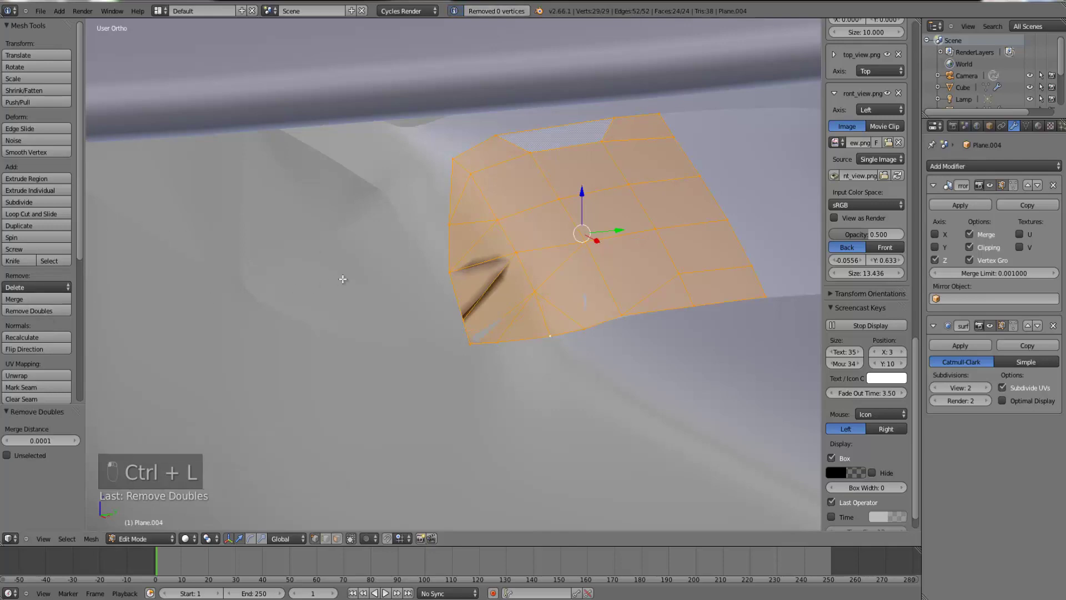
pyautogui.hotkey('ctrl', 'n')
pyautogui.press('Tab')
pyautogui.moveTo(340, 282); pyautogui.dragTo(546, 335, button='middle')
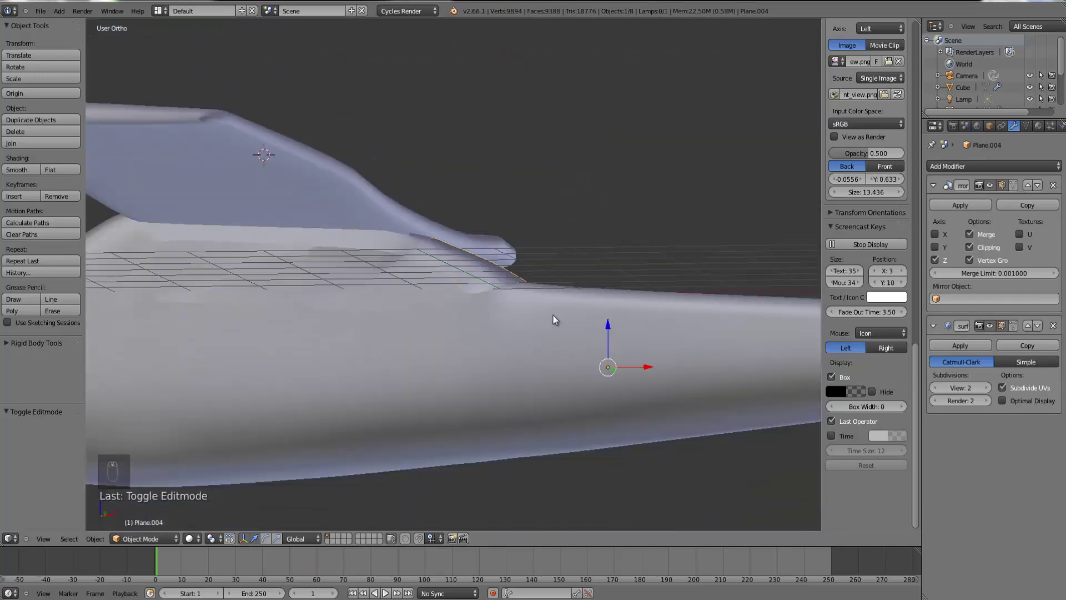
# - Examine the windshield and the fuselage against the reference drawing in front view and from an angle
pyautogui.scroll(-5, 509, 295)
pyautogui.moveTo(508, 296); pyautogui.dragTo(530, 309, button='middle')
pyautogui.press('KP_1')
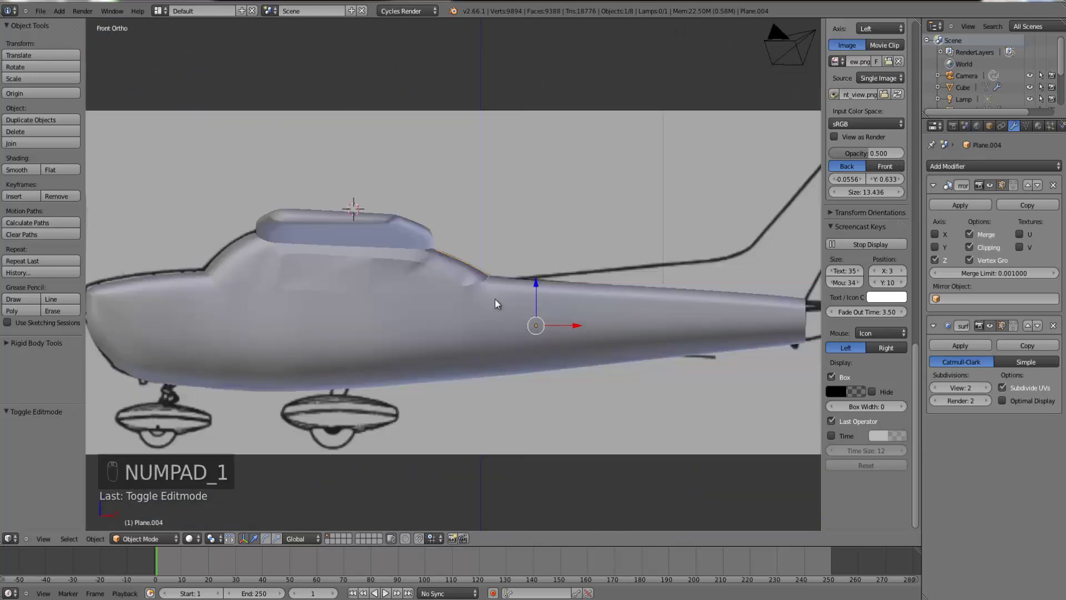
pyautogui.scroll(6, 469, 321)
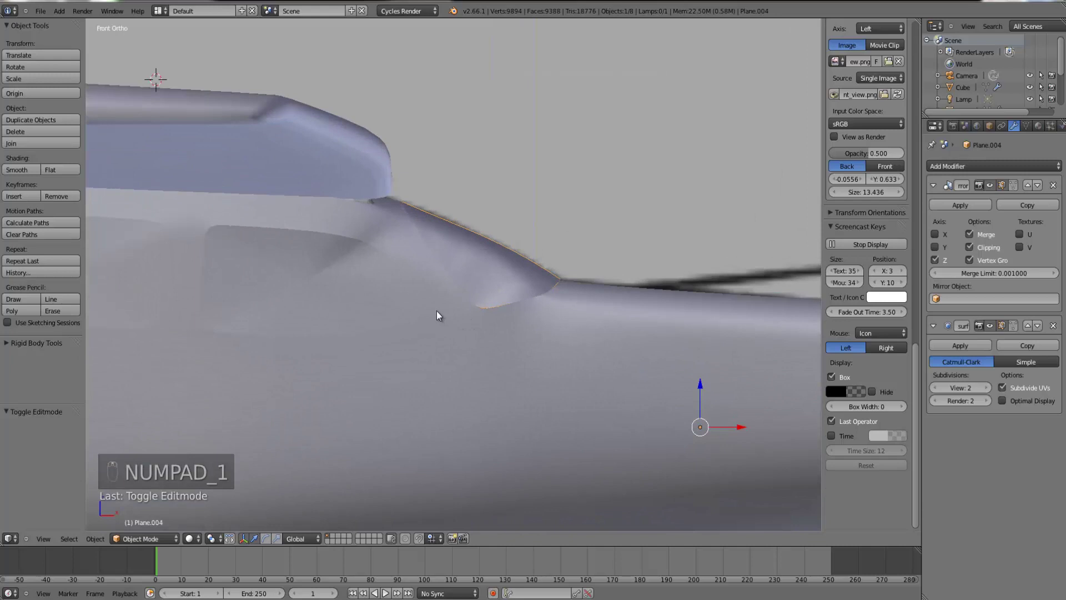
pyautogui.scroll(-4, 439, 312)
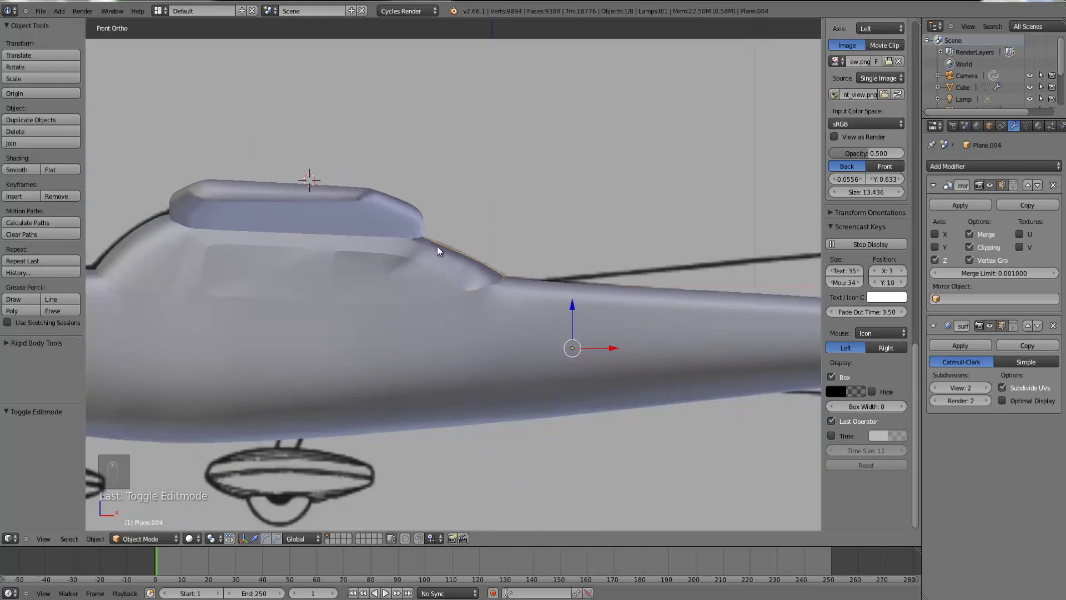
pyautogui.scroll(-2, 397, 321)
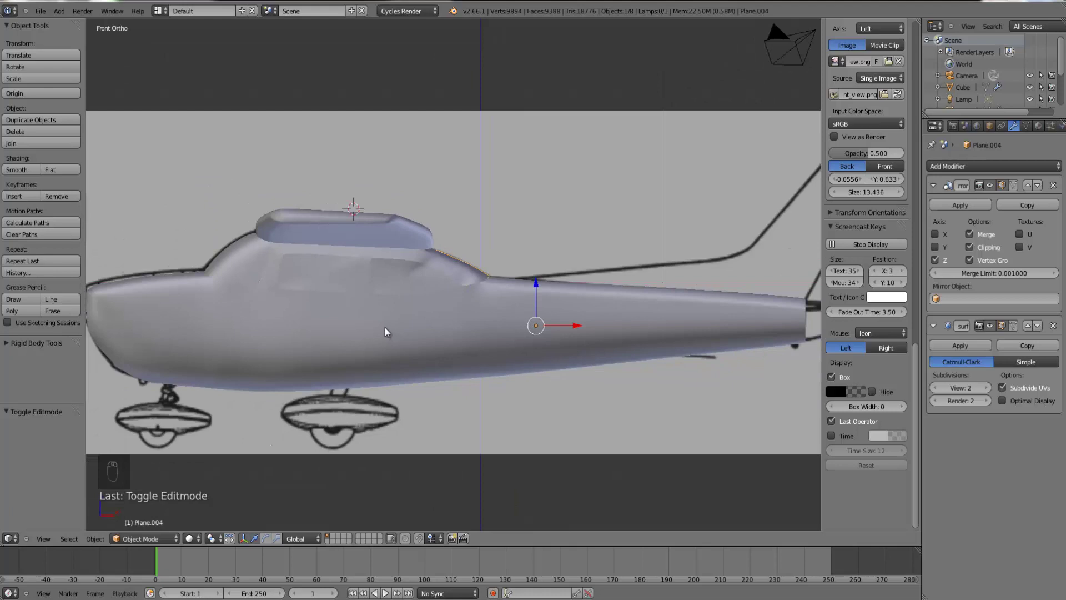
pyautogui.scroll(-2, 392, 290)
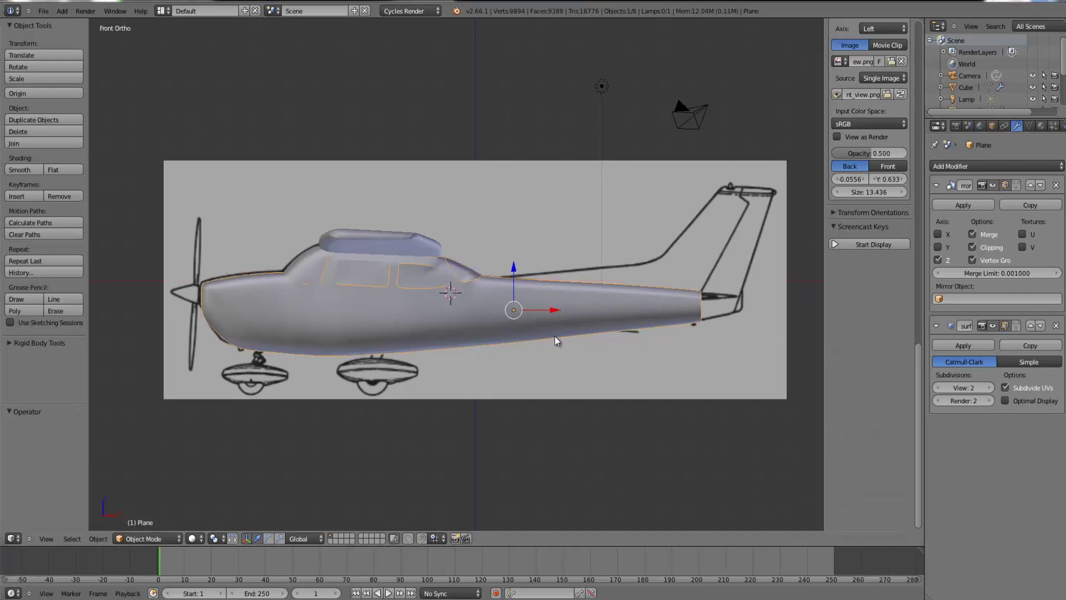
pyautogui.scroll(2, 558, 349)
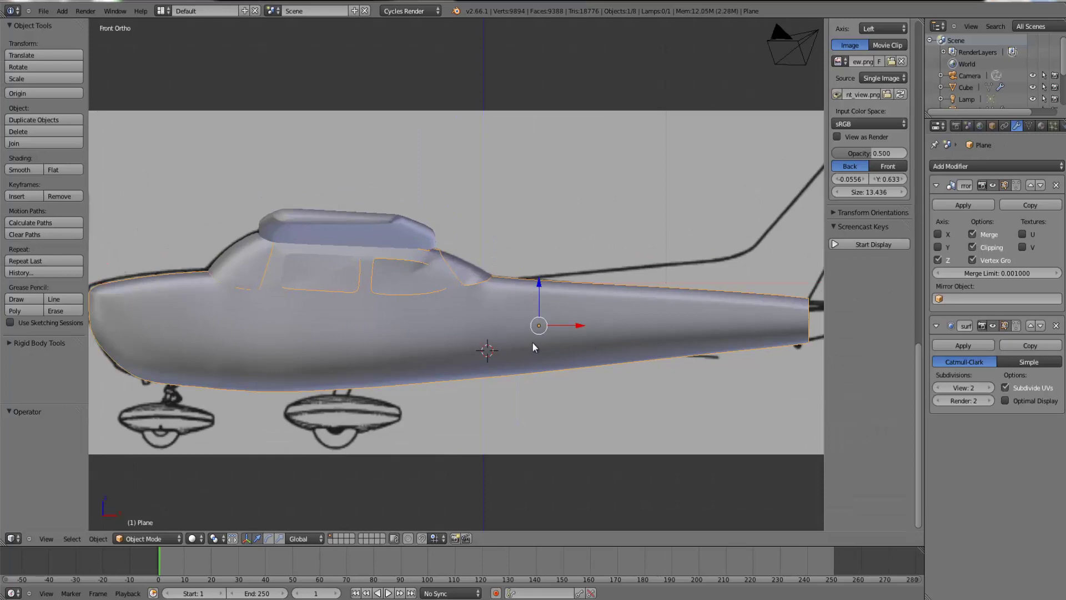
pyautogui.moveTo(532, 345); pyautogui.dragTo(473, 345, button='middle')
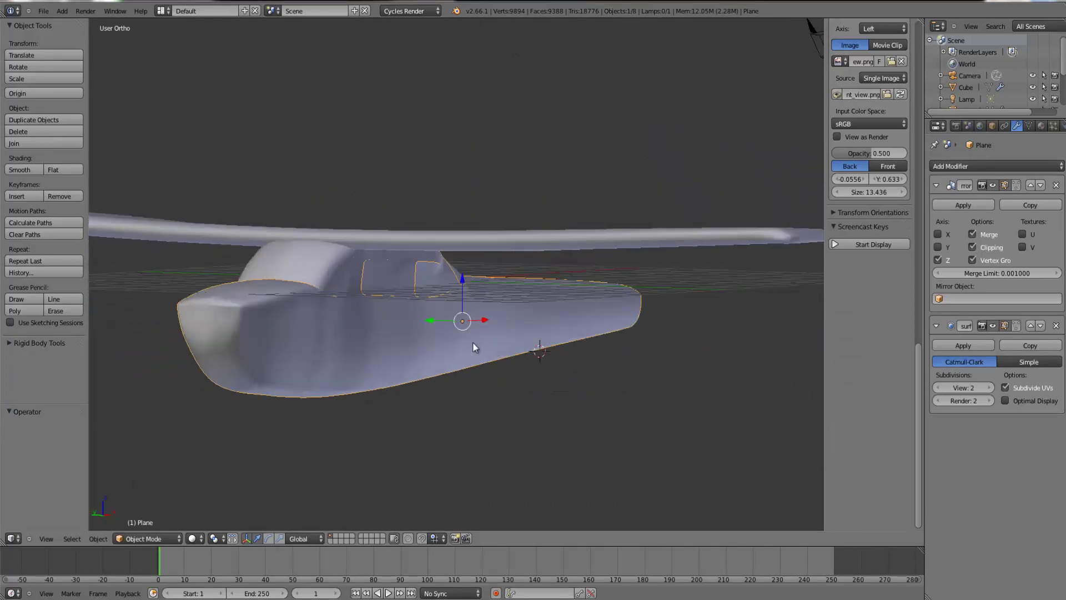
pyautogui.press('KP_1')
pyautogui.scroll(-3, 535, 294)
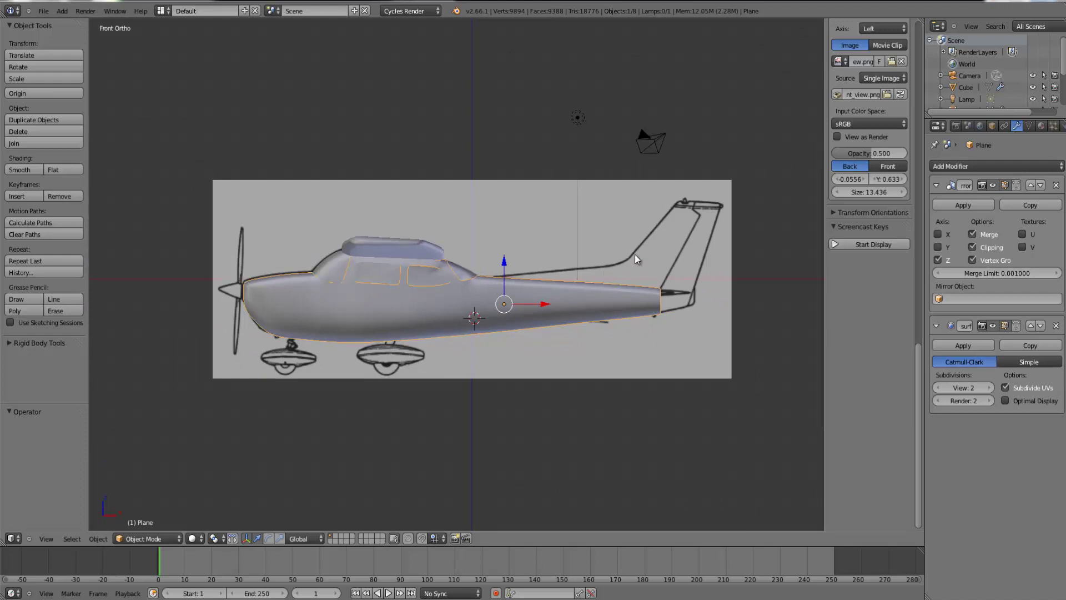
pyautogui.scroll(4, 673, 275)
pyautogui.scroll(-3, 679, 283)
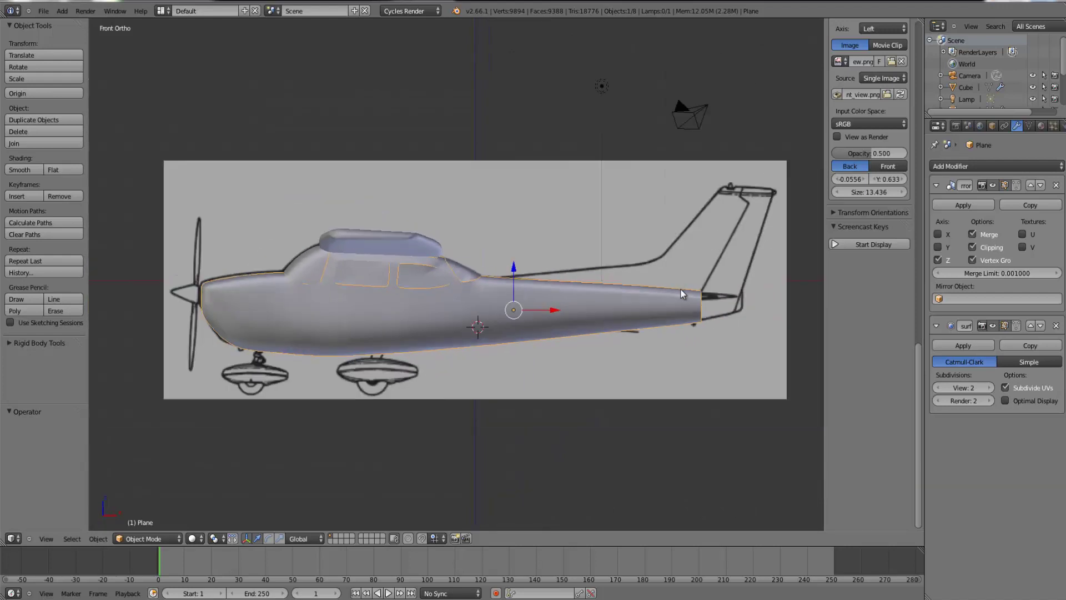
# - In top-view wireframe, select the rear fuselage's vertex column ahead of the tail and move it 0.162 along Y toward the centerline
pyautogui.press('KP_7')
pyautogui.press('Tab')
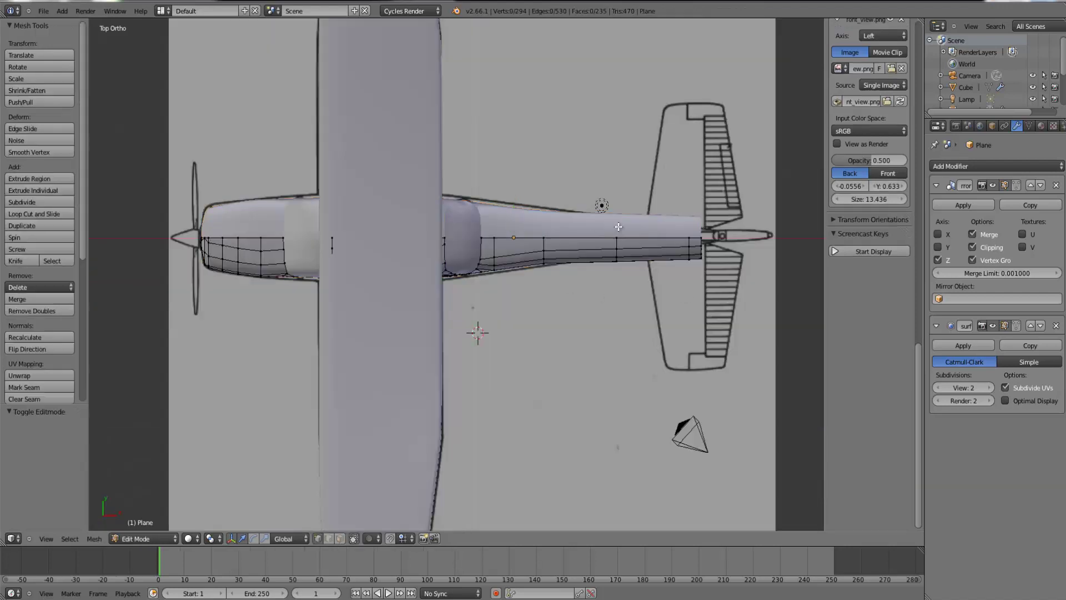
pyautogui.scroll(6, 618, 232)
pyautogui.press('z')
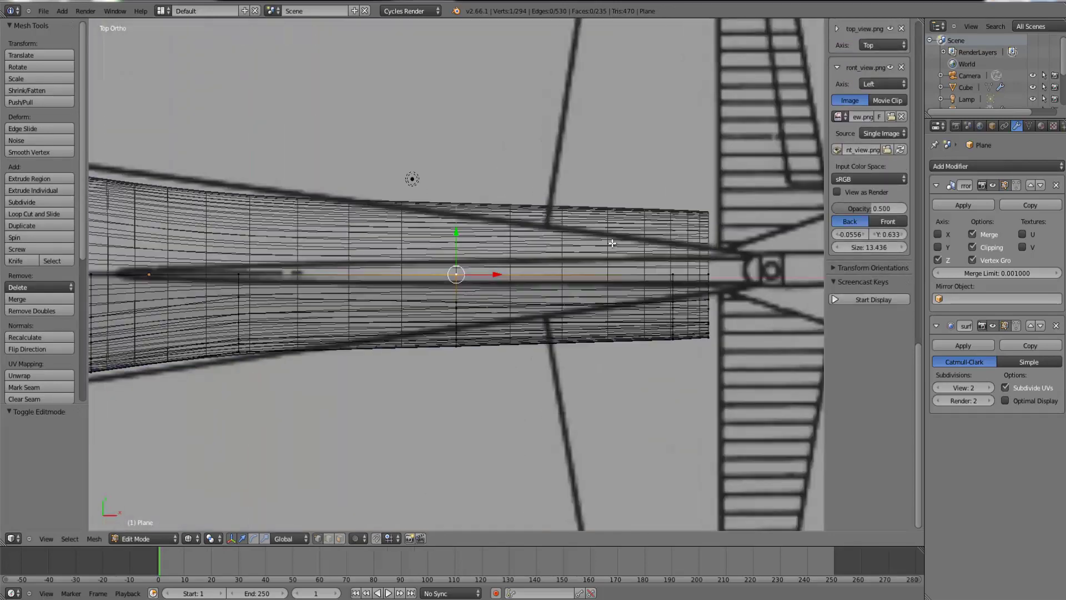
pyautogui.press('z')
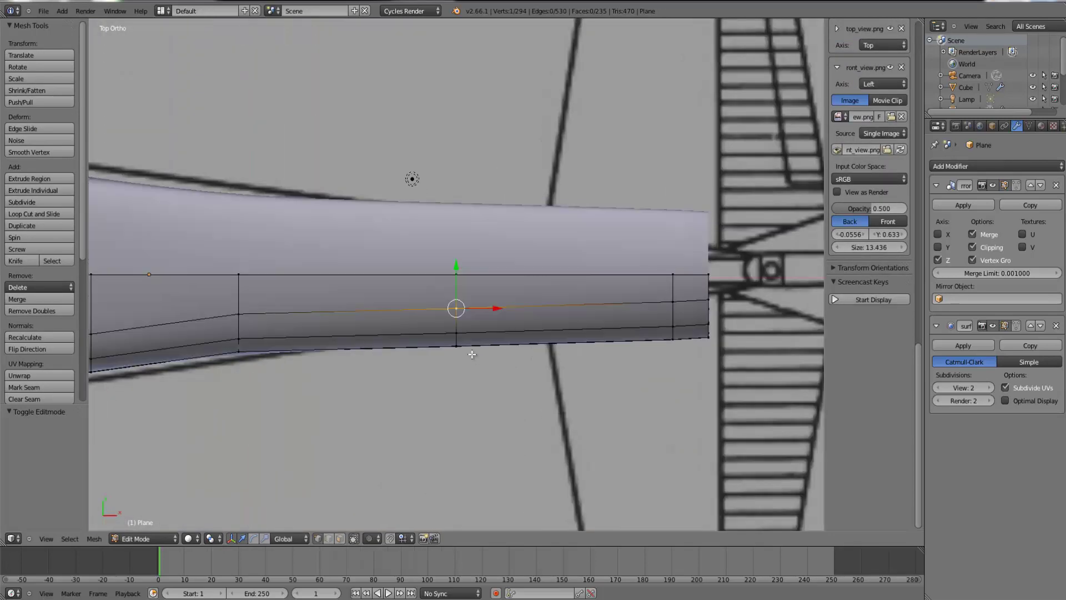
pyautogui.press('z')
pyautogui.press('b')
pyautogui.moveTo(480, 375); pyautogui.dragTo(445, 291)
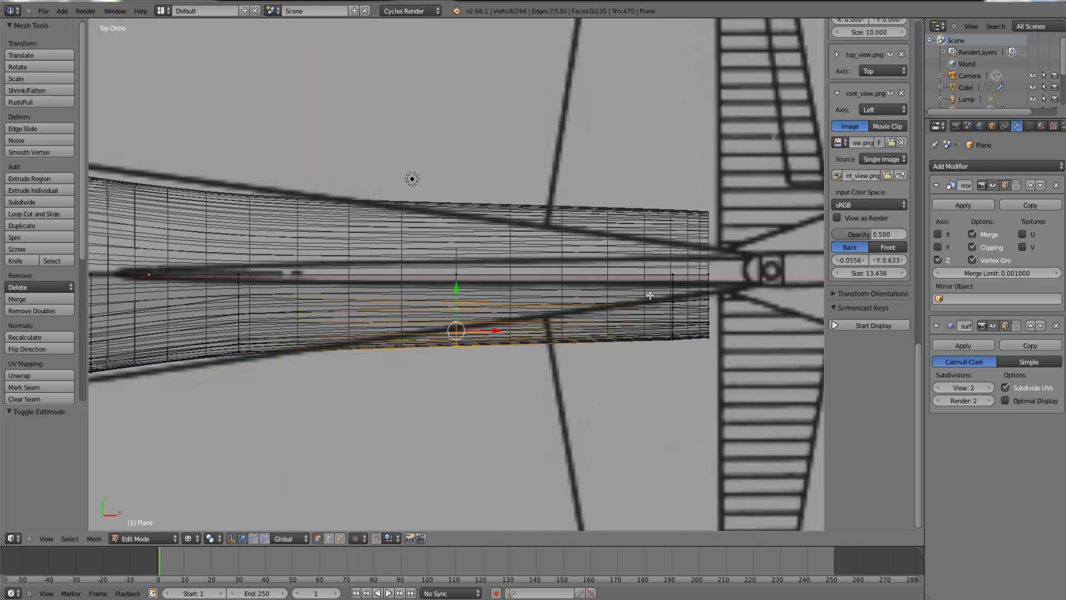
pyautogui.moveTo(462, 287); pyautogui.dragTo(456, 269)
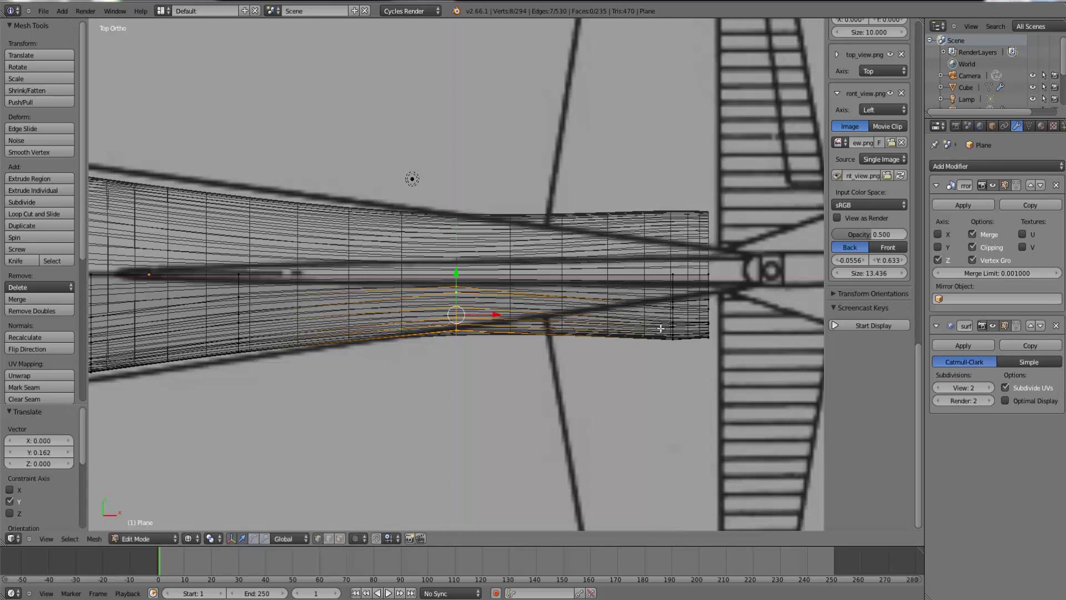
# - Delete the two rearmost vertex columns of the fuselage at the tail end
pyautogui.rightClick(716, 330)
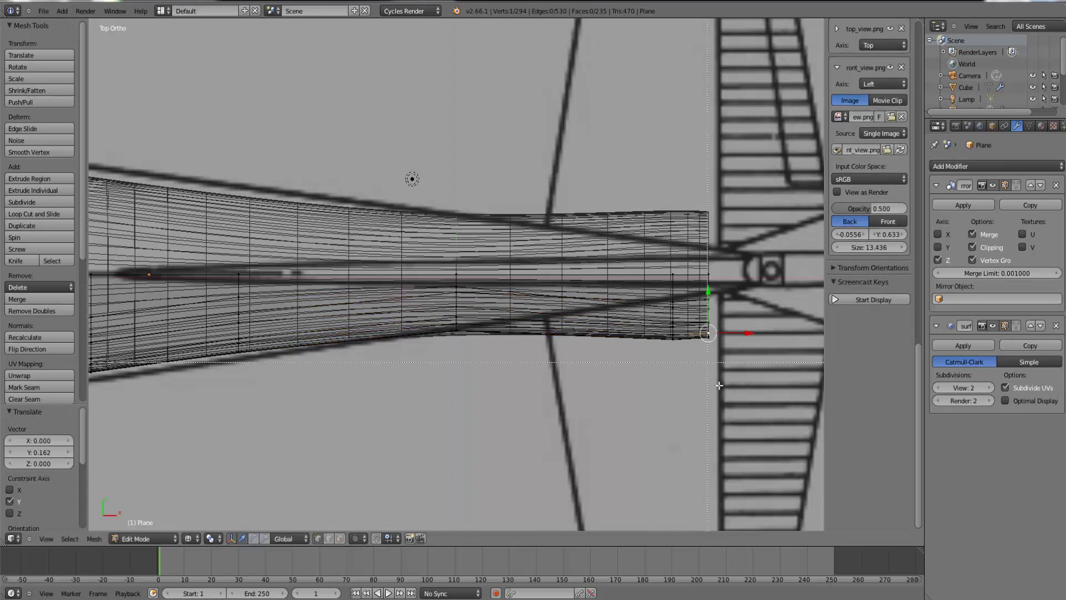
pyautogui.moveTo(720, 385); pyautogui.dragTo(671, 271)
pyautogui.press('x')
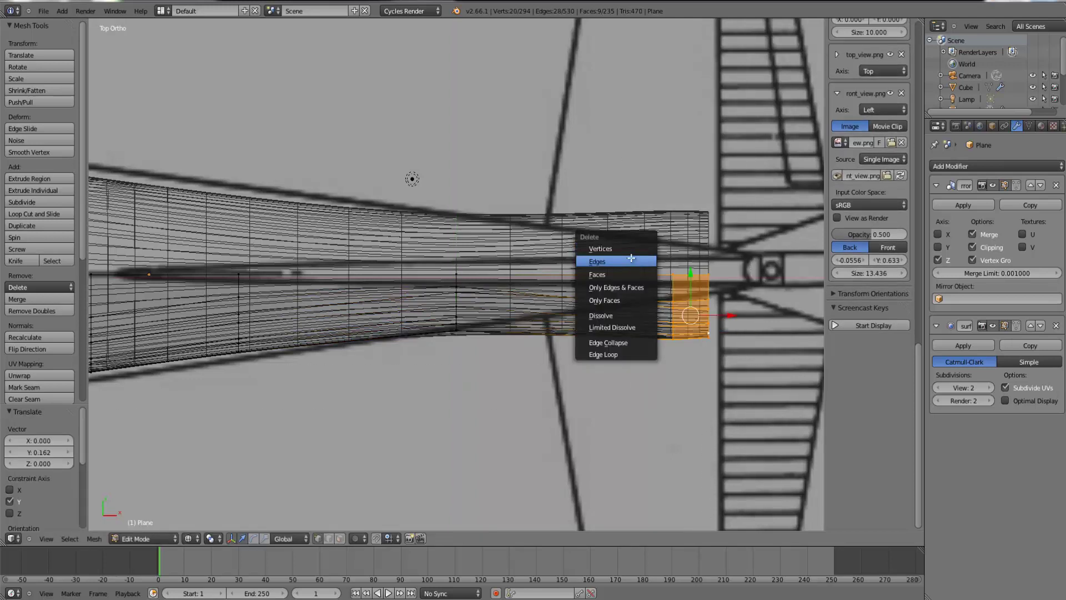
pyautogui.click(600, 248)
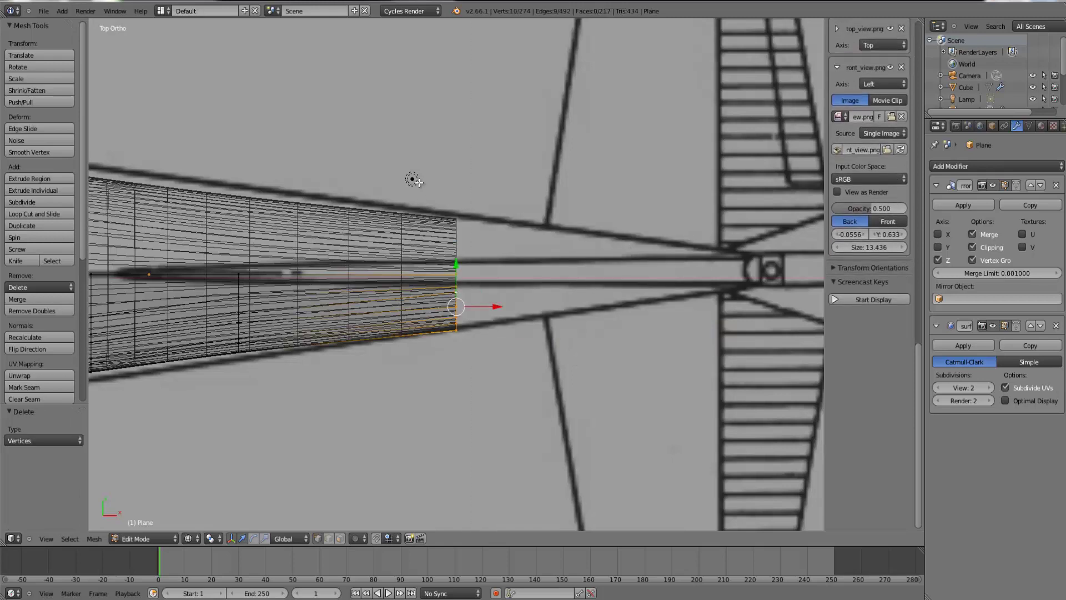
# - In front view, scale the fuselage's open end loop to about 0.89, extrude it 1.161 along X and scale the new loop by 0.879
pyautogui.press('KP_1')
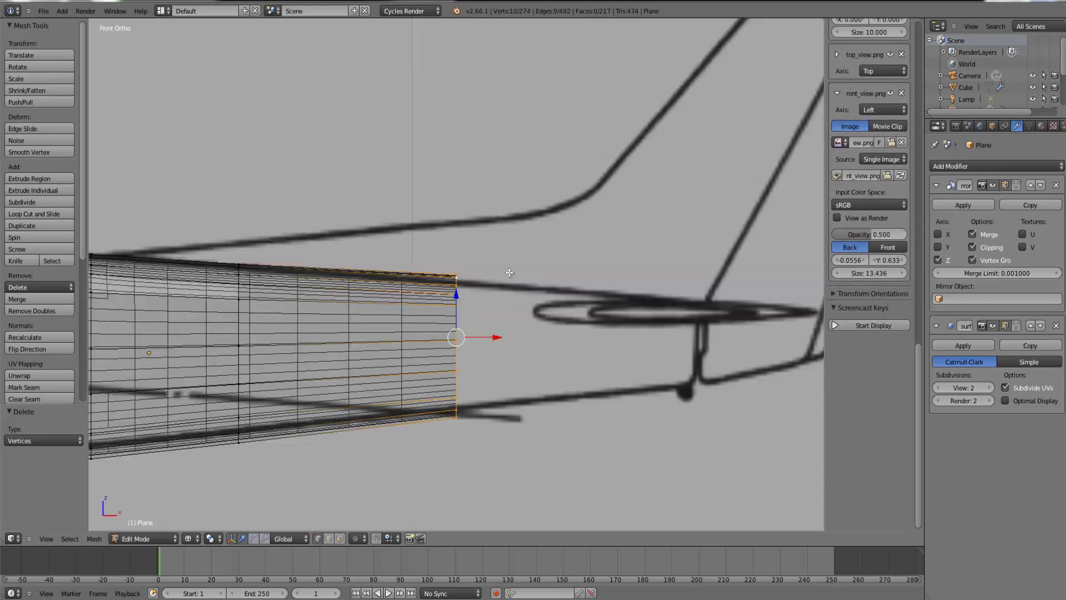
pyautogui.press('s')
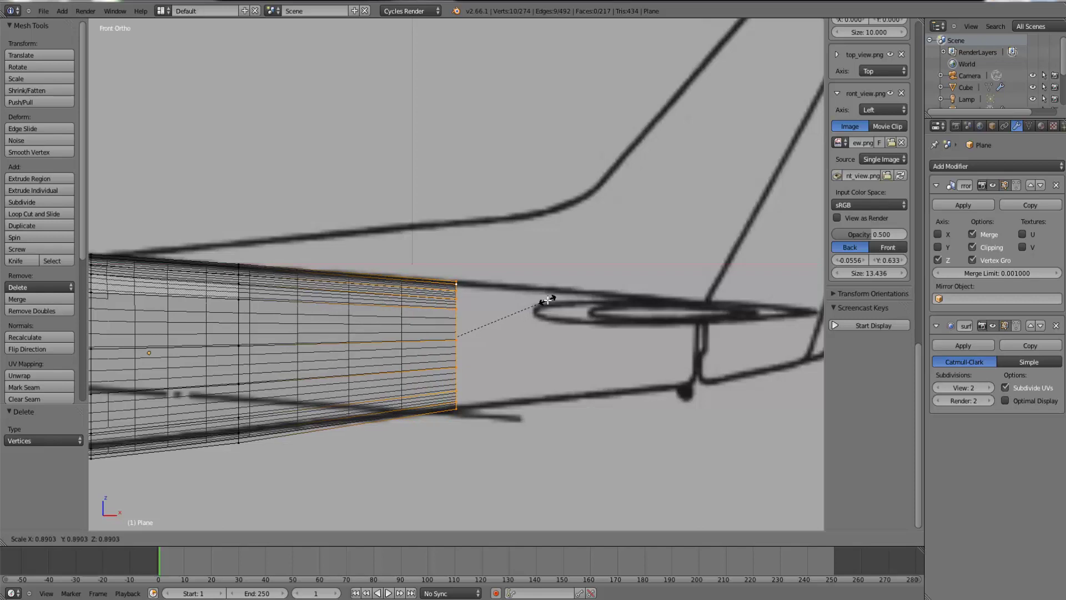
pyautogui.click(552, 301)
pyautogui.press('e')
pyautogui.click(655, 298)
pyautogui.press('s')
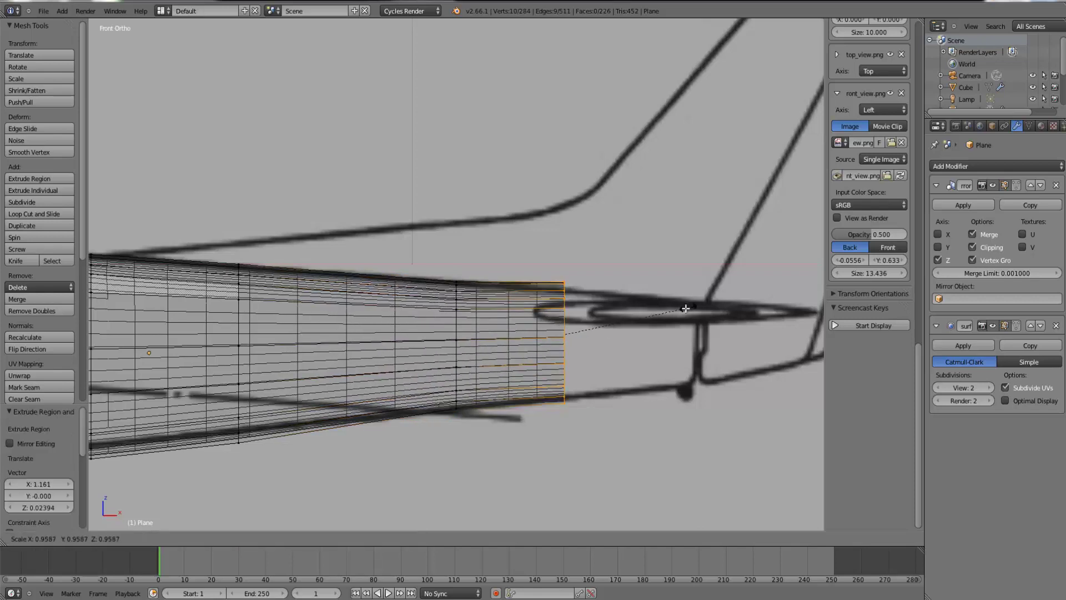
pyautogui.click(678, 311)
# - Fit the new end loop to the references: move it 0.108 along Y toward the centerline in top view and scale it by 0.962 in front view
pyautogui.press('KP_7')
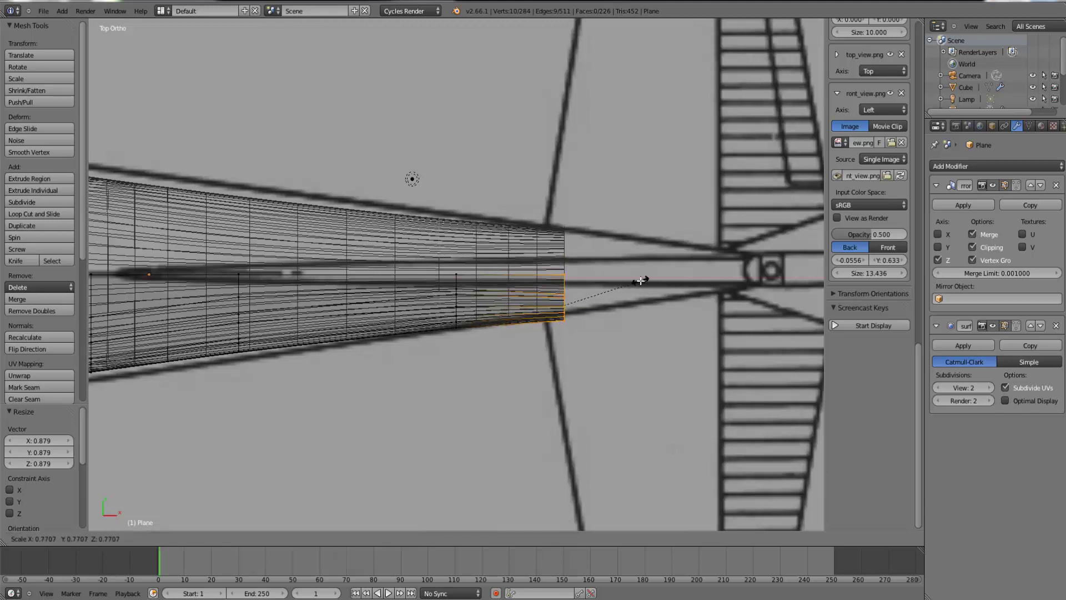
pyautogui.moveTo(564, 266); pyautogui.dragTo(567, 255)
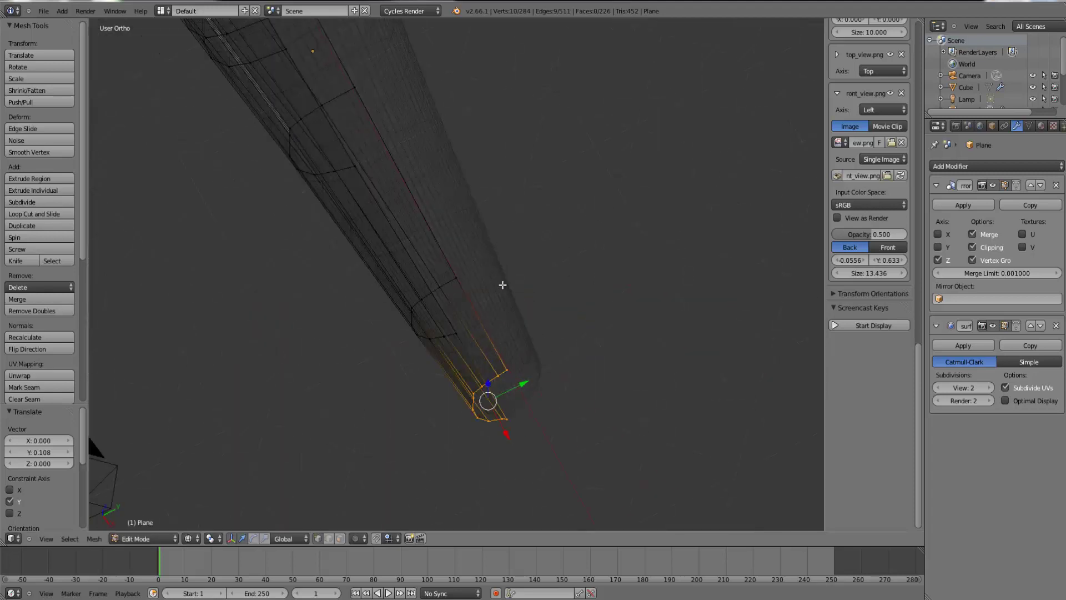
pyautogui.press('Tab')
pyautogui.press('z')
pyautogui.scroll(3, 492, 358)
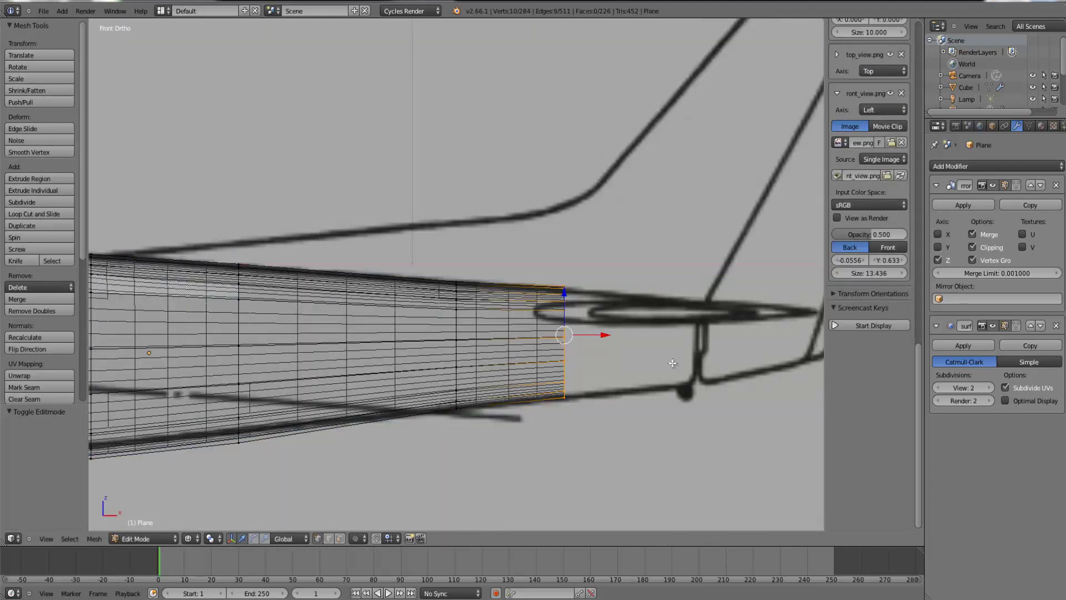
pyautogui.press('s')
pyautogui.click(668, 363)
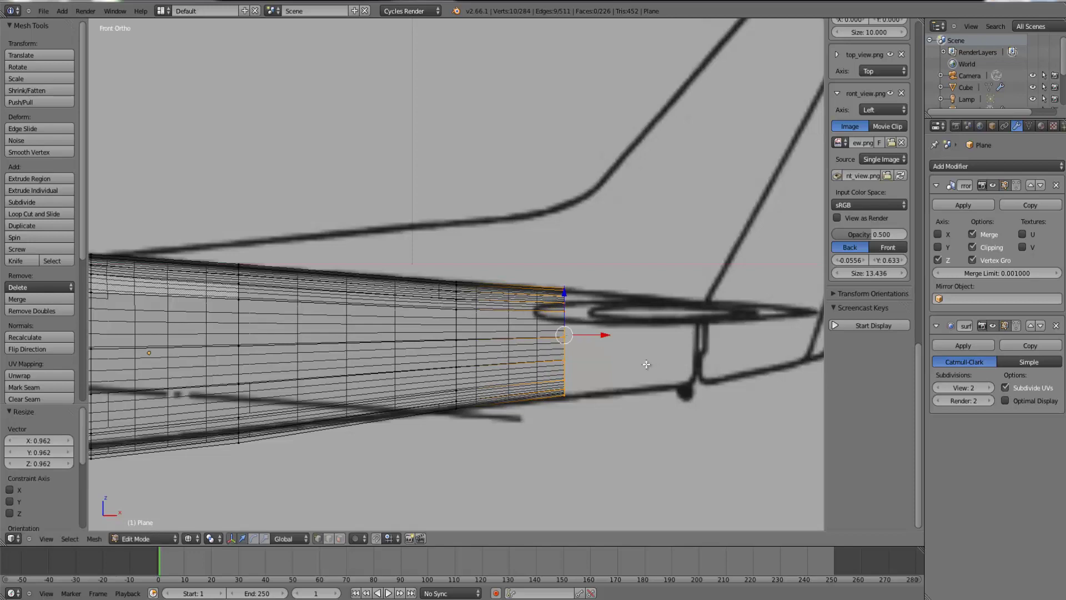
# - Extrude the end loop 1.215 along X toward the tail wheel and scale the new loop by 0.789
pyautogui.press('e')
pyautogui.press('x')
pyautogui.click(749, 367)
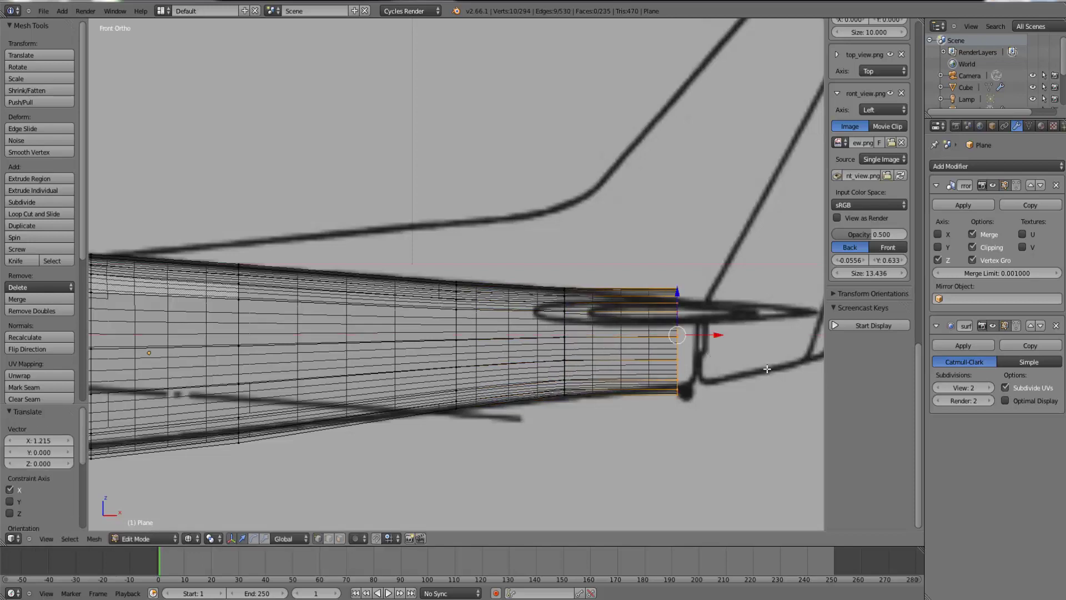
pyautogui.press('s')
pyautogui.click(744, 368)
# - In top view, move the rearmost loop 0.0838 along Y to meet the centerline
pyautogui.press('KP_7')
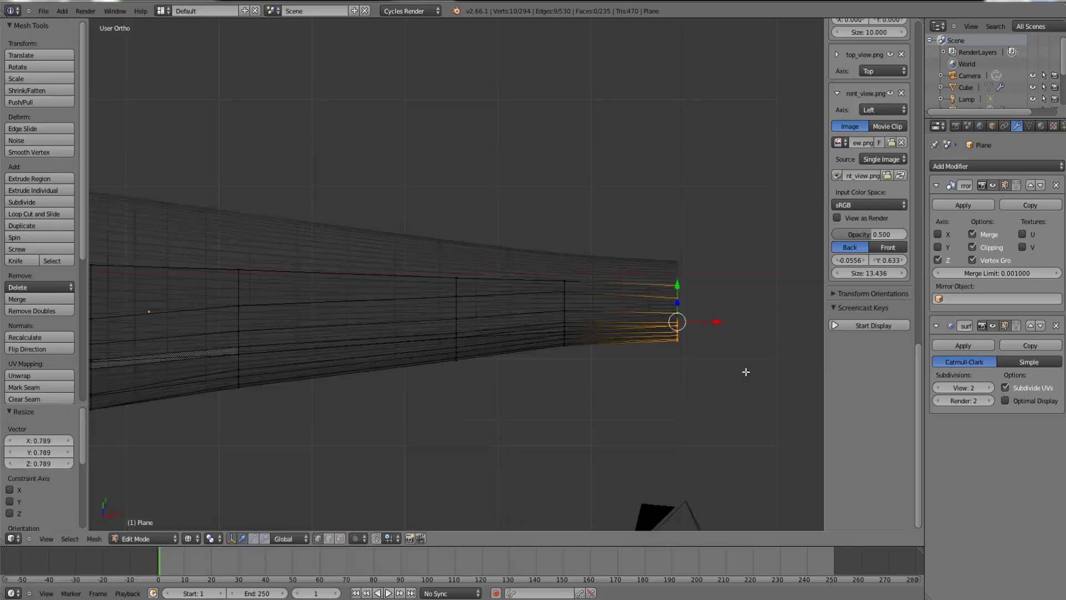
pyautogui.press('g')
pyautogui.press('y')
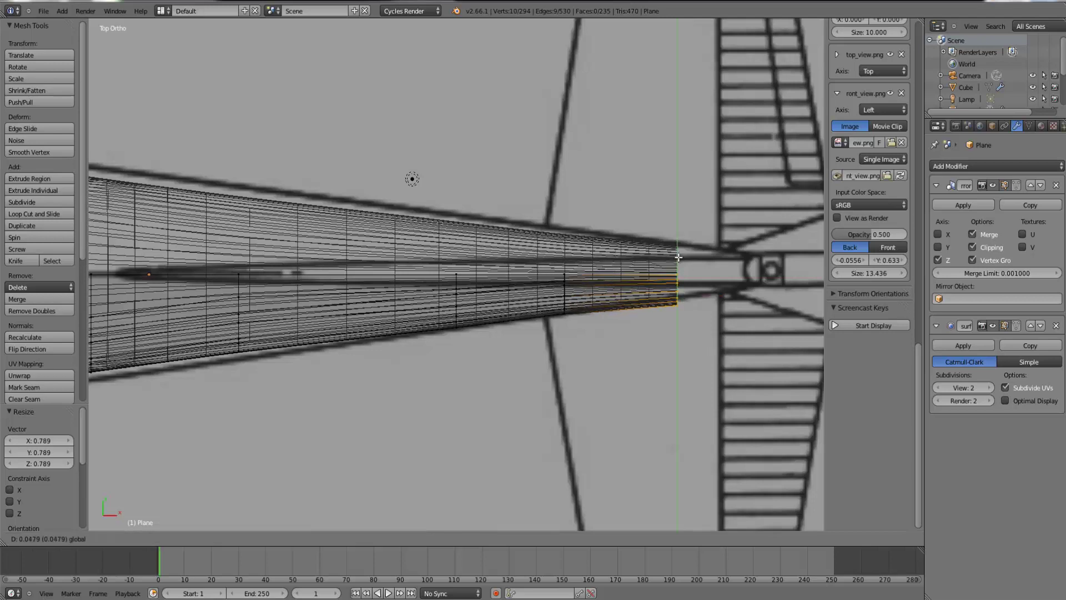
pyautogui.click(679, 254)
# - Select the bottom centerline vertex of the open tail end and raise it 0.02489 along Z
pyautogui.scroll(5, 678, 261)
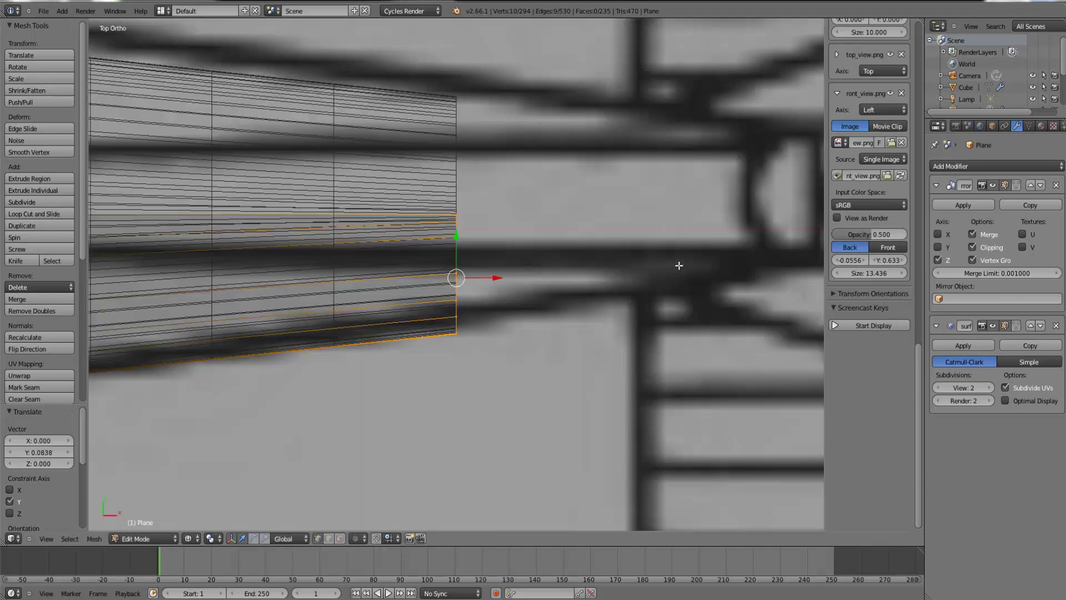
pyautogui.scroll(-1, 506, 279)
pyautogui.moveTo(506, 279)
pyautogui.mouseDown(button='middle')
pyautogui.moveTo(478, 302)
pyautogui.moveTo(516, 297)
pyautogui.moveTo(485, 131)
pyautogui.mouseUp(button='middle')
pyautogui.press('Tab')
pyautogui.press('z')
pyautogui.moveTo(483, 318); pyautogui.dragTo(481, 362, button='middle')
pyautogui.press('Tab')
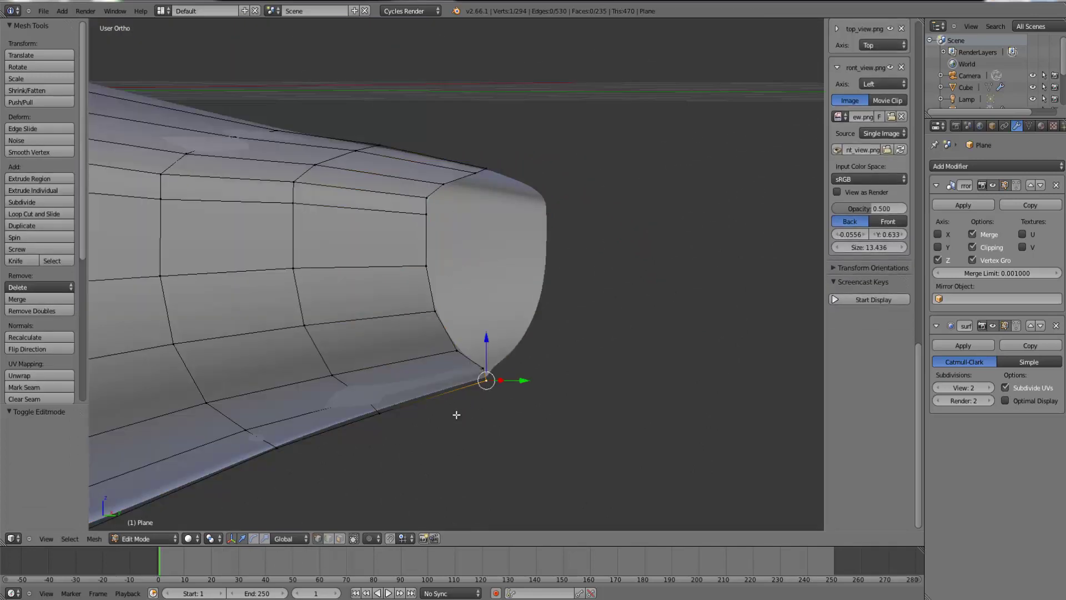
pyautogui.moveTo(457, 415); pyautogui.dragTo(491, 388, button='middle')
pyautogui.press('KP_1')
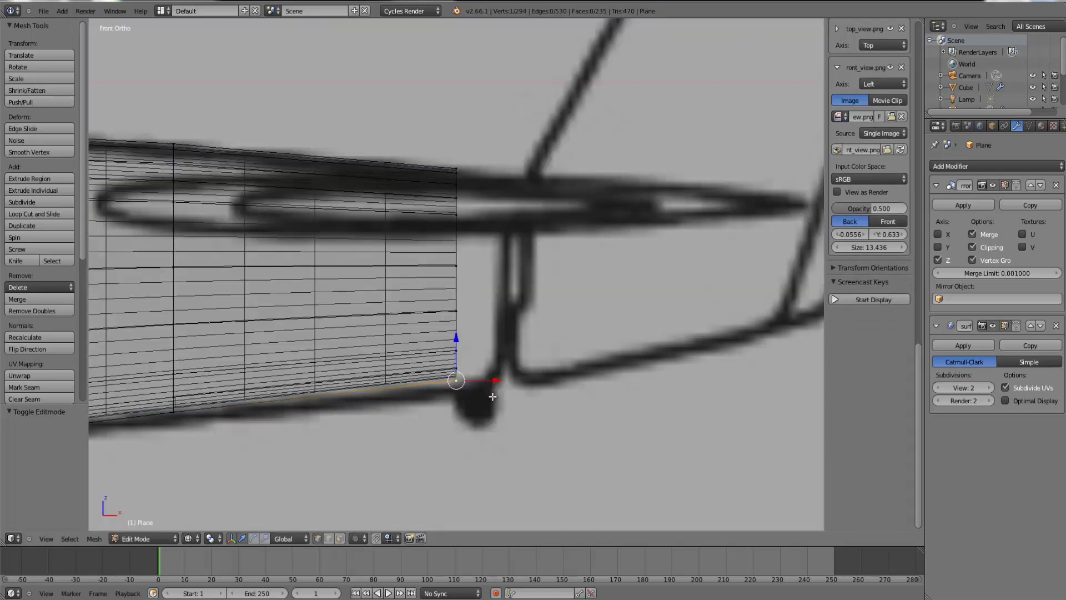
pyautogui.press('KP_3')
pyautogui.press('z')
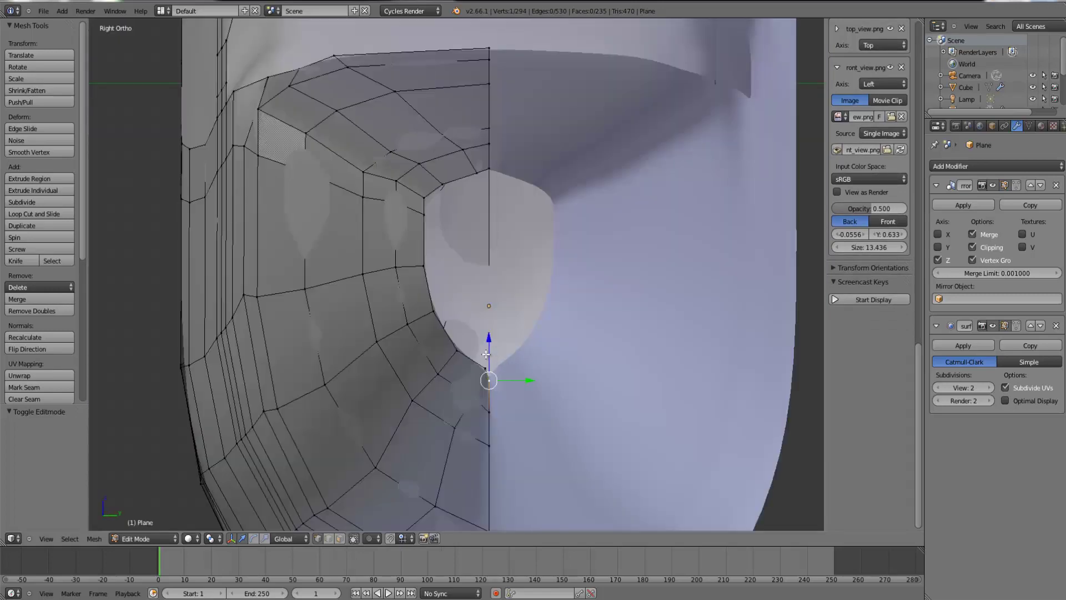
pyautogui.scroll(3, 536, 381)
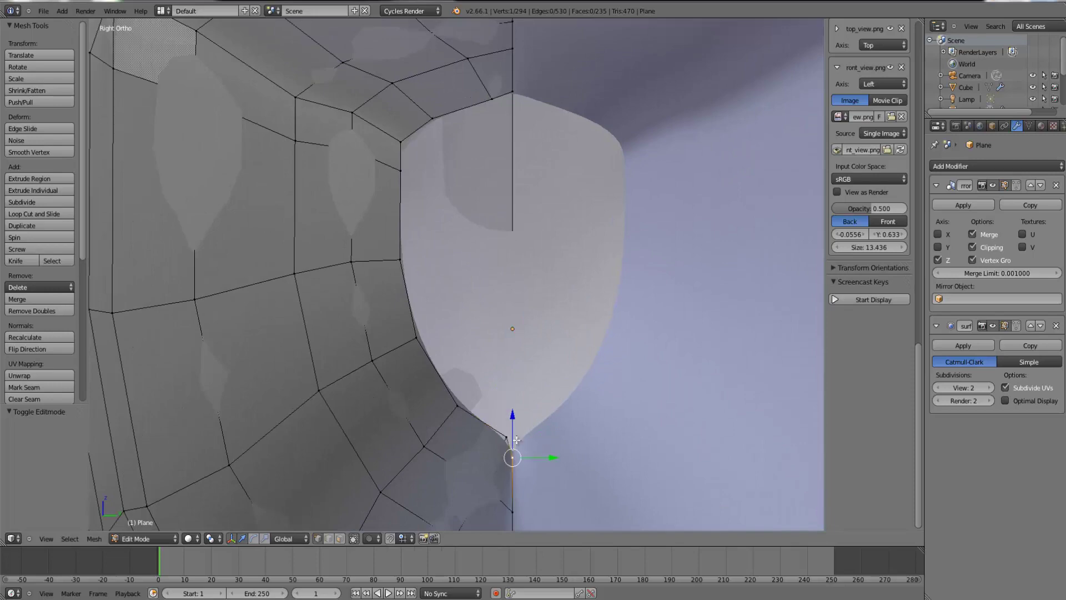
pyautogui.moveTo(513, 427); pyautogui.dragTo(513, 427)
# - Select the two vertices beside the bottom centerline near the tail opening and move them outward by about 0.019
pyautogui.press('z')
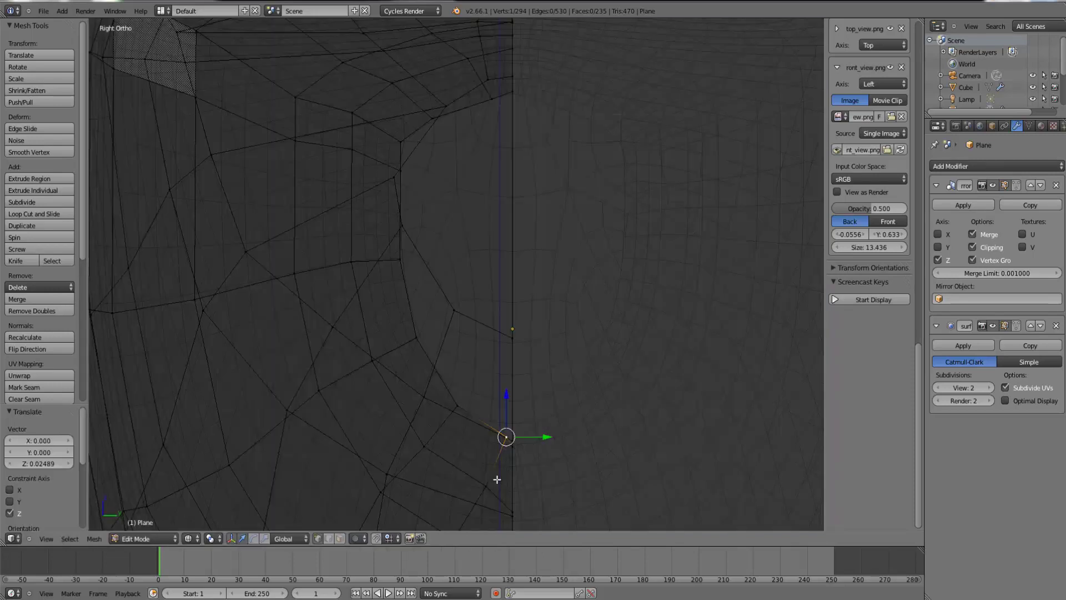
pyautogui.keyDown('shift'); pyautogui.rightClick(488, 485); pyautogui.keyUp('shift')
pyautogui.press('z')
pyautogui.scroll(-1, 548, 397)
pyautogui.moveTo(558, 385); pyautogui.dragTo(560, 375, button='middle')
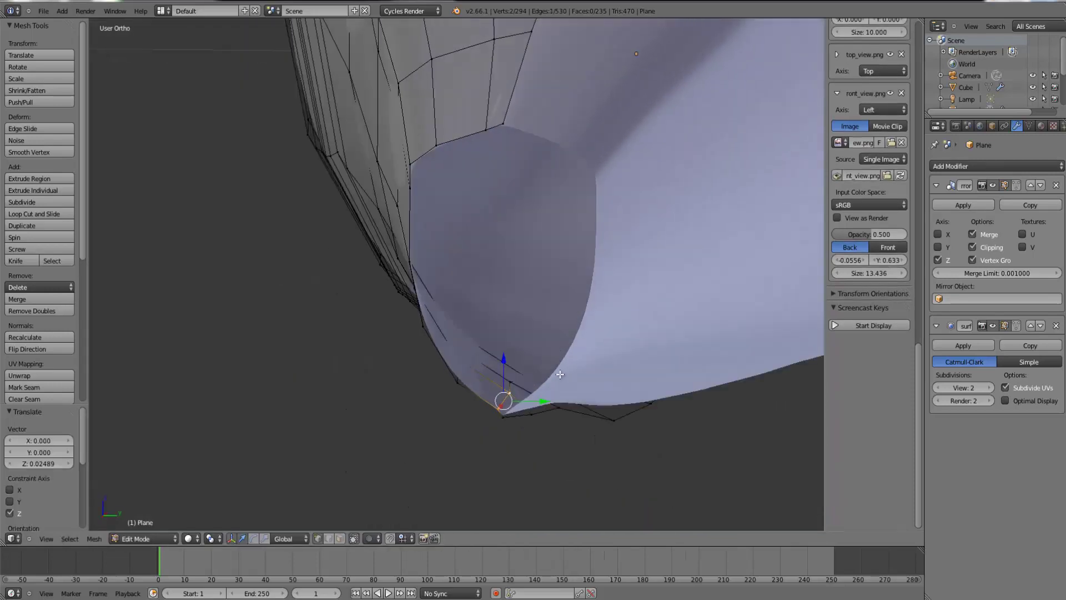
pyautogui.press('g')
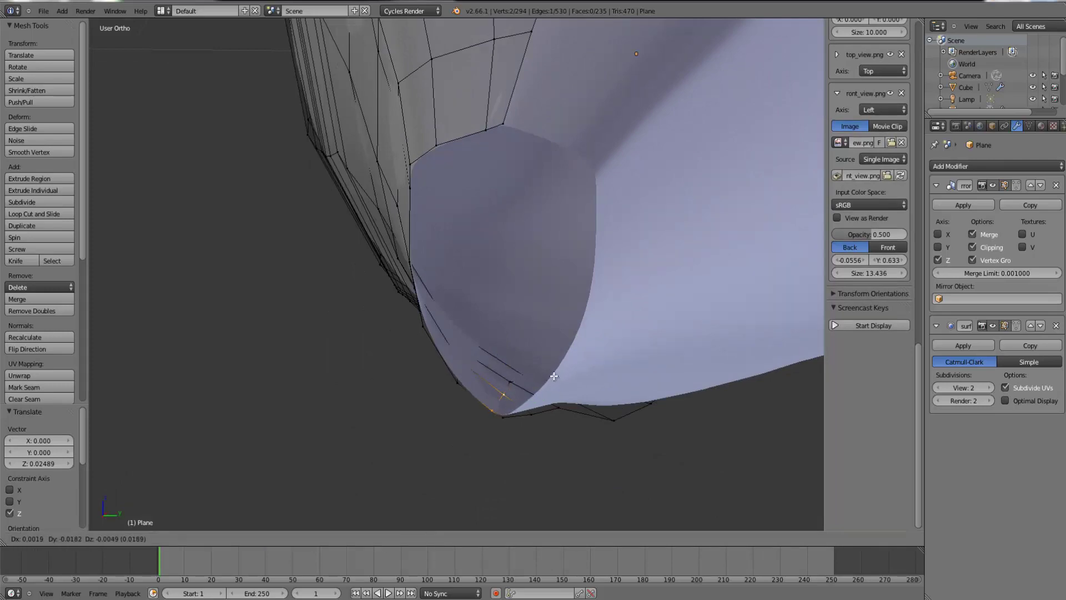
pyautogui.click(554, 376)
# - Raise the bottom vertices near the tail opening slightly along Z to smooth the fuselage's underside
pyautogui.press('Tab')
pyautogui.press('Tab')
pyautogui.rightClick(507, 418)
pyautogui.moveTo(504, 392); pyautogui.dragTo(504, 388)
pyautogui.moveTo(505, 388); pyautogui.dragTo(560, 395, button='middle')
pyautogui.rightClick(508, 471)
pyautogui.moveTo(580, 373); pyautogui.dragTo(579, 369)
pyautogui.press('Tab')
pyautogui.moveTo(579, 370); pyautogui.dragTo(537, 418, button='middle')
# - In front-view wireframe, select the whole rearmost vertex loop and scale it by 1.055
pyautogui.press('KP_1')
pyautogui.press('Tab')
pyautogui.press('KP_1')
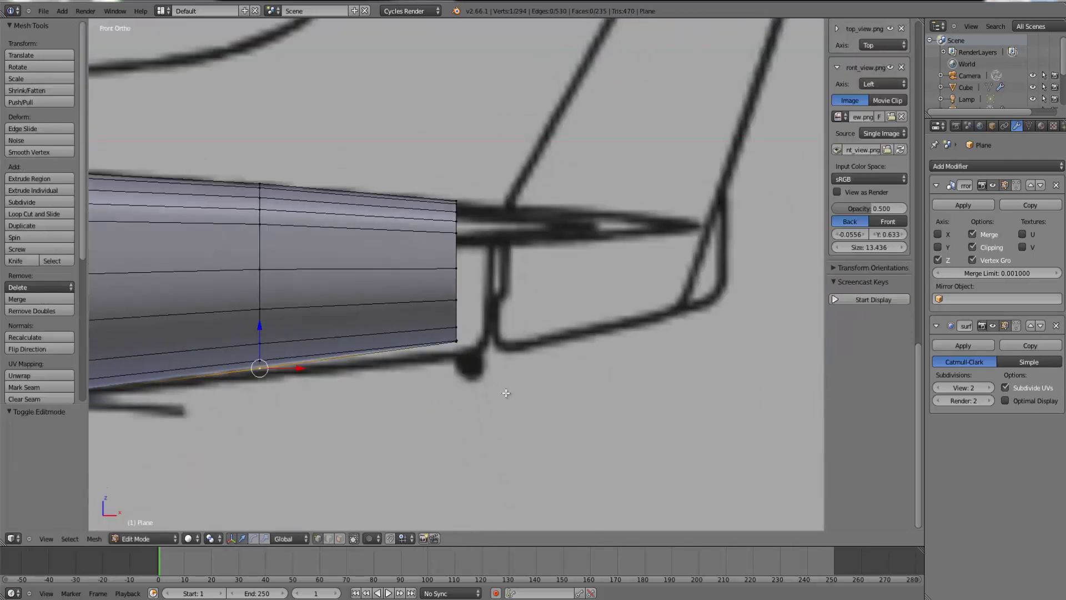
pyautogui.scroll(2, 465, 366)
pyautogui.rightClick(459, 364)
pyautogui.press('z')
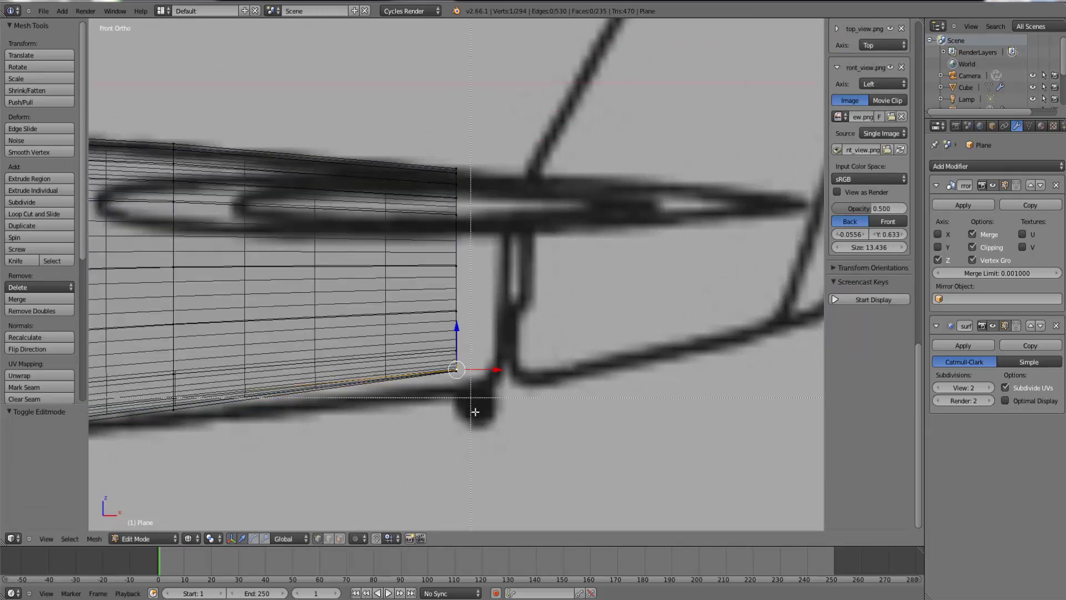
pyautogui.moveTo(475, 411); pyautogui.dragTo(437, 123)
pyautogui.scroll(-3, 531, 285)
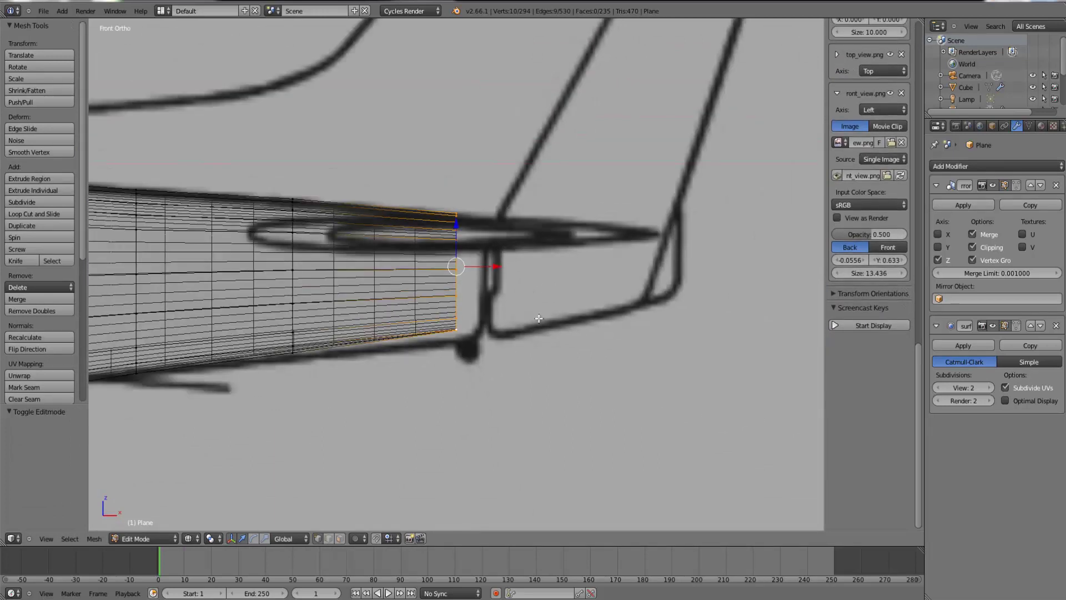
pyautogui.press('s')
pyautogui.click(540, 317)
# - Shift the rearmost loop vertically to fit the reference outline and scale it by 1.022
pyautogui.press('g')
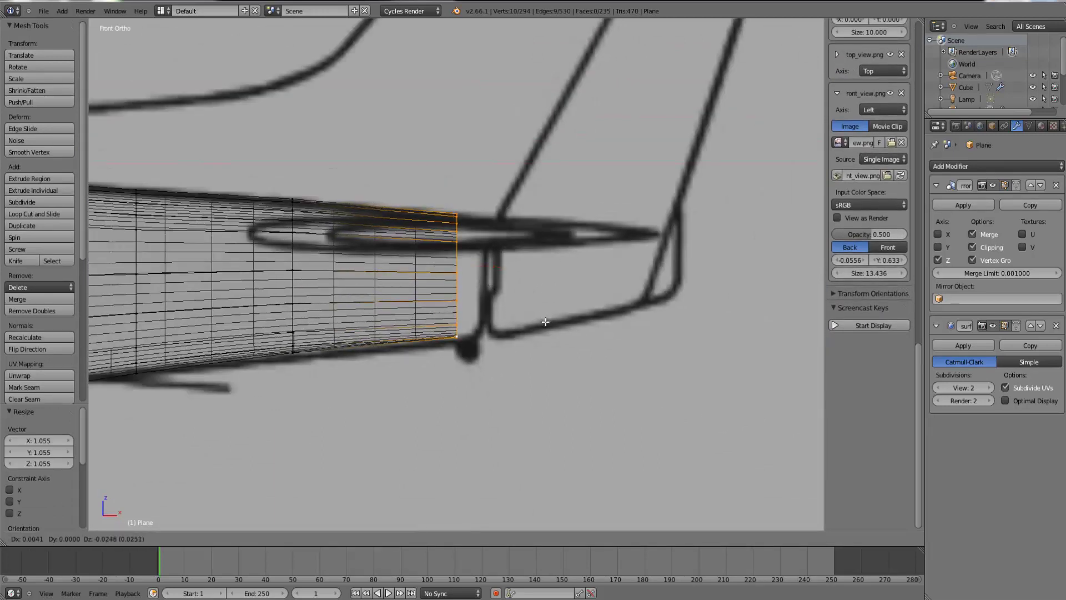
pyautogui.click(545, 319)
pyautogui.press('s')
pyautogui.click(546, 320)
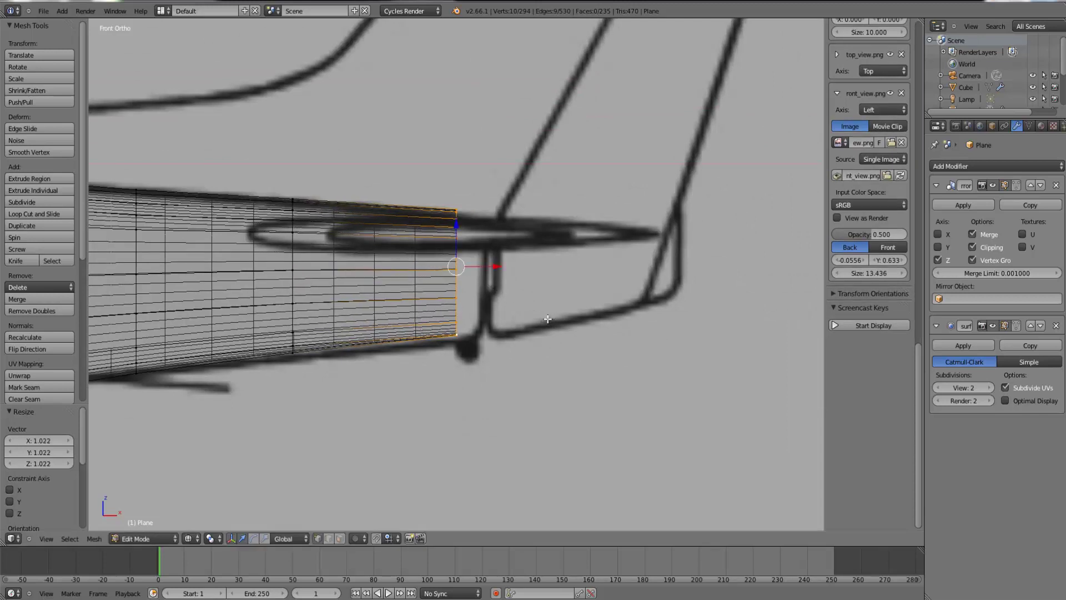
# - Extrude the end loop 0.182 along X, scale it to about 0.82 and close the tail end with a face
pyautogui.press('e')
pyautogui.click(569, 316)
pyautogui.press('s')
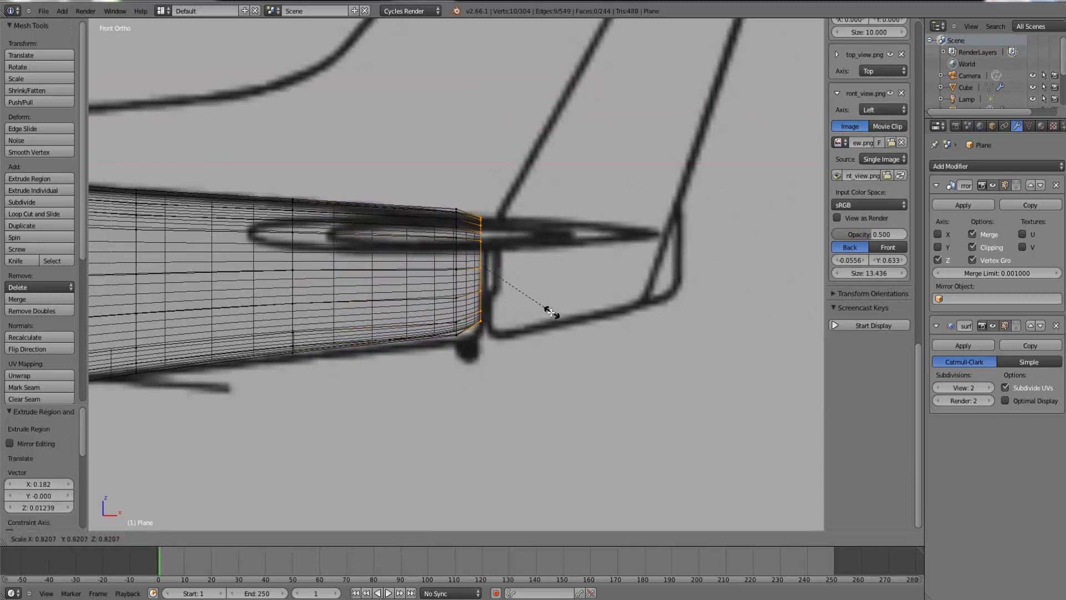
pyautogui.click(550, 313)
pyautogui.press('Tab')
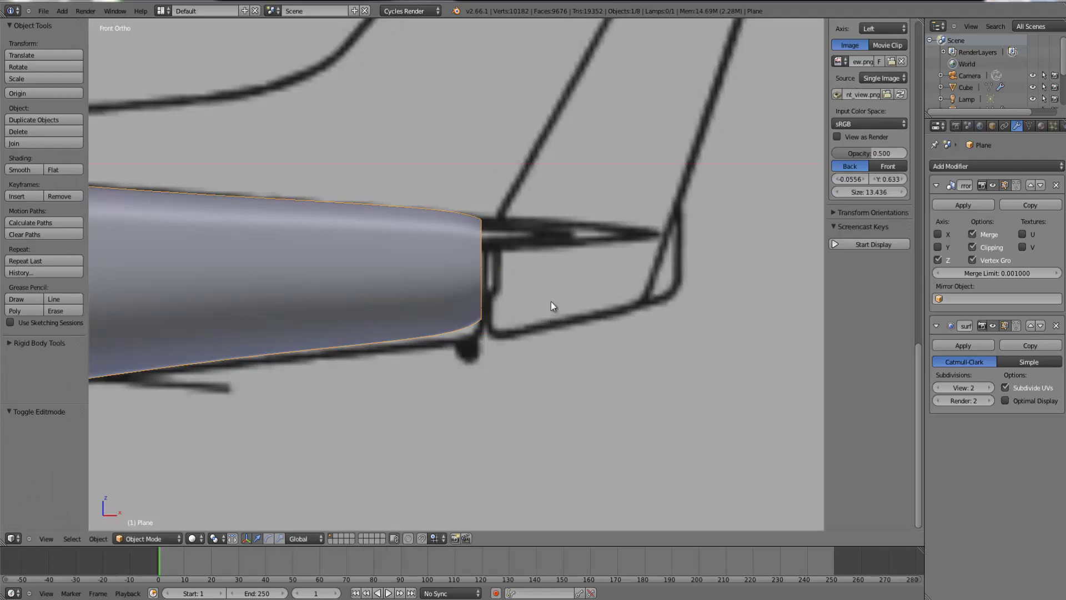
pyautogui.press('Tab')
pyautogui.press('Tab')
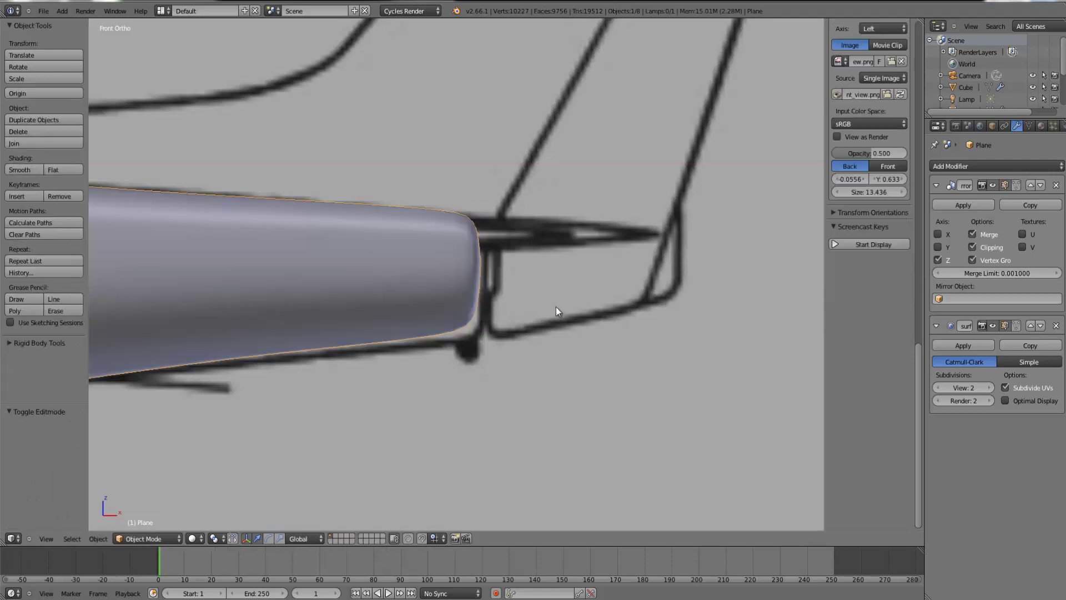
# - Examine the closed tail end and the rear fuselage's smoothness from several angles, with and without the mesh edges shown
pyautogui.scroll(-5, 555, 307)
pyautogui.press('z')
pyautogui.press('z')
pyautogui.moveTo(458, 227); pyautogui.dragTo(477, 163, button='middle')
pyautogui.scroll(6, 414, 260)
pyautogui.press('Tab')
pyautogui.scroll(-2, 476, 202)
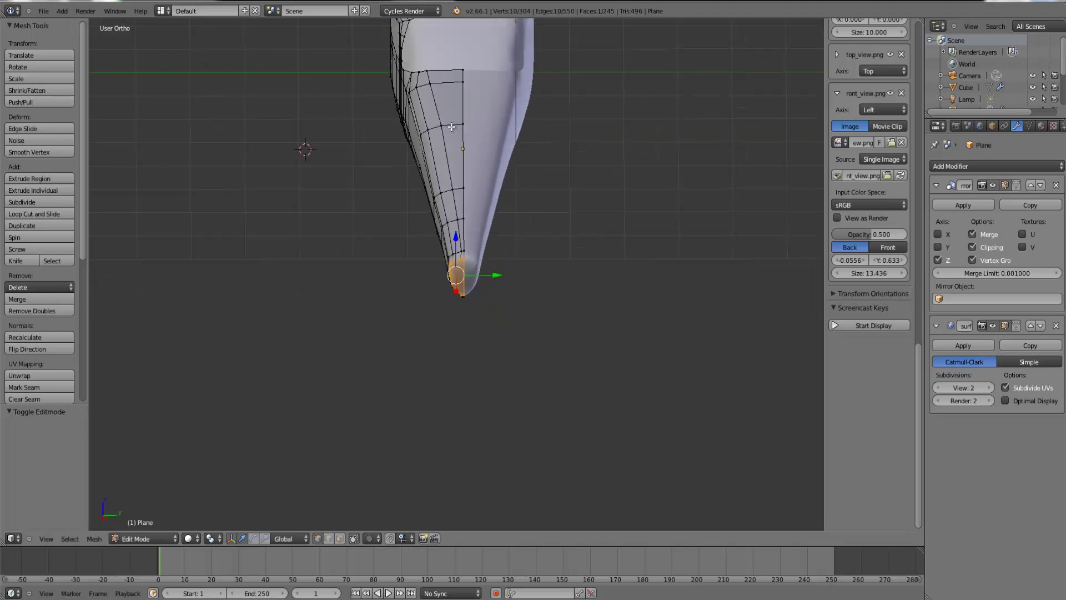
pyautogui.moveTo(468, 232); pyautogui.dragTo(549, 250, button='middle')
pyautogui.press('Tab')
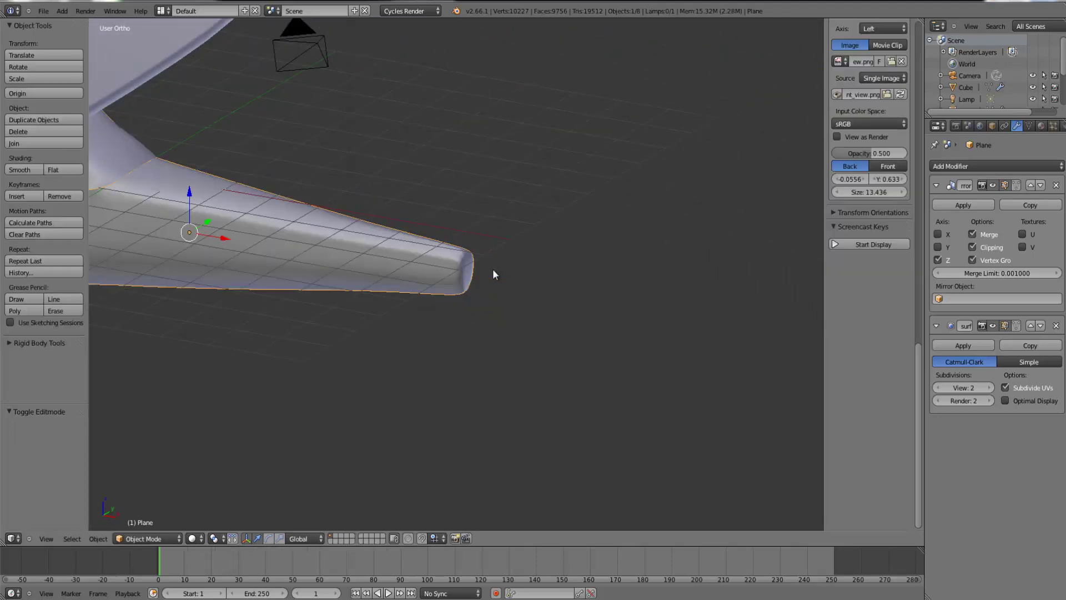
pyautogui.scroll(2, 340, 302)
pyautogui.press('Tab')
pyautogui.moveTo(422, 261); pyautogui.dragTo(510, 217, button='middle')
pyautogui.press('Tab')
pyautogui.scroll(2, 511, 217)
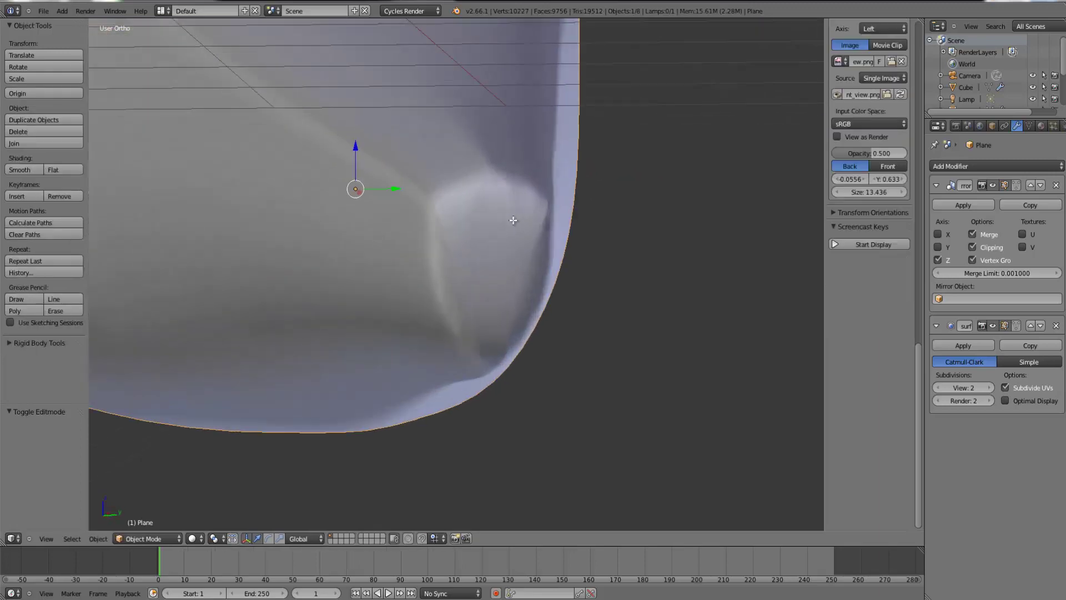
pyautogui.press('Tab')
pyautogui.rightClick(475, 163)
pyautogui.moveTo(475, 163); pyautogui.dragTo(495, 166, button='middle')
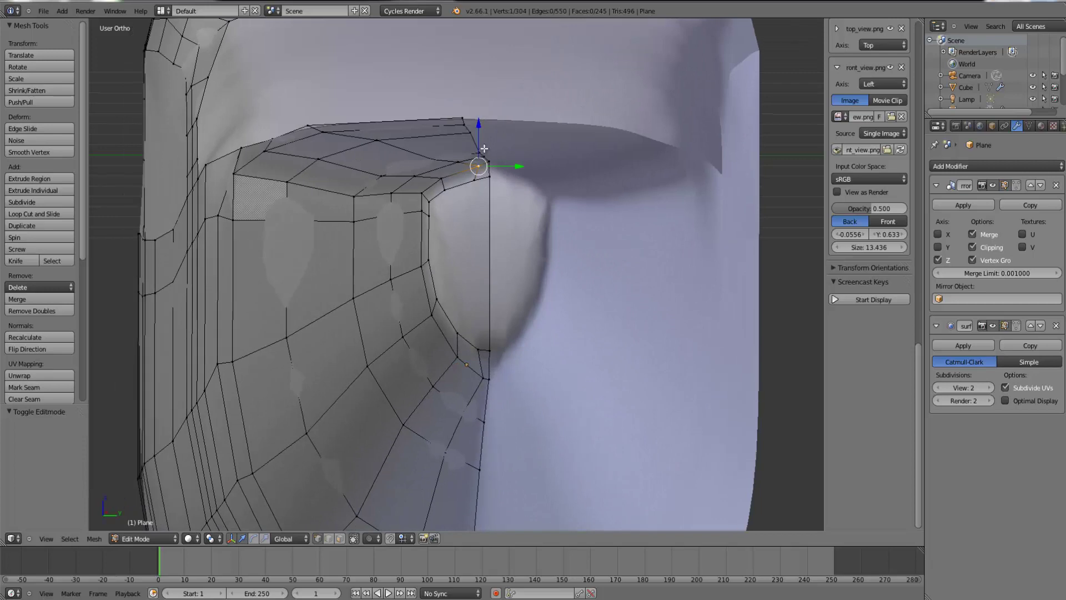
pyautogui.press('Tab')
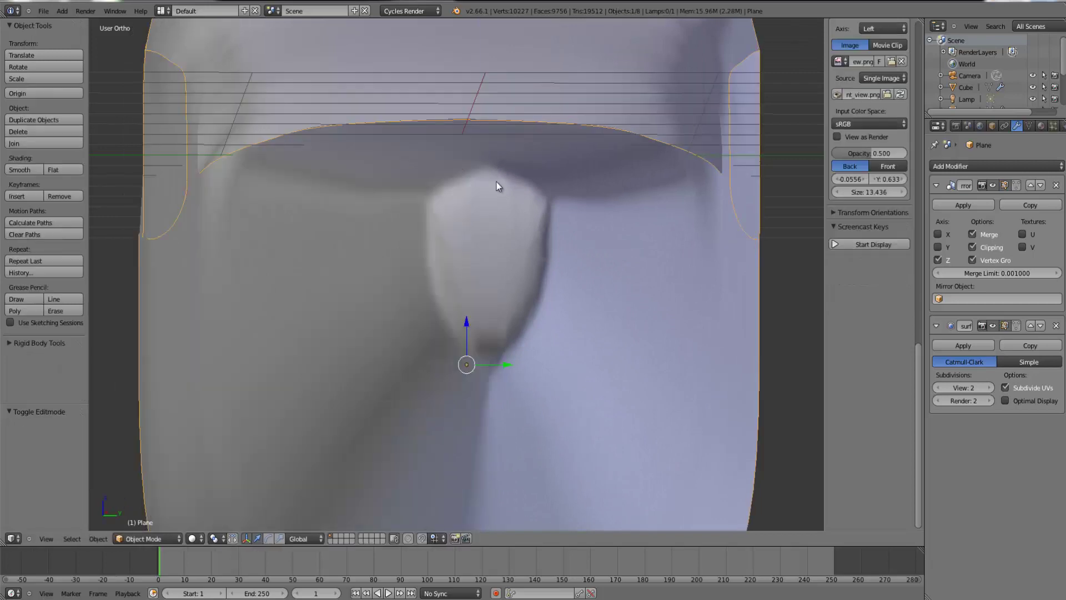
pyautogui.press('KP_1')
pyautogui.scroll(-9, 471, 179)
pyautogui.moveTo(409, 198); pyautogui.dragTo(355, 242, button='middle')
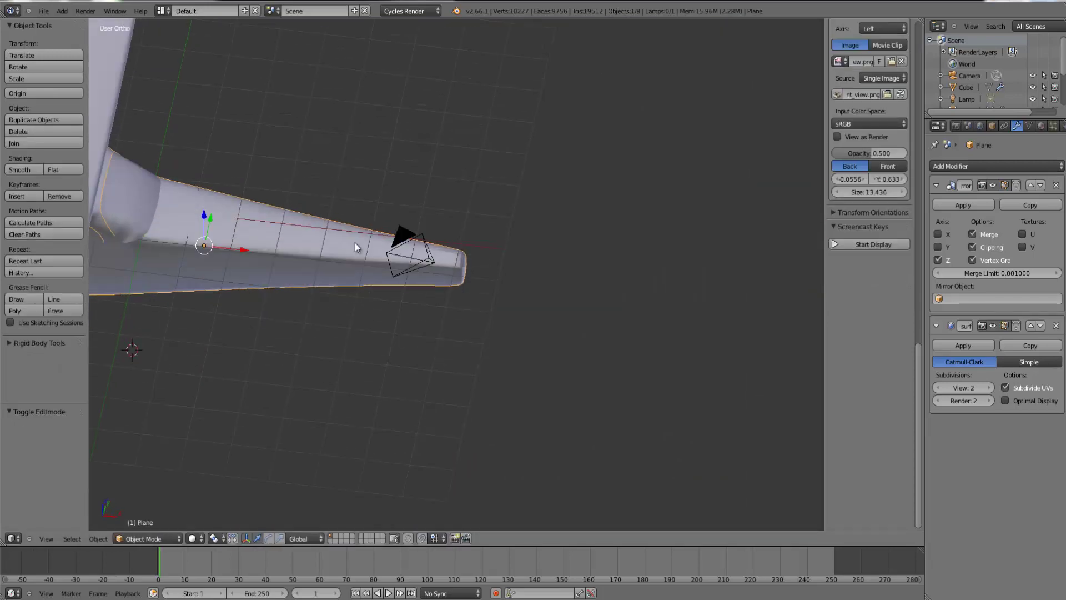
# - In top view, select the end vertex of the inner edge line at the tail tip and move it -0.05161 along Y
pyautogui.scroll(4, 481, 251)
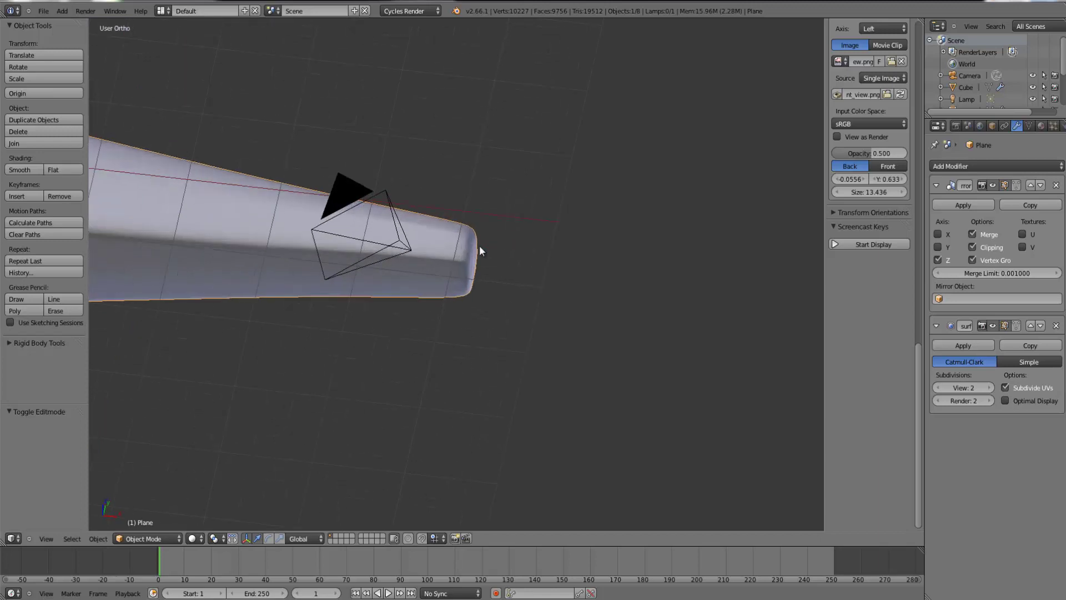
pyautogui.press('Tab')
pyautogui.moveTo(492, 228); pyautogui.dragTo(430, 190, button='middle')
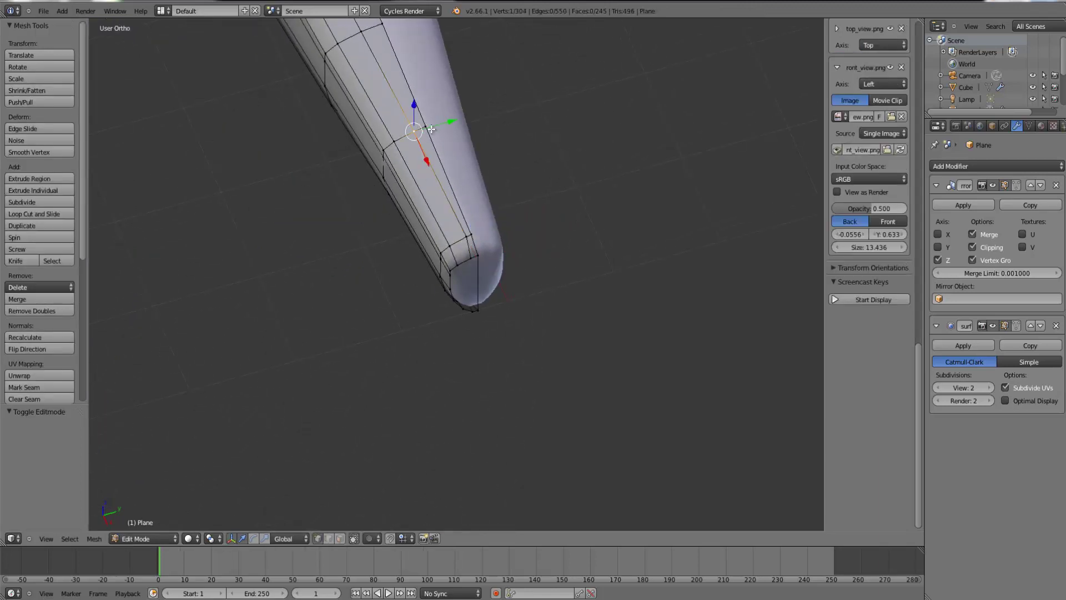
pyautogui.press('KP_7')
pyautogui.moveTo(319, 235); pyautogui.dragTo(319, 238)
pyautogui.scroll(2, 479, 267)
pyautogui.rightClick(456, 259)
pyautogui.moveTo(457, 238); pyautogui.dragTo(459, 250)
pyautogui.moveTo(479, 290); pyautogui.dragTo(474, 264, button='middle')
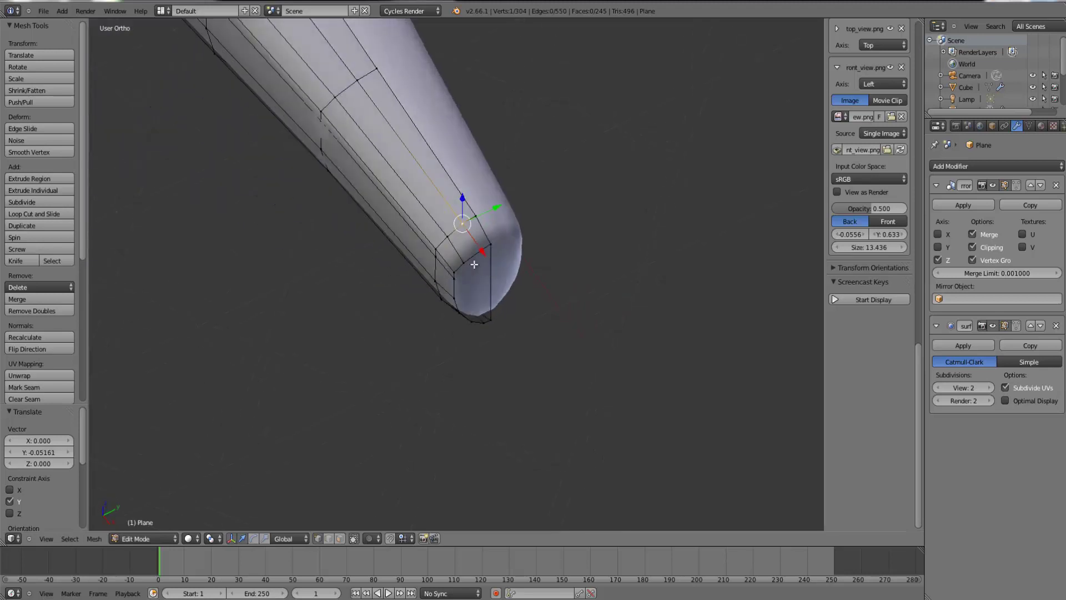
# - Add a lengthwise loop cut beside the rear fuselage's centreline, with an edge slide of about 0.31
pyautogui.press('KP_7')
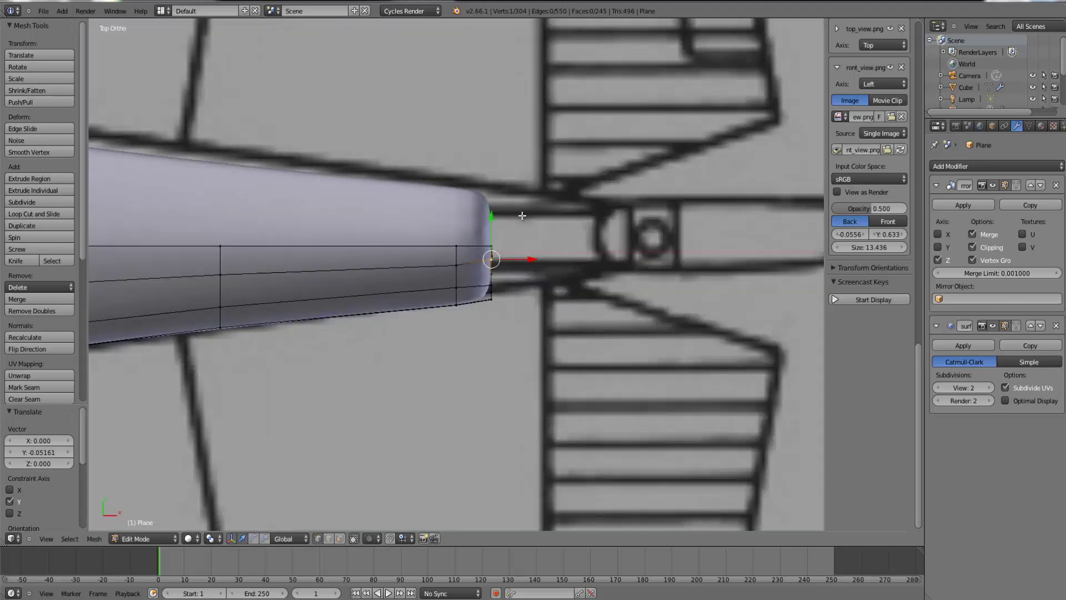
pyautogui.hotkey('ctrl', 'r')
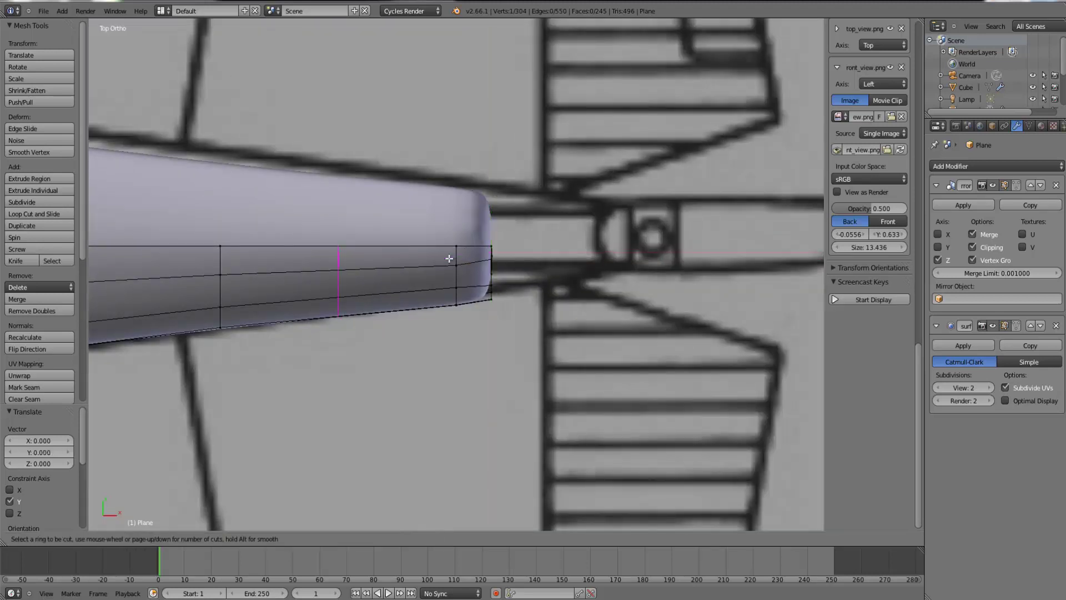
pyautogui.click(453, 256)
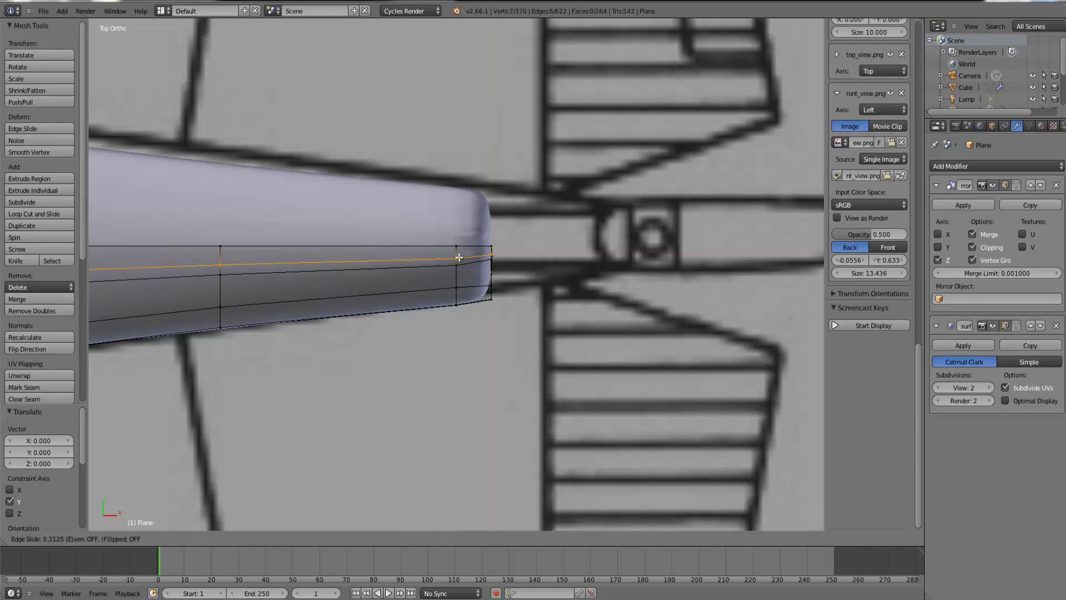
pyautogui.click(458, 257)
# - In top-view wireframe, move the new lengthwise loop's forward vertex 0.134 along Y toward the reference's fin line
pyautogui.scroll(-3, 458, 258)
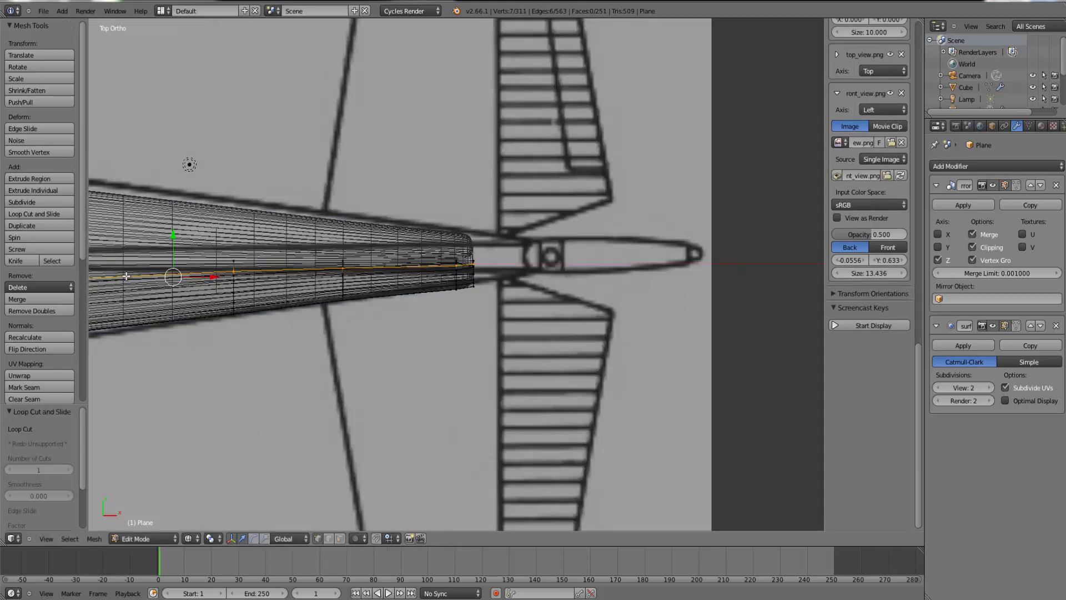
pyautogui.press('KP_Decimal')
pyautogui.press('z')
pyautogui.scroll(6, 278, 416)
pyautogui.press('z')
pyautogui.rightClick(243, 282)
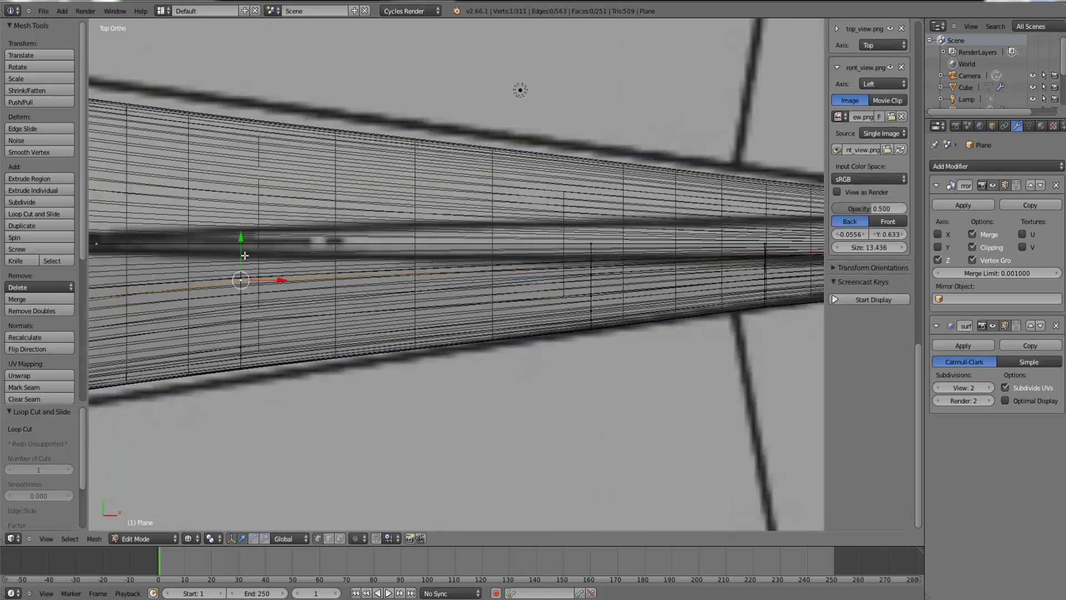
pyautogui.moveTo(242, 252); pyautogui.dragTo(243, 230)
pyautogui.scroll(-3, 245, 254)
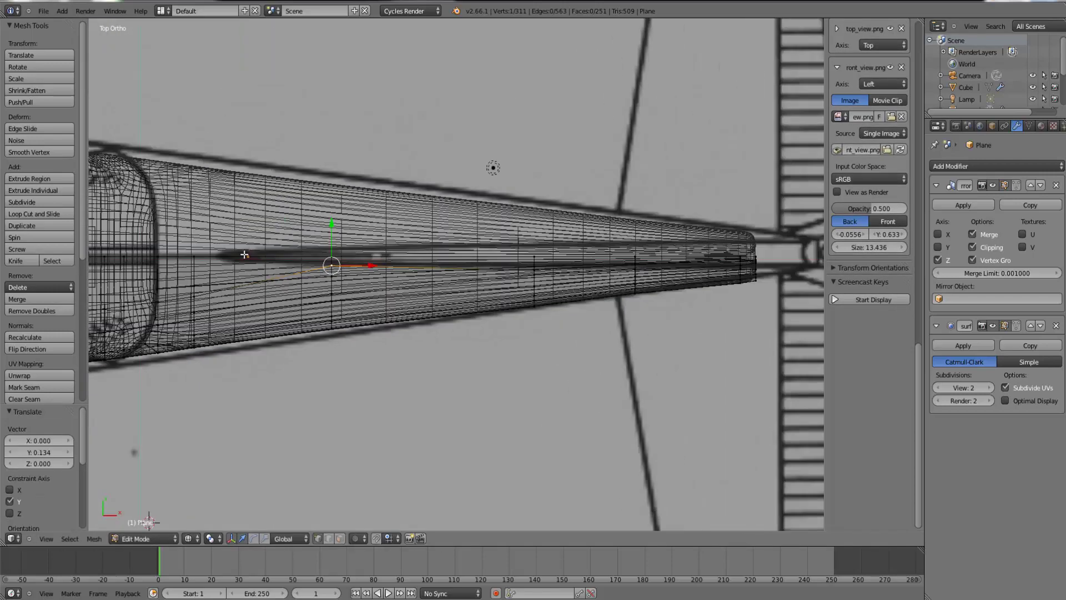
# - Add a crosswise loop cut to the rear fuselage and slide it forward to the front end of the reference's fin line
pyautogui.press('z')
pyautogui.press('z')
pyautogui.hotkey('ctrl', 'r')
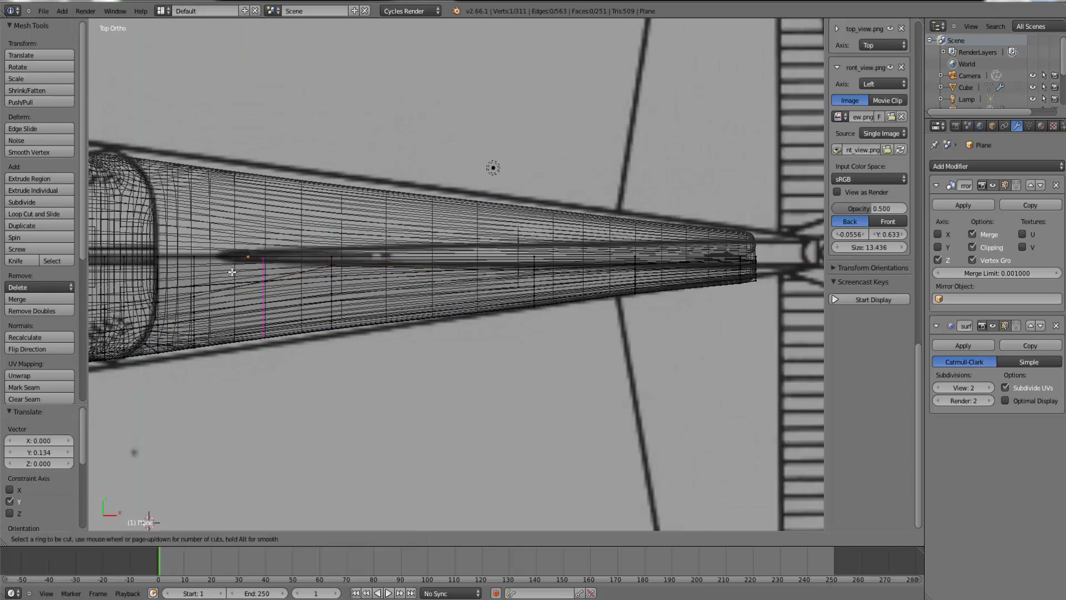
pyautogui.click(231, 273)
pyautogui.click(192, 276)
pyautogui.press('z')
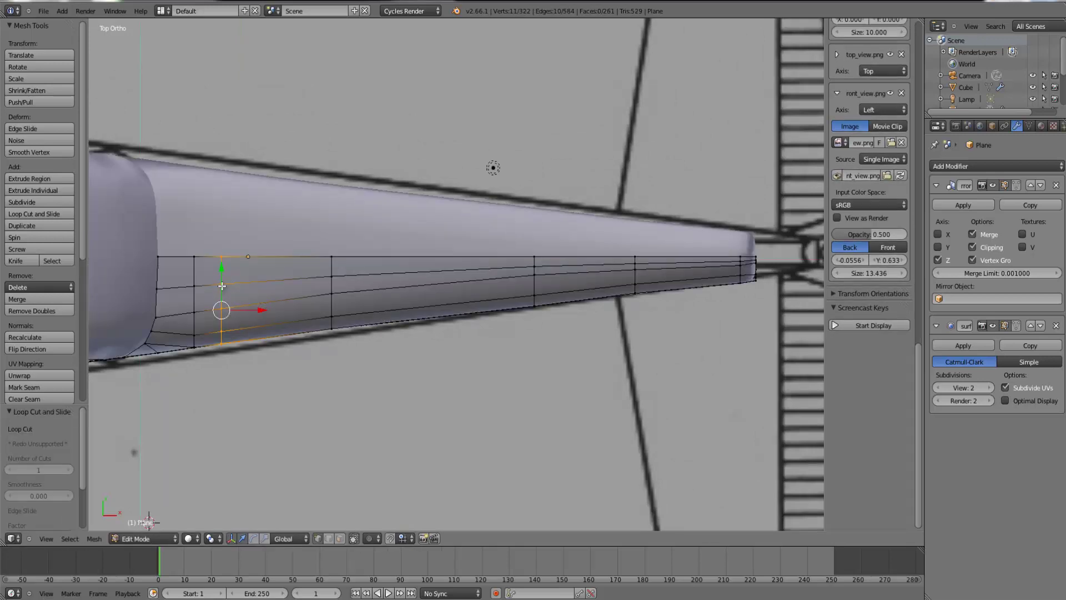
# - Move the vertex where the new crosswise loop meets the lengthwise loop 0.263 along Y, adjust it by -0.0257, and check the surface
pyautogui.rightClick(221, 286)
pyautogui.press('z')
pyautogui.moveTo(226, 262); pyautogui.dragTo(226, 239)
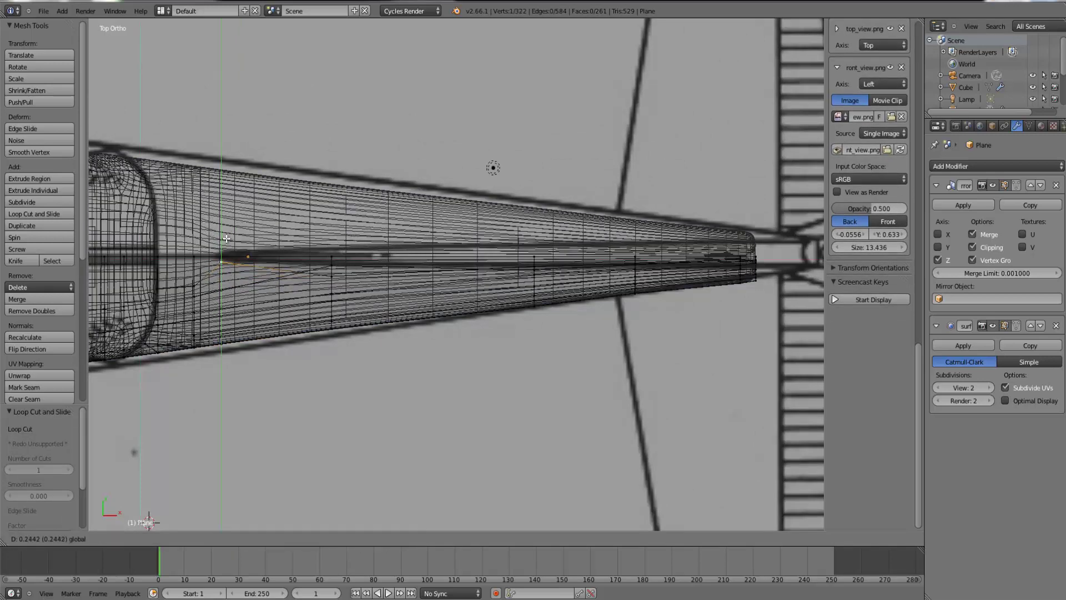
pyautogui.click(230, 238)
pyautogui.press('z')
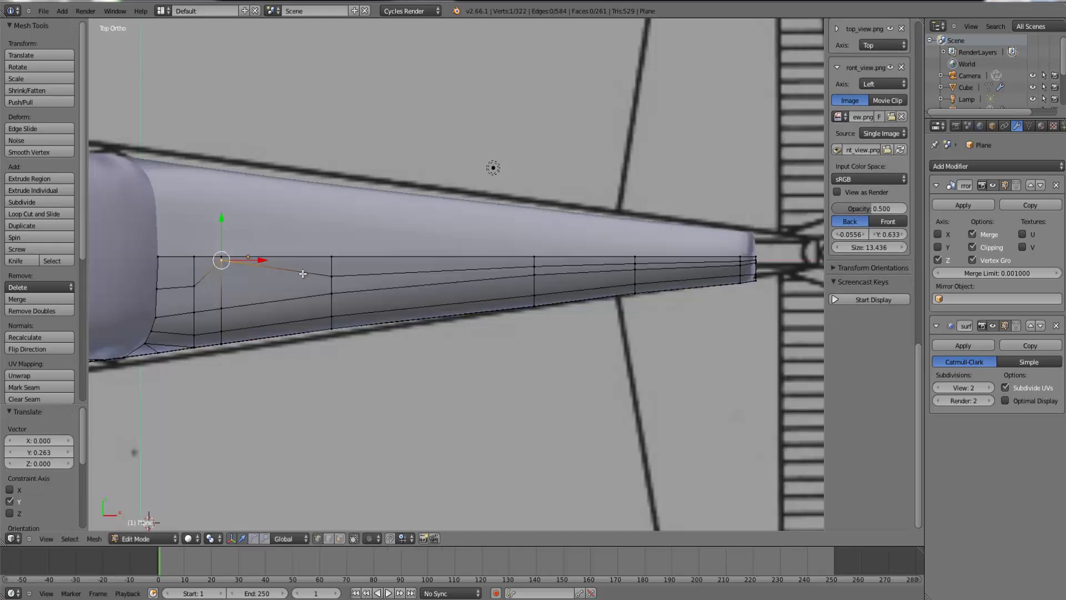
pyautogui.press('z')
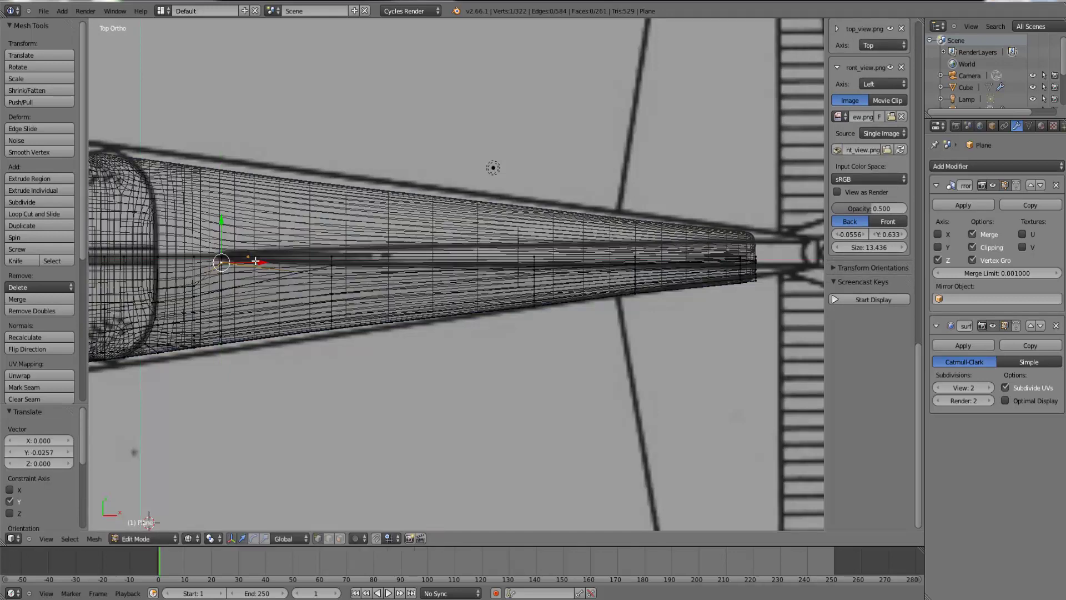
pyautogui.press('Tab')
pyautogui.press('z')
pyautogui.moveTo(347, 356)
pyautogui.mouseDown(button='middle')
pyautogui.moveTo(298, 260)
pyautogui.moveTo(334, 250)
pyautogui.moveTo(409, 294)
pyautogui.moveTo(376, 295)
pyautogui.moveTo(396, 286)
pyautogui.moveTo(373, 281)
pyautogui.mouseUp(button='middle')
# - Move the next vertex aft on the lengthwise loop 0.120 along Y onto the reference's fin line
pyautogui.press('Tab')
pyautogui.press('KP_7')
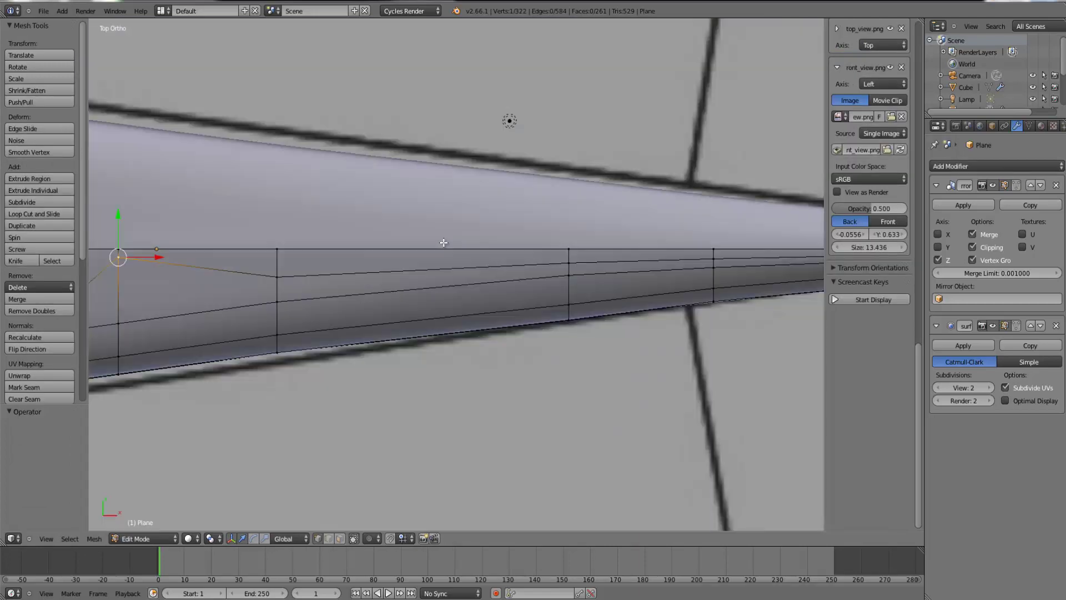
pyautogui.press('z')
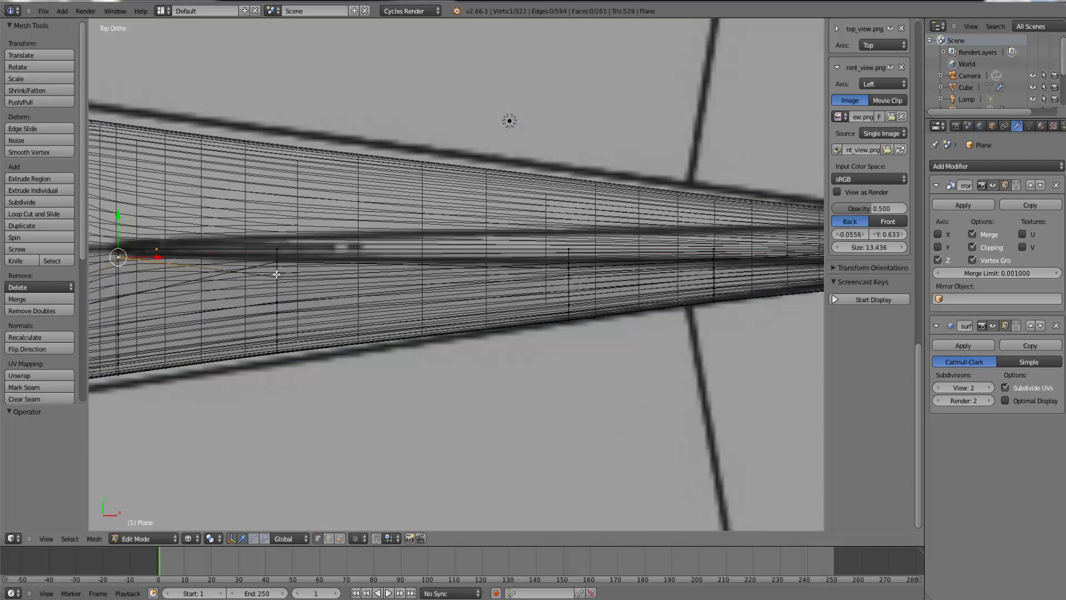
pyautogui.rightClick(281, 279)
pyautogui.press('z')
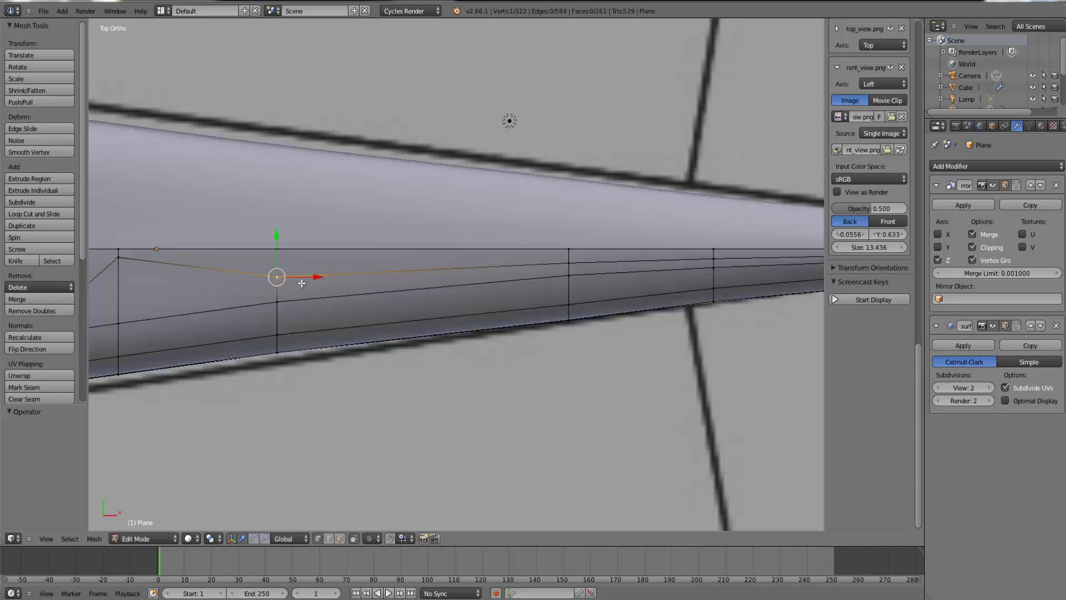
pyautogui.press('z')
pyautogui.press('g')
pyautogui.press('y')
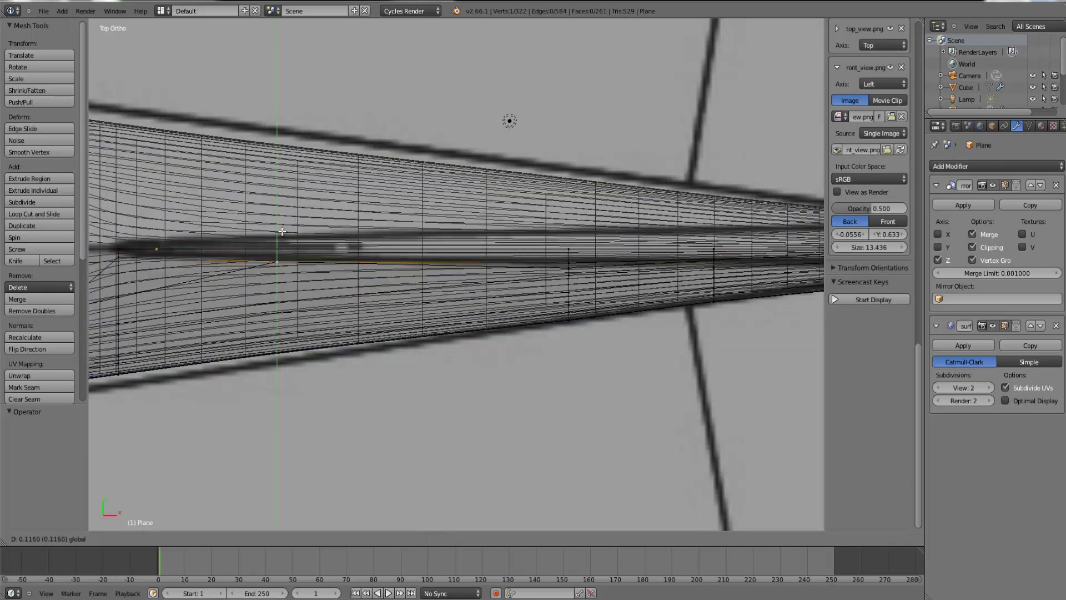
pyautogui.click(283, 230)
# - Move the following vertex aft on the lengthwise loop 0.02231 along Y, and check the smoothed surface in object mode
pyautogui.press('z')
pyautogui.rightClick(573, 260)
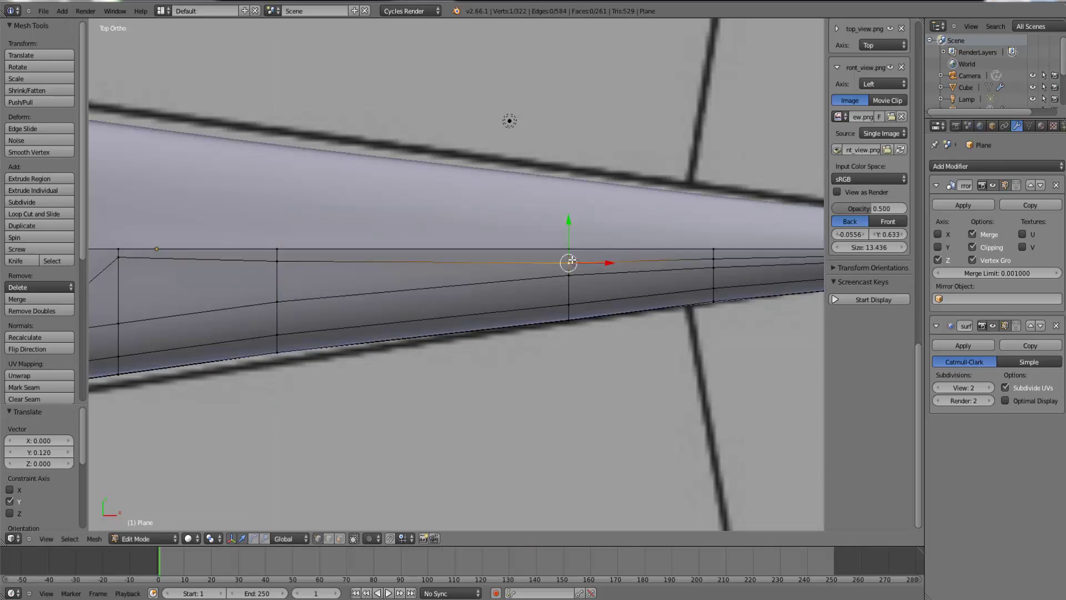
pyautogui.press('z')
pyautogui.press('g')
pyautogui.press('y')
pyautogui.click(509, 258)
pyautogui.press('z')
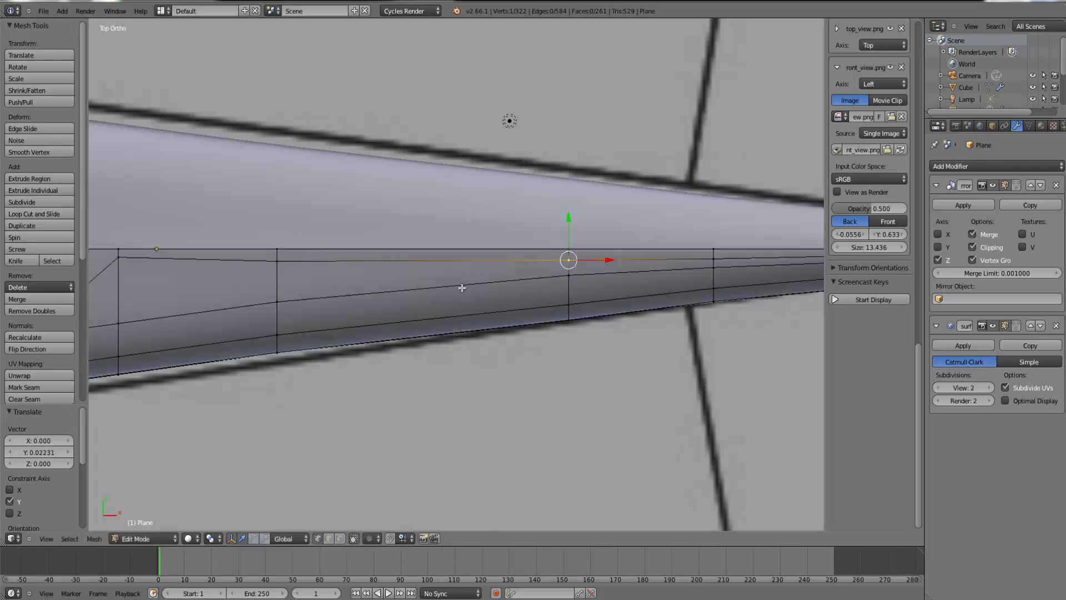
pyautogui.press('Tab')
pyautogui.moveTo(377, 337); pyautogui.dragTo(364, 295, button='middle')
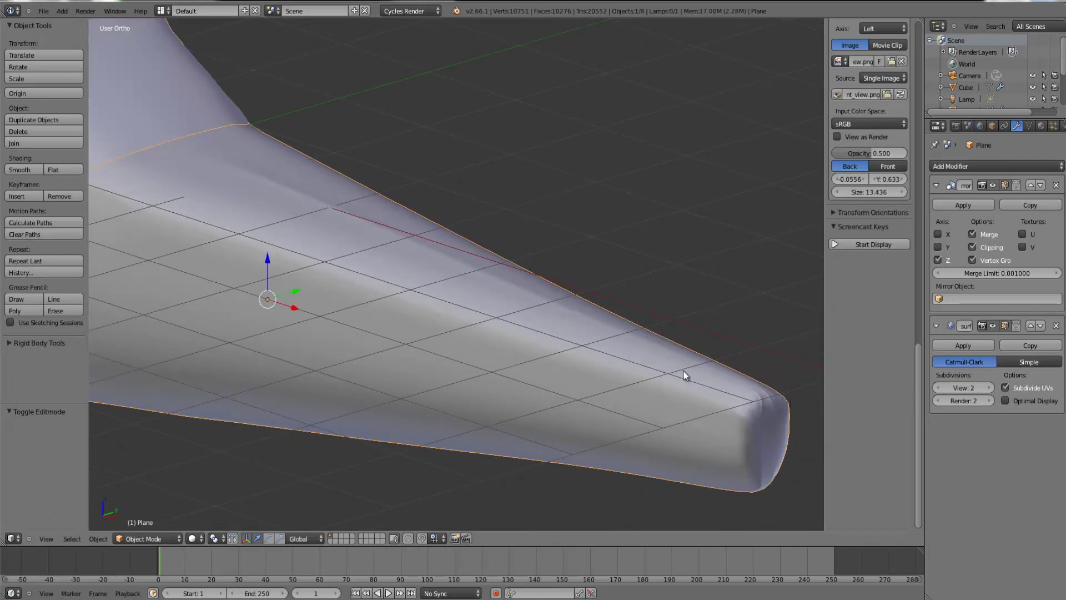
# - In top view, select the vertices of the narrow face strip along the rear fuselage's centreline, starting at the new crosswise loop
pyautogui.press('KP_7')
pyautogui.press('Tab')
pyautogui.press('z')
pyautogui.press('z')
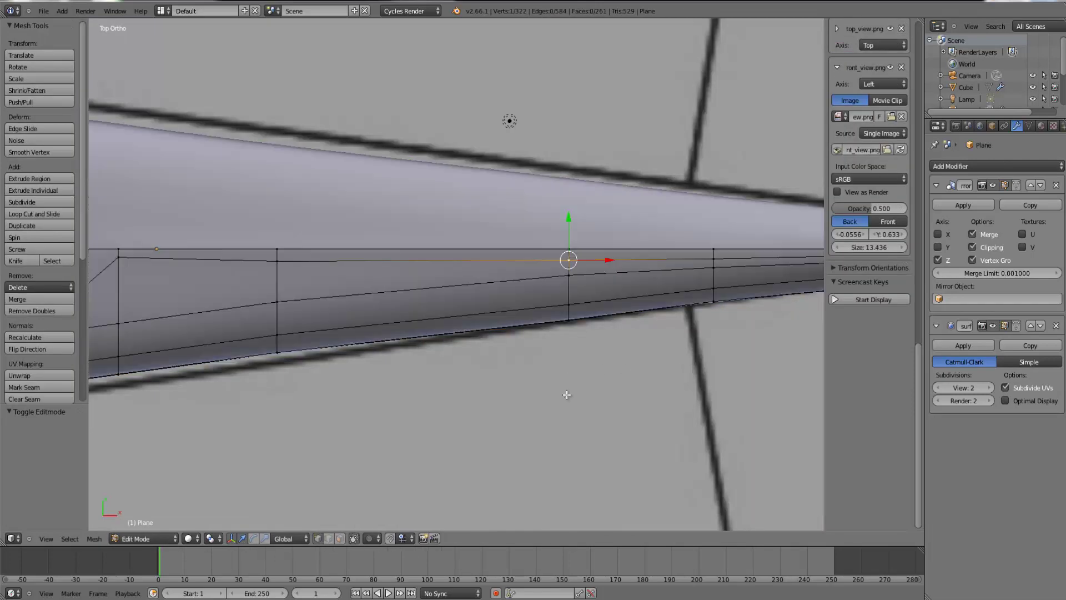
pyautogui.press('z')
pyautogui.press('z')
pyautogui.keyDown('shift'); pyautogui.rightClick(119, 258); pyautogui.keyUp('shift')
pyautogui.keyDown('shift'); pyautogui.rightClick(119, 249); pyautogui.keyUp('shift')
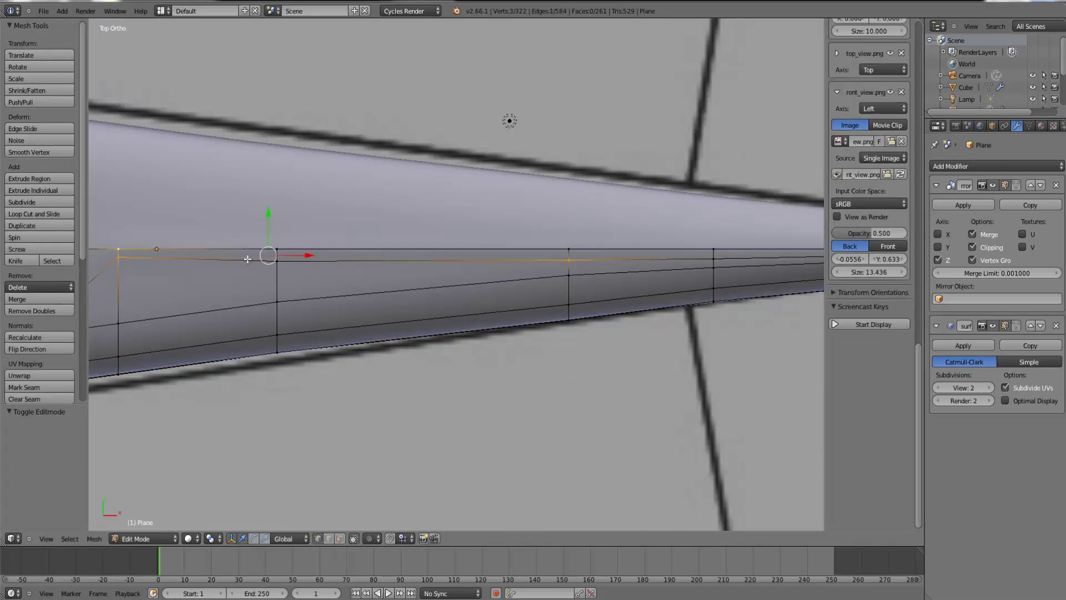
pyautogui.keyDown('shift'); pyautogui.rightClick(279, 265); pyautogui.keyUp('shift')
pyautogui.keyDown('shift'); pyautogui.rightClick(280, 247); pyautogui.keyUp('shift')
pyautogui.keyDown('shift'); pyautogui.rightClick(574, 248); pyautogui.keyUp('shift')
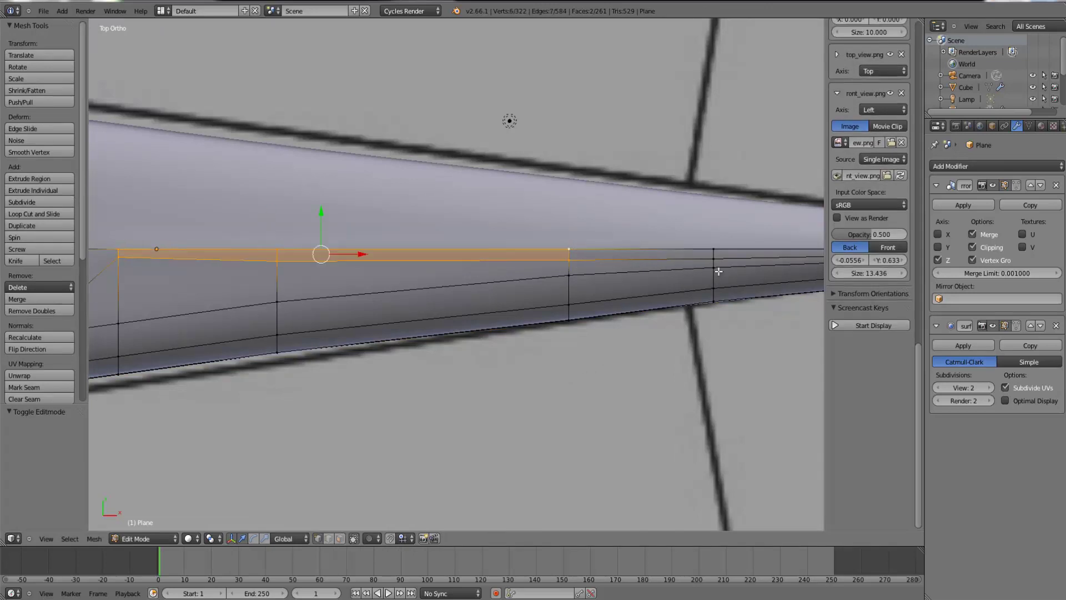
pyautogui.keyDown('shift'); pyautogui.rightClick(714, 249); pyautogui.keyUp('shift')
pyautogui.scroll(-2, 722, 250)
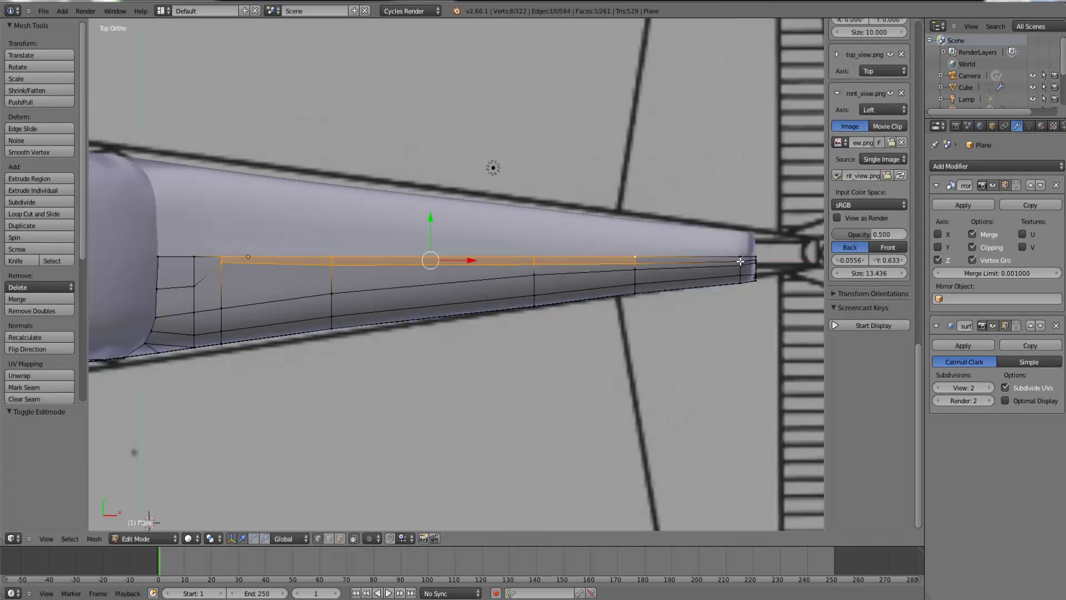
# - Extend the centreline strip selection rearward over the tail tip, including the narrow end face
pyautogui.press('z')
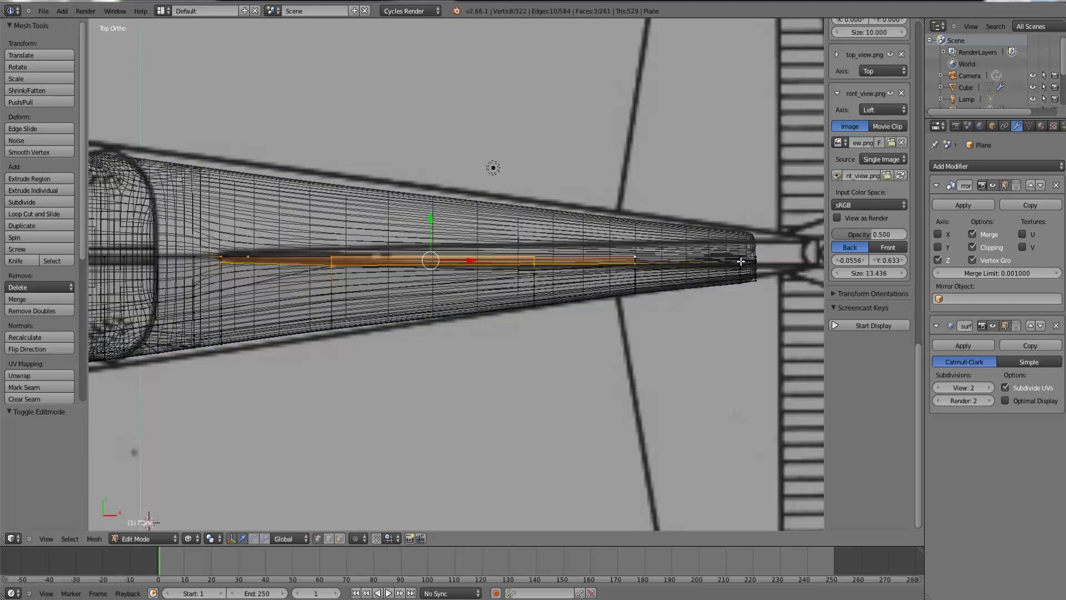
pyautogui.scroll(-2, 741, 261)
pyautogui.press('KP_1')
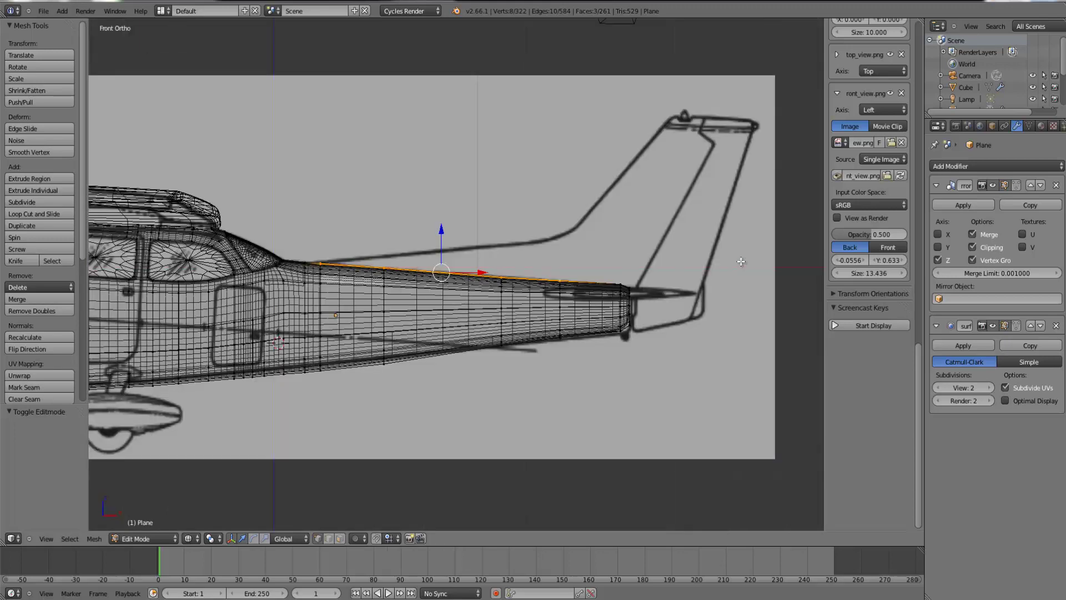
pyautogui.scroll(3, 741, 261)
pyautogui.moveTo(736, 271); pyautogui.dragTo(662, 335, button='middle')
pyautogui.press('z')
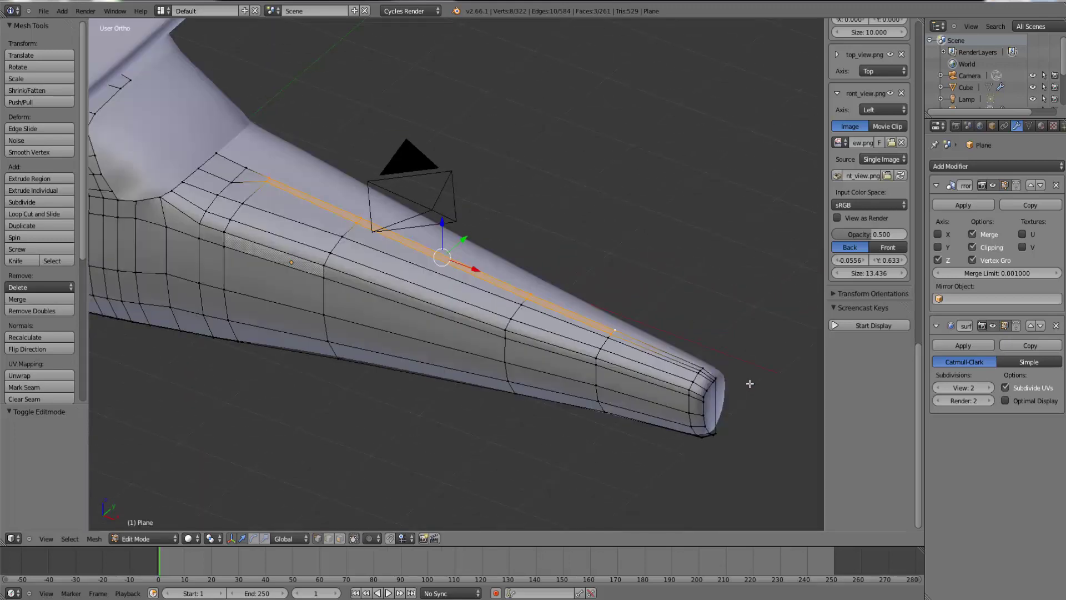
pyautogui.keyDown('shift'); pyautogui.rightClick(703, 367); pyautogui.keyUp('shift')
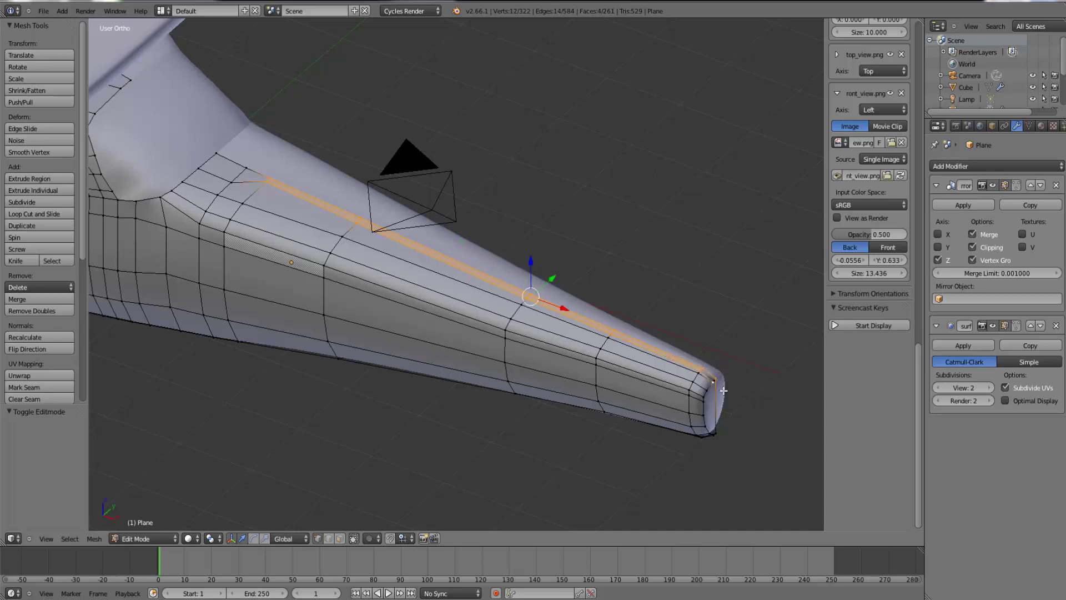
pyautogui.scroll(-2, 725, 391)
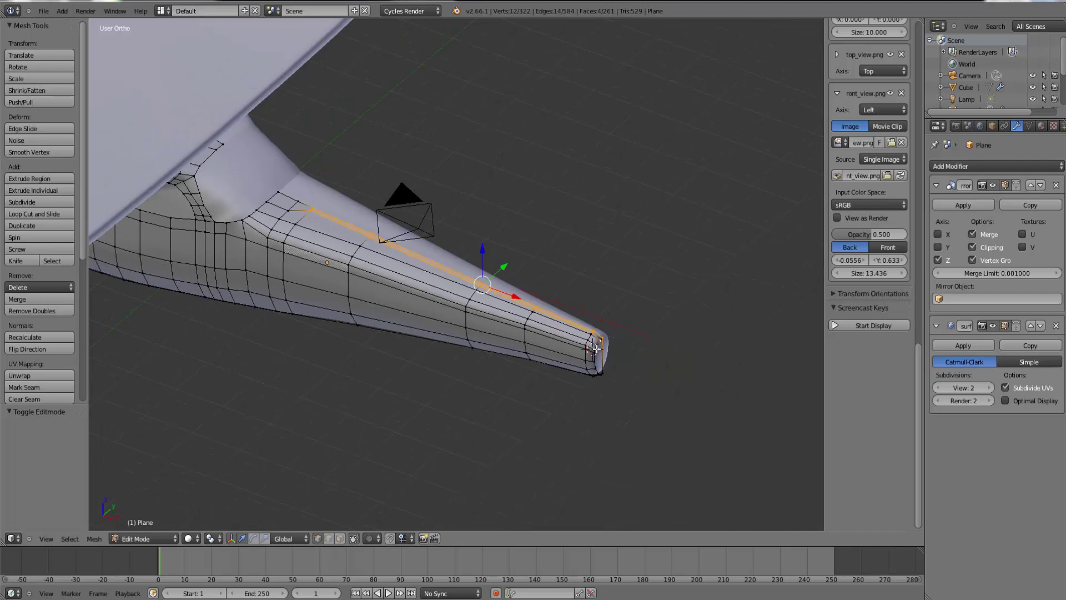
pyautogui.hotkey('alt', 'Home')
pyautogui.scroll(11, 577, 319)
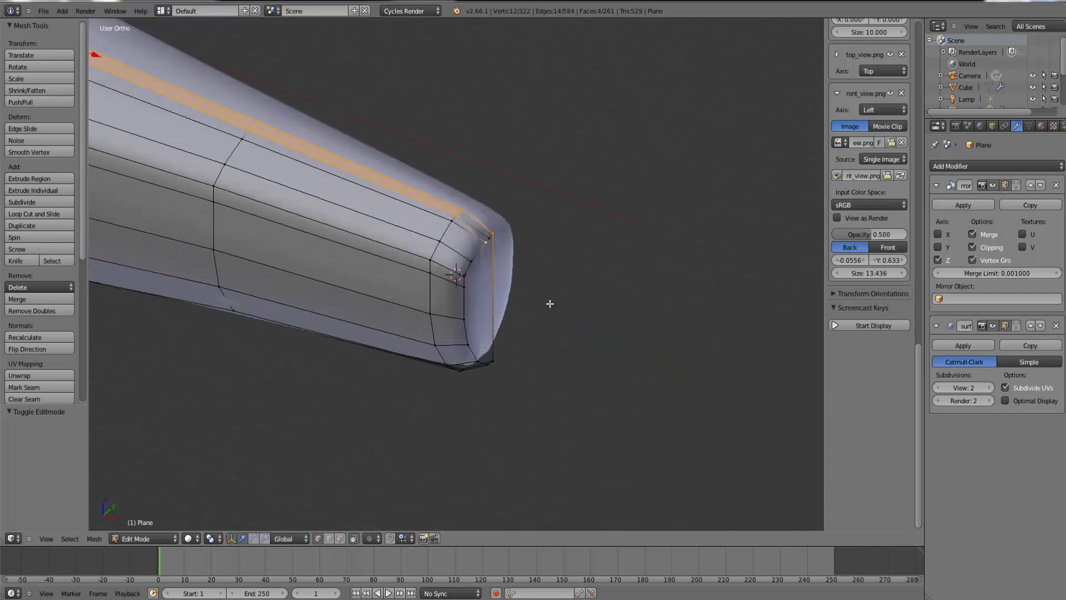
pyautogui.keyDown('shift'); pyautogui.rightClick(523, 202); pyautogui.keyUp('shift')
pyautogui.scroll(-4, 545, 218)
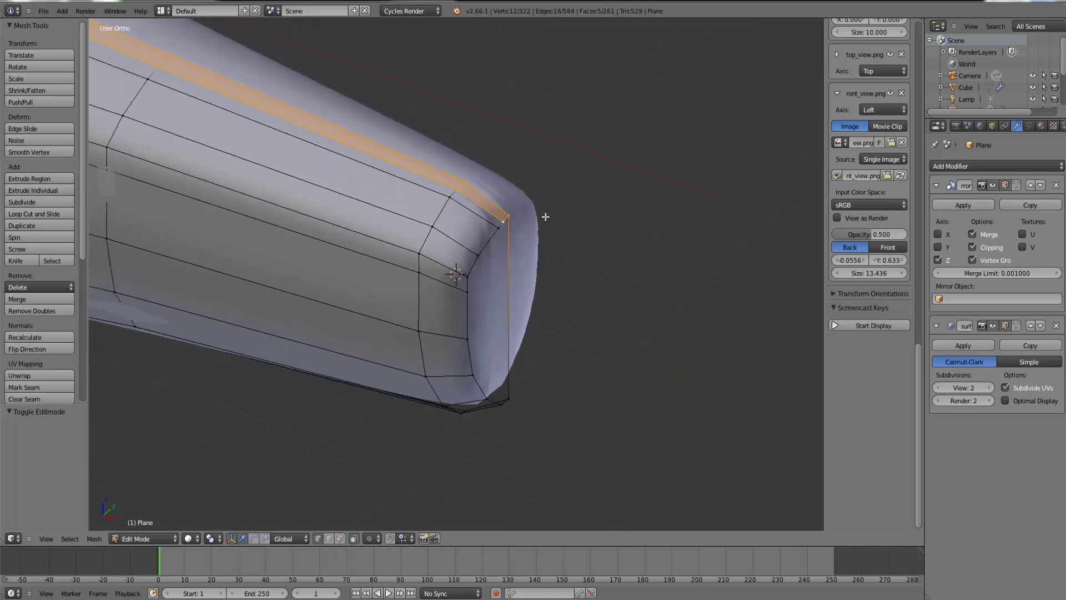
# - In front view, extrude the selected strip upward by 0.730 in Z, with X 0.09120 and Y -0.129, to start the vertical fin
pyautogui.press('KP_1')
pyautogui.scroll(-1, 530, 267)
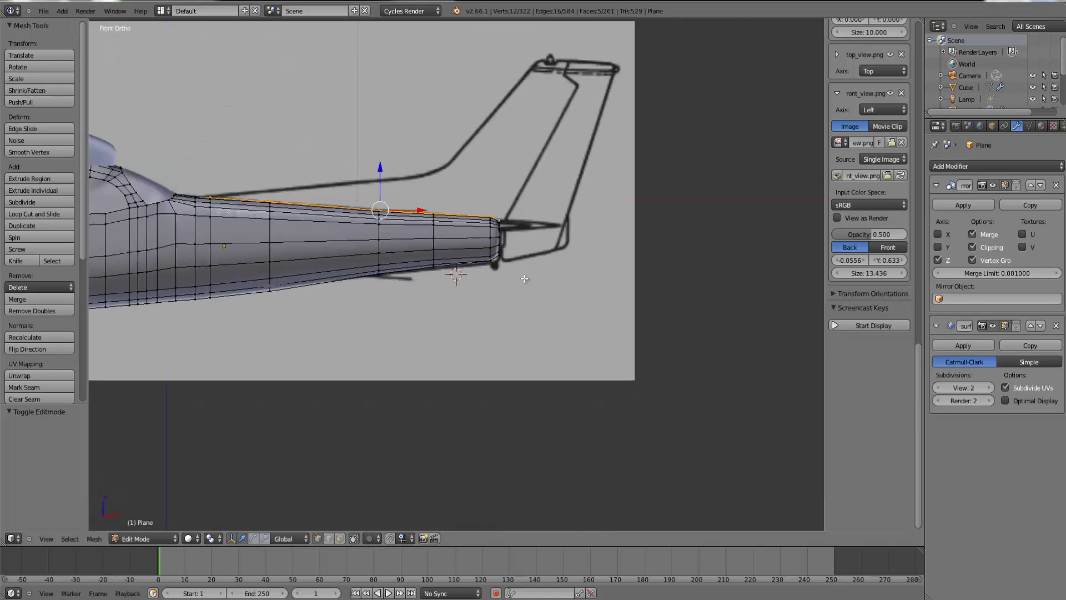
pyautogui.press('e')
pyautogui.click(552, 253)
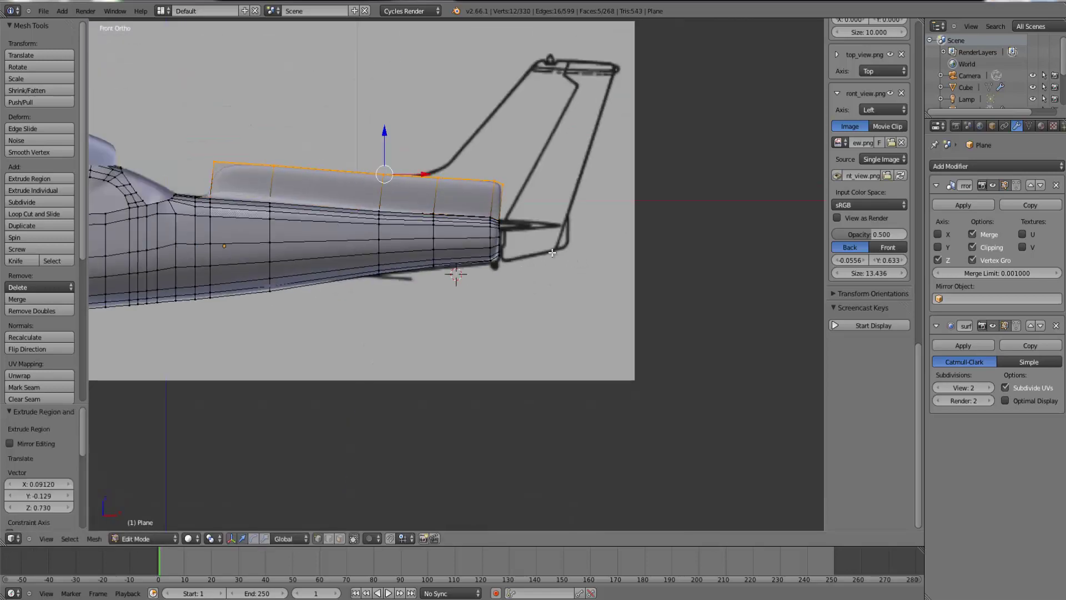
# - In wireframe, select the rearmost top vertices of the extruded strip and move them 0.570 in X and 0.131 in Z along the fin's rear line
pyautogui.rightClick(507, 182)
pyautogui.press('b')
pyautogui.press('z')
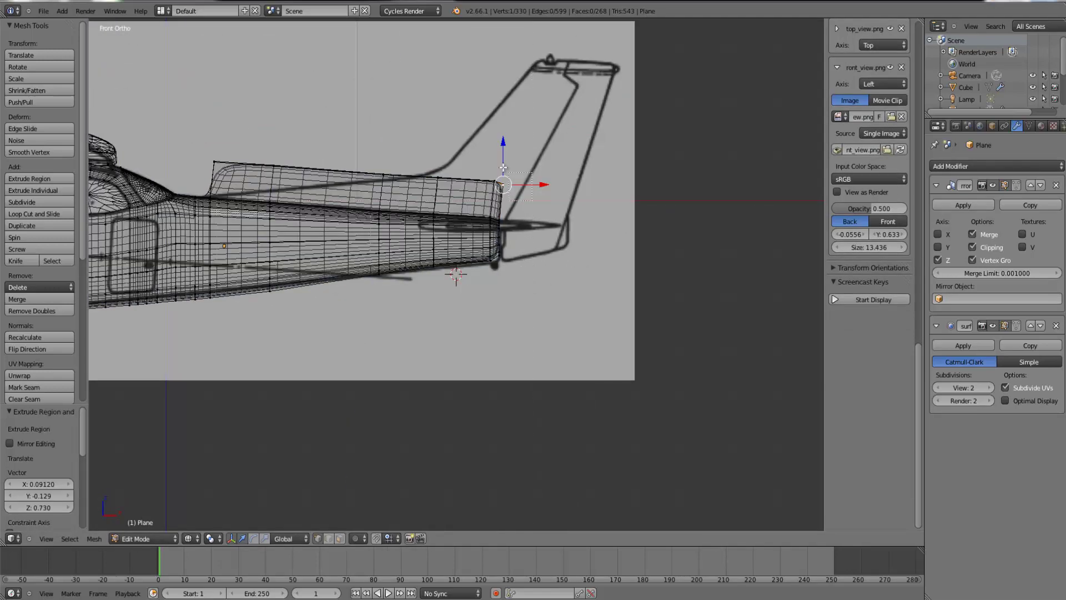
pyautogui.moveTo(503, 167); pyautogui.dragTo(488, 161)
pyautogui.press('b')
pyautogui.press('g')
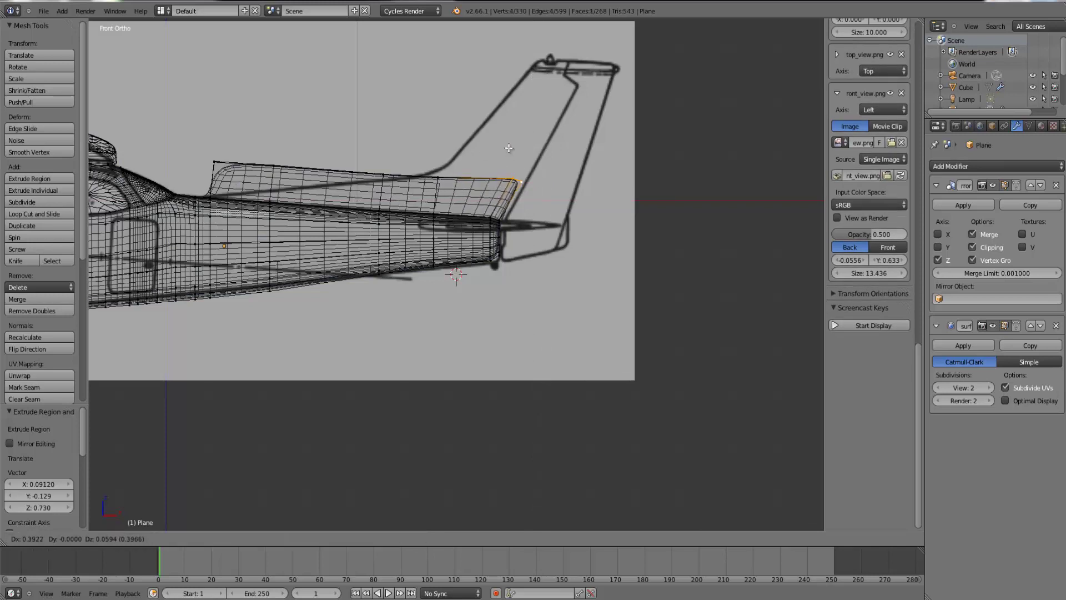
pyautogui.click(519, 143)
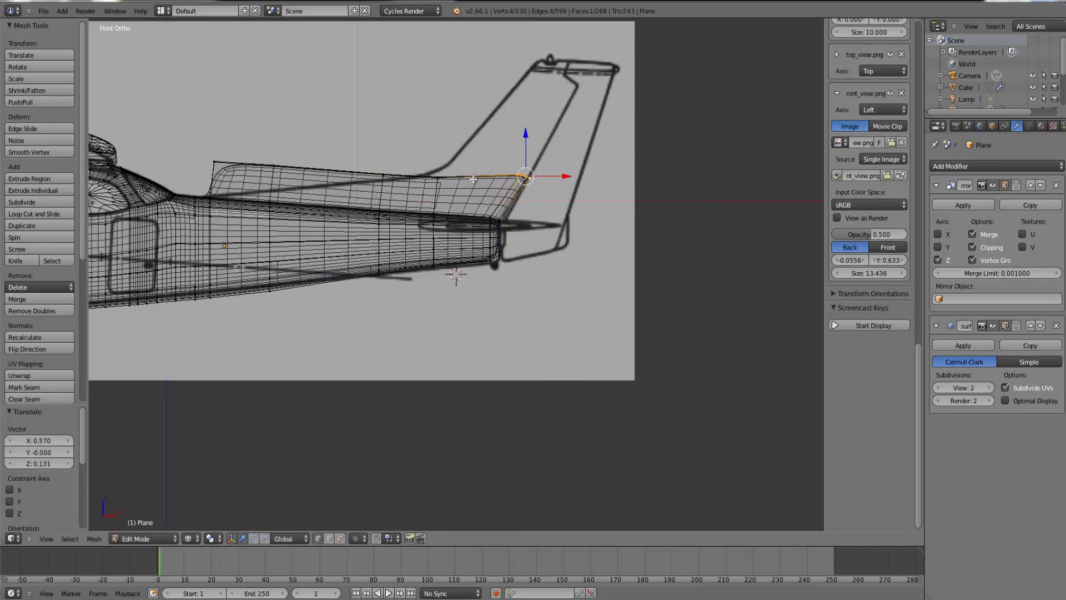
# - Move the next top vertex pair ahead of the rear corner aft by X 1.379 and Z 0.0713
pyautogui.rightClick(438, 178)
pyautogui.press('b')
pyautogui.moveTo(467, 190); pyautogui.dragTo(436, 144)
pyautogui.press('g')
pyautogui.click(477, 140)
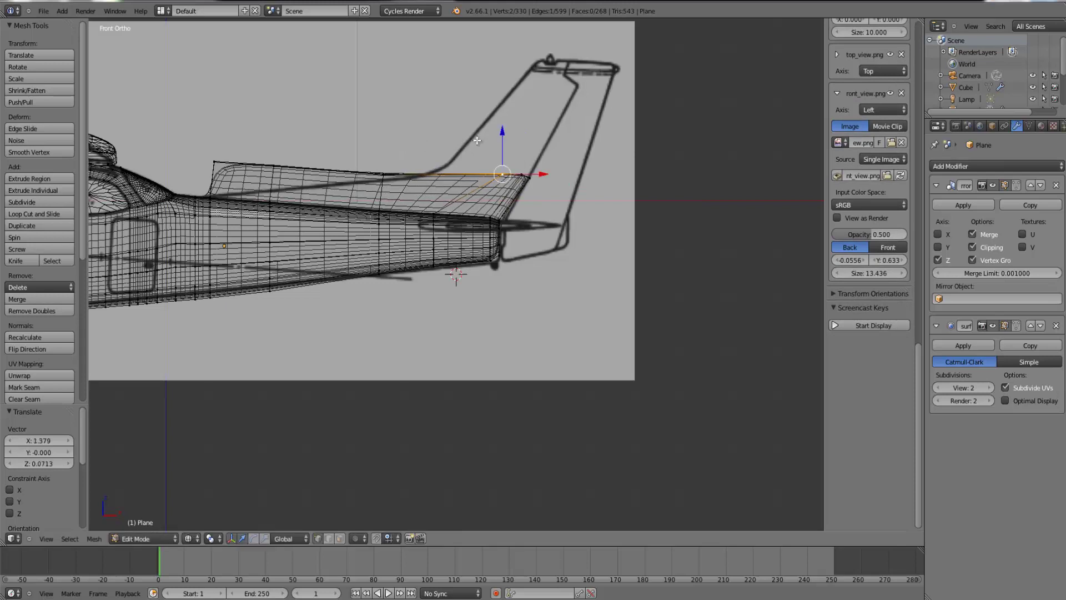
# - Move the following top vertex pair X 1.283 and Z 0.05942, and shift it X -0.734 and Z -0.144 onto the outline ahead of the fin
pyautogui.rightClick(410, 169)
pyautogui.keyDown('shift'); pyautogui.rightClick(362, 161); pyautogui.keyUp('shift')
pyautogui.press('g')
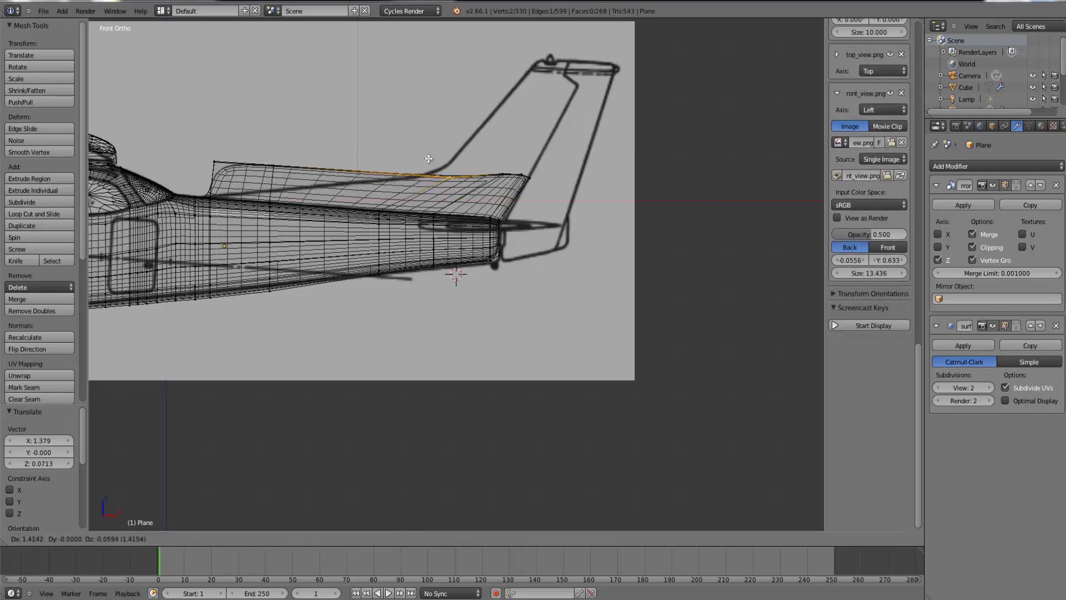
pyautogui.click(368, 178)
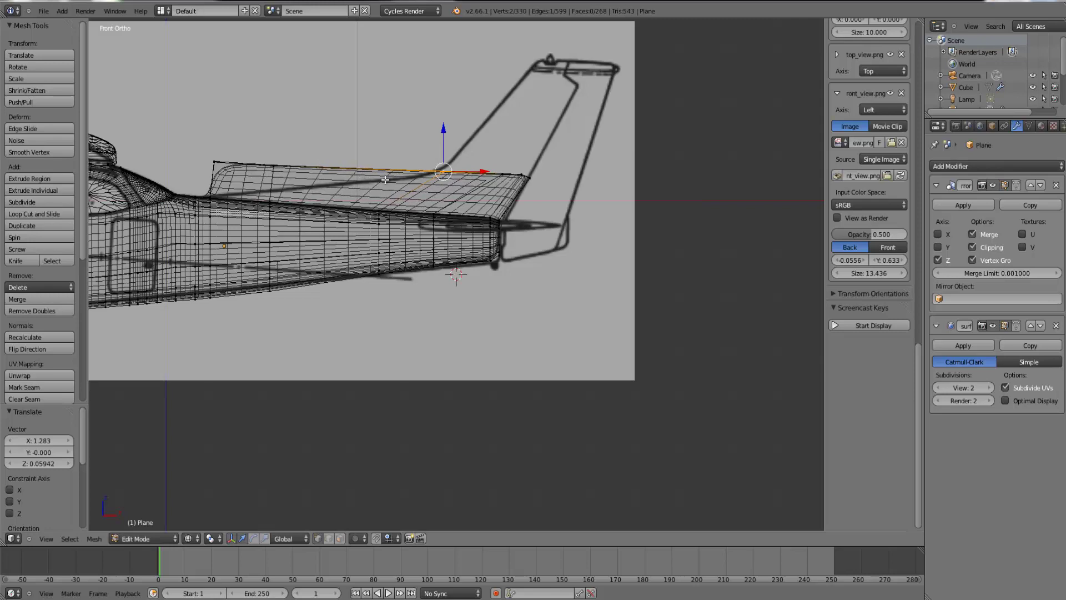
pyautogui.scroll(8, 385, 179)
pyautogui.scroll(-5, 385, 180)
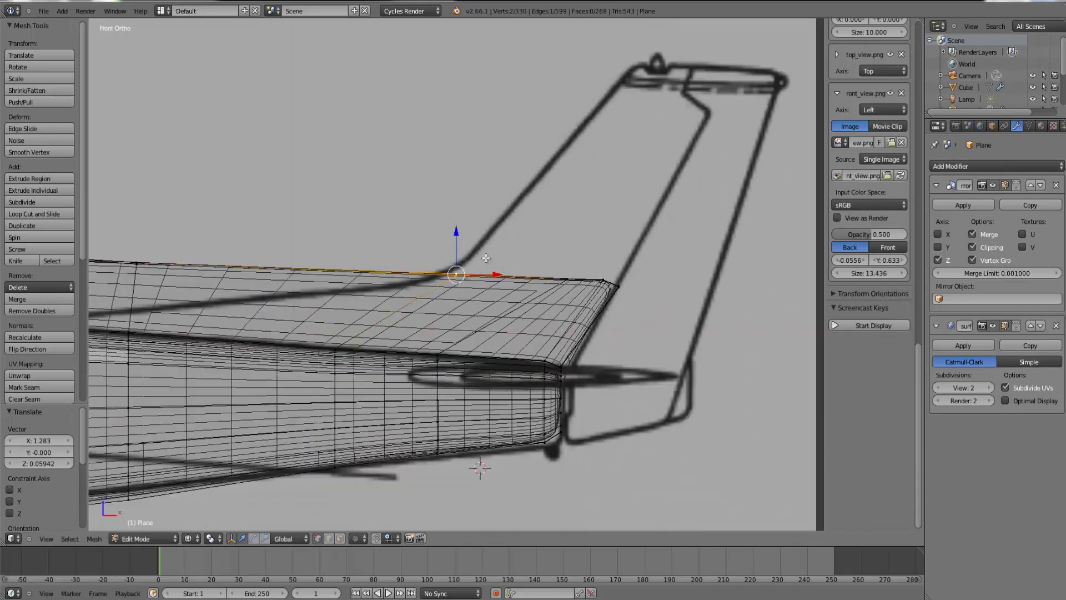
pyautogui.scroll(-1, 486, 258)
pyautogui.press('g')
pyautogui.click(547, 277)
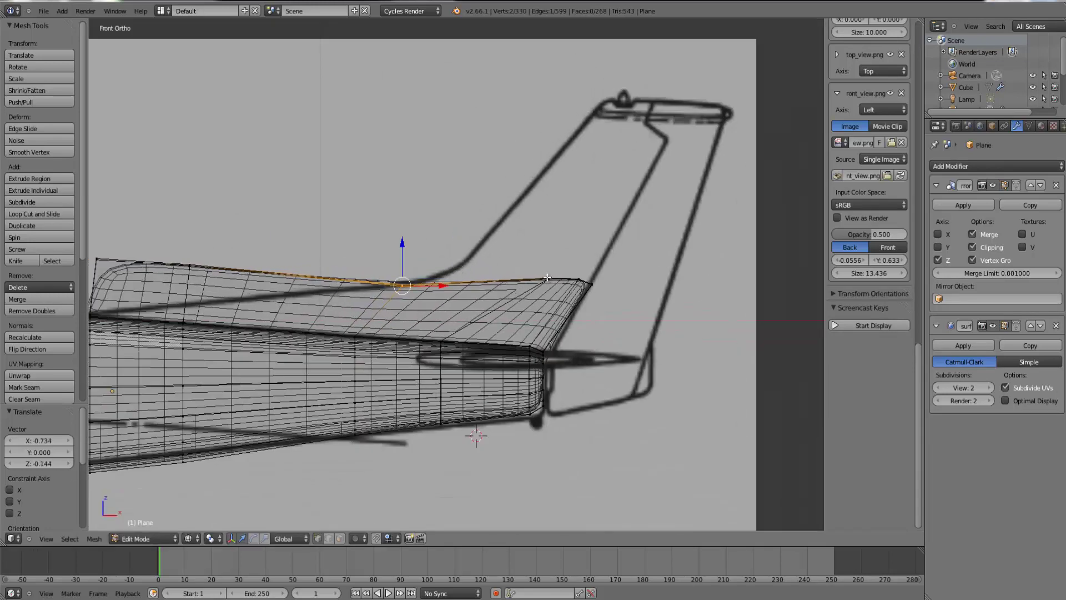
# - Move the top vertex pair just ahead of the rear corner by X -1.295 and Z 0.06814 to the base of the fin's leading edge
pyautogui.rightClick(548, 277)
pyautogui.press('g')
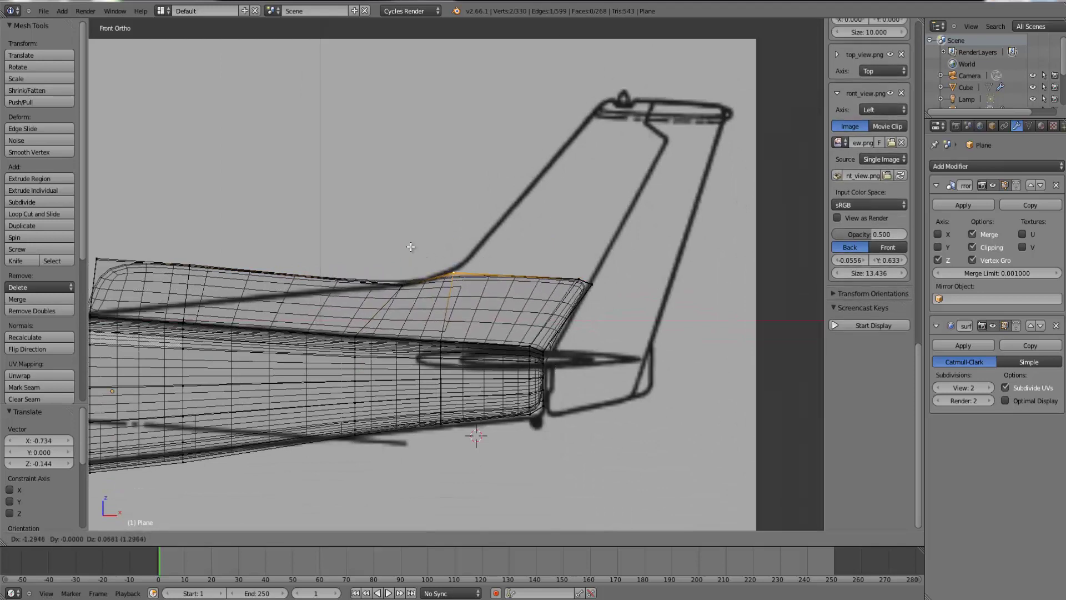
pyautogui.click(411, 247)
# - Lower the two forward top vertex pairs onto the fuselage's dorsal line along Z, the rear one of them by 0.485
pyautogui.rightClick(209, 273)
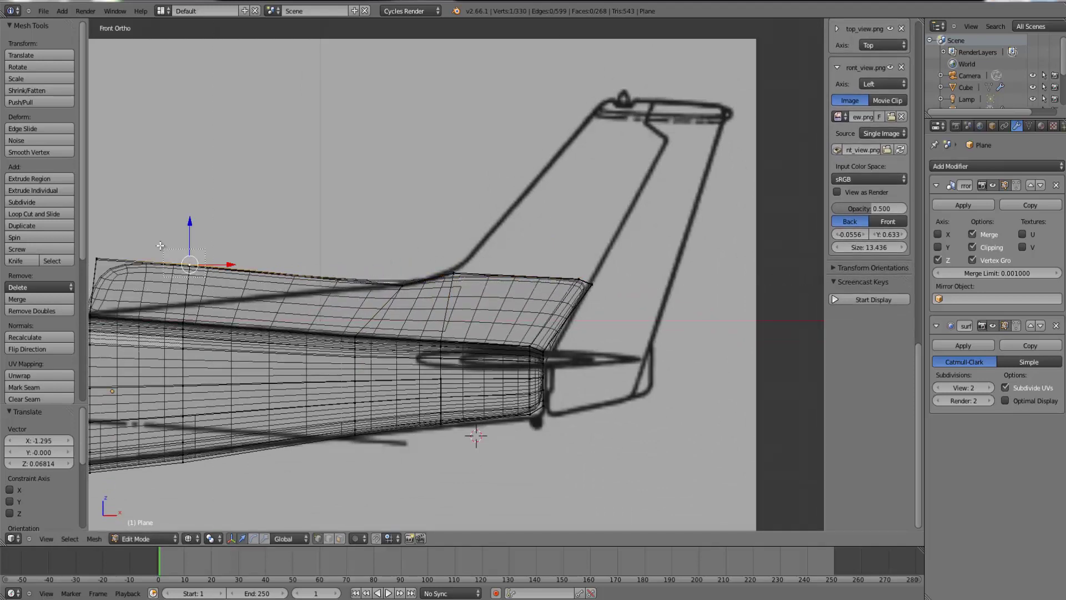
pyautogui.moveTo(160, 246); pyautogui.dragTo(158, 244)
pyautogui.press('g')
pyautogui.press('z')
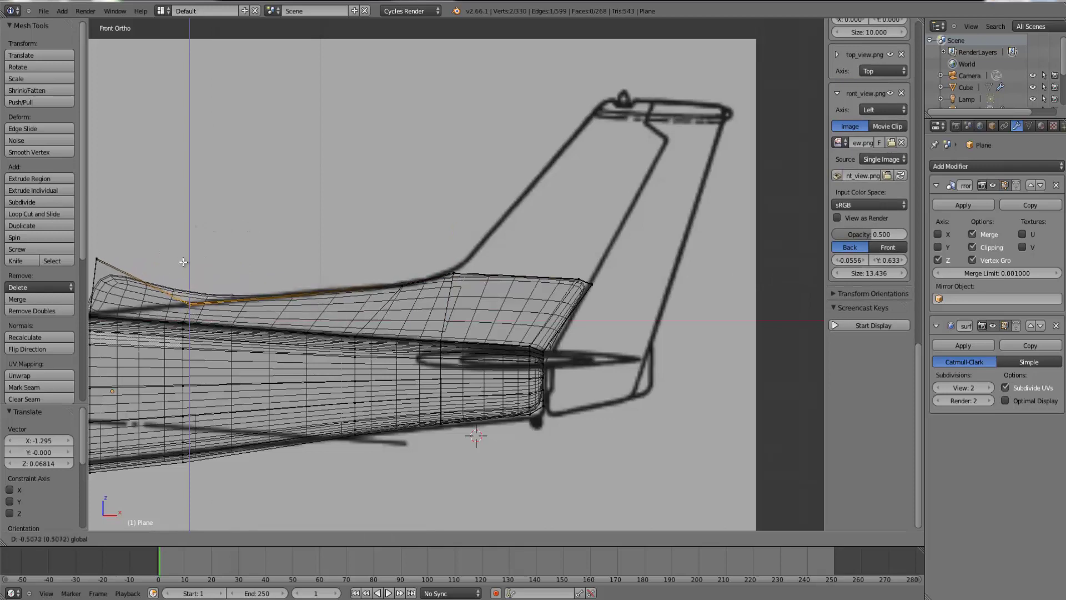
pyautogui.click(184, 261)
pyautogui.scroll(-2, 191, 239)
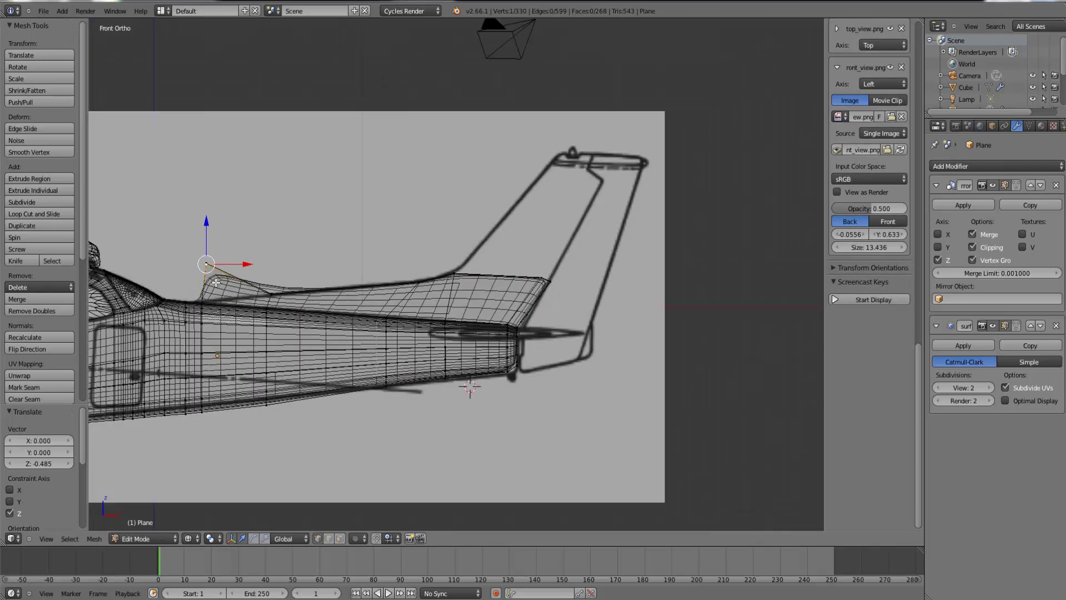
pyautogui.press('g')
pyautogui.press('z')
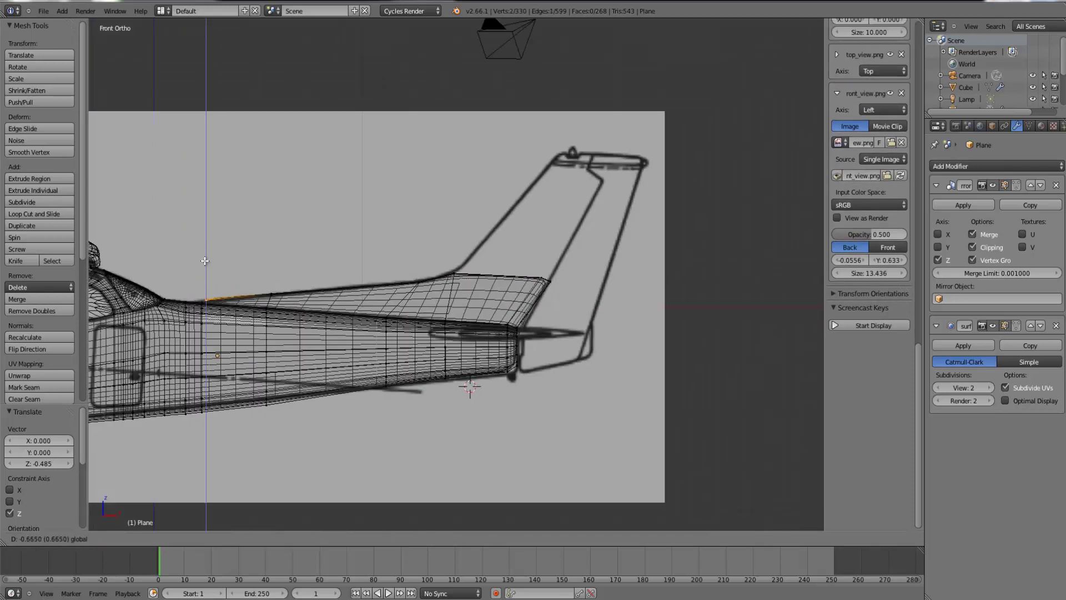
pyautogui.click(205, 260)
# - Examine the smoothed fin base in object mode from oblique angles and against the side reference
pyautogui.press('Tab')
pyautogui.moveTo(419, 326); pyautogui.dragTo(535, 382, button='middle')
pyautogui.scroll(6, 399, 349)
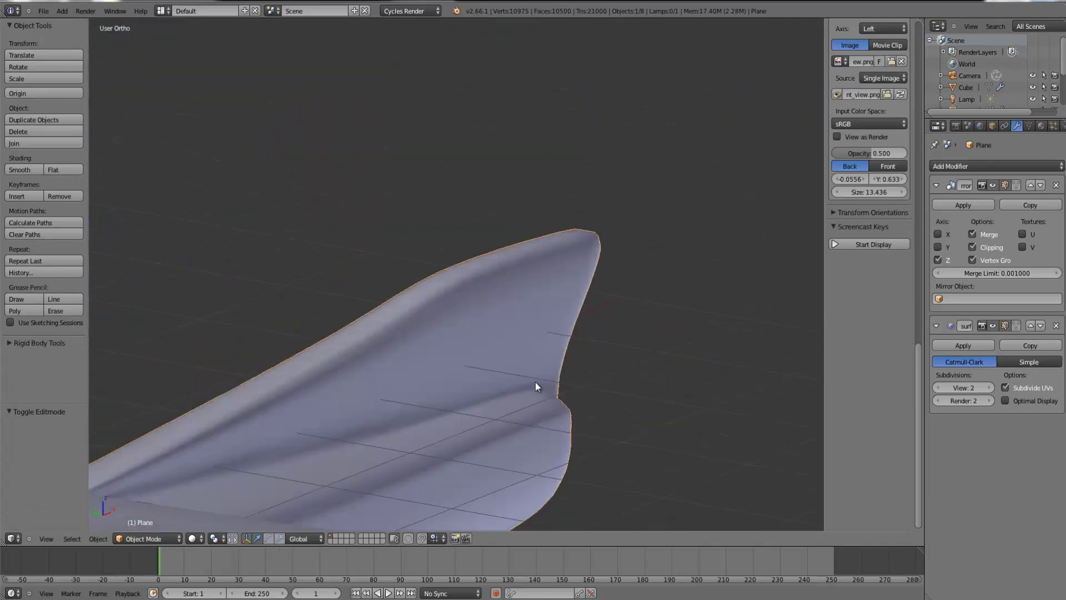
pyautogui.scroll(-4, 477, 351)
pyautogui.moveTo(478, 351); pyautogui.dragTo(473, 373, button='middle')
pyautogui.press('Tab')
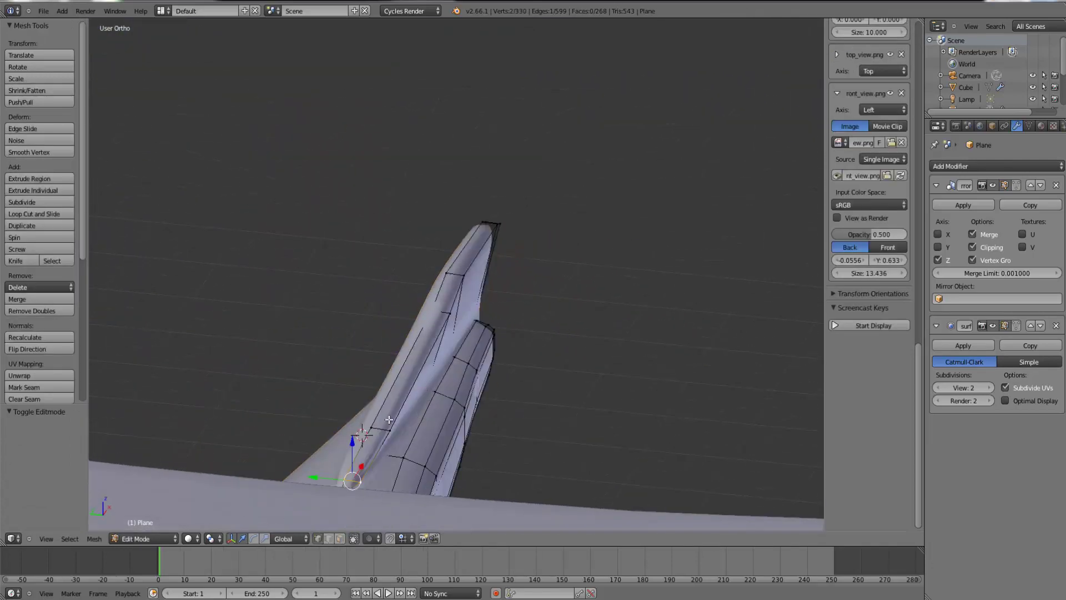
pyautogui.press('KP_1')
pyautogui.press('Tab')
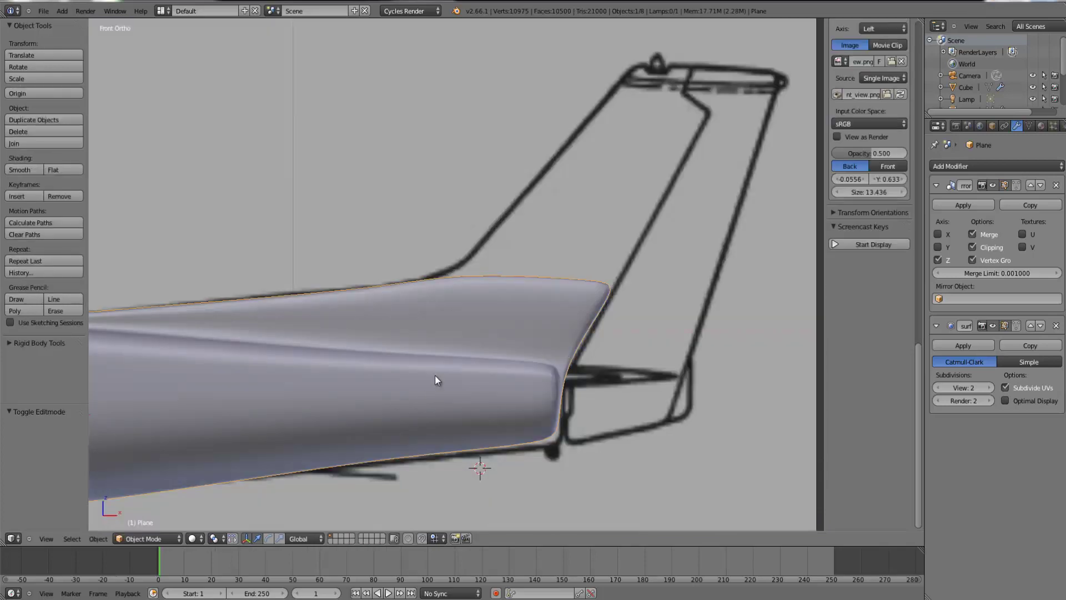
# - In wireframe, extrude the rear top vertices of the fin base upward, and shift the new section X 0.505 and Z 0.208 along the fin outline
pyautogui.press('Tab')
pyautogui.press('z')
pyautogui.rightClick(471, 258)
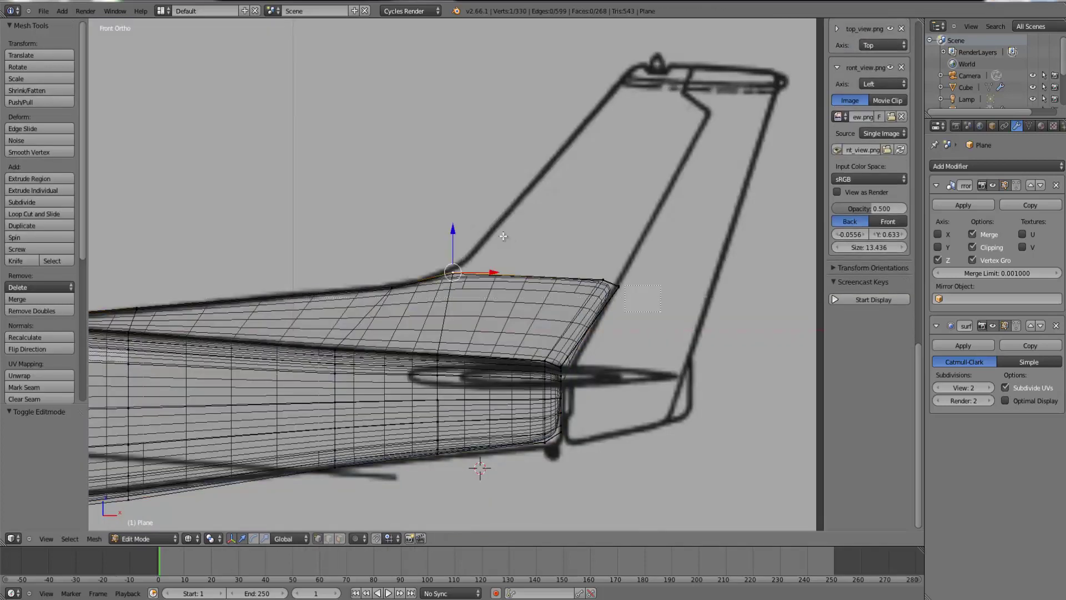
pyautogui.moveTo(503, 236); pyautogui.dragTo(492, 224)
pyautogui.press('e')
pyautogui.click(652, 222)
pyautogui.press('g')
pyautogui.click(698, 203)
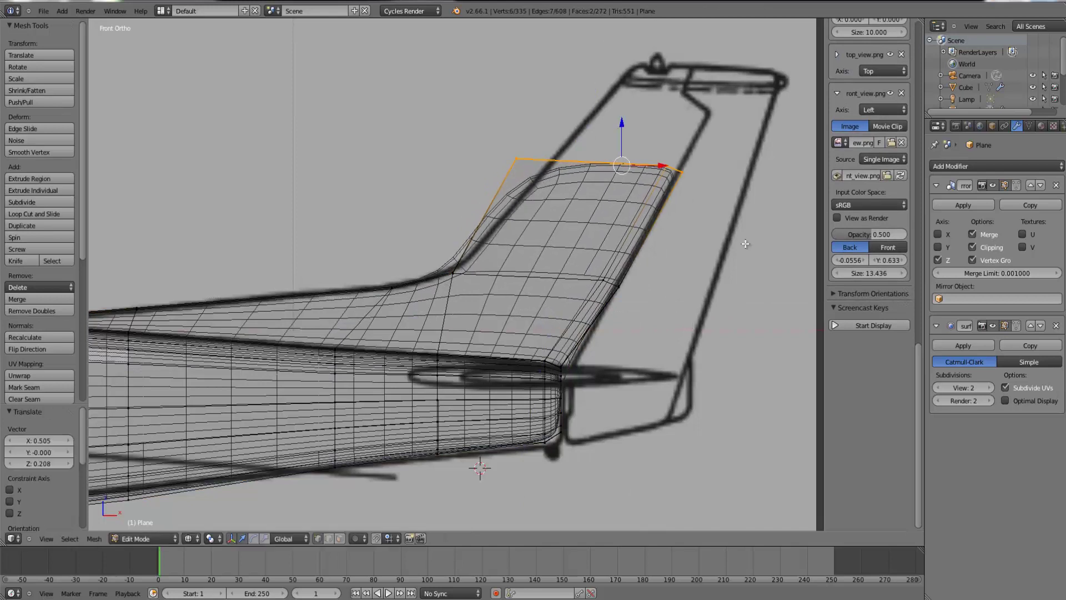
# - Scale the new fin section along X and move it X 0.04416 and Z 0.01262
pyautogui.press('s')
pyautogui.press('x')
pyautogui.click(737, 245)
pyautogui.press('g')
pyautogui.click(738, 241)
# - Move the upper leading-edge vertex pair X 0.284 and Z 0.01893 onto the fin's leading-edge line
pyautogui.rightClick(531, 183)
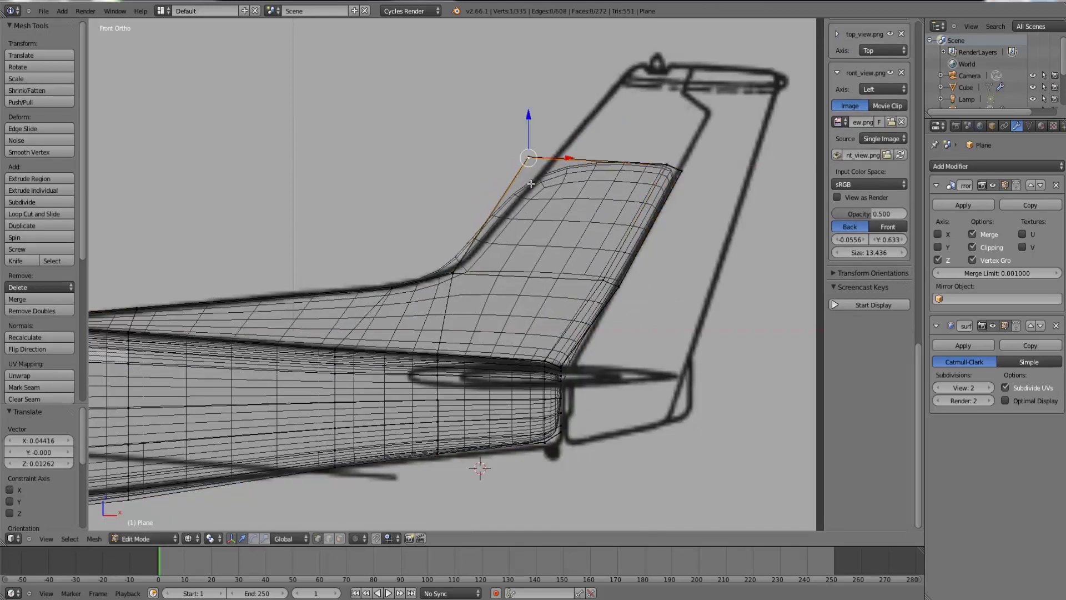
pyautogui.press('b')
pyautogui.moveTo(534, 183); pyautogui.dragTo(492, 134)
pyautogui.press('g')
pyautogui.click(513, 132)
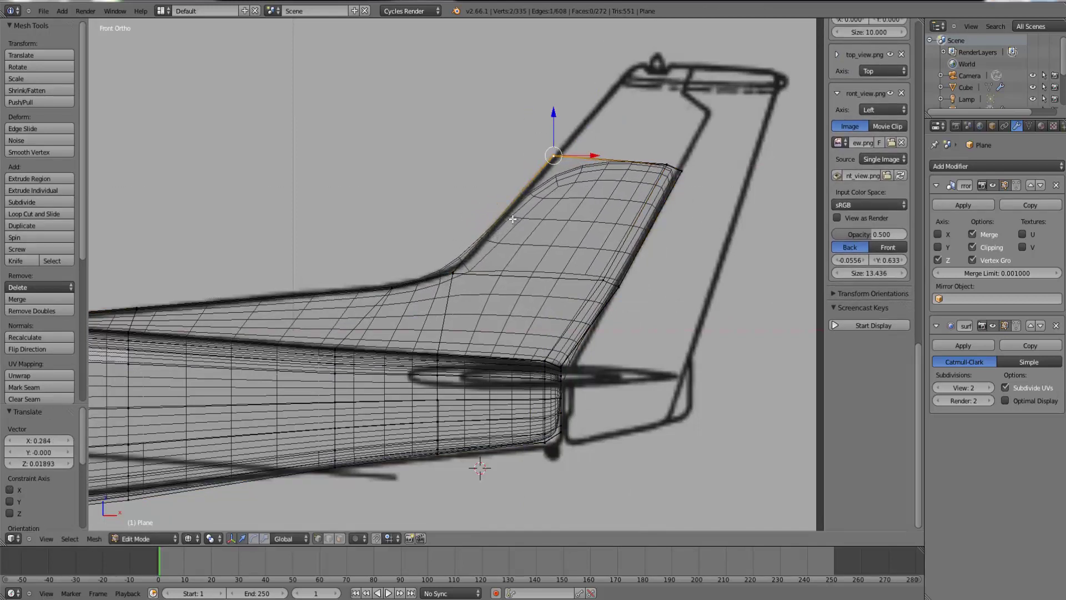
# - Extrude the fin's top vertices by X 0.172, Y -0.02648 and Z 0.714, and shift the new section X 0.164 and Z -0.0545
pyautogui.rightClick(453, 273)
pyautogui.scroll(-2, 869, 222)
pyautogui.rightClick(552, 154)
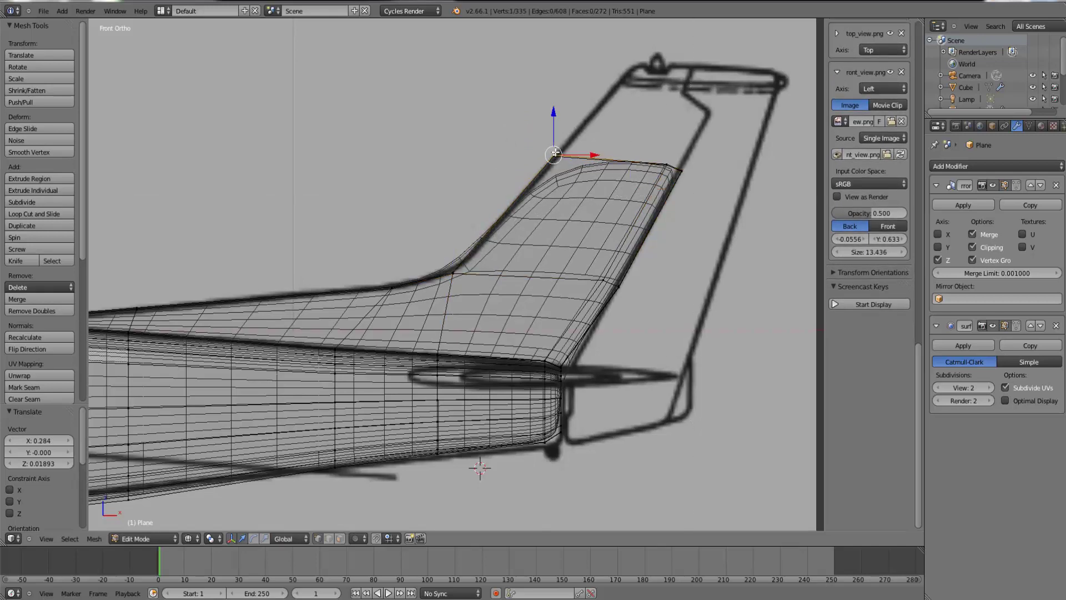
pyautogui.press('b')
pyautogui.moveTo(712, 199); pyautogui.dragTo(361, 71)
pyautogui.scroll(-2, 464, 218)
pyautogui.press('e')
pyautogui.click(522, 189)
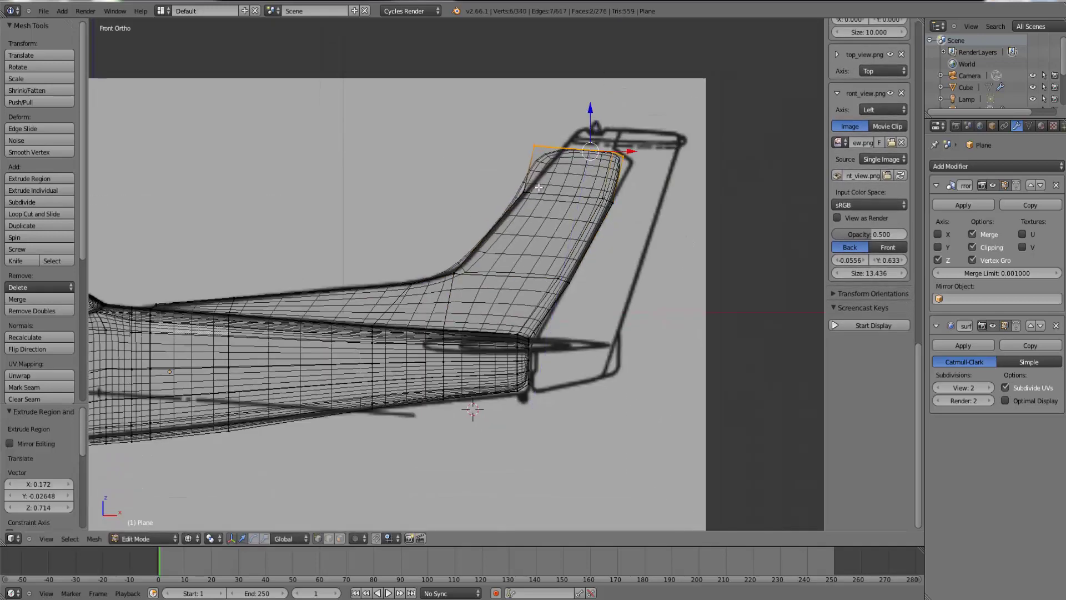
pyautogui.press('g')
pyautogui.click(585, 190)
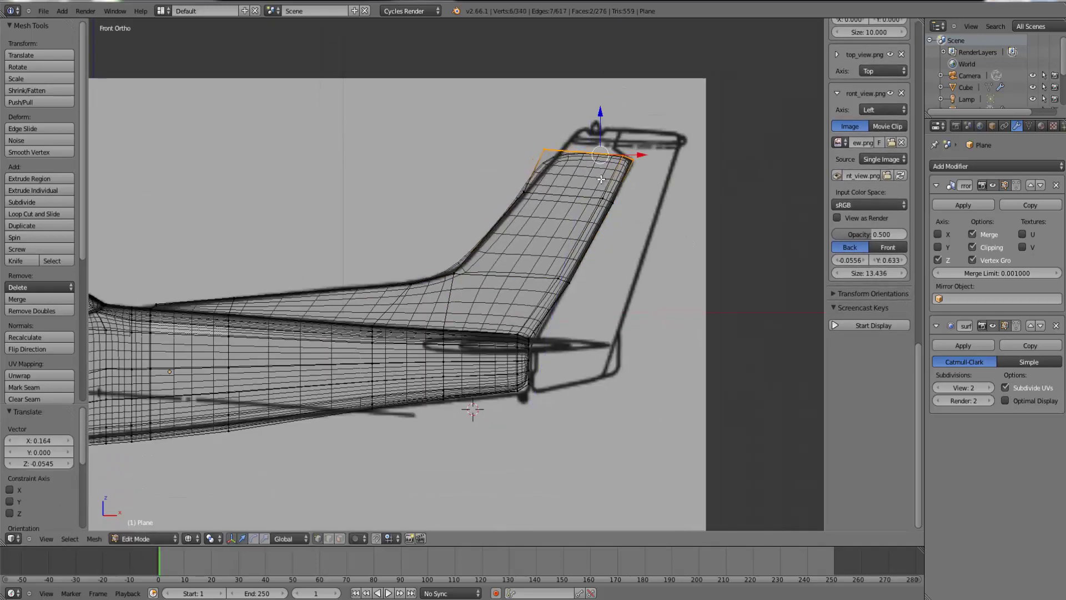
# - Move the new section's leading-edge vertex pair X 0.282 and Z -0.006714 onto the fin outline
pyautogui.press('KP_Decimal')
pyautogui.scroll(-2, 552, 216)
pyautogui.rightClick(329, 270)
pyautogui.press('b')
pyautogui.moveTo(319, 236); pyautogui.dragTo(427, 271)
pyautogui.press('g')
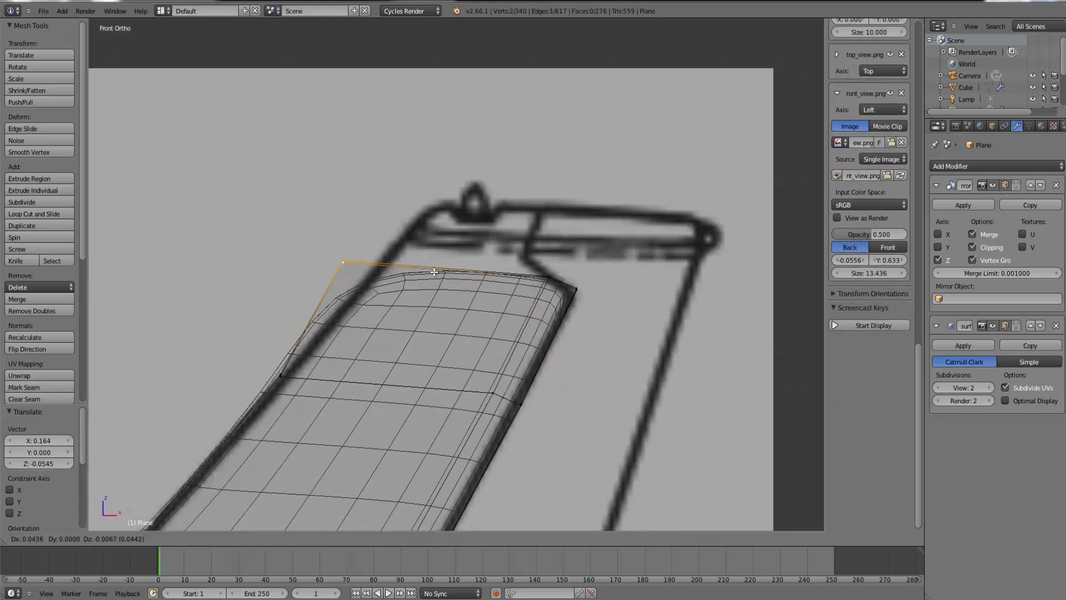
pyautogui.click(472, 272)
# - Select the inner vertices ahead of the fin's trailing edge at all three levels and move them X -0.146 and Z 0.04873
pyautogui.rightClick(550, 281)
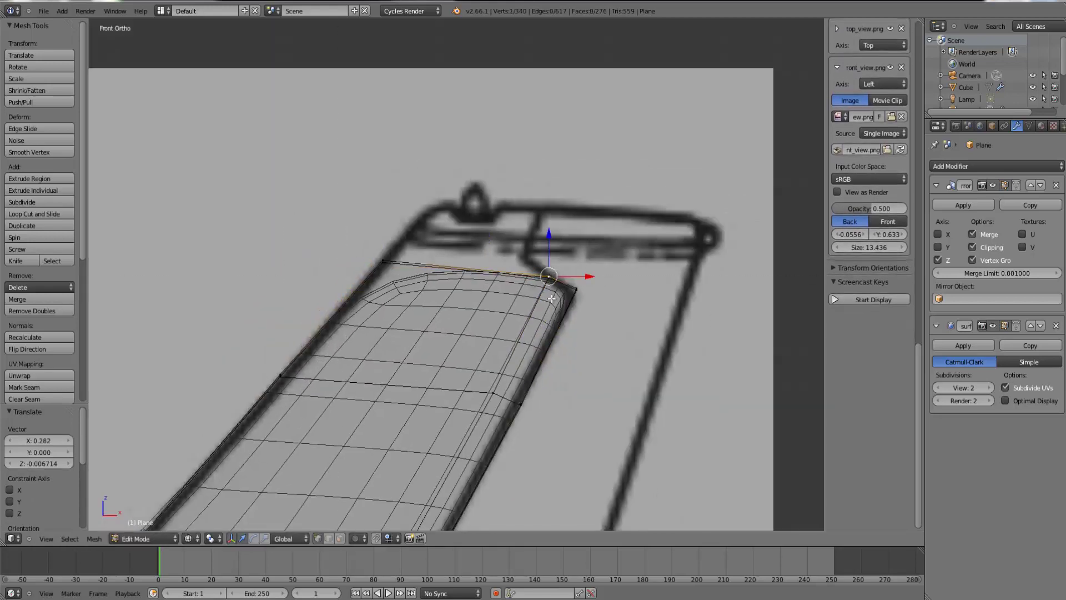
pyautogui.keyDown('shift'); pyautogui.rightClick(502, 408); pyautogui.keyUp('shift')
pyautogui.moveTo(558, 295); pyautogui.dragTo(521, 238)
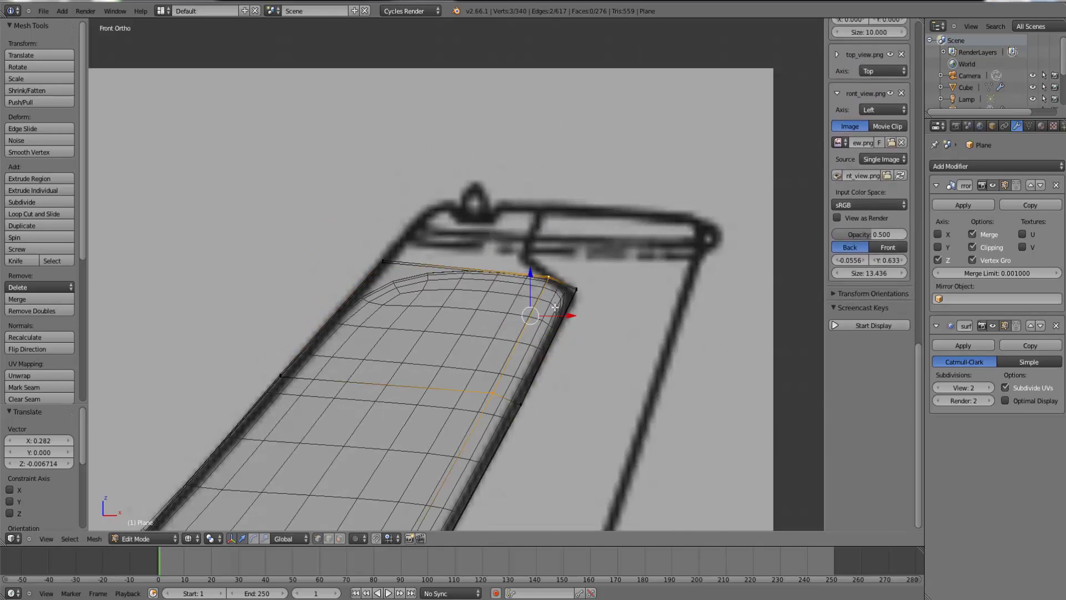
pyautogui.scroll(-4, 468, 384)
pyautogui.press('b')
pyautogui.moveTo(420, 447); pyautogui.dragTo(405, 423)
pyautogui.press('g')
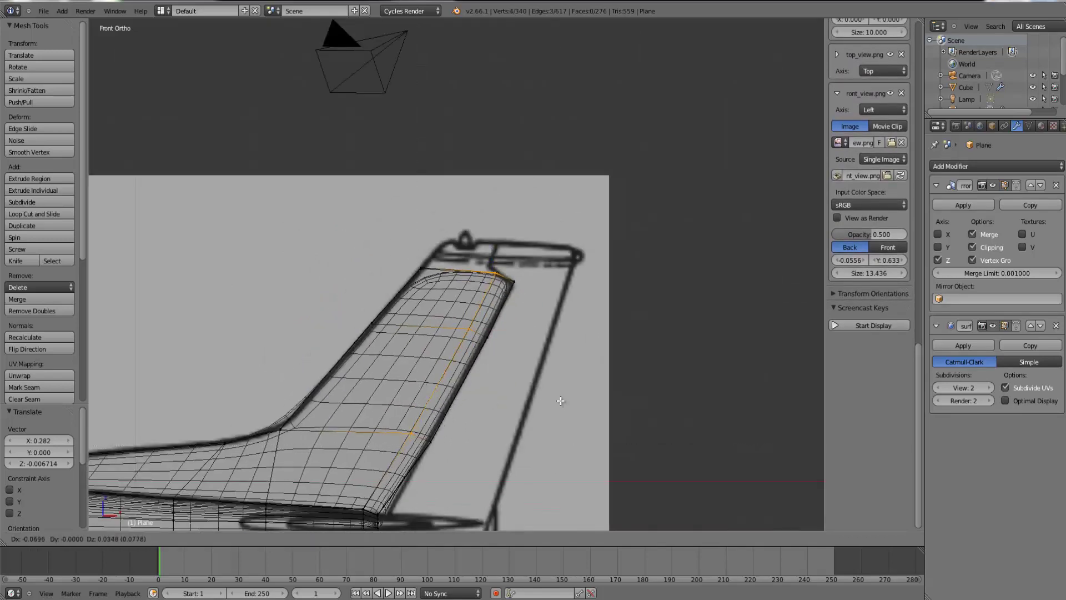
pyautogui.click(488, 308)
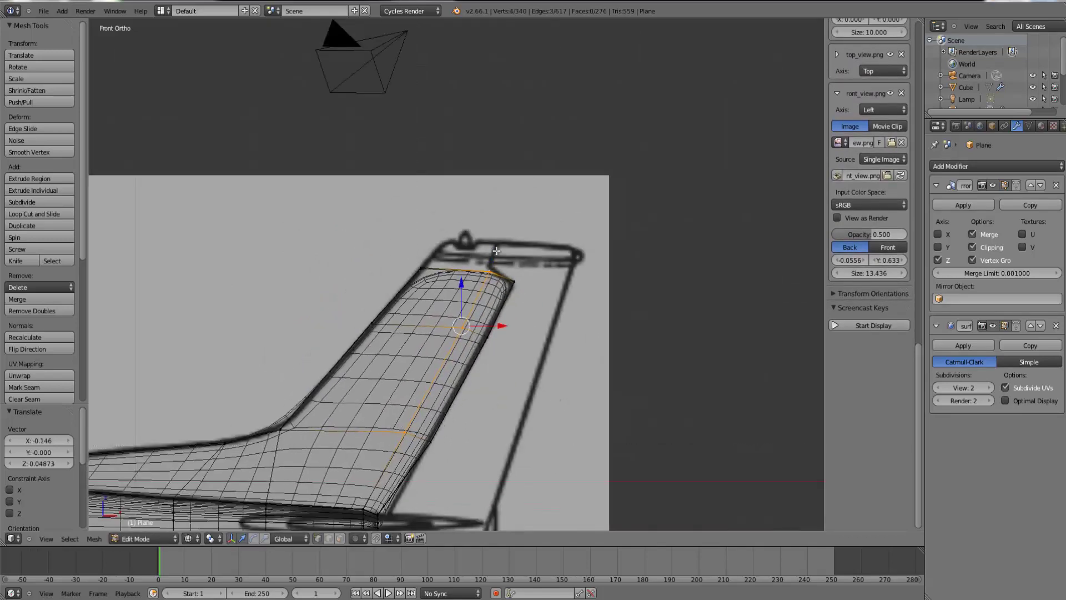
# - Extrude the front four vertices of the fin's top up to the tip line, and shift them X 0.101 and Z 0.05036
pyautogui.scroll(4, 496, 251)
pyautogui.rightClick(537, 277)
pyautogui.press('b')
pyautogui.moveTo(538, 284); pyautogui.dragTo(356, 208)
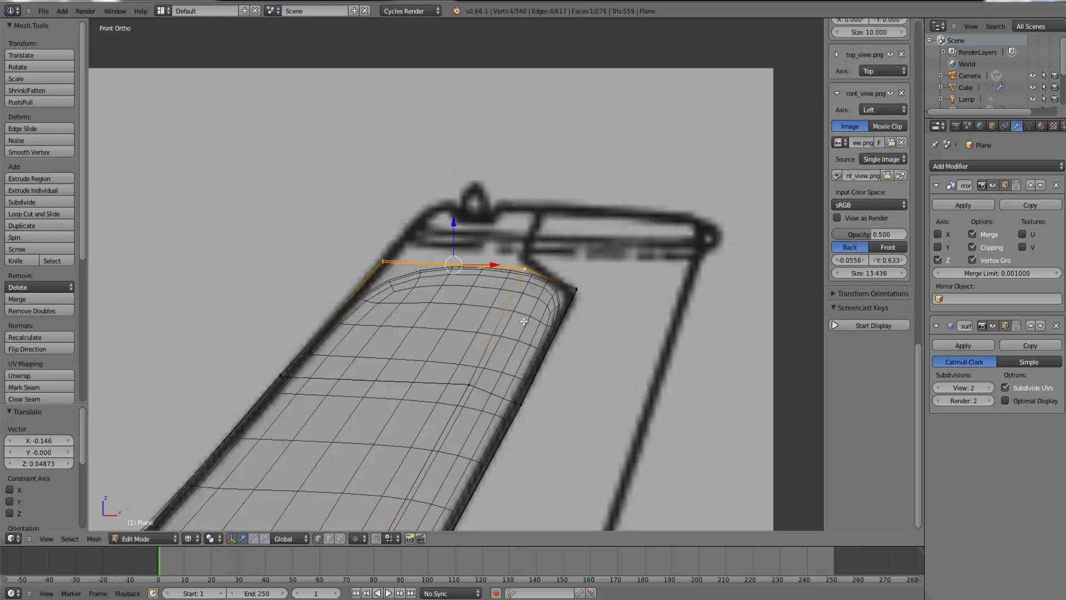
pyautogui.press('e')
pyautogui.click(562, 274)
pyautogui.press('g')
pyautogui.click(580, 267)
# - Move the tip's leading-edge vertex pair X 0.175 and Z 0.01007 onto the reference outline
pyautogui.rightClick(395, 222)
pyautogui.press('b')
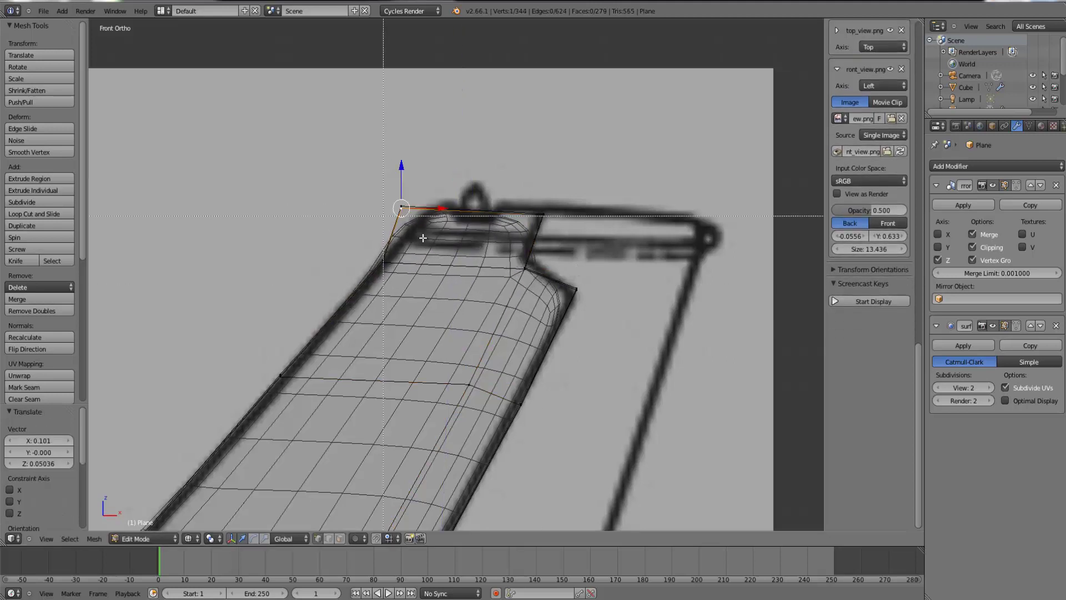
pyautogui.moveTo(418, 227); pyautogui.dragTo(309, 156)
pyautogui.press('g')
pyautogui.click(337, 154)
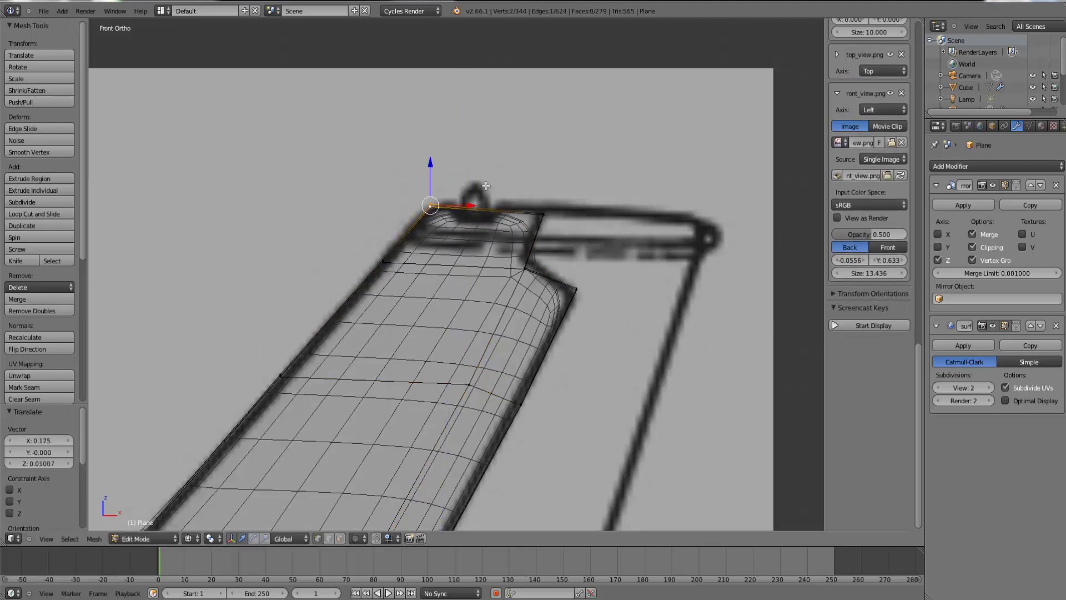
# - Examine the smoothed fin from the side and oblique angles, and compare its thickness with the reference in top-view wireframe
pyautogui.scroll(-2, 537, 276)
pyautogui.press('Tab')
pyautogui.scroll(-3, 492, 278)
pyautogui.press('z')
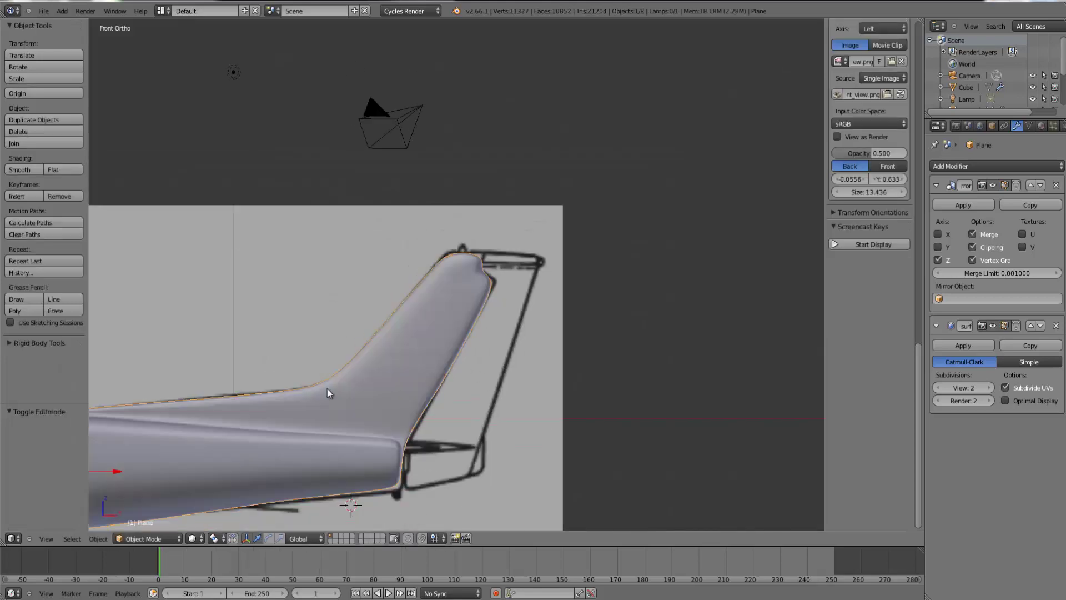
pyautogui.moveTo(328, 388)
pyautogui.mouseDown(button='middle')
pyautogui.moveTo(442, 399)
pyautogui.moveTo(417, 419)
pyautogui.mouseUp(button='middle')
pyautogui.press('Tab')
pyautogui.press('z')
pyautogui.scroll(4, 489, 354)
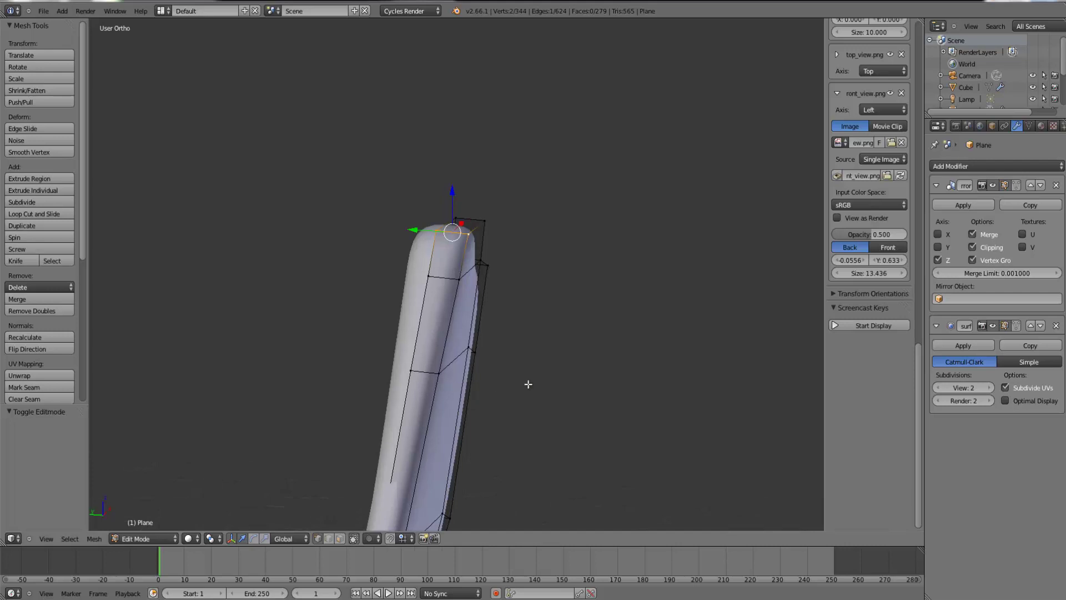
pyautogui.scroll(-4, 529, 383)
pyautogui.moveTo(578, 378); pyautogui.dragTo(500, 401, button='middle')
pyautogui.press('KP_7')
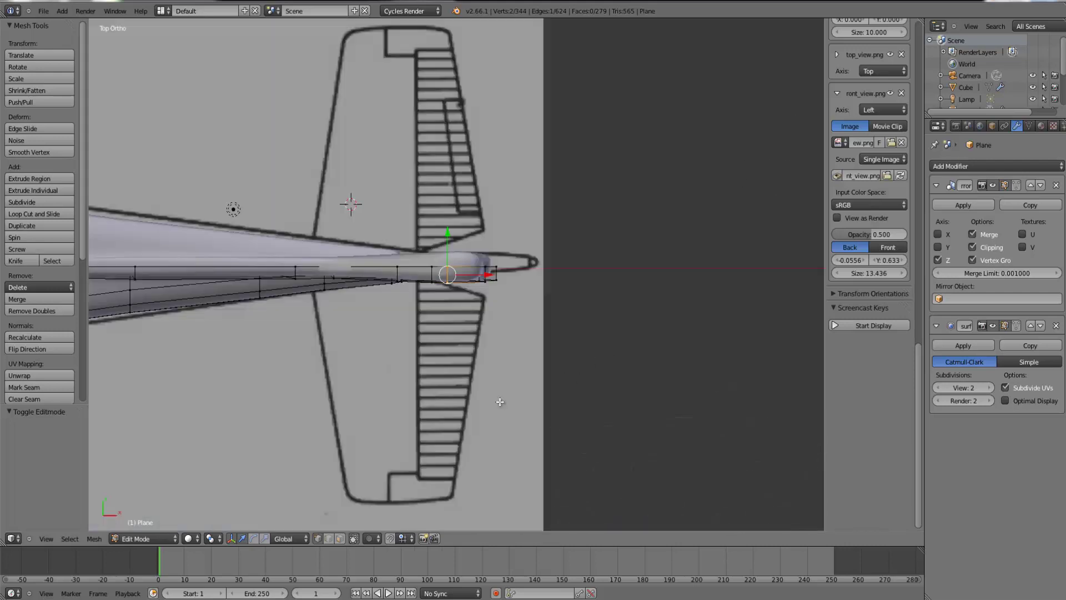
pyautogui.press('z')
pyautogui.press('Tab')
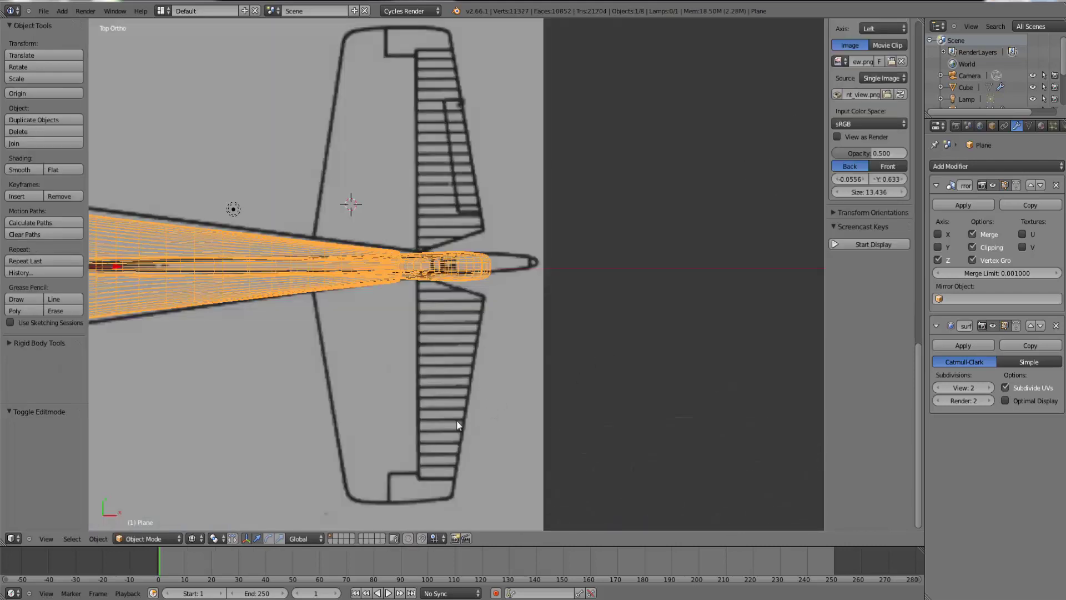
# - Check the fin's width against the top reference, and move the outer vertex at the fin's front end Y 0.105 toward the centreline
pyautogui.click(335, 535)
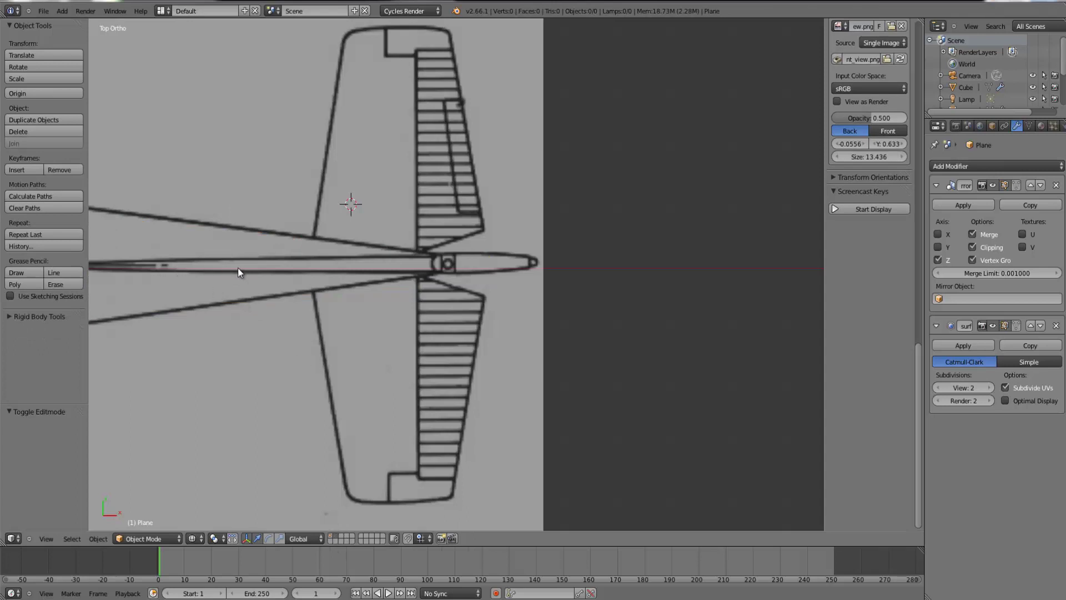
pyautogui.scroll(-2, 175, 309)
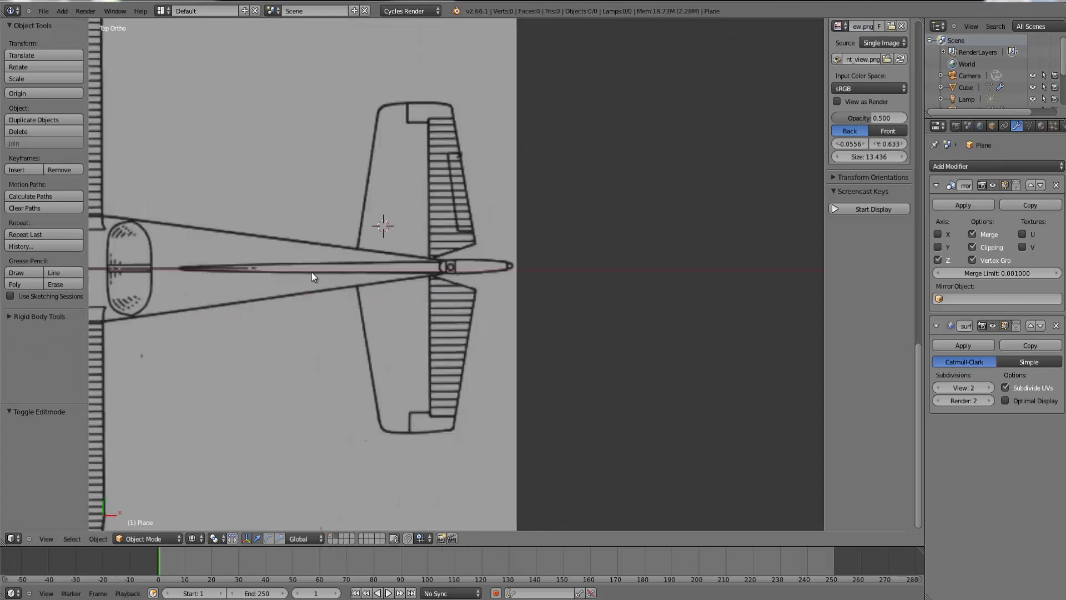
pyautogui.click(328, 536)
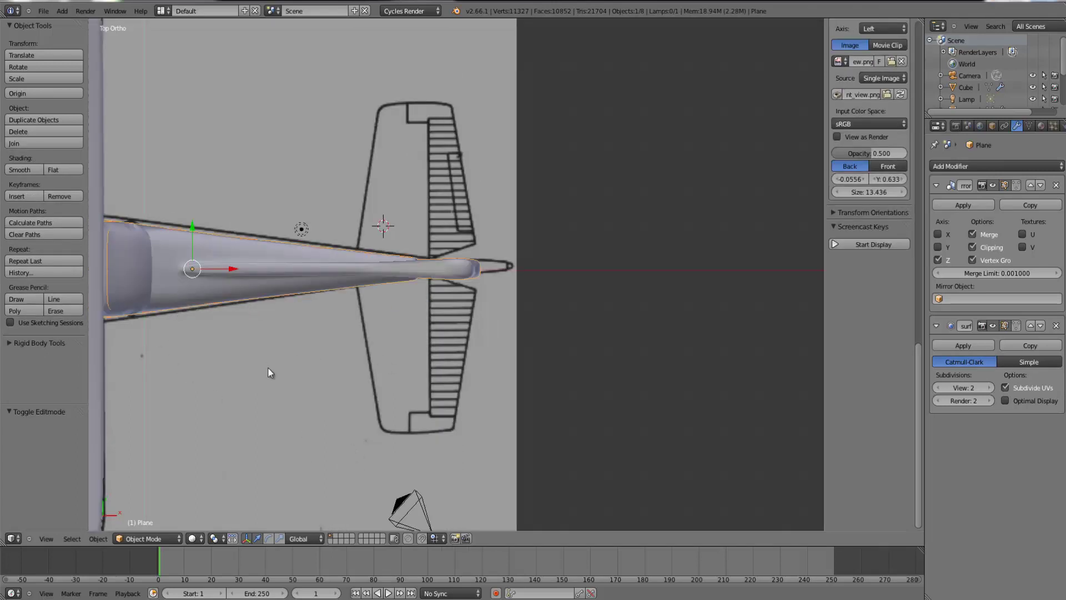
pyautogui.scroll(1, 242, 290)
pyautogui.press('Tab')
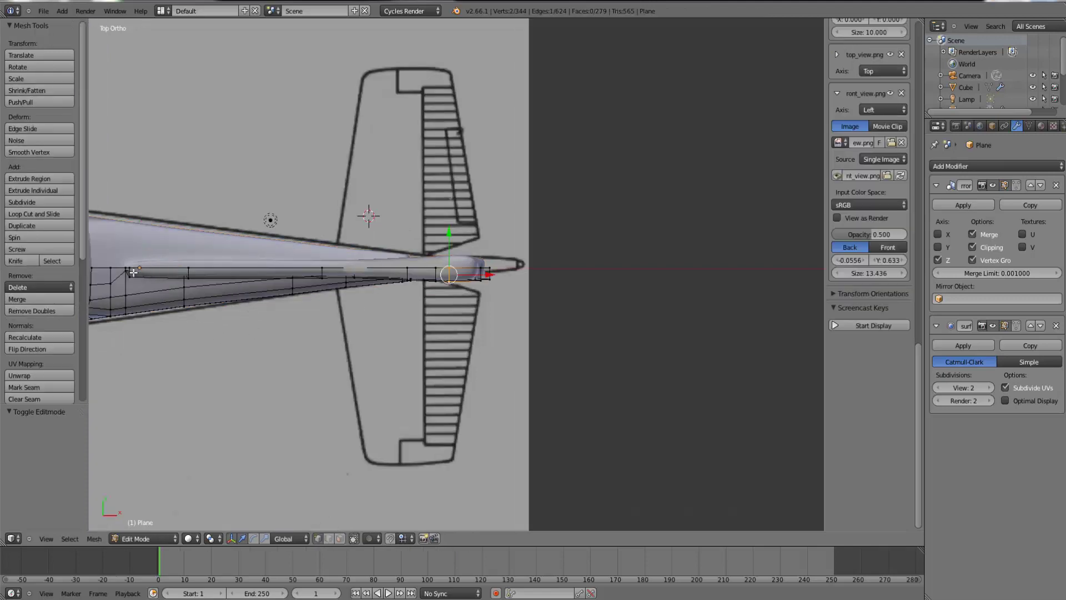
pyautogui.rightClick(133, 272)
pyautogui.press('KP_Decimal')
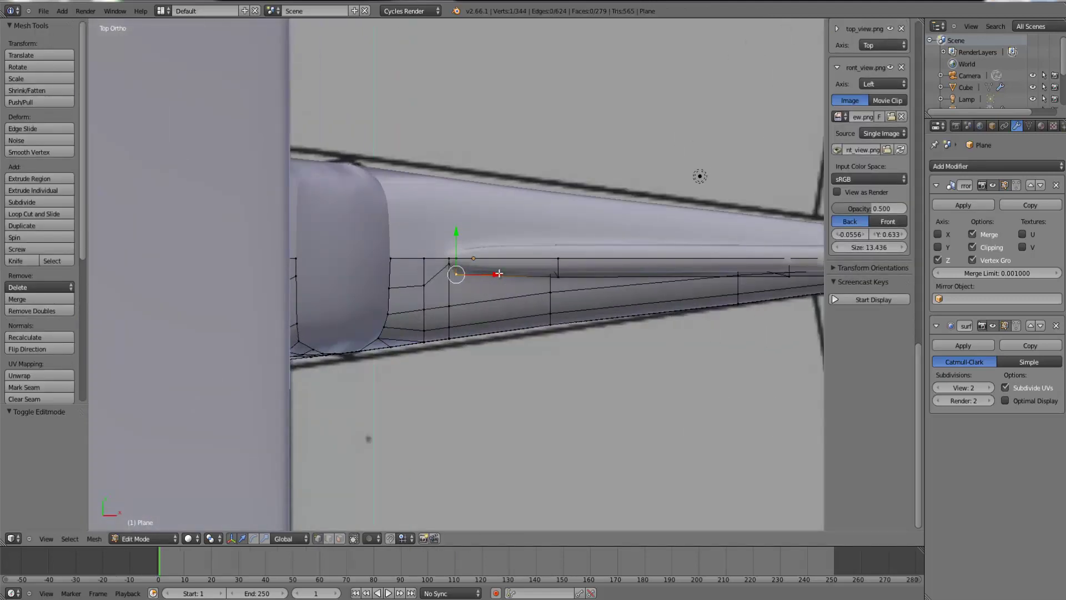
pyautogui.scroll(-4, 492, 279)
pyautogui.scroll(3, 472, 285)
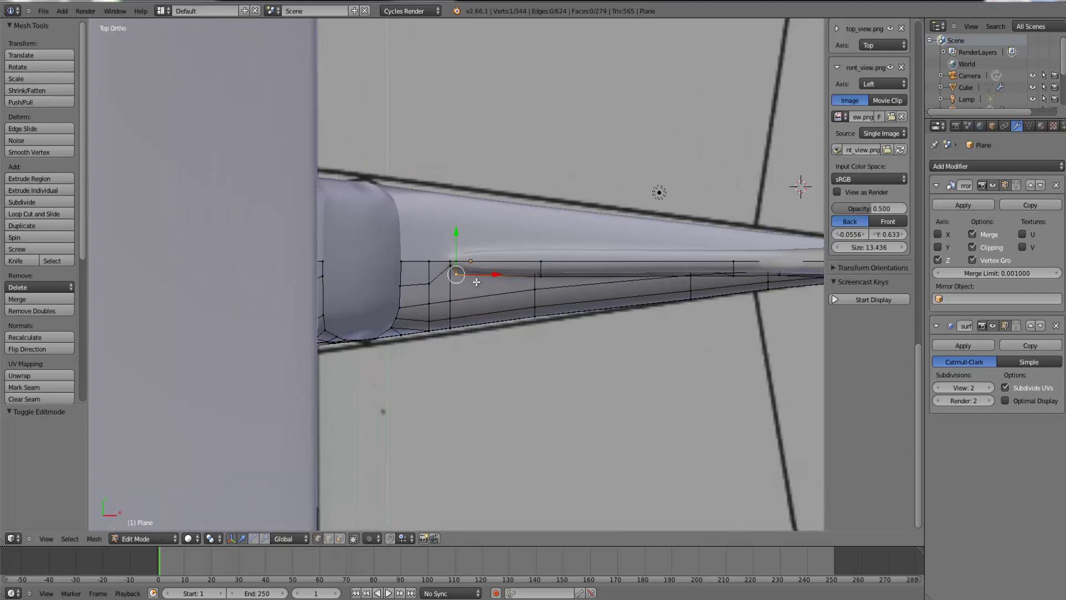
pyautogui.scroll(4, 477, 282)
pyautogui.press('g')
pyautogui.press('y')
pyautogui.click(461, 233)
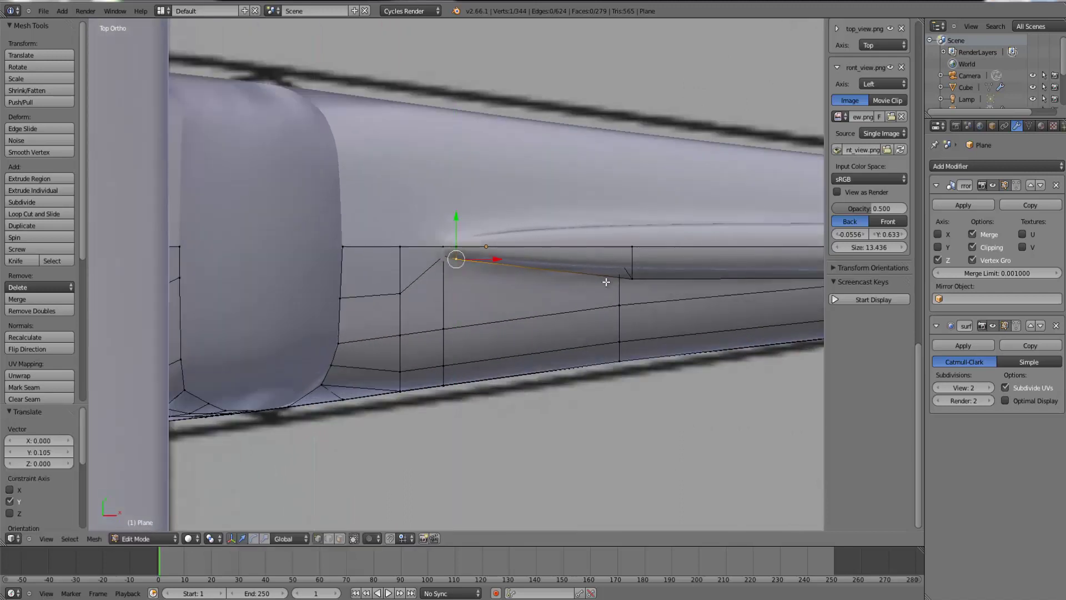
# - Narrow the fin by moving the next four outer vertices toward the tail inward along Y by 0.149, 0.134, 0.114 and 0.158
pyautogui.press('g')
pyautogui.press('y')
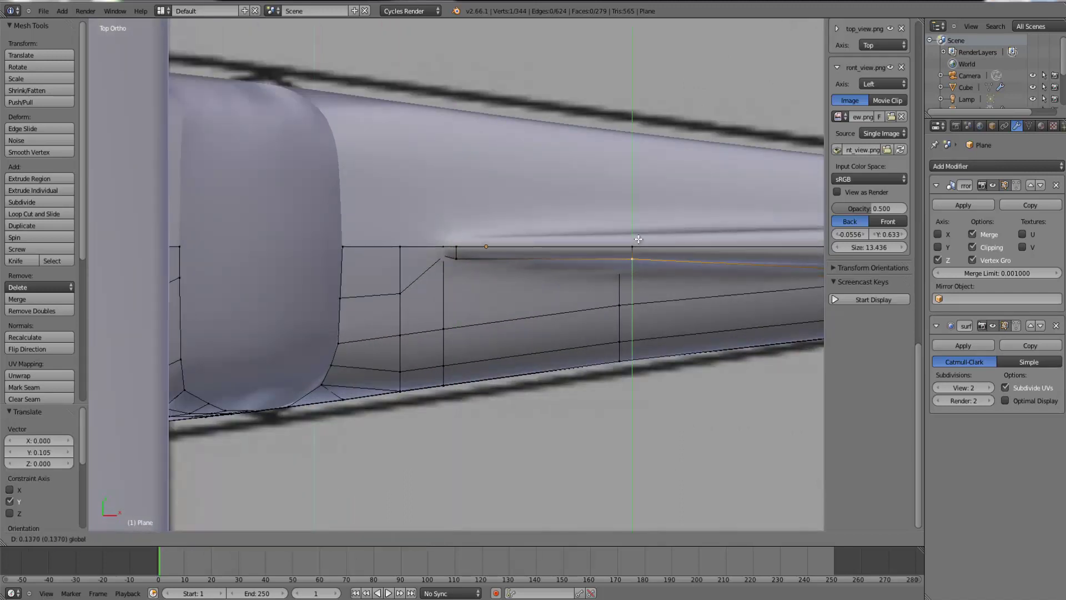
pyautogui.click(639, 239)
pyautogui.scroll(-3, 762, 268)
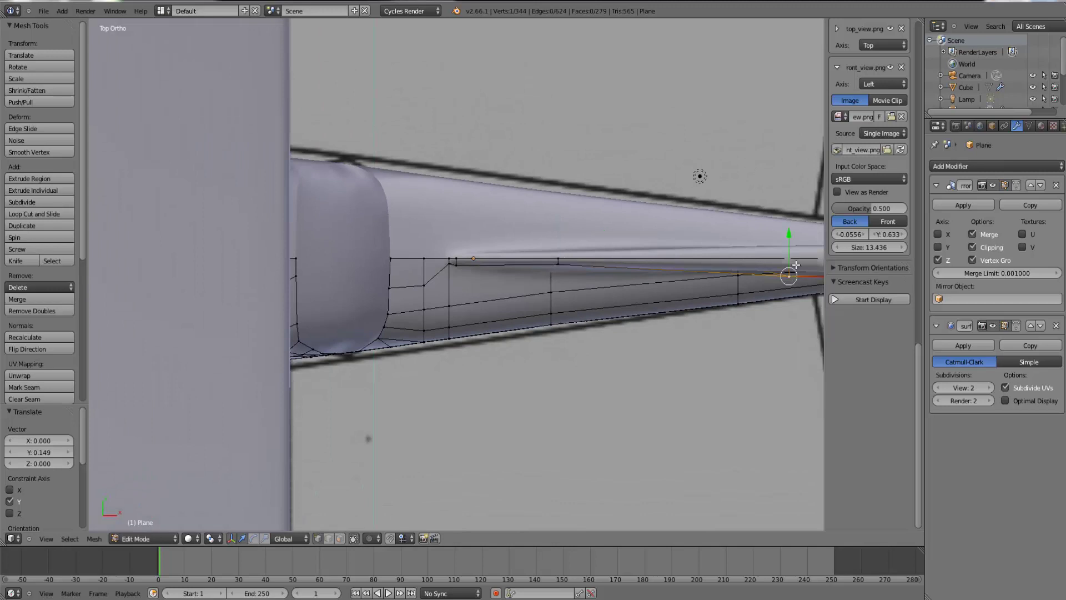
pyautogui.press('KP_Decimal')
pyautogui.scroll(4, 449, 269)
pyautogui.press('g')
pyautogui.press('y')
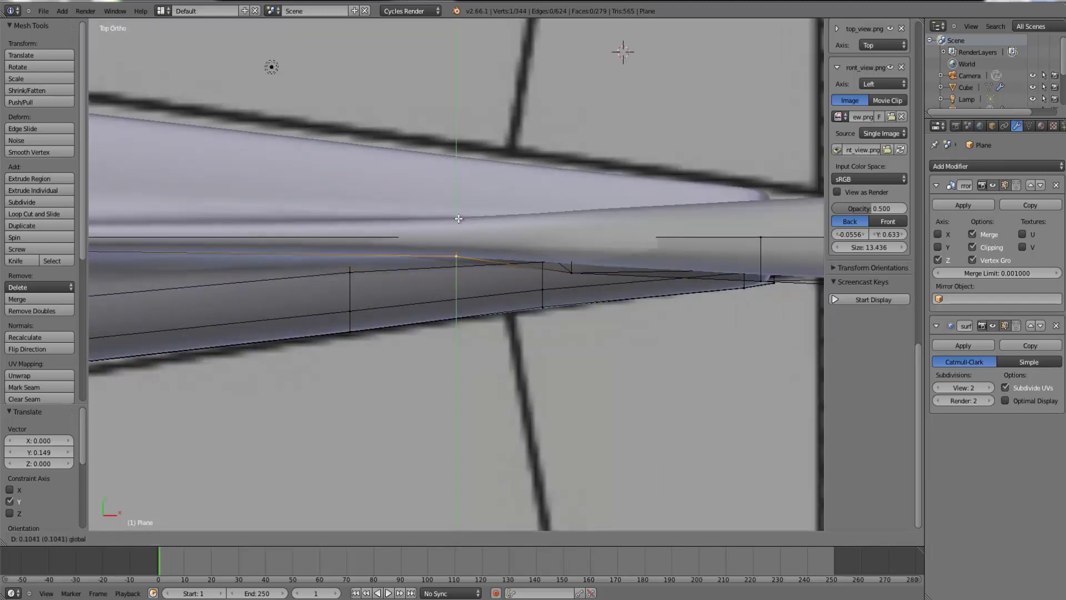
pyautogui.click(459, 218)
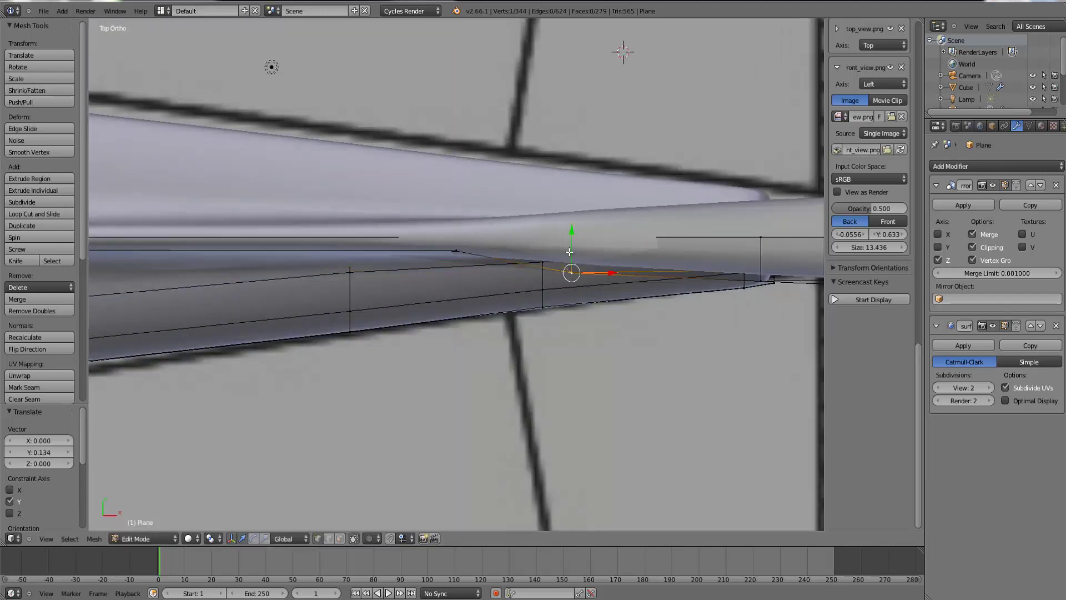
pyautogui.moveTo(569, 253); pyautogui.dragTo(573, 226)
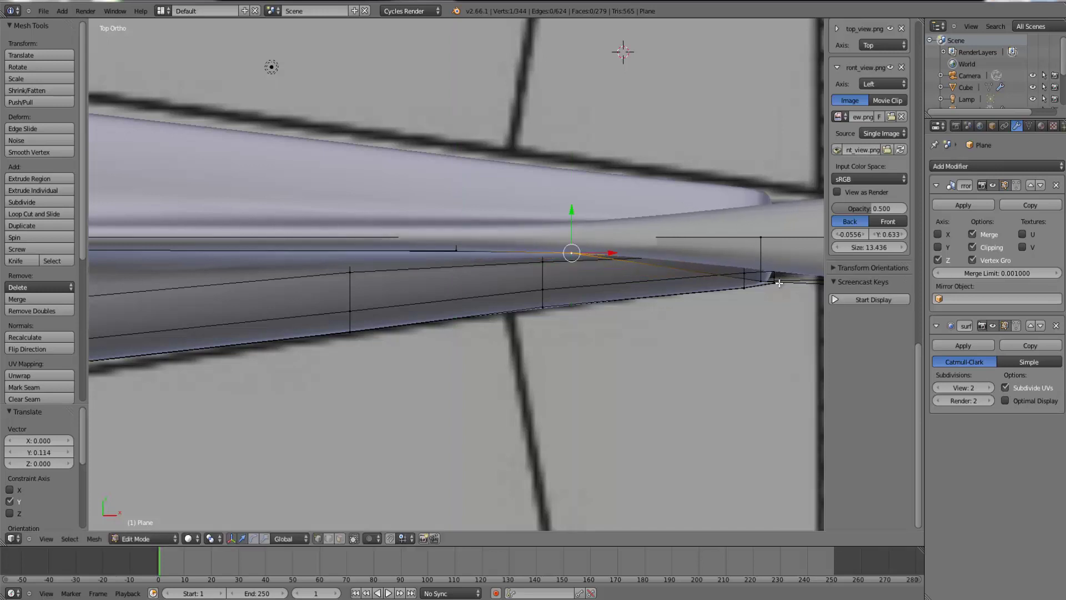
pyautogui.moveTo(763, 265); pyautogui.dragTo(760, 227)
# - Select the three outer vertices along the fin's leading edge near the tail end and move them Y 0.165 toward the centreline
pyautogui.scroll(-3, 734, 272)
pyautogui.press('KP_Decimal')
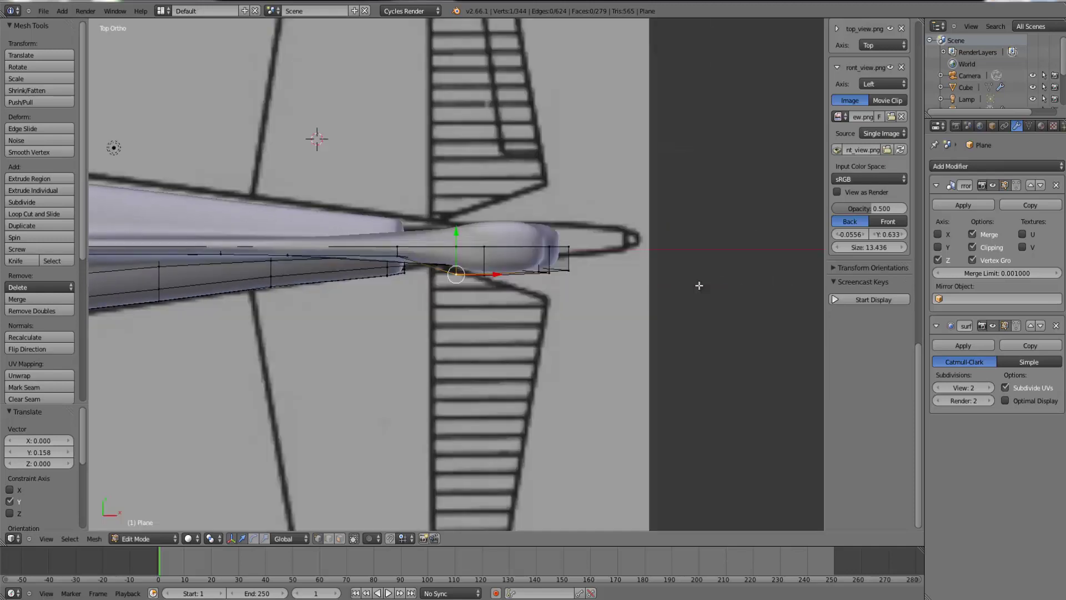
pyautogui.scroll(4, 634, 300)
pyautogui.keyDown('shift'); pyautogui.rightClick(511, 275); pyautogui.keyUp('shift')
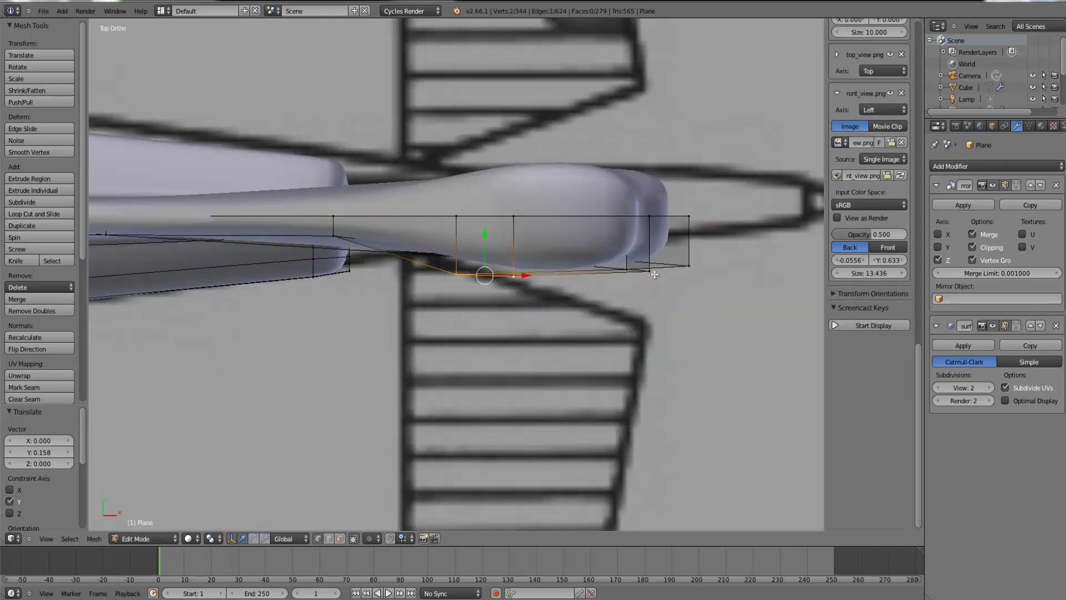
pyautogui.moveTo(540, 240); pyautogui.dragTo(550, 203)
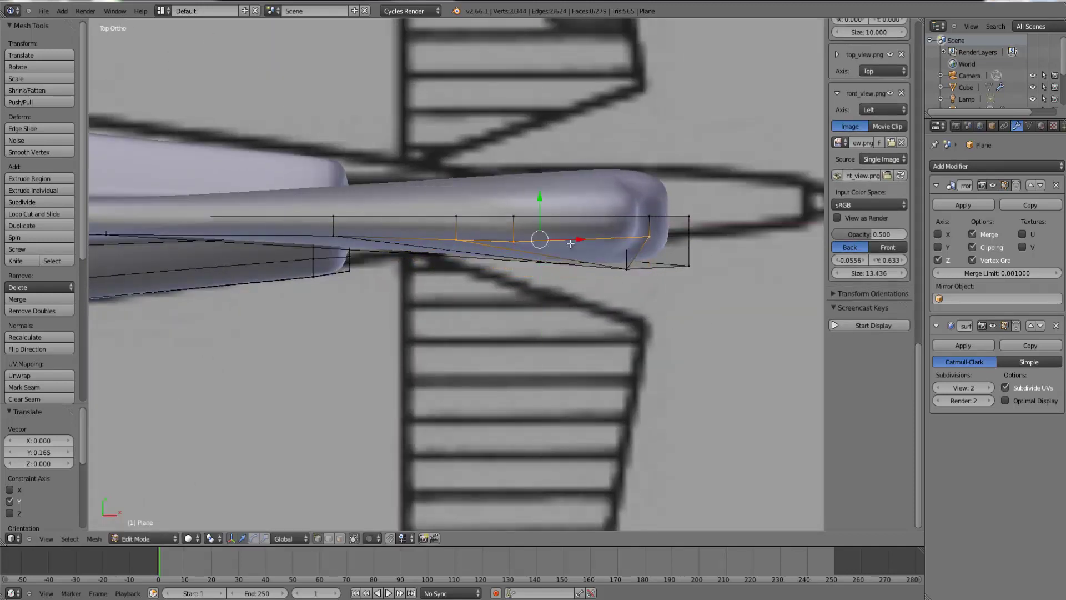
# - Select the six side vertices ahead of the fin's trailing edge, spanning three levels, and shift them inward along Y
pyautogui.moveTo(550, 203); pyautogui.dragTo(471, 355, button='middle')
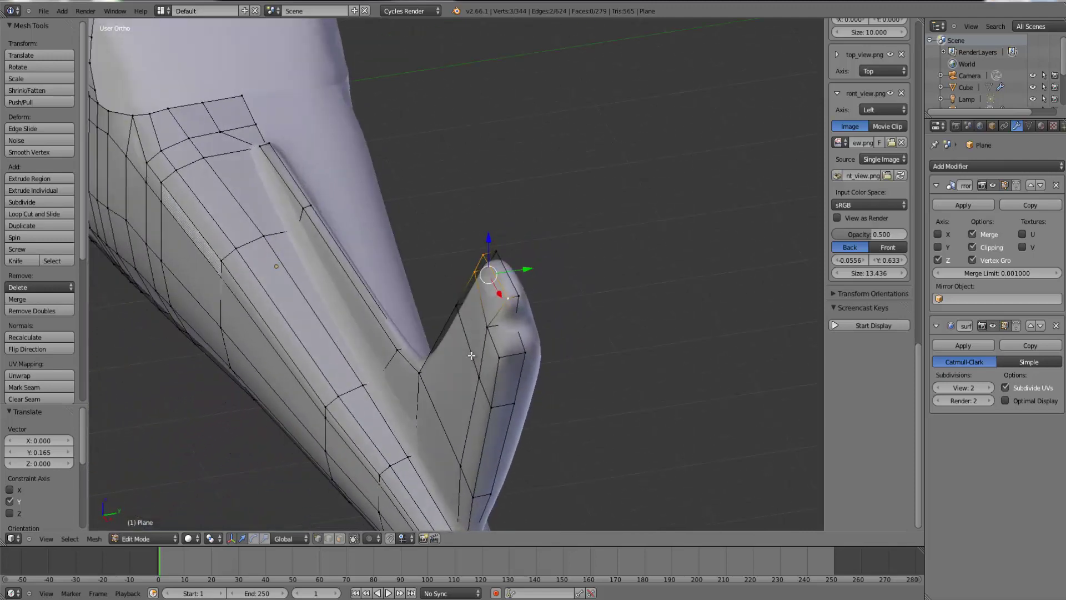
pyautogui.rightClick(487, 329)
pyautogui.scroll(-3, 498, 428)
pyautogui.rightClick(464, 406)
pyautogui.scroll(1, 473, 422)
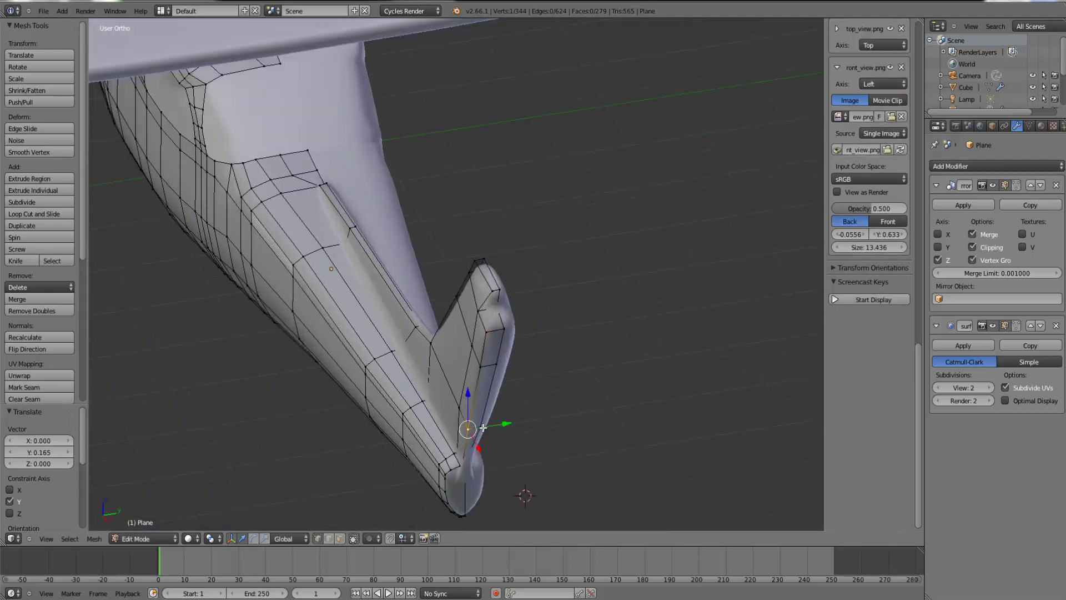
pyautogui.moveTo(481, 430); pyautogui.dragTo(498, 424, button='middle')
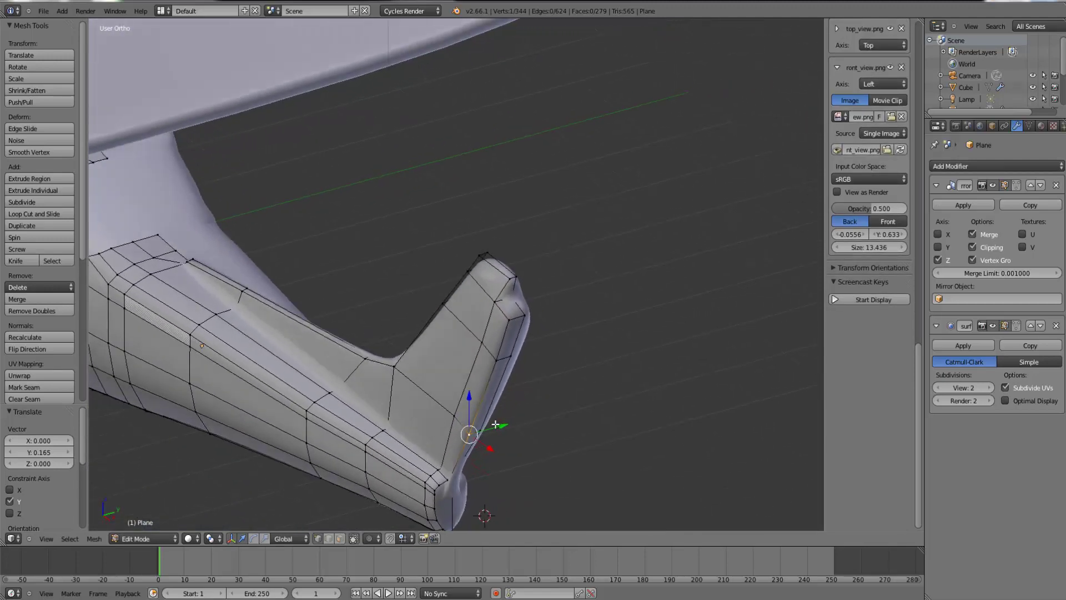
pyautogui.keyDown('shift'); pyautogui.rightClick(453, 417); pyautogui.keyUp('shift')
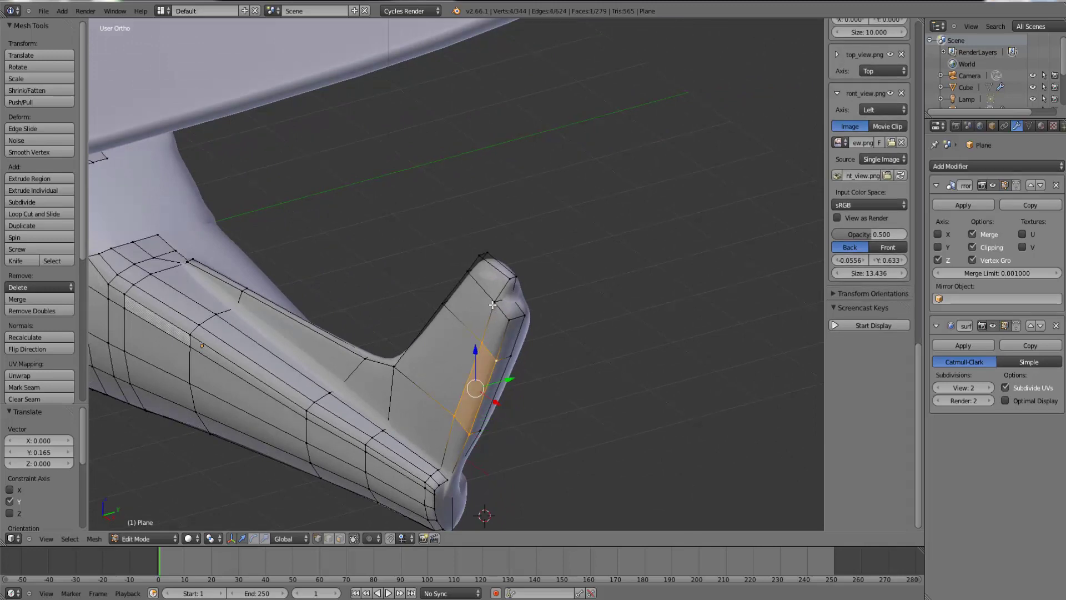
pyautogui.moveTo(519, 356); pyautogui.dragTo(525, 358)
# - Check the smoothed fin's thickness from behind, and move the same six side vertices Y 0.02731 further inward
pyautogui.press('Tab')
pyautogui.moveTo(571, 369); pyautogui.dragTo(528, 356, button='middle')
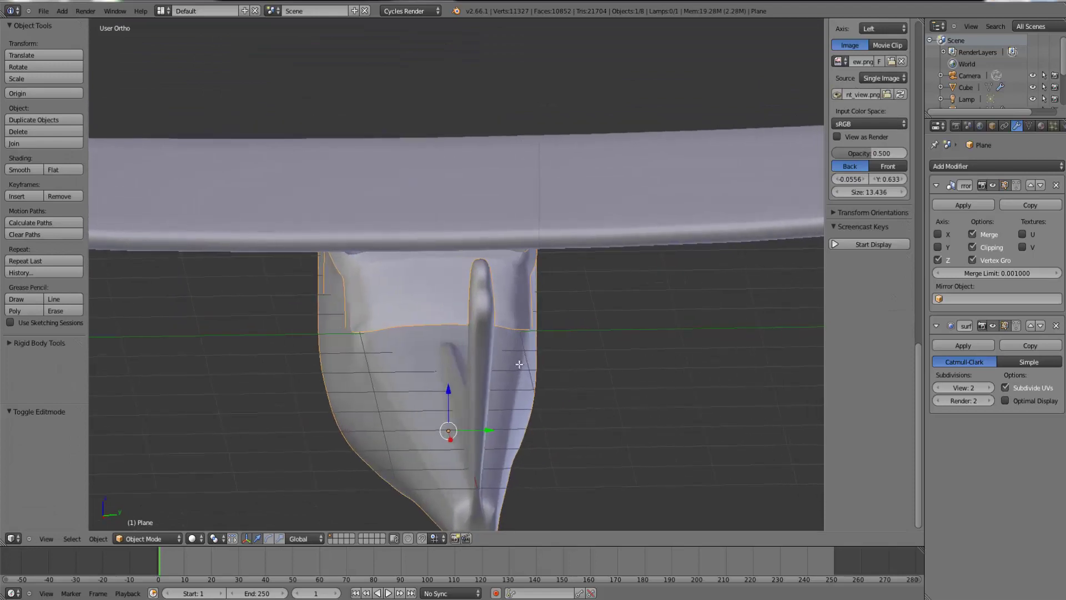
pyautogui.press('Tab')
pyautogui.moveTo(496, 367); pyautogui.dragTo(501, 365)
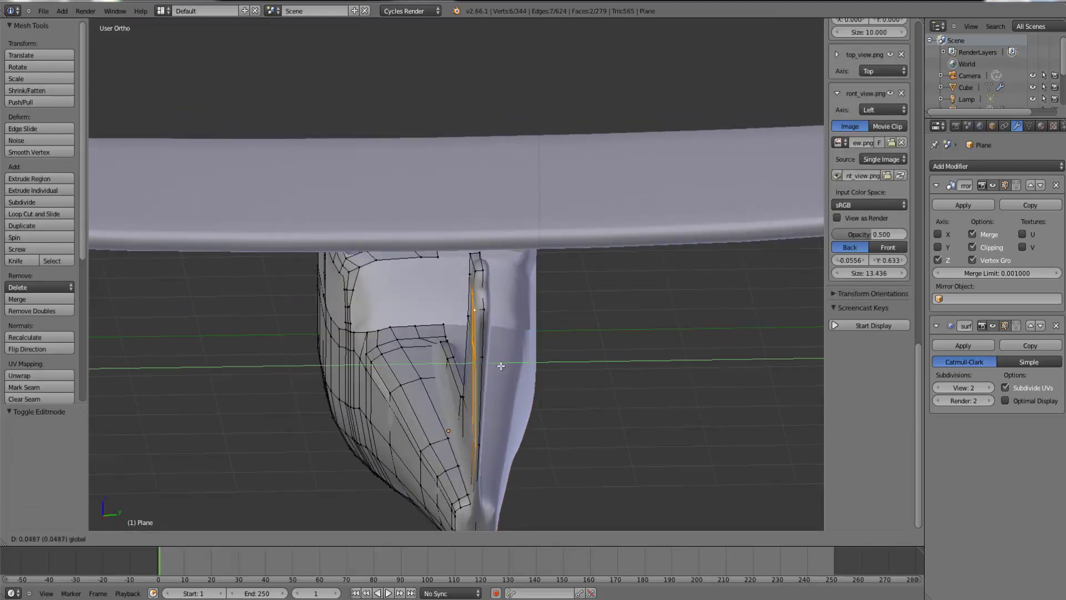
pyautogui.click(499, 369)
# - Select the three vertices along the fin's rear base and move them slightly outward along Y, checking the smoothed result
pyautogui.rightClick(471, 444)
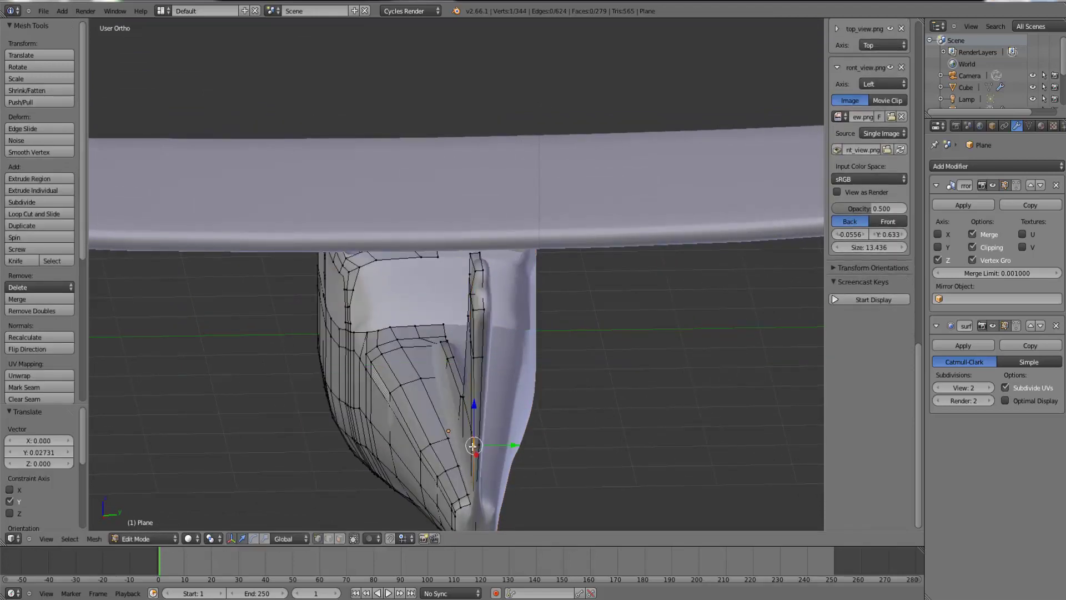
pyautogui.press('KP_Decimal')
pyautogui.scroll(6, 473, 447)
pyautogui.press('z')
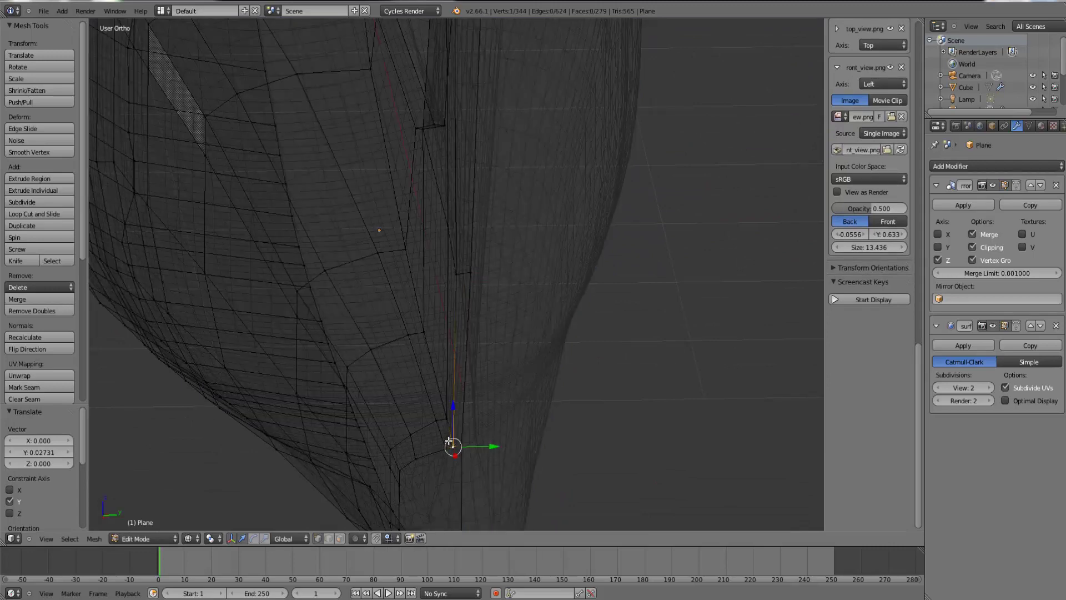
pyautogui.keyDown('shift'); pyautogui.rightClick(446, 421); pyautogui.keyUp('shift')
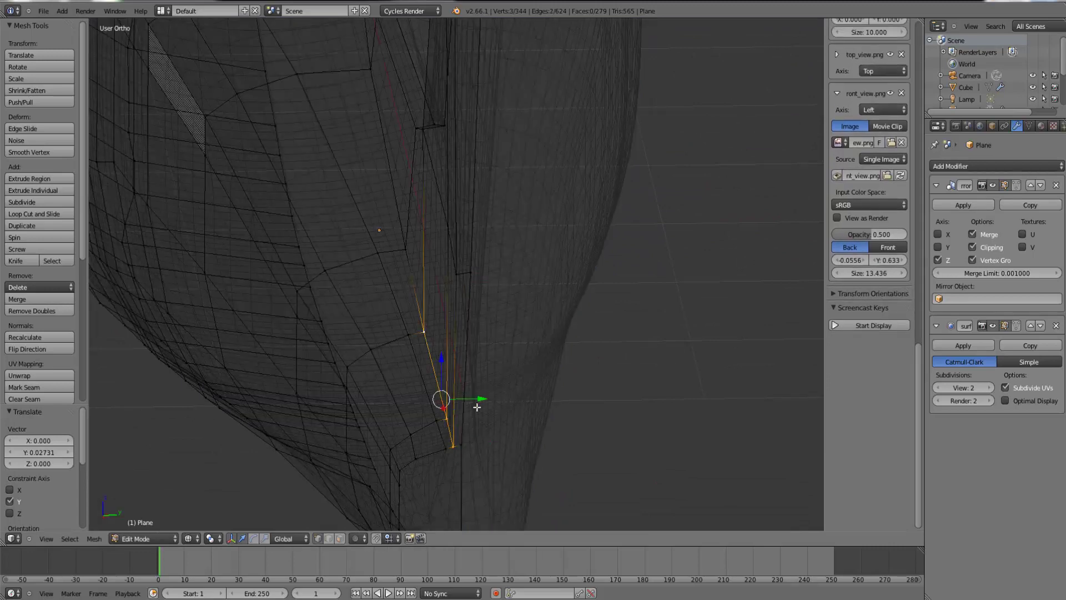
pyautogui.press('z')
pyautogui.press('g')
pyautogui.press('y')
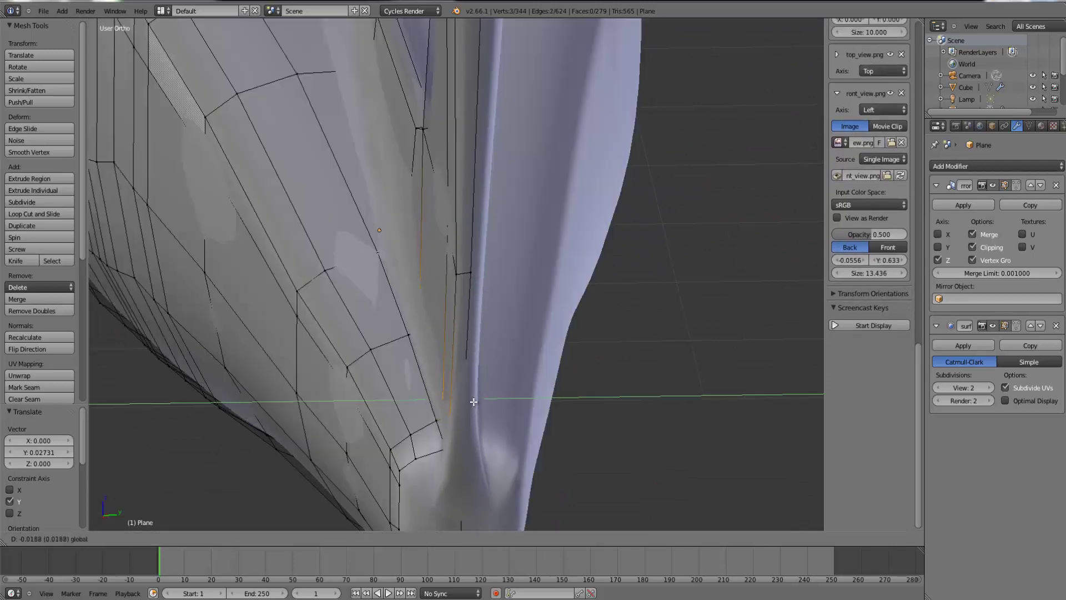
pyautogui.click(466, 429)
pyautogui.press('Tab')
pyautogui.press('Tab')
pyautogui.rightClick(459, 451)
pyautogui.press('z')
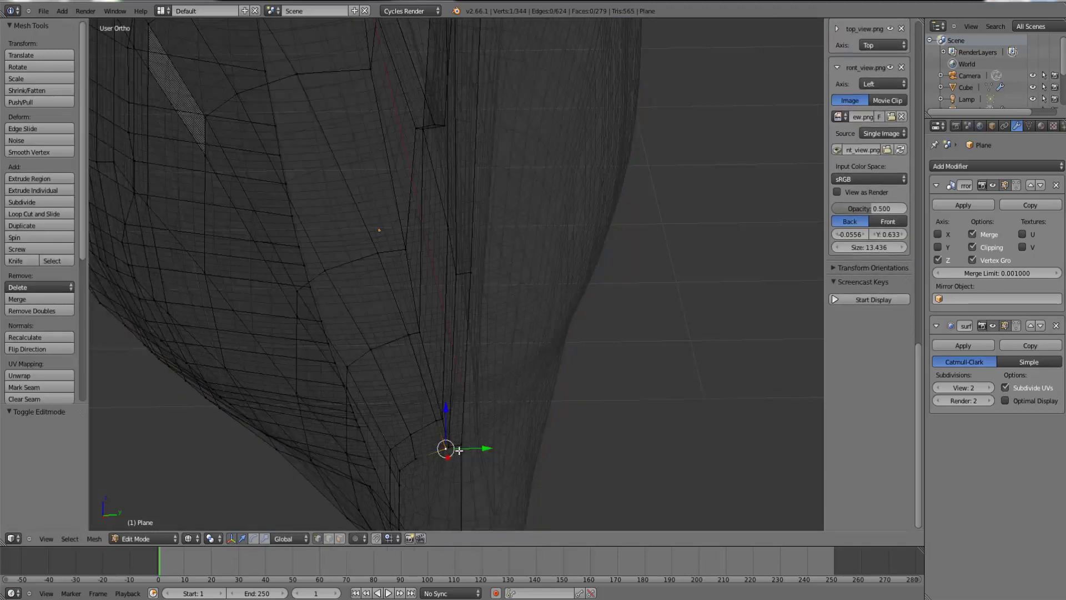
pyautogui.hotkey('ctrl', 'r')
pyautogui.press('z')
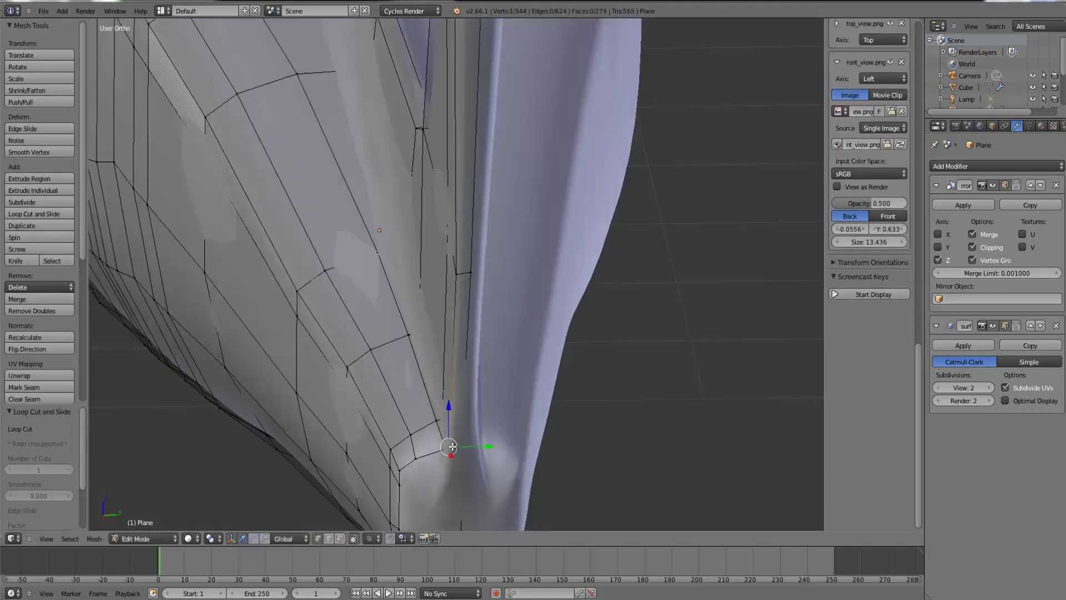
pyautogui.press('Escape')
# - Add a centred loop cut around the fin between its base on the fuselage and the first level above
pyautogui.press('z')
pyautogui.press('a')
pyautogui.moveTo(450, 433); pyautogui.dragTo(485, 420, button='middle')
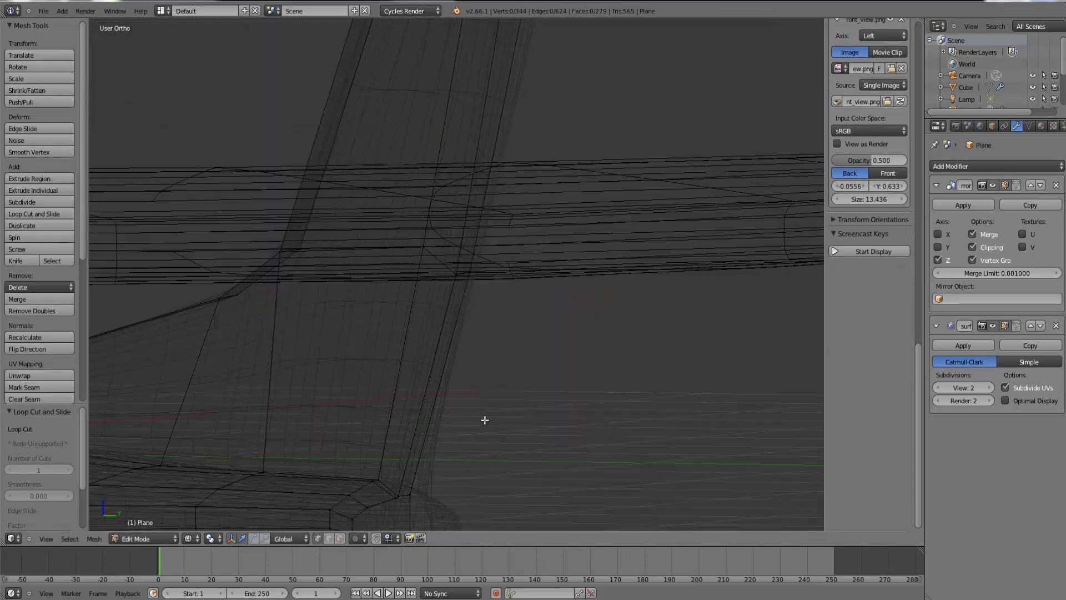
pyautogui.hotkey('ctrl', 'r')
pyautogui.click(409, 417)
pyautogui.rightClick(409, 416)
pyautogui.press('z')
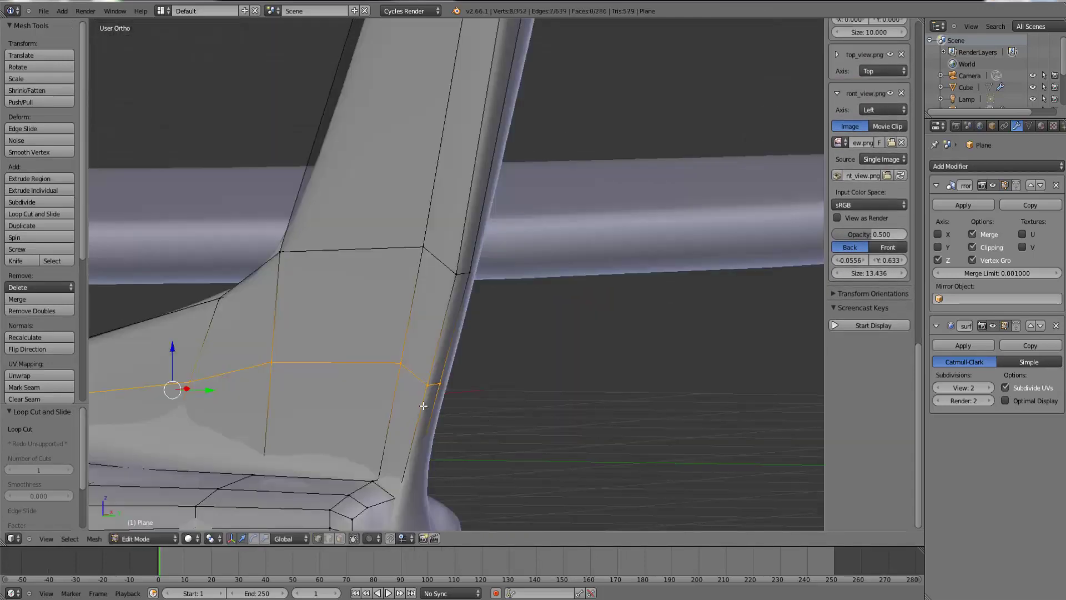
# - Slide the new edge loop down close to the fuselage, by a factor of about 0.72
pyautogui.moveTo(424, 405); pyautogui.dragTo(338, 321, button='middle')
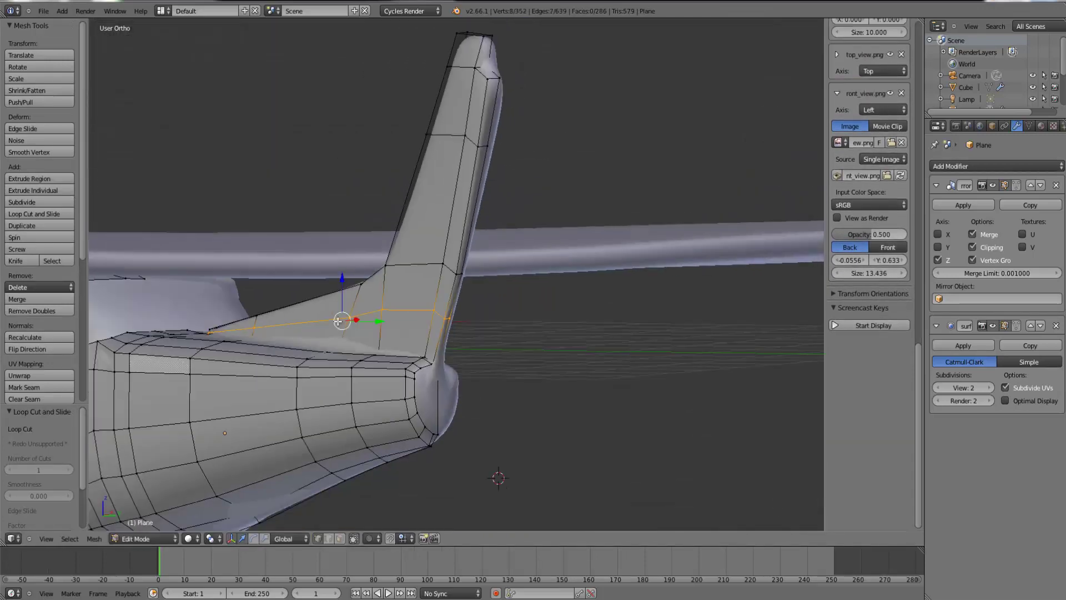
pyautogui.hotkey('ctrl', 'r')
pyautogui.click(427, 320)
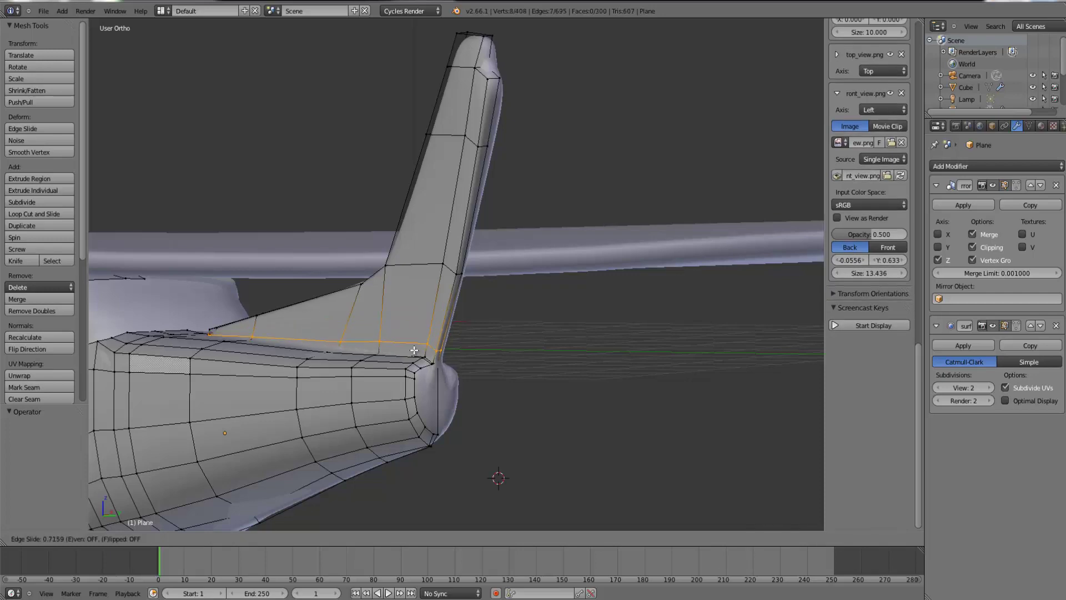
pyautogui.click(413, 349)
# - Examine the smoothed fin from an oblique angle, and compare it with the top and side references
pyautogui.press('Tab')
pyautogui.moveTo(387, 383); pyautogui.dragTo(460, 407, button='middle')
pyautogui.scroll(-4, 495, 404)
pyautogui.scroll(2, 482, 403)
pyautogui.press('Tab')
pyautogui.press('KP_7')
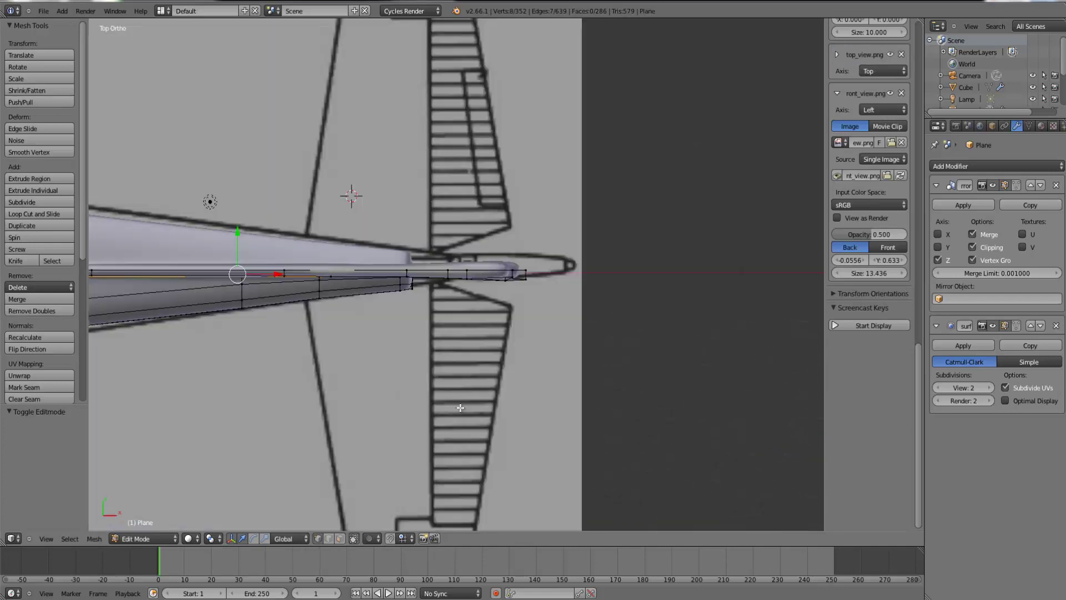
pyautogui.press('z')
pyautogui.press('z')
pyautogui.press('KP_3')
pyautogui.press('KP_1')
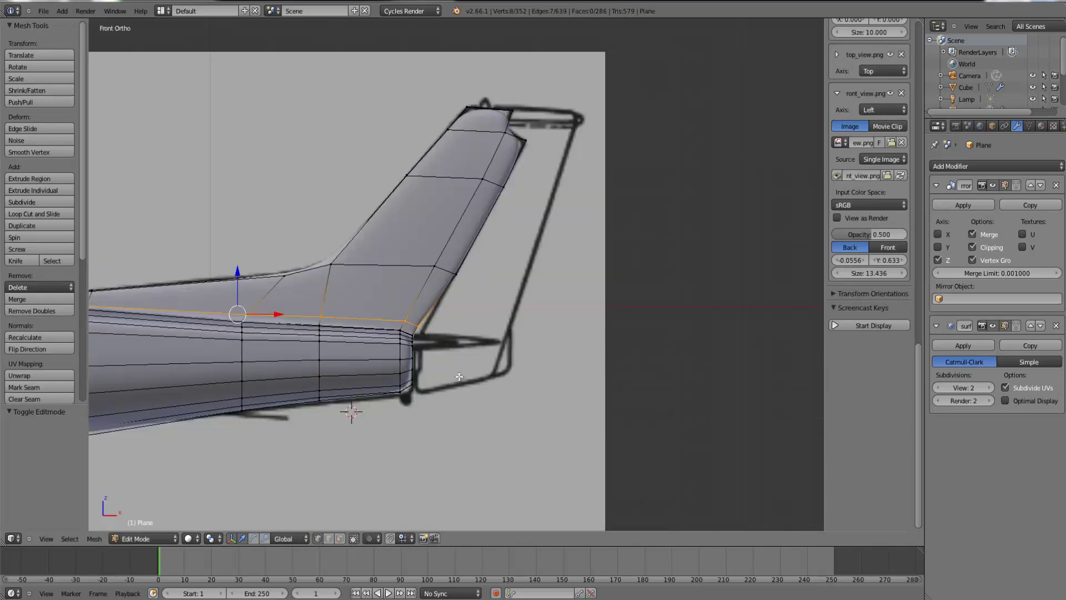
# - In side-view wireframe, add a loop cut around the fin just below the notch at its tip
pyautogui.rightClick(520, 117)
pyautogui.press('KP_Decimal')
pyautogui.press('z')
pyautogui.scroll(4, 476, 229)
pyautogui.hotkey('ctrl', 'r')
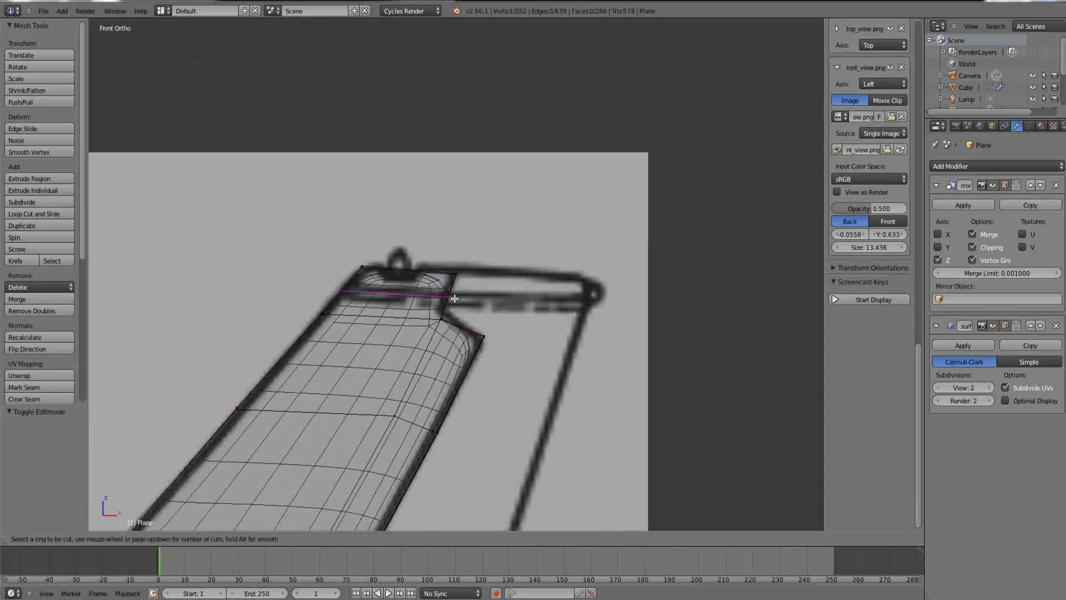
pyautogui.click(438, 338)
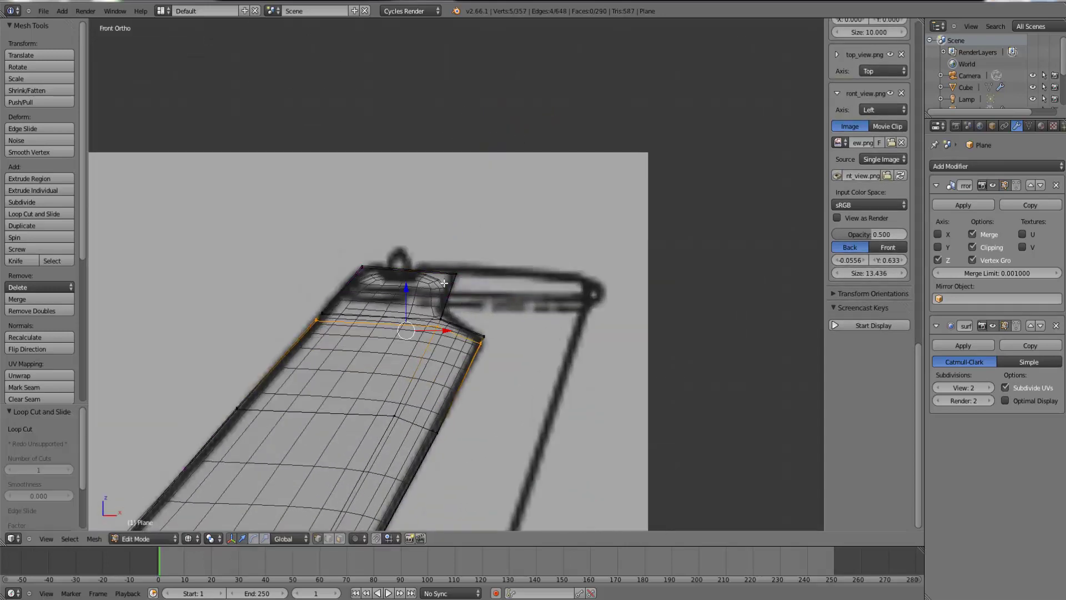
# - Add another loop cut around the fin's tip, slide it up close to the top edge, and check the smoothed shape
pyautogui.click(422, 295)
pyautogui.hotkey('ctrl', 'r')
pyautogui.click(442, 291)
pyautogui.click(459, 283)
pyautogui.press('Tab')
pyautogui.press('z')
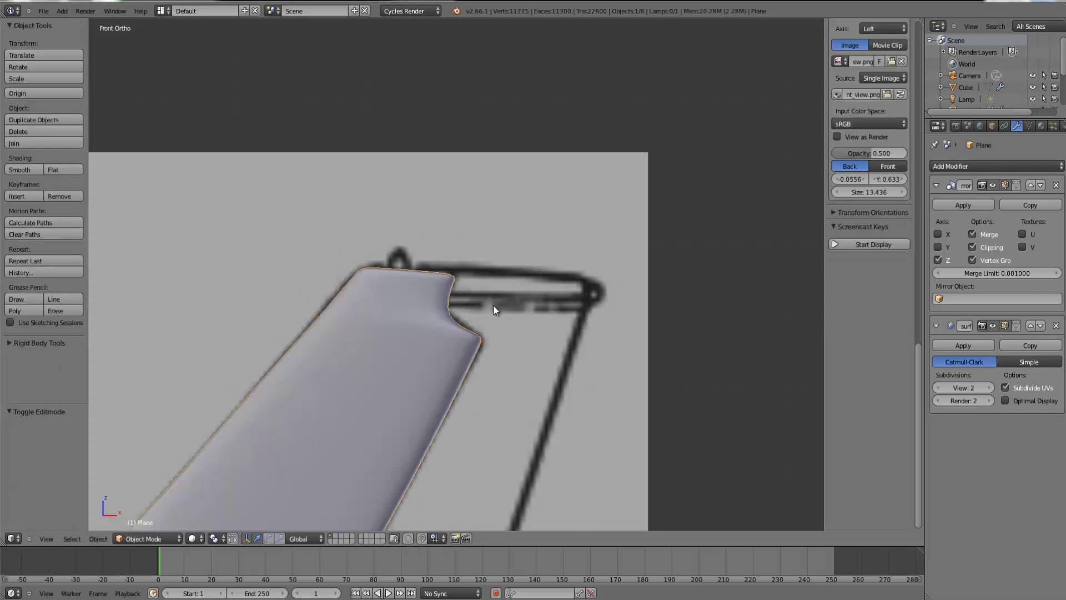
# - Examine the fin's rear base in side view and the thickness of the whole fin from behind
pyautogui.scroll(-3, 491, 311)
pyautogui.press('Tab')
pyautogui.press('z')
pyautogui.scroll(-3, 489, 342)
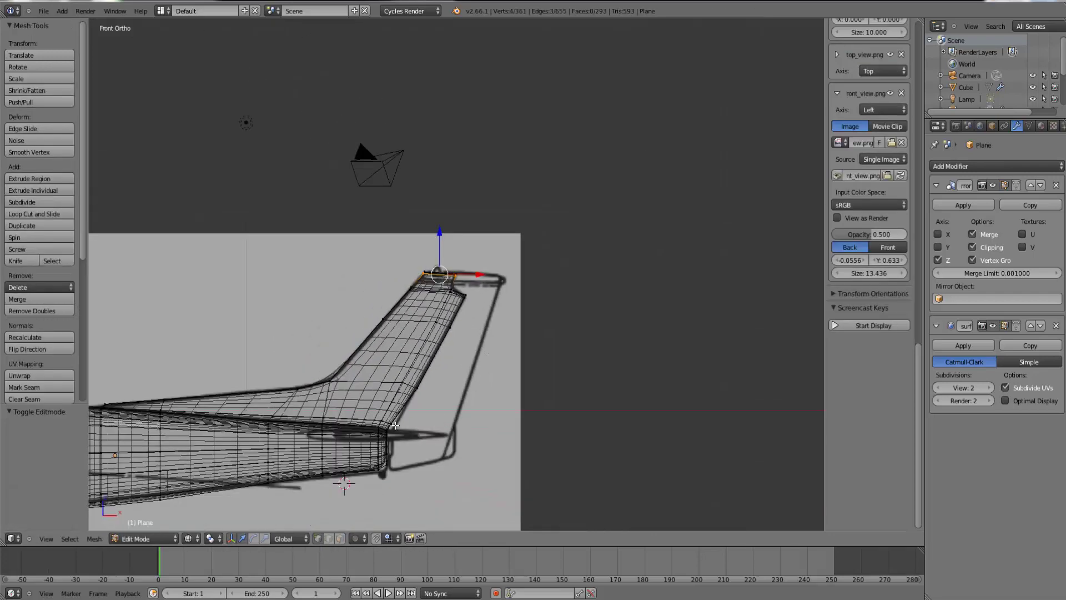
pyautogui.rightClick(386, 431)
pyautogui.press('KP_Decimal')
pyautogui.scroll(4, 514, 273)
pyautogui.scroll(1, 514, 273)
pyautogui.press('Tab')
pyautogui.press('z')
pyautogui.moveTo(361, 343); pyautogui.dragTo(434, 353, button='middle')
pyautogui.scroll(-3, 434, 353)
pyautogui.moveTo(510, 343); pyautogui.dragTo(468, 254, button='middle')
pyautogui.press('Tab')
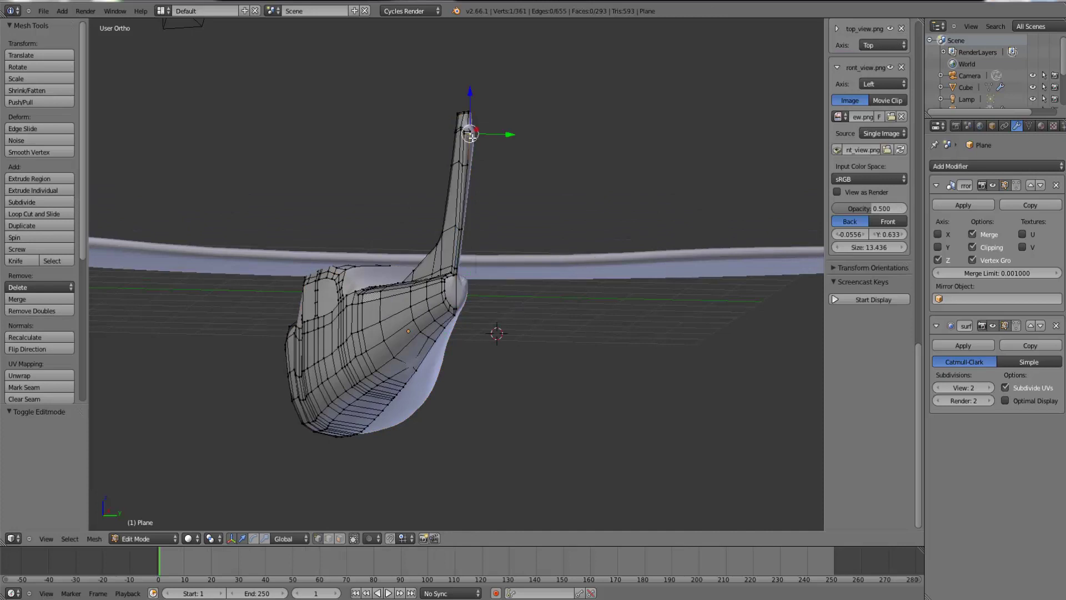
# - Shift the pair of rear-edge vertices one level below the fin's tip about 0.057 along Y toward the centre plane
pyautogui.press('KP_Decimal')
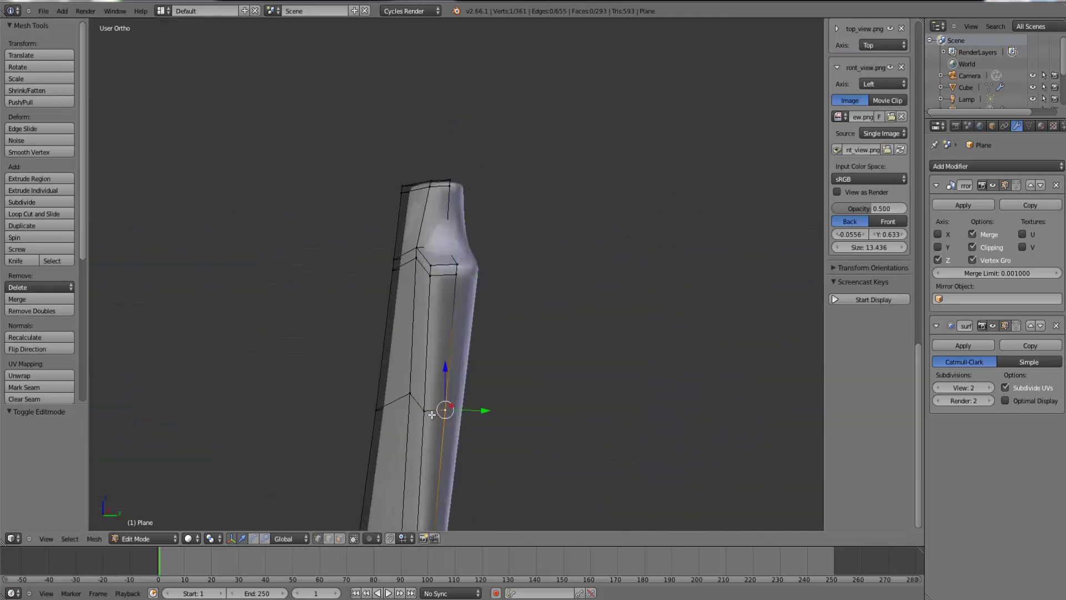
pyautogui.keyDown('shift'); pyautogui.rightClick(427, 413); pyautogui.keyUp('shift')
pyautogui.scroll(1, 869, 222)
pyautogui.scroll(-2, 457, 300)
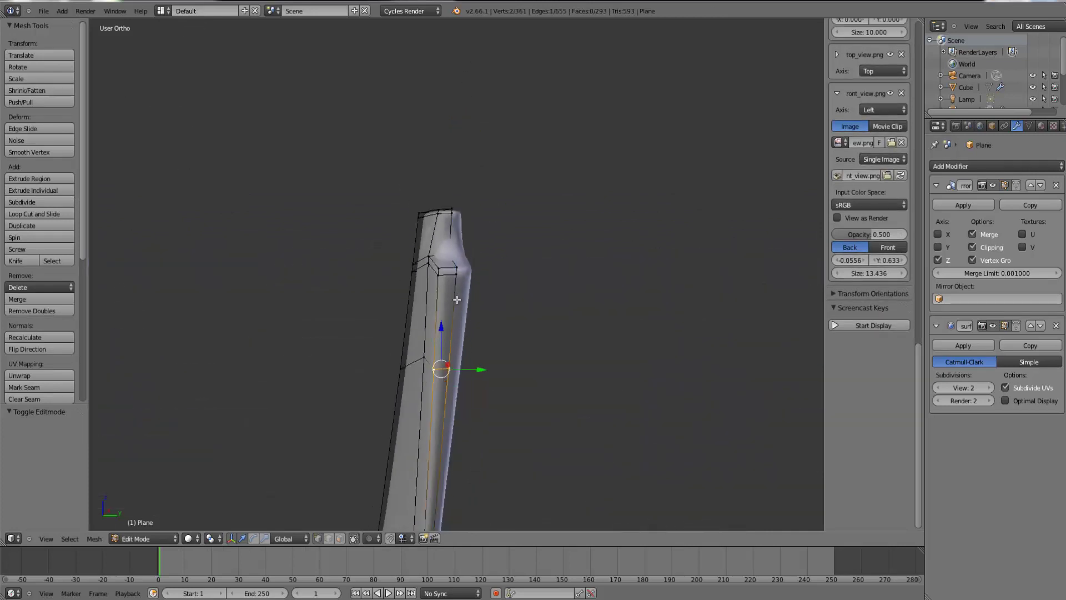
pyautogui.moveTo(465, 370); pyautogui.dragTo(473, 370)
# - Move the two outer rear-edge vertices just below the notch along Y toward the centre plane, and check the smoothed fin
pyautogui.rightClick(439, 276)
pyautogui.keyDown('shift'); pyautogui.rightClick(439, 268); pyautogui.keyUp('shift')
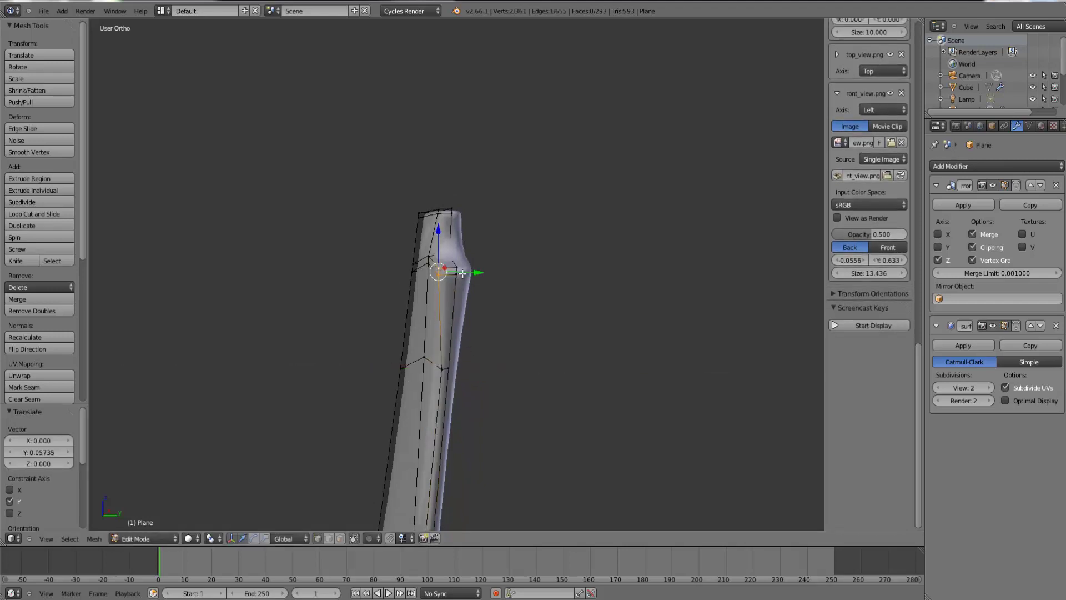
pyautogui.moveTo(462, 275); pyautogui.dragTo(473, 276)
pyautogui.press('Tab')
pyautogui.scroll(-4, 481, 300)
pyautogui.moveTo(481, 300); pyautogui.dragTo(490, 323, button='middle')
# - Shift the two outer side vertices at notch level about 0.047 along Y toward the centre plane, and select the side vertex near the top
pyautogui.press('Tab')
pyautogui.scroll(6, 472, 311)
pyautogui.scroll(1, 451, 297)
pyautogui.rightClick(412, 237)
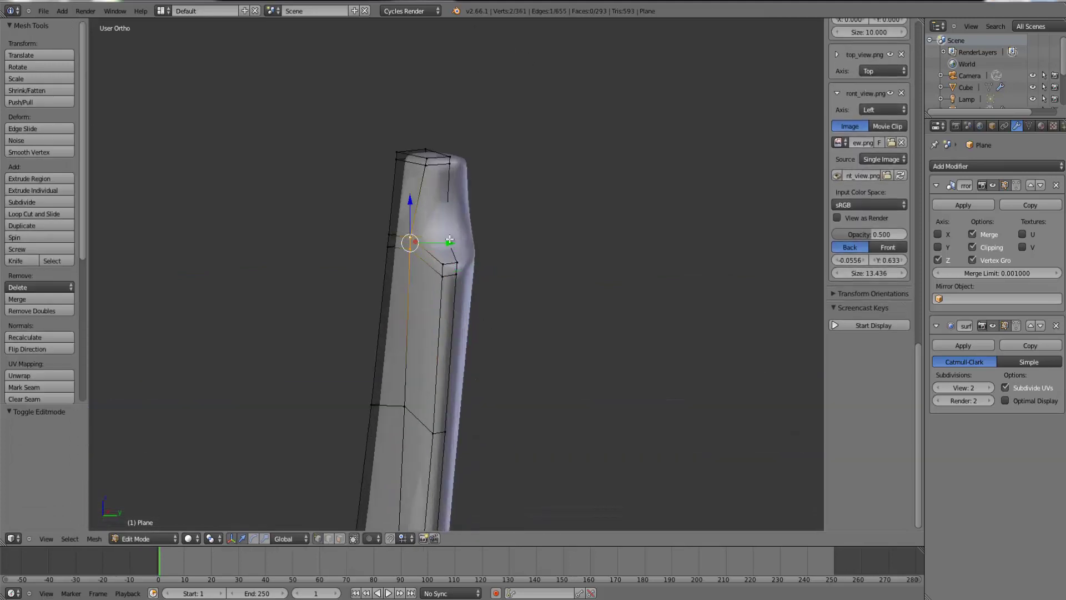
pyautogui.moveTo(449, 239); pyautogui.dragTo(456, 247)
pyautogui.rightClick(426, 160)
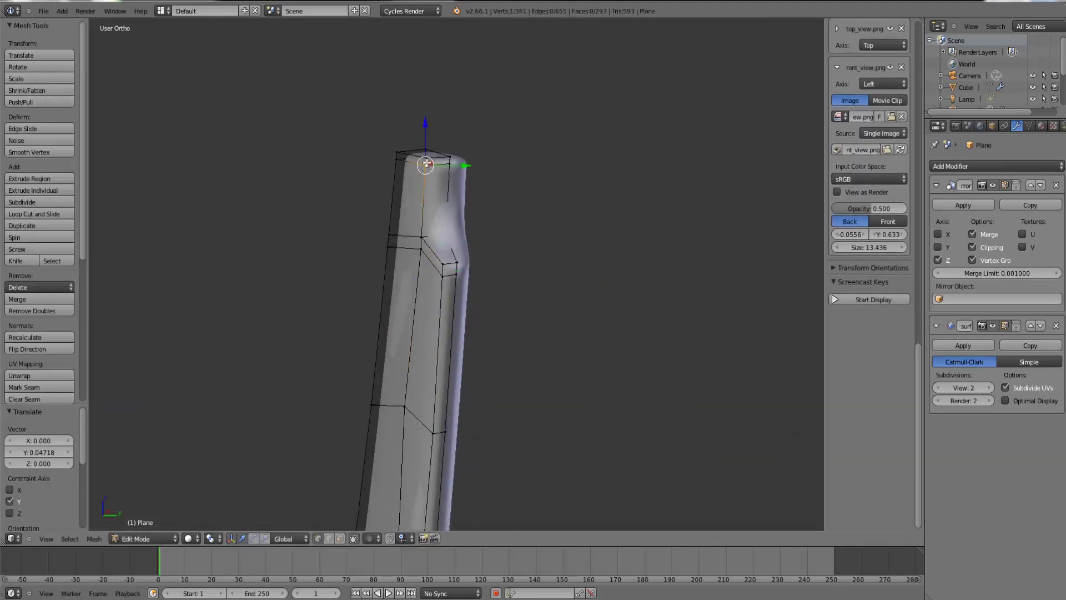
# - Nudge the selected vertex at the tip of the tail fin along Y
pyautogui.moveTo(448, 162); pyautogui.dragTo(449, 166)
pyautogui.moveTo(482, 276); pyautogui.dragTo(517, 263, button='middle')
pyautogui.press('Tab')
pyautogui.scroll(5, 456, 279)
pyautogui.press('Tab')
# - Slide the inner corner vertex of the fin's notch along its edge toward the edge loop below
pyautogui.keyDown('alt'); pyautogui.rightClick(401, 243); pyautogui.keyUp('alt')
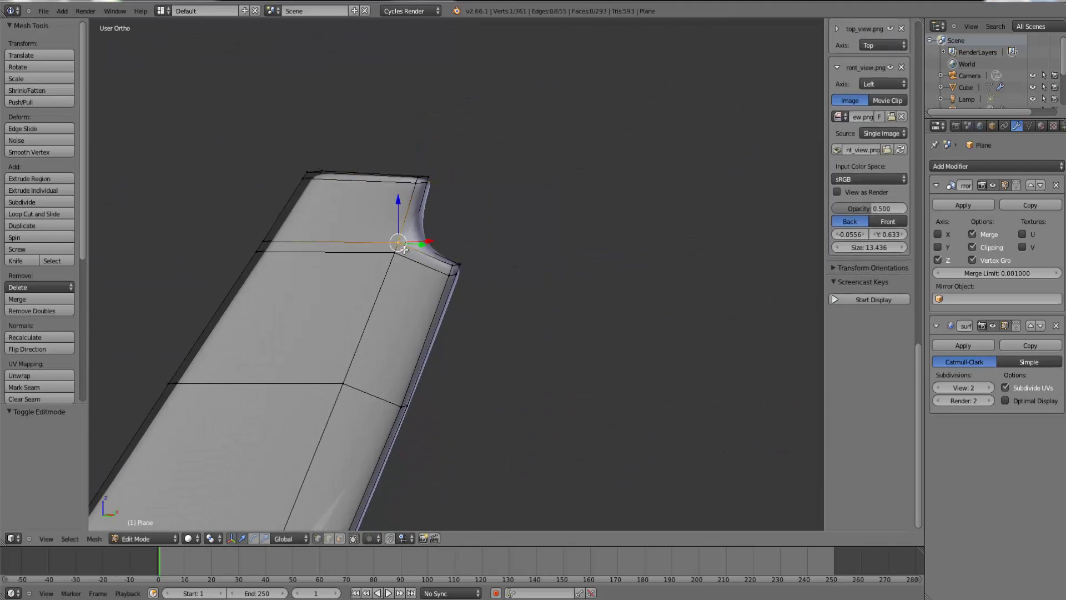
pyautogui.press('g')
pyautogui.press('g')
pyautogui.click(391, 251)
pyautogui.press('Tab')
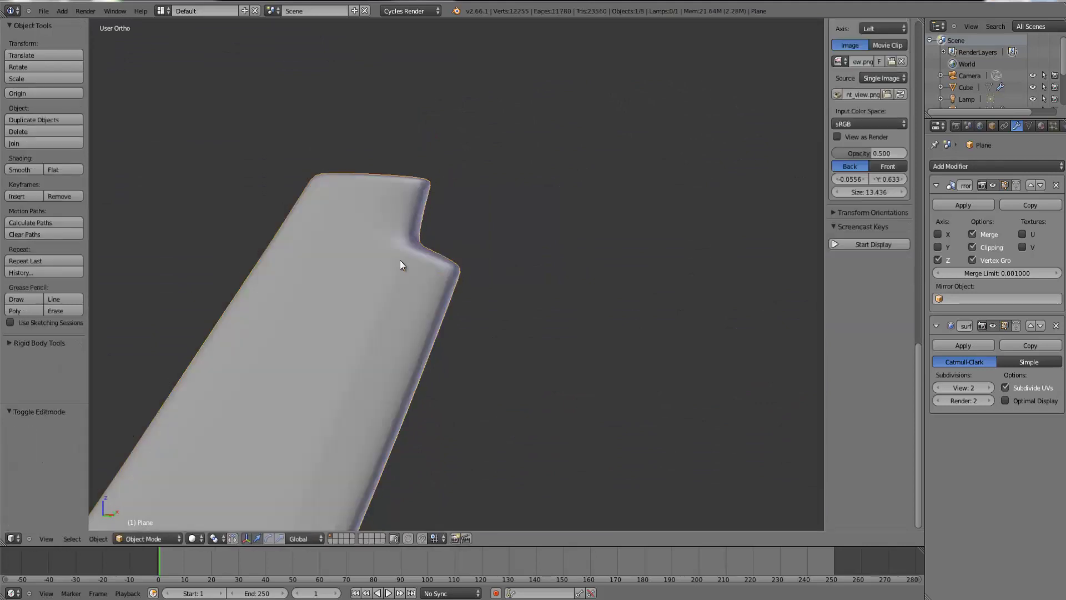
pyautogui.moveTo(400, 260); pyautogui.dragTo(399, 308, button='middle')
pyautogui.scroll(3, 411, 314)
pyautogui.scroll(5, 420, 320)
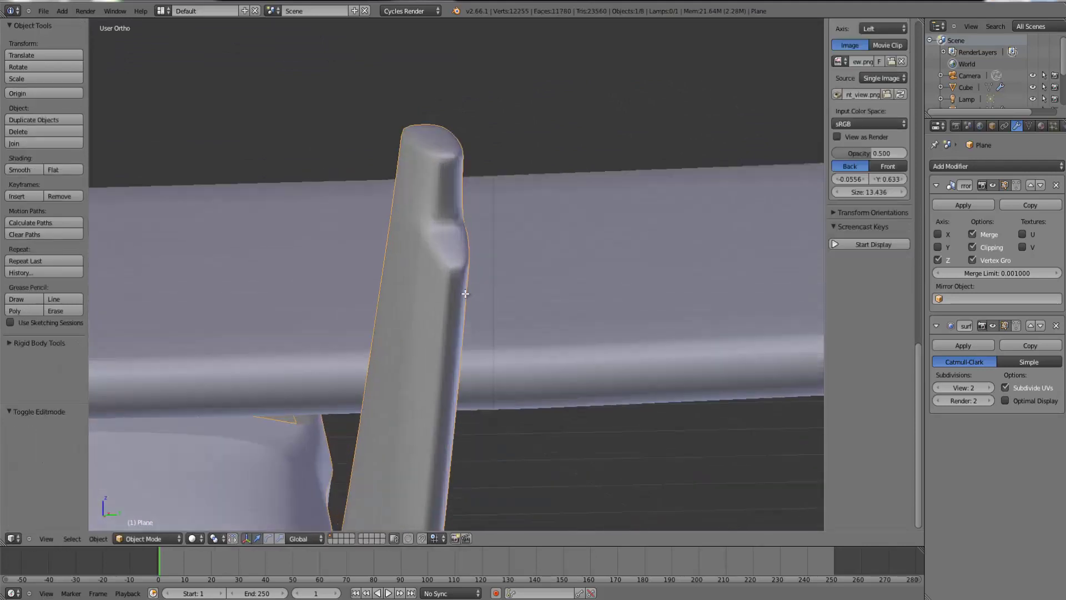
# - Add a lengthwise edge loop along the fin close to its trailing edge
pyautogui.press('Tab')
pyautogui.moveTo(406, 208); pyautogui.dragTo(604, 305, button='middle')
pyautogui.press('Tab')
pyautogui.press('Tab')
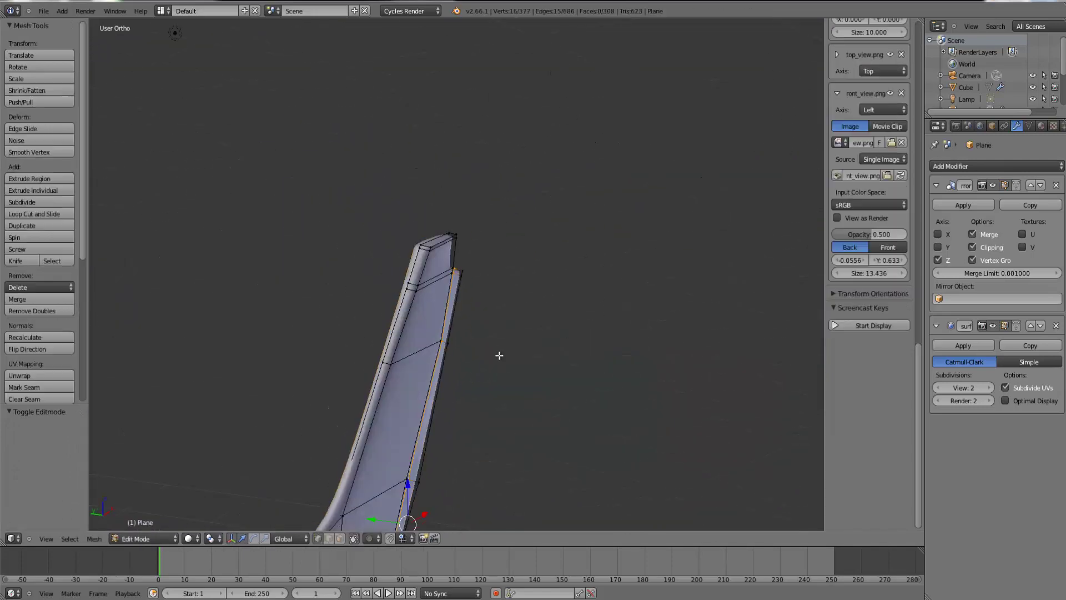
pyautogui.scroll(2, 478, 357)
pyautogui.rightClick(434, 370)
pyautogui.press('a')
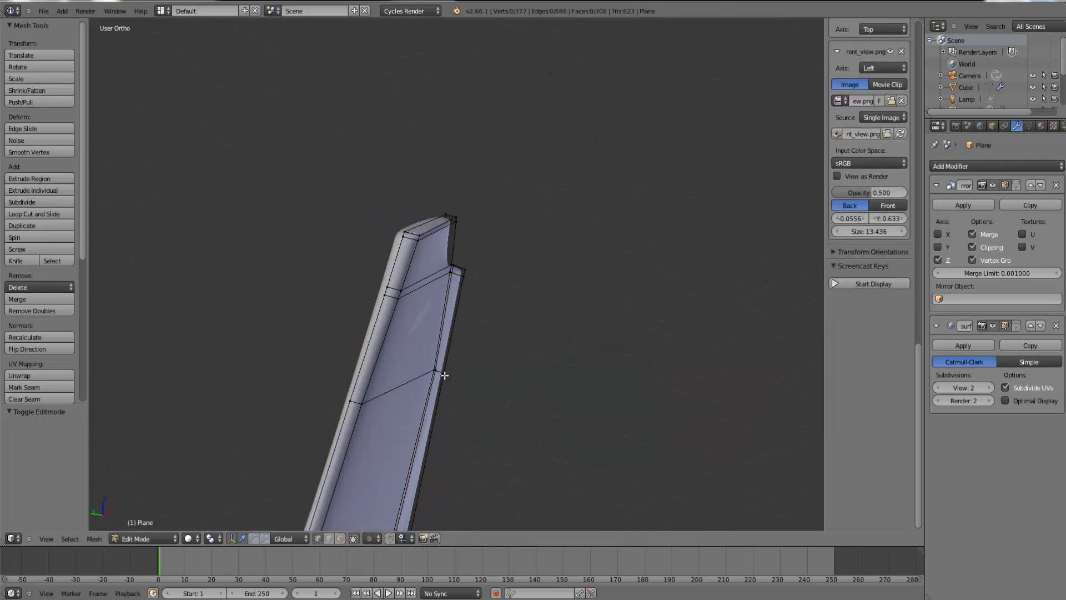
pyautogui.moveTo(443, 373); pyautogui.dragTo(595, 352, button='middle')
pyautogui.rightClick(419, 344)
pyautogui.press('Tab')
pyautogui.scroll(-4, 485, 389)
pyautogui.moveTo(423, 379); pyautogui.dragTo(317, 438, button='middle')
pyautogui.scroll(6, 479, 418)
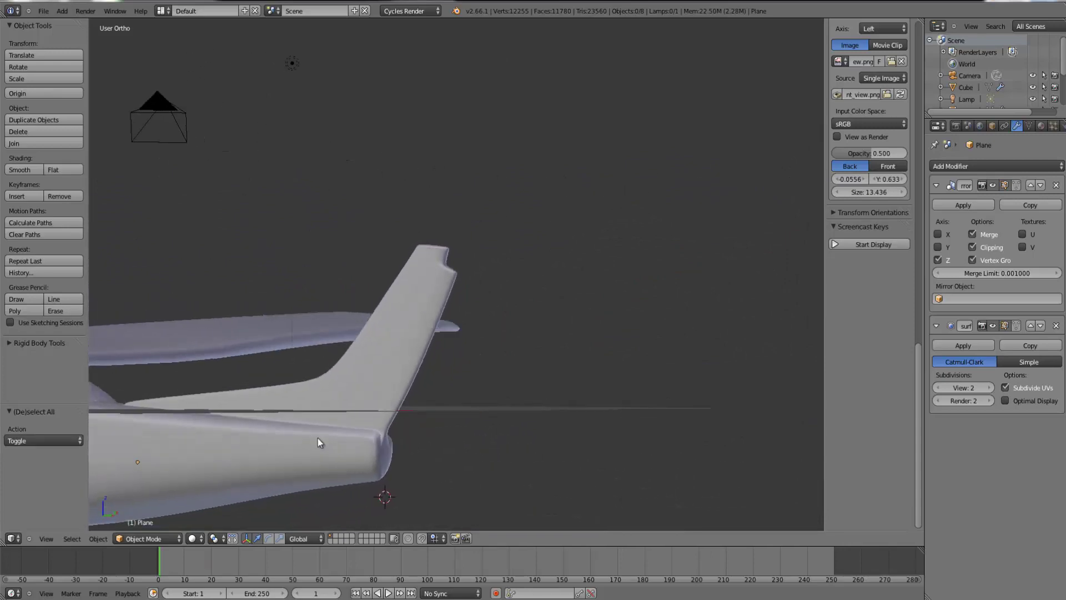
# - In front view, move the vertices at the fuselage's upper rear corner about 0.089 rearward along X toward the reference outline
pyautogui.press('KP_1')
pyautogui.press('Tab')
pyautogui.rightClick(370, 447)
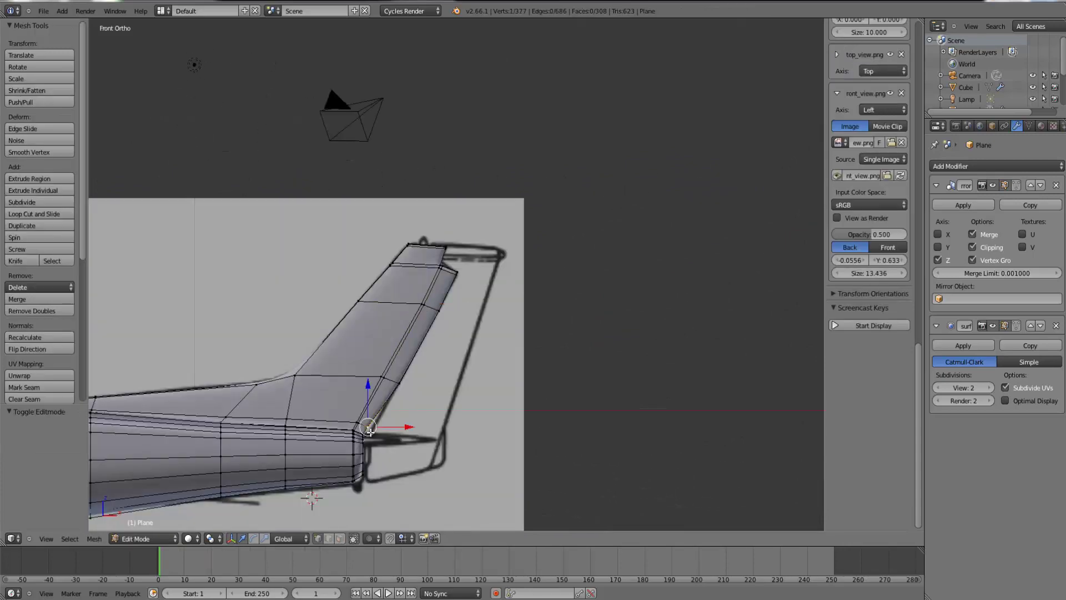
pyautogui.press('KP_Decimal')
pyautogui.scroll(4, 436, 323)
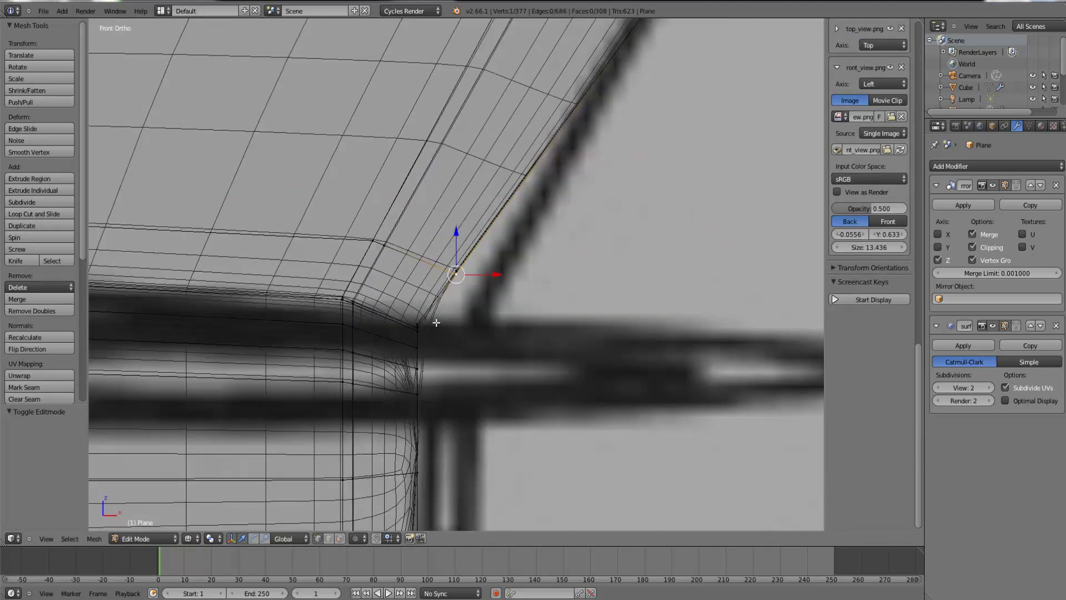
pyautogui.moveTo(406, 340); pyautogui.dragTo(443, 318)
pyautogui.press('z')
pyautogui.press('g')
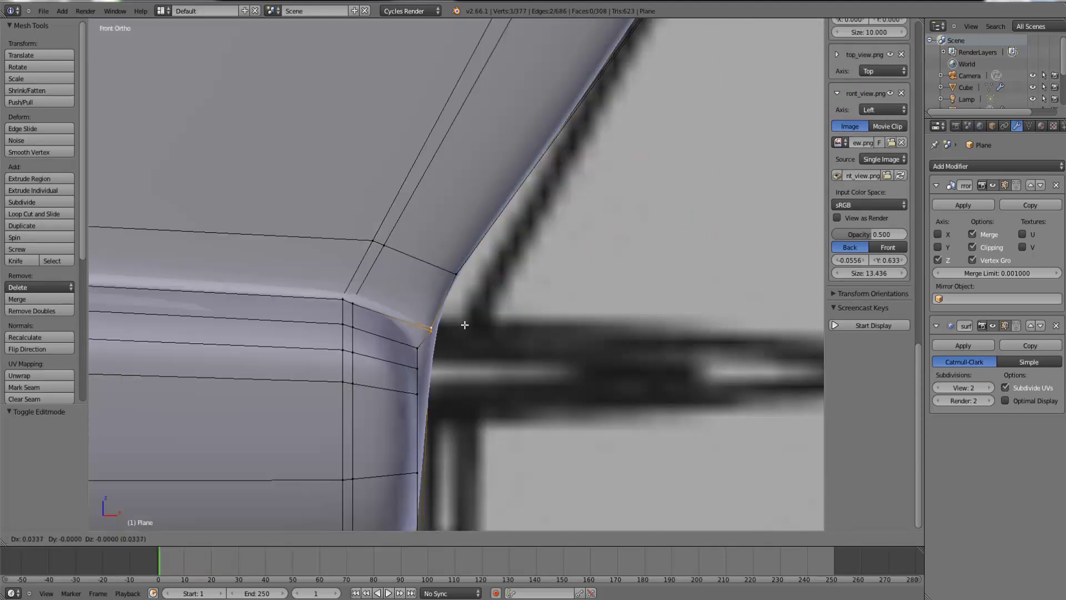
pyautogui.click(465, 325)
pyautogui.press('z')
pyautogui.scroll(-3, 477, 311)
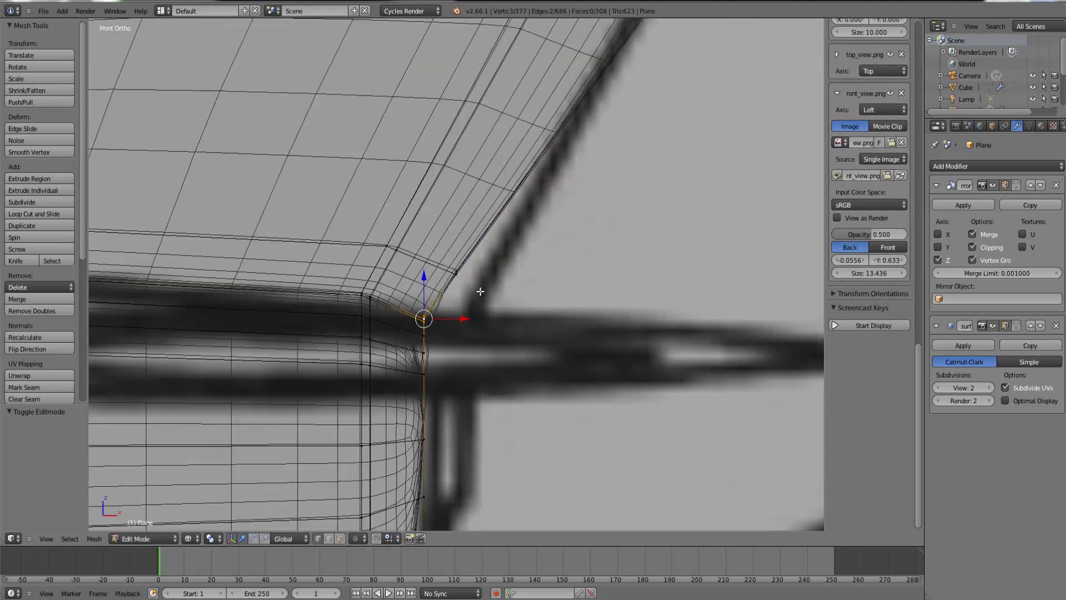
pyautogui.scroll(4, 484, 308)
pyautogui.scroll(-6, 496, 313)
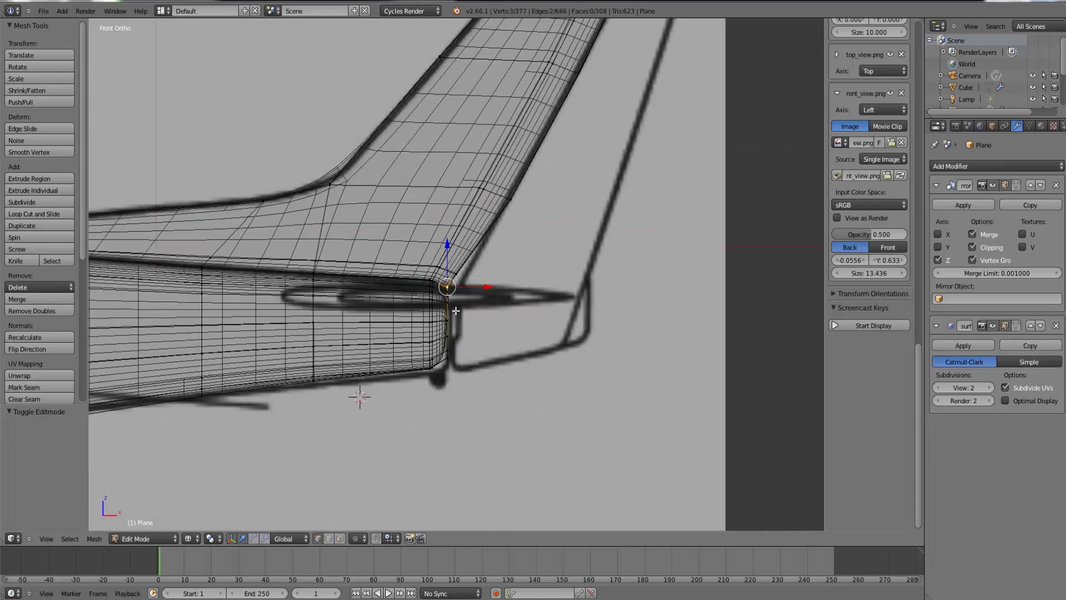
pyautogui.scroll(3, 484, 341)
pyautogui.press('z')
pyautogui.press('z')
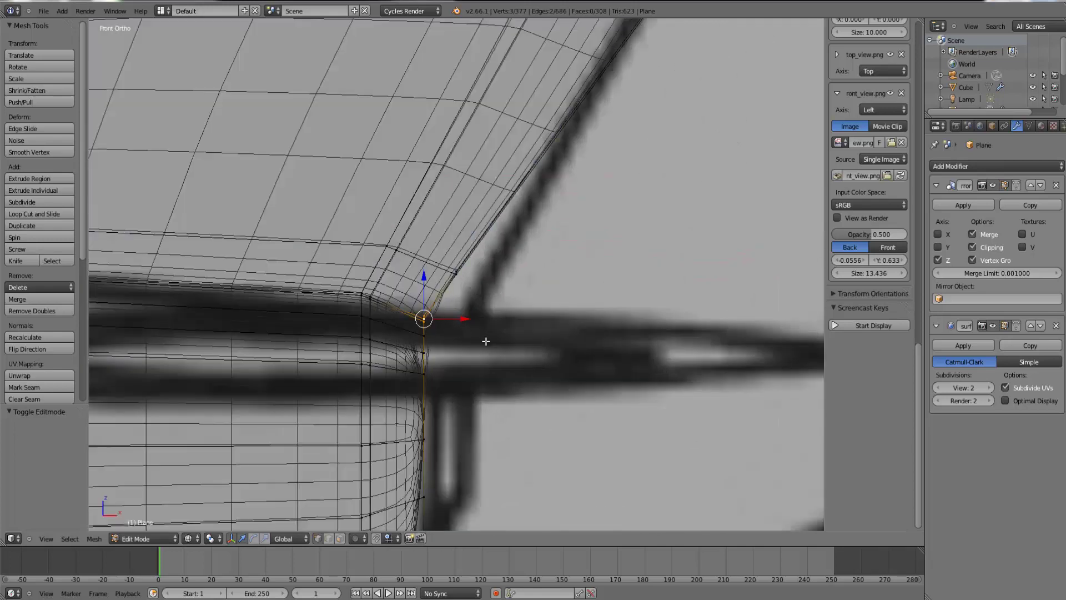
pyautogui.press('g')
pyautogui.click(502, 341)
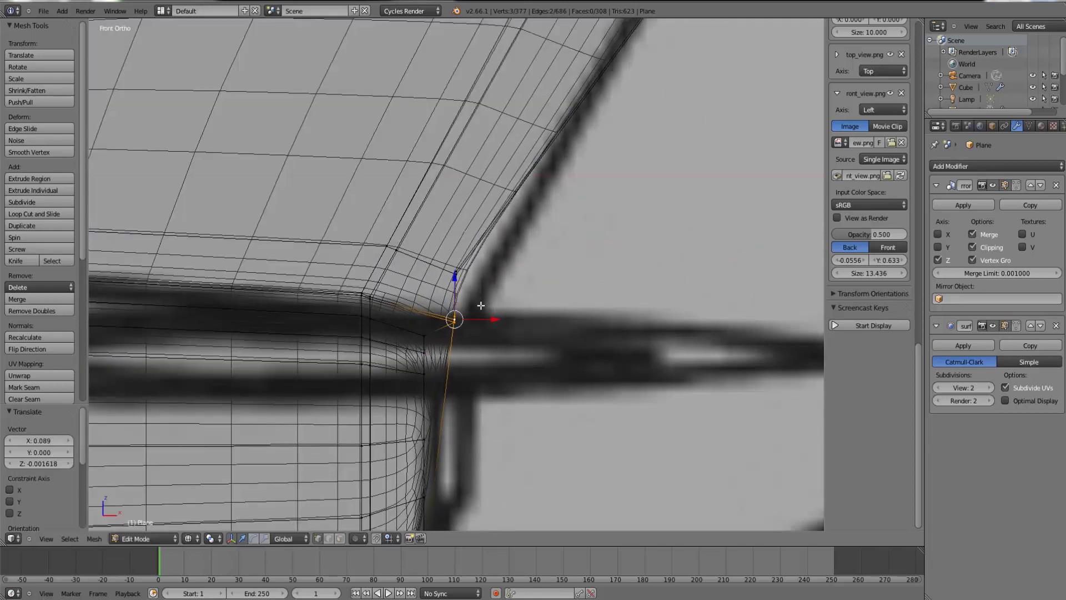
# - Move the vertices at the lower end of the fin's trailing edge slightly rearward toward the reference line
pyautogui.rightClick(481, 293)
pyautogui.moveTo(481, 293); pyautogui.dragTo(445, 259)
pyautogui.press('g')
pyautogui.click(463, 258)
pyautogui.press('z')
pyautogui.press('Tab')
pyautogui.scroll(-4, 557, 332)
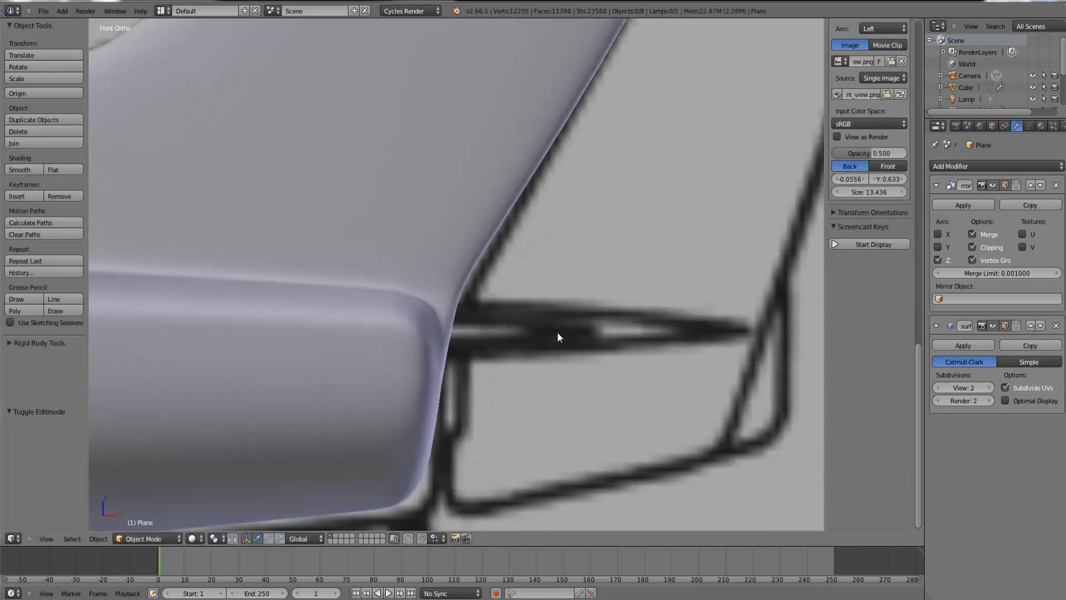
pyautogui.moveTo(558, 331); pyautogui.dragTo(448, 337, button='middle')
pyautogui.scroll(-5, 495, 349)
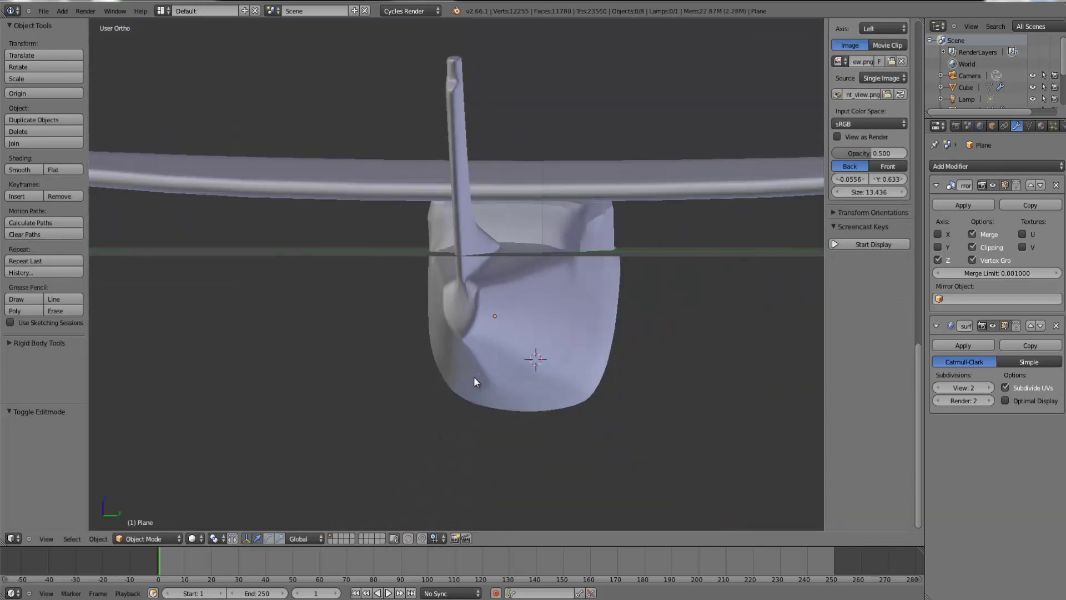
# - Add a loop cut across the fin tip in front view and slide it down to just above the notch
pyautogui.press('KP_1')
pyautogui.press('KP_1')
pyautogui.press('Tab')
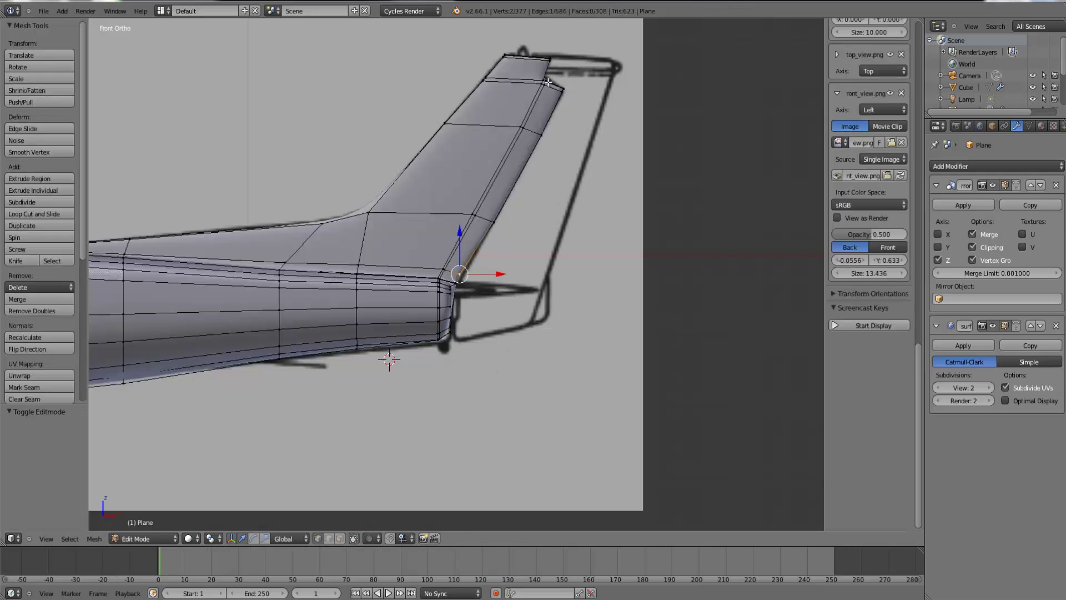
pyautogui.press('KP_Decimal')
pyautogui.scroll(8, 550, 81)
pyautogui.hotkey('ctrl', 'r')
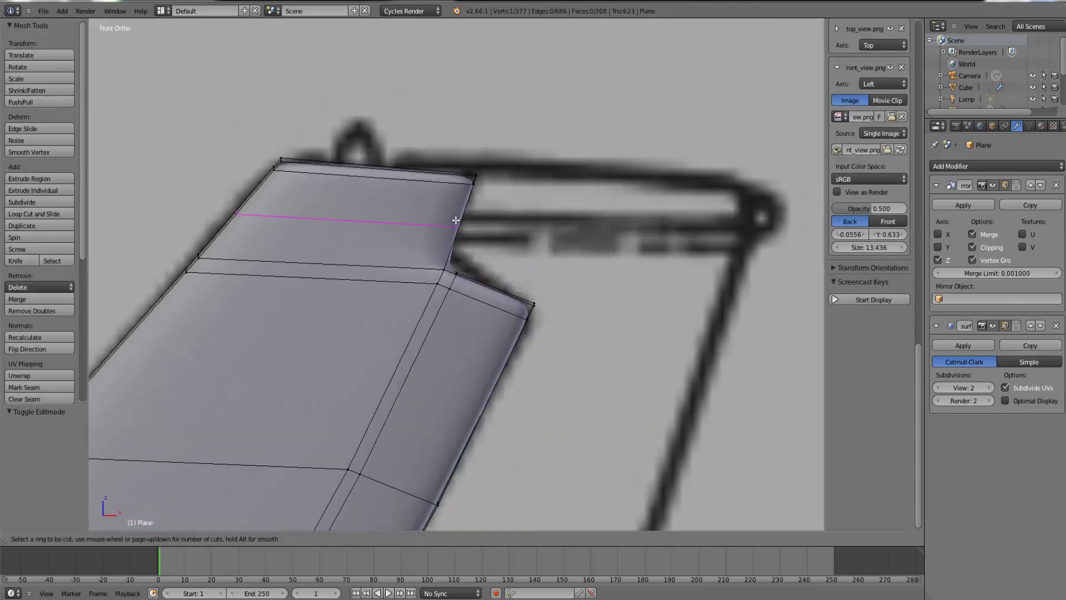
pyautogui.click(454, 218)
pyautogui.click(449, 256)
# - Add a lengthwise loop cut through the fin and slide it close to the rear edge of the tip
pyautogui.hotkey('ctrl', 'r')
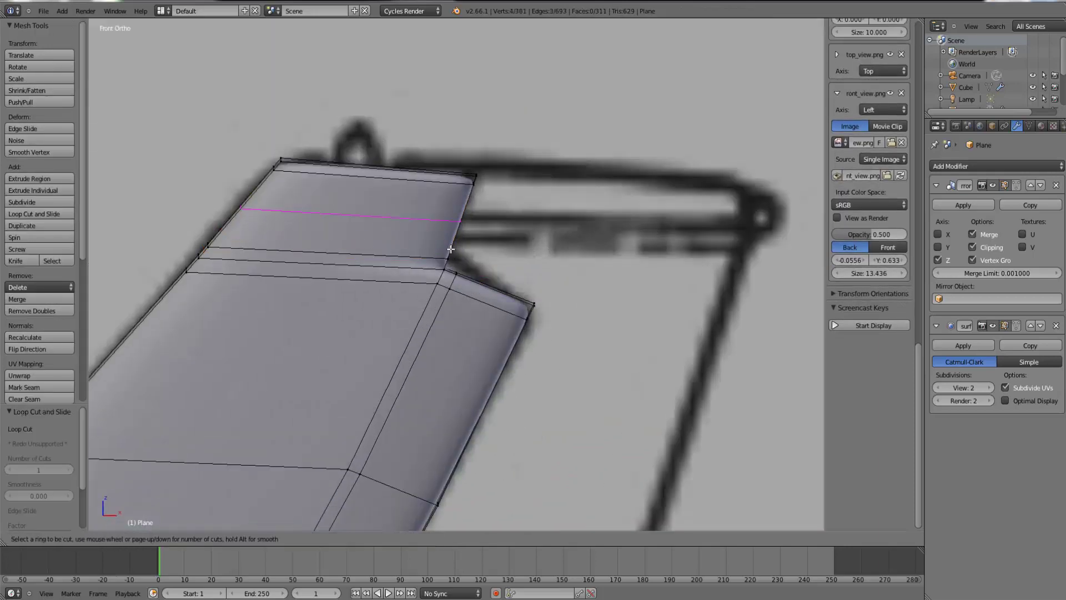
pyautogui.click(442, 187)
pyautogui.click(504, 212)
pyautogui.press('Tab')
pyautogui.press('z')
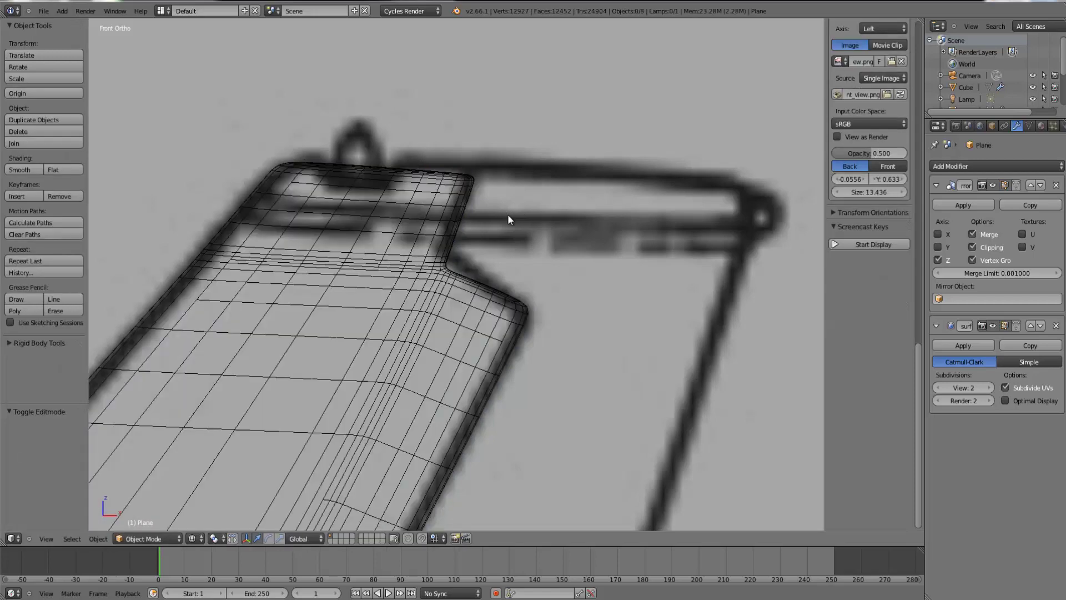
pyautogui.press('Tab')
pyautogui.scroll(-4, 508, 216)
pyautogui.press('z')
pyautogui.press('Tab')
pyautogui.scroll(-5, 492, 325)
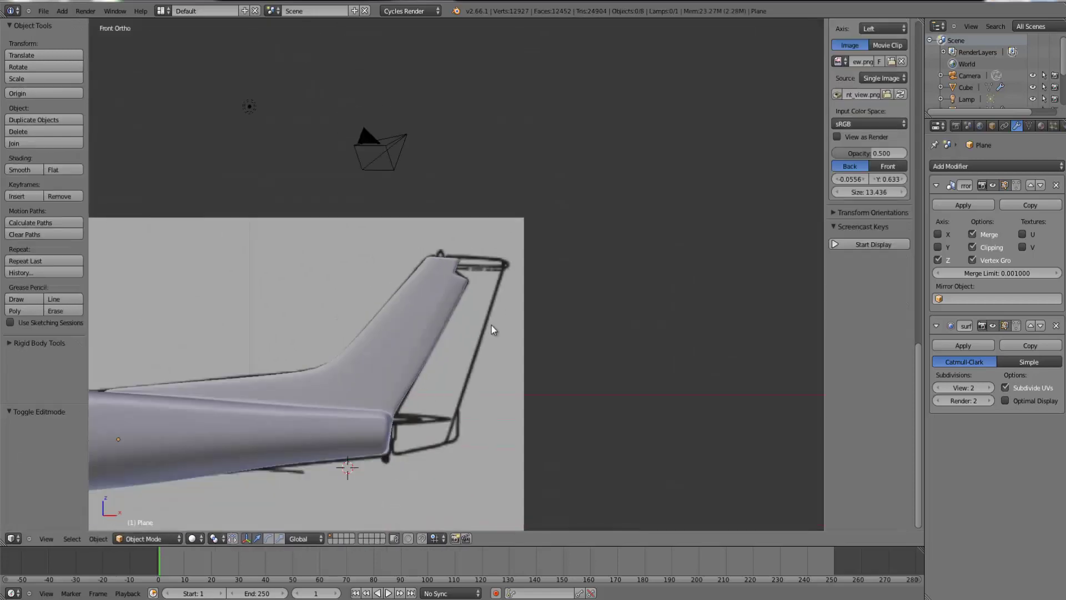
pyautogui.moveTo(493, 328); pyautogui.dragTo(553, 352, button='middle')
pyautogui.scroll(10, 441, 295)
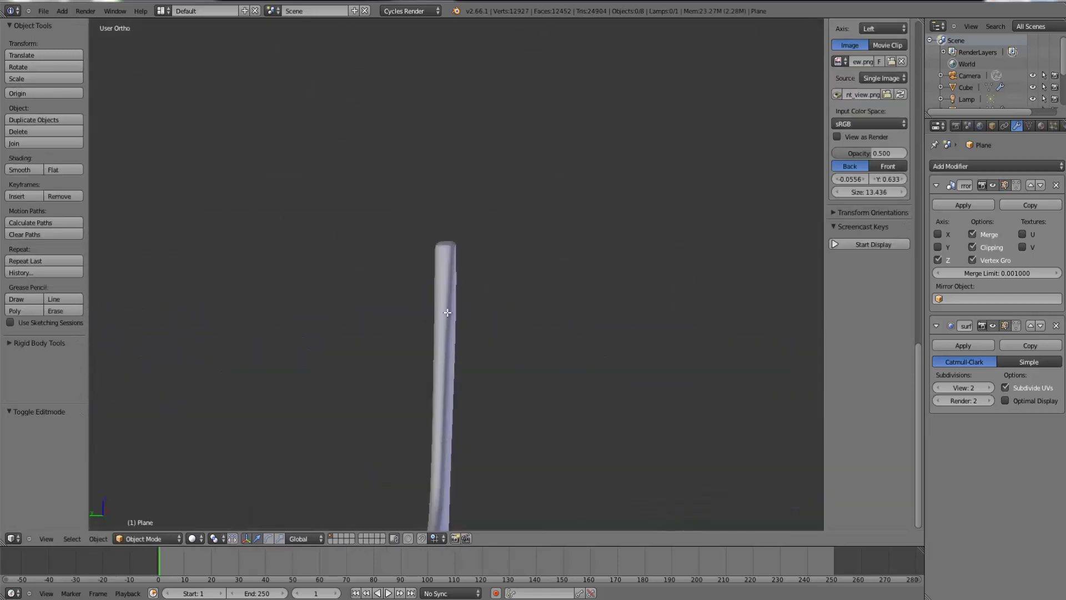
# - Shift the side vertices of the leading edge near the fin tip about 0.028 along Y
pyautogui.press('Tab')
pyautogui.moveTo(470, 302); pyautogui.dragTo(439, 292, button='middle')
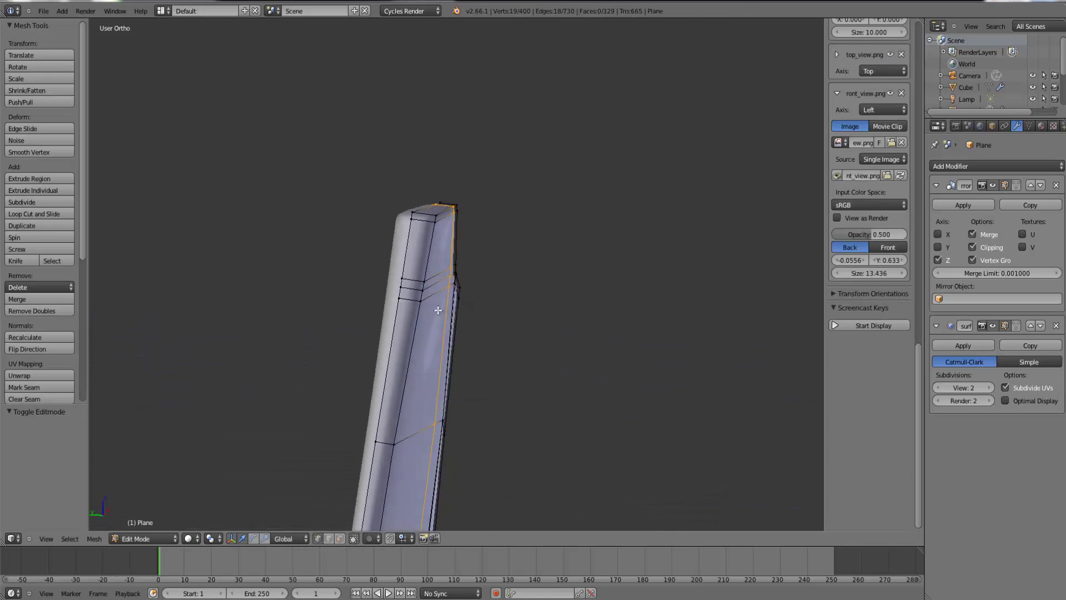
pyautogui.rightClick(424, 284)
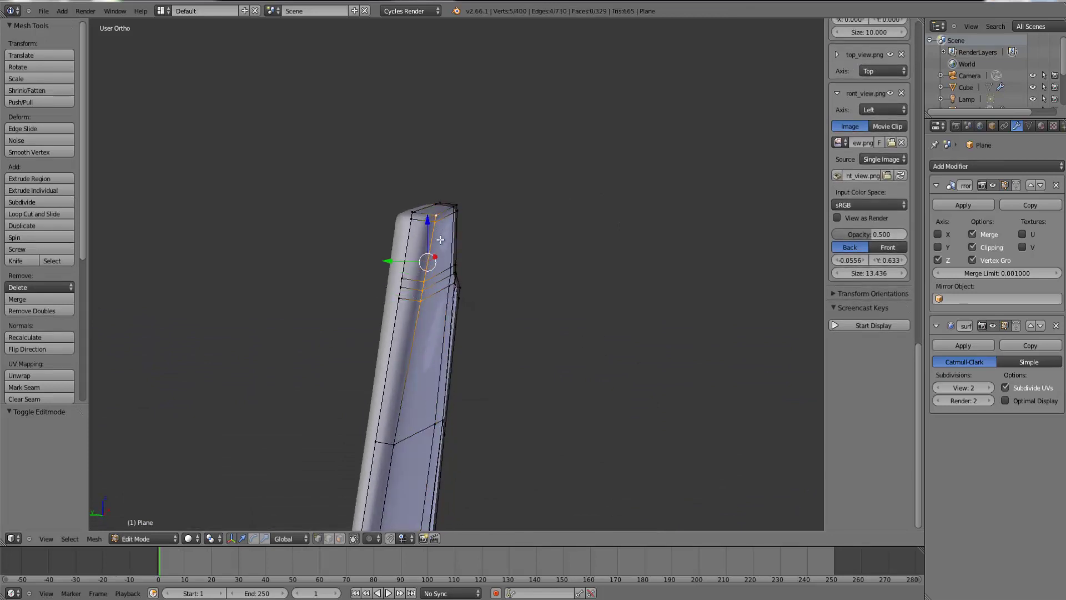
pyautogui.moveTo(402, 264); pyautogui.dragTo(398, 266)
# - Select the two topmost side vertices at the fin's leading edge and move them slightly along Y
pyautogui.rightClick(428, 223)
pyautogui.keyDown('shift'); pyautogui.rightClick(429, 215); pyautogui.keyUp('shift')
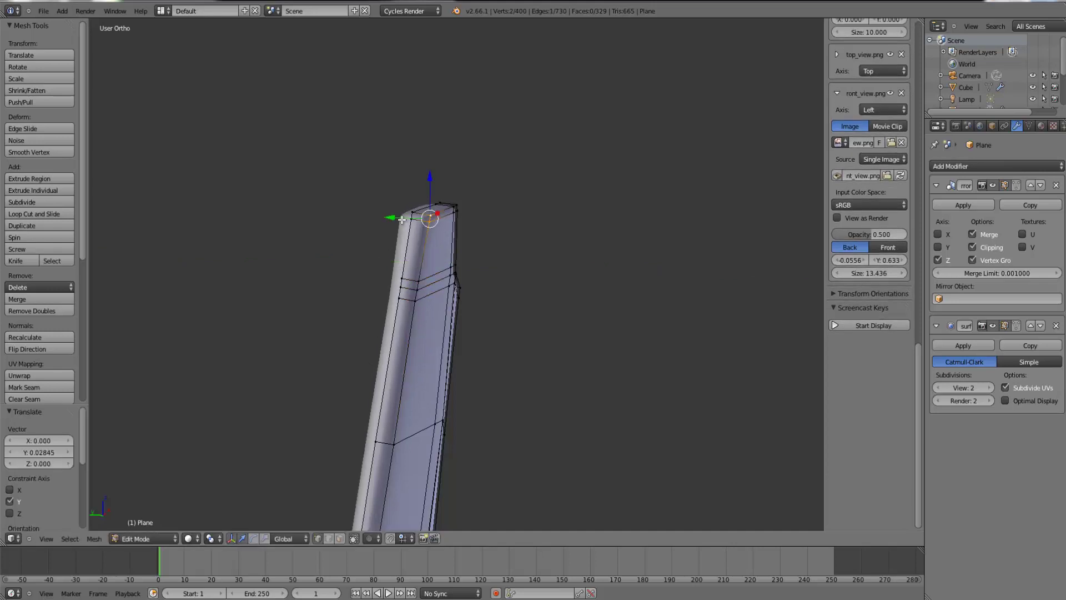
pyautogui.moveTo(404, 221); pyautogui.dragTo(399, 220)
pyautogui.click(398, 221)
pyautogui.press('Tab')
pyautogui.moveTo(482, 322); pyautogui.dragTo(471, 361, button='middle')
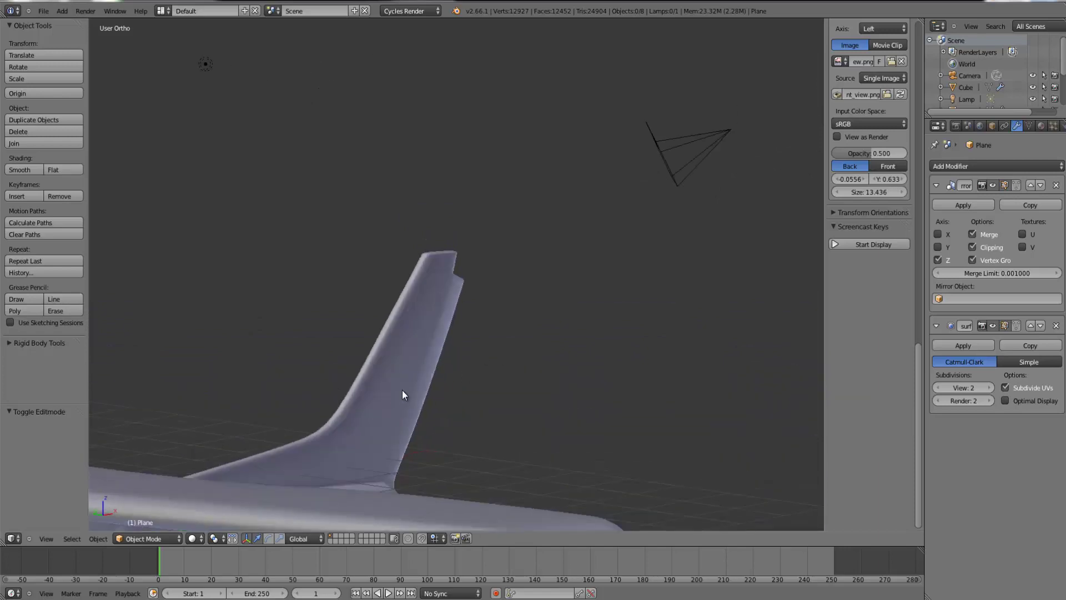
pyautogui.scroll(3, 402, 389)
pyautogui.moveTo(389, 378); pyautogui.dragTo(346, 369, button='middle')
# - Compare the fin's tip and notch with the reference drawing in both solid and wireframe shading
pyautogui.press('Tab')
pyautogui.moveTo(452, 357); pyautogui.dragTo(406, 357, button='middle')
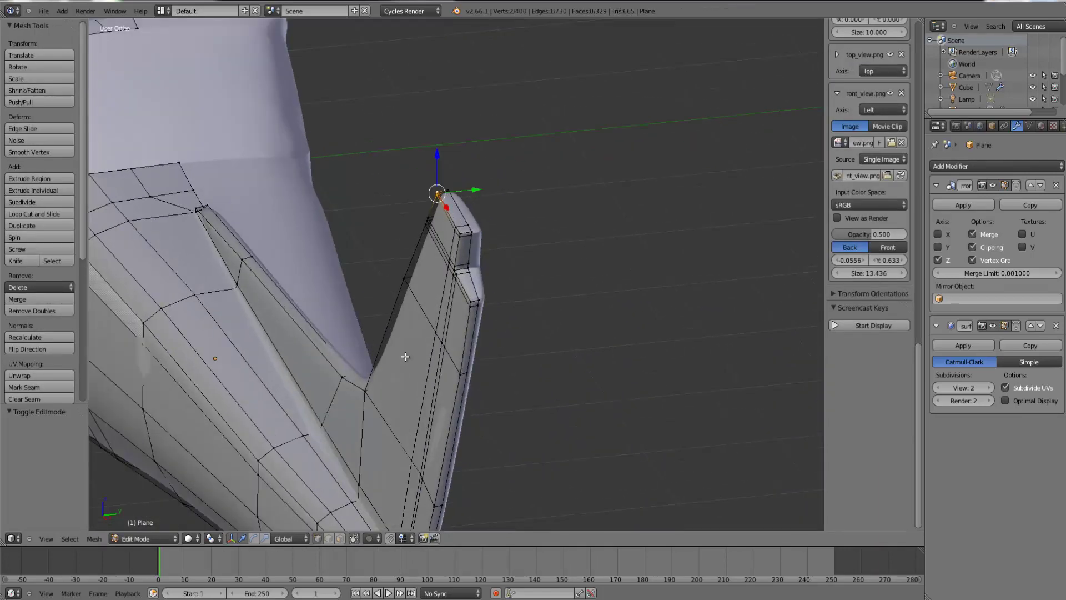
pyautogui.press('KP_1')
pyautogui.scroll(-3, 500, 331)
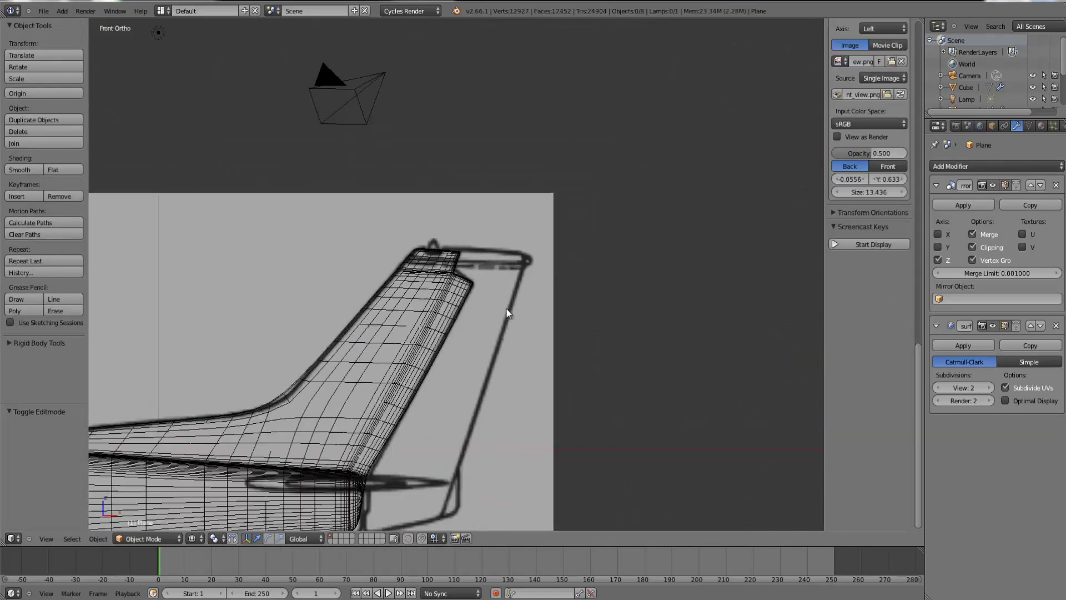
pyautogui.scroll(3, 503, 305)
pyautogui.rightClick(491, 295)
pyautogui.press('z')
pyautogui.scroll(3, 499, 295)
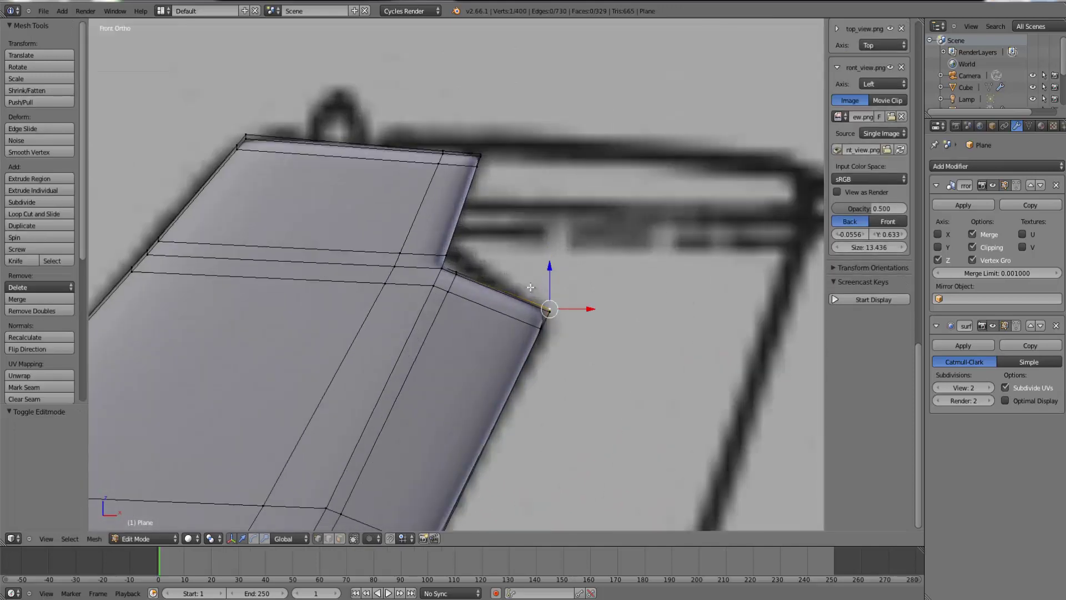
pyautogui.scroll(-5, 531, 287)
pyautogui.scroll(4, 525, 267)
pyautogui.scroll(-2, 516, 238)
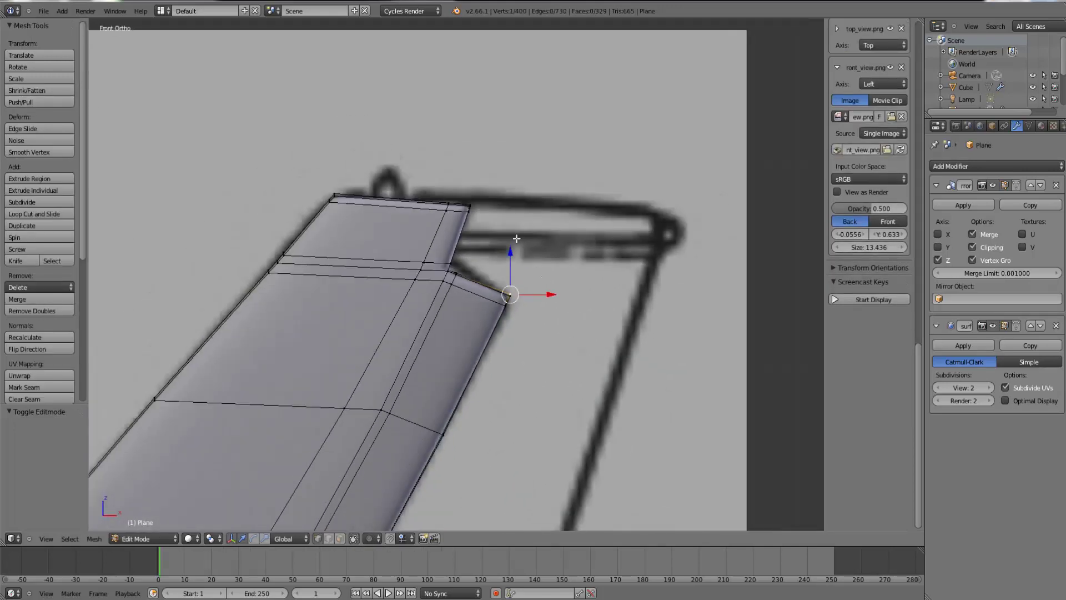
pyautogui.scroll(5, 529, 246)
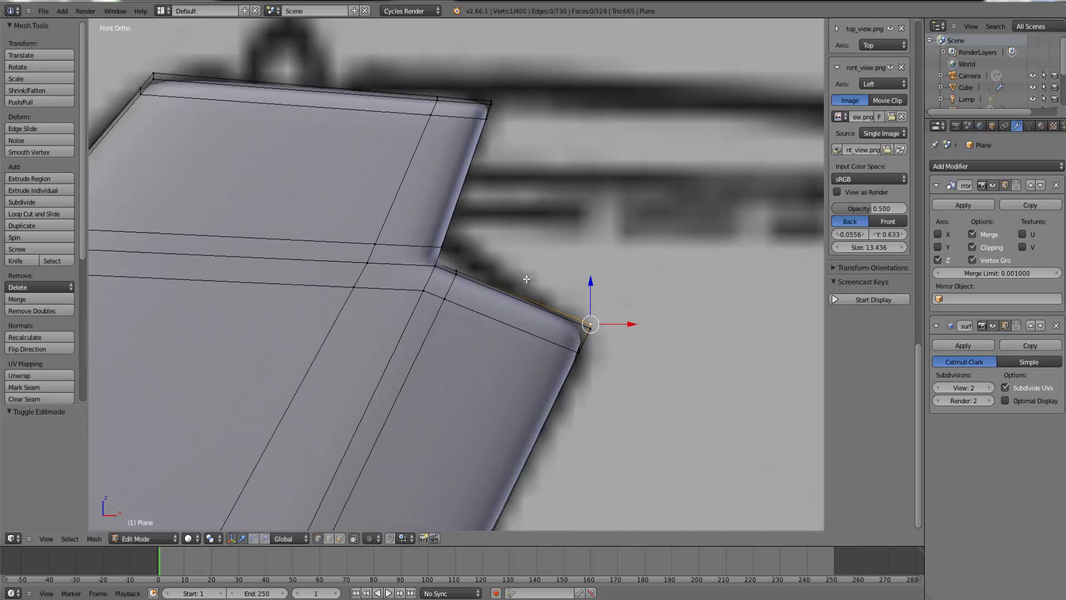
pyautogui.press('z')
pyautogui.moveTo(536, 269)
pyautogui.mouseDown(button='middle')
pyautogui.moveTo(466, 283)
pyautogui.moveTo(470, 270)
pyautogui.mouseUp(button='middle')
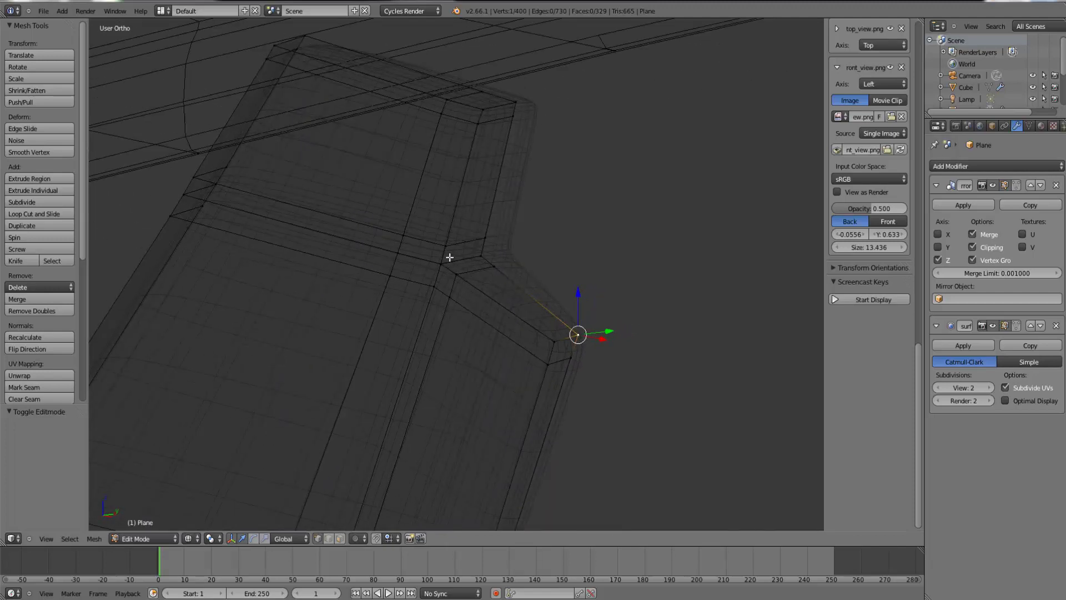
# - Save the current file and switch the viewport back to solid shading
pyautogui.click(43, 12)
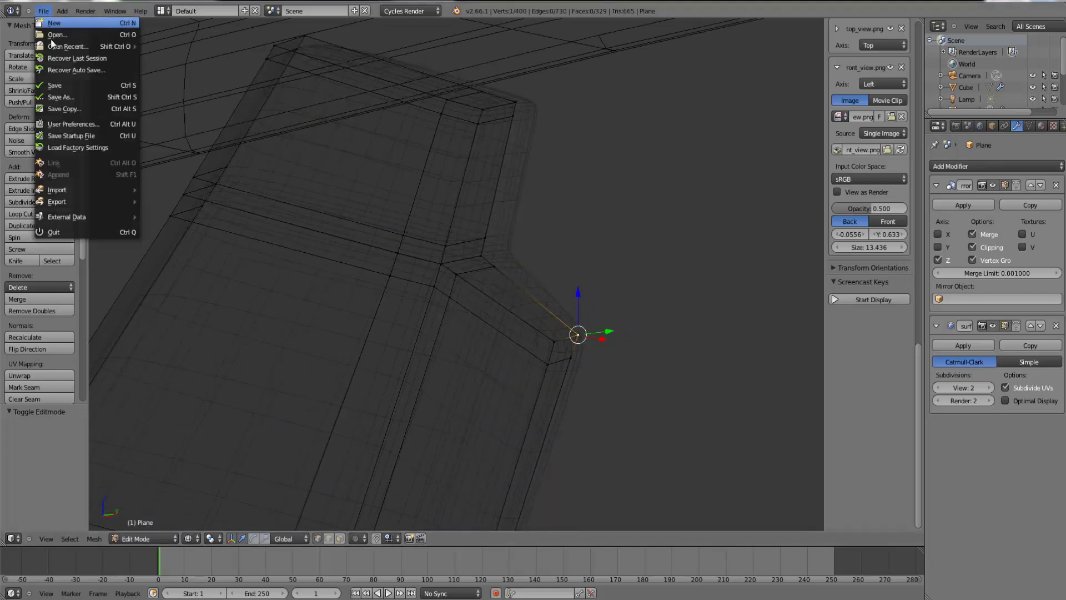
pyautogui.click(53, 85)
pyautogui.press('z')
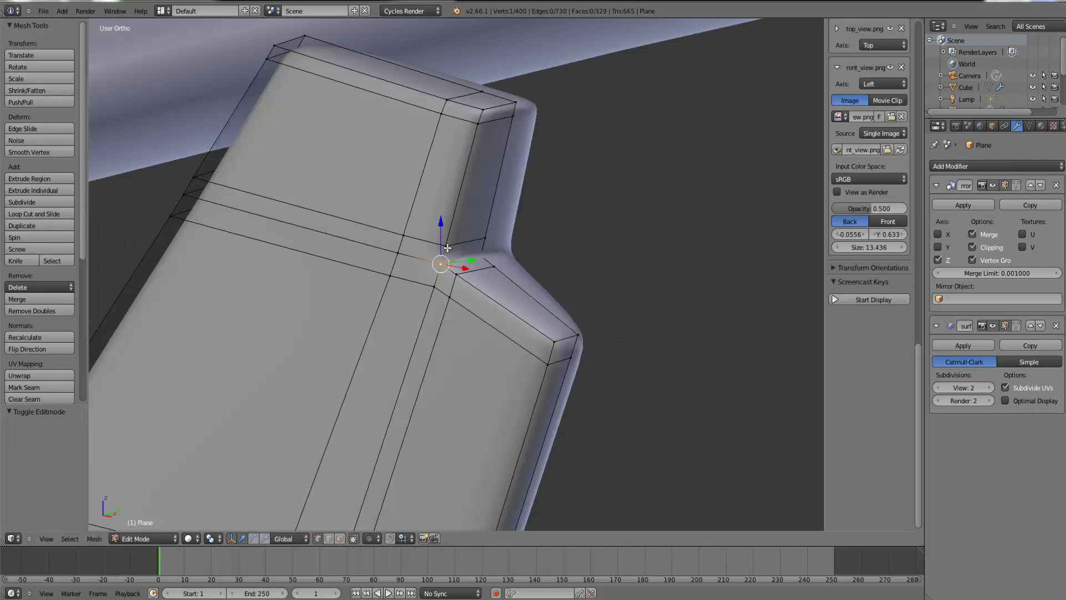
# - Duplicate the faces along the fin's rear edge above the notch and separate the copy into its own object
pyautogui.keyDown('shift'); pyautogui.rightClick(448, 248); pyautogui.keyUp('shift')
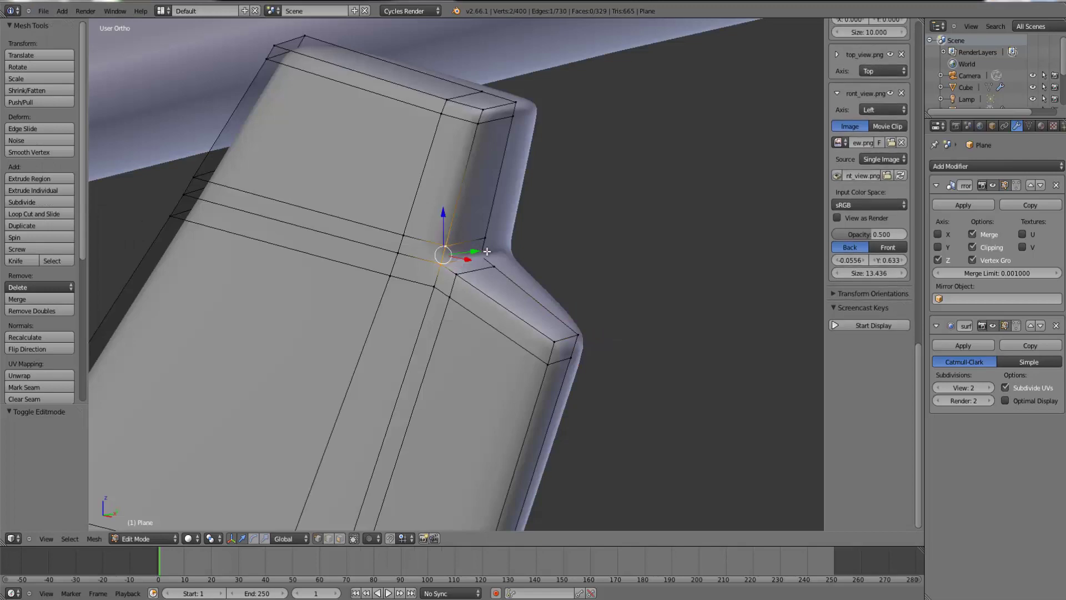
pyautogui.keyDown('shift'); pyautogui.rightClick(505, 117); pyautogui.keyUp('shift')
pyautogui.keyDown('shift'); pyautogui.rightClick(511, 105); pyautogui.keyUp('shift')
pyautogui.press('KP_1')
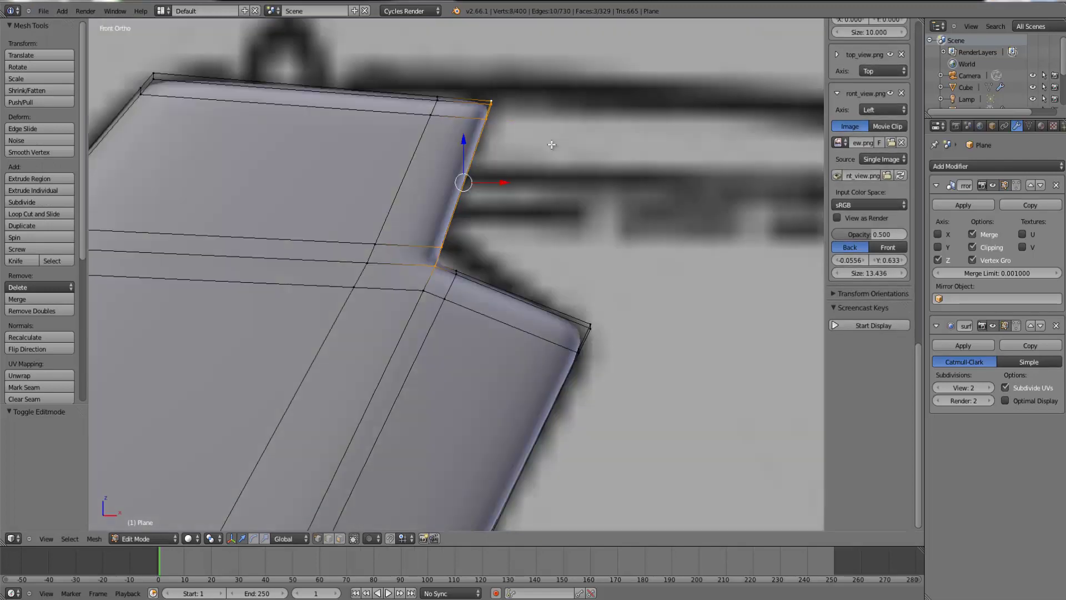
pyautogui.press('z')
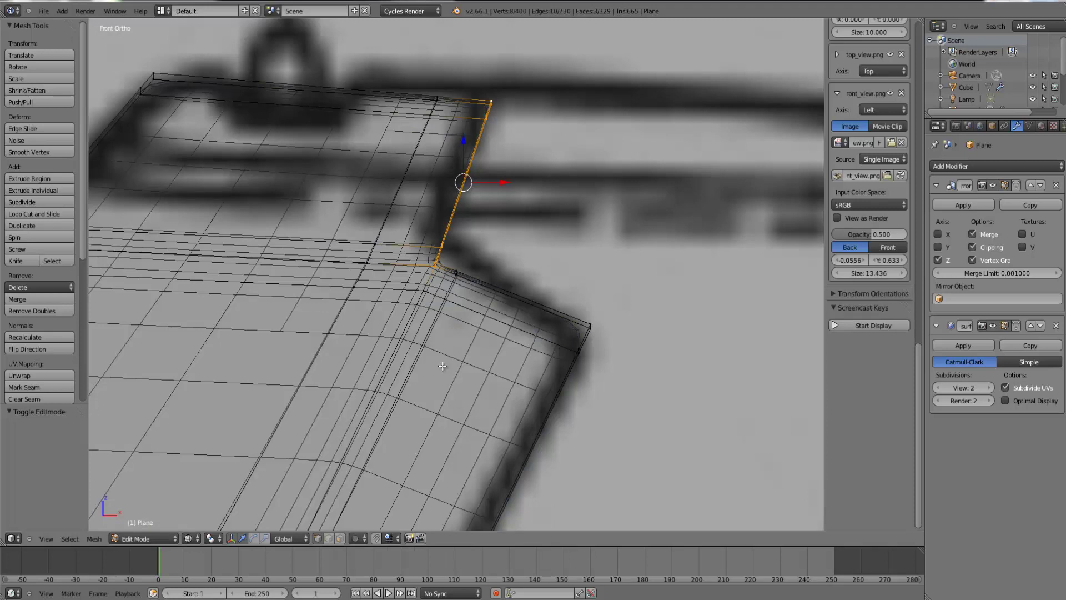
pyautogui.hotkey('shift', 'd')
pyautogui.click(457, 351)
pyautogui.press('p')
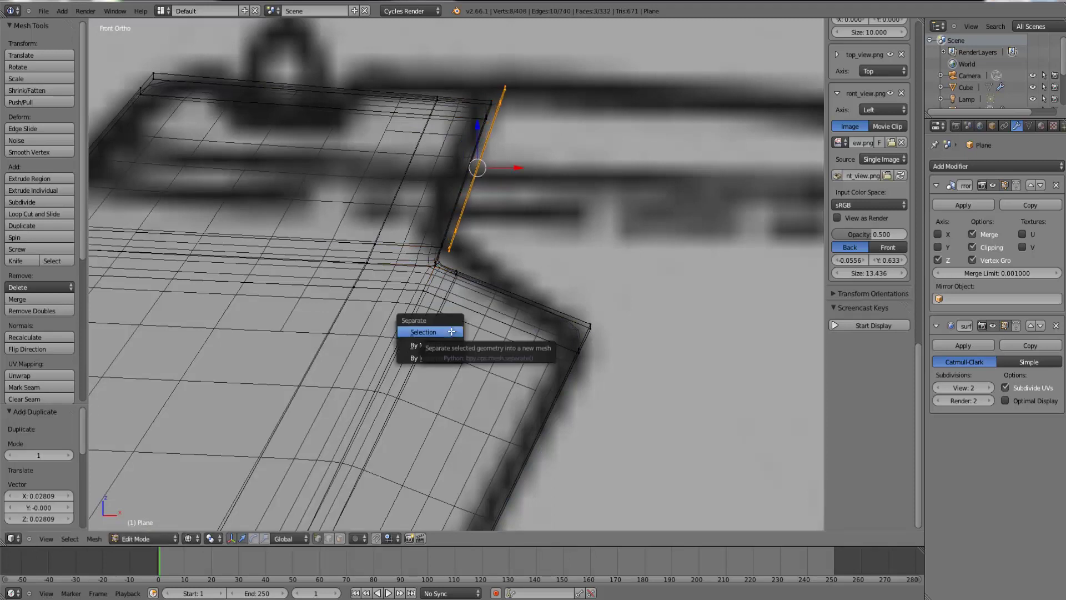
pyautogui.click(453, 330)
# - Move the separated strip's mesh back against the fin's rear edge, -0.0236 along X and -0.0382 along Z
pyautogui.press('Tab')
pyautogui.press('Tab')
pyautogui.press('Tab')
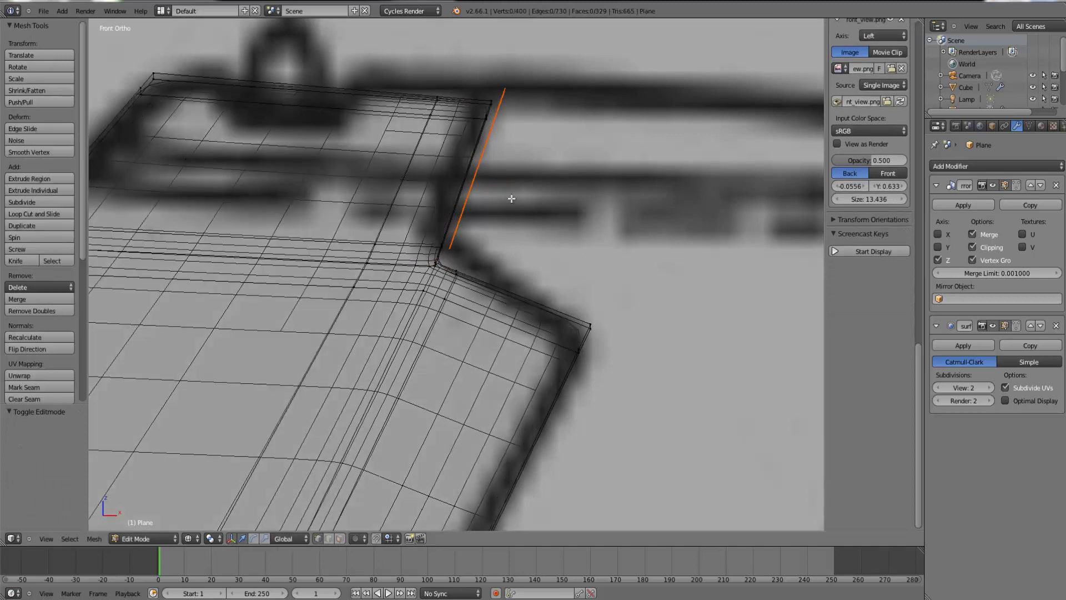
pyautogui.rightClick(471, 196)
pyautogui.press('Tab')
pyautogui.press('g')
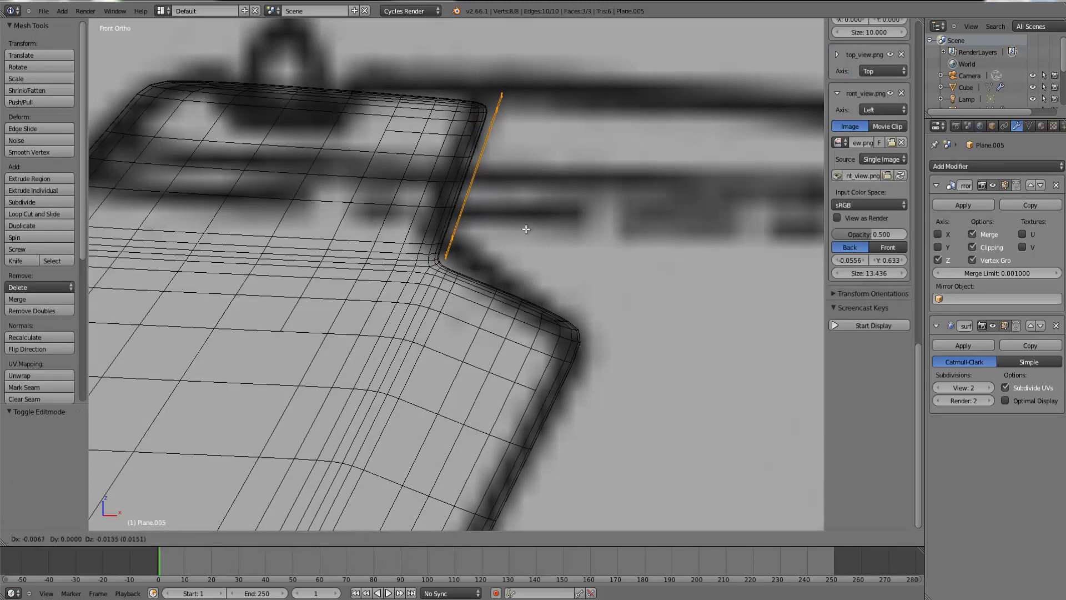
pyautogui.click(519, 240)
pyautogui.press('s')
pyautogui.press('z')
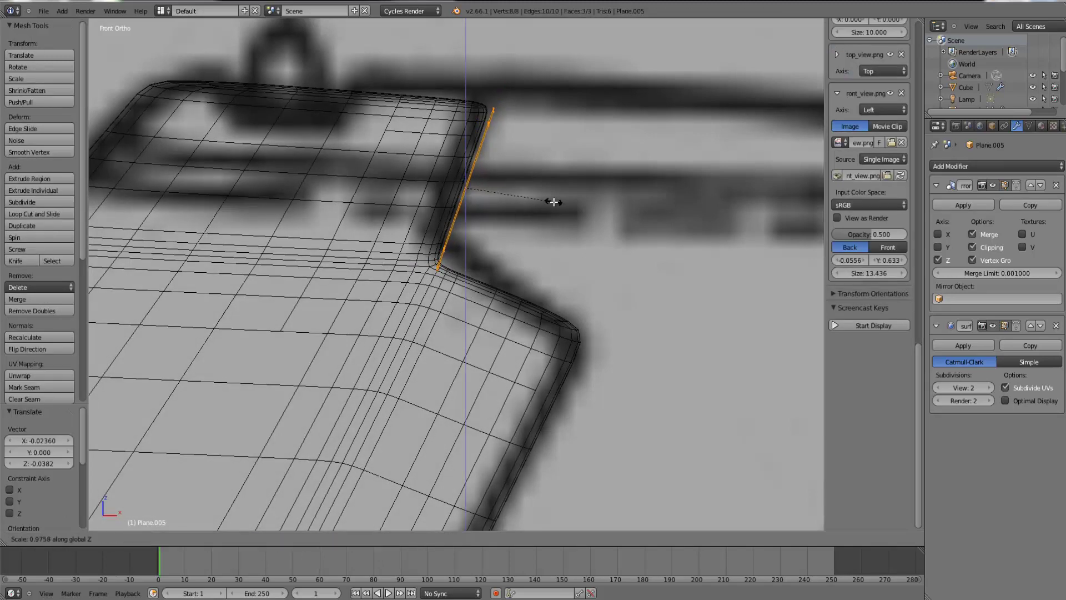
pyautogui.rightClick(554, 202)
pyautogui.scroll(-3, 588, 210)
pyautogui.scroll(2, 585, 243)
pyautogui.scroll(-2, 583, 243)
pyautogui.press('s')
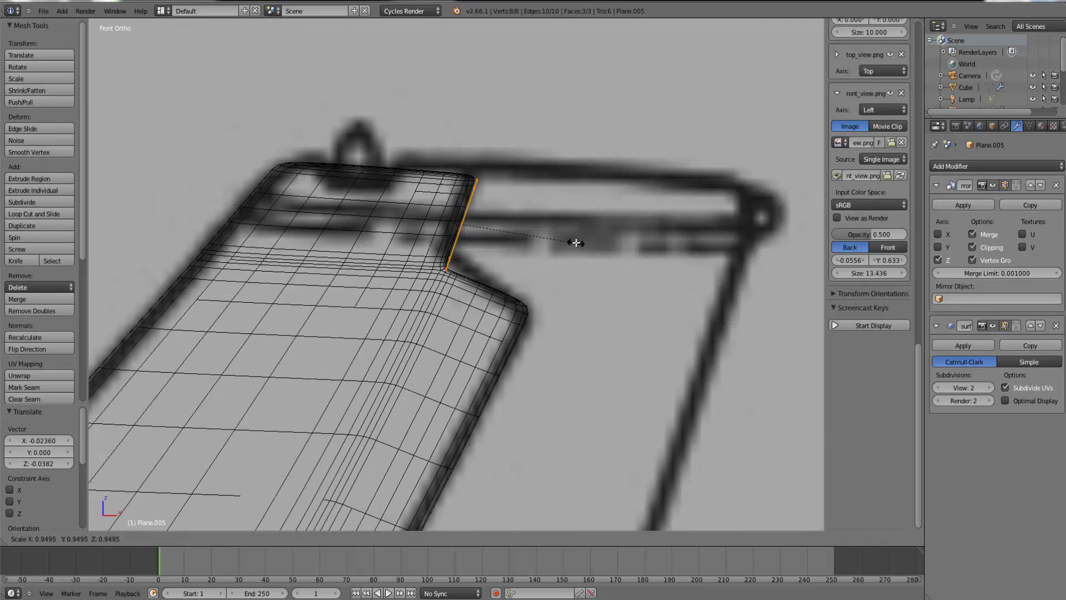
pyautogui.rightClick(574, 238)
# - Extrude the strip rearward in two sections so it reaches the rudder's rear outline in the front-view reference drawing
pyautogui.press('e')
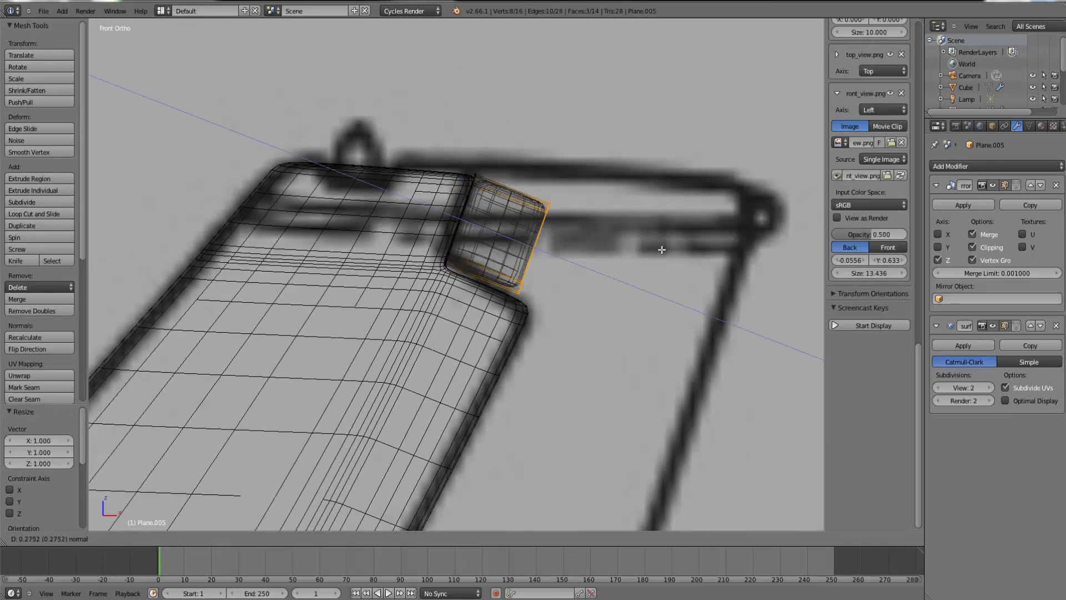
pyautogui.click(597, 258)
pyautogui.press('e')
pyautogui.rightClick(752, 287)
pyautogui.press('g')
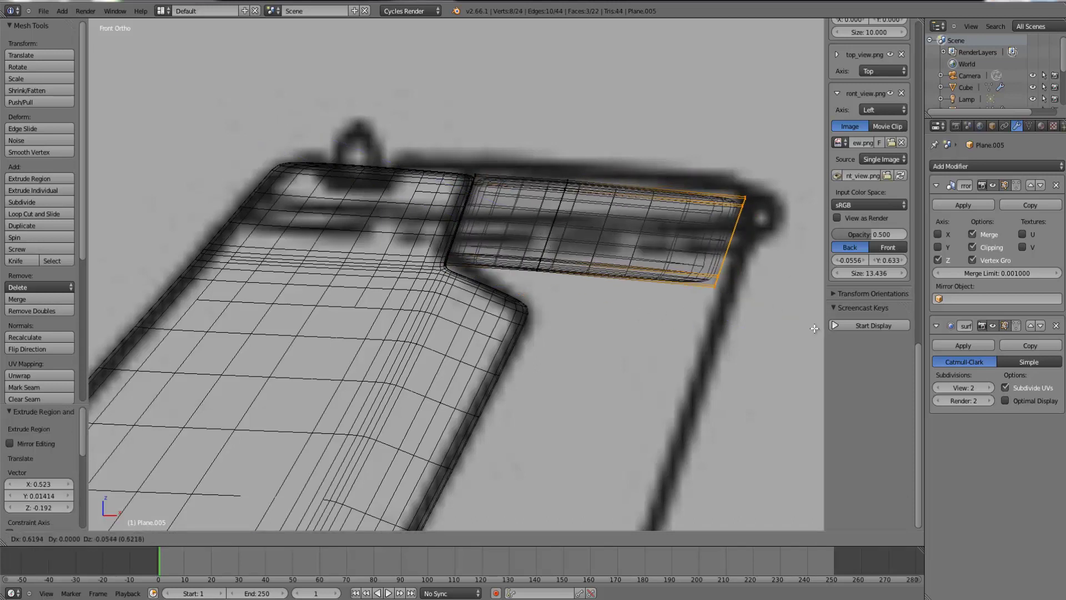
pyautogui.click(822, 323)
pyautogui.press('g')
pyautogui.click(726, 315)
# - Move the rudder's lower middle vertices -0.033 along X and -0.099 along Z to the notch's outer corner
pyautogui.rightClick(539, 276)
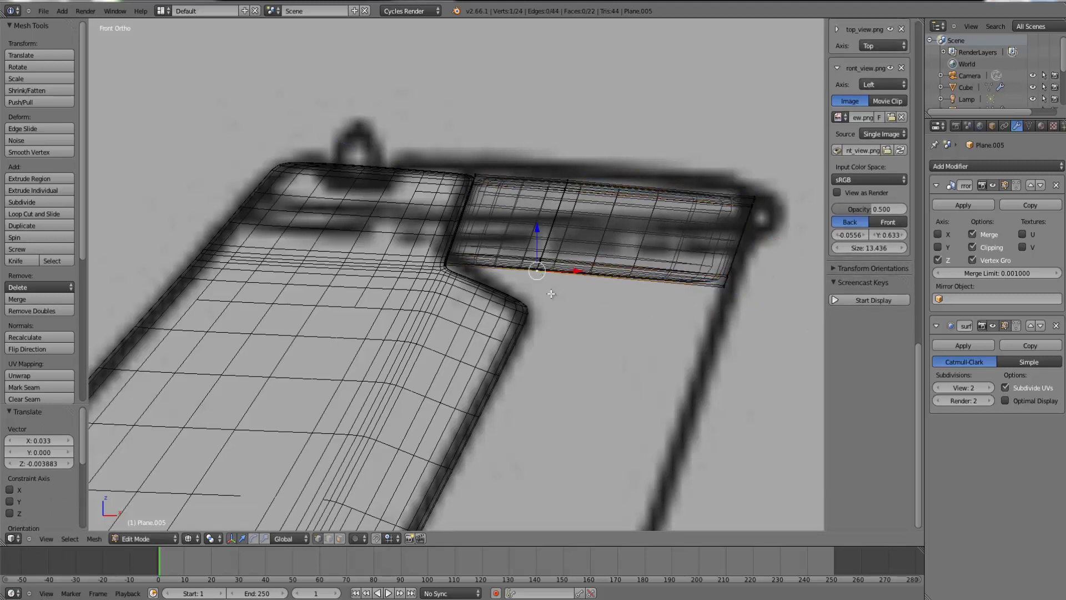
pyautogui.press('b')
pyautogui.moveTo(567, 295); pyautogui.dragTo(488, 236)
pyautogui.press('g')
pyautogui.click(588, 308)
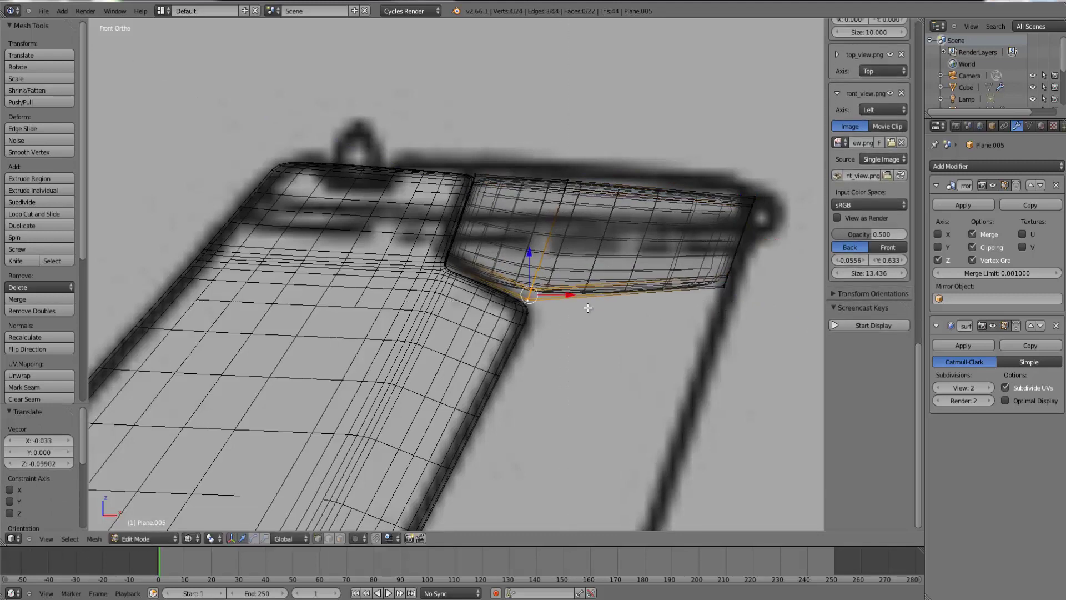
# - Move the rudder's lower rear vertices -0.0563 along X and -0.15 along Z, keeping them on the drawn rear outline
pyautogui.rightClick(752, 298)
pyautogui.press('b')
pyautogui.moveTo(740, 317); pyautogui.dragTo(705, 271)
pyautogui.press('g')
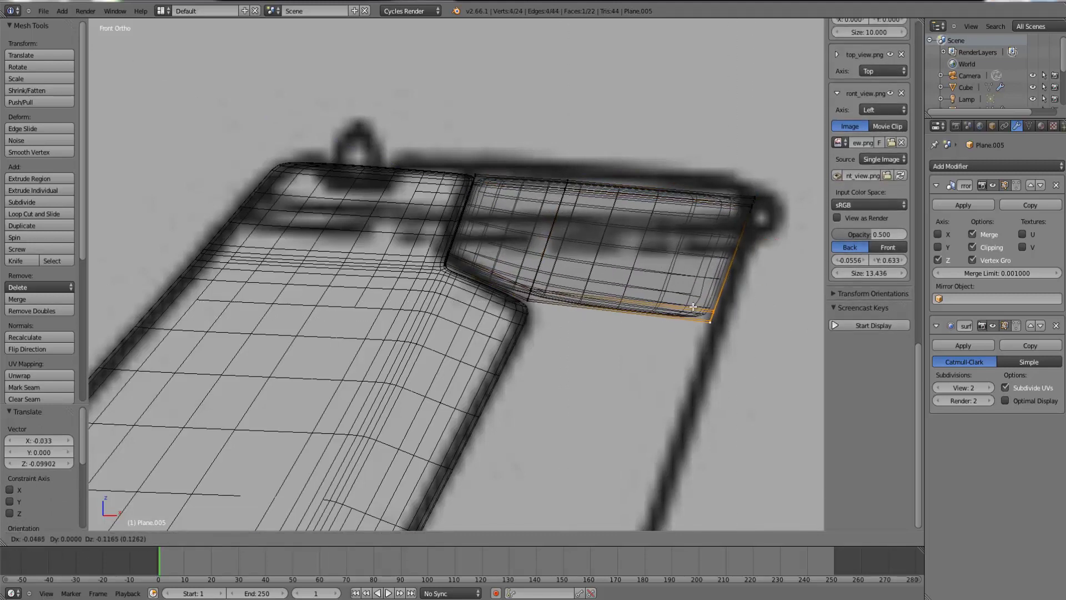
pyautogui.click(691, 314)
pyautogui.scroll(-1, 532, 297)
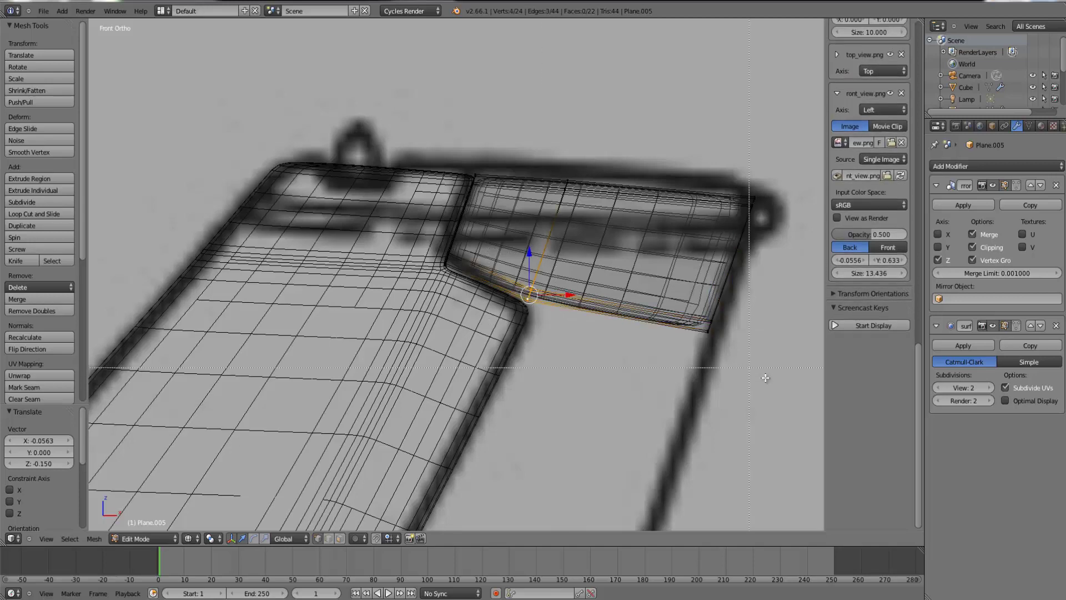
# - Extrude the rudder's lower faces below the notch and align them between the fin's rear edge and the drawn outline
pyautogui.press('e')
pyautogui.scroll(-3, 621, 353)
pyautogui.click(609, 375)
pyautogui.press('g')
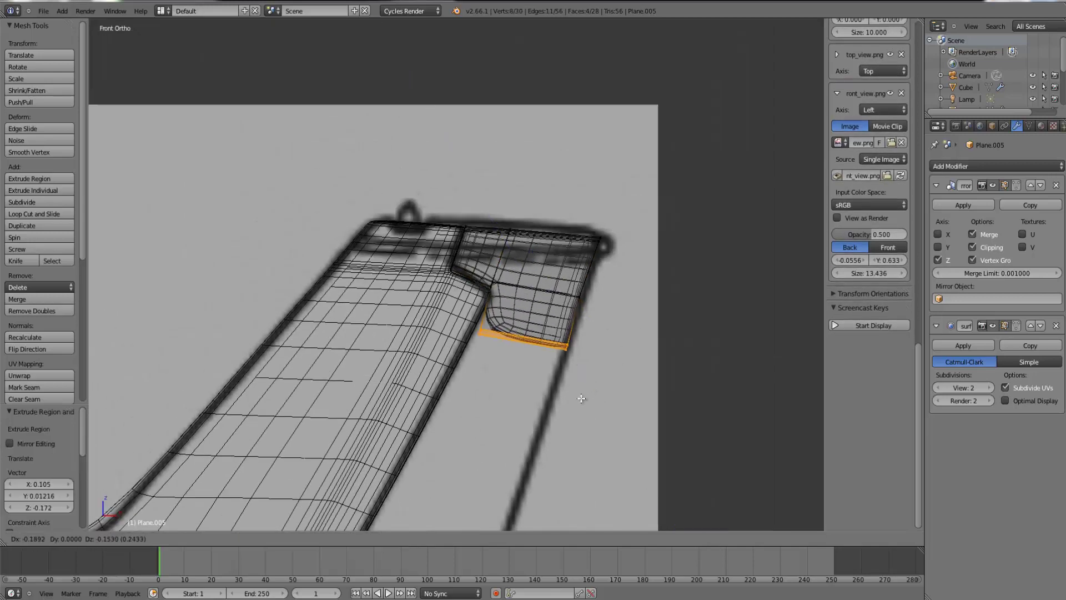
pyautogui.click(576, 398)
# - Examine the rudder piece's shape and thickness in solid and wireframe shading from the front and at an angle
pyautogui.press('Tab')
pyautogui.press('z')
pyautogui.scroll(3, 577, 398)
pyautogui.press('Tab')
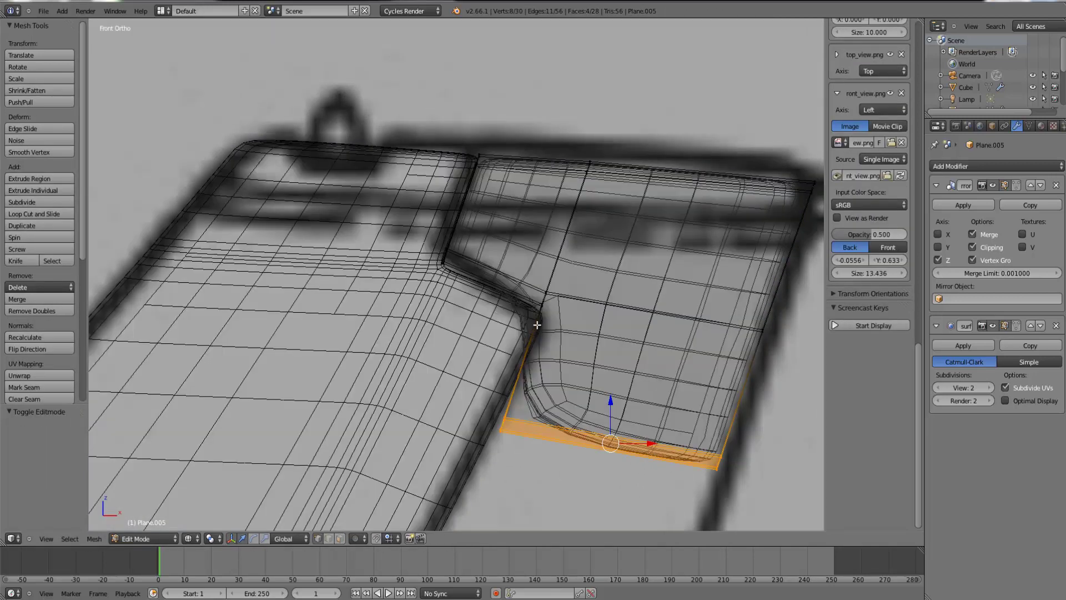
pyautogui.rightClick(542, 309)
pyautogui.press('z')
pyautogui.scroll(-4, 578, 317)
pyautogui.press('z')
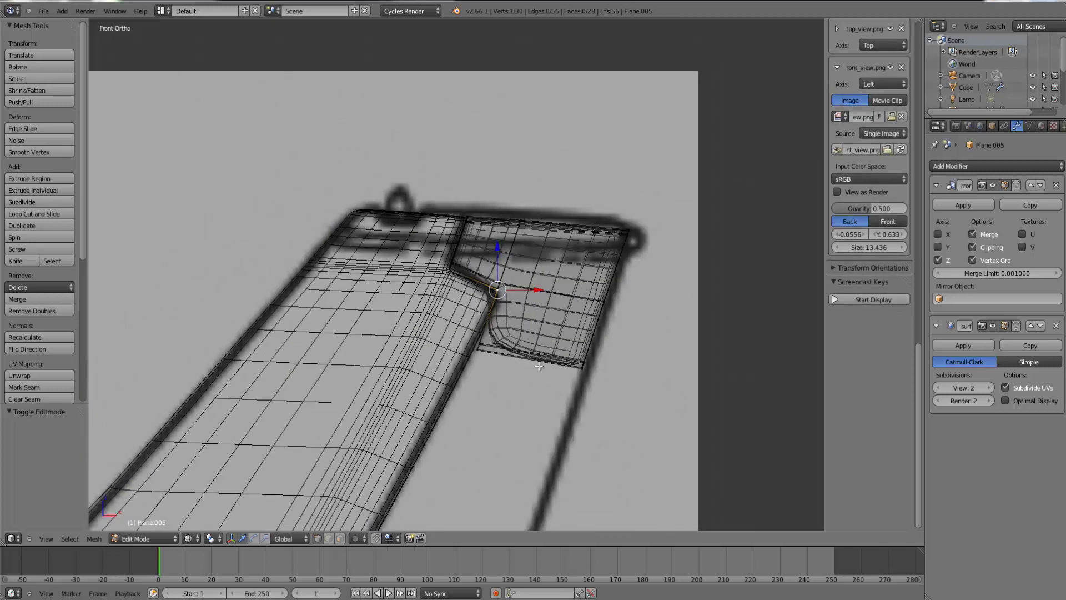
pyautogui.press('z')
pyautogui.moveTo(605, 391); pyautogui.dragTo(473, 389, button='middle')
pyautogui.scroll(3, 478, 391)
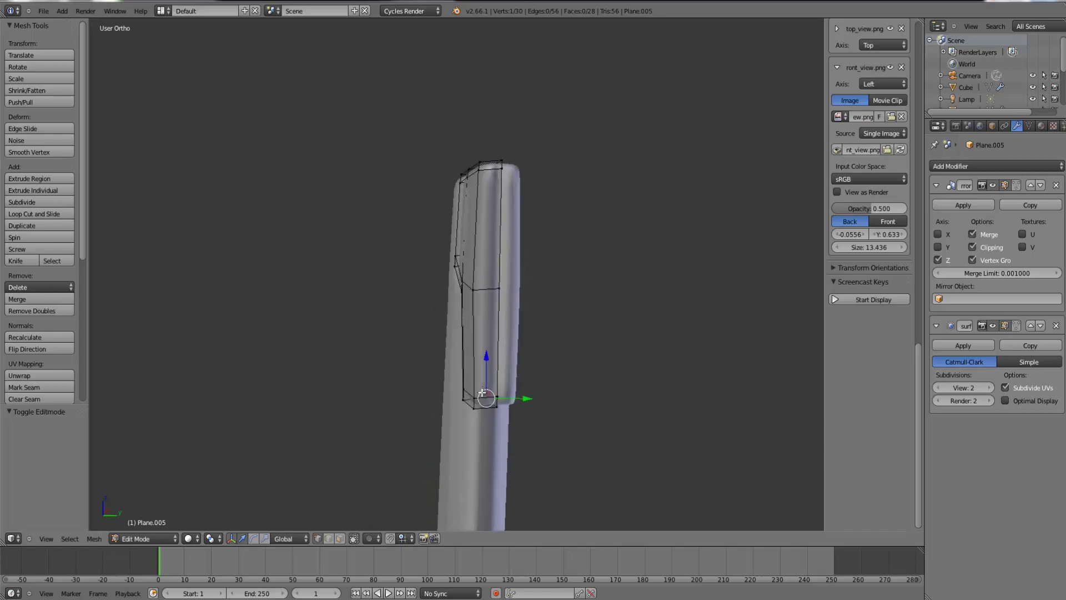
# - Move the two lower vertices on the rudder's mirror centerline about -0.0175 along Z
pyautogui.press('KP_1')
pyautogui.press('z')
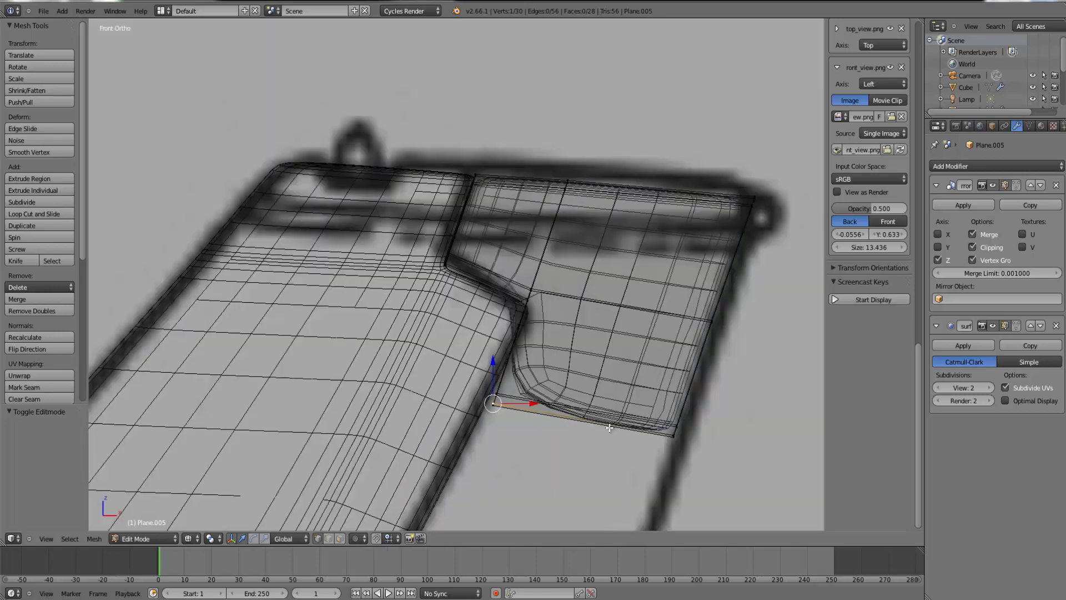
pyautogui.press('KP_3')
pyautogui.press('z')
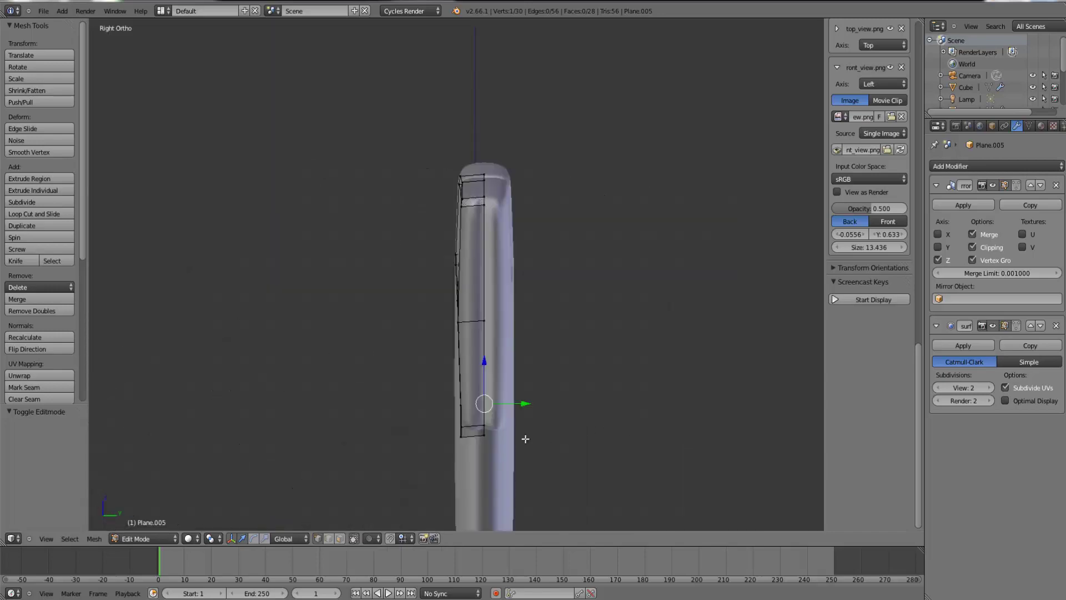
pyautogui.press('z')
pyautogui.keyDown('shift'); pyautogui.rightClick(485, 439); pyautogui.keyUp('shift')
pyautogui.press('z')
pyautogui.press('g')
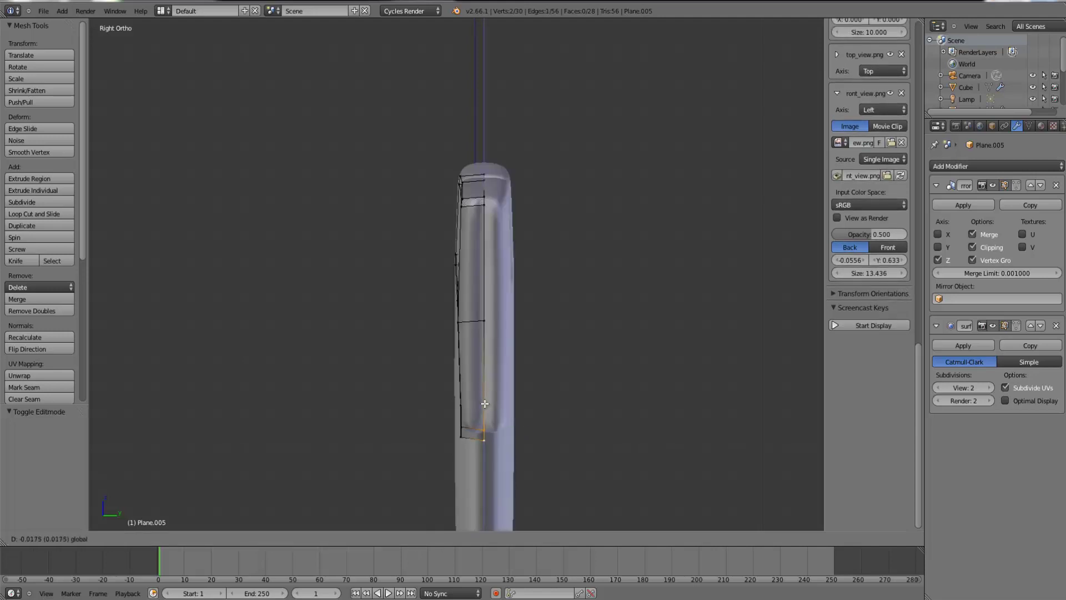
pyautogui.click(485, 403)
# - Extrude the rudder's bottom faces toward the tail cone and shift them -1.002 along X and -1.322 along Z
pyautogui.moveTo(481, 339); pyautogui.dragTo(533, 304, button='middle')
pyautogui.rightClick(495, 333)
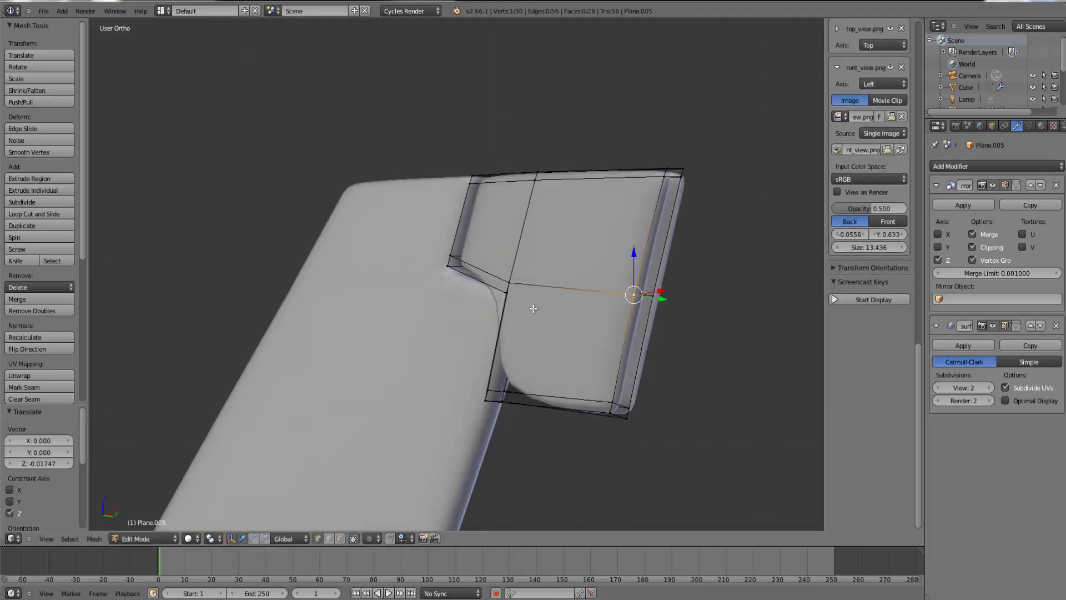
pyautogui.press('KP_1')
pyautogui.press('z')
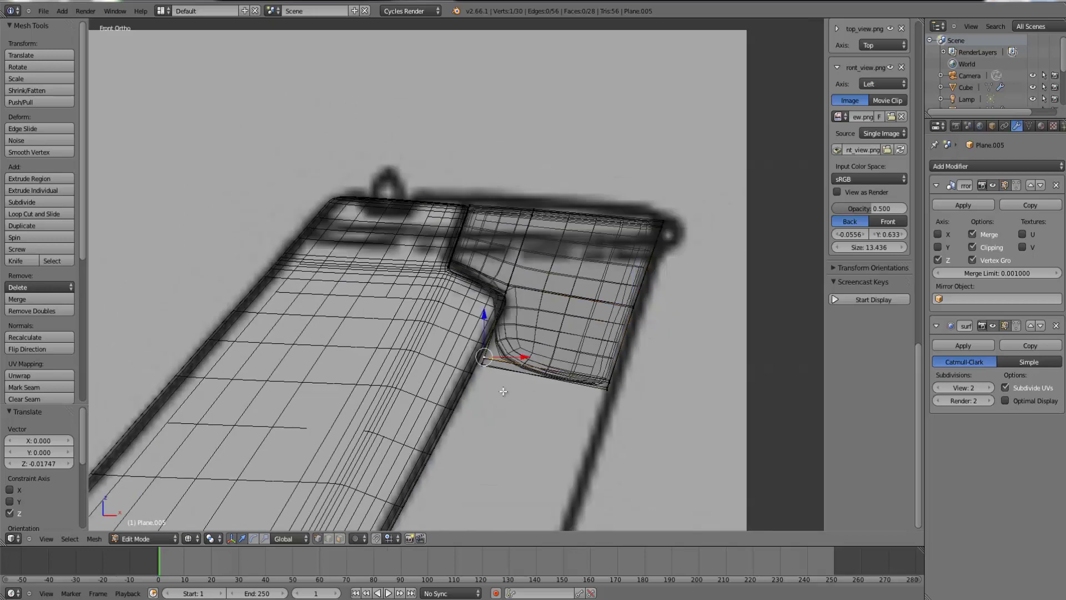
pyautogui.moveTo(437, 343); pyautogui.dragTo(437, 343)
pyautogui.scroll(-5, 571, 381)
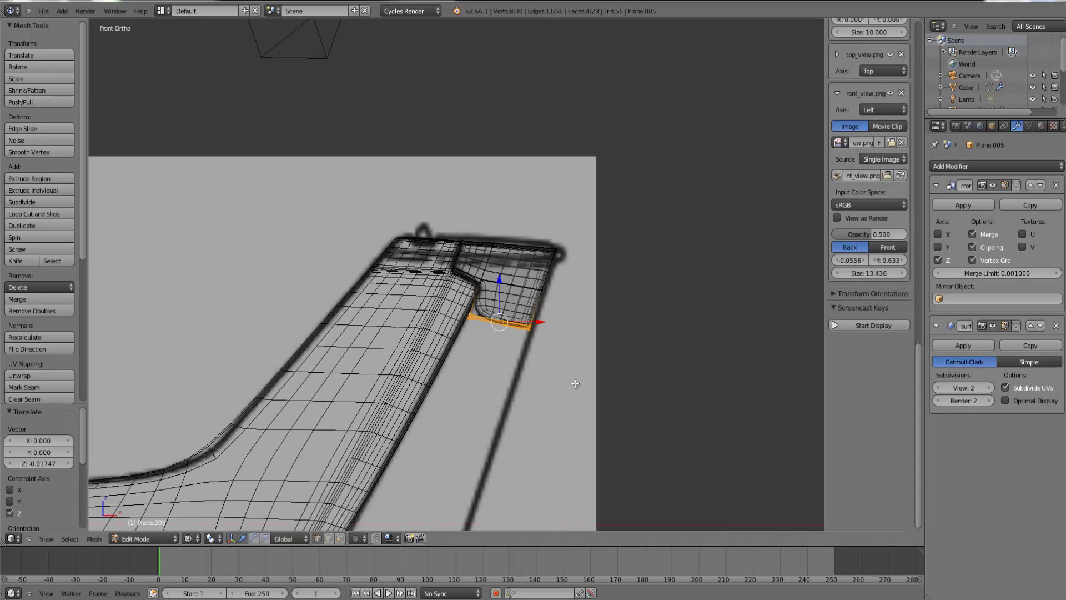
pyautogui.press('e')
pyautogui.click(521, 416)
pyautogui.press('g')
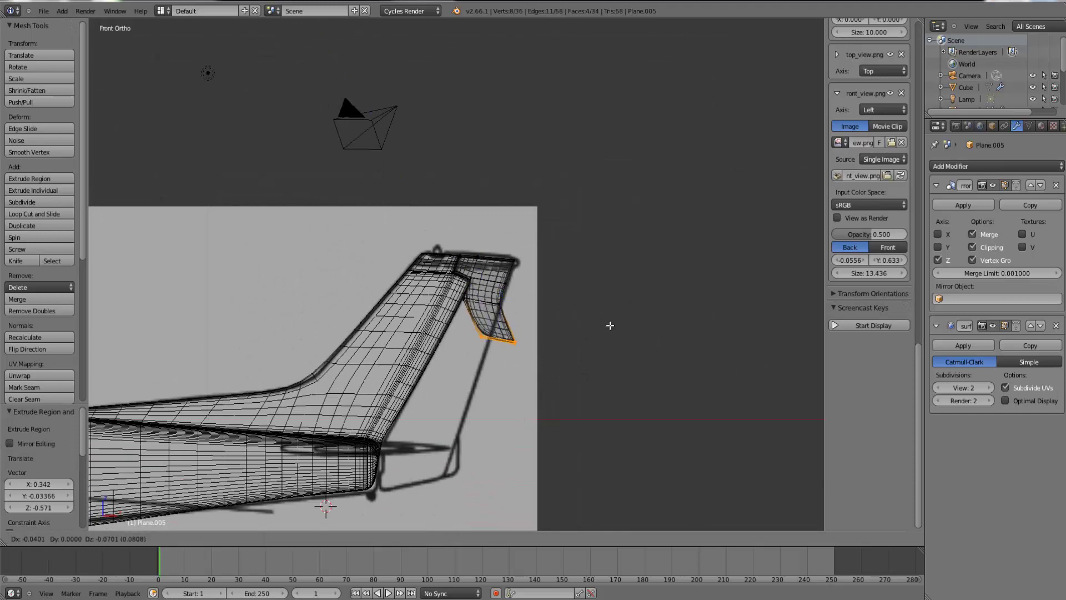
pyautogui.click(574, 374)
# - Move the rudder's lower front vertices -0.481 along X and -0.1 along Z to meet the fin's rear edge
pyautogui.keyDown('alt'); pyautogui.rightClick(438, 416); pyautogui.keyUp('alt')
pyautogui.press('b')
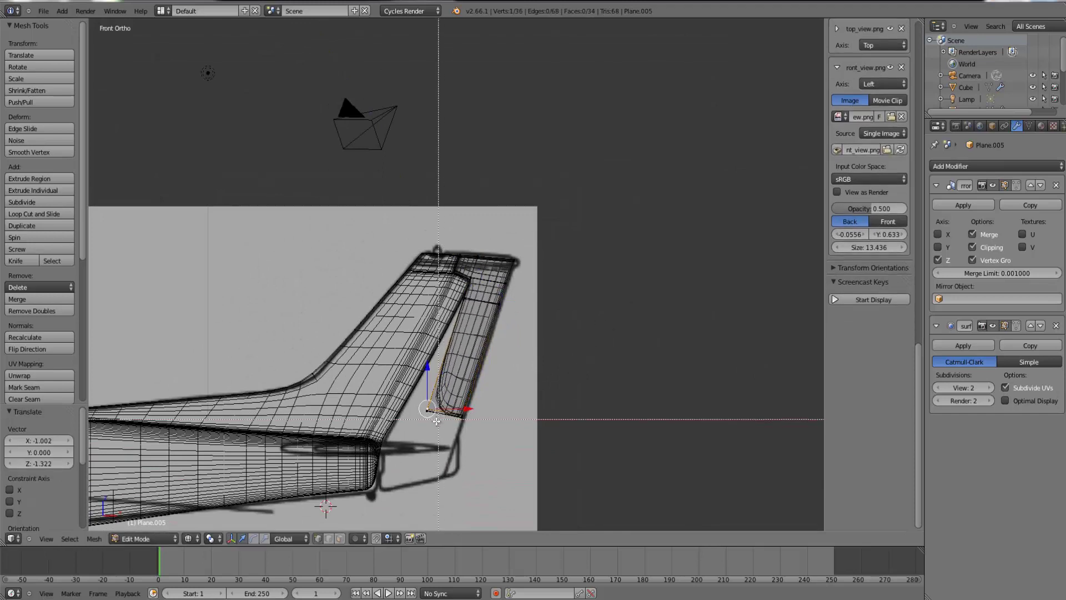
pyautogui.moveTo(440, 423); pyautogui.dragTo(396, 389)
pyautogui.press('g')
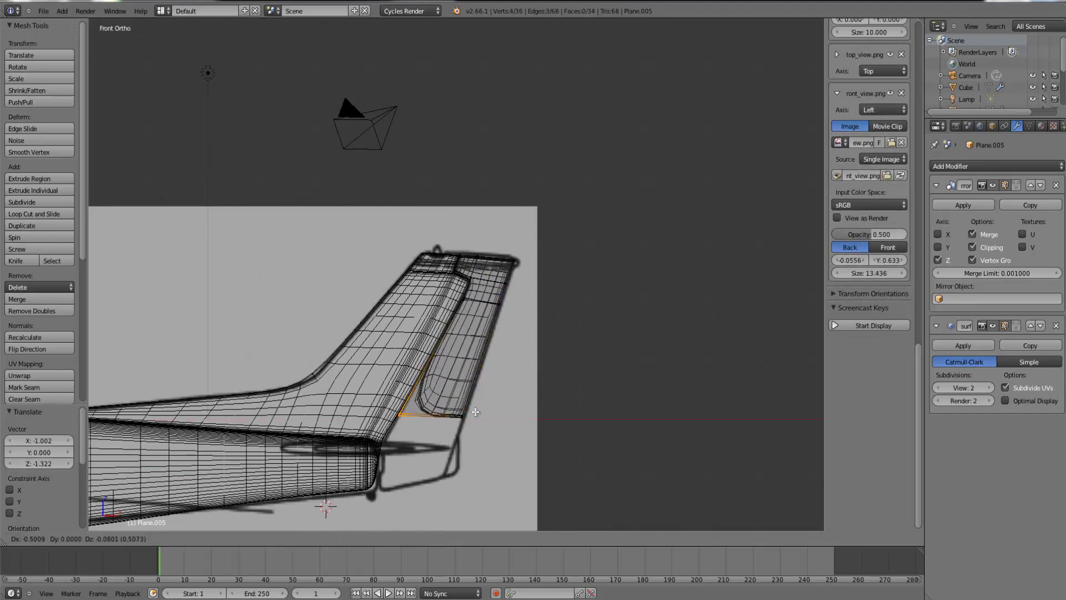
pyautogui.click(476, 412)
# - Rotate the rudder's lower front vertices slightly to line up with the slope of the fin's rear edge
pyautogui.press('KP_Decimal')
pyautogui.scroll(-5, 474, 412)
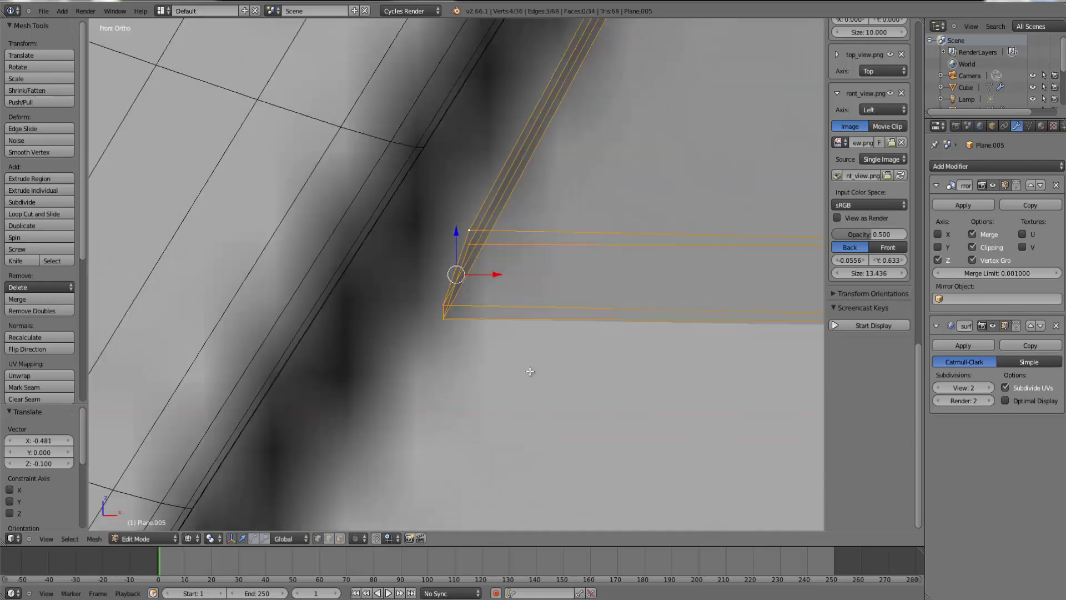
pyautogui.scroll(2, 547, 307)
pyautogui.press('r')
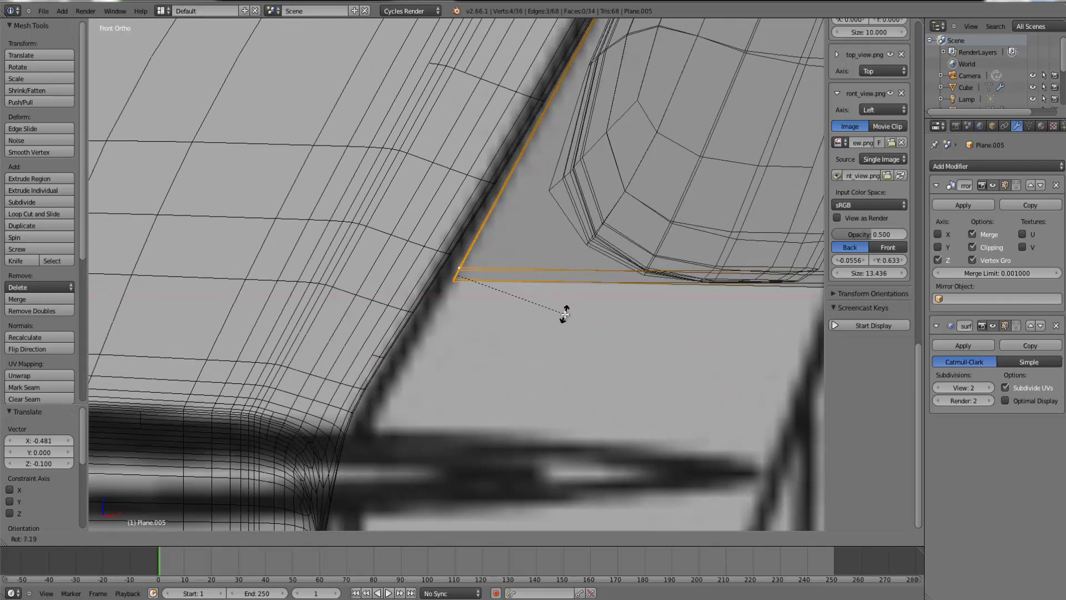
pyautogui.click(564, 315)
pyautogui.press('Tab')
pyautogui.moveTo(484, 319)
pyautogui.mouseDown(button='middle')
pyautogui.moveTo(495, 307)
pyautogui.moveTo(483, 290)
pyautogui.moveTo(505, 309)
pyautogui.mouseUp(button='middle')
pyautogui.press('Tab')
pyautogui.press('z')
pyautogui.scroll(5, 496, 317)
pyautogui.scroll(6, 516, 293)
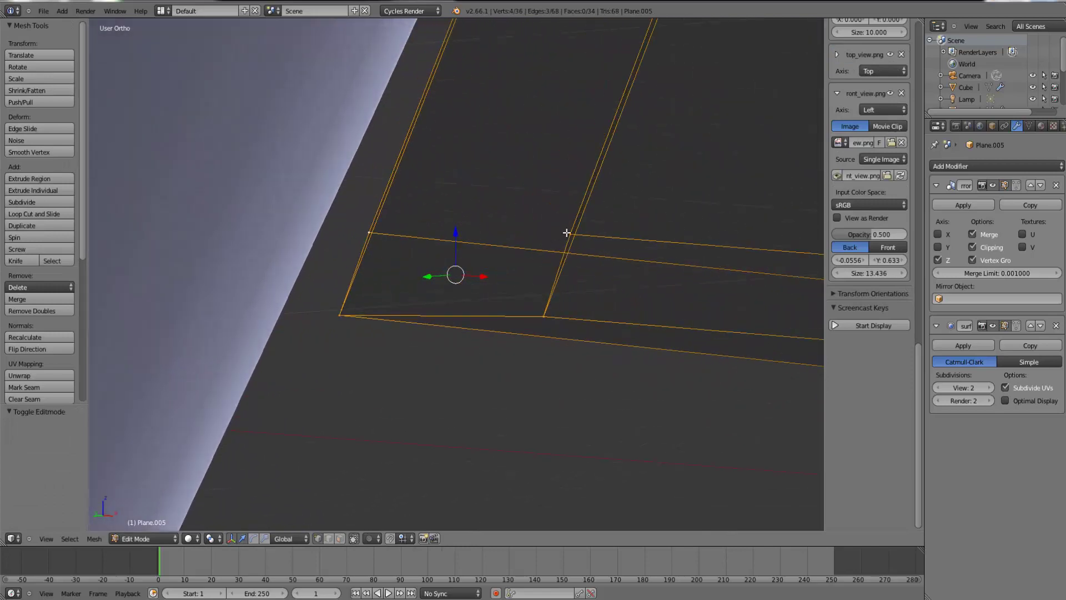
pyautogui.rightClick(566, 233)
pyautogui.press('z')
pyautogui.scroll(-4, 619, 260)
pyautogui.press('g')
pyautogui.rightClick(605, 281)
pyautogui.press('z')
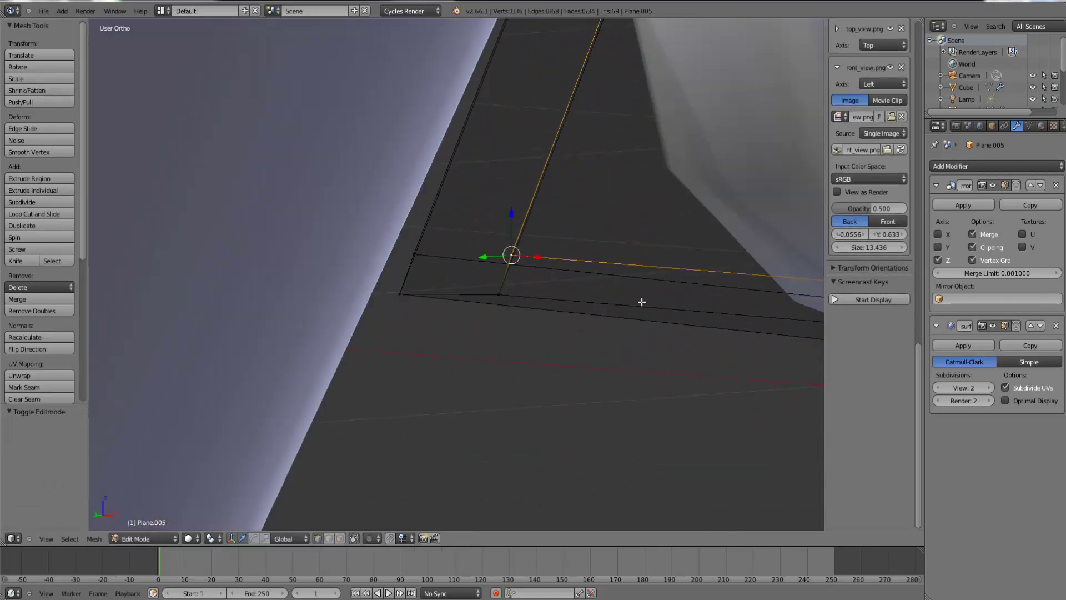
pyautogui.moveTo(641, 301); pyautogui.dragTo(563, 287, button='middle')
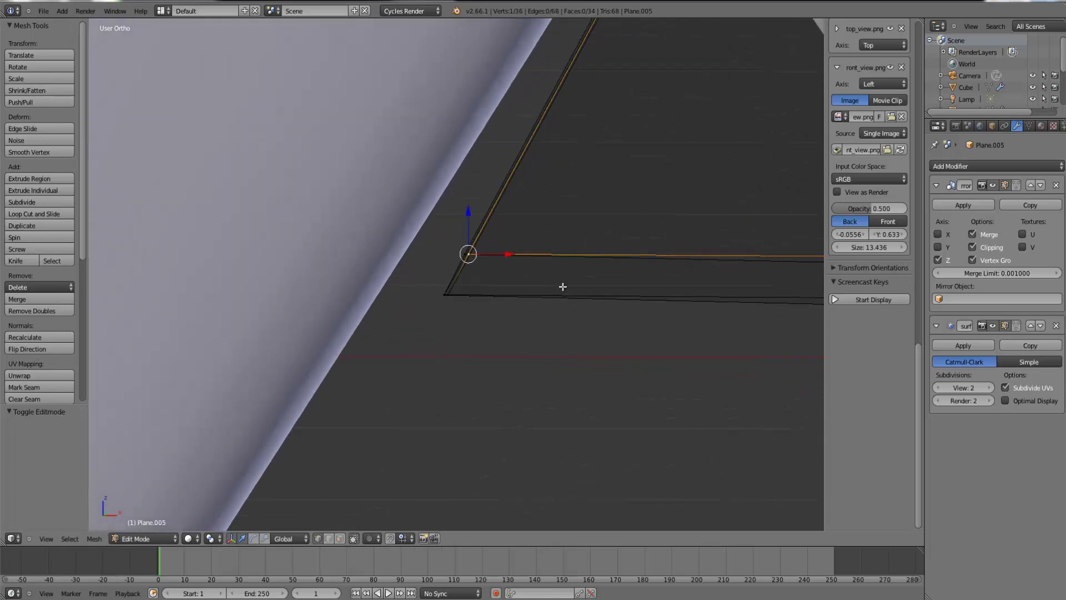
pyautogui.press('g')
pyautogui.rightClick(571, 285)
# - Delete the separate rudder object
pyautogui.scroll(-12, 589, 263)
pyautogui.press('Tab')
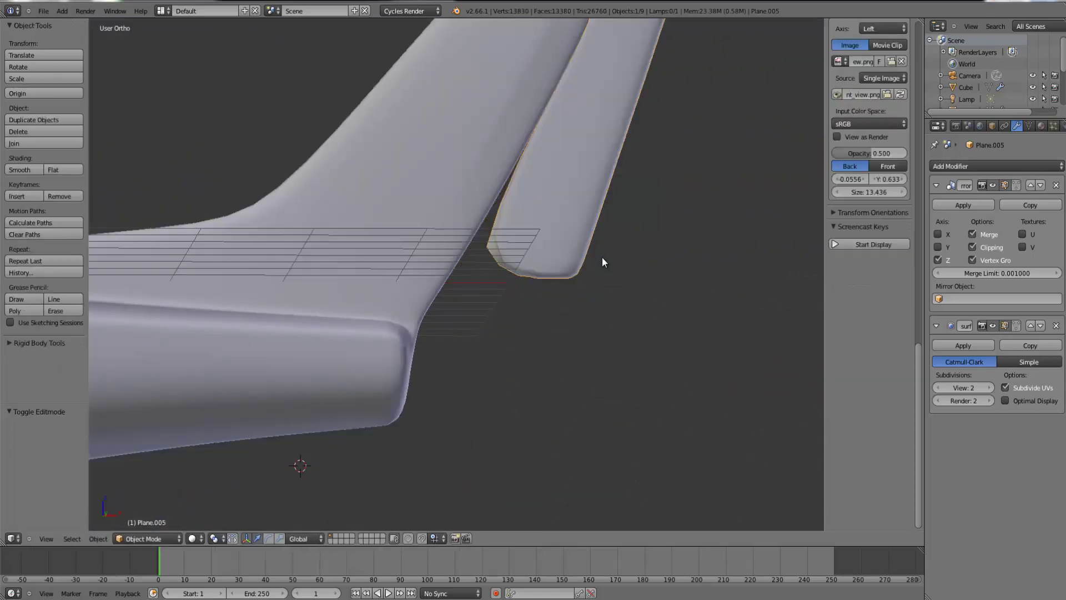
pyautogui.press('z')
pyautogui.press('z')
pyautogui.press('x')
pyautogui.click(598, 261)
pyautogui.scroll(-4, 583, 219)
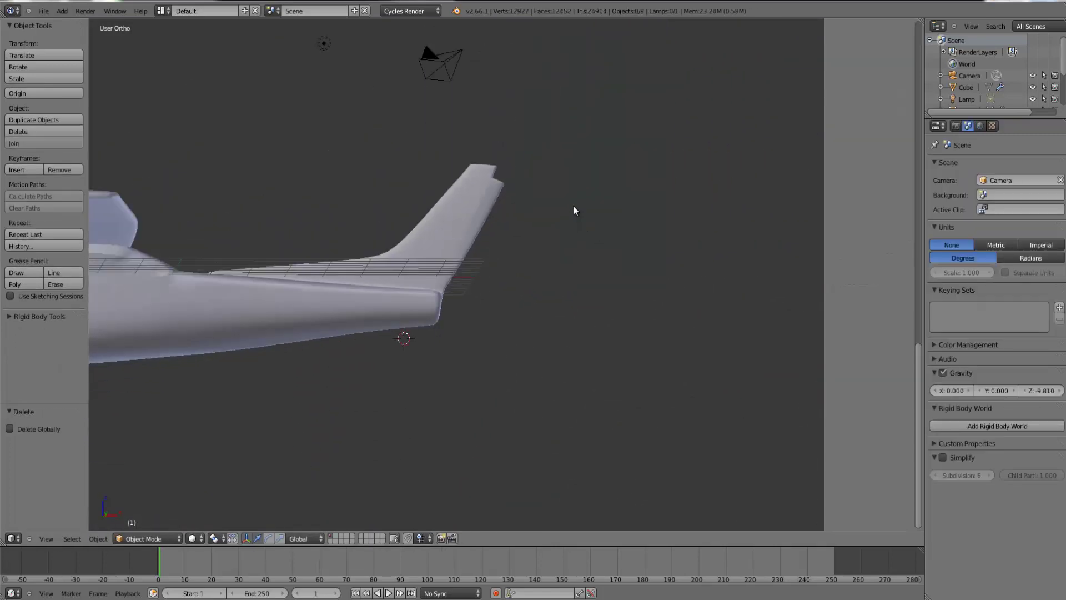
# - Add a new cube mesh to start the rudder over beside the fin's upper rear corner
pyautogui.press('KP_1')
pyautogui.rightClick(503, 181)
pyautogui.press('Tab')
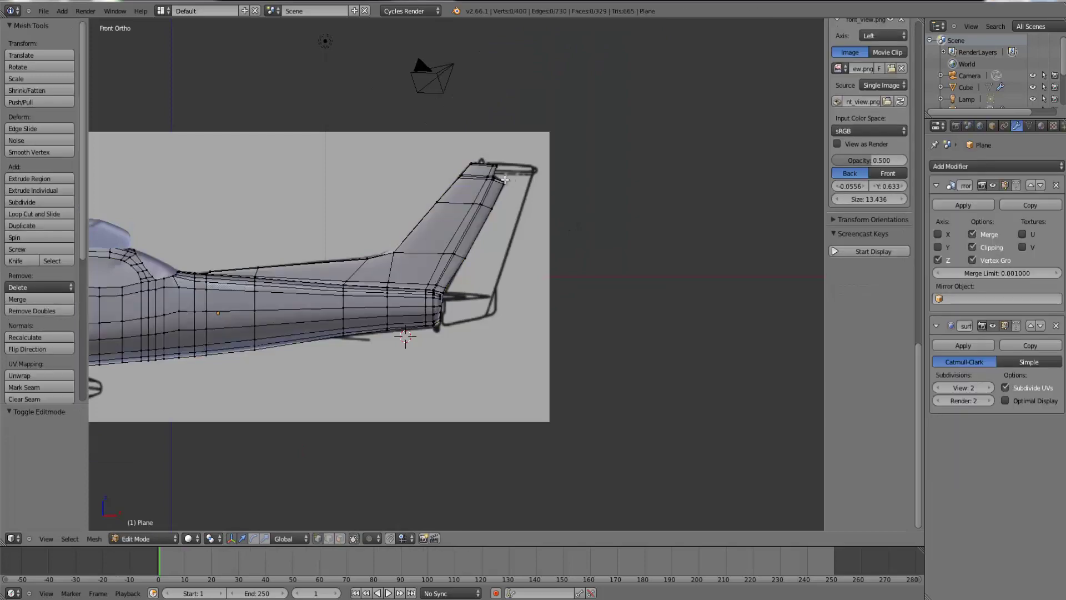
pyautogui.rightClick(503, 181)
pyautogui.press('KP_Decimal')
pyautogui.scroll(6, 504, 180)
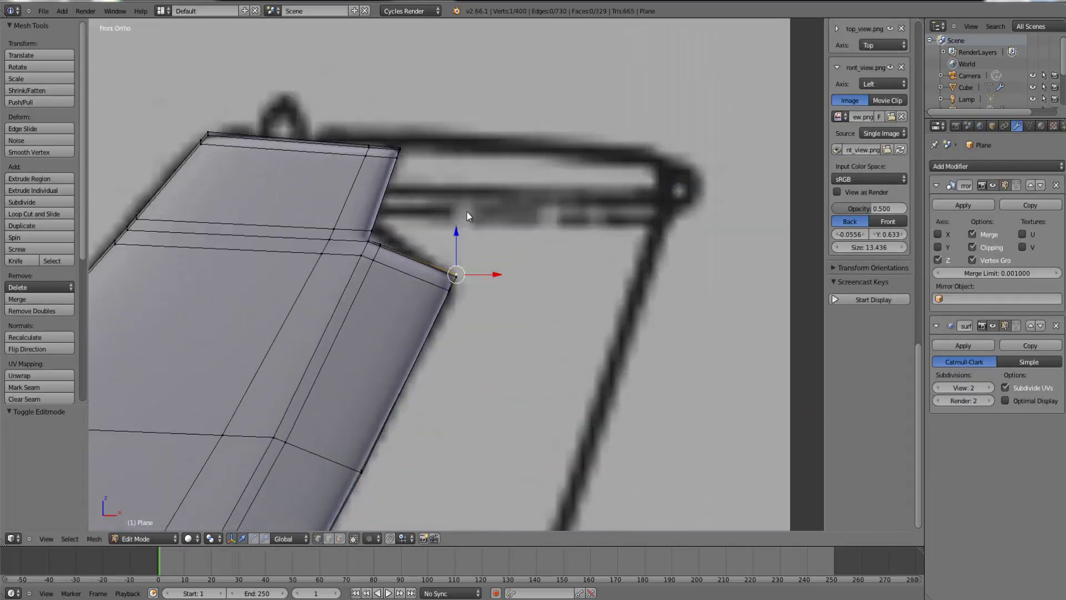
pyautogui.press('Tab')
pyautogui.click(63, 10)
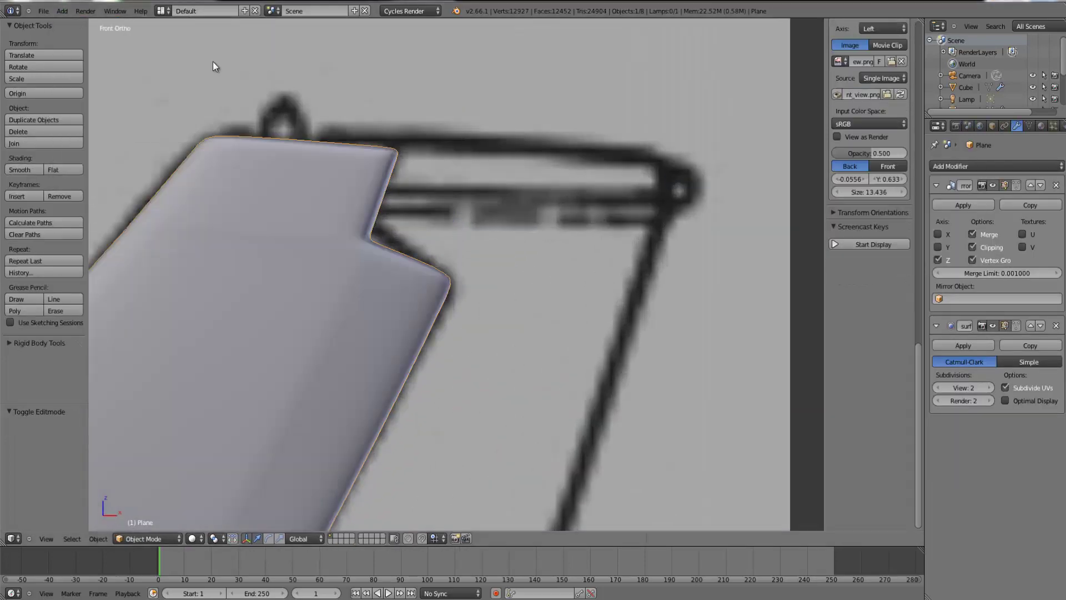
pyautogui.click(61, 11)
pyautogui.moveTo(75, 24)
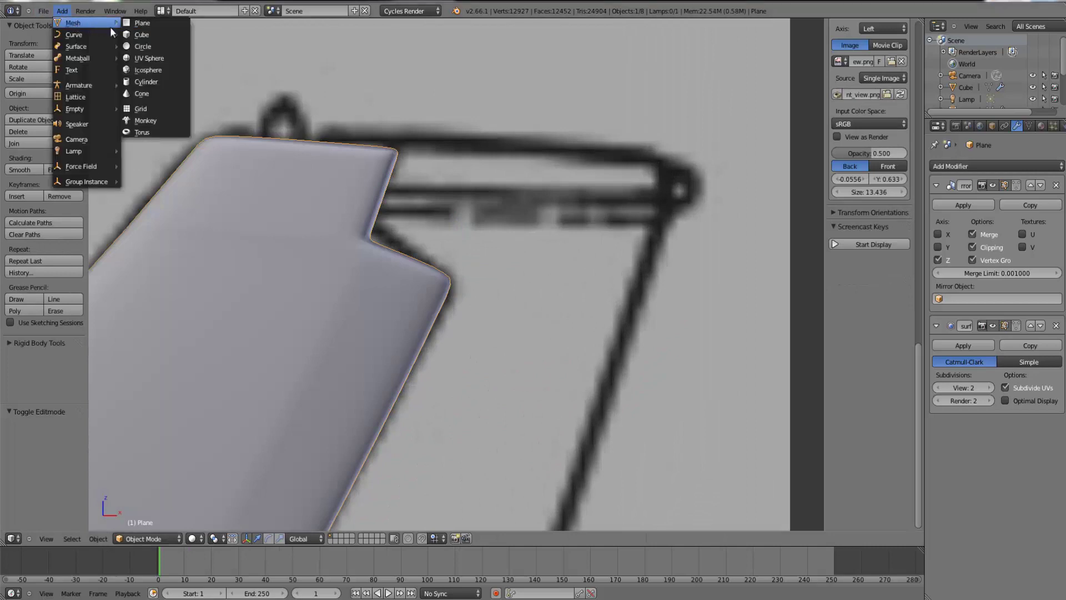
pyautogui.click(142, 34)
# - In front view, move the cube up to the fin's upper rear corner and scale it by 0.304
pyautogui.press('KP_1')
pyautogui.scroll(-5, 531, 296)
pyautogui.press('g')
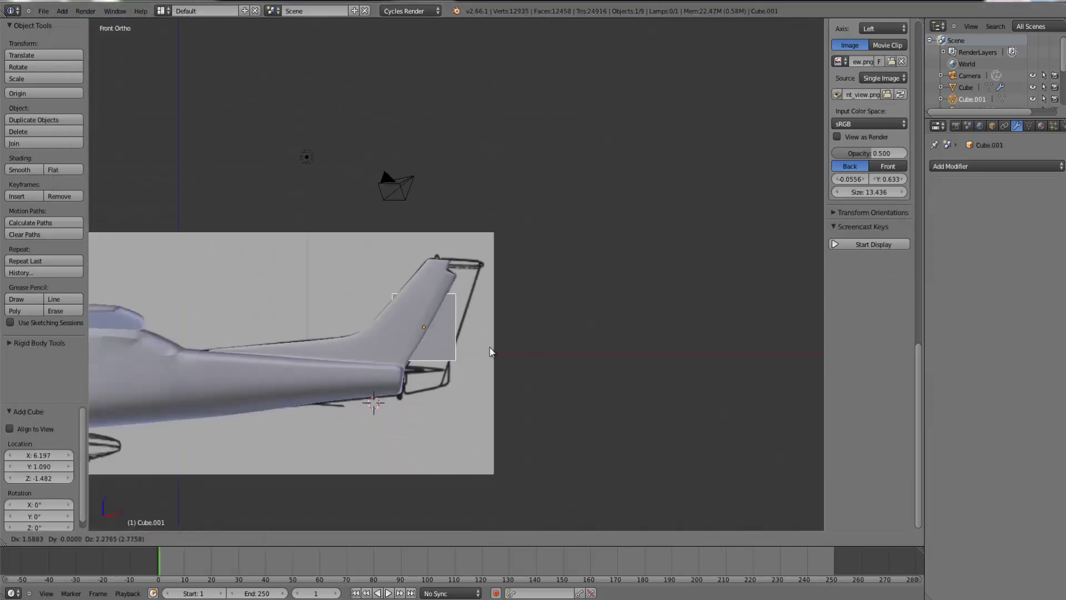
pyautogui.click(523, 284)
pyautogui.scroll(3, 563, 321)
pyautogui.press('s')
pyautogui.click(492, 262)
# - Examine the mesh around the notch in the fin's upper rear edge
pyautogui.scroll(7, 328, 297)
pyautogui.rightClick(355, 265)
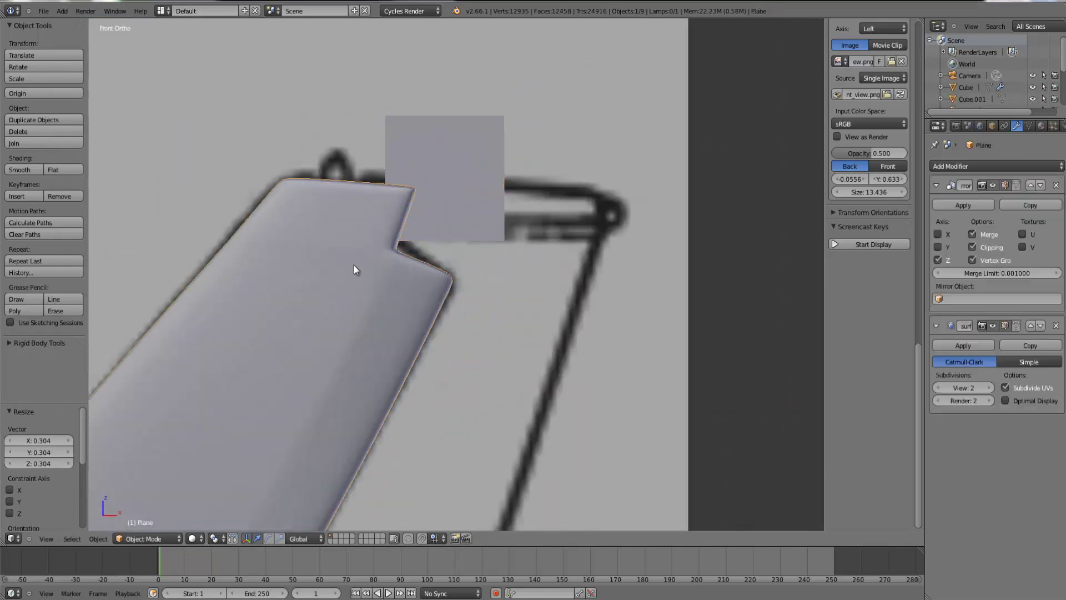
pyautogui.press('Tab')
pyautogui.scroll(4, 389, 255)
pyautogui.moveTo(388, 240); pyautogui.dragTo(305, 209, button='middle')
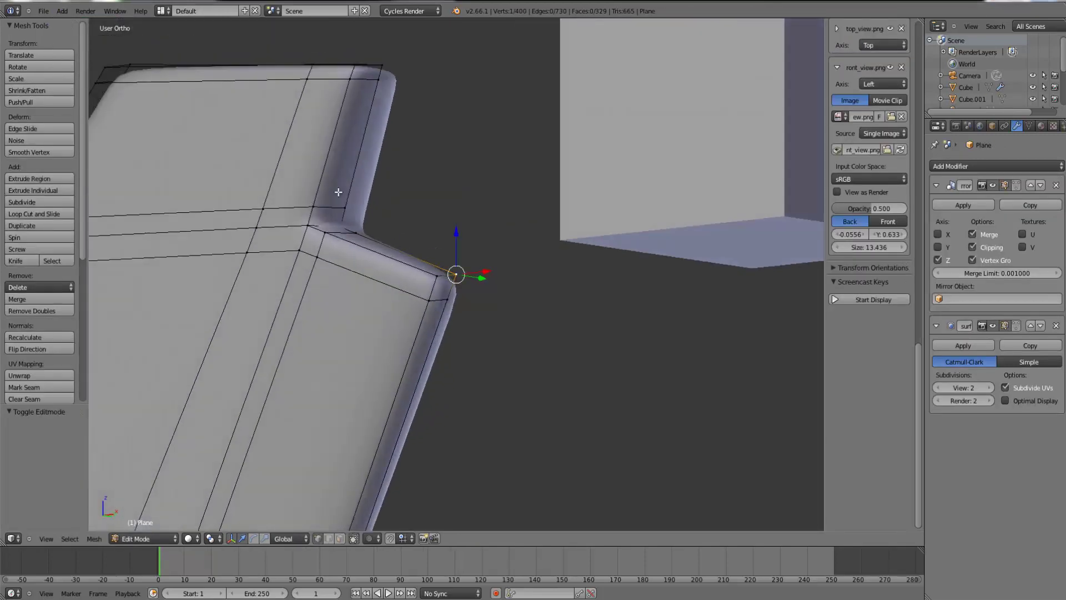
pyautogui.press('KP_1')
pyautogui.scroll(-3, 357, 159)
pyautogui.press('Tab')
# - Scale the cube by 0.834 and move it -1.098 along Y to line up with the fin in top view
pyautogui.rightClick(527, 181)
pyautogui.scroll(-3, 547, 185)
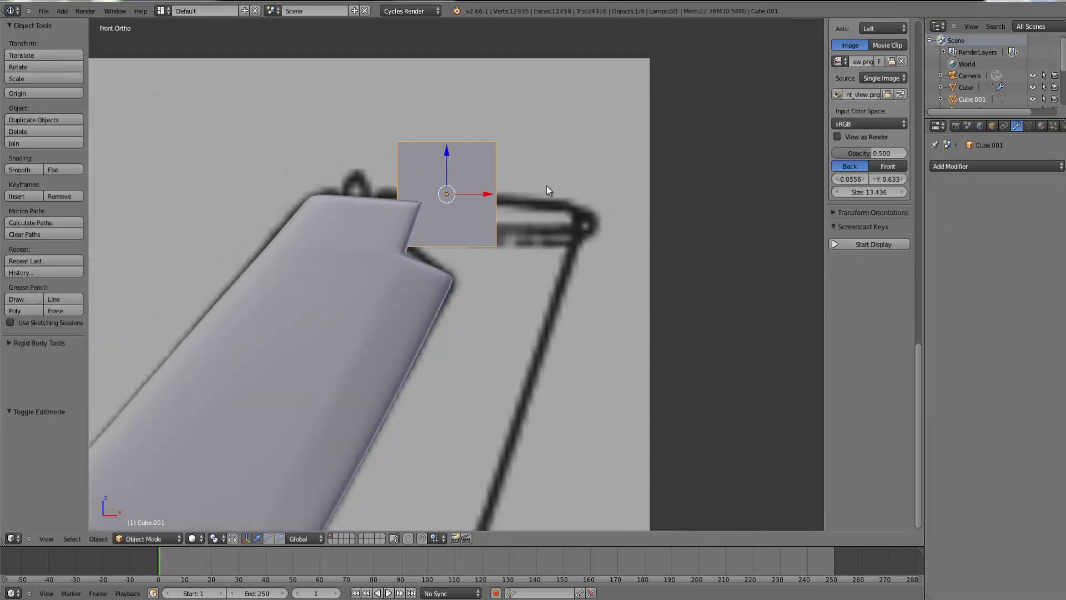
pyautogui.press('s')
pyautogui.click(592, 235)
pyautogui.press('KP_7')
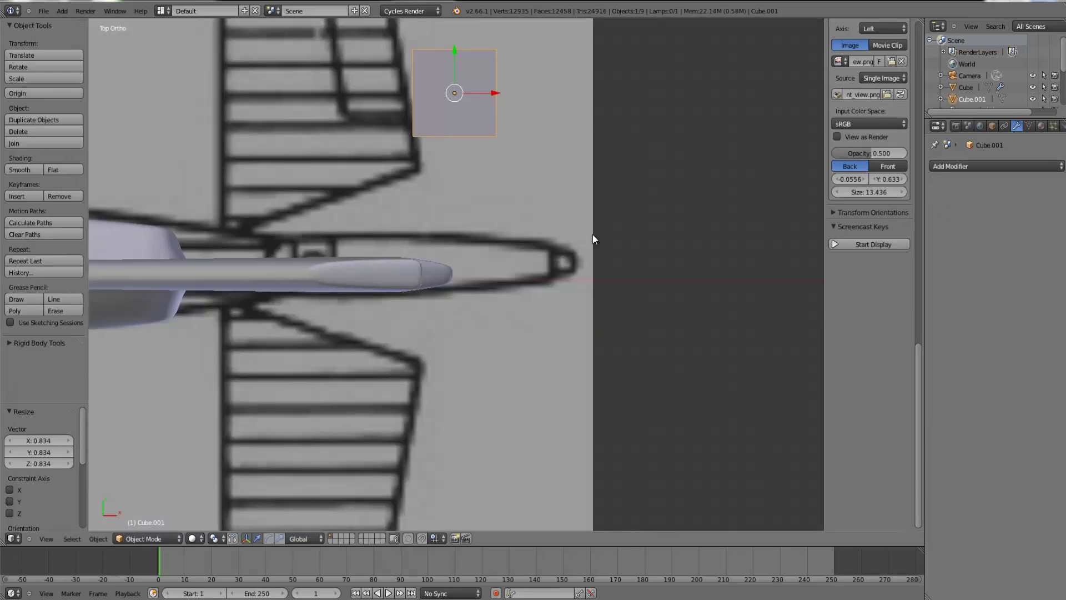
pyautogui.moveTo(450, 62); pyautogui.dragTo(470, 253)
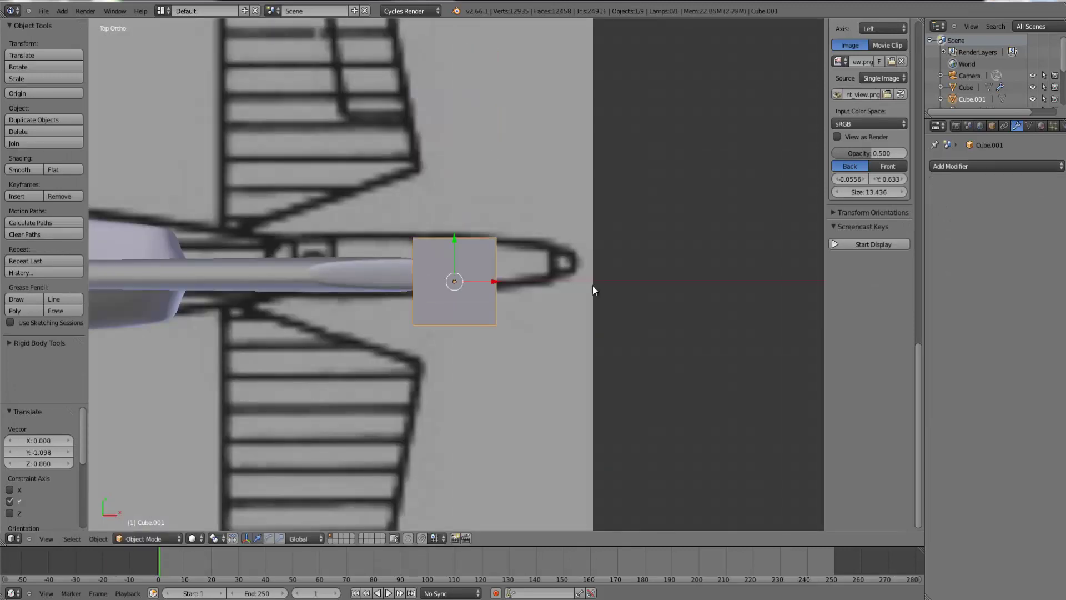
# - Narrow the cube along Y by a factor of 0.342 and nudge it into line with the fin
pyautogui.press('s')
pyautogui.press('y')
pyautogui.click(508, 292)
pyautogui.press('g')
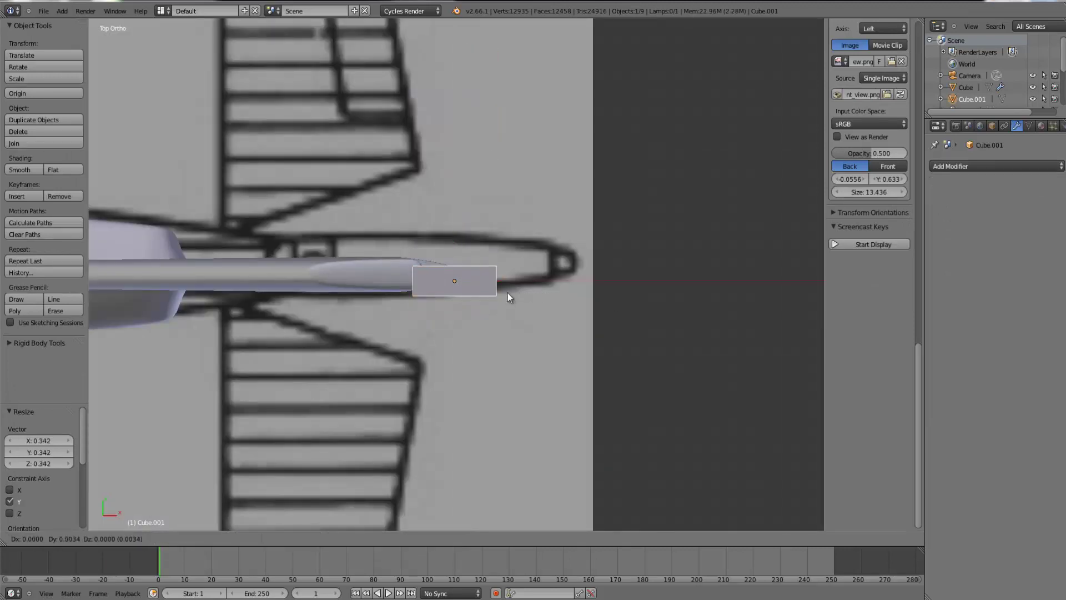
pyautogui.click(508, 291)
# - In wireframe edit mode, move the cube's bottom vertices -0.01583 along X and 0.09104 along Z to meet the fin's notch
pyautogui.press('KP_1')
pyautogui.press('Tab')
pyautogui.press('z')
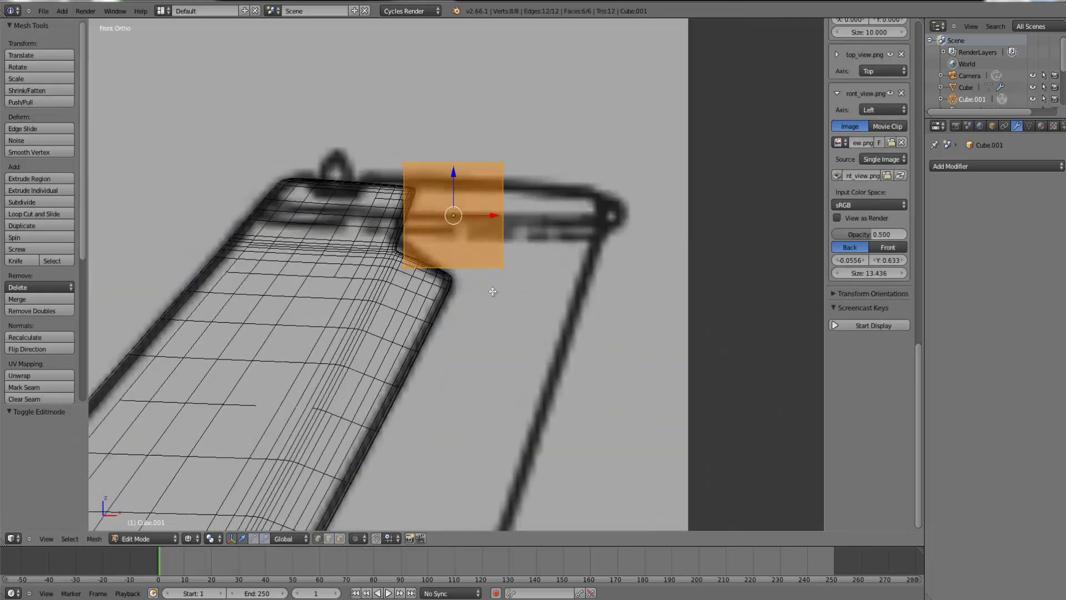
pyautogui.scroll(2, 499, 283)
pyautogui.press('a')
pyautogui.press('b')
pyautogui.moveTo(333, 238); pyautogui.dragTo(547, 295)
pyautogui.press('g')
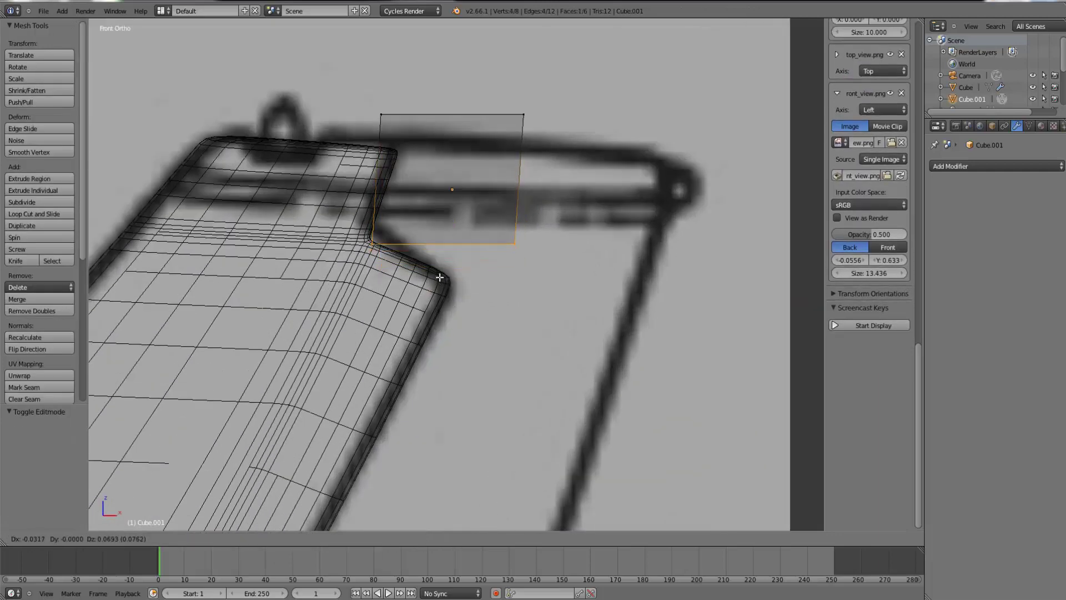
pyautogui.click(444, 273)
# - Move the upper front vertices 0.06729 along X and -0.113 along Z, and the upper rear ones -0.02177 and -0.133
pyautogui.rightClick(390, 128)
pyautogui.press('b')
pyautogui.moveTo(390, 128); pyautogui.dragTo(355, 83)
pyautogui.press('g')
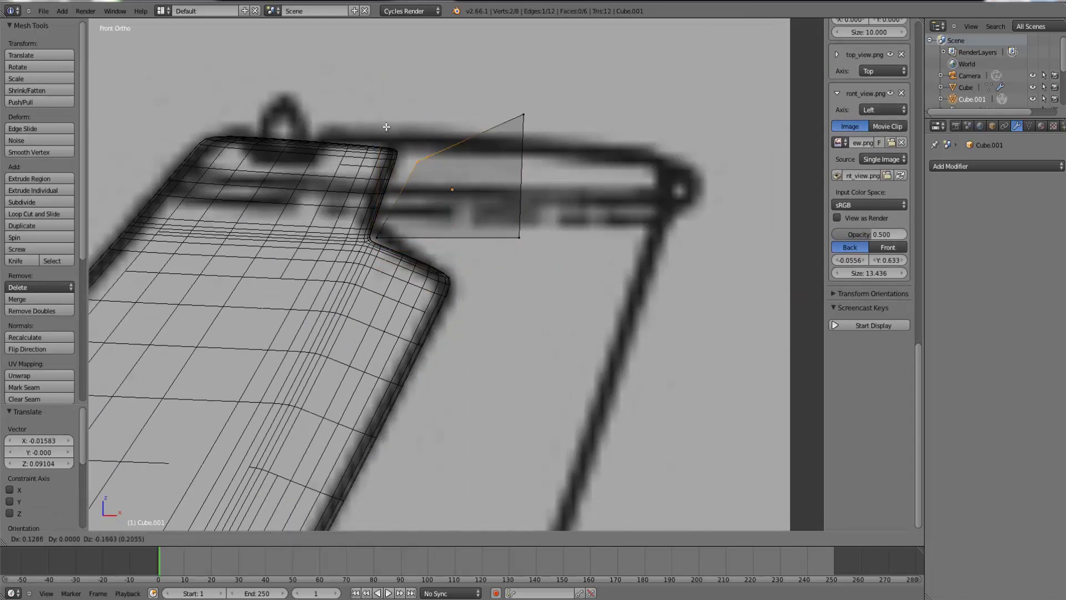
pyautogui.click(376, 117)
pyautogui.press('g')
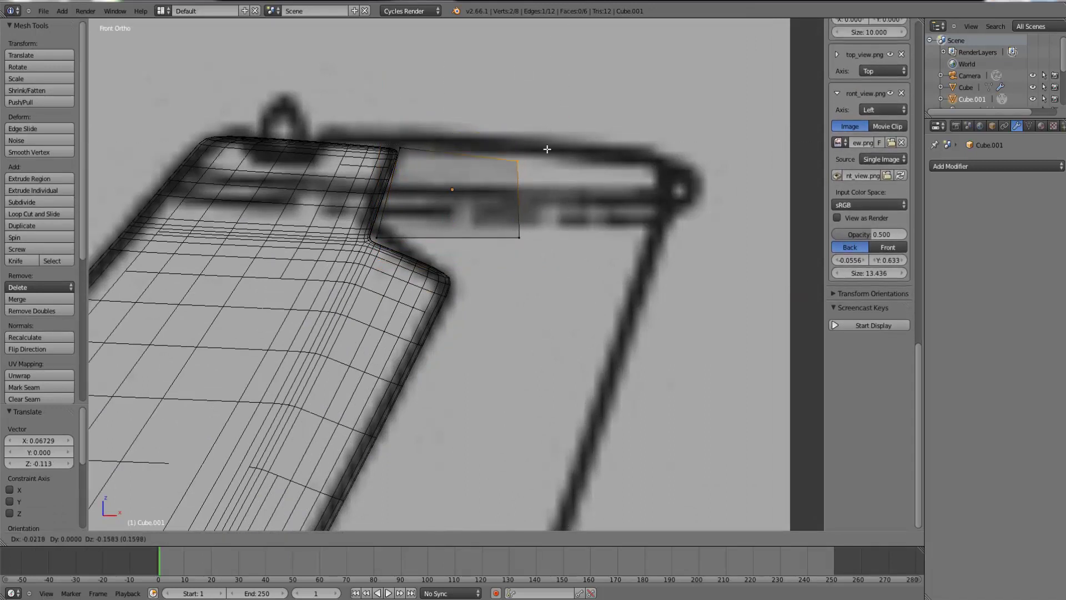
pyautogui.click(538, 181)
# - Move the cube's lower rear vertices -0.245 along X and -0.095 along Z toward the lower corner of the fin's notch
pyautogui.press('a')
pyautogui.press('b')
pyautogui.moveTo(502, 219); pyautogui.dragTo(536, 255)
pyautogui.press('g')
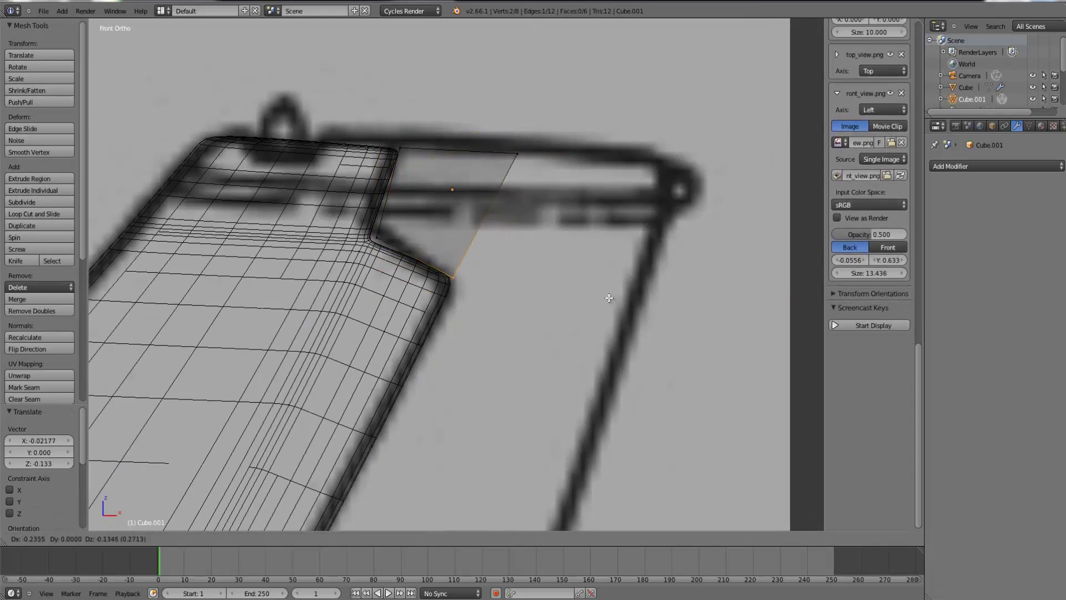
pyautogui.click(606, 289)
pyautogui.press('g')
# - Move the cube's upper rear vertices -0.07917 along X and 0.001979 along Z
pyautogui.rightClick(522, 152)
pyautogui.rightClick(520, 152)
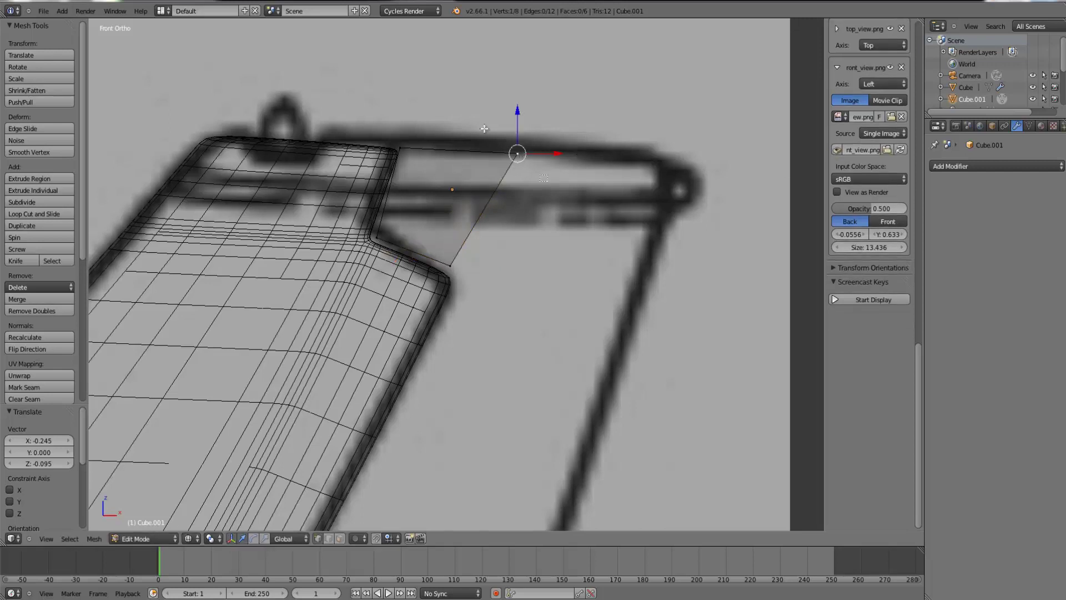
pyautogui.press('b')
pyautogui.moveTo(483, 129); pyautogui.dragTo(621, 176)
pyautogui.press('g')
pyautogui.click(599, 175)
# - Extrude the rear face toward the drawn trailing edge and shift it 0.05344 along X and 0.188 along Z
pyautogui.moveTo(418, 226); pyautogui.dragTo(417, 226)
pyautogui.press('e')
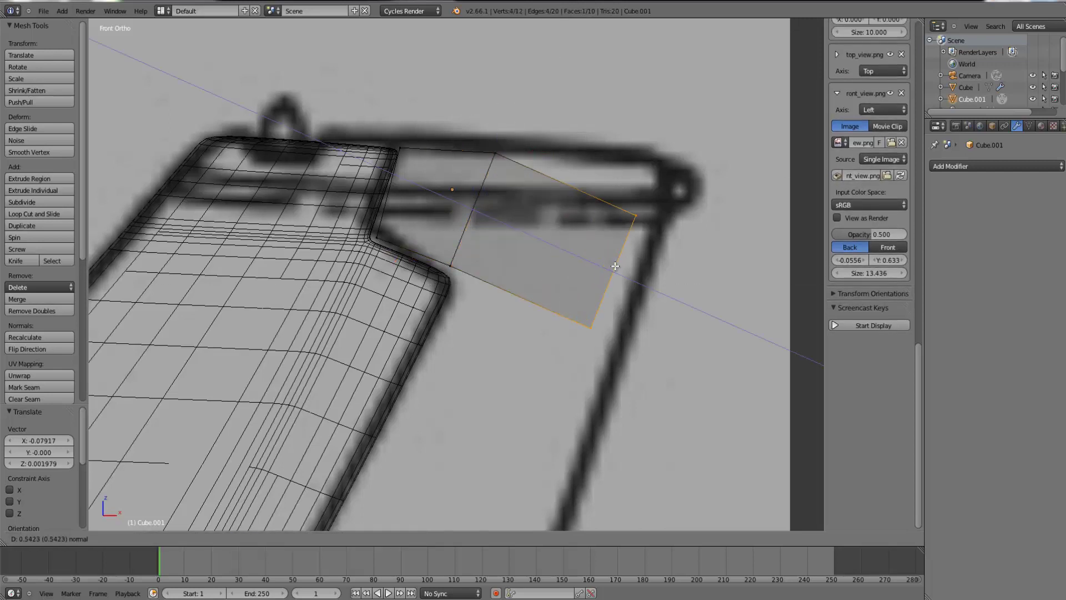
pyautogui.click(638, 211)
# - Move the extruded section's lower rear vertices 0.06927 along X and -0.01583 along Z to follow the trailing edge
pyautogui.press('a')
pyautogui.press('b')
pyautogui.moveTo(597, 258); pyautogui.dragTo(624, 288)
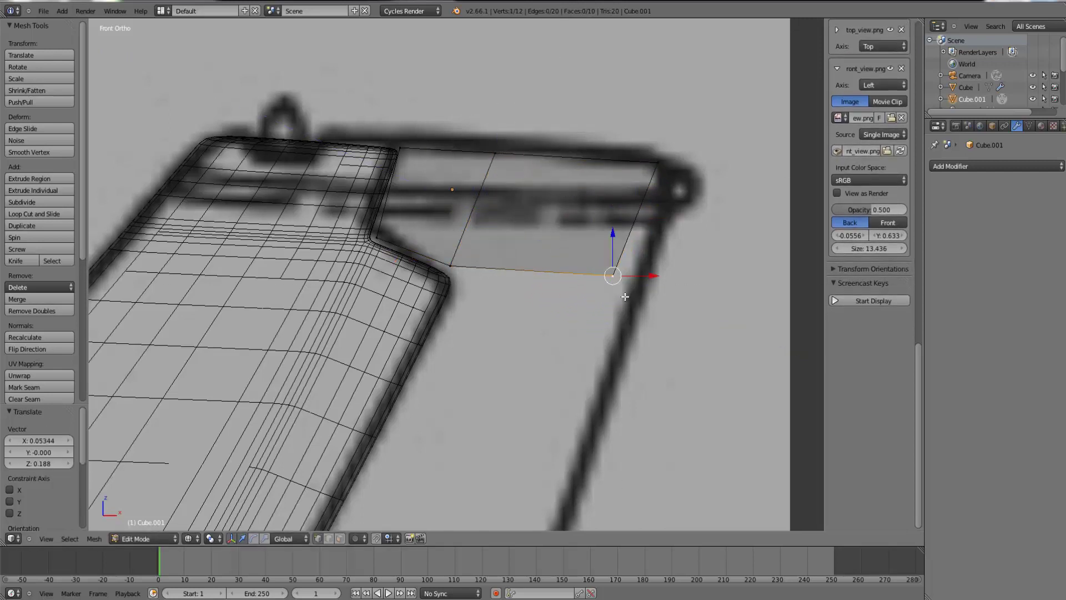
pyautogui.press('g')
pyautogui.click(585, 246)
# - Move the lower middle vertices beside the fin's corner 0.03562 along X and -0.01187 along Z
pyautogui.rightClick(451, 266)
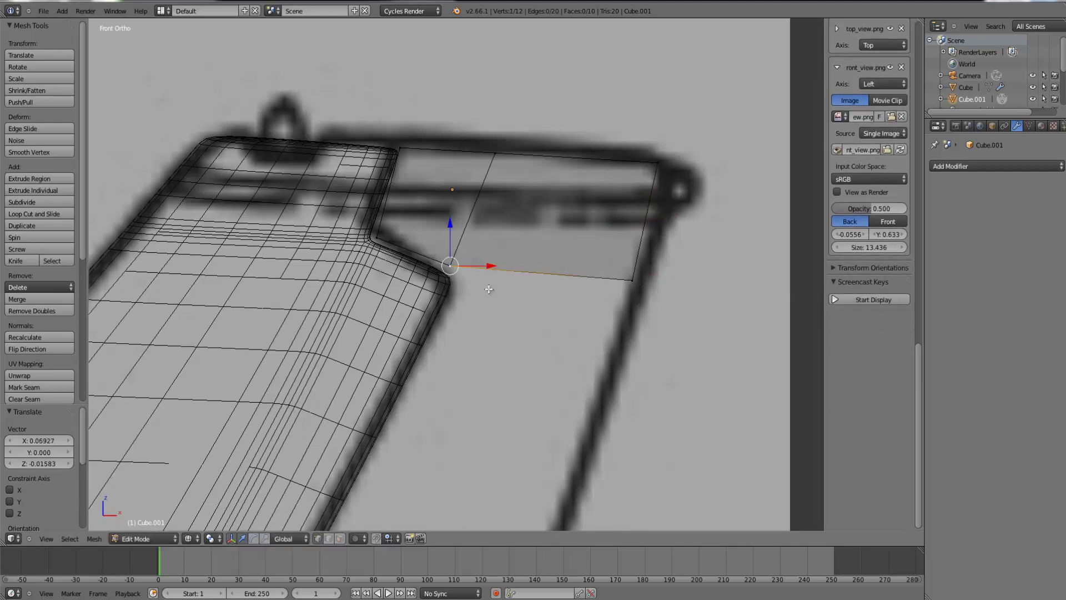
pyautogui.press('g')
pyautogui.click(459, 262)
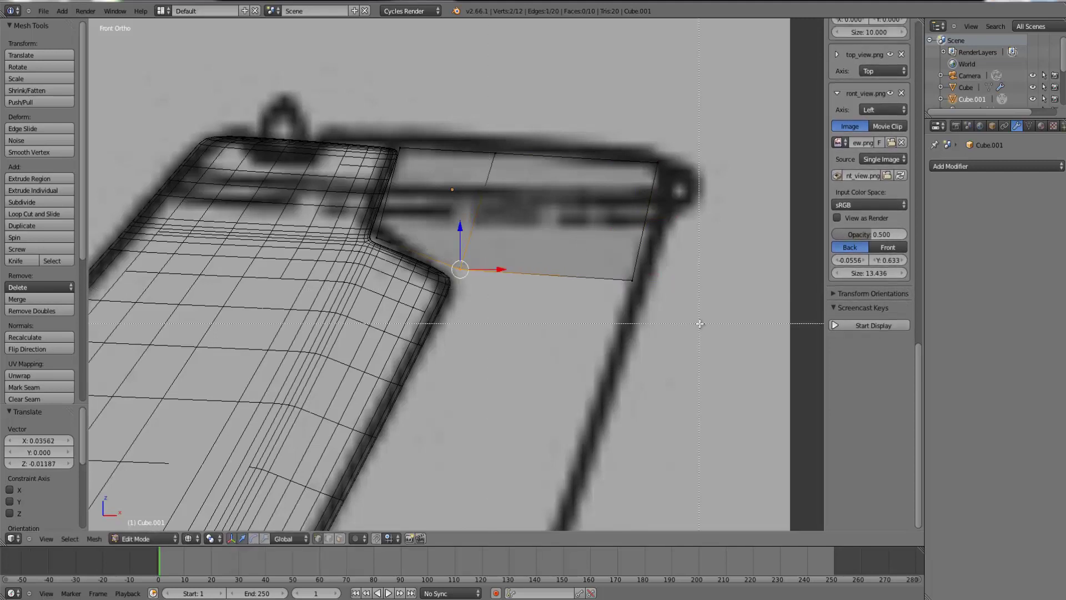
# - Extrude the rear section's bottom face slightly downward and shift it -0.0171 along X and 0.00684 along Z
pyautogui.scroll(-3, 618, 276)
pyautogui.press('e')
pyautogui.click(614, 309)
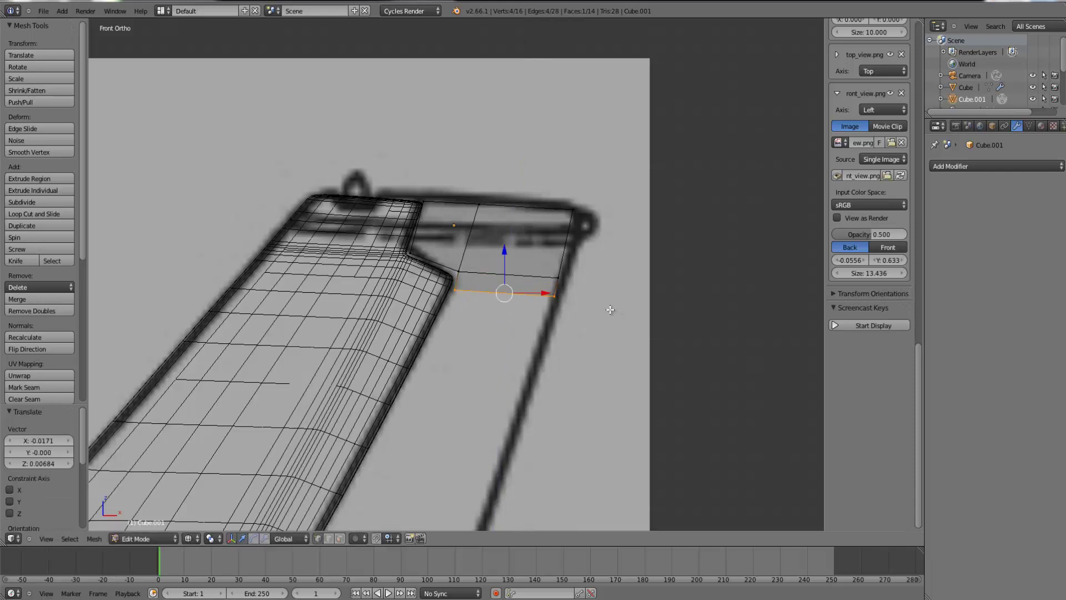
# - Move the new section's lower rear vertices -0.00342 along X and -0.03762 along Z, and turn on the Screencast Keys display
pyautogui.rightClick(576, 321)
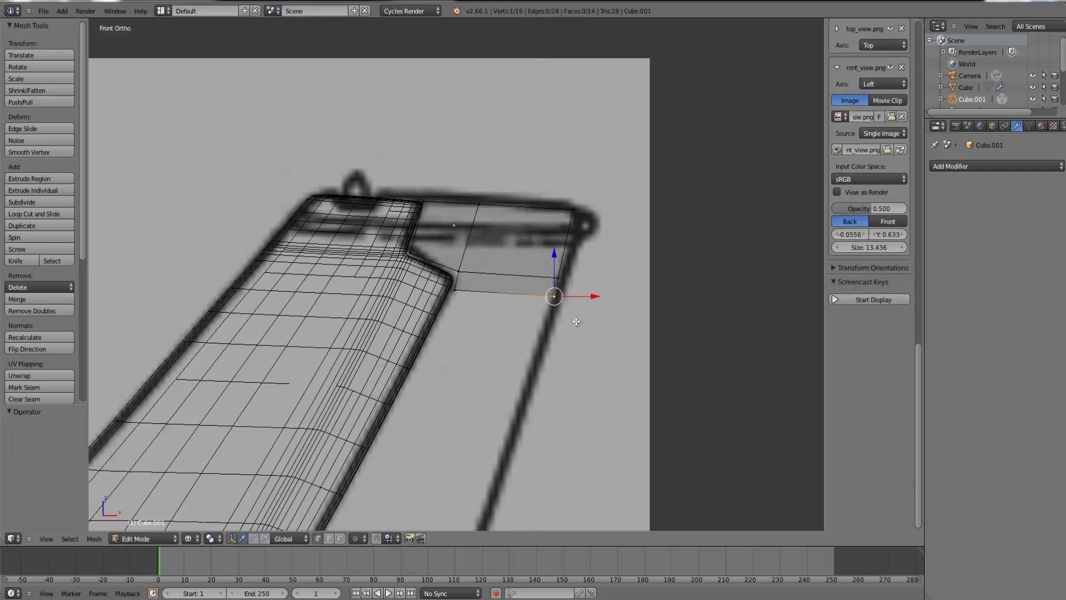
pyautogui.moveTo(542, 294); pyautogui.dragTo(540, 294)
pyautogui.press('g')
pyautogui.moveTo(540, 300); pyautogui.dragTo(541, 303, button='right')
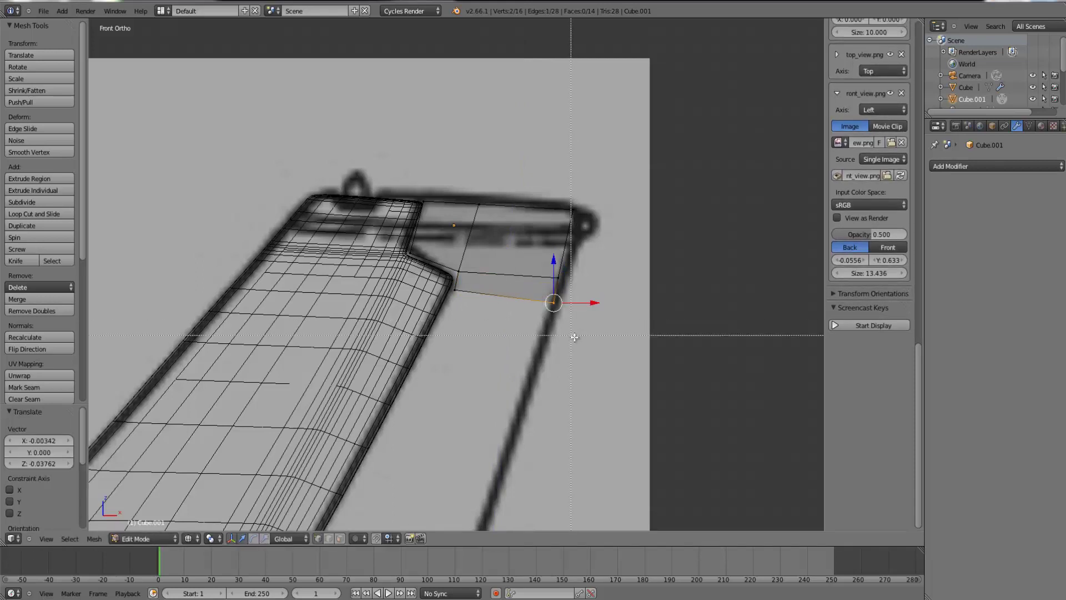
pyautogui.click(867, 326)
pyautogui.scroll(3, 658, 355)
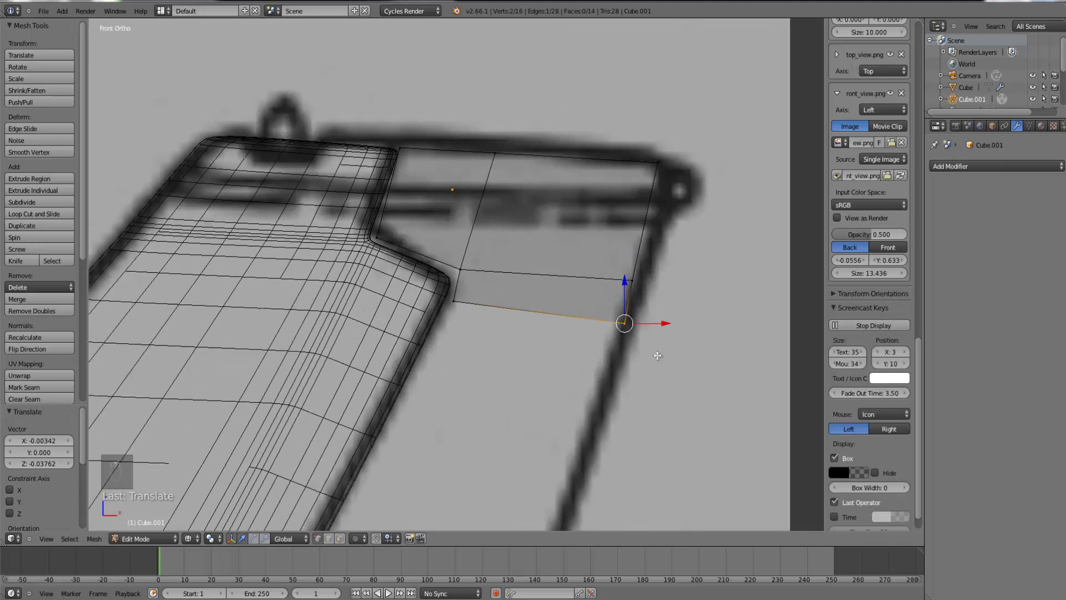
# - Extrude the bottom face -0.02849 along X and -0.232 along Z, and shift it another -0.09262 and -0.002375
pyautogui.moveTo(431, 285); pyautogui.dragTo(431, 285)
pyautogui.scroll(-1, 617, 347)
pyautogui.press('e')
pyautogui.click(611, 403)
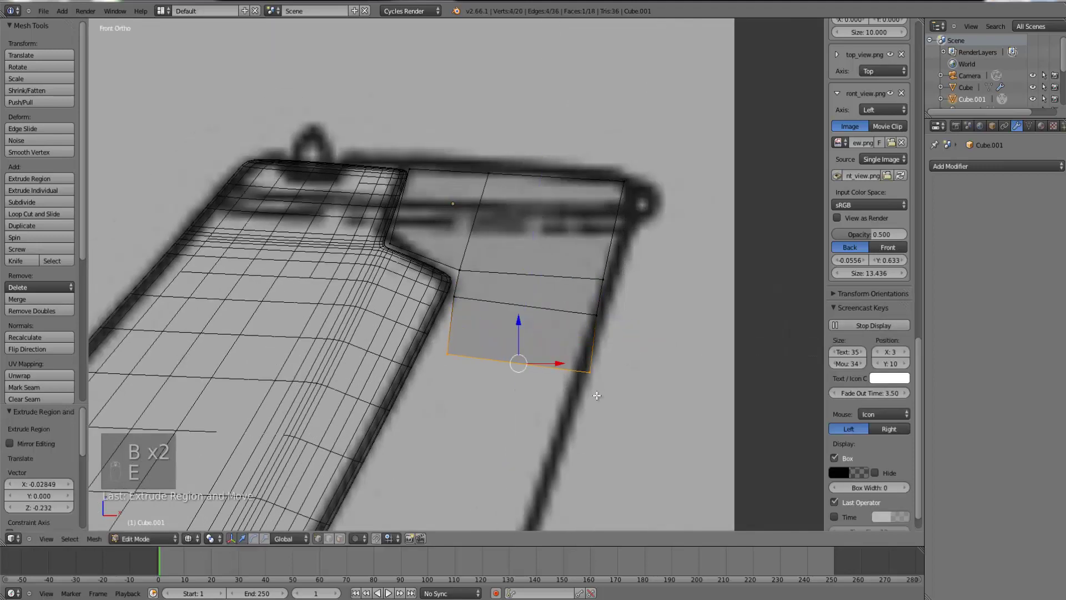
pyautogui.press('g')
pyautogui.click(585, 396)
# - Move the new section's lower rear vertices 0.01662 along X and -0.02375 along Z onto the trailing edge
pyautogui.rightClick(567, 371)
pyautogui.press('b')
pyautogui.moveTo(581, 384); pyautogui.dragTo(554, 357)
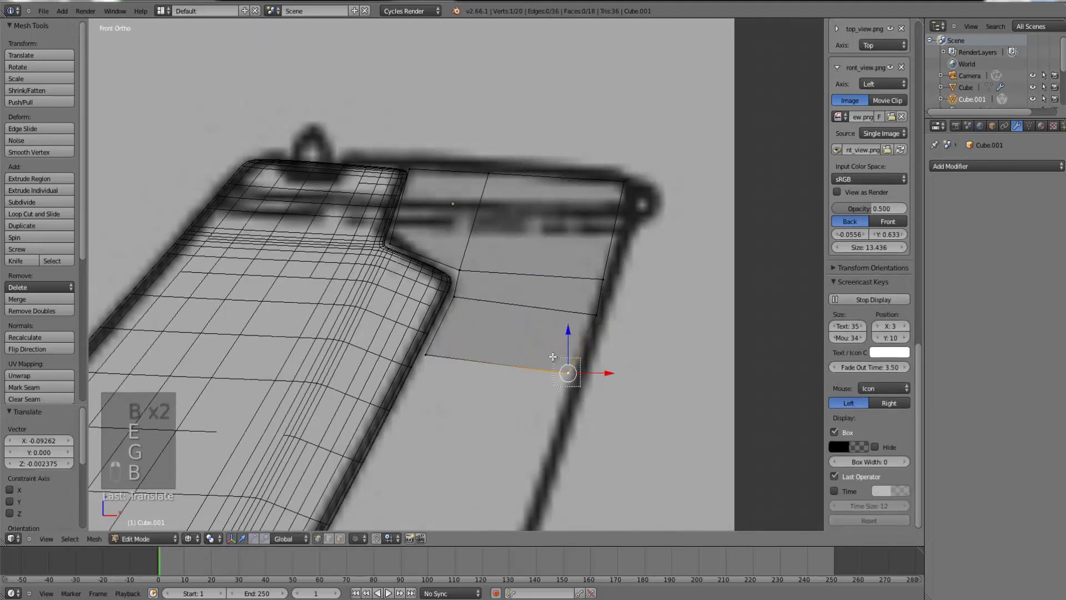
pyautogui.press('g')
pyautogui.click(558, 363)
# - Move the section's lower front vertices -0.007125 along X toward the fin's rear edge
pyautogui.rightClick(423, 359)
pyautogui.press('b')
pyautogui.moveTo(414, 344); pyautogui.dragTo(438, 367)
pyautogui.press('g')
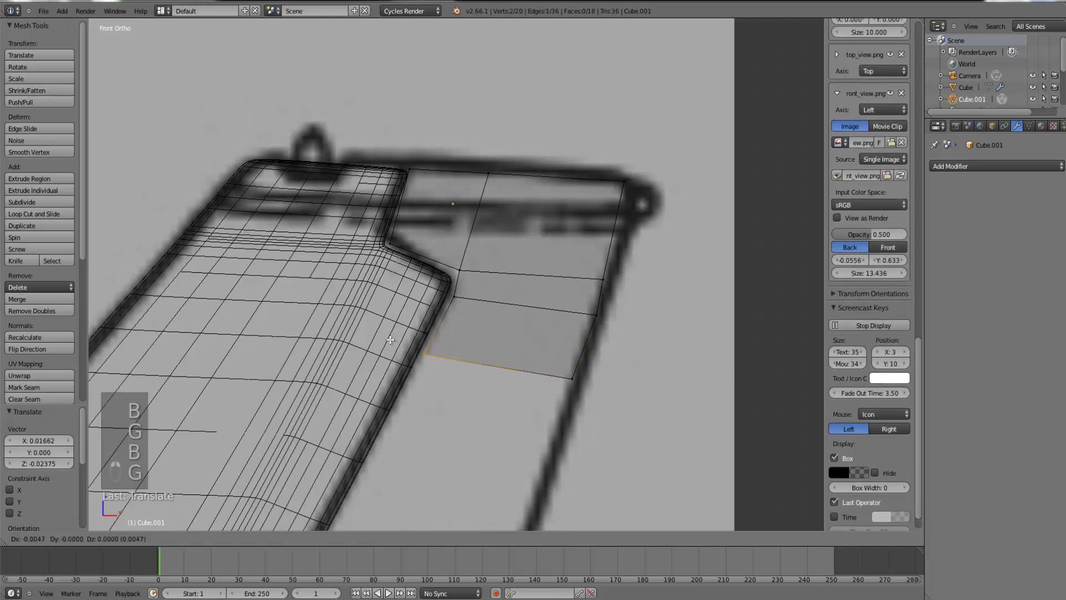
pyautogui.click(436, 366)
# - Extrude the rudder's bottom face further down and shift it -0.112 along X and -0.0591 along Z
pyautogui.scroll(-4, 534, 339)
pyautogui.scroll(-1, 461, 330)
pyautogui.moveTo(466, 313); pyautogui.dragTo(427, 299)
pyautogui.press('b')
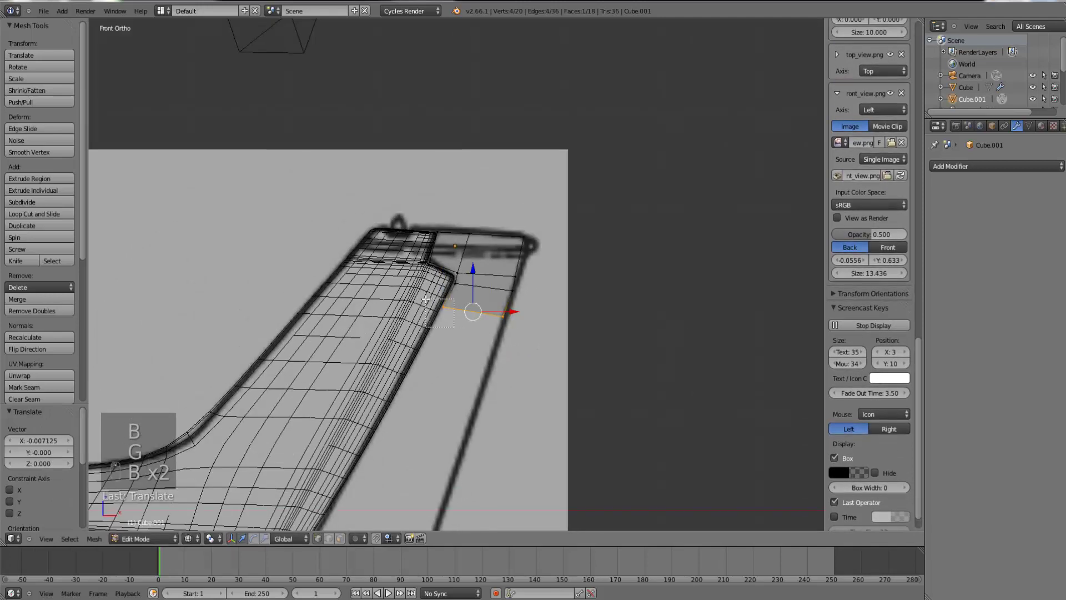
pyautogui.press('e')
pyautogui.click(531, 363)
pyautogui.press('g')
pyautogui.click(525, 369)
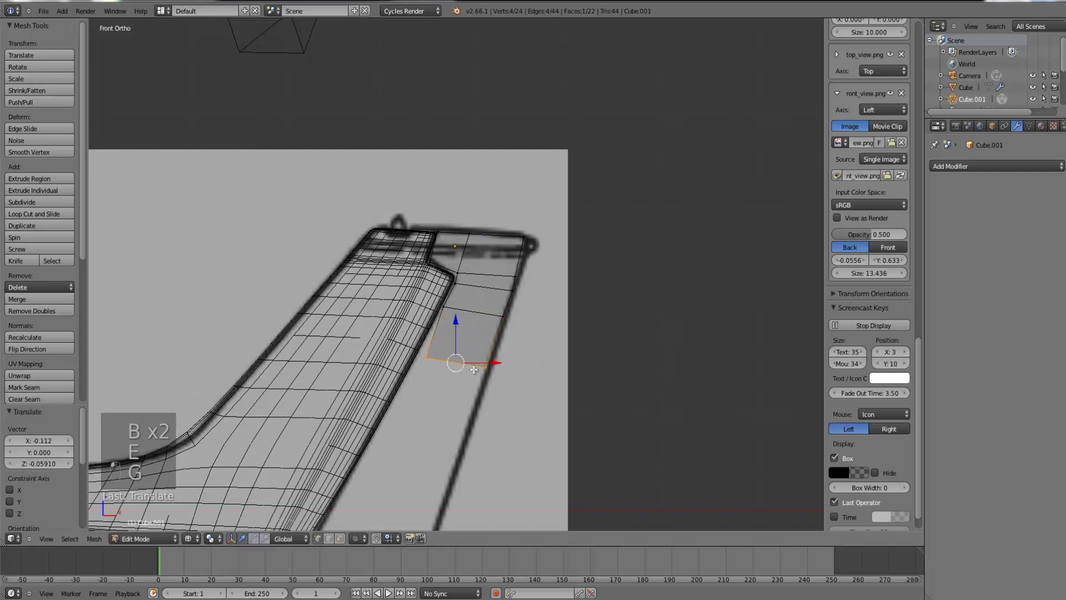
# - Move the rudder's lower front vertices -0.1 along X and -0.01182 along Z to meet the fin's rear edge
pyautogui.rightClick(436, 361)
pyautogui.press('b')
pyautogui.moveTo(437, 362); pyautogui.dragTo(462, 355)
pyautogui.press('g')
pyautogui.click(462, 371)
# - Extrude the bottom face down another section and shift it -0.277 along X and -0.121 along Z
pyautogui.scroll(-1, 514, 353)
pyautogui.press('e')
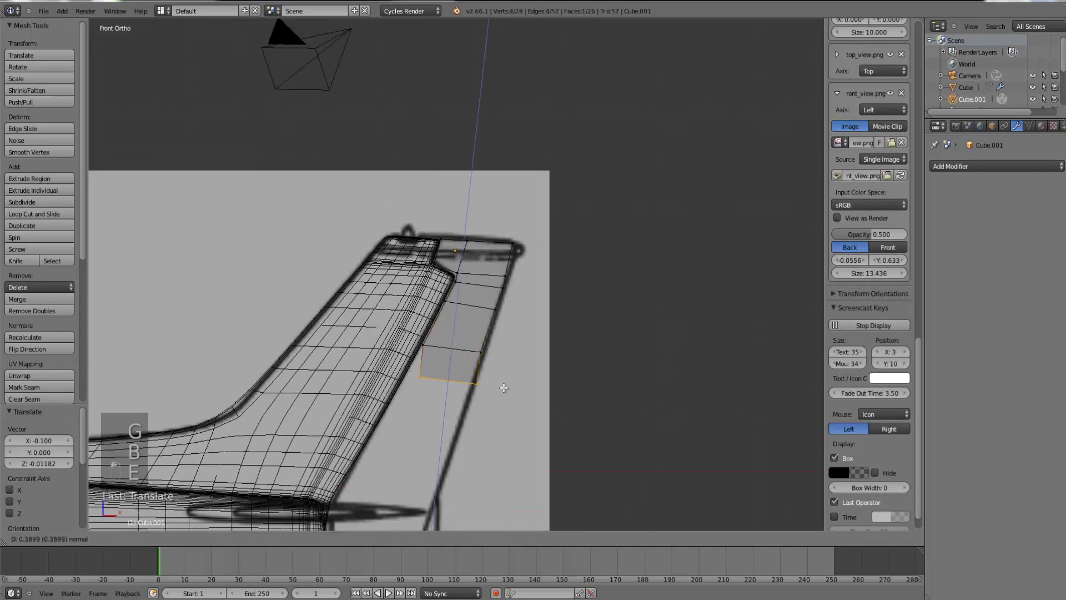
pyautogui.click(503, 391)
pyautogui.press('g')
pyautogui.click(481, 401)
# - Move the newest section's lower rear vertices out to the drawn trailing edge
pyautogui.rightClick(457, 398)
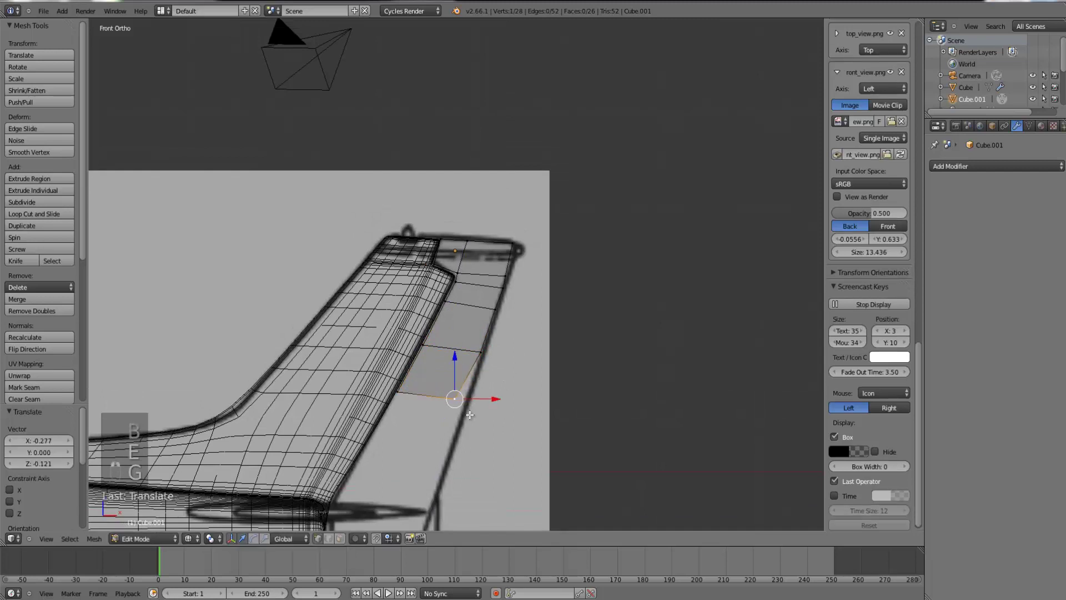
pyautogui.press('b')
pyautogui.press('g')
pyautogui.moveTo(472, 416); pyautogui.dragTo(392, 387)
pyautogui.click(430, 398)
# - Extrude the bottom face -0.198 along X and -1.085 along Z, and shift it another -0.376 and 0.106
pyautogui.press('b')
pyautogui.press('e')
pyautogui.click(503, 481)
pyautogui.press('g')
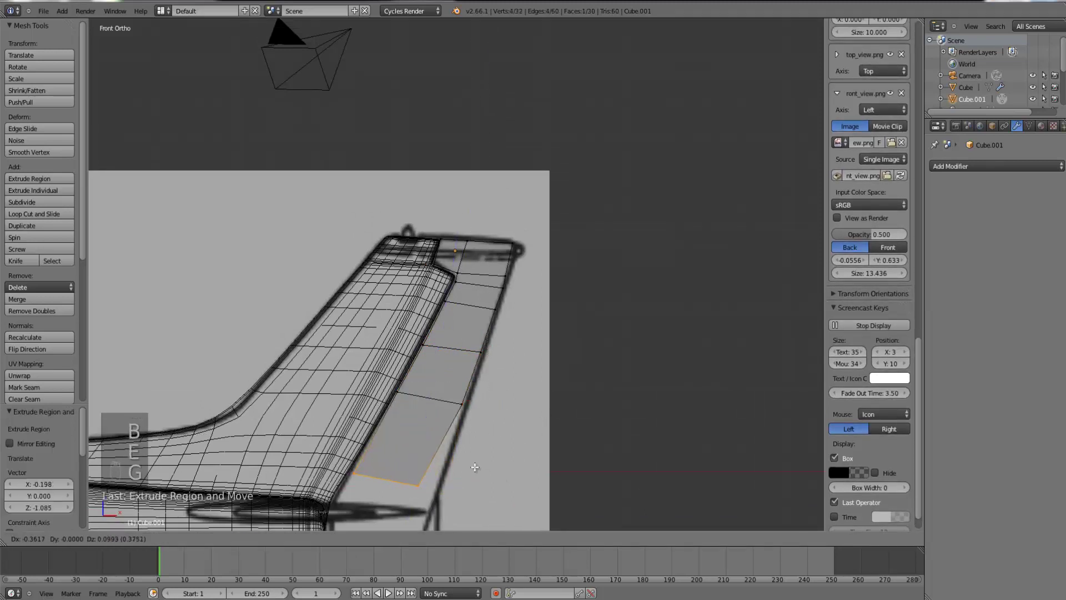
pyautogui.click(475, 467)
# - Move the newest section's lower rear vertices 0.227 along X and -0.0758 along Z to the drawn trailing edge
pyautogui.press('ctrl+KP_Decimal')
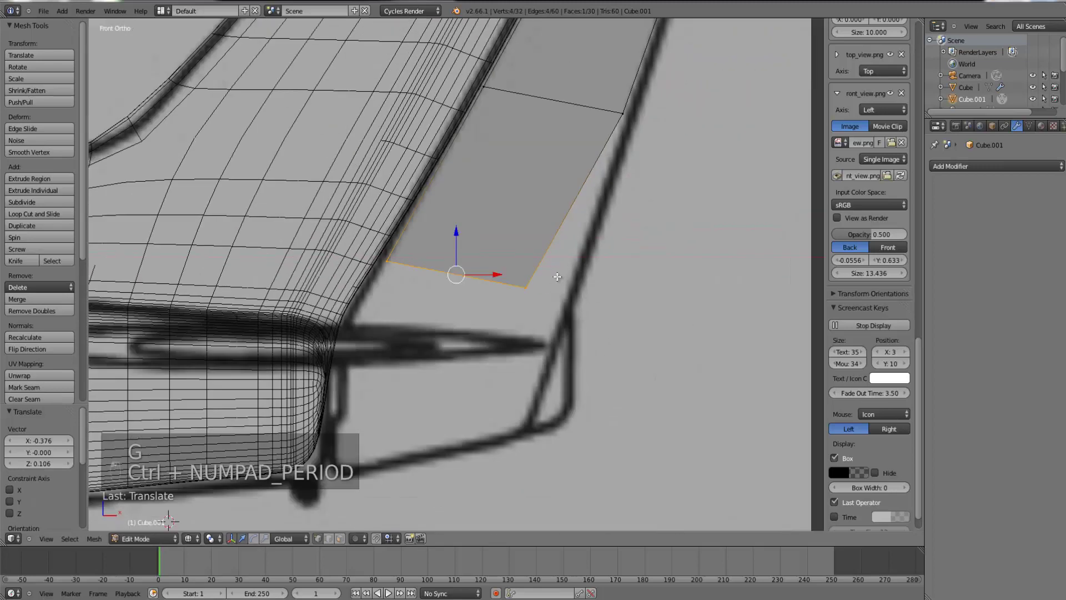
pyautogui.press('b')
pyautogui.rightClick(531, 282)
pyautogui.press('b')
pyautogui.moveTo(555, 316); pyautogui.dragTo(481, 252)
pyautogui.press('g')
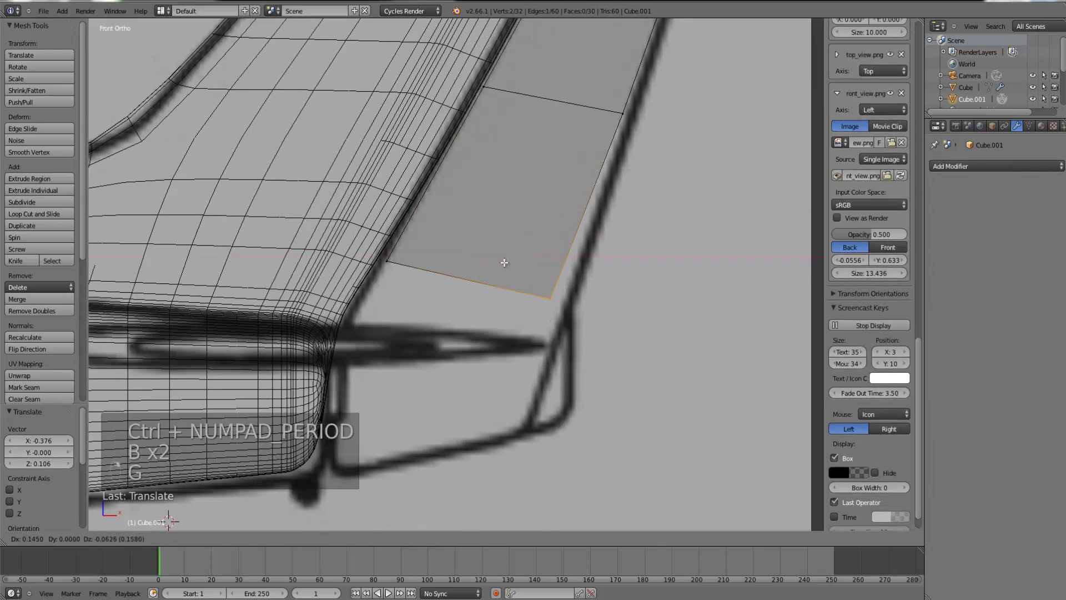
pyautogui.click(512, 262)
# - Move the section's lower front vertices -0.04614 along X and -0.06592 along Z along the fin's rear edge
pyautogui.press('b')
pyautogui.moveTo(410, 243); pyautogui.dragTo(368, 277)
pyautogui.press('g')
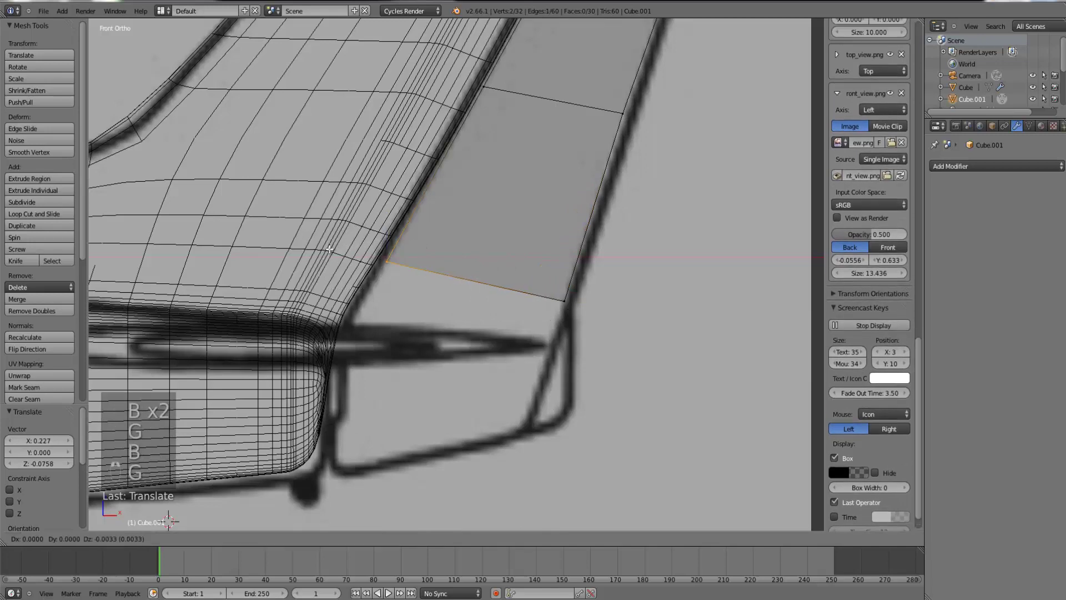
pyautogui.click(325, 261)
pyautogui.scroll(-6, 464, 311)
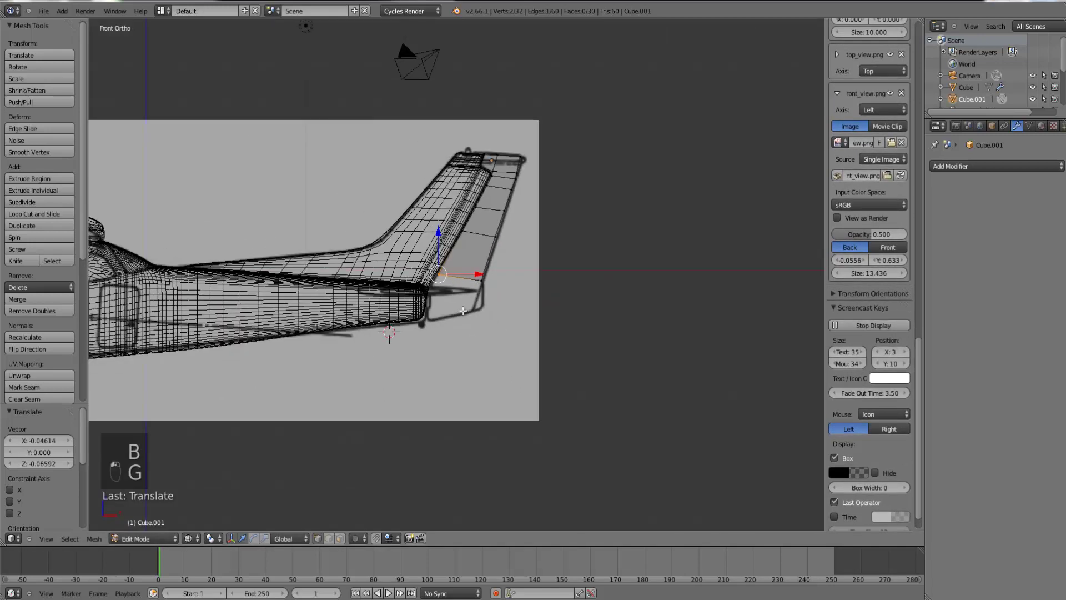
pyautogui.scroll(6, 463, 311)
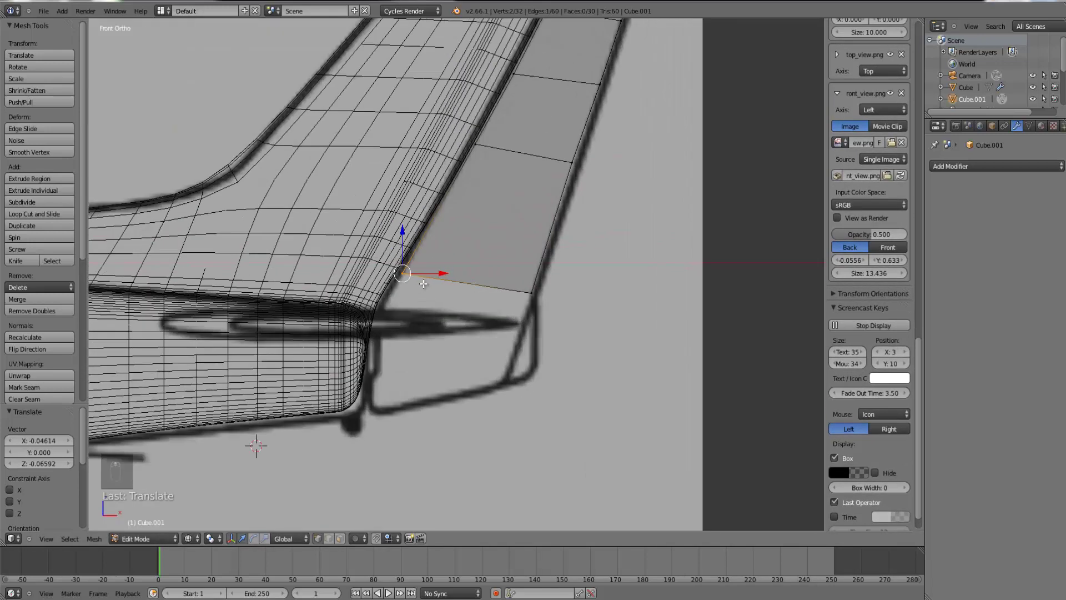
# - Extrude the rudder's bottom face -0.04498 along X and -0.308 along Z, and shift it forward to meet the fin's base
pyautogui.scroll(2, 424, 284)
pyautogui.press('b')
pyautogui.press('e')
pyautogui.click(509, 337)
pyautogui.press('g')
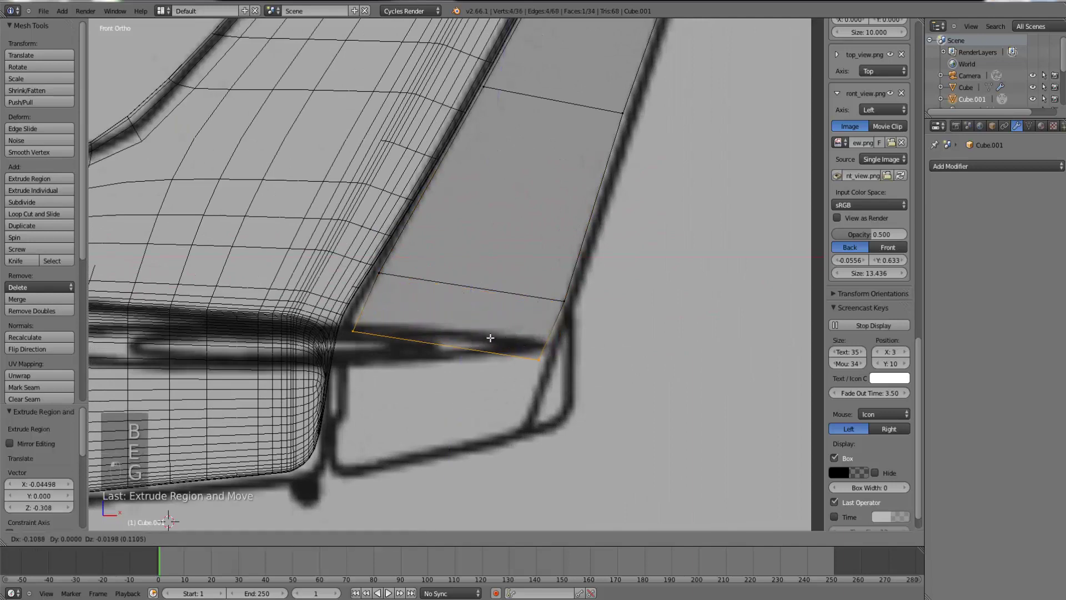
pyautogui.click(486, 333)
# - Move the new section's lower rear vertices 0.08899 along X and -0.01318 along Z
pyautogui.rightClick(543, 346)
pyautogui.press('b')
pyautogui.moveTo(555, 368); pyautogui.dragTo(500, 330)
pyautogui.press('g')
pyautogui.click(560, 342)
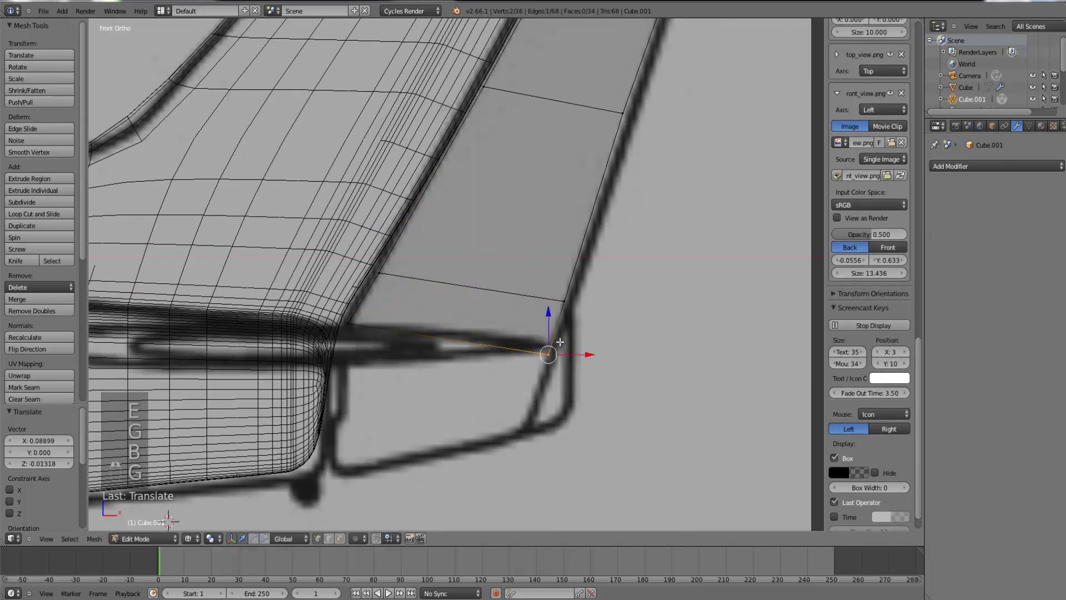
# - Extrude the bottom face into a short section beside the tail cone and shift it -0.009887 along X and 0.0758 along Z
pyautogui.moveTo(650, 319); pyautogui.dragTo(571, 313, button='middle')
pyautogui.press('Tab')
pyautogui.press('z')
pyautogui.press('KP_1')
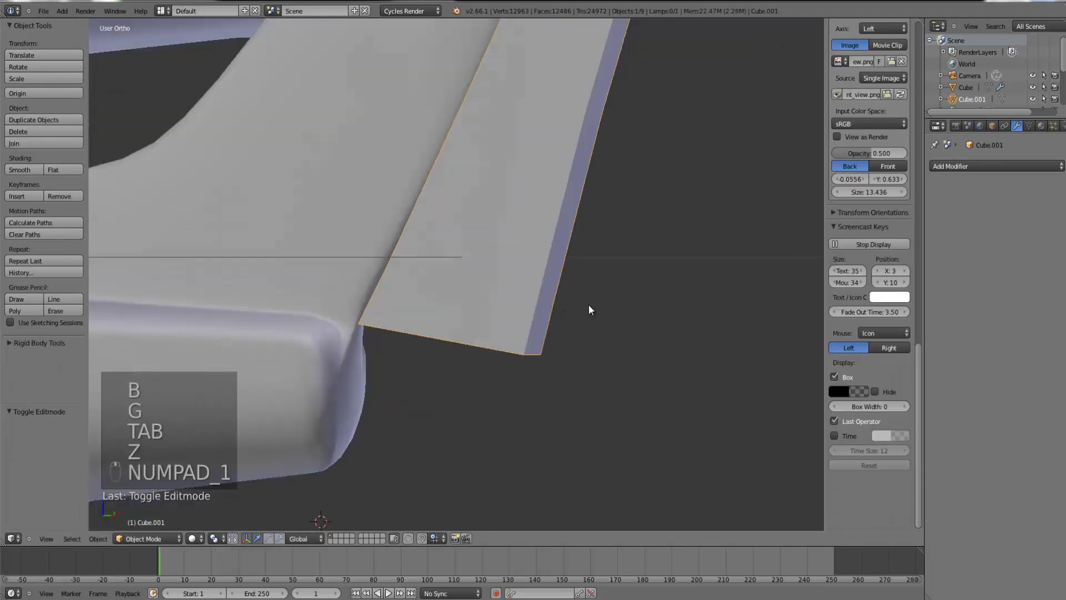
pyautogui.press('Tab')
pyautogui.press('z')
pyautogui.press('b')
pyautogui.moveTo(356, 344); pyautogui.dragTo(333, 309)
pyautogui.press('b')
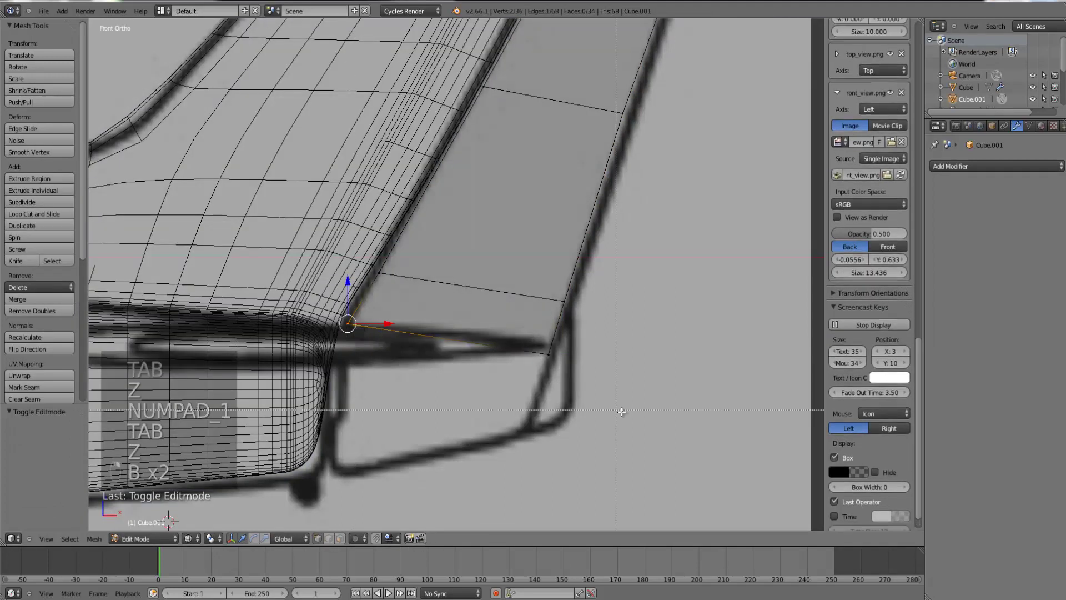
pyautogui.moveTo(617, 410); pyautogui.dragTo(502, 347)
pyautogui.press('e')
pyautogui.click(495, 389)
pyautogui.press('g')
pyautogui.click(504, 385)
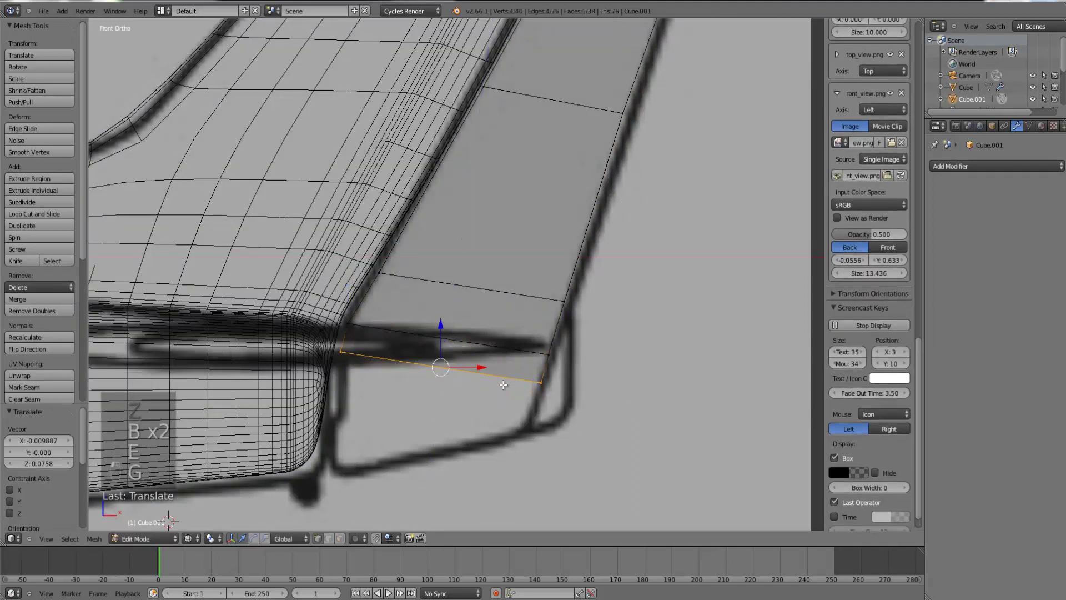
# - Extrude the bottom face down again and shift it 0.03955 along X and -0.006592 along Z
pyautogui.press('e')
pyautogui.click(492, 432)
pyautogui.press('g')
pyautogui.click(498, 434)
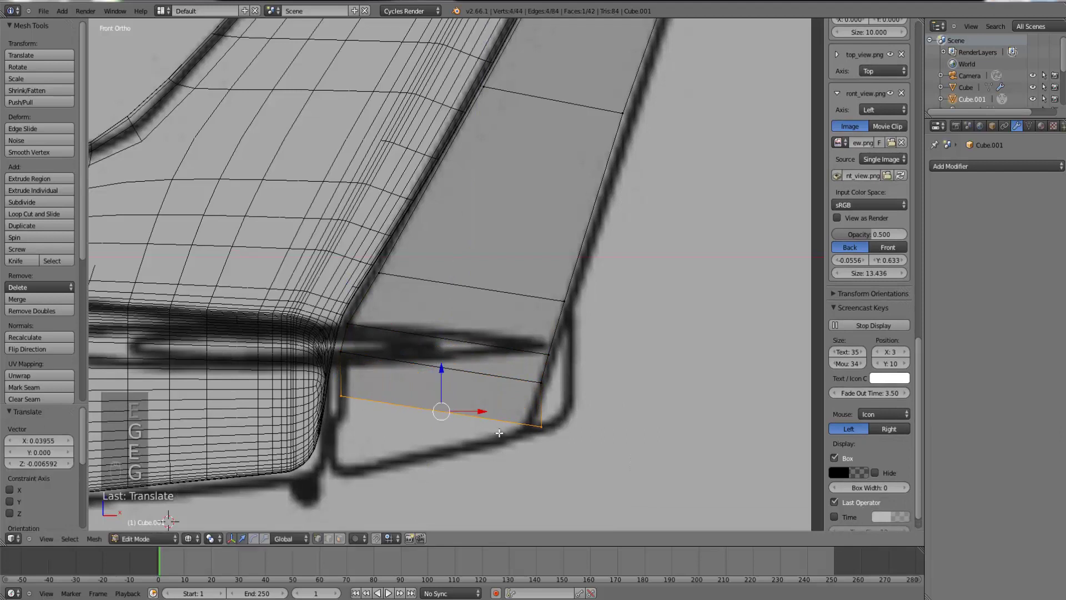
# - Move the bottom rear vertices -0.06592 along X and 0.08569 along Z onto the drawn inner line
pyautogui.rightClick(543, 432)
pyautogui.press('b')
pyautogui.press('g')
pyautogui.click(638, 424)
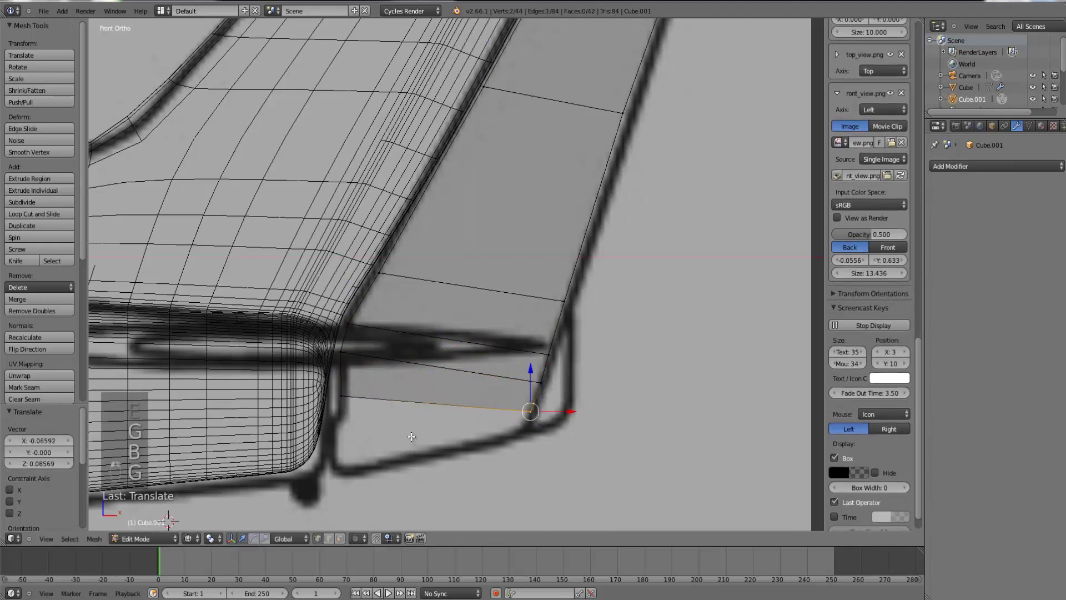
# - Extrude the bottom face down by a thin section and shift it 0.009887 along X
pyautogui.press('e')
pyautogui.click(469, 450)
pyautogui.press('g')
pyautogui.click(473, 450)
# - Move the thin section's lower rear vertices -0.05932 along X and 0.003296 along Z
pyautogui.rightClick(542, 442)
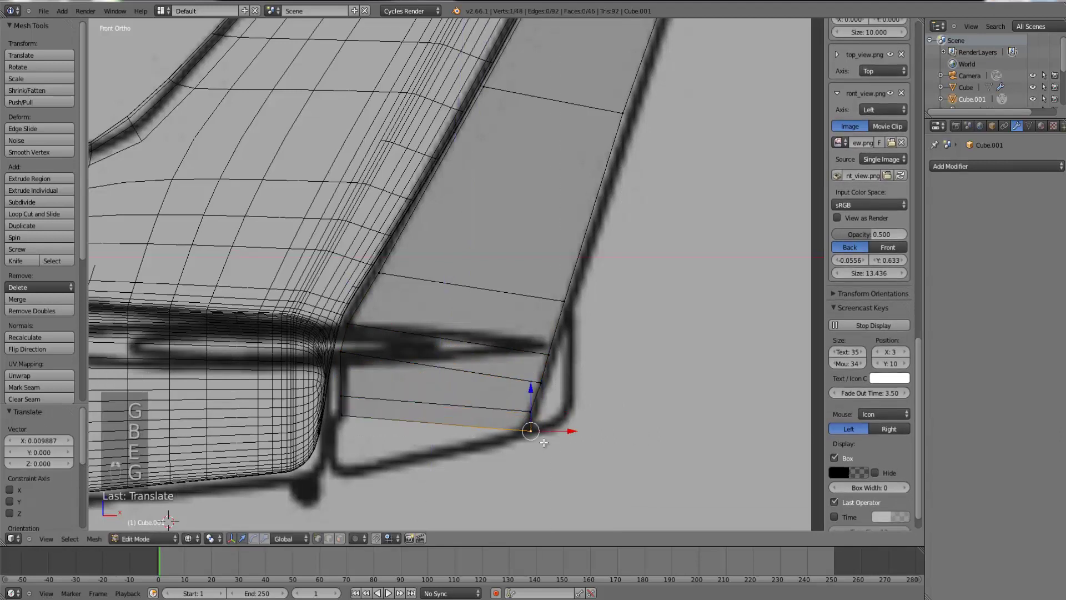
pyautogui.press('b')
pyautogui.moveTo(503, 413); pyautogui.dragTo(605, 443)
pyautogui.press('g')
pyautogui.click(449, 449)
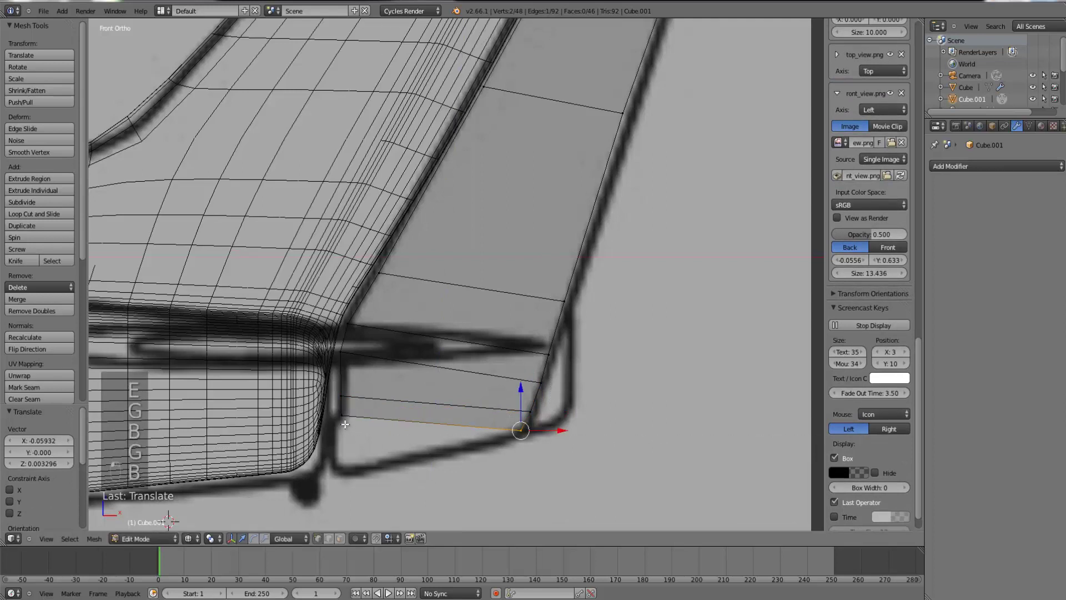
# - Extrude the bottom face -0.008616 along X and -0.108 along Z, and shift it another -0.03296 and 0.02307
pyautogui.moveTo(325, 409); pyautogui.dragTo(328, 411)
pyautogui.press('e')
pyautogui.click(465, 458)
pyautogui.press('g')
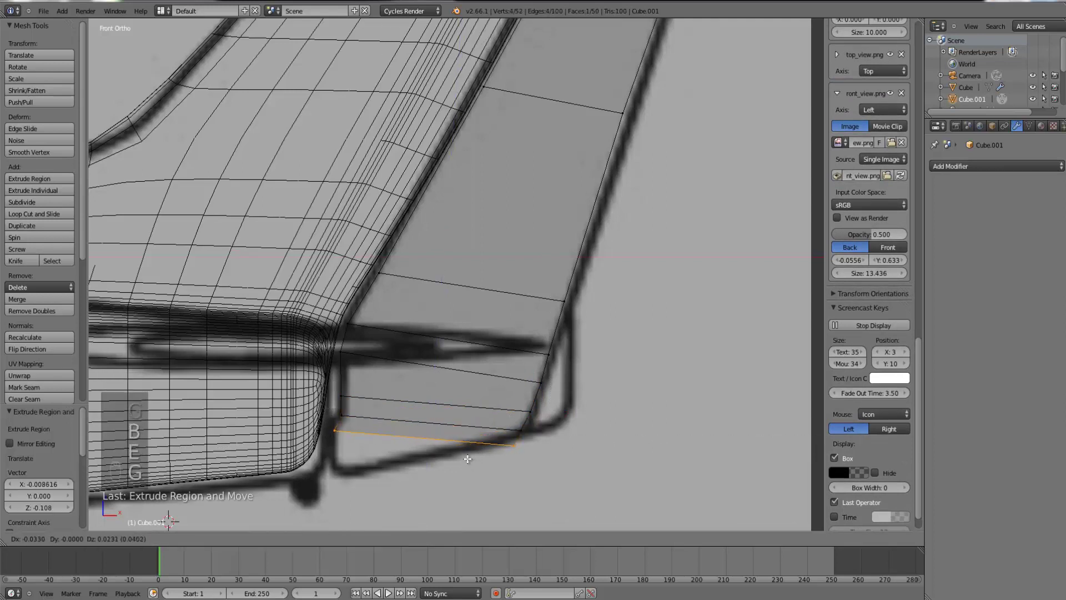
pyautogui.click(468, 458)
# - Move the lowest rear vertices -0.102 along X and 0.02307 along Z onto the drawn bottom edge
pyautogui.rightClick(514, 446)
pyautogui.press('b')
pyautogui.moveTo(474, 436); pyautogui.dragTo(542, 462)
pyautogui.press('g')
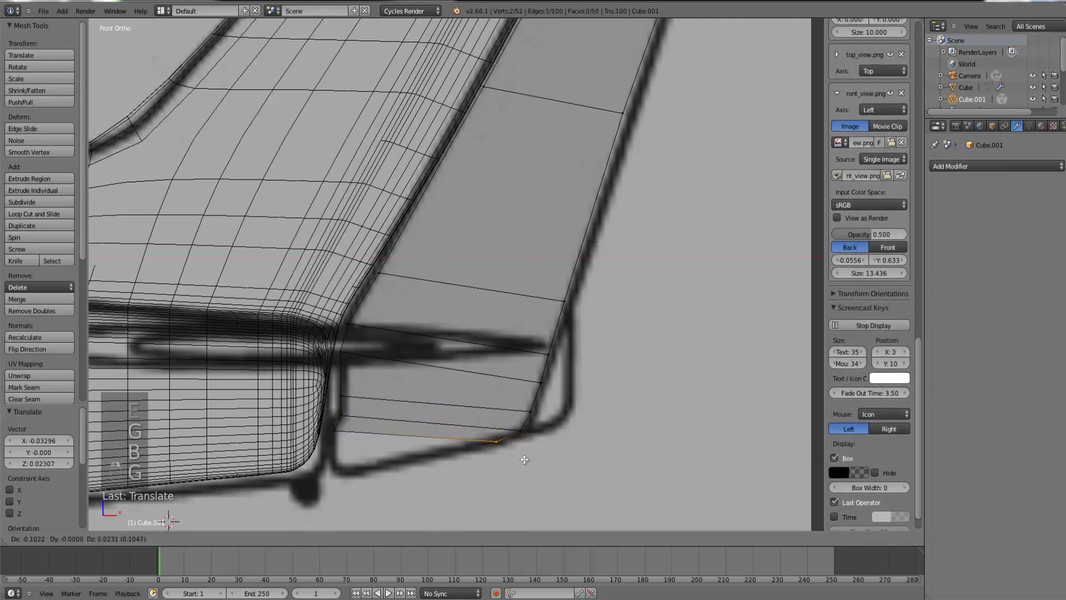
pyautogui.click(524, 459)
# - Extrude the bottom face down another section and shift it 0.00791 along X and 0.01186 along Z
pyautogui.scroll(-4, 508, 407)
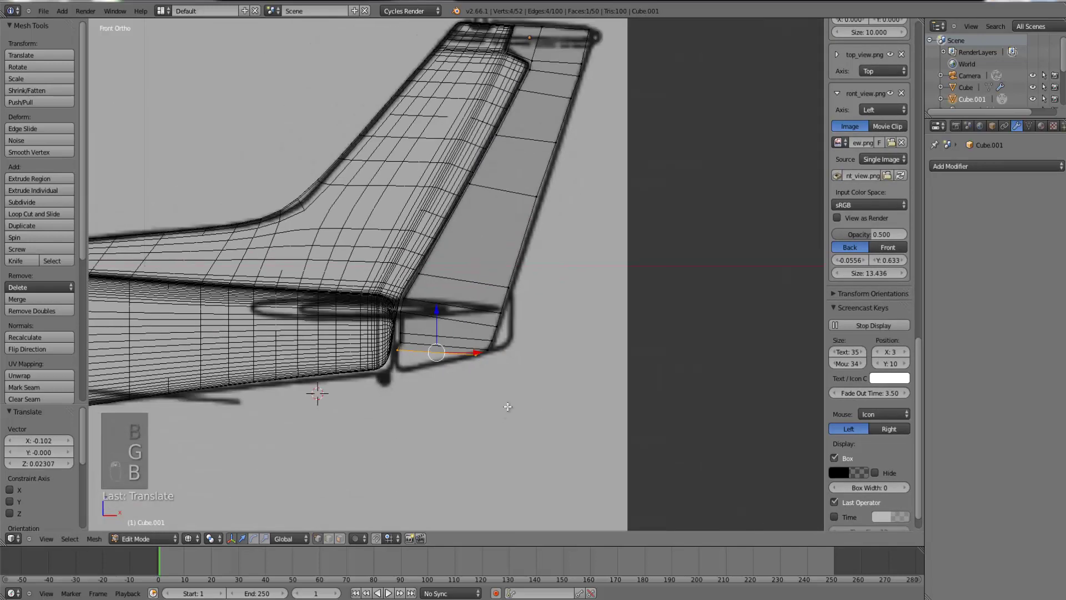
pyautogui.scroll(3, 532, 338)
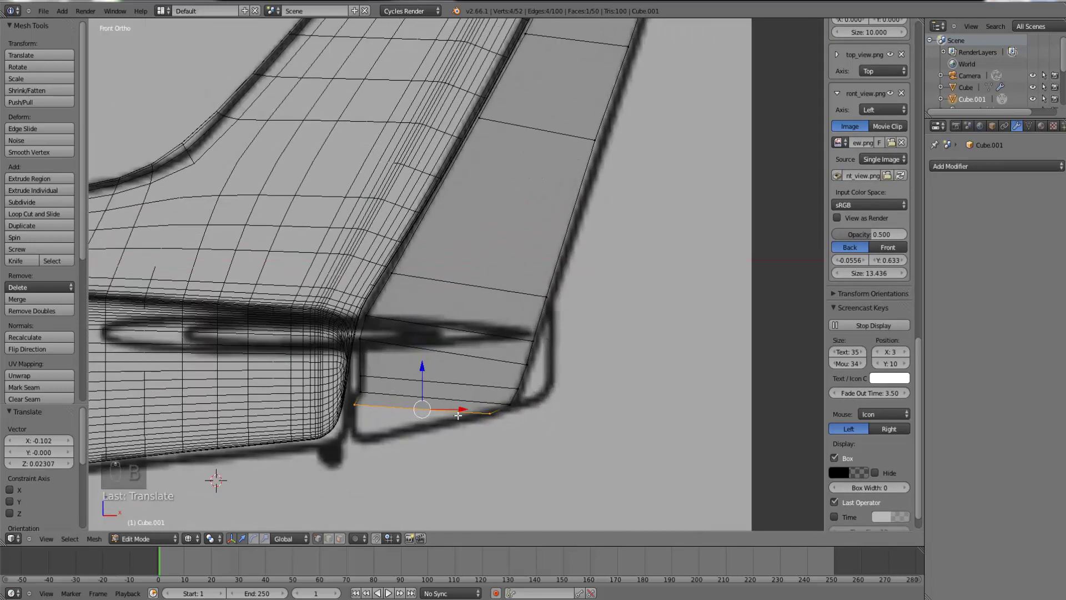
pyautogui.press('e')
pyautogui.click(494, 456)
pyautogui.press('g')
pyautogui.click(495, 453)
# - Move the new section's lower rear vertices -0.451 along X and 0.05932 along Z onto the slanted bottom line
pyautogui.rightClick(499, 449)
pyautogui.press('b')
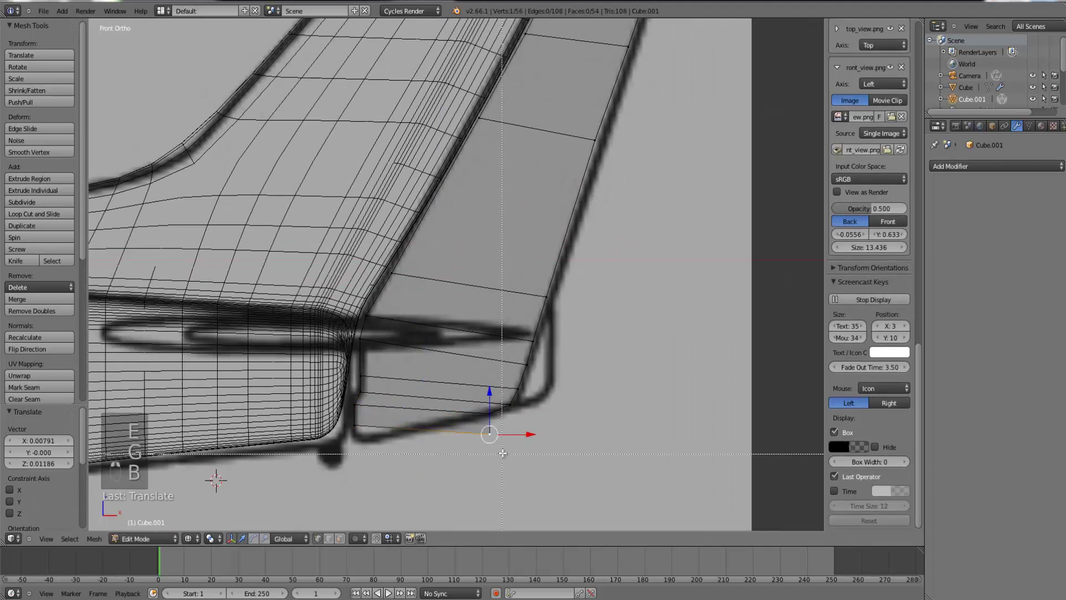
pyautogui.moveTo(502, 453); pyautogui.dragTo(436, 418)
pyautogui.press('g')
pyautogui.click(531, 451)
# - Extrude the bottom face -0.00036 along X and -0.08305 along Z to reach the rudder's lowest point
pyautogui.press('b')
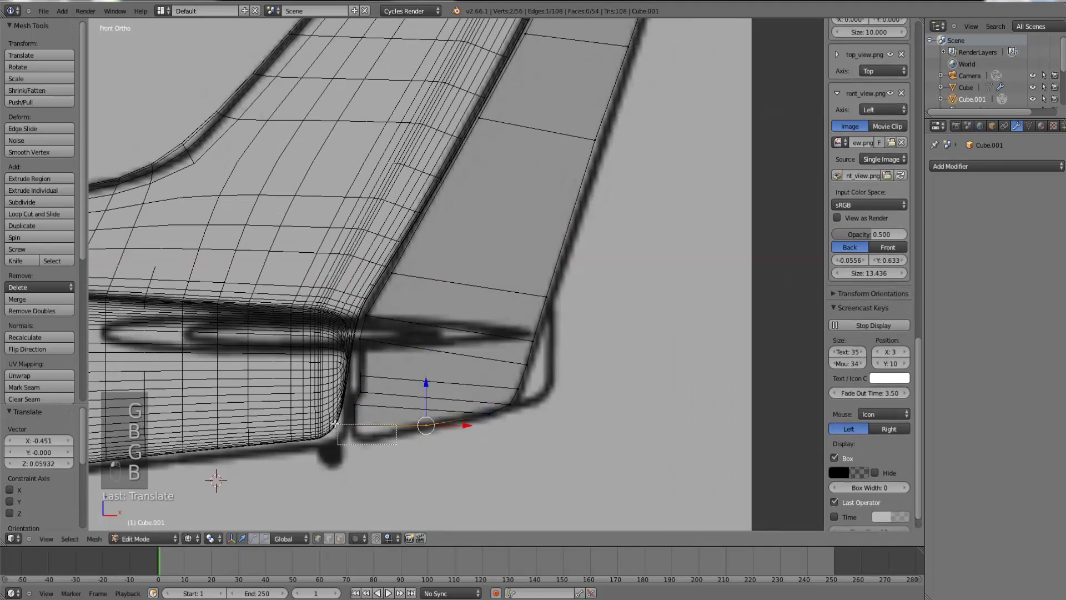
pyautogui.moveTo(335, 425); pyautogui.dragTo(336, 425)
pyautogui.press('e')
pyautogui.click(517, 455)
# - Move the last section's lower rear vertices -0.360 along X toward the bottom front corner
pyautogui.press('b')
pyautogui.moveTo(379, 423); pyautogui.dragTo(336, 453, button='middle')
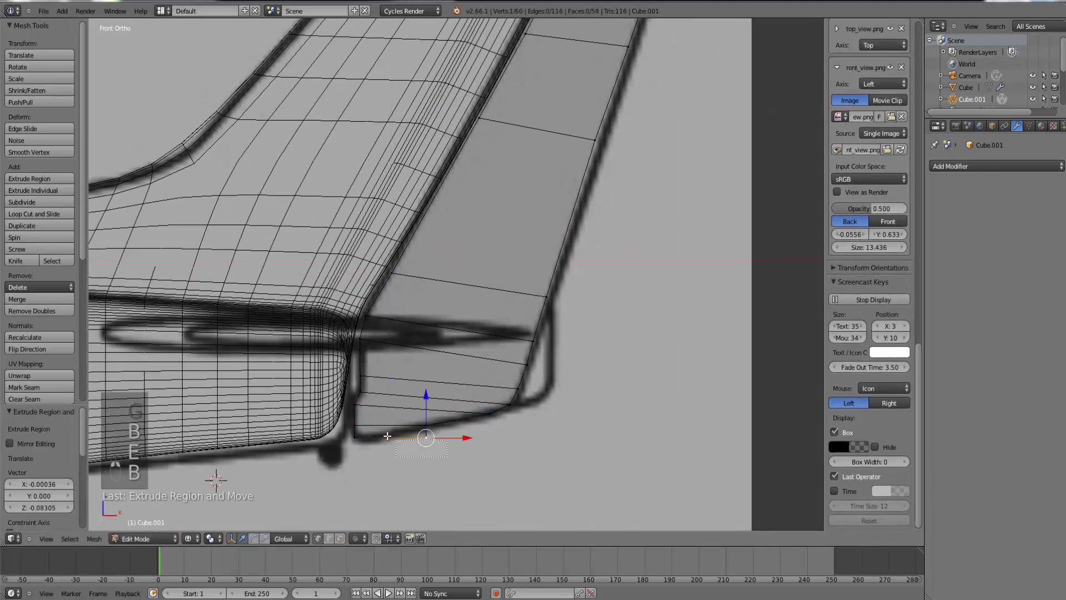
pyautogui.press('g')
pyautogui.click(676, 509)
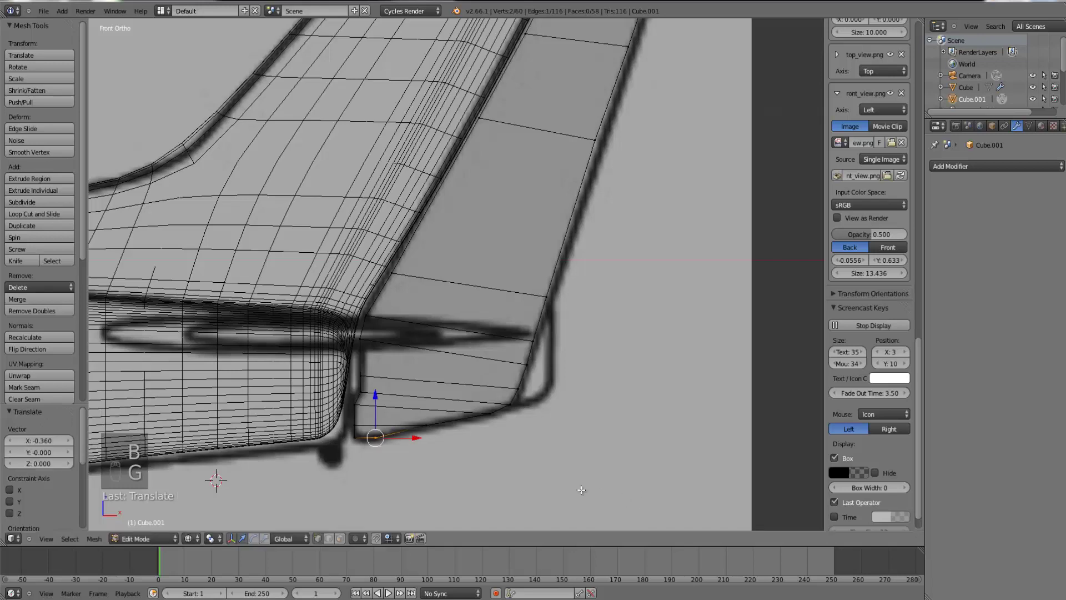
# - Nudge the bottom front corner vertices about 0.016 along X and -0.008 along Z, and check the rudder in solid shading
pyautogui.press('b')
pyautogui.moveTo(358, 452); pyautogui.dragTo(332, 428)
pyautogui.press('g')
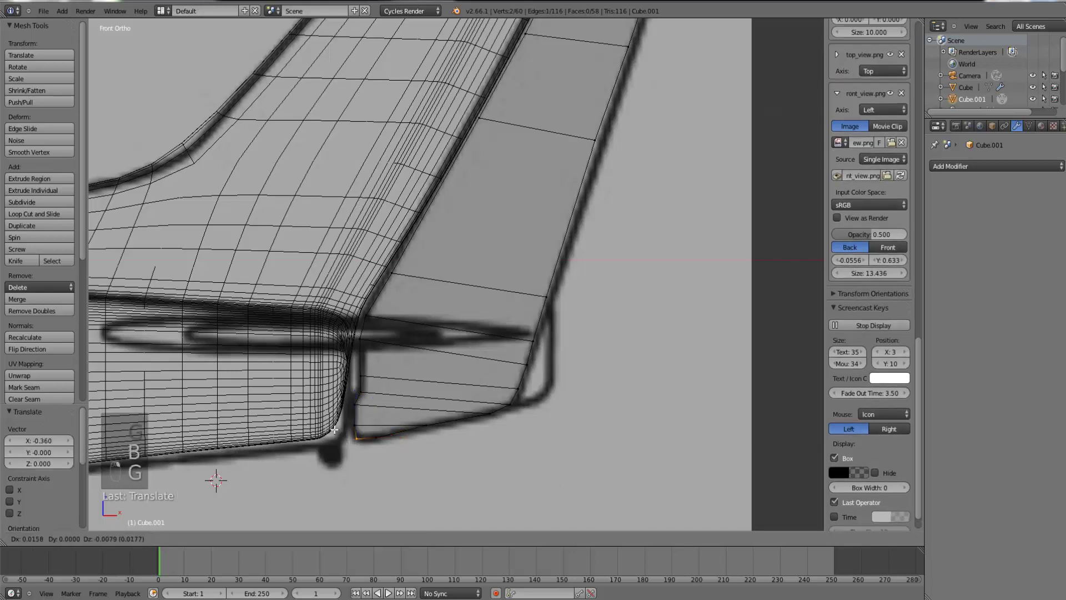
pyautogui.click(335, 429)
pyautogui.press('Tab')
pyautogui.press('z')
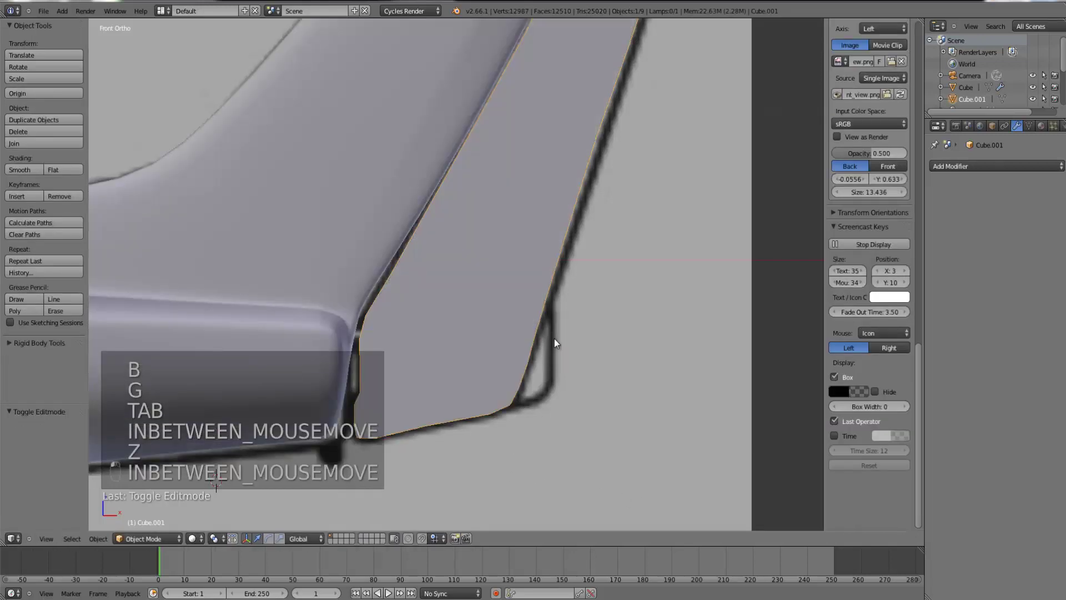
pyautogui.scroll(-2, 554, 339)
pyautogui.scroll(4, 506, 337)
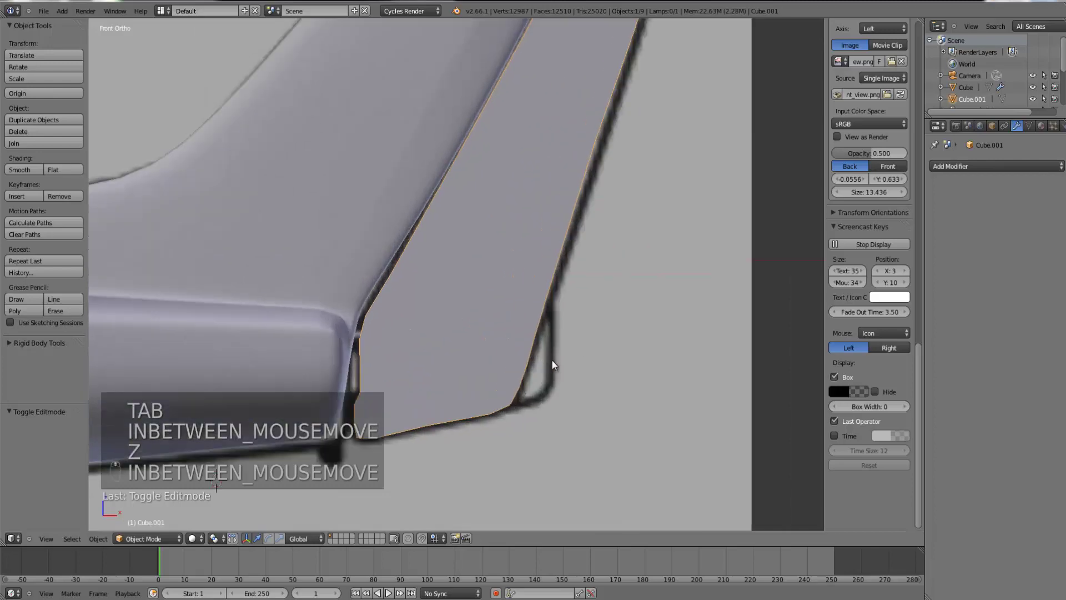
# - Move the trailing-edge vertices just above the drawn rear corner piece -0.00791 along X and -0.03955 along Z
pyautogui.press('z')
pyautogui.press('Tab')
pyautogui.rightClick(548, 298)
pyautogui.press('b')
pyautogui.press('b')
pyautogui.moveTo(559, 311); pyautogui.dragTo(527, 275)
pyautogui.press('g')
pyautogui.click(614, 296)
# - Extrude the rudder's lower rear faces outward about 0.18 and scale the extruded faces by 0.595
pyautogui.press('b')
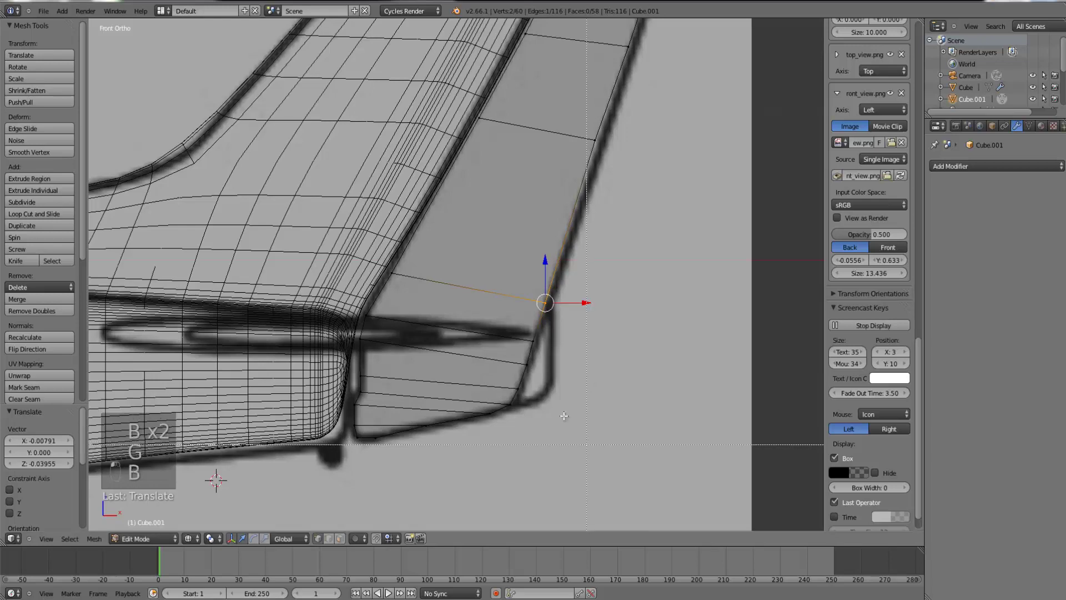
pyautogui.moveTo(565, 420); pyautogui.dragTo(481, 277)
pyautogui.scroll(-5, 651, 343)
pyautogui.scroll(6, 650, 356)
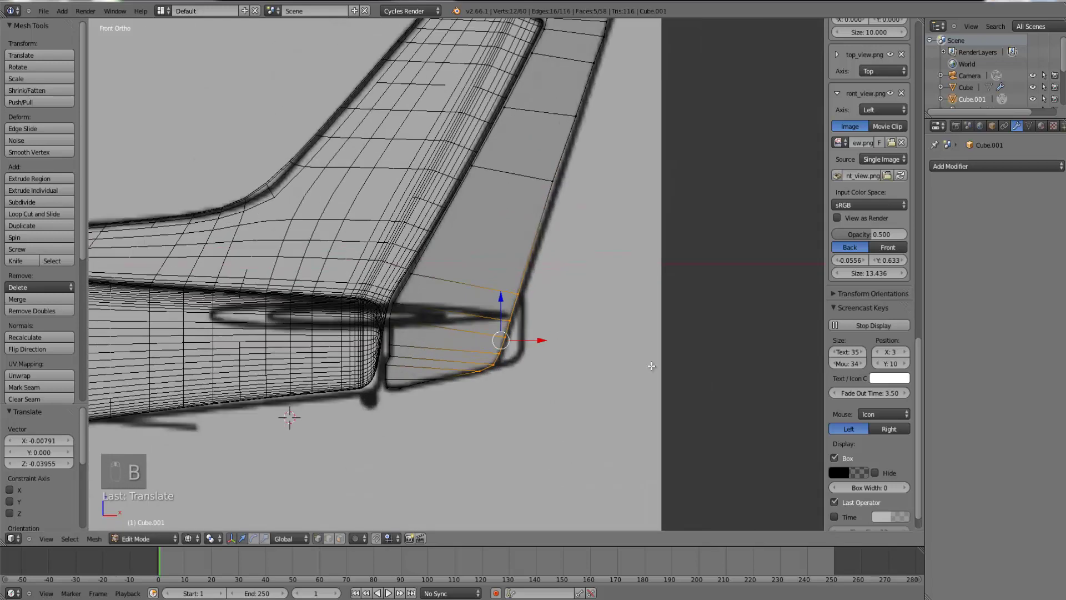
pyautogui.press('e')
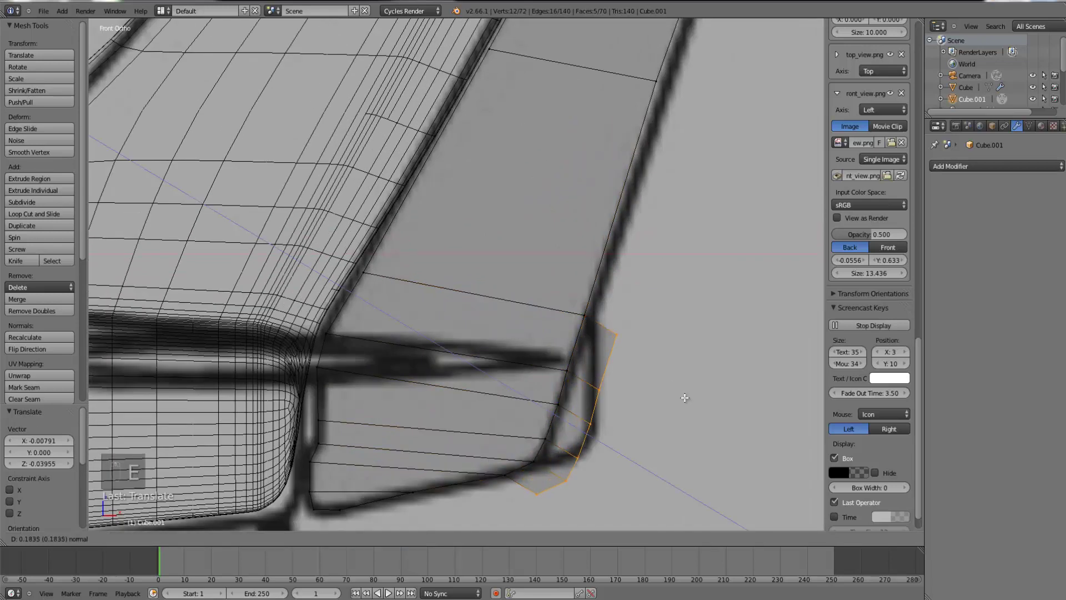
pyautogui.click(685, 397)
pyautogui.press('s')
pyautogui.click(660, 405)
# - Shift the extruded rear faces about -0.022 along X and adjust their scale to follow the drawn corner
pyautogui.press('g')
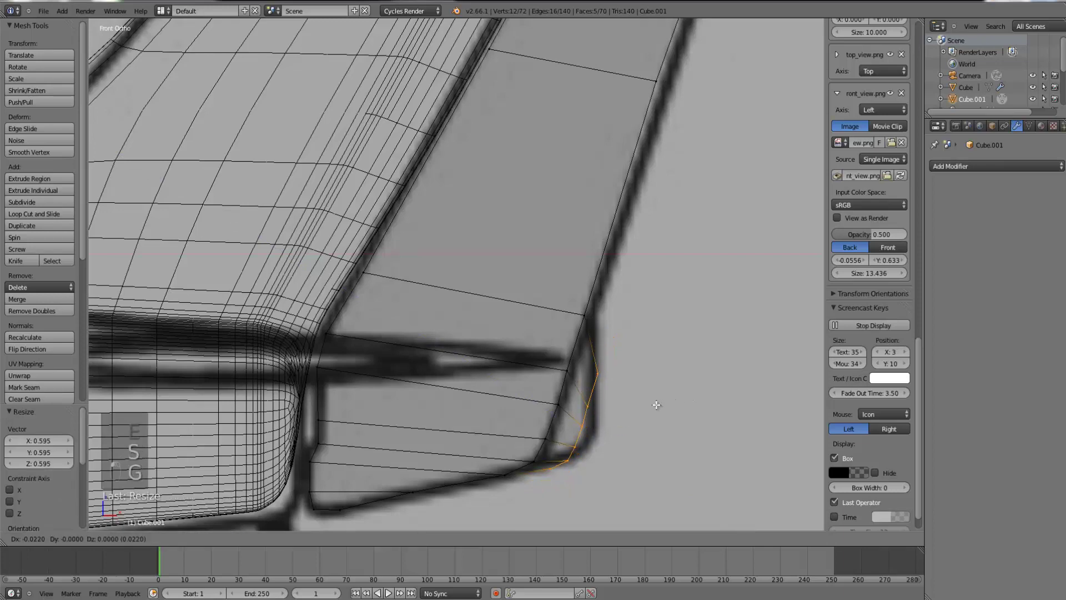
pyautogui.click(656, 405)
pyautogui.press('s')
pyautogui.click(682, 399)
# - Scale the extruded rear faces by 1.149 along the Y axis
pyautogui.press('Tab')
pyautogui.press('z')
pyautogui.moveTo(678, 402); pyautogui.dragTo(590, 410, button='middle')
pyautogui.press('Tab')
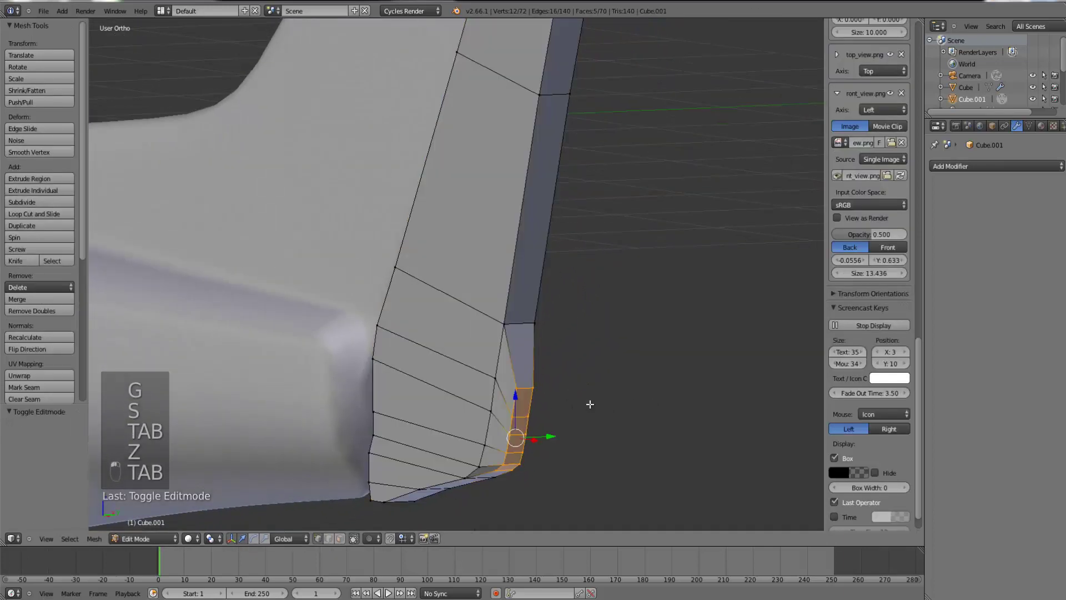
pyautogui.press('s')
pyautogui.press('y')
pyautogui.click(604, 407)
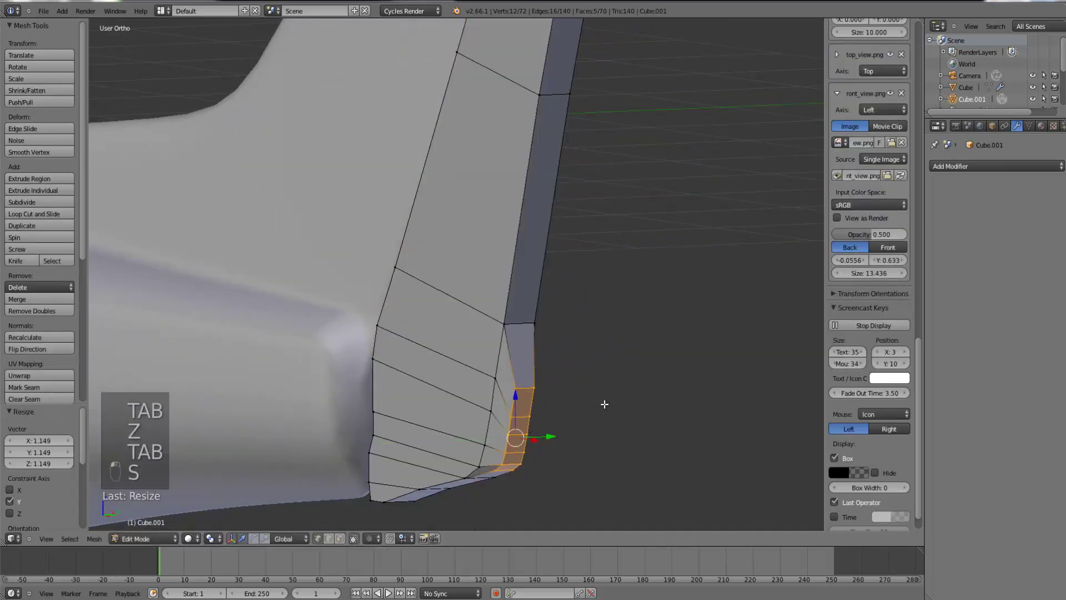
# - Scale the extruded rear faces by 0.607 and shift them 0.008239 along X and -0.002746 along Z into the drawn corner
pyautogui.press('KP_1')
pyautogui.press('Tab')
pyautogui.press('z')
pyautogui.press('Tab')
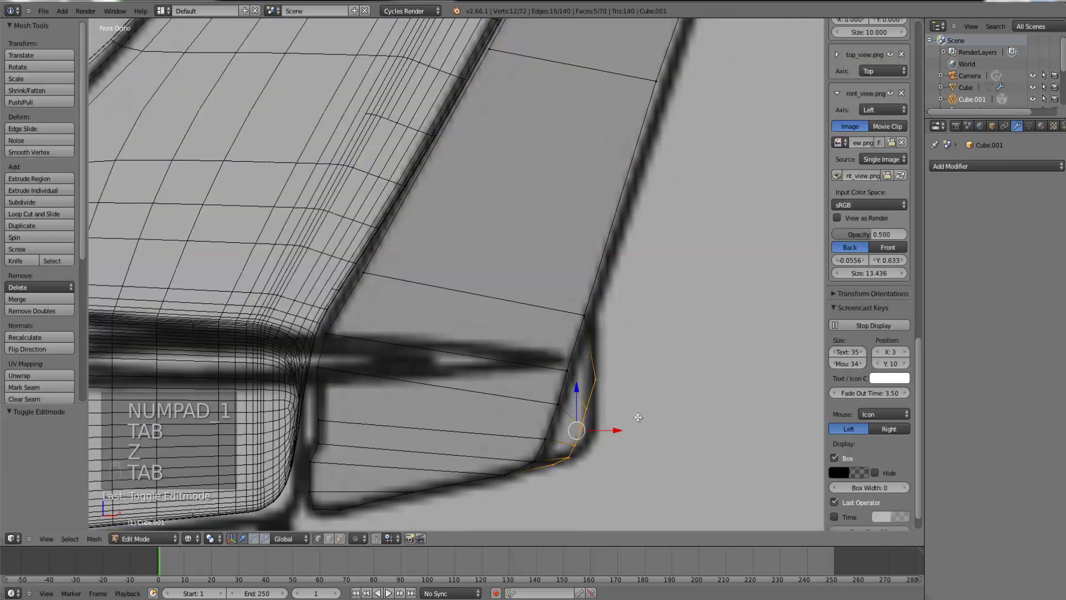
pyautogui.press('g')
pyautogui.click(644, 423)
pyautogui.press('s')
pyautogui.click(656, 447)
pyautogui.press('g')
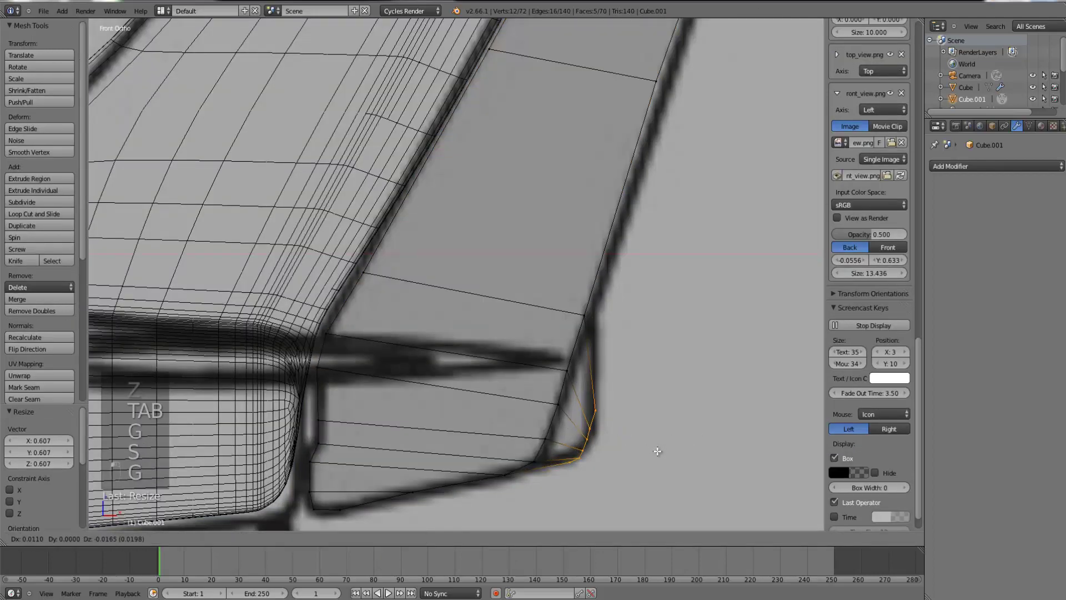
pyautogui.click(656, 440)
# - Add a centred loop cut through the extruded rear corner piece
pyautogui.hotkey('ctrl', 'r')
pyautogui.click(592, 383)
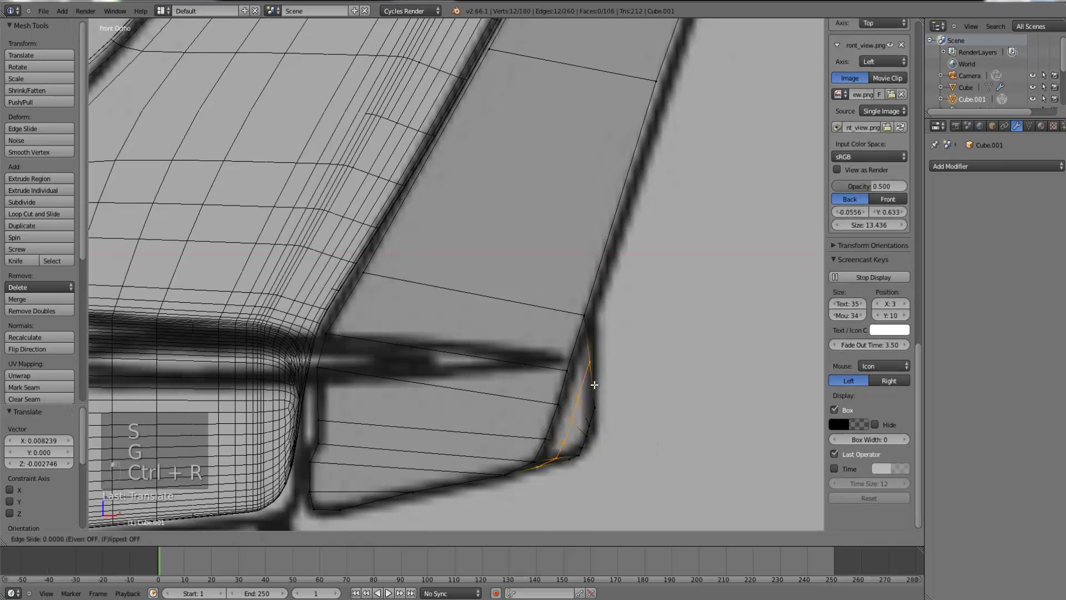
pyautogui.rightClick(593, 378)
# - Move the loop cut's upper vertices outward to the drawn edge and inspect the corner in solid shading
pyautogui.rightClick(591, 361)
pyautogui.press('b')
pyautogui.moveTo(582, 349); pyautogui.dragTo(601, 369)
pyautogui.press('g')
pyautogui.click(603, 354)
pyautogui.press('Tab')
pyautogui.press('z')
pyautogui.moveTo(603, 359)
pyautogui.mouseDown(button='middle')
pyautogui.moveTo(619, 388)
pyautogui.moveTo(578, 388)
pyautogui.mouseUp(button='middle')
# - Undo the loop cut and recent vertex moves on the rudder's lower rear corner
pyautogui.press('Tab')
pyautogui.hotkey('ctrl', 'z')
pyautogui.hotkey('ctrl', 'z')
pyautogui.hotkey('ctrl', 'z')
pyautogui.hotkey('ctrl', 'z')
pyautogui.hotkey('ctrl', 'z')
pyautogui.hotkey('ctrl', 'z')
pyautogui.hotkey('ctrl', 'z')
pyautogui.hotkey('ctrl', 'z')
pyautogui.hotkey('ctrl', 'z')
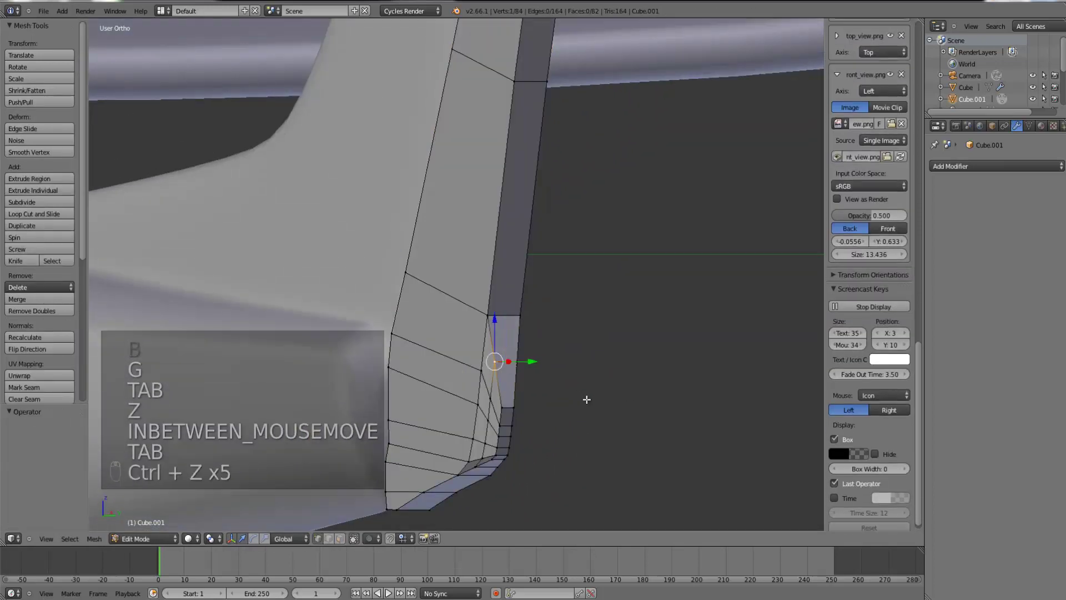
pyautogui.press('s')
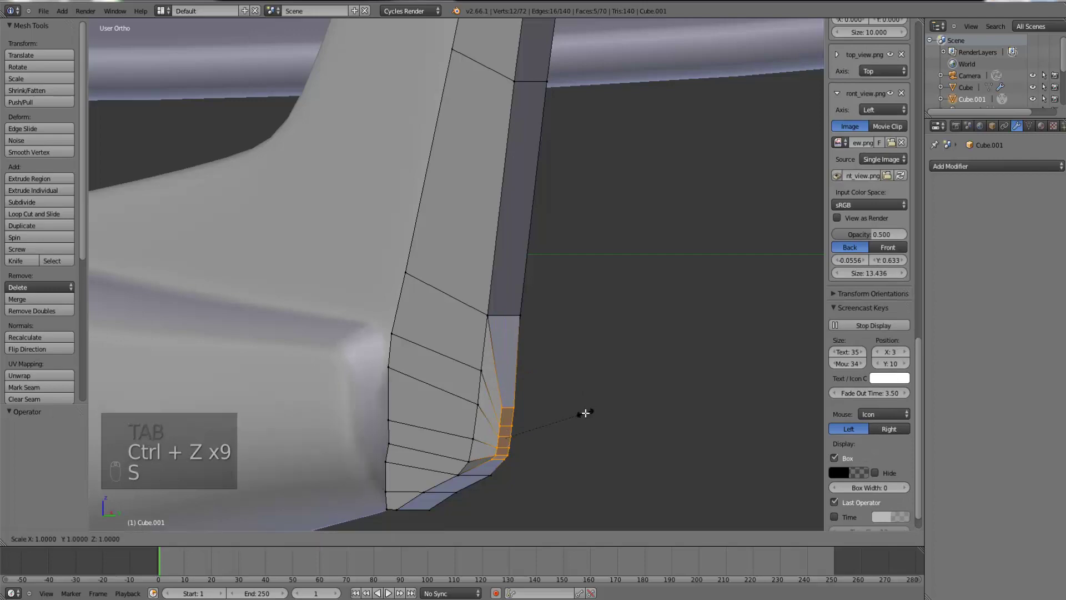
pyautogui.rightClick(589, 414)
# - Add a Catmull-Clark Subdivision Surface modifier to the rudder and return to editing its mesh
pyautogui.press('KP_1')
pyautogui.press('Tab')
pyautogui.press('z')
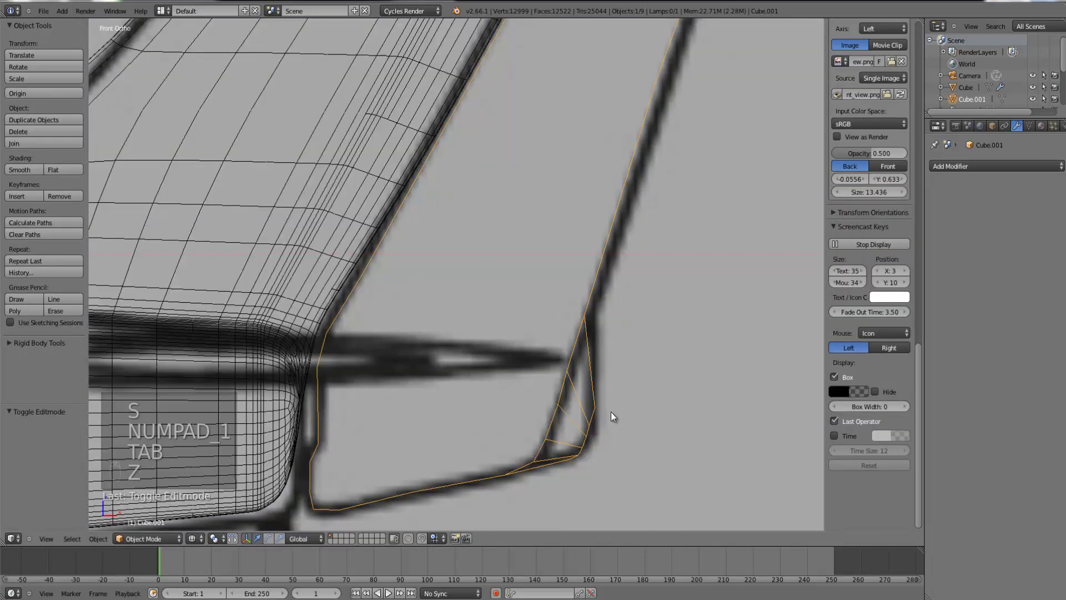
pyautogui.scroll(-5, 611, 412)
pyautogui.scroll(2, 661, 203)
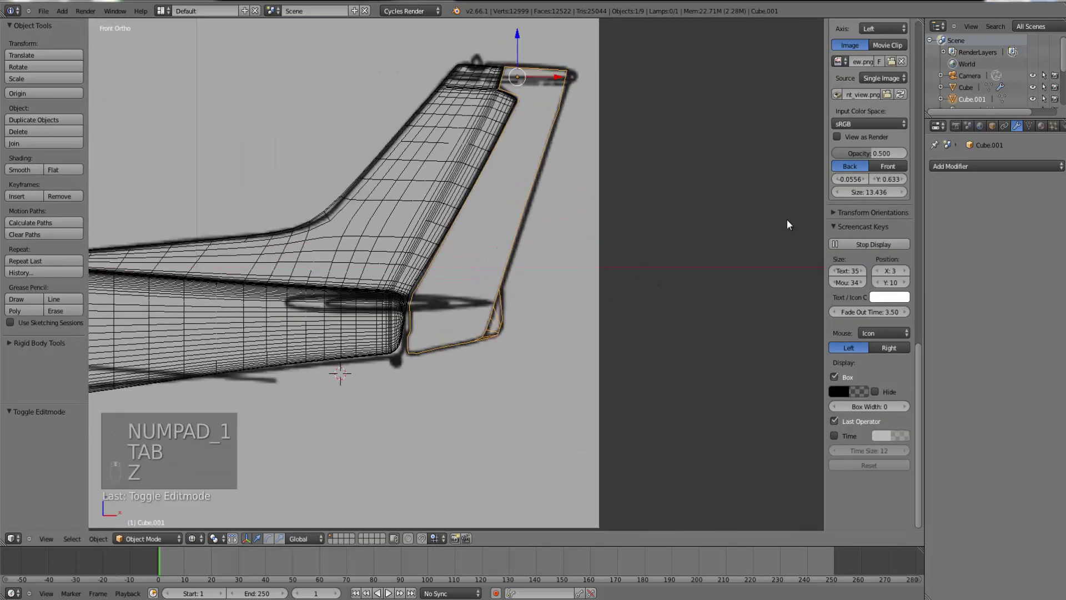
pyautogui.click(1002, 161)
pyautogui.click(827, 355)
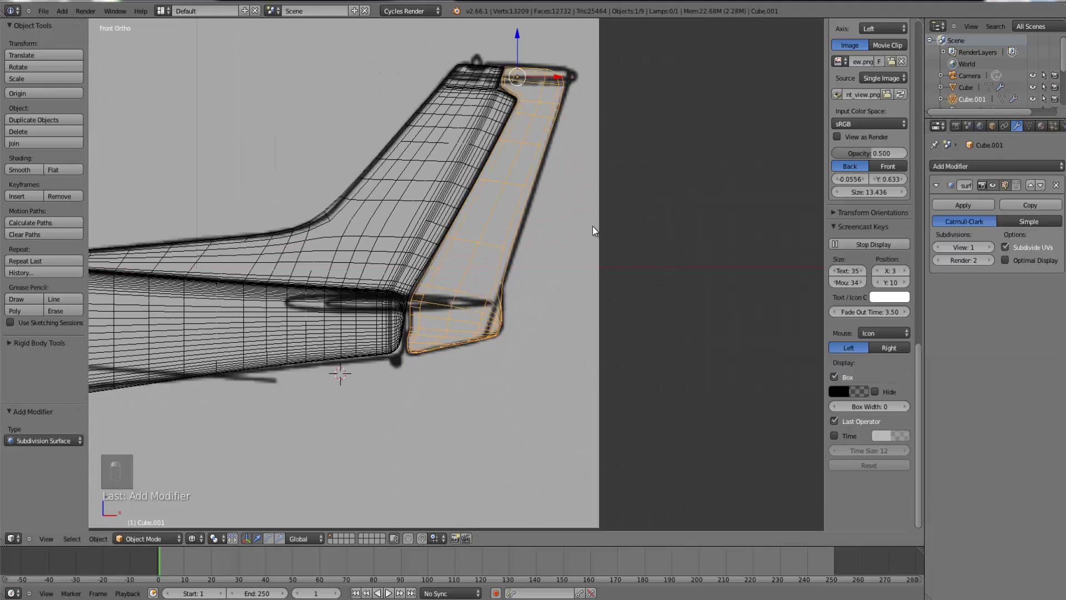
pyautogui.press('Tab')
pyautogui.press('Tab')
pyautogui.press('Tab')
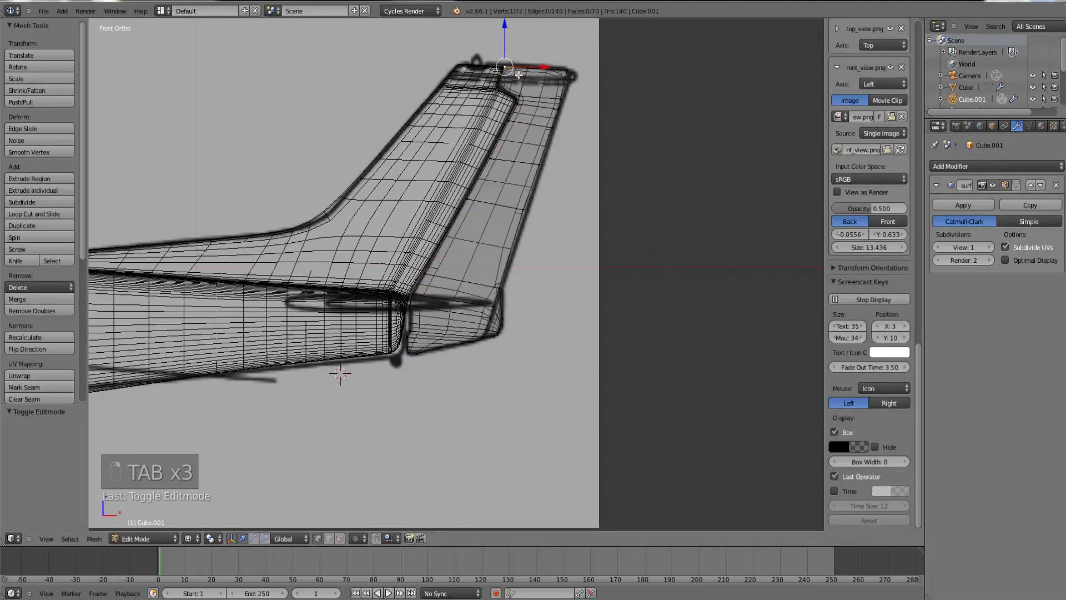
# - Add a loop cut close to the front edge of the rudder's top section and shade the rudder smooth
pyautogui.press('ctrl+KP_Decimal')
pyautogui.press('z')
pyautogui.press('Tab')
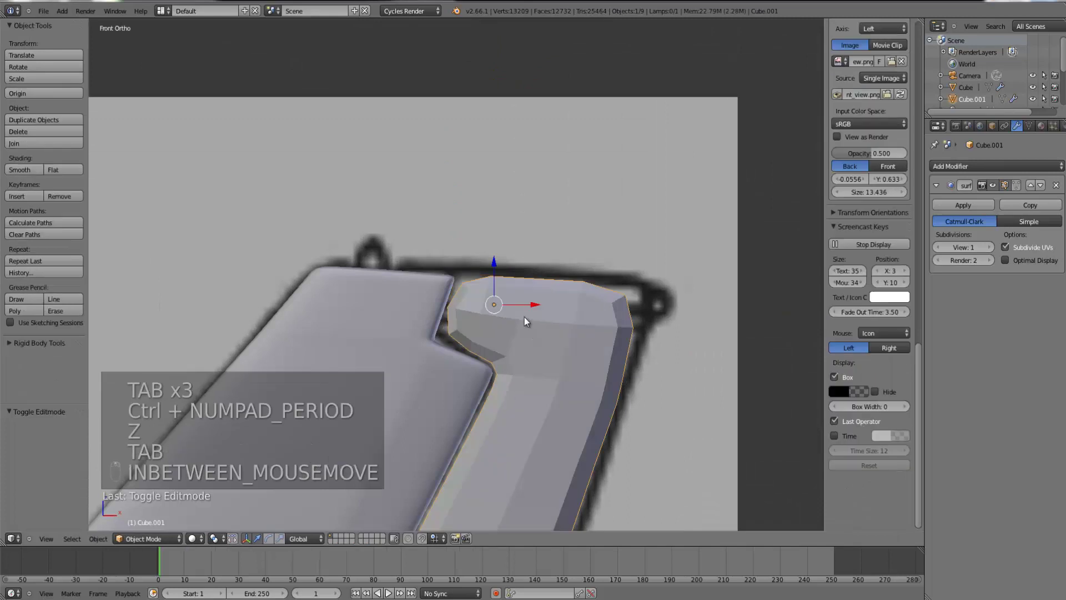
pyautogui.press('Tab')
pyautogui.hotkey('ctrl', 'r')
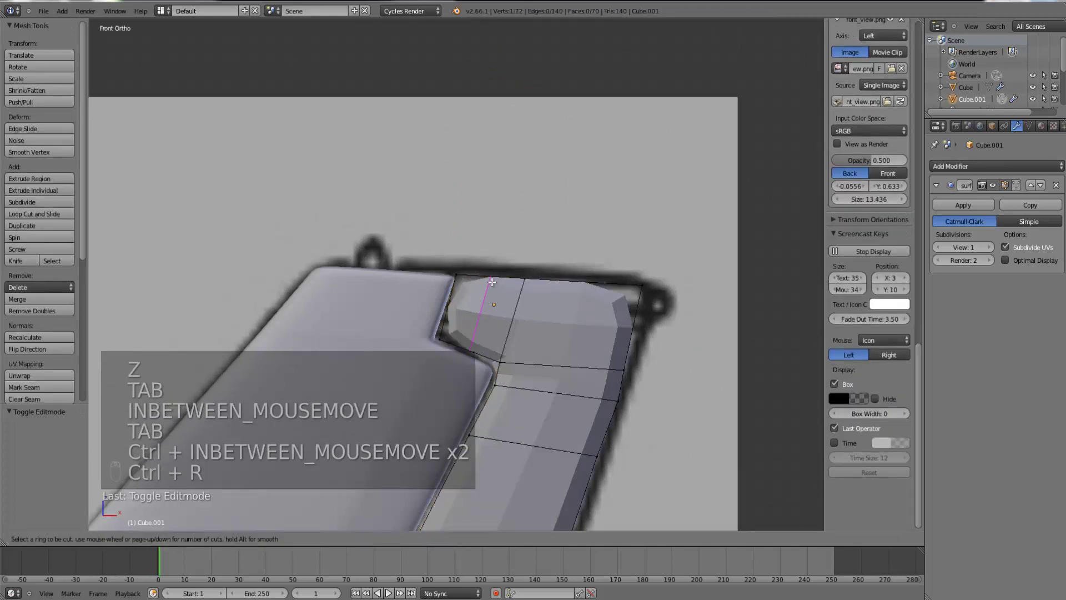
pyautogui.click(477, 302)
pyautogui.click(465, 284)
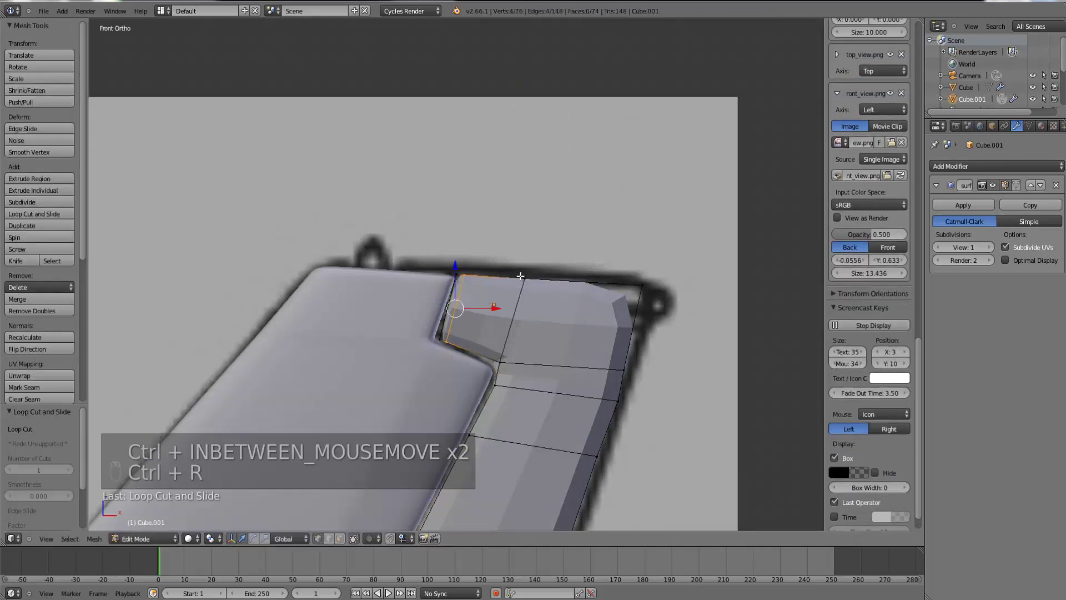
pyautogui.press('Tab')
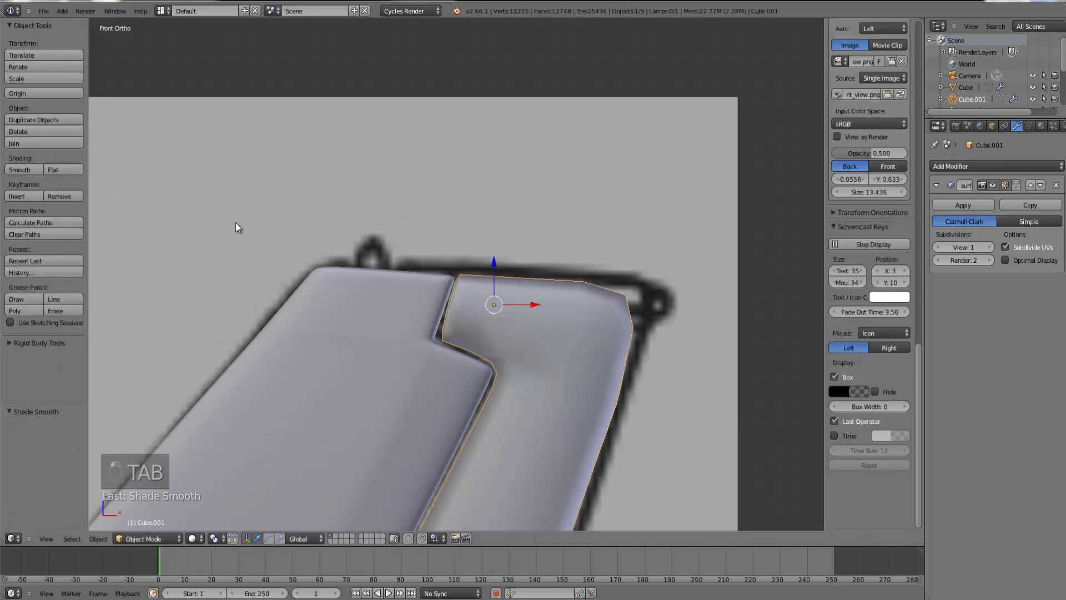
# - Add two crosswise loop cuts in the rudder's top section, one below the top edge and one just above the notch
pyautogui.press('Tab')
pyautogui.scroll(2, 482, 291)
pyautogui.hotkey('ctrl', 'r')
pyautogui.click(478, 294)
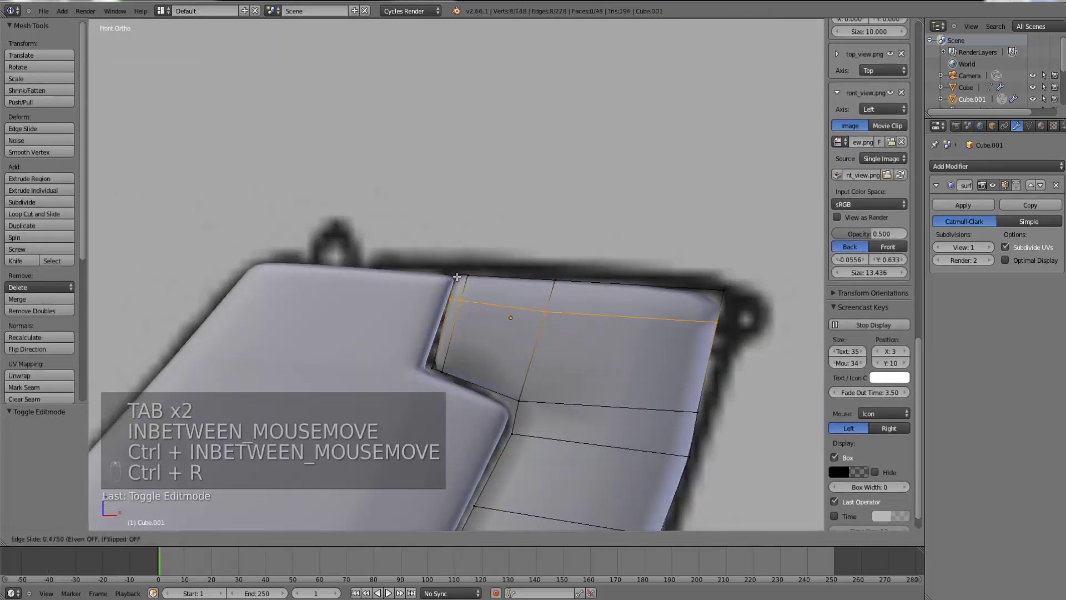
pyautogui.click(541, 328)
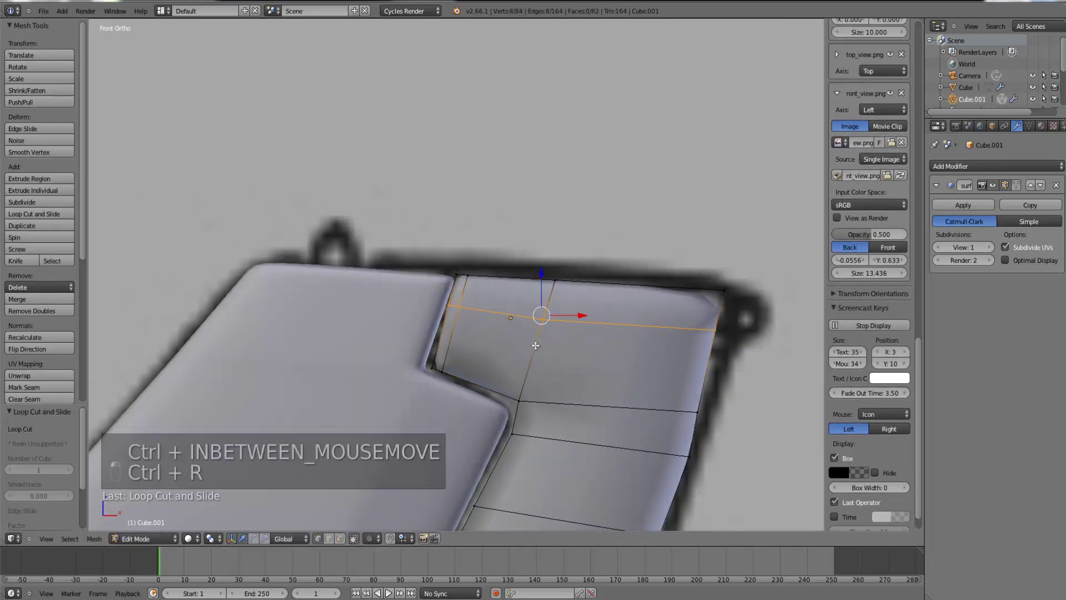
pyautogui.scroll(-3, 522, 340)
pyautogui.hotkey('ctrl', 'r')
pyautogui.click(499, 331)
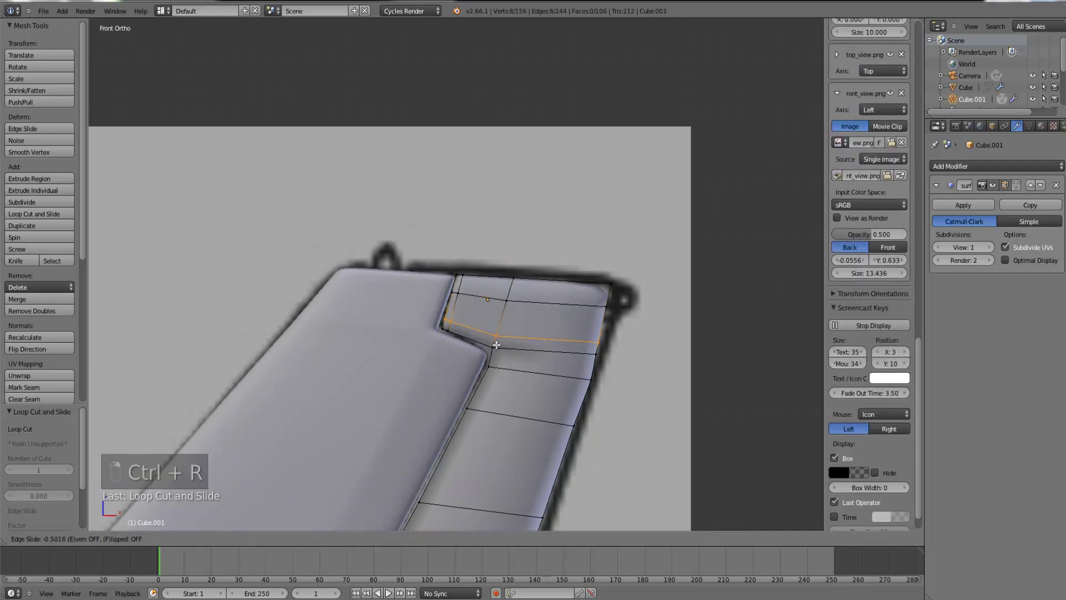
pyautogui.click(499, 333)
# - Add lengthwise loop cuts close to the rudder's trailing and leading edges to sharpen its smoothed outline
pyautogui.hotkey('ctrl', 'r')
pyautogui.click(584, 303)
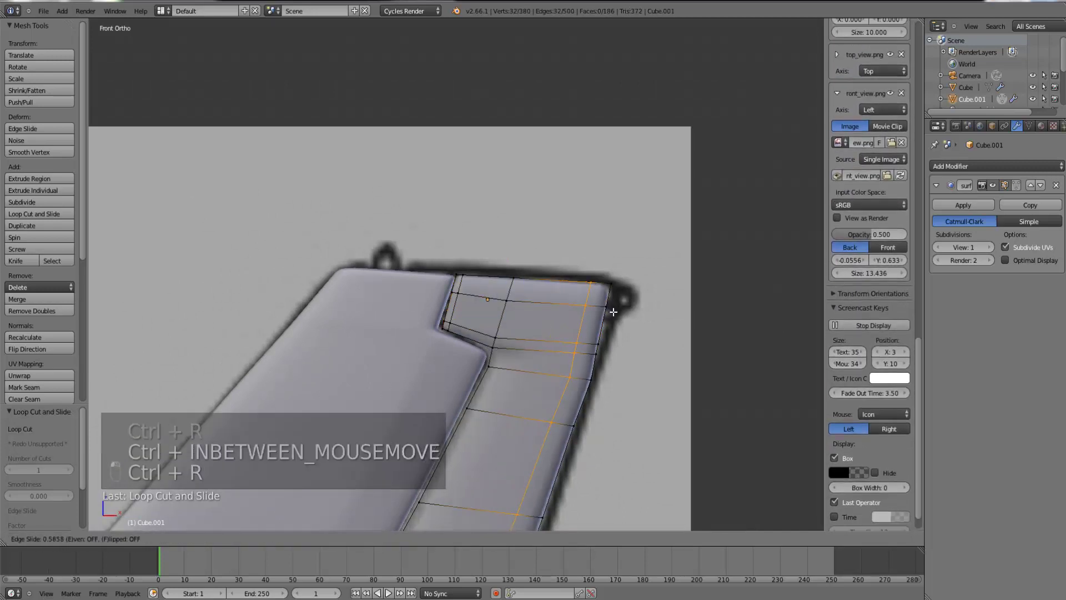
pyautogui.click(617, 314)
pyautogui.scroll(-2, 617, 314)
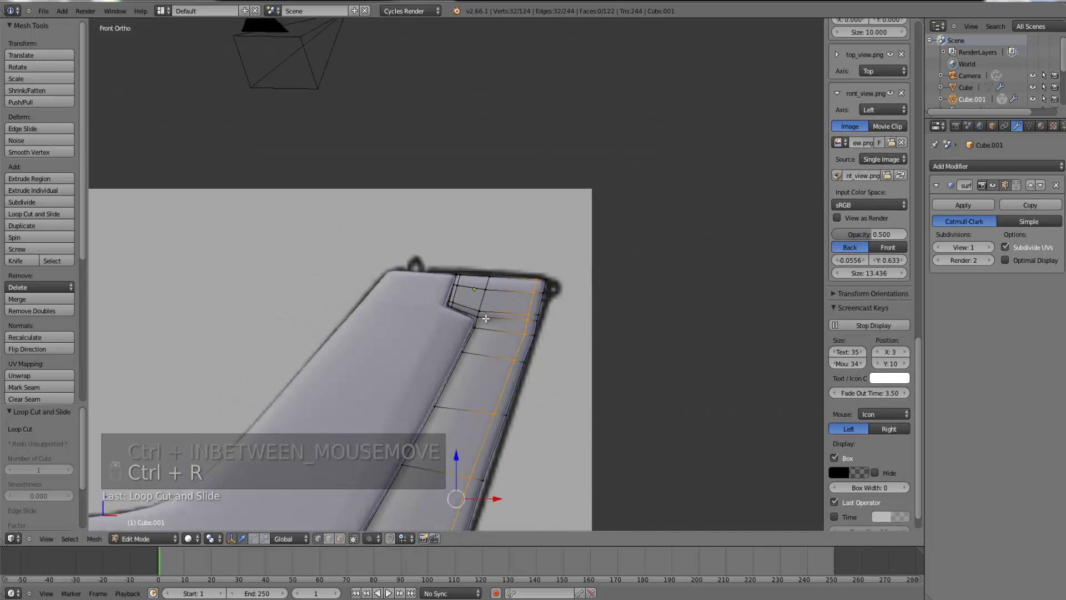
pyautogui.hotkey('ctrl', 'r')
pyautogui.click(481, 321)
pyautogui.click(481, 323)
pyautogui.press('Tab')
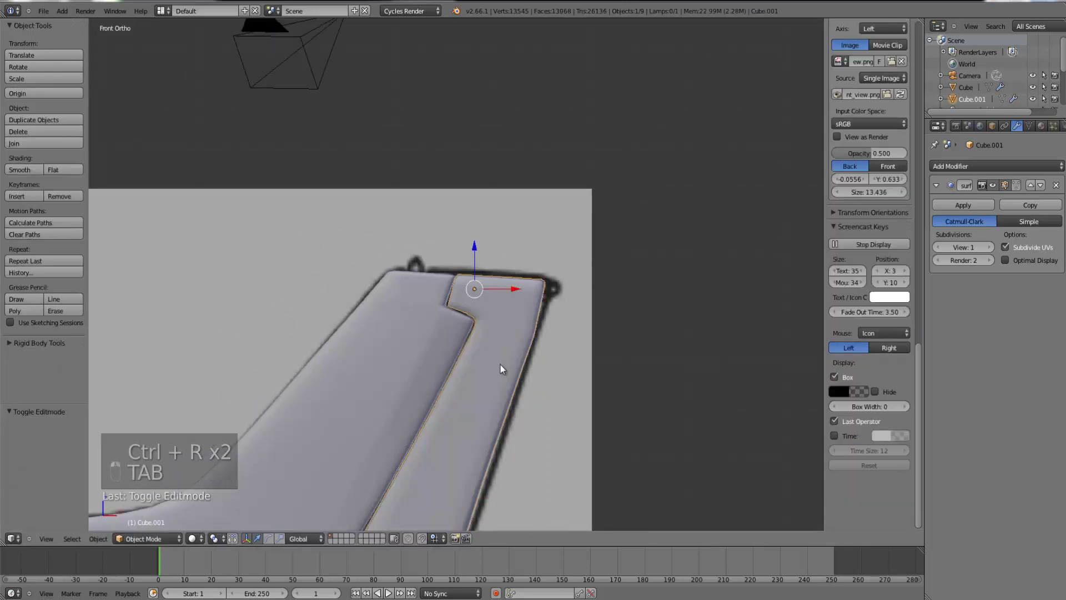
# - Inspect the smoothed rudder against the tail fin and fuselage from several angles
pyautogui.scroll(-5, 499, 369)
pyautogui.rightClick(373, 417)
pyautogui.moveTo(456, 430); pyautogui.dragTo(528, 435, button='middle')
pyautogui.press('KP_1')
pyautogui.moveTo(500, 327); pyautogui.dragTo(457, 342, button='middle')
pyautogui.scroll(4, 460, 339)
pyautogui.rightClick(479, 310)
pyautogui.moveTo(525, 315)
pyautogui.mouseDown(button='middle')
pyautogui.moveTo(516, 324)
pyautogui.moveTo(532, 324)
pyautogui.mouseUp(button='middle')
pyautogui.press('KP_1')
# - Add two loop cuts through the rudder's lower rear corner piece, one on its outer side and one on its inner side
pyautogui.press('Tab')
pyautogui.rightClick(435, 420)
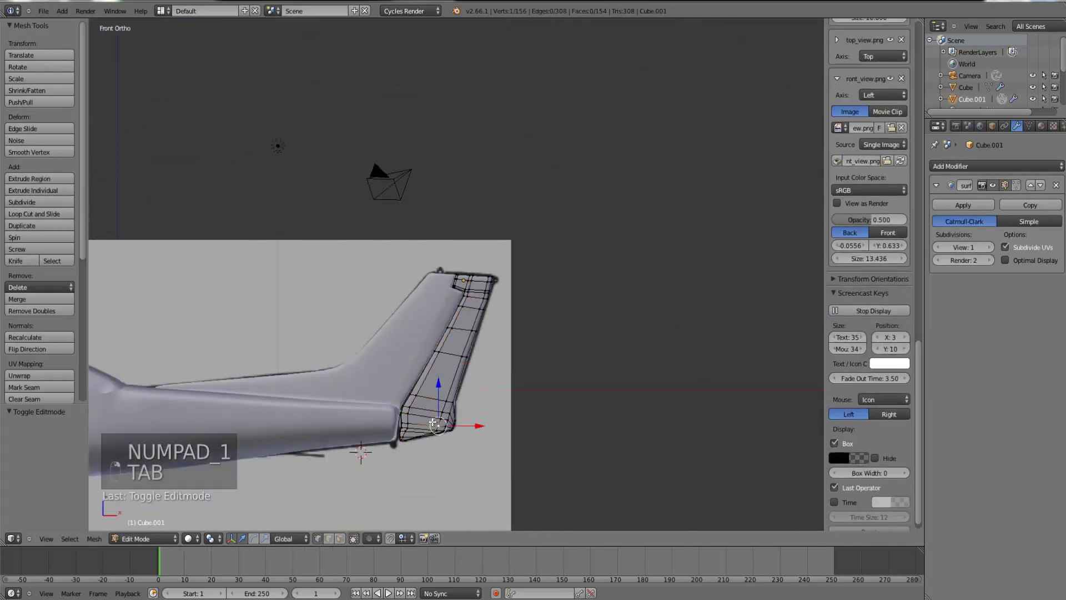
pyautogui.press('ctrl+KP_Decimal')
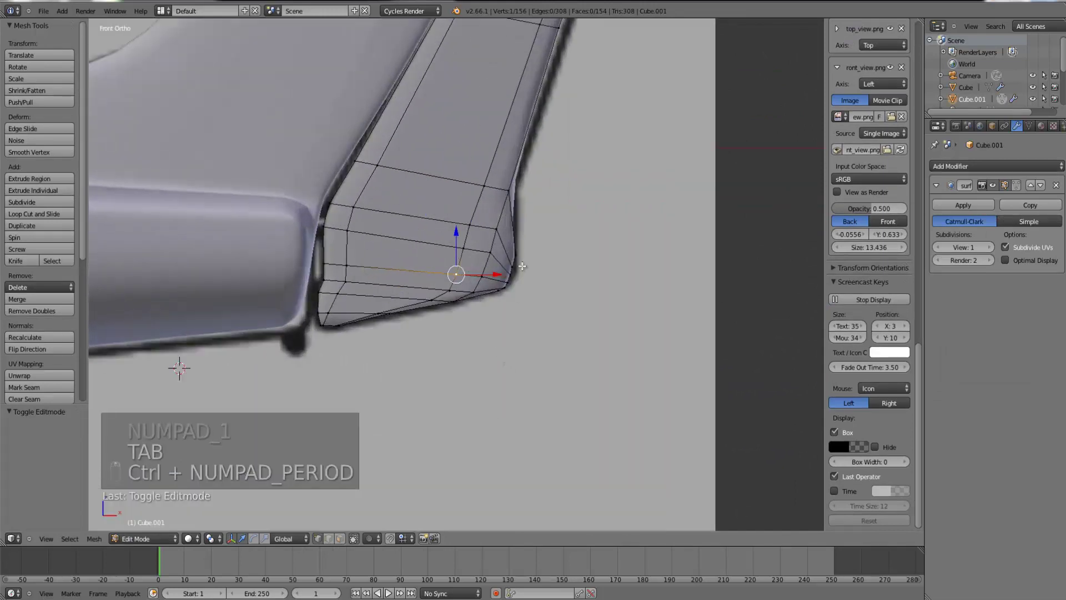
pyautogui.hotkey('ctrl', 'r')
pyautogui.hotkey('ctrl', 'r')
pyautogui.click(513, 257)
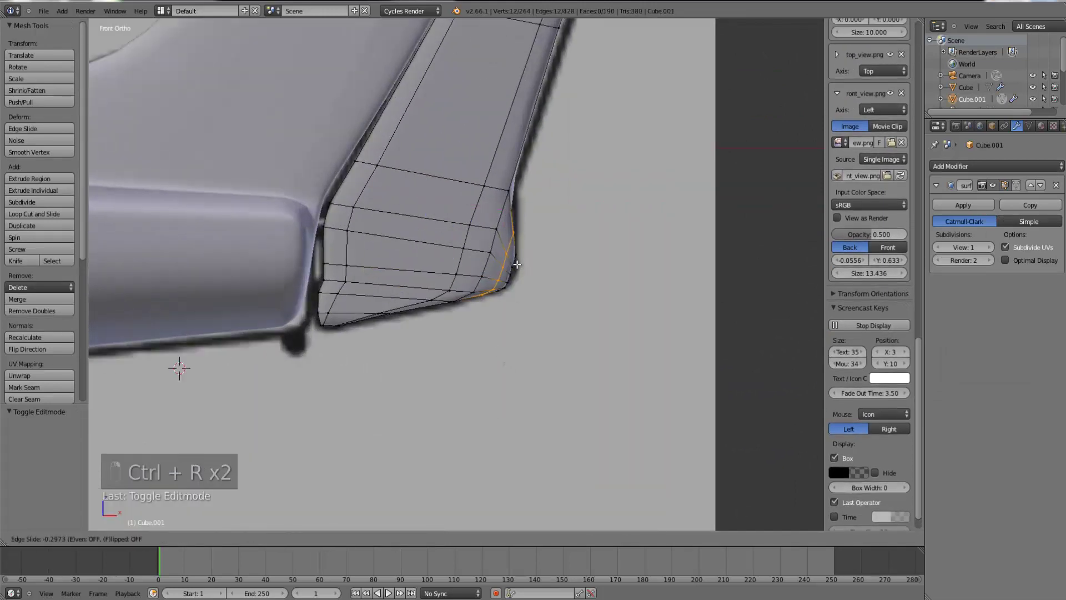
pyautogui.click(517, 264)
pyautogui.hotkey('ctrl', 'r')
pyautogui.click(510, 227)
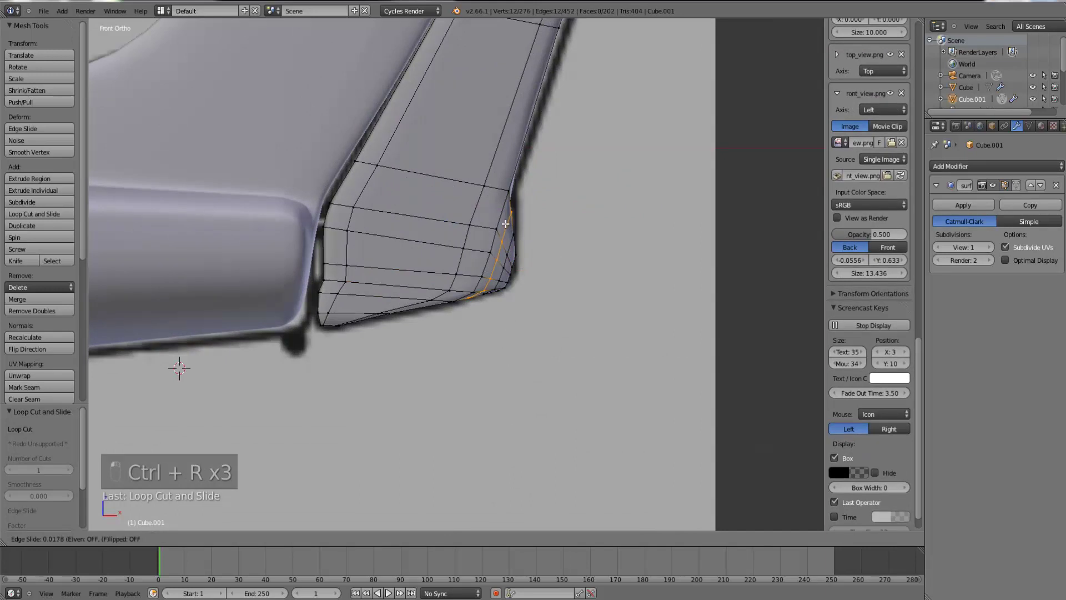
pyautogui.click(506, 220)
pyautogui.scroll(-2, 453, 271)
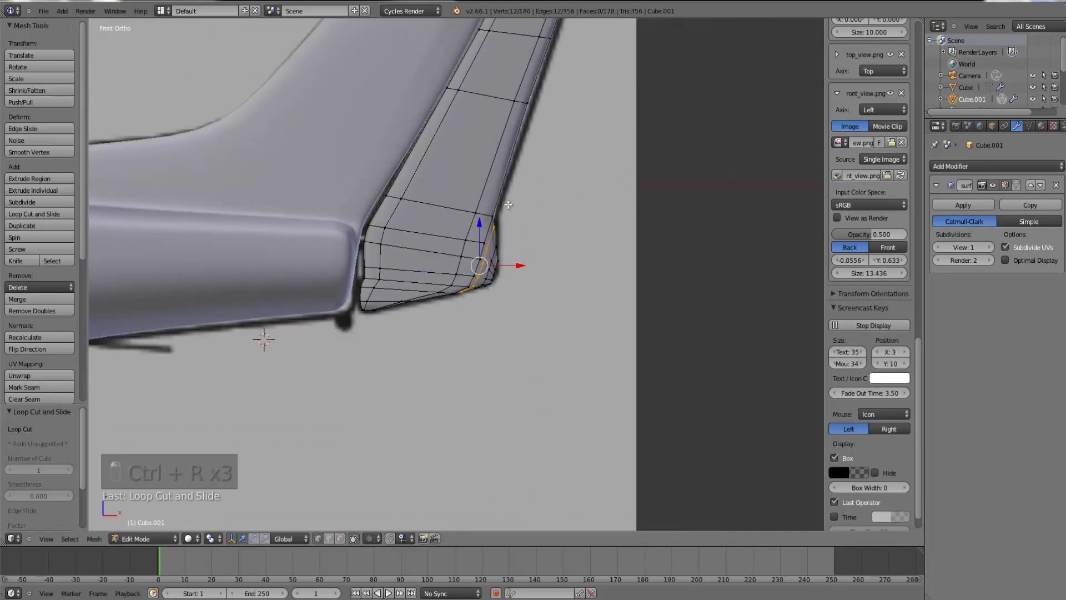
# - Examine the shape and mesh of the rudder's lower rear corner from the side, below and behind
pyautogui.scroll(3, 451, 275)
pyautogui.press('Tab')
pyautogui.moveTo(424, 305)
pyautogui.mouseDown(button='middle')
pyautogui.moveTo(272, 299)
pyautogui.moveTo(422, 293)
pyautogui.mouseUp(button='middle')
pyautogui.press('Tab')
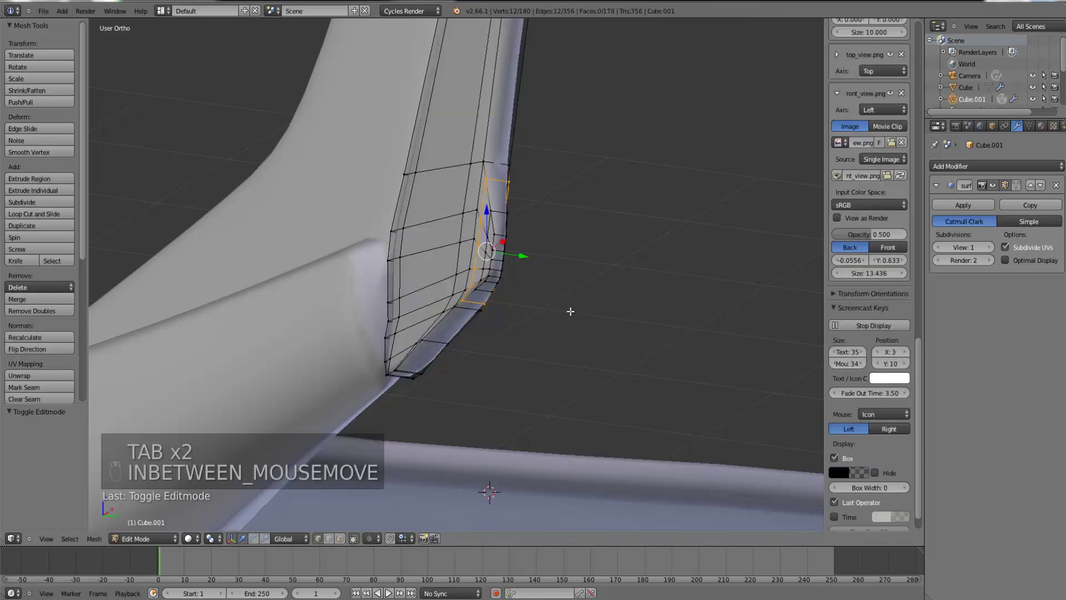
pyautogui.moveTo(570, 311); pyautogui.dragTo(601, 326, button='middle')
pyautogui.scroll(2, 486, 401)
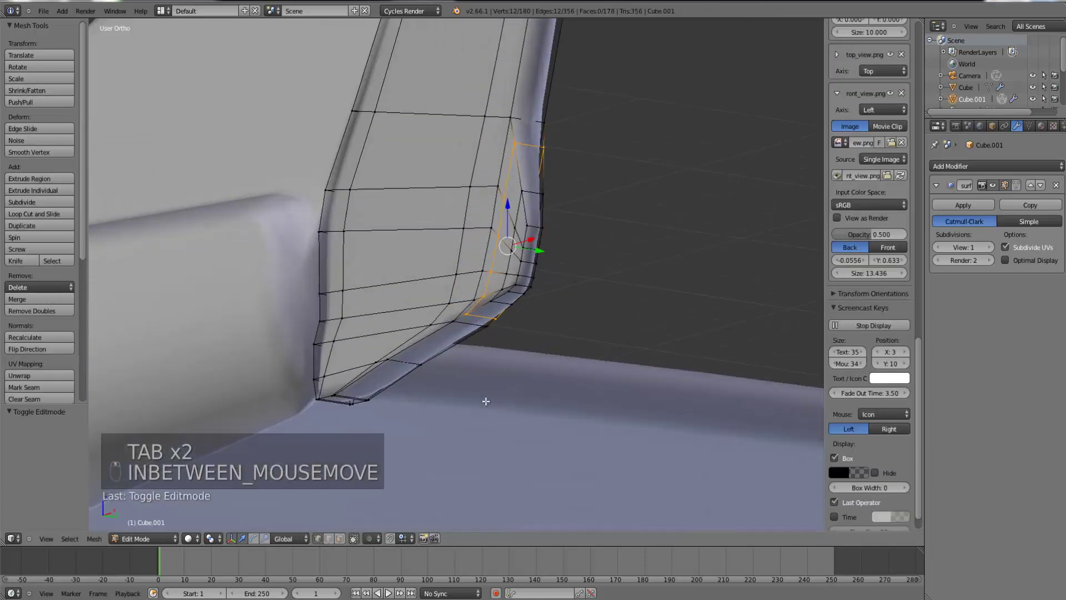
pyautogui.press('KP_1')
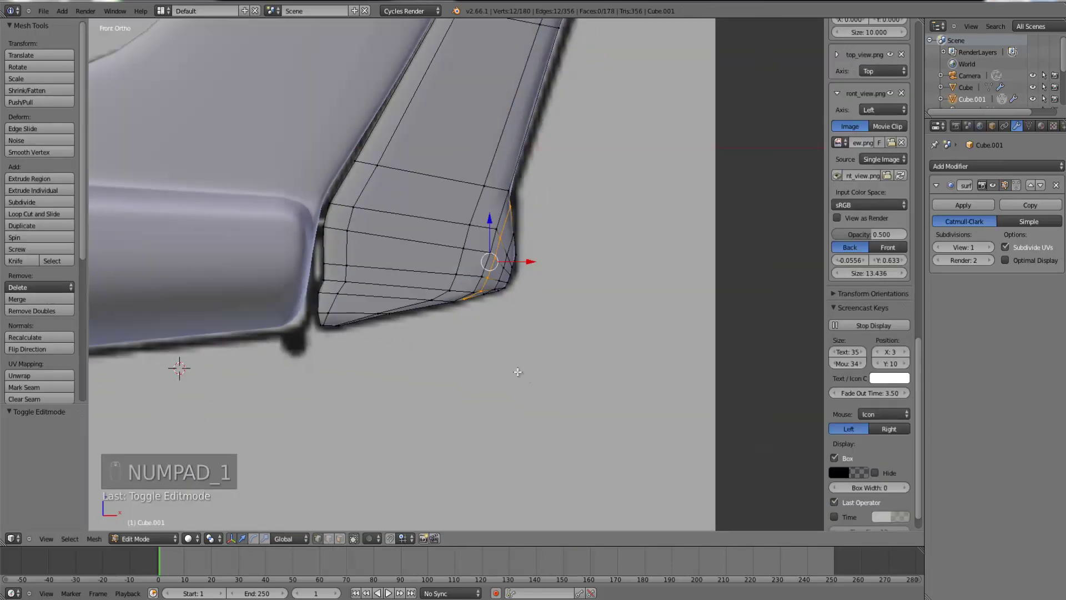
pyautogui.press('Tab')
pyautogui.moveTo(556, 349); pyautogui.dragTo(547, 345, button='middle')
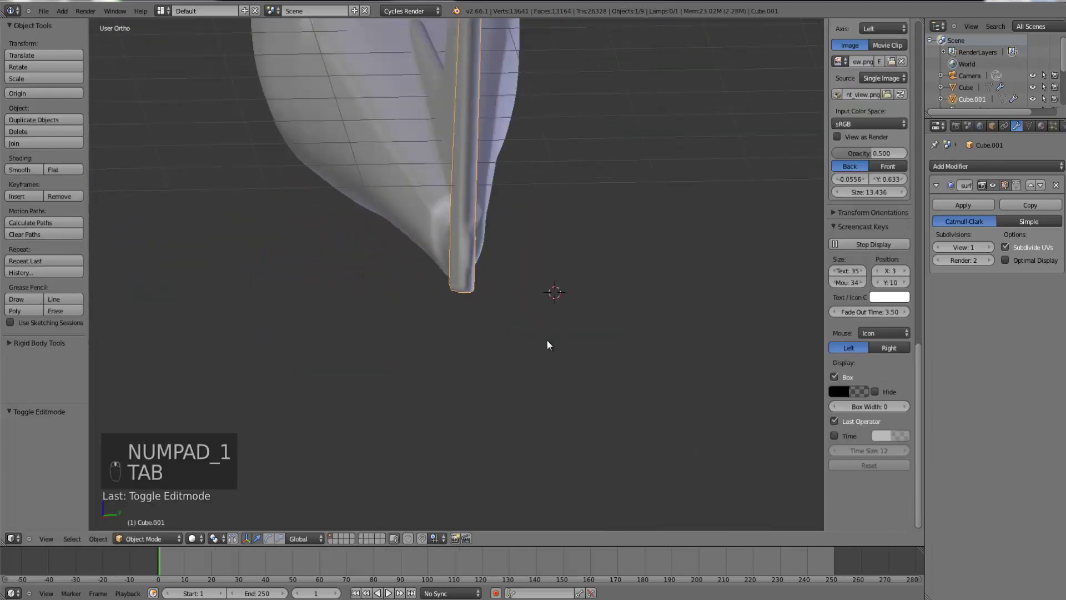
# - Align the rudder with the tail fin from above by moving it 0.009535 along Y and scaling it 0.919 along Y
pyautogui.press('KP_7')
pyautogui.scroll(5, 597, 242)
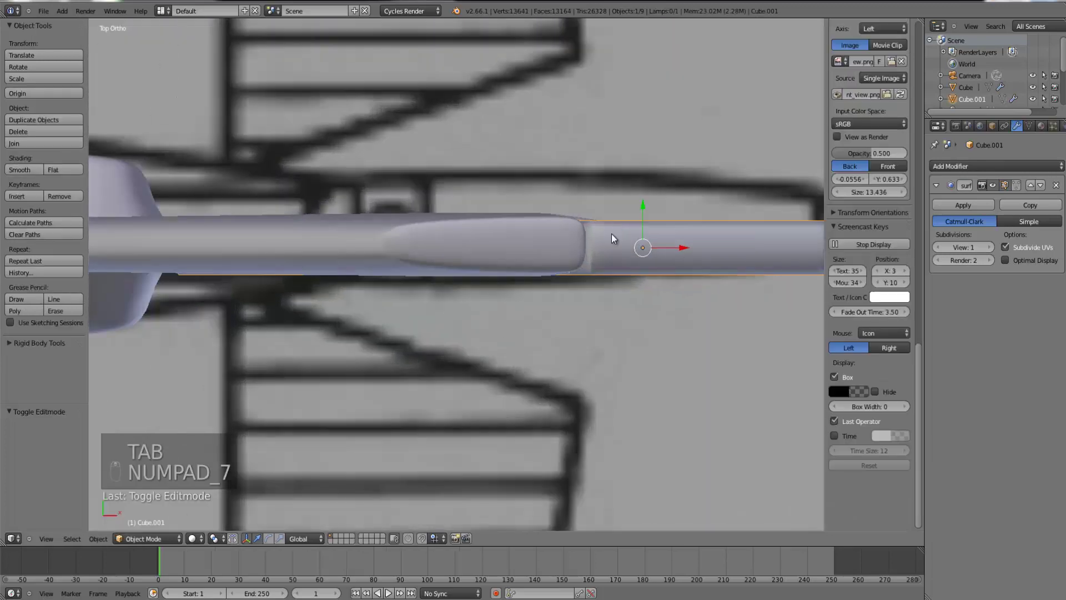
pyautogui.moveTo(646, 203); pyautogui.dragTo(646, 199)
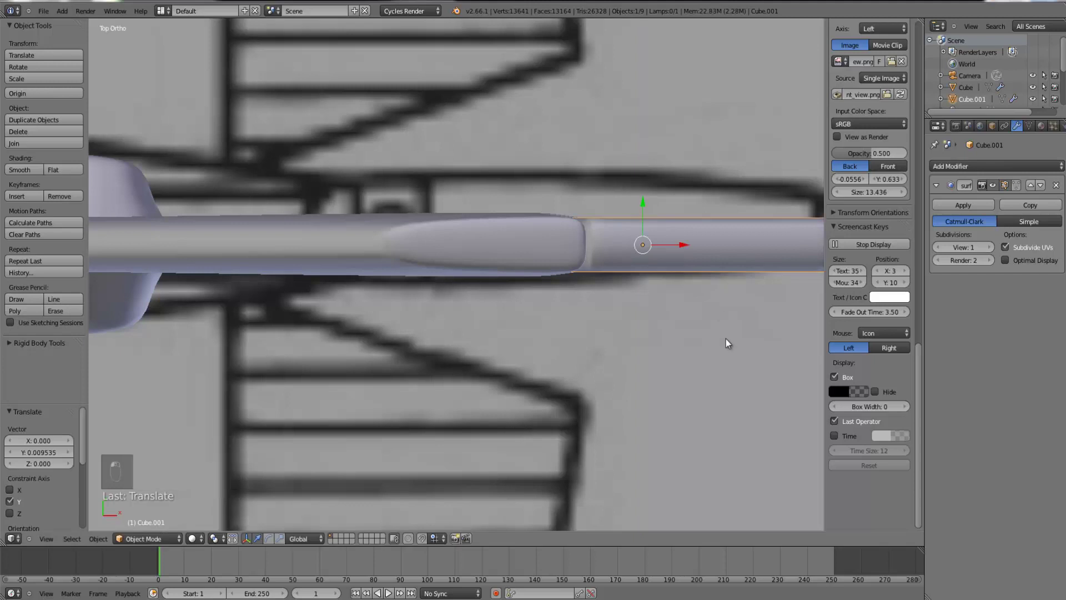
pyautogui.press('s')
pyautogui.click(724, 325)
pyautogui.scroll(-4, 701, 348)
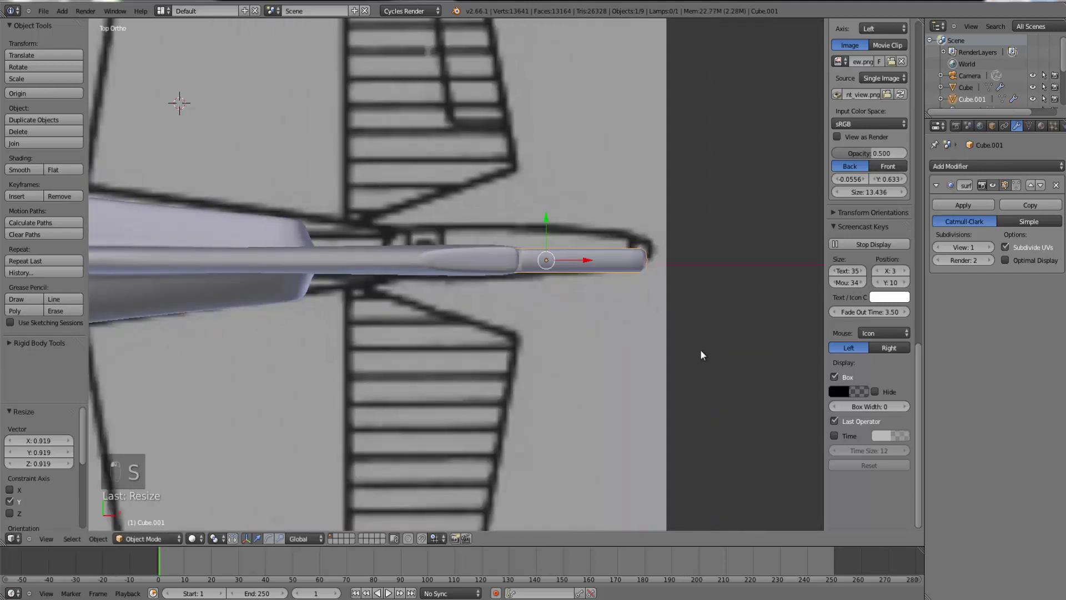
pyautogui.press('z')
pyautogui.press('z')
pyautogui.moveTo(592, 391); pyautogui.dragTo(502, 345, button='middle')
# - Move the vertices along the rudder's lower front edge -0.01648 along X towards the fuselage
pyautogui.press('KP_1')
pyautogui.scroll(3, 502, 343)
pyautogui.press('Tab')
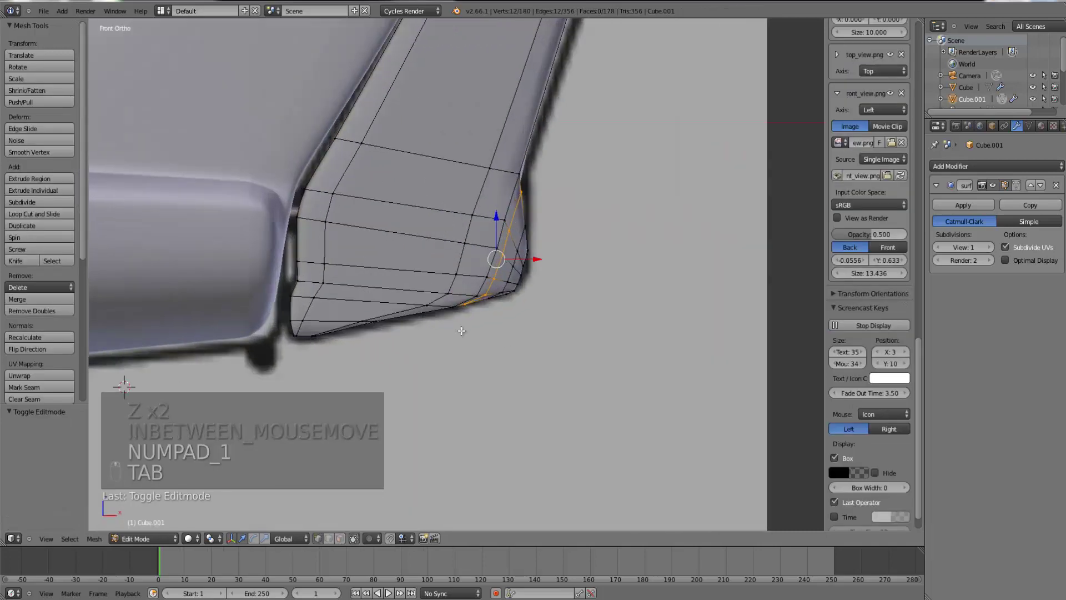
pyautogui.press('z')
pyautogui.rightClick(297, 218)
pyautogui.press('b')
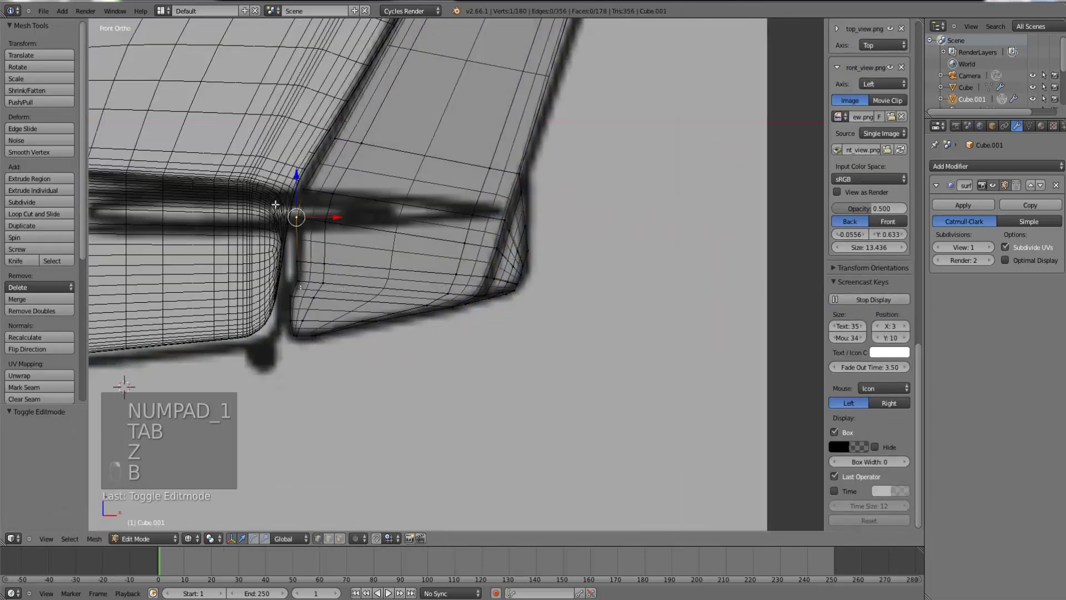
pyautogui.moveTo(275, 205); pyautogui.dragTo(265, 206)
pyautogui.press('b')
pyautogui.moveTo(300, 304); pyautogui.dragTo(275, 284)
pyautogui.press('b')
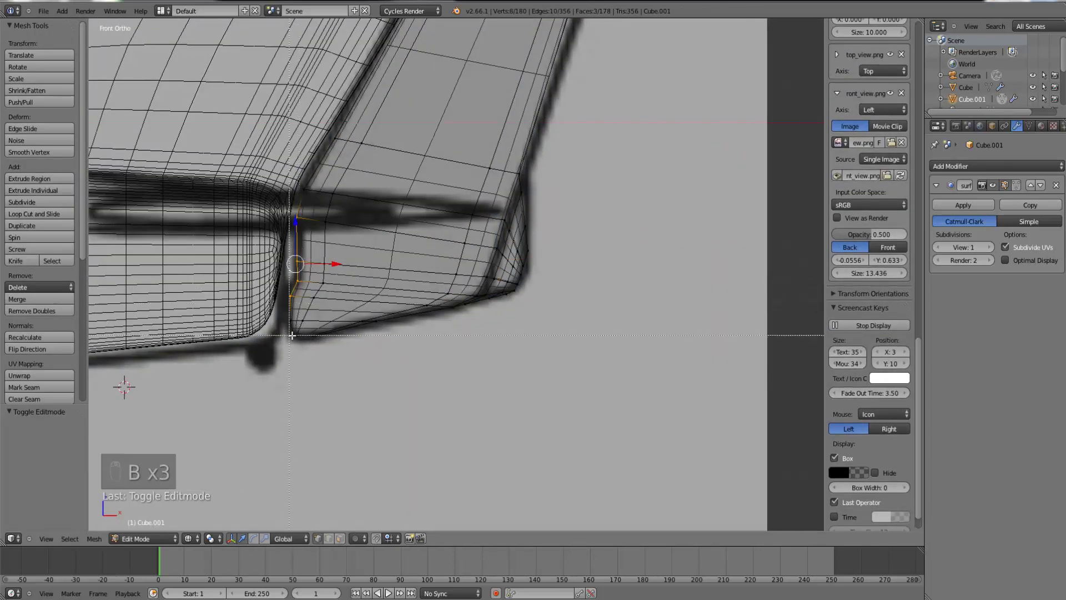
pyautogui.click(316, 277)
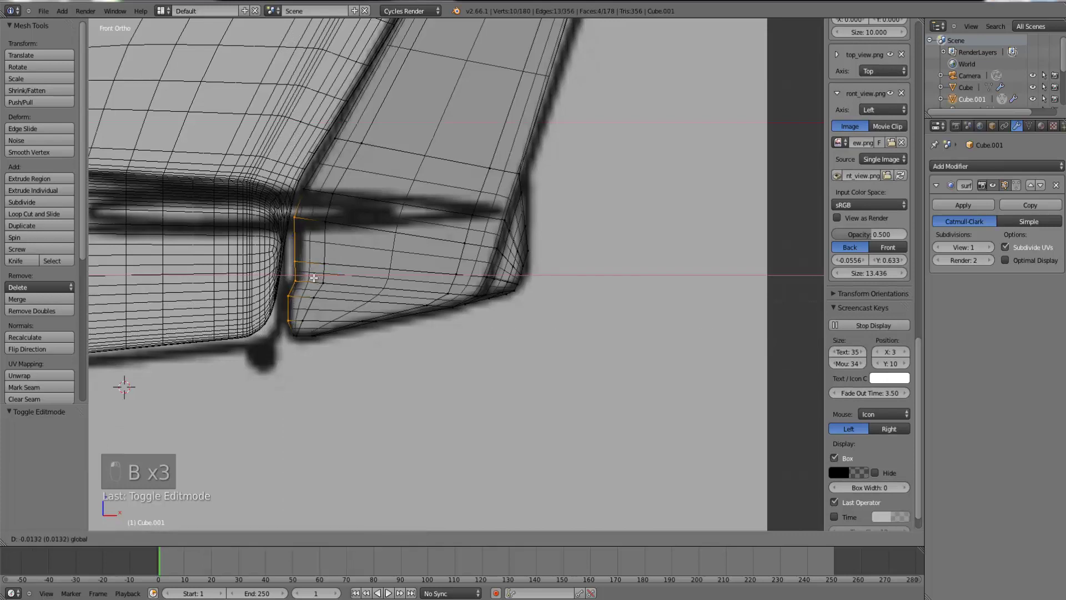
pyautogui.click(313, 278)
# - Move the inset vertices on the rudder's lower front edge by -0.03295 along X and 0.01646 along Z, and view the rudder in solid shading
pyautogui.rightClick(297, 281)
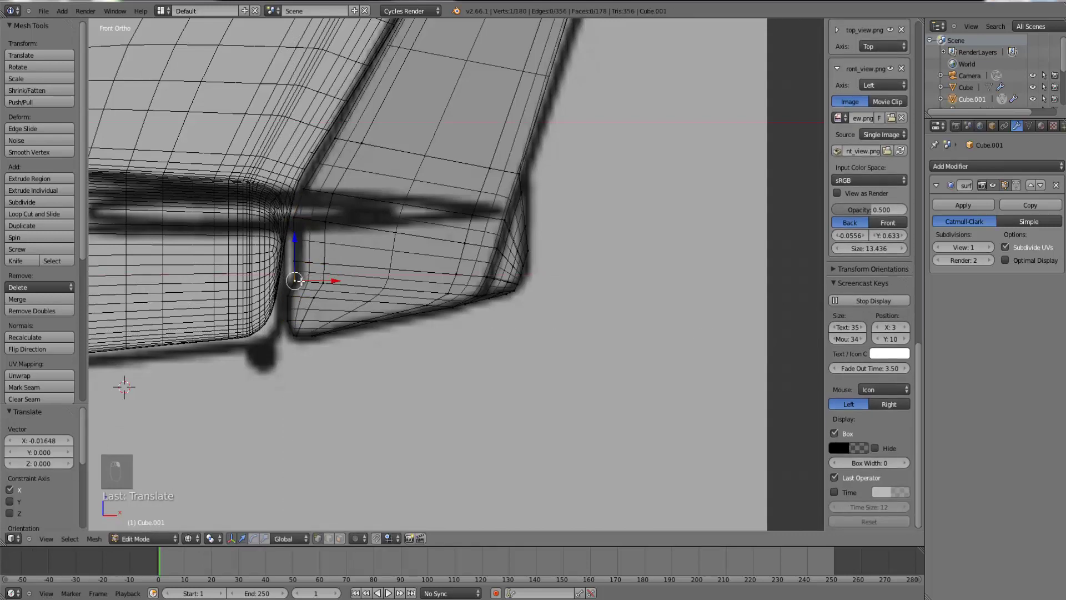
pyautogui.press('b')
pyautogui.moveTo(304, 285); pyautogui.dragTo(280, 242)
pyautogui.press('g')
pyautogui.click(308, 267)
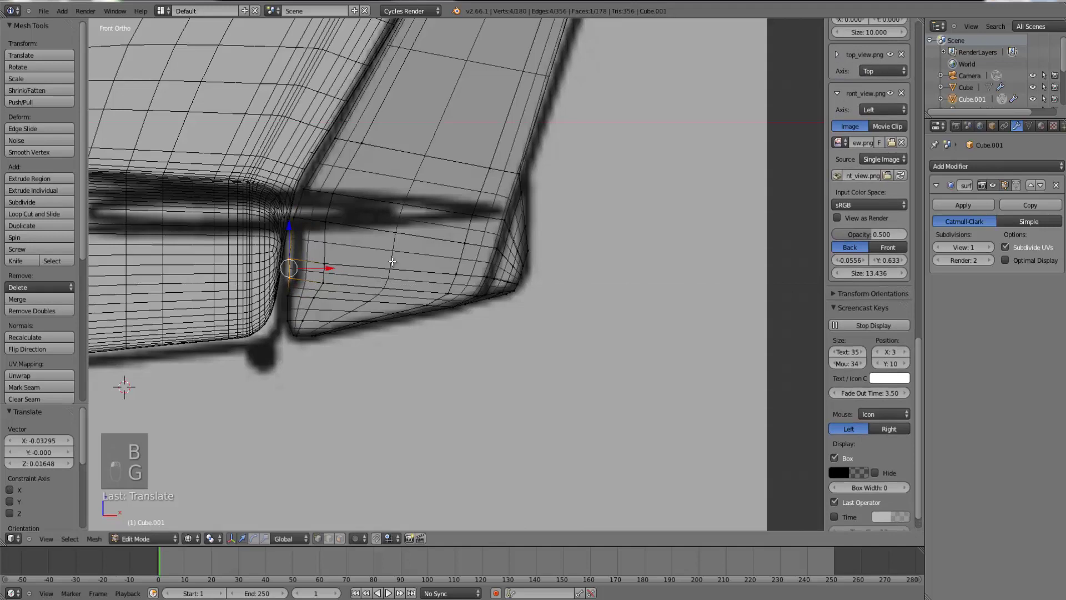
pyautogui.press('Tab')
pyautogui.press('z')
pyautogui.scroll(-4, 324, 331)
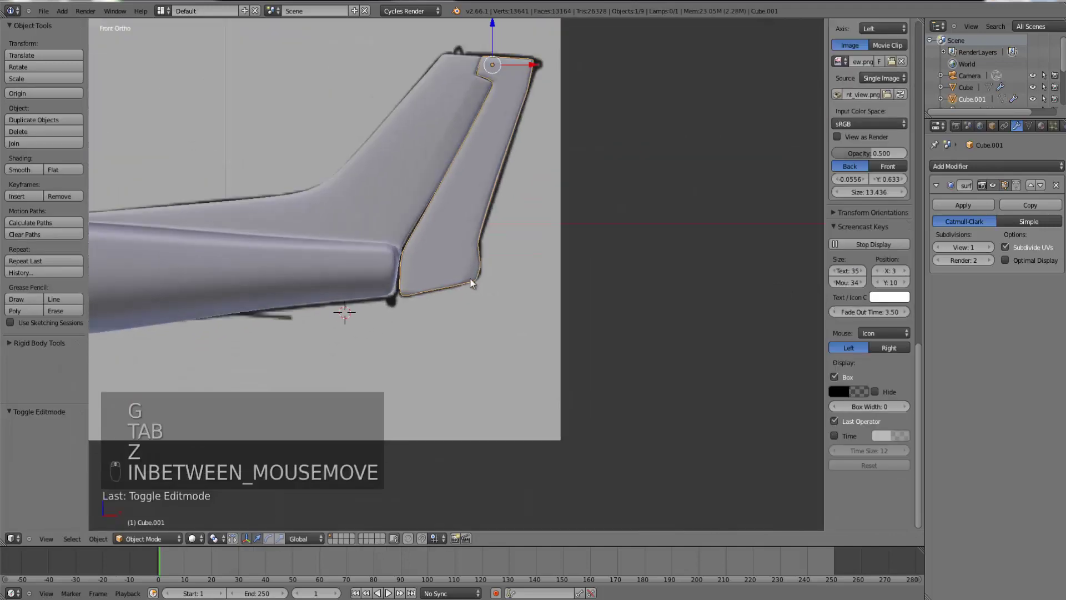
# - Shift the rudder's origin to the middle of its front edge by offsetting the linked mesh, moving the object back -0.728 along X and -1.643 along Z
pyautogui.press('Tab')
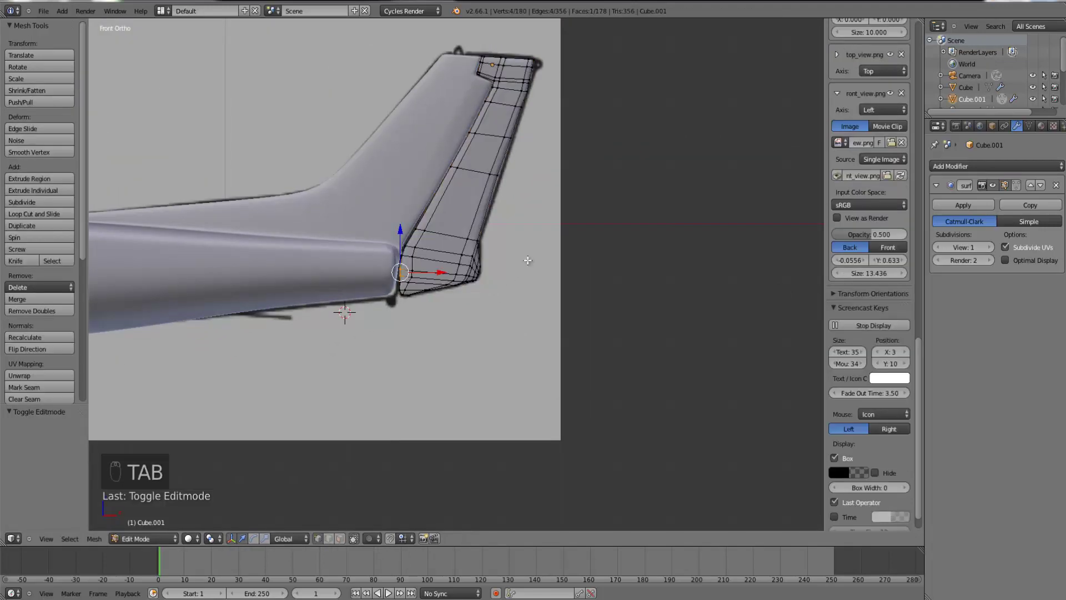
pyautogui.hotkey('ctrl', 'l')
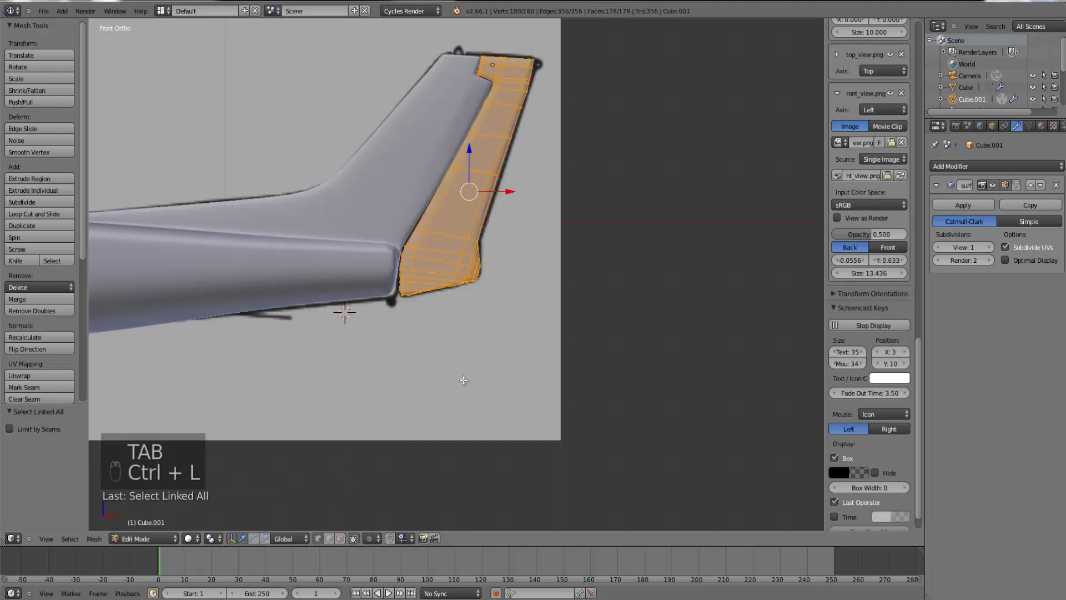
pyautogui.press('g')
pyautogui.click(545, 251)
pyautogui.press('Tab')
pyautogui.press('g')
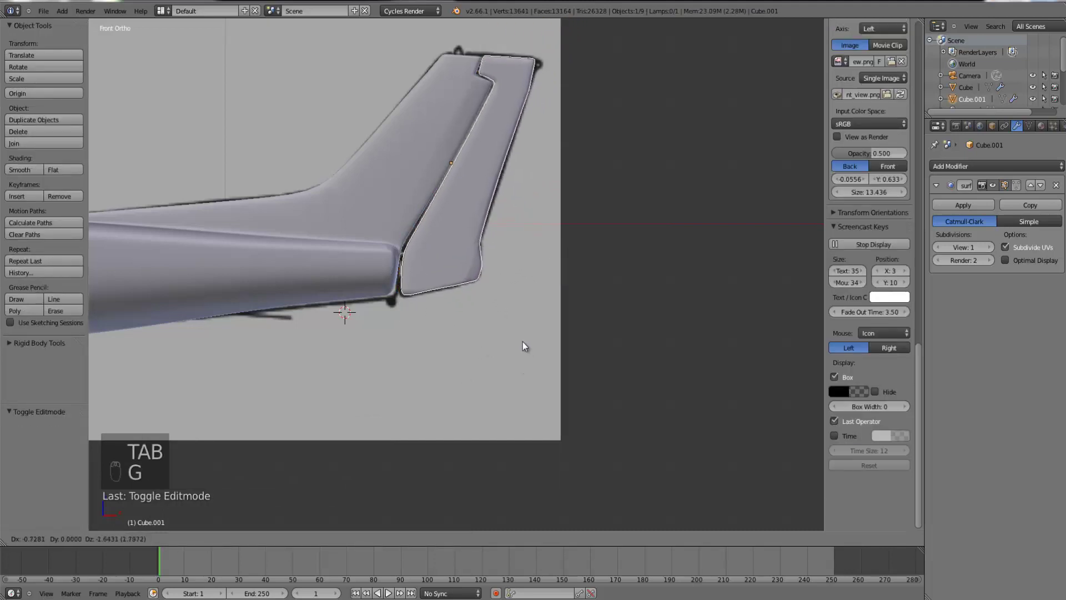
pyautogui.click(522, 341)
# - Try rotating the rudder about its origin from above and from an oblique angle
pyautogui.press('KP_7')
pyautogui.press('r')
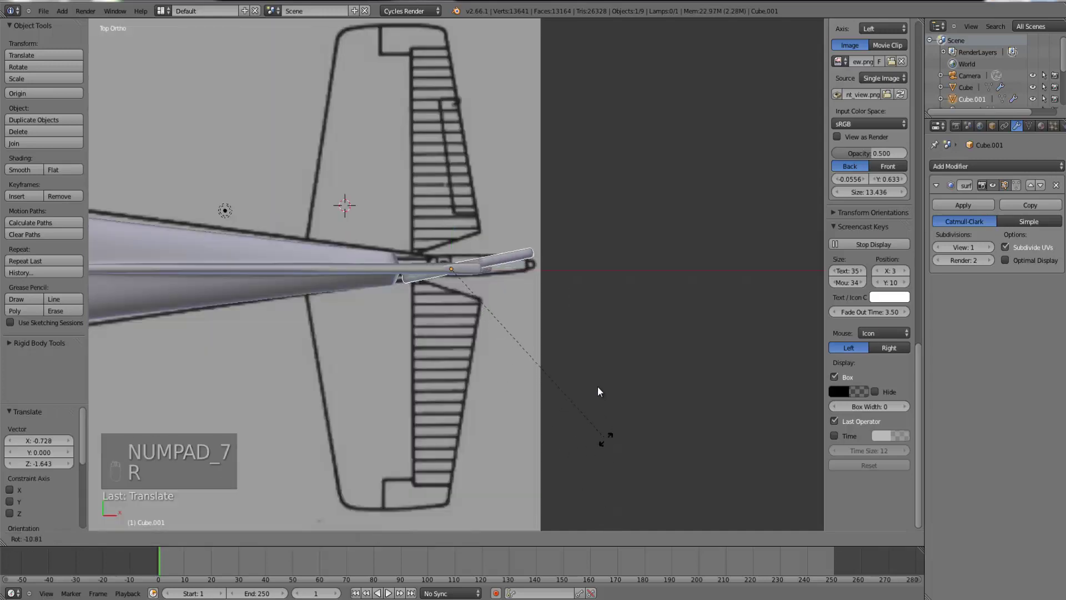
pyautogui.moveTo(568, 485); pyautogui.dragTo(522, 421, button='middle')
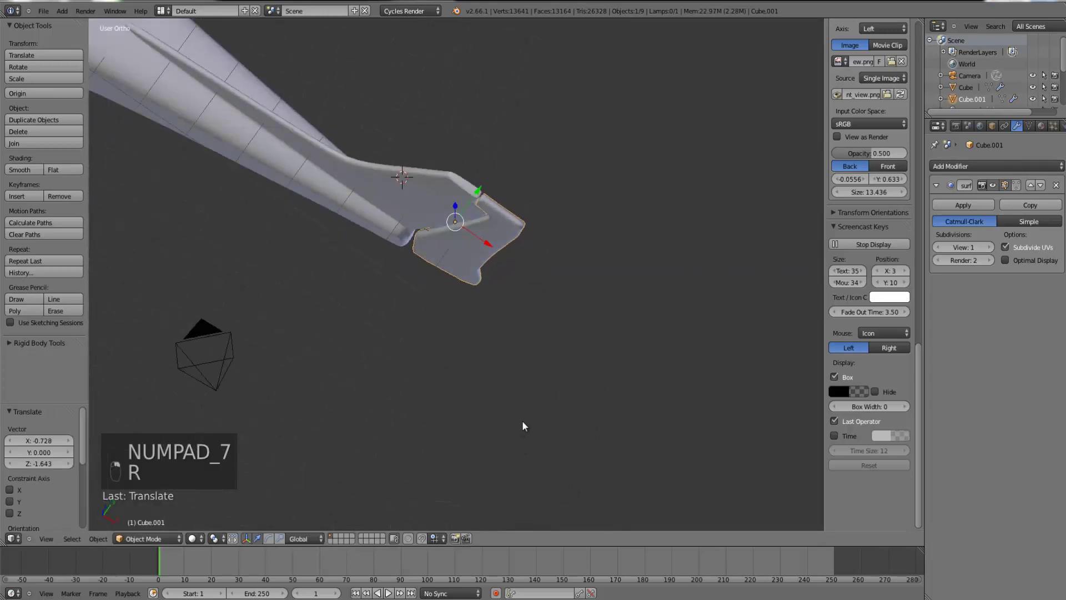
pyautogui.press('r')
pyautogui.rightClick(568, 362)
pyautogui.press('KP_3')
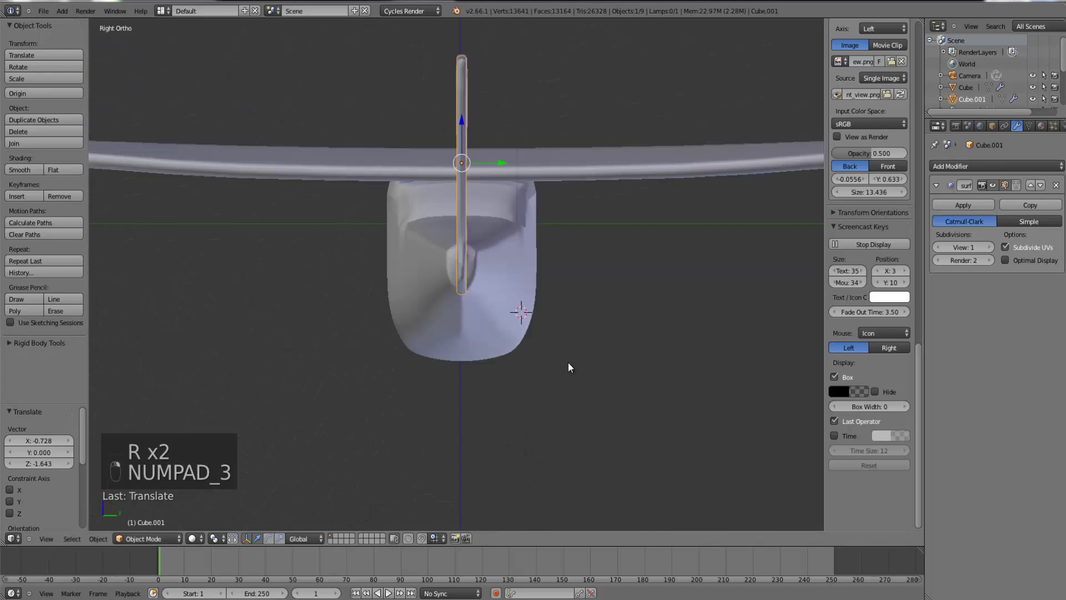
pyautogui.press('KP_7')
pyautogui.press('r')
pyautogui.rightClick(585, 329)
# - Shift the rudder's origin to its lower front edge by moving the mesh 0.933 X, 1.913 Z and the object -0.909 X, -1.913 Z
pyautogui.scroll(-2, 577, 355)
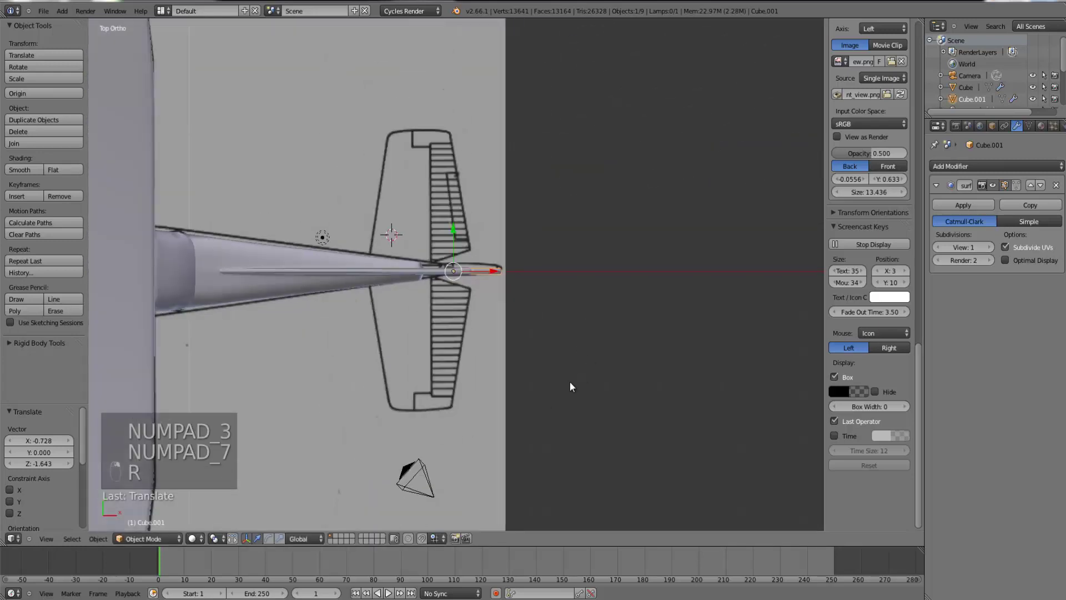
pyautogui.moveTo(570, 382); pyautogui.dragTo(547, 304, button='middle')
pyautogui.scroll(2, 547, 304)
pyautogui.press('KP_1')
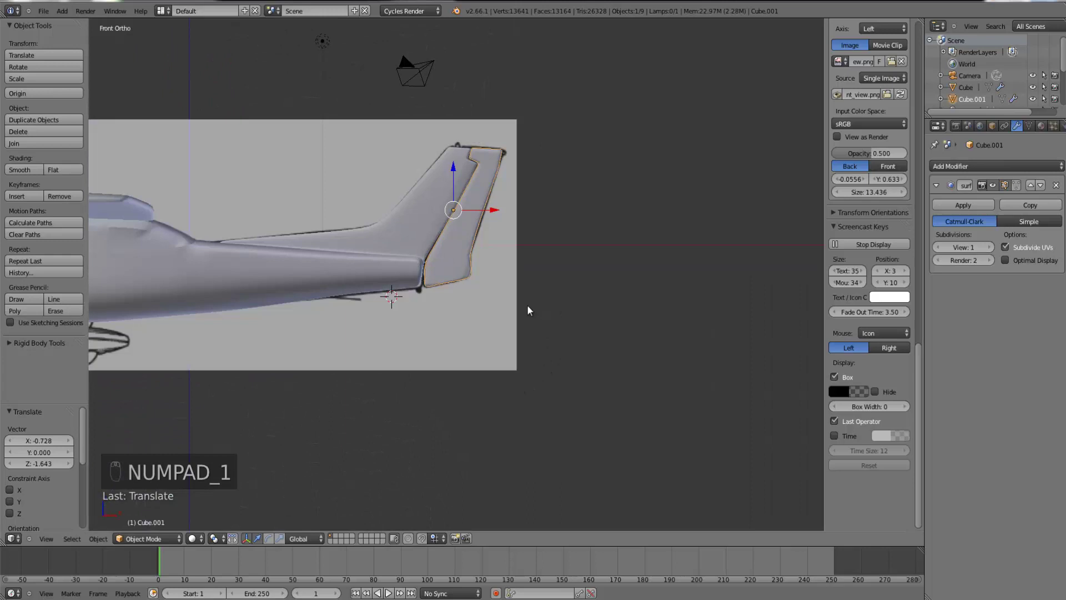
pyautogui.scroll(3, 528, 304)
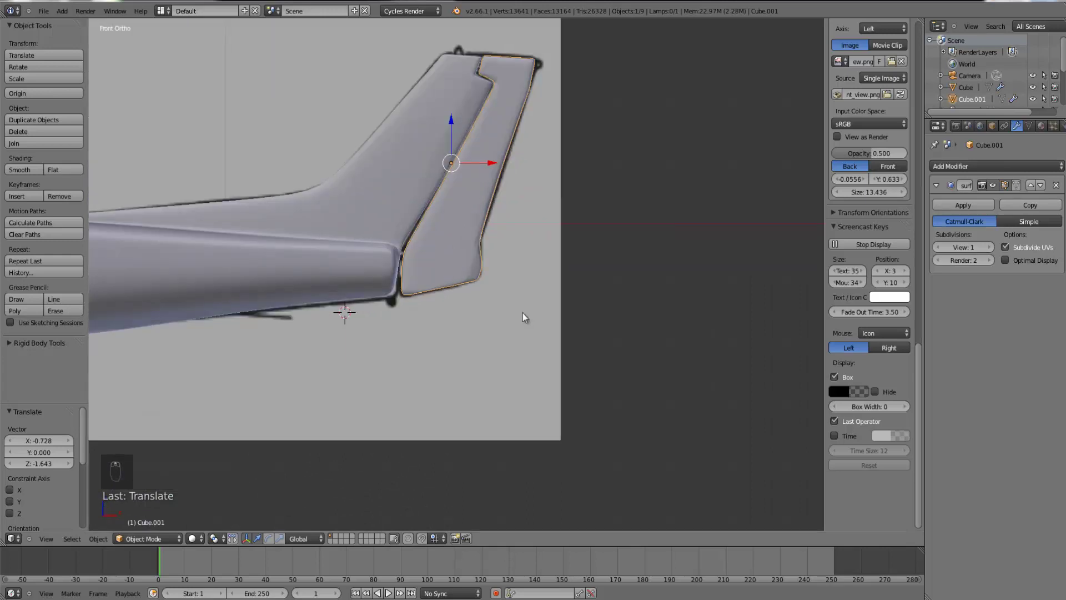
pyautogui.scroll(-2, 522, 314)
pyautogui.scroll(3, 511, 285)
pyautogui.press('Tab')
pyautogui.press('g')
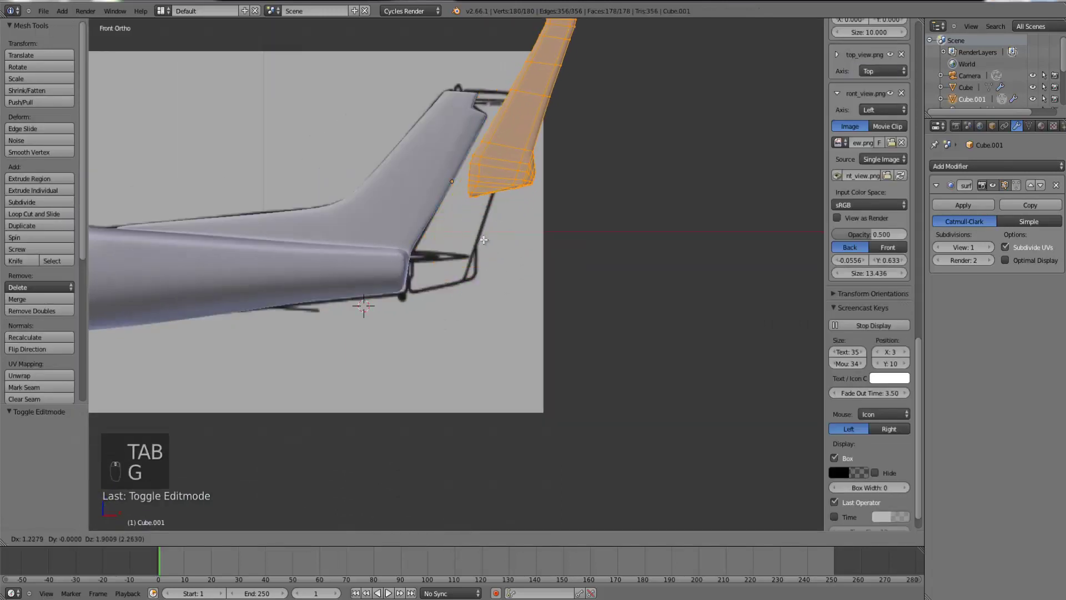
pyautogui.click(477, 235)
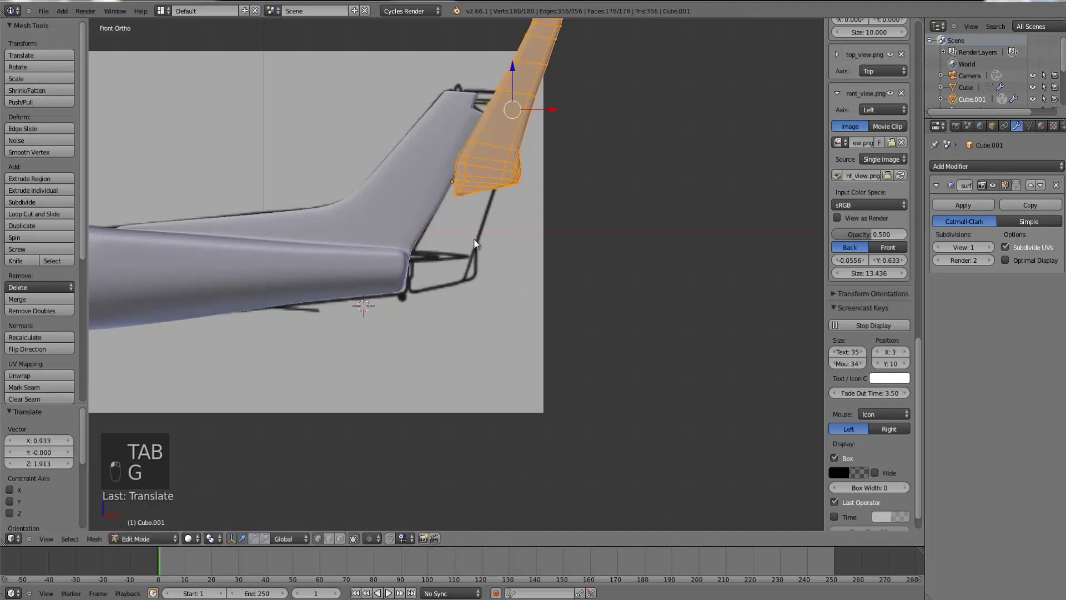
pyautogui.press('Tab')
pyautogui.press('g')
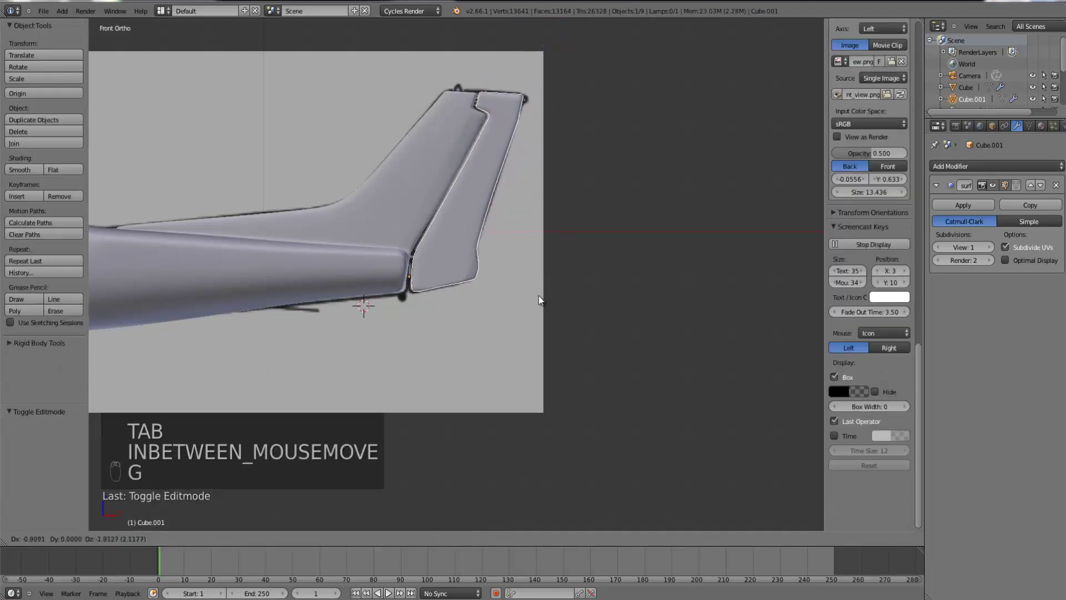
pyautogui.click(539, 295)
# - Try rotating the rudder about its lower front origin from above, and check its fit from the side and top
pyautogui.press('KP_7')
pyautogui.press('r')
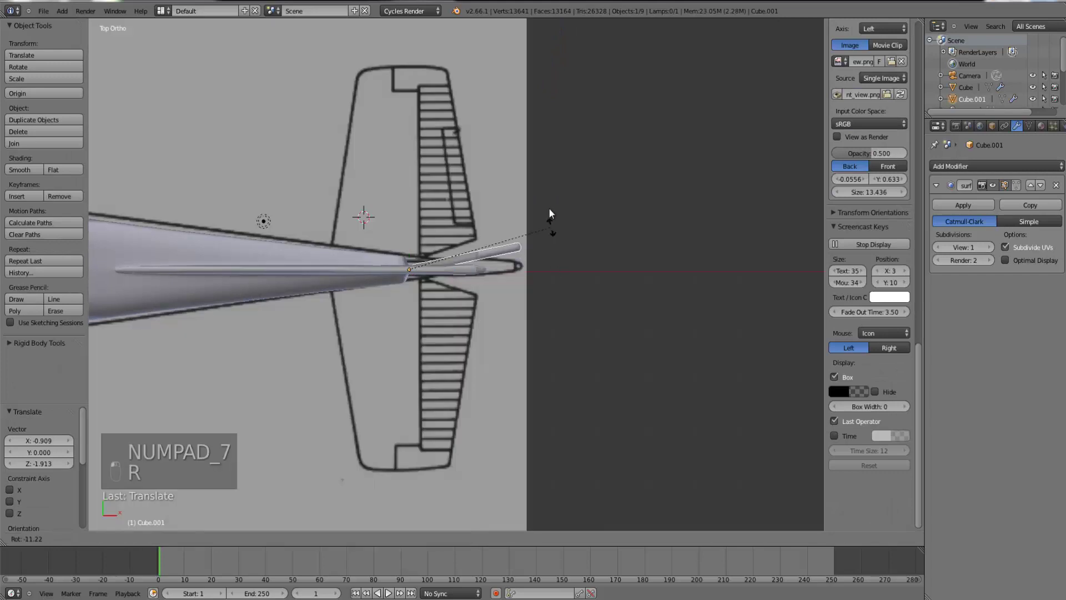
pyautogui.click(560, 253)
pyautogui.press('KP_1')
pyautogui.scroll(-3, 562, 258)
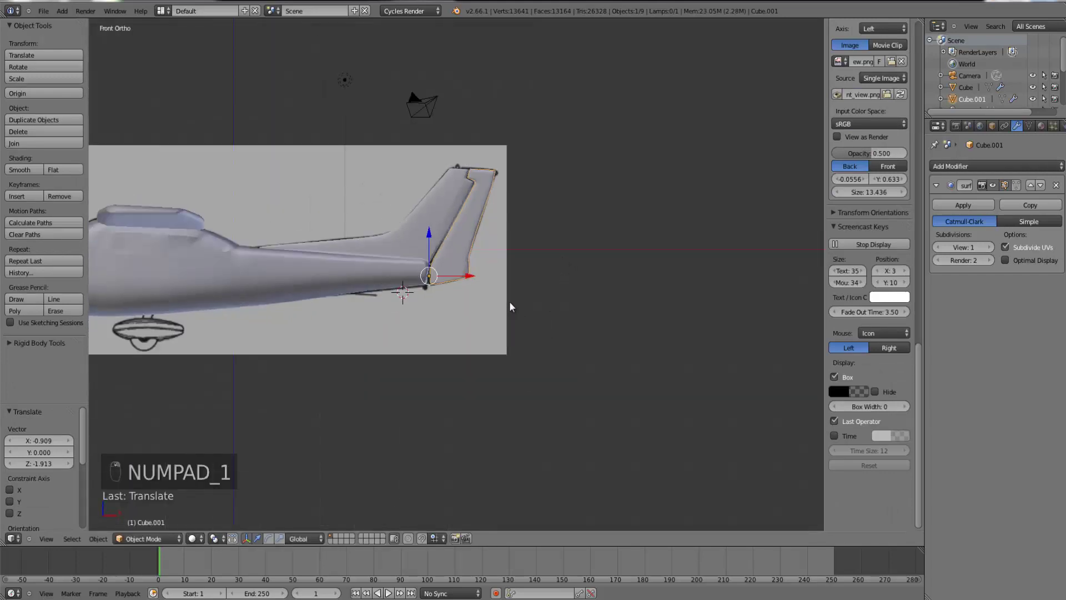
pyautogui.moveTo(511, 307); pyautogui.dragTo(565, 314, button='middle')
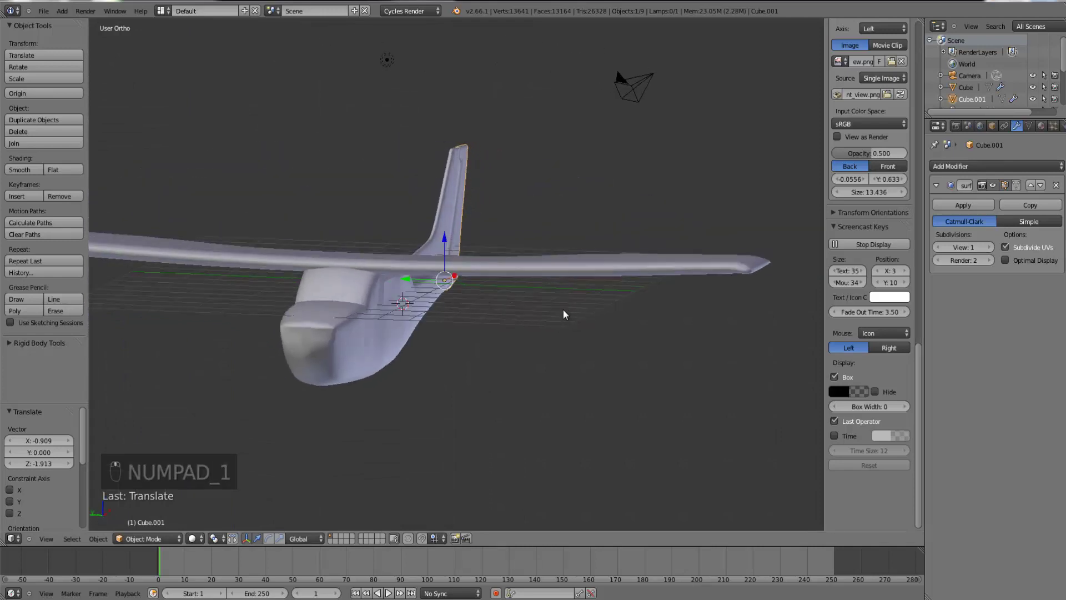
pyautogui.press('KP_1')
pyautogui.press('KP_7')
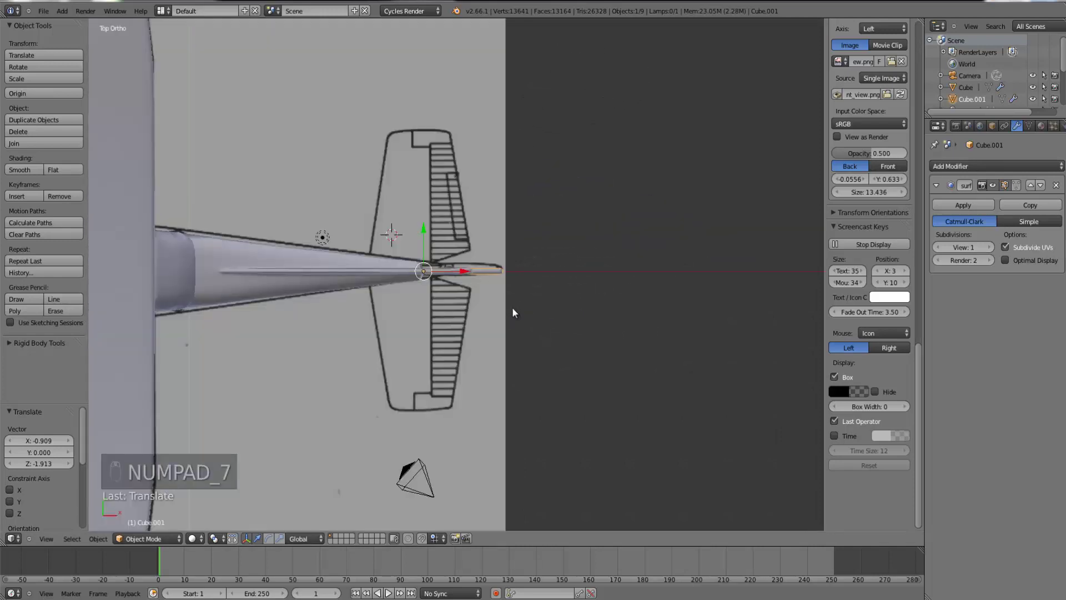
pyautogui.scroll(-4, 512, 309)
pyautogui.scroll(6, 482, 334)
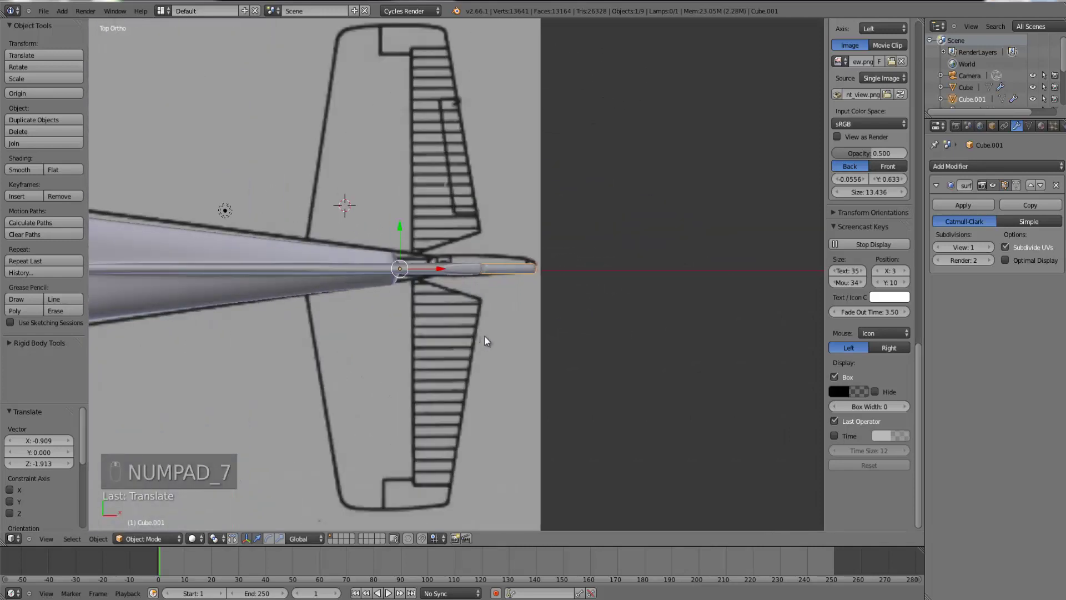
# - In wireframe shading, add a cube for the horizontal stabilizer and move it 0.756 along X and 1.086 along Z onto the tail
pyautogui.press('z')
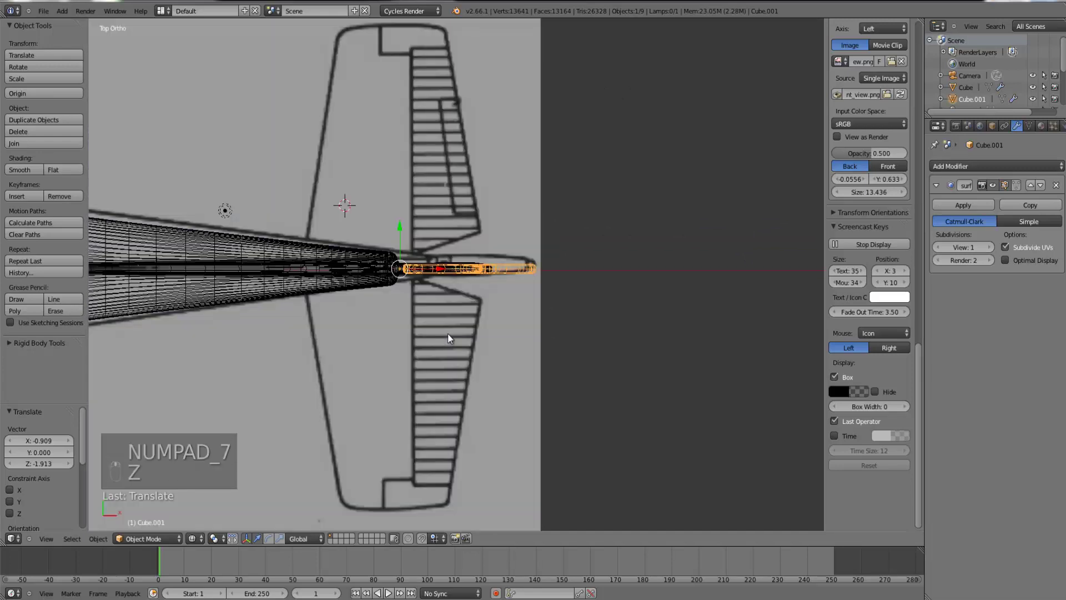
pyautogui.press('KP_1')
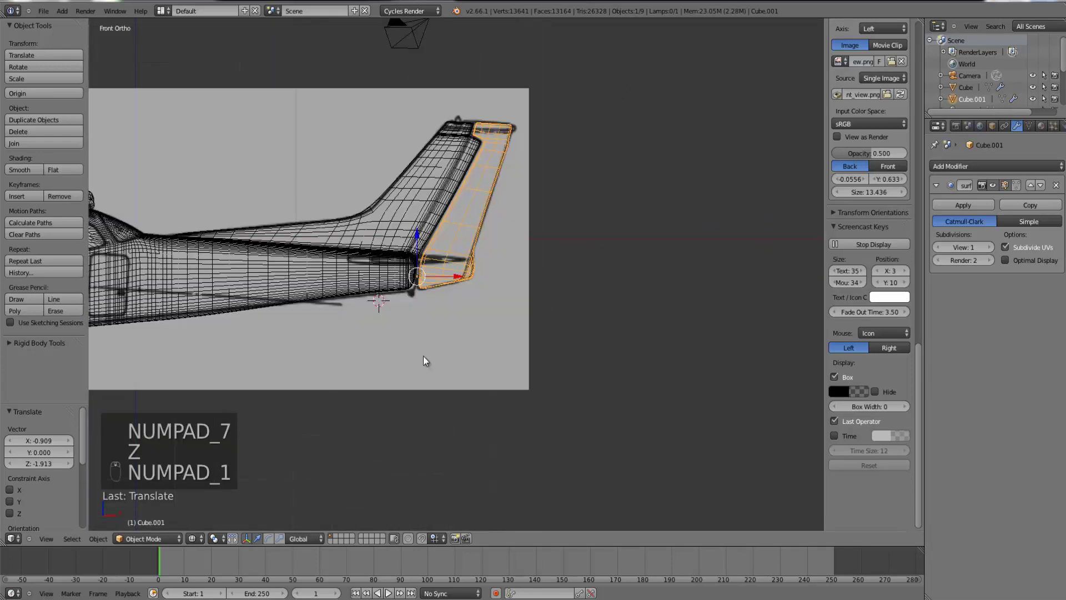
pyautogui.scroll(4, 423, 355)
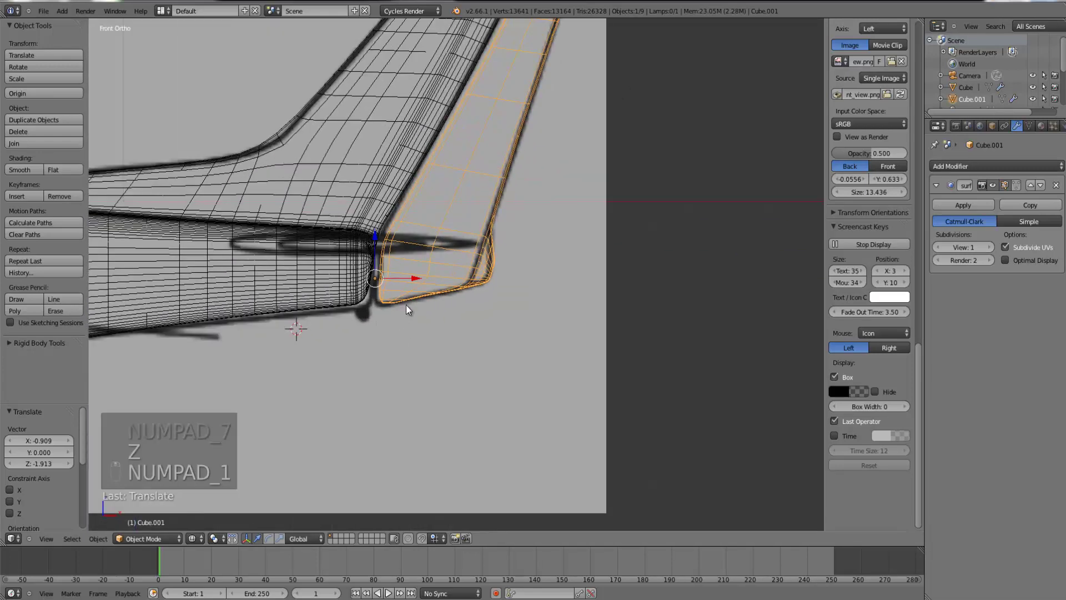
pyautogui.click(62, 11)
pyautogui.moveTo(70, 22)
pyautogui.click(142, 34)
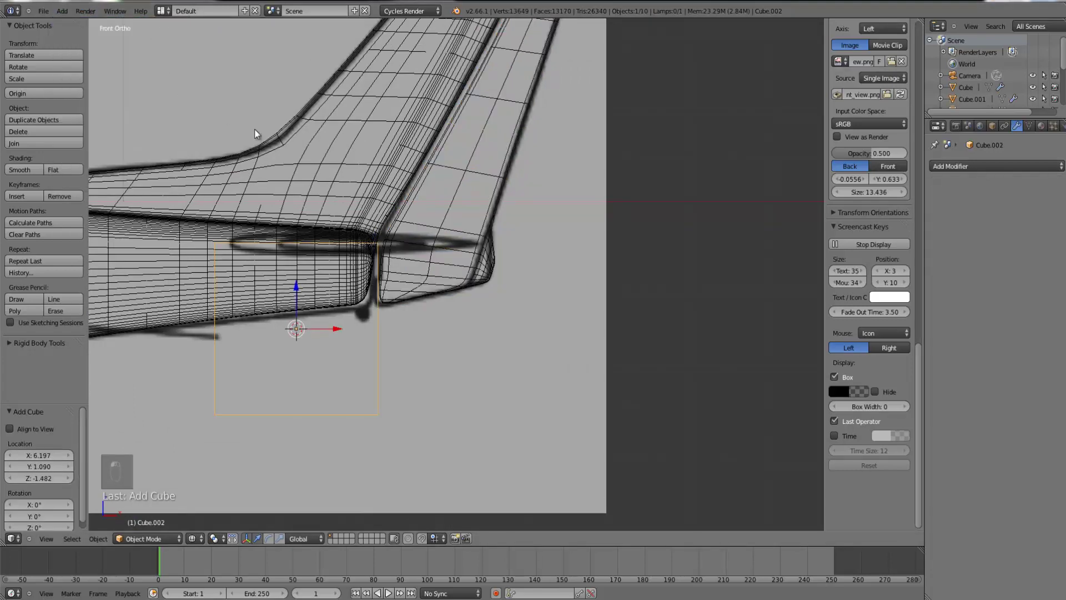
pyautogui.scroll(-2, 254, 129)
pyautogui.press('g')
pyautogui.click(350, 354)
# - Flatten the cube along Z to about 0.155 and move it 0.0246 along X and -0.06559 along Z onto the side reference's stabilizer outline
pyautogui.press('s')
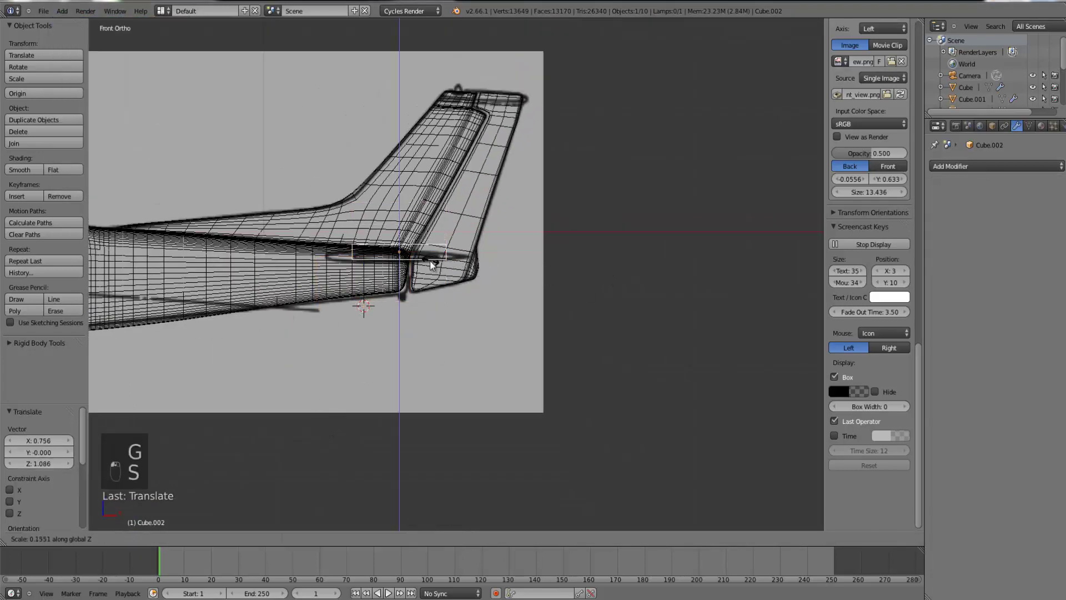
pyautogui.click(429, 261)
pyautogui.scroll(2, 433, 264)
pyautogui.press('g')
pyautogui.click(462, 288)
# - Add a Mirror modifier to the flattened cube across Y only, and center the cube on the fuselage along Y
pyautogui.click(998, 162)
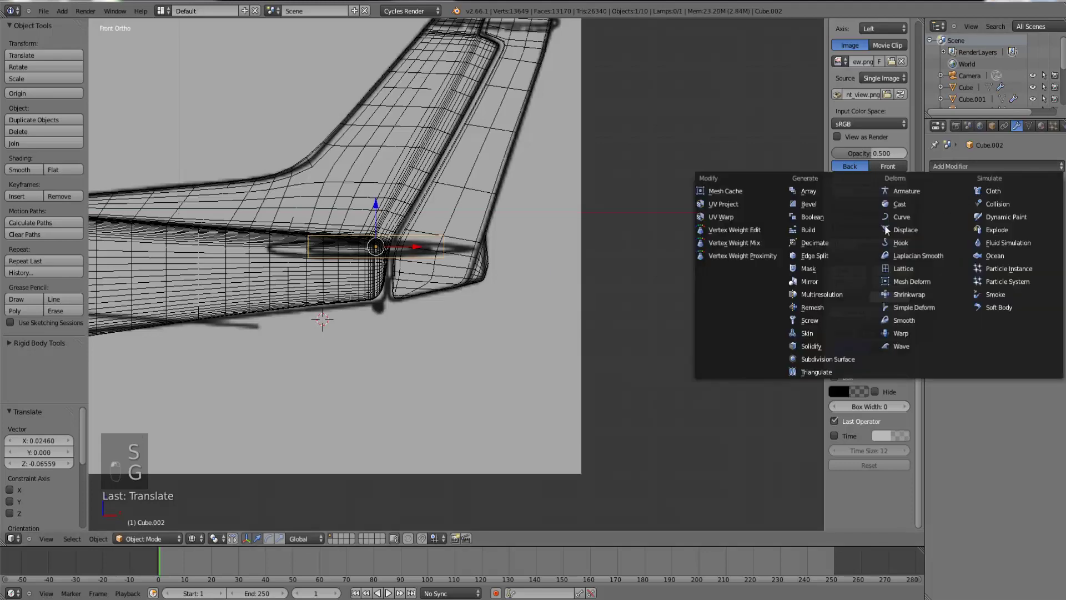
pyautogui.click(817, 279)
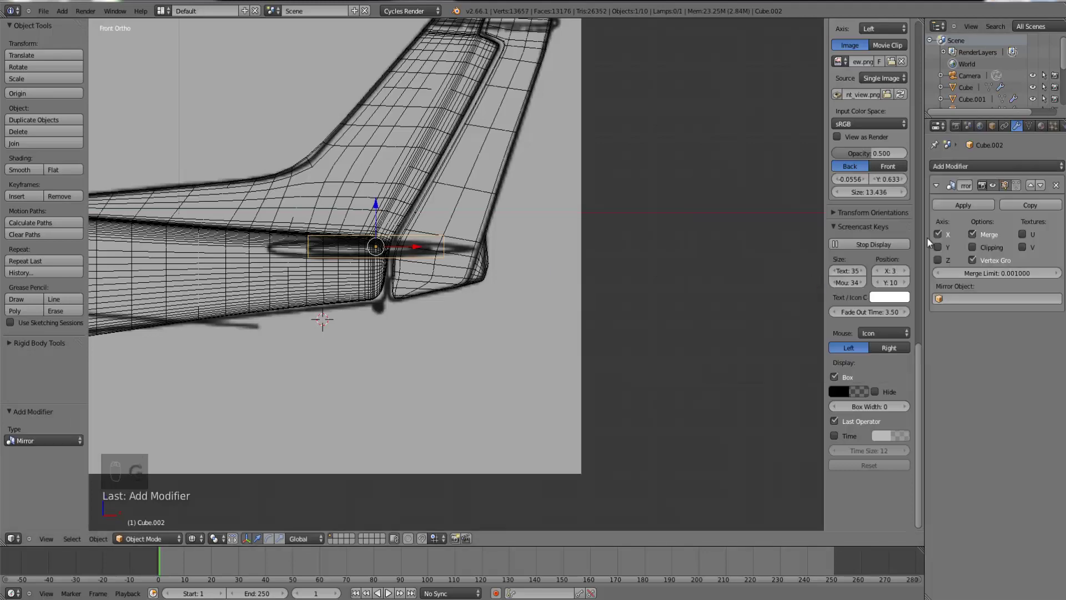
pyautogui.press('KP_7')
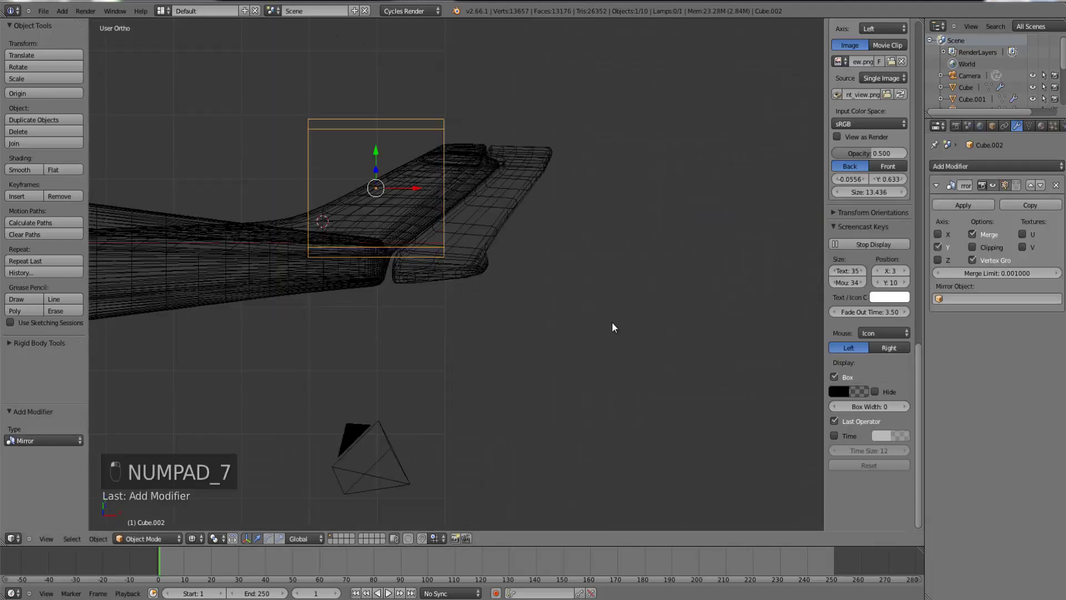
pyautogui.scroll(-2, 429, 205)
pyautogui.press('g')
pyautogui.press('y')
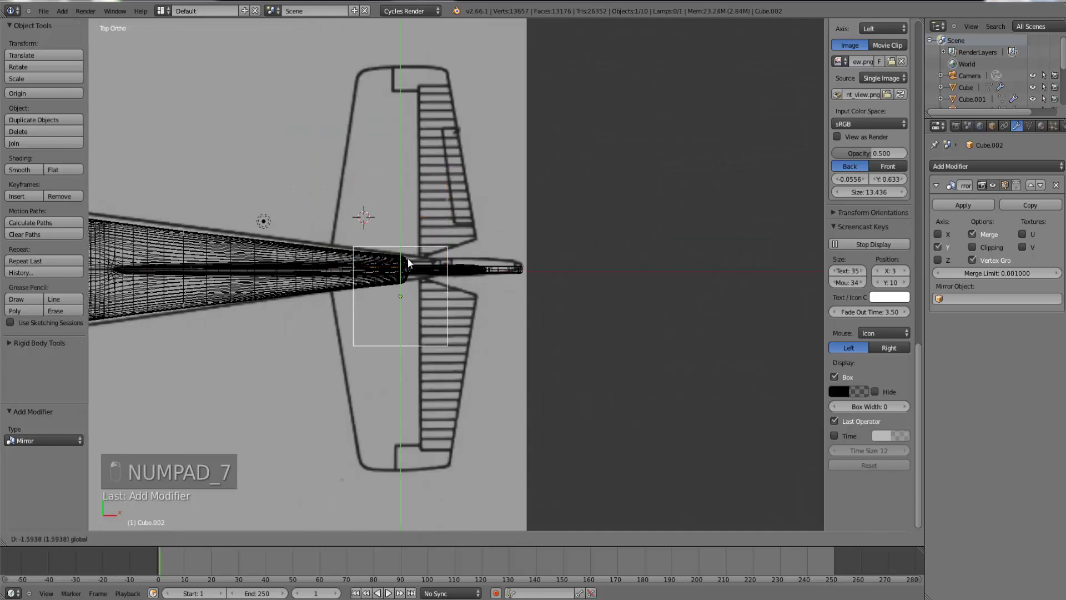
pyautogui.click(414, 230)
# - Move the cube's mesh -0.944 along Y to one side of the fuselage centerline and enable clipping in its Mirror modifier
pyautogui.press('Tab')
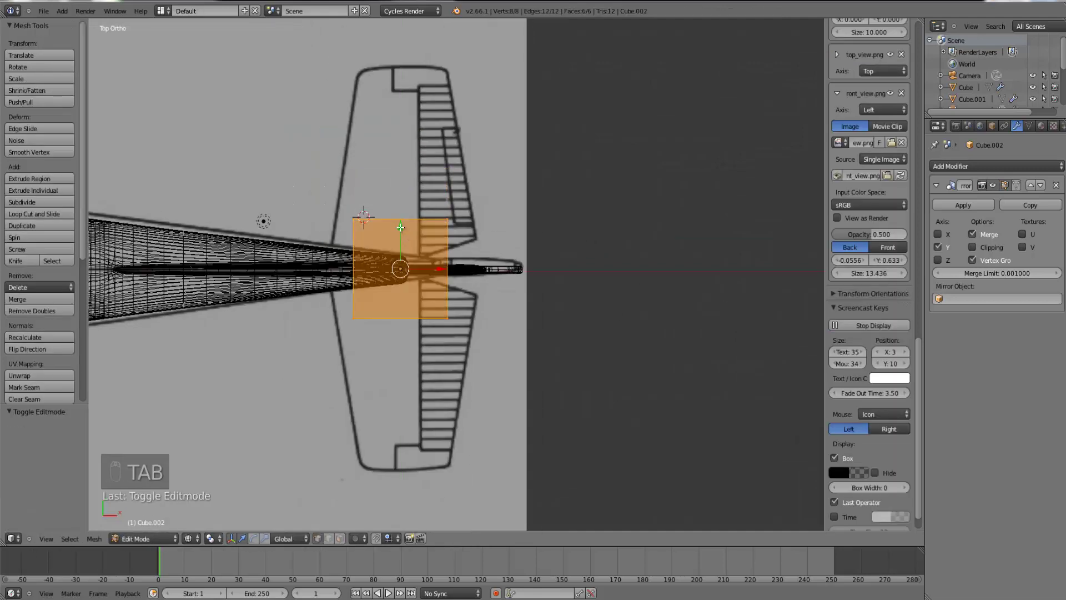
pyautogui.press('g')
pyautogui.press('y')
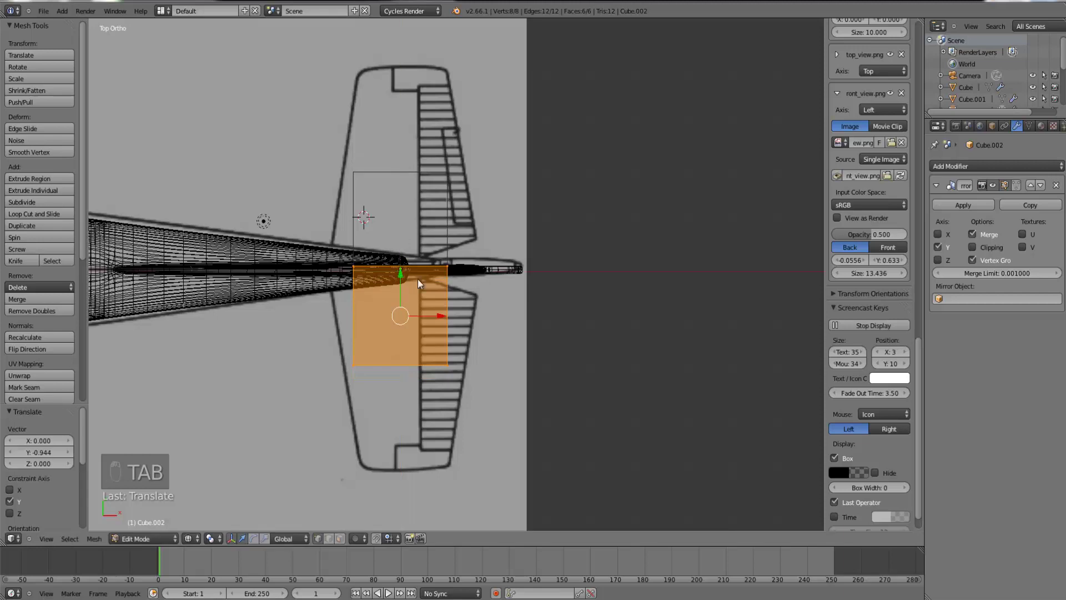
pyautogui.press('Tab')
pyautogui.press('Tab')
pyautogui.scroll(1, 461, 278)
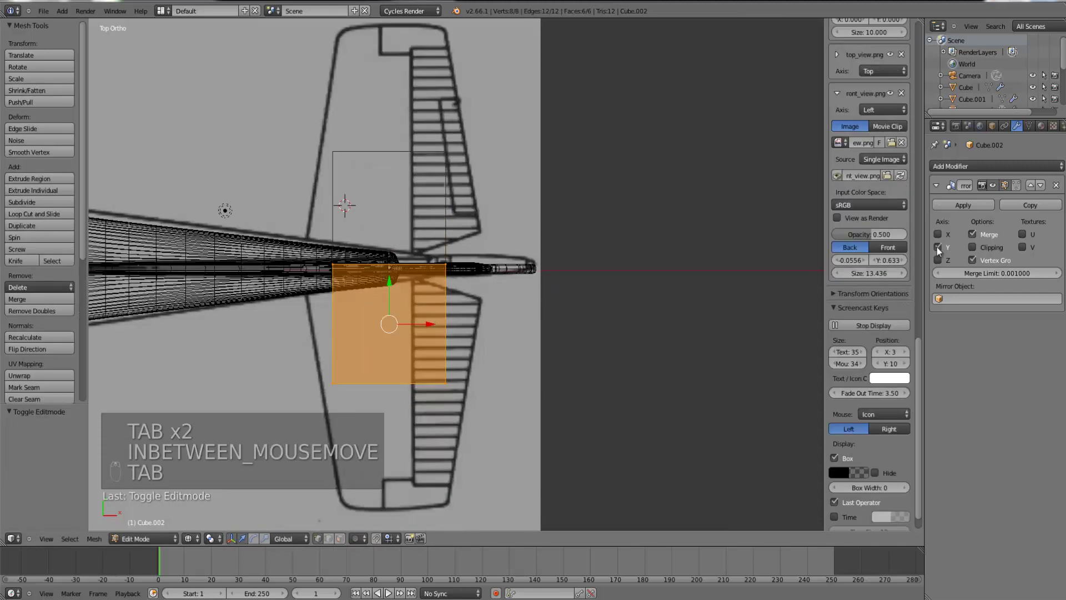
pyautogui.click(973, 247)
# - Fit the stabilizer block to the top reference by moving it -0.458 and -0.06832 along X and sliding its mesh slightly outward along Y
pyautogui.press('Tab')
pyautogui.scroll(2, 448, 254)
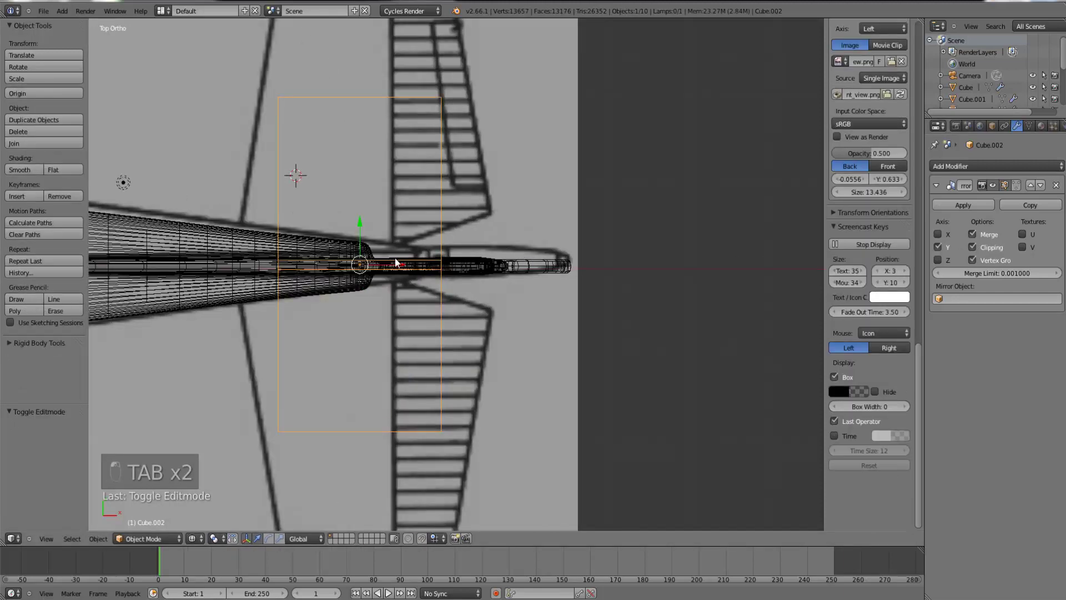
pyautogui.moveTo(396, 263); pyautogui.dragTo(358, 272)
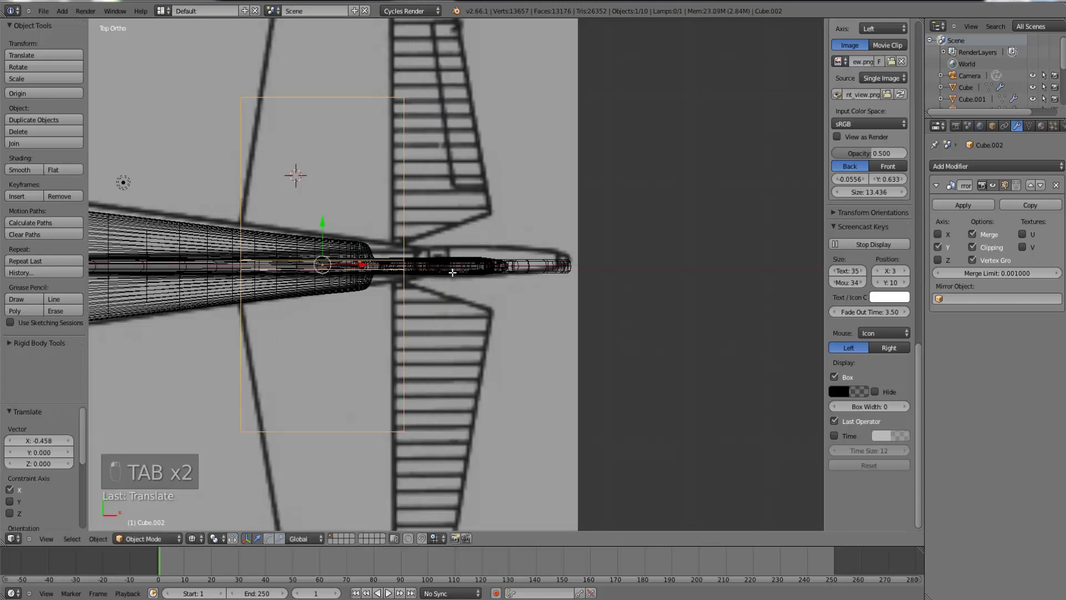
pyautogui.press('Tab')
pyautogui.moveTo(322, 307); pyautogui.dragTo(318, 316)
pyautogui.press('Tab')
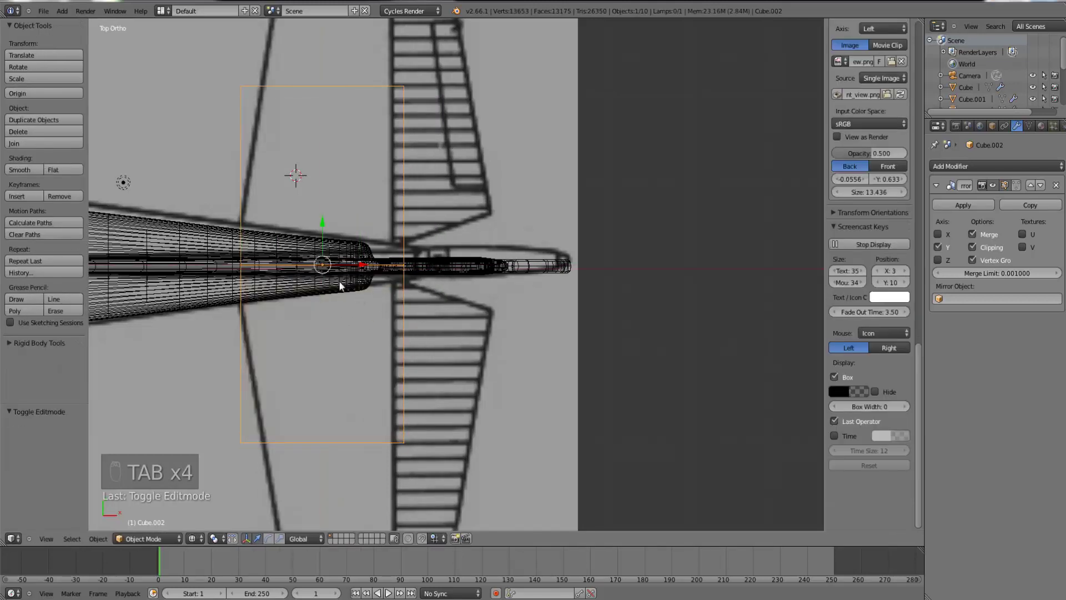
pyautogui.moveTo(360, 267); pyautogui.dragTo(353, 266)
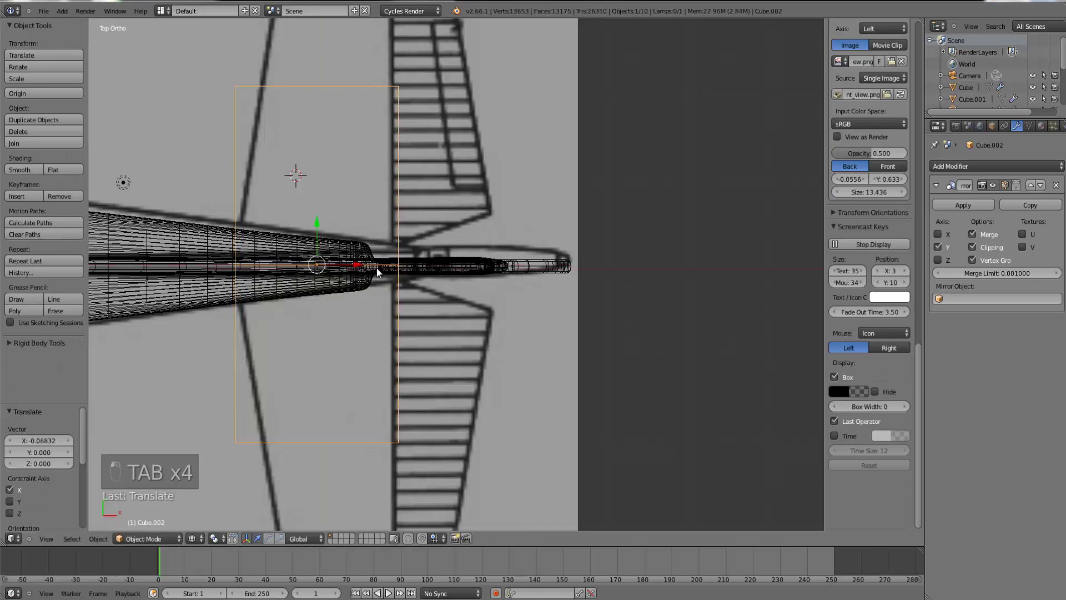
# - Scale the stabilizer block by 0.574 along Z to match the side reference's thickness
pyautogui.press('KP_1')
pyautogui.press('s')
pyautogui.press('z')
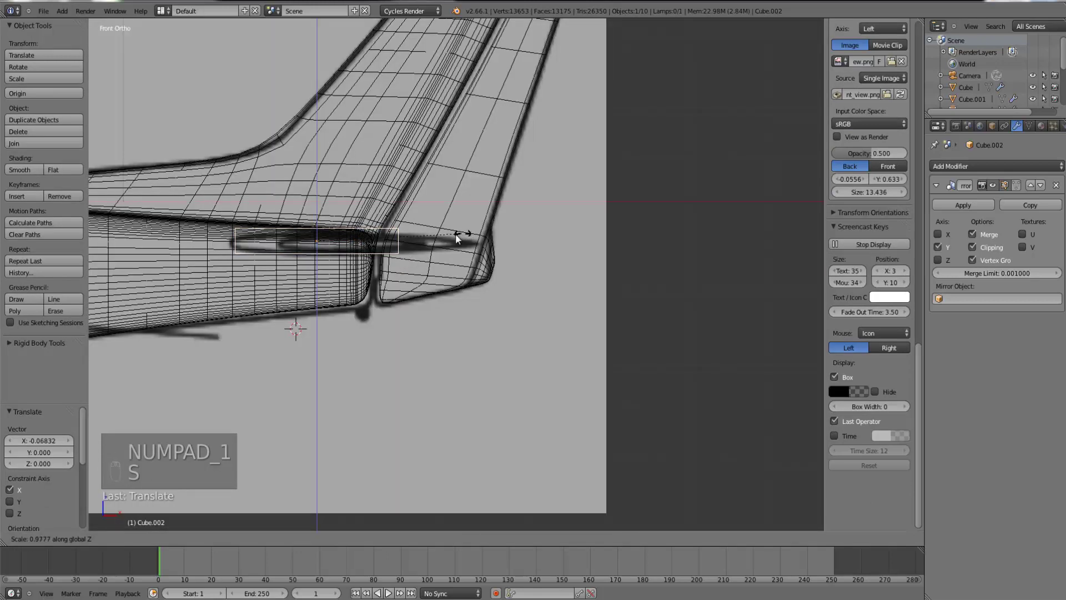
pyautogui.click(402, 239)
pyautogui.scroll(1, 333, 239)
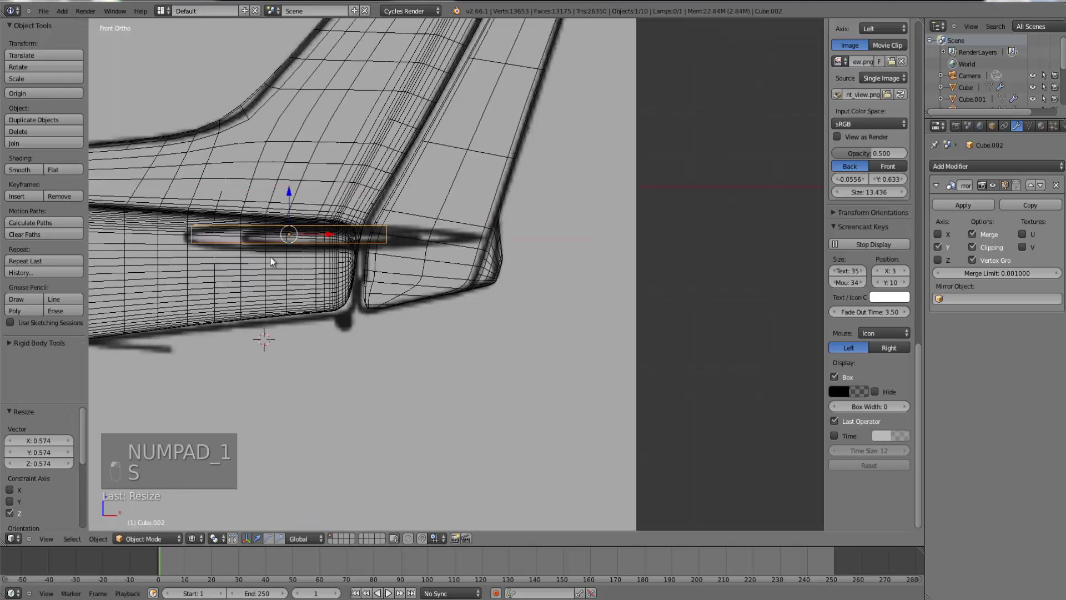
# - Move the outer end of the stabilizer block 1.110 along Y toward the fuselage in top view
pyautogui.press('Tab')
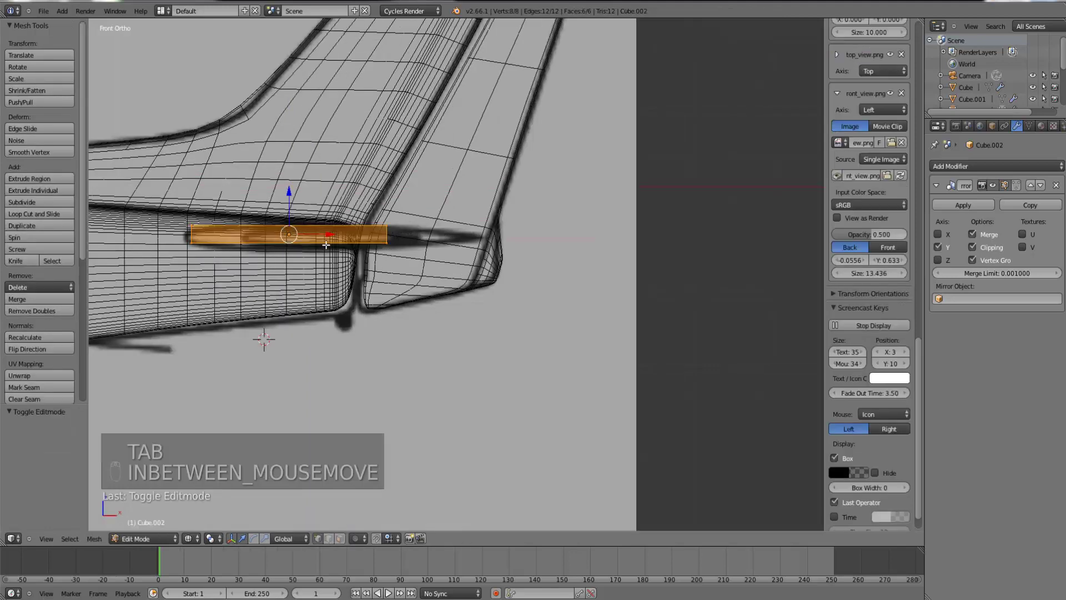
pyautogui.press('KP_7')
pyautogui.scroll(-3, 317, 191)
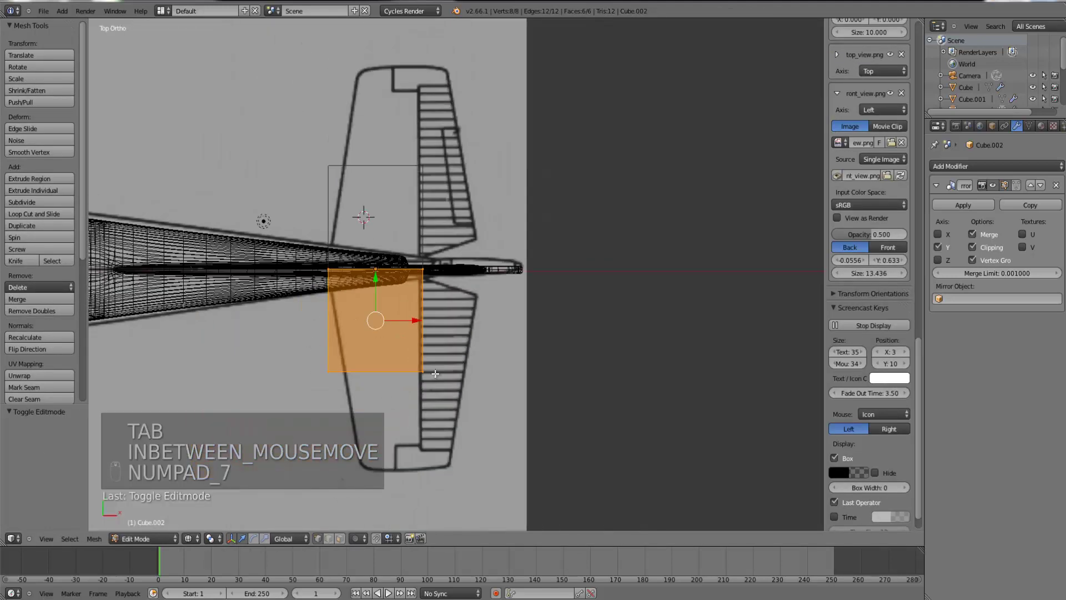
pyautogui.rightClick(412, 378)
pyautogui.press('b')
pyautogui.moveTo(445, 386); pyautogui.dragTo(408, 300)
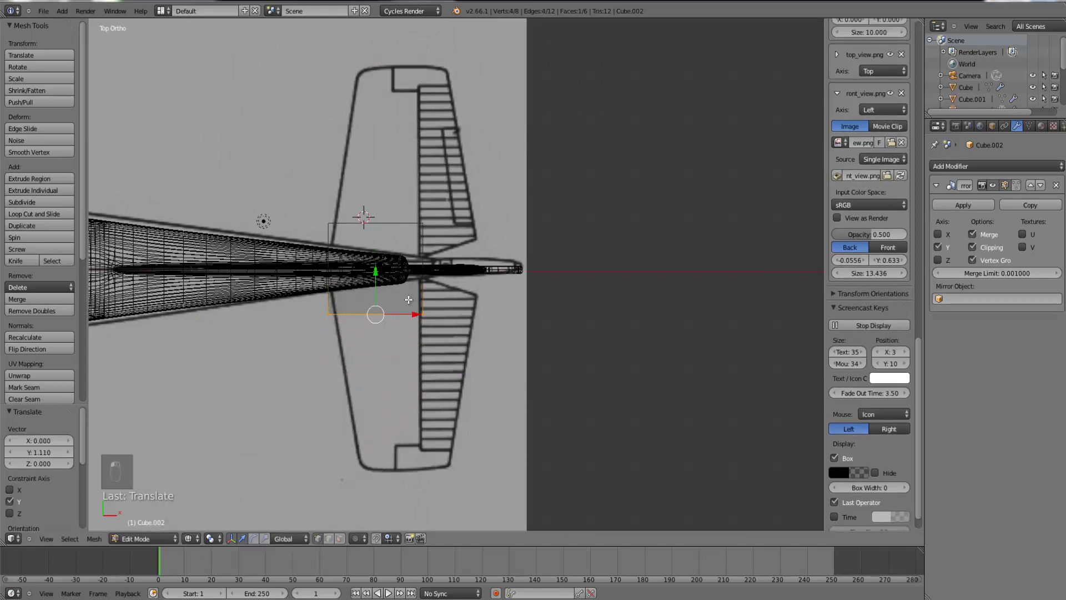
# - Fit the outer end of the stabilizer block to the top-view outline by shifting its corners along X, the last by -0.02951
pyautogui.scroll(3, 432, 304)
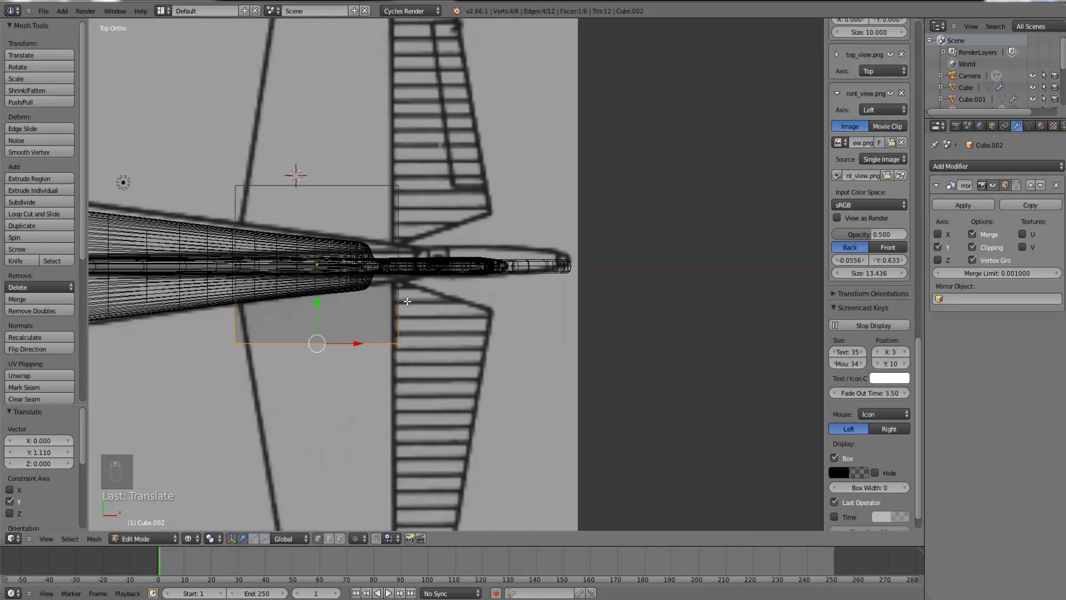
pyautogui.scroll(-2, 414, 294)
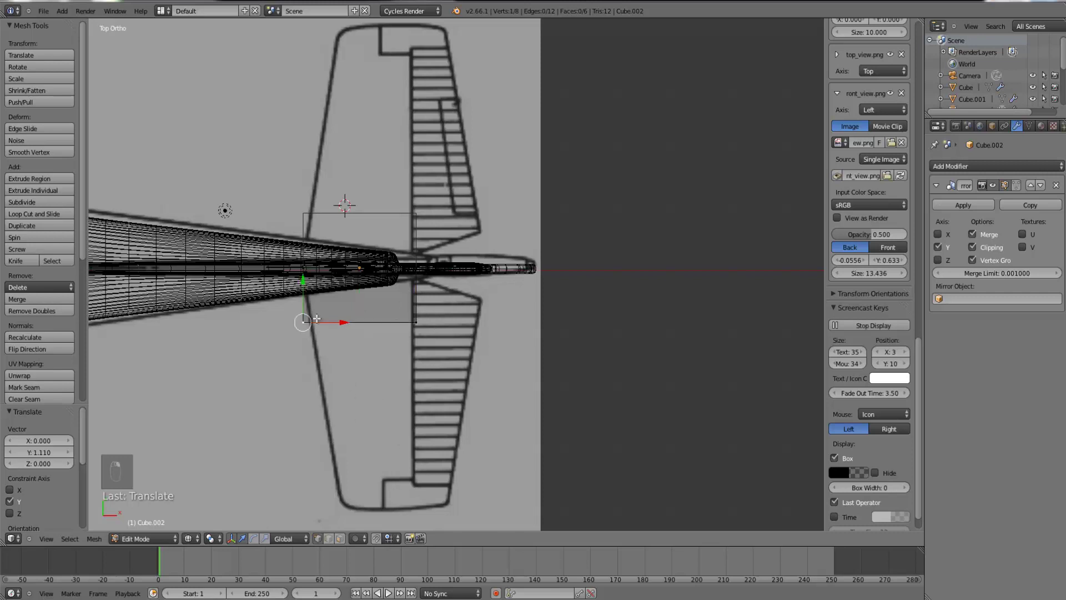
pyautogui.press('b')
pyautogui.moveTo(286, 312); pyautogui.dragTo(331, 325)
pyautogui.rightClick(426, 336)
pyautogui.press('b')
pyautogui.moveTo(441, 340)
pyautogui.mouseDown()
pyautogui.moveTo(410, 314)
pyautogui.moveTo(450, 336)
pyautogui.mouseUp()
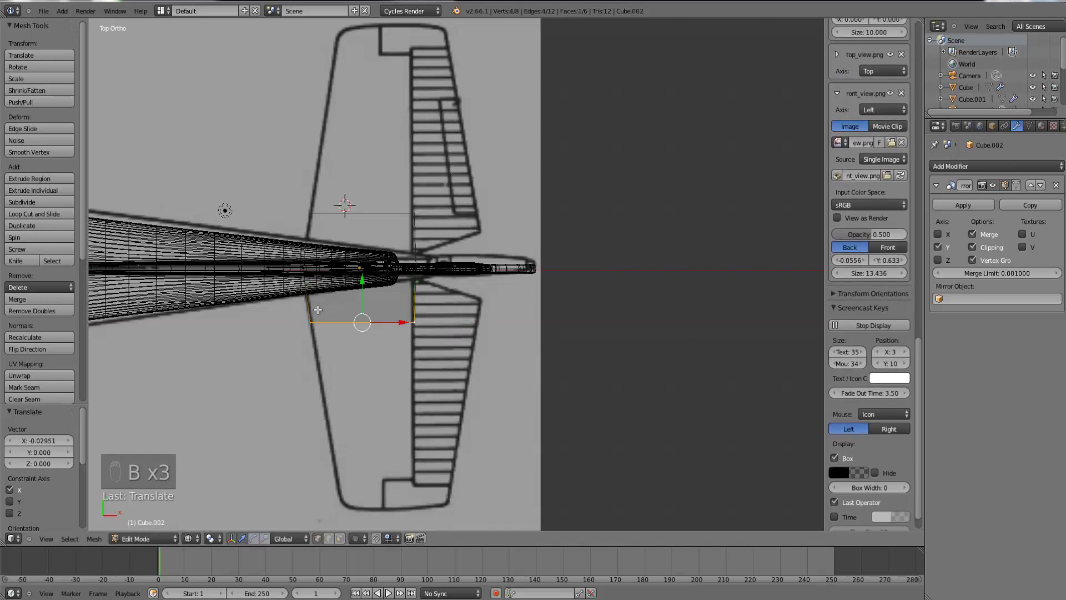
# - Move the block's whole leading edge 0.09838 along X, inside the top-view outline
pyautogui.rightClick(323, 327)
pyautogui.press('b')
pyautogui.moveTo(329, 341); pyautogui.dragTo(263, 240)
pyautogui.moveTo(332, 295); pyautogui.dragTo(337, 298)
# - Extrude the leading edge forward in front view and scale the new edge by 0.671 along Z
pyautogui.press('KP_1')
pyautogui.scroll(3, 351, 283)
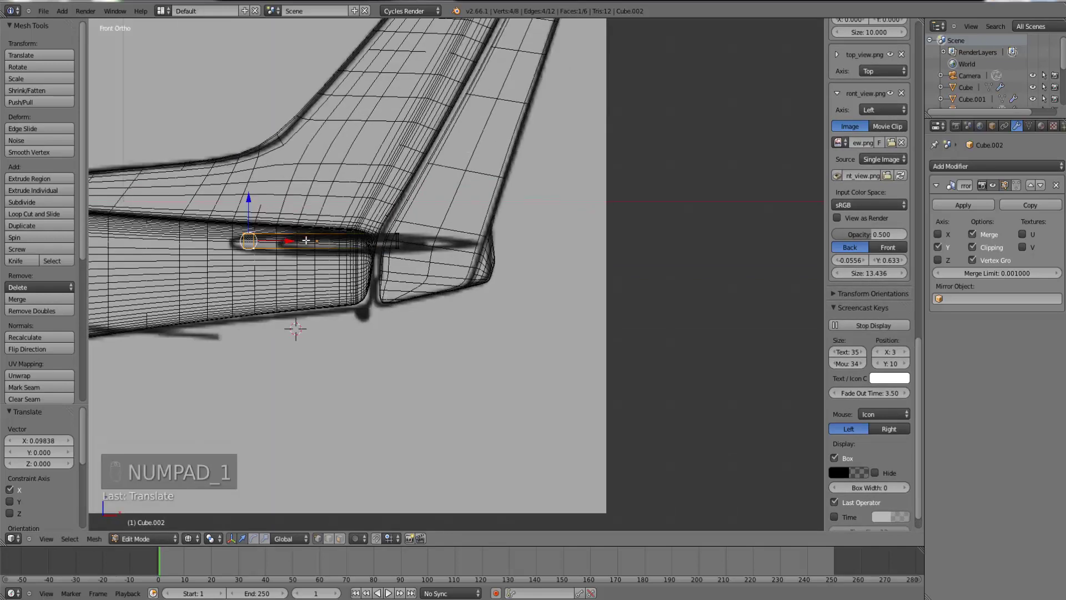
pyautogui.press('e')
pyautogui.click(296, 241)
pyautogui.press('s')
pyautogui.click(277, 243)
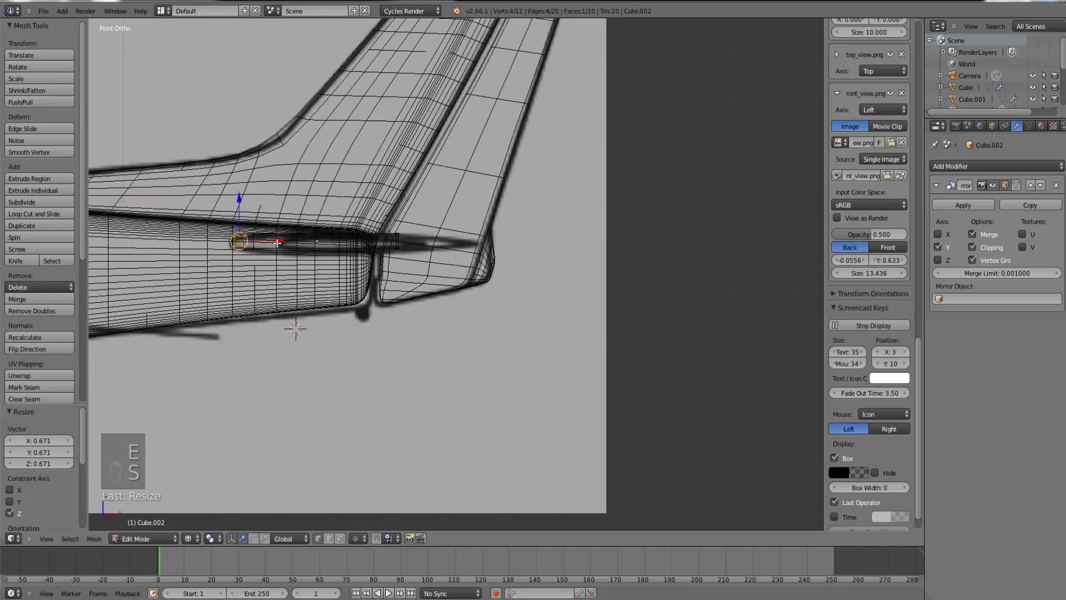
# - Check the narrowed leading edge in solid shading, and shift it slightly rearward along X to match the top reference
pyautogui.press('Tab')
pyautogui.press('z')
pyautogui.moveTo(319, 267); pyautogui.dragTo(317, 270, button='middle')
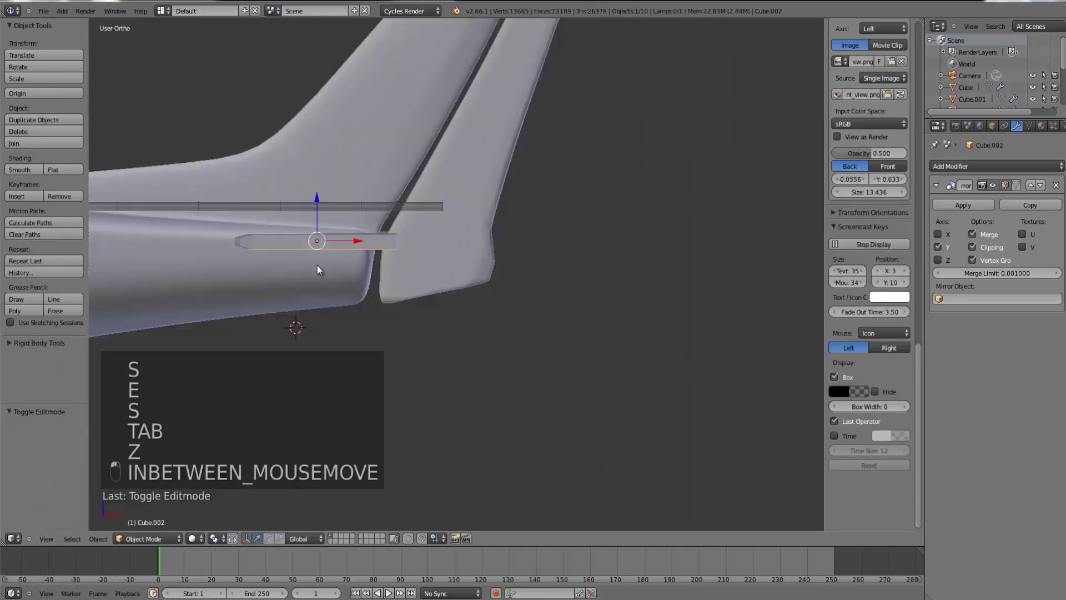
pyautogui.press('KP_7')
pyautogui.press('Tab')
pyautogui.press('z')
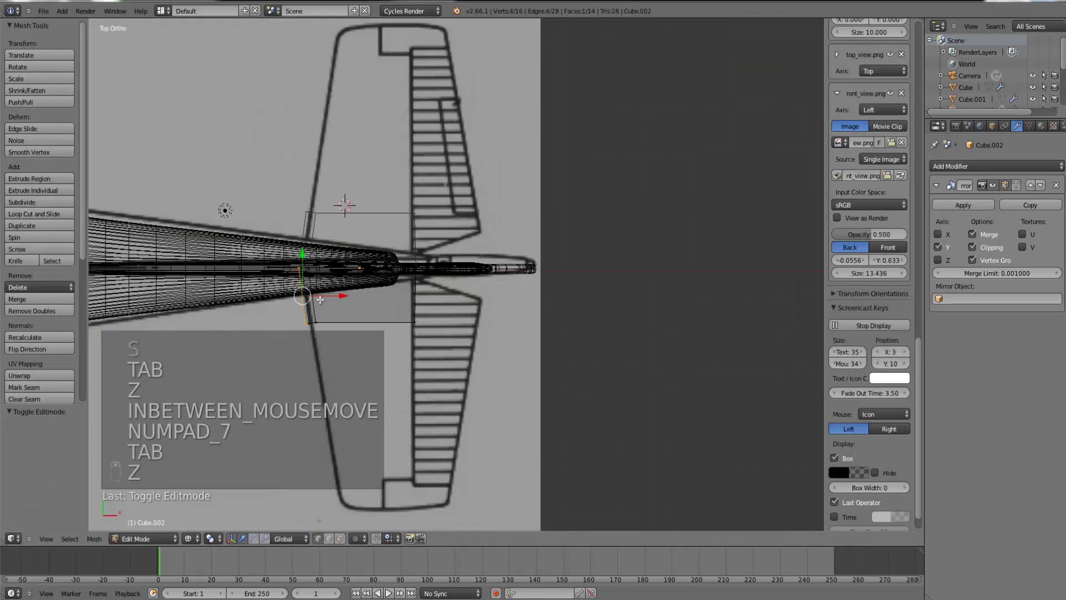
pyautogui.press('b')
pyautogui.moveTo(352, 338); pyautogui.dragTo(291, 253)
pyautogui.moveTo(336, 297); pyautogui.dragTo(339, 296)
# - Move the stabilizer block's trailing edge -0.115 along X, in front of the hinge line
pyautogui.rightClick(416, 322)
pyautogui.press('b')
pyautogui.moveTo(431, 334); pyautogui.dragTo(408, 223)
pyautogui.press('KP_1')
pyautogui.scroll(3, 407, 228)
# - Thin the trailing edge along Z, and extrude it 0.04744 rearward with the new edge scaled by 0.693 along Z
pyautogui.press('s')
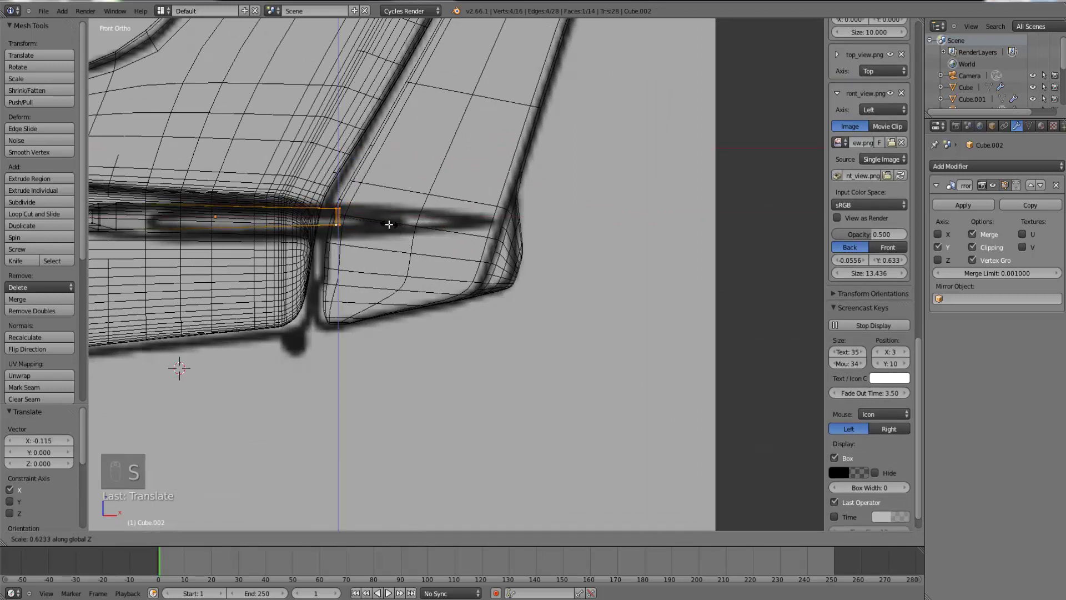
pyautogui.click(395, 225)
pyautogui.press('s')
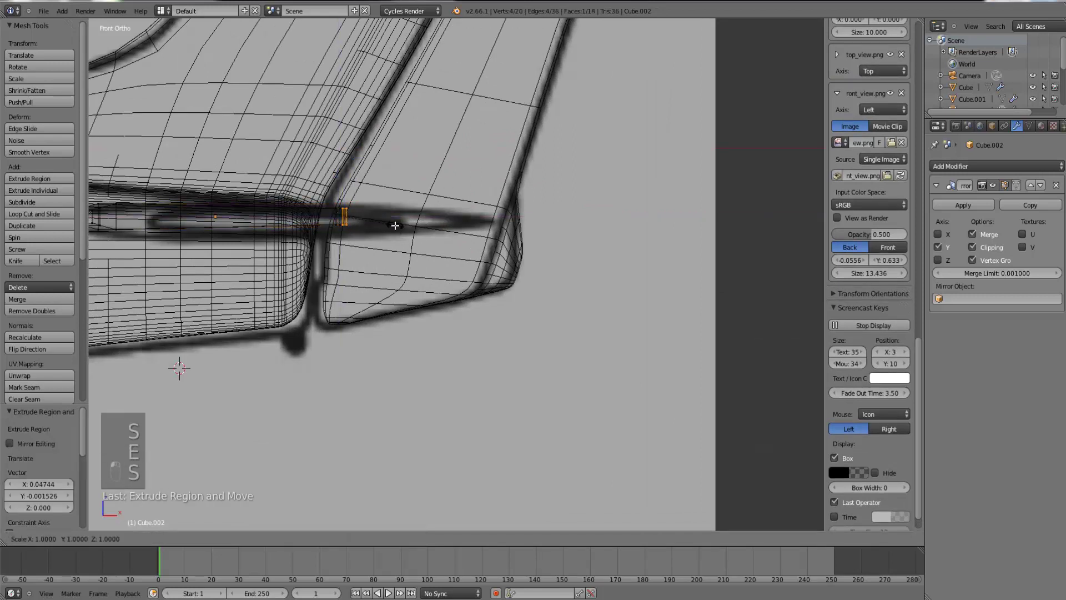
pyautogui.click(378, 228)
# - Adjust the stabilizer's trailing edge by 0.02050 along X to meet the hinge line in top view
pyautogui.press('KP_7')
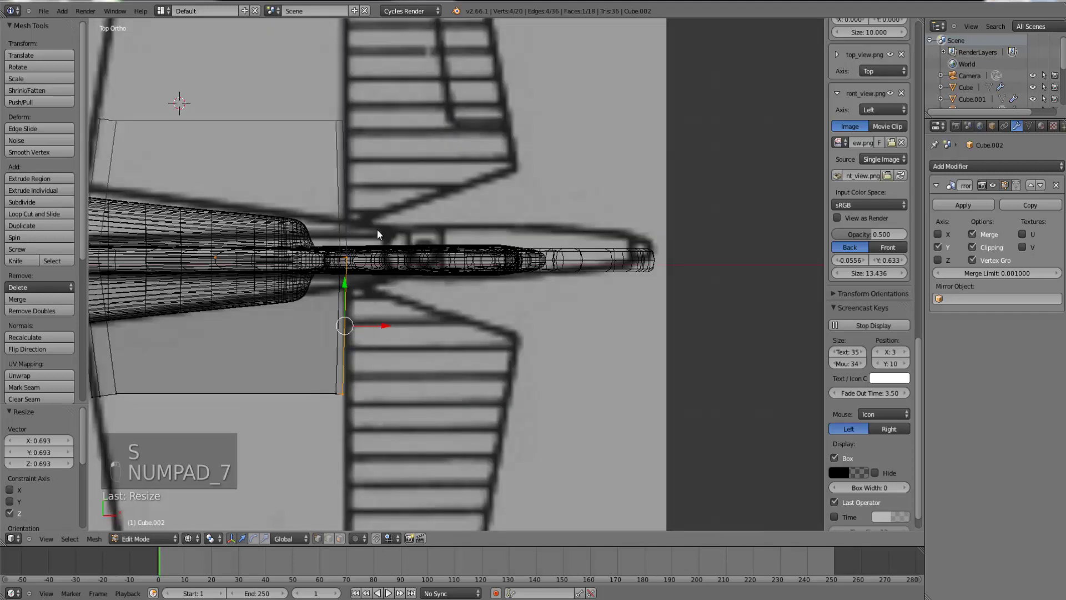
pyautogui.press('Tab')
pyautogui.press('Tab')
pyautogui.press('b')
pyautogui.press('b')
pyautogui.moveTo(361, 328); pyautogui.dragTo(206, 327)
# - Extrude the stabilizer's outer end outward, scale it by 0.883 along X, and move it 0.05903 in X and -0.009838 in Y onto the outline
pyautogui.press('b')
pyautogui.scroll(-2, 207, 327)
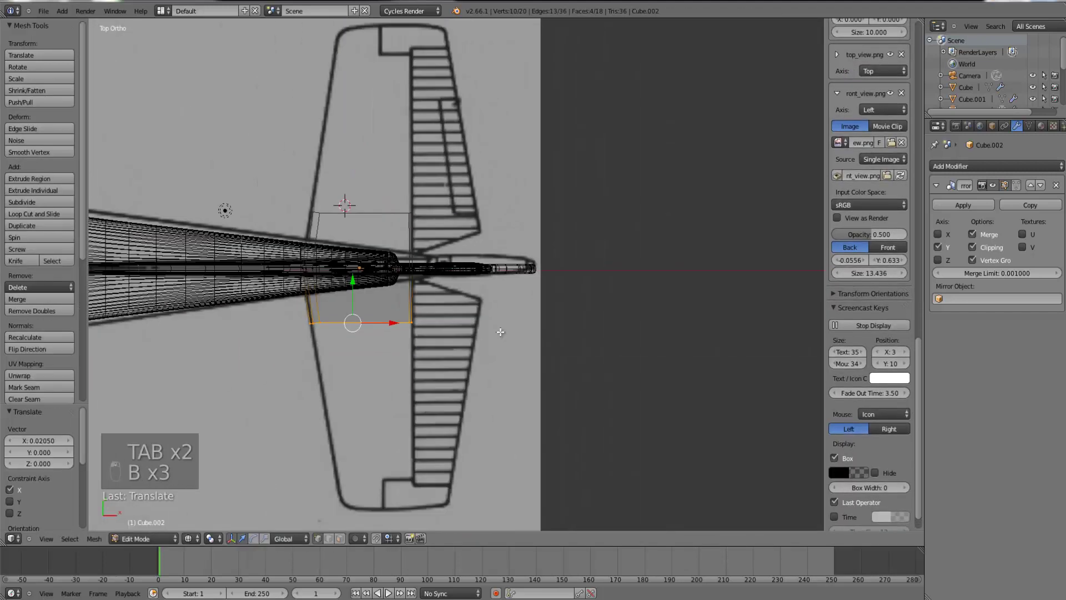
pyautogui.press('e')
pyautogui.click(503, 404)
pyautogui.press('s')
pyautogui.press('x')
pyautogui.click(496, 420)
pyautogui.press('g')
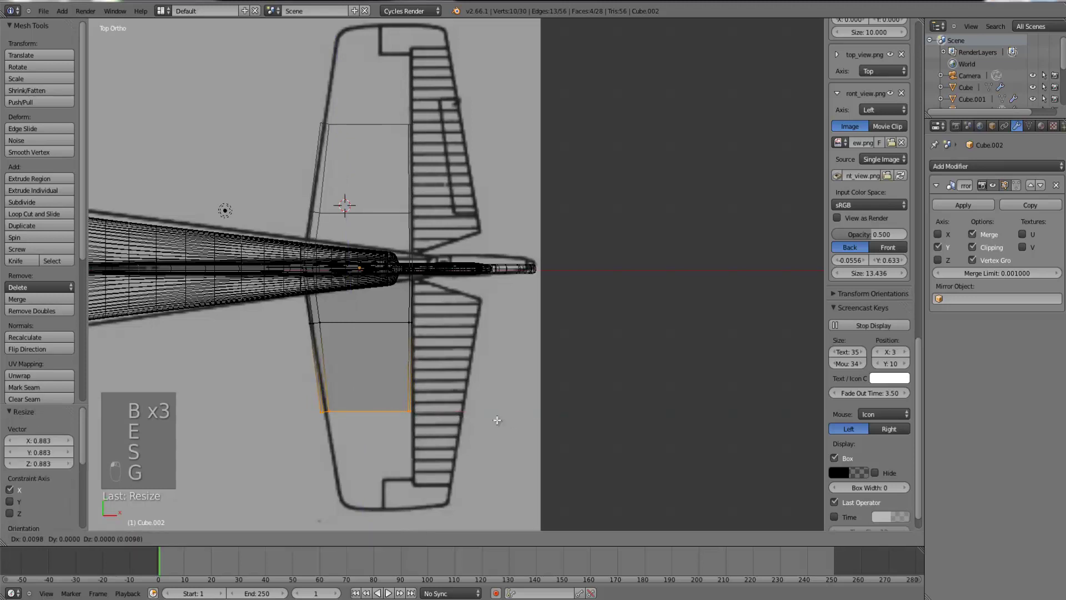
pyautogui.click(494, 422)
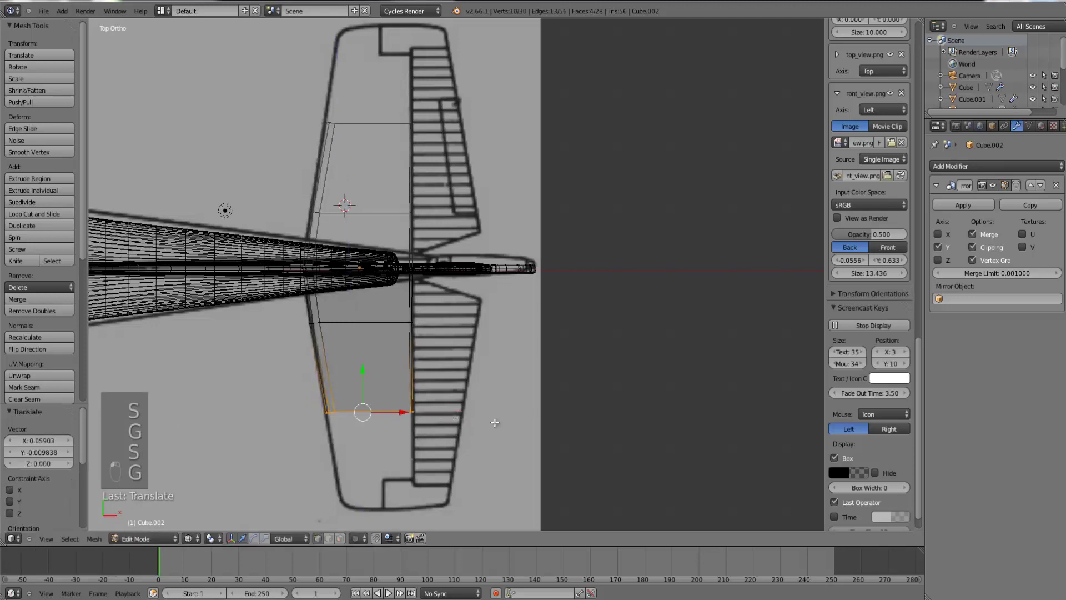
# - Extrude another section outward toward the tip and scale its end by 0.917 along X
pyautogui.press('e')
pyautogui.click(492, 470)
pyautogui.press('s')
pyautogui.press('x')
pyautogui.click(490, 482)
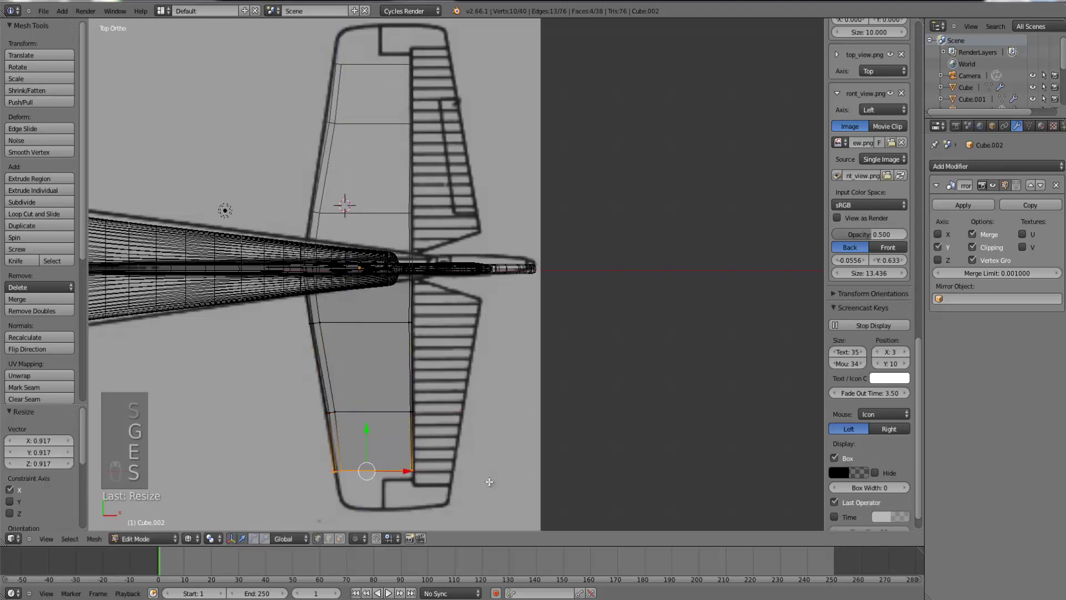
# - Refine the new section's end by scaling it 0.991 along X and moving it -0.03935 in X and -0.138 in Y
pyautogui.press('g')
pyautogui.press('s')
pyautogui.click(491, 485)
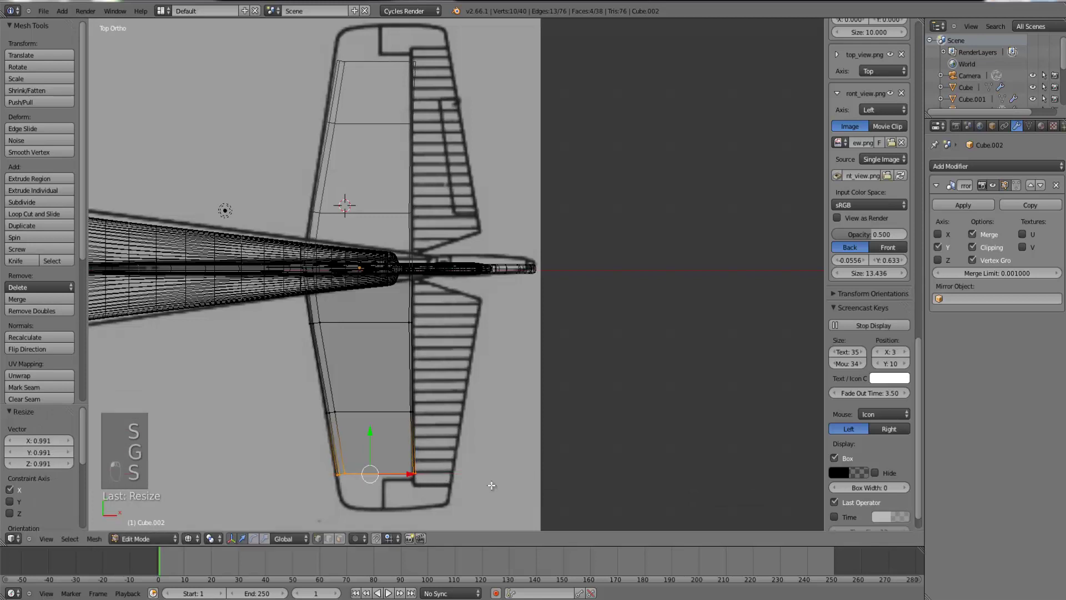
pyautogui.press('g')
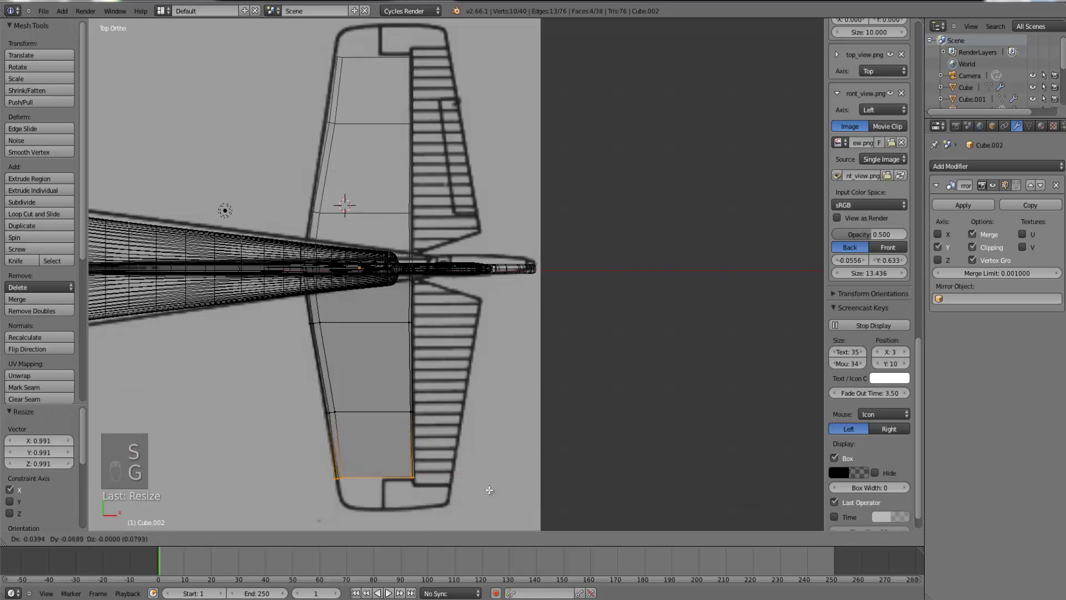
pyautogui.click(489, 493)
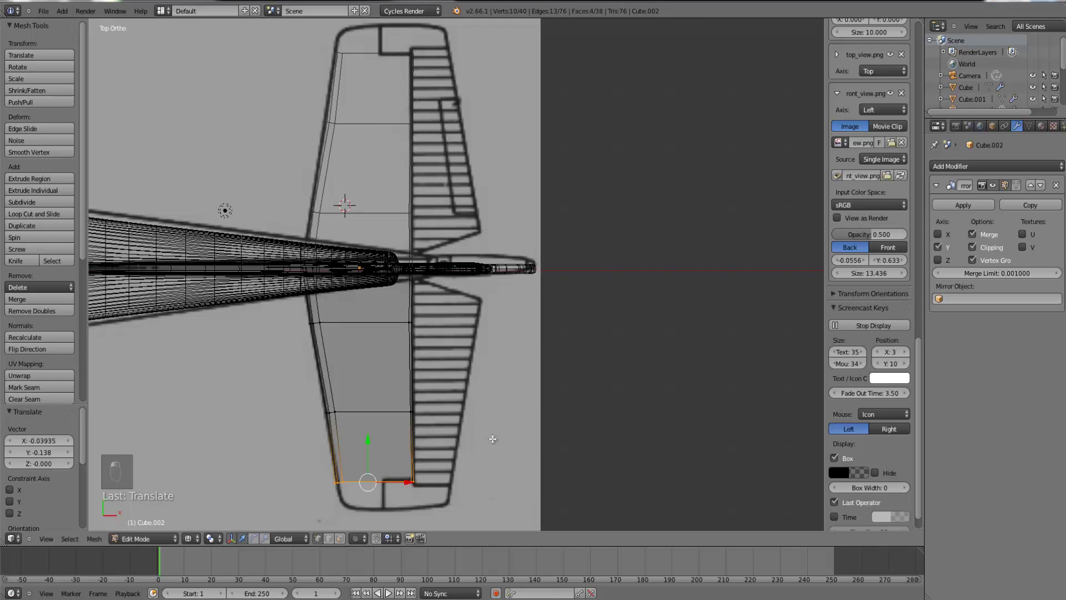
# - Extrude the tip section -0.401 along Y, and shift its end 0.05903 in X and -0.009838 in Y
pyautogui.press('e')
pyautogui.click(499, 425)
pyautogui.press('g')
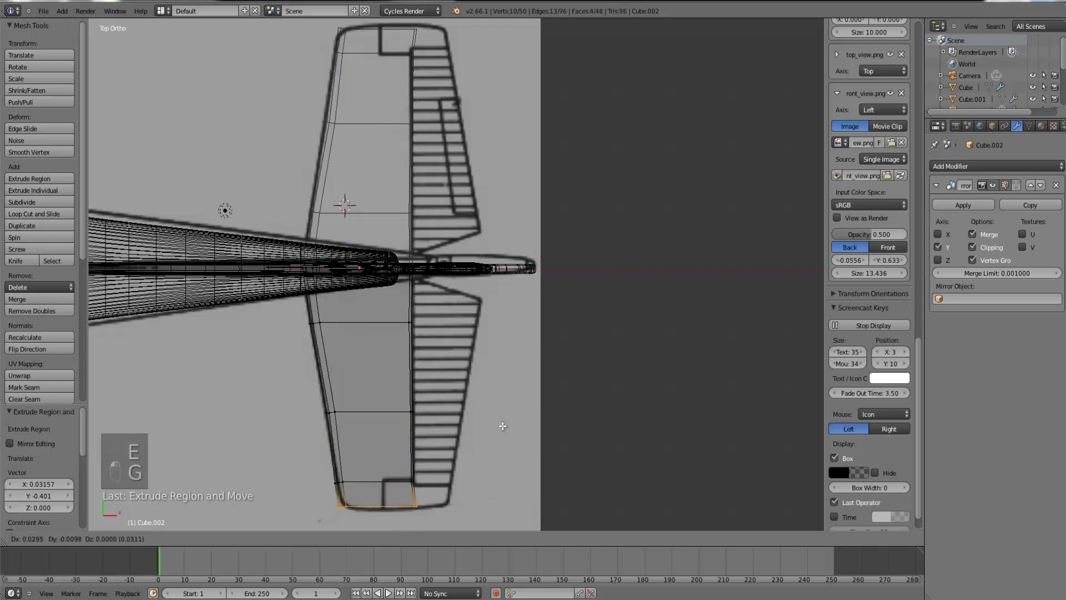
pyautogui.click(498, 427)
pyautogui.press('s')
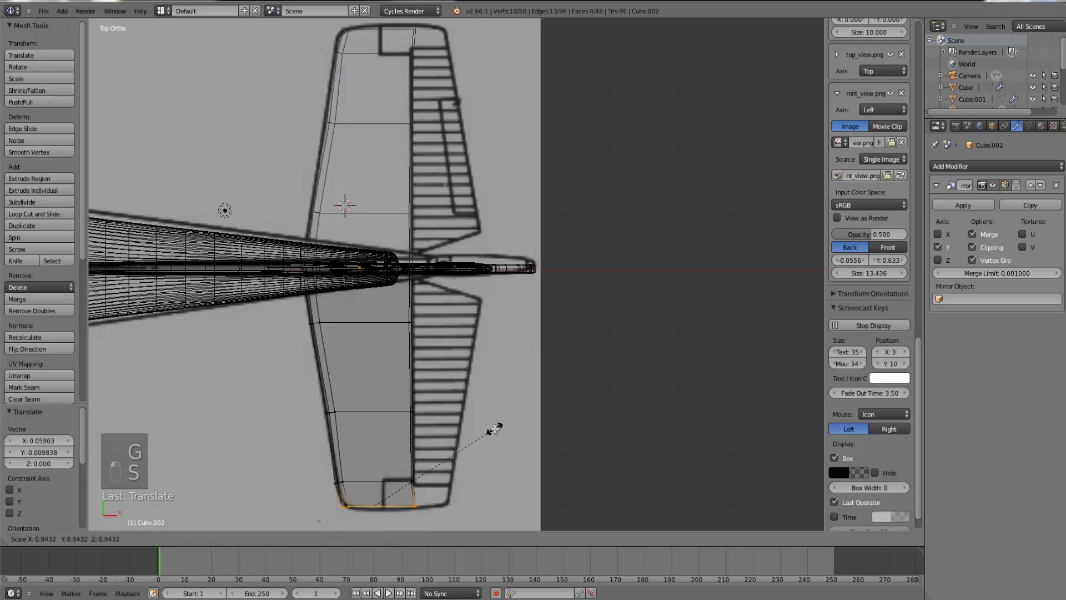
pyautogui.rightClick(496, 429)
# - Move the tip's rear corner vertices -0.07138 in X and -0.005491 in Y to line up with the hinge line
pyautogui.press('KP_1')
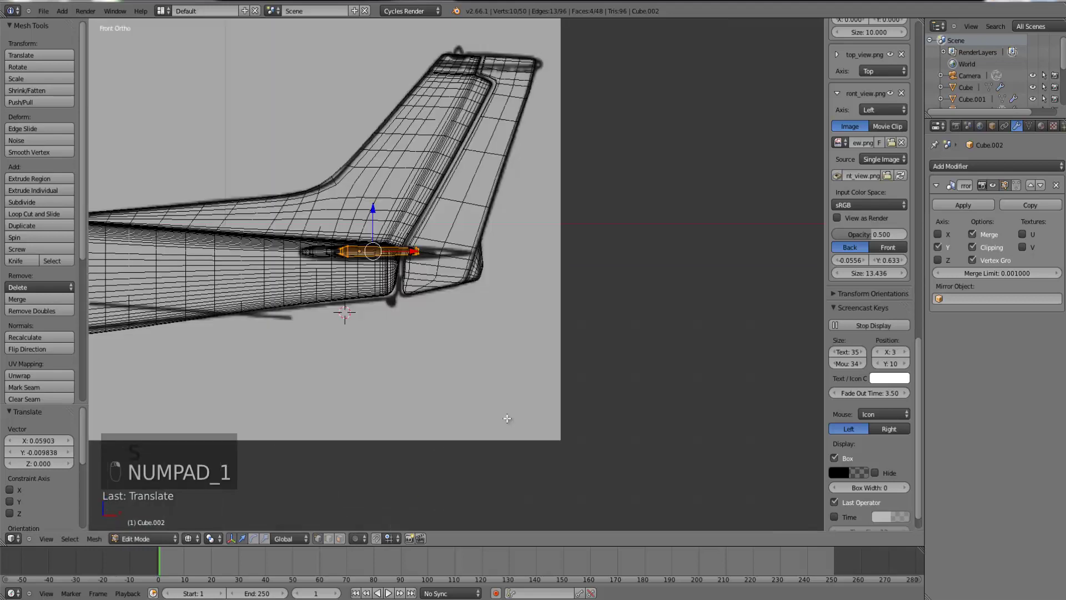
pyautogui.press('ctrl+KP_3')
pyautogui.press('KP_7')
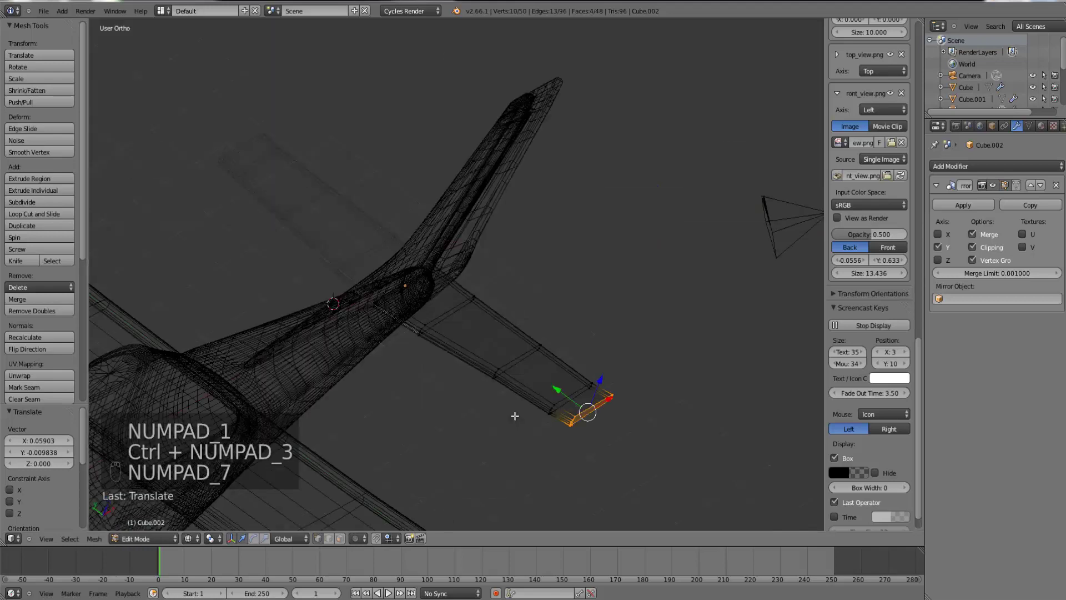
pyautogui.rightClick(416, 473)
pyautogui.press('ctrl+KP_Decimal')
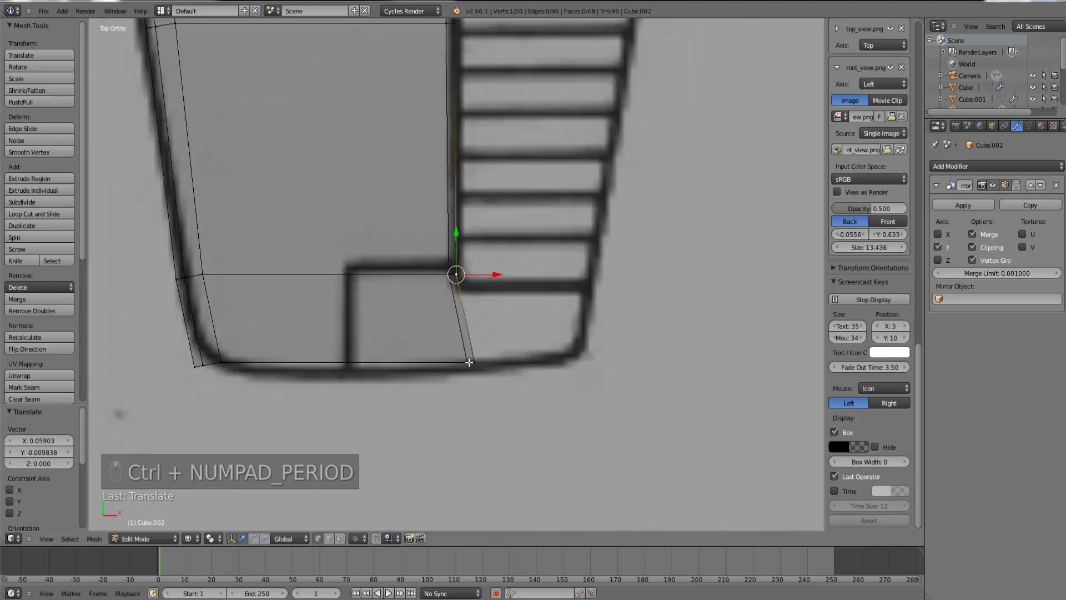
pyautogui.rightClick(469, 362)
pyautogui.press('b')
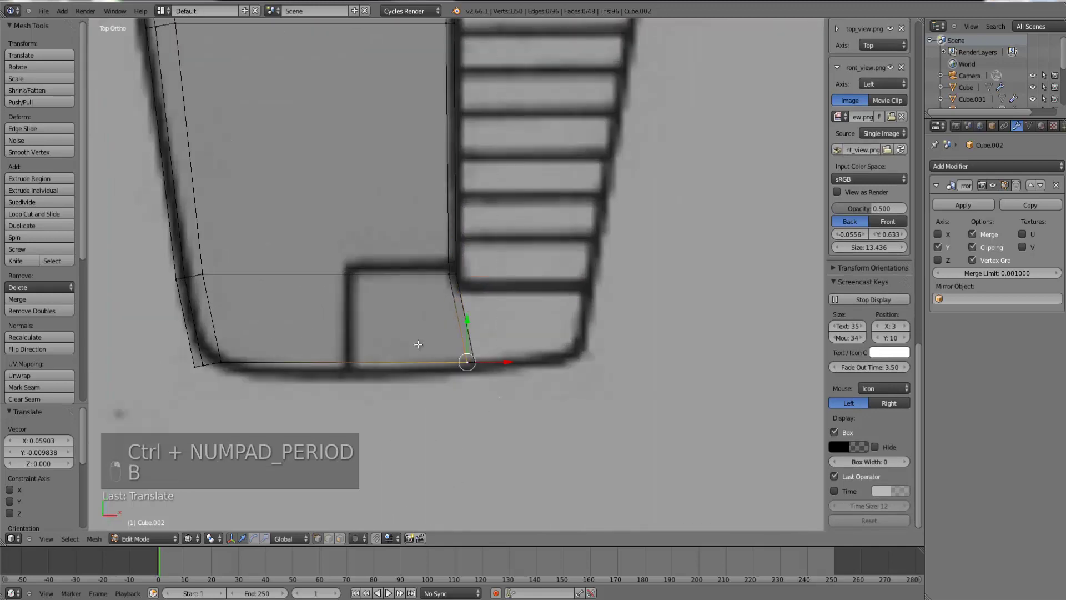
pyautogui.moveTo(416, 343); pyautogui.dragTo(645, 391)
pyautogui.press('g')
pyautogui.click(633, 391)
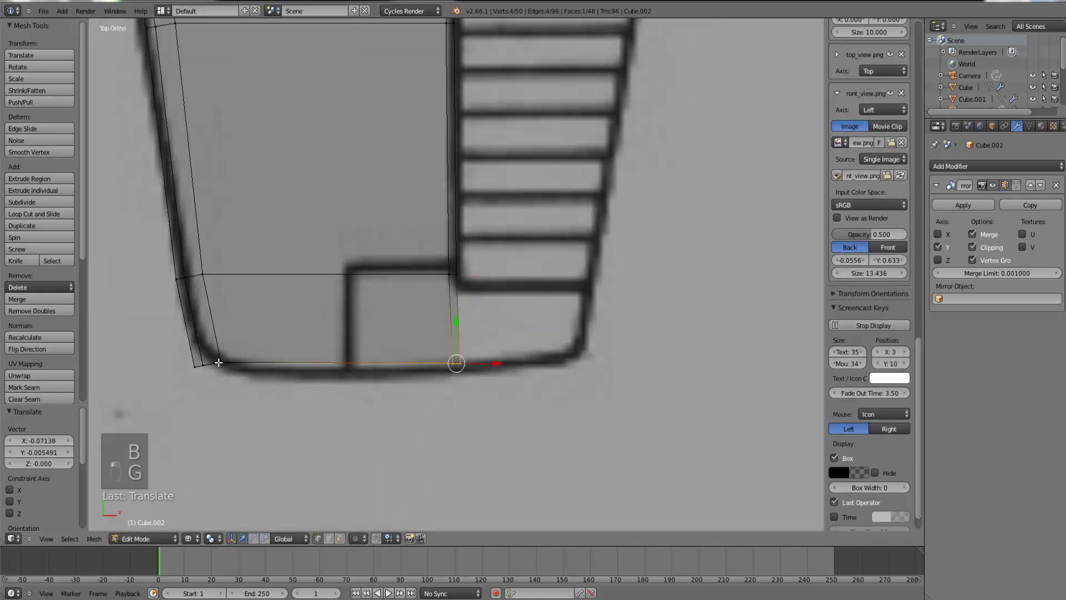
# - Rotate the tip's front corner vertices by 29.298° and move them 0.0302 along Y to follow the rounded outline
pyautogui.press('b')
pyautogui.moveTo(184, 300); pyautogui.dragTo(355, 380)
pyautogui.press('r')
pyautogui.click(305, 395)
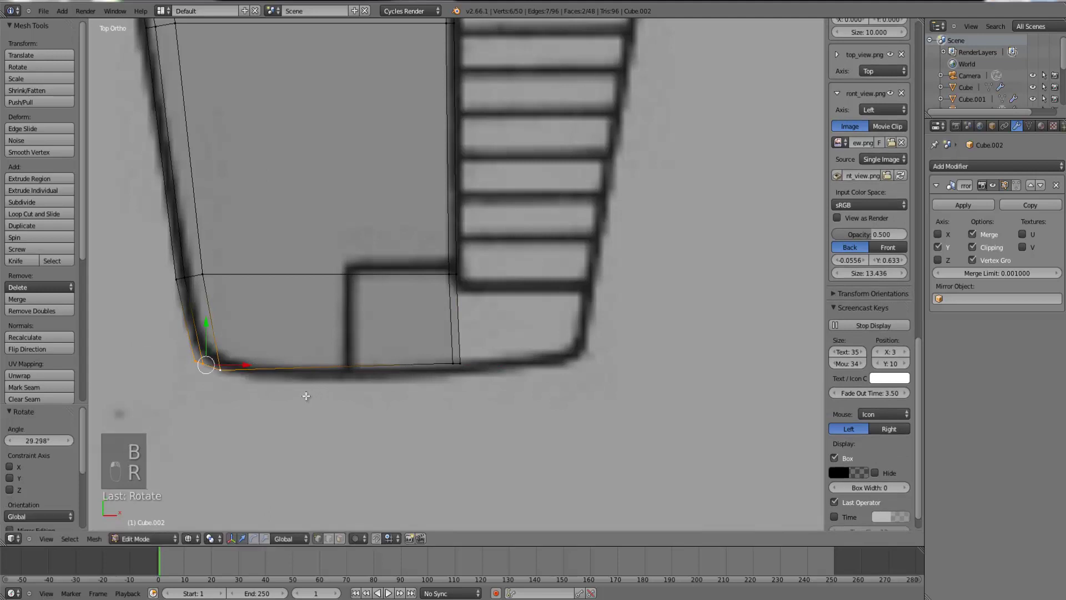
pyautogui.press('g')
pyautogui.click(305, 388)
# - Move the edge loop just inside the tip -0.04118 along Y
pyautogui.rightClick(451, 272)
pyautogui.press('b')
pyautogui.moveTo(431, 261); pyautogui.dragTo(466, 283)
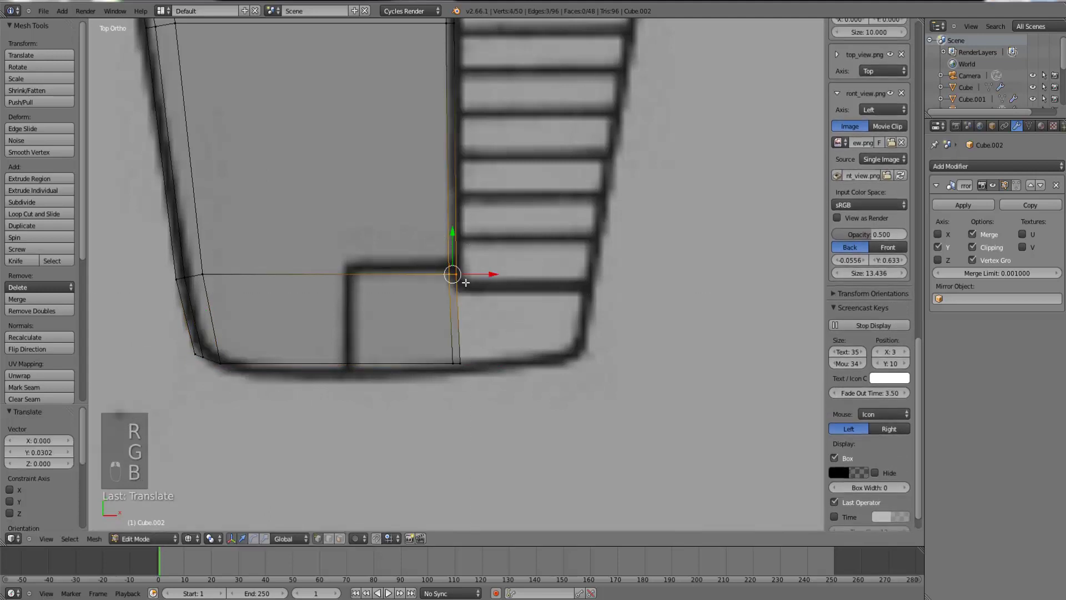
pyautogui.moveTo(288, 235); pyautogui.dragTo(293, 248)
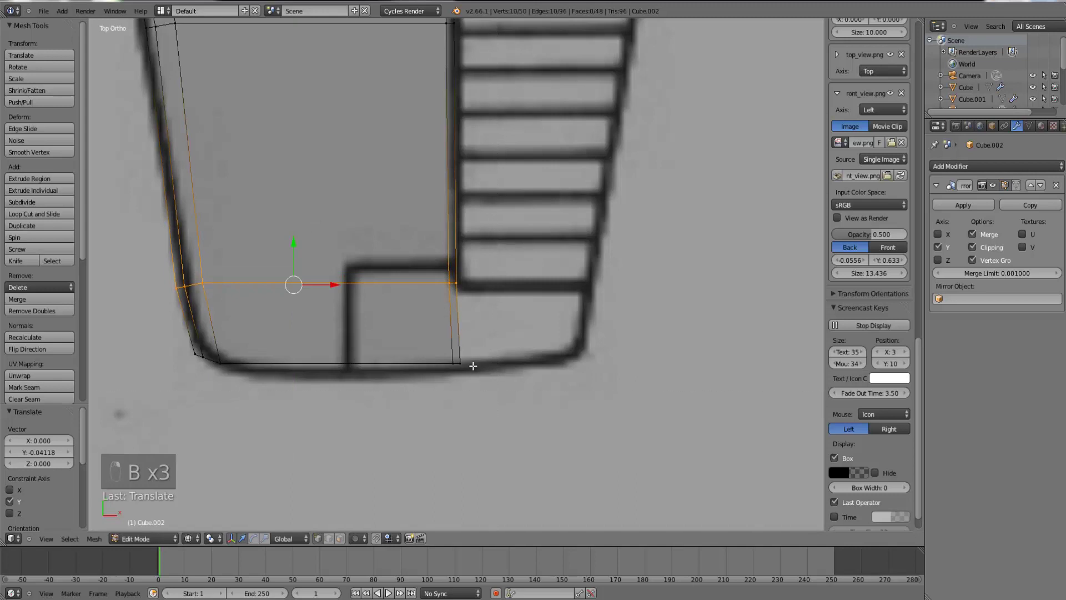
# - Extrude the tip section's rear face backward past the hinge line, and move its end 0.09060 in X and 0.146 in Y
pyautogui.press('b')
pyautogui.moveTo(473, 366); pyautogui.dragTo(450, 356)
pyautogui.moveTo(464, 361); pyautogui.dragTo(509, 361, button='middle')
pyautogui.press('z')
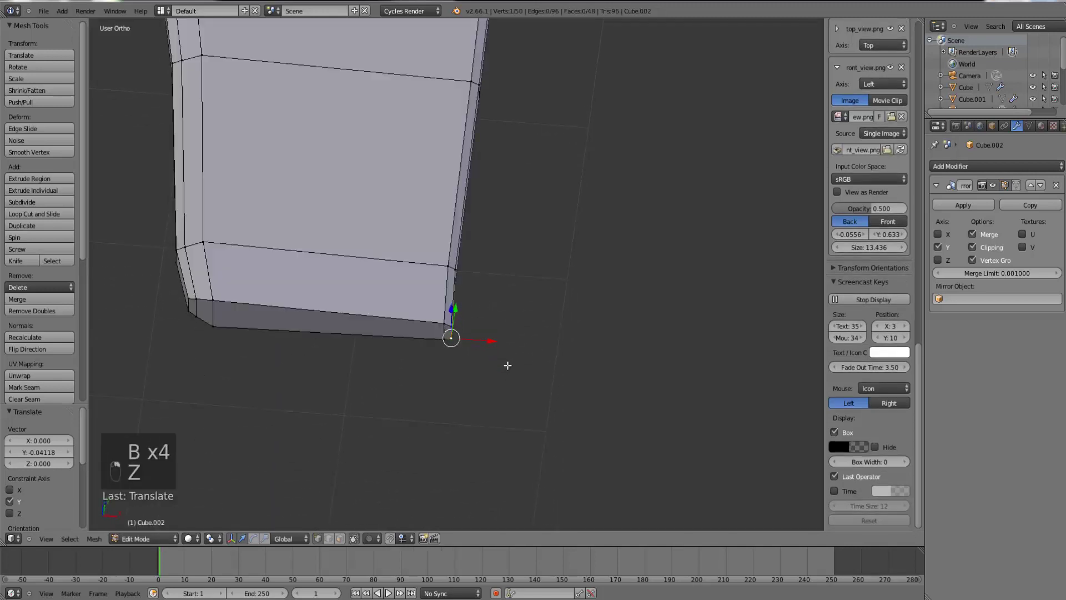
pyautogui.press('KP_7')
pyautogui.press('z')
pyautogui.press('b')
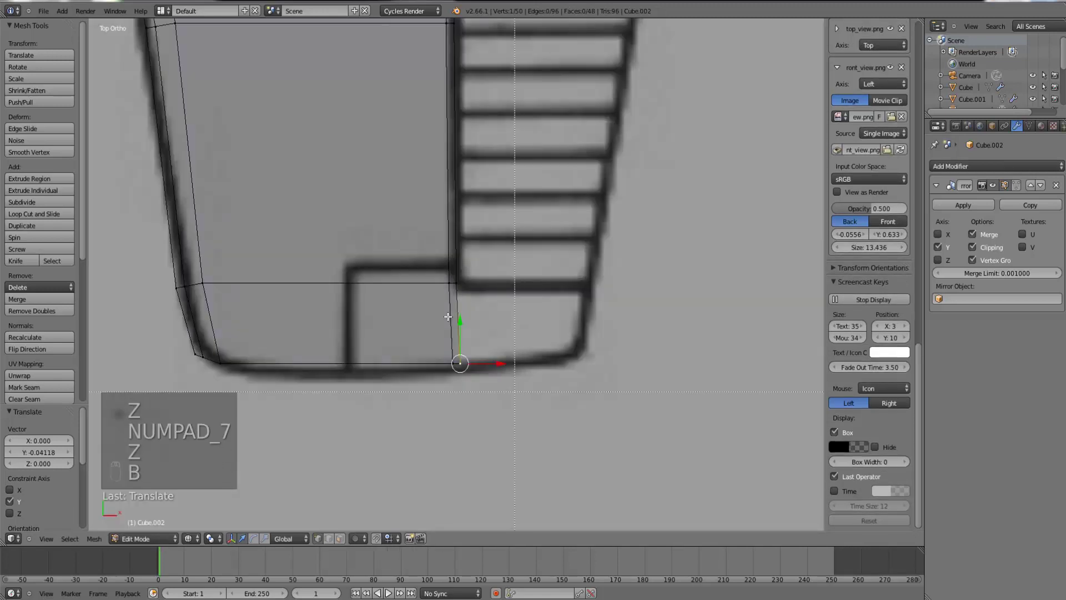
pyautogui.moveTo(507, 373); pyautogui.dragTo(406, 230)
pyautogui.press('e')
pyautogui.click(622, 306)
pyautogui.press('g')
pyautogui.click(649, 307)
# - Move the tip extension's outer rear corner vertices -0.135 in X and 0.03569 in Y, and adjust them 0.04942 in X and -0.005491 in Y
pyautogui.press('z')
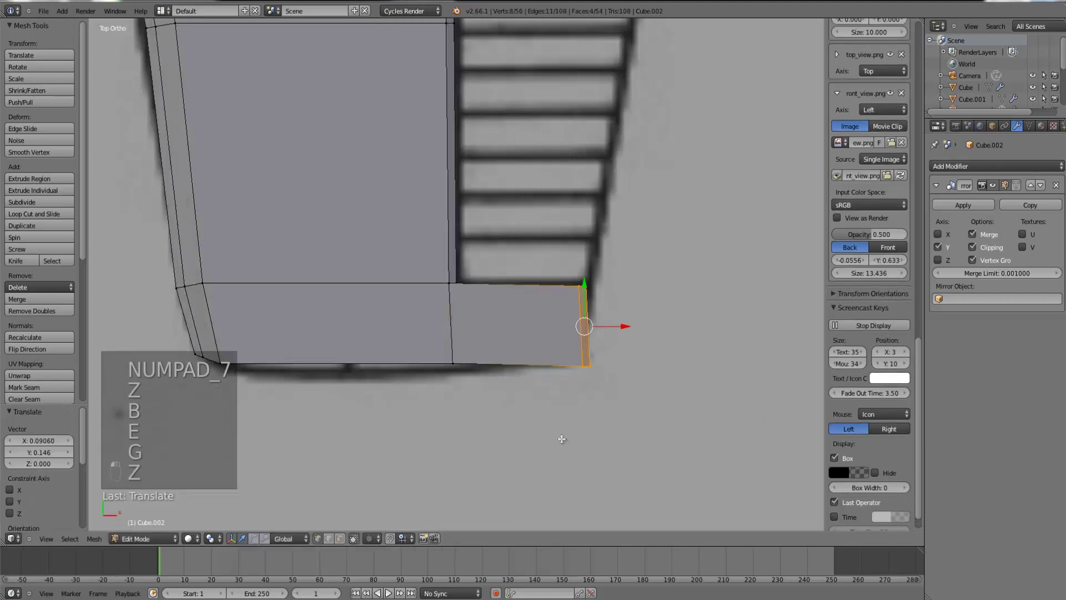
pyautogui.moveTo(559, 438)
pyautogui.mouseDown(button='middle')
pyautogui.moveTo(540, 323)
pyautogui.moveTo(474, 300)
pyautogui.moveTo(342, 291)
pyautogui.mouseUp(button='middle')
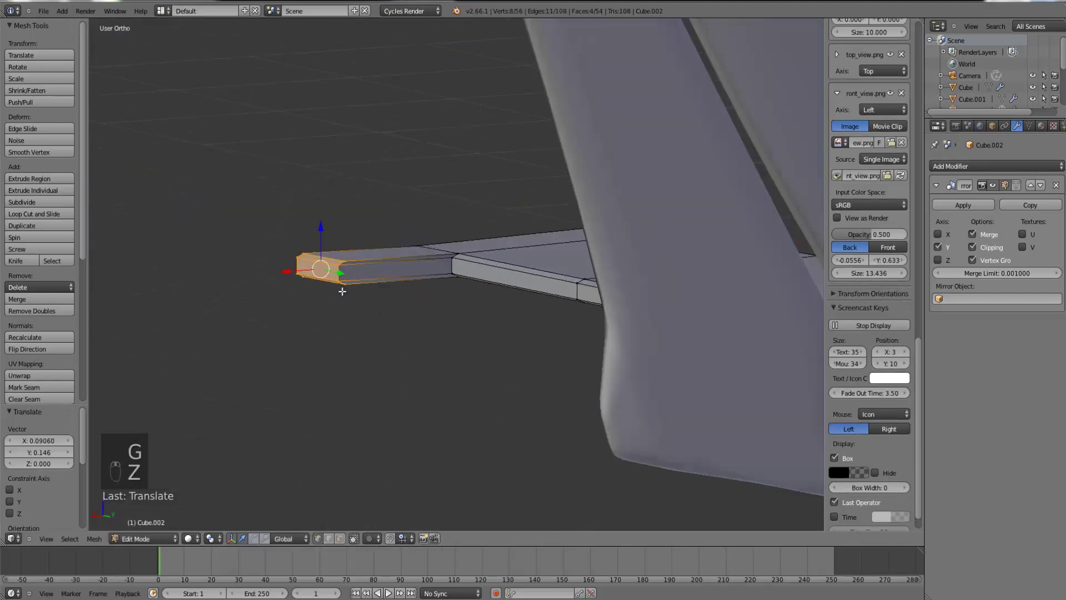
pyautogui.press('KP_7')
pyautogui.press('z')
pyautogui.rightClick(580, 377)
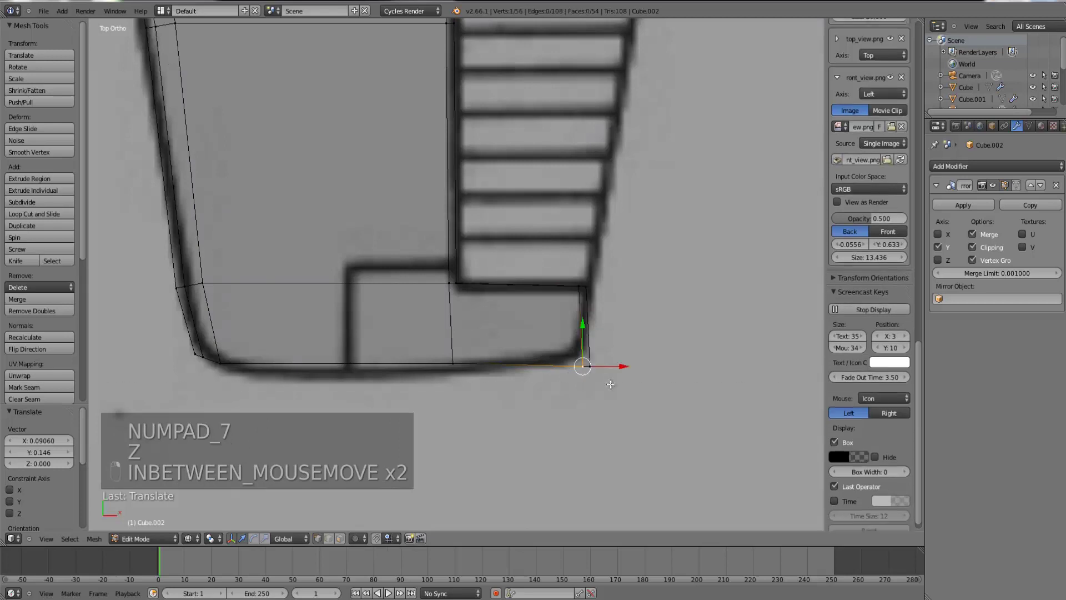
pyautogui.press('b')
pyautogui.moveTo(562, 347); pyautogui.dragTo(642, 388)
pyautogui.press('g')
pyautogui.click(615, 379)
pyautogui.press('b')
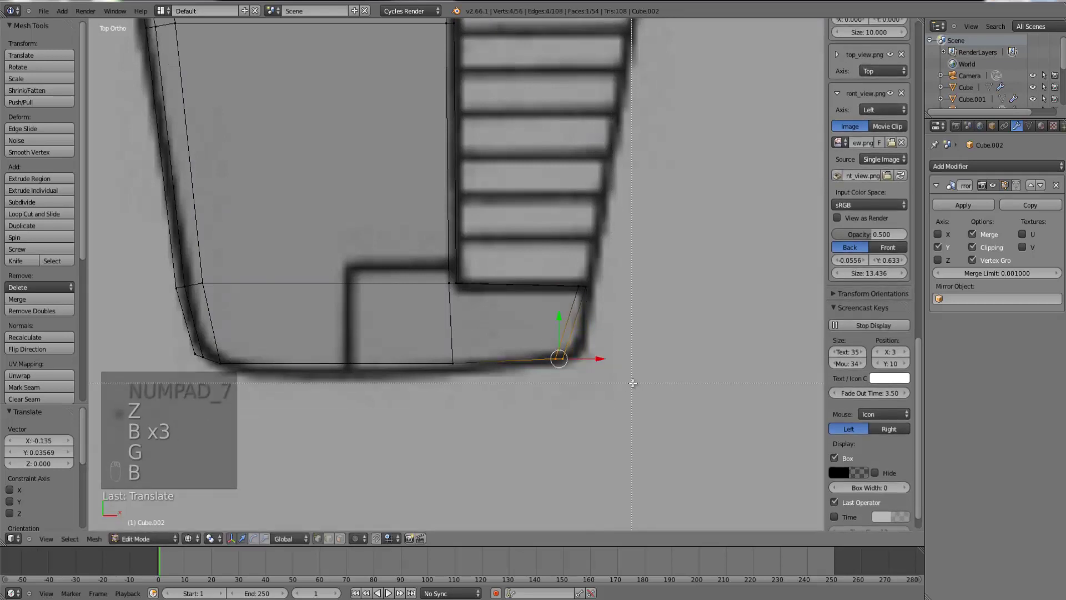
pyautogui.press('g')
pyautogui.click(452, 303)
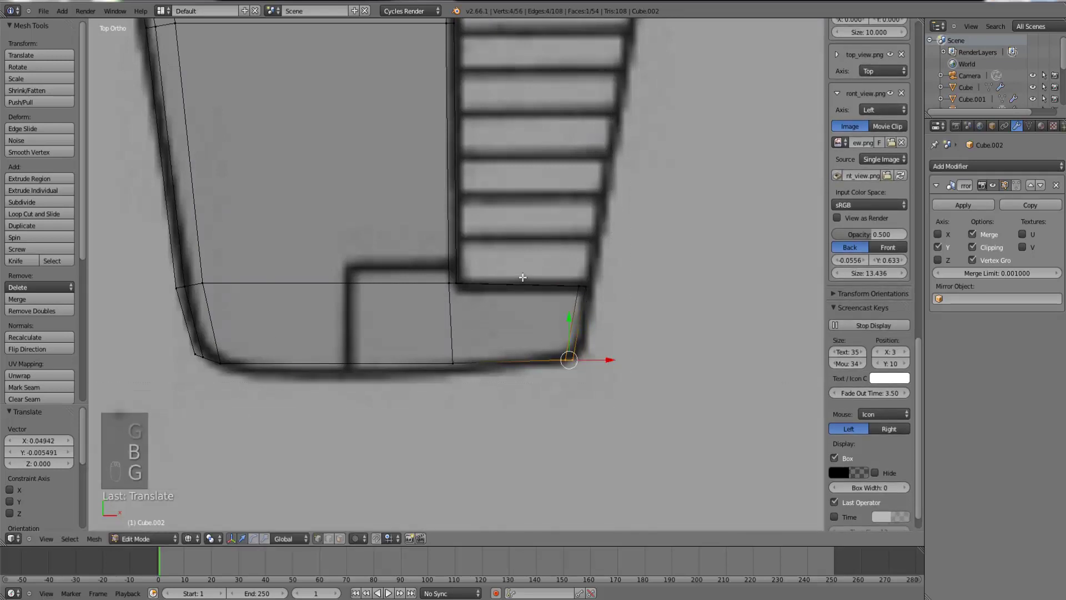
# - Examine the stabilizer's overall shape on the airplane and compare its tip with the top reference
pyautogui.press('Tab')
pyautogui.press('z')
pyautogui.scroll(-8, 518, 314)
pyautogui.moveTo(524, 342); pyautogui.dragTo(553, 297, button='middle')
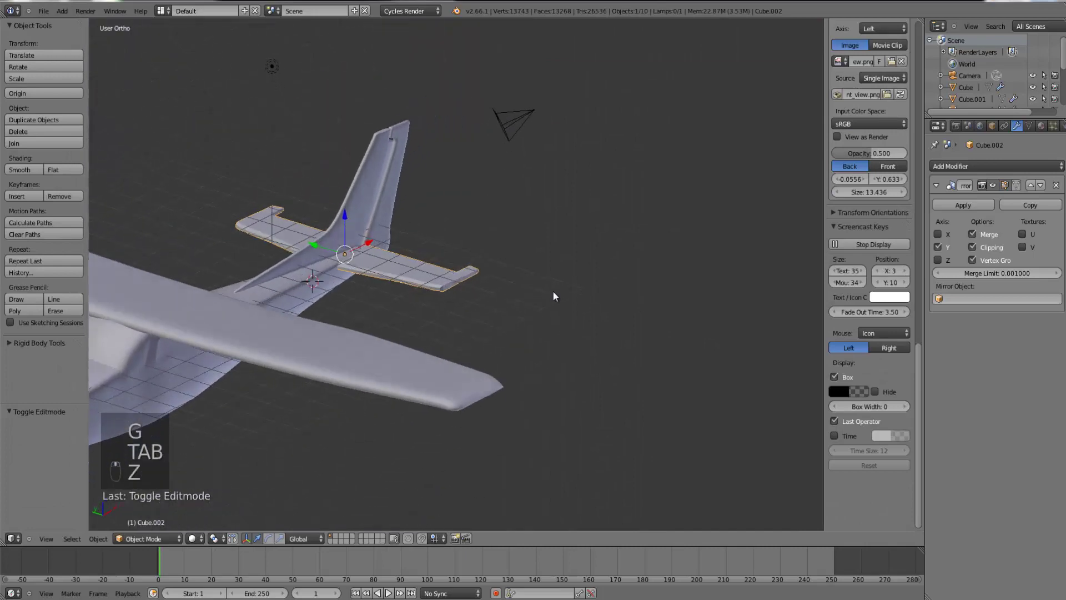
pyautogui.press('KP_7')
pyautogui.scroll(8, 591, 255)
pyautogui.press('Tab')
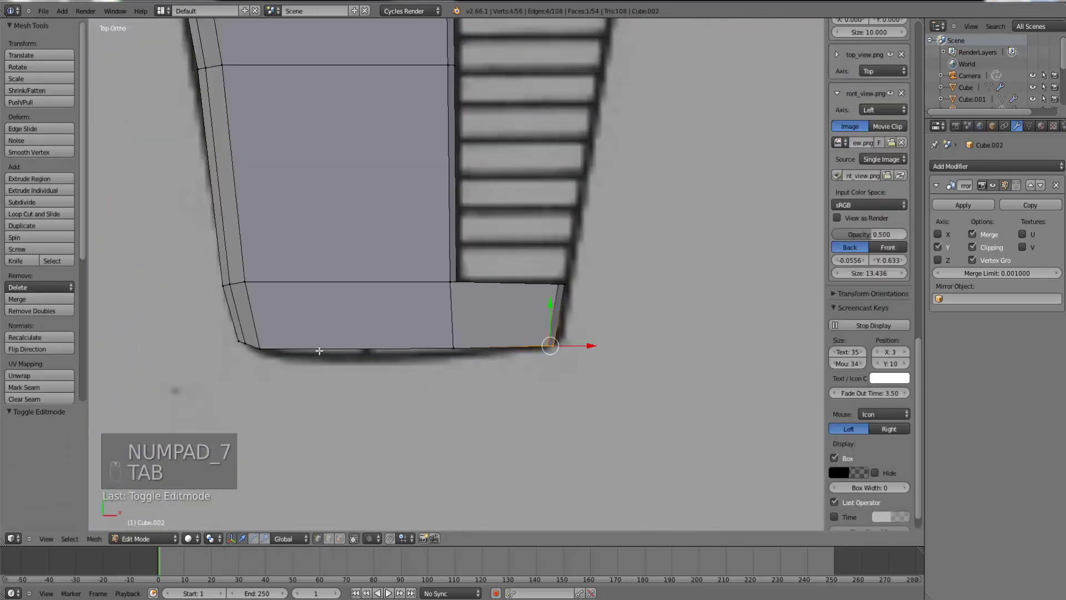
pyautogui.press('z')
pyautogui.rightClick(247, 284)
pyautogui.press('b')
pyautogui.press('b')
pyautogui.moveTo(217, 251); pyautogui.dragTo(276, 284)
pyautogui.press('Tab')
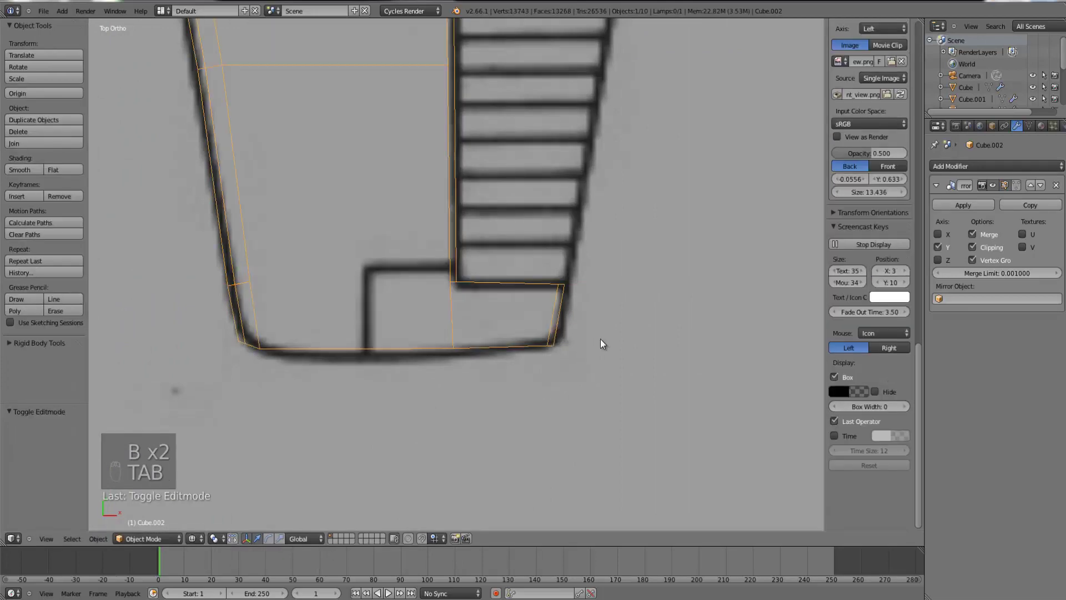
pyautogui.press('z')
pyautogui.press('Tab')
pyautogui.scroll(2, 519, 397)
pyautogui.press('z')
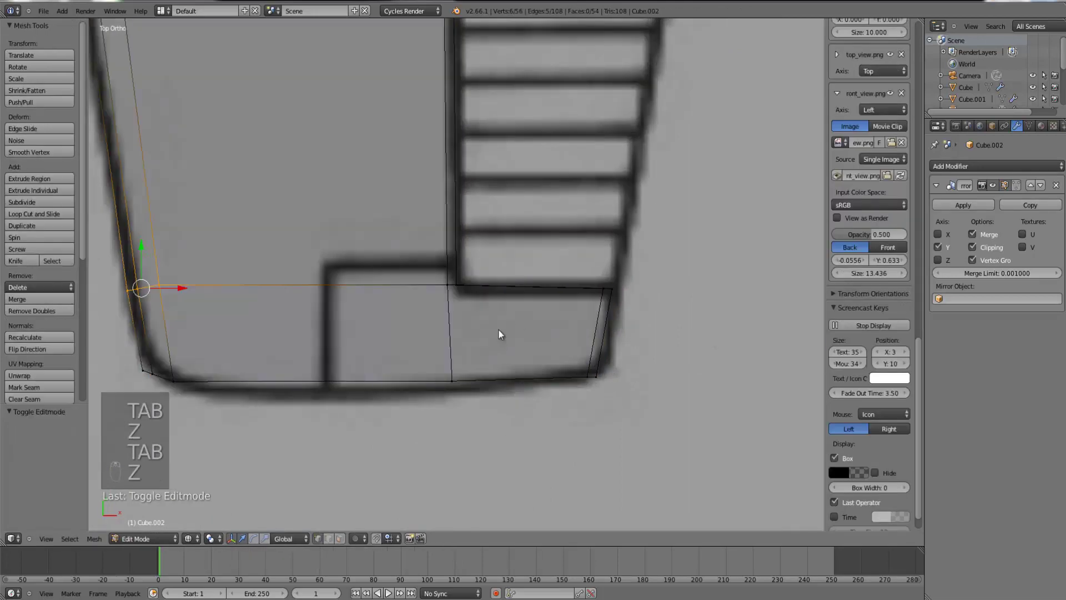
# - Add a Subdivision Surface modifier to the horizontal stabilizer
pyautogui.press('Tab')
pyautogui.click(952, 168)
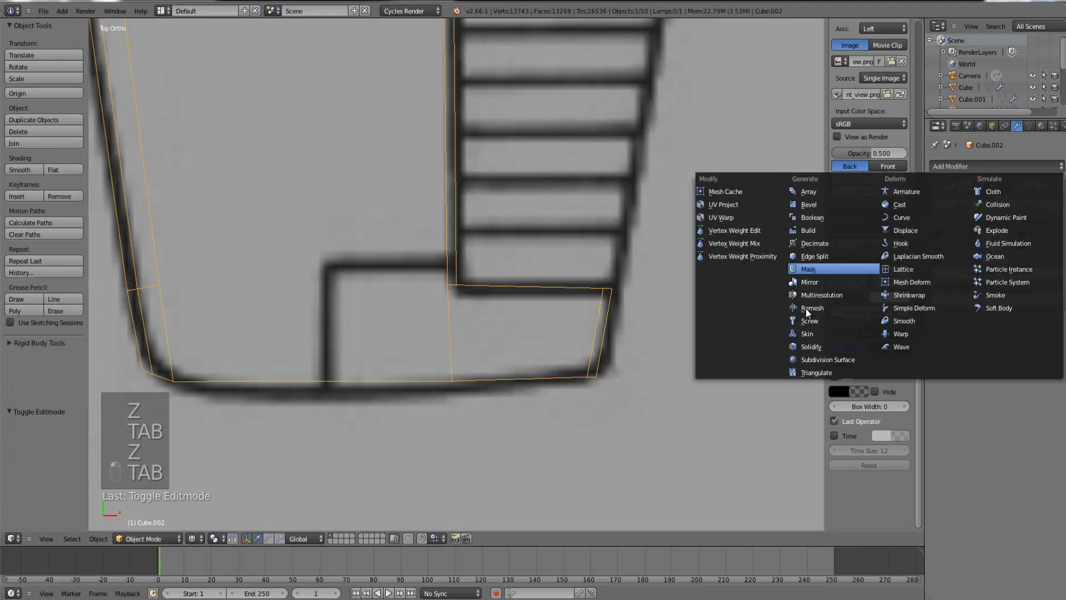
pyautogui.click(832, 359)
pyautogui.press('z')
pyautogui.moveTo(702, 352)
pyautogui.mouseDown(button='middle')
pyautogui.moveTo(635, 357)
pyautogui.moveTo(536, 341)
pyautogui.moveTo(560, 261)
pyautogui.moveTo(541, 242)
pyautogui.moveTo(508, 251)
pyautogui.mouseUp(button='middle')
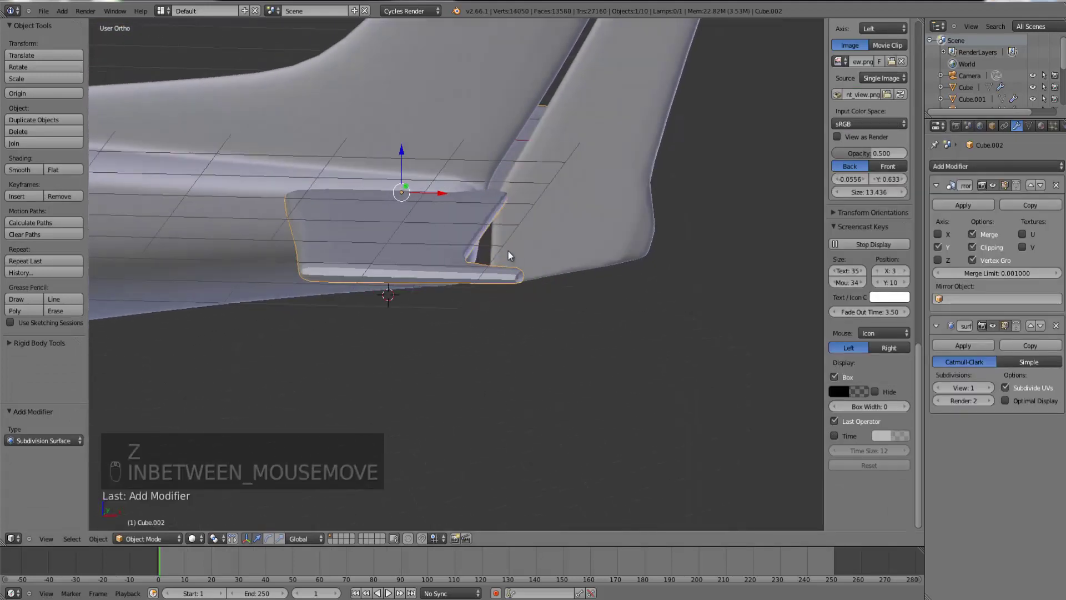
# - Add two loop cuts across the tip extension, one near its rear end and one beside the hinge line
pyautogui.press('KP_7')
pyautogui.press('Tab')
pyautogui.press('z')
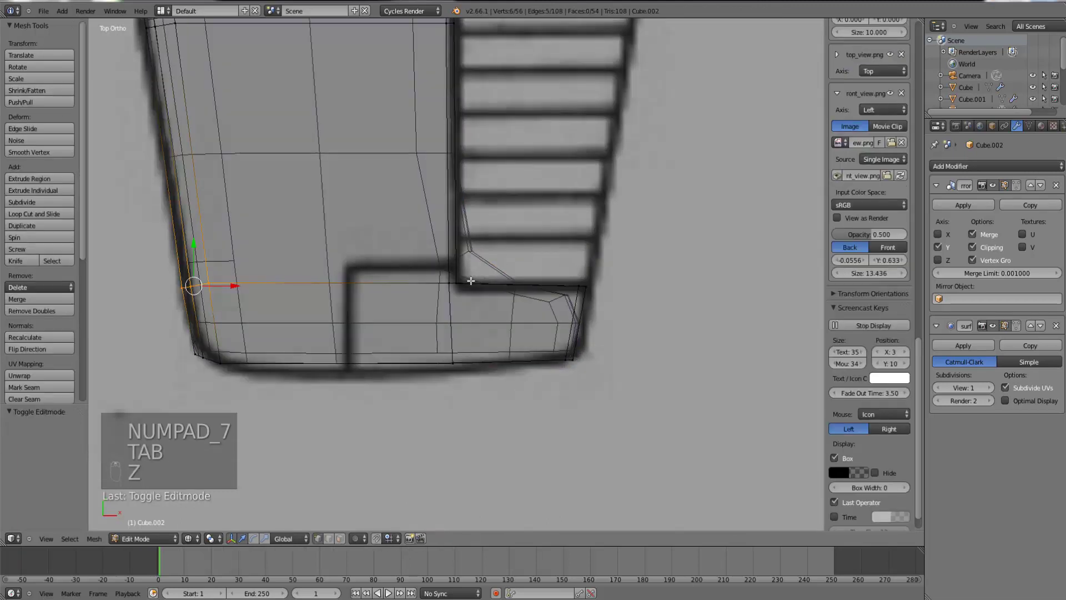
pyautogui.rightClick(582, 286)
pyautogui.hotkey('ctrl', 'r')
pyautogui.click(615, 289)
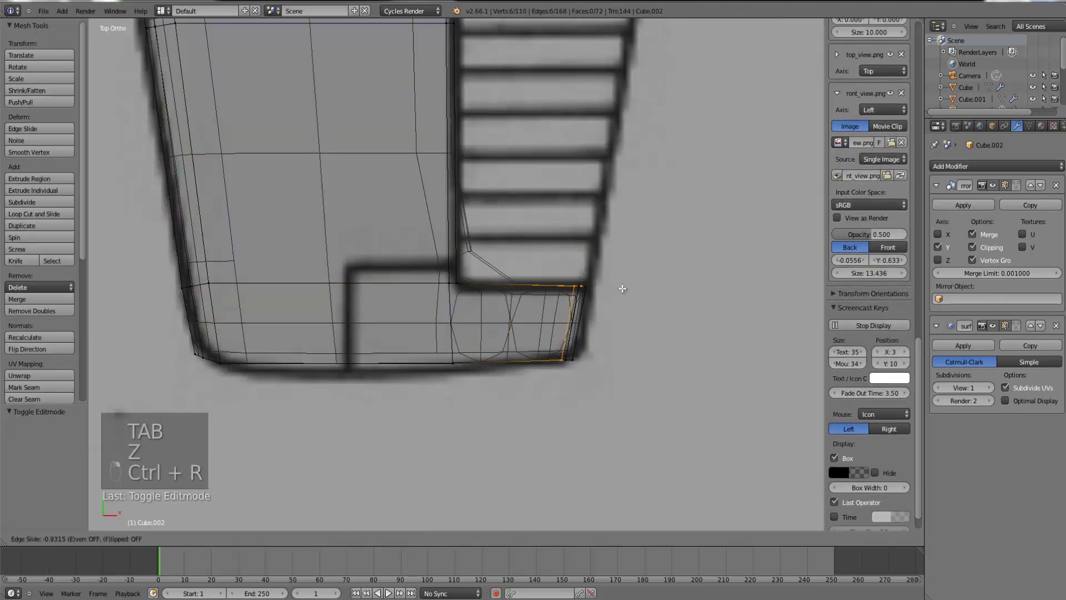
pyautogui.click(618, 289)
pyautogui.hotkey('ctrl', 'r')
pyautogui.click(528, 288)
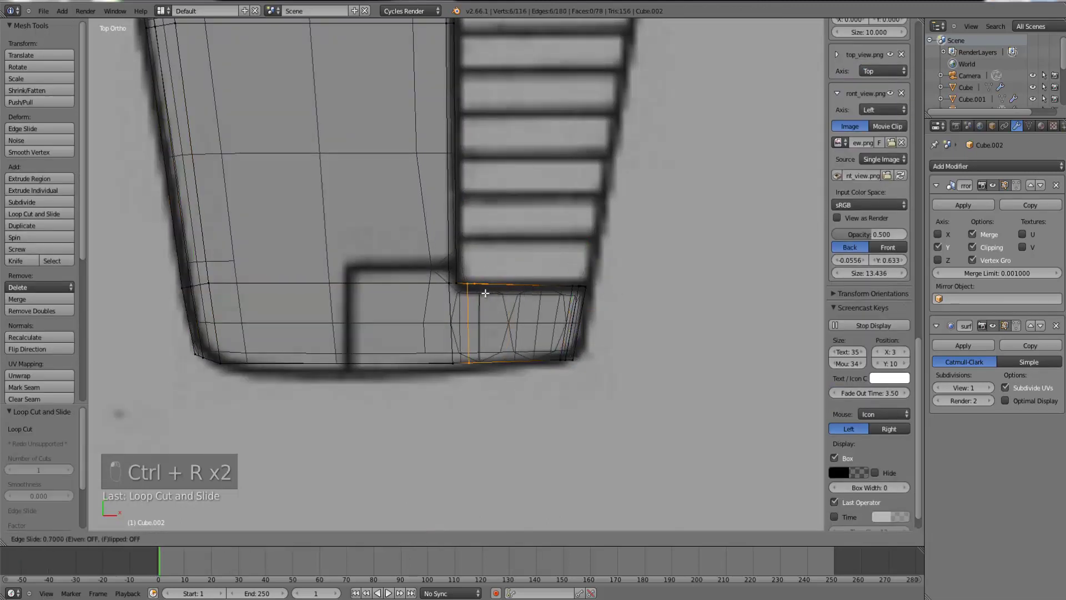
pyautogui.click(482, 295)
pyautogui.press('z')
pyautogui.press('Tab')
pyautogui.press('Tab')
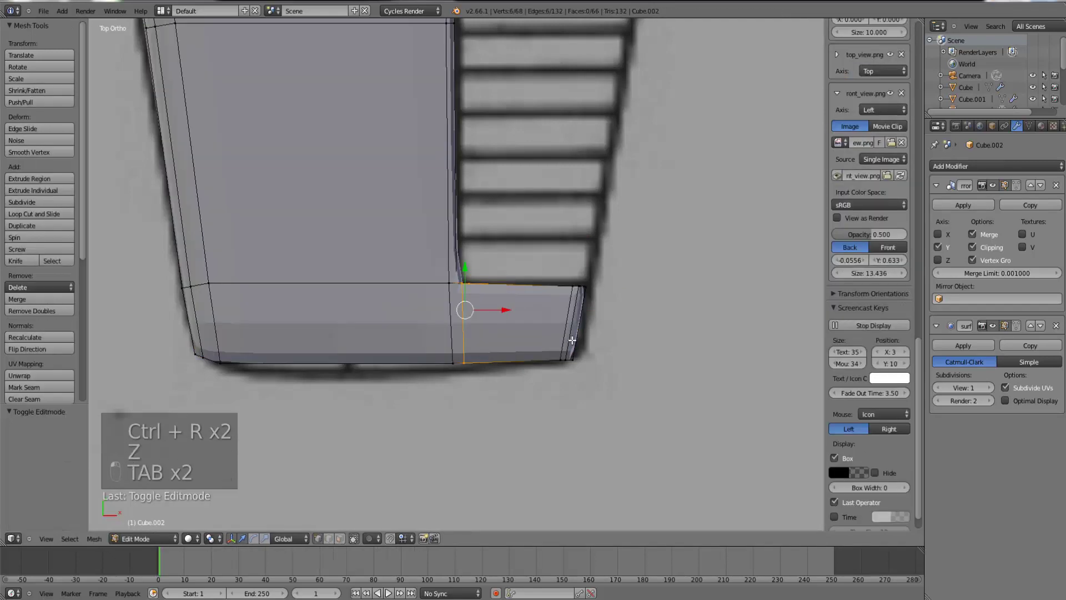
# - Add a loop cut along the tip section, slid close to its outer edge
pyautogui.hotkey('ctrl', 'r')
pyautogui.click(576, 348)
pyautogui.click(576, 360)
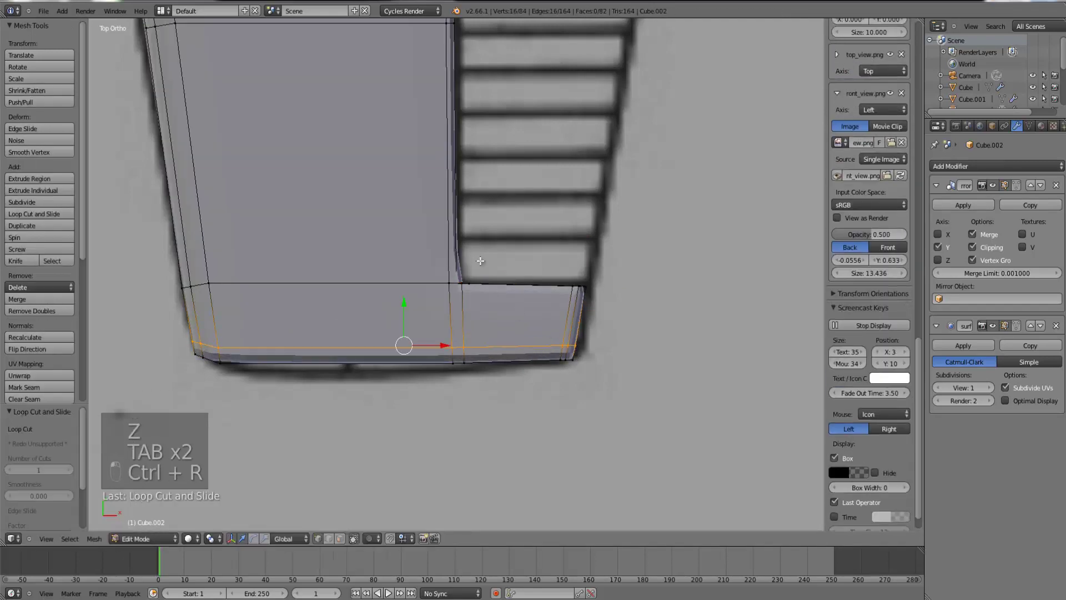
# - Apply smooth shading to the horizontal stabilizer
pyautogui.press('Tab')
pyautogui.click(15, 171)
pyautogui.press('Tab')
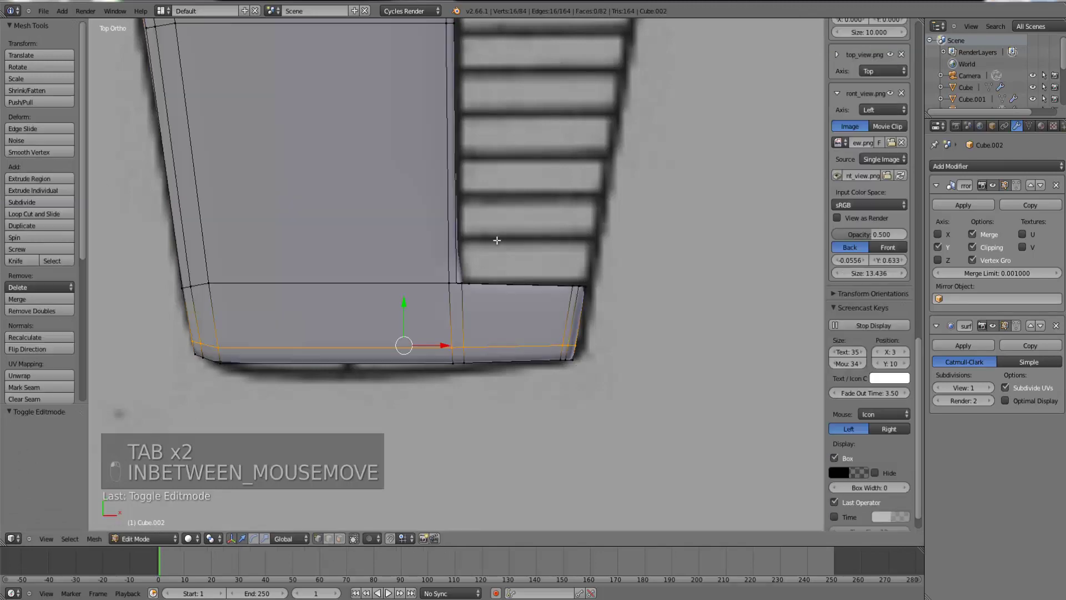
pyautogui.press('Tab')
pyautogui.scroll(-4, 484, 278)
pyautogui.moveTo(480, 279)
pyautogui.mouseDown(button='middle')
pyautogui.moveTo(468, 228)
pyautogui.moveTo(492, 186)
pyautogui.moveTo(440, 171)
pyautogui.moveTo(465, 184)
pyautogui.mouseUp(button='middle')
# - Select the vertices at the tip extension's rear end and scale them down along Z to thin the trailing end
pyautogui.press('Tab')
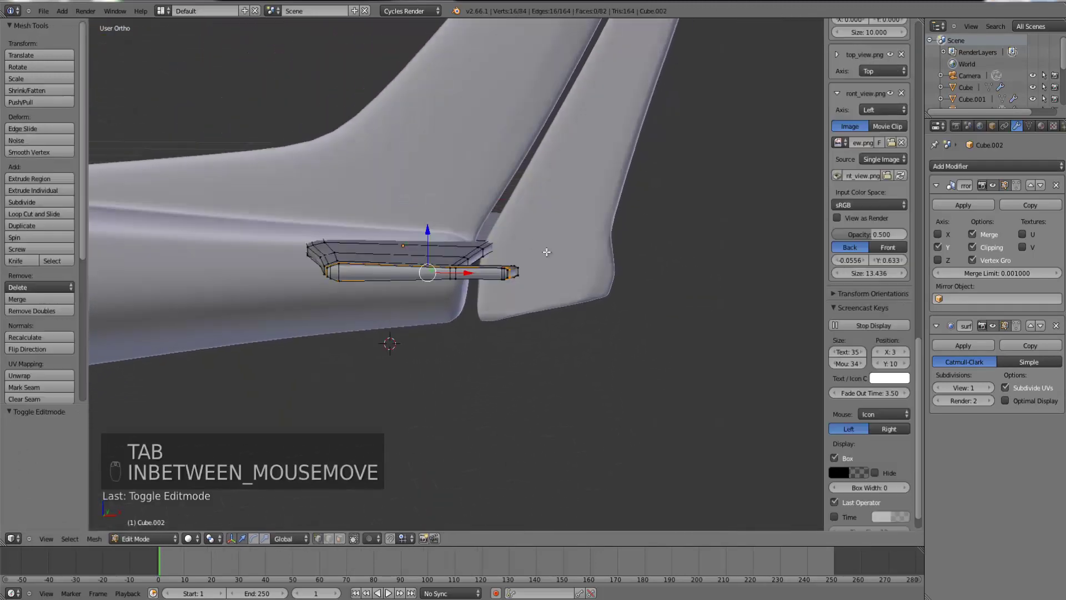
pyautogui.scroll(3, 545, 252)
pyautogui.press('z')
pyautogui.rightClick(570, 278)
pyautogui.press('b')
pyautogui.press('b')
pyautogui.moveTo(613, 317)
pyautogui.mouseDown()
pyautogui.moveTo(537, 239)
pyautogui.moveTo(615, 317)
pyautogui.mouseUp()
pyautogui.press('s')
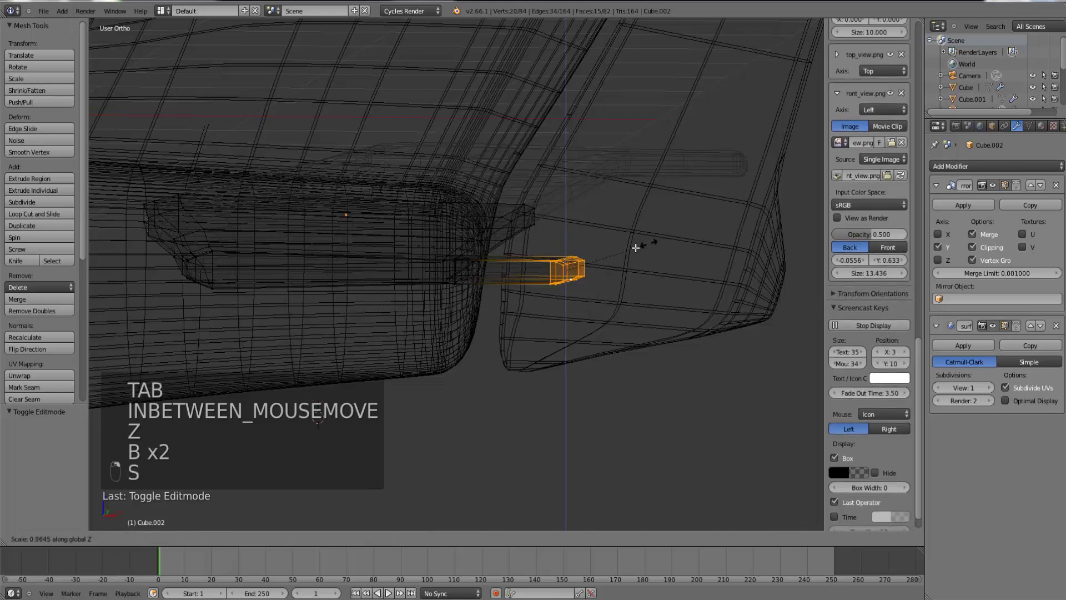
pyautogui.click(625, 250)
pyautogui.press('Tab')
pyautogui.press('z')
pyautogui.press('KP_1')
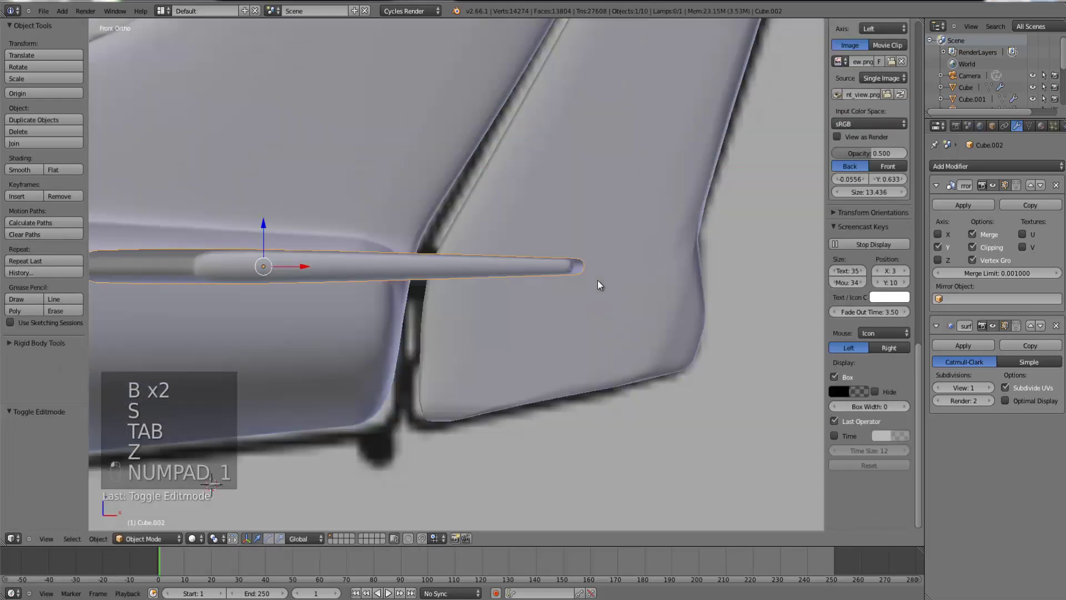
# - Scale the tip extension's rear end down further along Z to follow the taper in the side reference
pyautogui.press('z')
pyautogui.press('Tab')
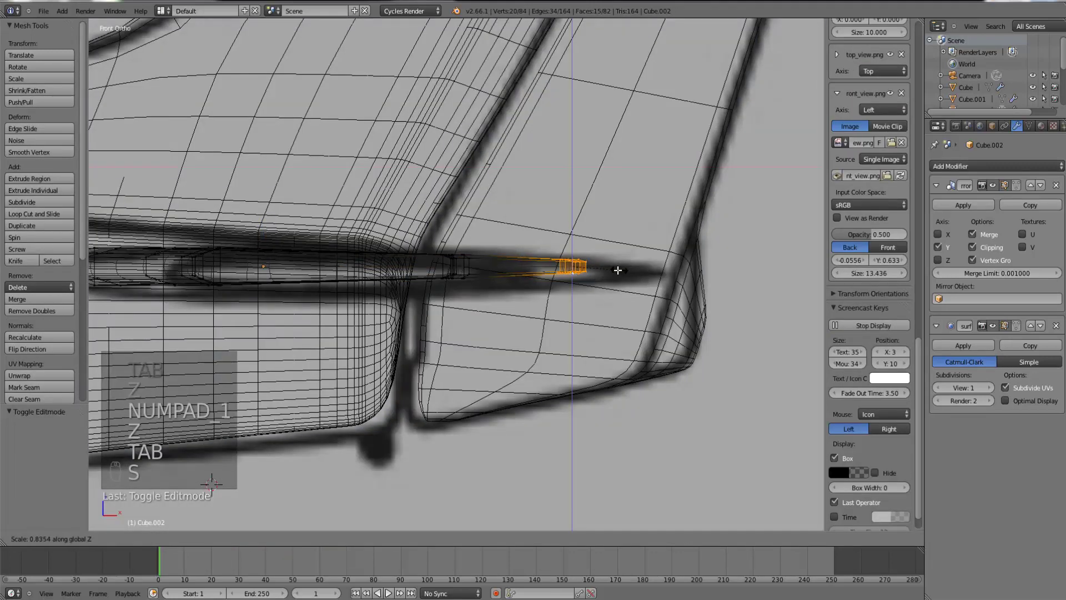
pyautogui.press('s')
pyautogui.click(612, 271)
pyautogui.press('Tab')
pyautogui.press('z')
pyautogui.moveTo(611, 272)
pyautogui.mouseDown(button='middle')
pyautogui.moveTo(613, 288)
pyautogui.moveTo(496, 296)
pyautogui.mouseUp(button='middle')
# - Add a loop cut across the stabilizer's outer main panel, slid close to the junction with the tip section
pyautogui.press('KP_7')
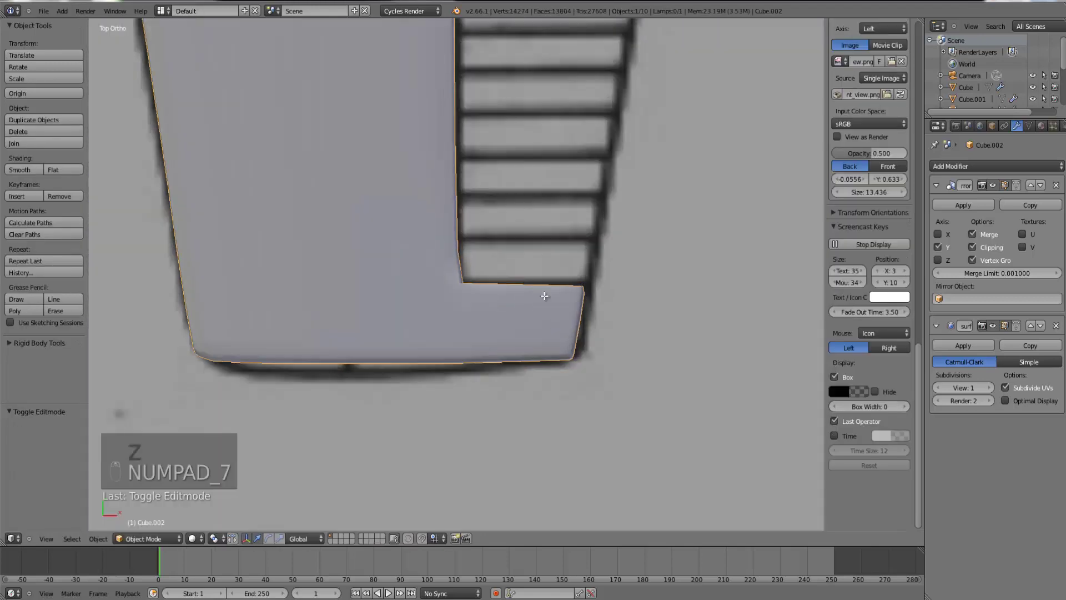
pyautogui.press('Tab')
pyautogui.hotkey('ctrl', 'r')
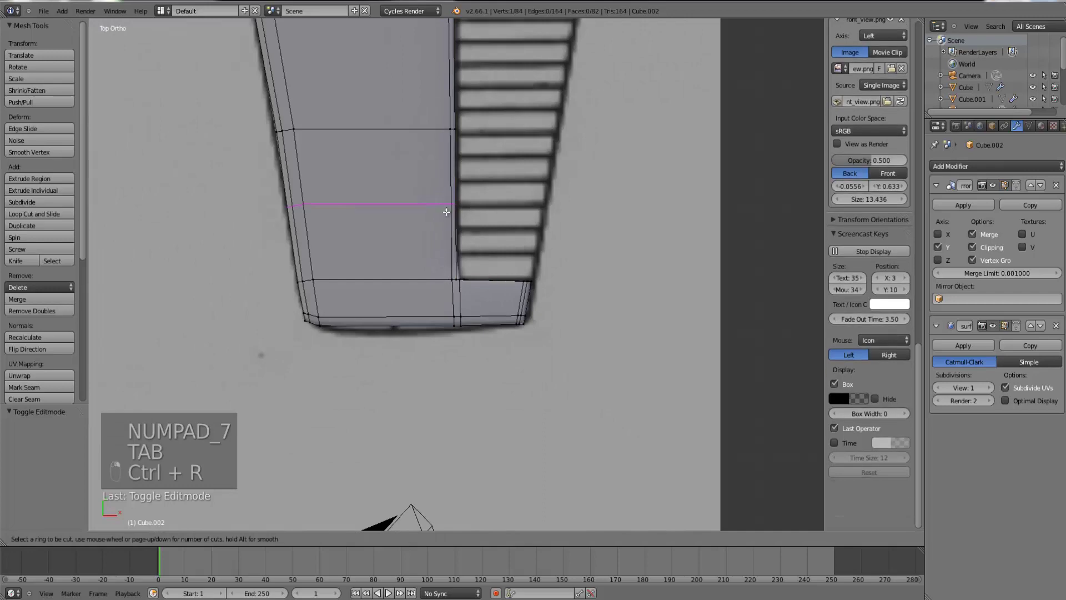
pyautogui.click(457, 209)
pyautogui.click(458, 265)
pyautogui.scroll(-5, 476, 147)
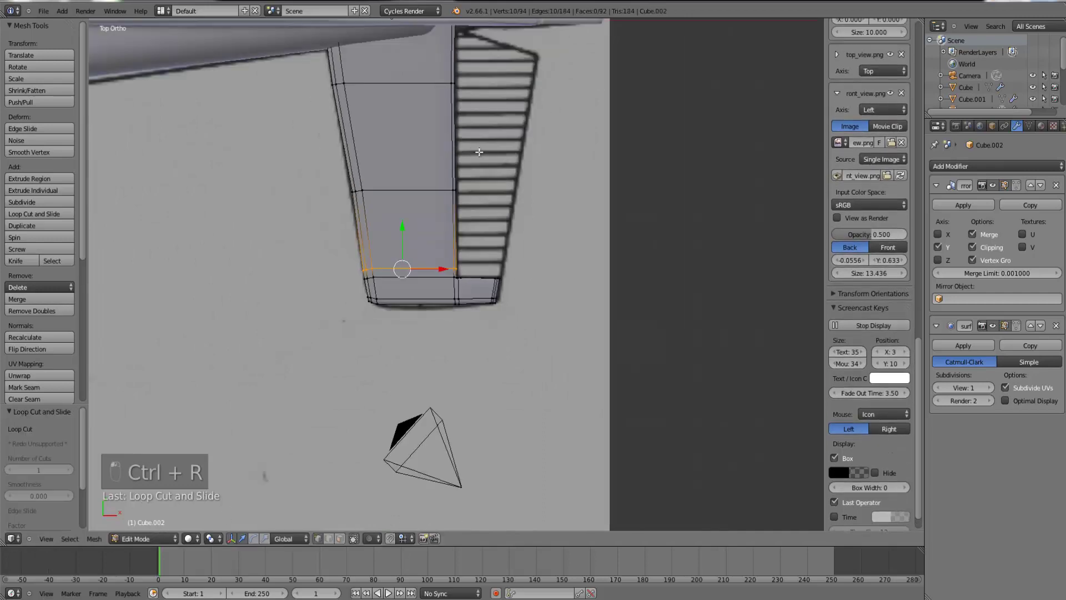
pyautogui.press('Tab')
pyautogui.moveTo(486, 173); pyautogui.dragTo(519, 281, button='middle')
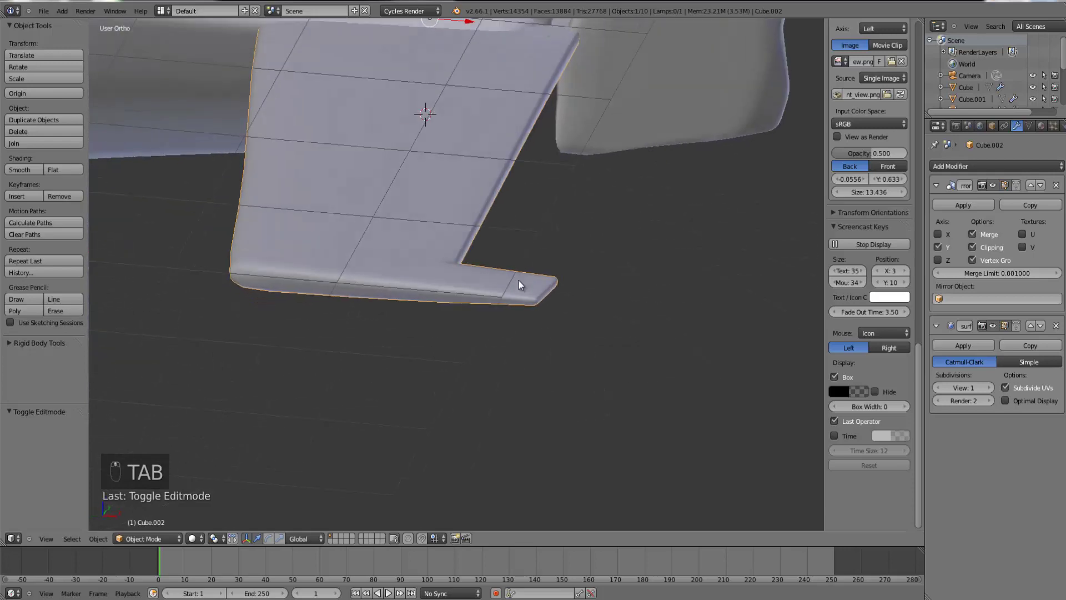
# - Add another loop cut near the inner corner where the main panel meets the tip section
pyautogui.press('Tab')
pyautogui.scroll(2, 451, 266)
pyautogui.click(449, 257)
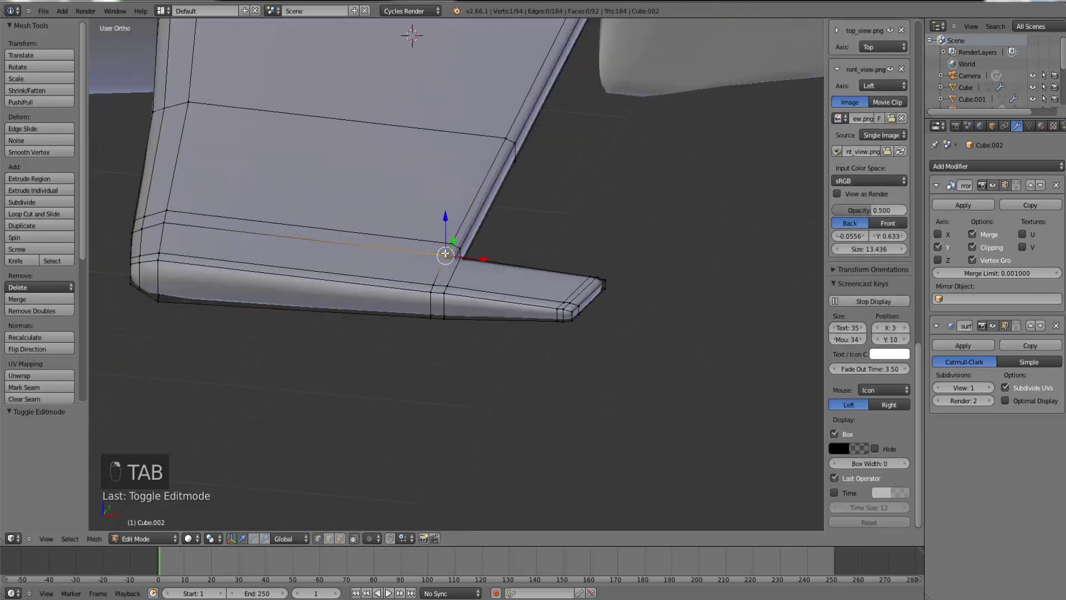
pyautogui.hotkey('ctrl', 'r')
pyautogui.click(393, 244)
pyautogui.click(520, 277)
pyautogui.press('Tab')
pyautogui.scroll(-5, 506, 261)
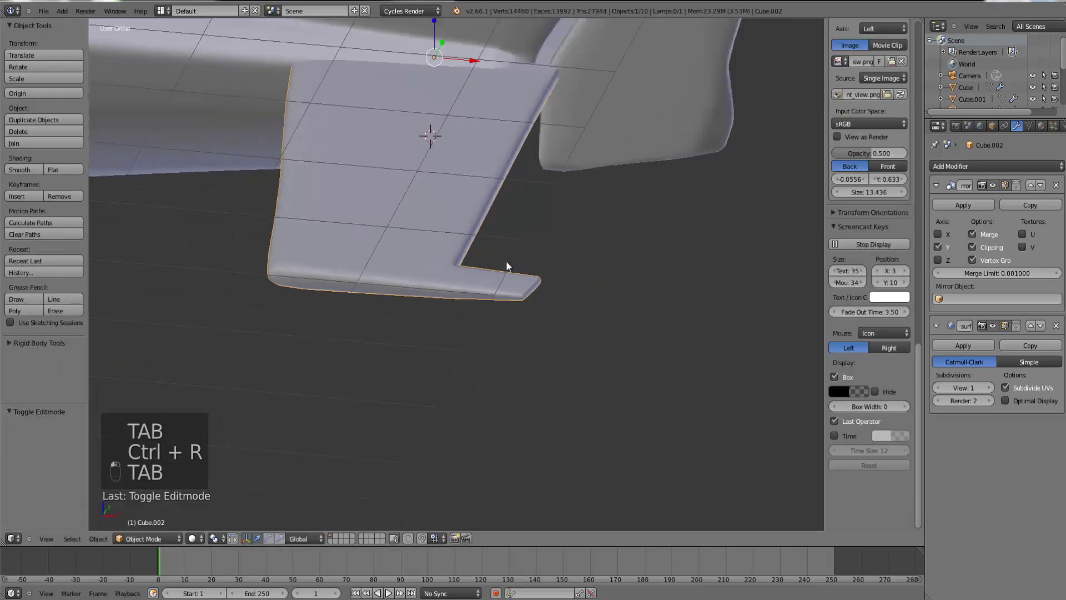
# - Add a cube and move it behind the stabilizer's hinge line, over the elevator in the top reference
pyautogui.press('KP_7')
pyautogui.scroll(-3, 499, 279)
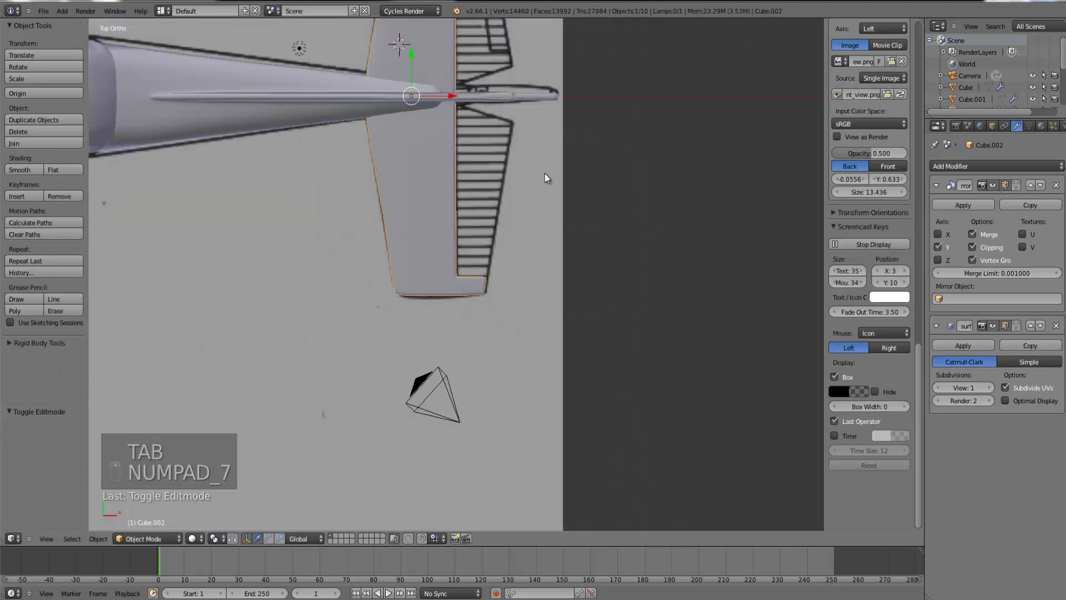
pyautogui.click(62, 11)
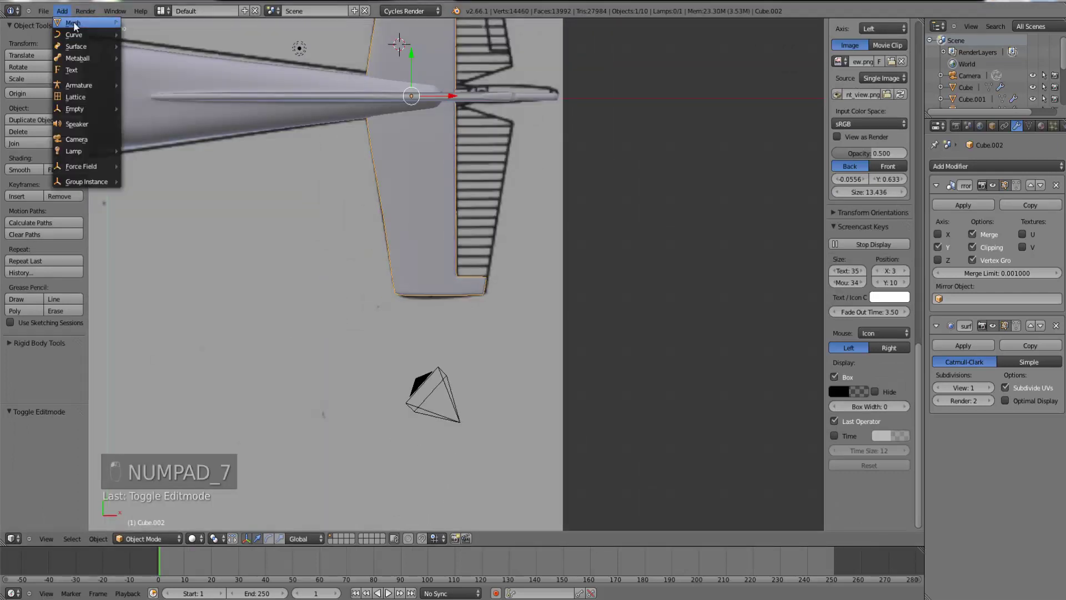
pyautogui.moveTo(74, 25)
pyautogui.click(142, 31)
pyautogui.press('g')
pyautogui.click(641, 245)
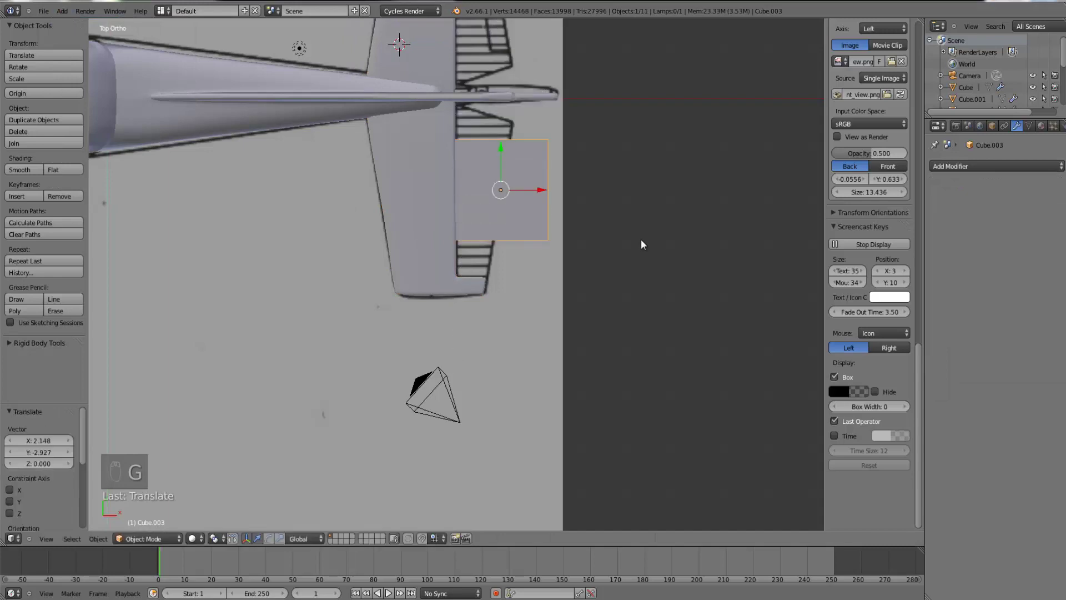
pyautogui.press('g')
pyautogui.click(564, 196)
pyautogui.press('ctrl+KP_Decimal')
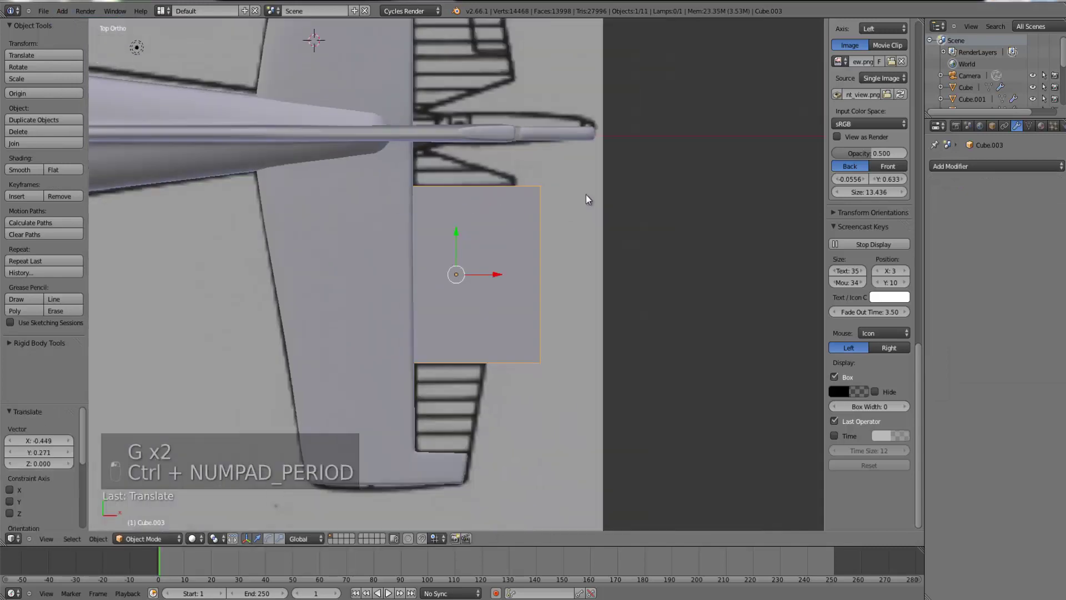
pyautogui.scroll(-2, 585, 194)
# - Add a Mirror modifier to the new cube and mirror it across Y instead of X
pyautogui.click(1030, 166)
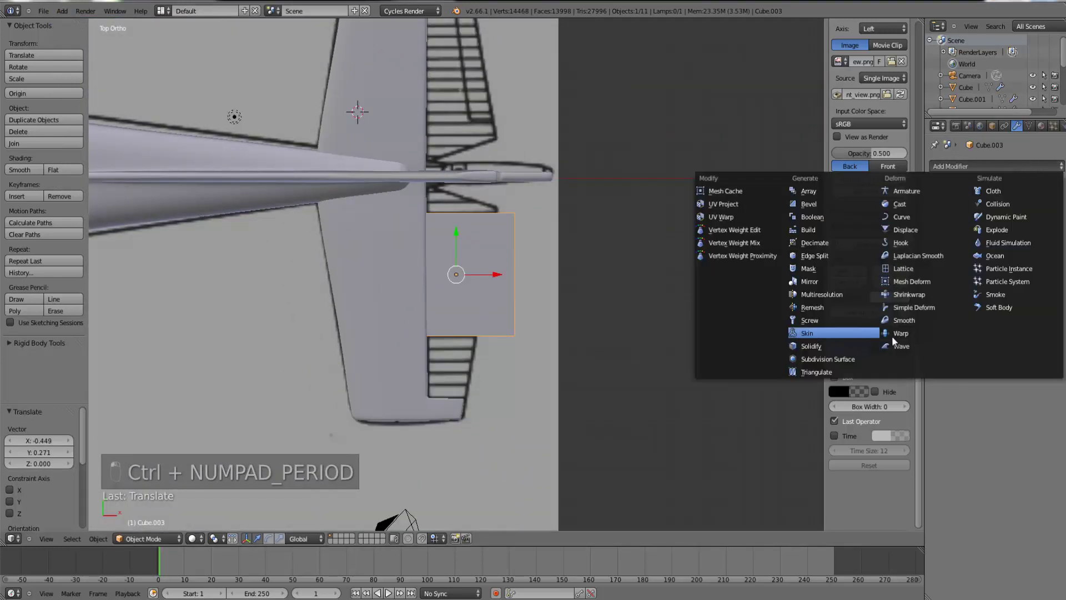
pyautogui.click(820, 280)
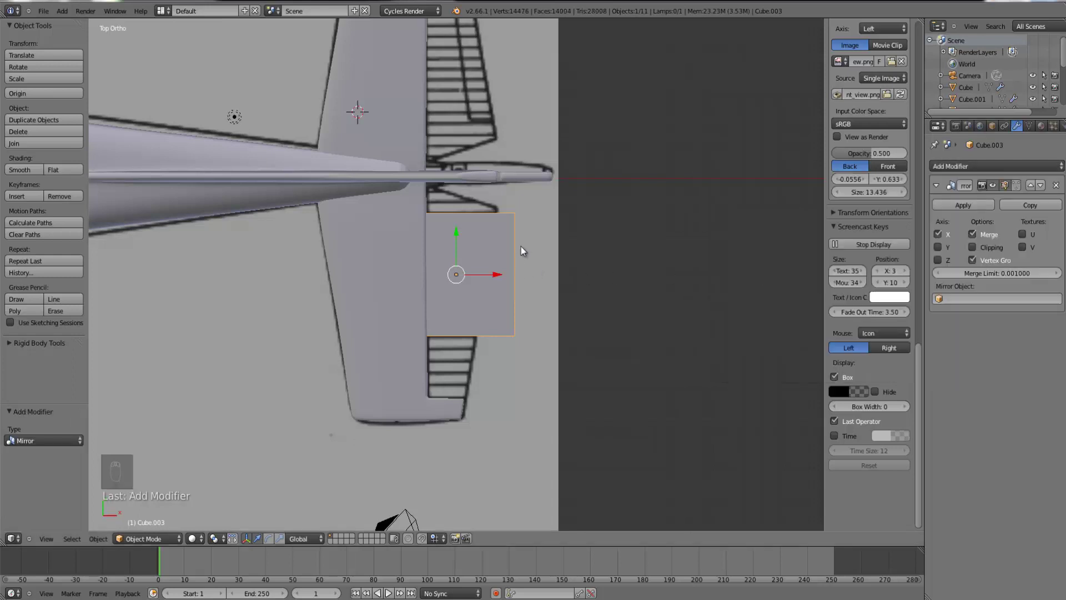
pyautogui.click(938, 233)
pyautogui.click(938, 246)
# - Shift the elevator cube along Y so that its two mirrored halves sit side by side
pyautogui.press('Tab')
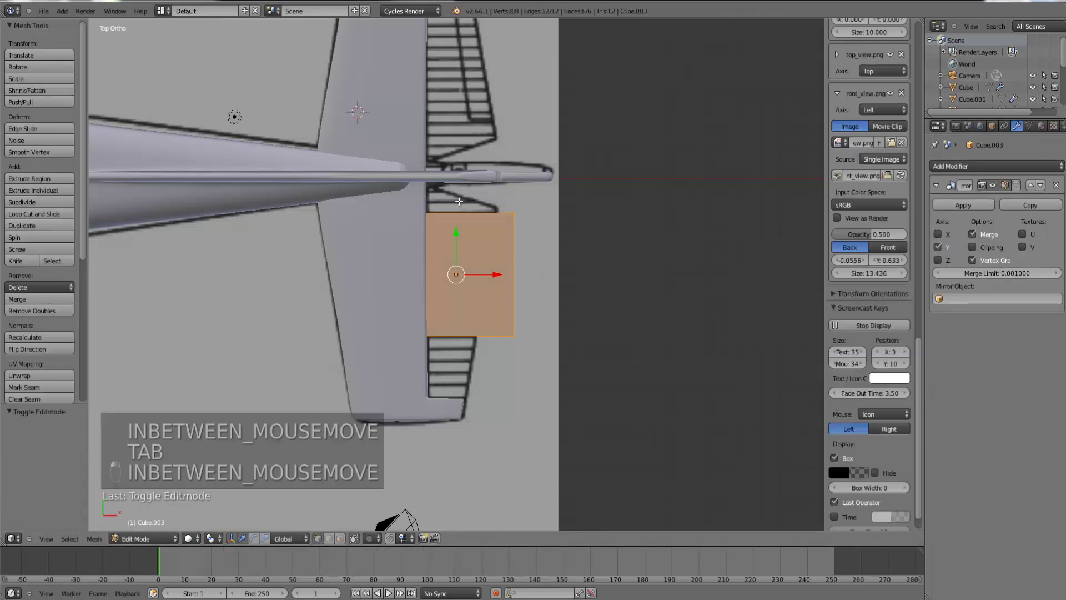
pyautogui.press('Tab')
pyautogui.moveTo(455, 229); pyautogui.dragTo(457, 269)
pyautogui.press('Tab')
pyautogui.press('Tab')
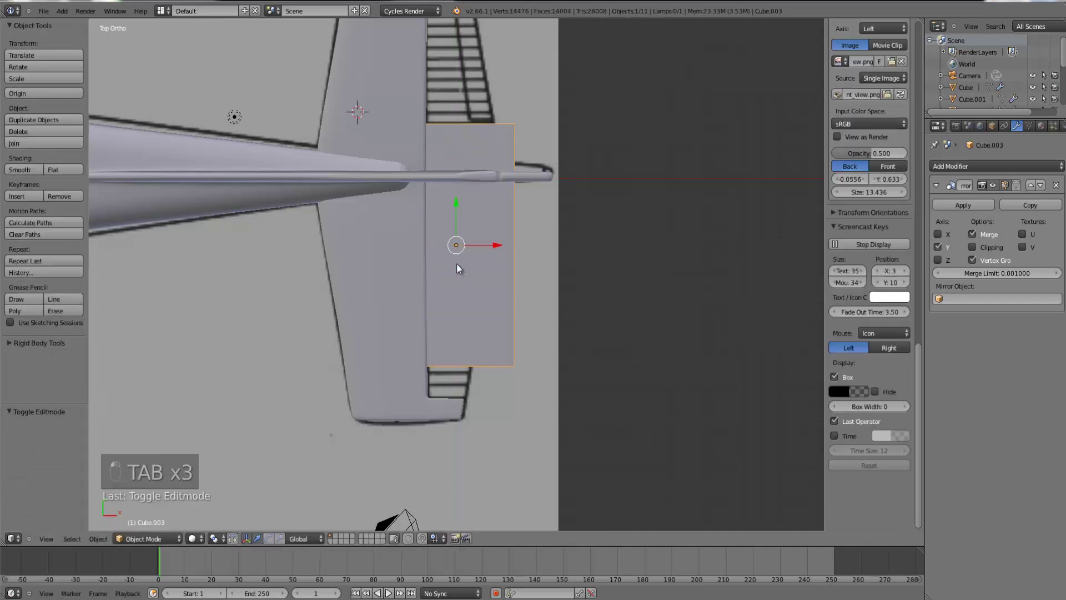
# - Centre the elevator object on the fuselage midline, and shift its mesh about 0.14 outward along negative Y
pyautogui.moveTo(462, 210); pyautogui.dragTo(461, 144)
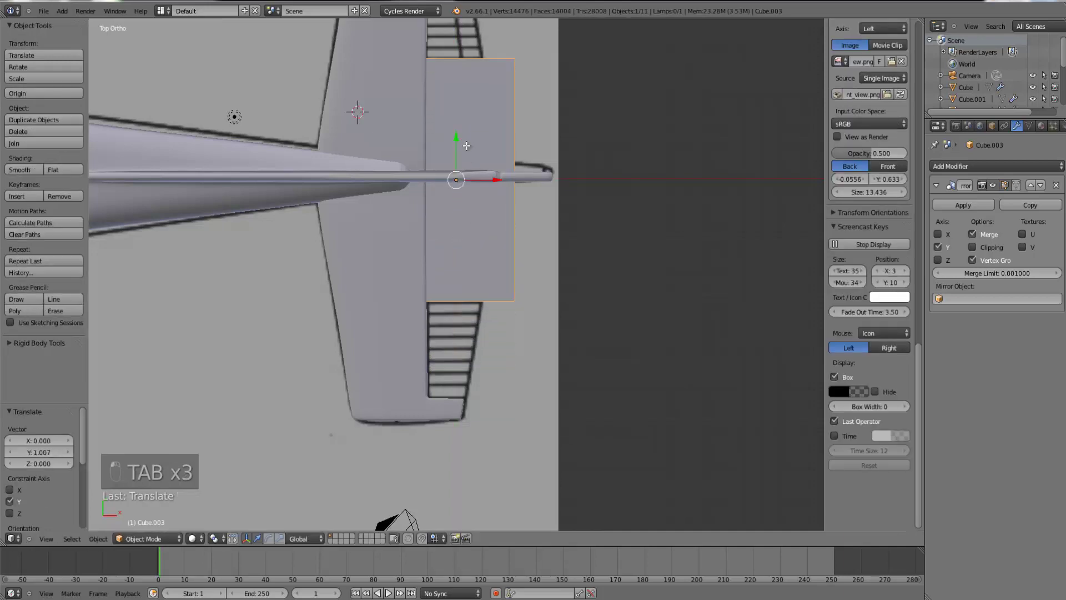
pyautogui.press('Tab')
pyautogui.press('z')
pyautogui.moveTo(456, 200); pyautogui.dragTo(457, 206)
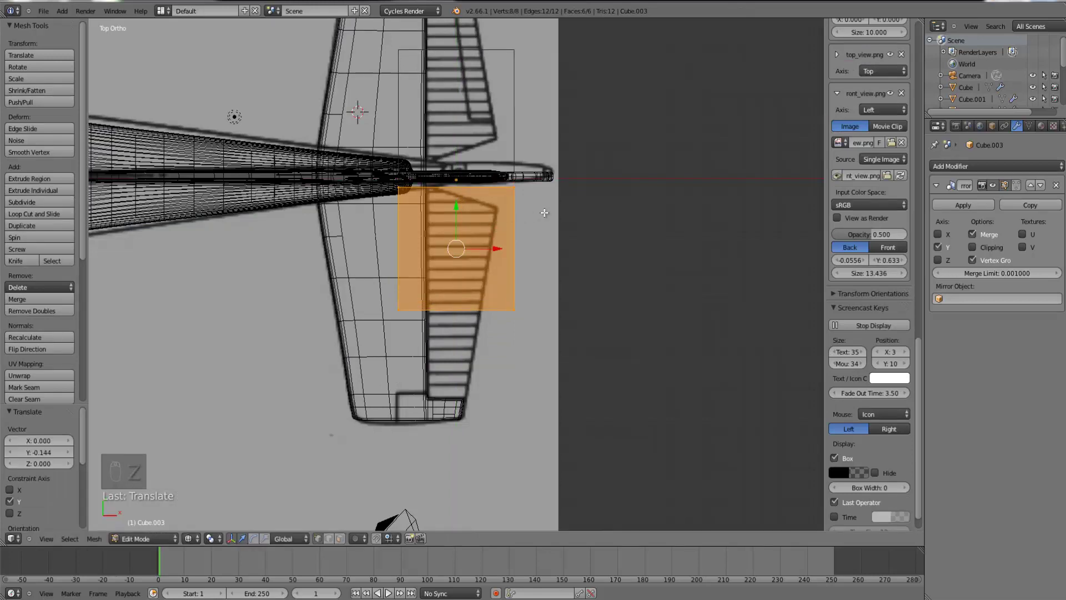
# - Narrow the whole elevator to about 0.79 along X
pyautogui.press('Tab')
pyautogui.press('s')
pyautogui.press('x')
pyautogui.click(551, 232)
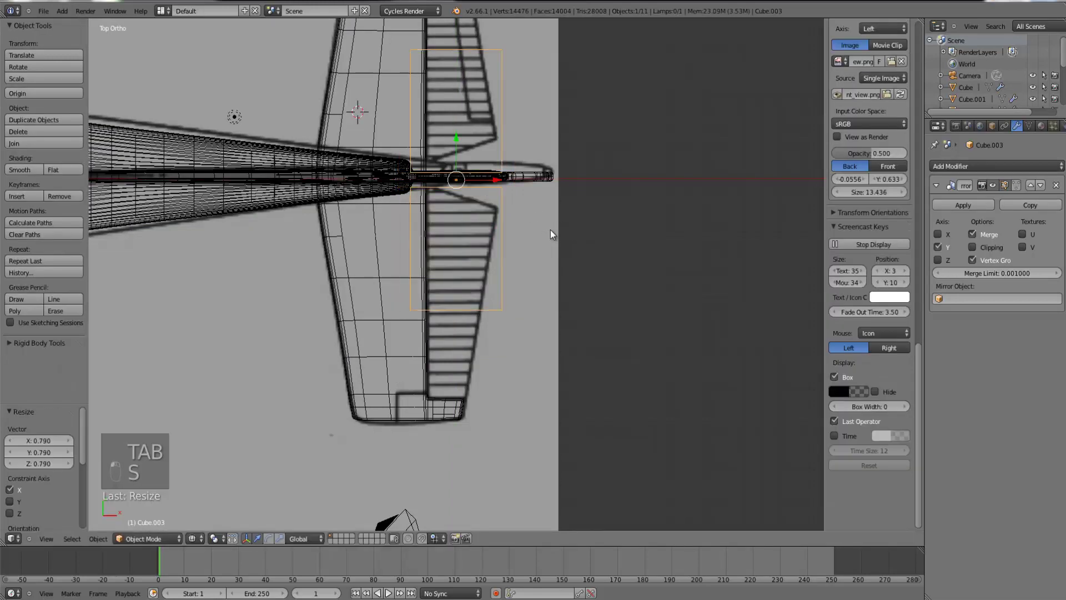
# - In the front view, raise the elevator about 1.04 along Z to the stabilizer's height and flatten it along Z to a thin slab
pyautogui.press('KP_1')
pyautogui.scroll(3, 452, 232)
pyautogui.moveTo(453, 233); pyautogui.dragTo(456, 133)
pyautogui.press('s')
pyautogui.press('z')
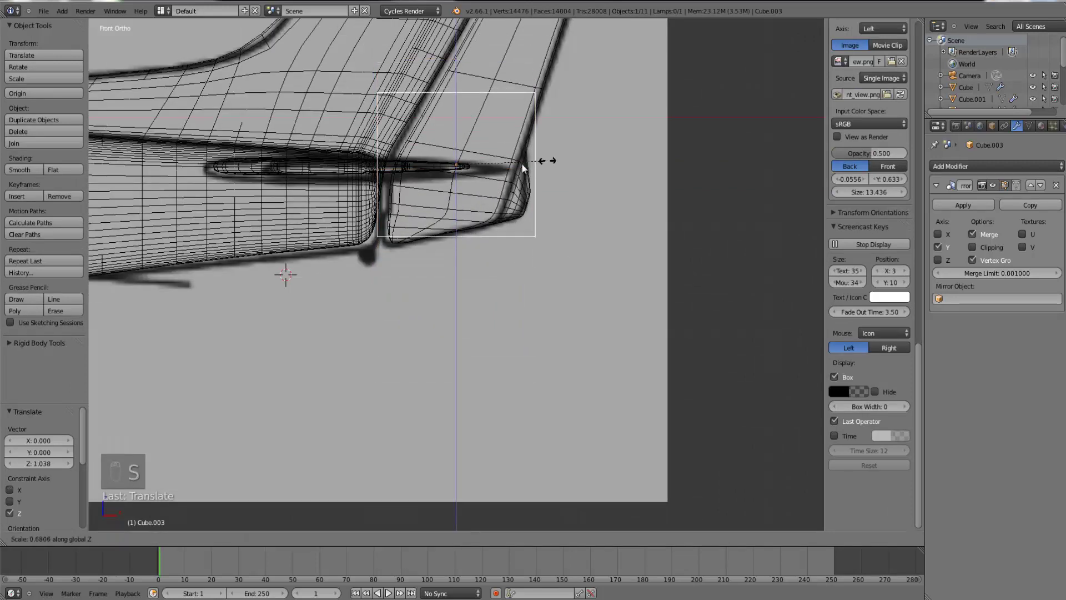
pyautogui.click(467, 175)
pyautogui.press('s')
pyautogui.click(522, 174)
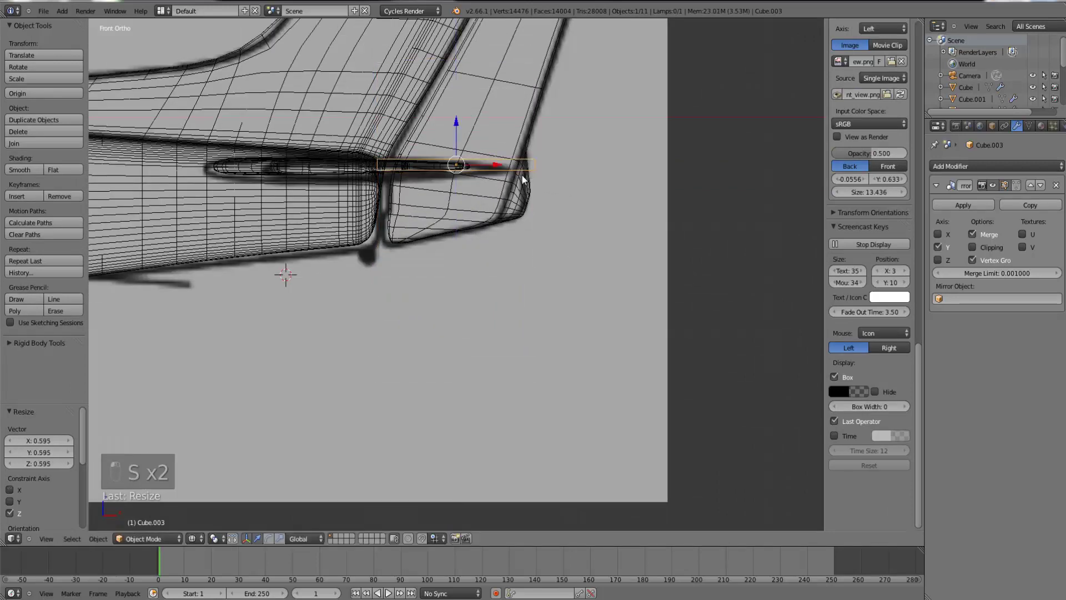
# - In the top view, move the elevator's front vertices about 0.28 along X onto the hinge line
pyautogui.press('KP_7')
pyautogui.press('Tab')
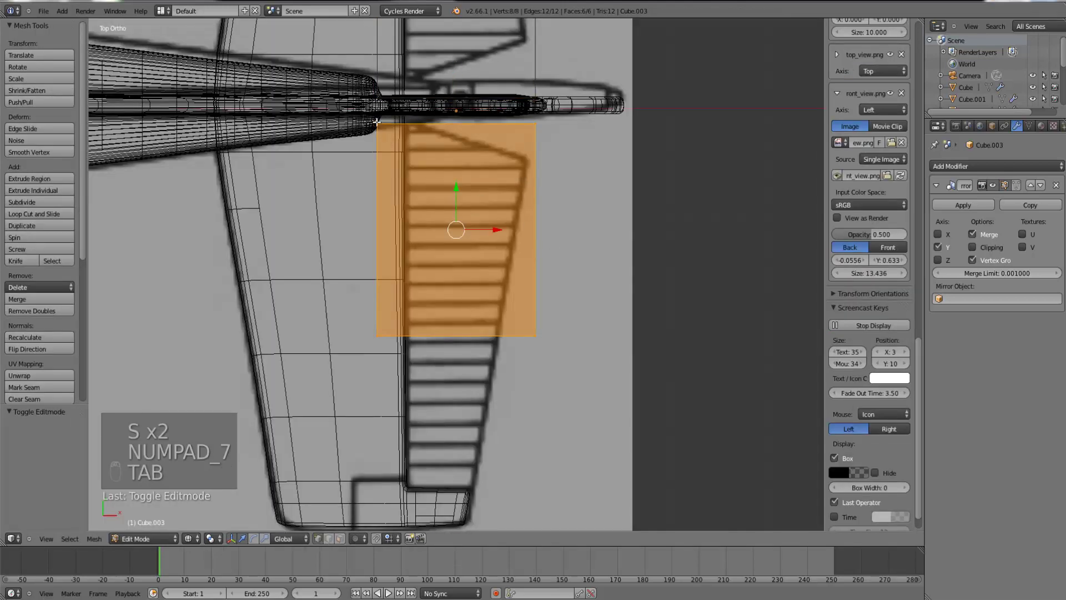
pyautogui.press('b')
pyautogui.press('b')
pyautogui.moveTo(423, 377); pyautogui.dragTo(361, 105)
pyautogui.moveTo(422, 230); pyautogui.dragTo(453, 217)
# - Move the elevator's rear inner corner to the reference corner and its rear outer corner onto the slanted trailing edge
pyautogui.press('b')
pyautogui.moveTo(517, 109); pyautogui.dragTo(554, 143)
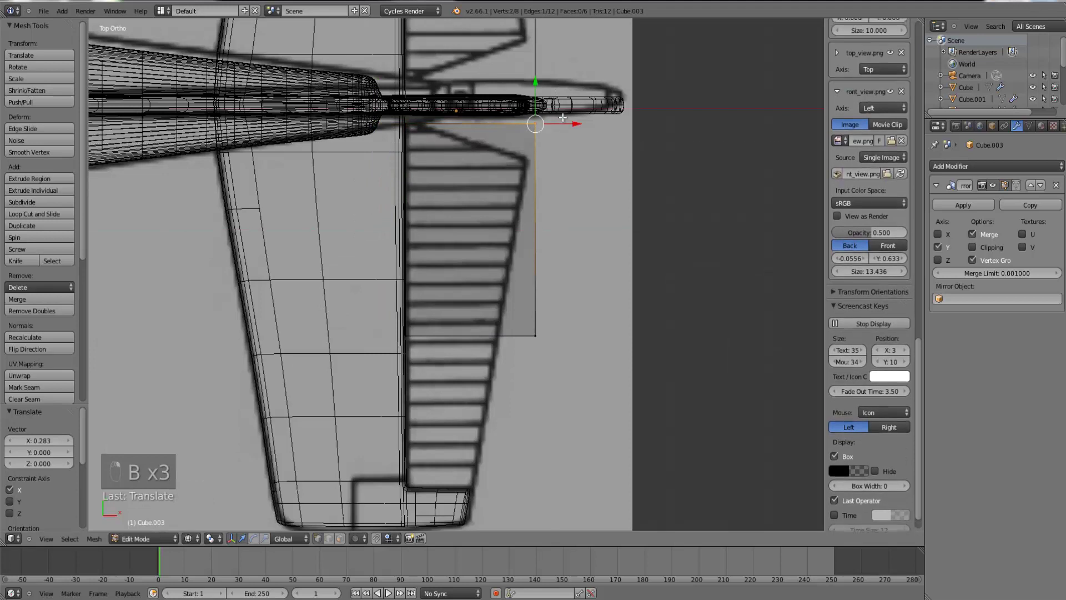
pyautogui.press('g')
pyautogui.click(554, 156)
pyautogui.press('b')
pyautogui.moveTo(520, 320); pyautogui.dragTo(558, 366)
pyautogui.press('g')
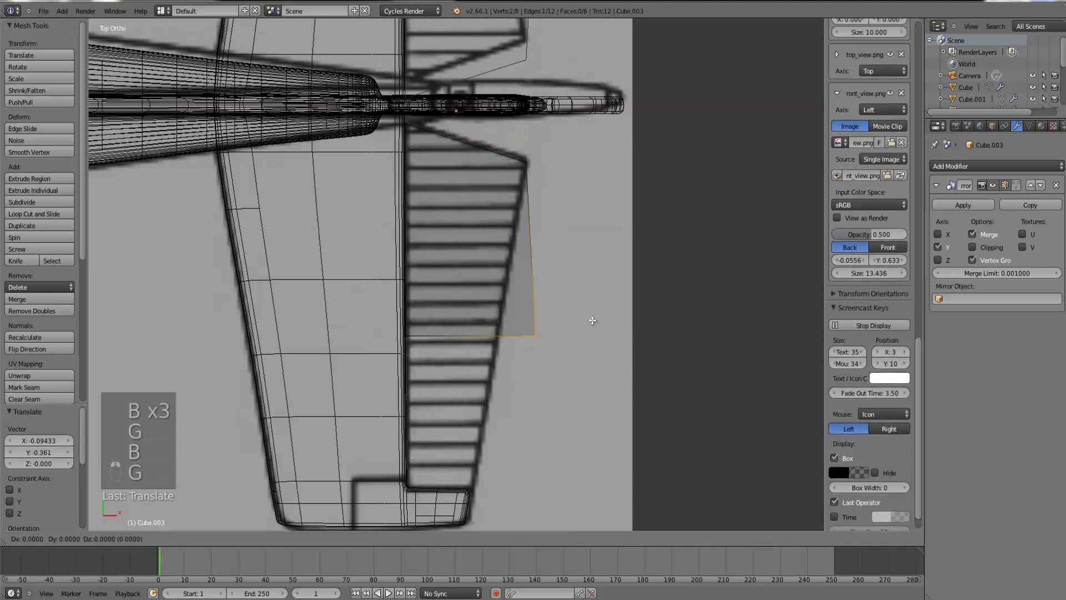
pyautogui.click(571, 322)
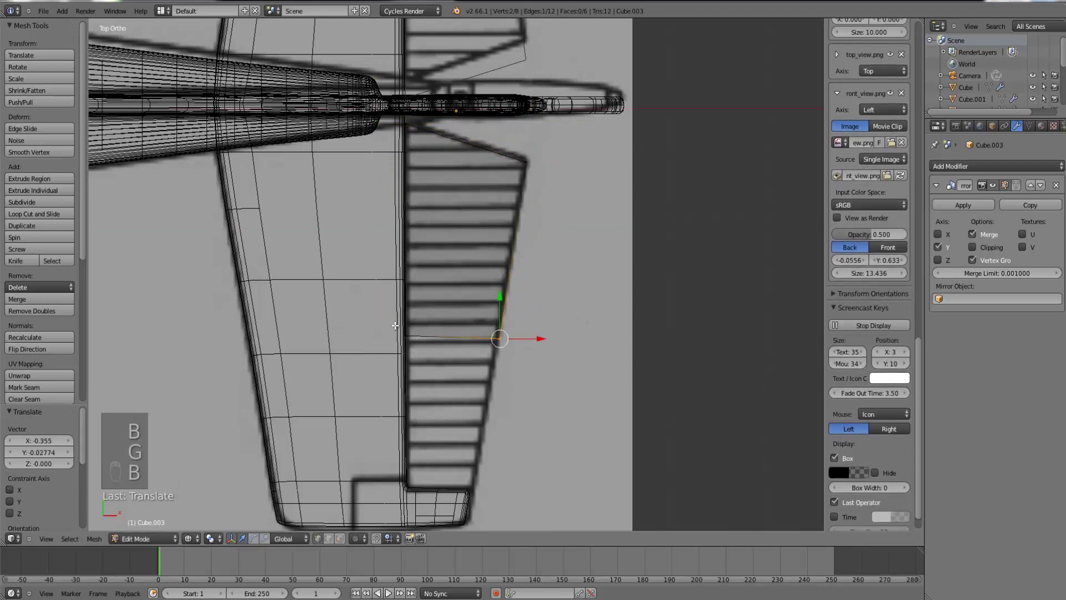
# - Nudge the front and rear corners of the elevator's outer end to align with the hinge line and trailing edge
pyautogui.press('b')
pyautogui.moveTo(423, 361); pyautogui.dragTo(378, 319)
pyautogui.press('g')
pyautogui.click(378, 319)
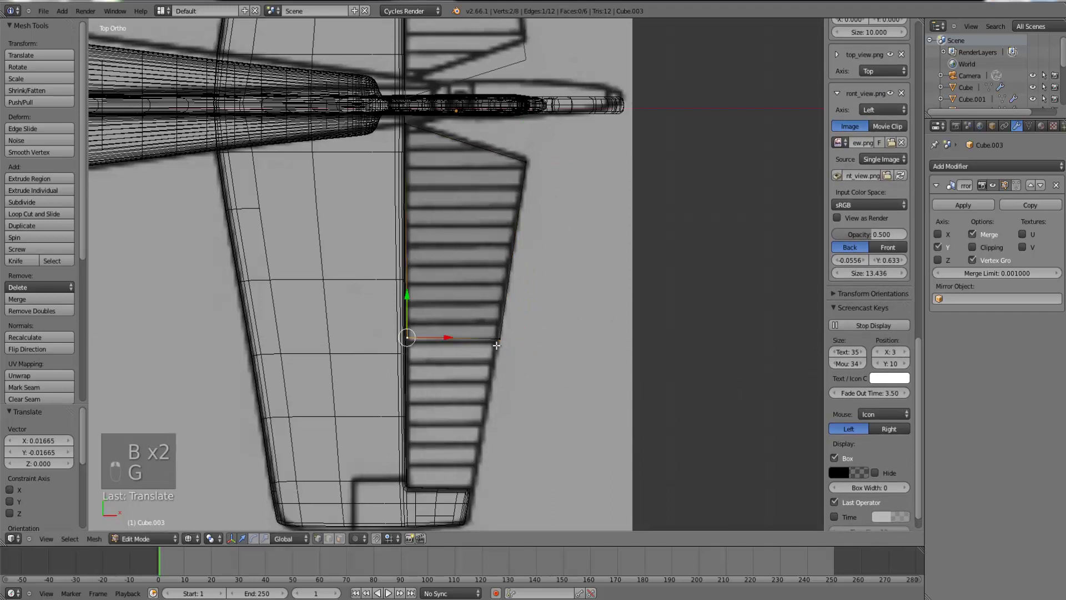
pyautogui.rightClick(498, 341)
pyautogui.press('b')
pyautogui.moveTo(517, 357); pyautogui.dragTo(479, 329)
pyautogui.press('g')
pyautogui.click(548, 329)
# - Extrude the elevator's outer end outward to the stabilizer's tip section, undoing any stray vertex move
pyautogui.press('b')
pyautogui.moveTo(431, 364); pyautogui.dragTo(388, 311)
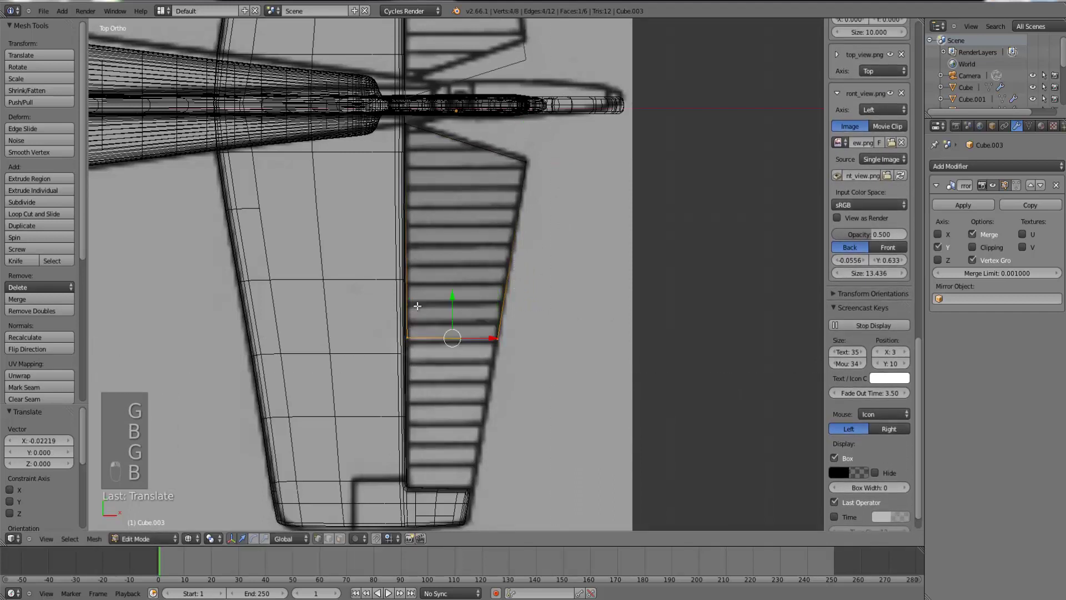
pyautogui.press('e')
pyautogui.click(501, 461)
pyautogui.moveTo(500, 480); pyautogui.dragTo(521, 500, button='right')
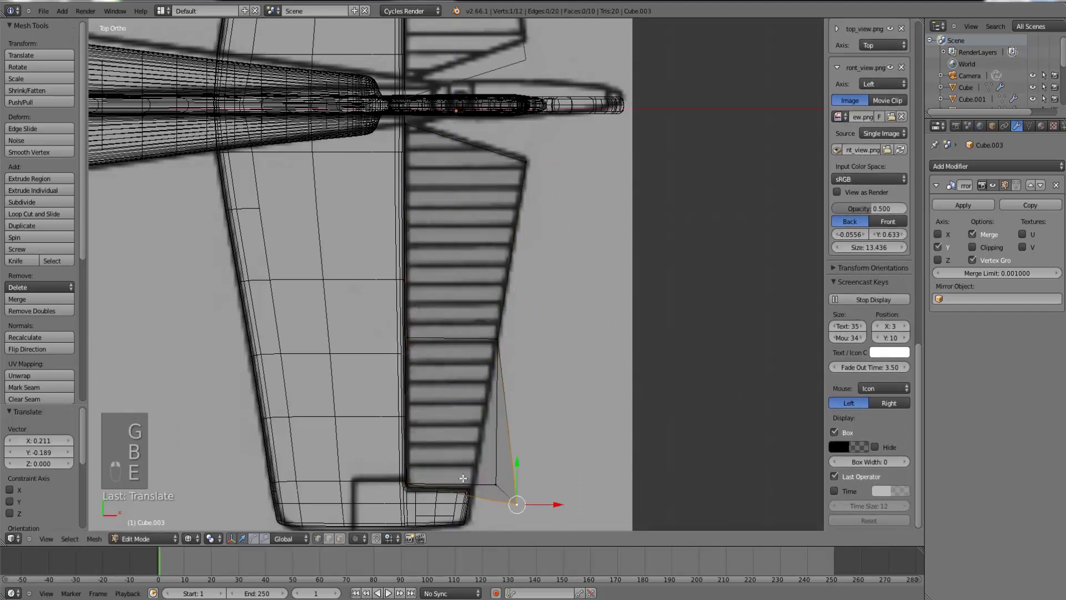
pyautogui.hotkey('ctrl', 'z')
# - Fit the extruded end's rear corner to the trailing edge and its front corner to the hinge line's outer end
pyautogui.press('b')
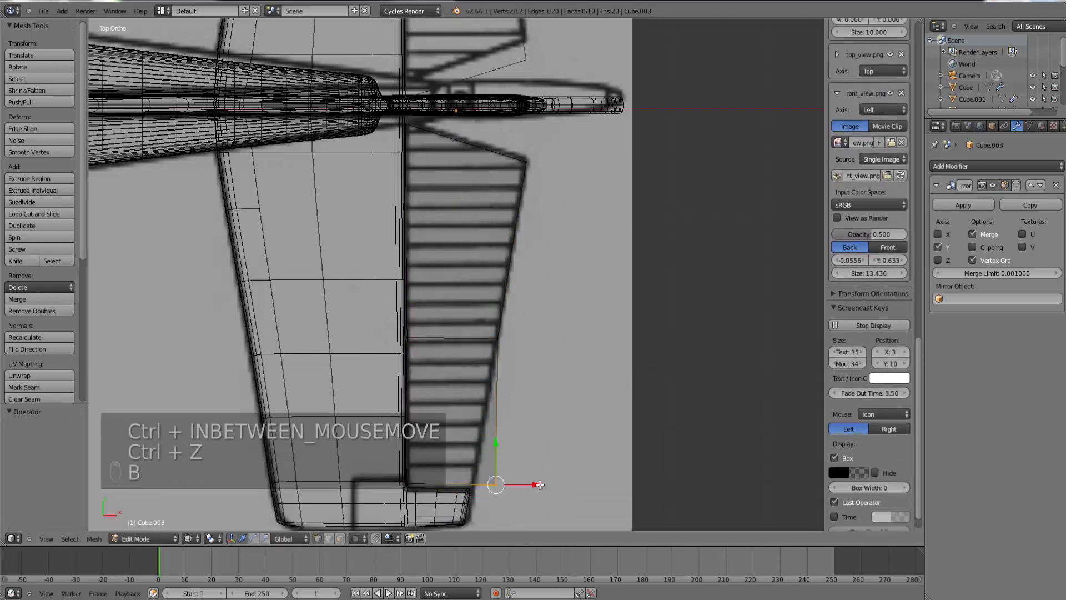
pyautogui.moveTo(540, 484); pyautogui.dragTo(512, 486)
pyautogui.press('Tab')
pyautogui.press('Tab')
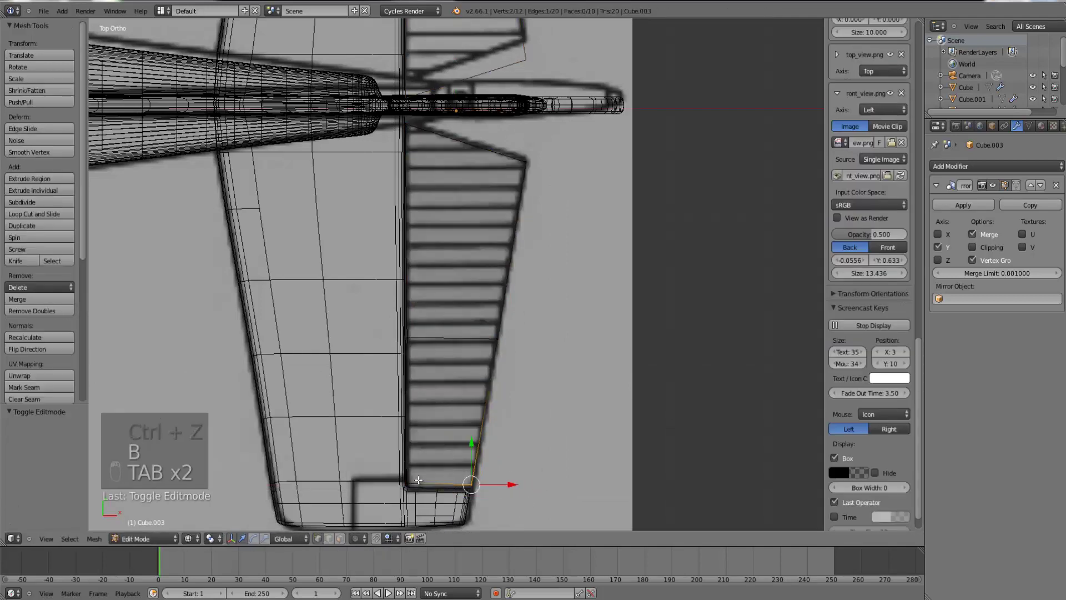
pyautogui.press('g')
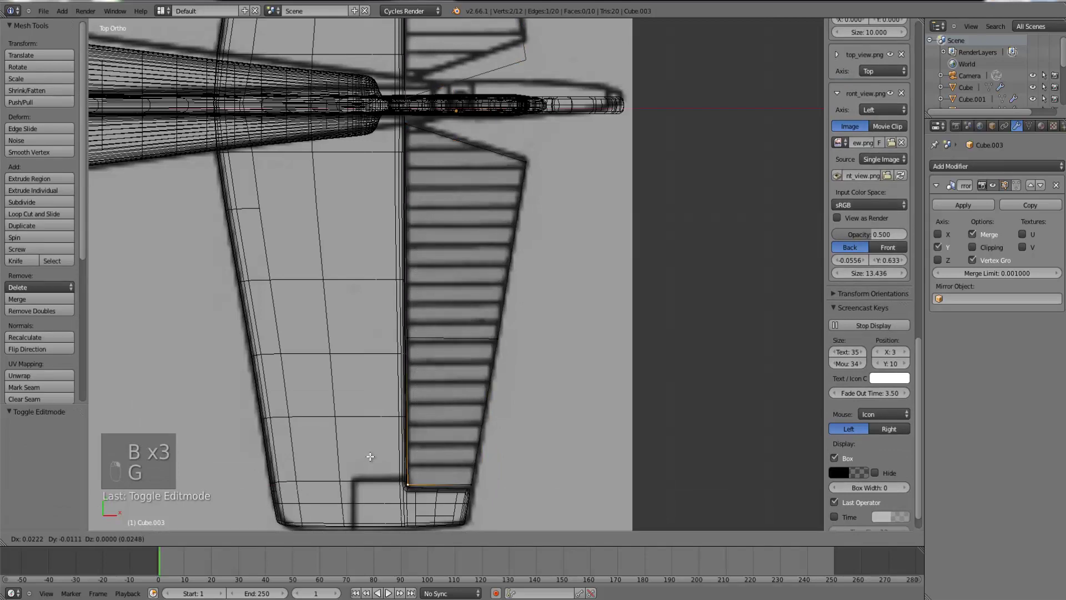
pyautogui.click(371, 457)
pyautogui.press('Tab')
# - Thin the whole elevator along Z to about 0.575 of its thickness
pyautogui.press('z')
pyautogui.moveTo(436, 451); pyautogui.dragTo(531, 253, button='middle')
pyautogui.press('s')
pyautogui.press('z')
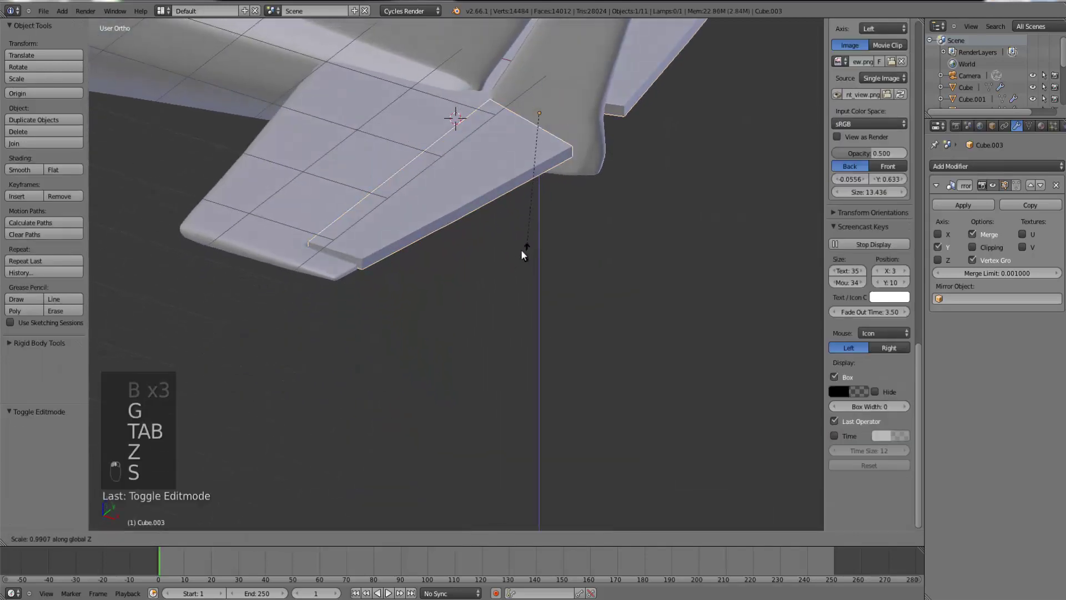
pyautogui.click(517, 192)
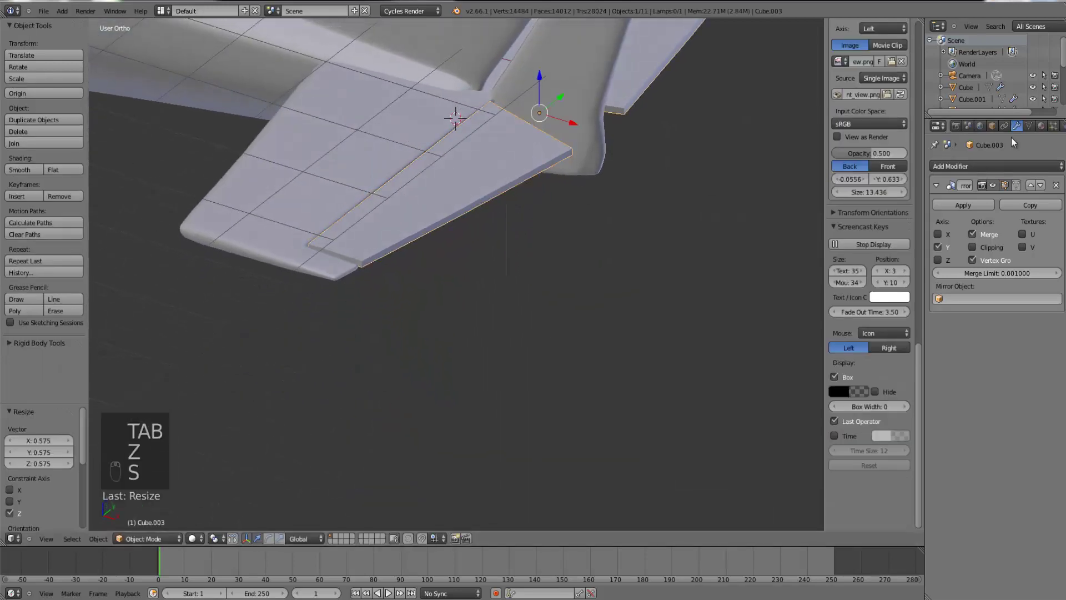
# - Add a Subdivision Surface modifier to the elevator
pyautogui.click(965, 167)
pyautogui.click(828, 360)
pyautogui.scroll(4, 462, 245)
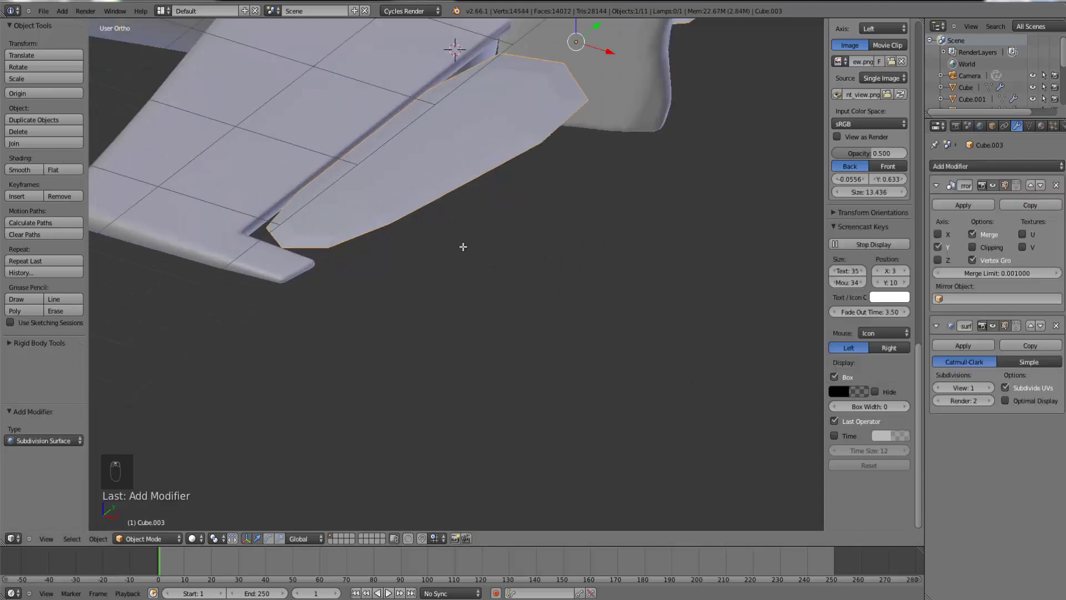
# - Add supporting loop cuts close to the elevator's outer and inner ends
pyautogui.press('Tab')
pyautogui.hotkey('ctrl', 'r')
pyautogui.click(382, 219)
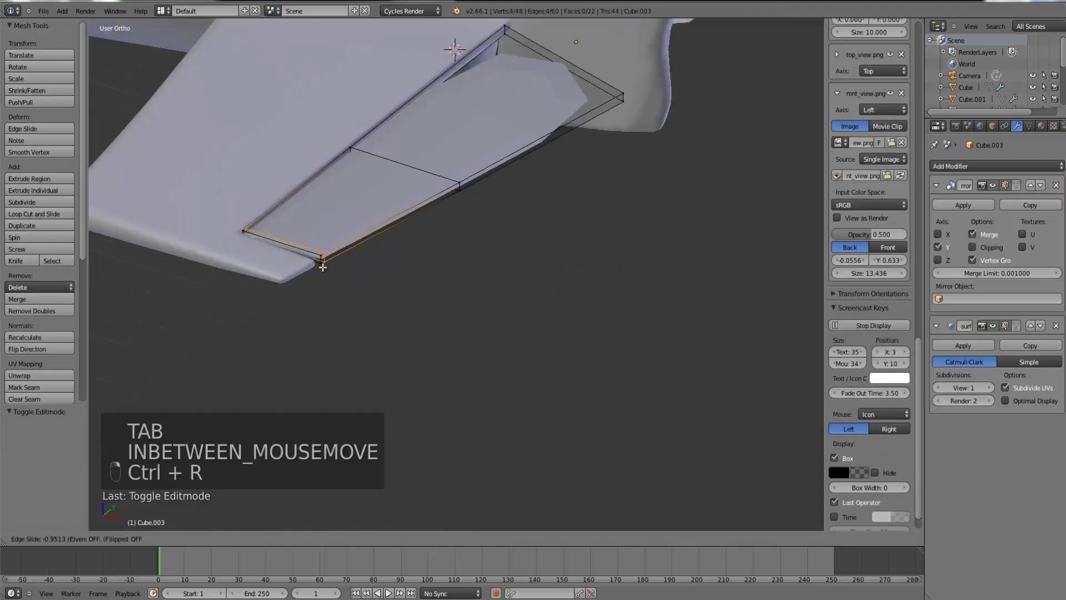
pyautogui.click(322, 267)
pyautogui.hotkey('ctrl', 'r')
pyautogui.click(608, 106)
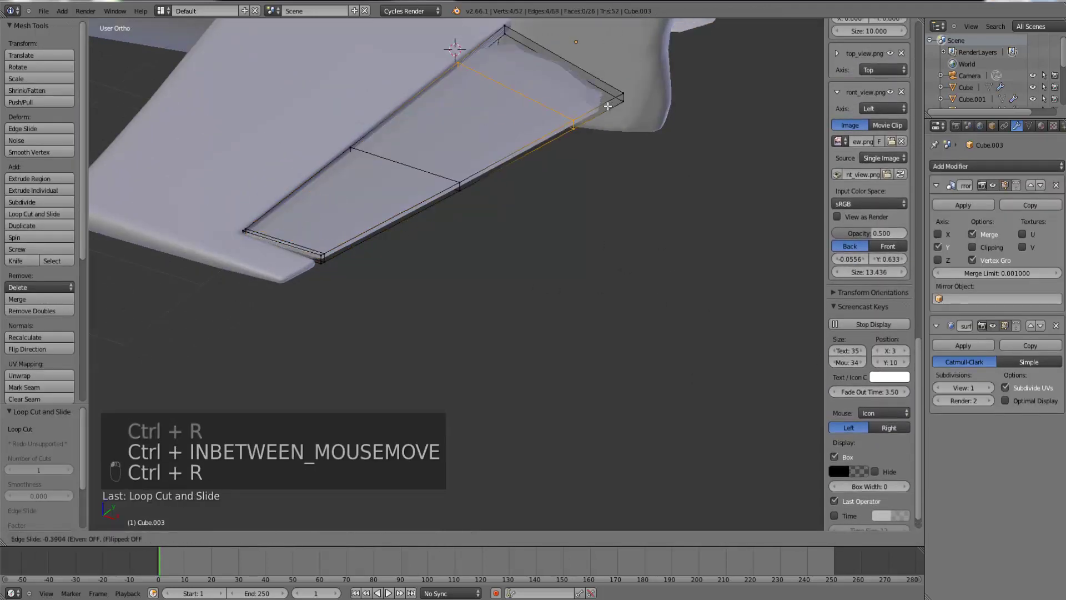
pyautogui.click(633, 98)
# - Add spanwise loop cuts close to the elevator's trailing edge and its hinge edge
pyautogui.moveTo(420, 160); pyautogui.dragTo(436, 233, button='middle')
pyautogui.rightClick(512, 302)
pyautogui.hotkey('ctrl', 'r')
pyautogui.click(491, 296)
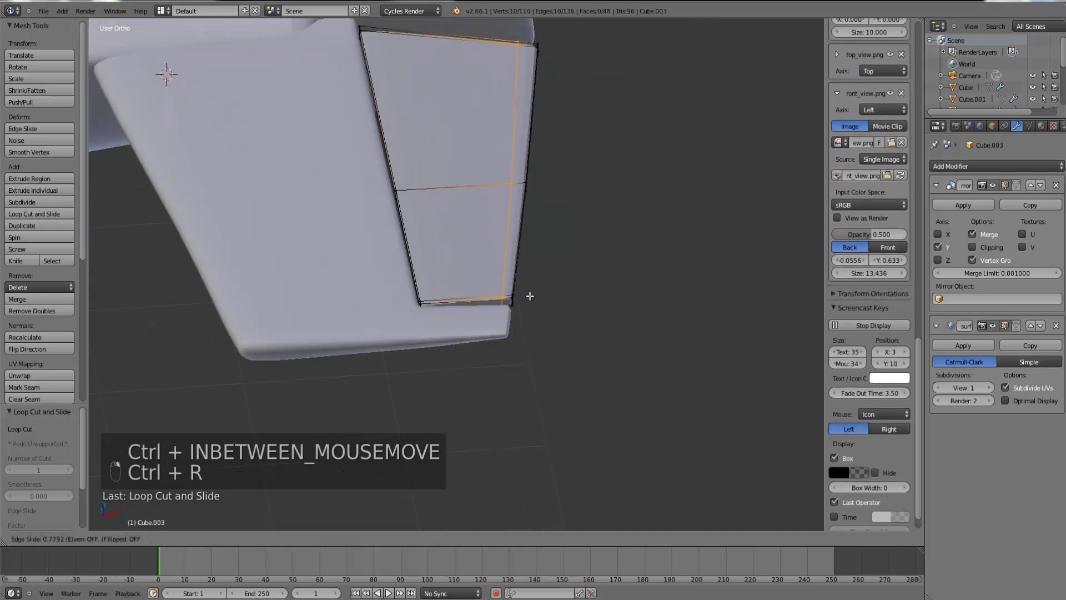
pyautogui.hotkey('ctrl', 'r')
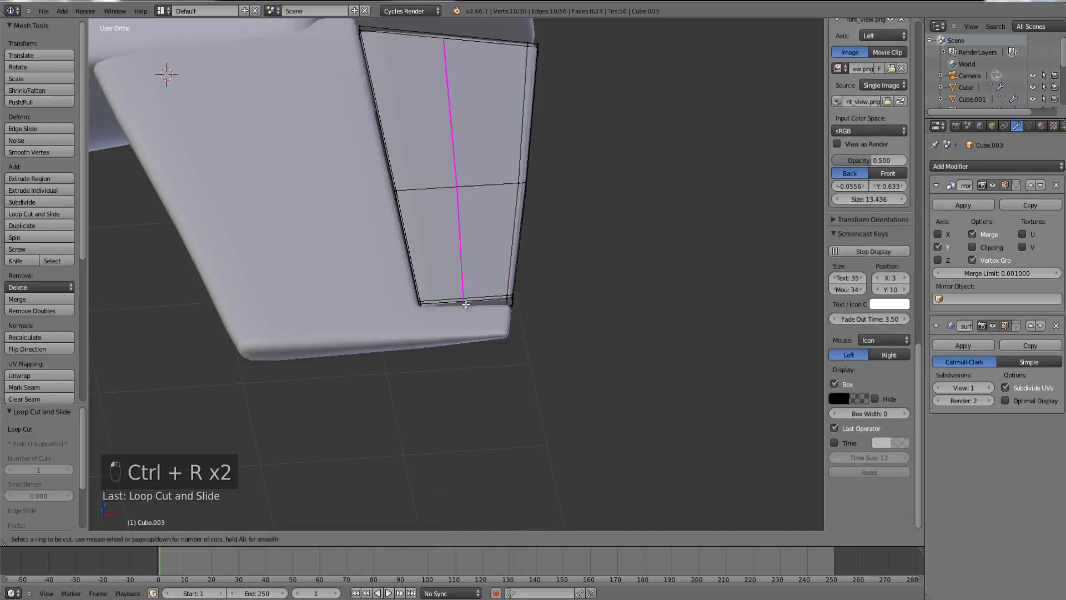
pyautogui.click(468, 305)
pyautogui.click(429, 310)
# - In the top view, move the elevator's rear outer corner vertices slightly outward toward the stabilizer's tip section
pyautogui.press('KP_7')
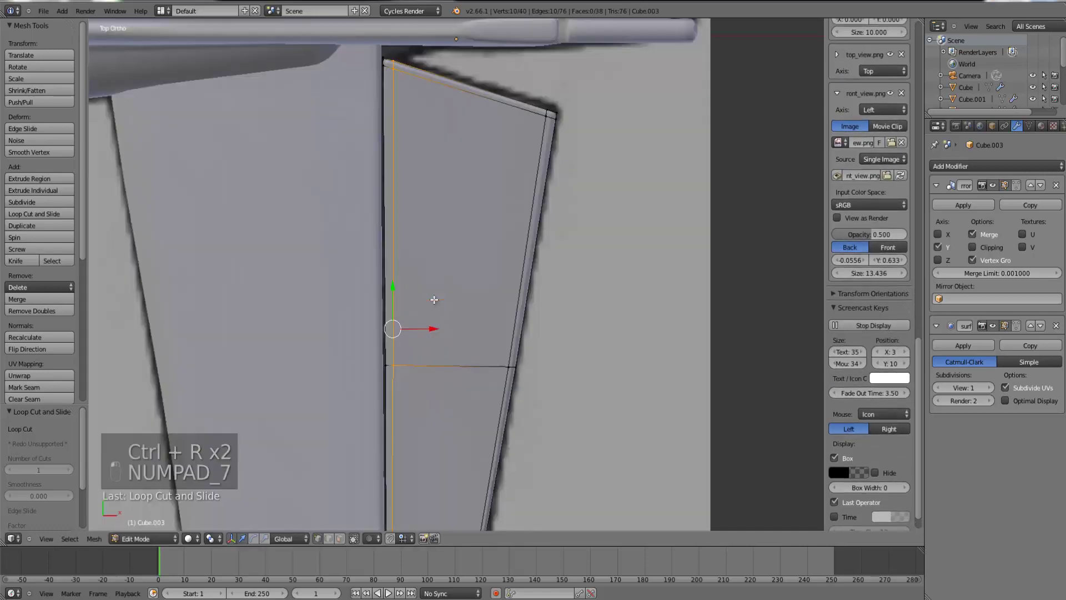
pyautogui.rightClick(466, 420)
pyautogui.press('ctrl+KP_Decimal')
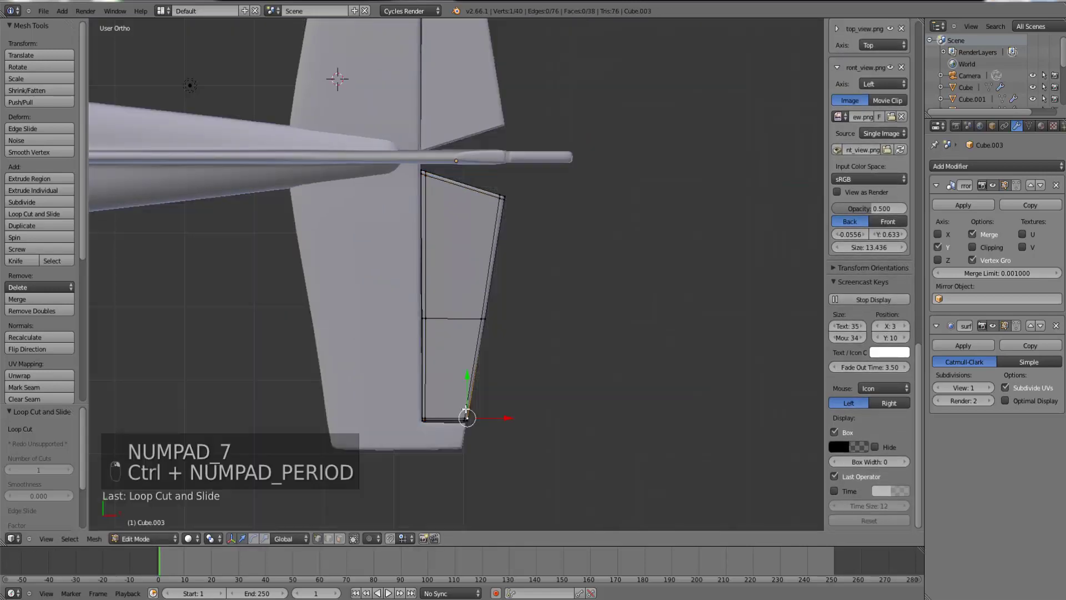
pyautogui.press('z')
pyautogui.press('b')
pyautogui.moveTo(433, 261); pyautogui.dragTo(478, 304)
pyautogui.press('z')
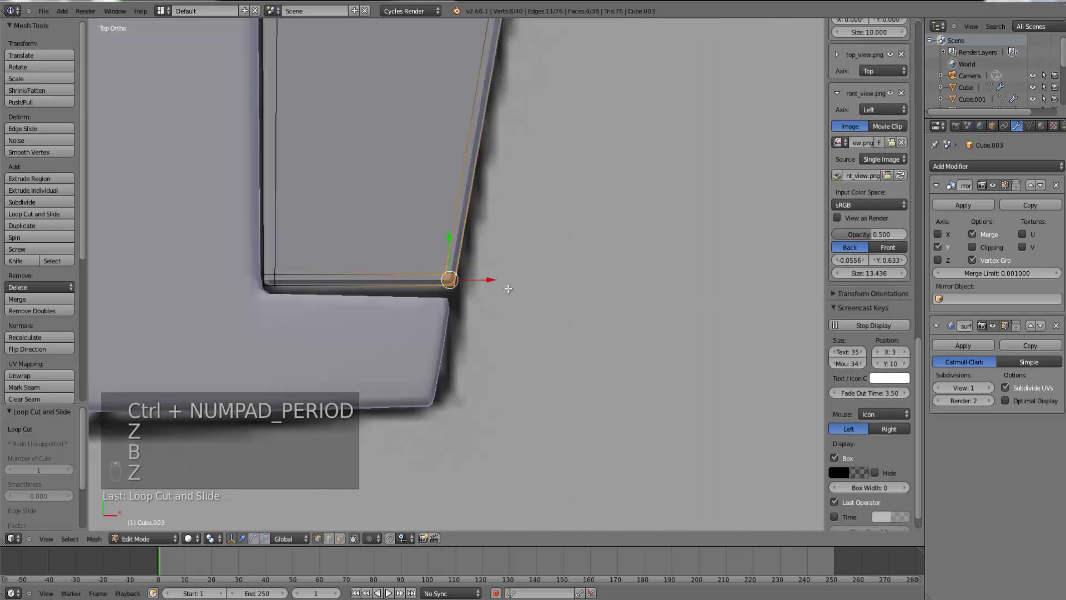
pyautogui.press('g')
pyautogui.click(505, 298)
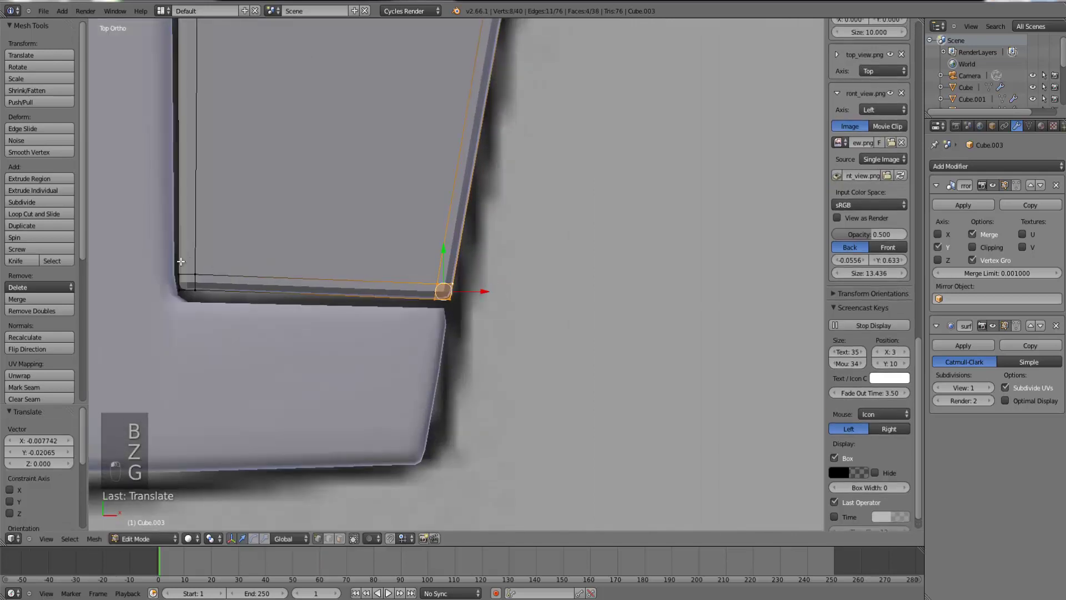
# - Move the elevator's front outer corner vertices slightly outward along Y to narrow the gap to the tip section
pyautogui.rightClick(179, 274)
pyautogui.press('z')
pyautogui.press('b')
pyautogui.moveTo(226, 311); pyautogui.dragTo(96, 224)
pyautogui.press('z')
pyautogui.press('g')
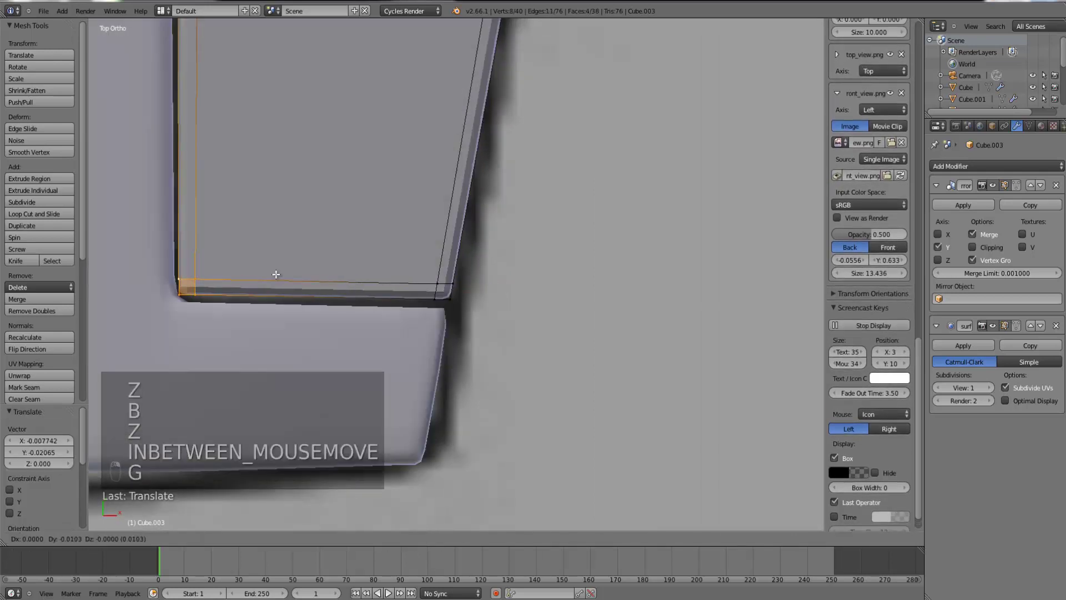
pyautogui.click(276, 271)
pyautogui.press('Tab')
# - Apply smooth shading to the elevator
pyautogui.scroll(-5, 384, 271)
pyautogui.click(31, 166)
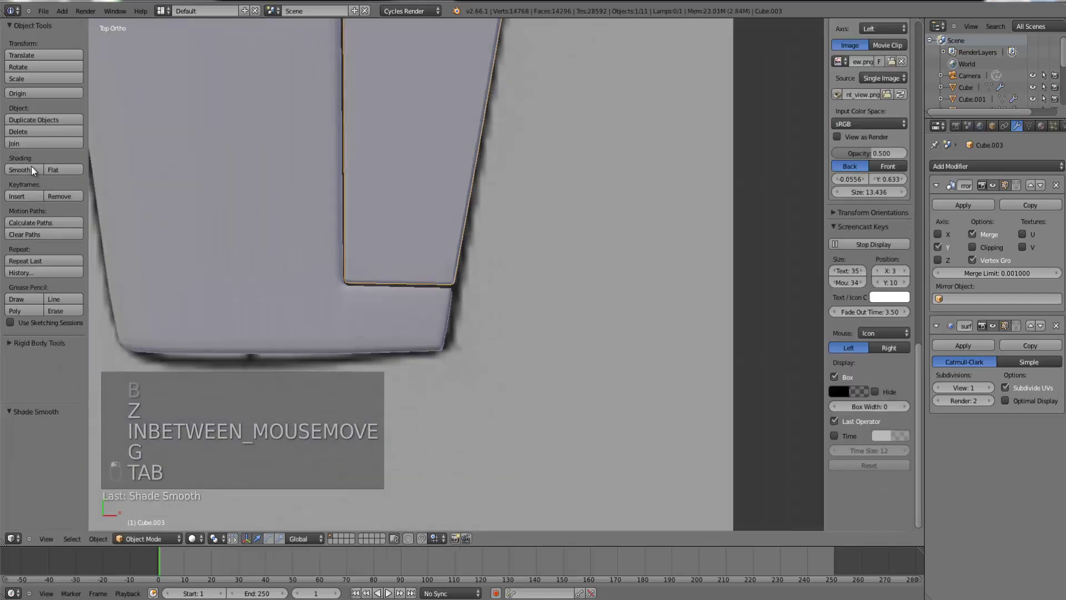
pyautogui.scroll(-6, 391, 256)
pyautogui.moveTo(461, 290); pyautogui.dragTo(389, 172, button='middle')
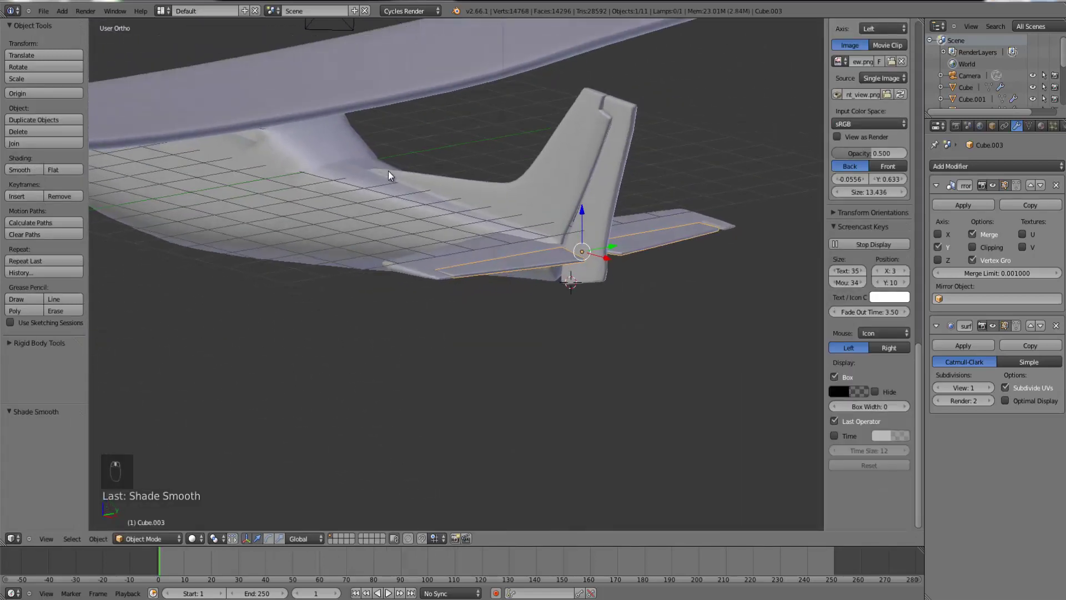
# - In the front view, rotate the elevator about -7.5° and raise it about 0.04 along Z
pyautogui.press('KP_1')
pyautogui.press('r')
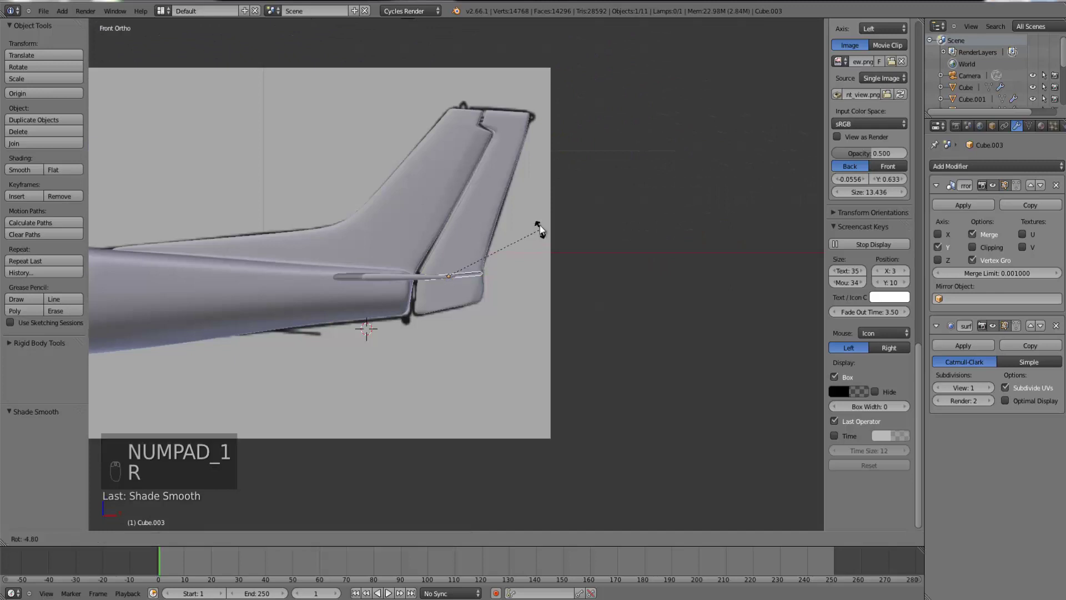
pyautogui.click(538, 224)
pyautogui.scroll(5, 501, 273)
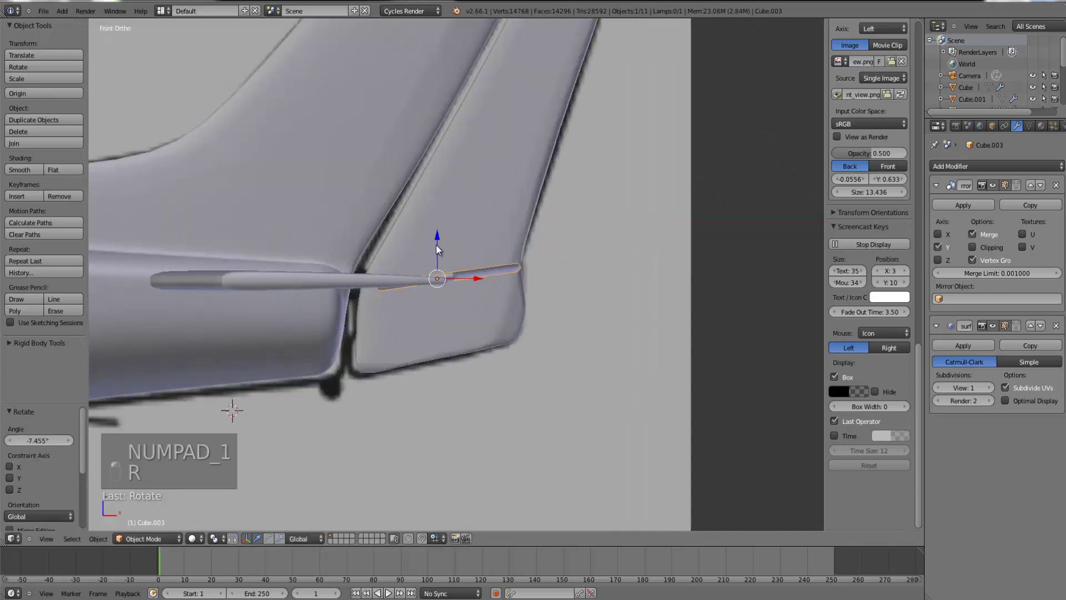
pyautogui.moveTo(437, 250); pyautogui.dragTo(438, 239)
pyautogui.moveTo(438, 239); pyautogui.dragTo(443, 264, button='middle')
pyautogui.rightClick(331, 251)
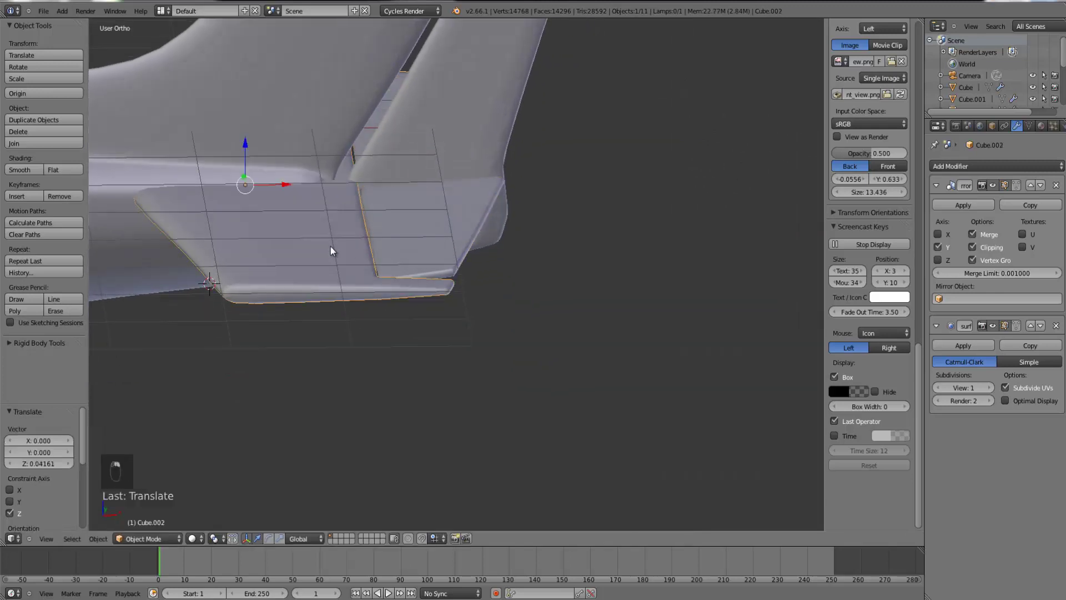
pyautogui.scroll(-6, 542, 243)
pyautogui.scroll(-4, 568, 286)
pyautogui.moveTo(567, 285); pyautogui.dragTo(609, 290, button='middle')
pyautogui.scroll(8, 562, 286)
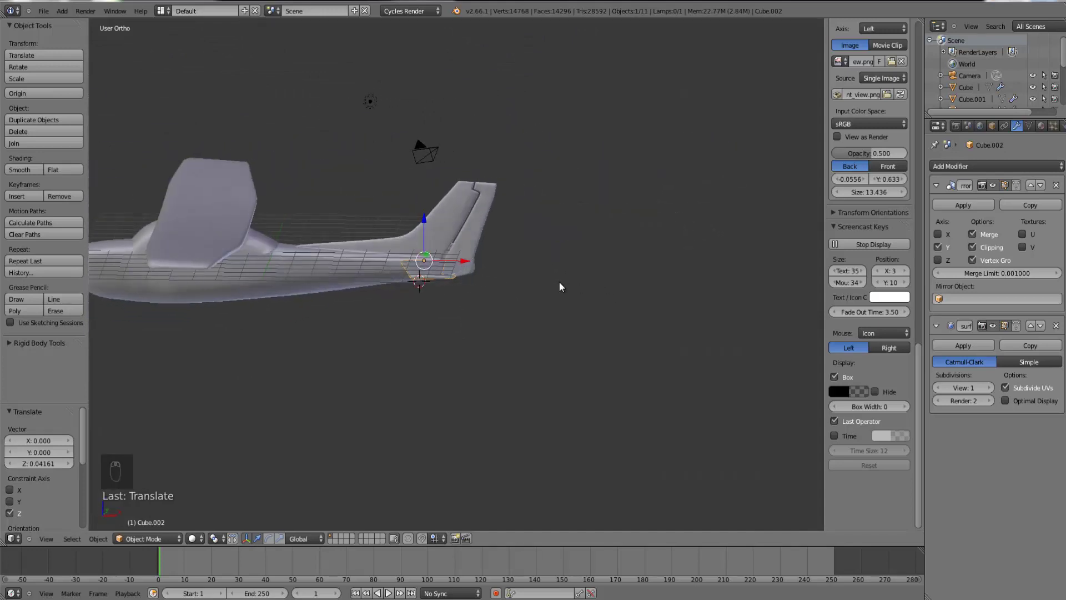
# - In the front view, move the rudder's lower front-edge vertices about 0.058 along negative X to narrow the gap behind the fuselage
pyautogui.rightClick(462, 203)
pyautogui.press('KP_1')
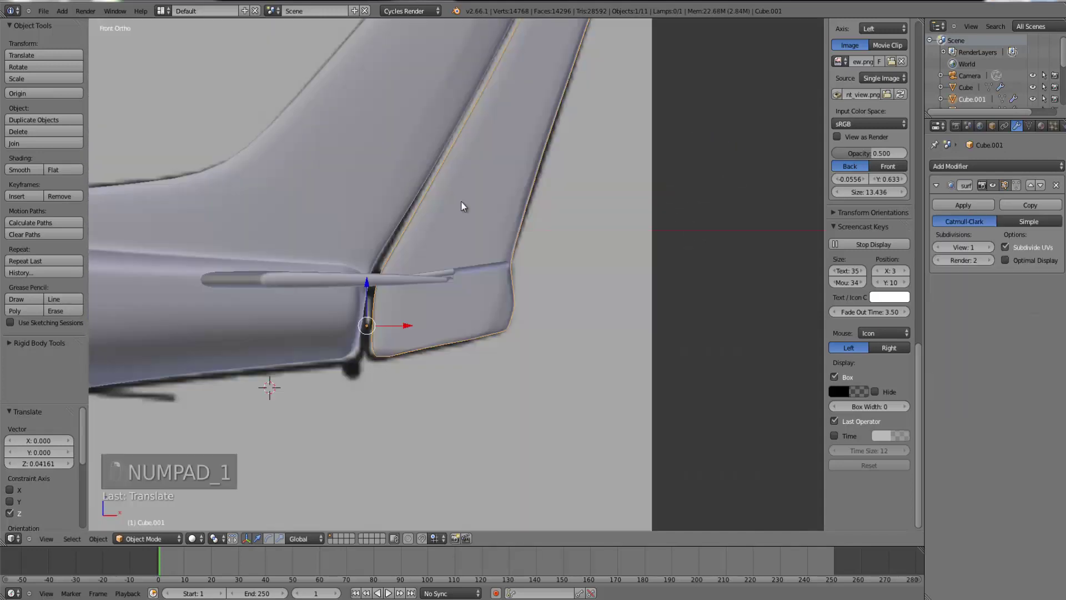
pyautogui.press('Tab')
pyautogui.press('z')
pyautogui.rightClick(406, 249)
pyautogui.press('b')
pyautogui.moveTo(400, 378); pyautogui.dragTo(250, 233)
pyautogui.press('b')
pyautogui.scroll(2, 376, 337)
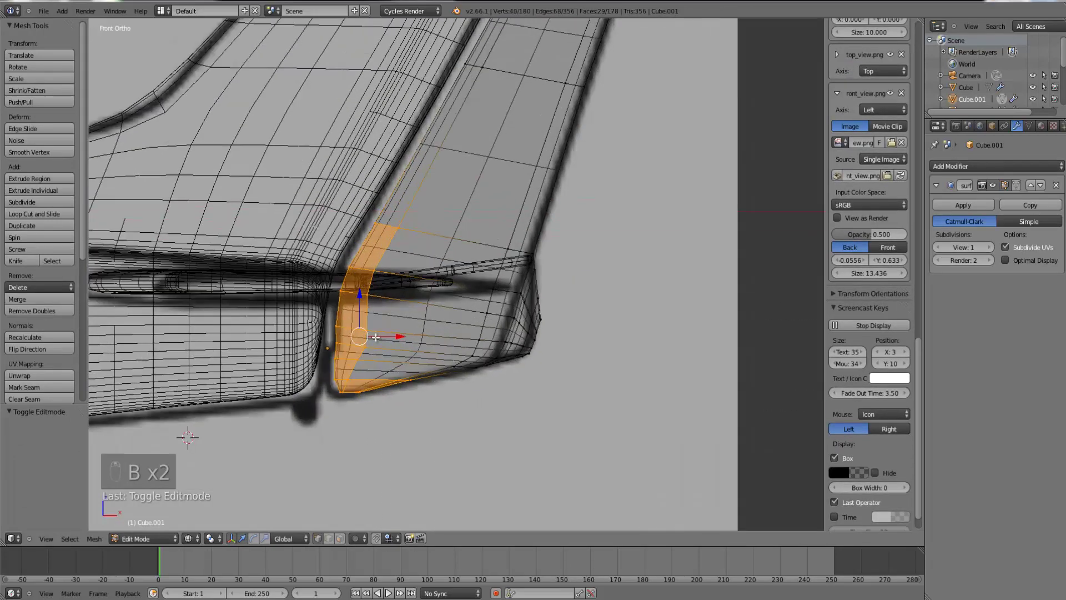
pyautogui.press('g')
pyautogui.press('x')
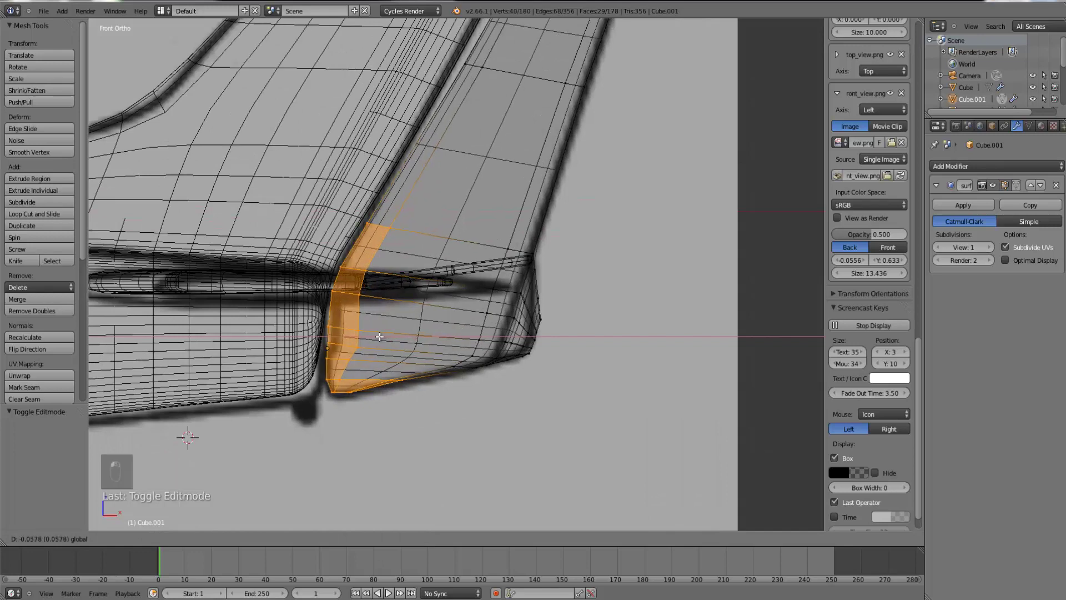
pyautogui.press('Tab')
pyautogui.press('z')
pyautogui.press('Tab')
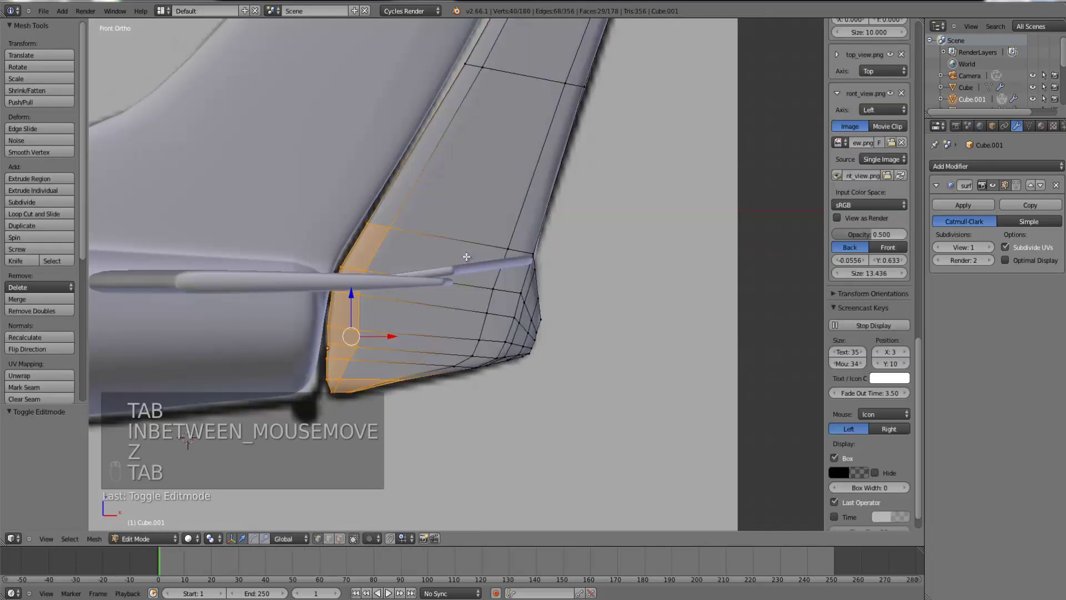
pyautogui.press('z')
pyautogui.scroll(-3, 439, 118)
pyautogui.press('z')
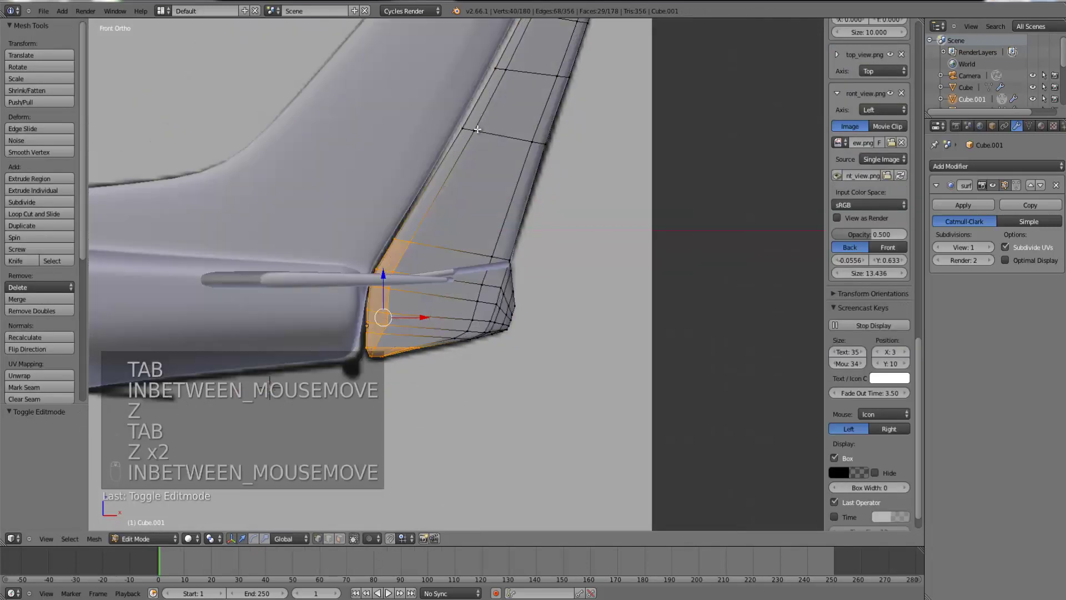
# - Move the rudder's upper front-edge vertices, including the notched top section, slightly toward the fin along X to narrow the hinge gap
pyautogui.rightClick(487, 133)
pyautogui.scroll(-3, 488, 132)
pyautogui.press('z')
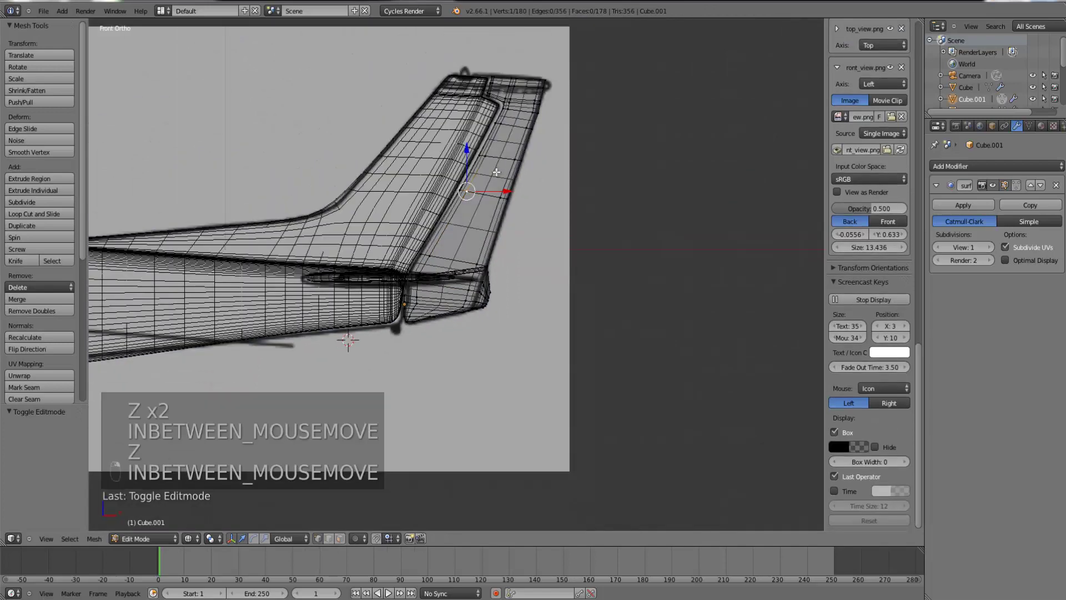
pyautogui.press('b')
pyautogui.press('b')
pyautogui.press('b')
pyautogui.moveTo(493, 175)
pyautogui.mouseDown()
pyautogui.moveTo(474, 138)
pyautogui.moveTo(480, 110)
pyautogui.mouseUp()
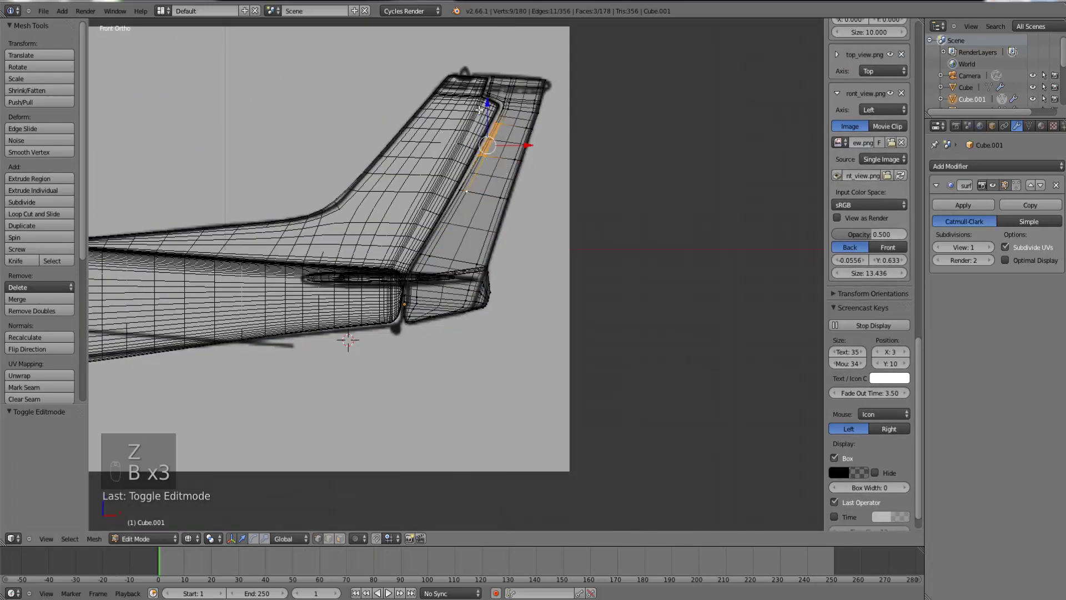
pyautogui.press('ctrl+KP_Decimal')
pyautogui.scroll(-4, 368, 325)
pyautogui.press('b')
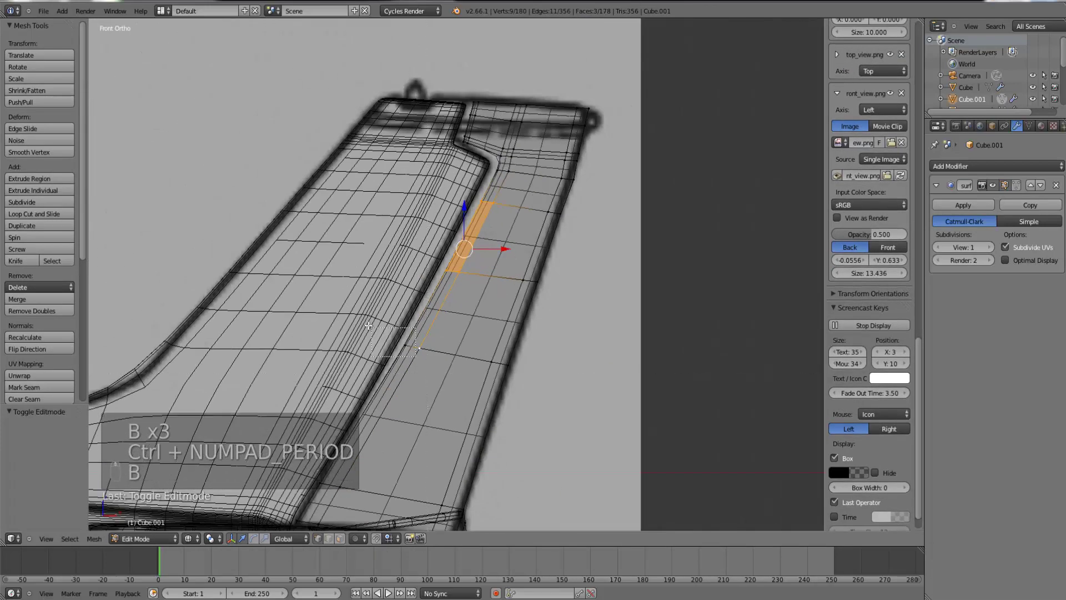
pyautogui.moveTo(368, 325); pyautogui.dragTo(366, 324)
pyautogui.press('b')
pyautogui.press('z')
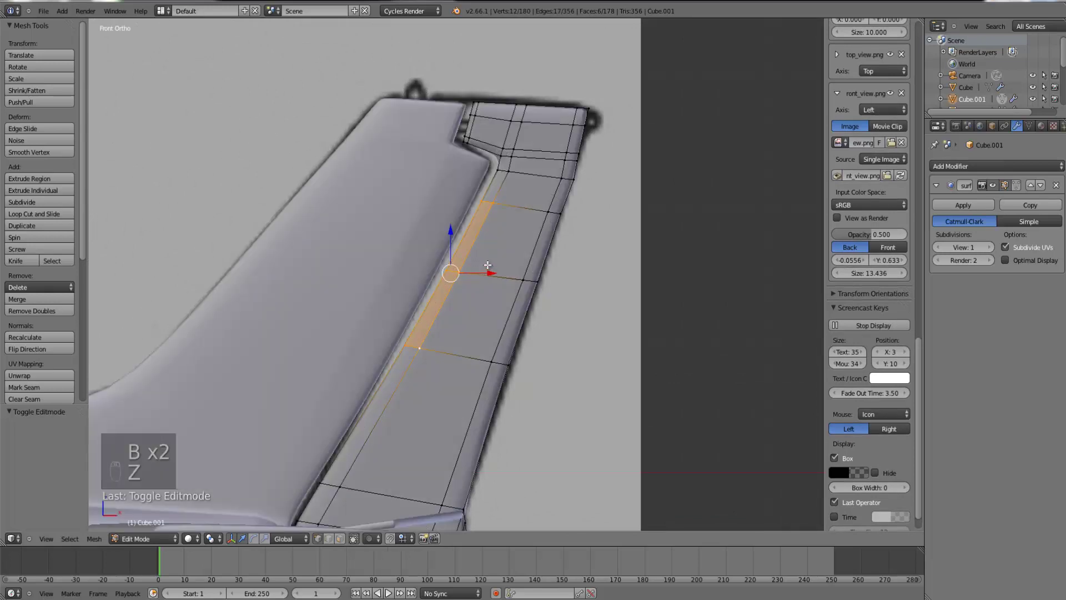
pyautogui.press('z')
pyautogui.press('b')
pyautogui.moveTo(525, 194); pyautogui.dragTo(422, 58)
pyautogui.press('z')
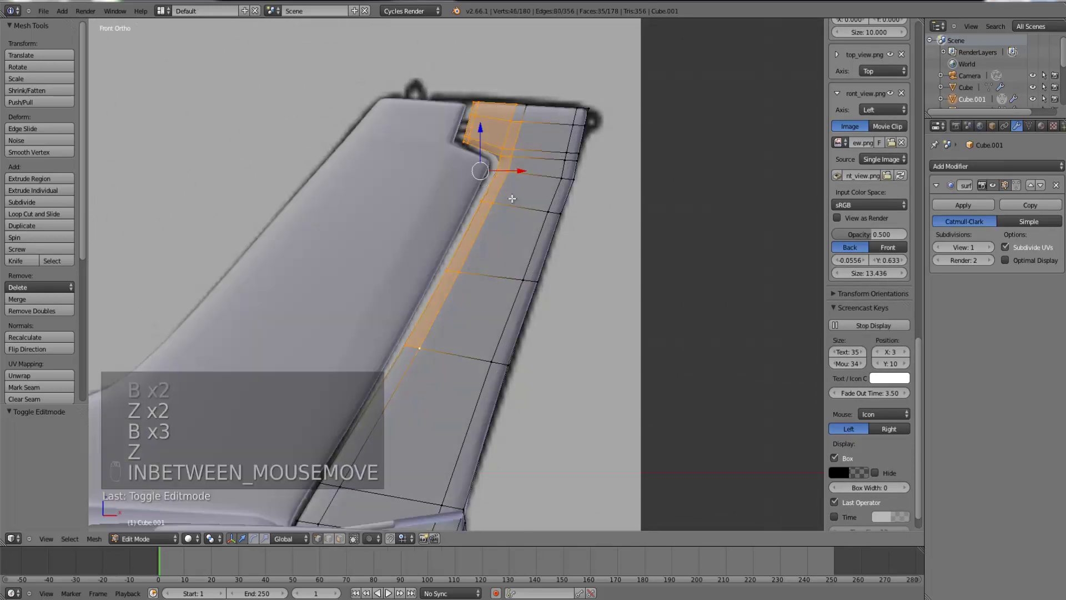
pyautogui.moveTo(515, 175); pyautogui.dragTo(507, 174)
pyautogui.press('Tab')
pyautogui.press('z')
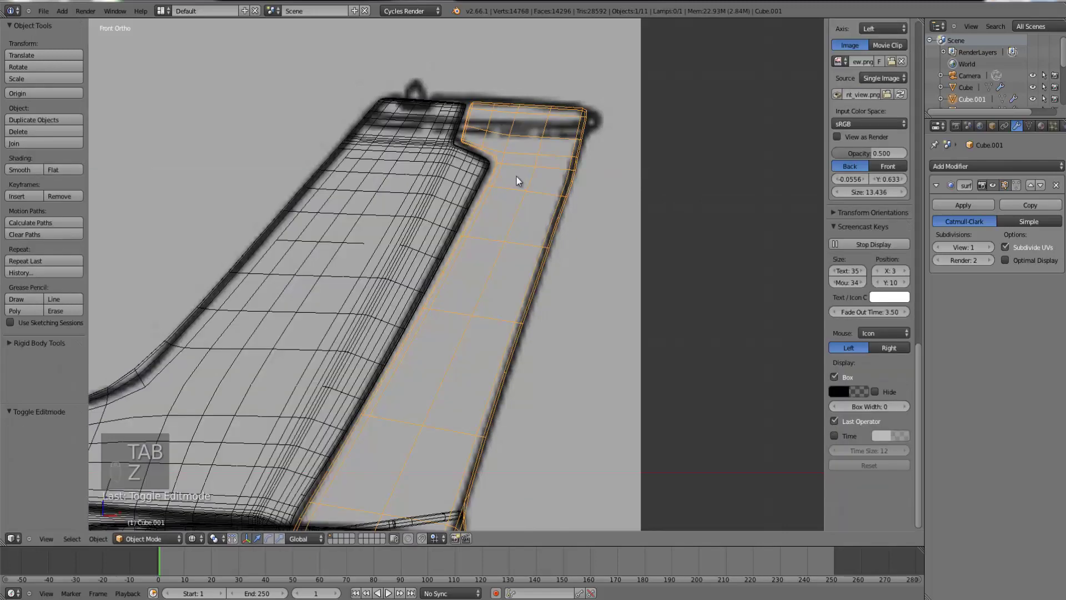
# - Examine the rudder's fit against the fin and side-view reference in solid and wireframe shading, including the whole airplane
pyautogui.press('z')
pyautogui.press('z')
pyautogui.scroll(-4, 433, 211)
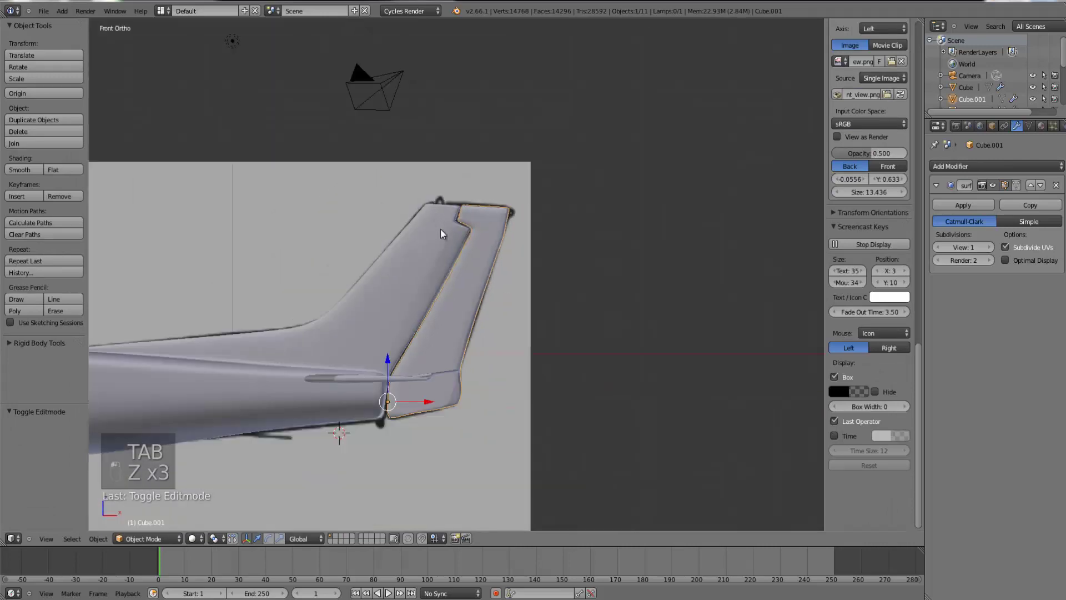
pyautogui.scroll(2, 533, 233)
pyautogui.press('Tab')
pyautogui.scroll(2, 555, 199)
pyautogui.press('z')
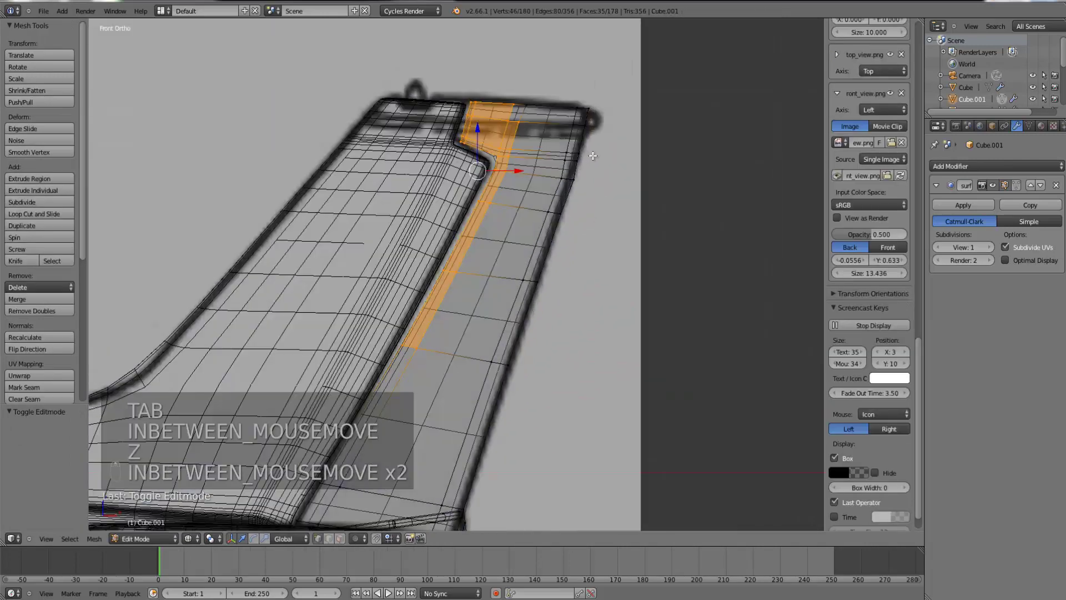
pyautogui.scroll(-4, 583, 167)
pyautogui.press('Tab')
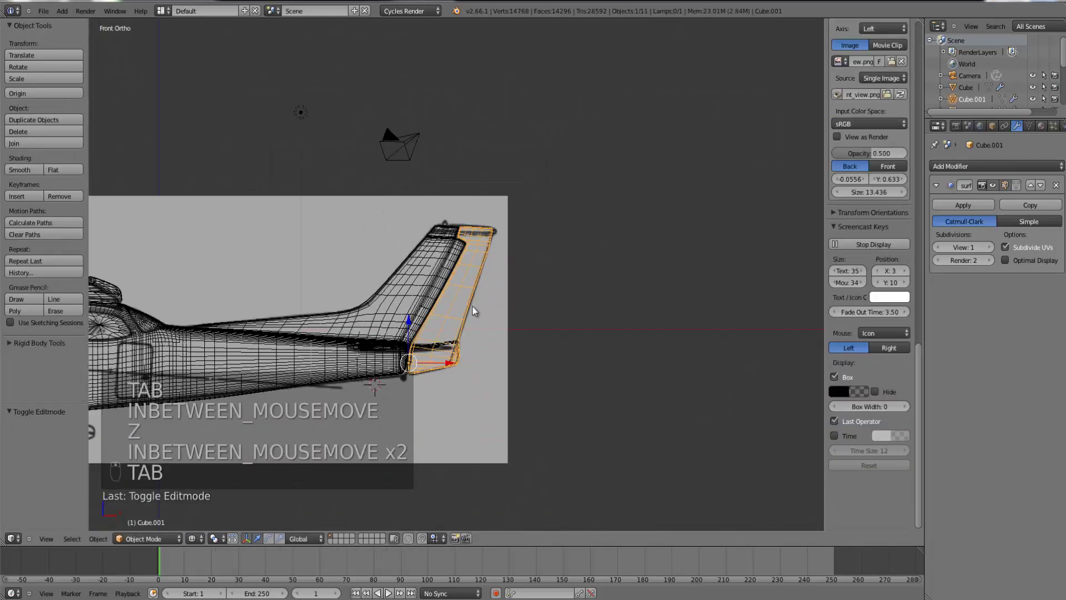
pyautogui.scroll(-1, 472, 307)
pyautogui.scroll(-2, 456, 278)
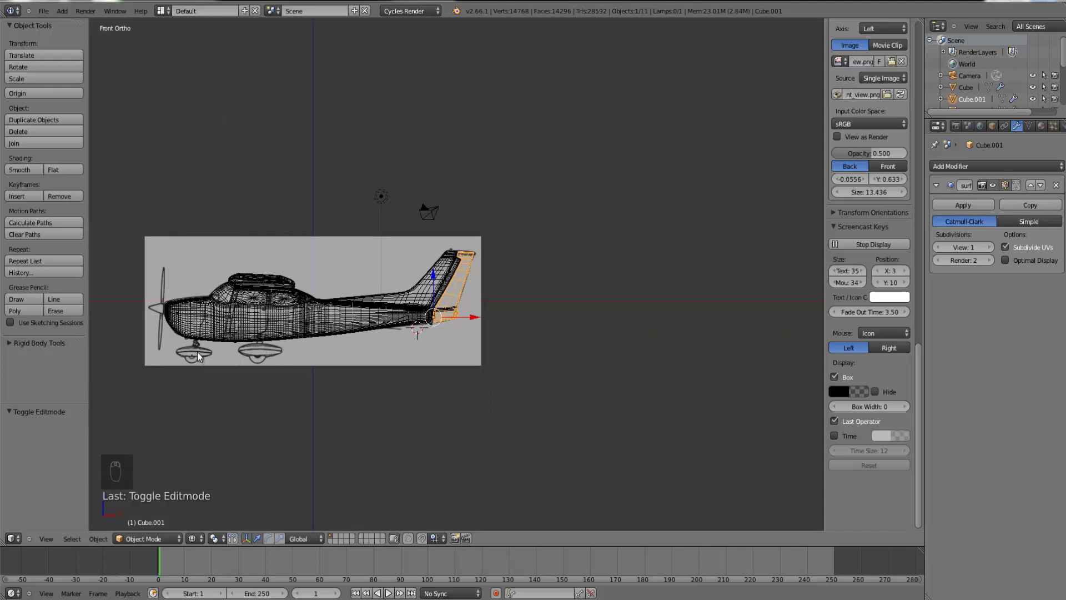
pyautogui.press('z')
pyautogui.press('z')
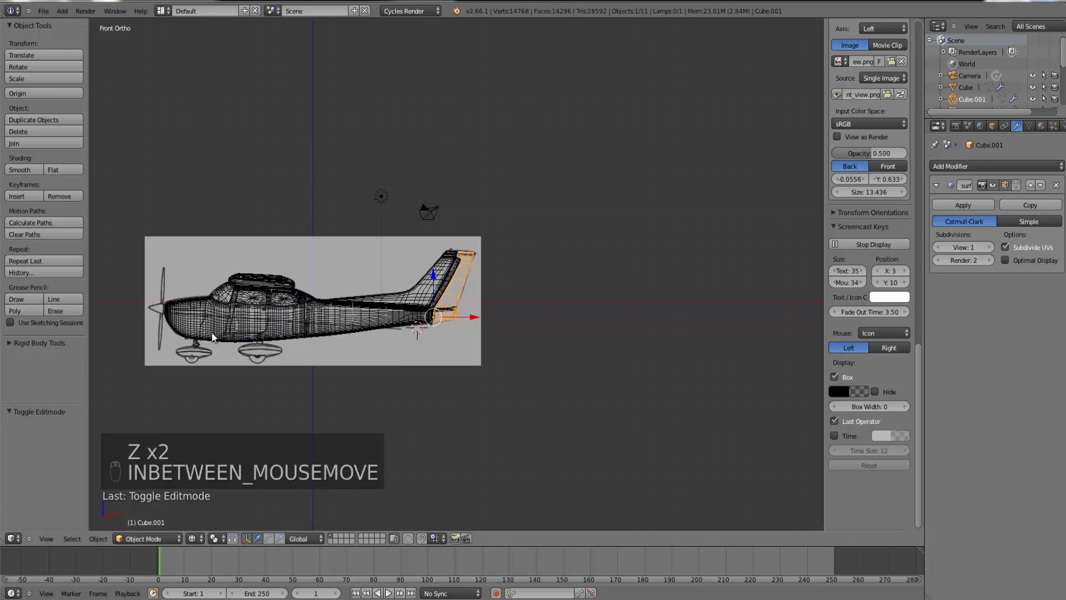